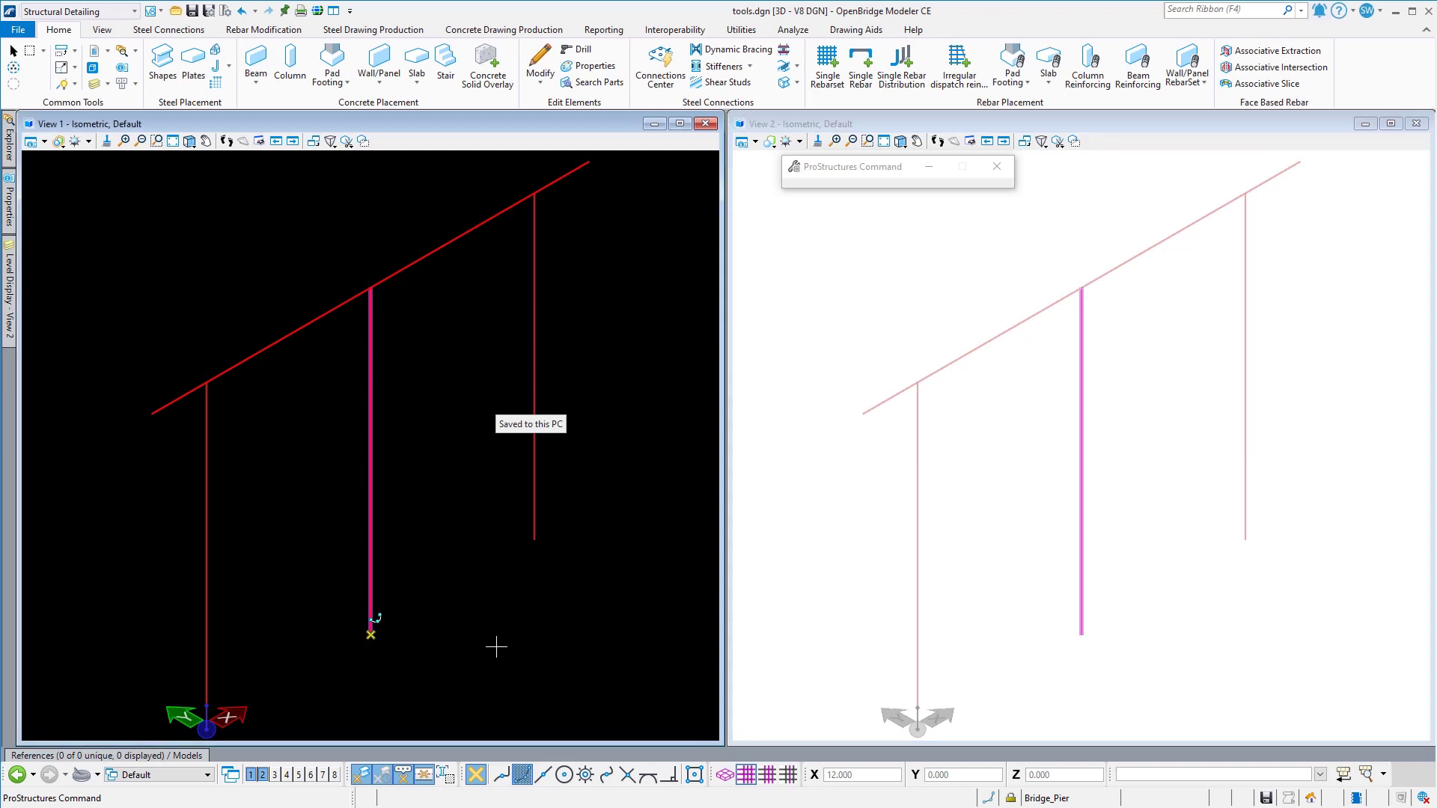
Step: Place 10.000 by 10.000 pad footings, 3.500 deep, at the lower ends of the three vertical pier lines and finish the footing placement
click(534, 539)
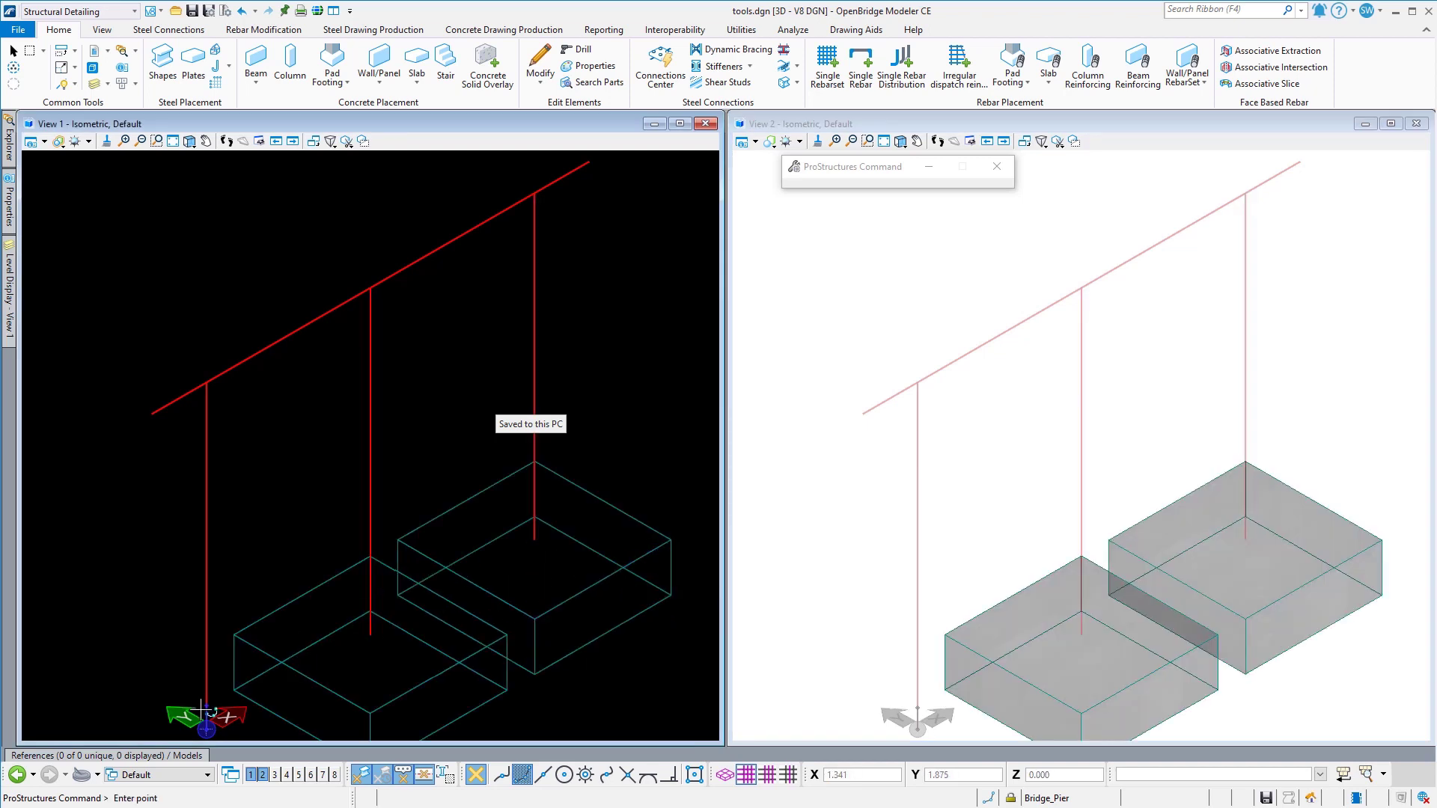
click(178, 683)
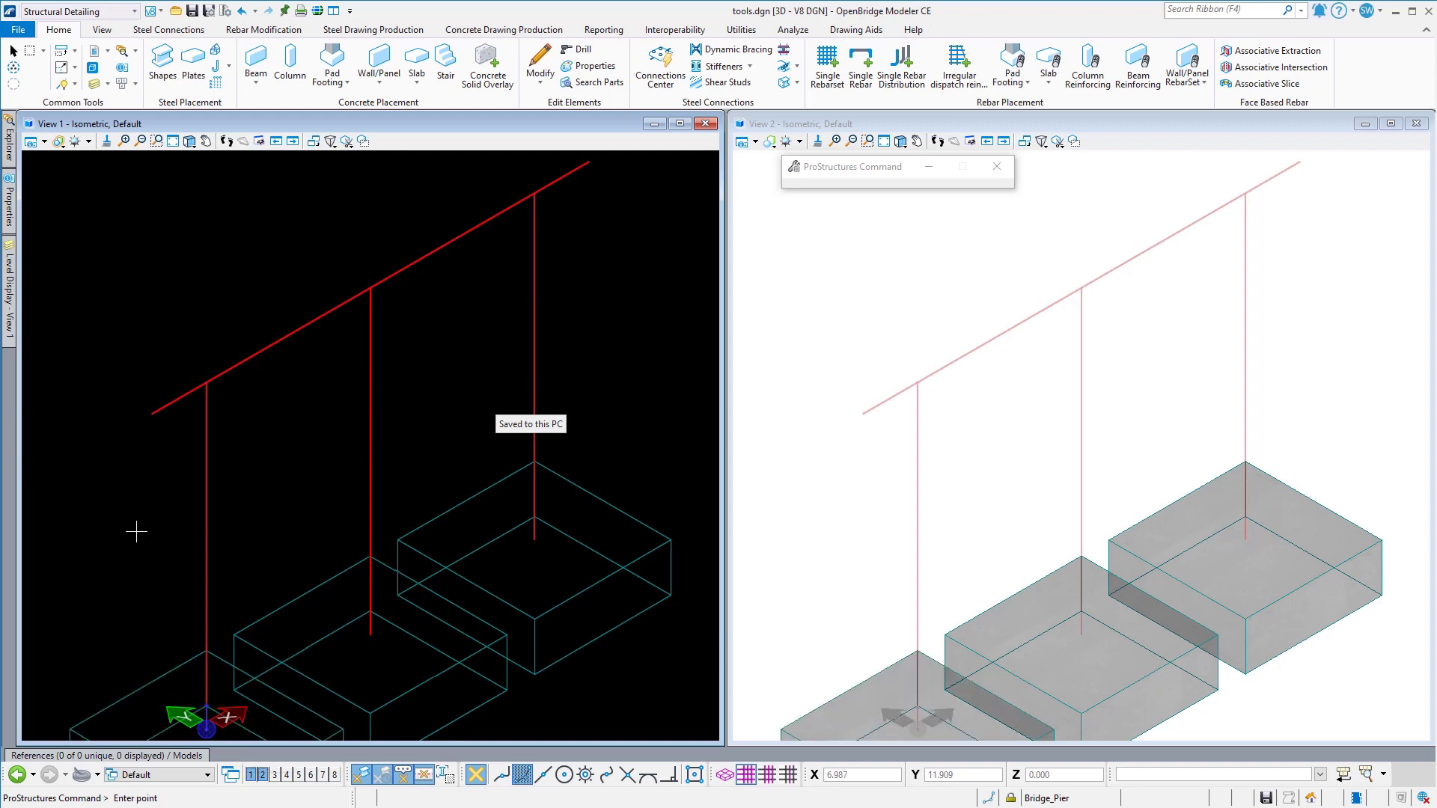
scroll(149, 500, down, 2)
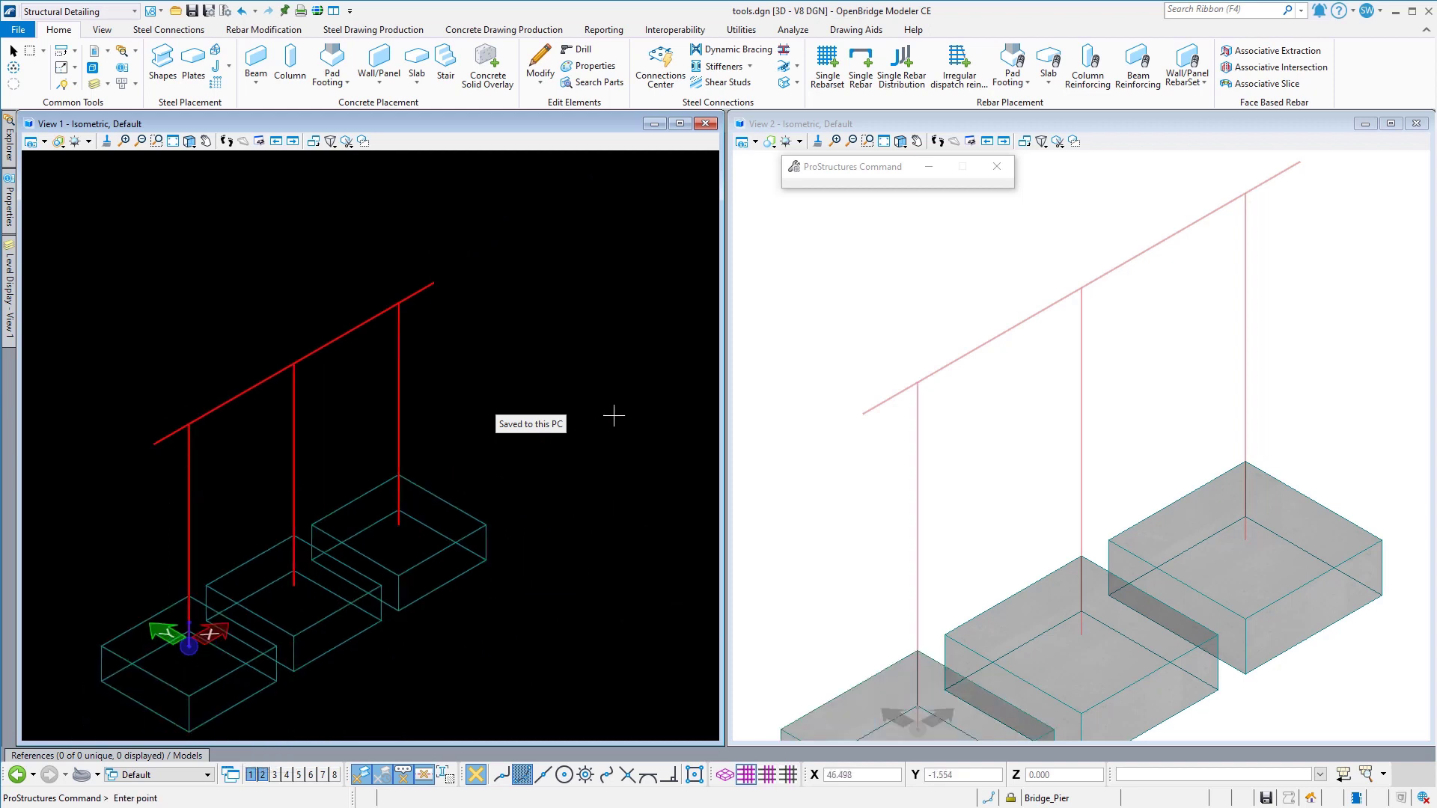
right_click(686, 396)
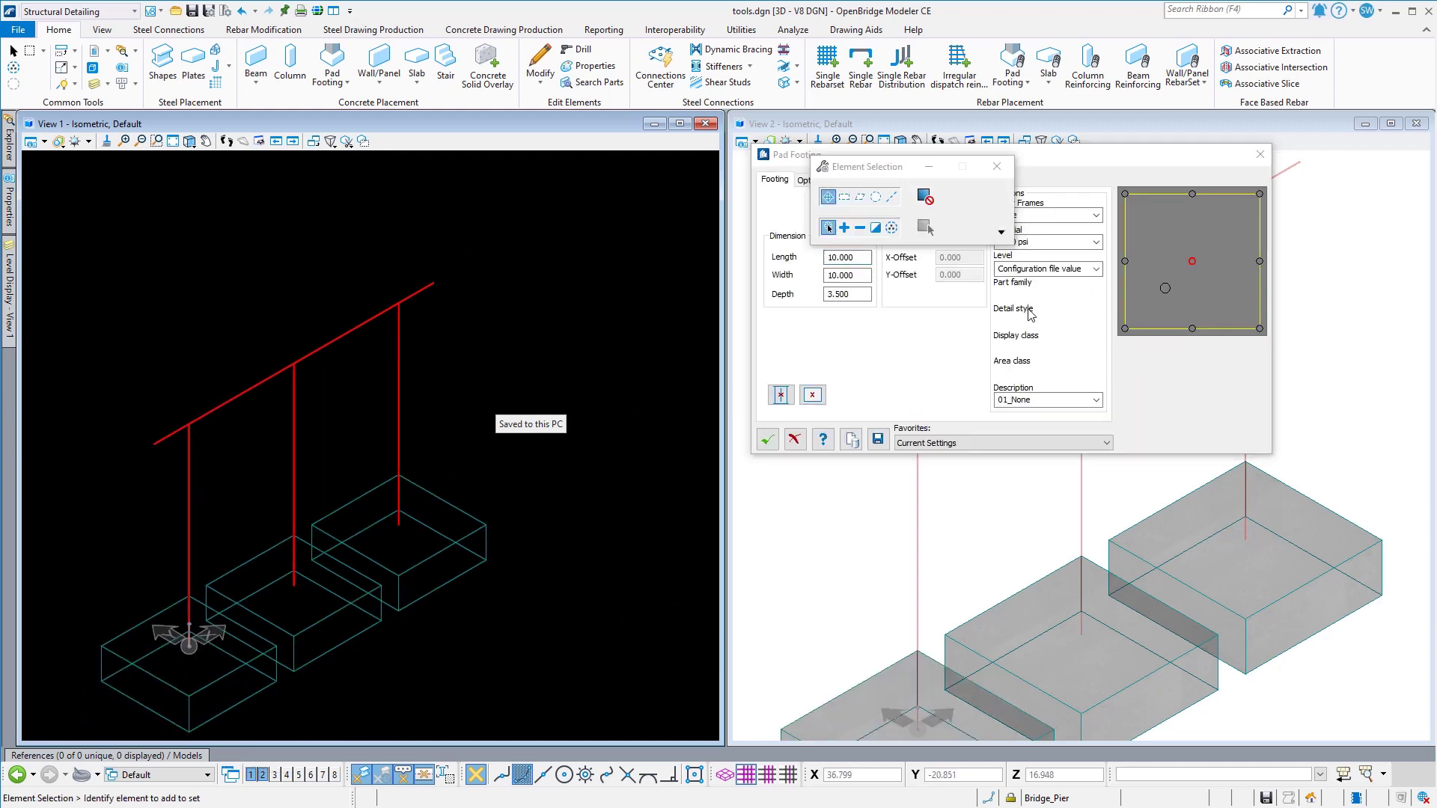
click(768, 438)
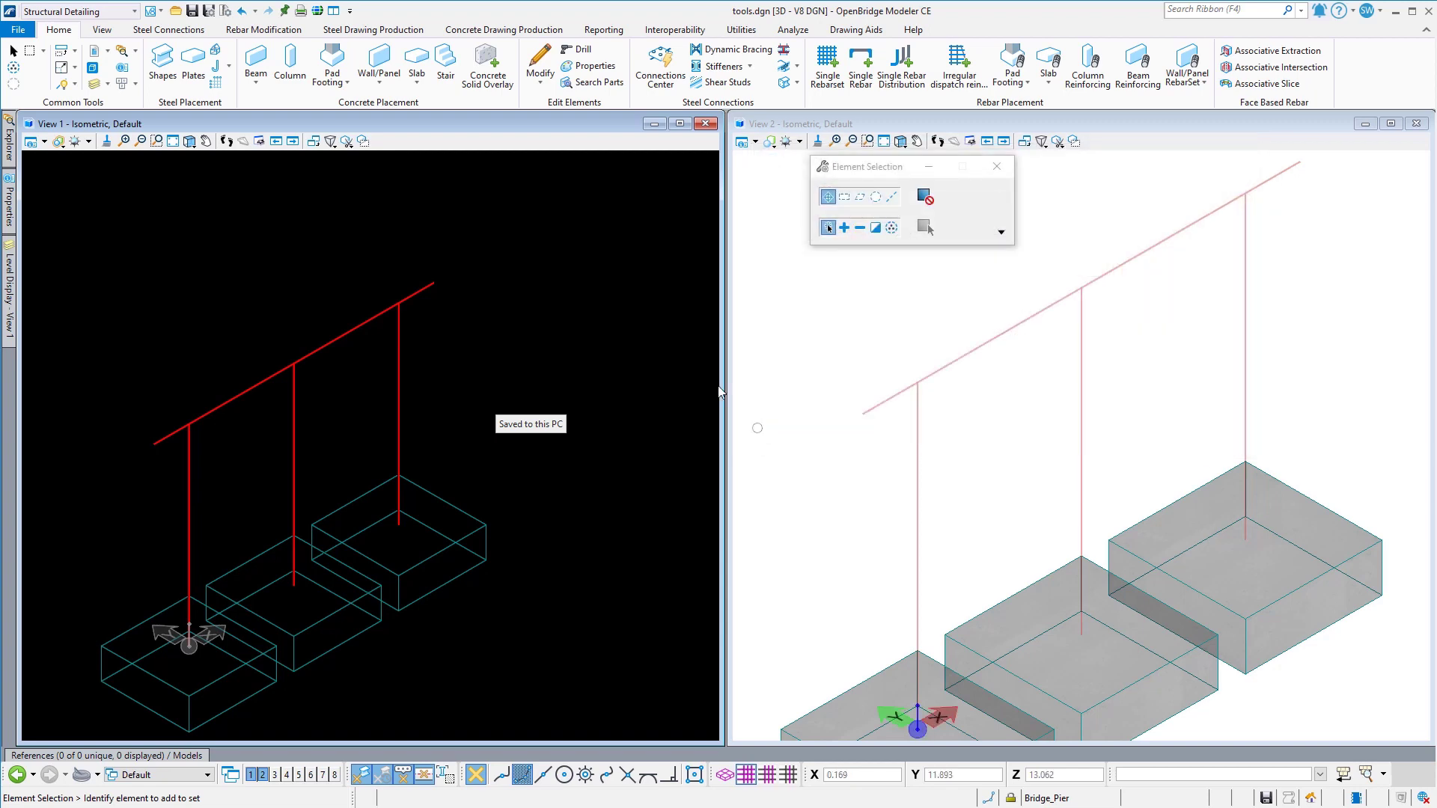
Step: Place a circular concrete column of 4.000 diameter between the lower and upper ends of the front vertical line
click(290, 67)
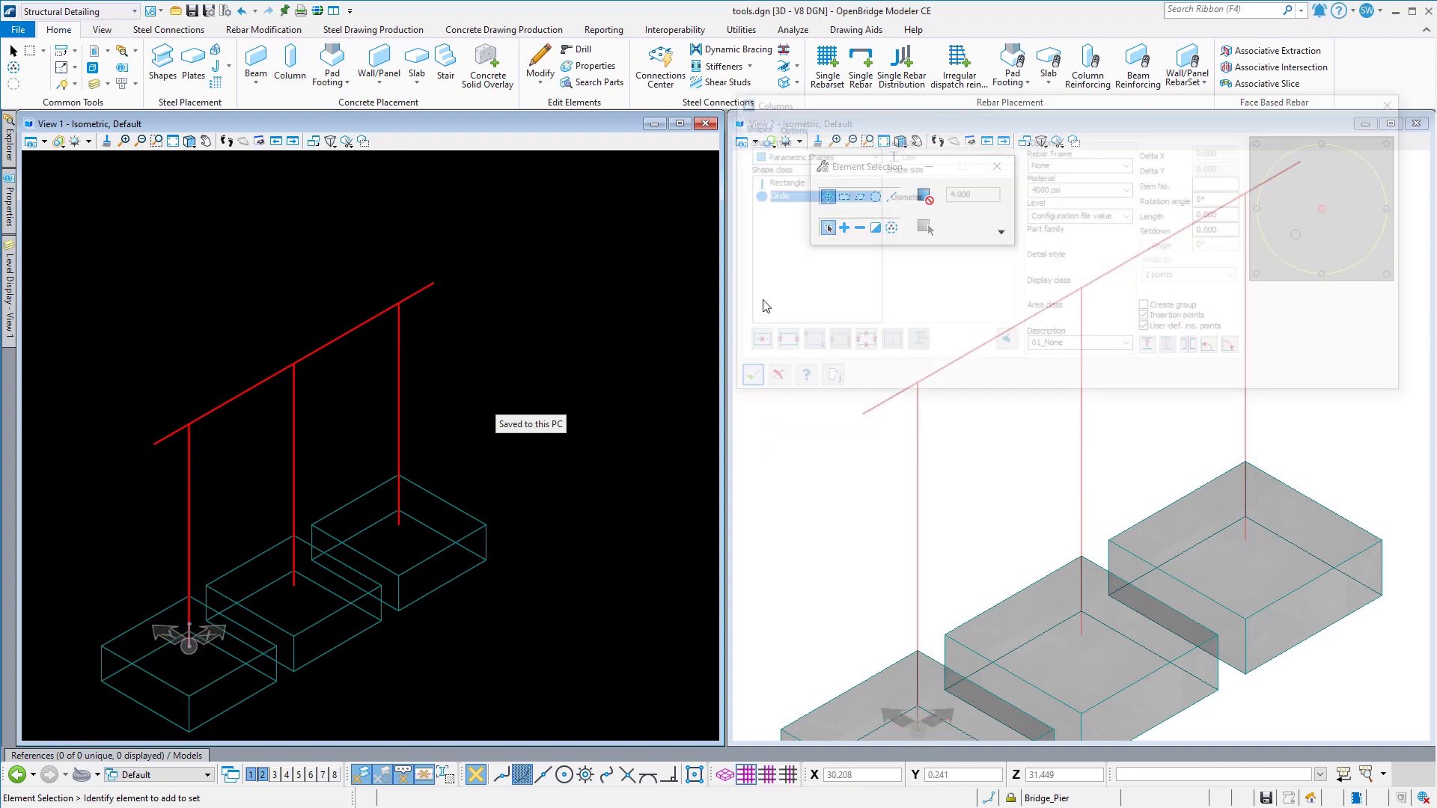
drag(869, 106, 825, 130)
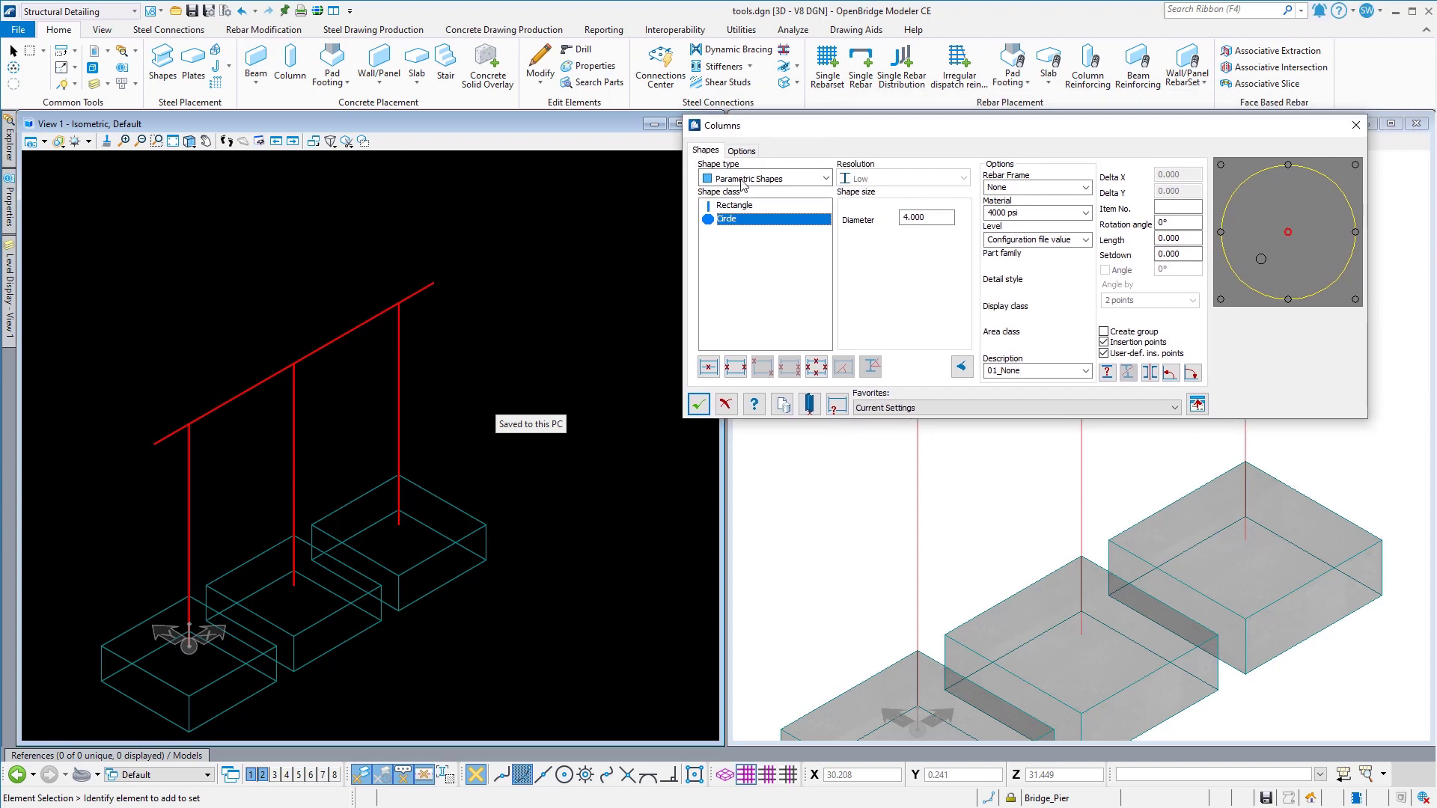
click(735, 205)
click(732, 220)
click(735, 367)
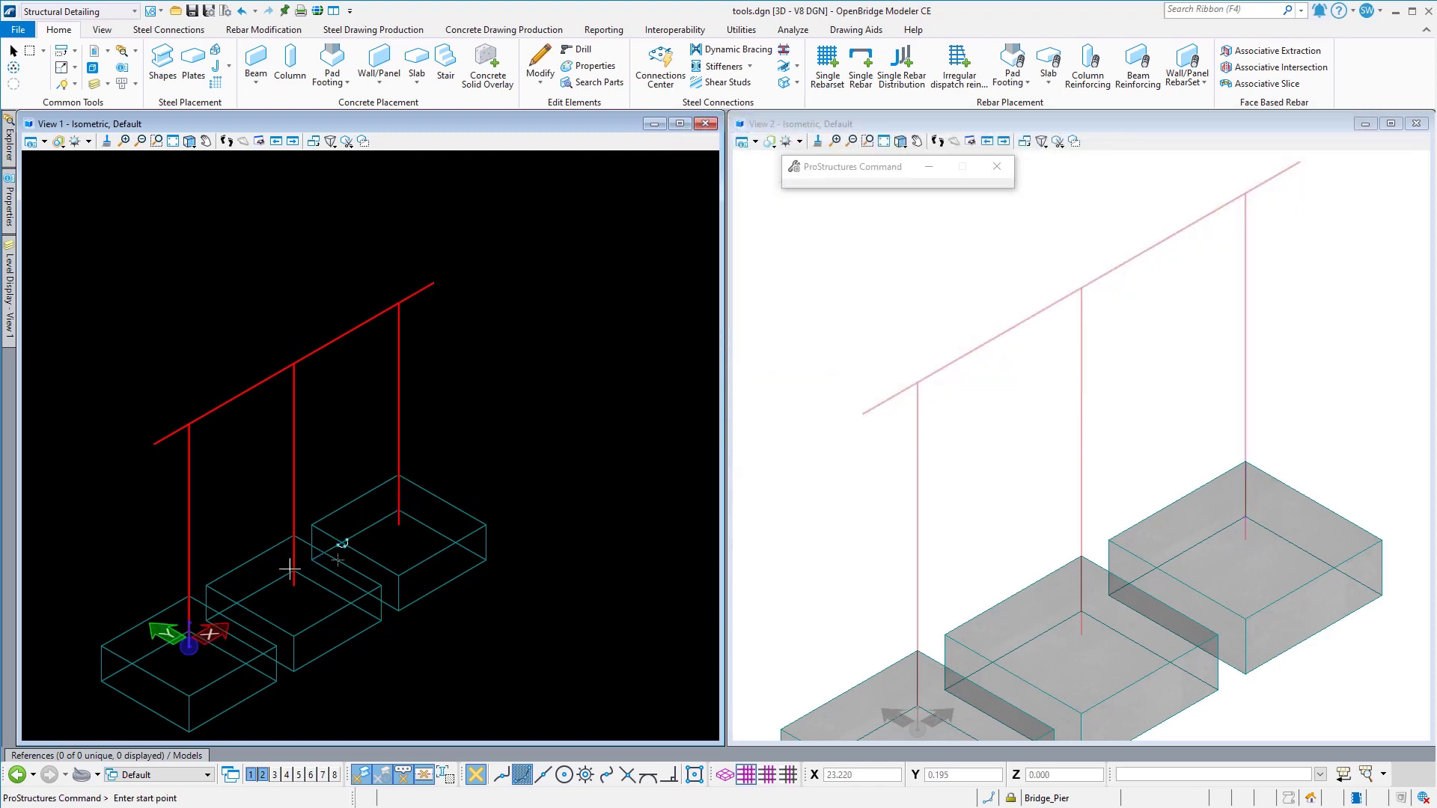
click(185, 646)
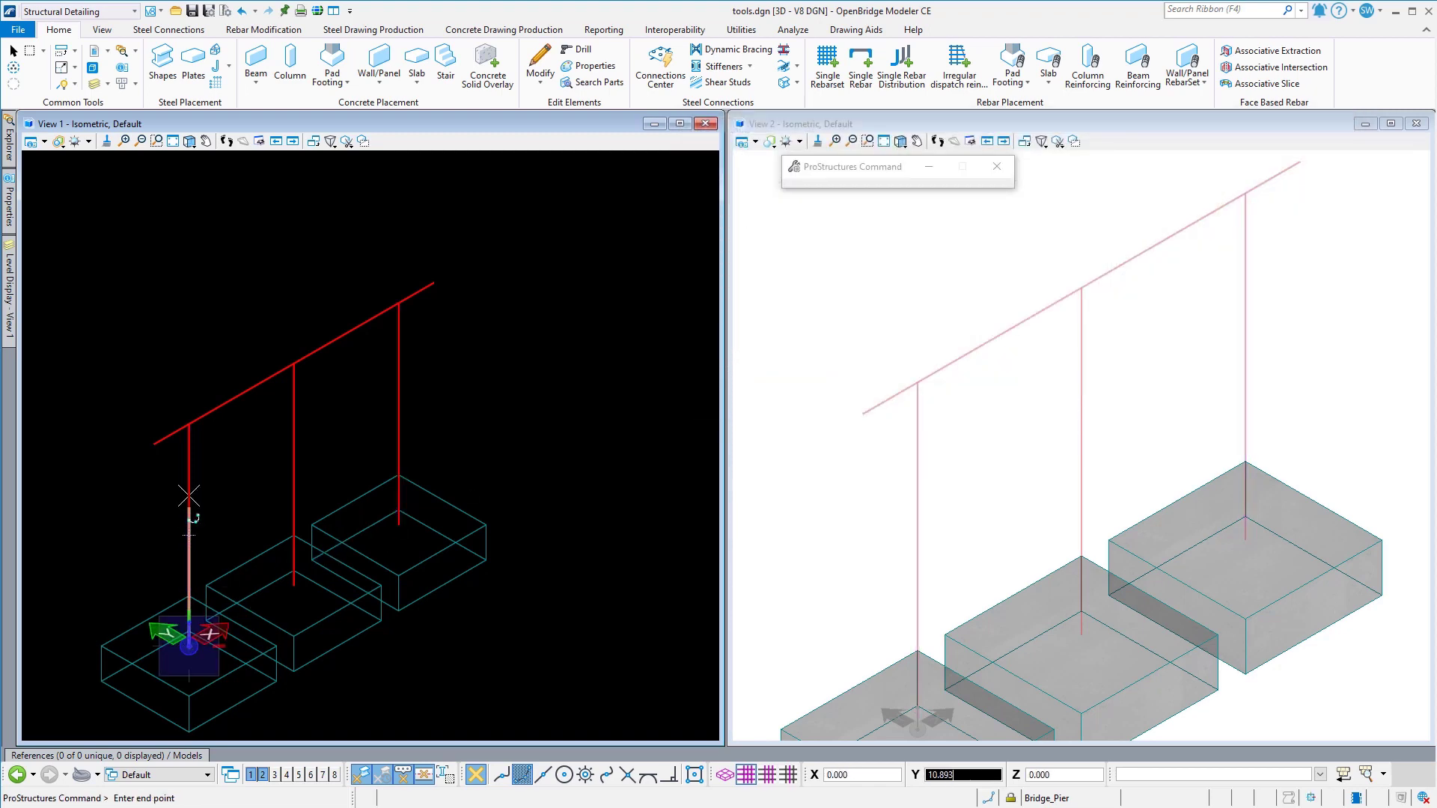
click(189, 424)
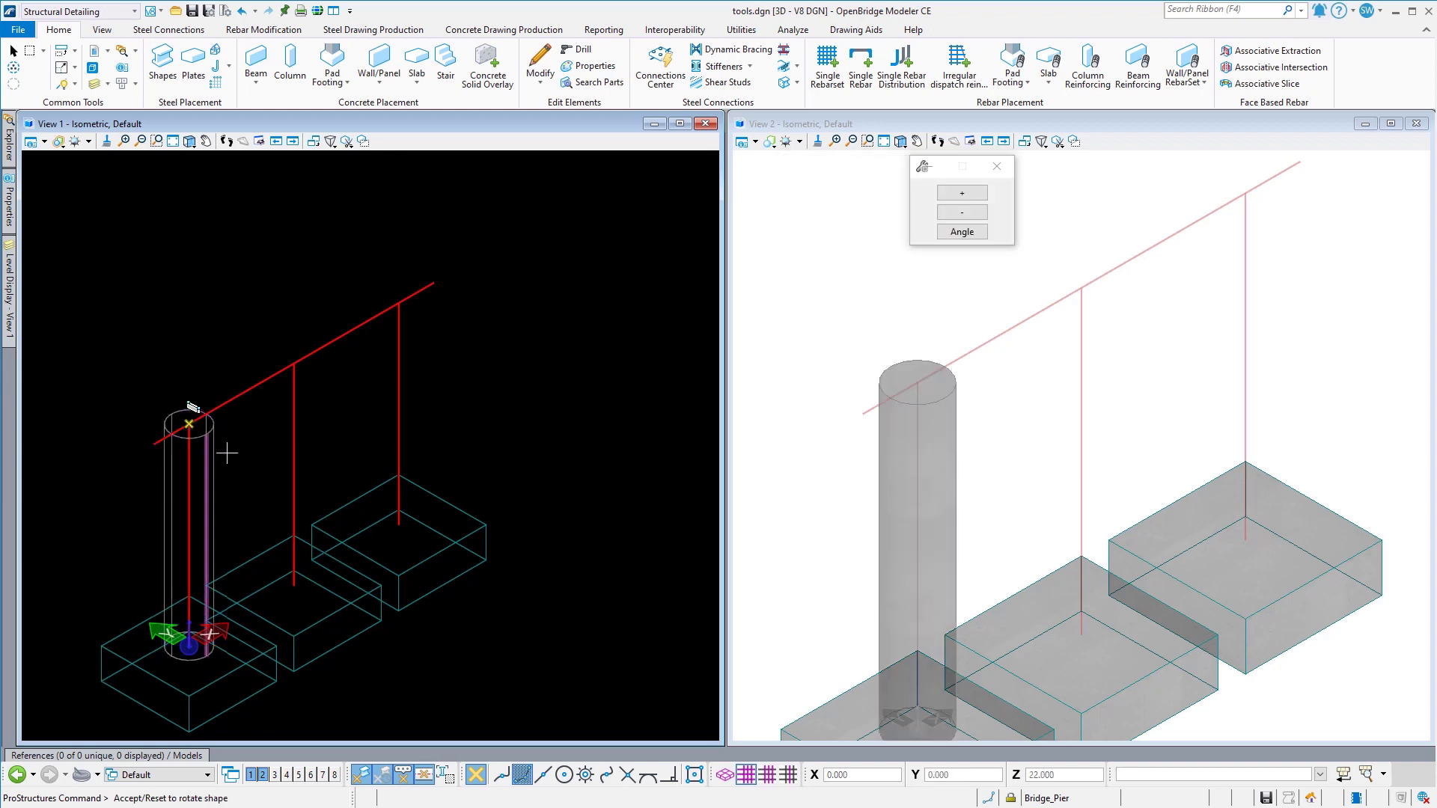
click(295, 576)
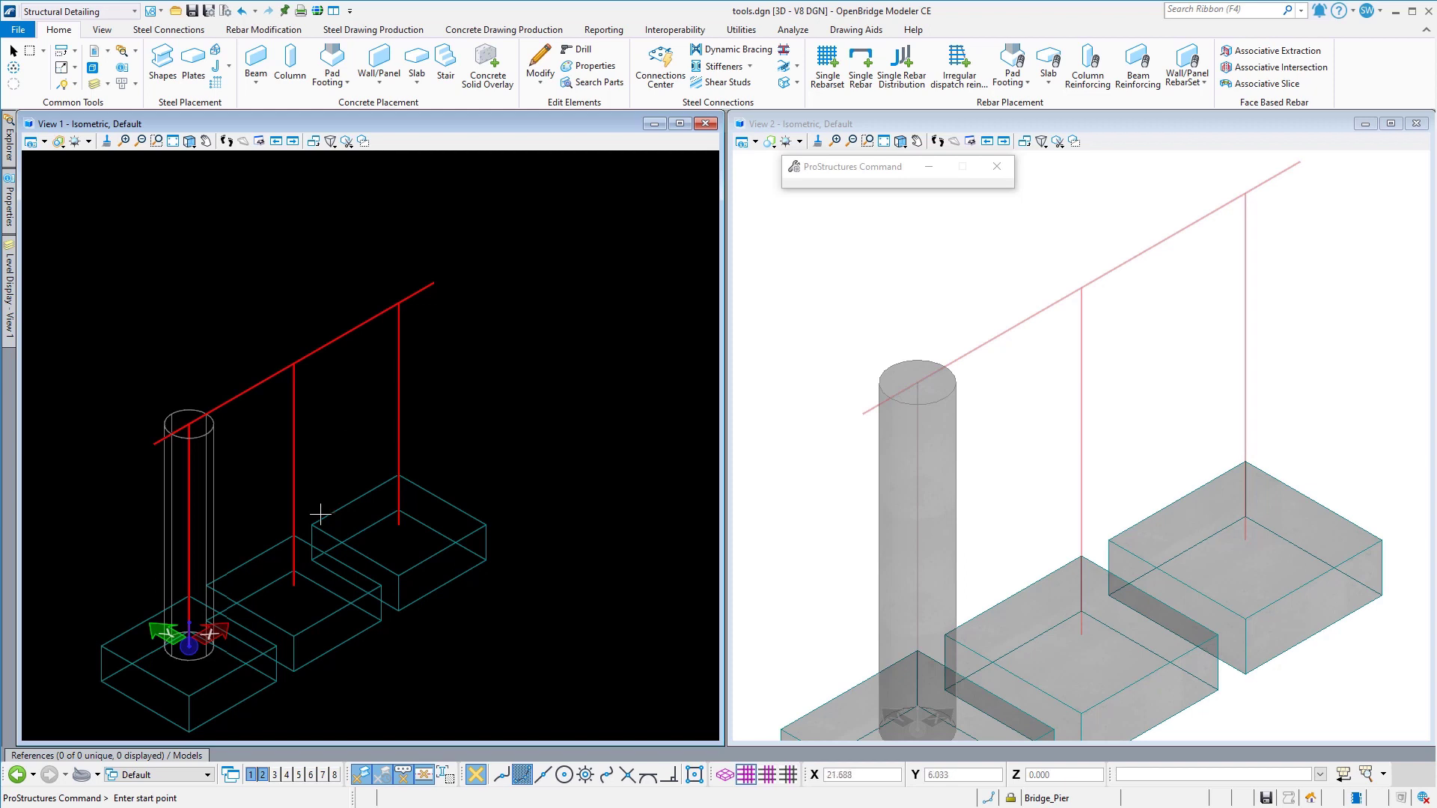
Step: Place matching circular columns along the middle and rear vertical lines and finish the column placement
click(294, 583)
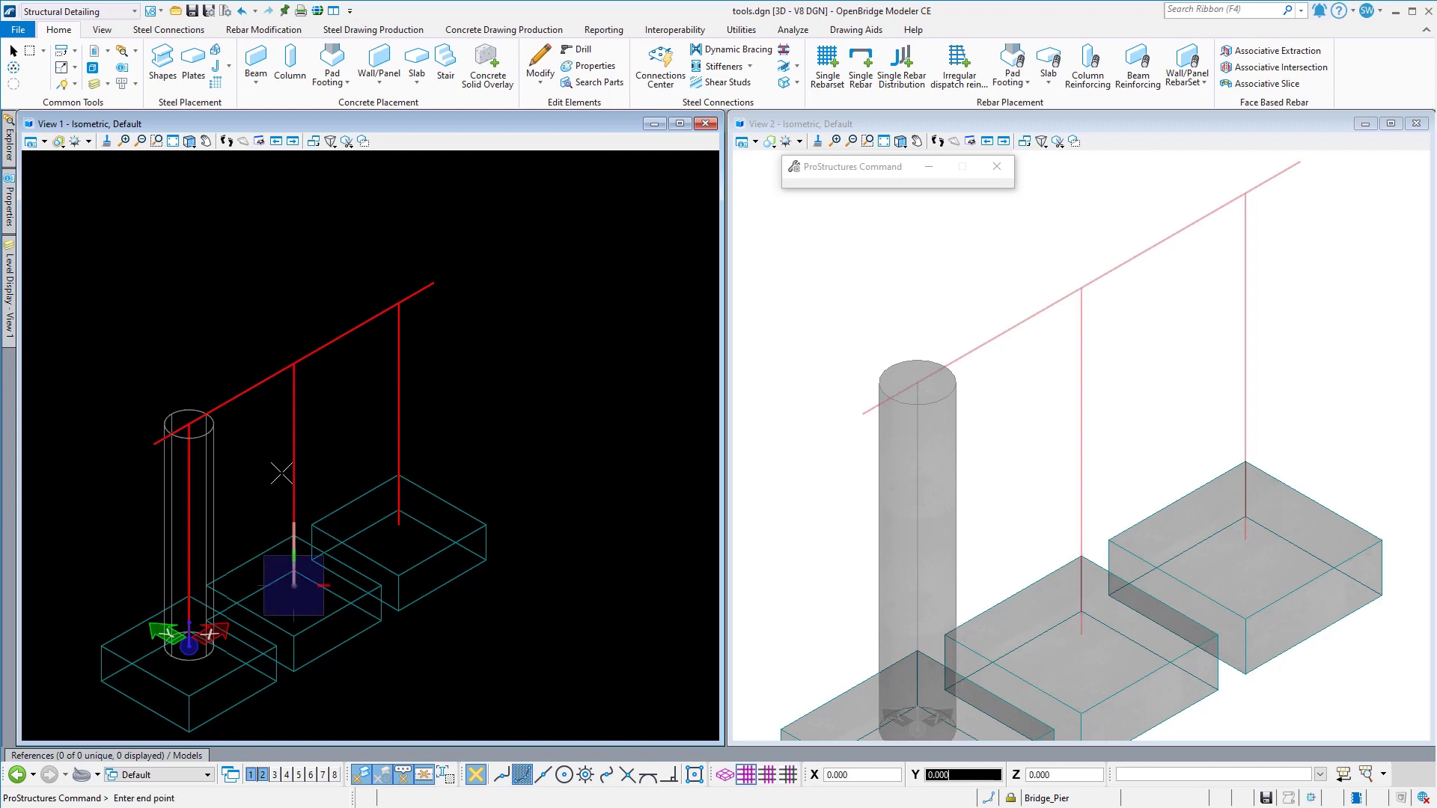
click(294, 367)
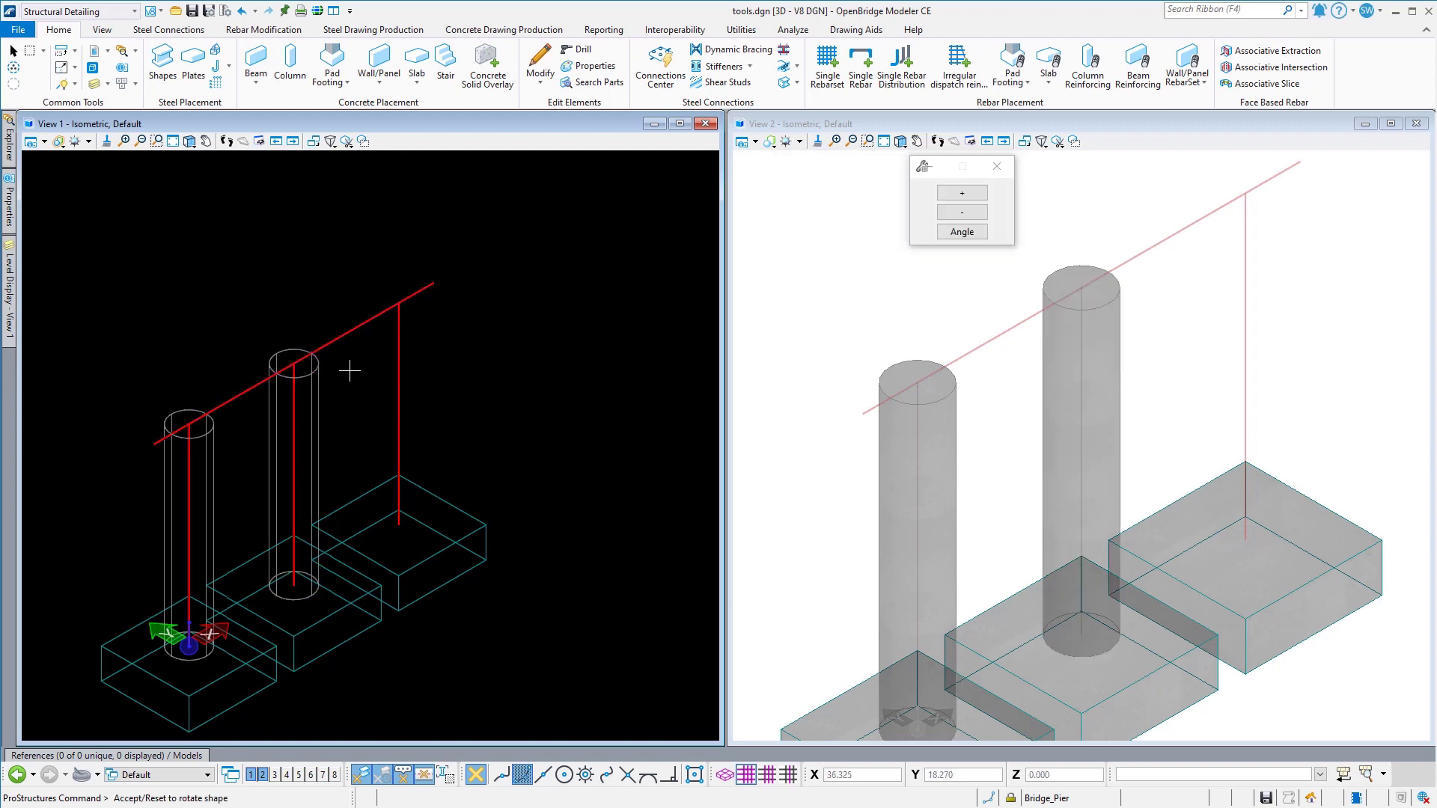
click(397, 524)
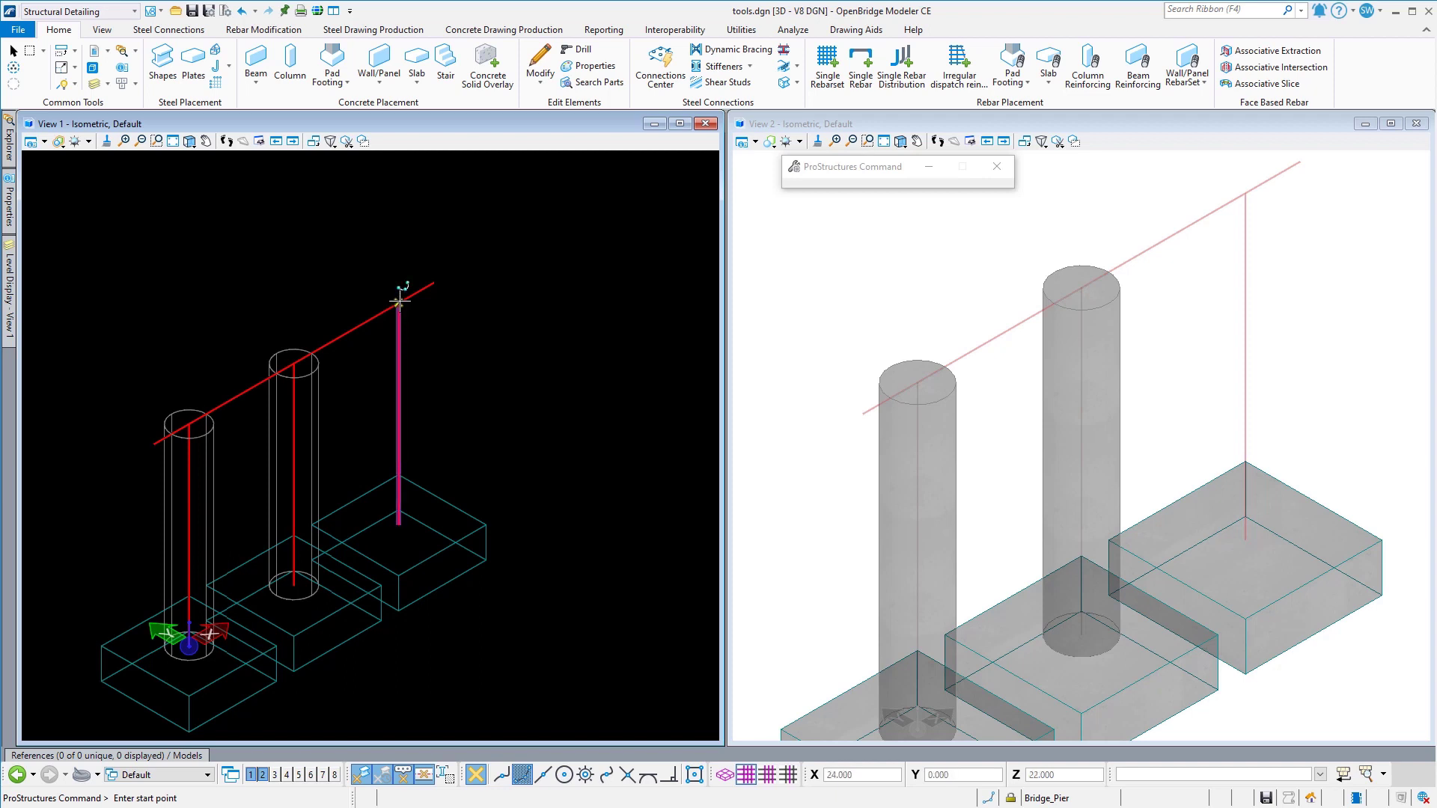
click(397, 524)
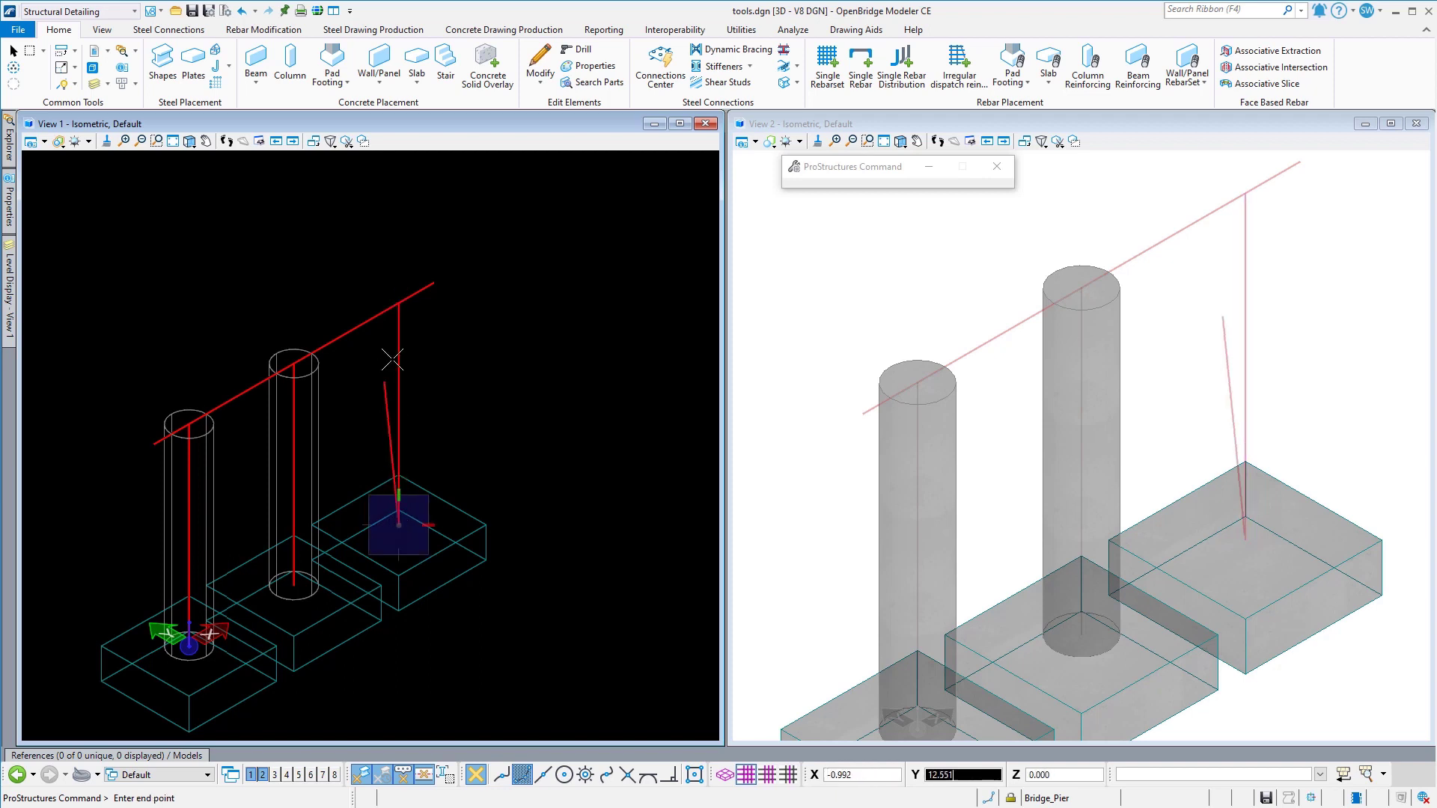
click(398, 305)
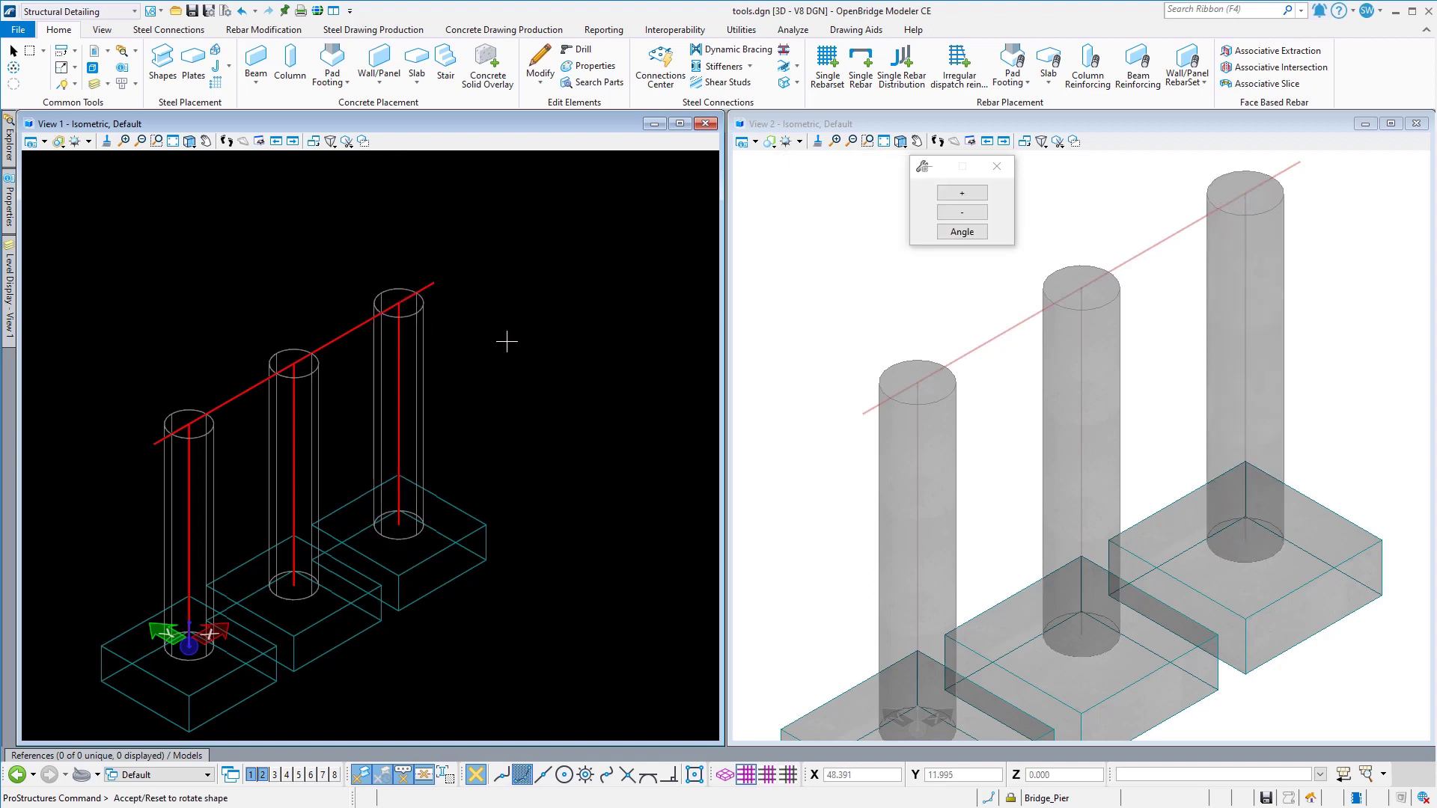
right_click(517, 346)
click(567, 331)
right_click(633, 336)
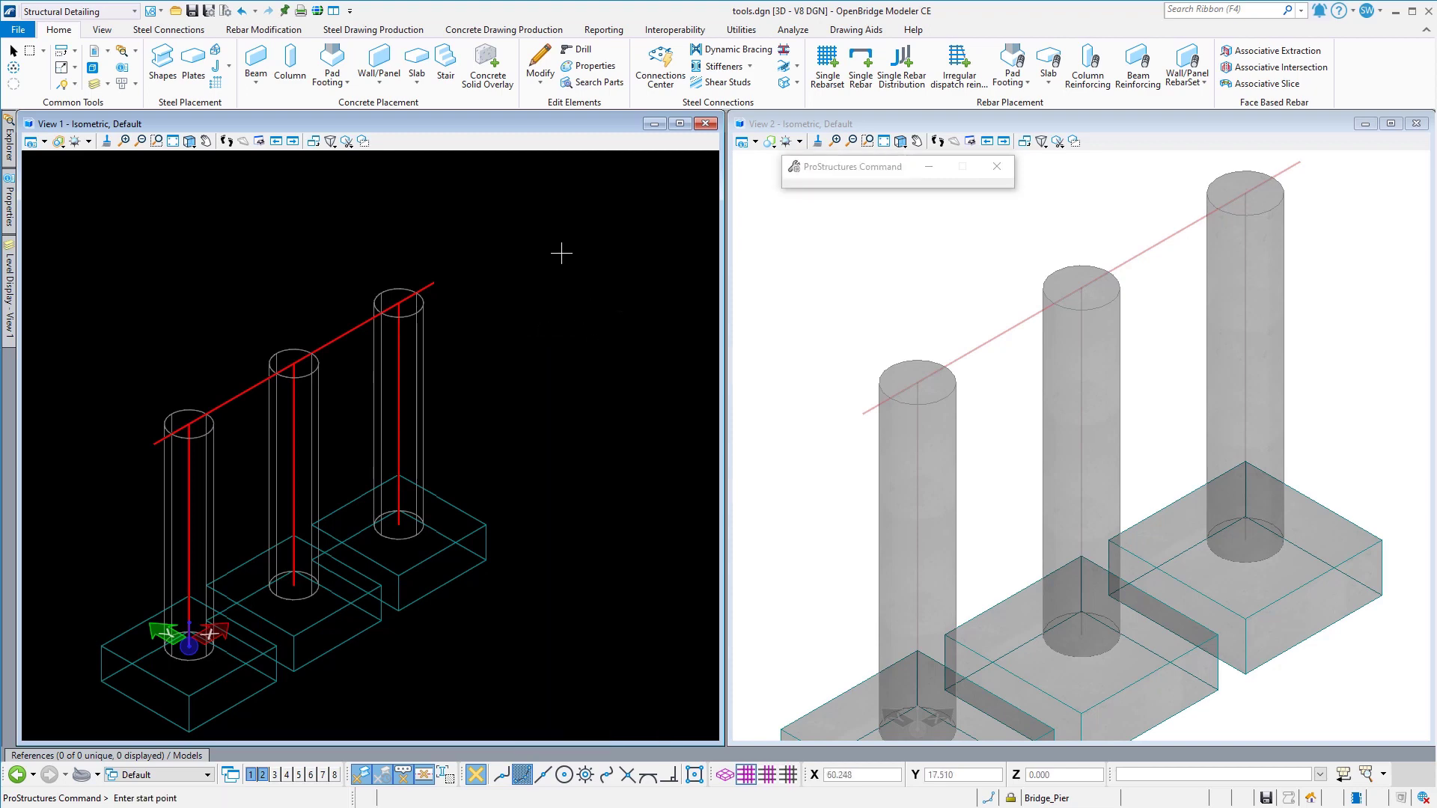
click(289, 66)
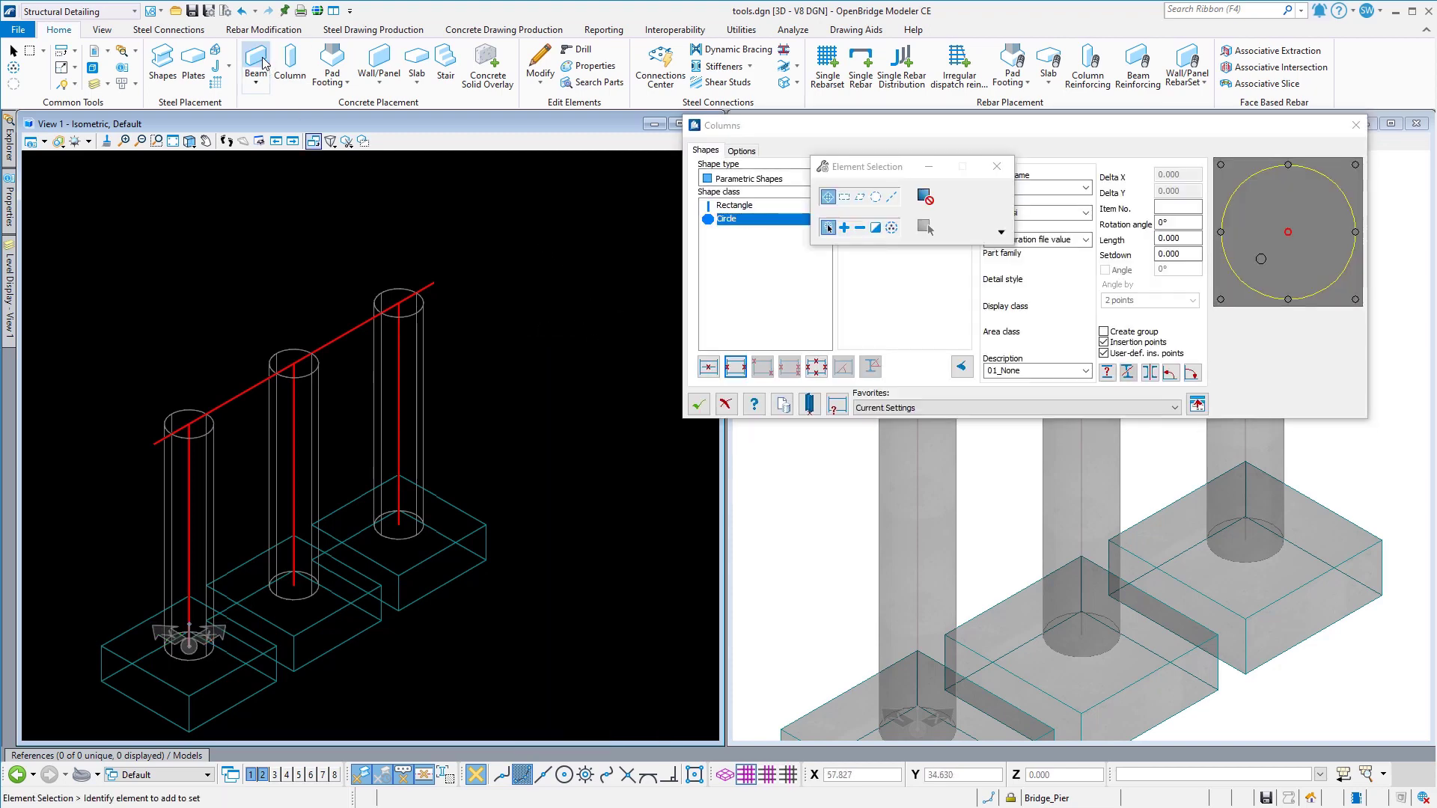
click(699, 405)
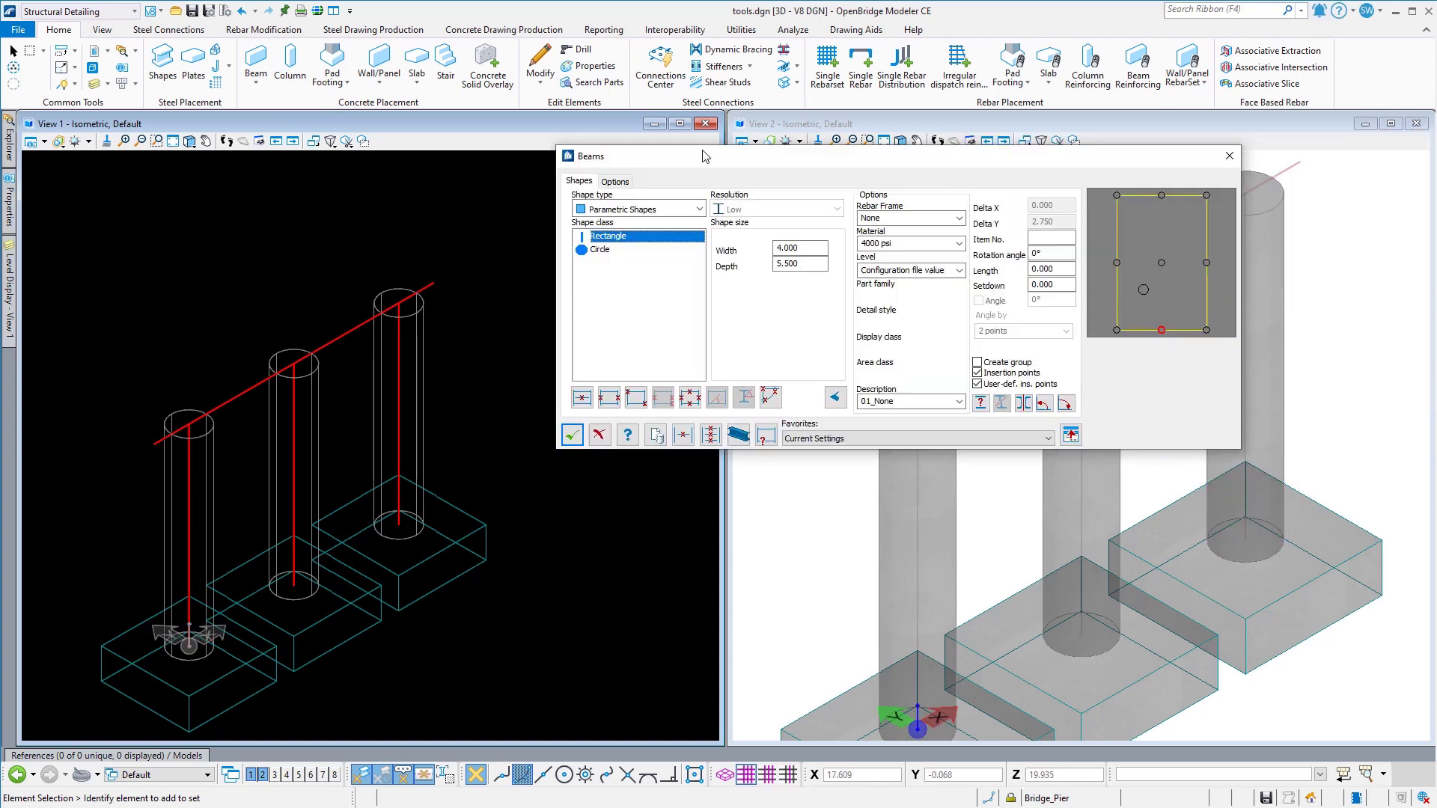
Step: Place a rectangular concrete beam, 4.000 wide and 5.500 deep, along the full length of the inclined-looking line over the column tops
drag(706, 152, 654, 151)
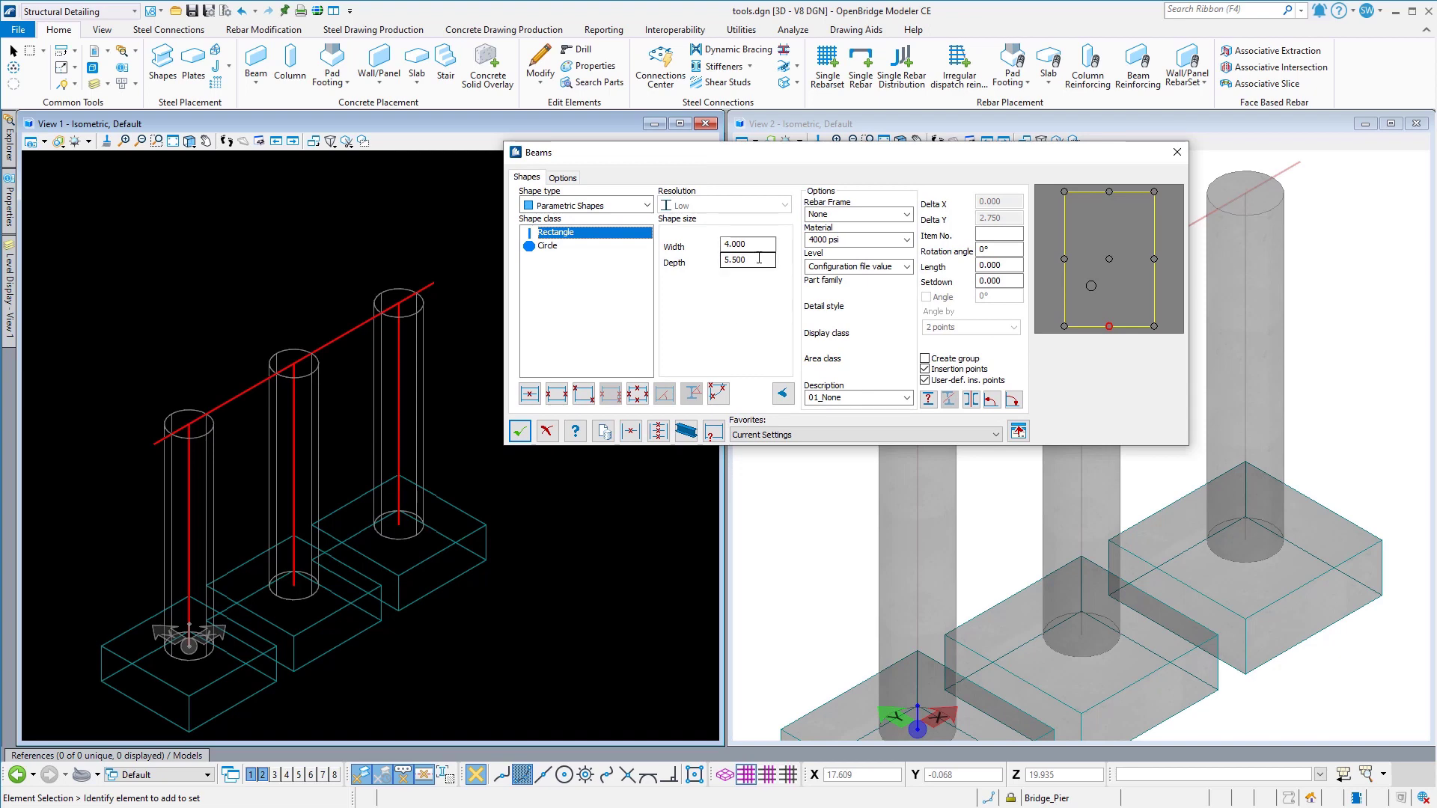
click(563, 404)
click(154, 443)
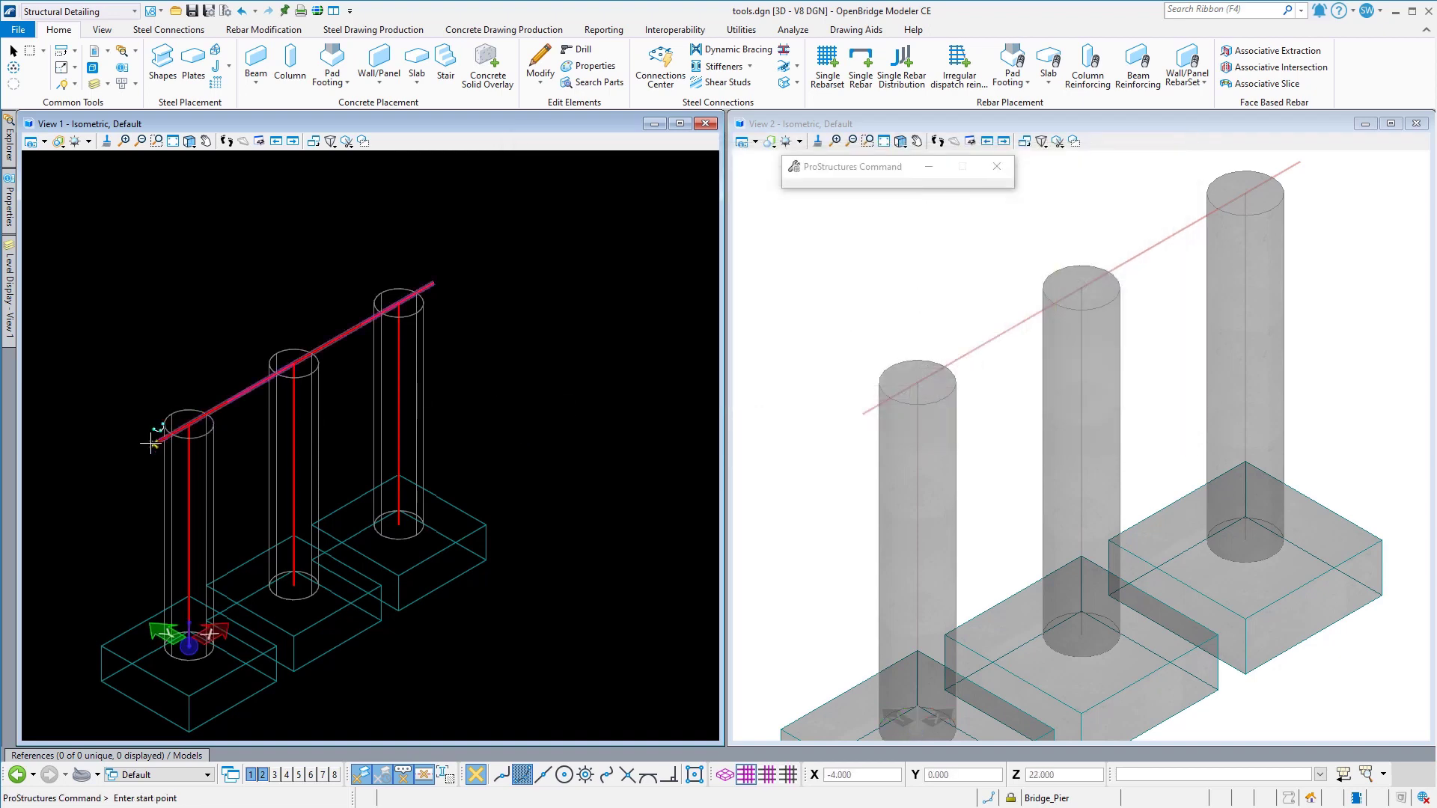
click(432, 283)
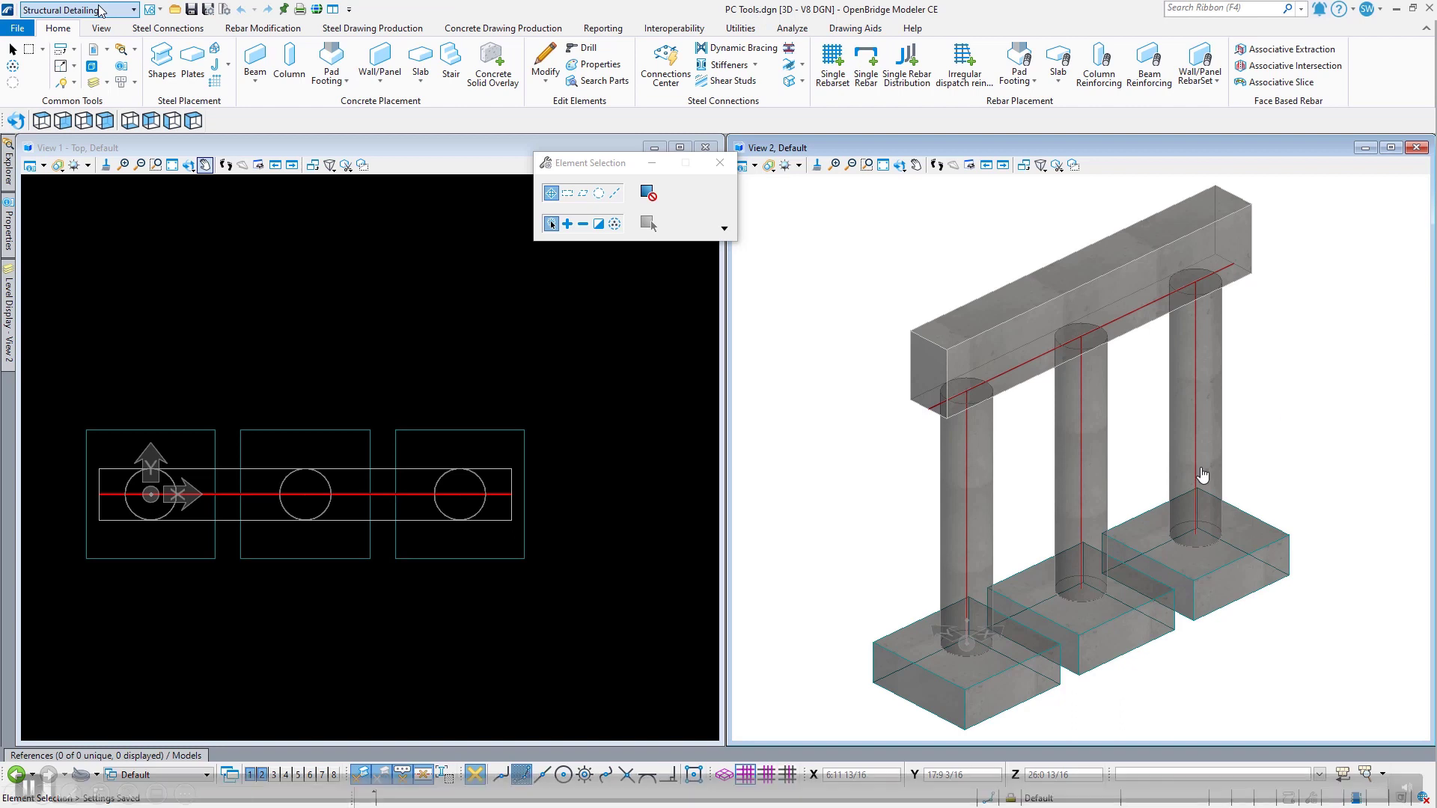
Step: Switch to the ProConcrete workflow and apply pad footing reinforcing with top and bottom rebar to the front footing
click(99, 11)
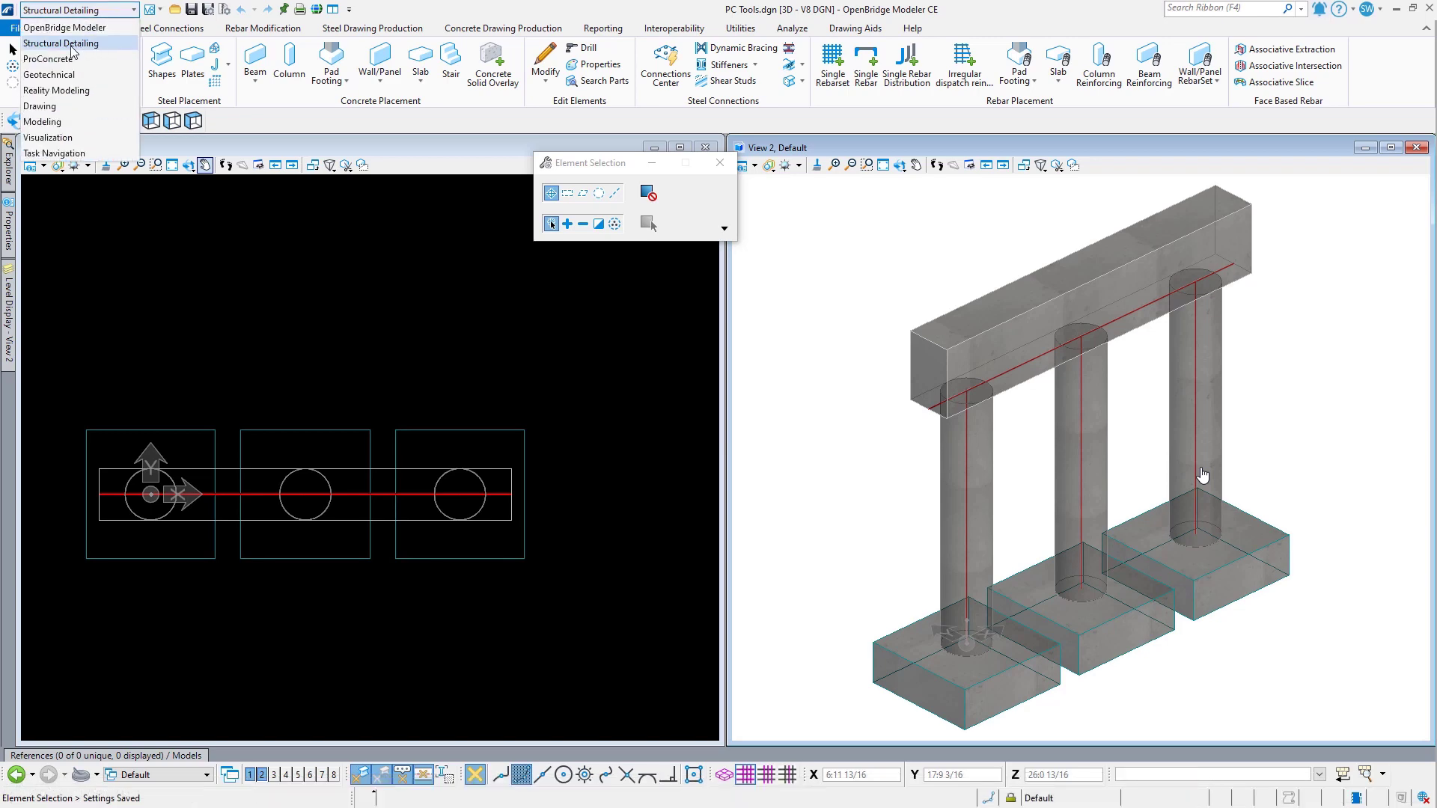
click(74, 59)
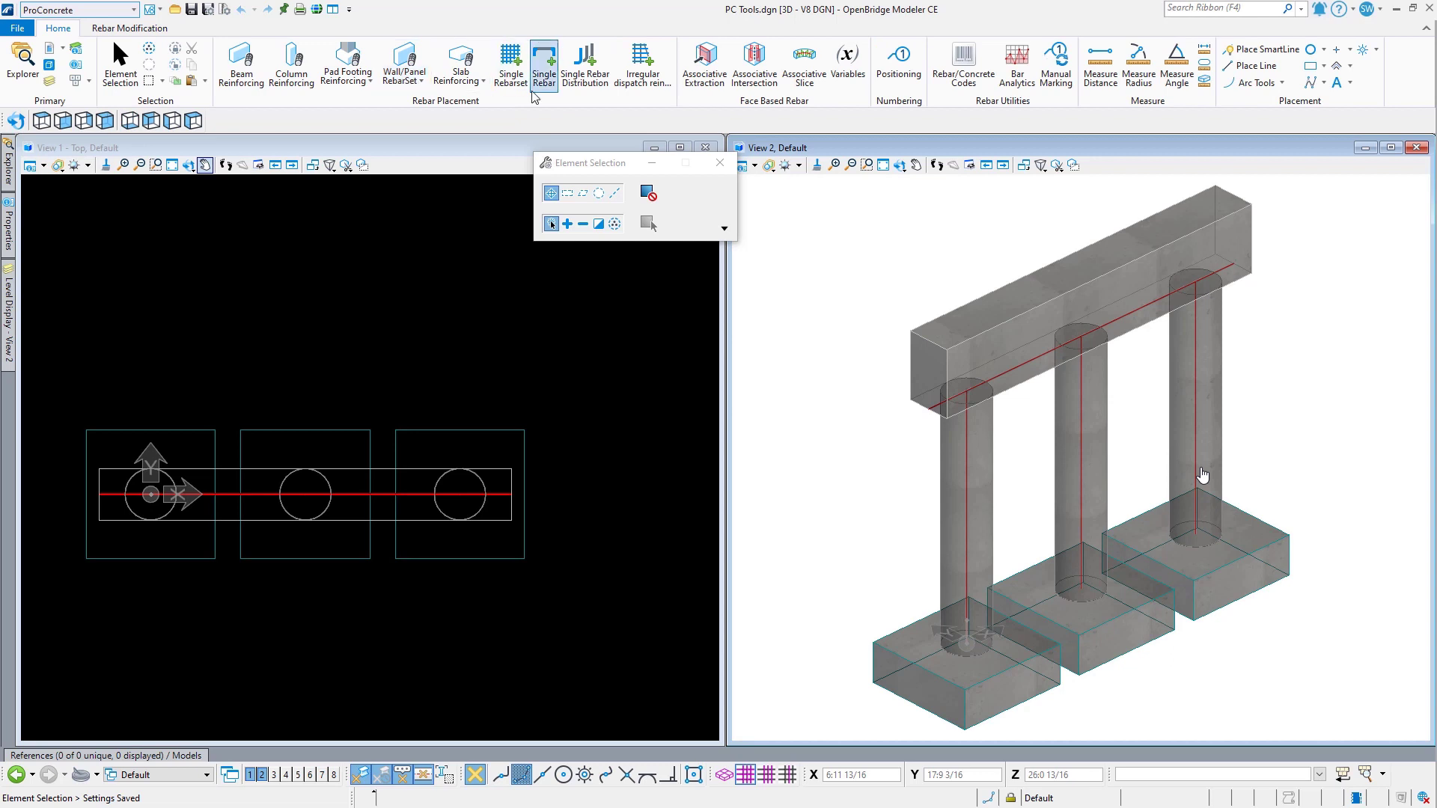
click(349, 76)
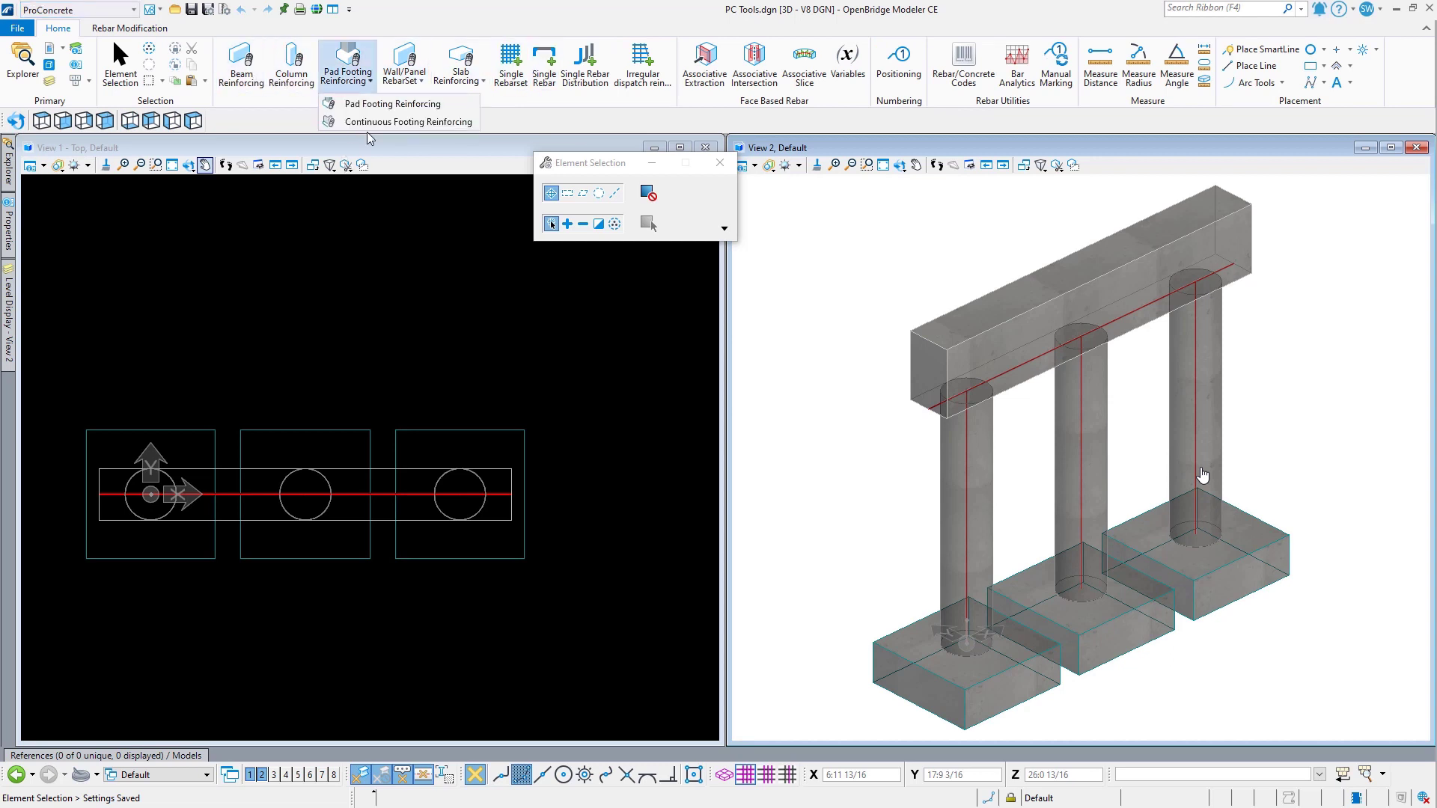
click(378, 105)
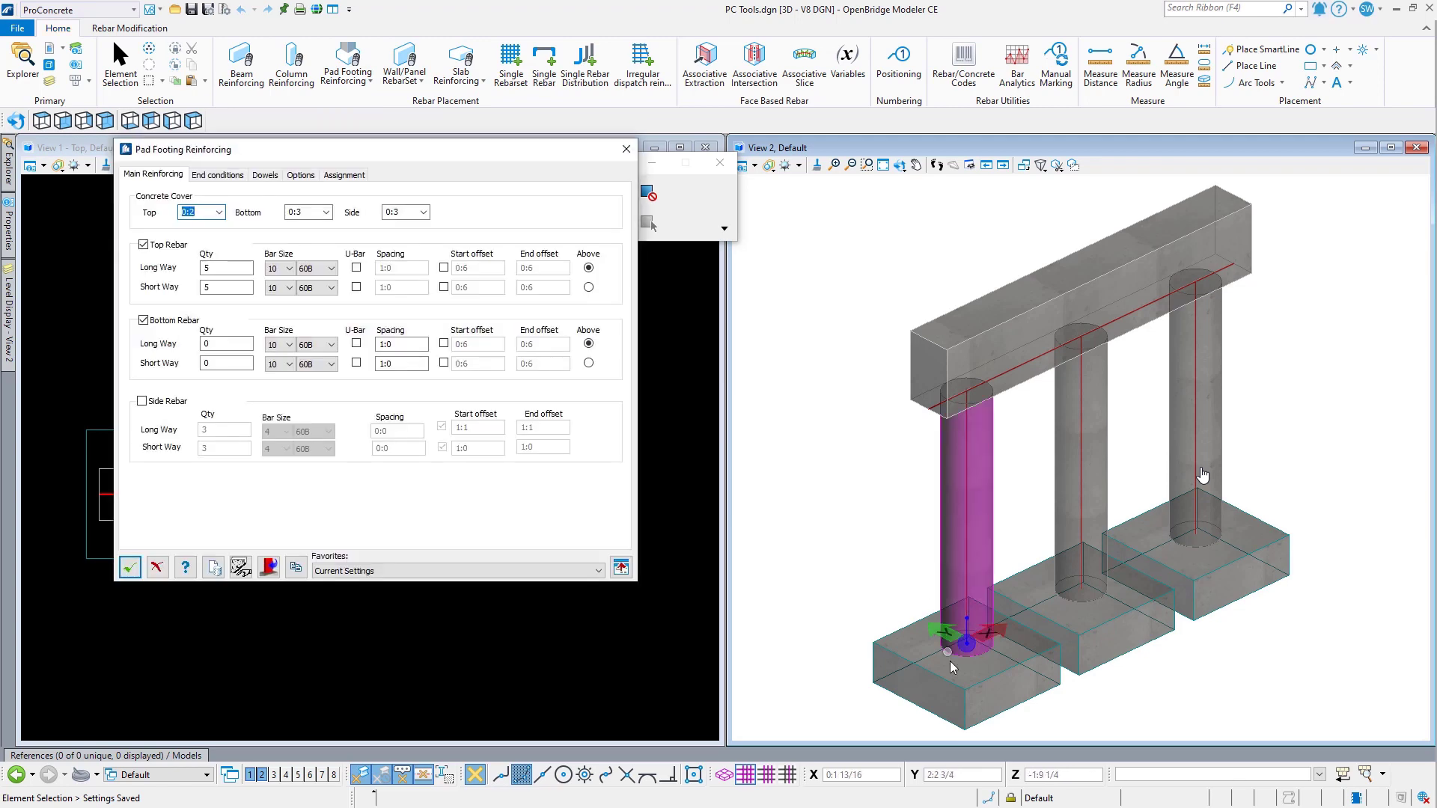
scroll(1003, 745, up, 1)
scroll(912, 730, up, 3)
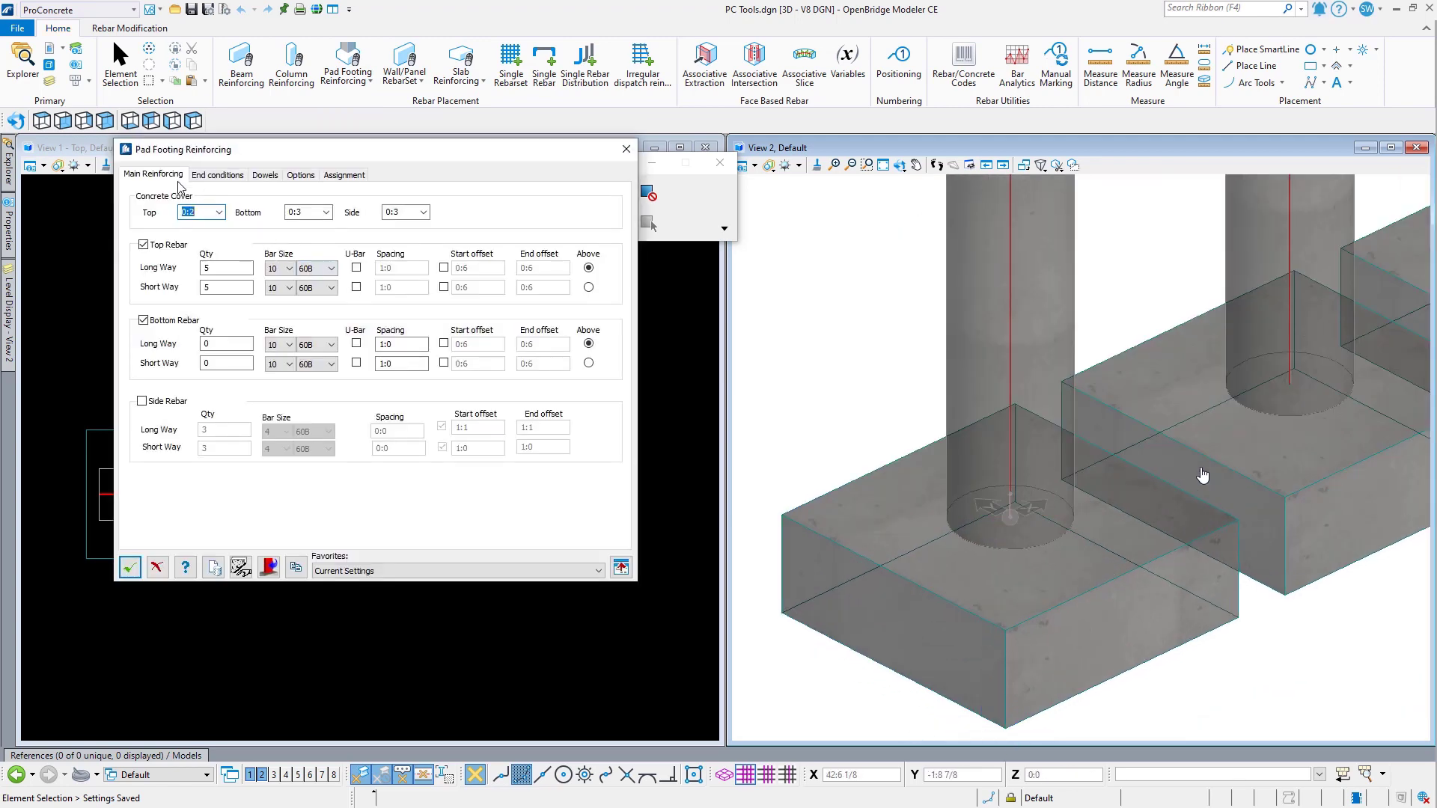
click(203, 213)
click(241, 572)
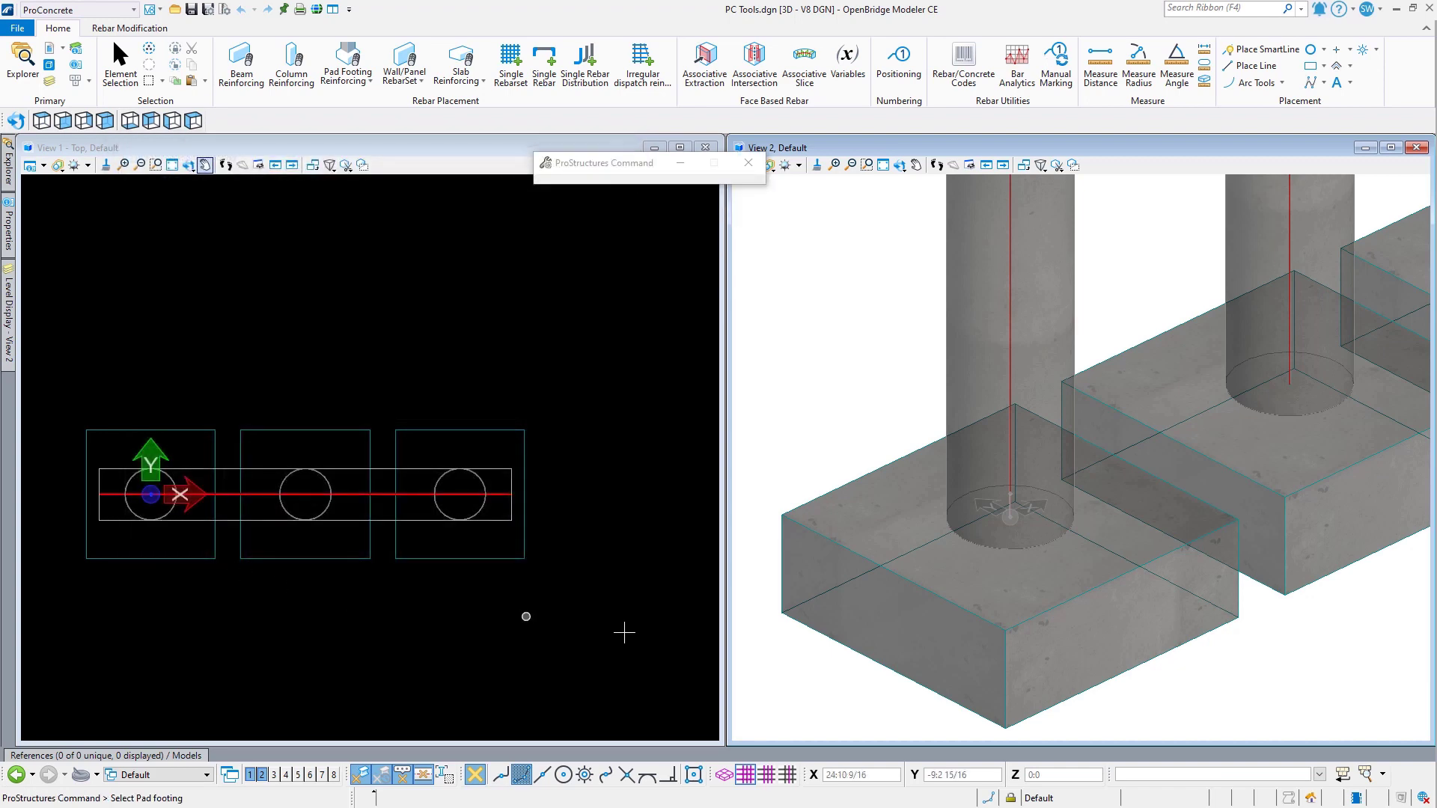
click(896, 627)
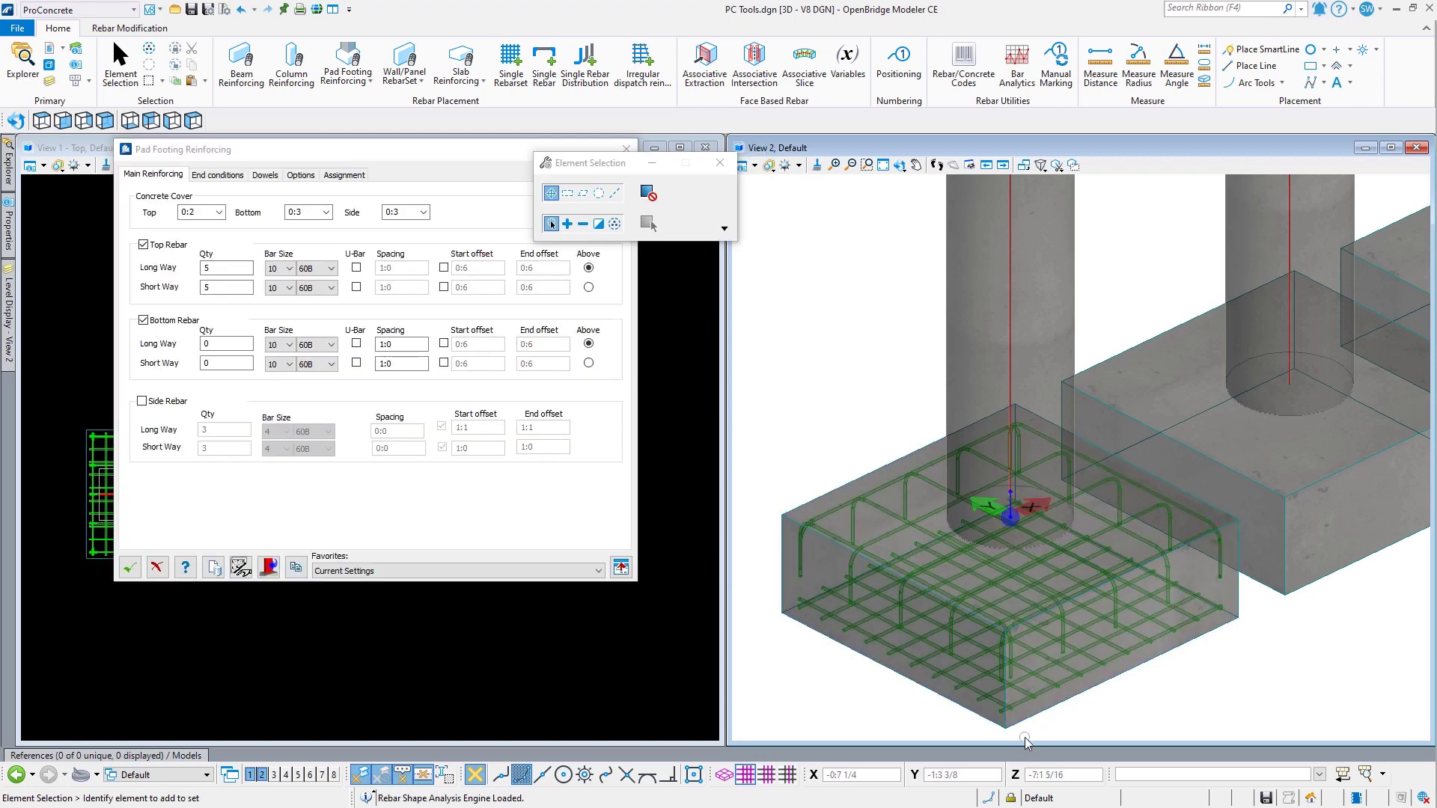
Step: Change the 3D view's display style to a Transparent style so the footing's rebar can be seen clearly
scroll(1031, 741, up, 3)
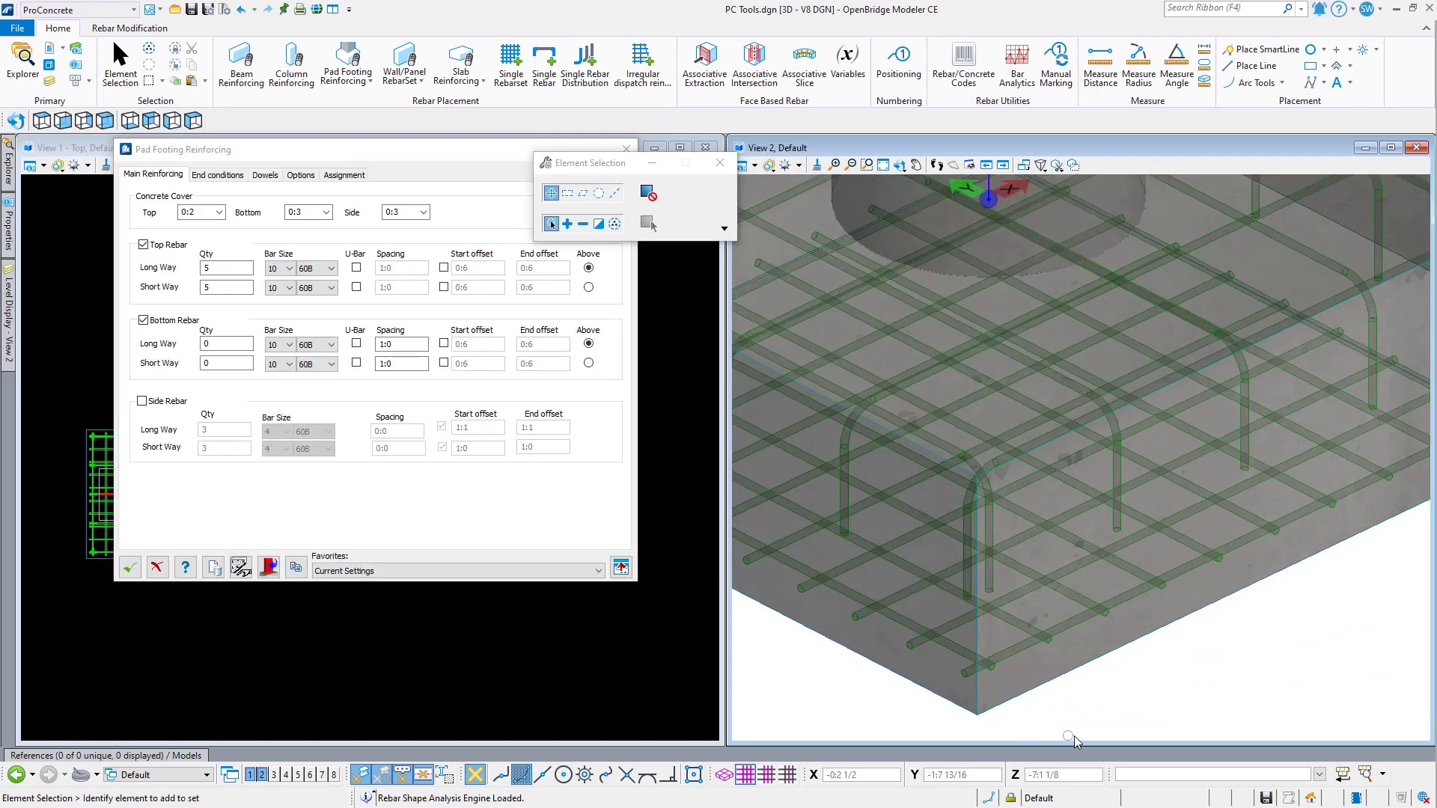
scroll(1076, 741, down, 2)
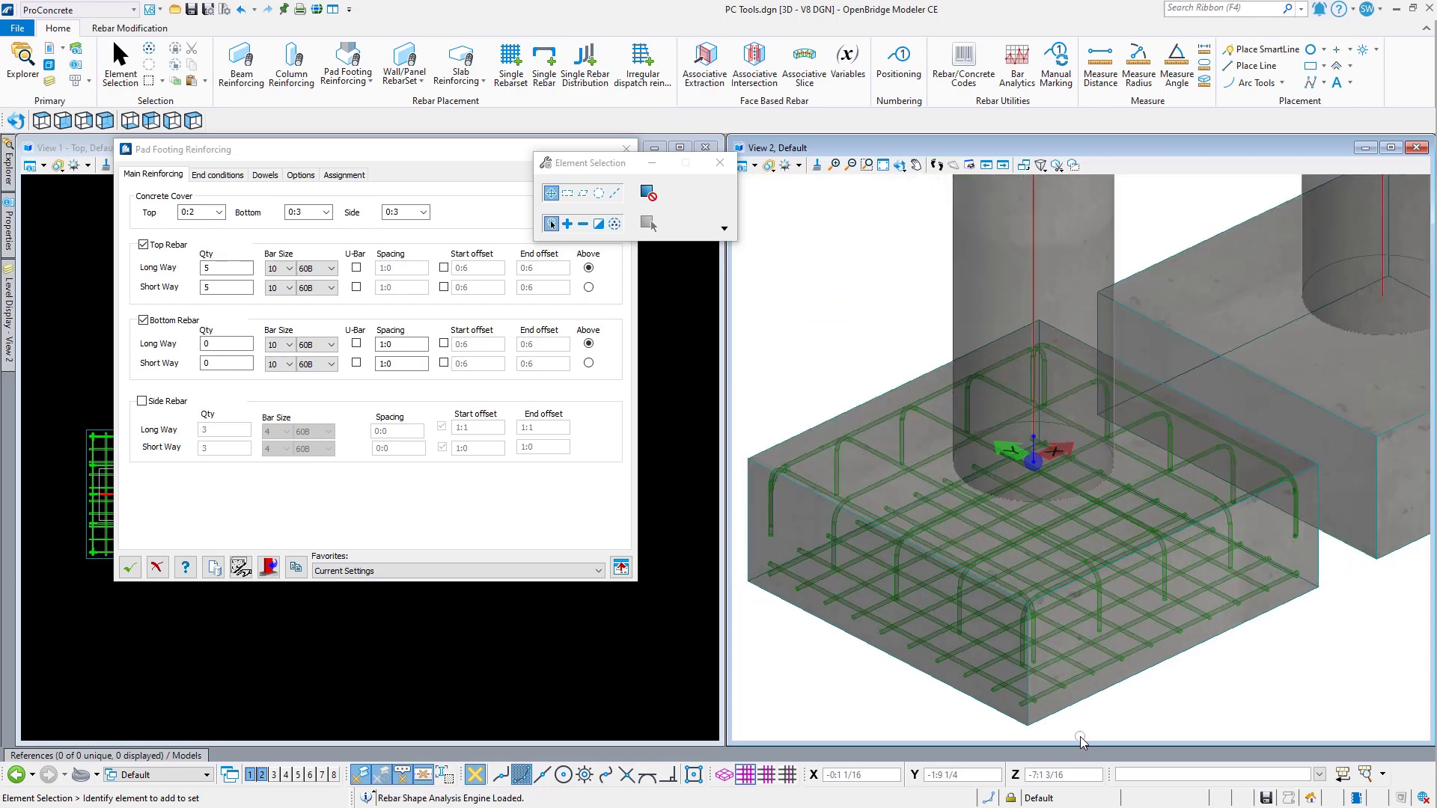
click(769, 166)
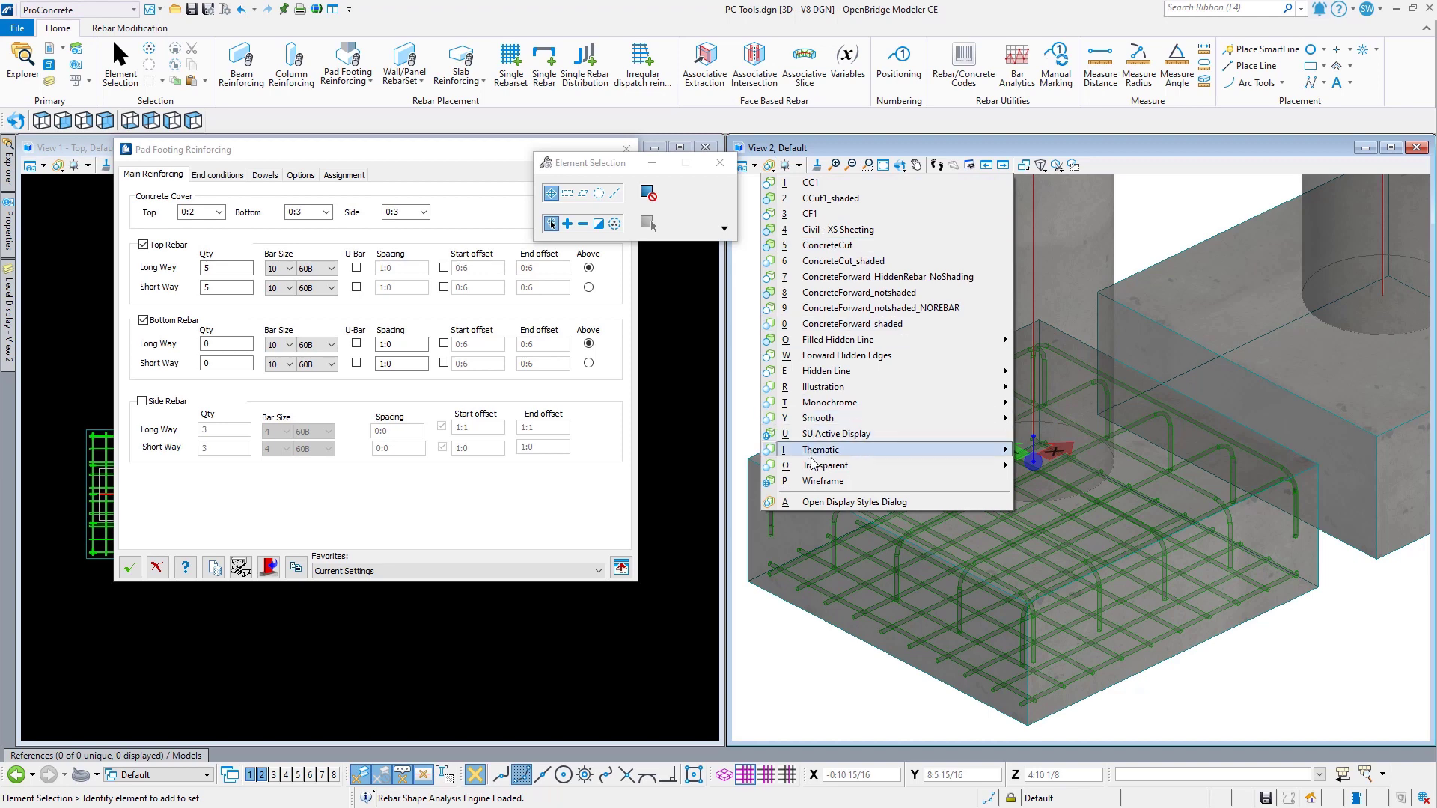
mouse_move(926, 471)
click(1067, 466)
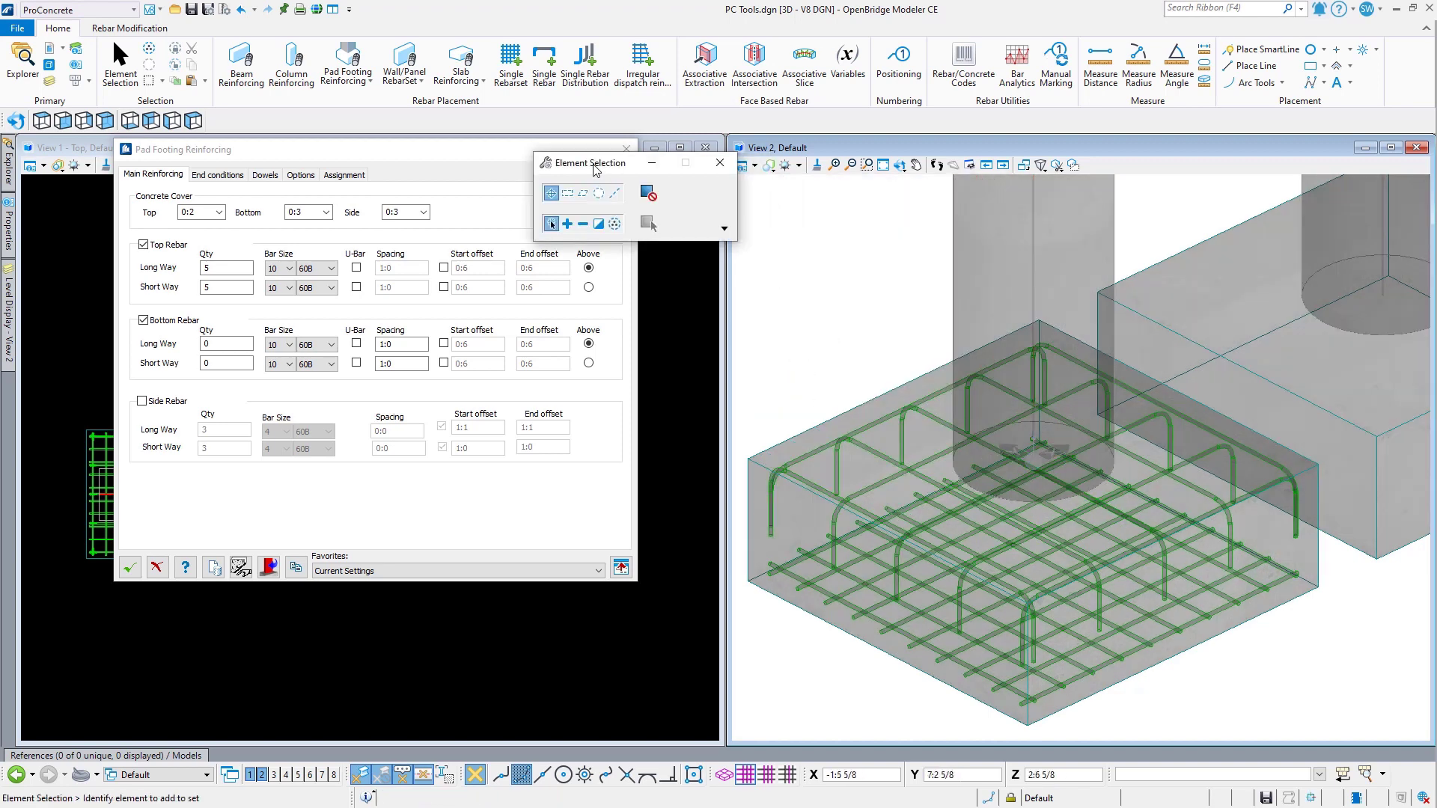
Step: Add side rebar to the front footing, with three size 4 bars each for the long and short way
drag(597, 170, 709, 170)
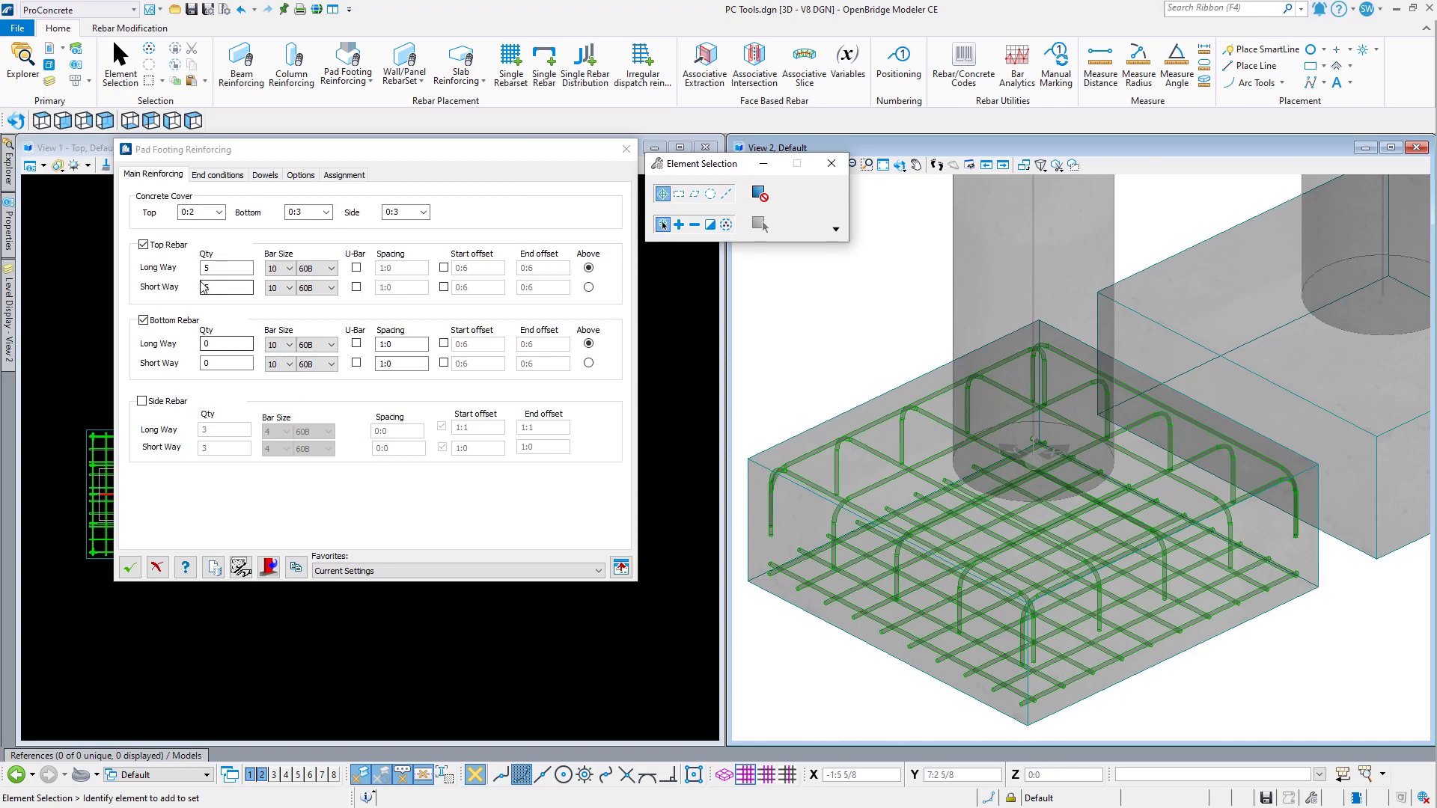
click(142, 401)
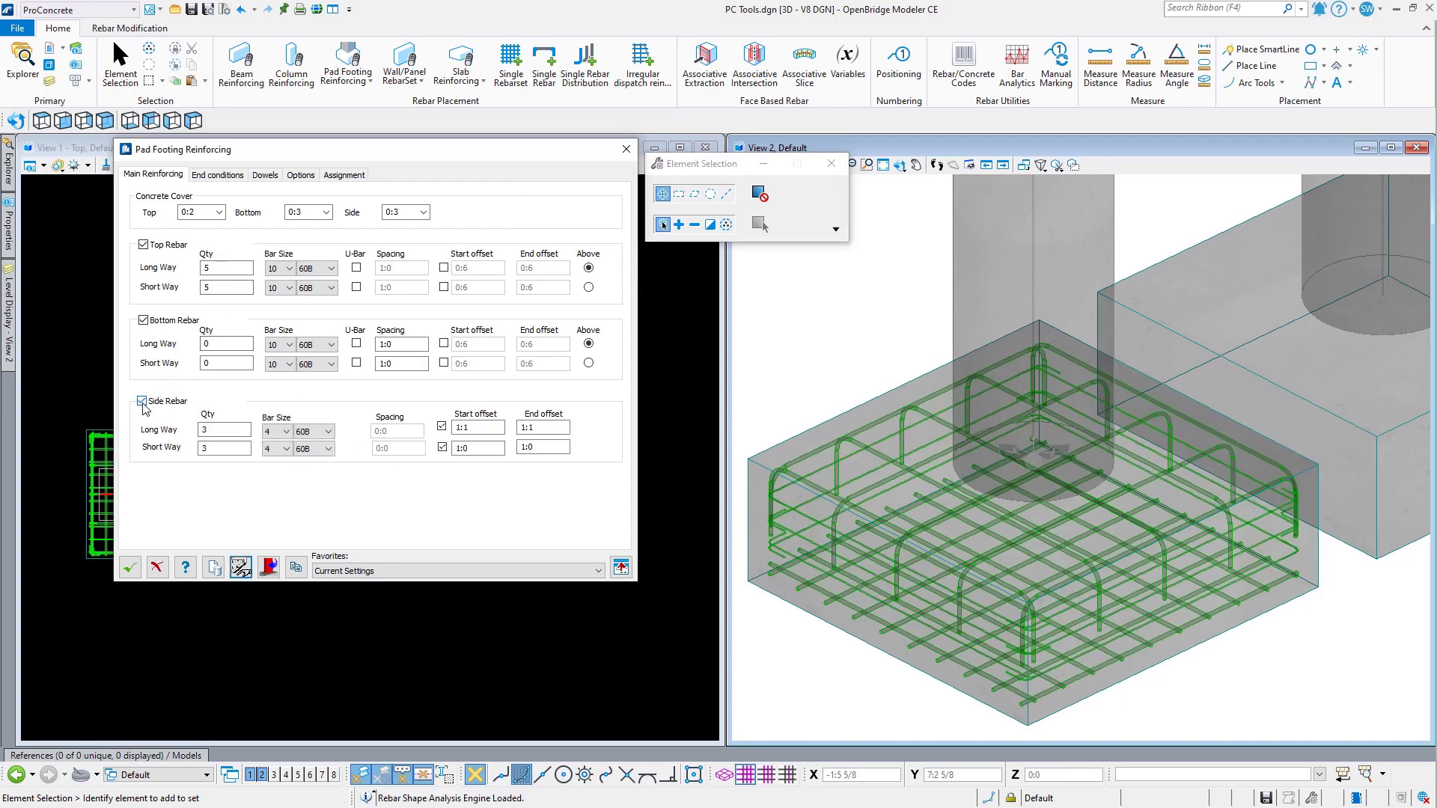
Step: Examine the front footing's rebar up close, and inspect the legs of the top bars in a Front view
scroll(773, 545, up, 5)
scroll(773, 545, up, 2)
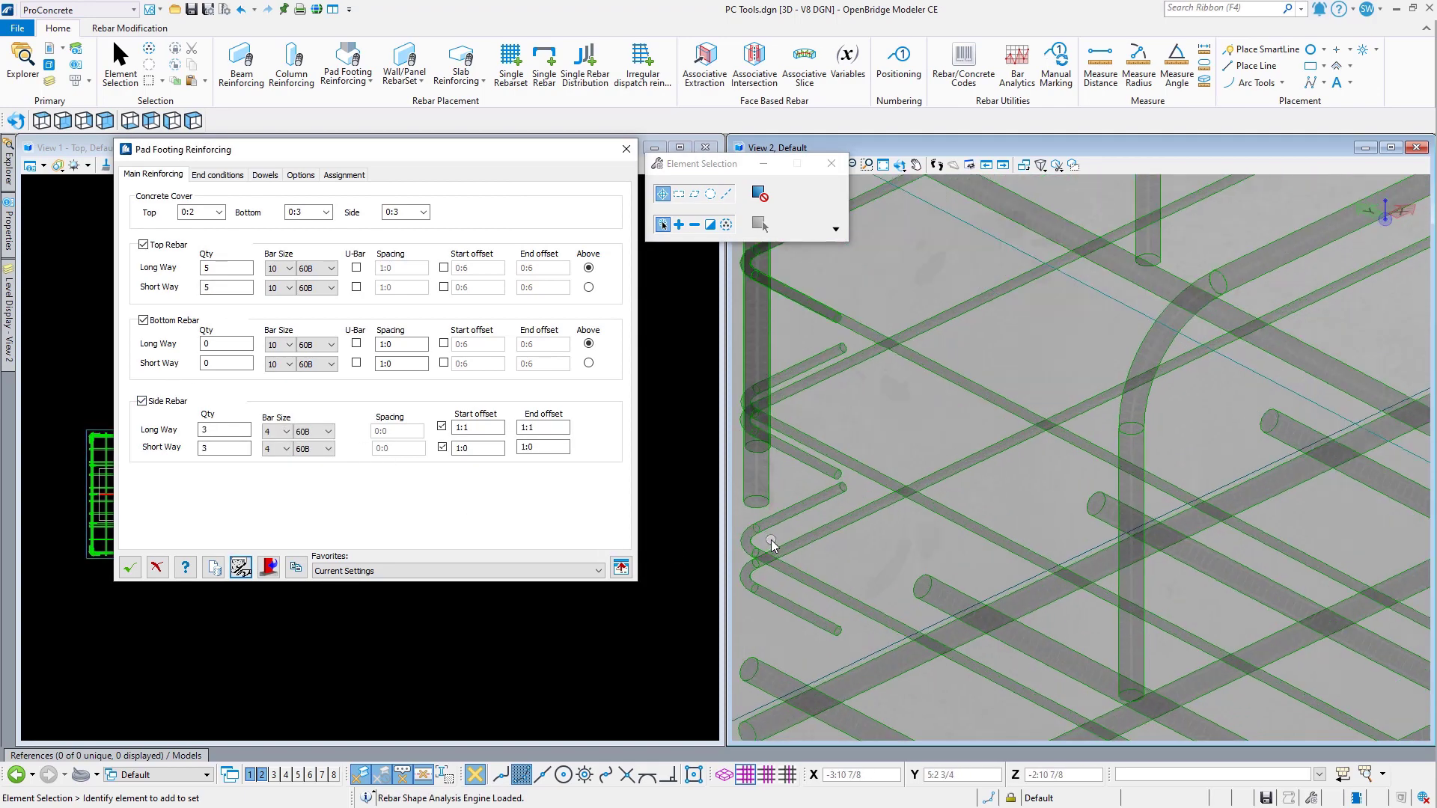
scroll(789, 626, down, 2)
scroll(788, 615, down, 4)
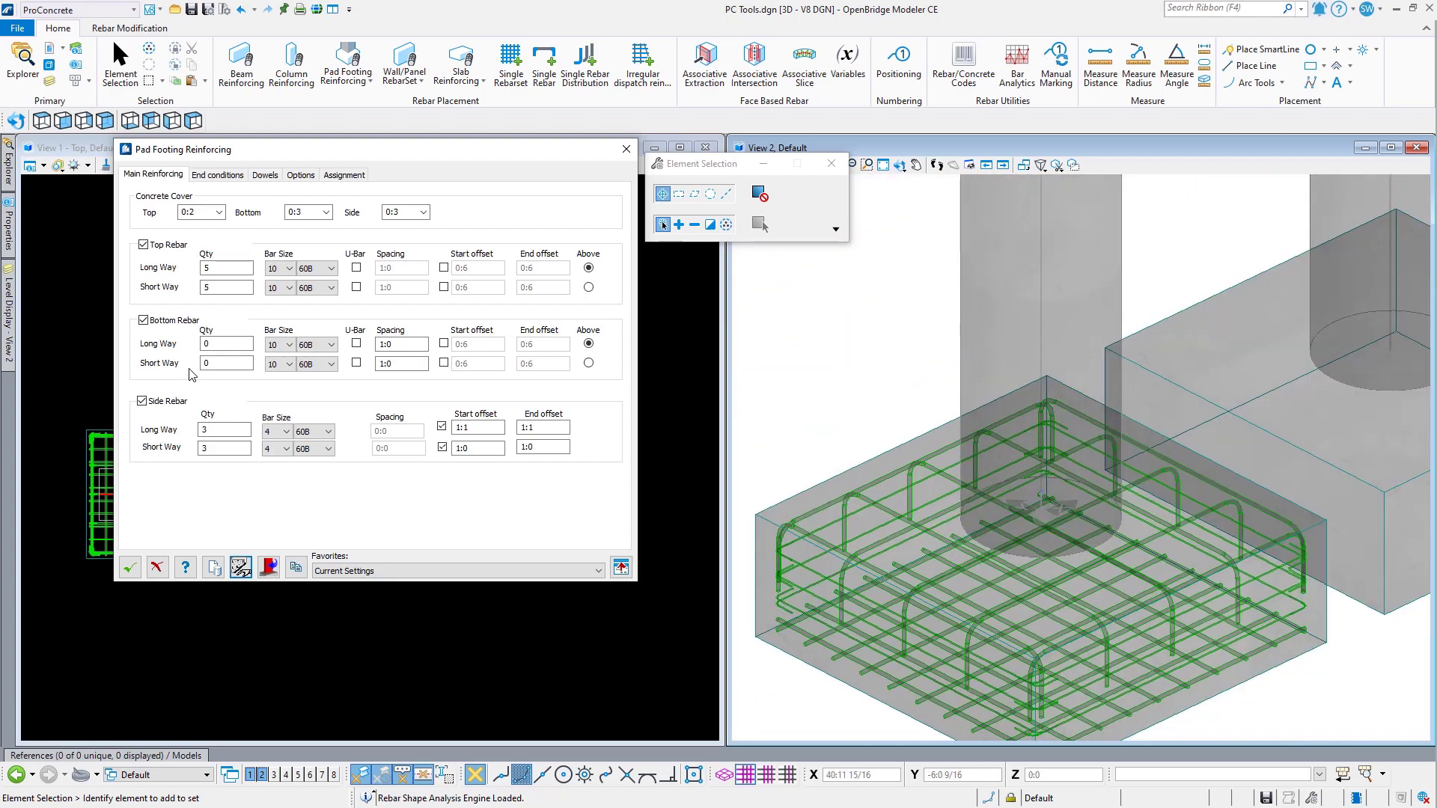
click(63, 120)
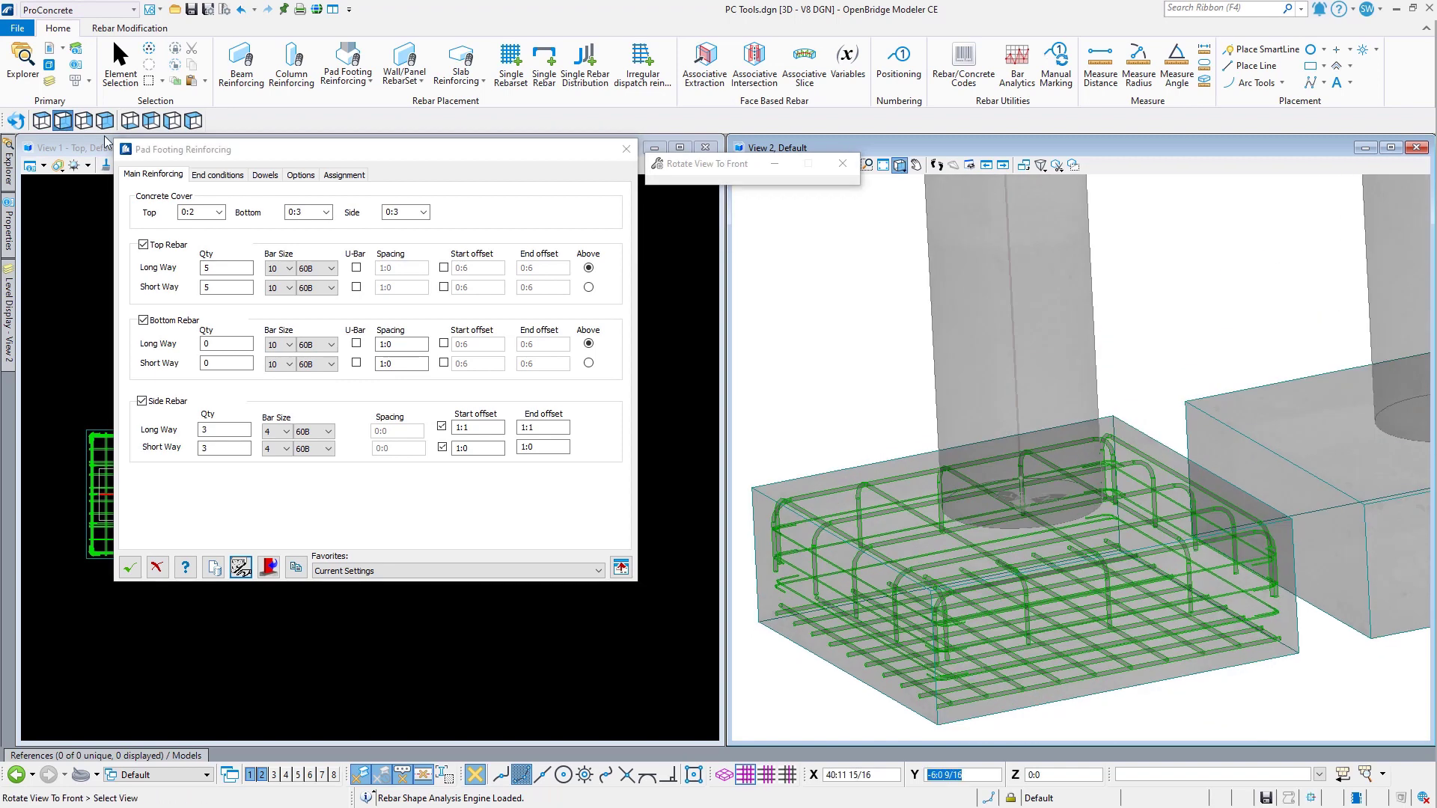
click(843, 407)
scroll(809, 575, up, 2)
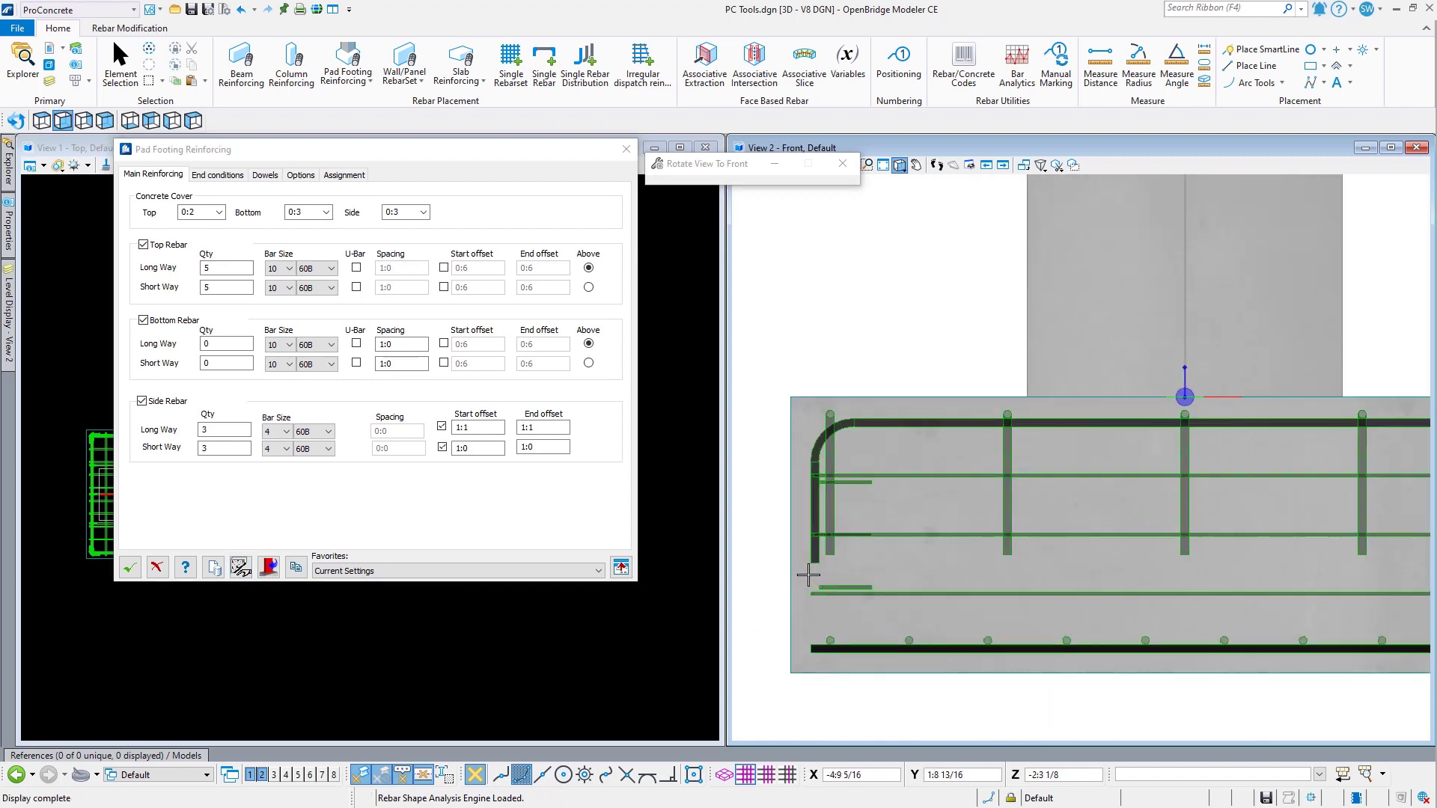
scroll(808, 575, up, 1)
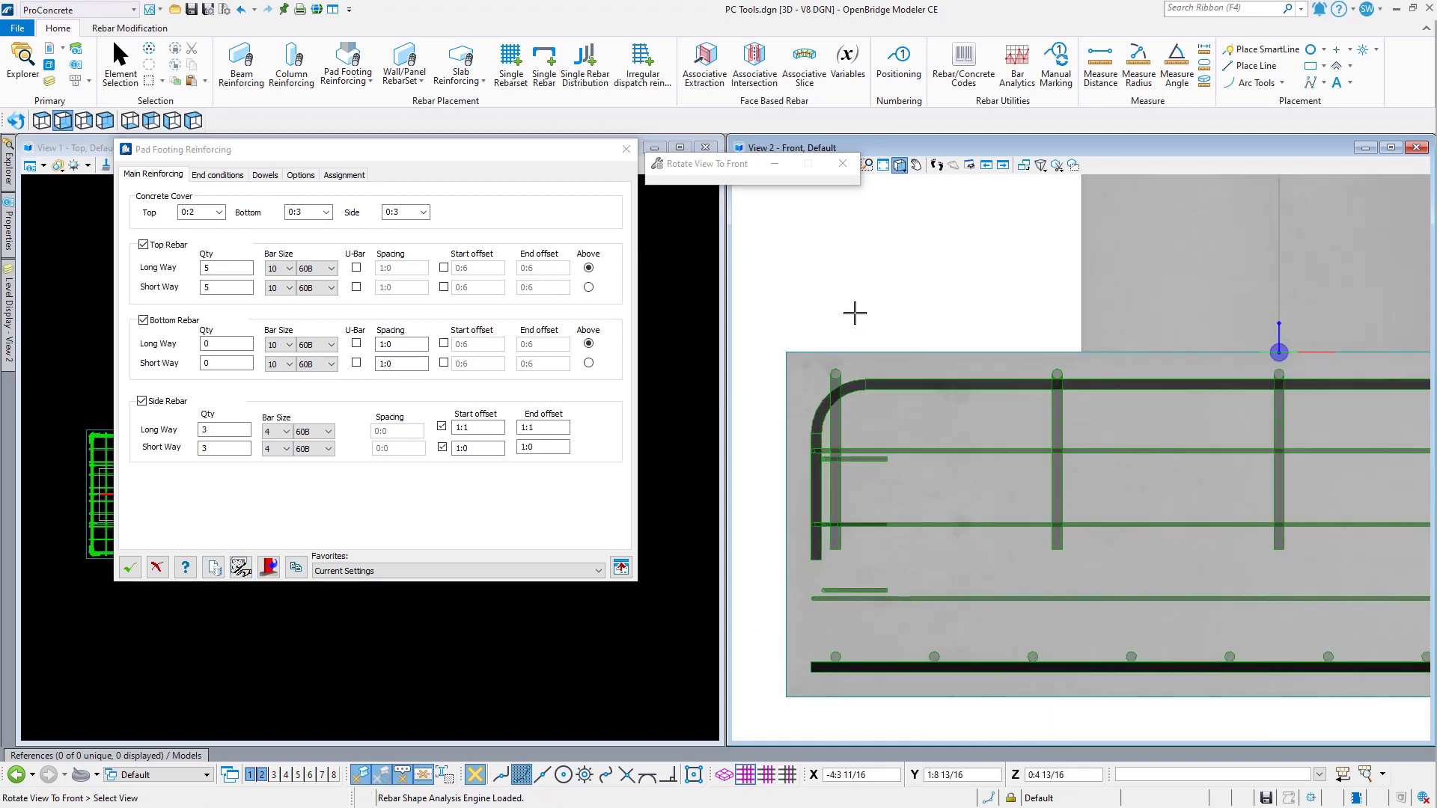
Step: Measure the depth from the top rebar down to the bottom rebar of the footing with a temporary line
key(space)
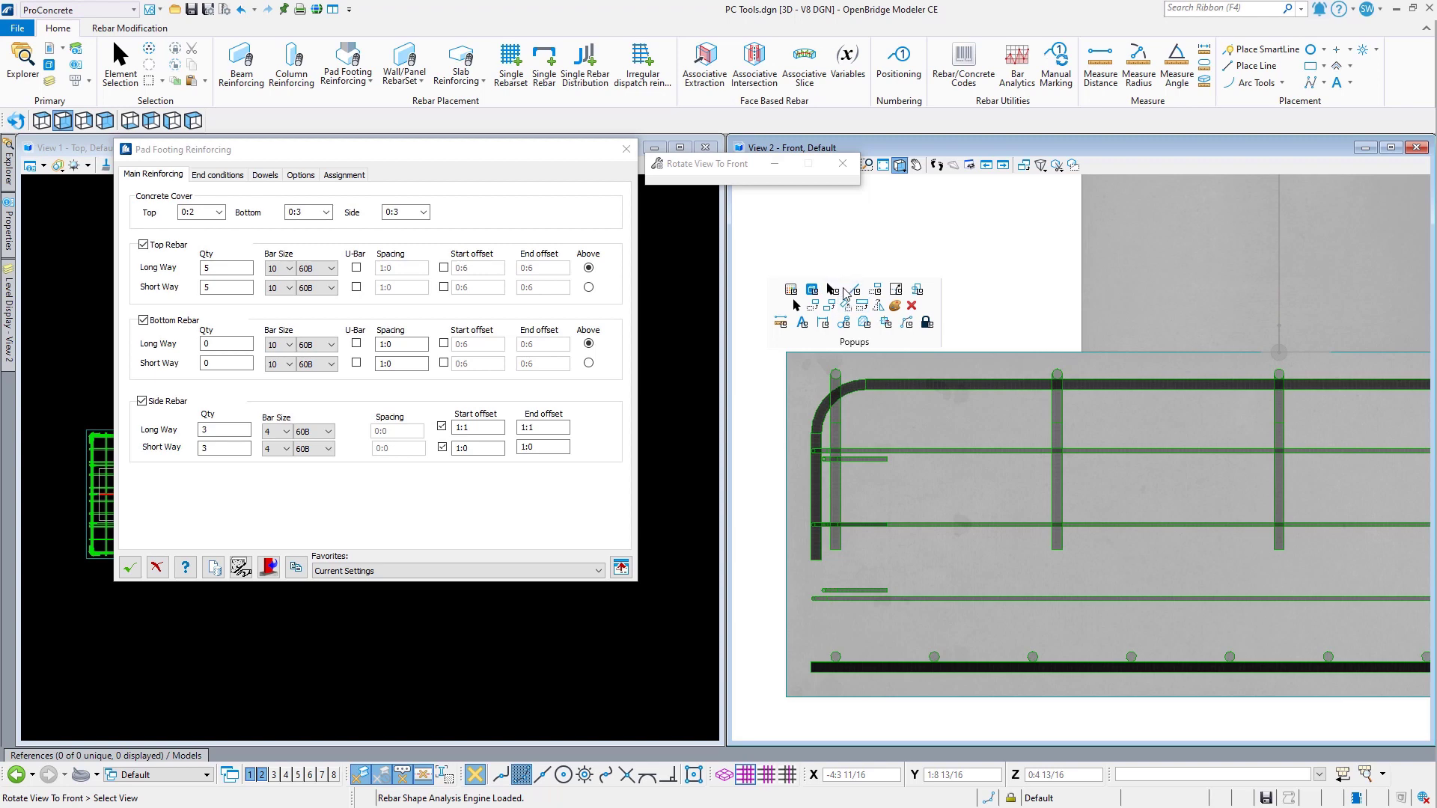
click(814, 271)
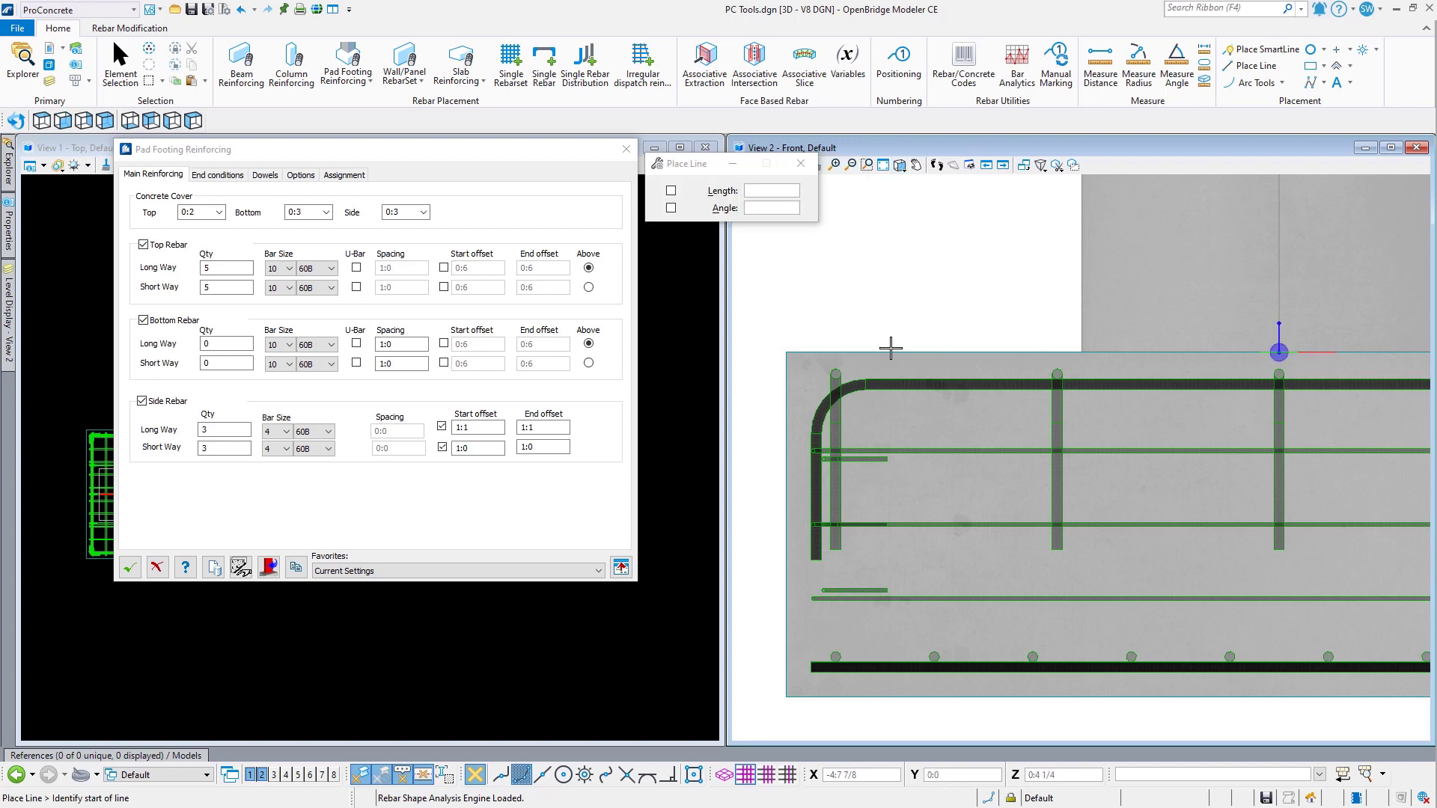
click(1056, 366)
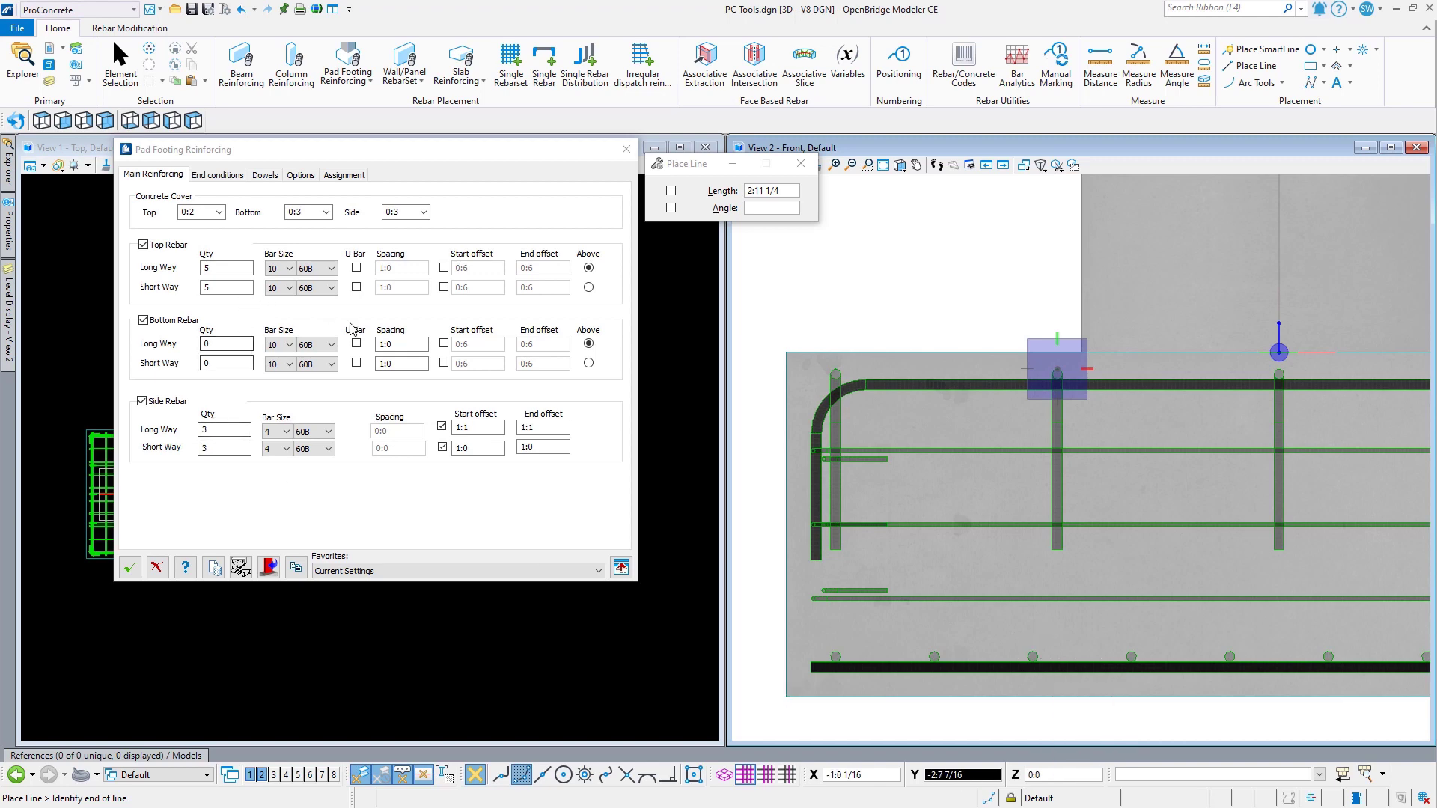
Step: Override the tail of the top long-way bars' 90 Degree Hook with a tail/leg length of 2:10
click(220, 175)
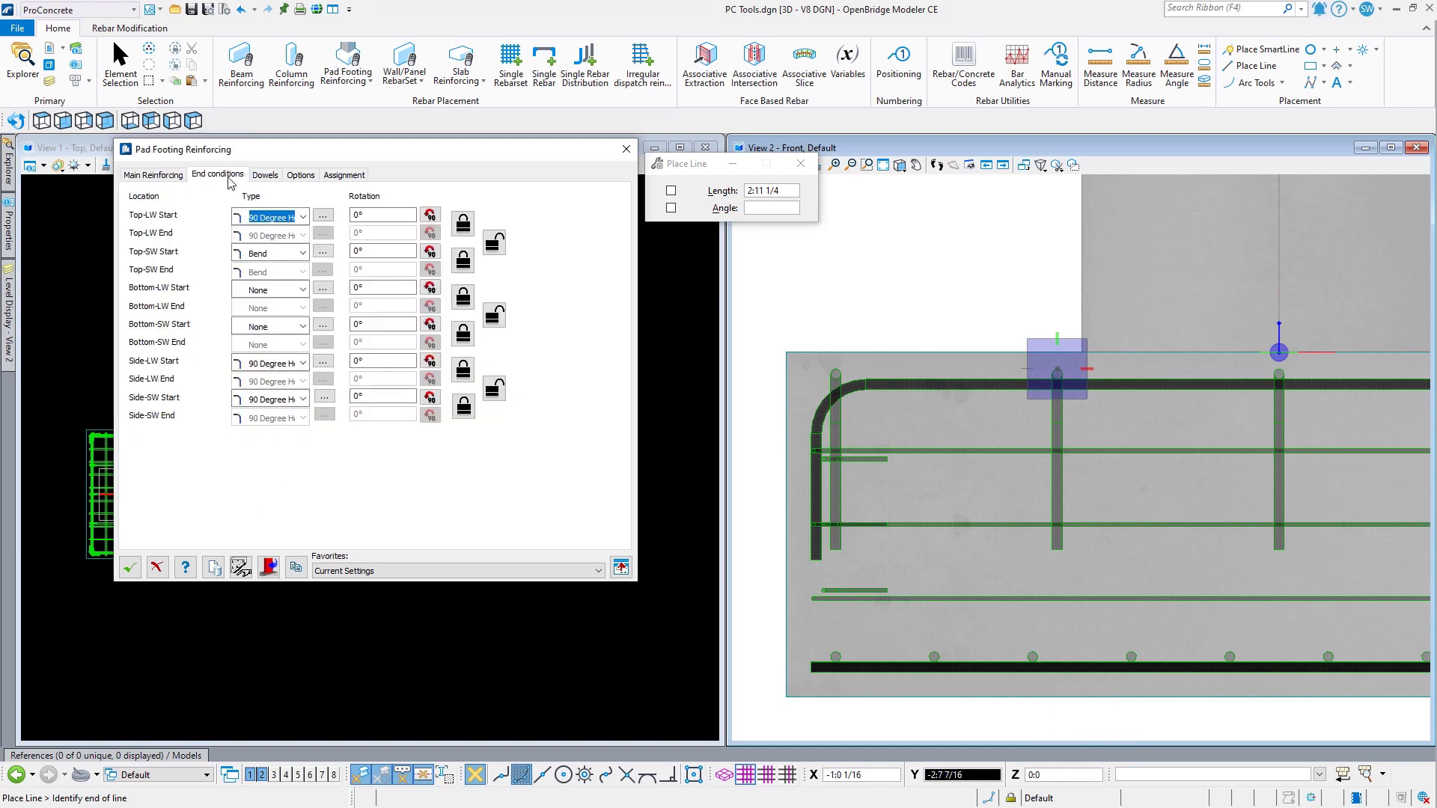
click(323, 217)
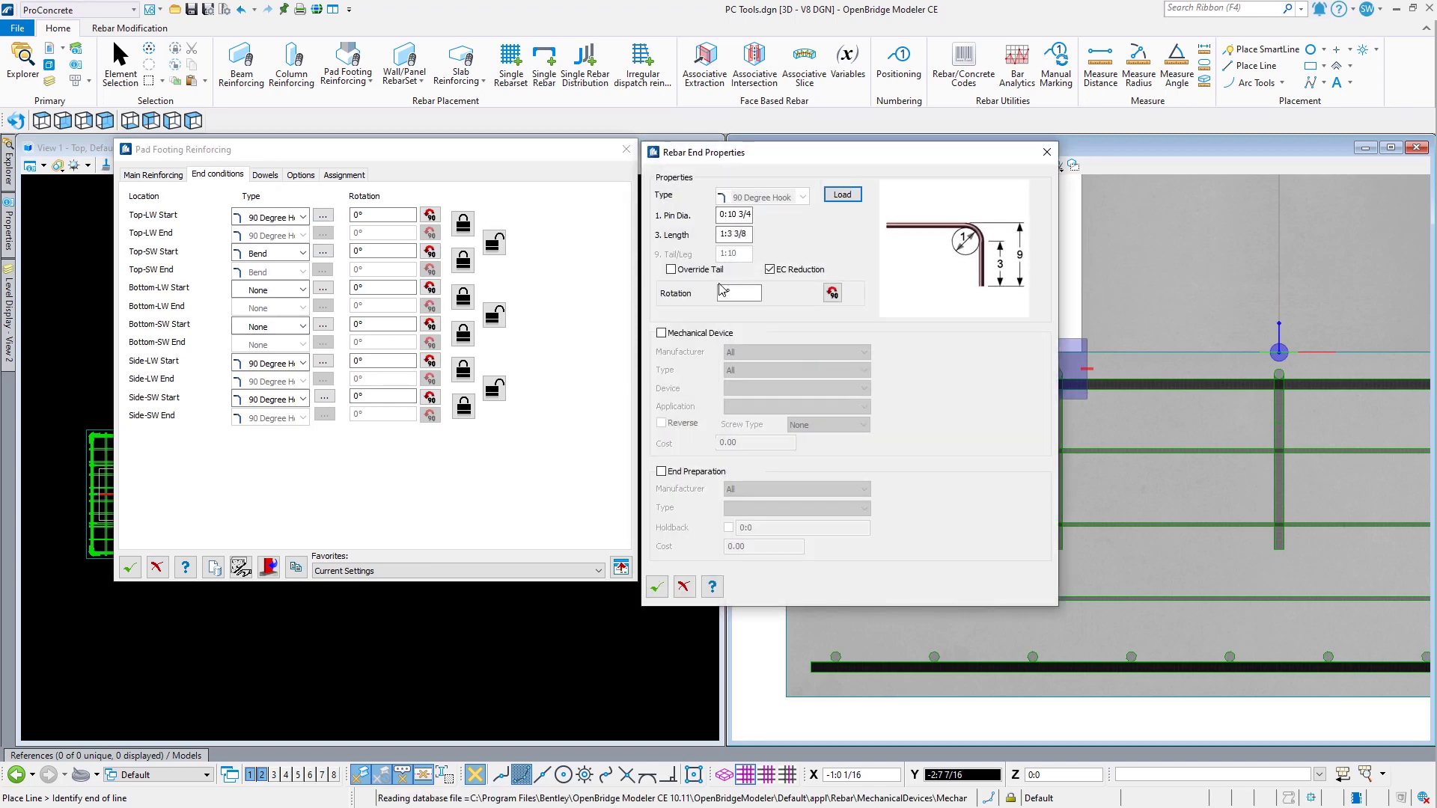
click(694, 271)
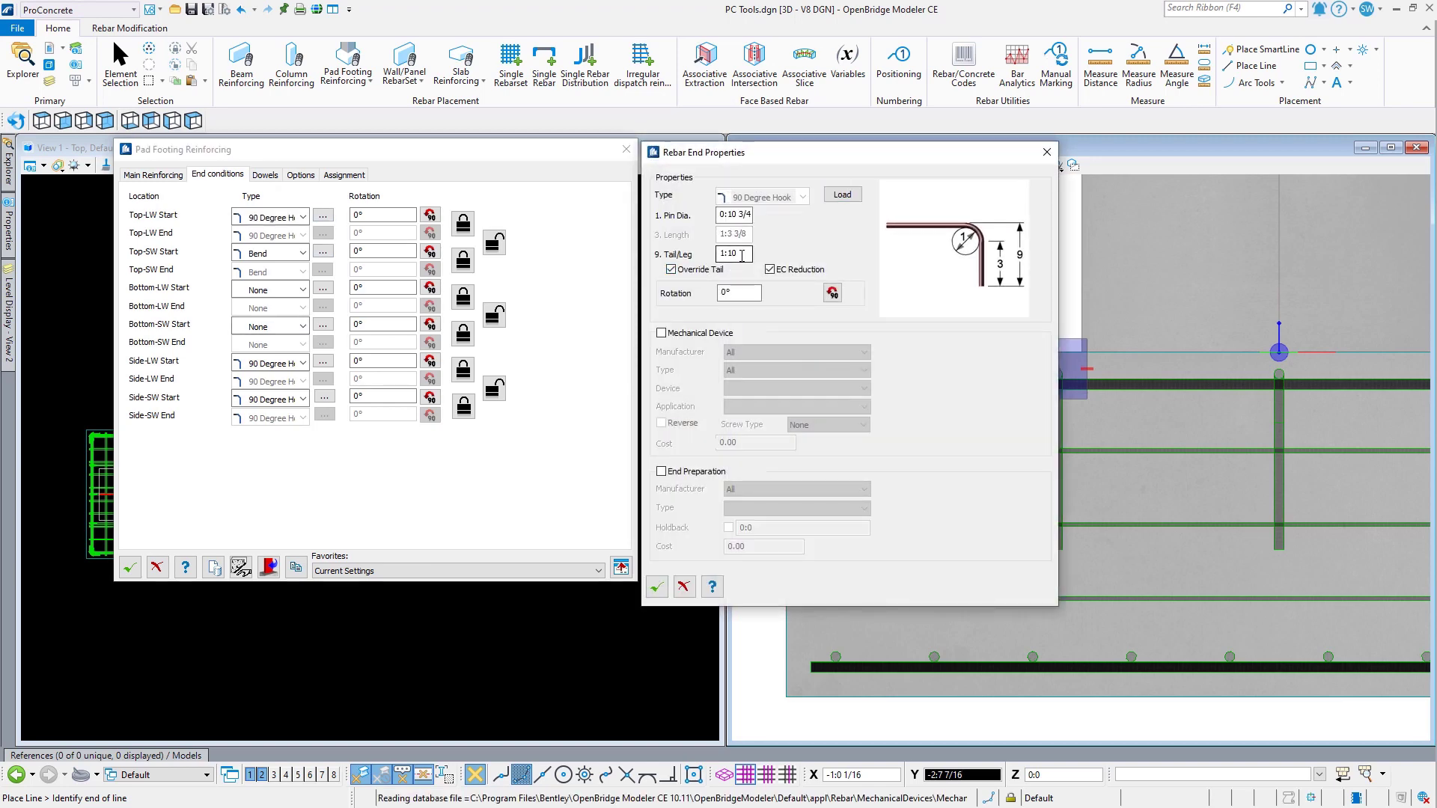
double_click(741, 256)
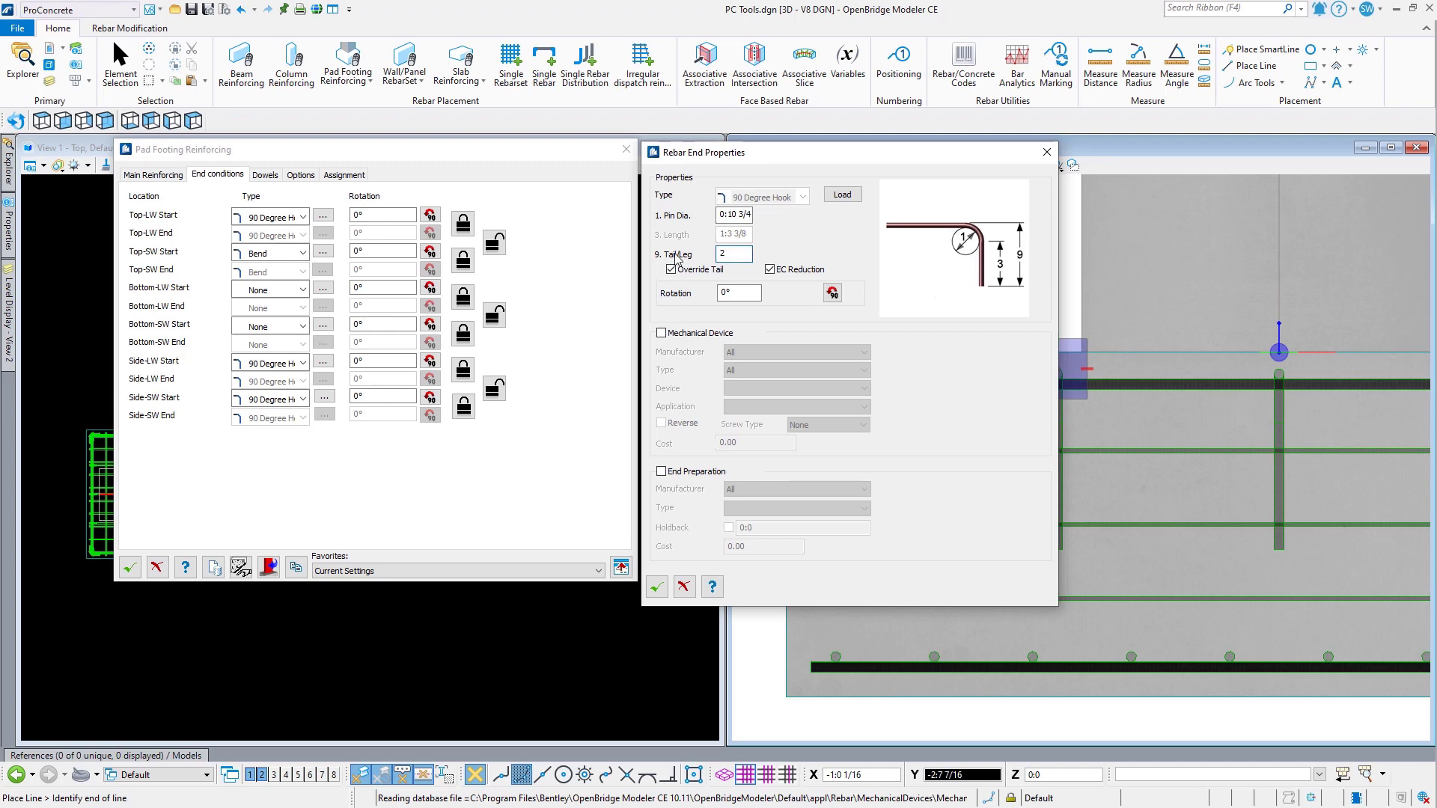
text(2:10)
key(Tab)
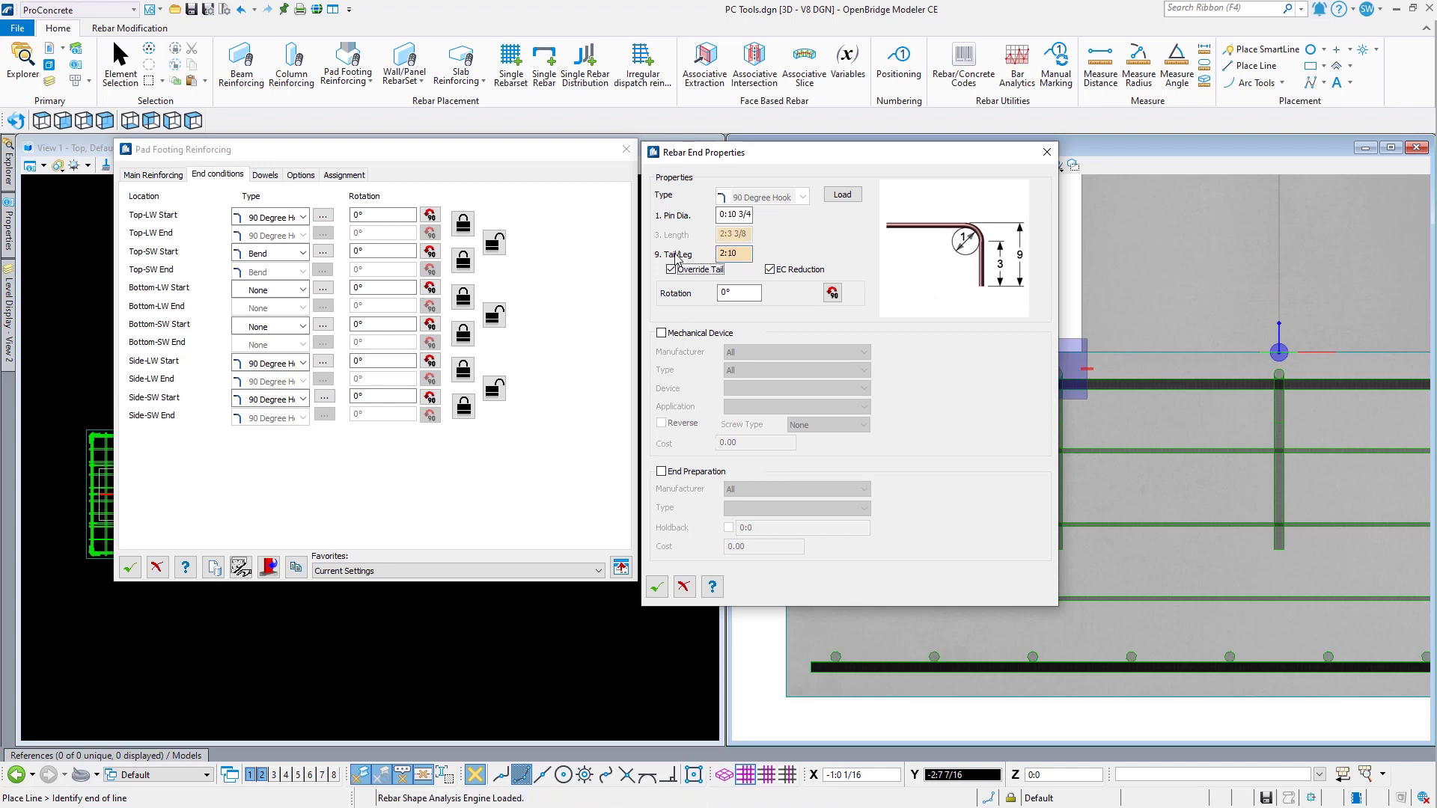
click(656, 587)
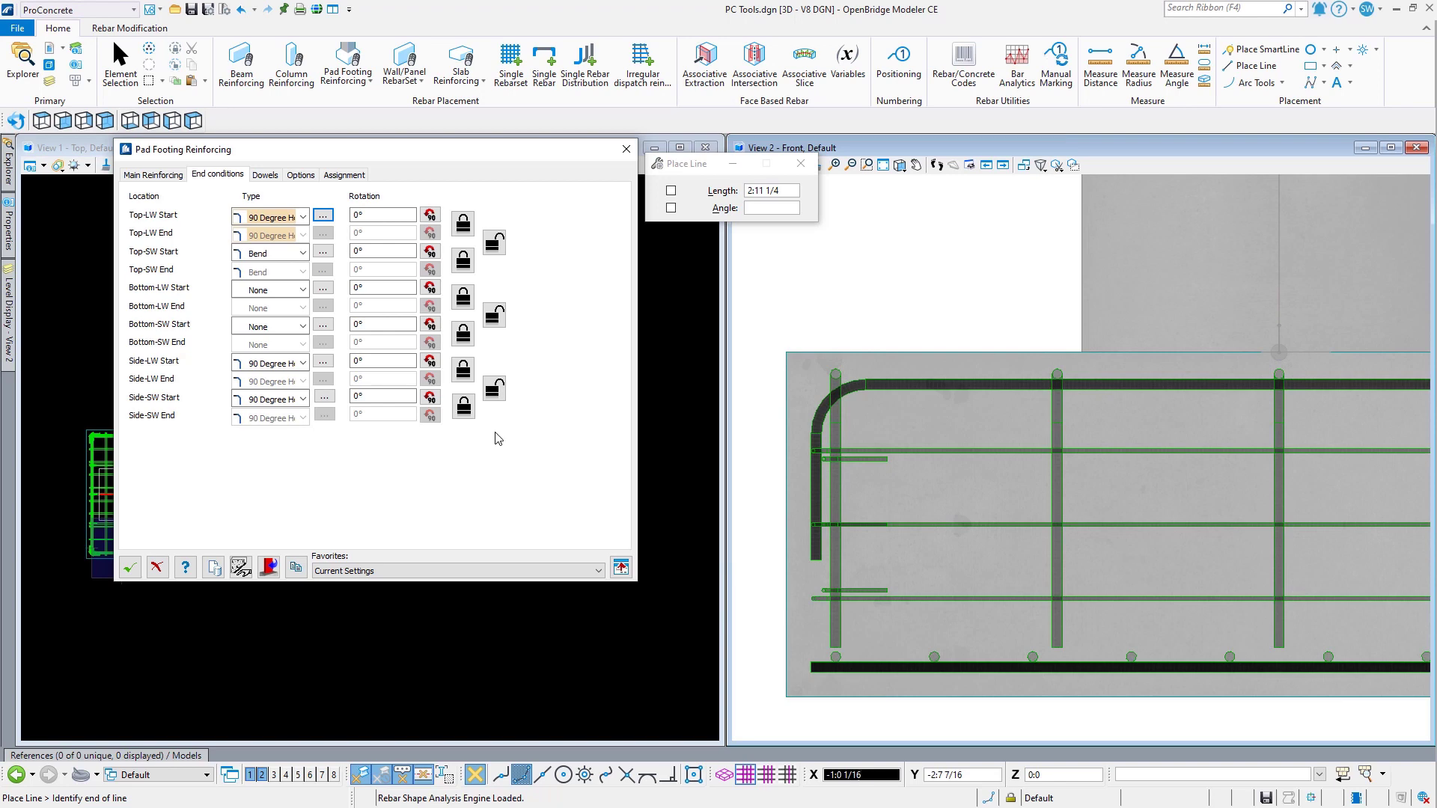
Step: Override the tail of the top short-way bars' bend with a tail/leg length of 2:10
click(326, 254)
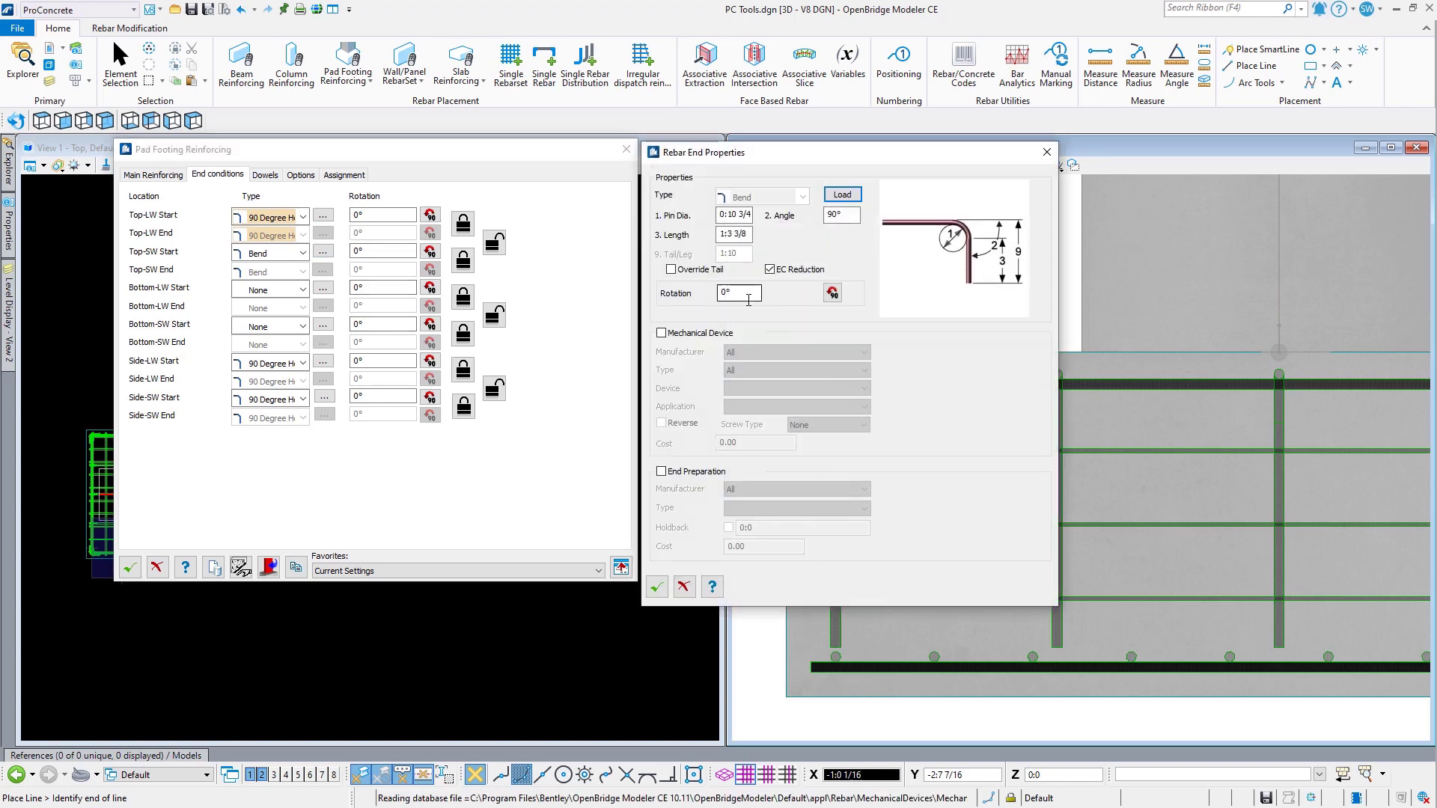
click(707, 271)
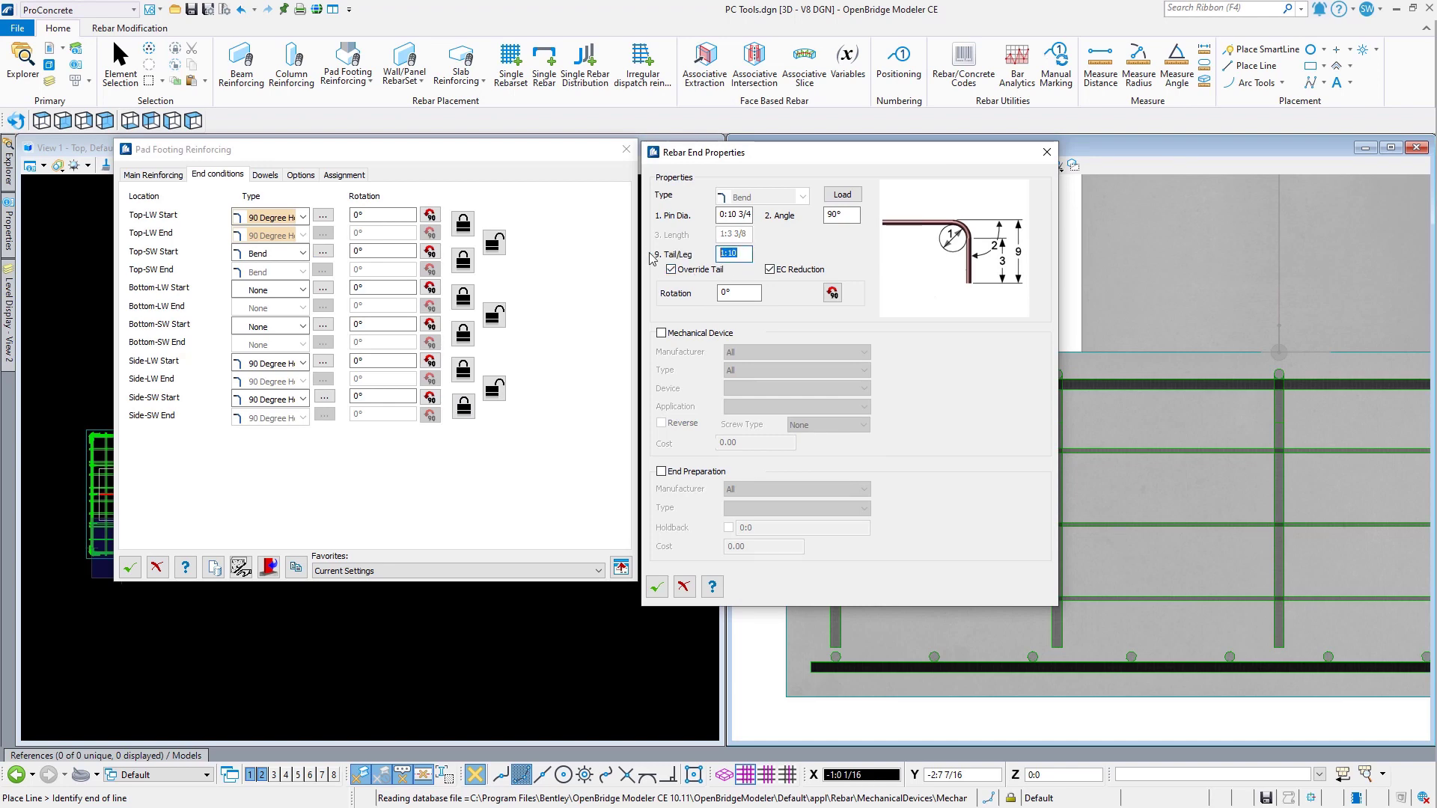
key(Tab)
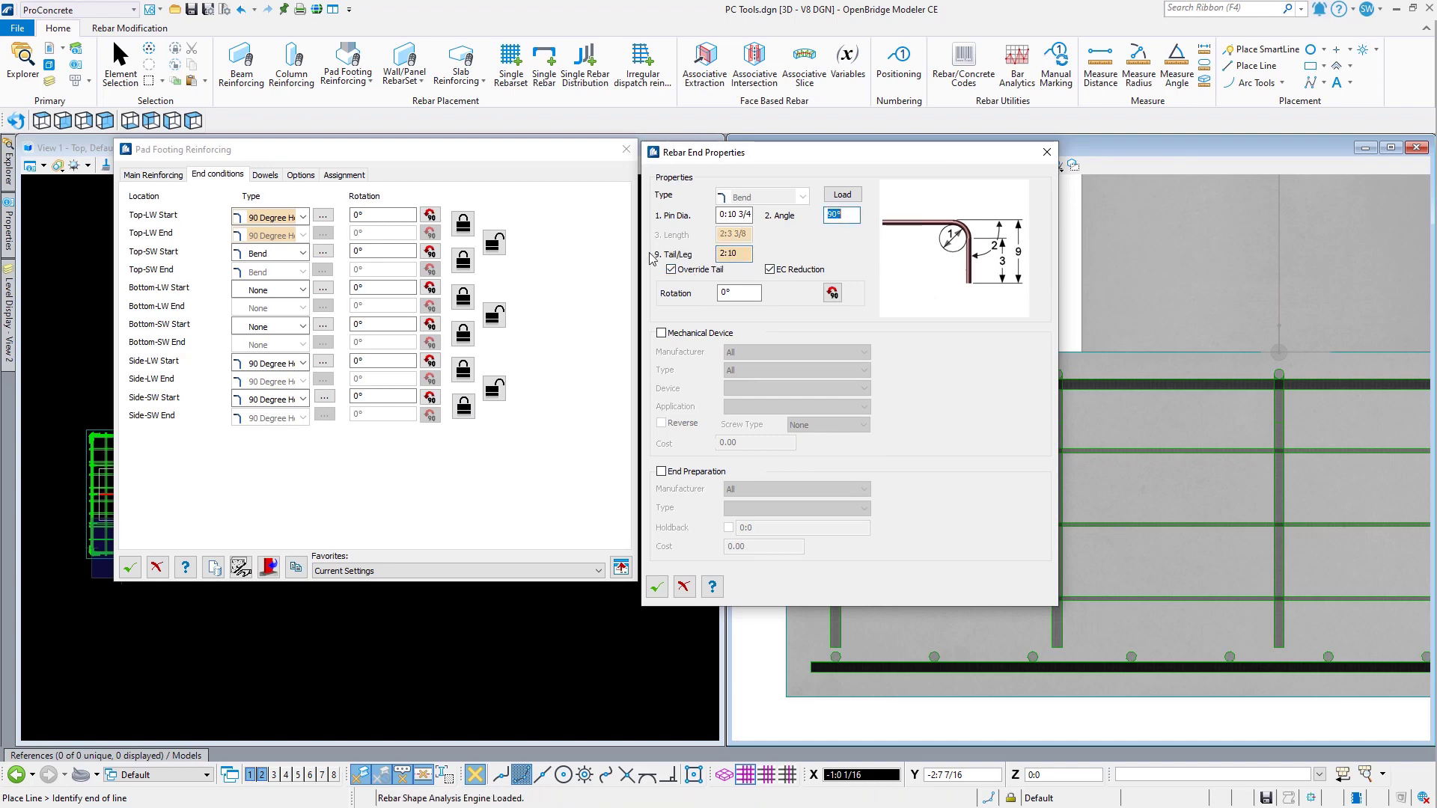
click(657, 587)
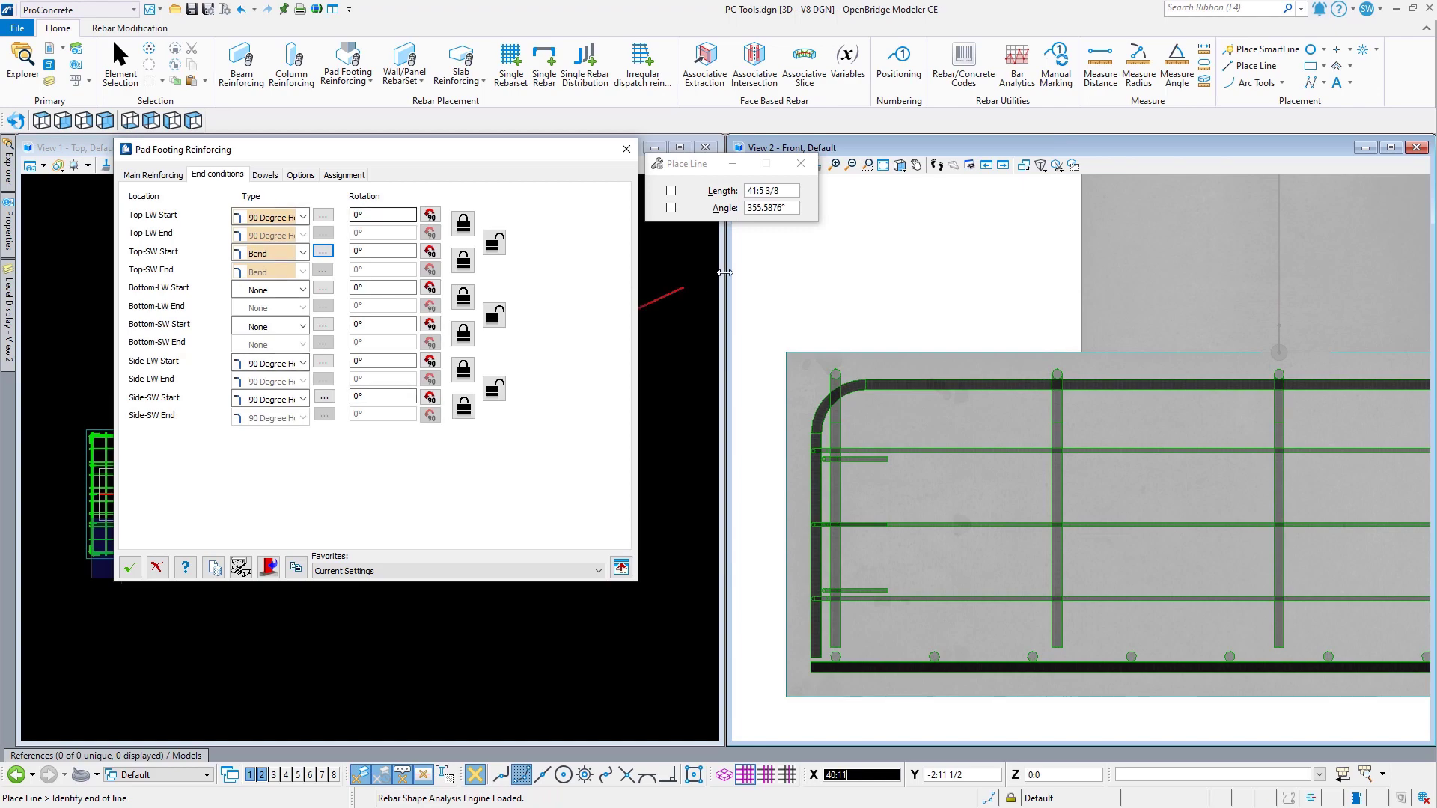
Step: Return the 3D view to Isometric and turn off the front footing's side rebar
click(106, 121)
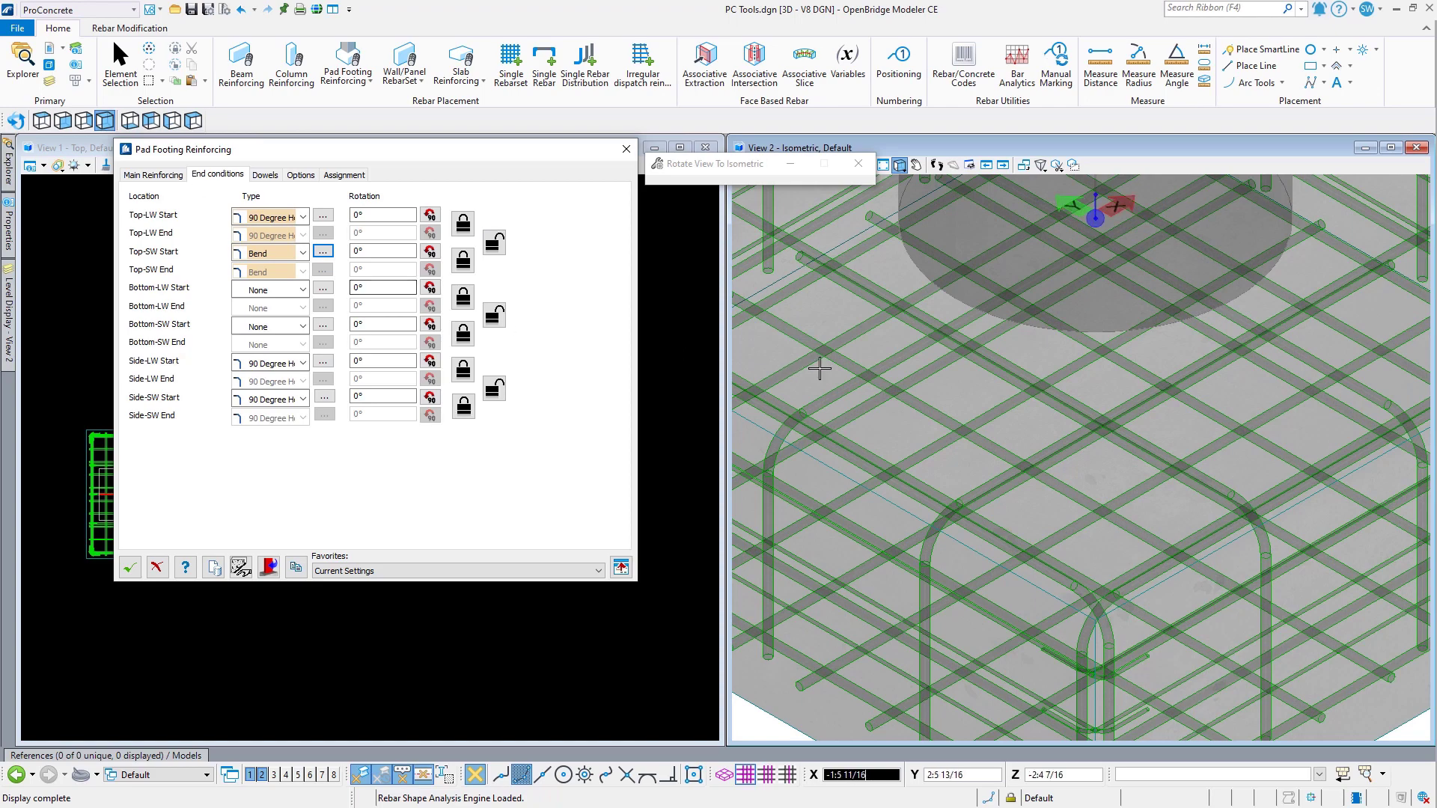
scroll(818, 366, down, 3)
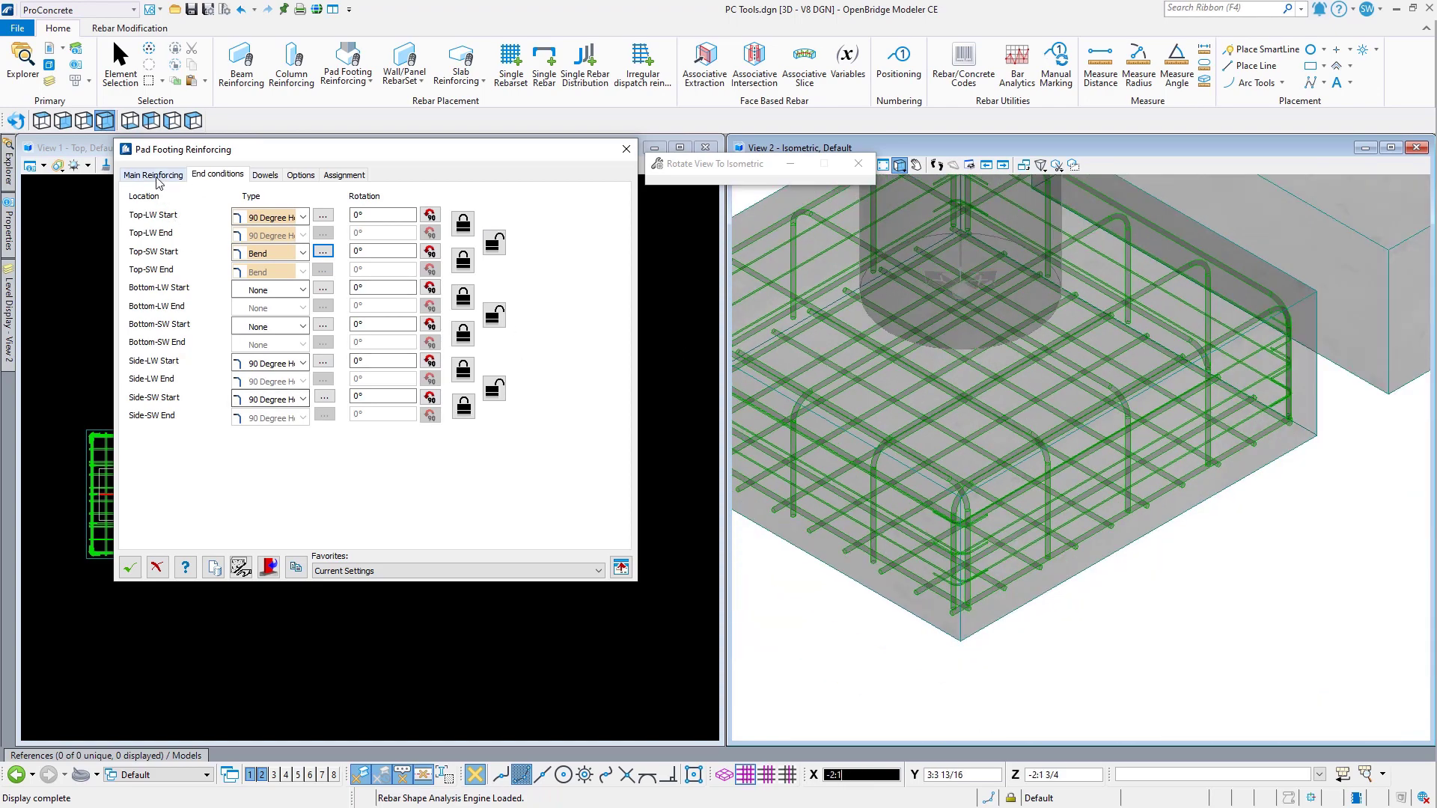
click(153, 174)
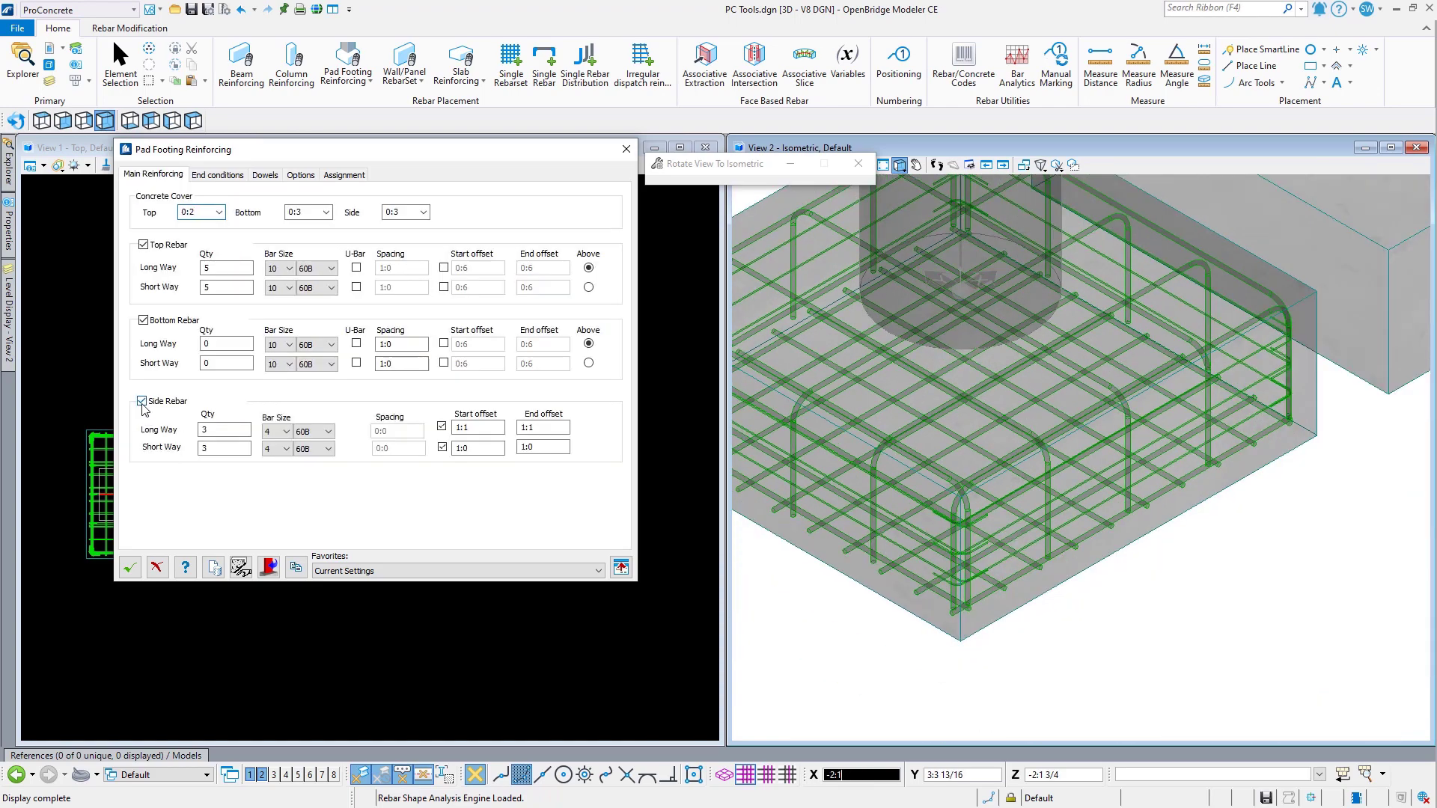
click(142, 405)
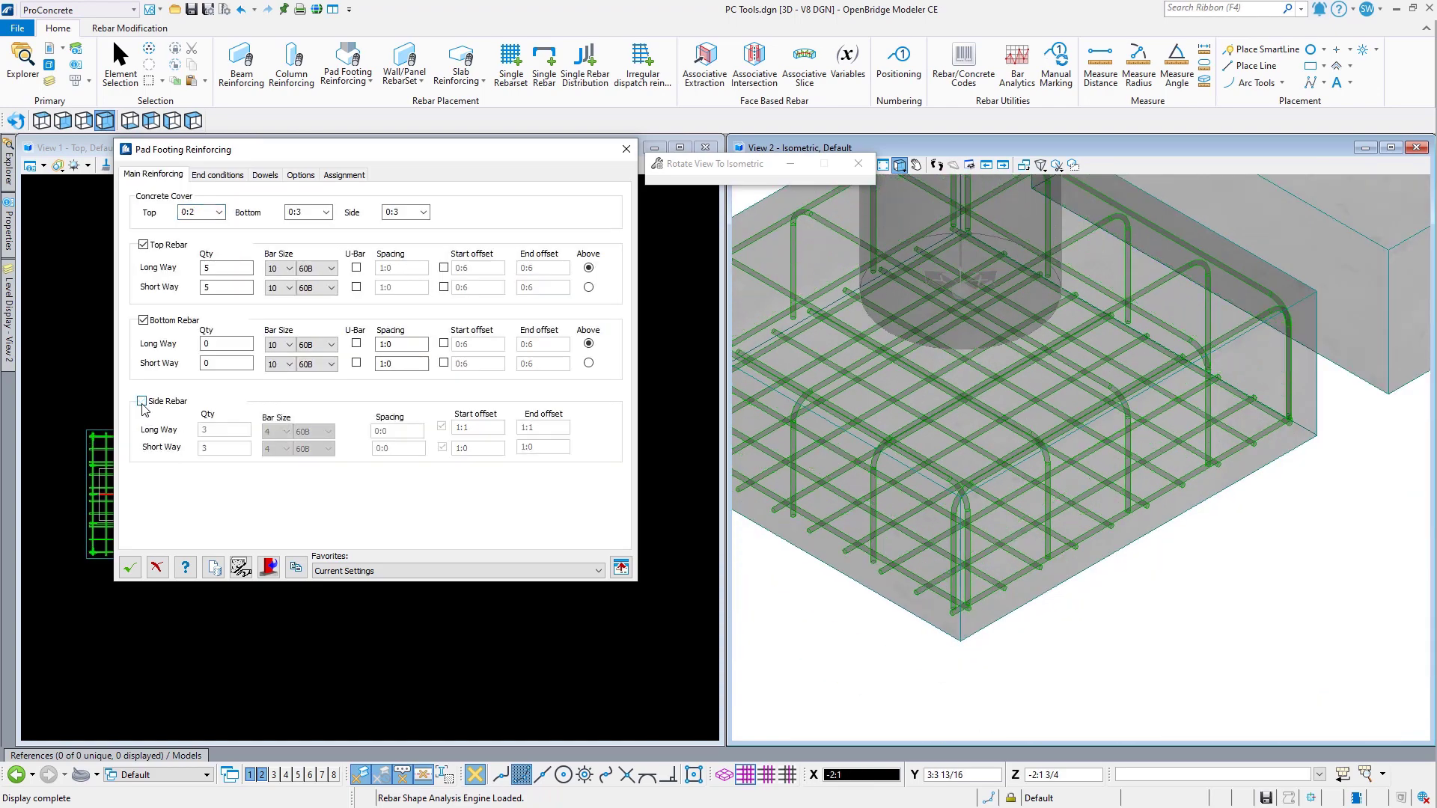
Step: Try the Bend, Hook and Crank end types on the bottom long-way bars of the footing
click(239, 178)
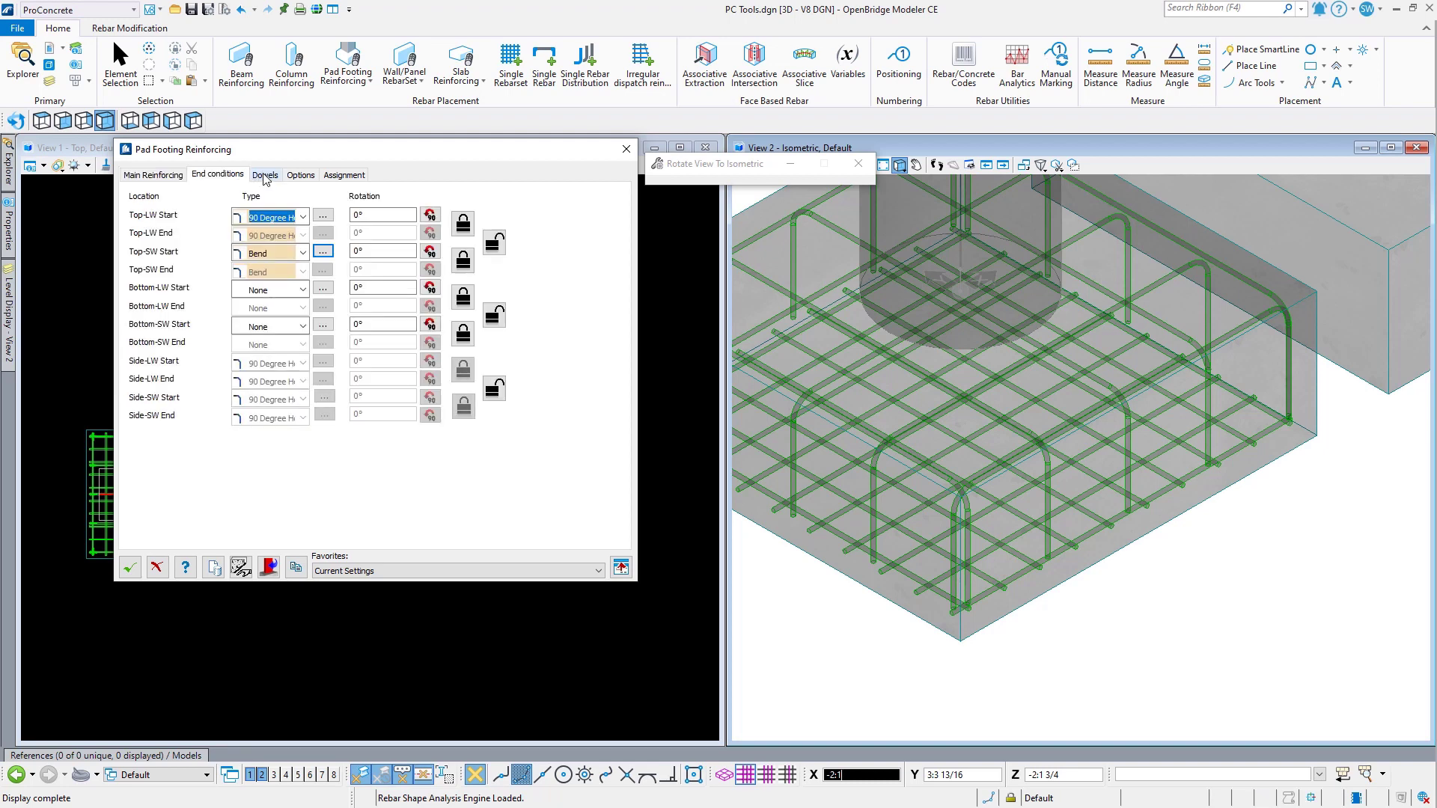
click(324, 290)
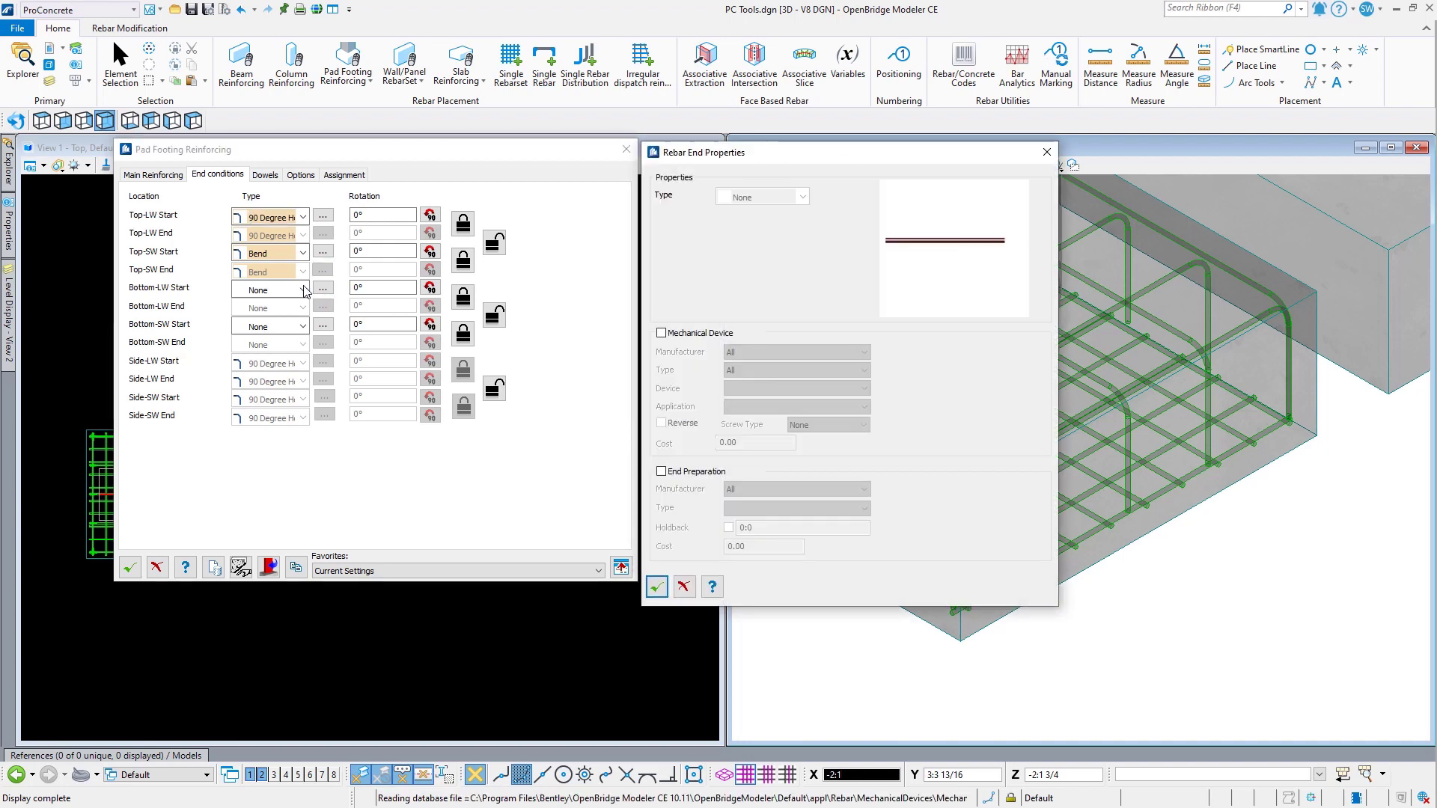
click(303, 290)
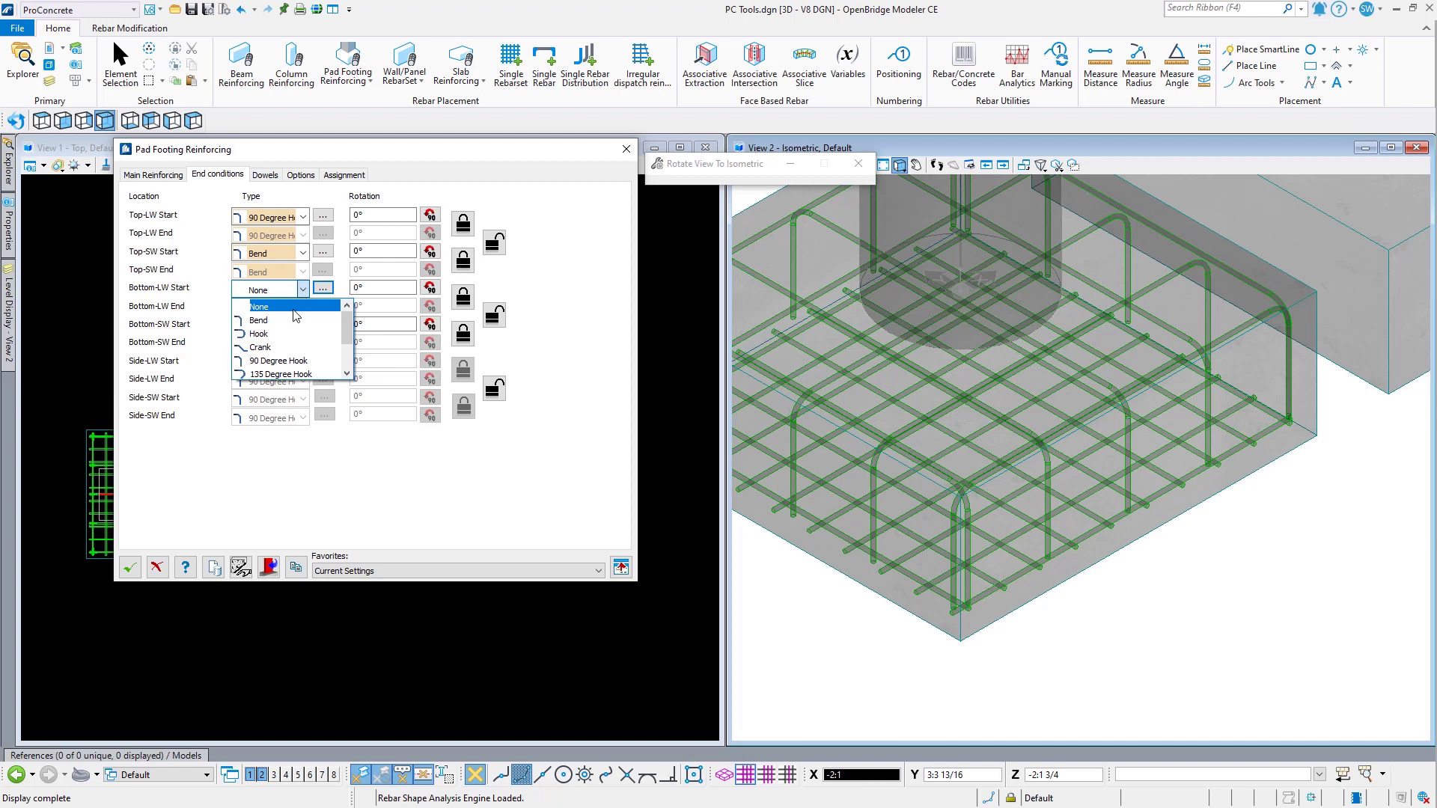
click(295, 319)
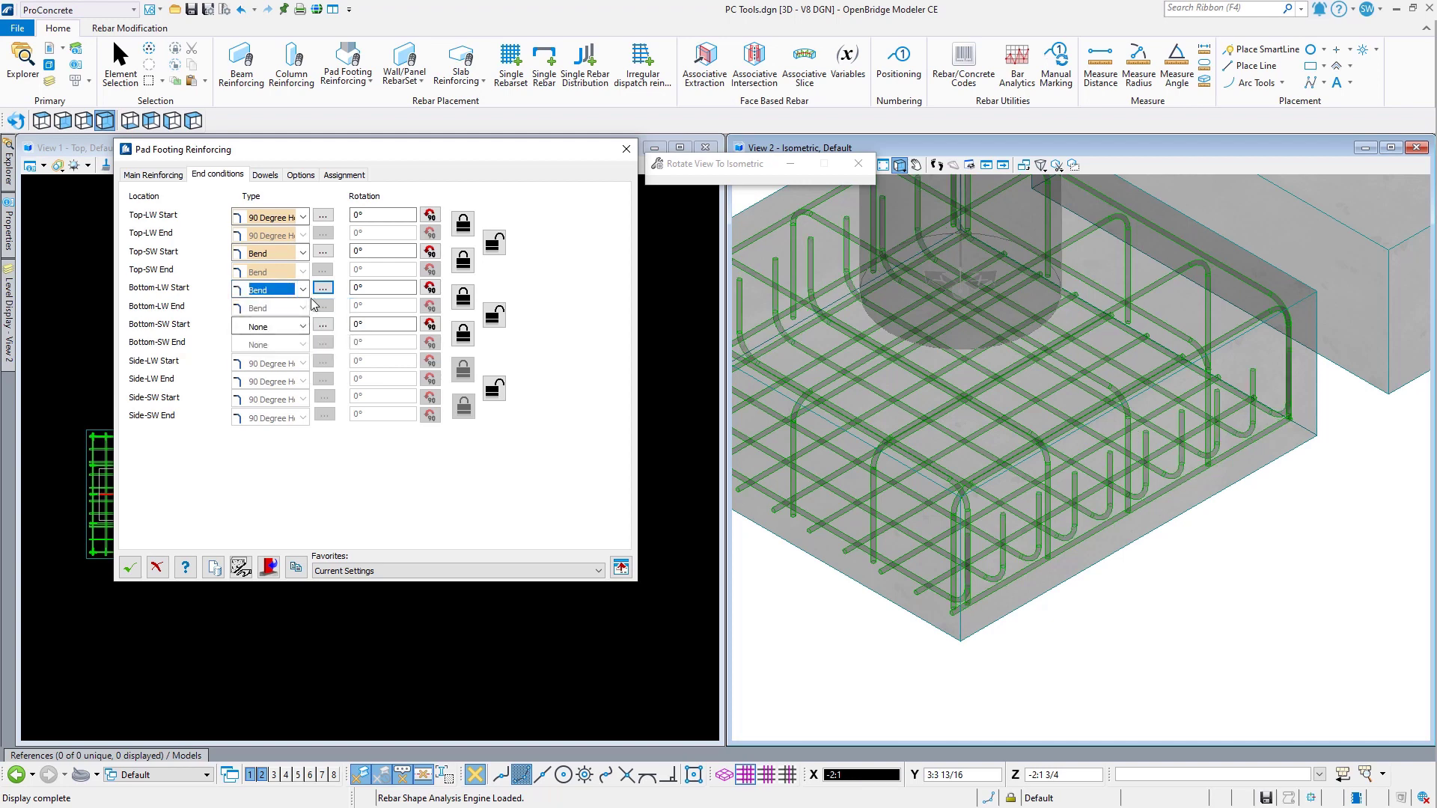
click(304, 291)
click(294, 336)
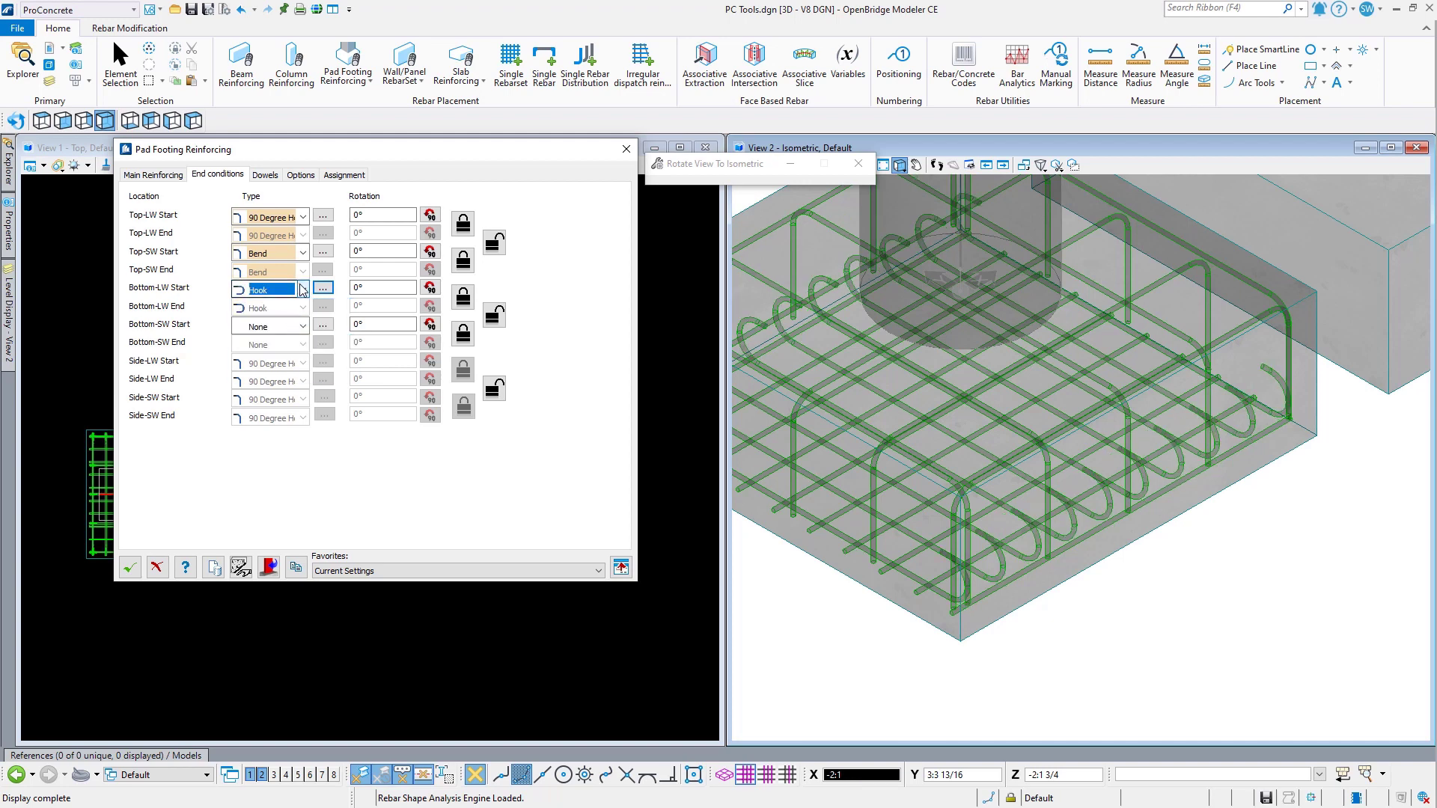
click(303, 291)
click(299, 303)
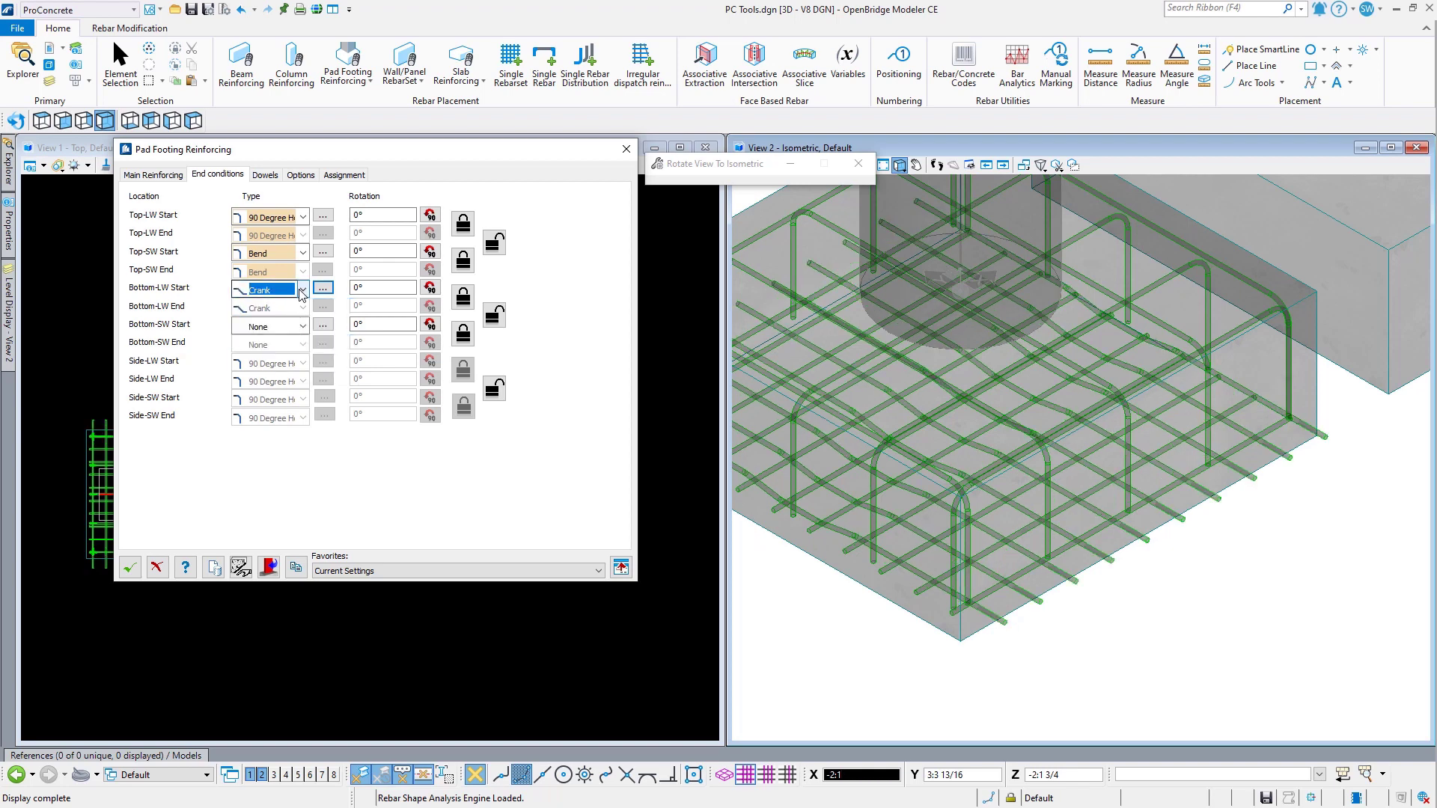
Step: Try the 90 Degree Hook and 135 Degree Hook ends on the bottom long-way bars, and set them to 180 Degree Hook
click(303, 290)
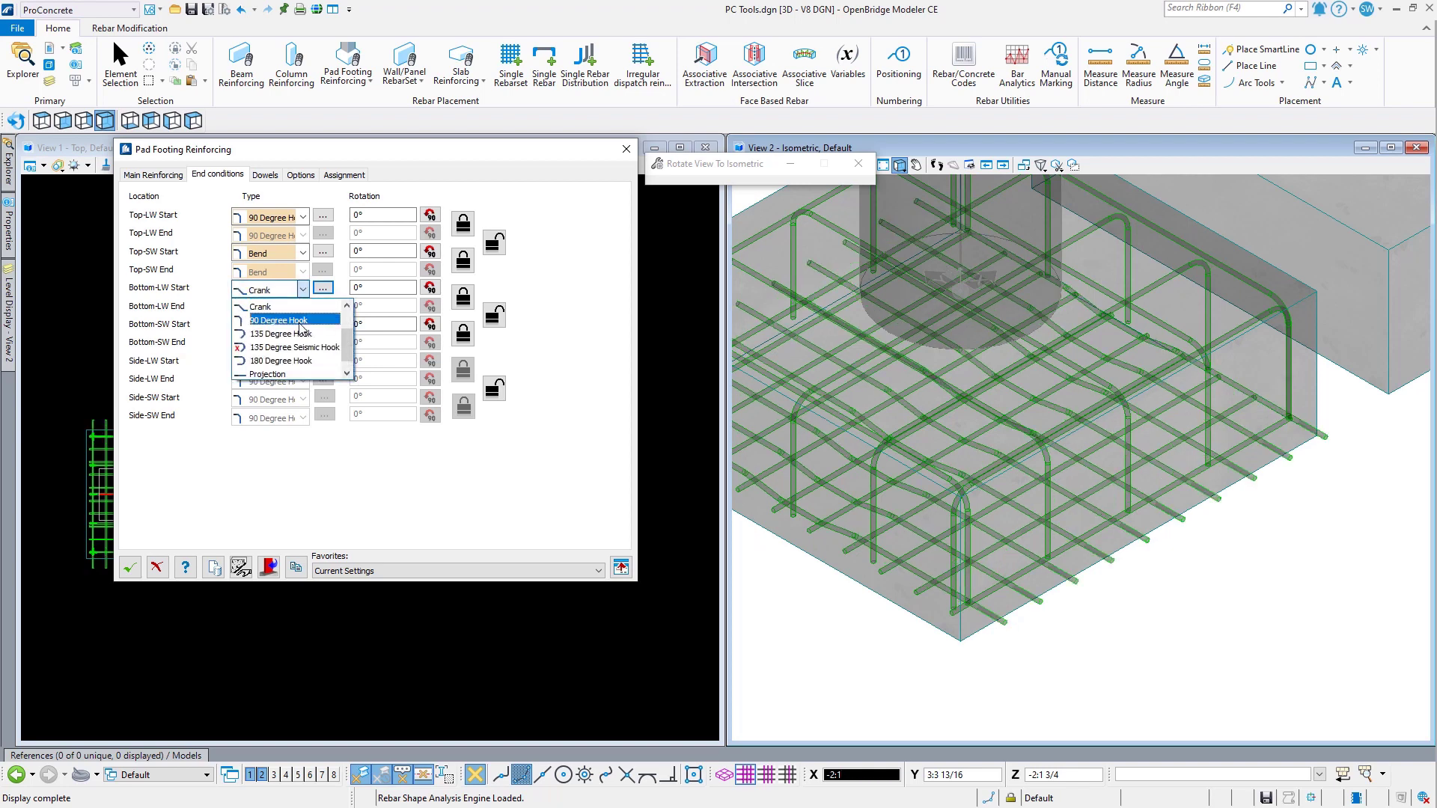
click(300, 323)
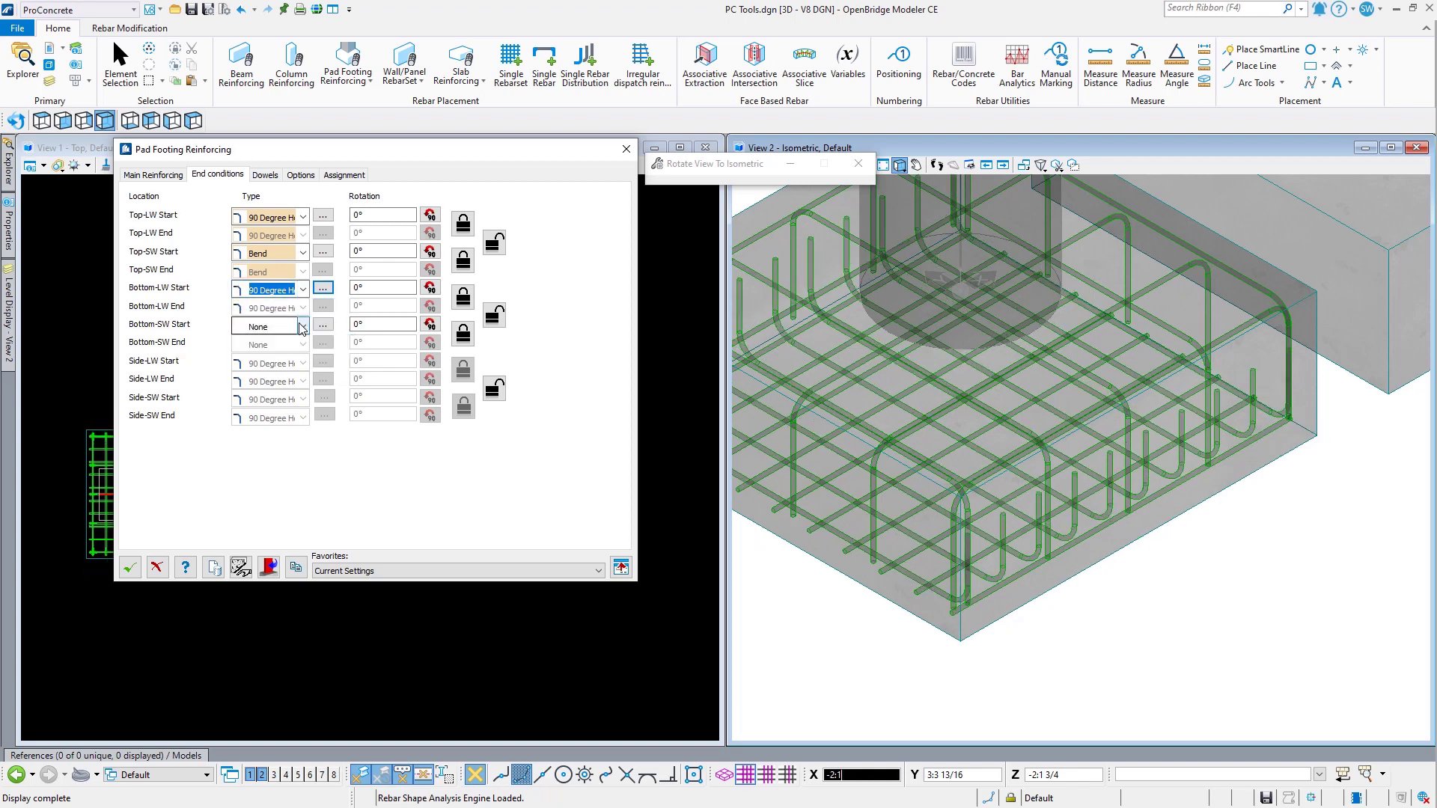
click(323, 289)
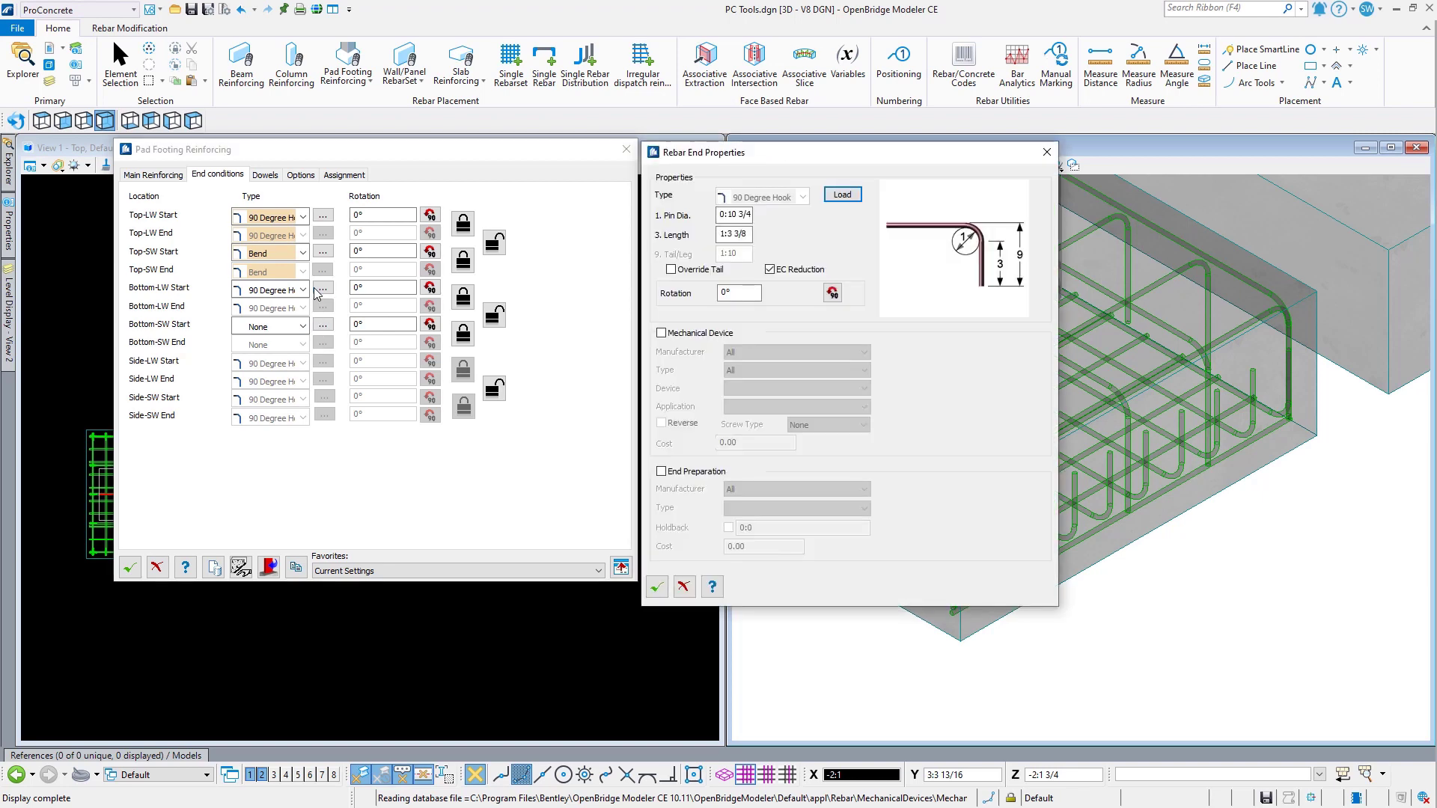
click(303, 290)
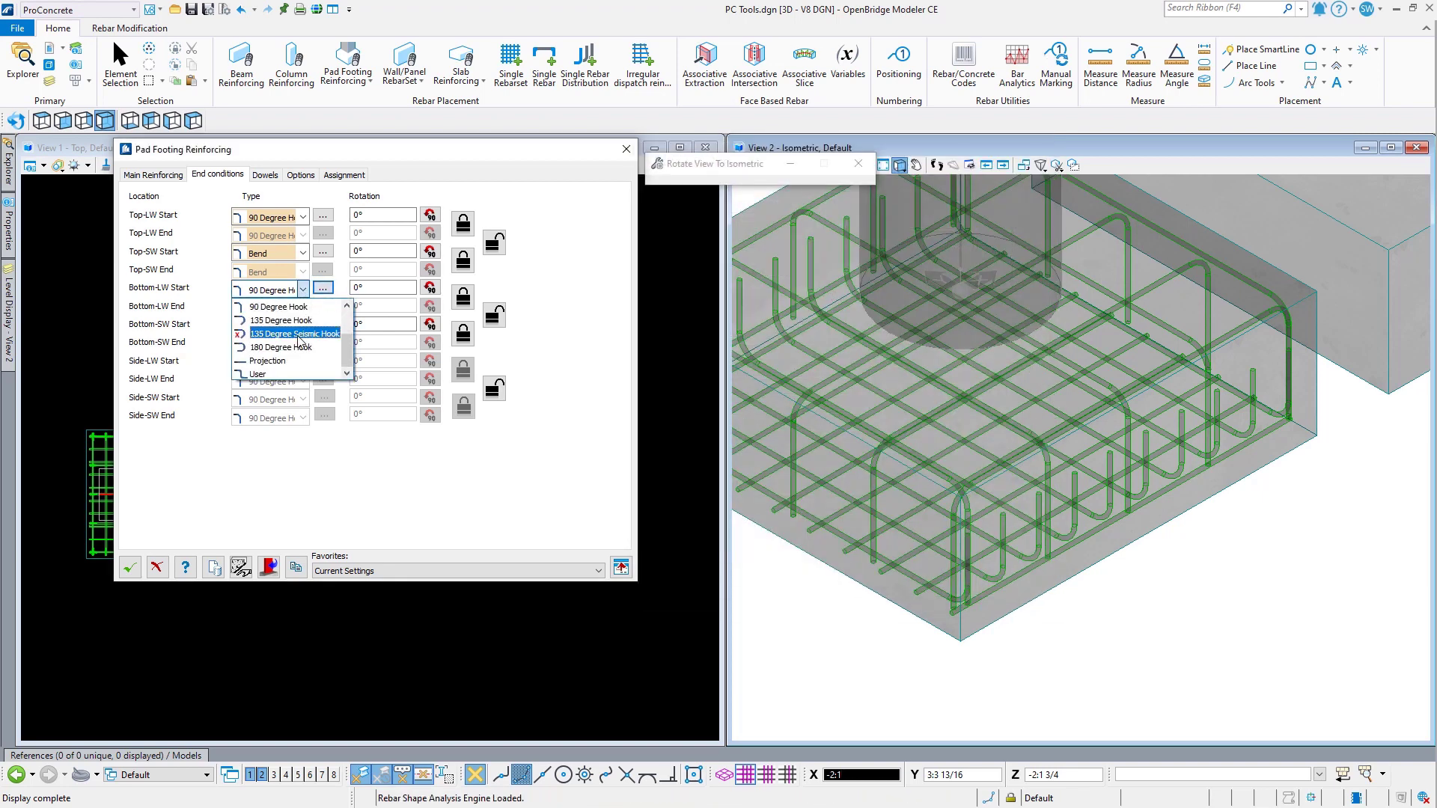
click(281, 321)
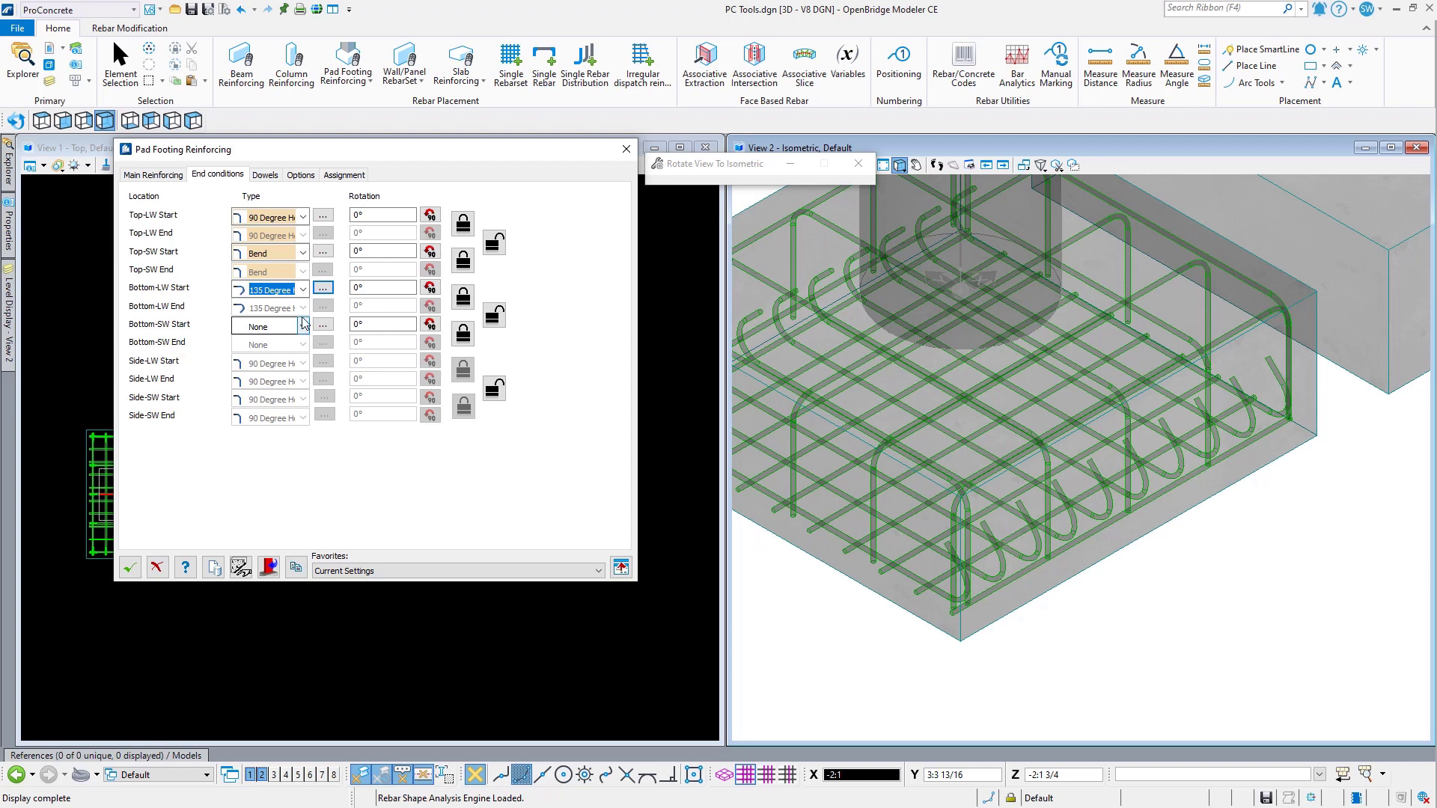
click(302, 290)
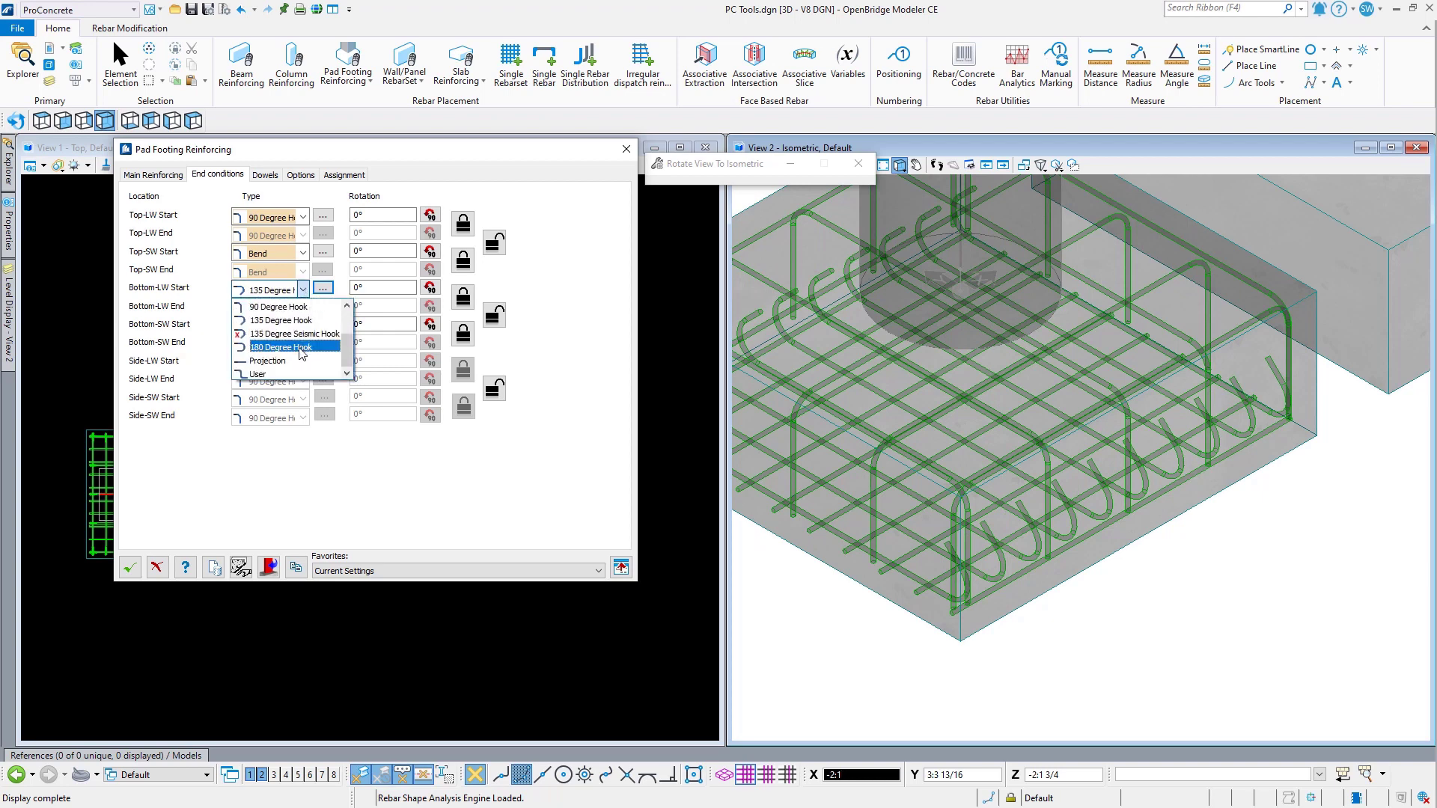
click(294, 347)
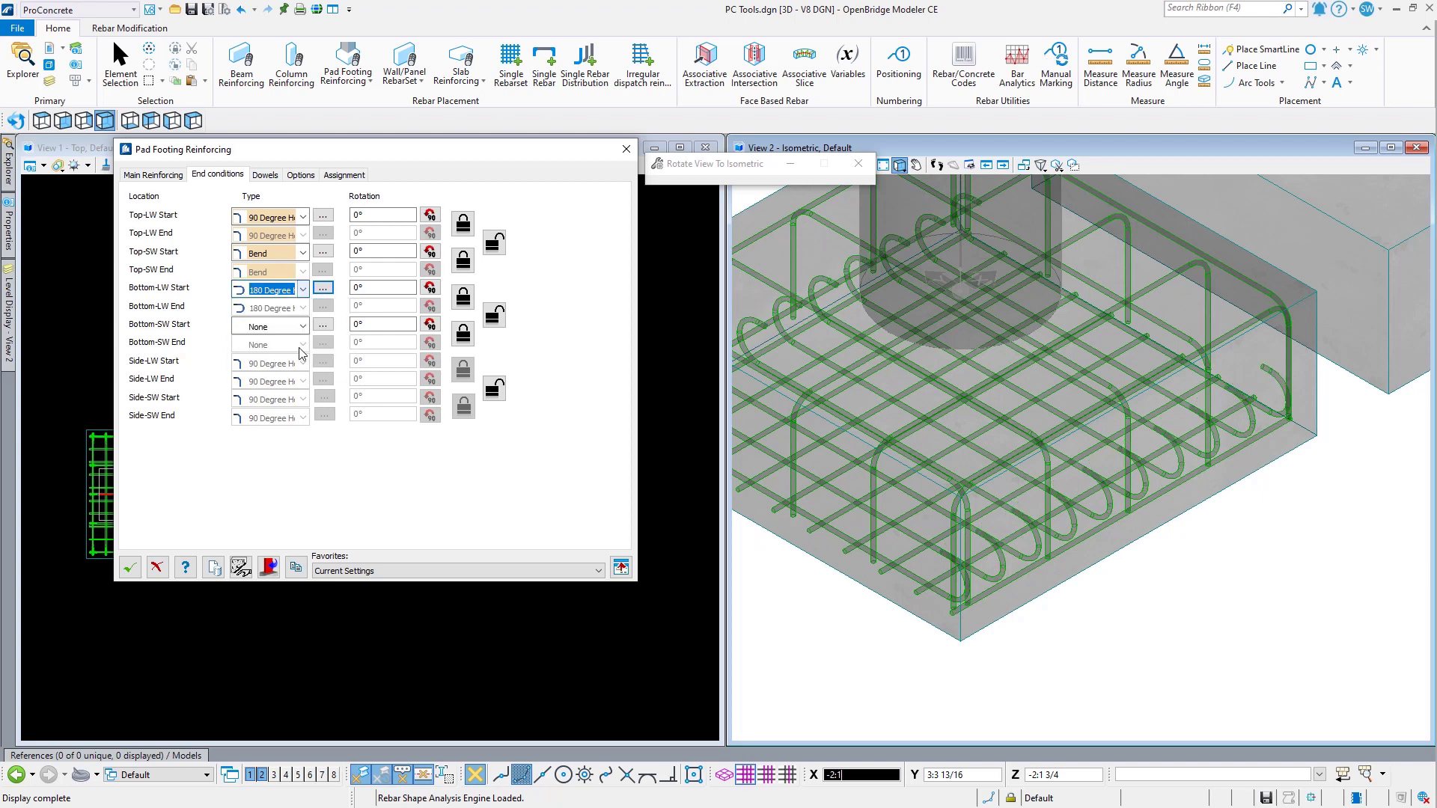
Step: Set the end condition type of the footing's bottom long-way bars to None
click(302, 289)
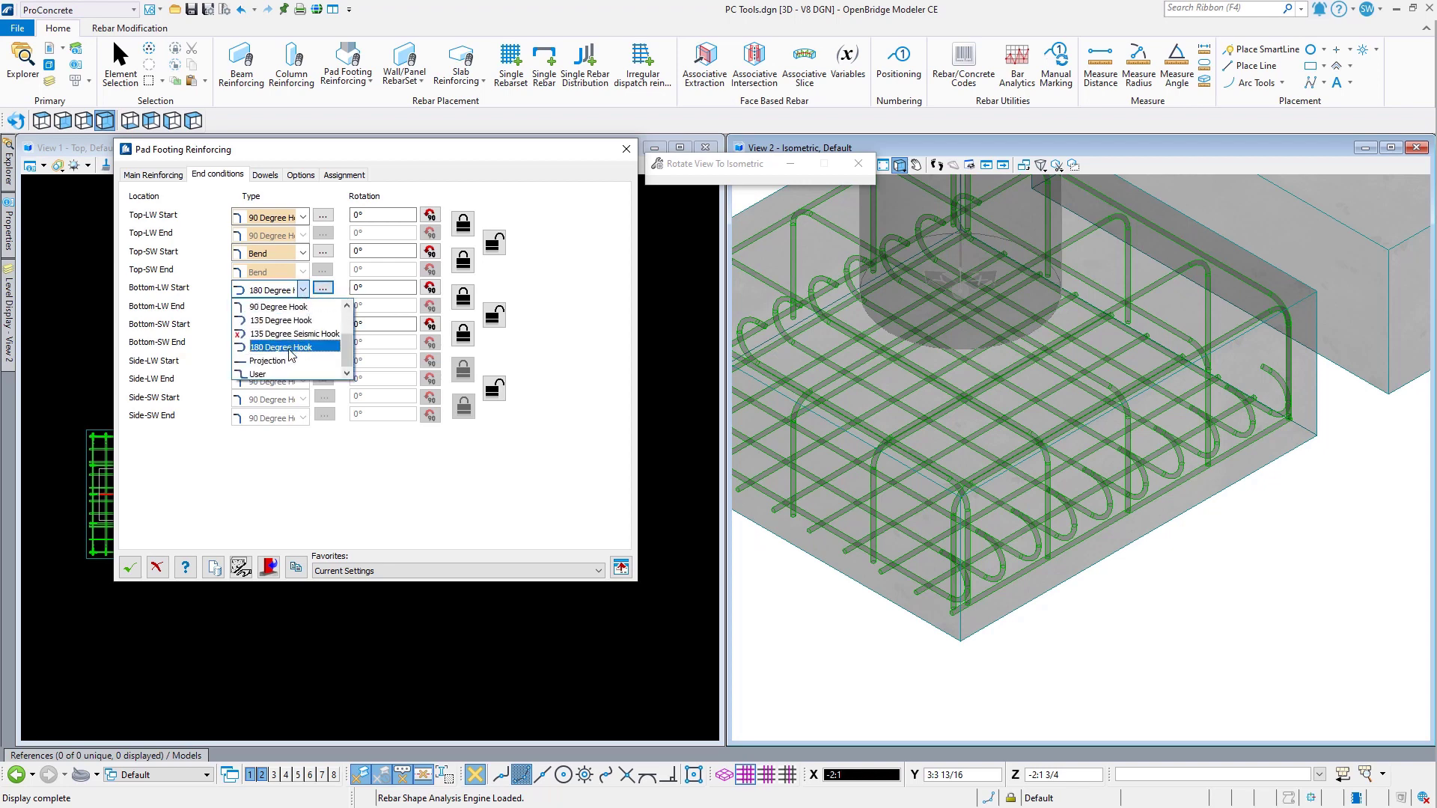
scroll(285, 359, up, 2)
click(277, 314)
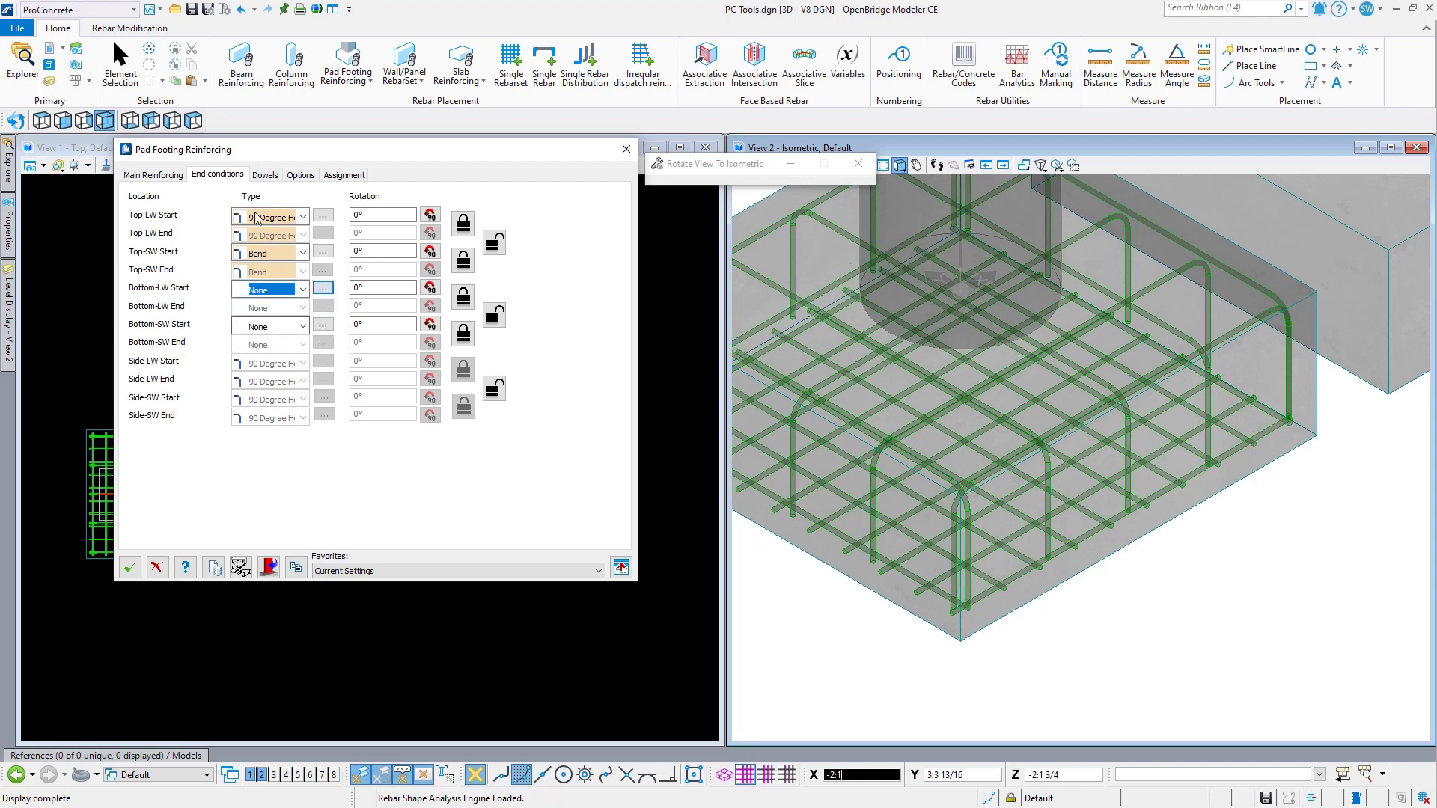
Step: Open the footing's dowel settings and set the dowel bar size to 10
click(265, 175)
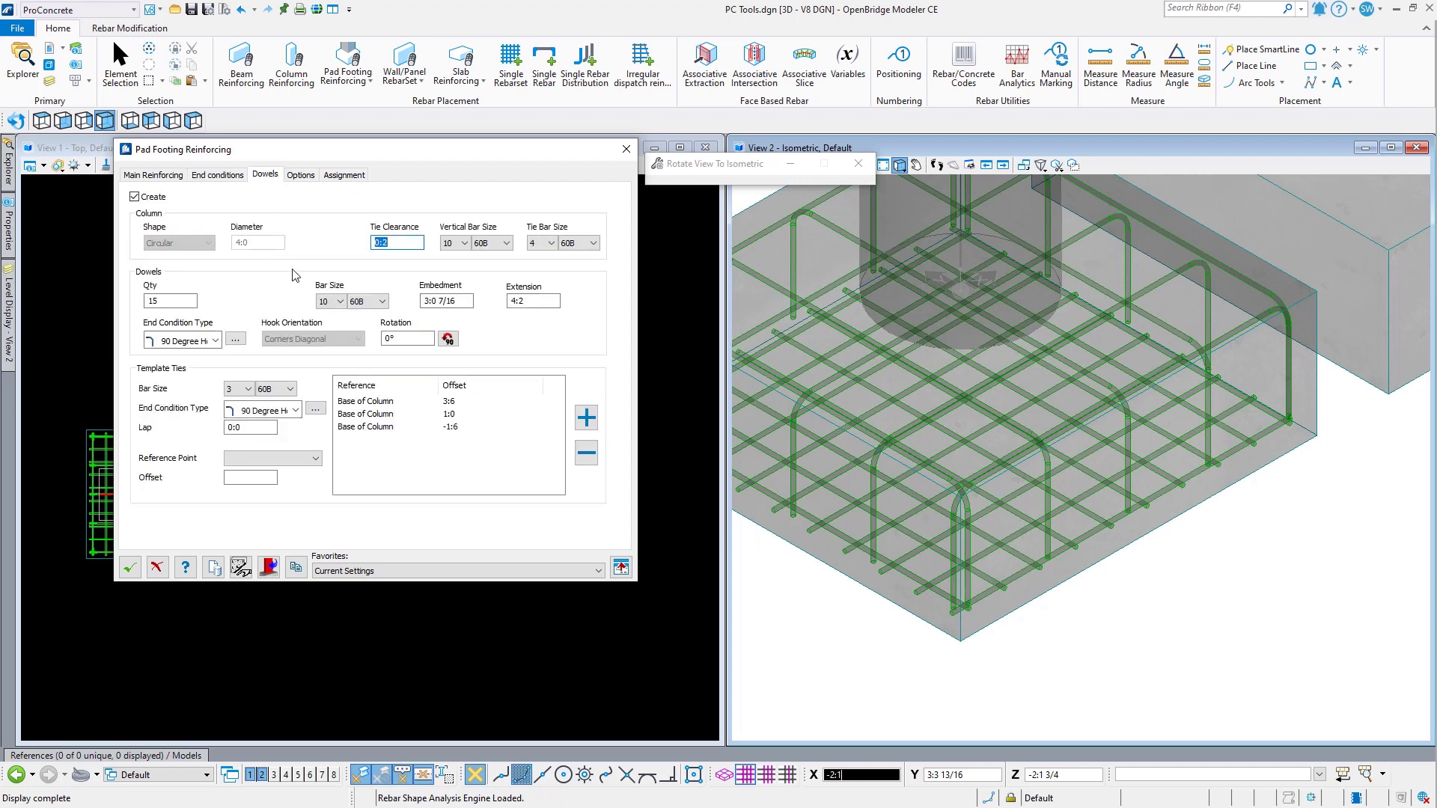
scroll(901, 639, down, 3)
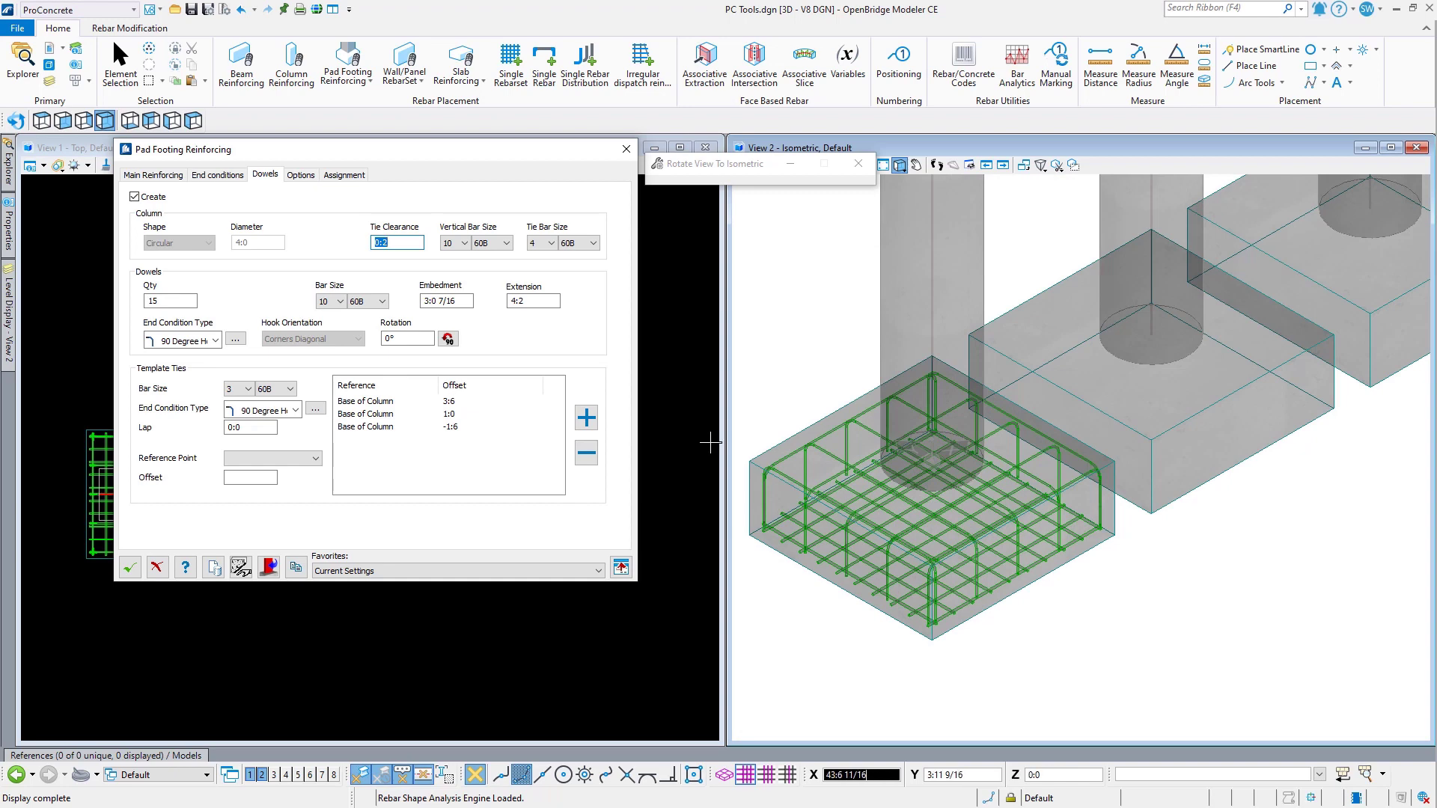
click(176, 303)
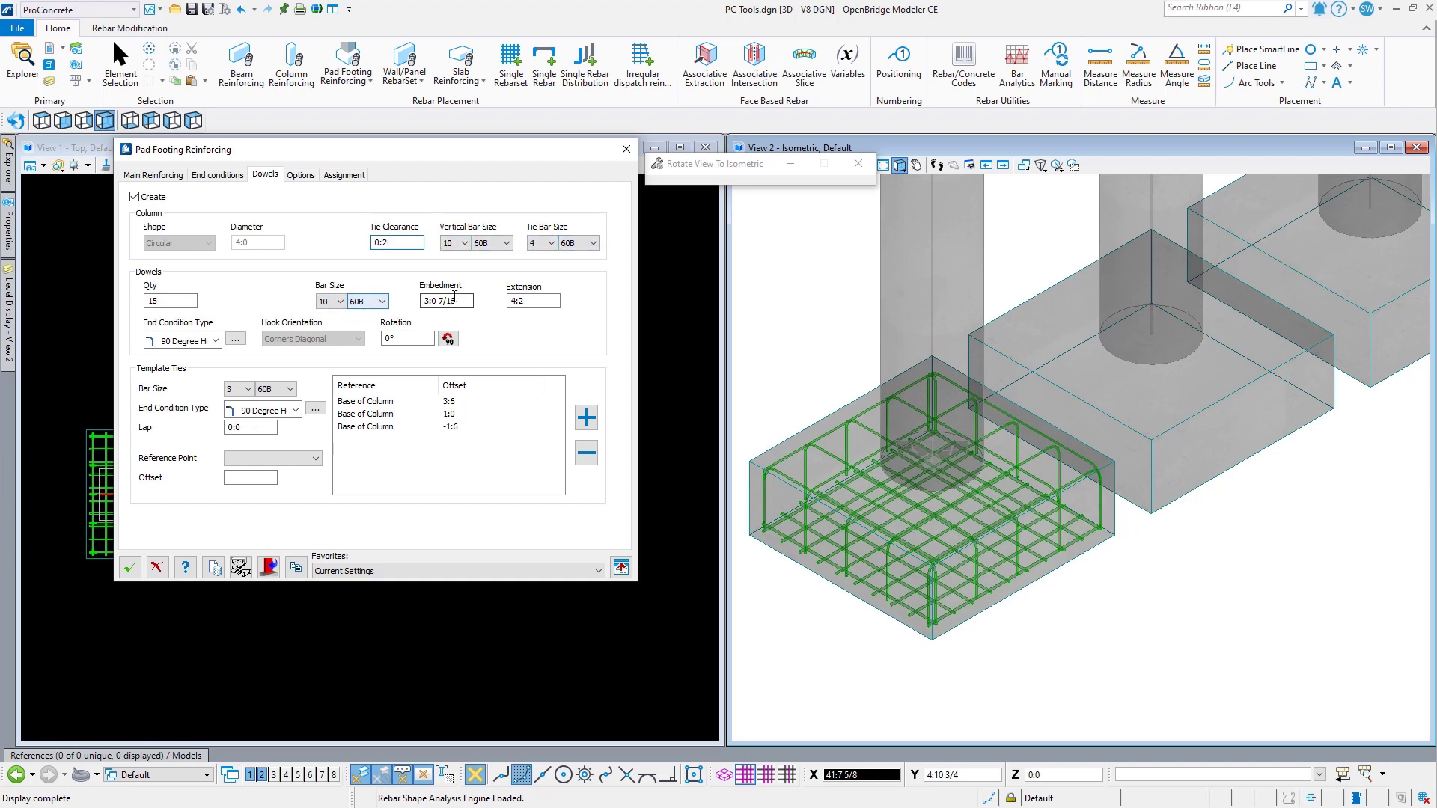
click(332, 302)
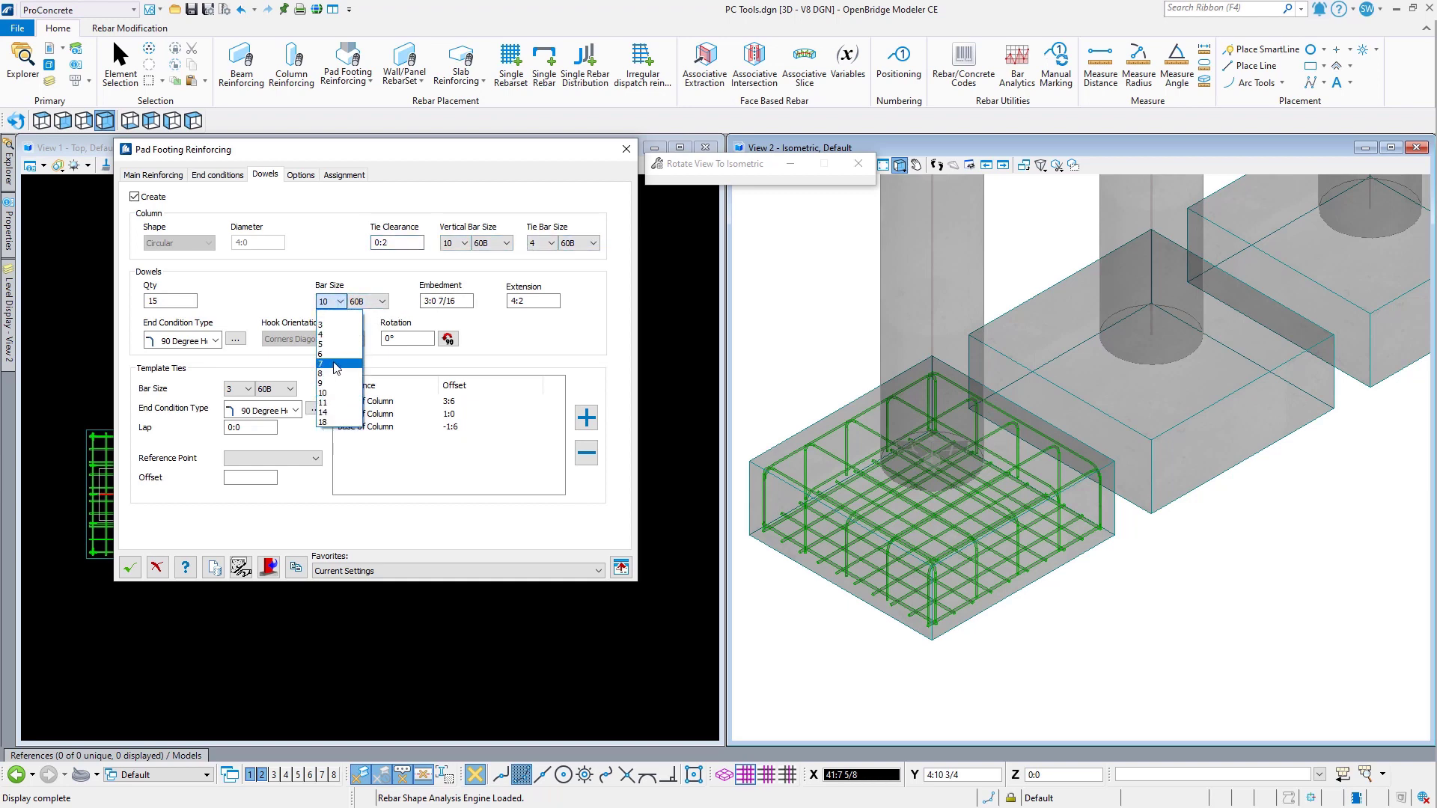
click(334, 363)
click(331, 302)
click(333, 397)
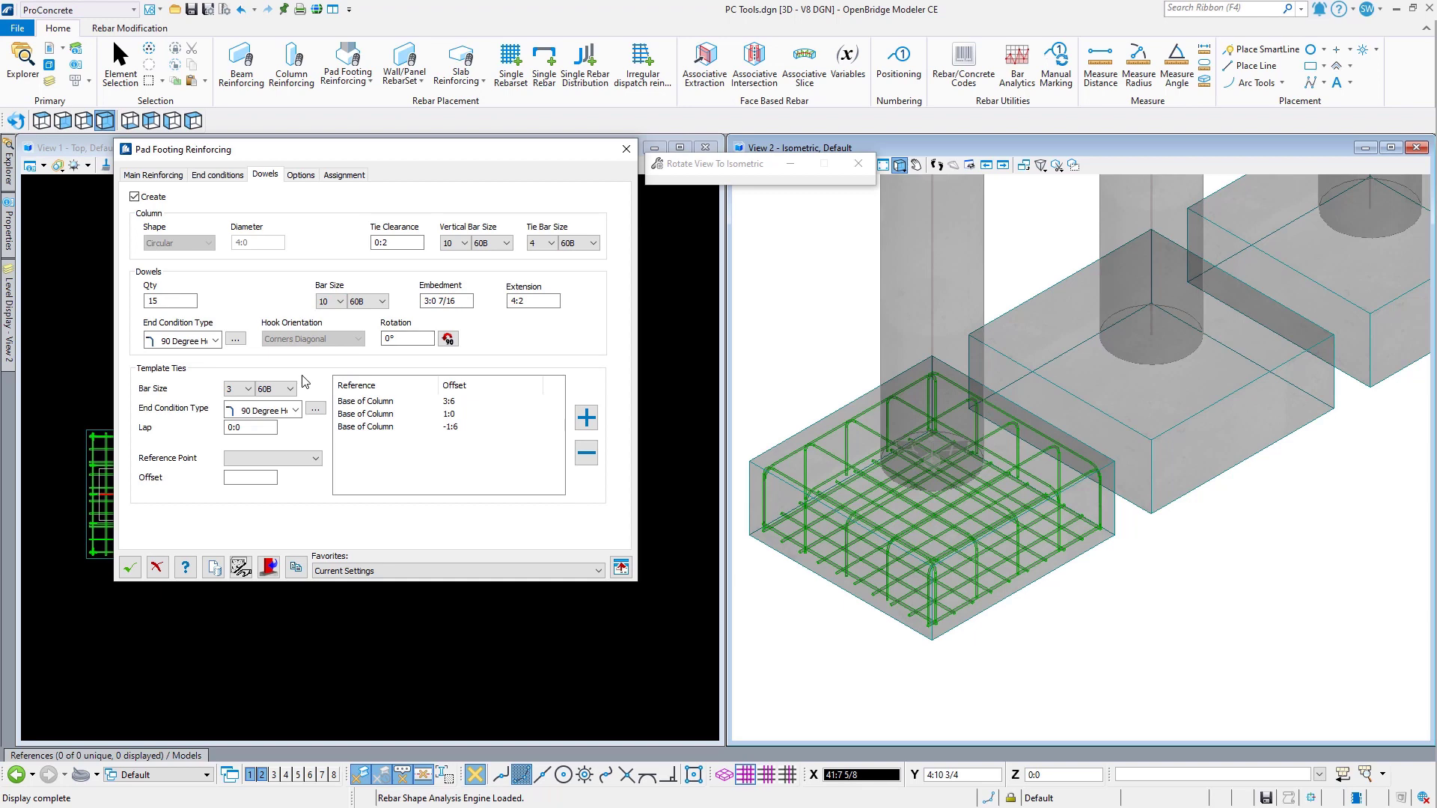
Step: Add dowels to the front footing by picking the footing and the column standing on it
click(268, 568)
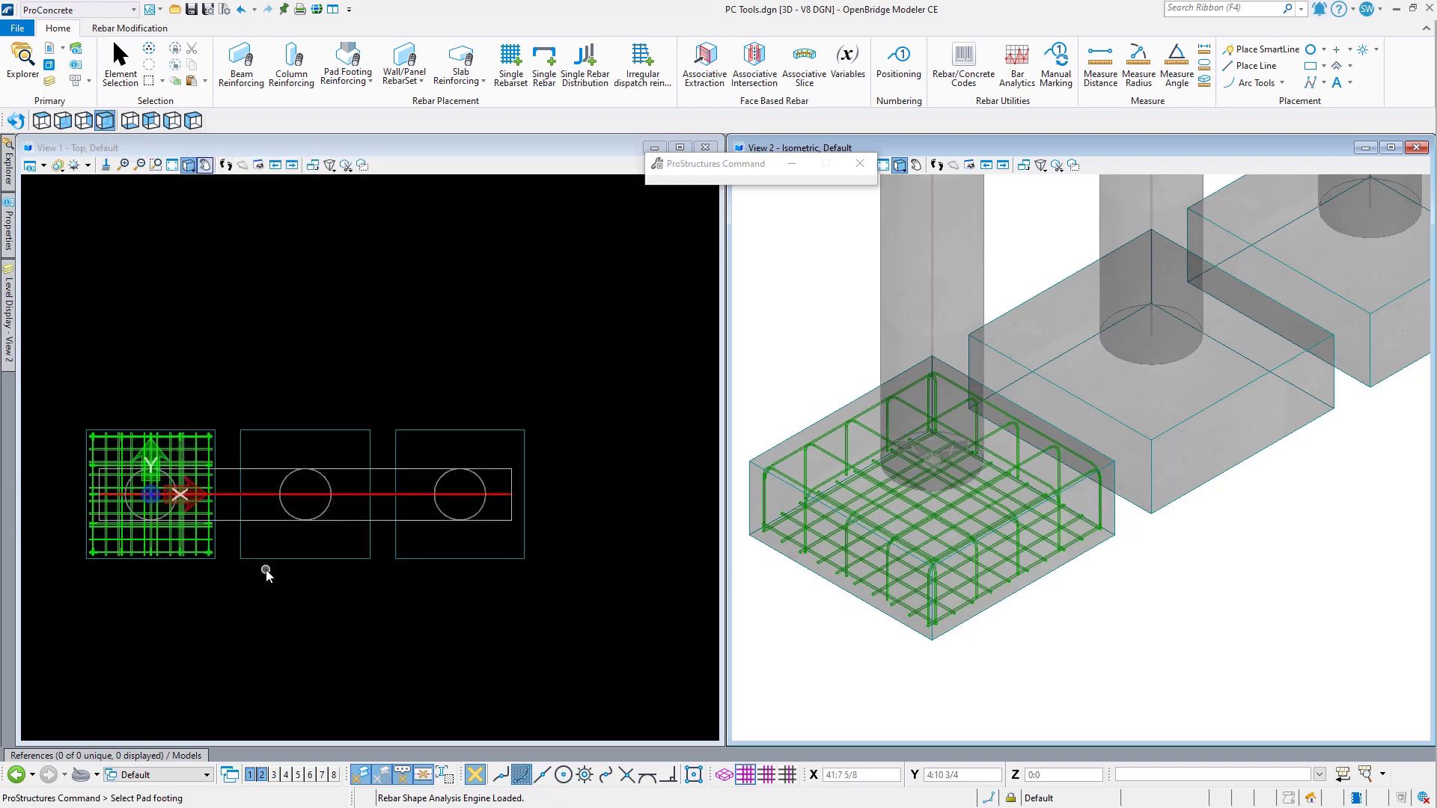
click(781, 443)
click(885, 329)
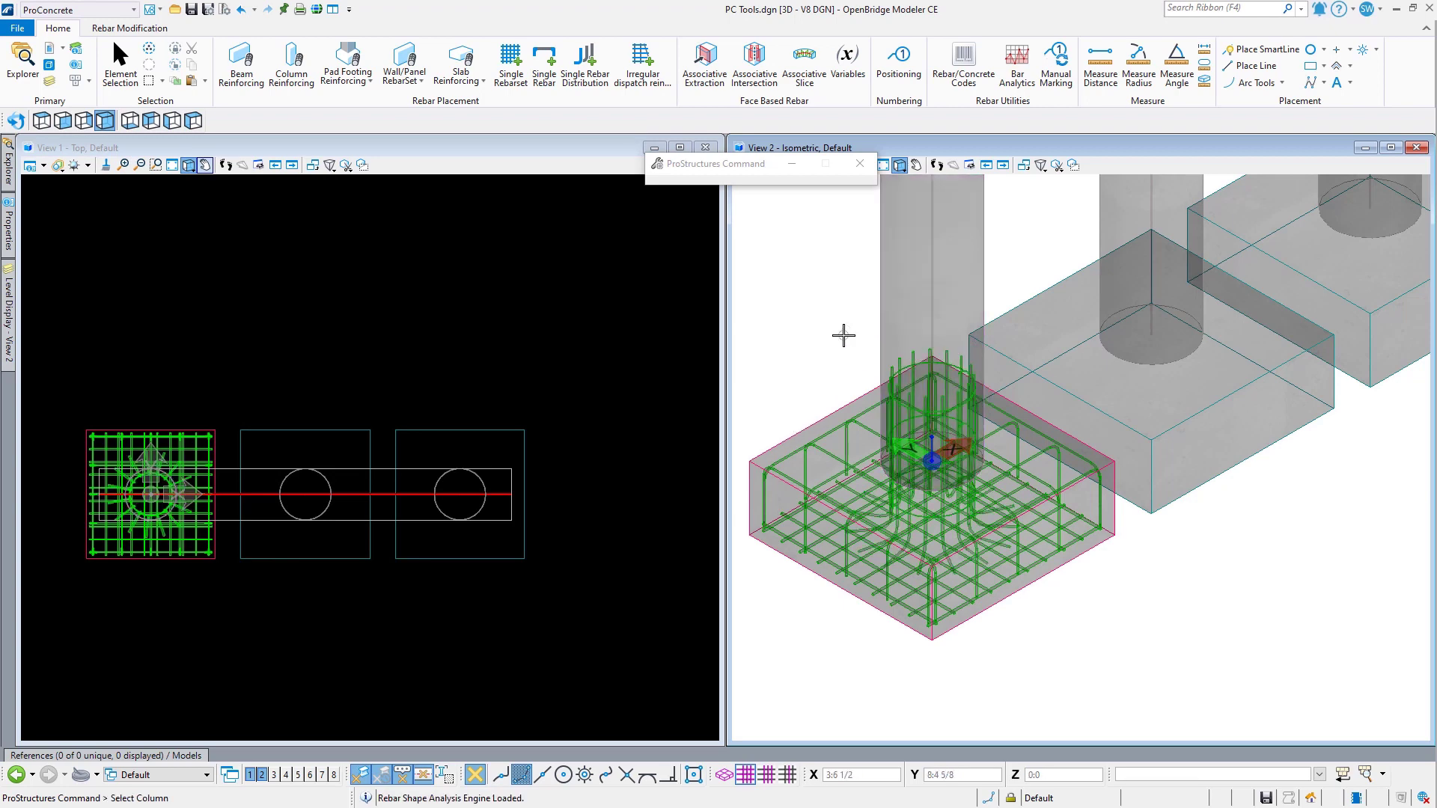
Step: Examine the front footing's dowels and template ties in the top view and up close in the front view
scroll(133, 522, up, 3)
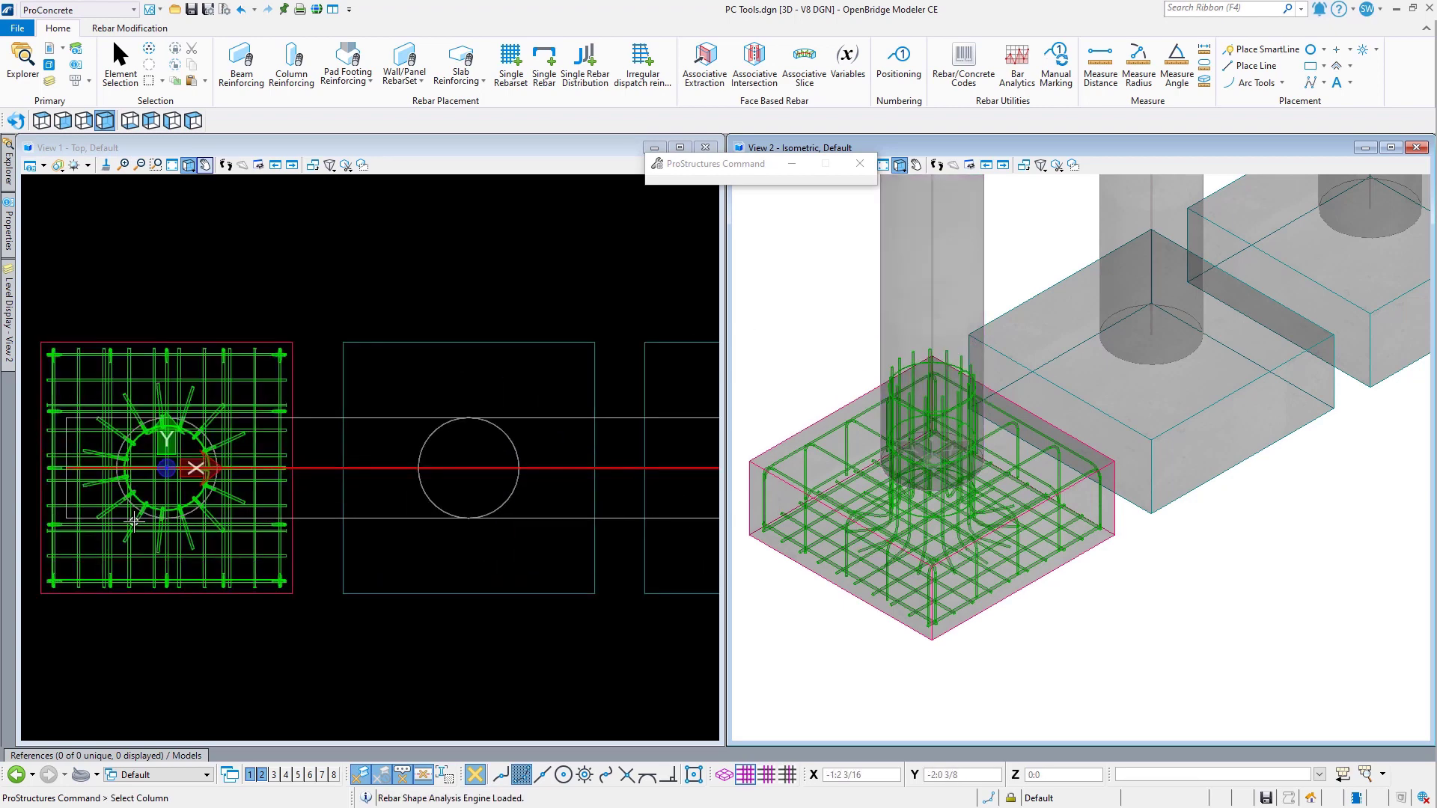
scroll(134, 522, up, 2)
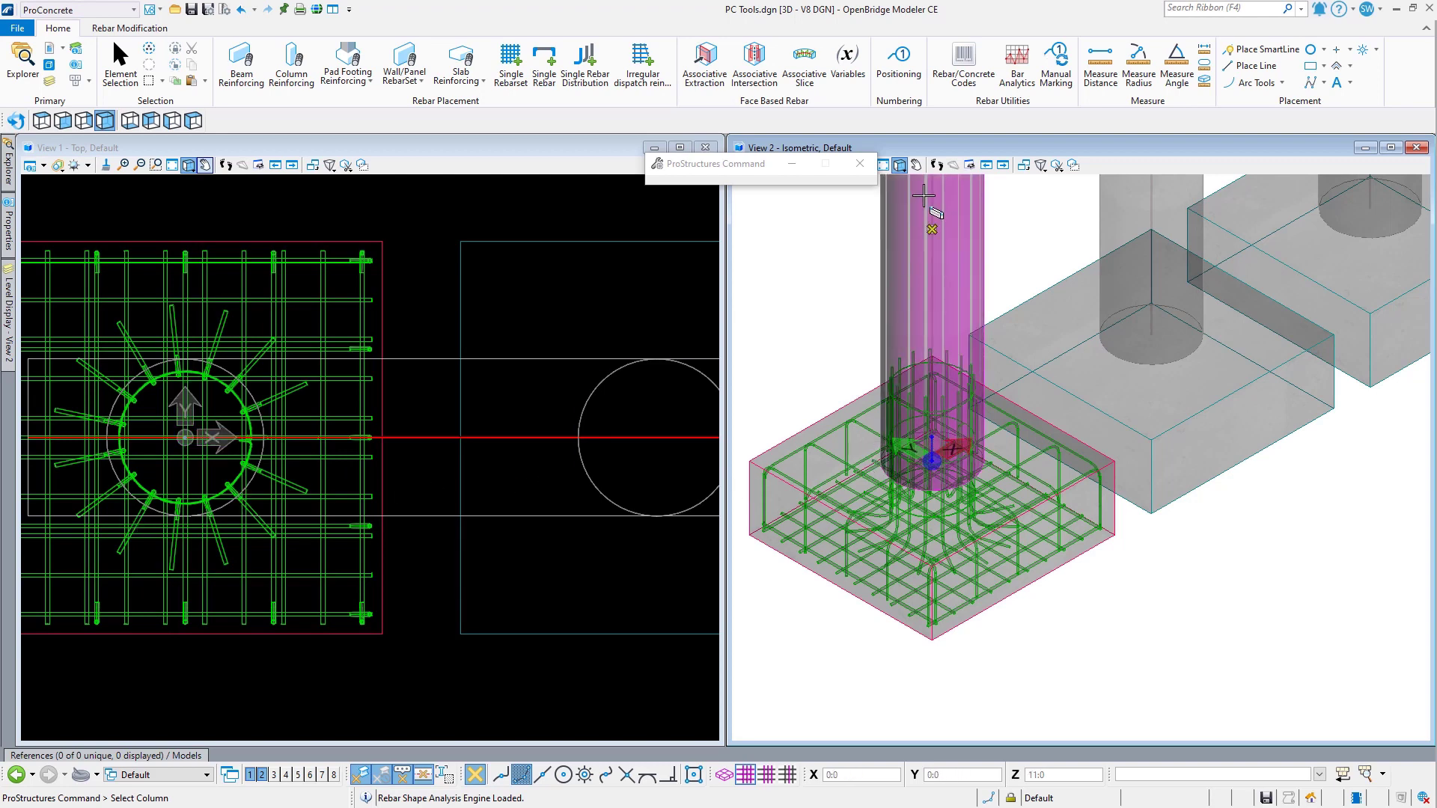
drag(753, 165, 627, 192)
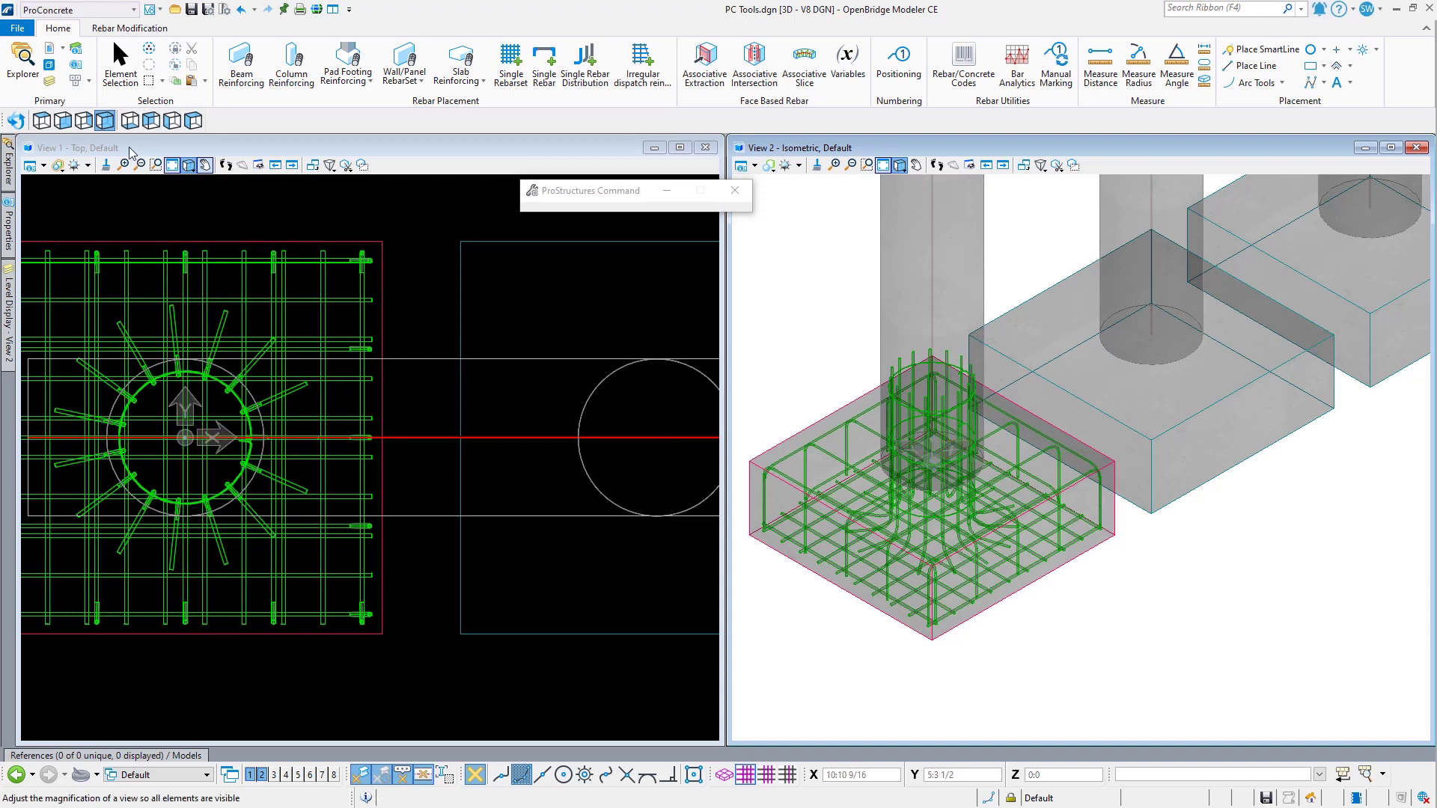
click(63, 121)
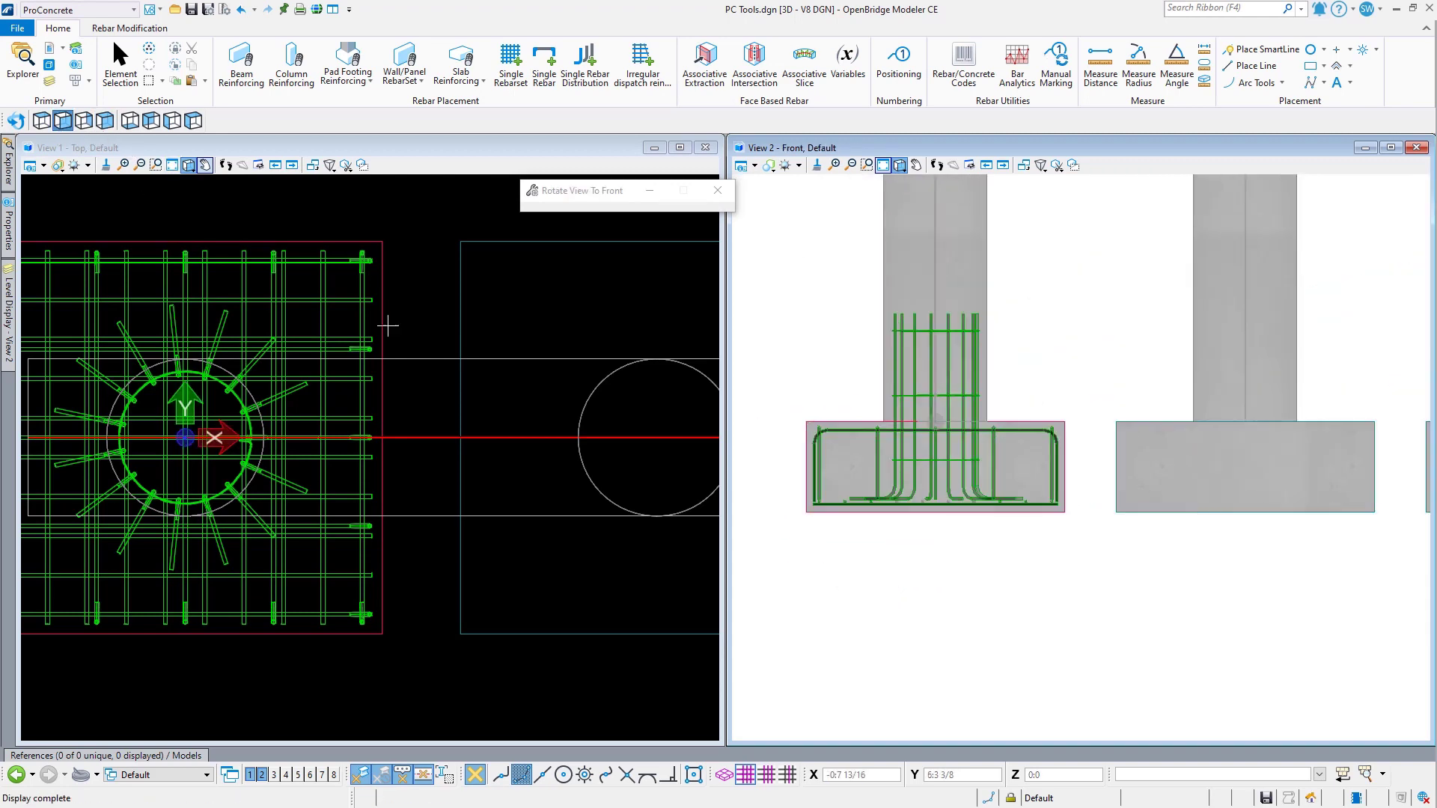
scroll(892, 512, up, 3)
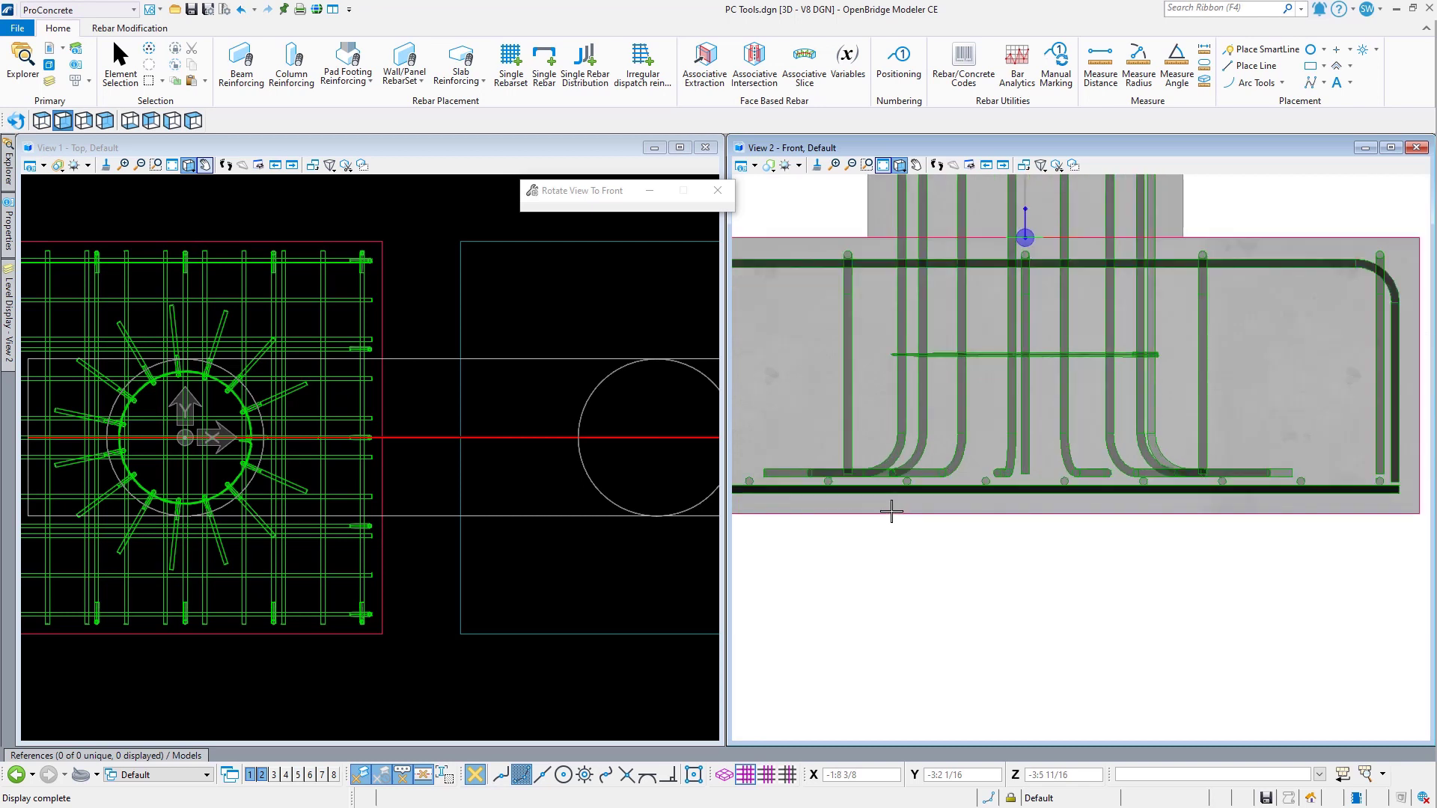
scroll(891, 512, down, 1)
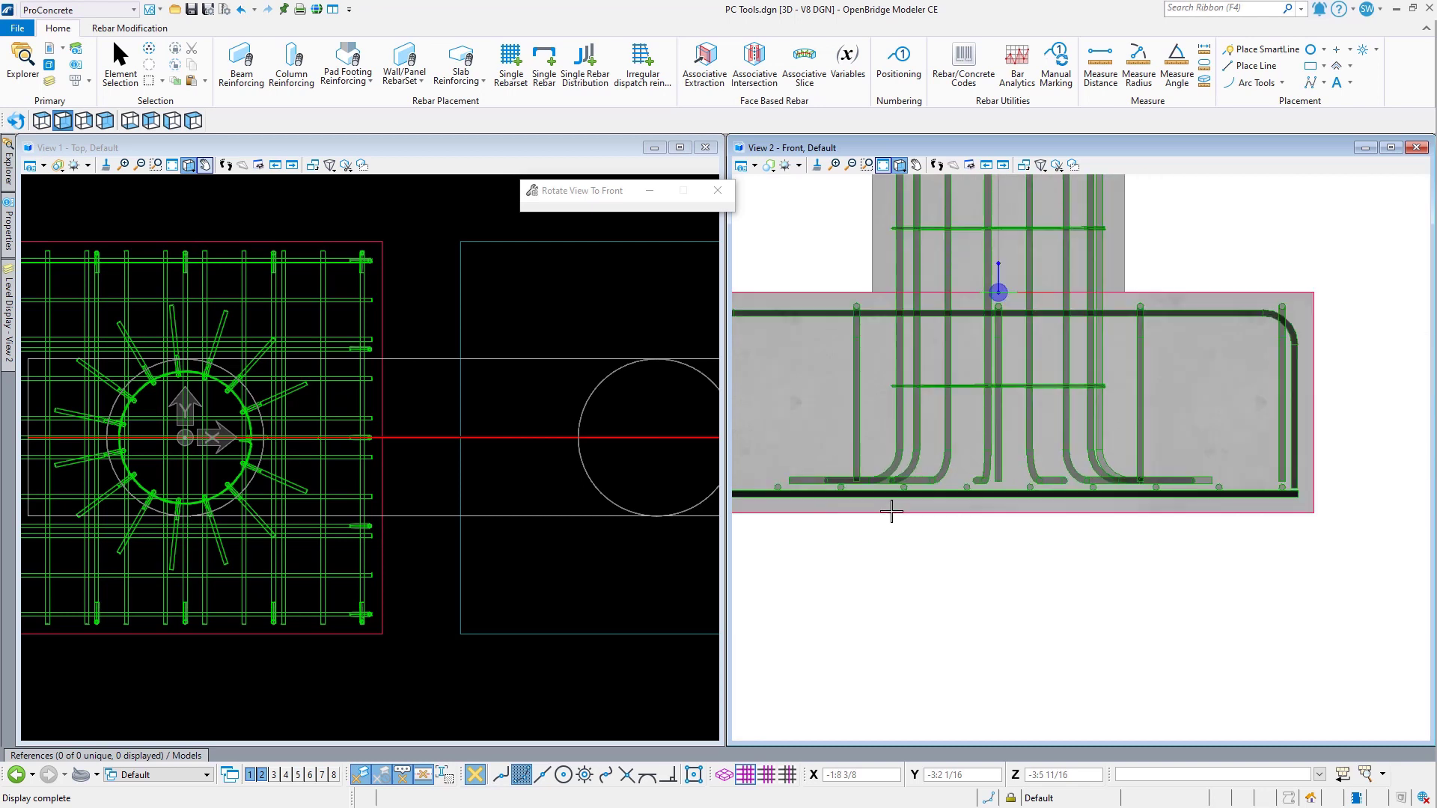
scroll(891, 511, down, 2)
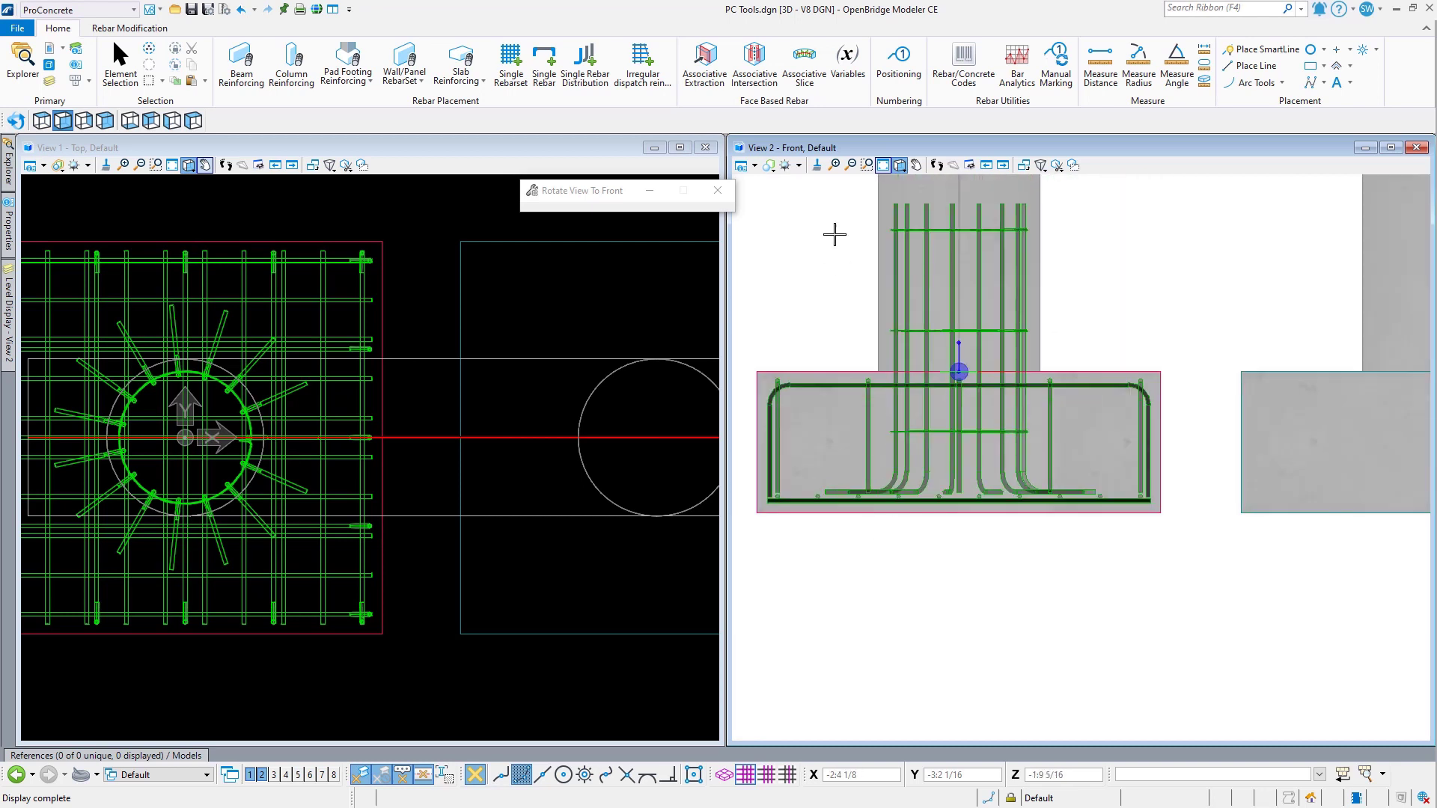
Step: Finish the column selection and remove the duplicate template tie entries at offsets 3:6, 1:0 and -1:6, keeping one of each
right_click(812, 244)
click(812, 244)
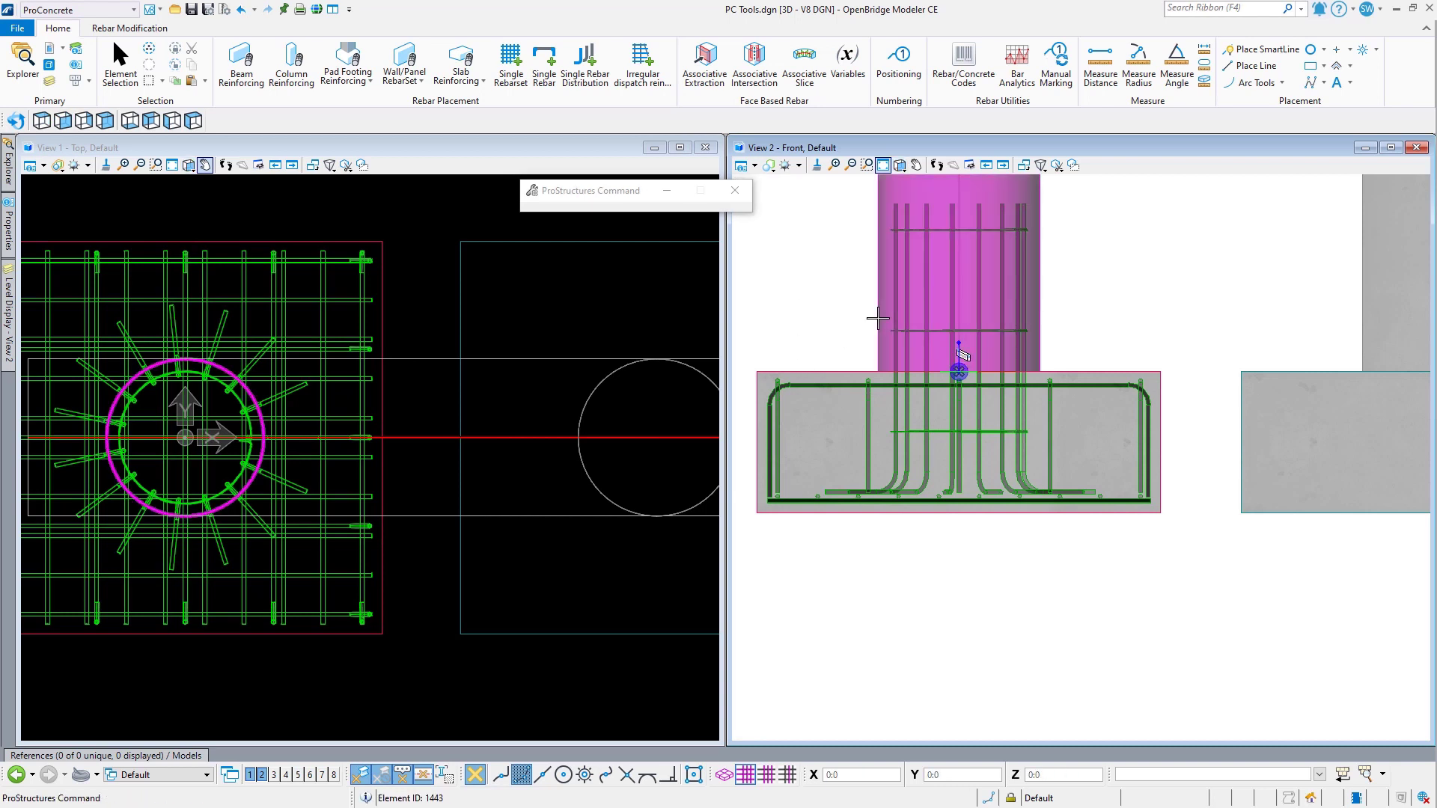
click(868, 315)
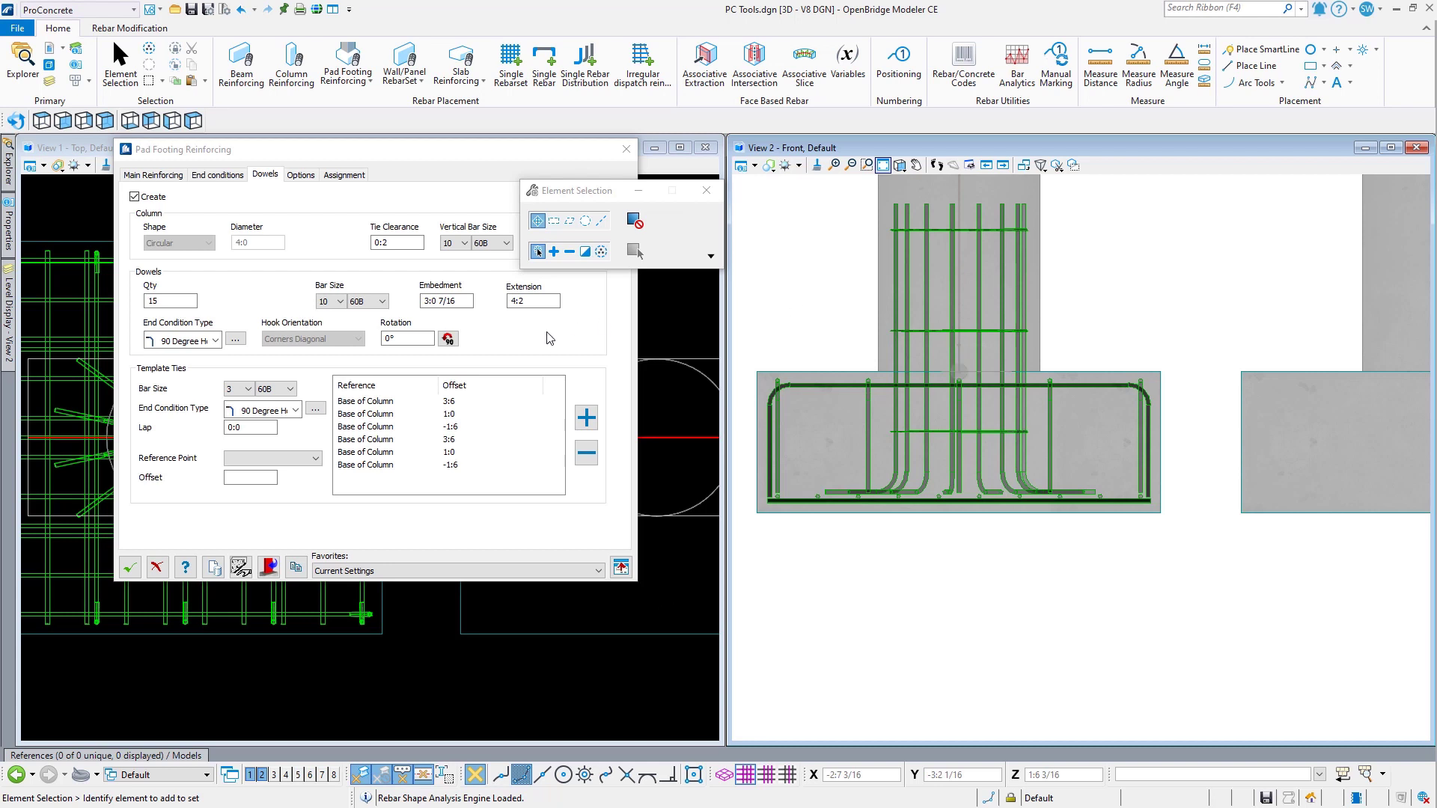
click(585, 461)
click(520, 469)
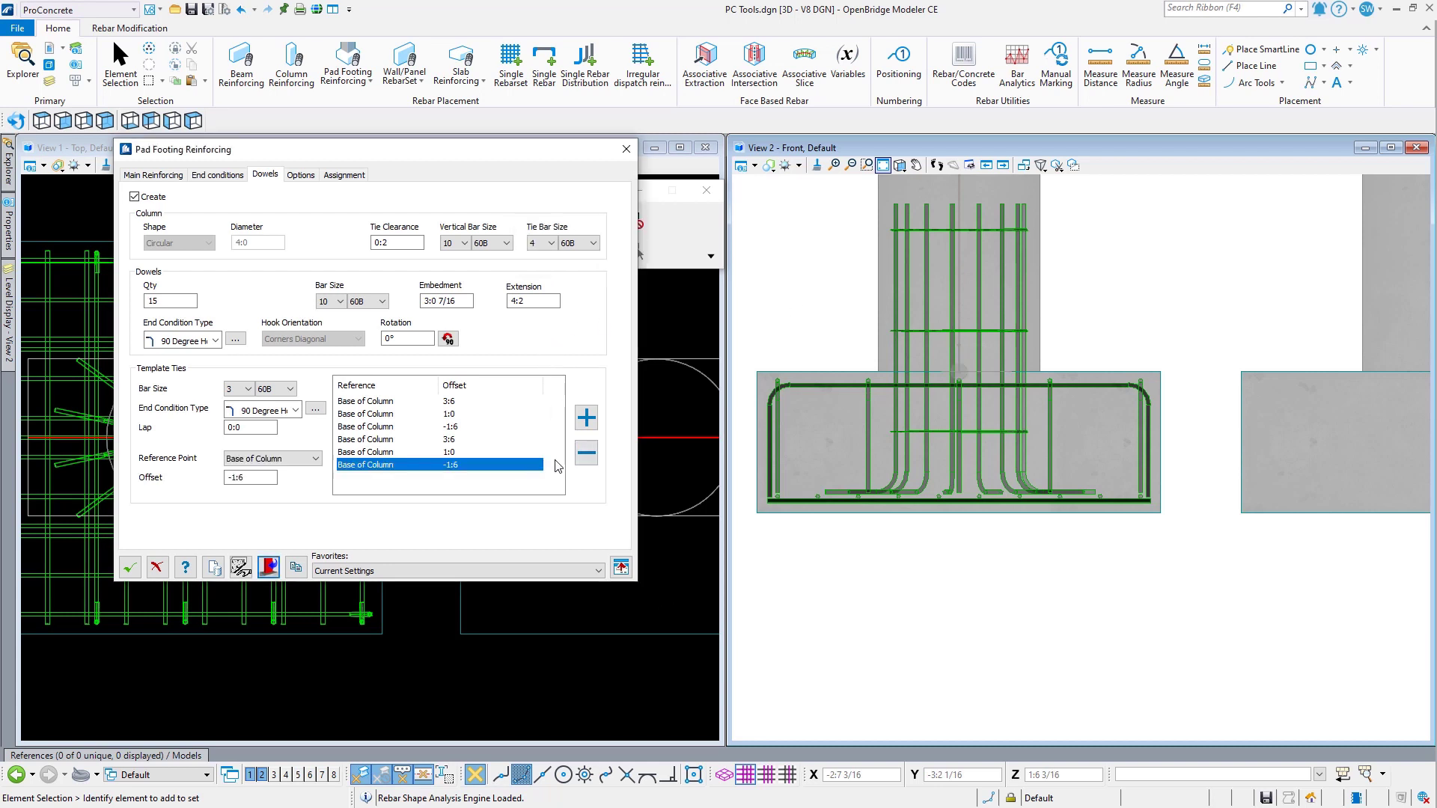
click(587, 458)
click(587, 453)
click(586, 453)
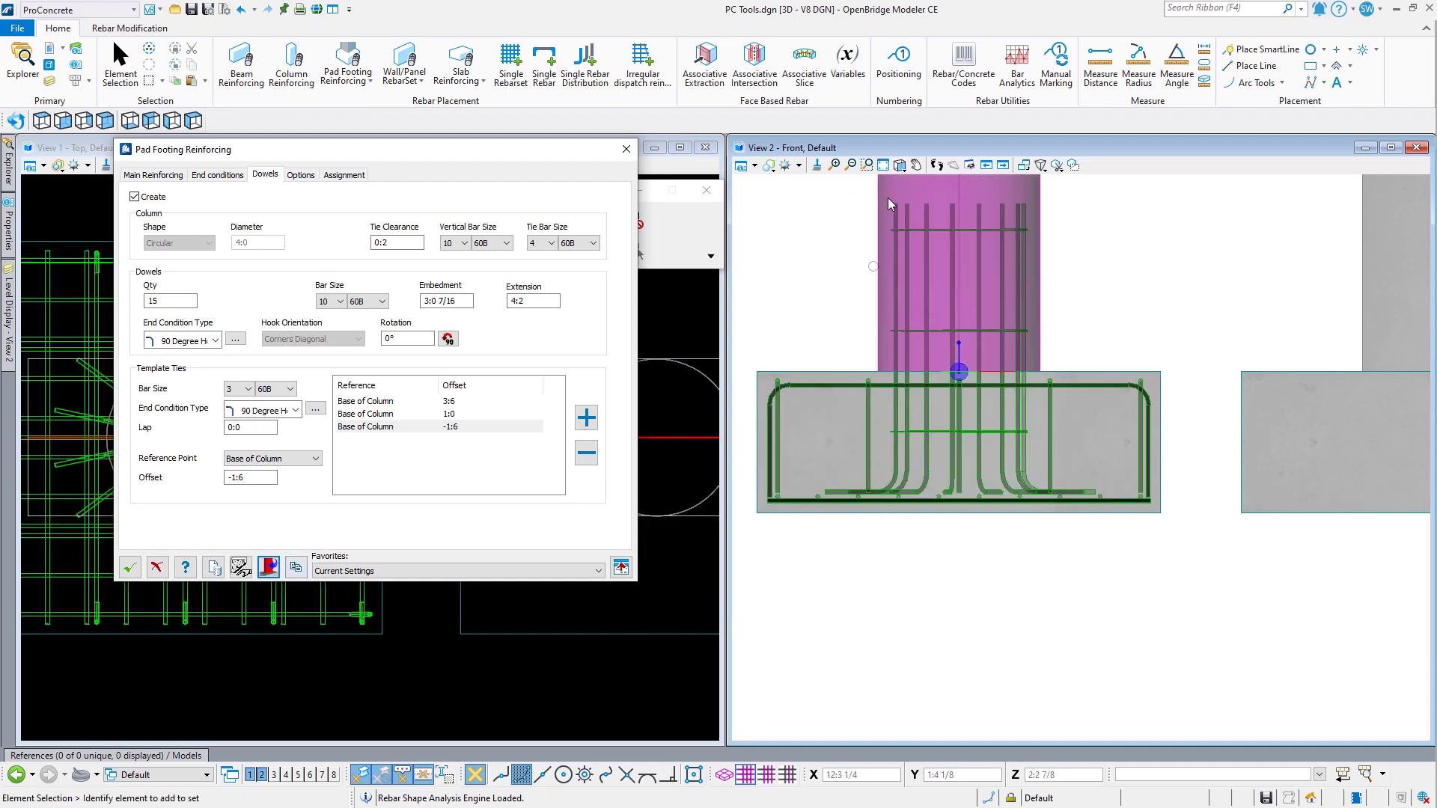
Step: In the isometric view, reinforce the middle and rear footings with dowels by picking each footing and its column, and accept the reinforcing
click(901, 166)
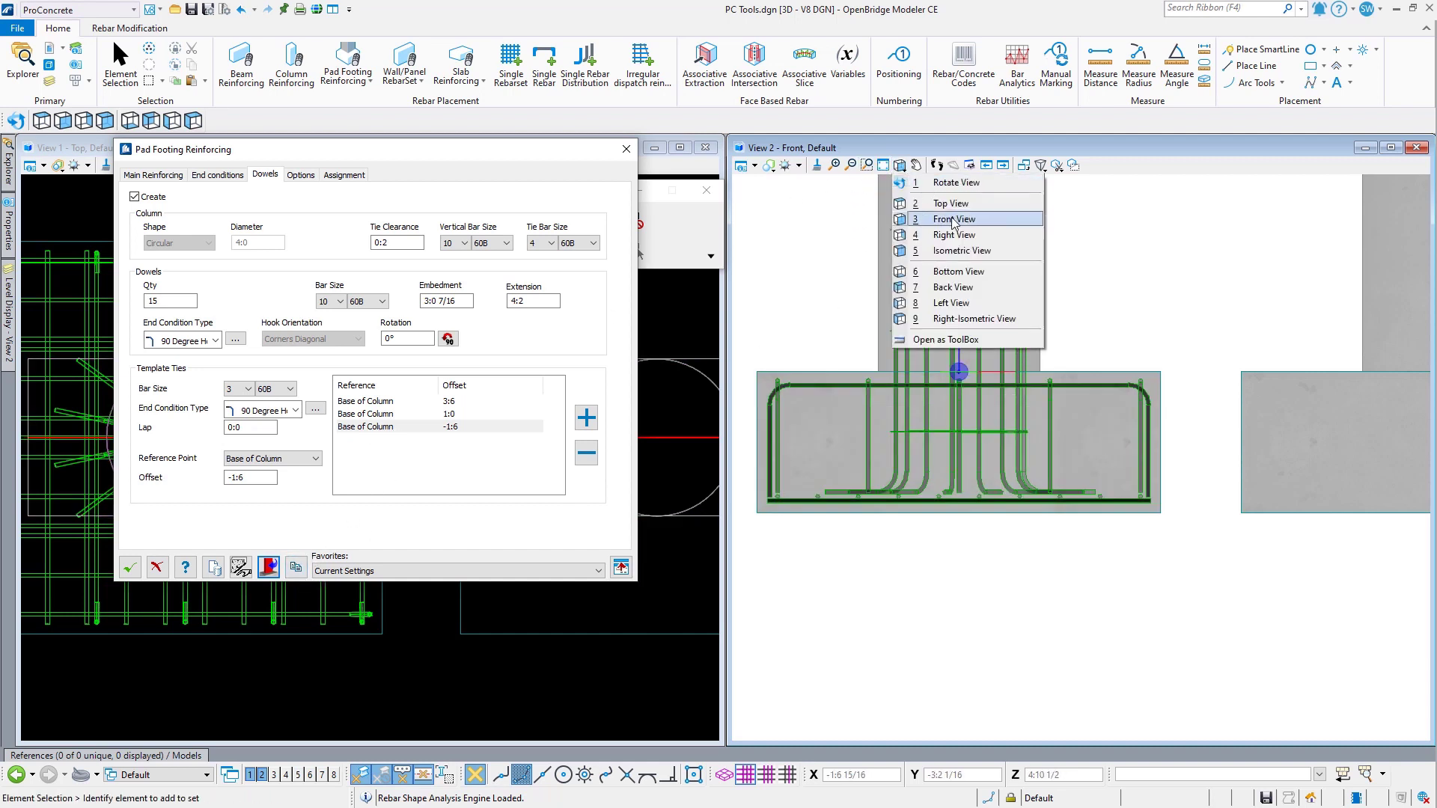
click(925, 250)
scroll(853, 476, down, 5)
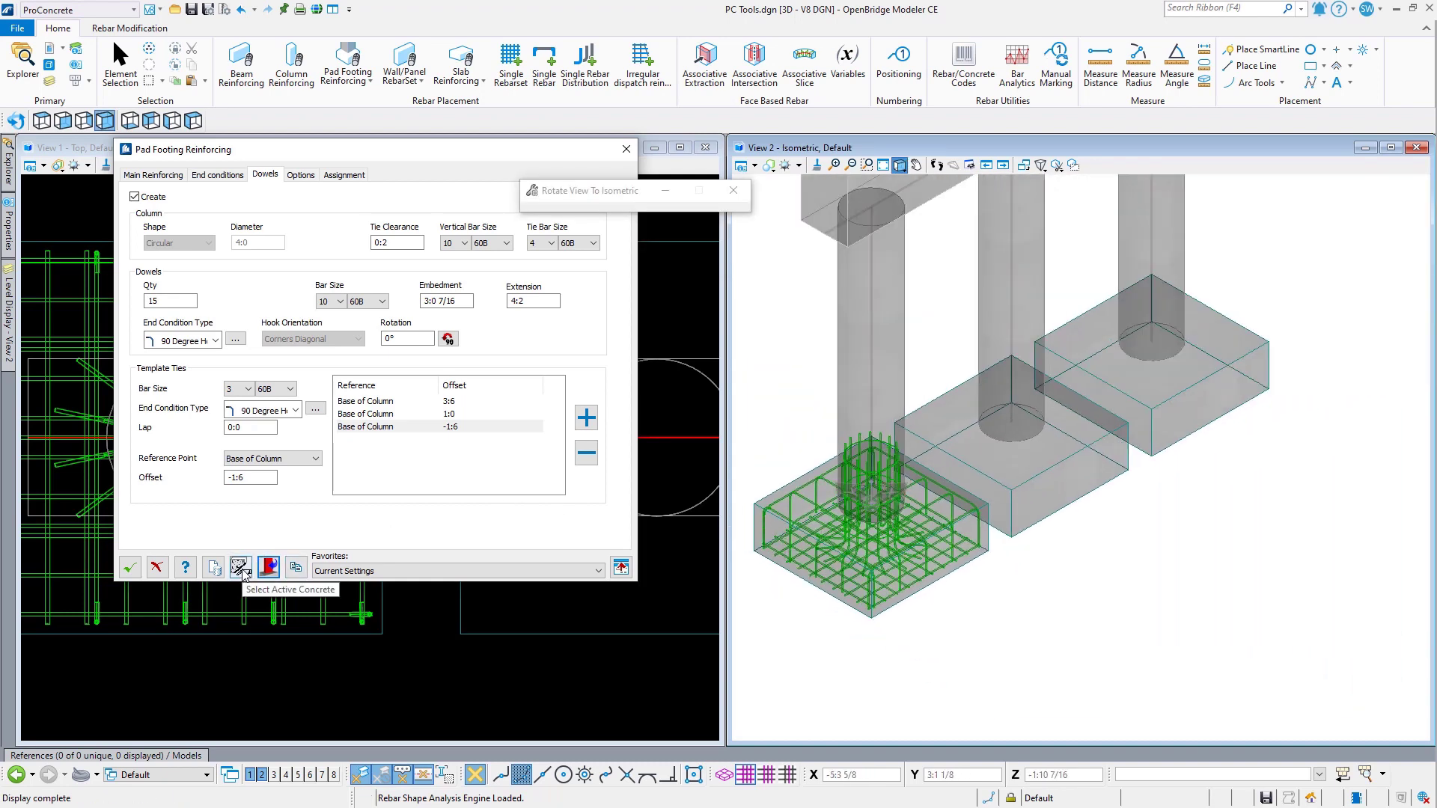
click(267, 566)
click(296, 579)
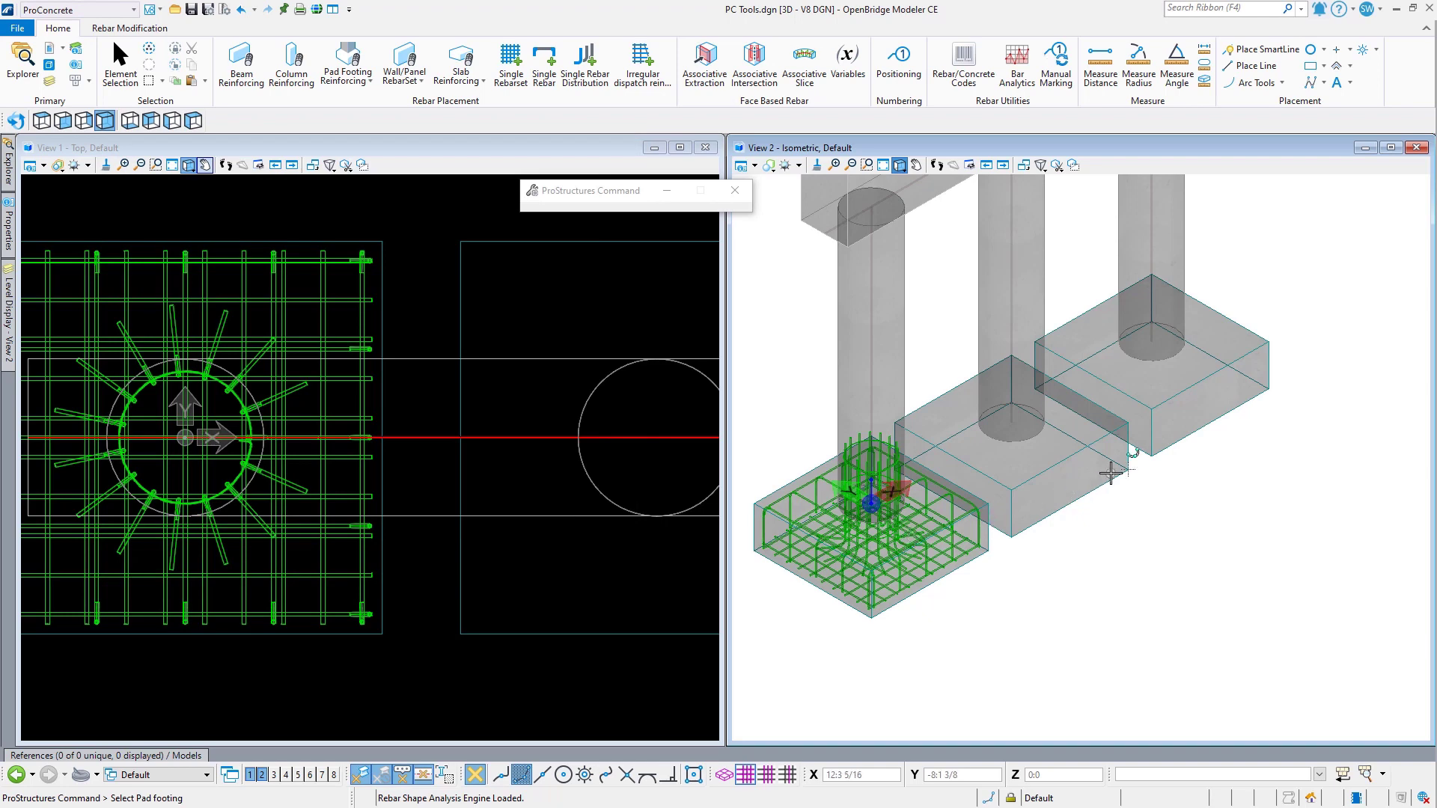
click(1012, 273)
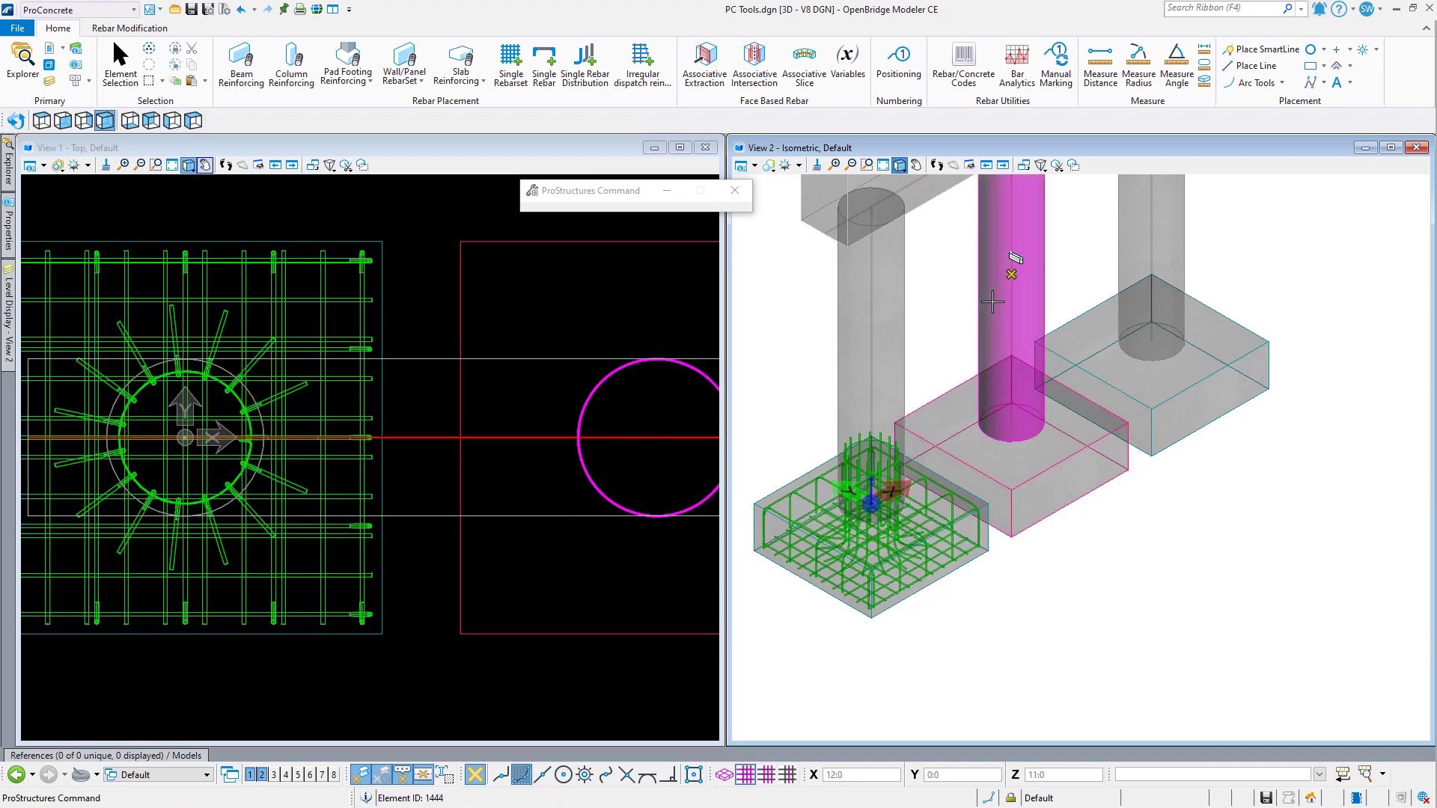
click(1165, 384)
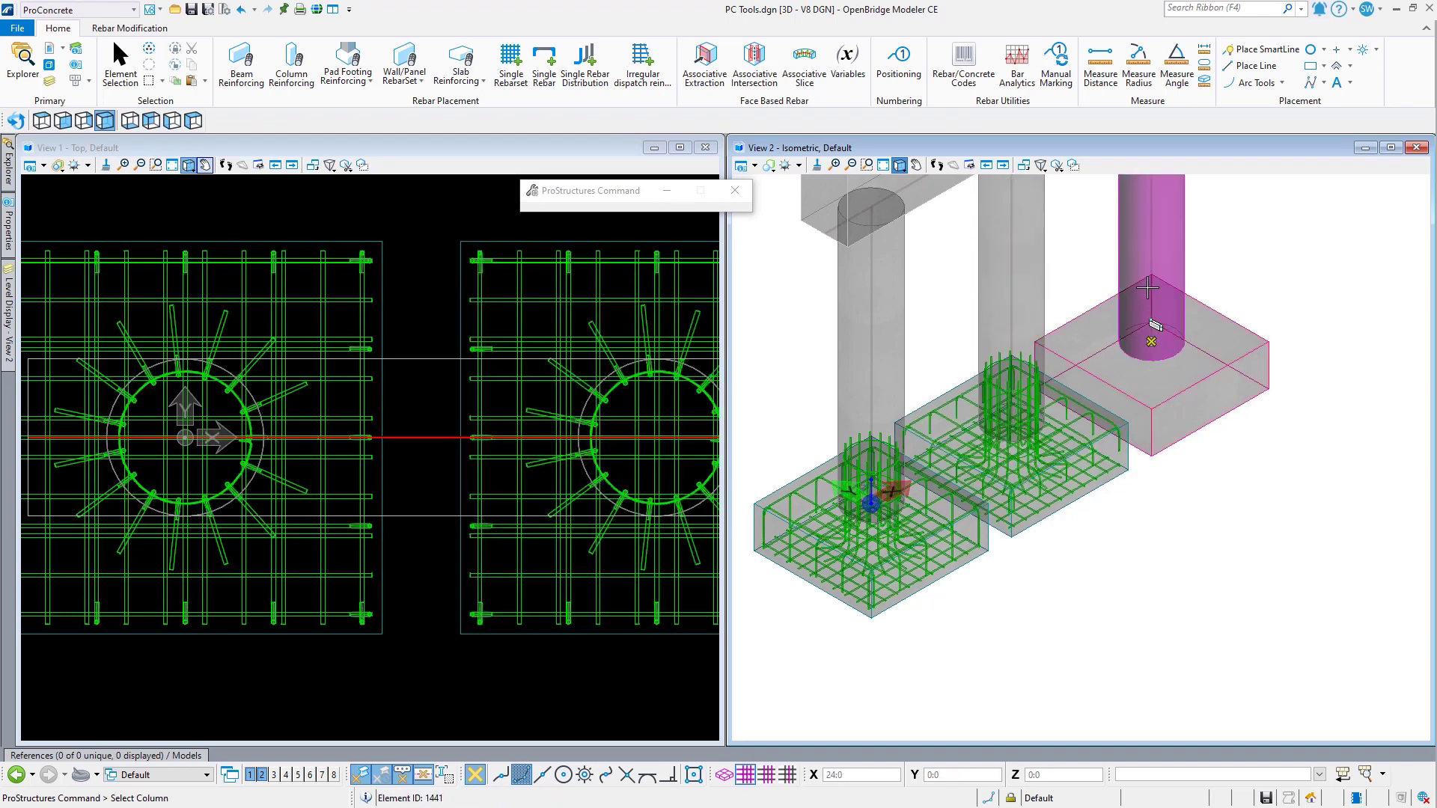
click(1148, 284)
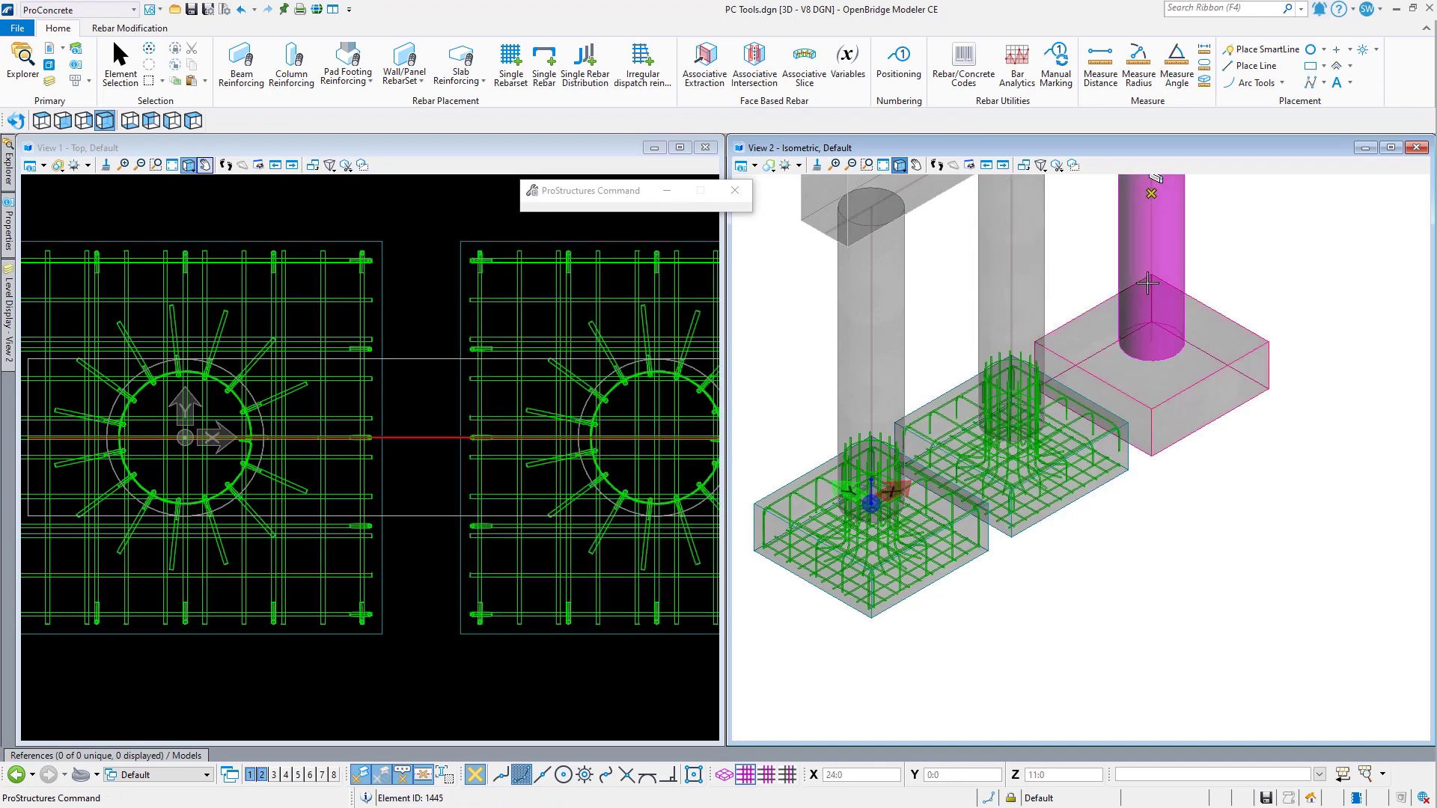
right_click(1281, 282)
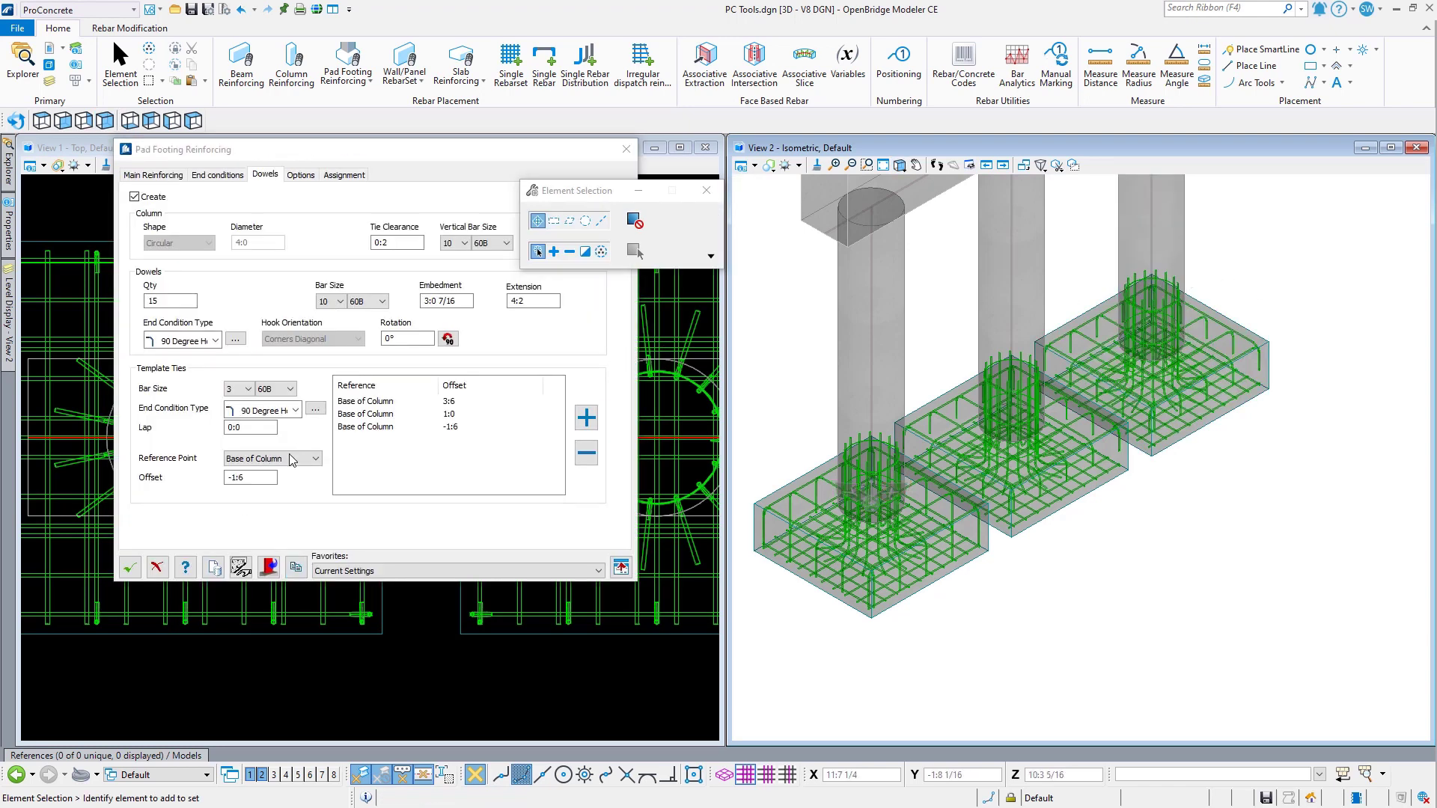
click(131, 563)
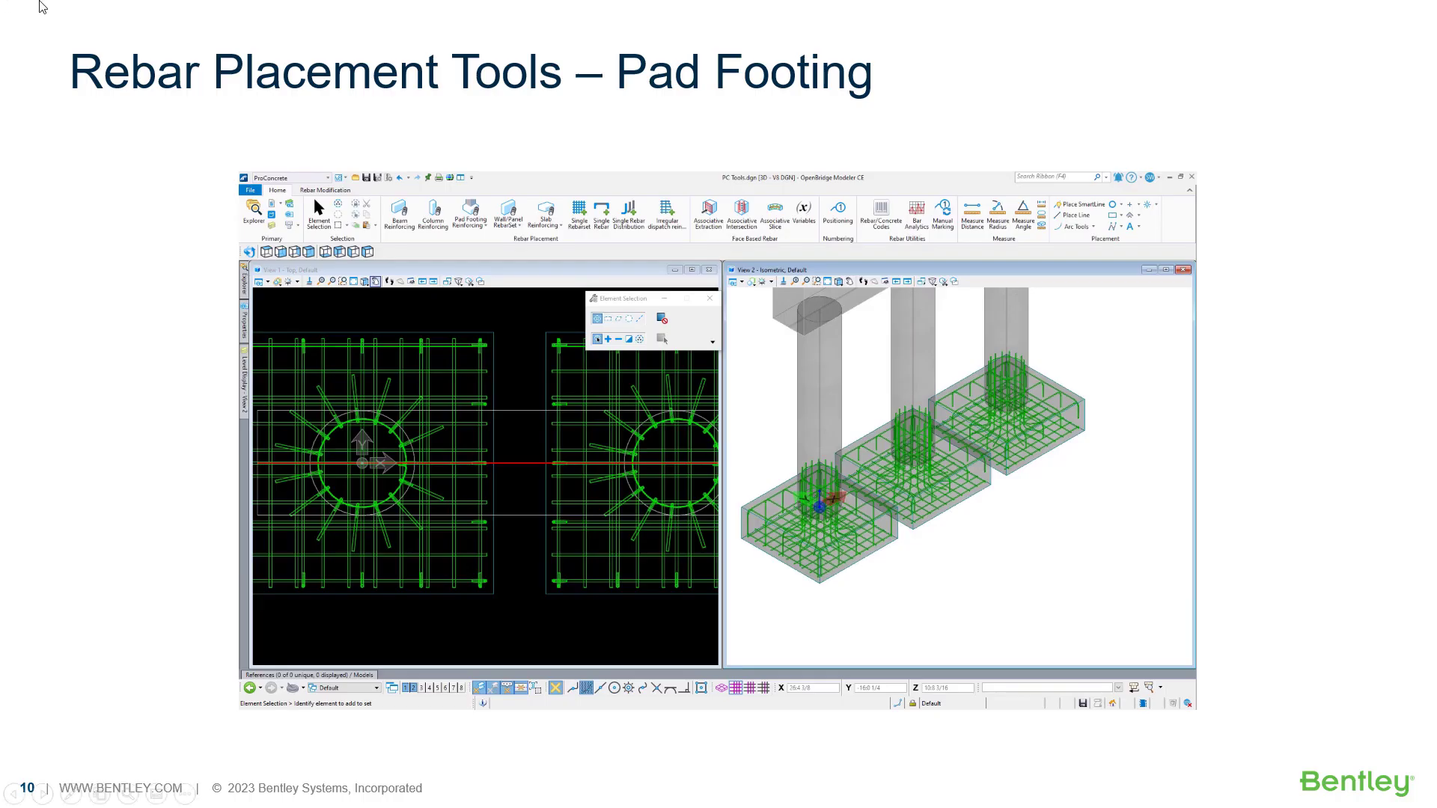
click(690, 110)
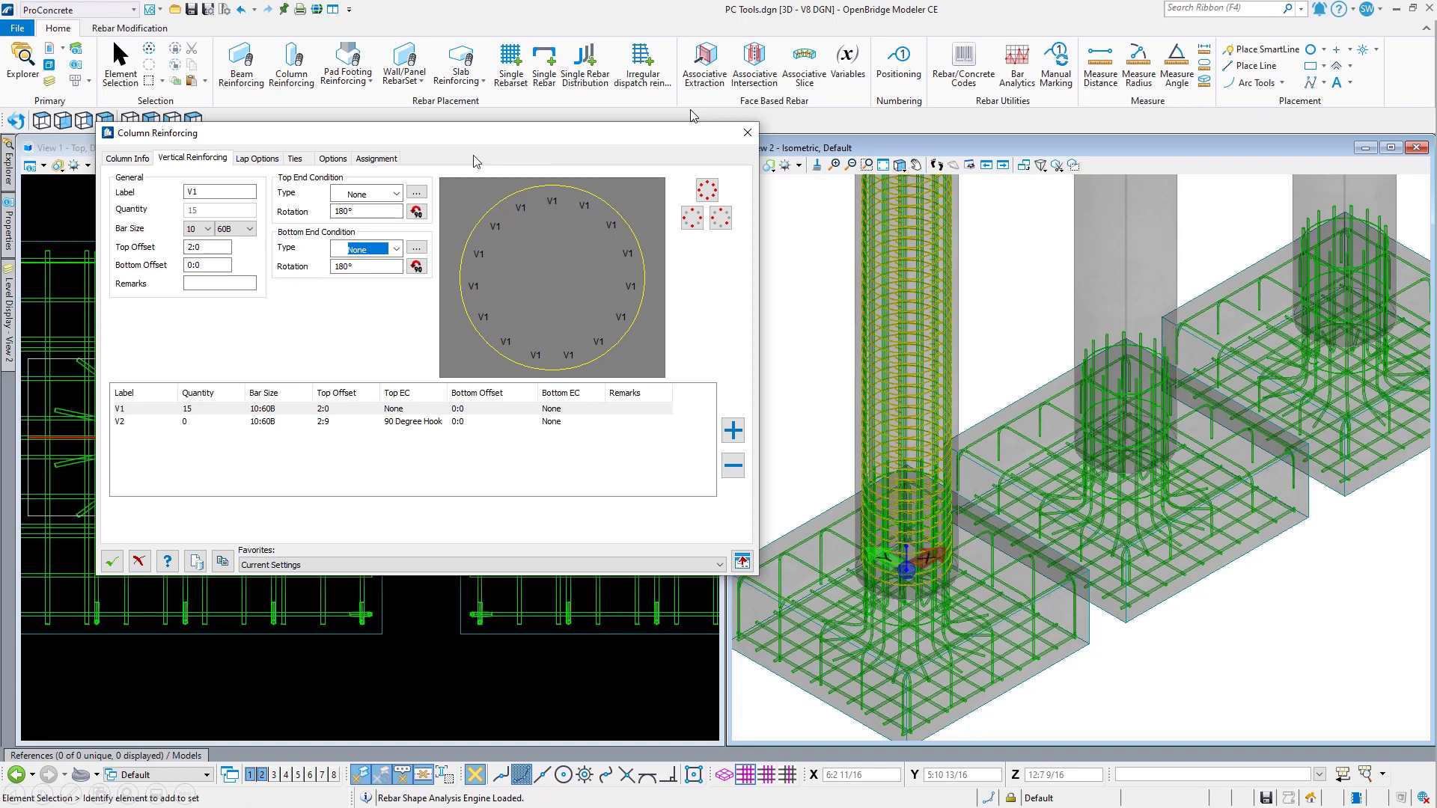
Step: Examine the column's vertical bars beside the footing dowels in the front view, and review the column's lap options
drag(473, 137, 431, 188)
click(64, 121)
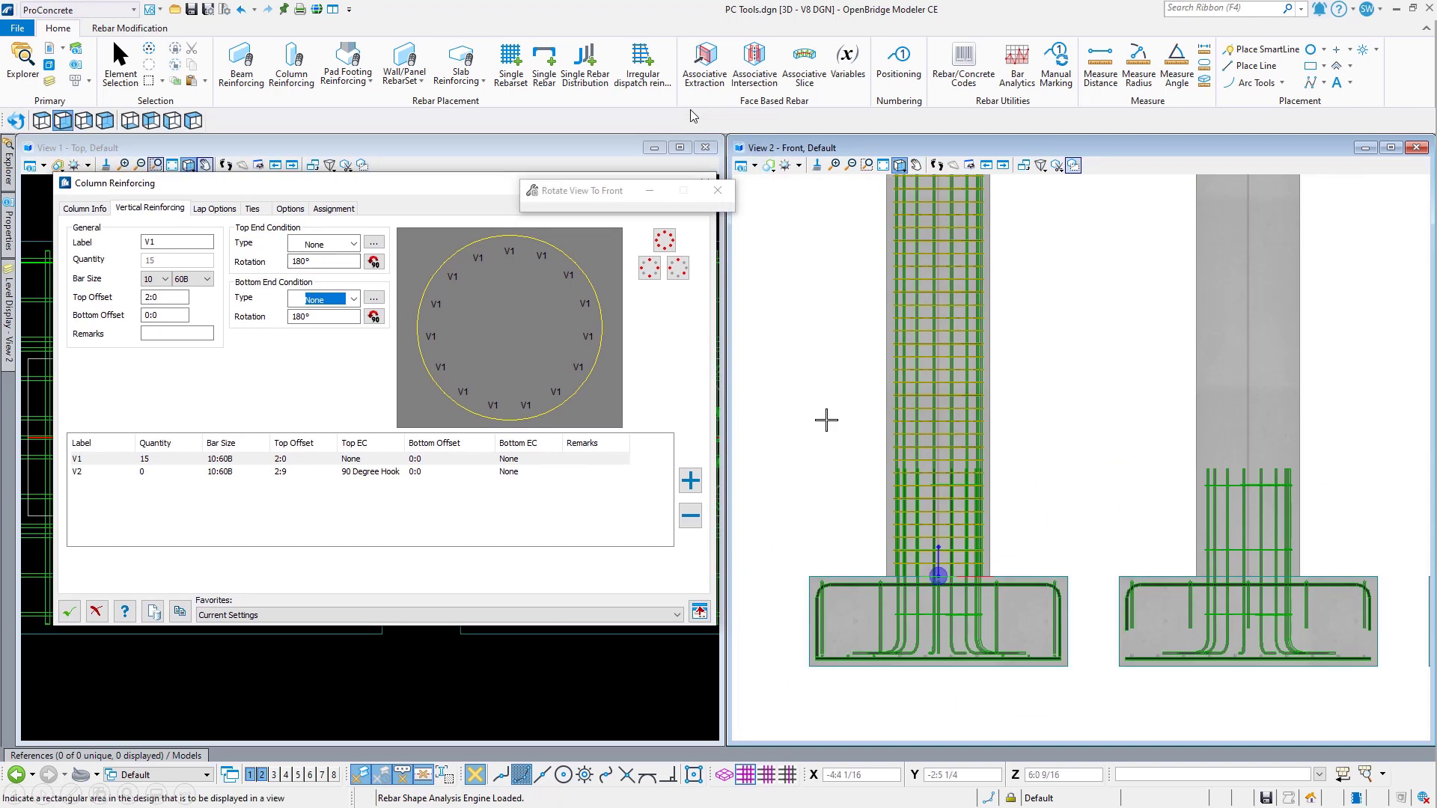
scroll(900, 510, up, 5)
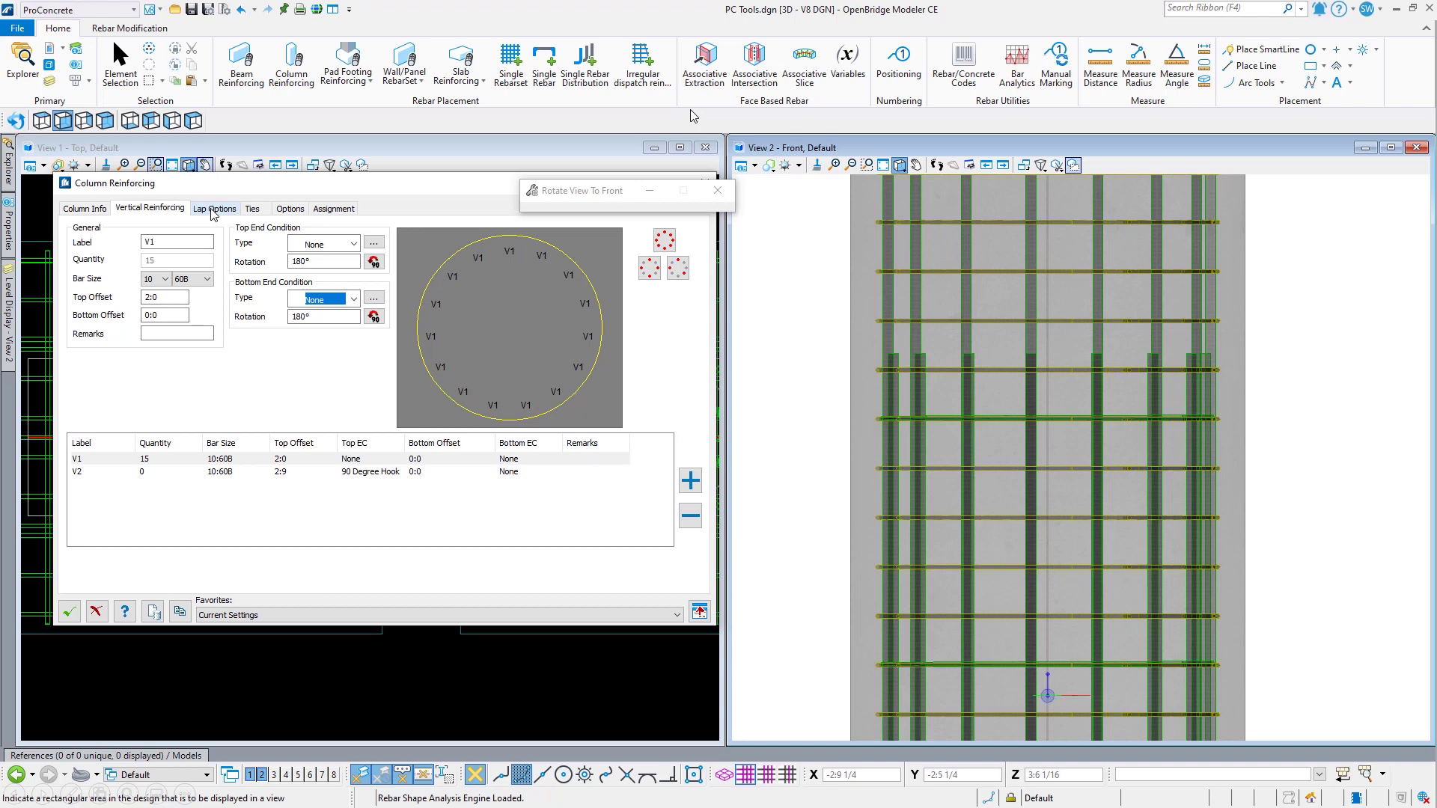
click(213, 209)
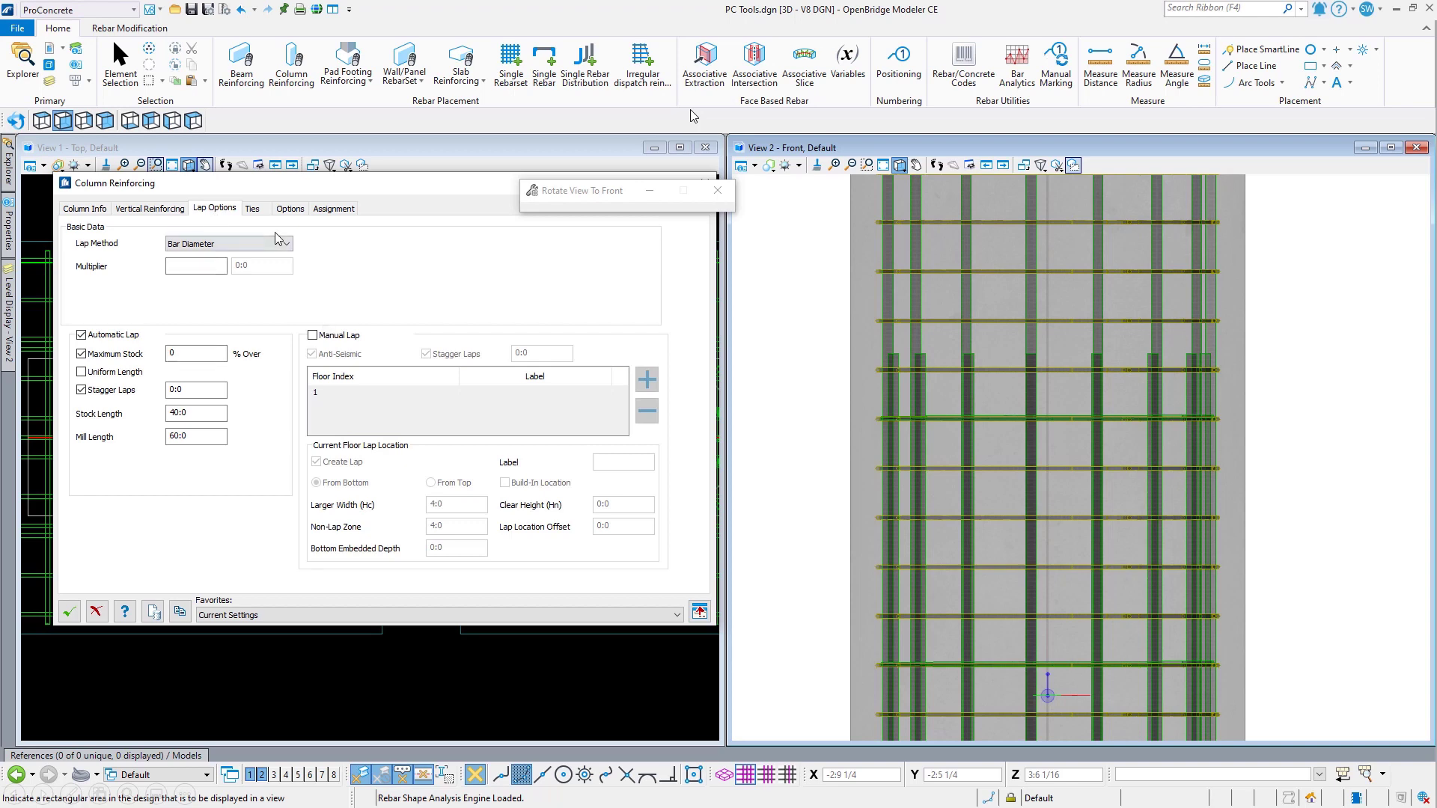
Step: Set the tie type of the column's T1 ties to Spiral
click(262, 212)
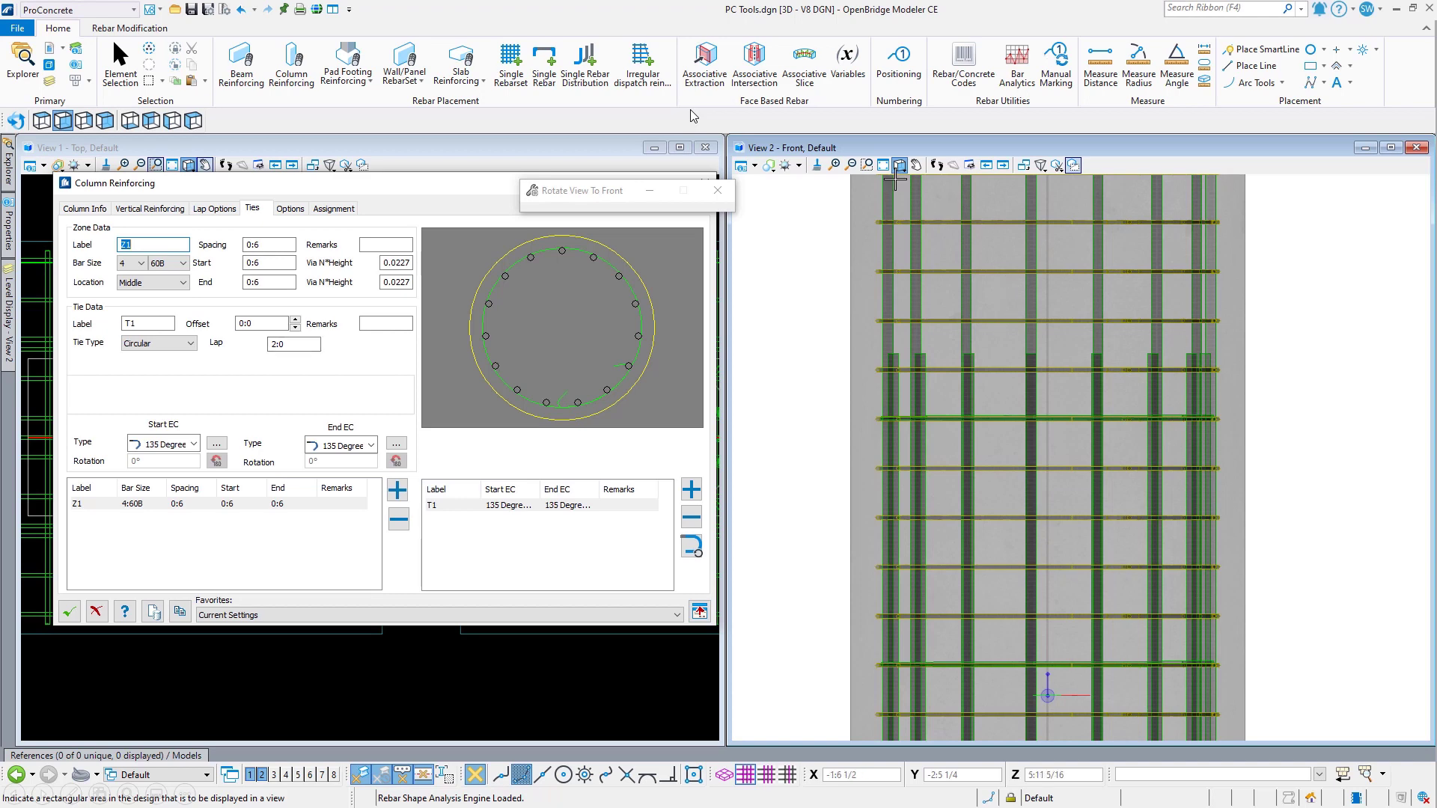
click(155, 345)
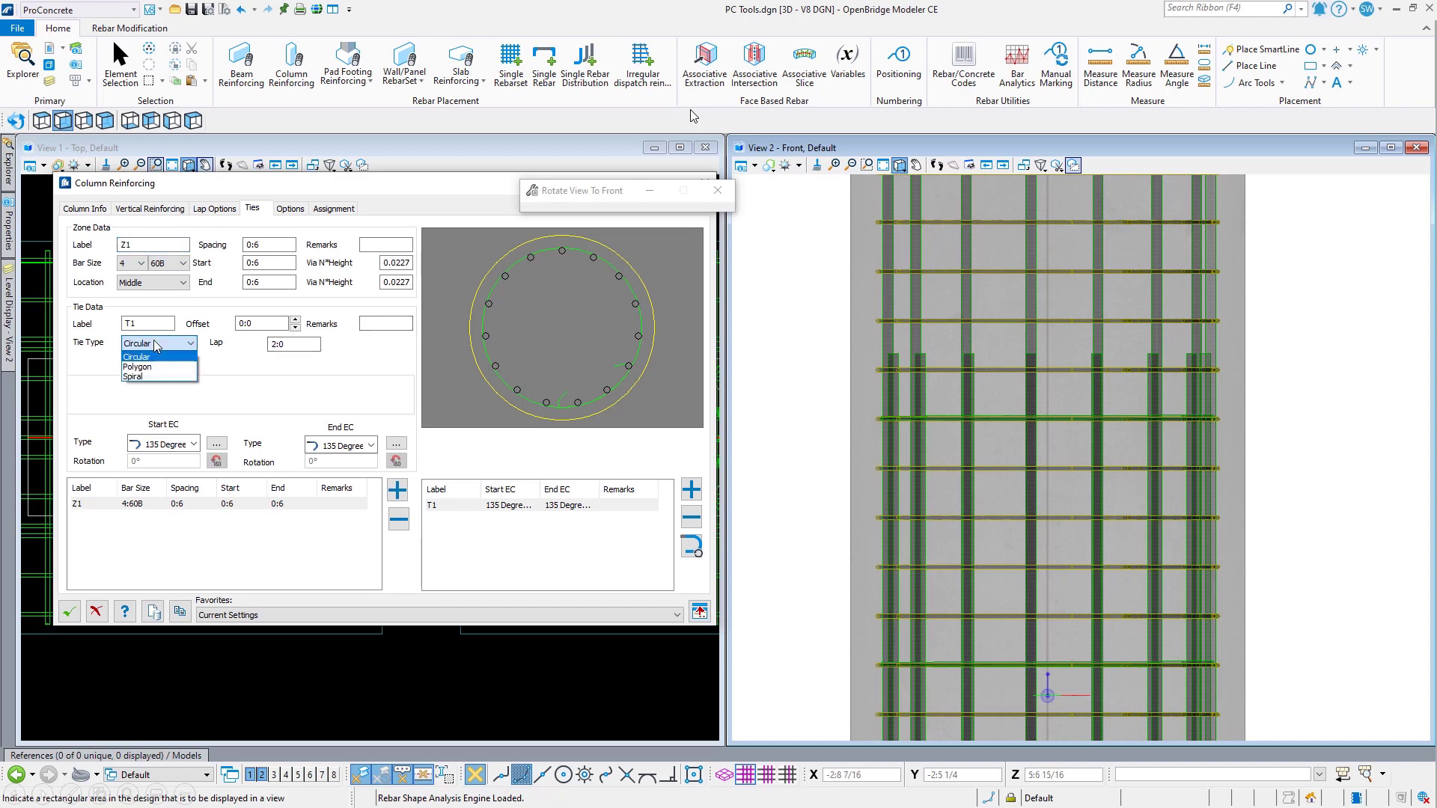
click(142, 376)
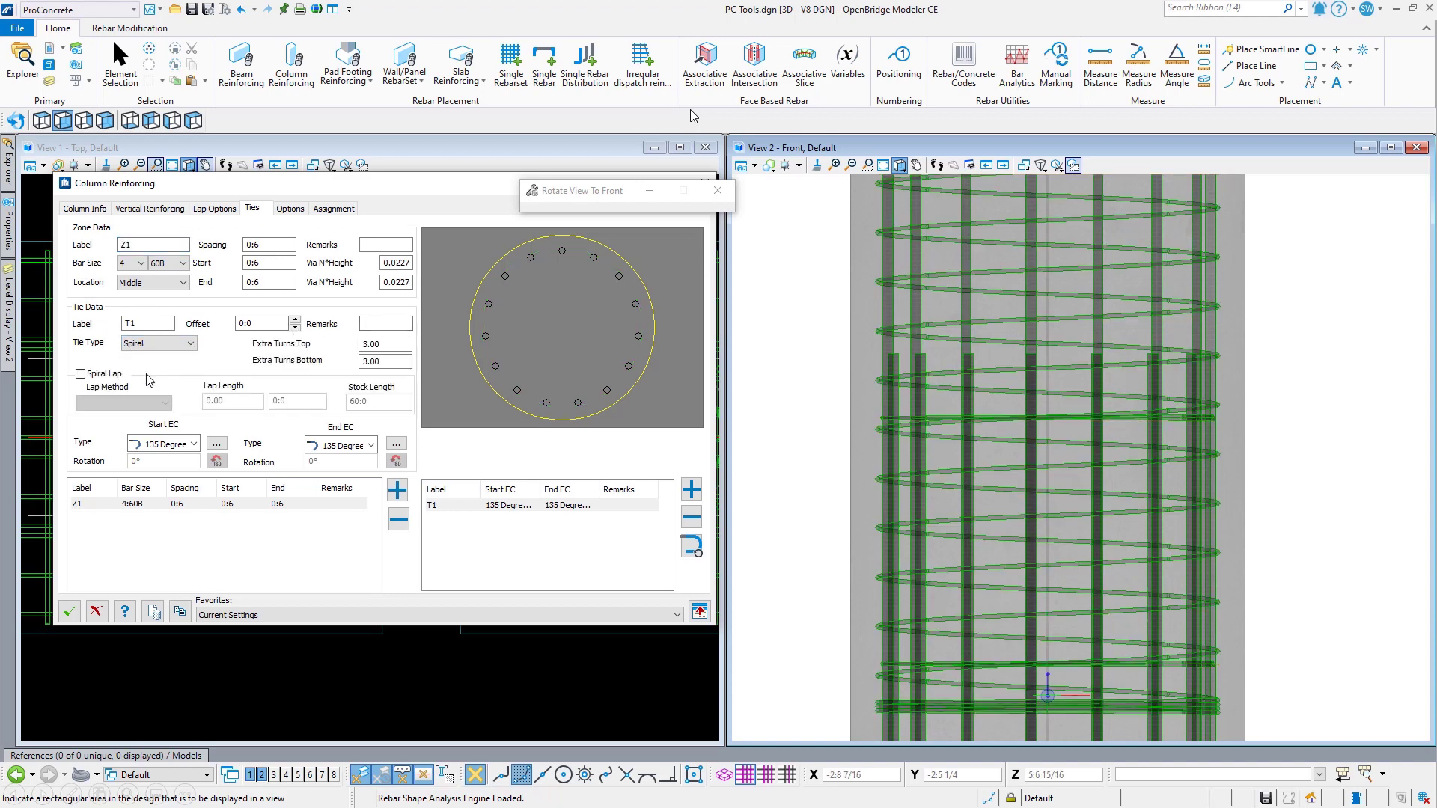
Step: Change the column's T1 ties to the Circular type and set their offset to -0:0 1/2
click(155, 344)
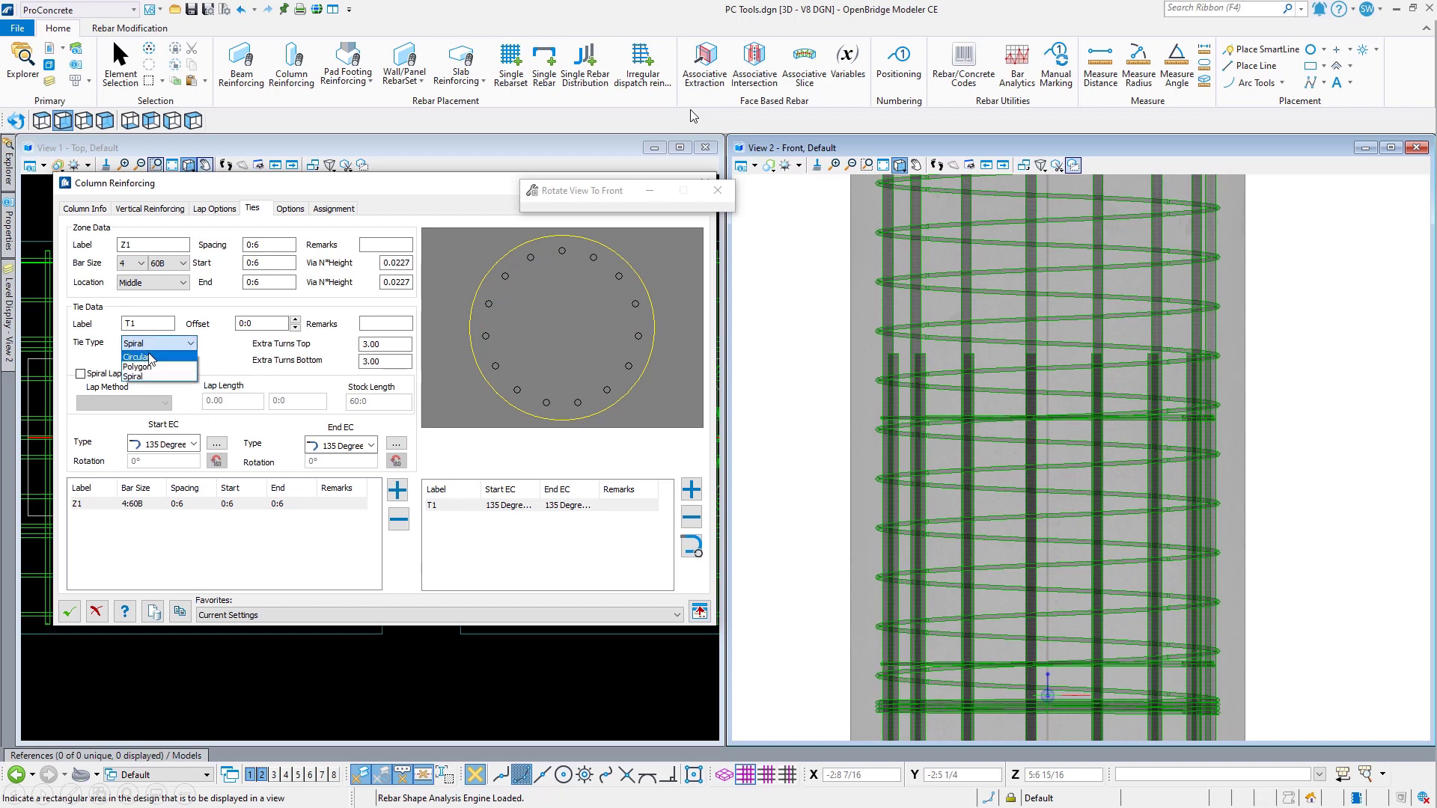
click(152, 354)
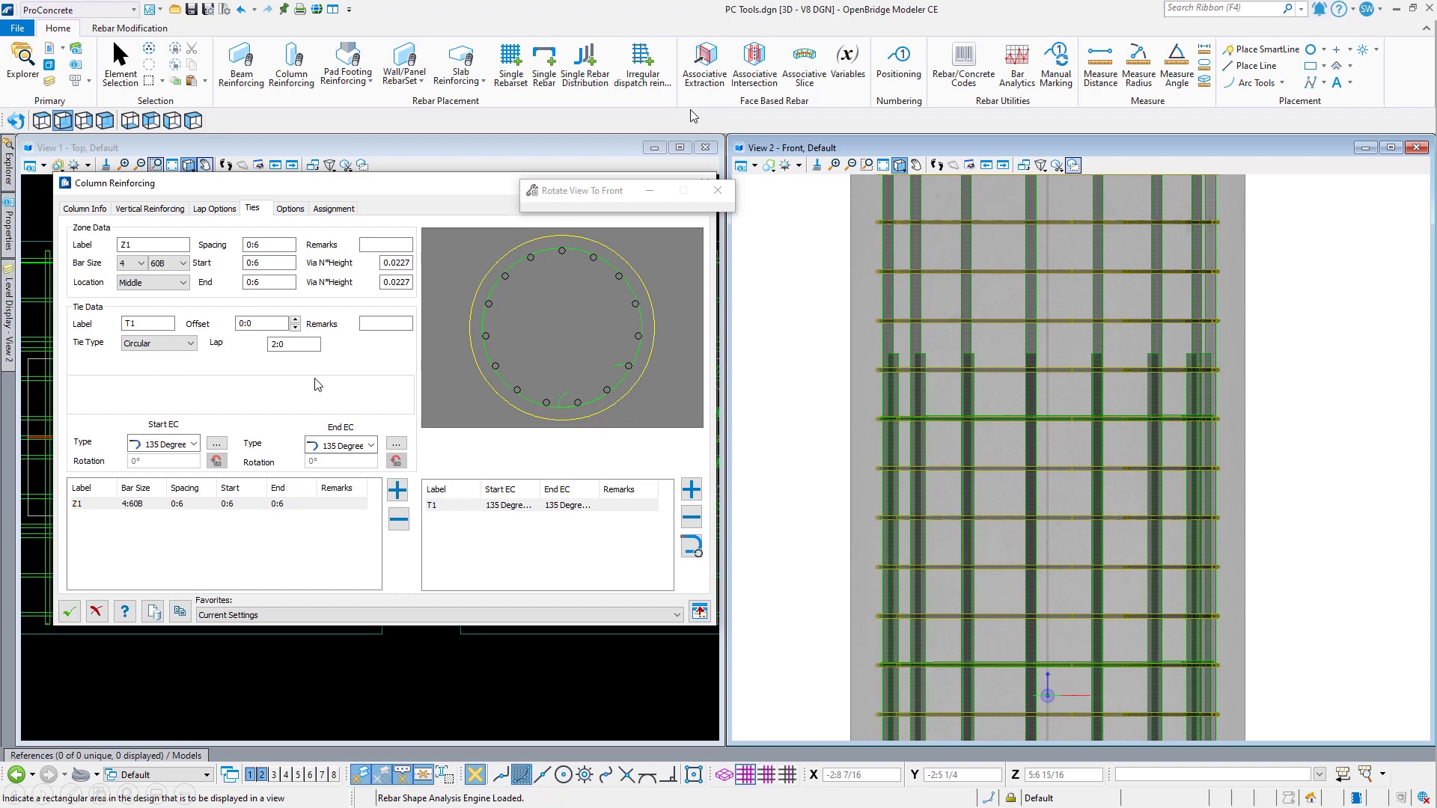
click(811, 346)
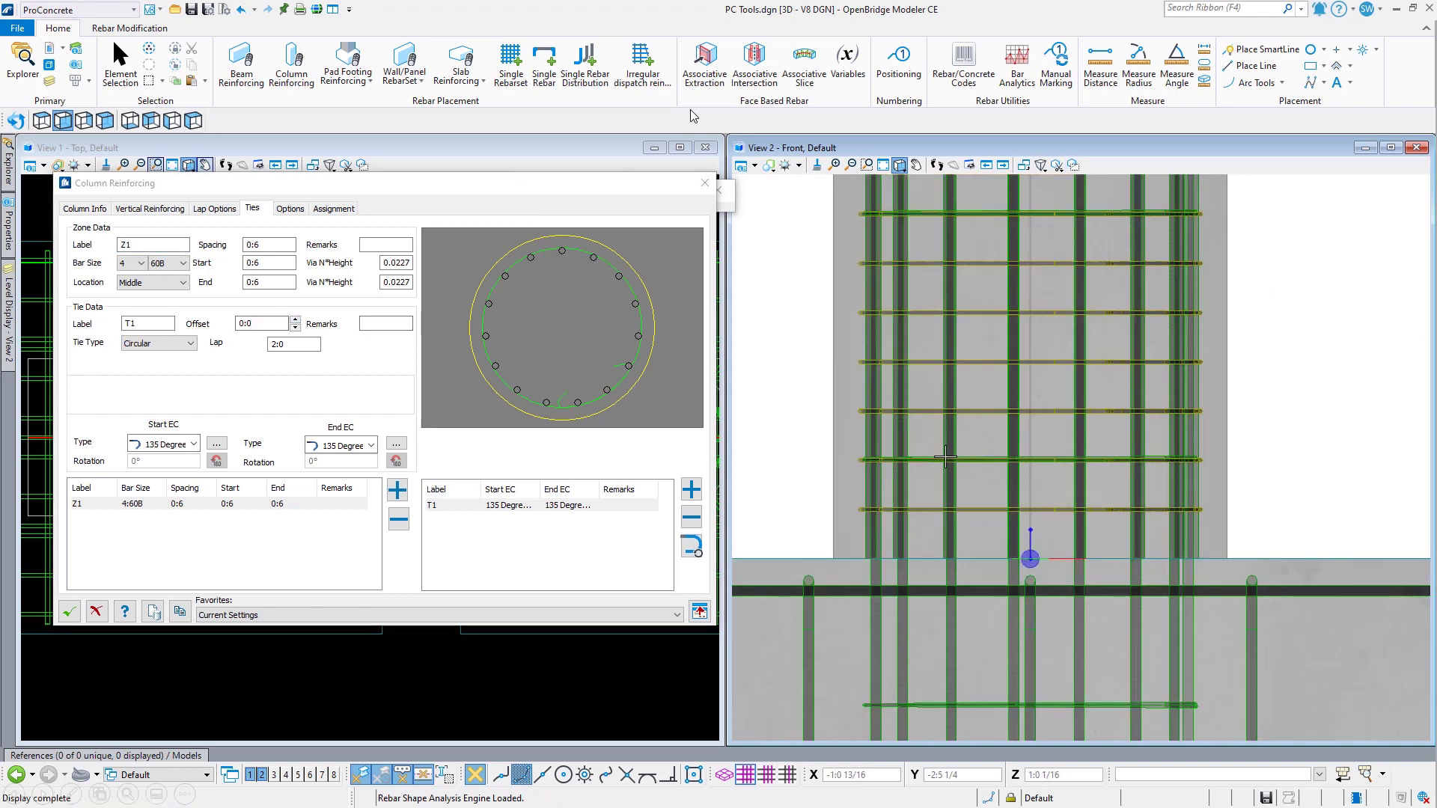
click(296, 327)
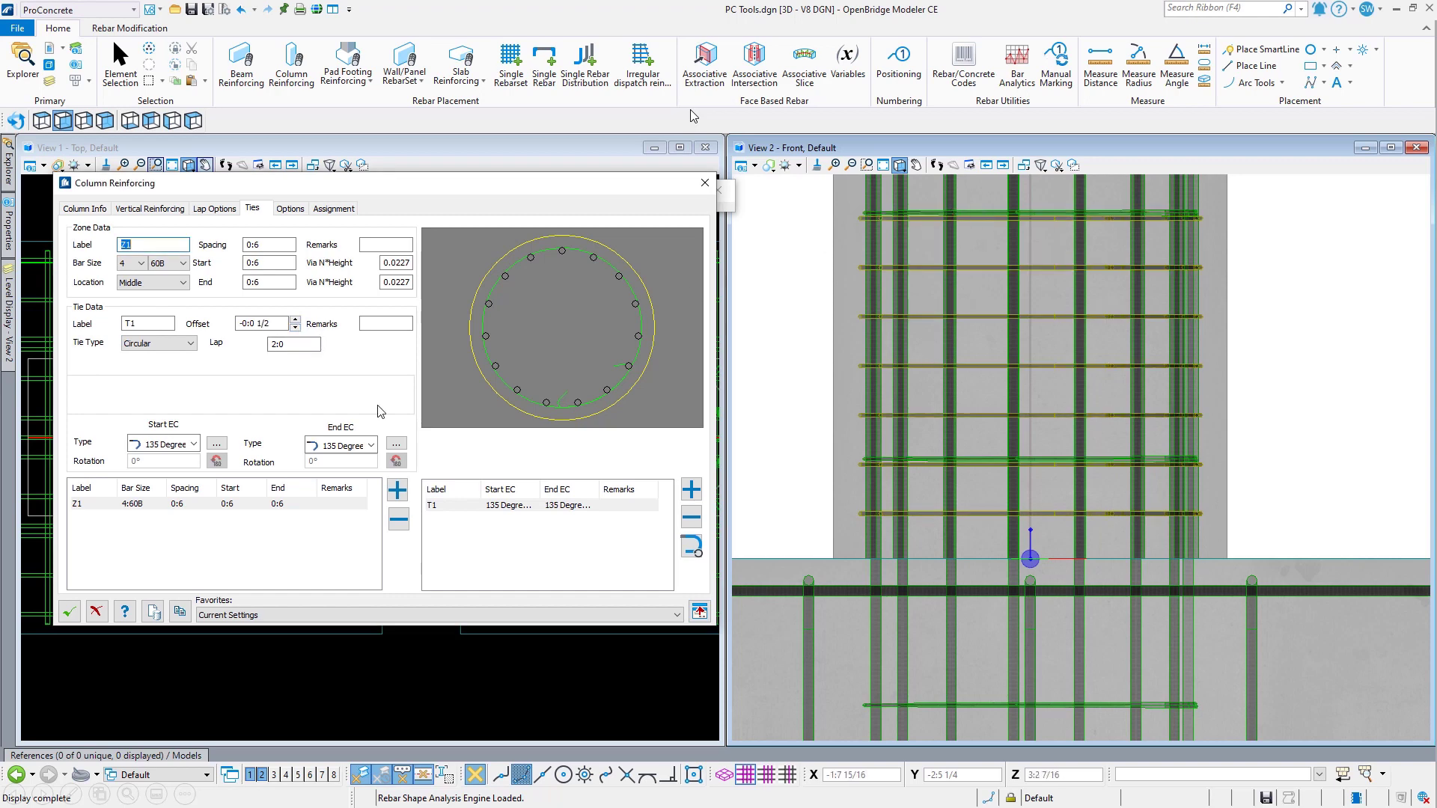
scroll(862, 554, down, 5)
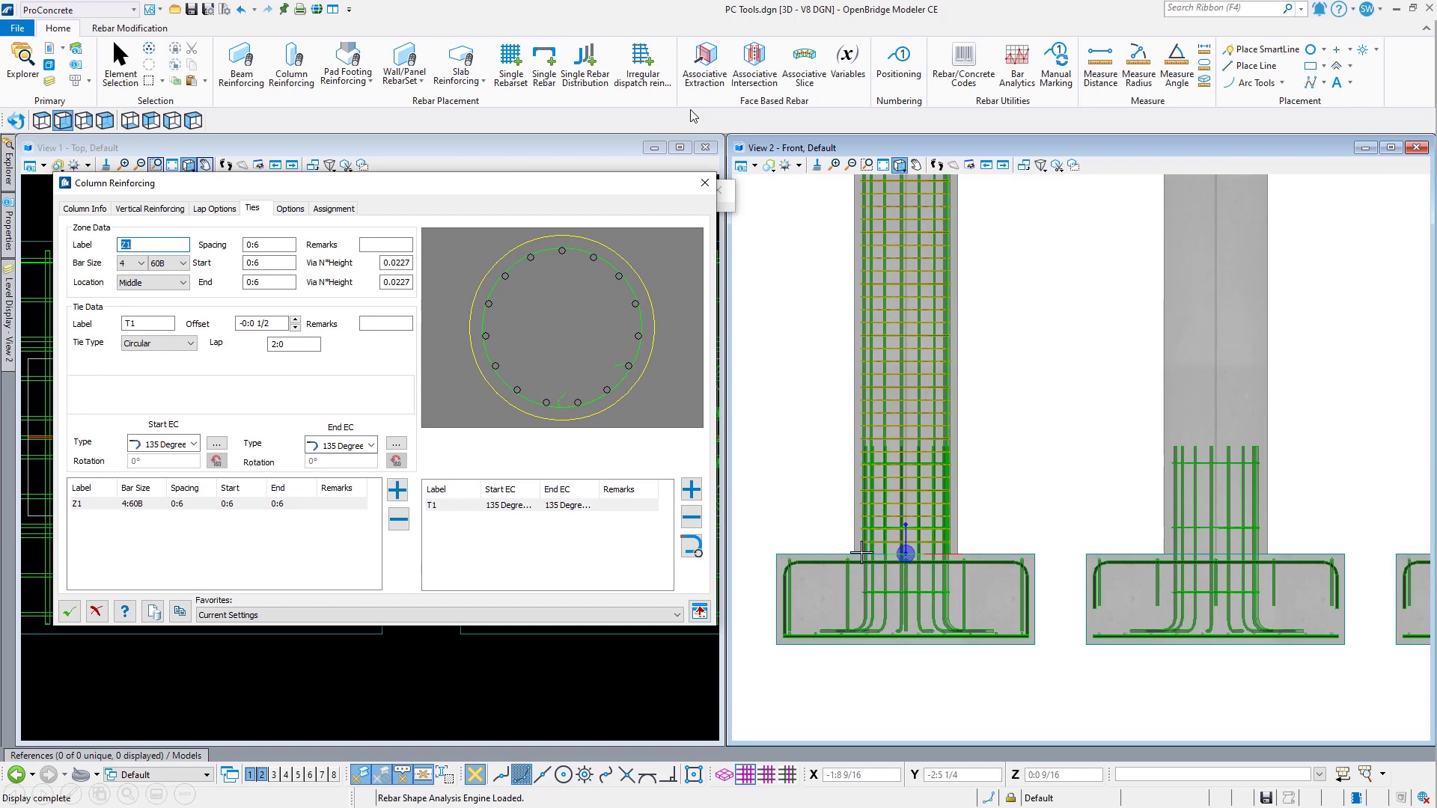
Step: Clone the finished column reinforcing design to the other two columns and accept the reinforcing
click(299, 215)
click(320, 211)
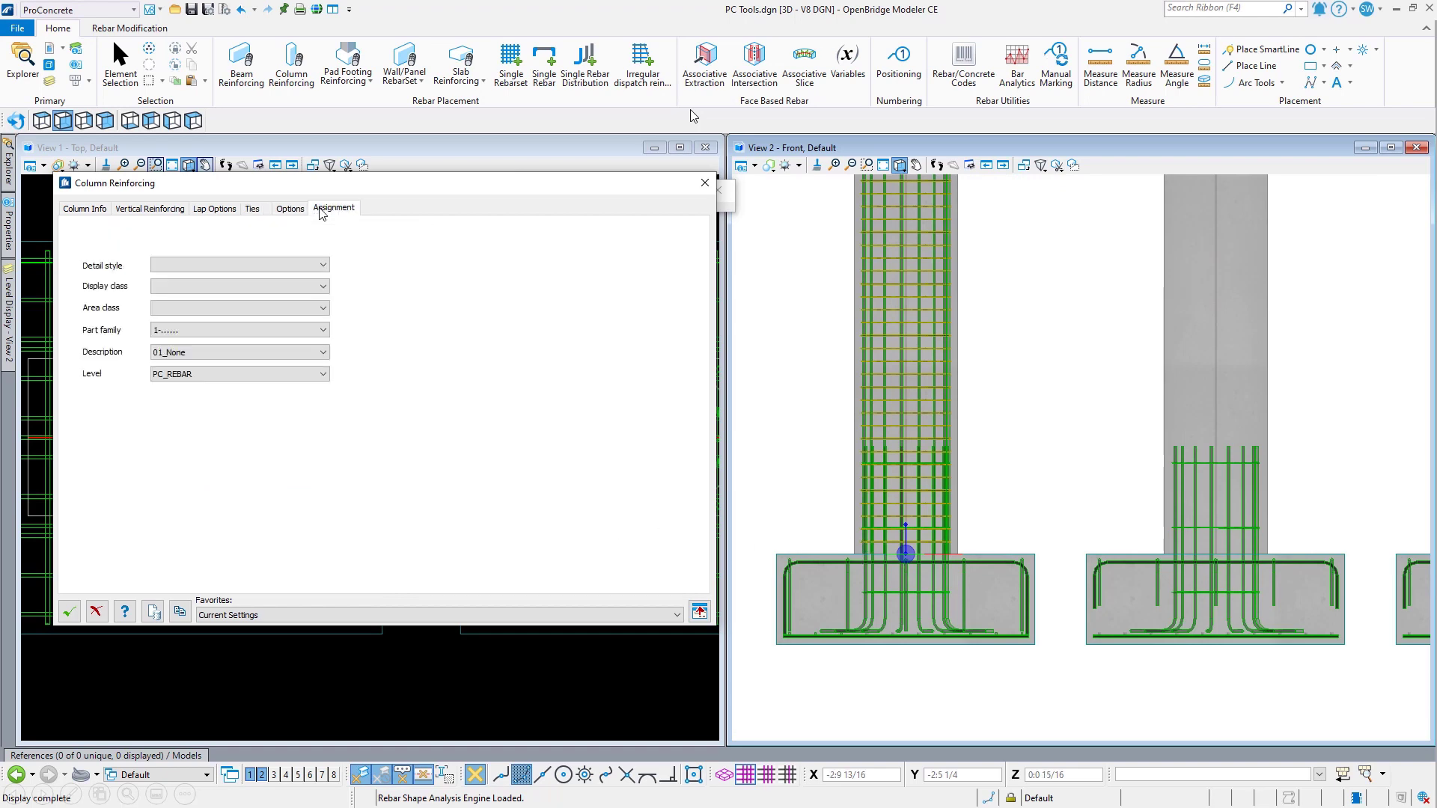
click(85, 208)
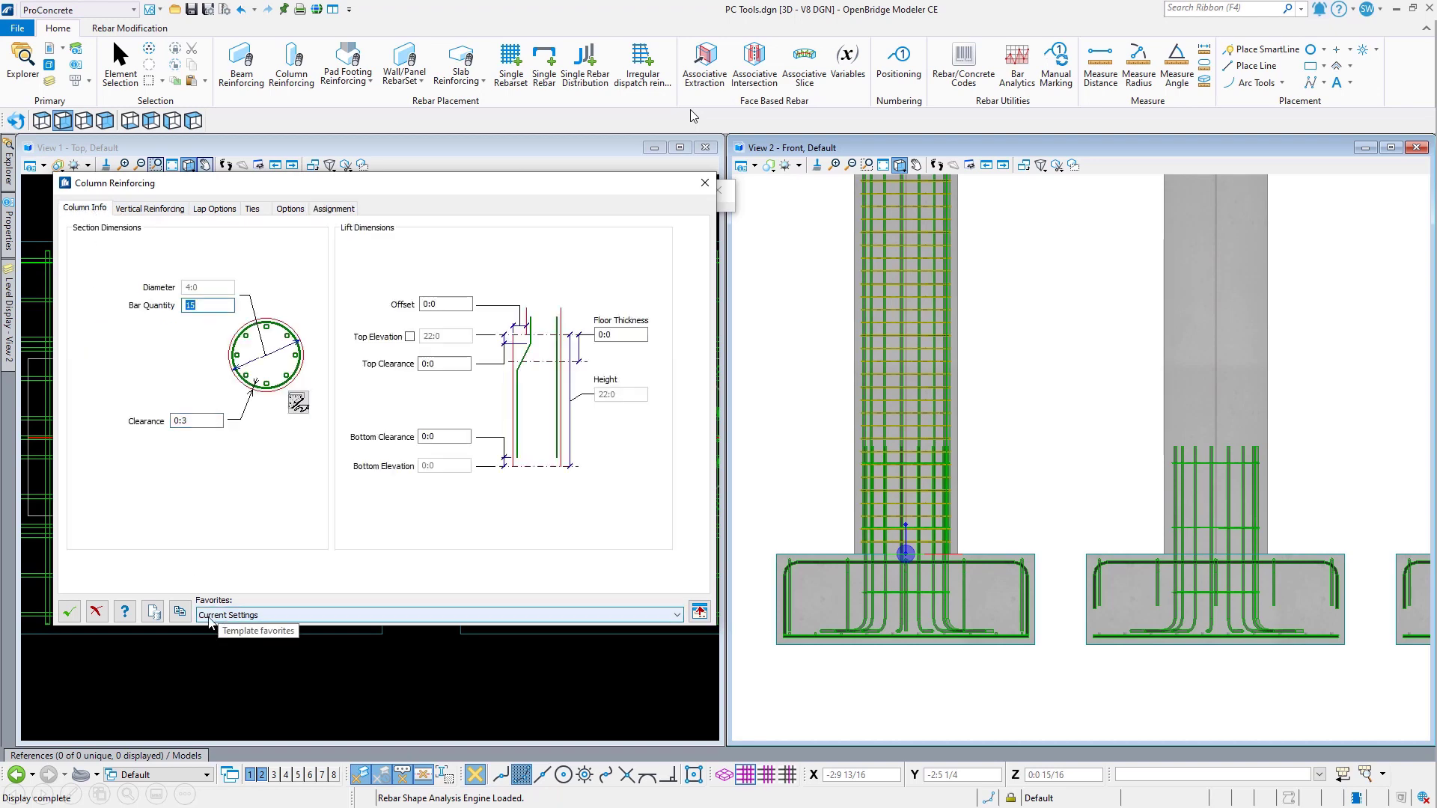
click(179, 612)
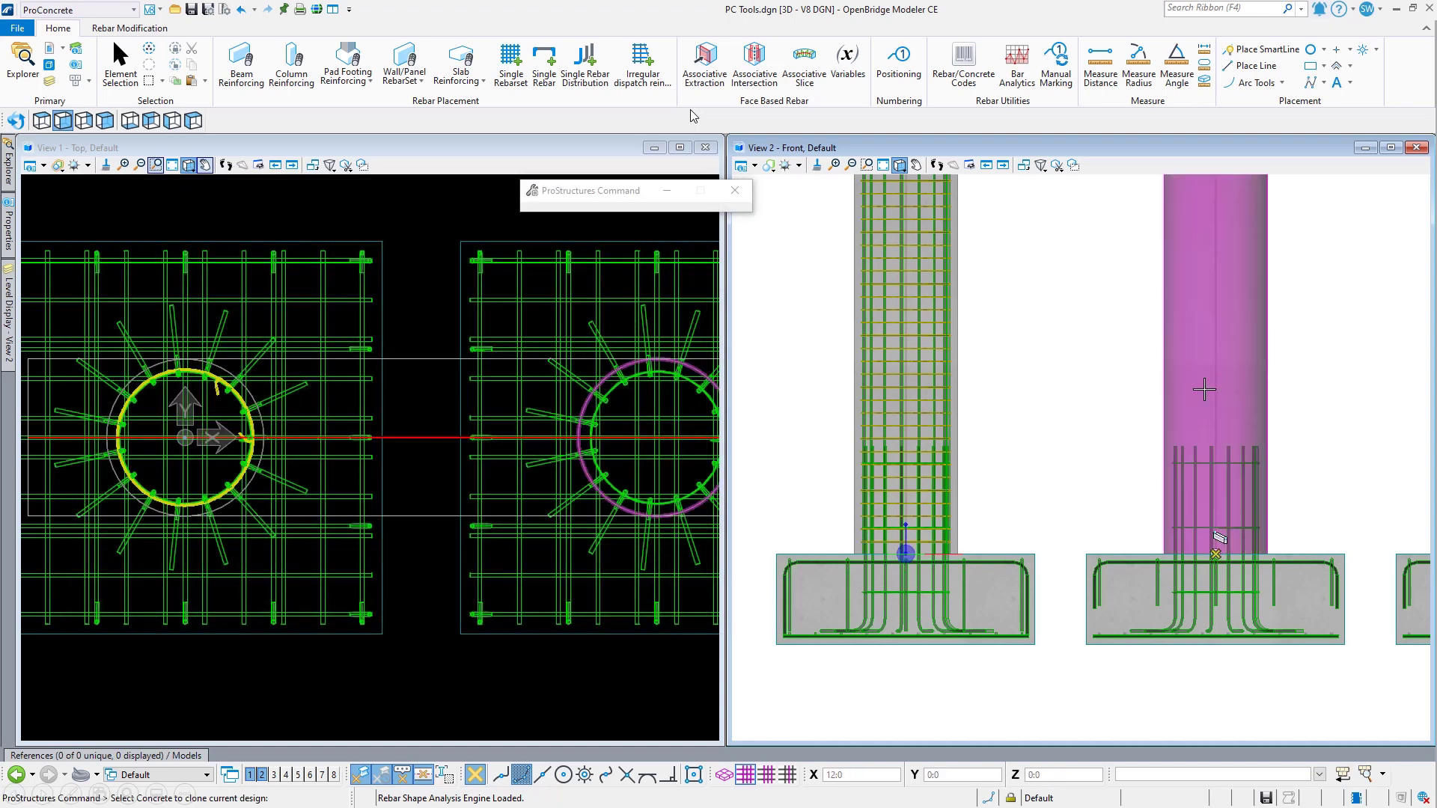
scroll(1037, 446, down, 3)
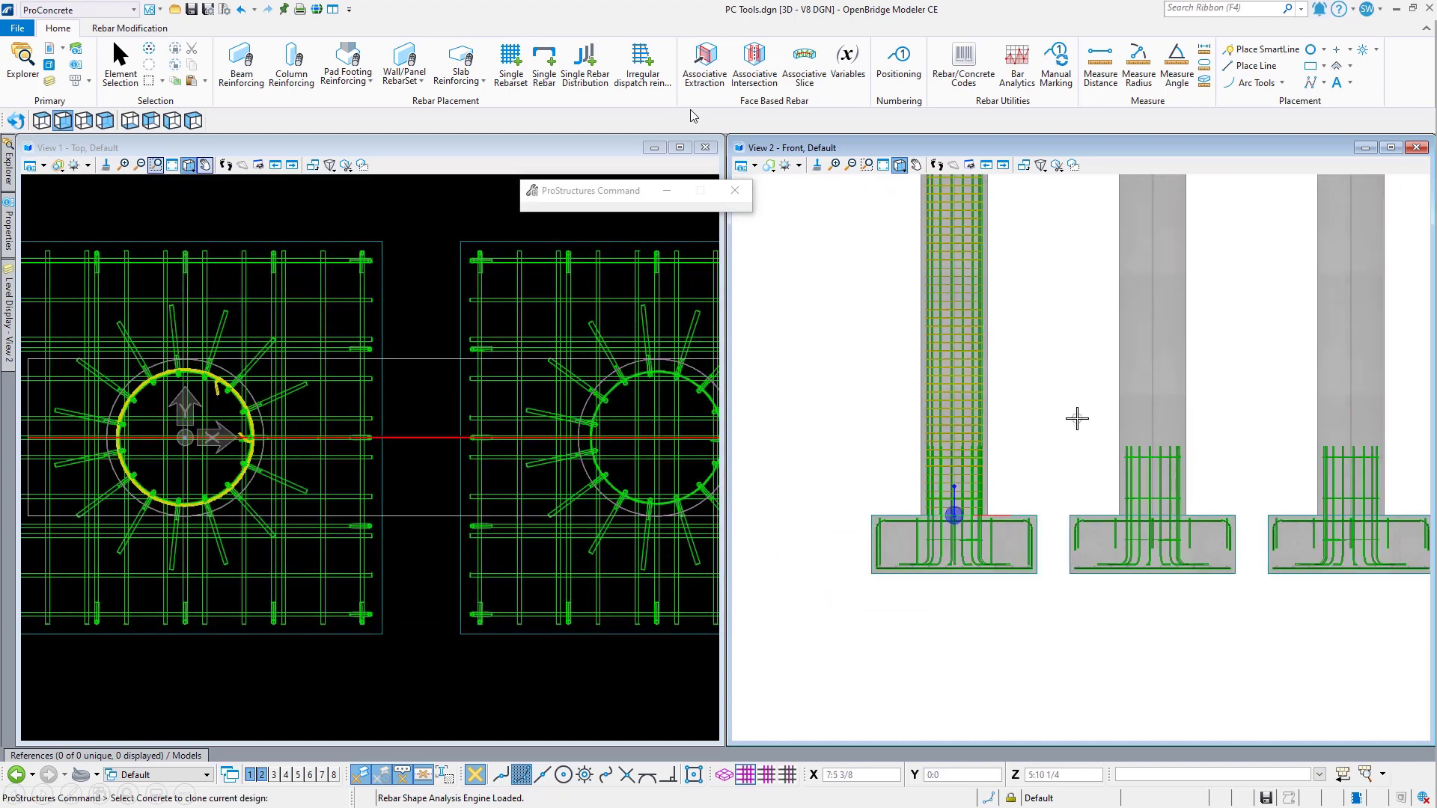
click(1173, 382)
click(1341, 372)
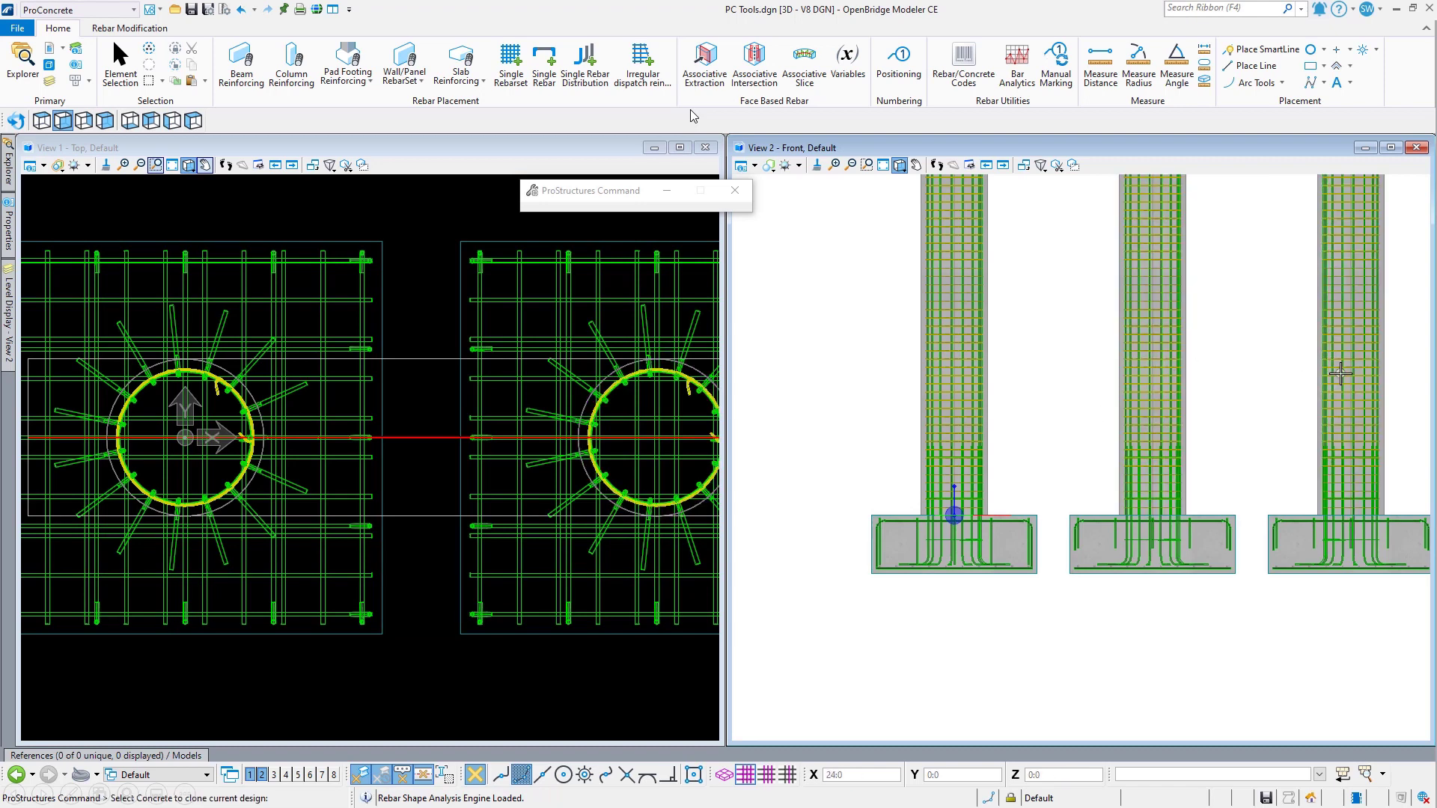
right_click(1218, 380)
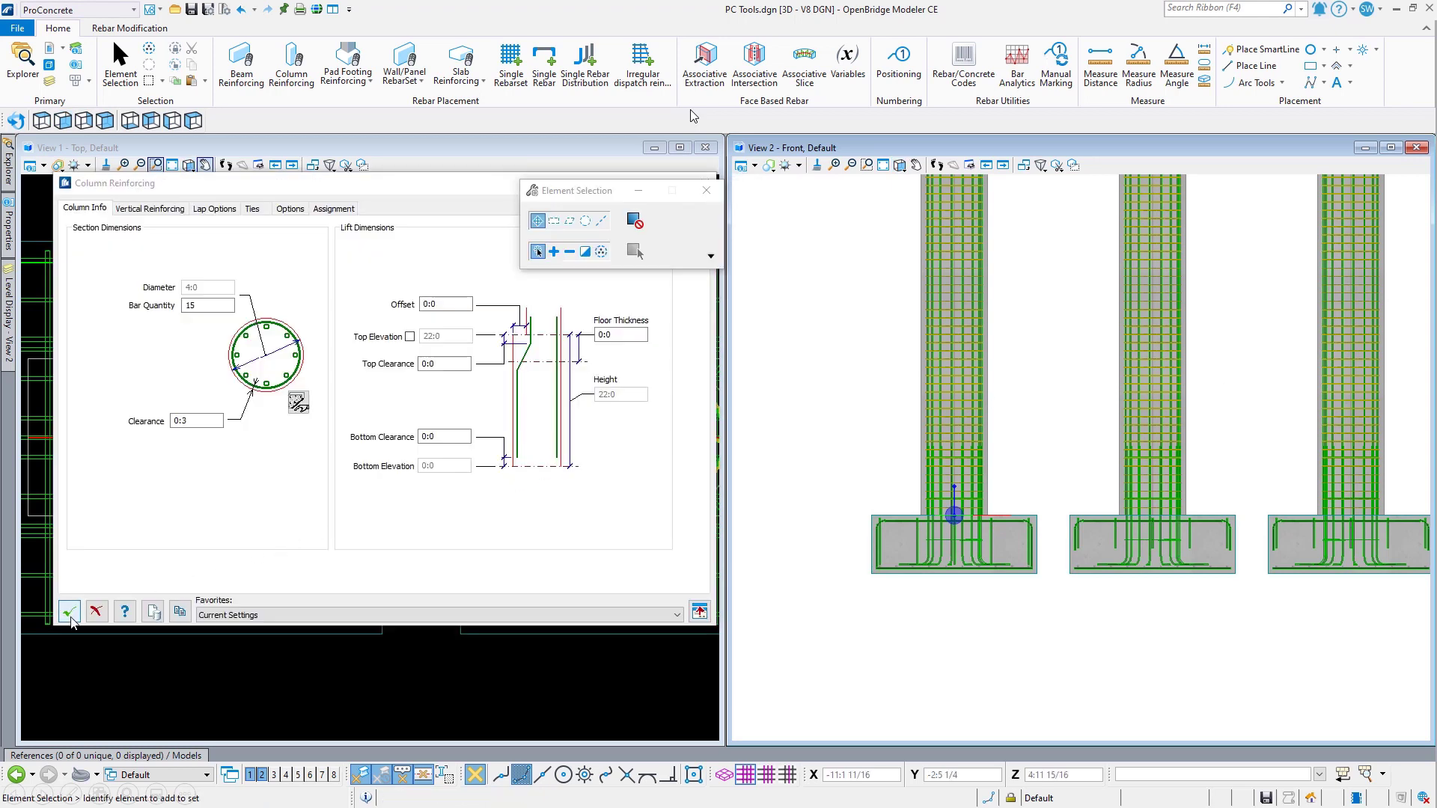
click(68, 611)
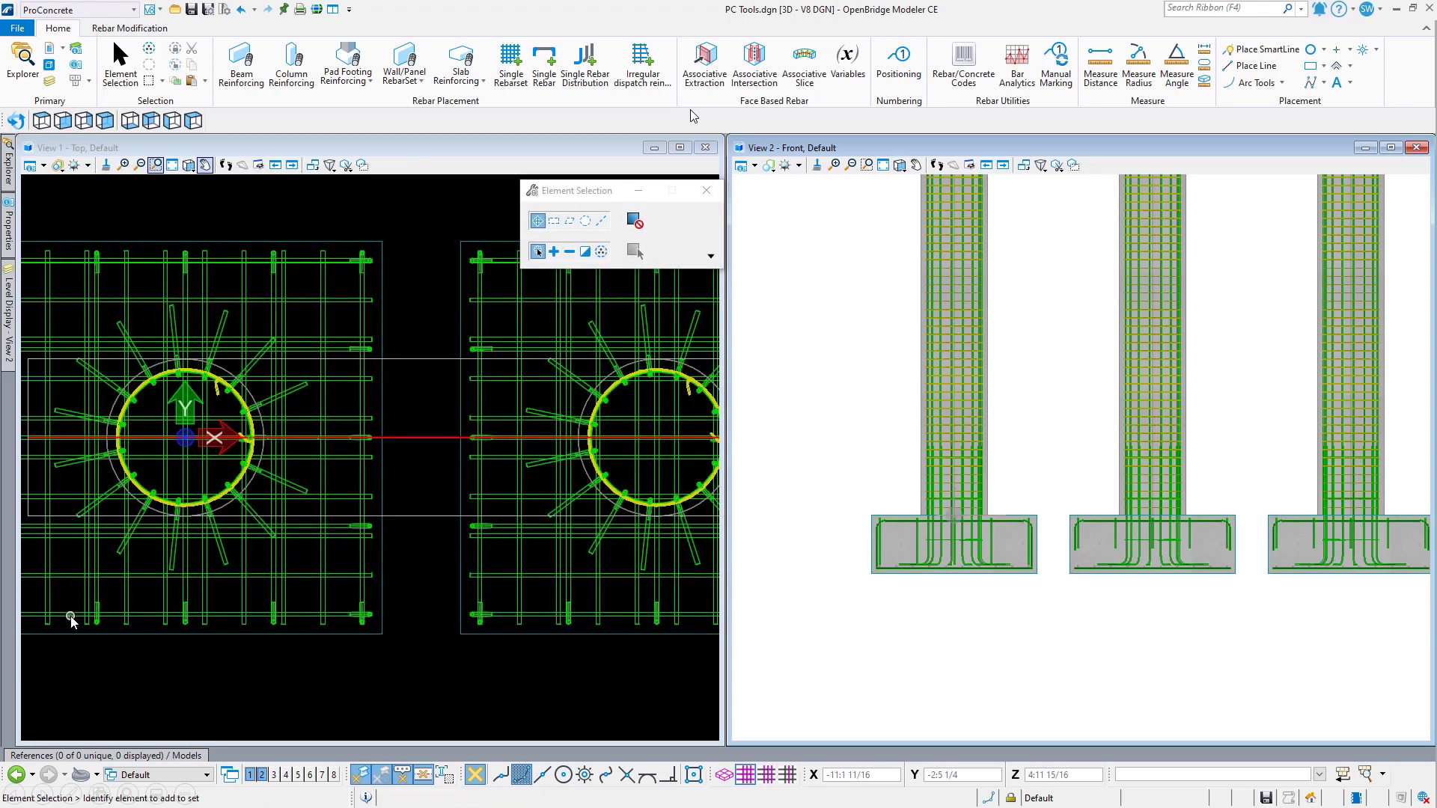
Step: Examine the three reinforced columns and their footings in the isometric view
click(900, 166)
click(974, 252)
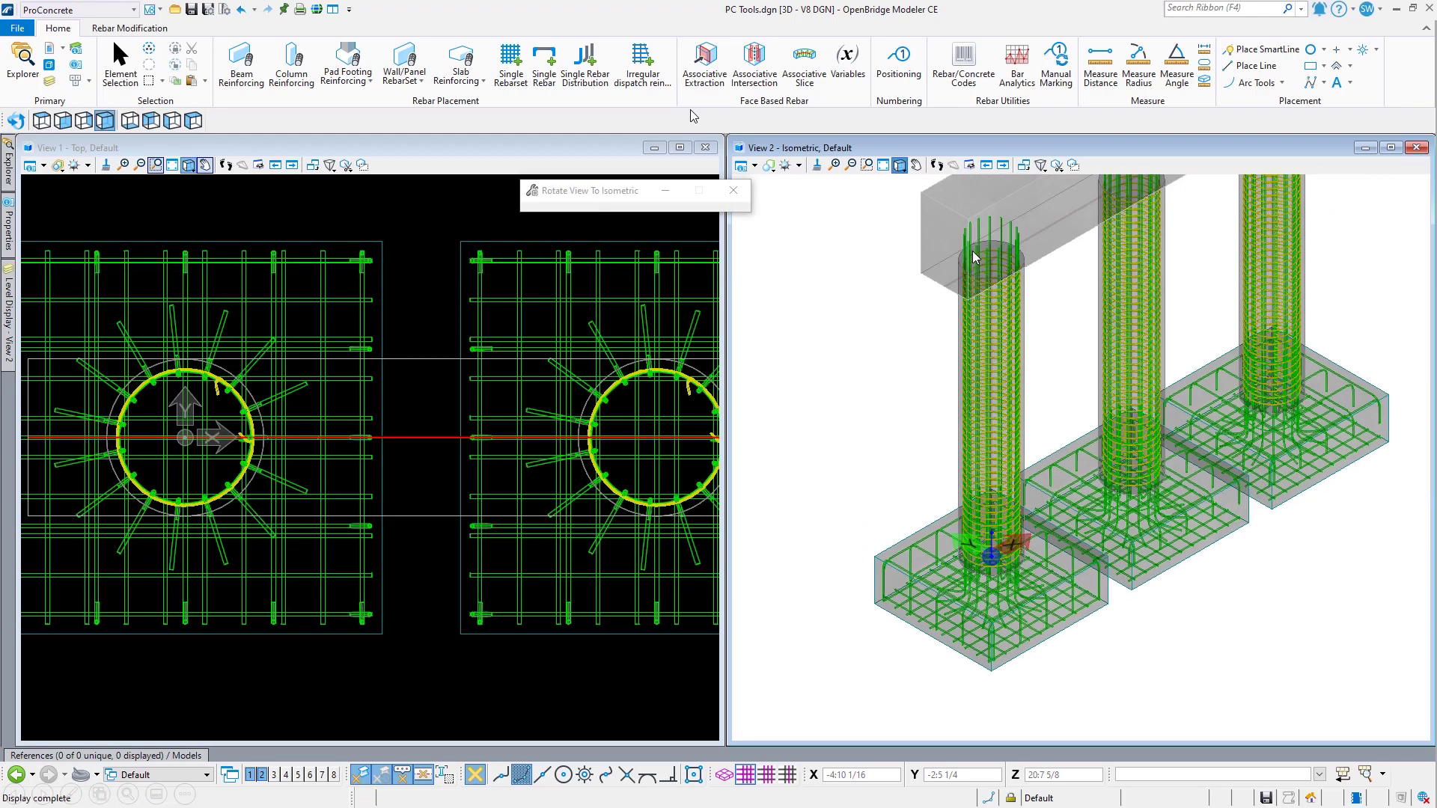
scroll(834, 451, down, 2)
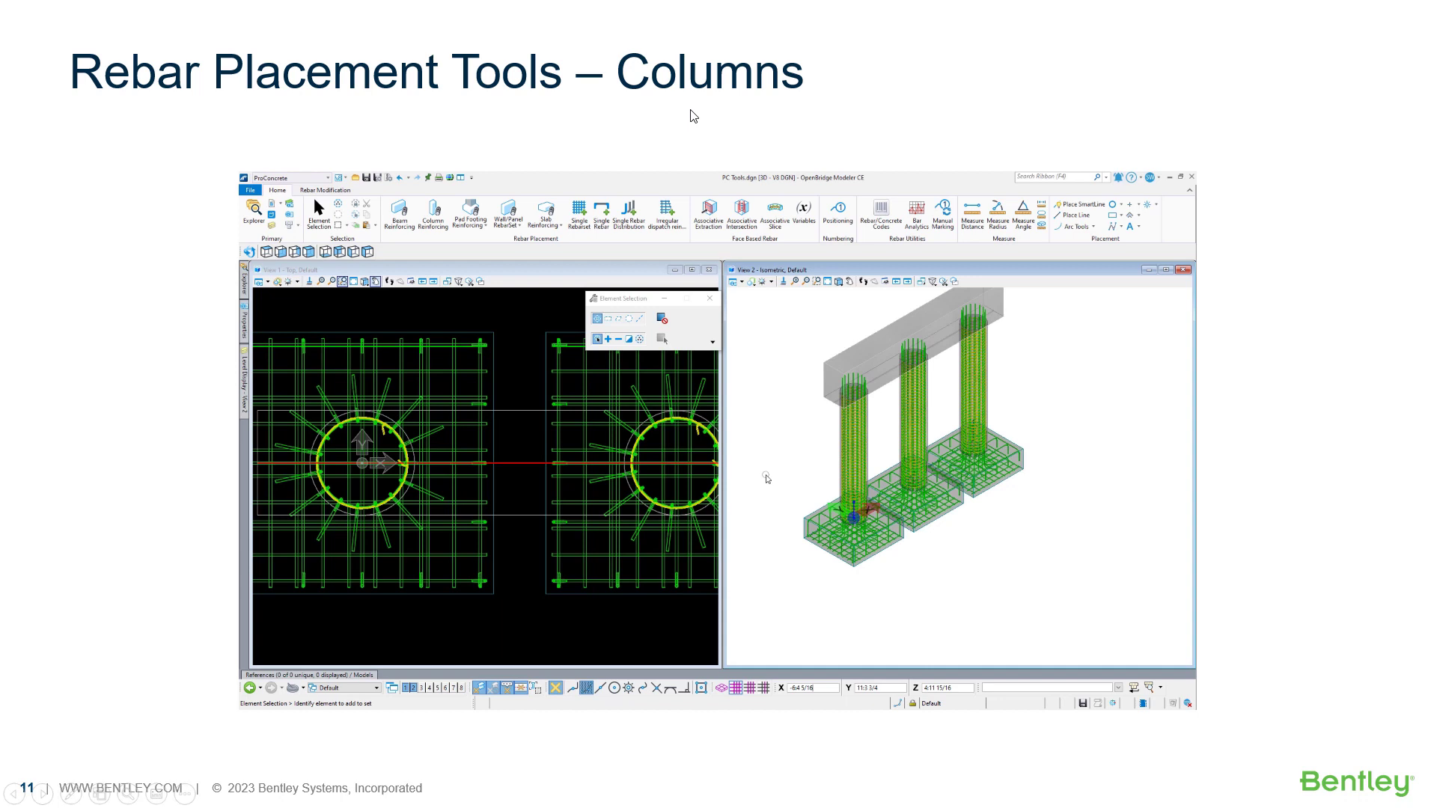
click(692, 118)
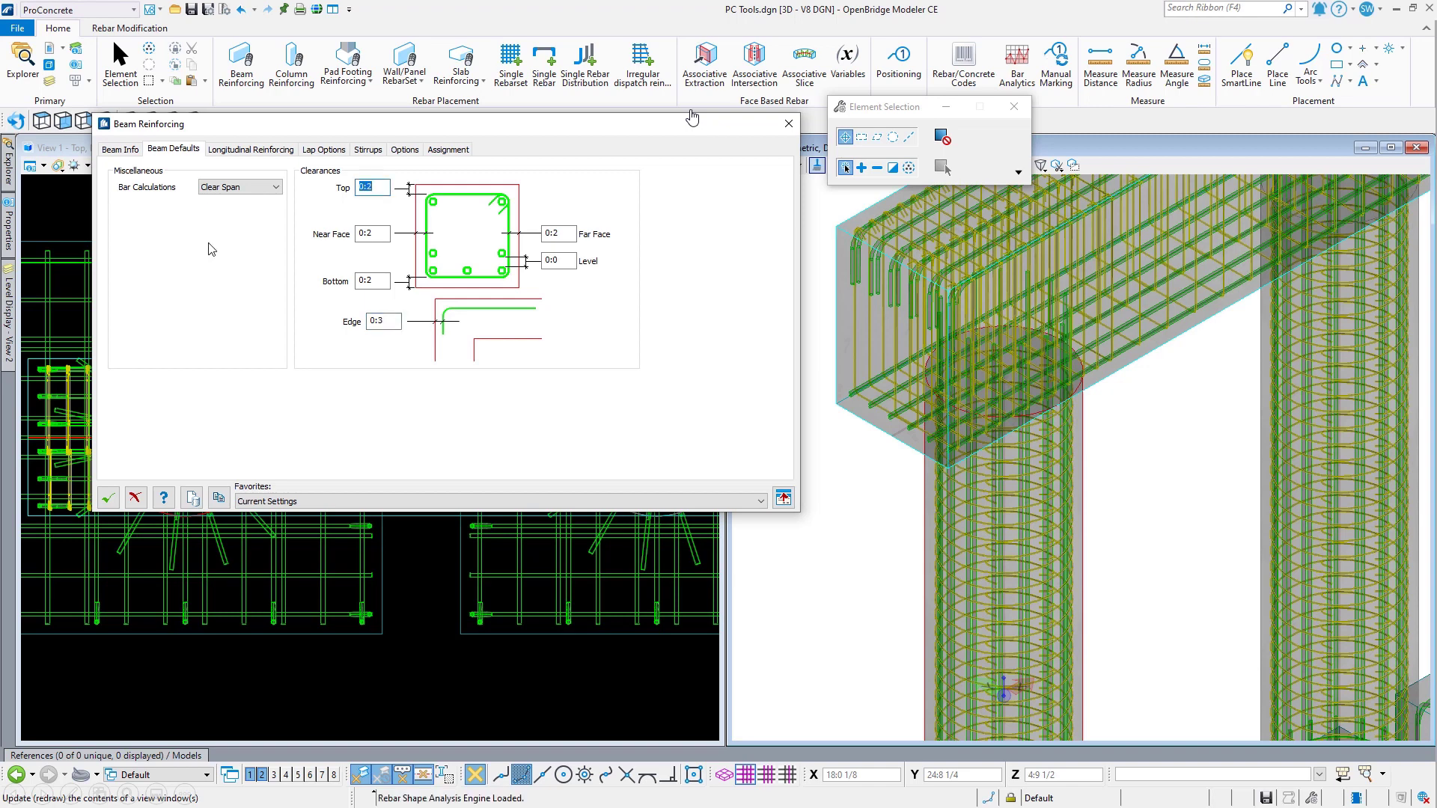
Step: Review the cap beam's longitudinal zones T1, B1, T2 and B2, their bar definitions, the lap options and the stirrup settings
click(251, 149)
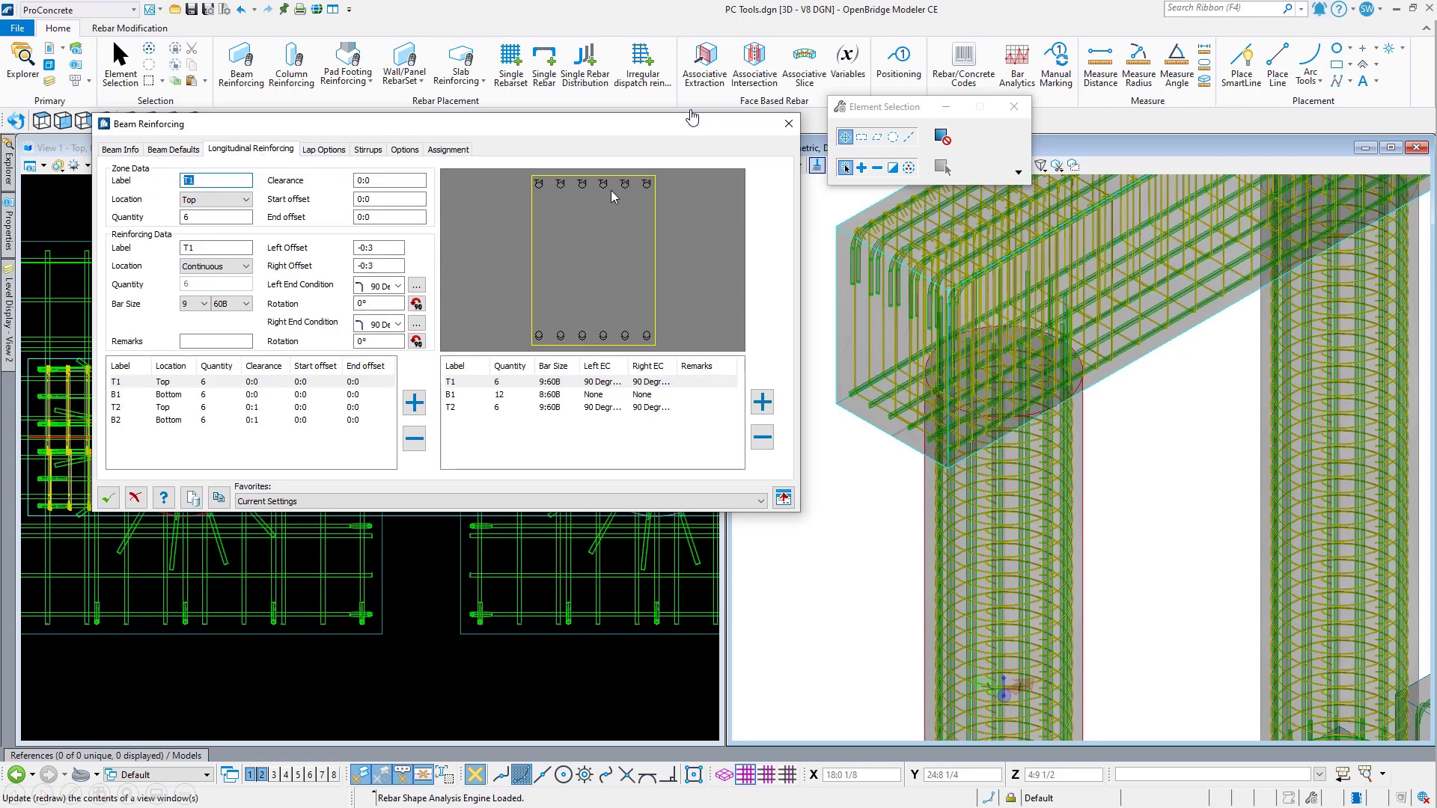
click(558, 388)
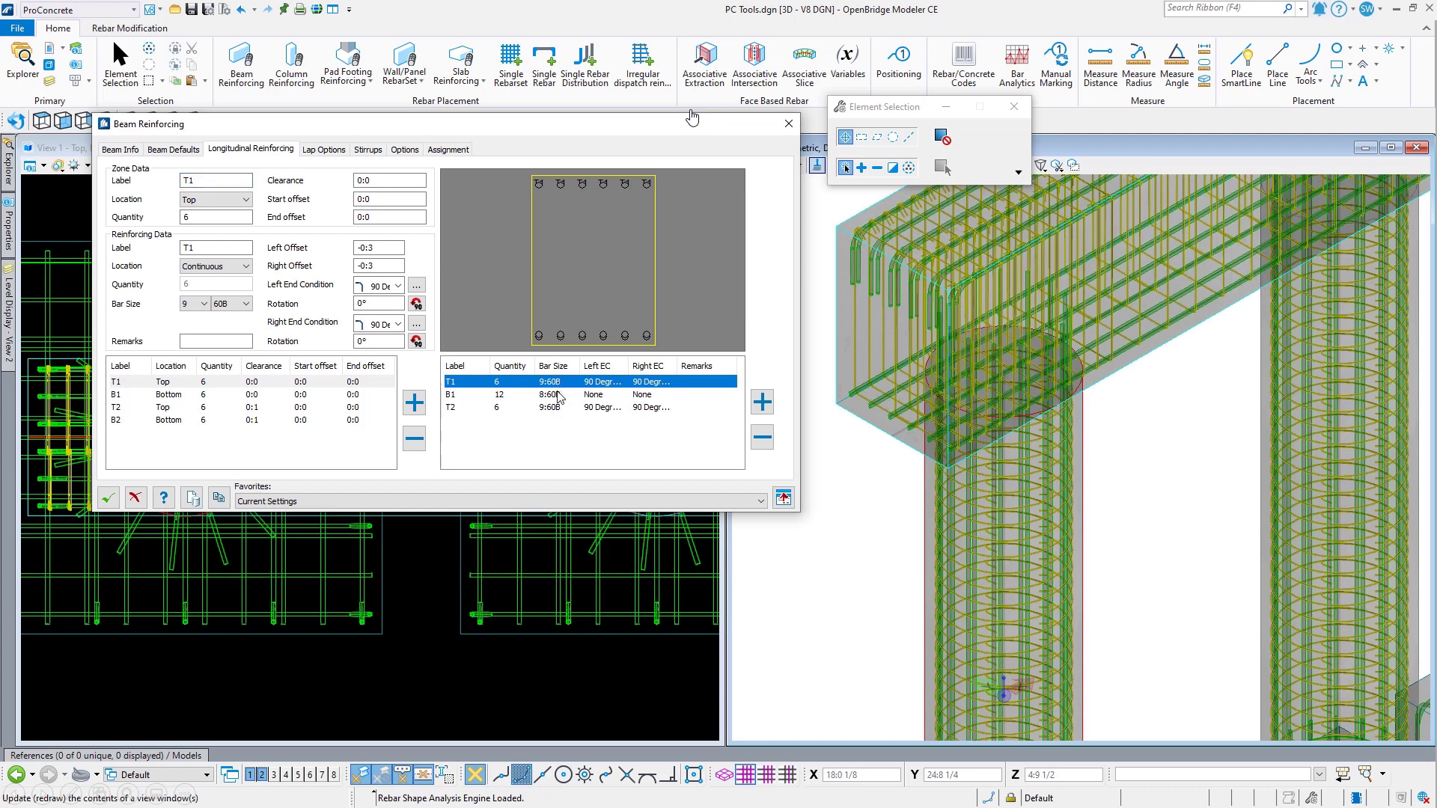
click(558, 395)
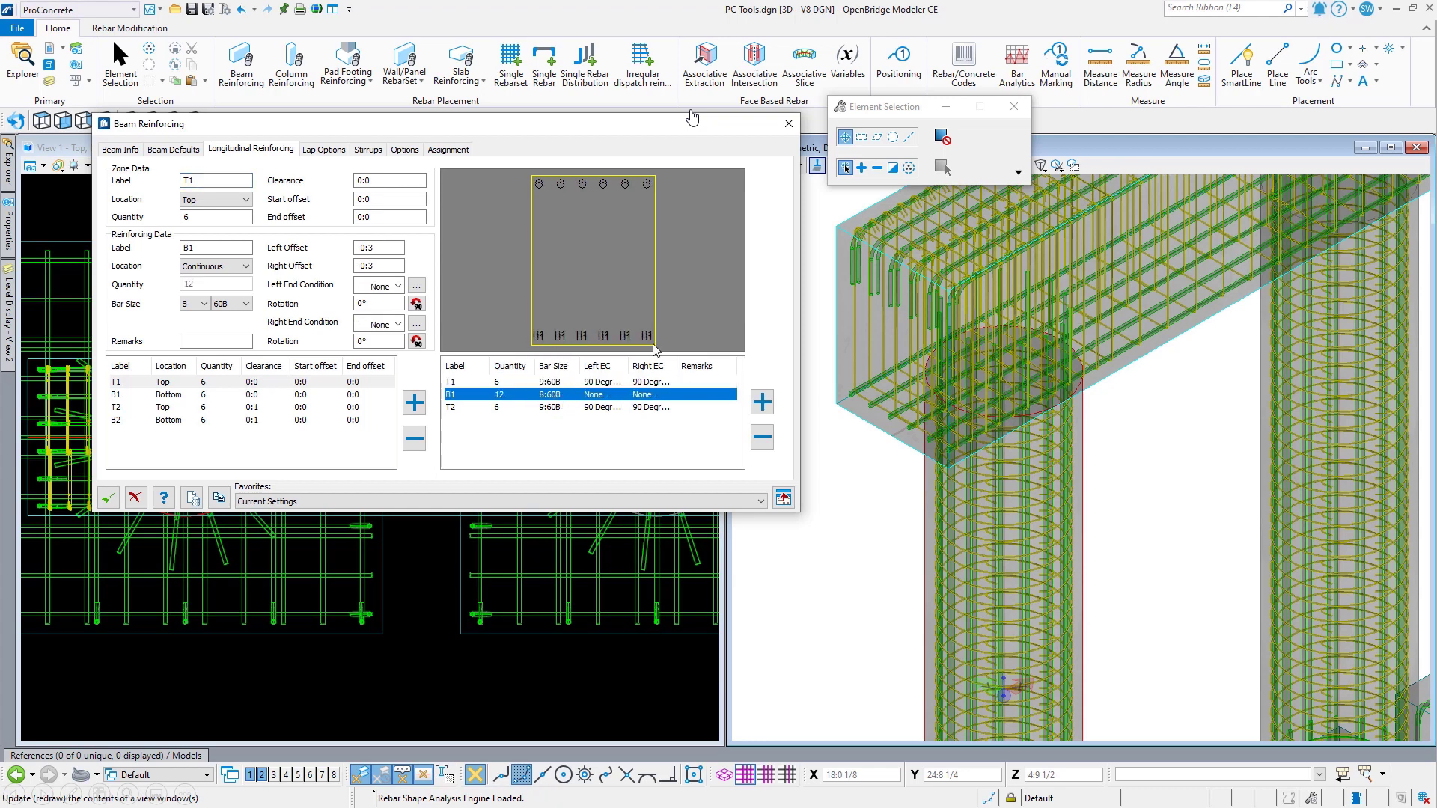
click(507, 408)
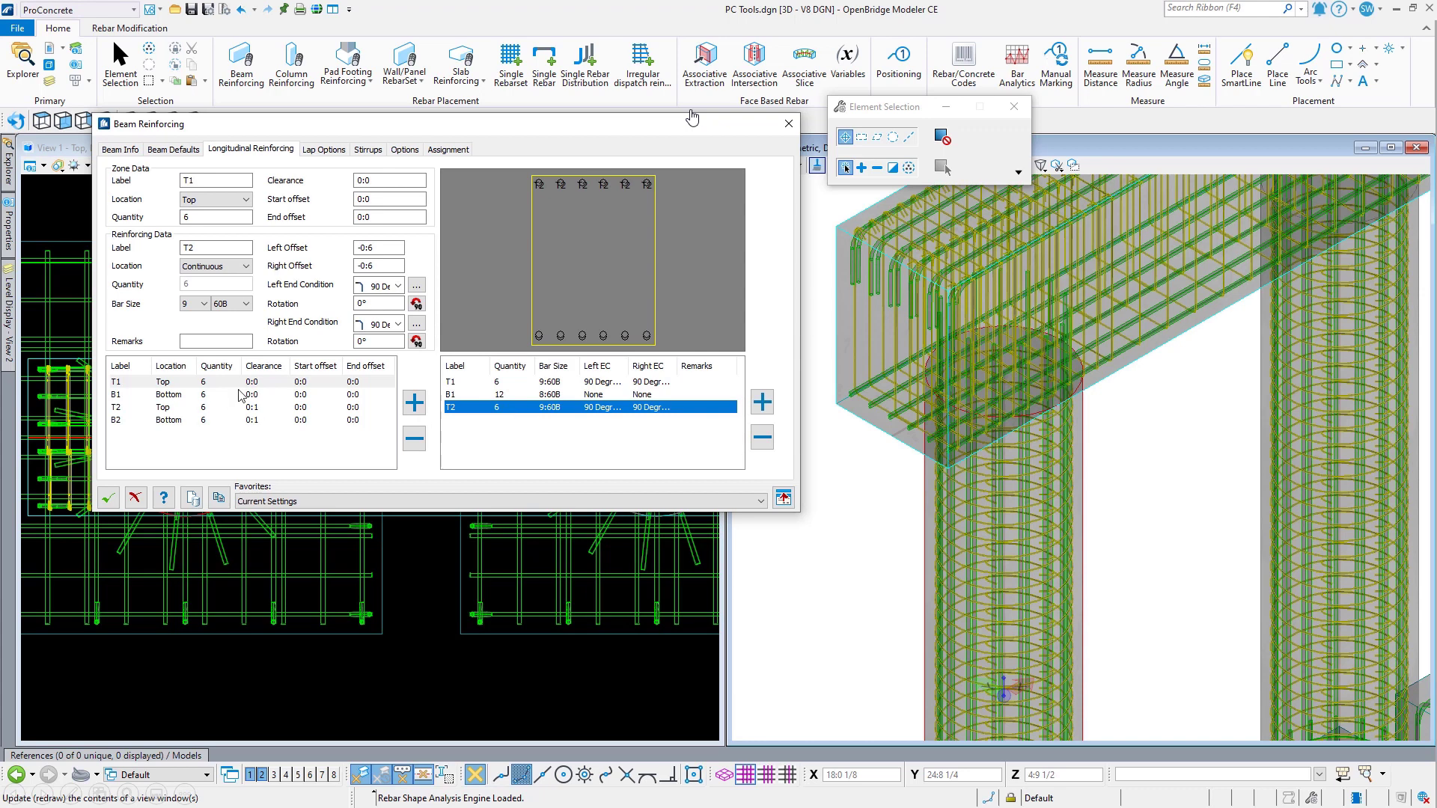
click(160, 383)
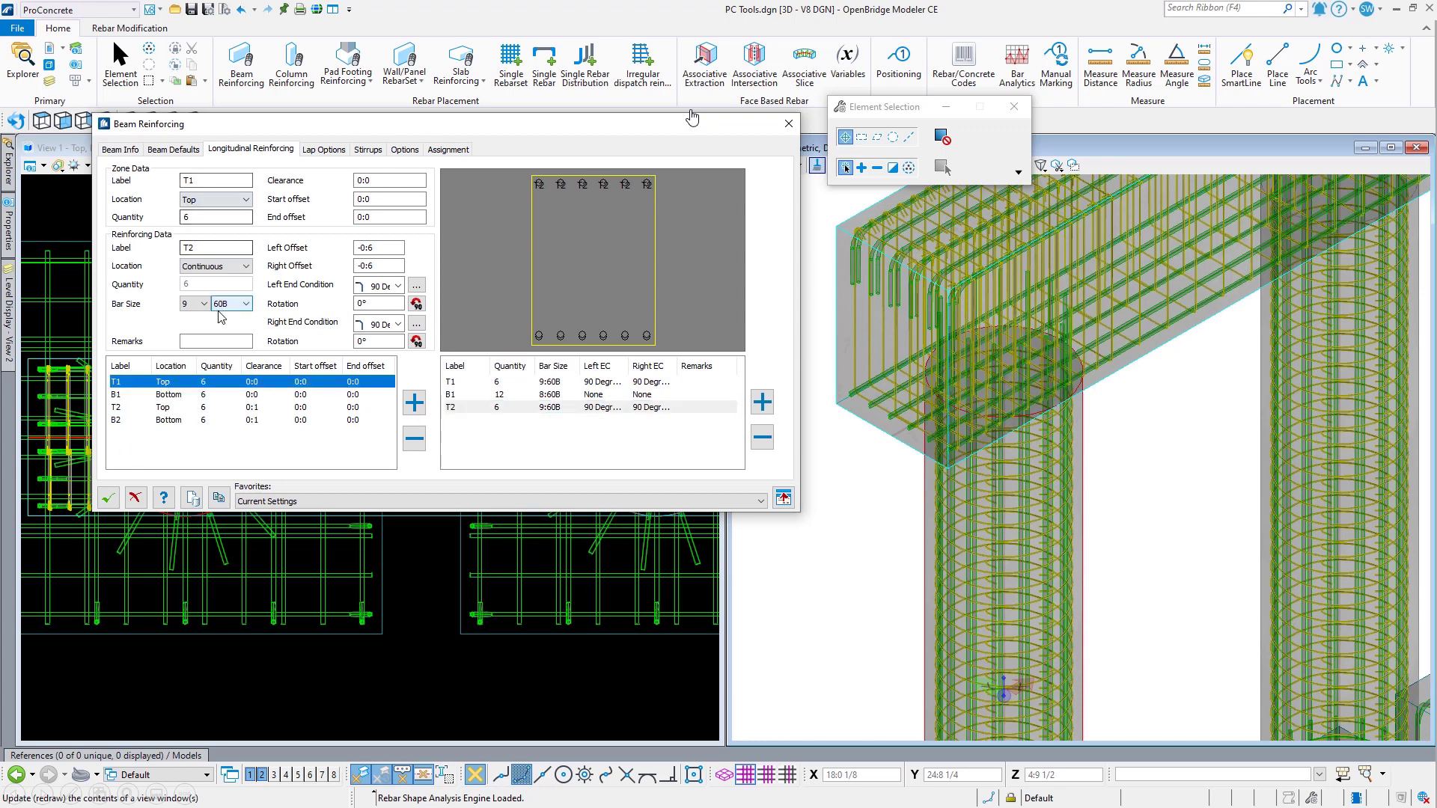
click(218, 398)
click(215, 408)
click(212, 420)
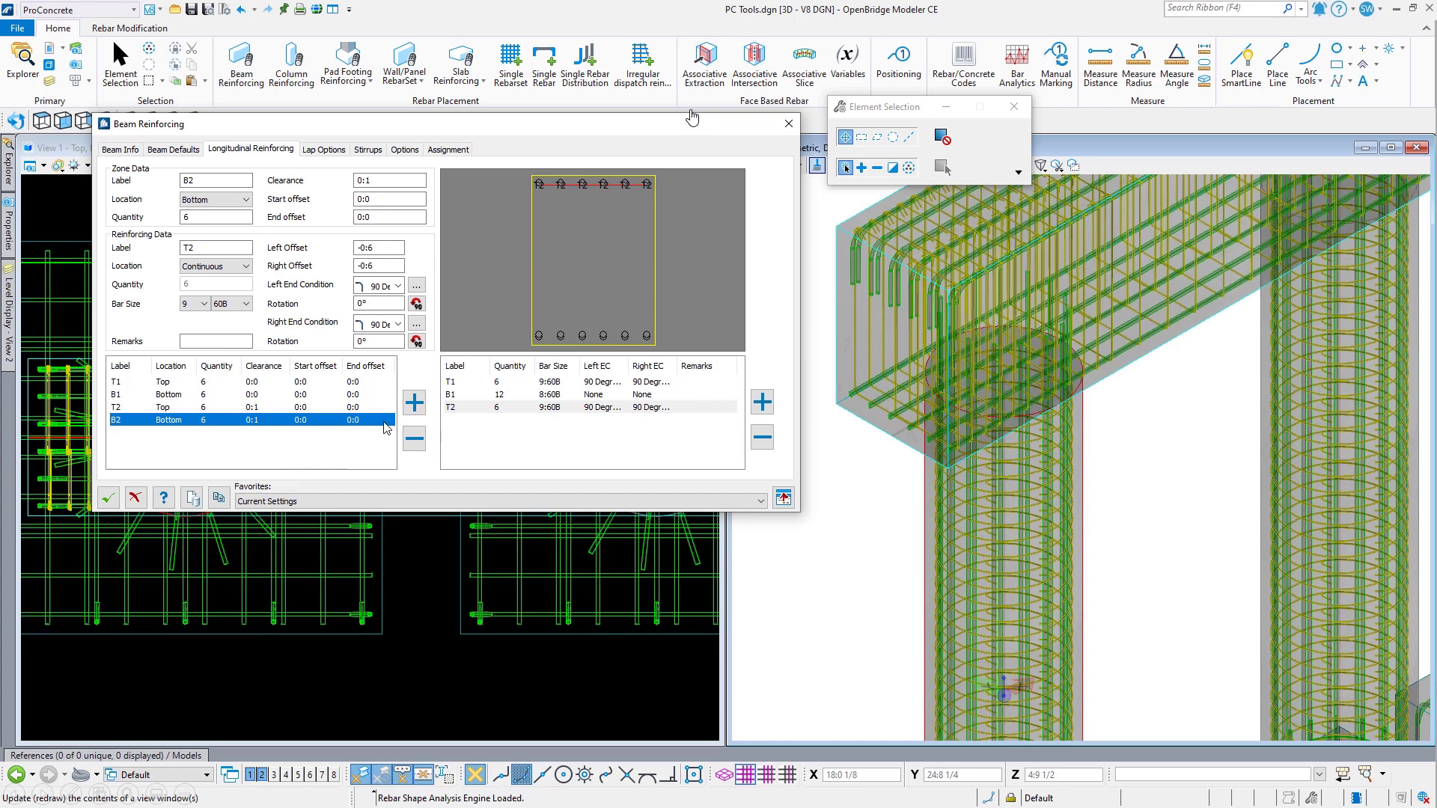
click(324, 149)
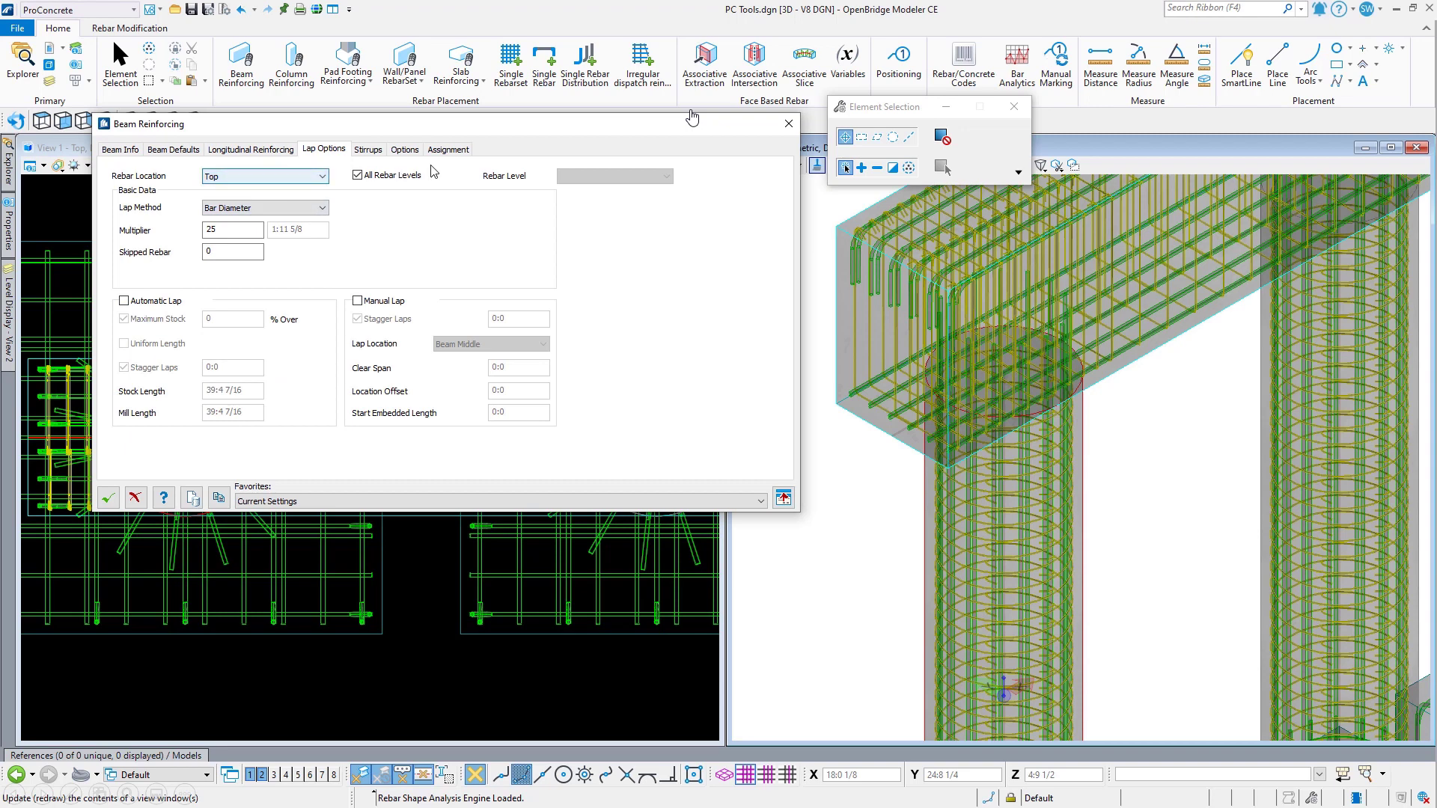
click(372, 152)
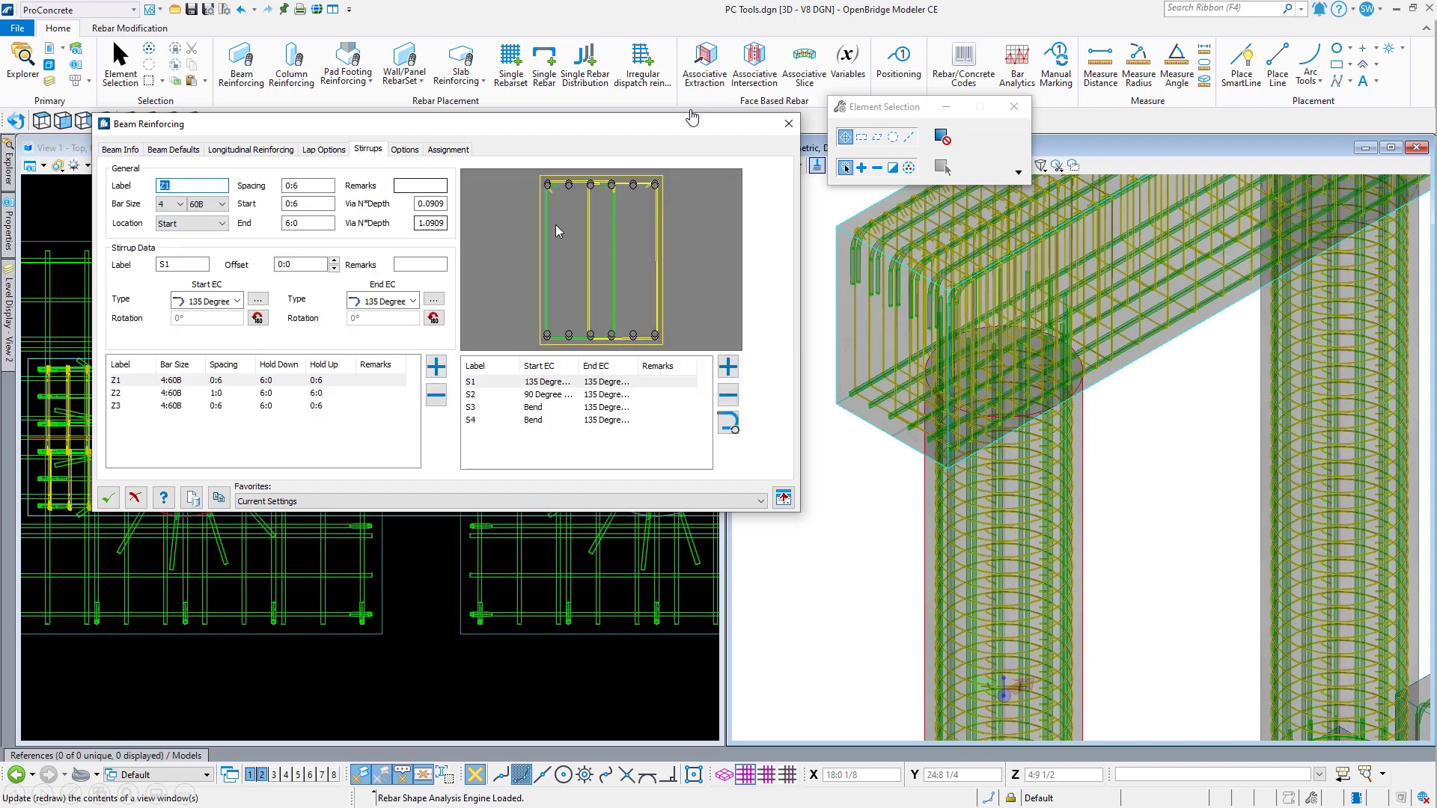
Step: Remove stirrups S4 and S3 from the cap beam's stirrup definitions, keeping S1 and S2
click(524, 421)
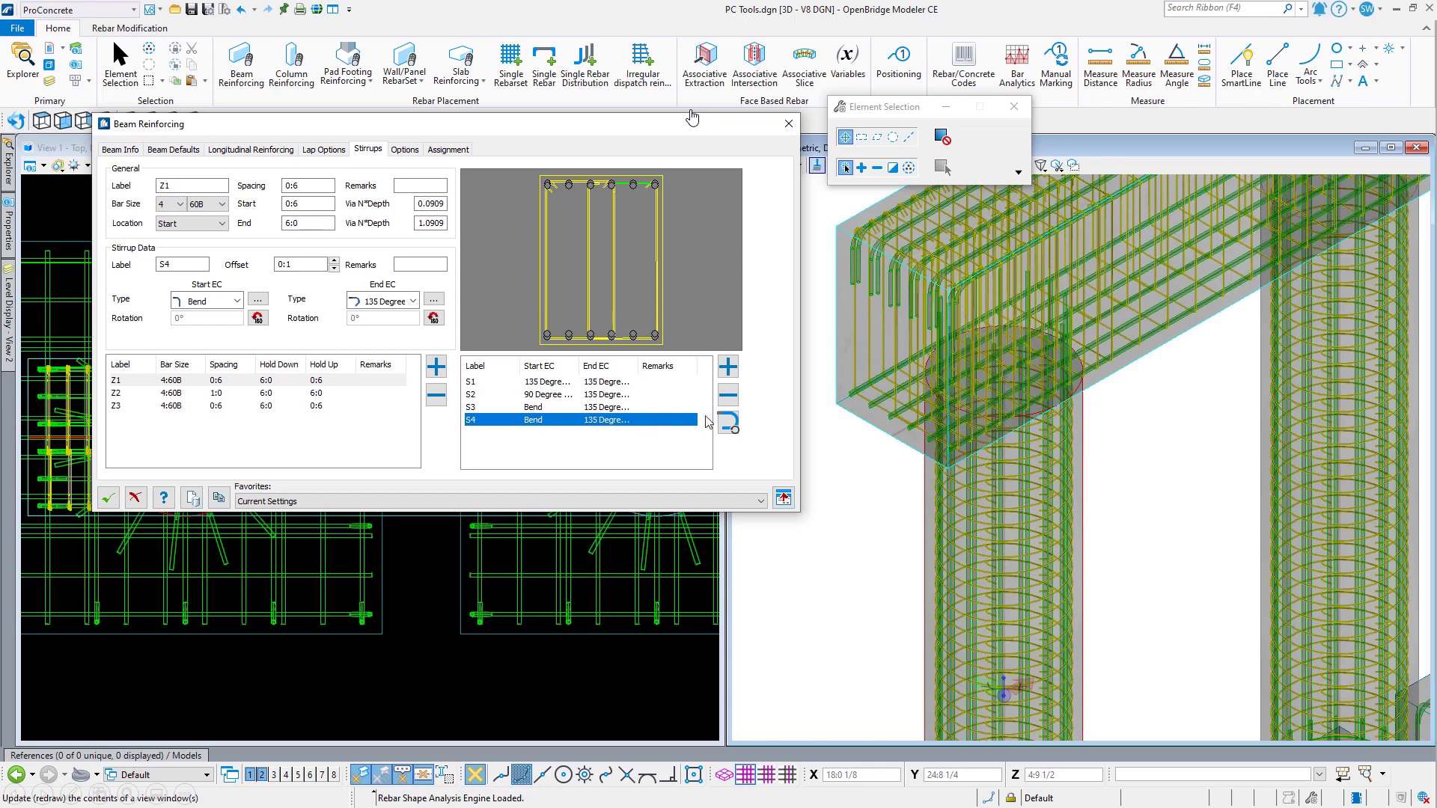
click(737, 402)
click(735, 403)
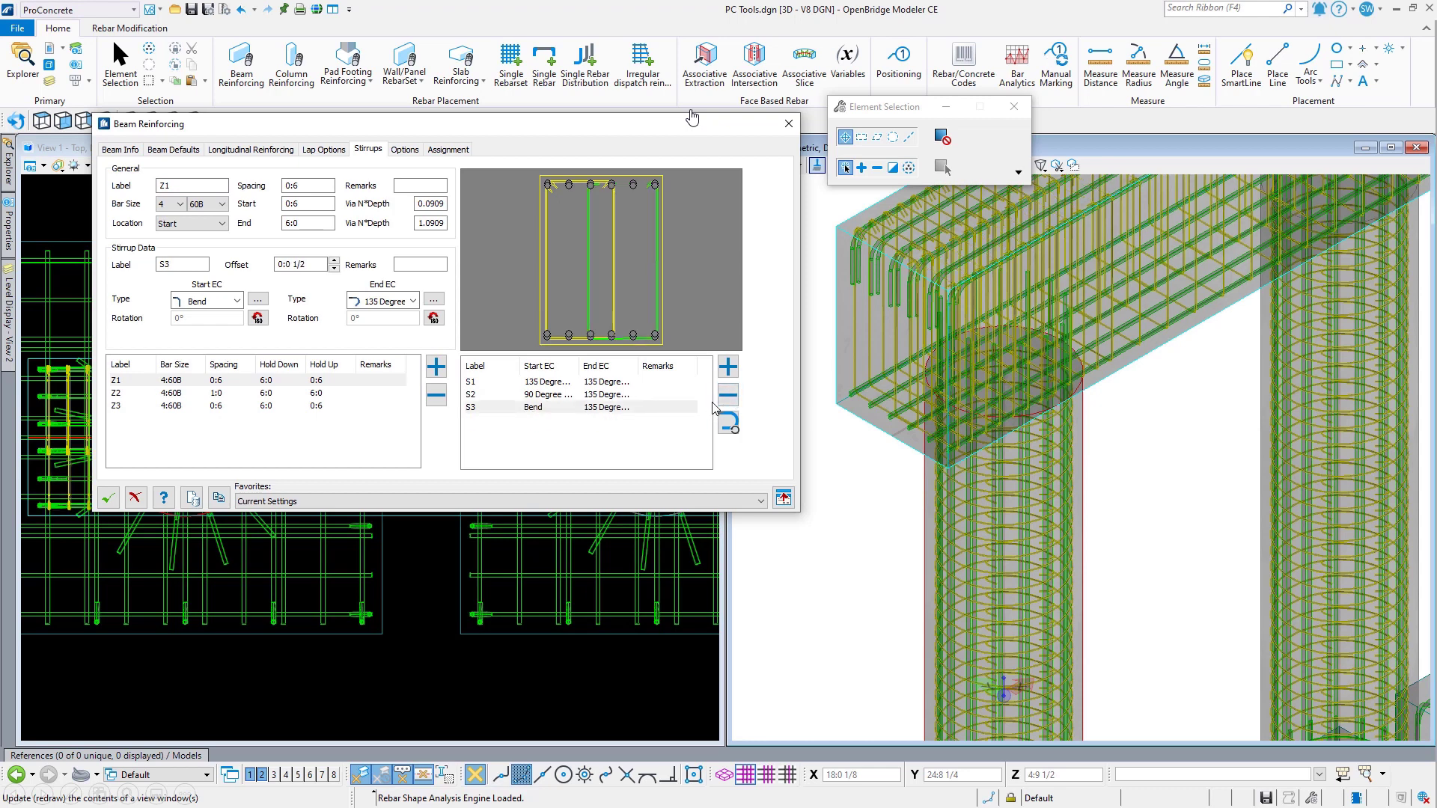
click(733, 405)
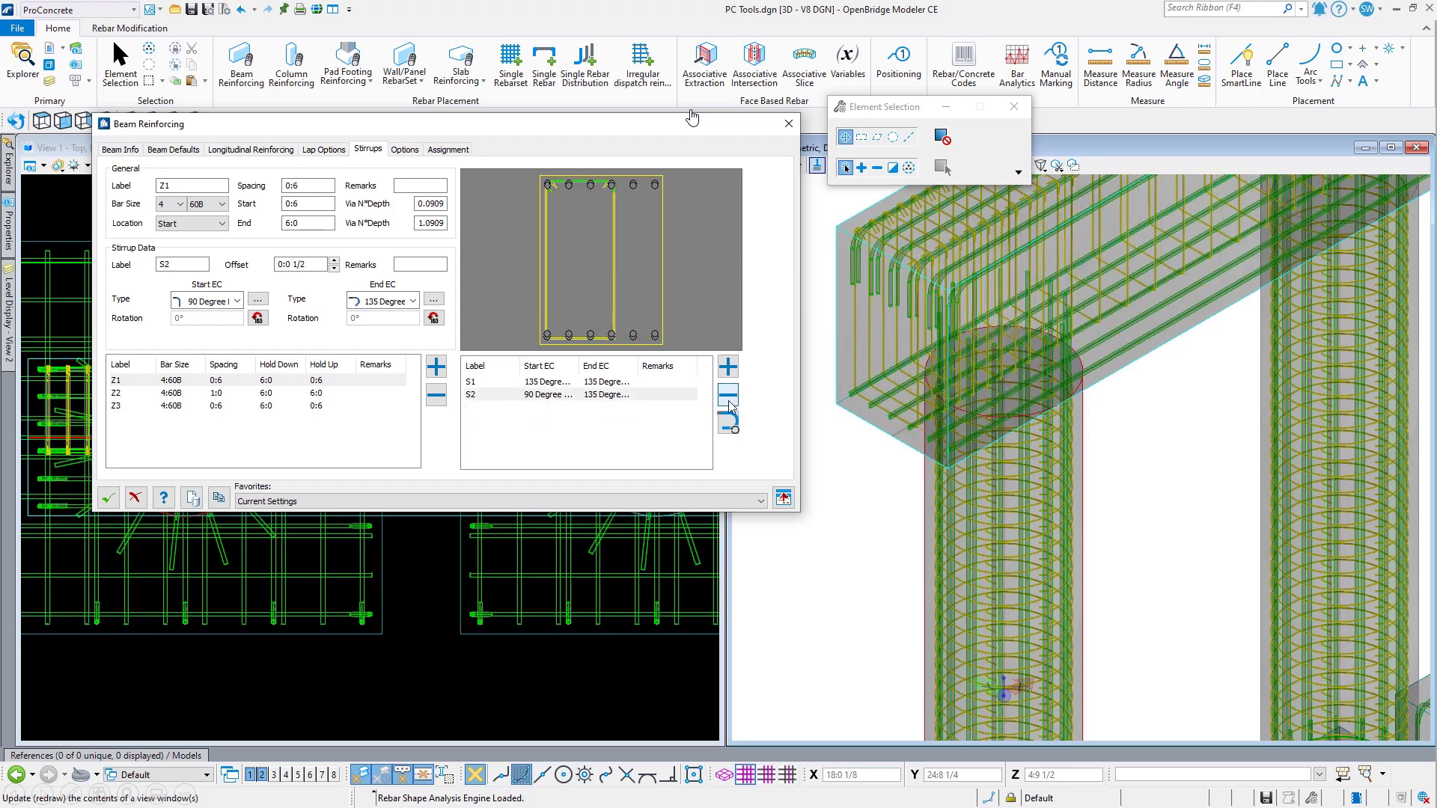
Step: Add two new stirrup entries to the cap beam and label the first one S3
click(728, 367)
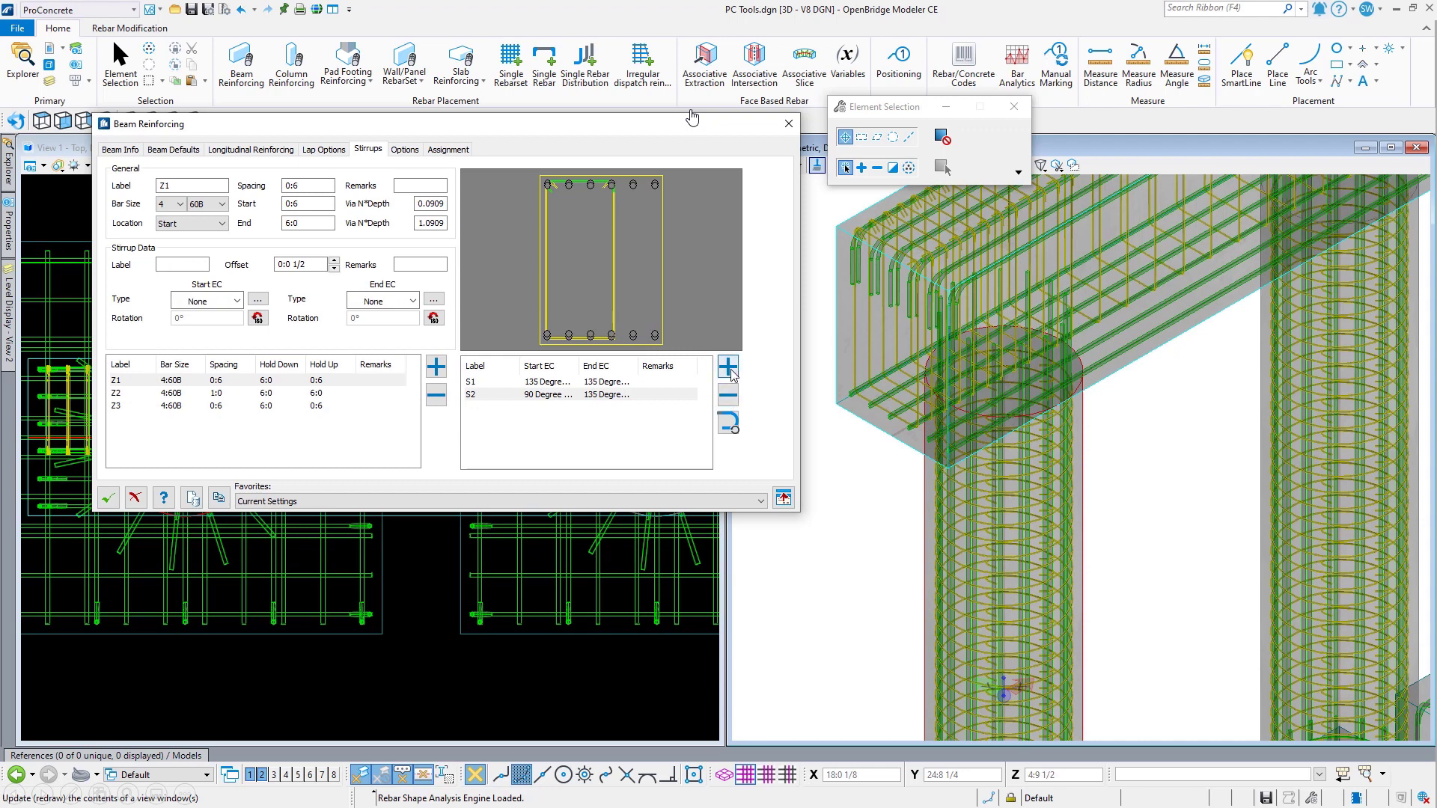
click(730, 371)
click(480, 407)
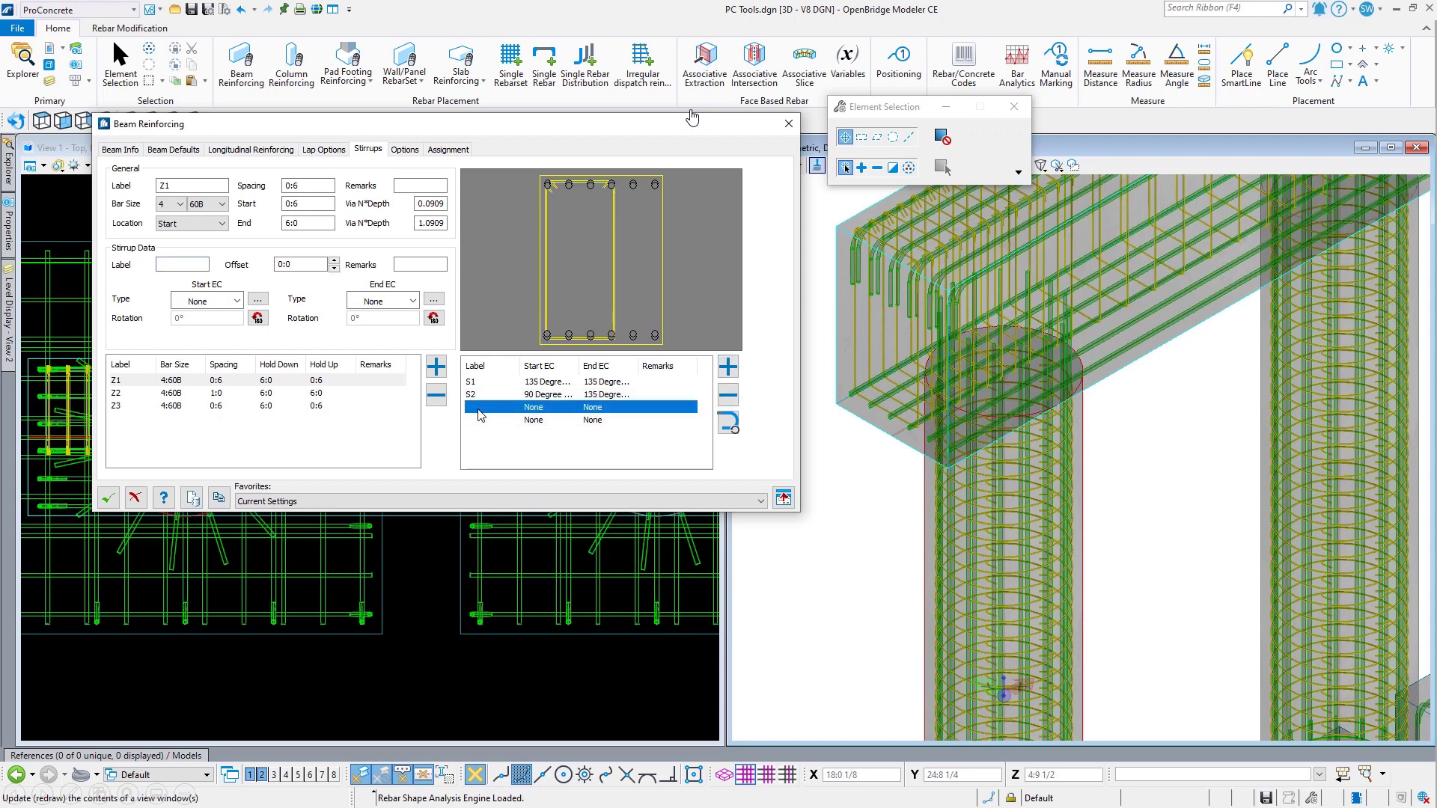
click(190, 265)
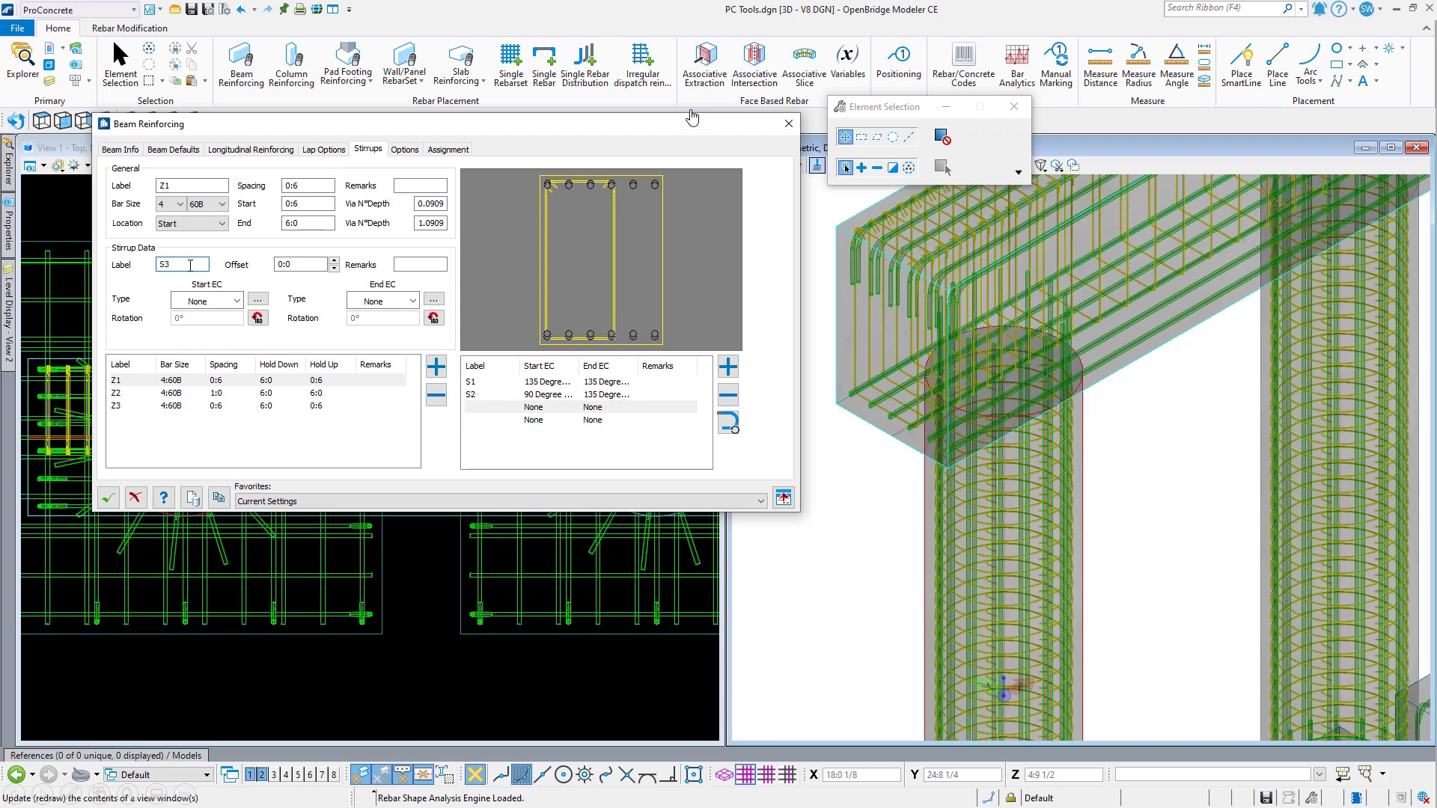
key(Tab)
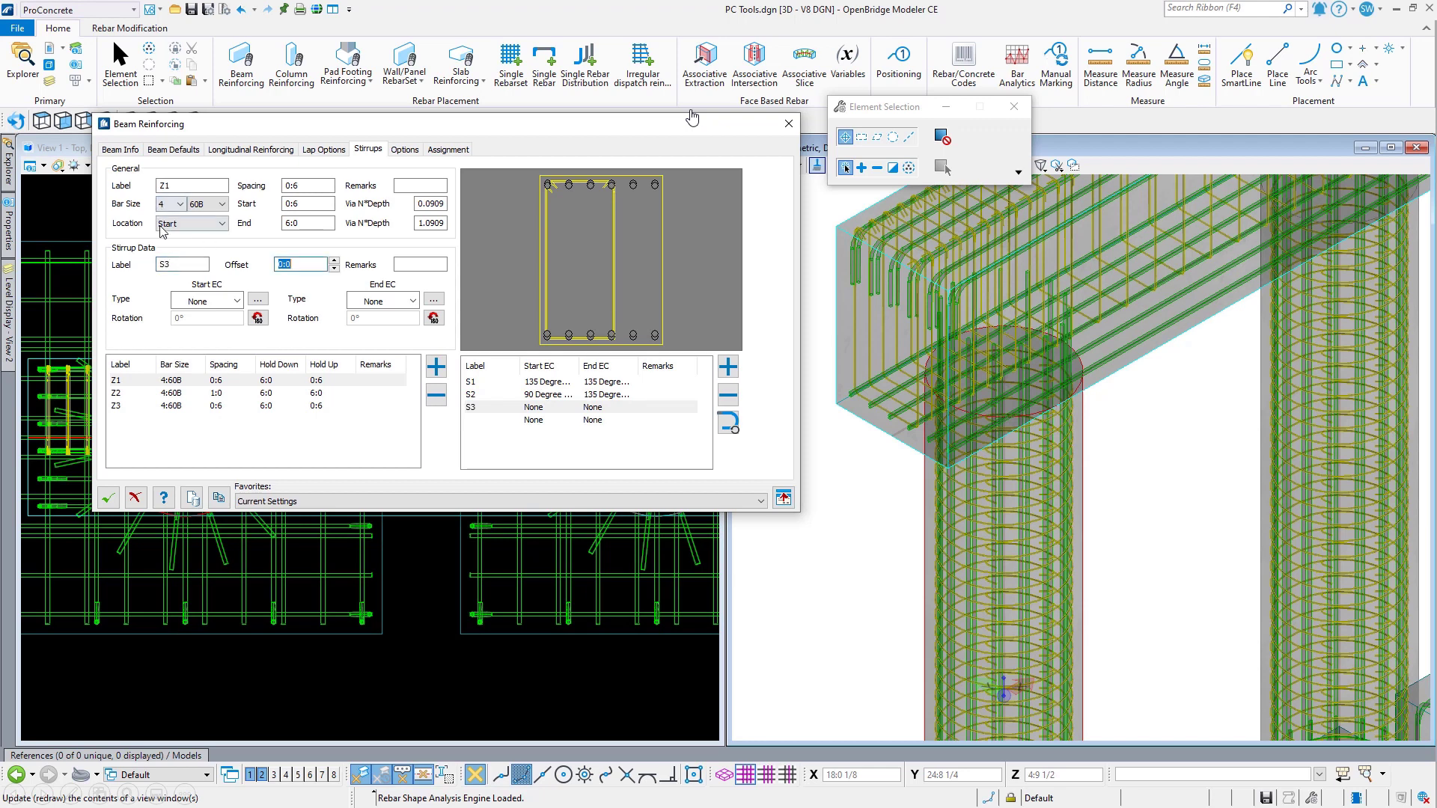
Step: Give stirrup S3 a Bend start condition and a 135 Degree Hook end condition
click(225, 301)
click(199, 324)
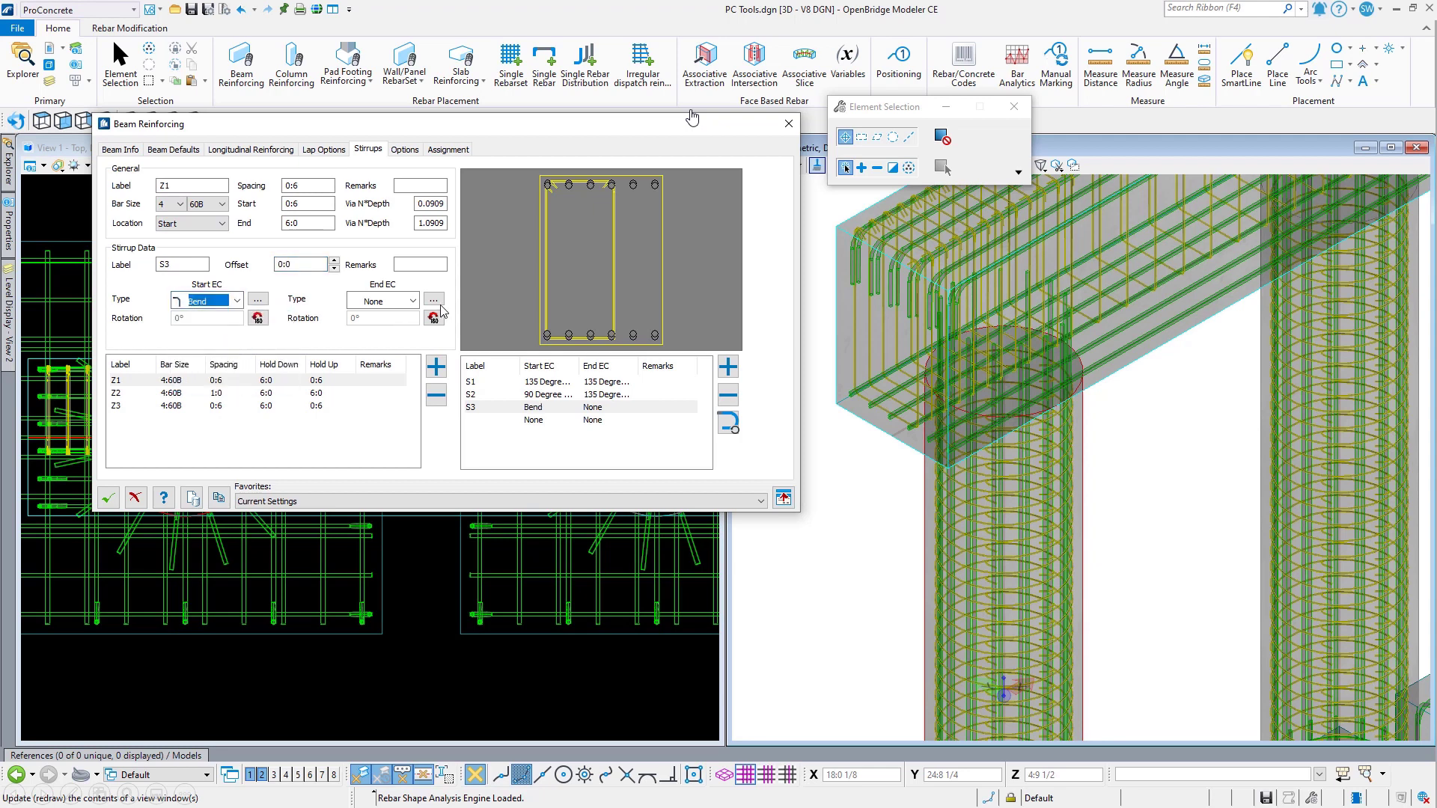
click(410, 301)
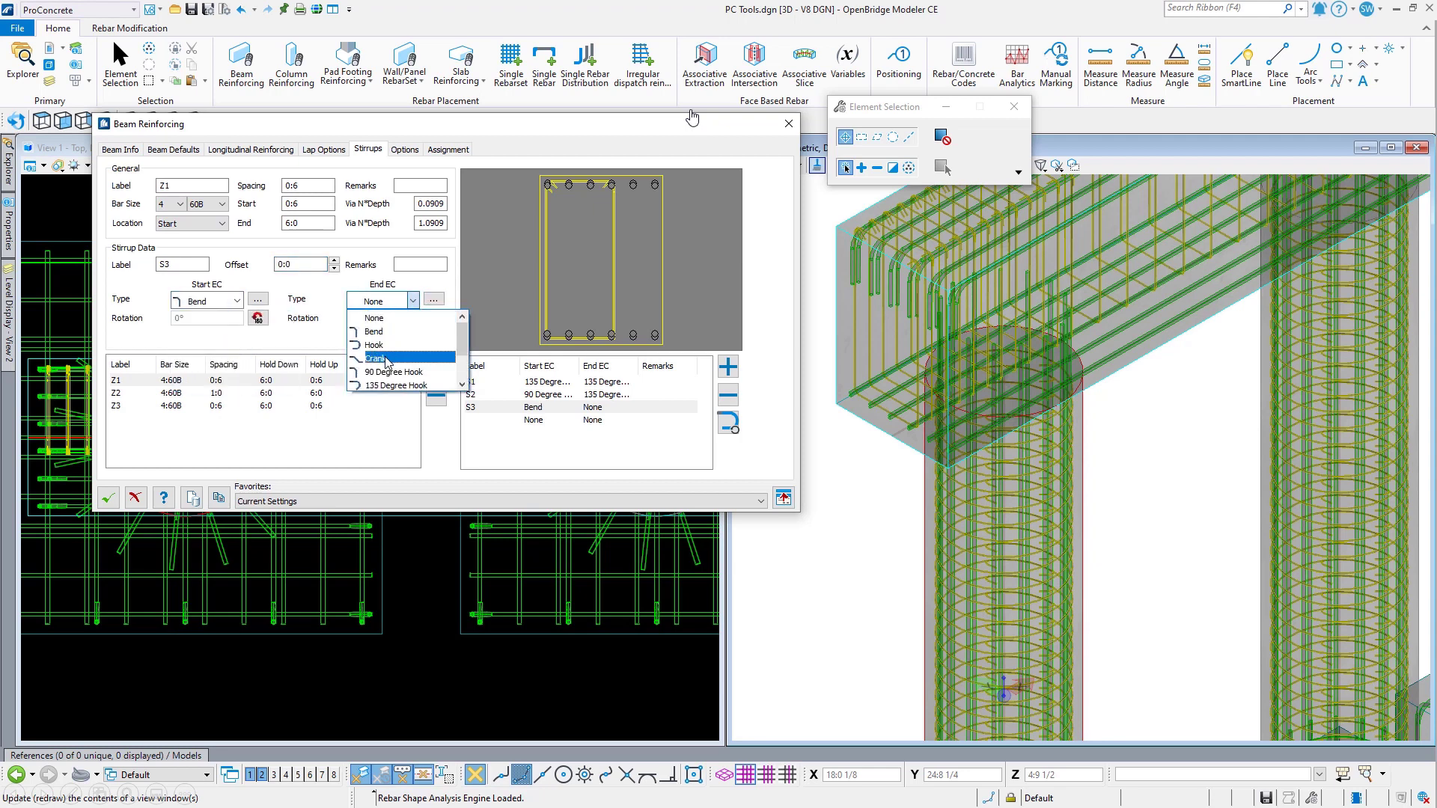
click(394, 385)
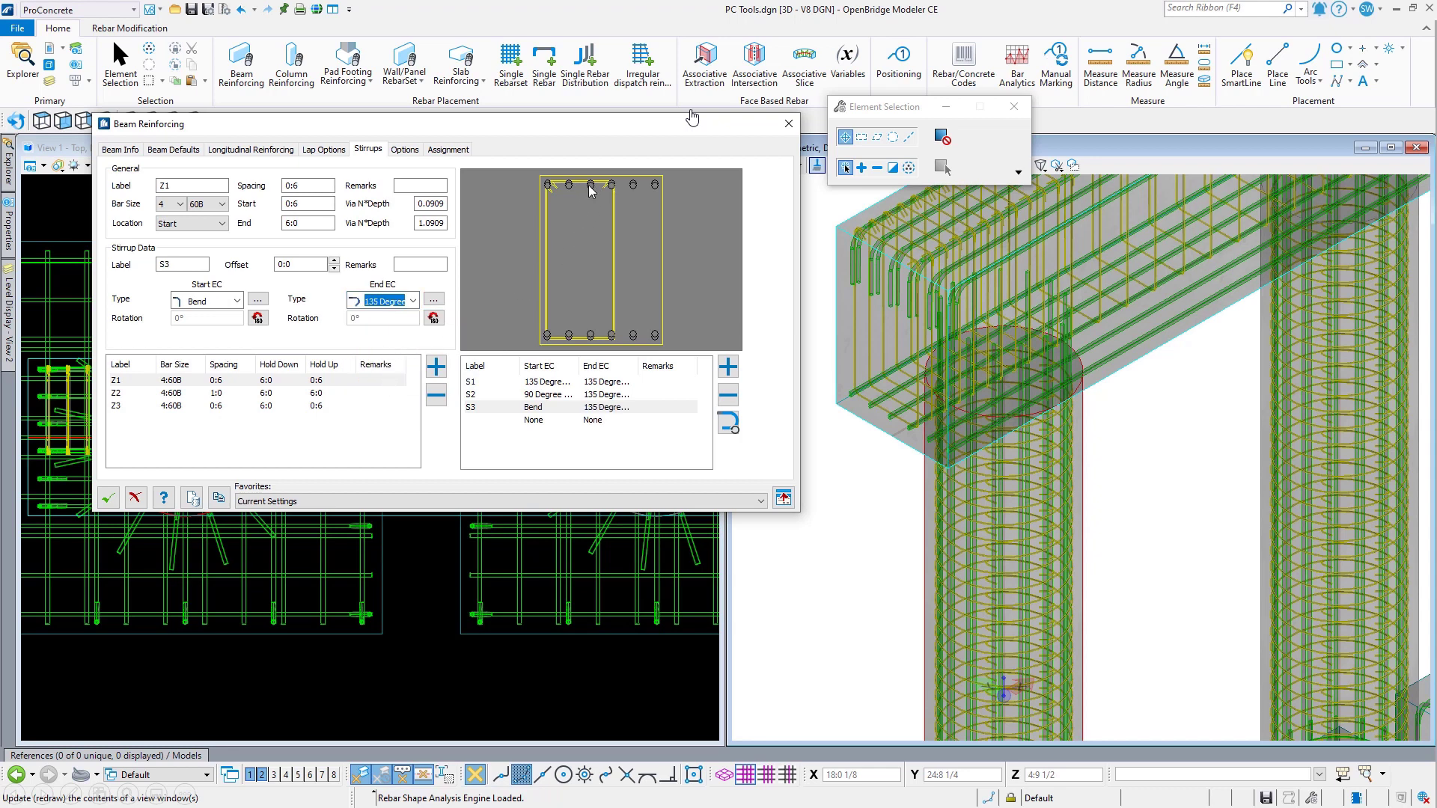
Step: Route stirrup S3 around the third bottom bar, the last bottom bar and the last top bar of the cap beam section
click(592, 337)
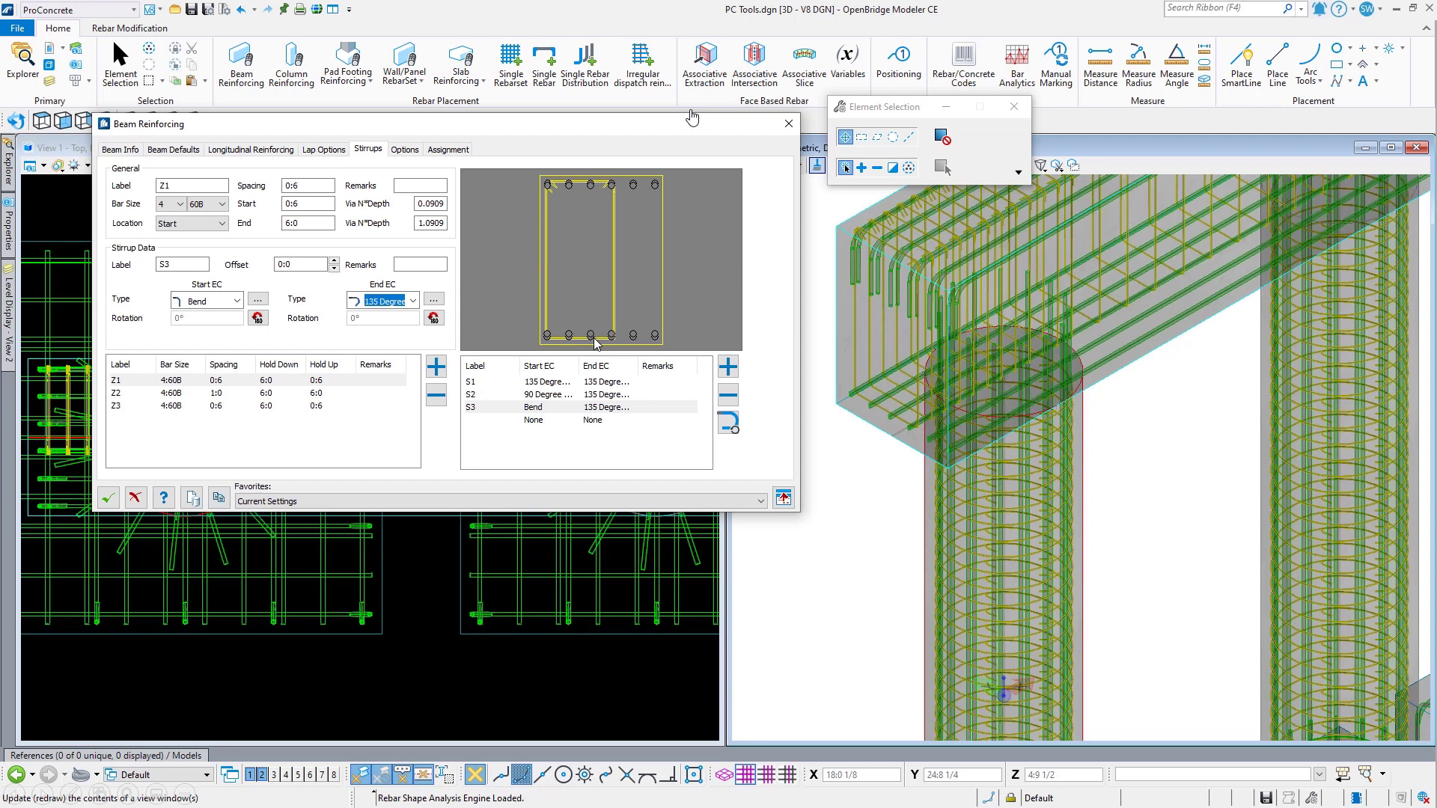
click(655, 340)
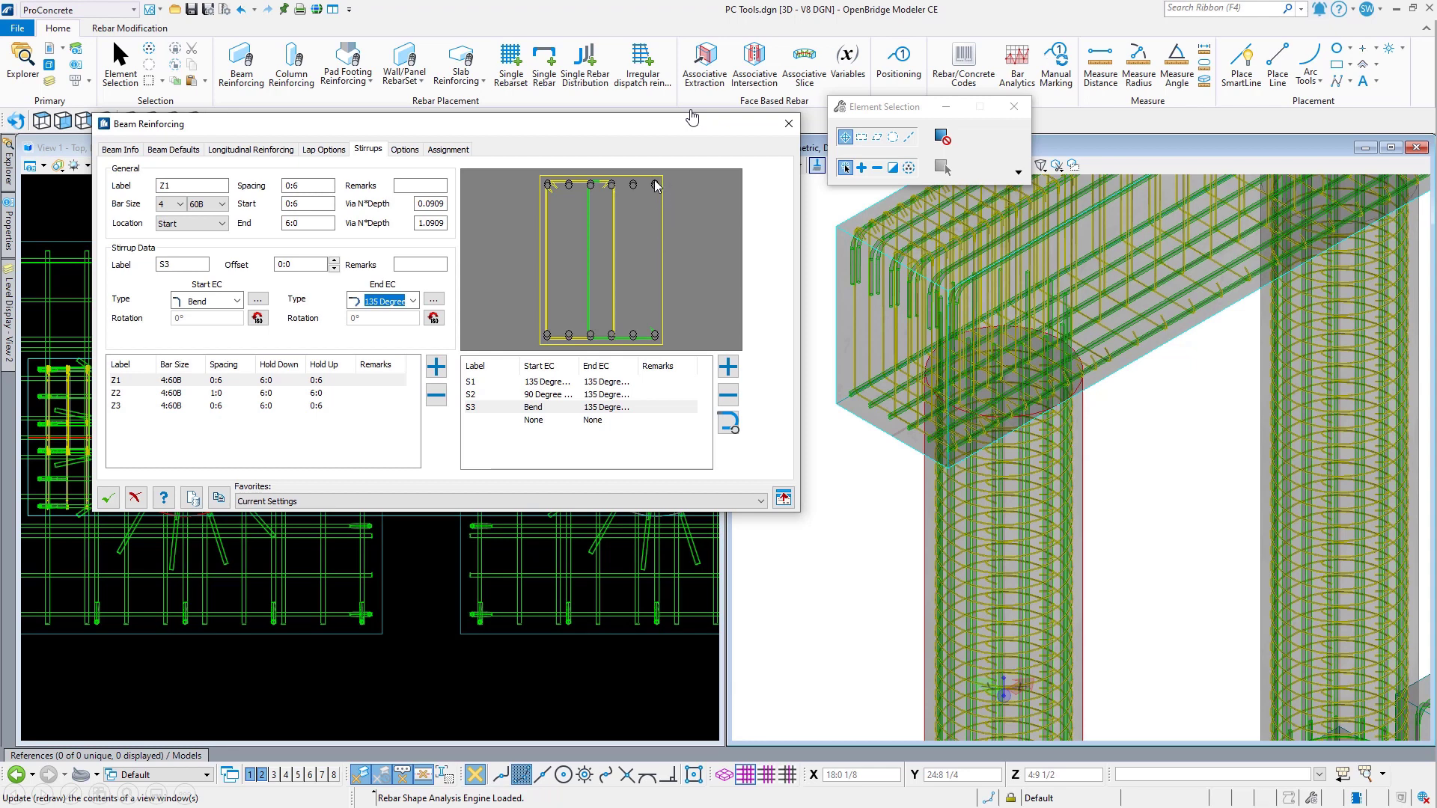
click(655, 185)
Step: Label the remaining unnamed stirrup S4 and give it a Bend start condition and a 135 Degree Hook end condition
click(533, 420)
click(187, 264)
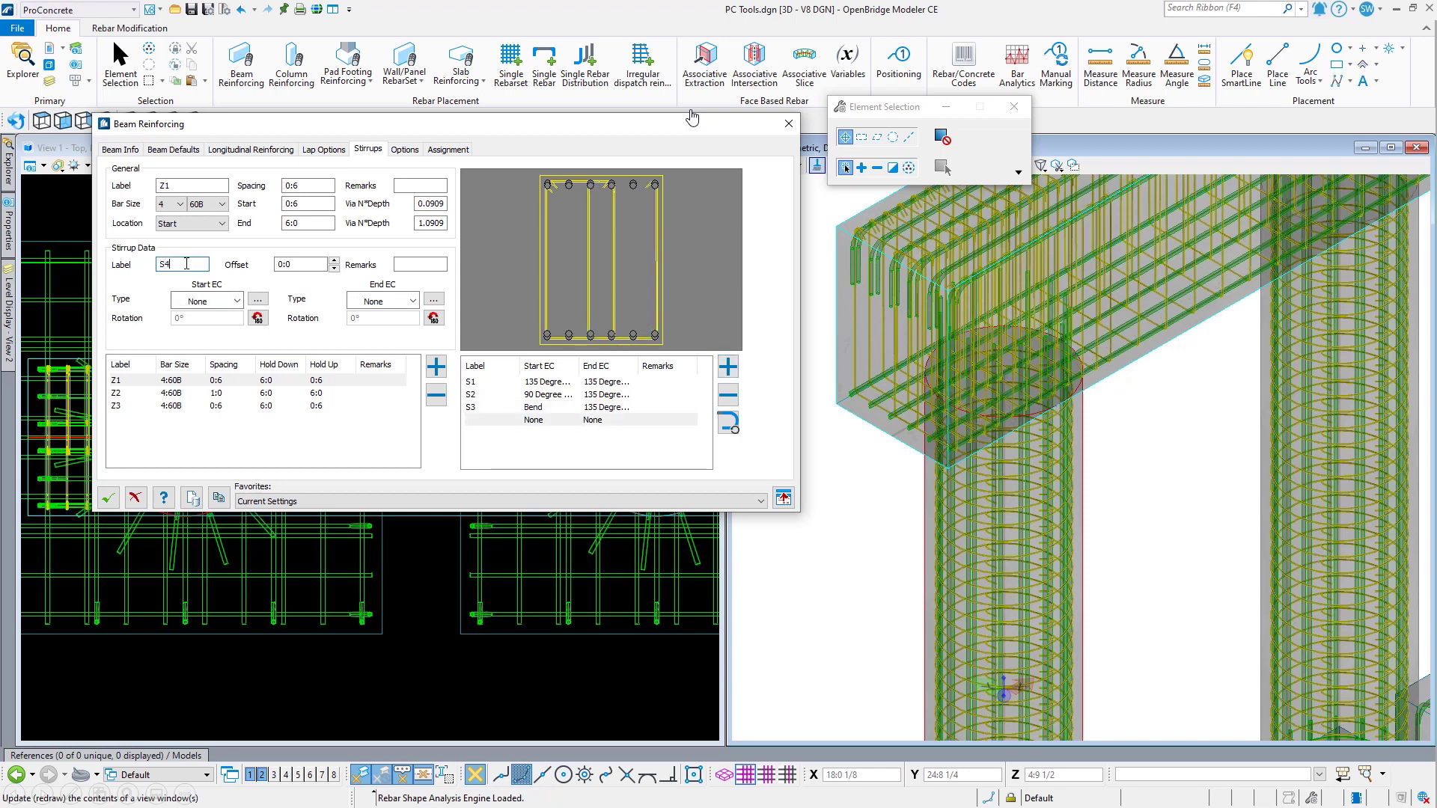
click(224, 301)
click(213, 332)
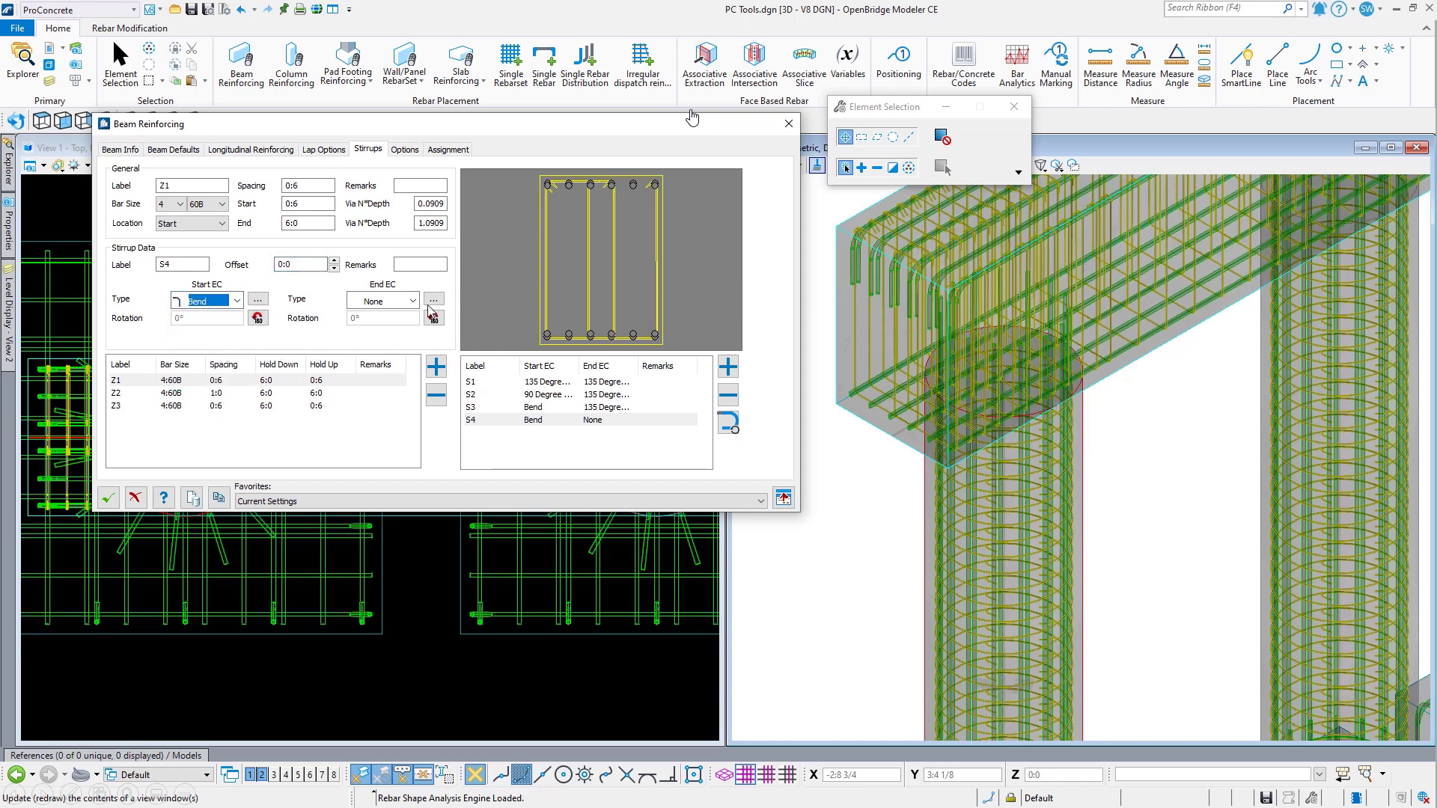
click(412, 301)
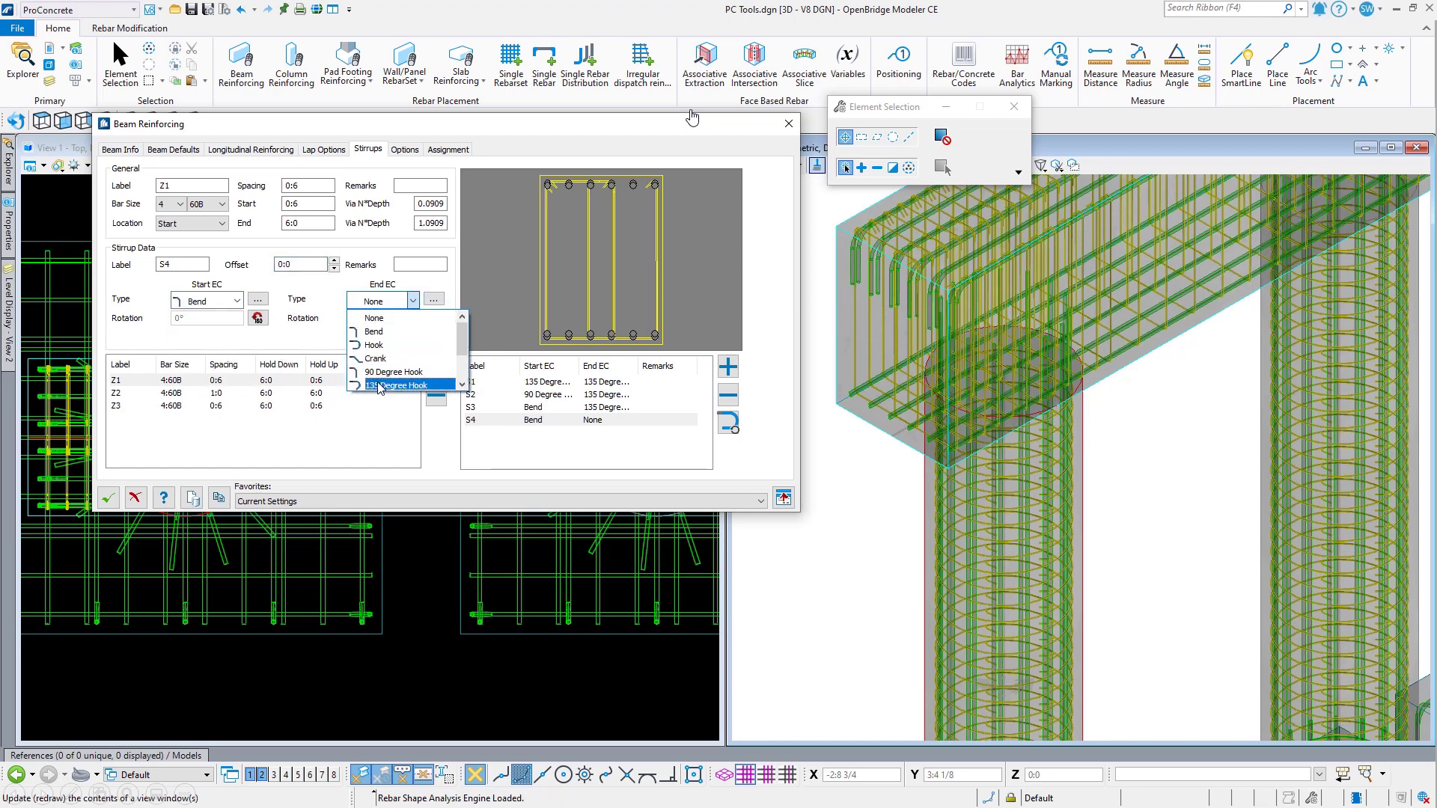
click(394, 385)
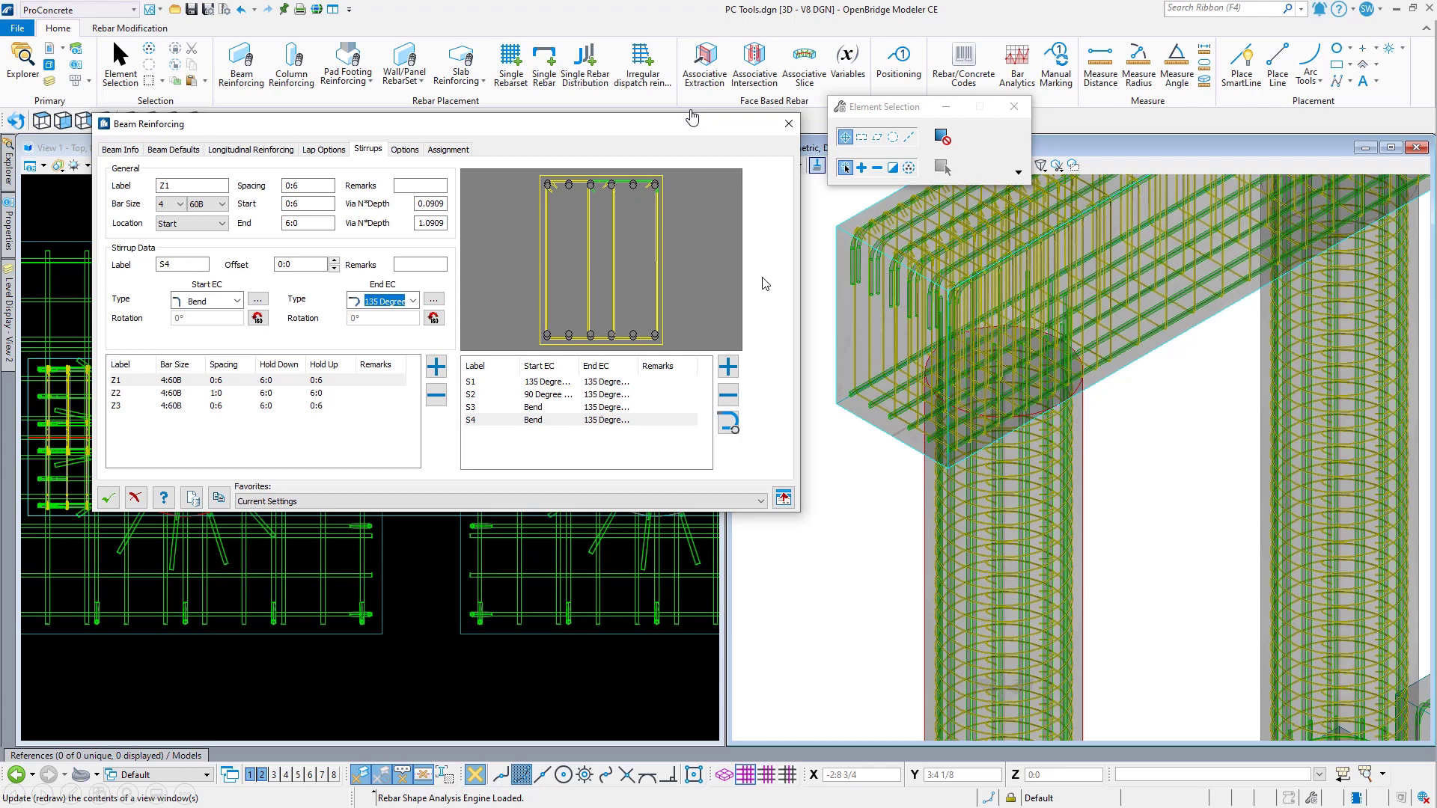
Step: Review the display, assignment, longitudinal bar and beam dimension settings, and apply the cap beam reinforcement
click(403, 152)
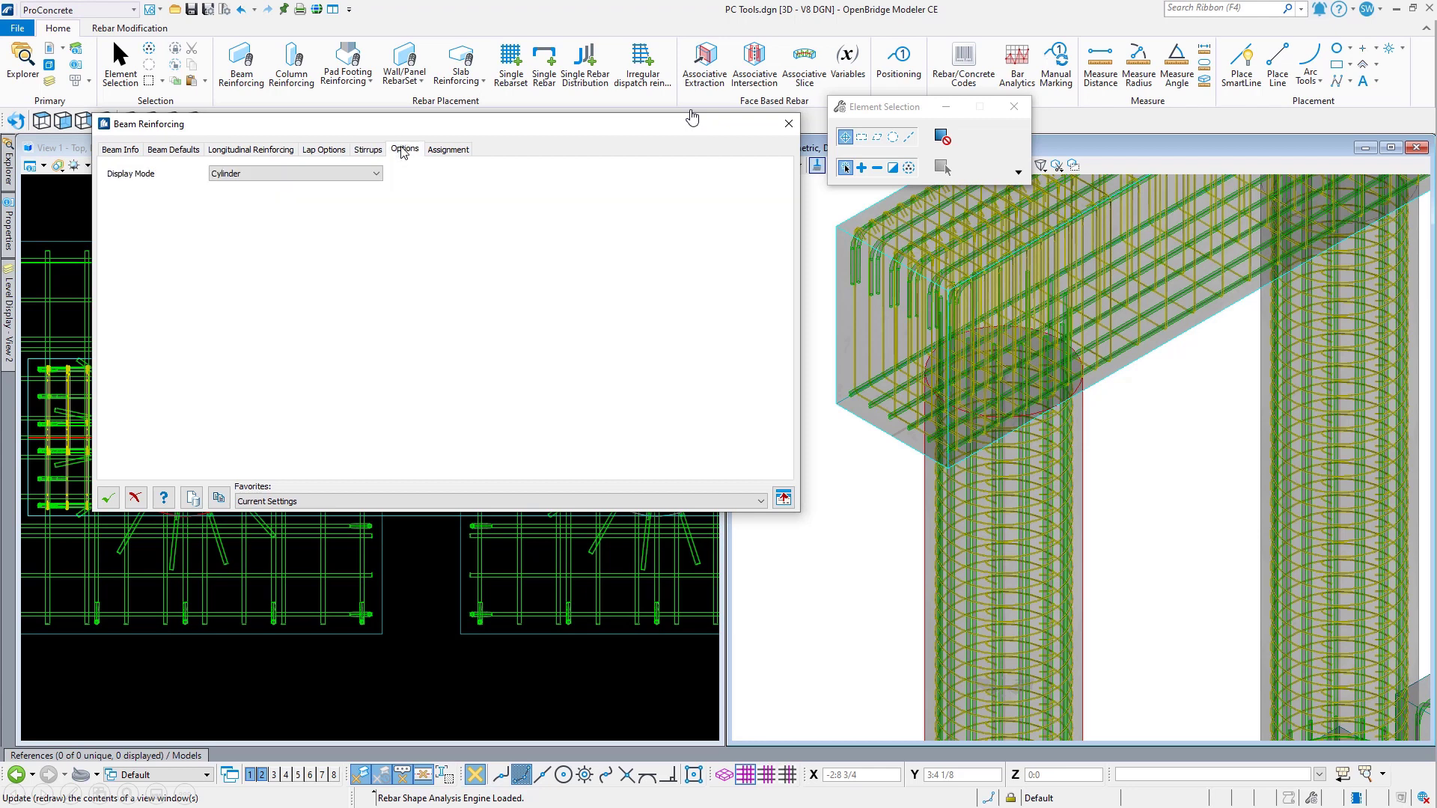
click(444, 152)
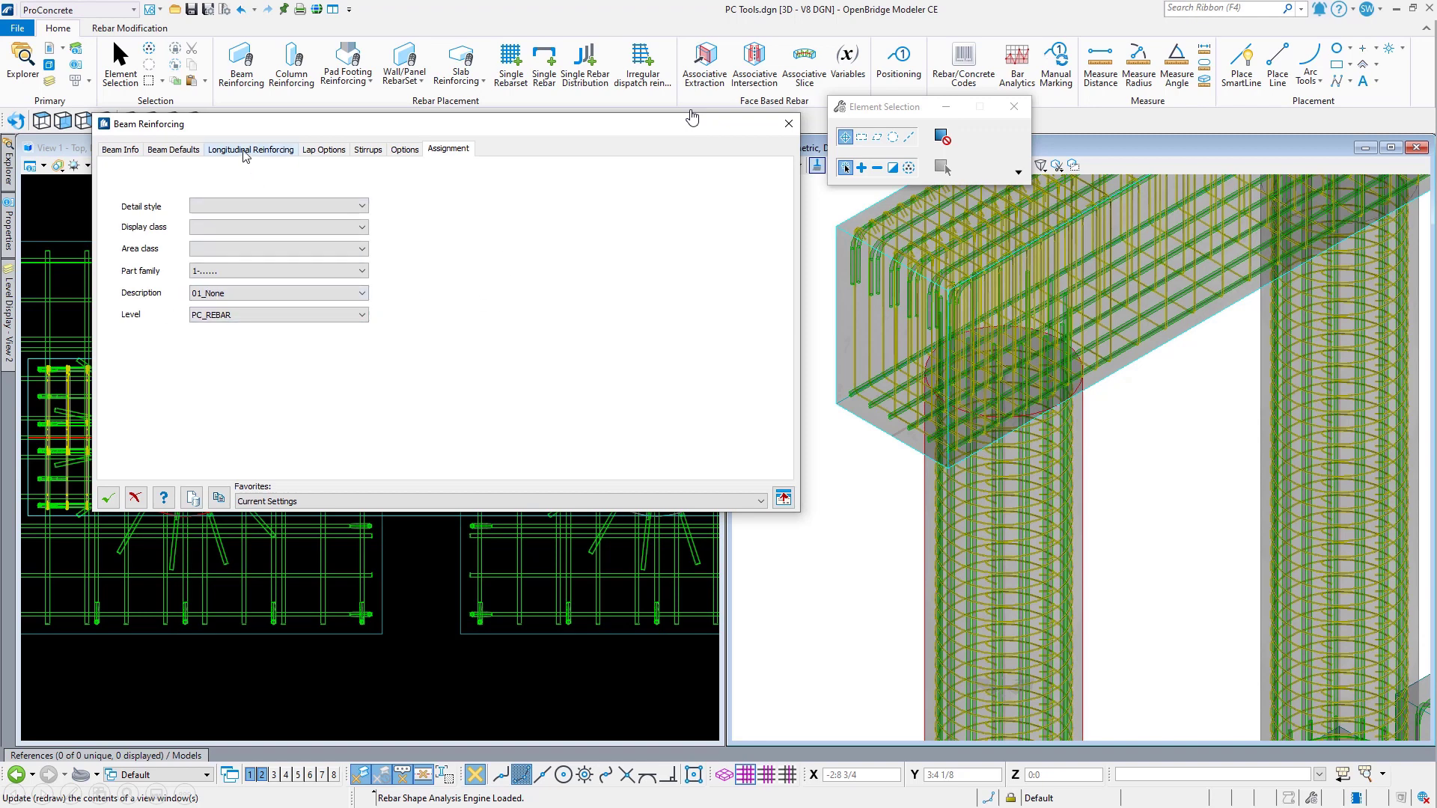
click(212, 151)
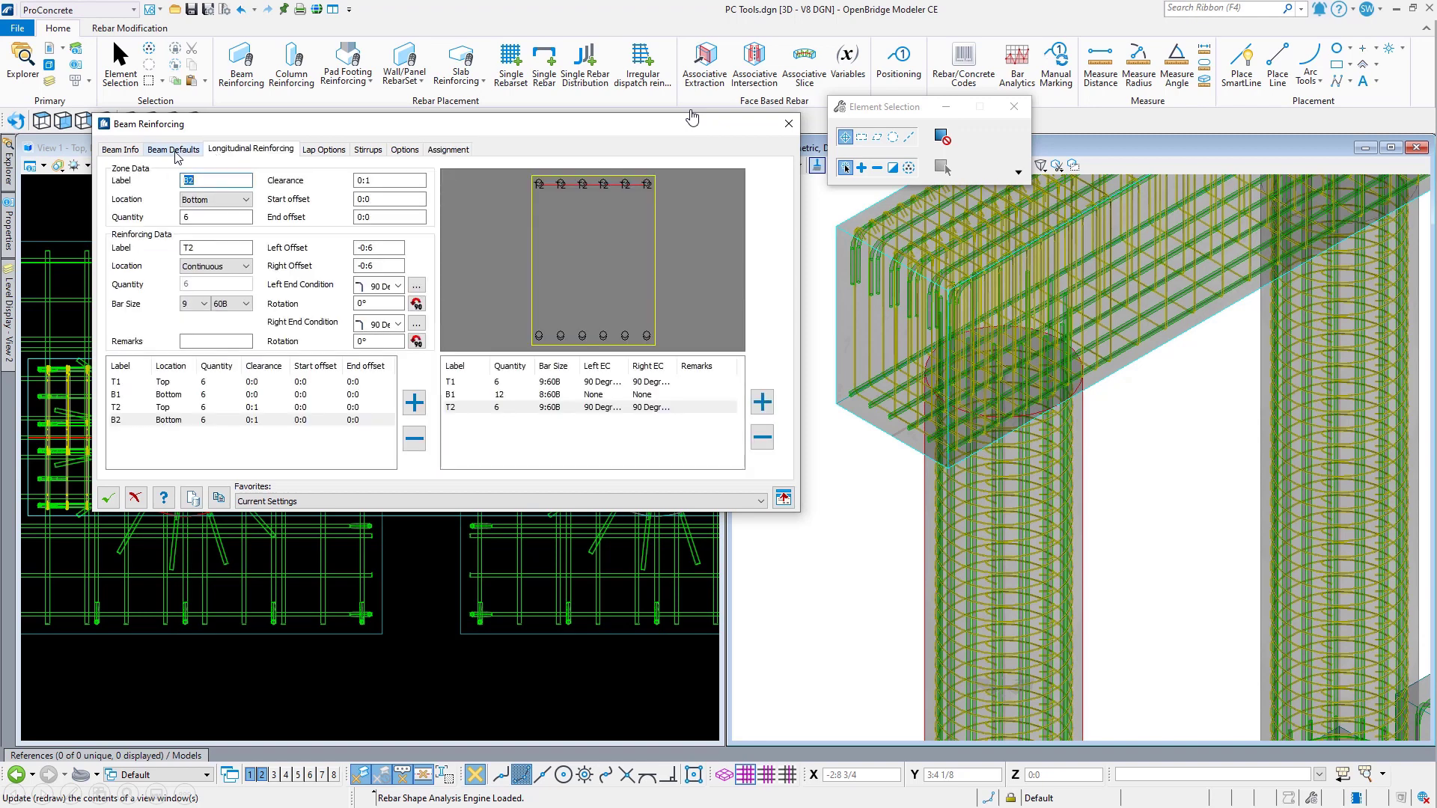
click(175, 152)
click(140, 152)
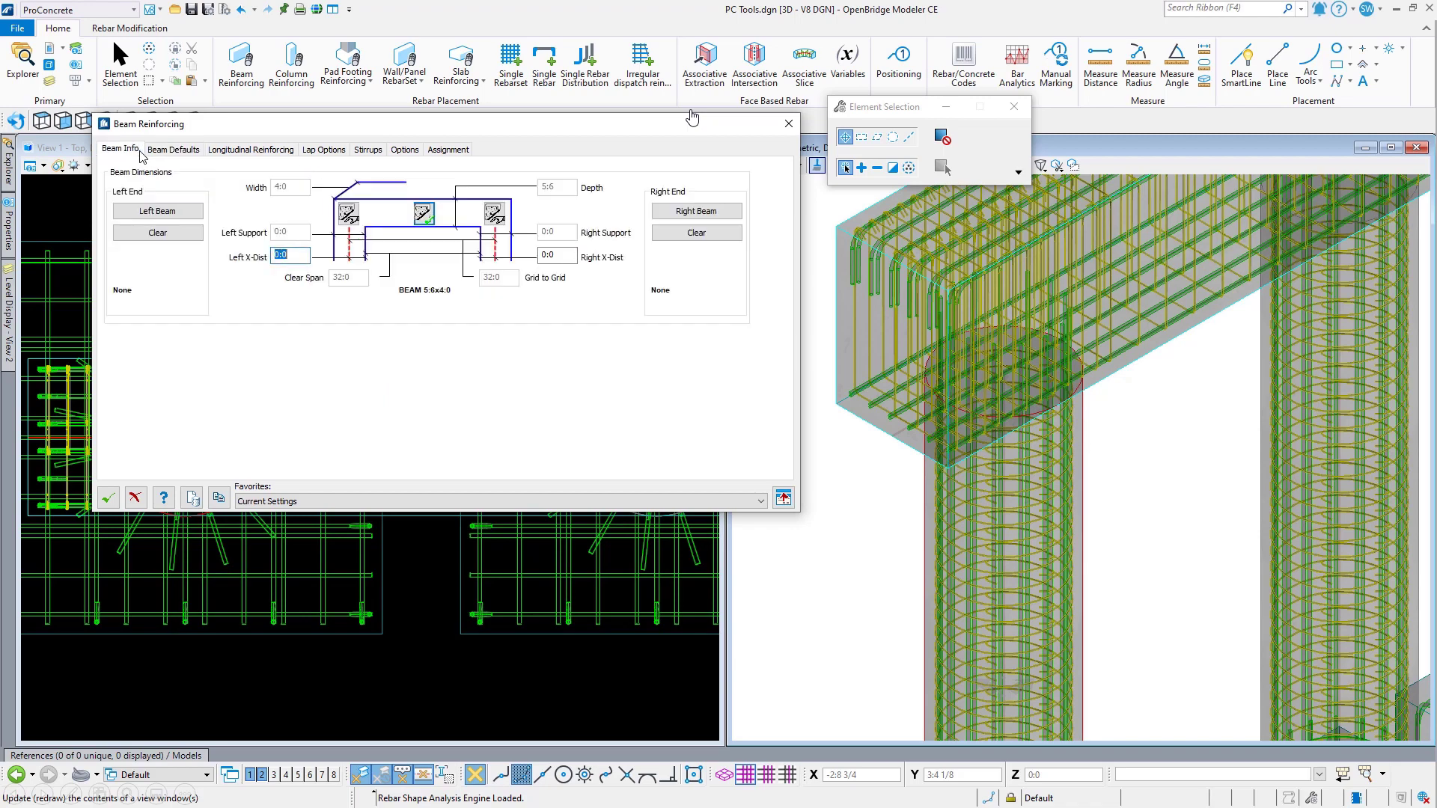
click(107, 501)
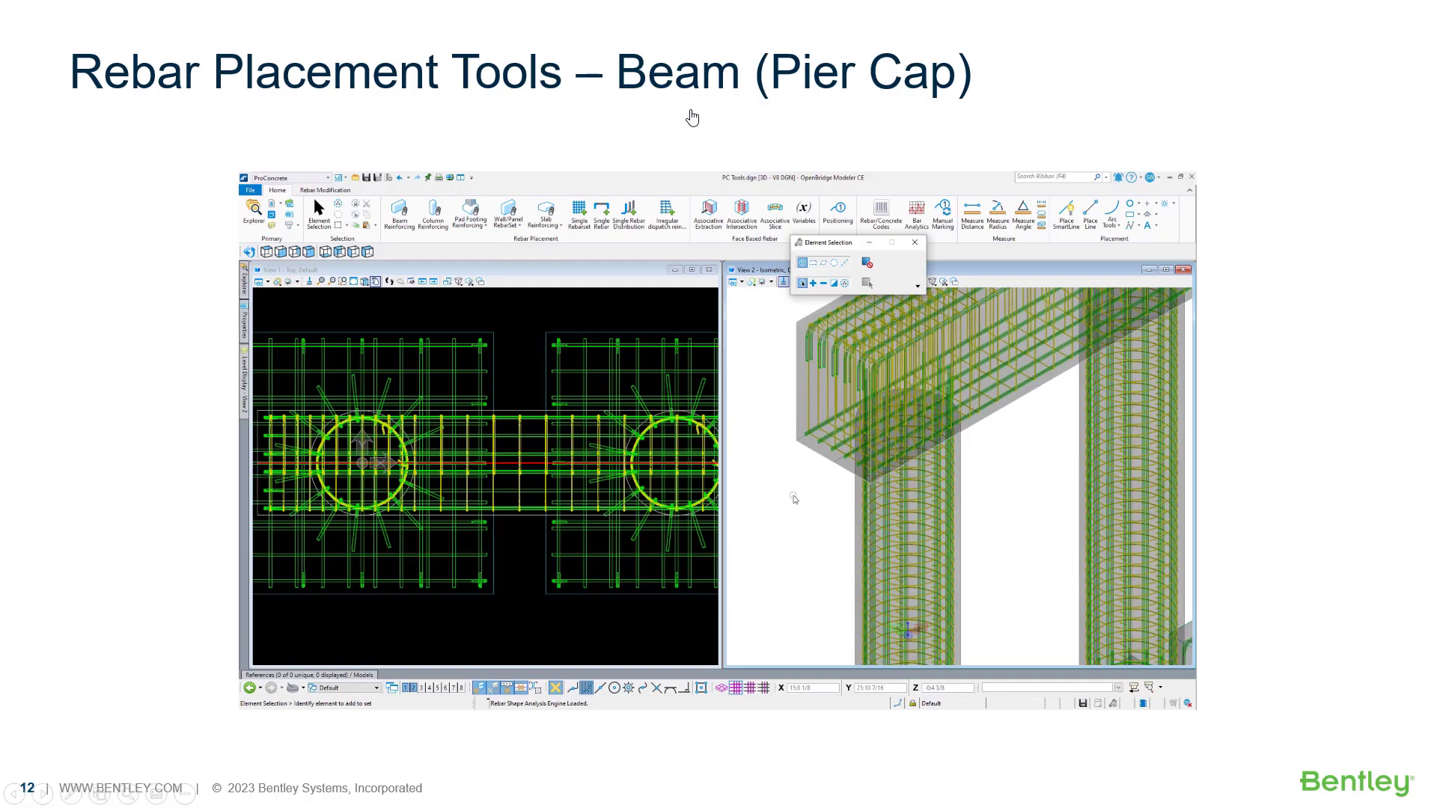
key(Right)
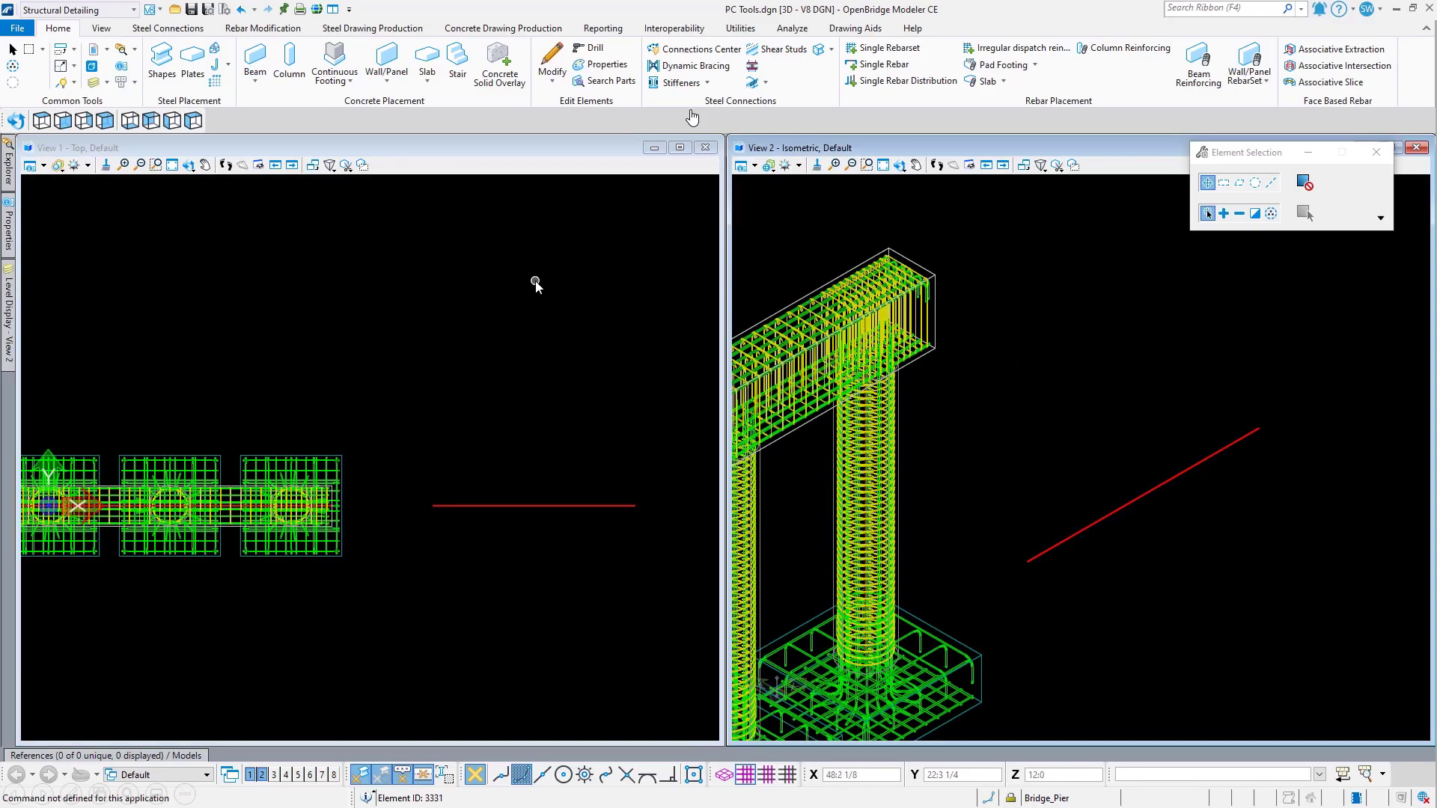
Step: Set up a continuous footing with a width of 10:0 and a depth of 3:6
click(340, 75)
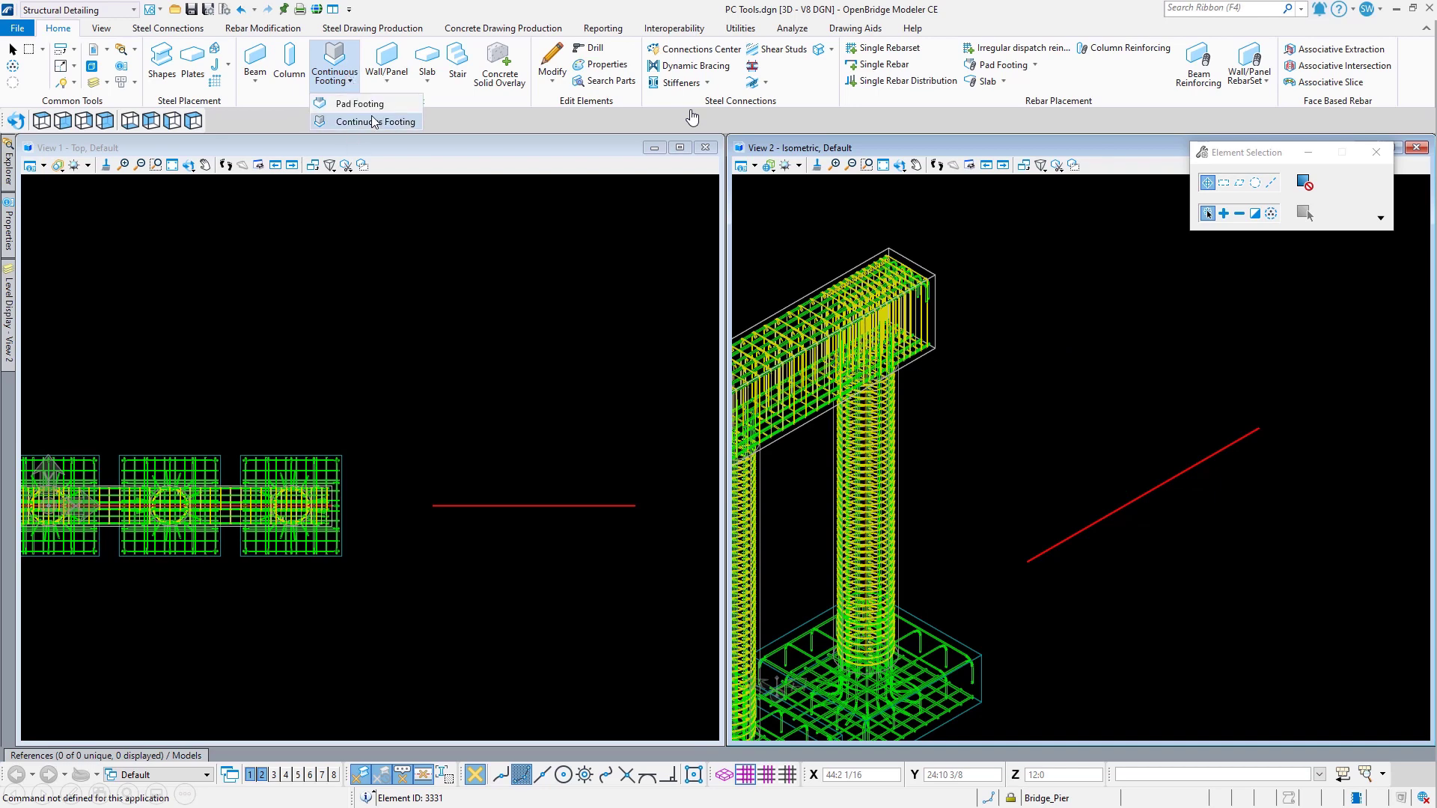
click(374, 121)
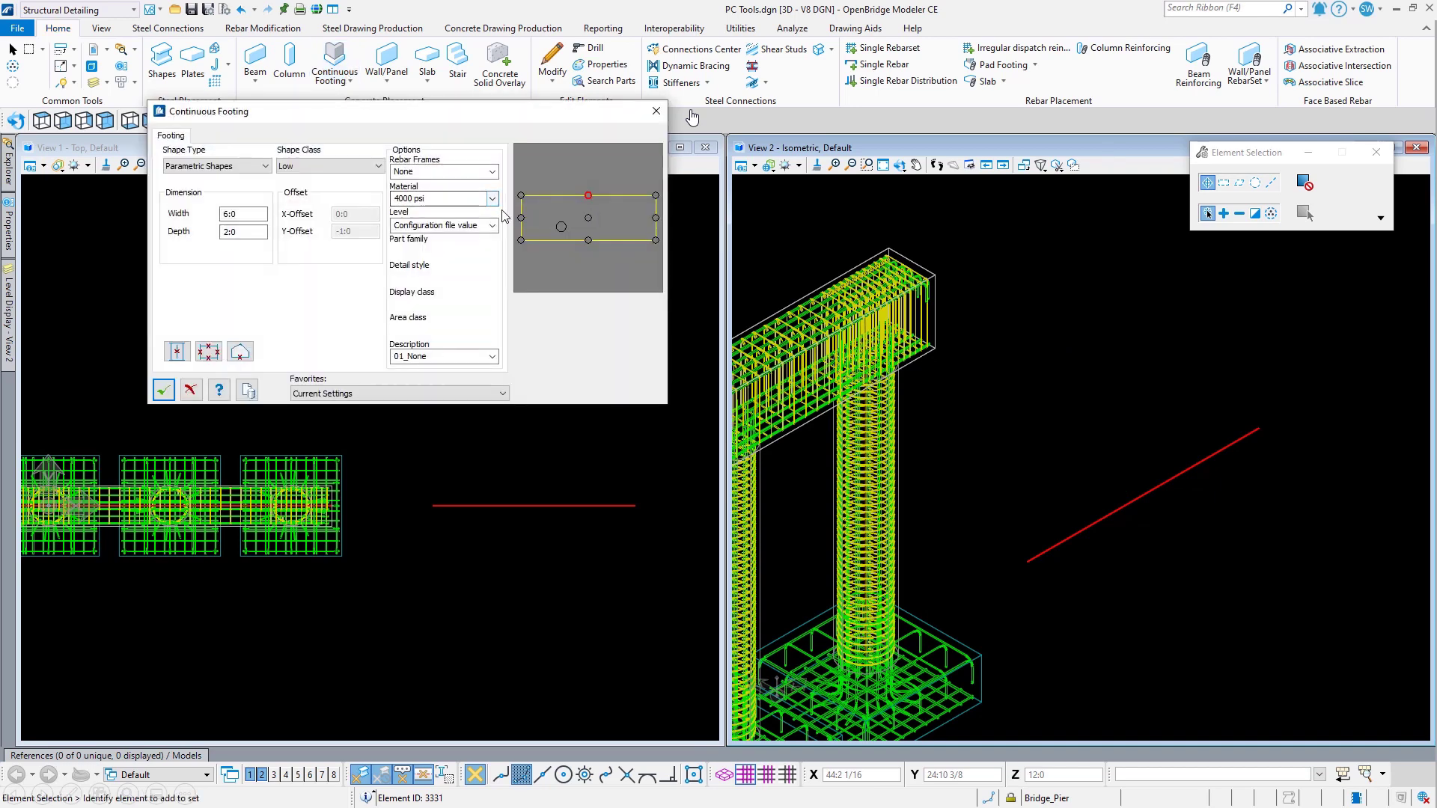
click(243, 213)
drag(243, 214, 175, 213)
text(10)
key(Tab)
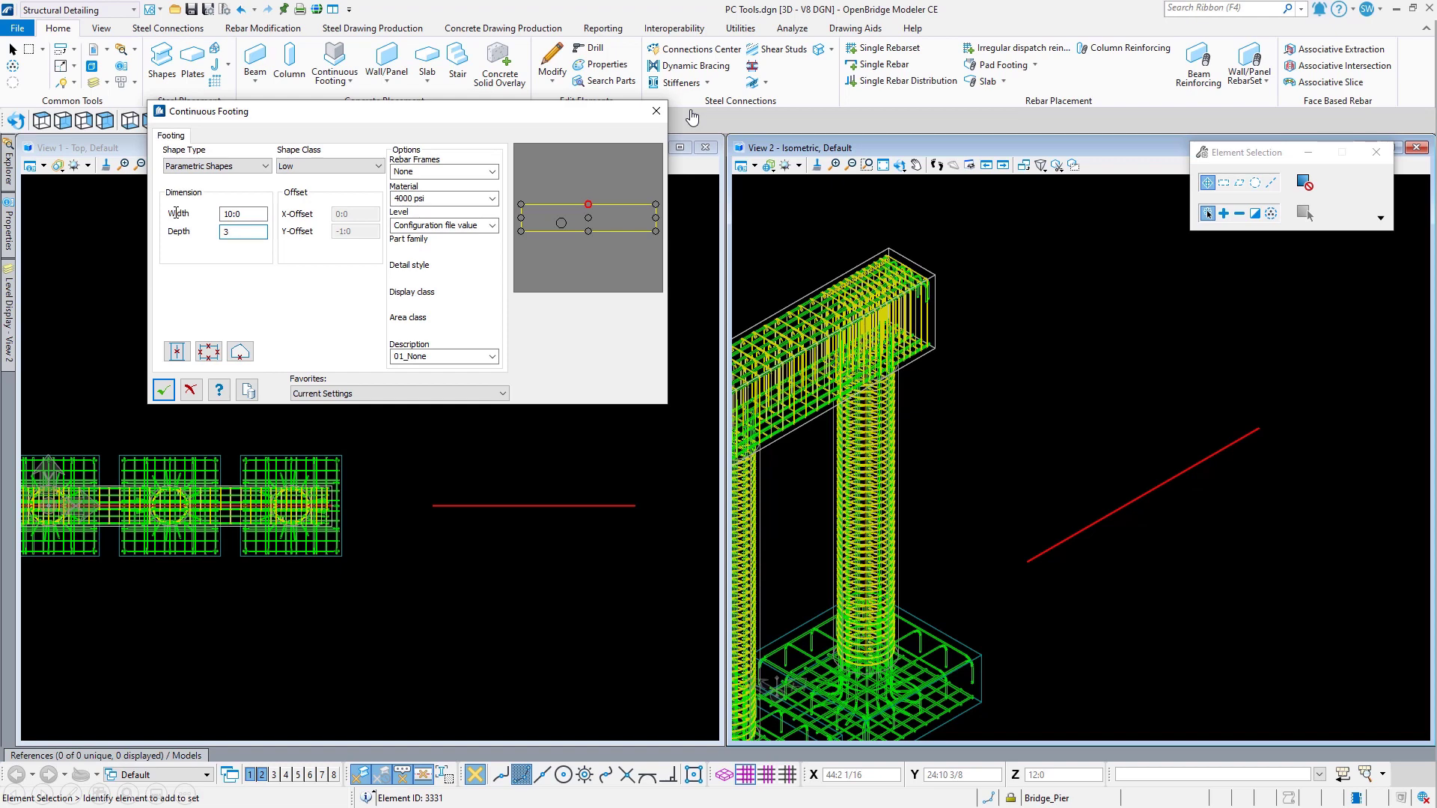
text(3.5)
key(Tab)
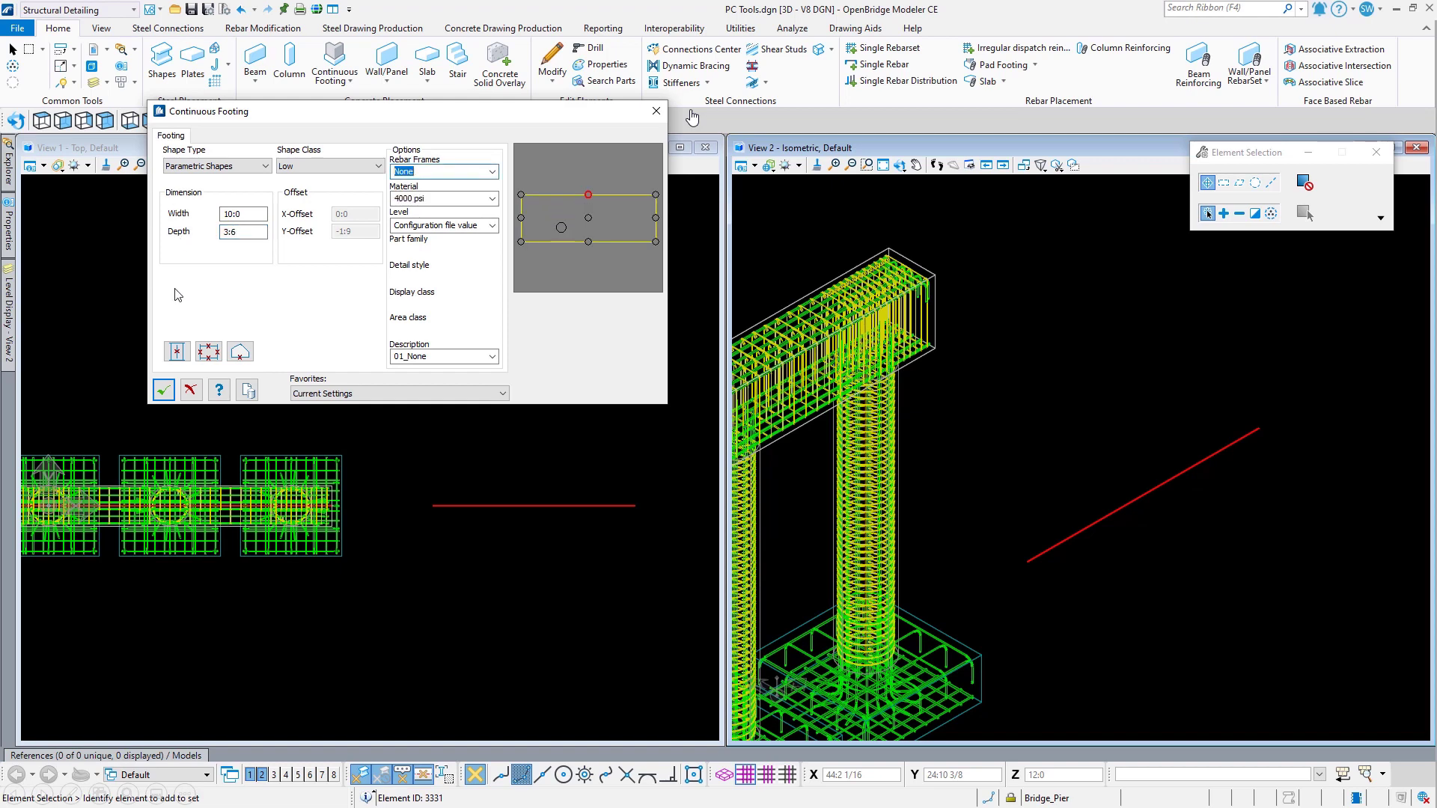
Step: Place the continuous footing along the red line beside the pier and finish the footing command
click(243, 355)
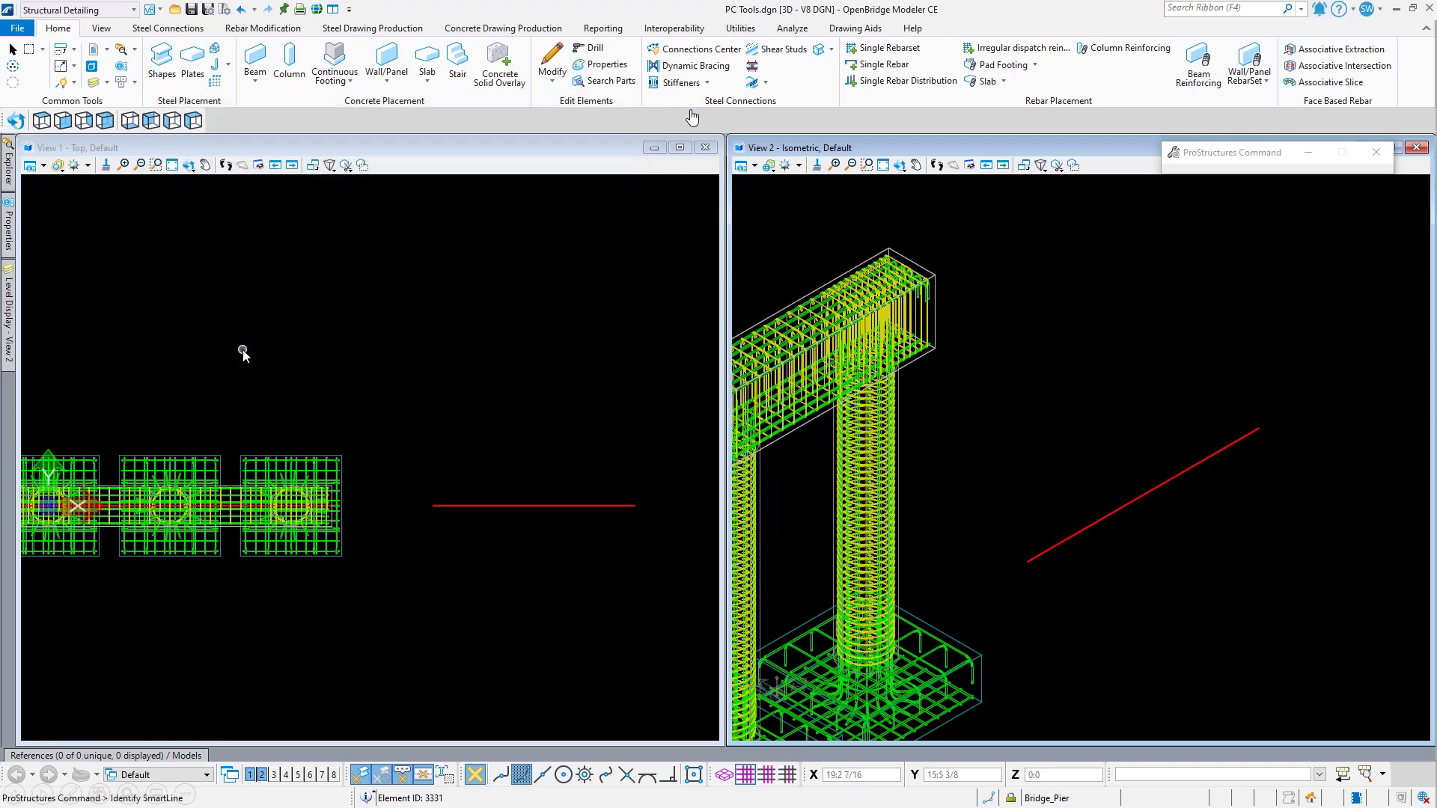
click(612, 506)
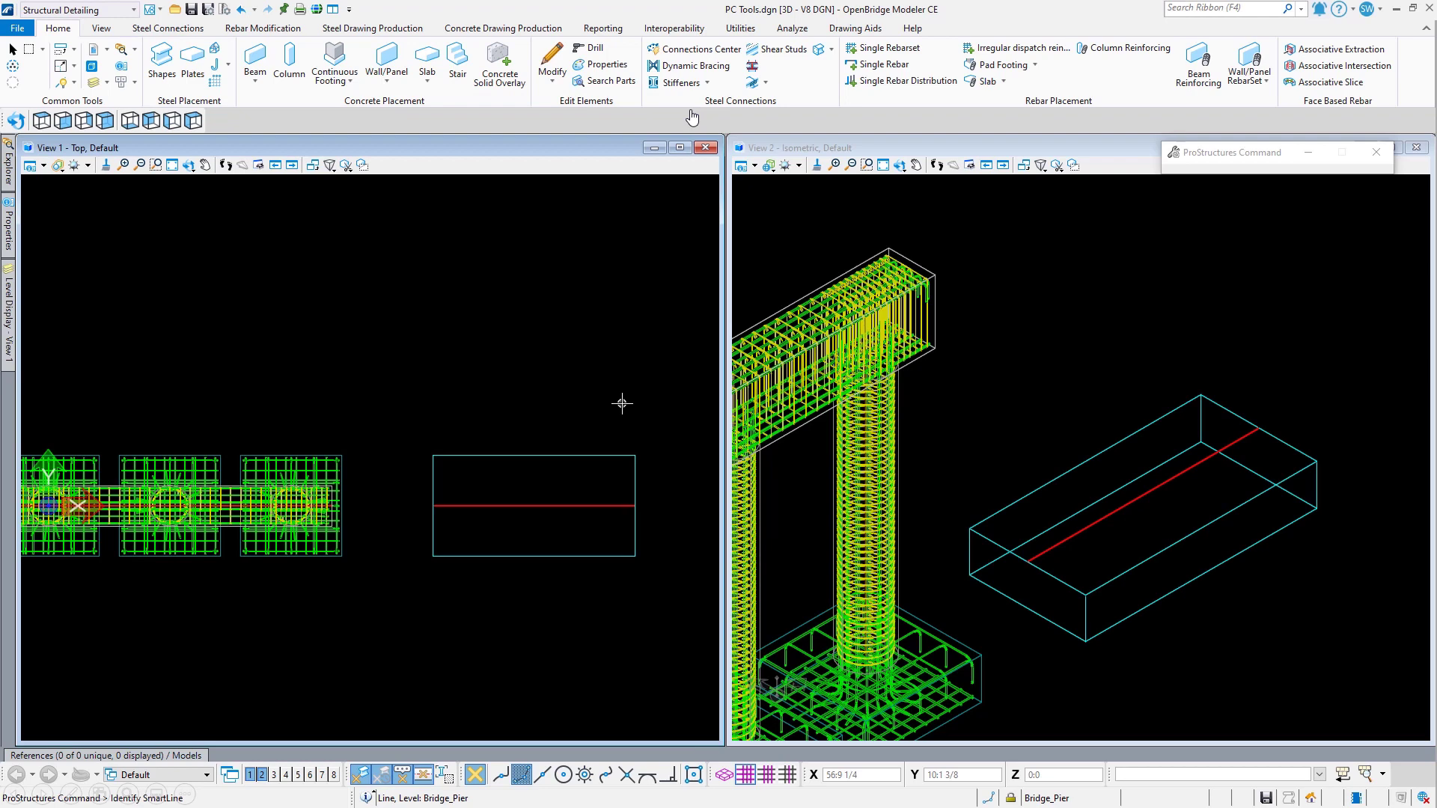
right_click(622, 403)
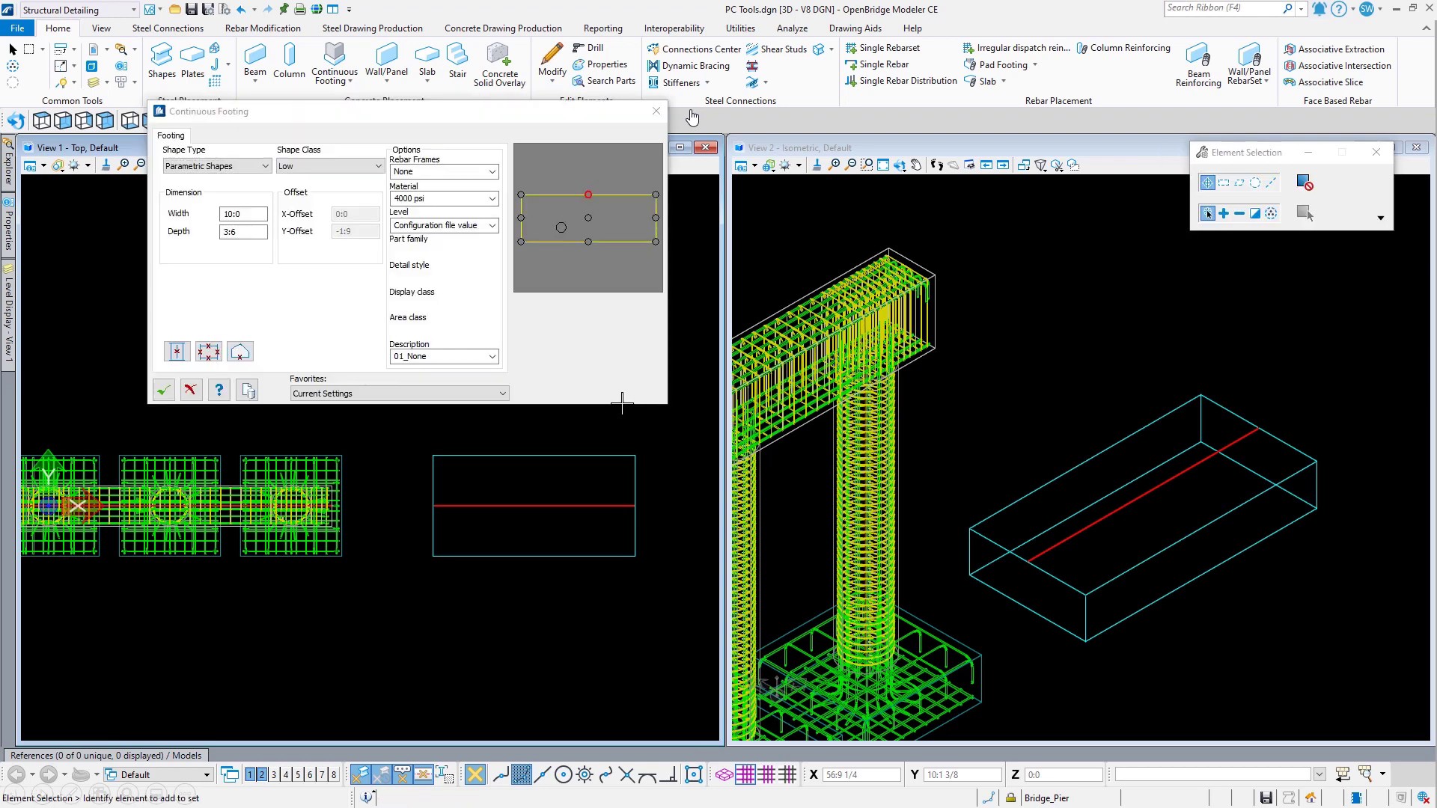
click(166, 392)
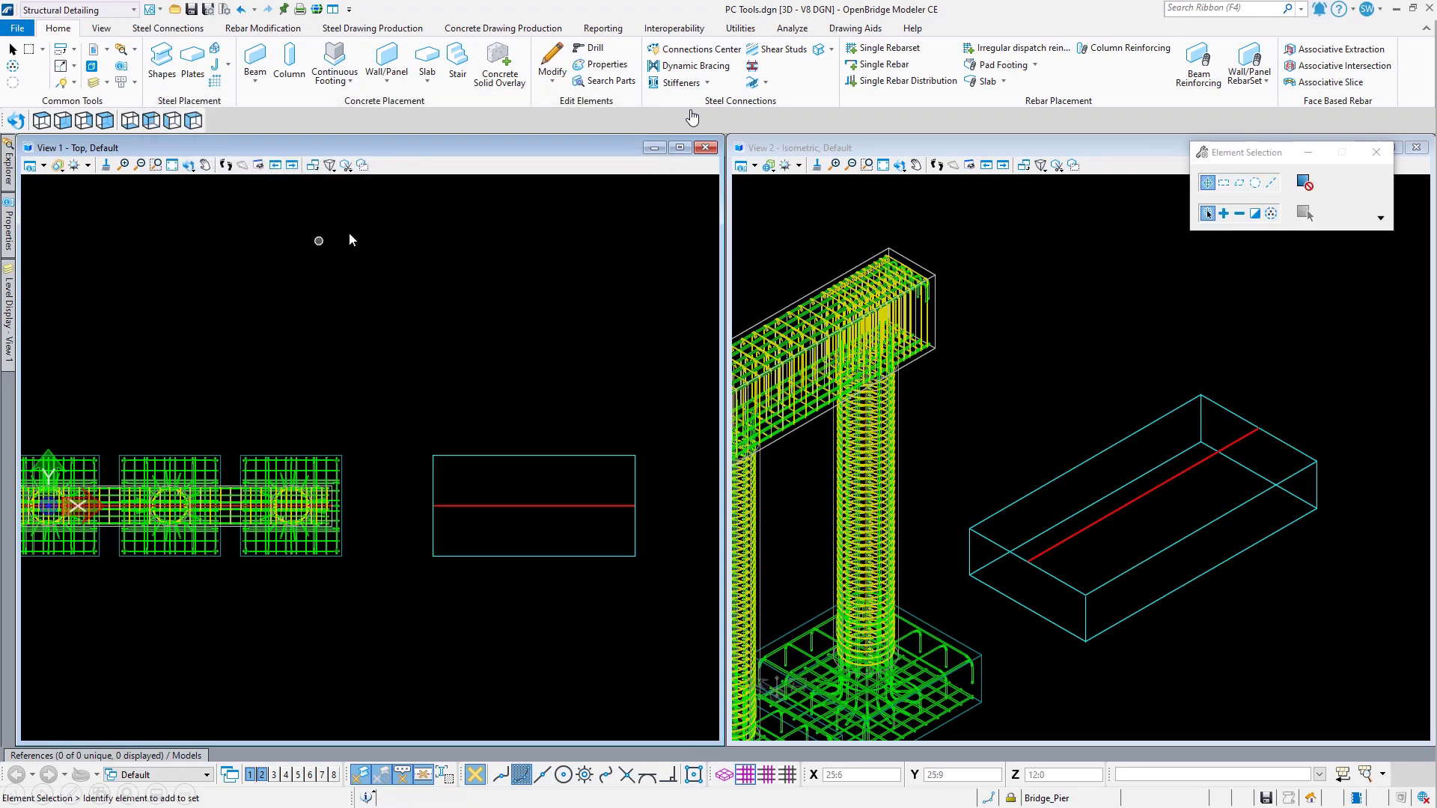
Step: Place a wall panel 15:0 high and 1:0 thick along the red line on the footing, and inspect it in 3D
click(389, 80)
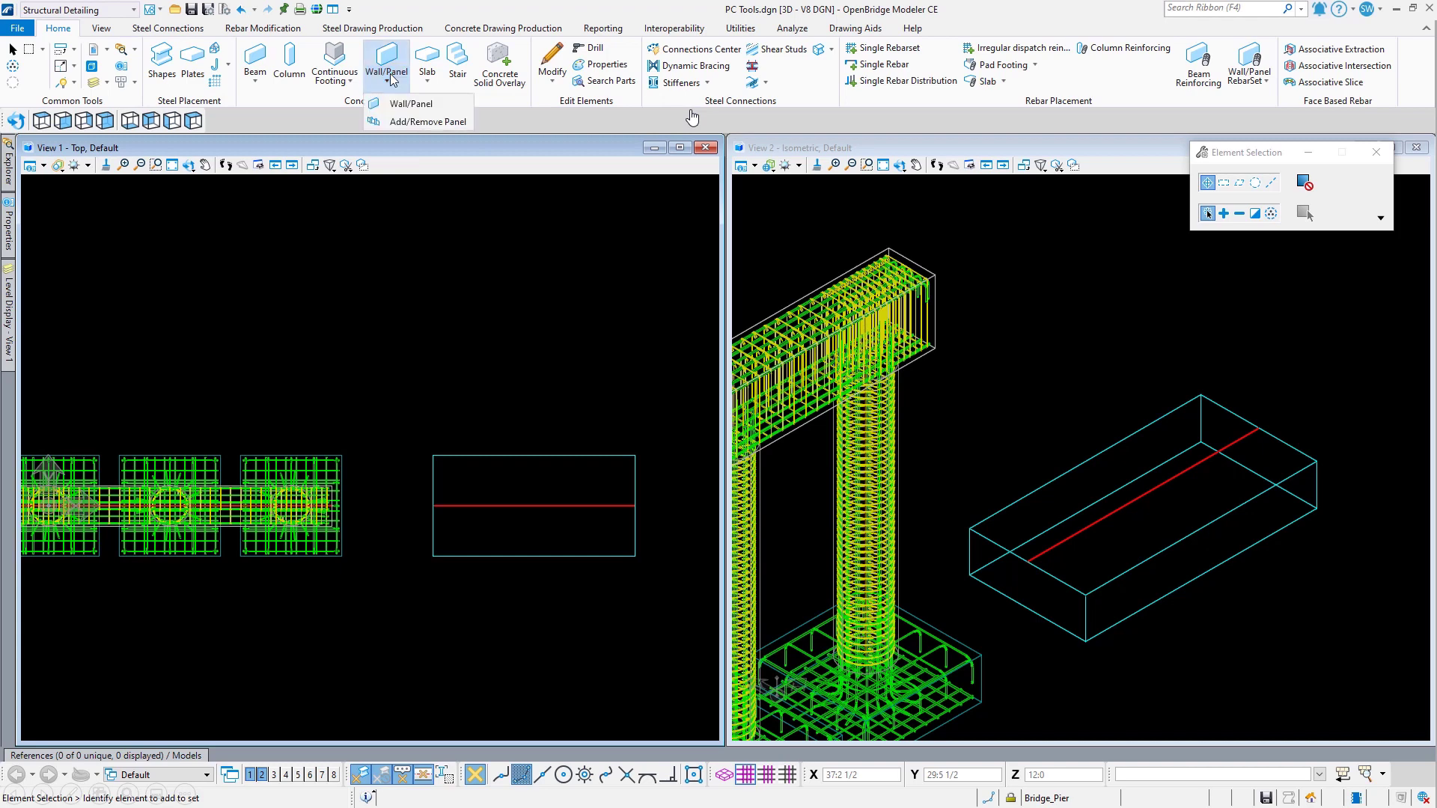
click(398, 122)
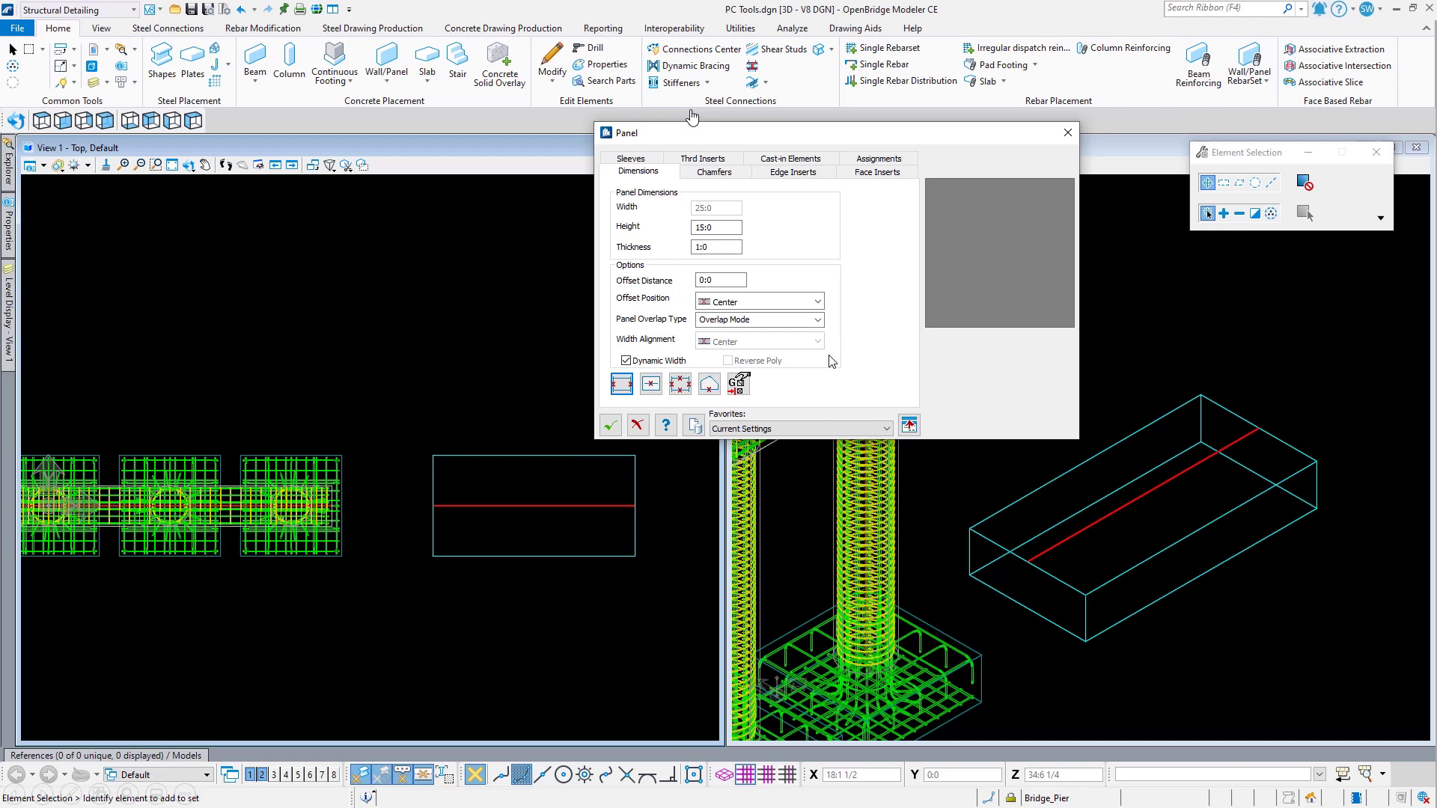
click(651, 385)
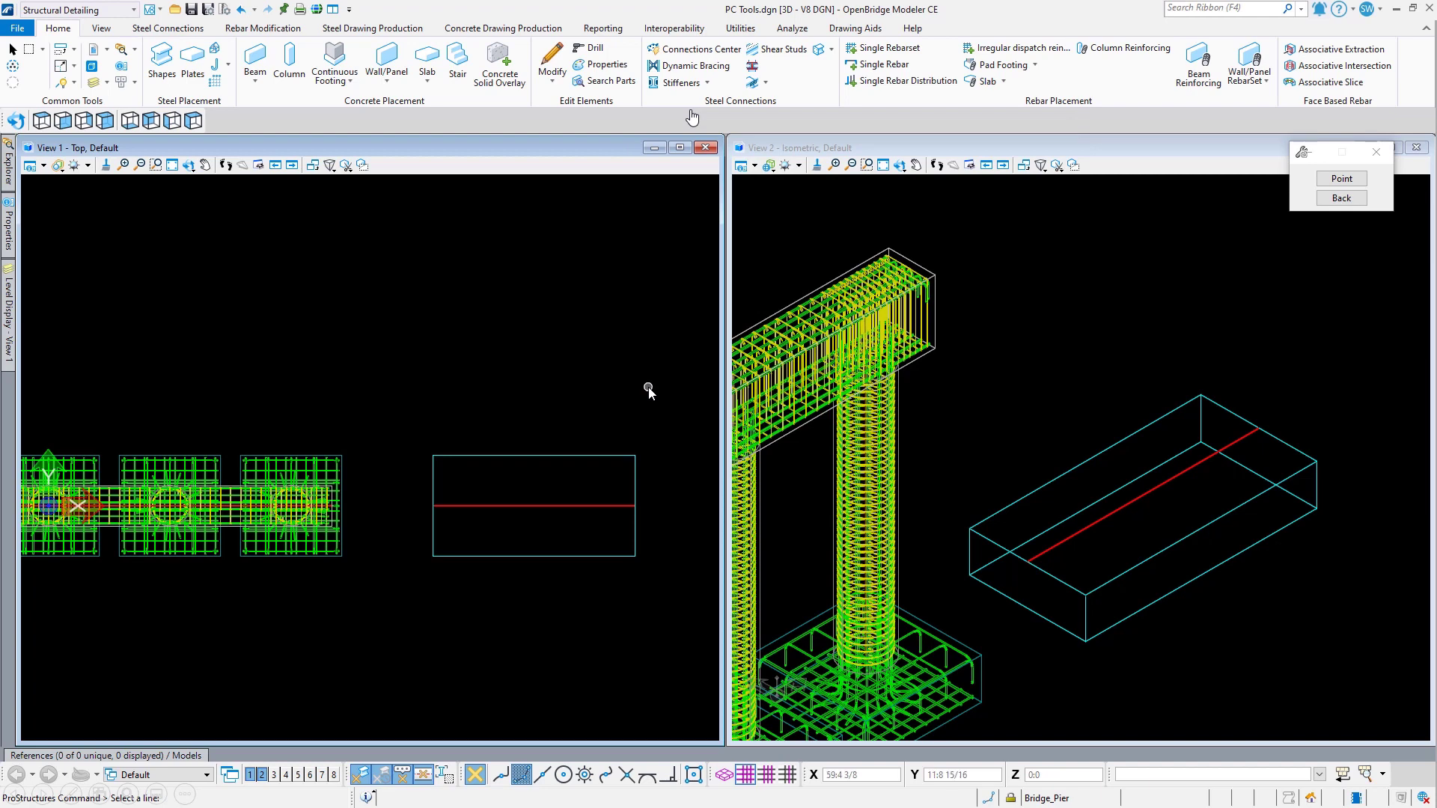
click(547, 506)
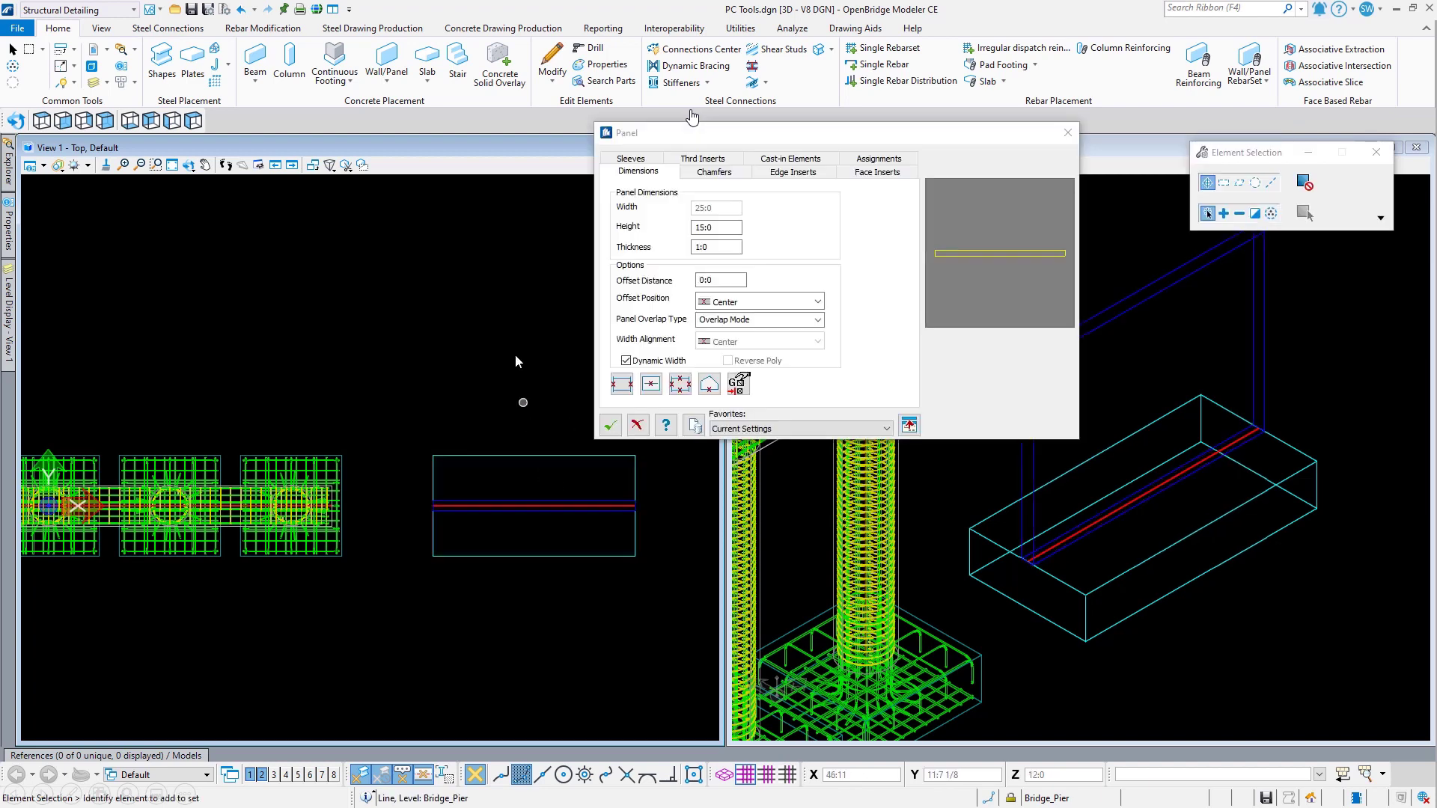
click(612, 426)
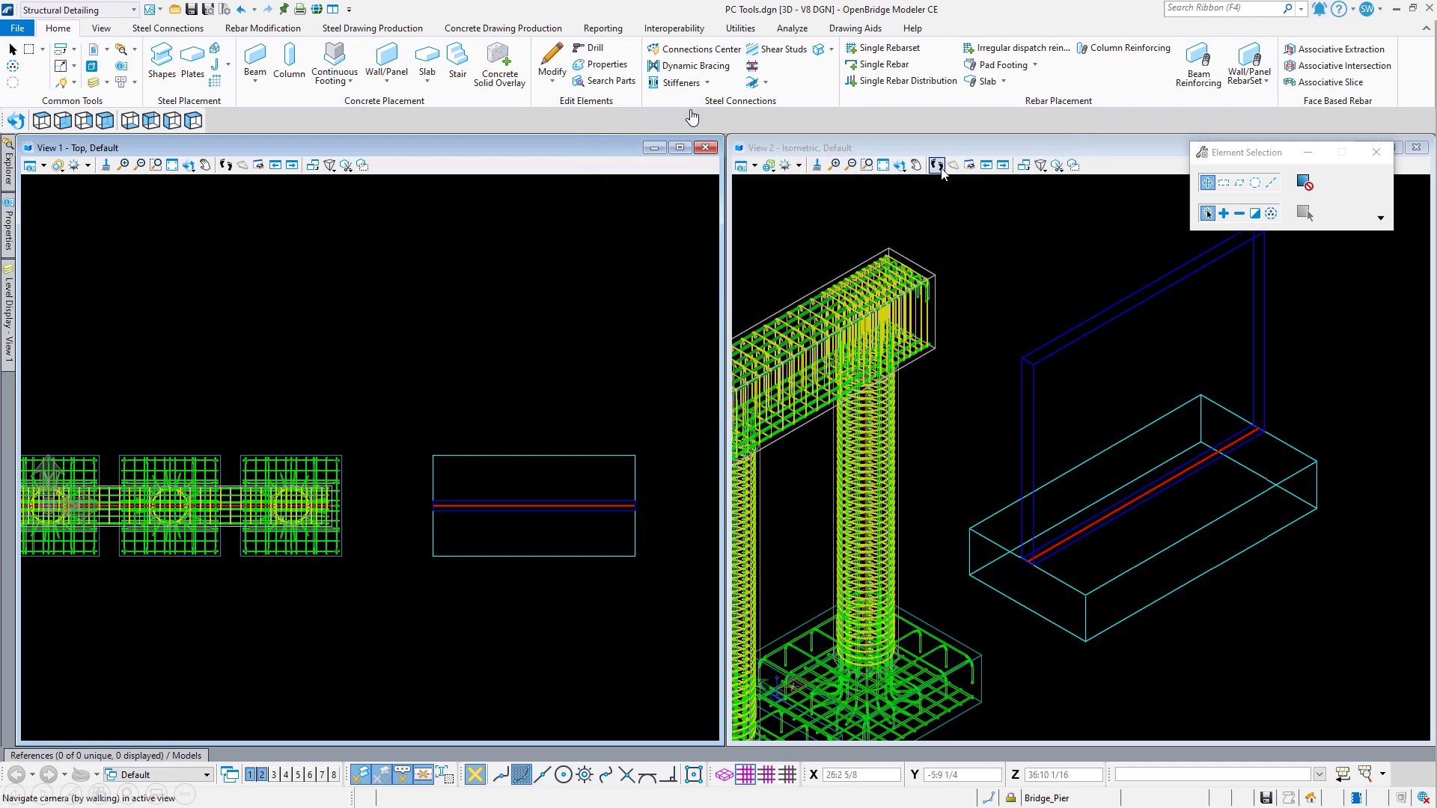
click(900, 164)
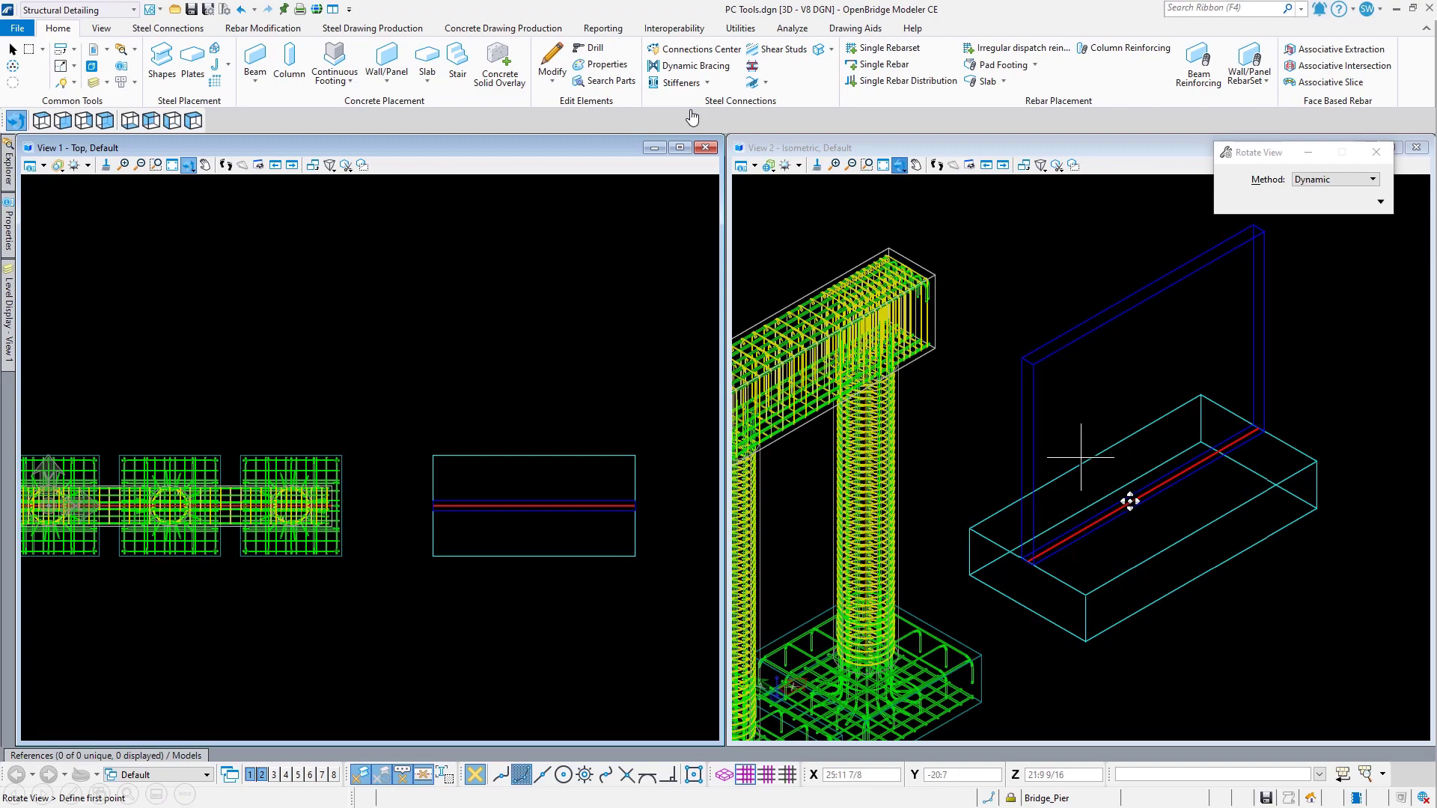
click(1223, 516)
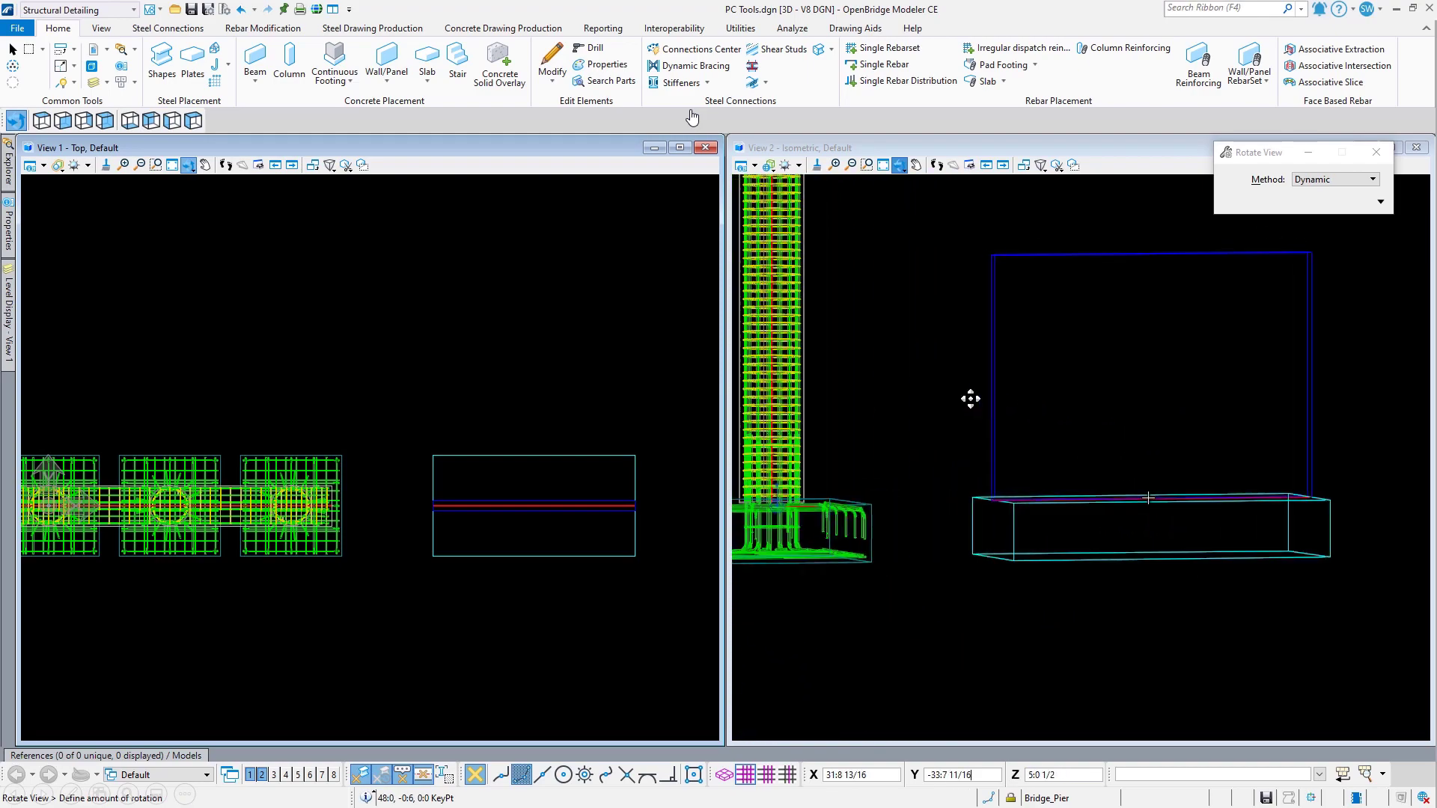
click(868, 397)
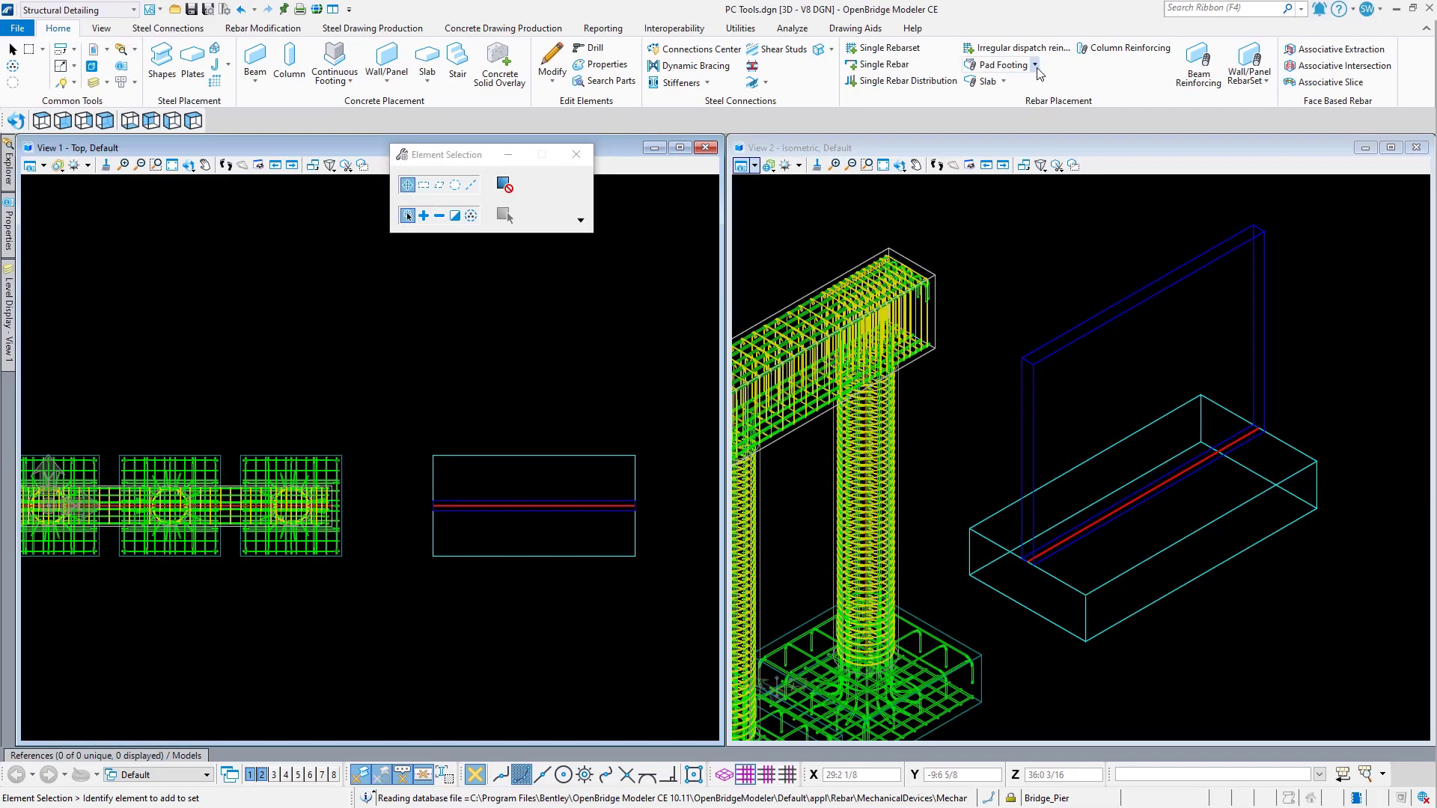
Step: Start reinforcing the continuous footing and set its bottom, side and end clearances to 0:3
click(1035, 66)
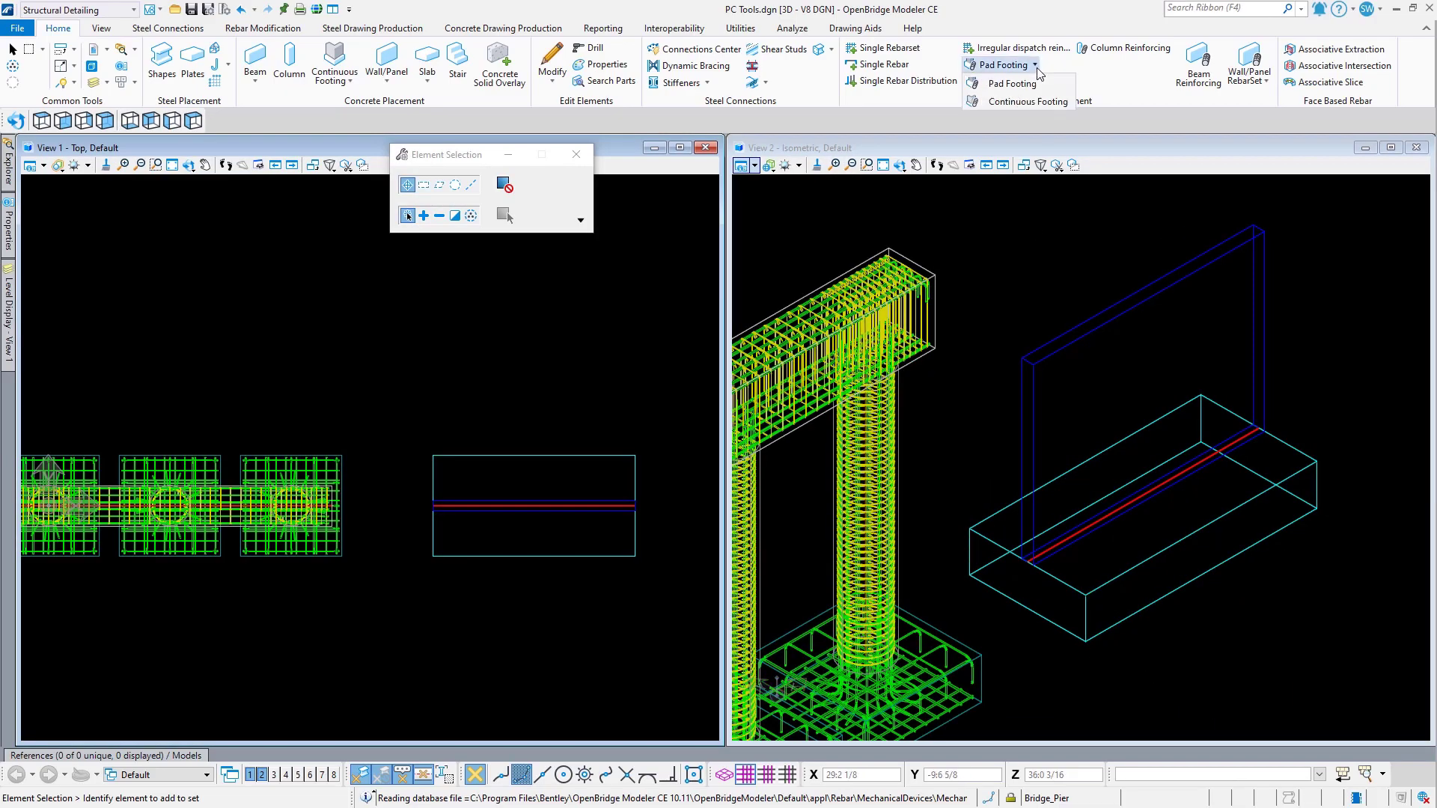
click(1024, 103)
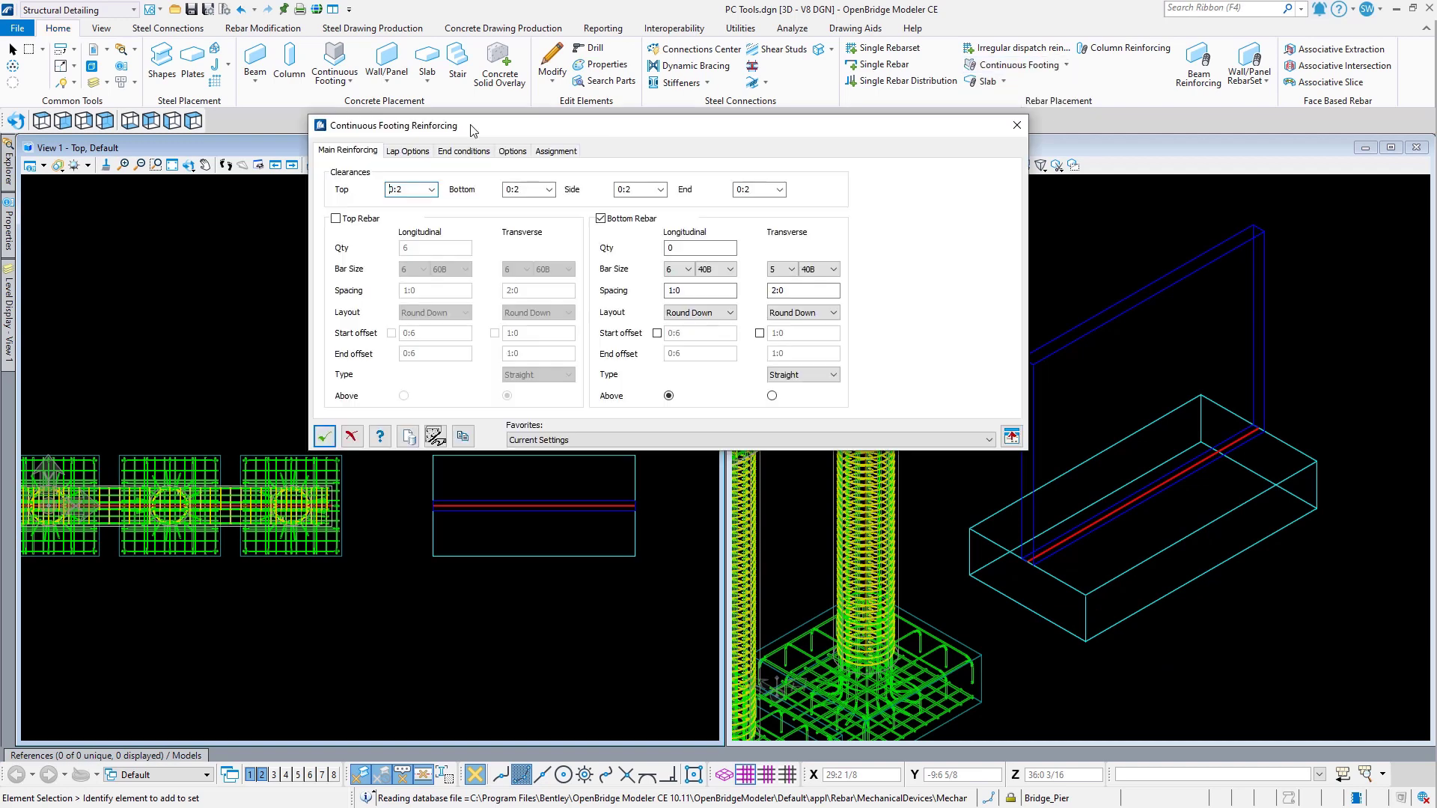
double_click(524, 189)
text(0:3)
key(Tab)
text(0:3)
key(Tab)
text(0:3)
key(Tab)
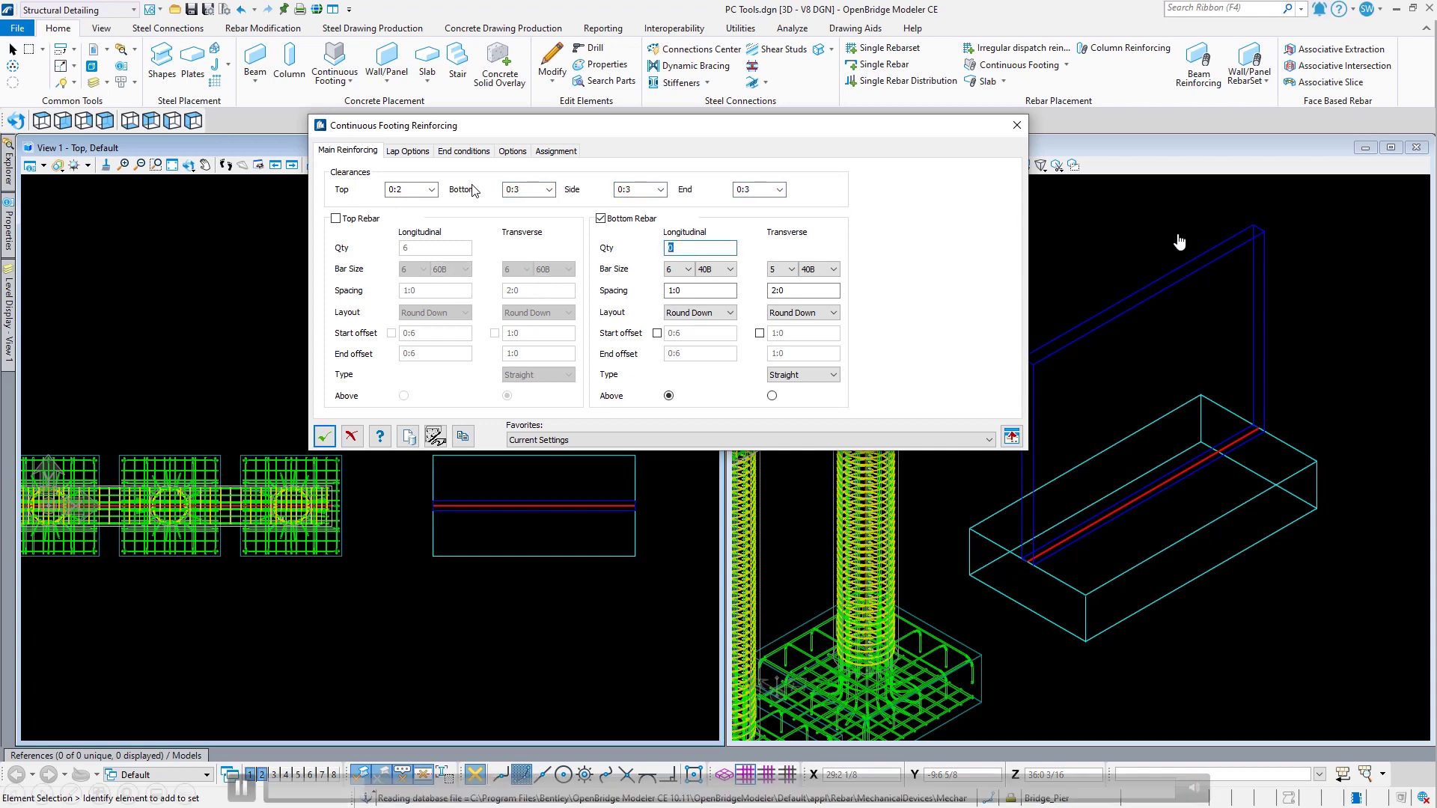
Step: Enable the footing's top rebar and set the transverse spacing of both top and bottom bars to 1:0
click(336, 219)
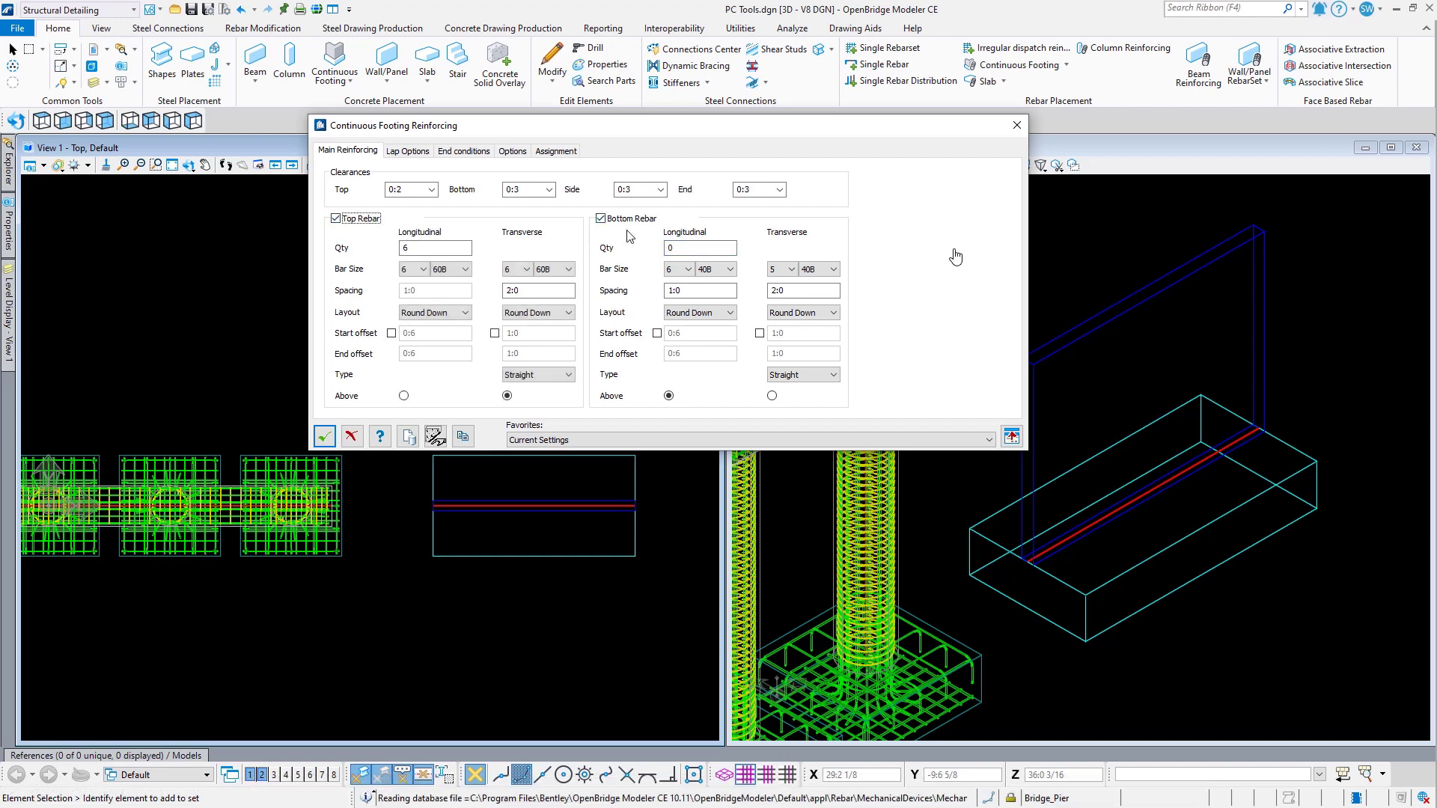
click(444, 248)
click(537, 292)
key(Tab)
drag(805, 292, 718, 296)
key(Tab)
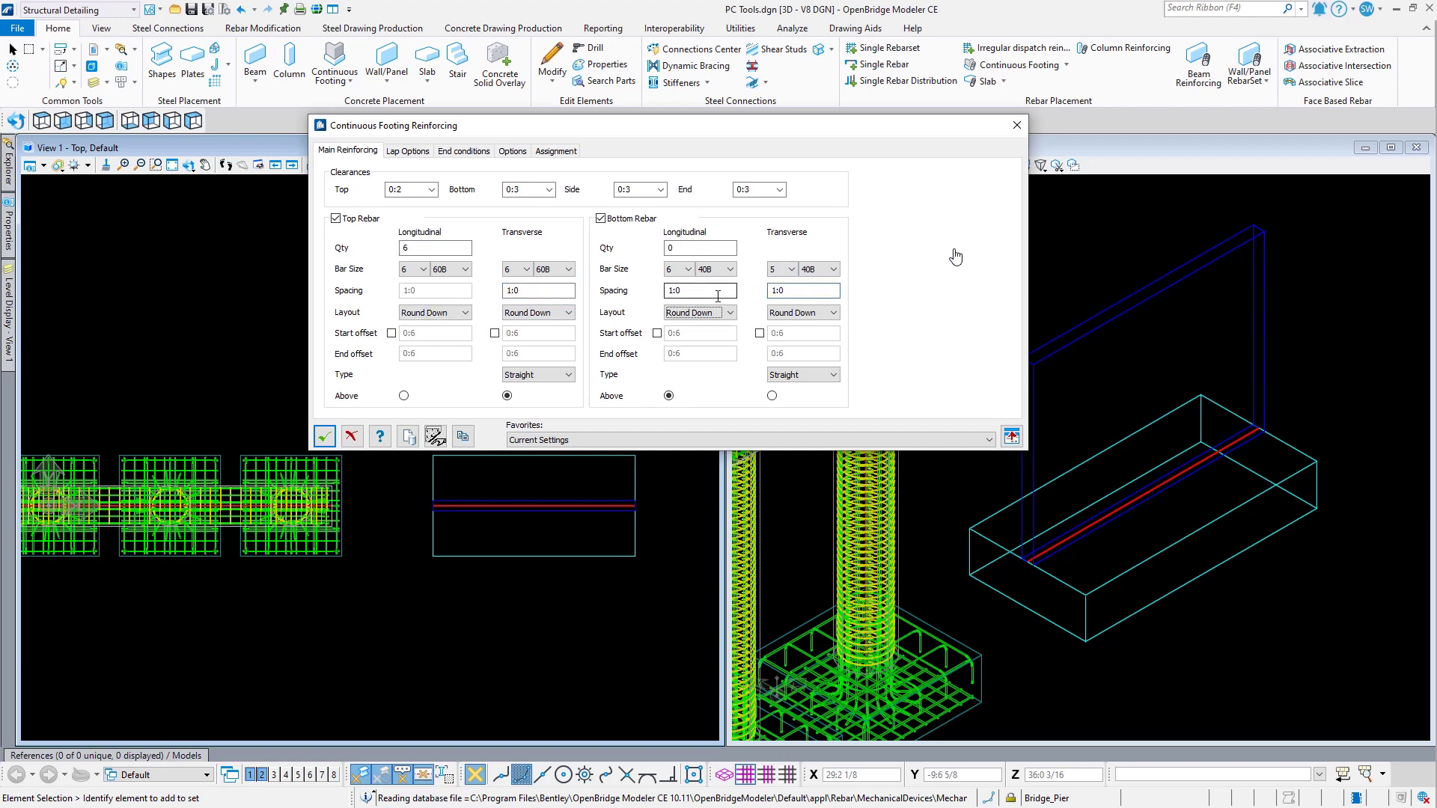
Step: Set the bottom longitudinal bar quantity to 6 and check the top longitudinal bar size
click(679, 249)
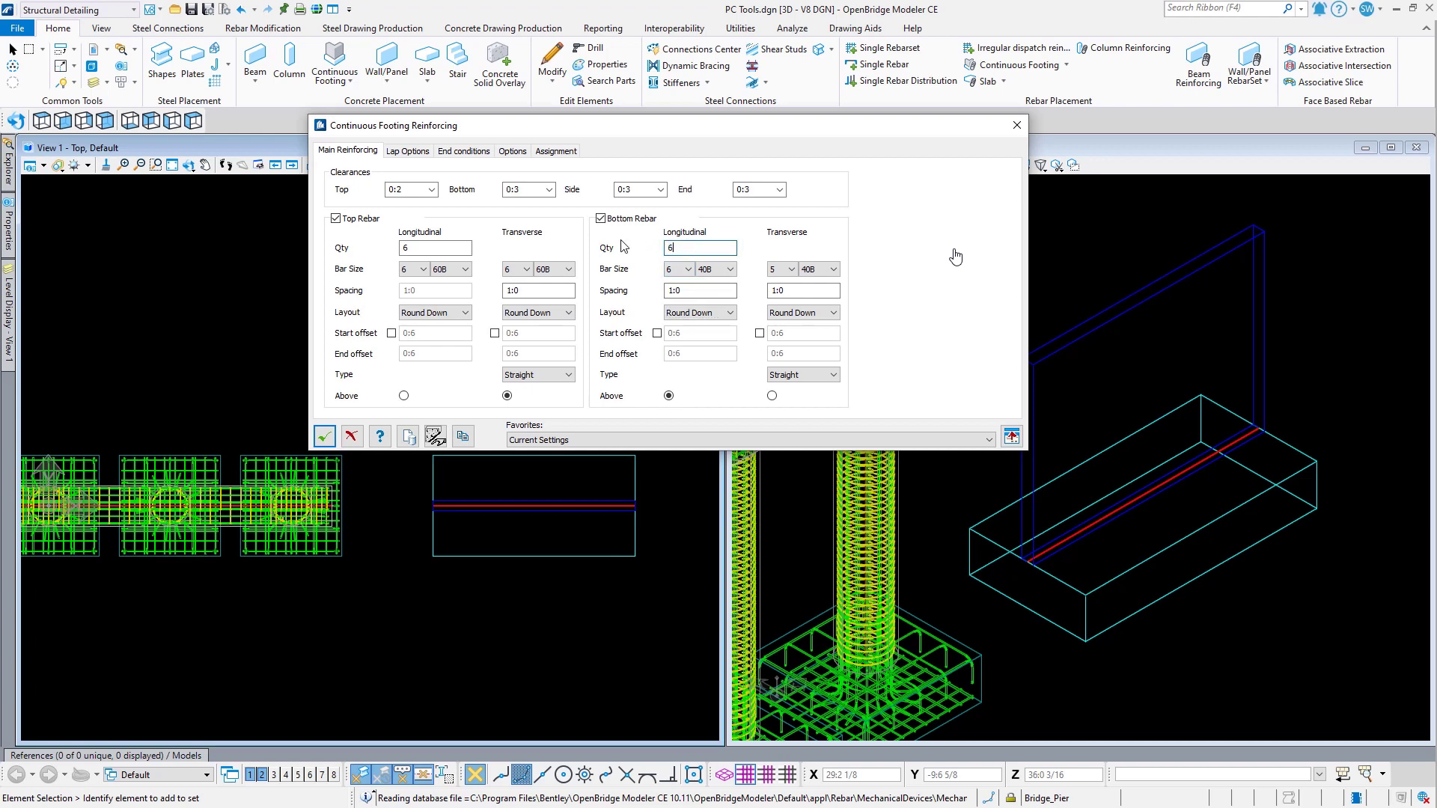
text(6)
key(Tab)
click(417, 270)
click(417, 270)
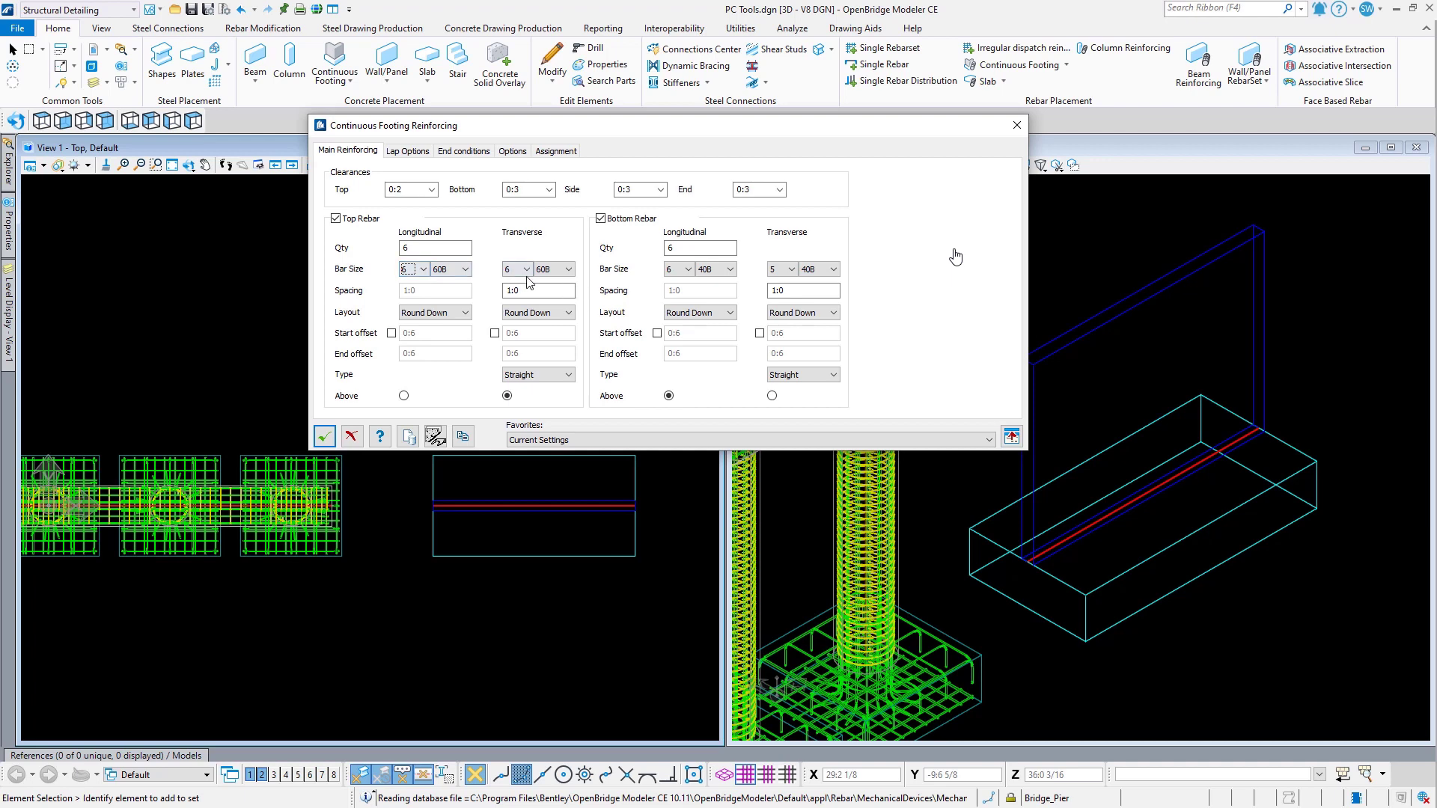
Step: Set the footing's bottom transverse bar size to 6 and the layout of all top and bottom bars to Round Up
click(783, 269)
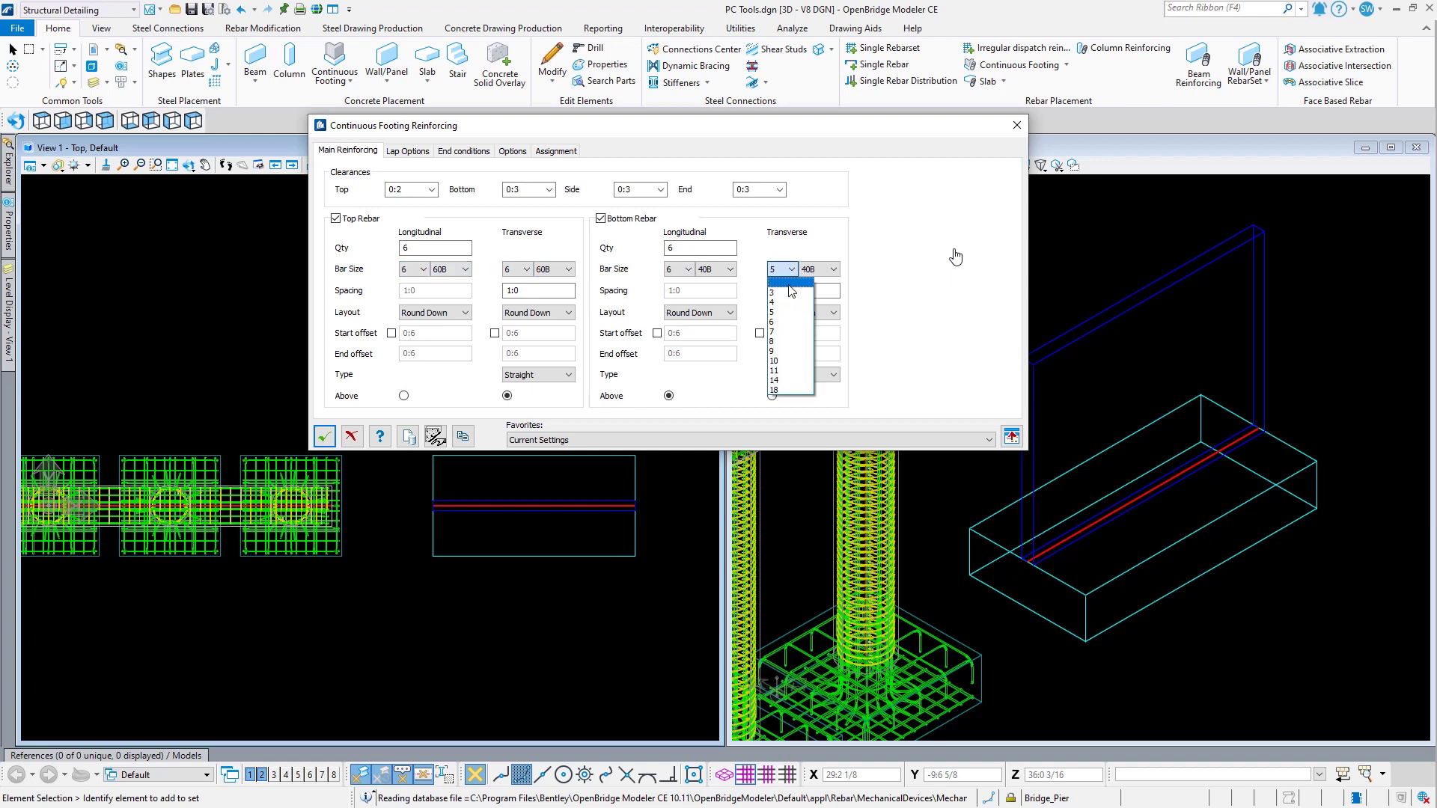
click(787, 323)
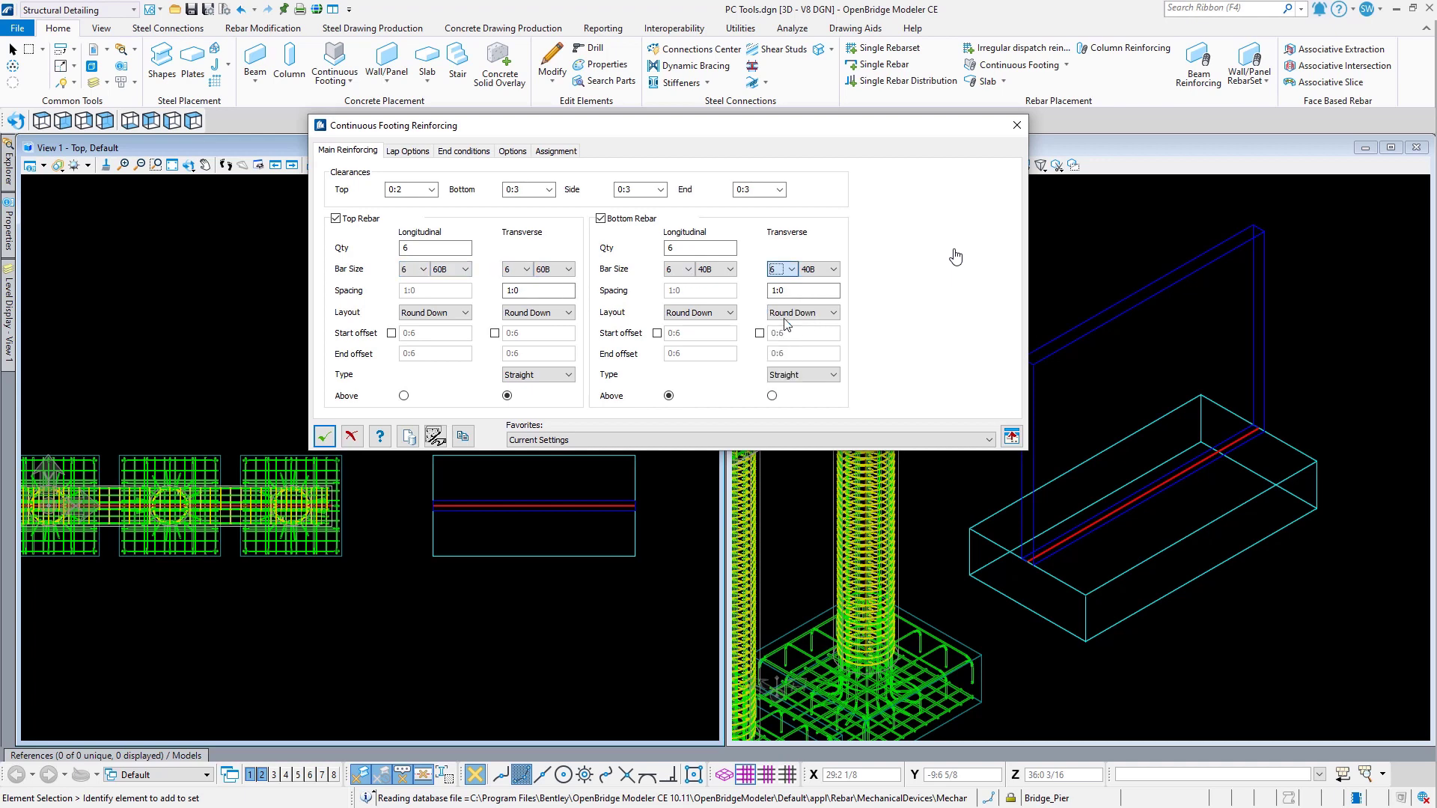
click(429, 313)
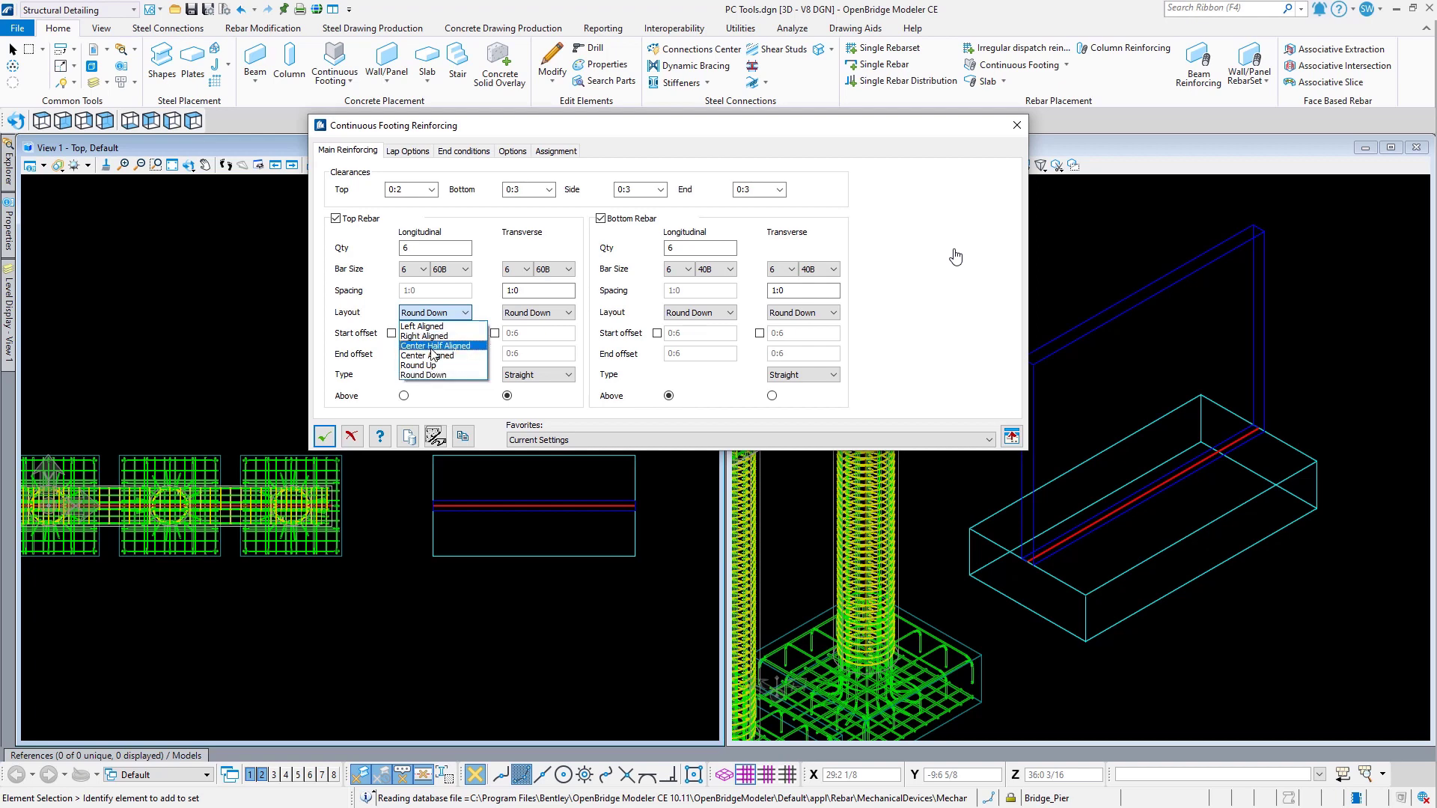
click(423, 365)
click(522, 315)
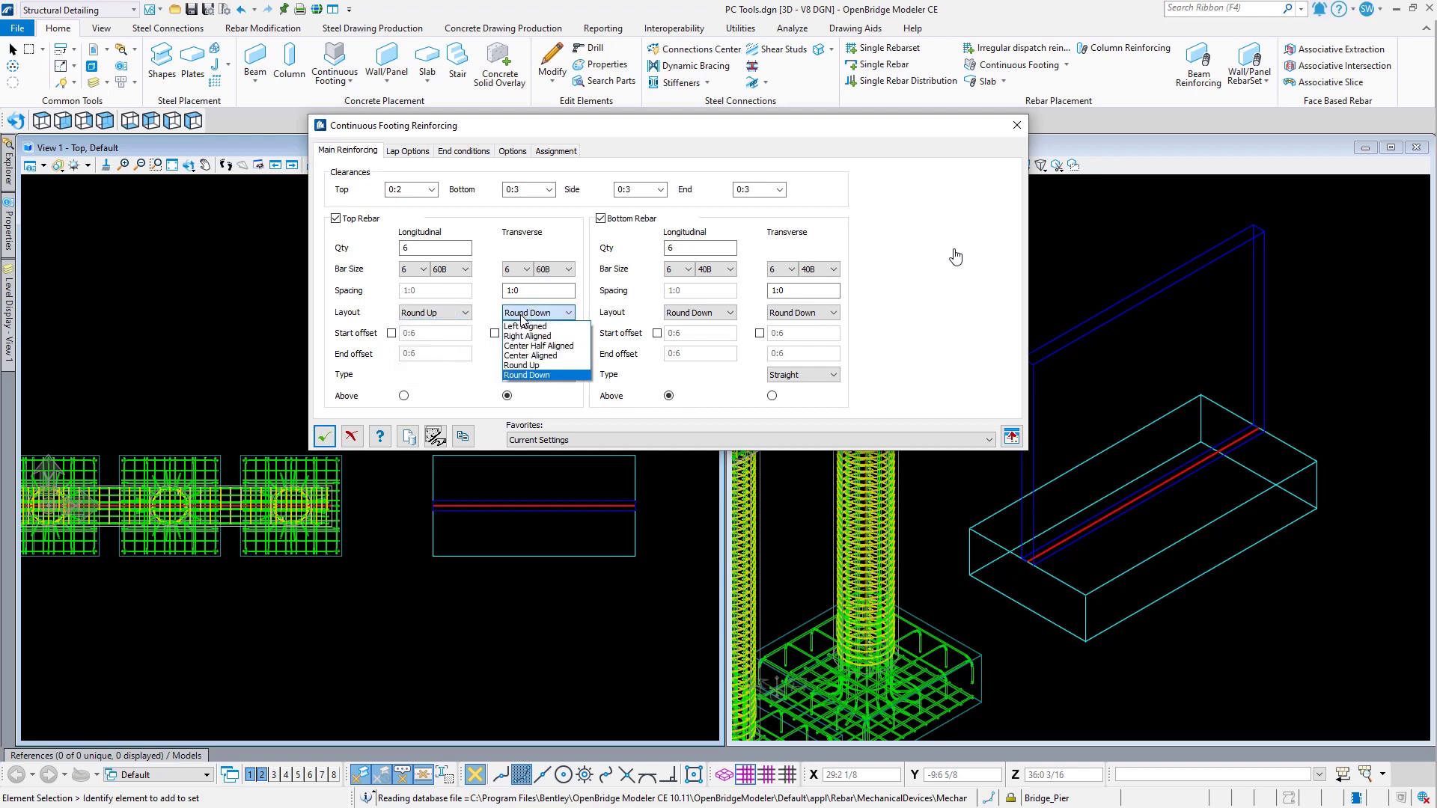
click(522, 365)
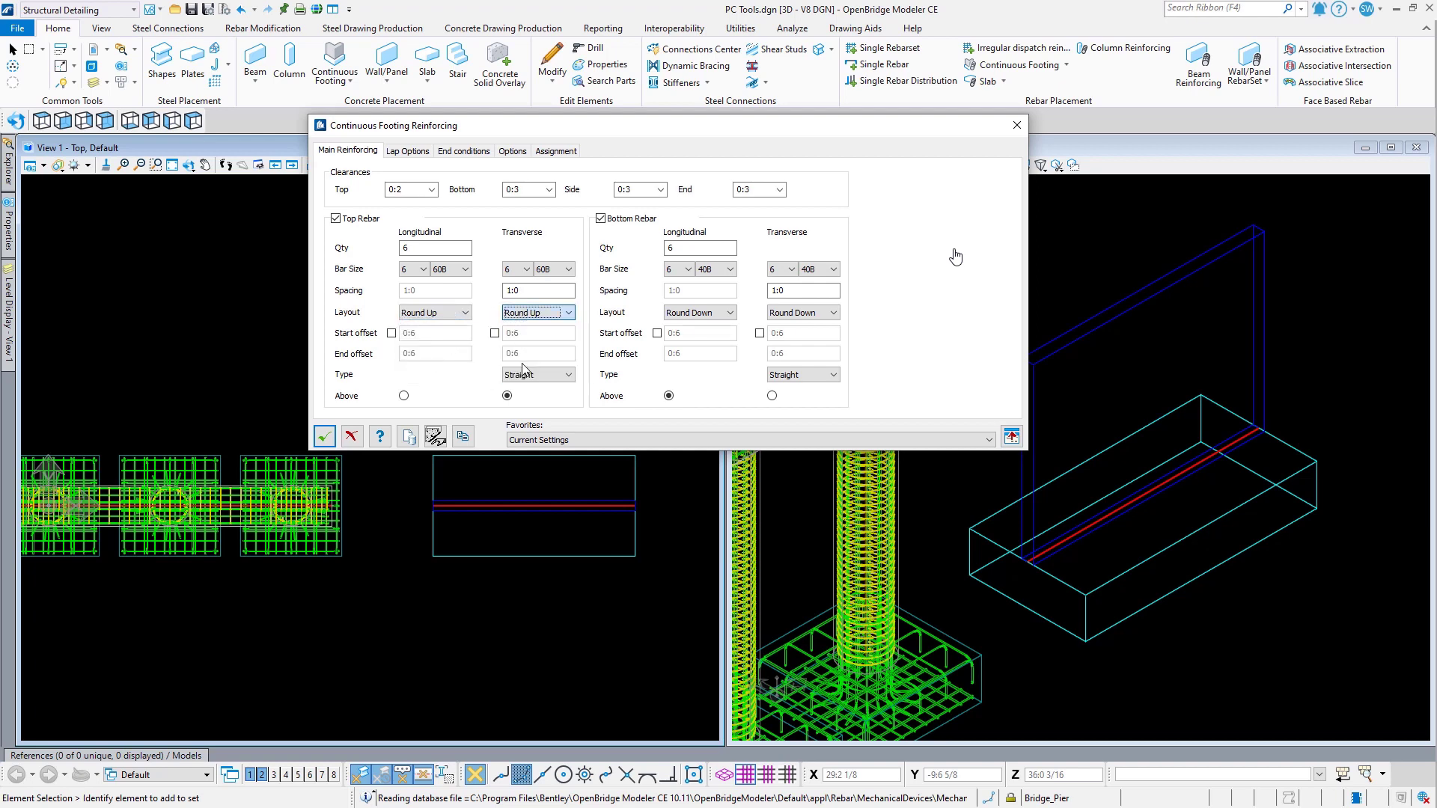
click(698, 313)
click(696, 365)
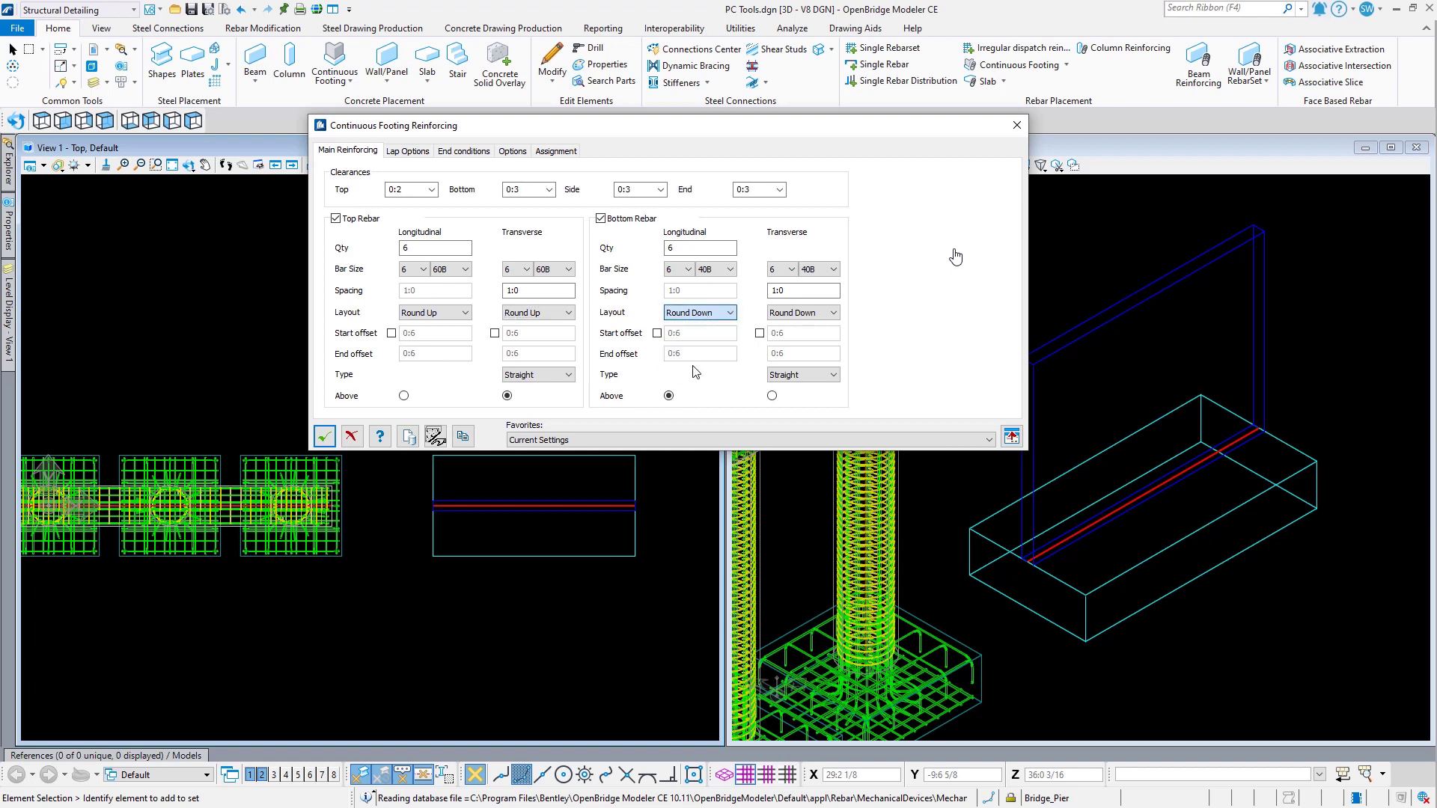
click(799, 313)
click(804, 365)
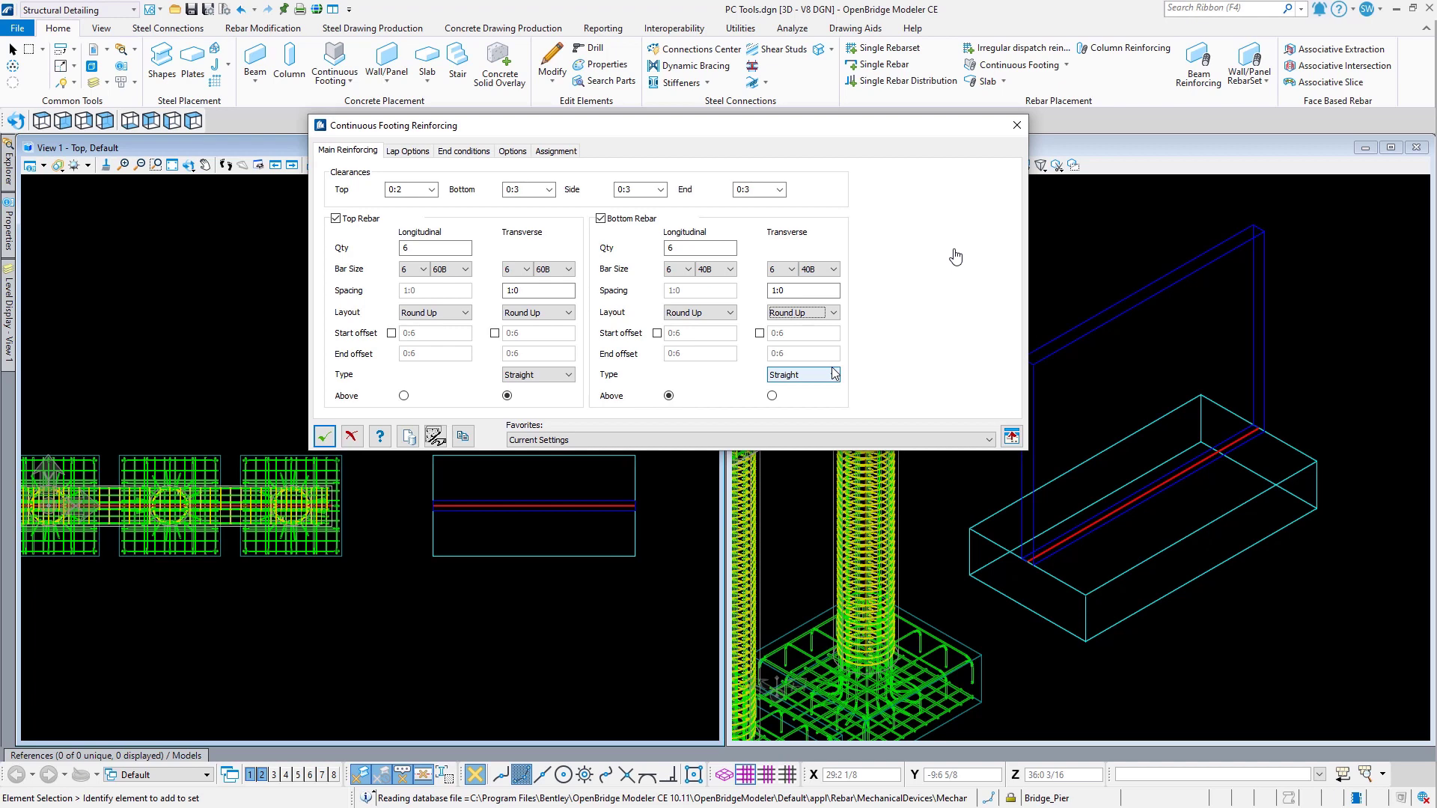
Step: Keep both transverse bar types Straight and apply the reinforcement to the continuous footing in the isometric view
click(558, 378)
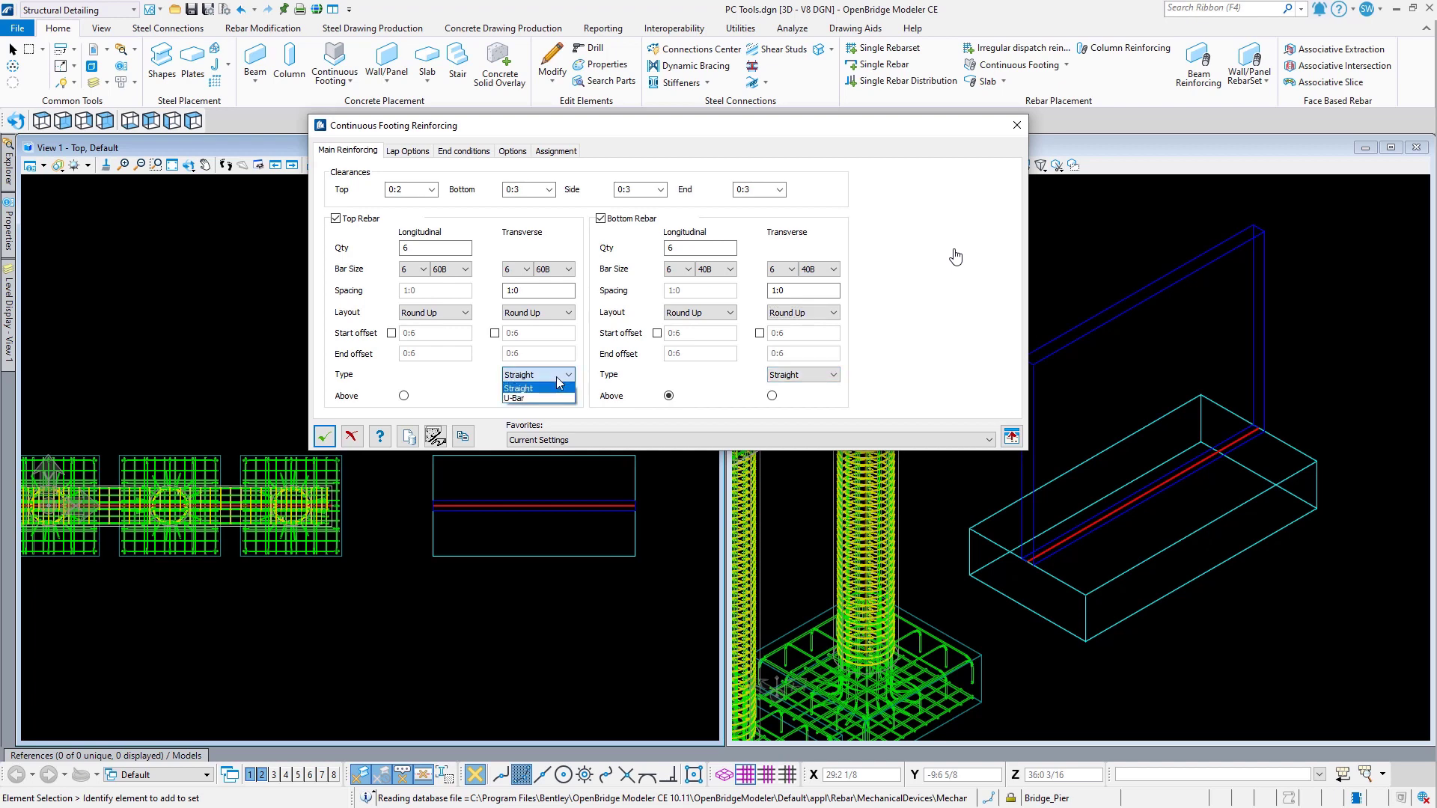
click(559, 378)
click(812, 375)
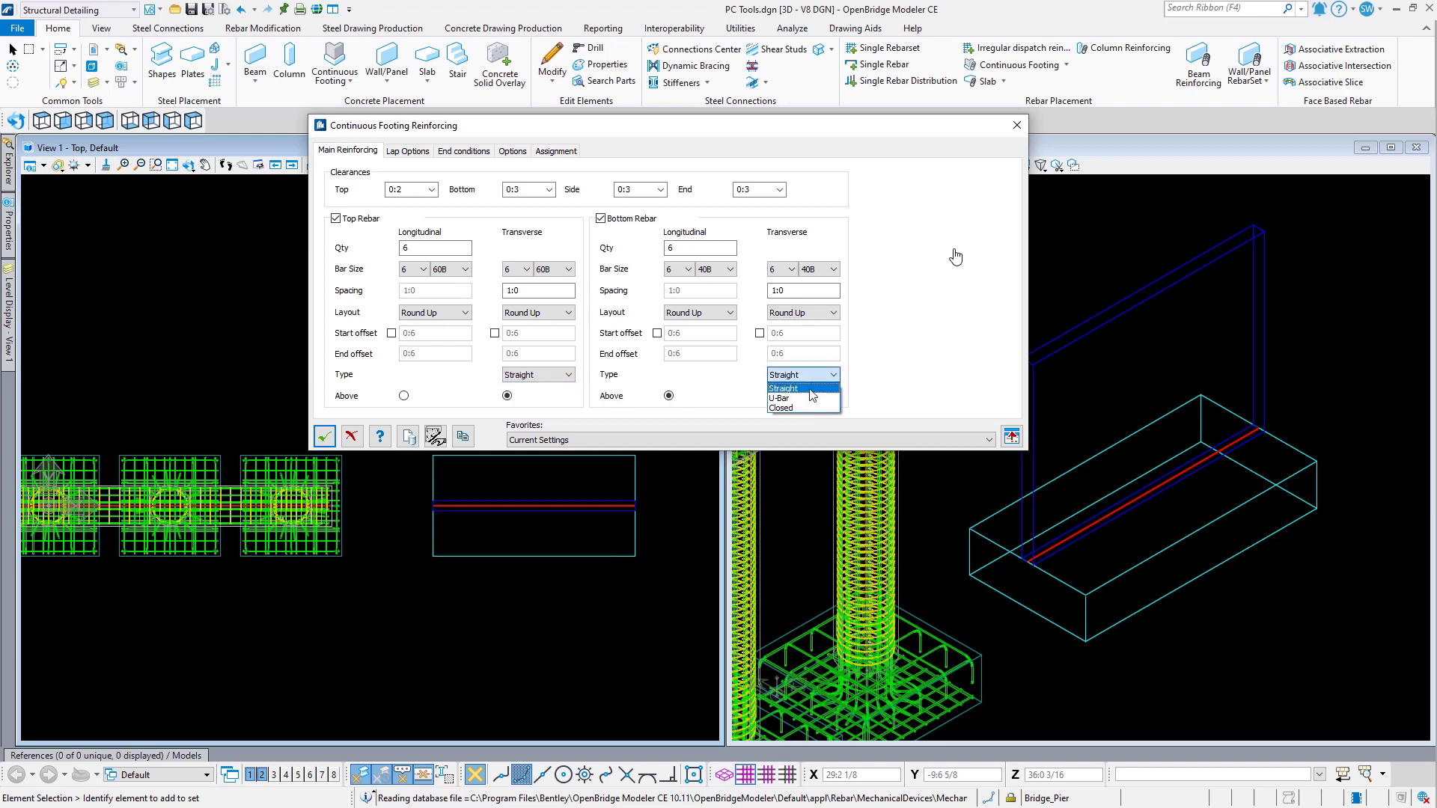
click(887, 369)
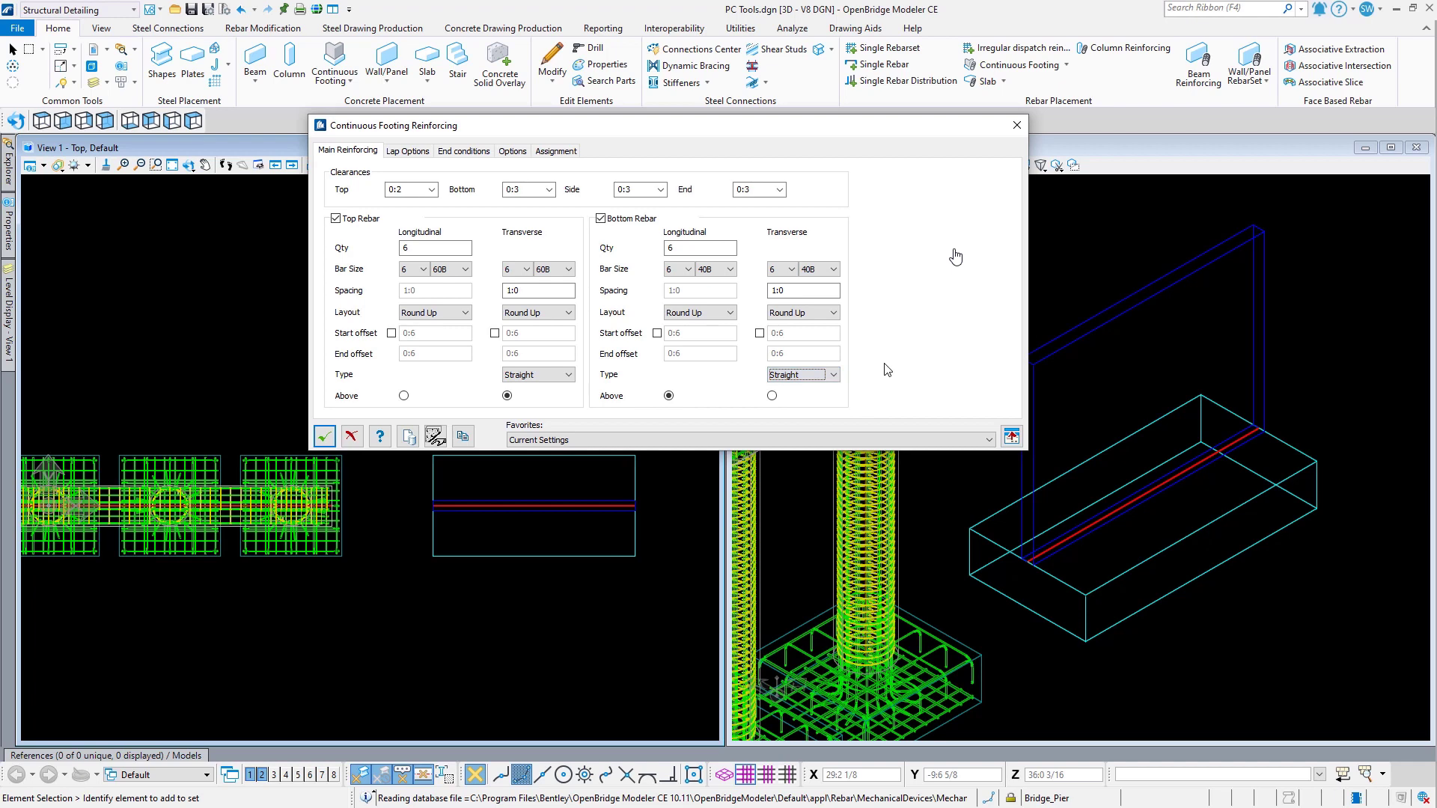
click(435, 436)
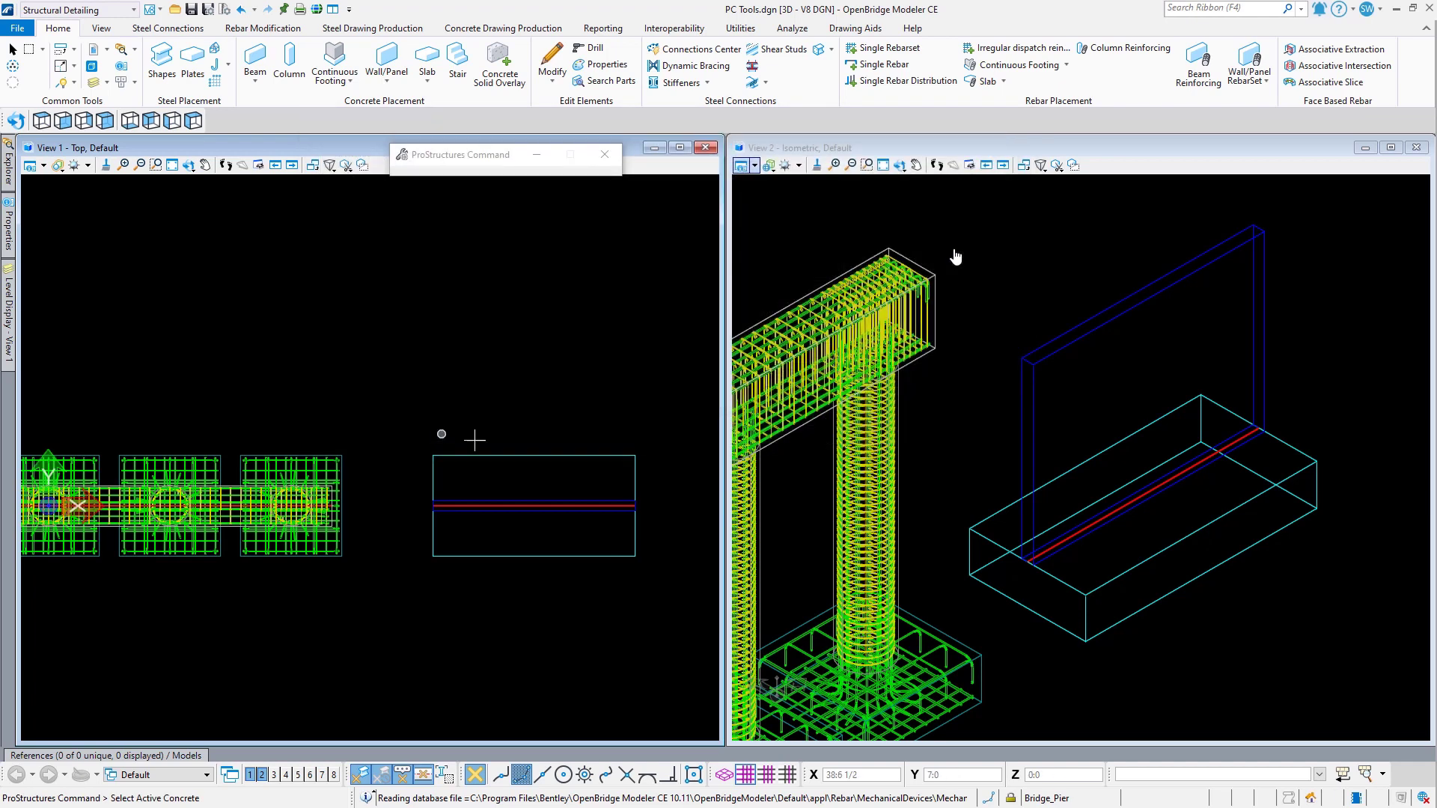
click(983, 518)
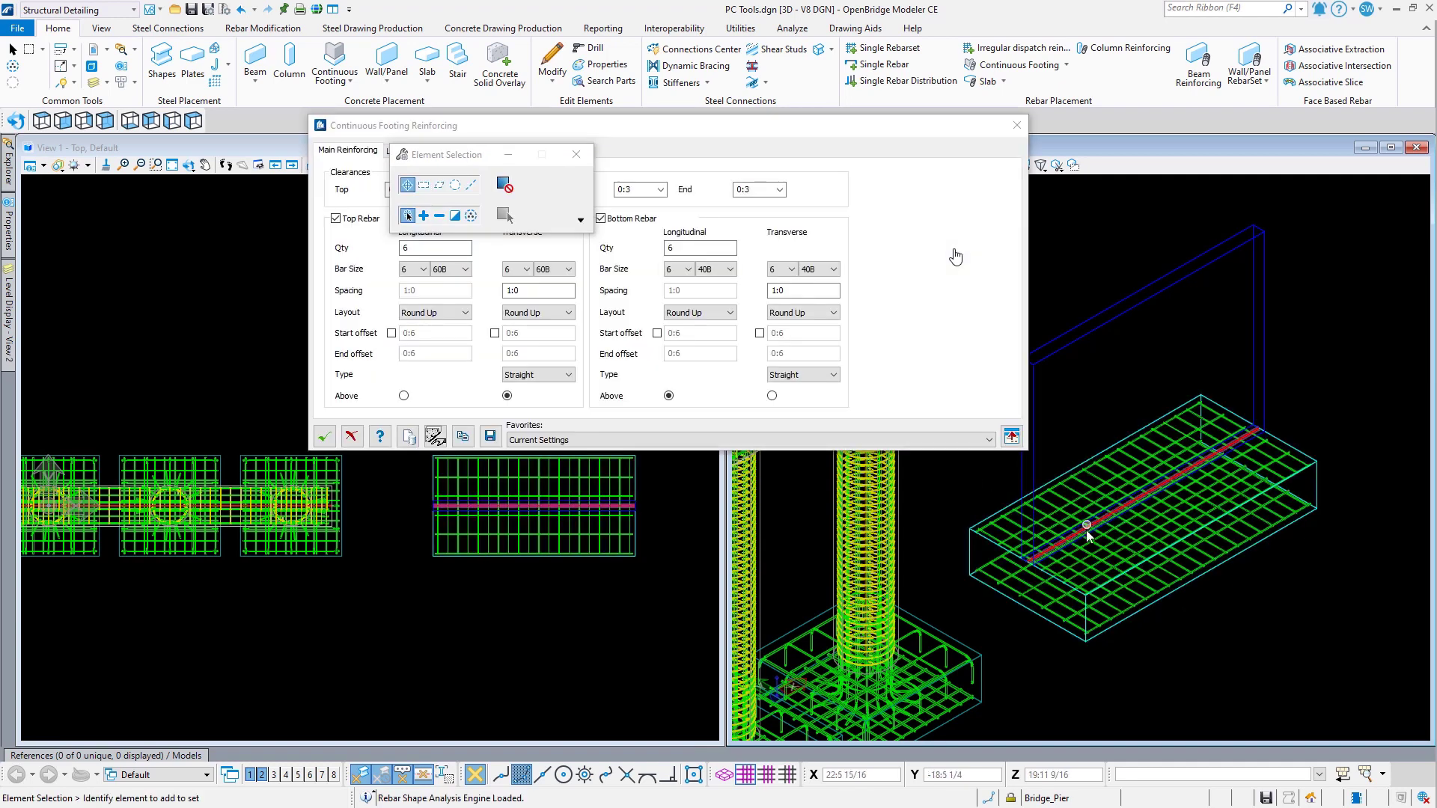
Step: Change the footing's top and bottom transverse bar types to U-Bar
drag(824, 135, 631, 144)
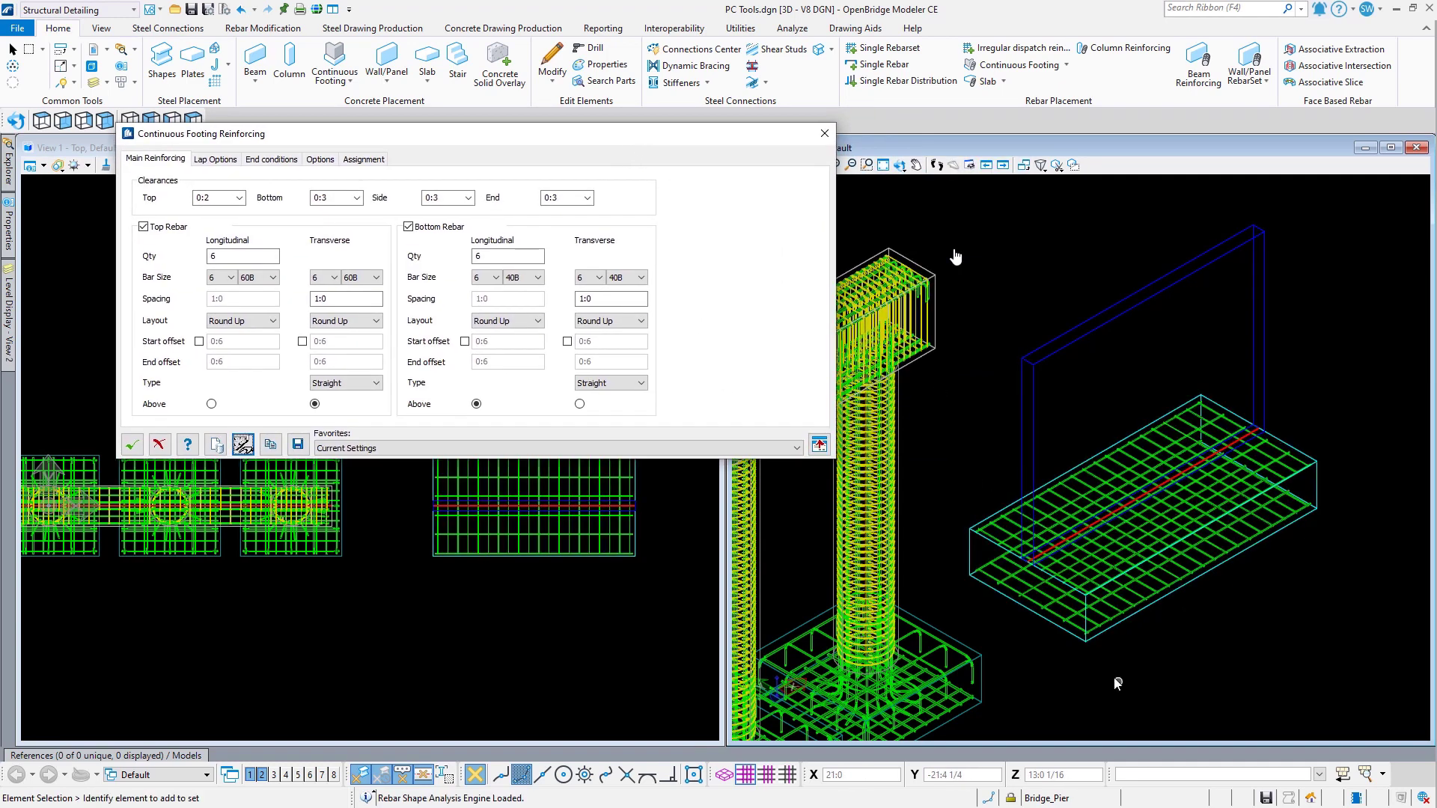
scroll(1058, 649, up, 2)
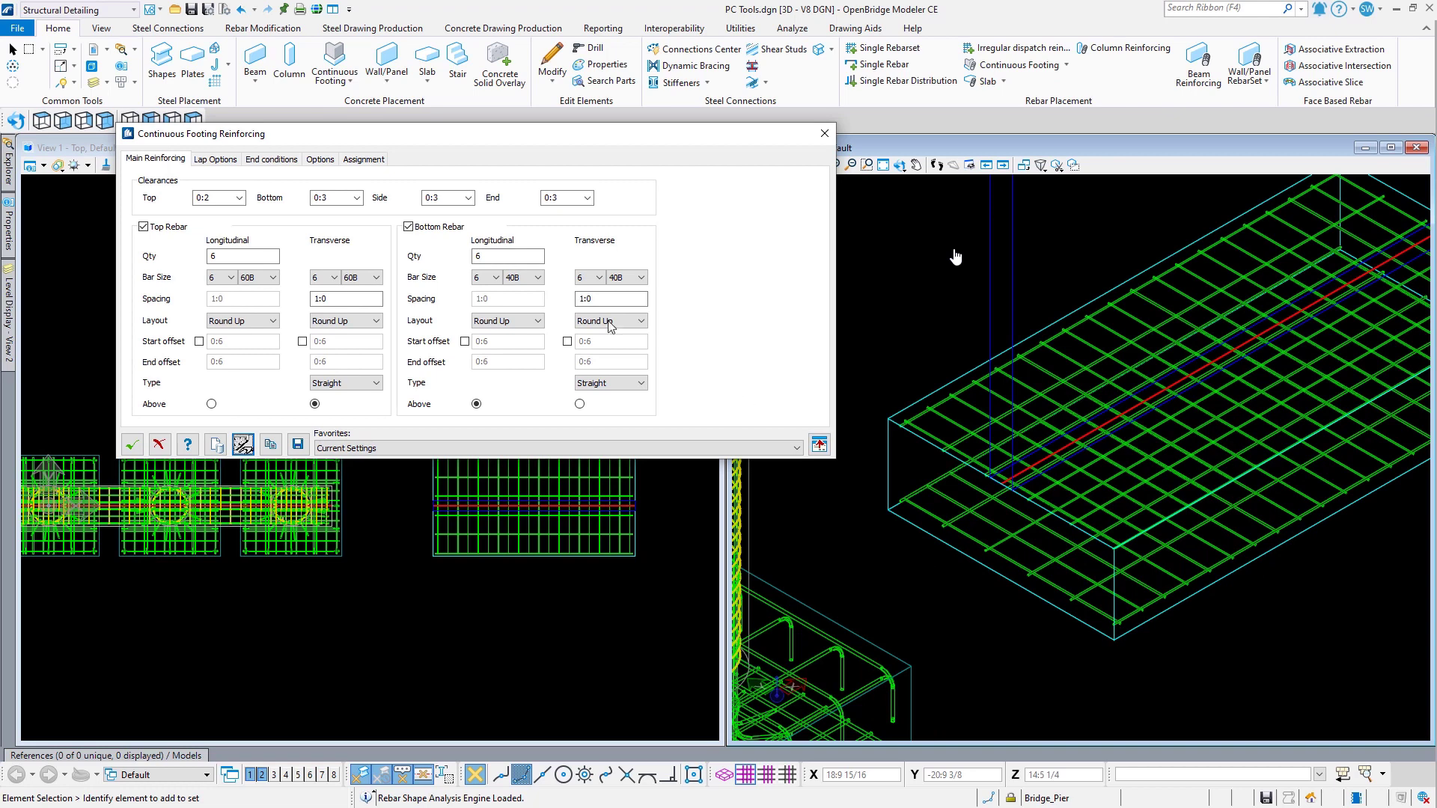
click(378, 384)
click(355, 406)
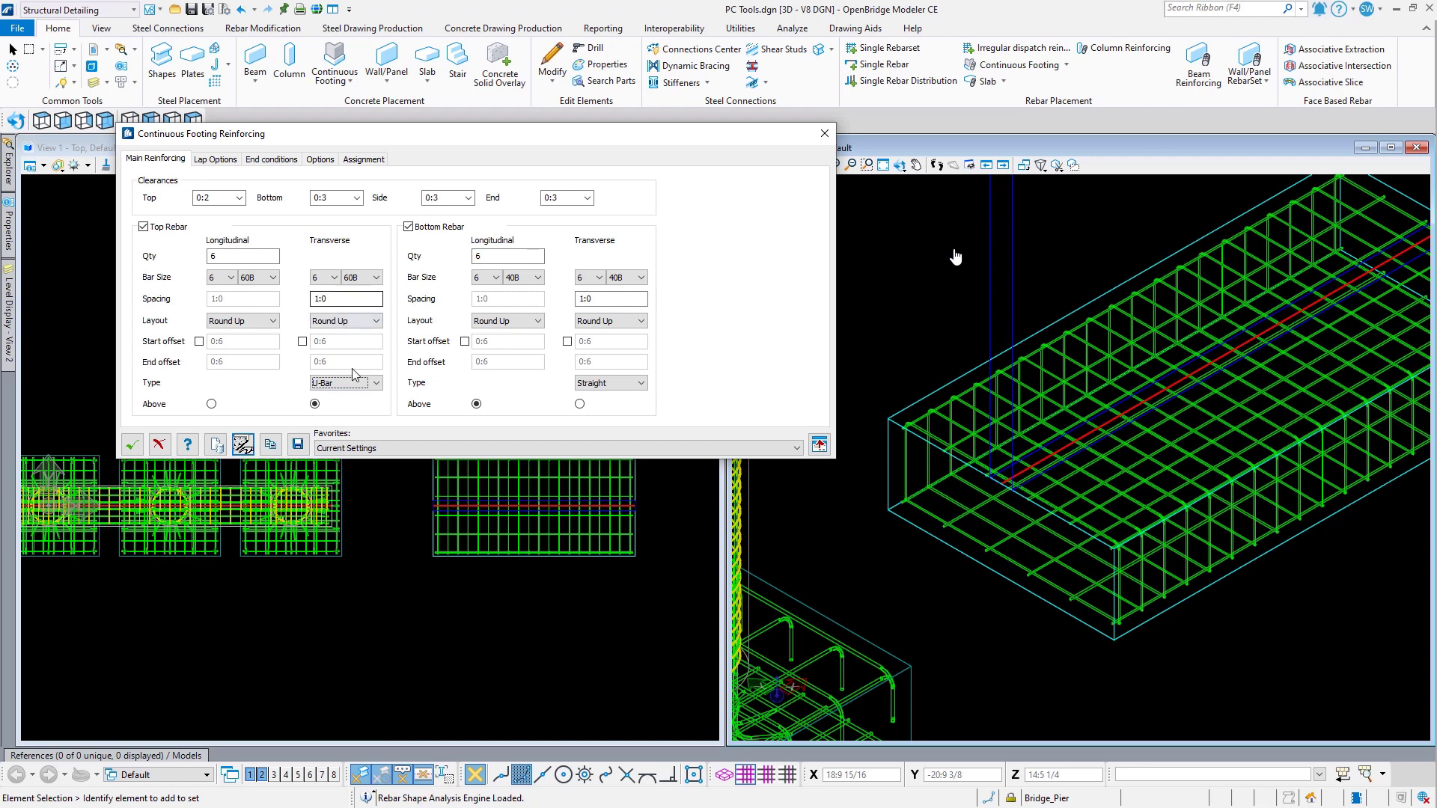
click(634, 390)
click(629, 407)
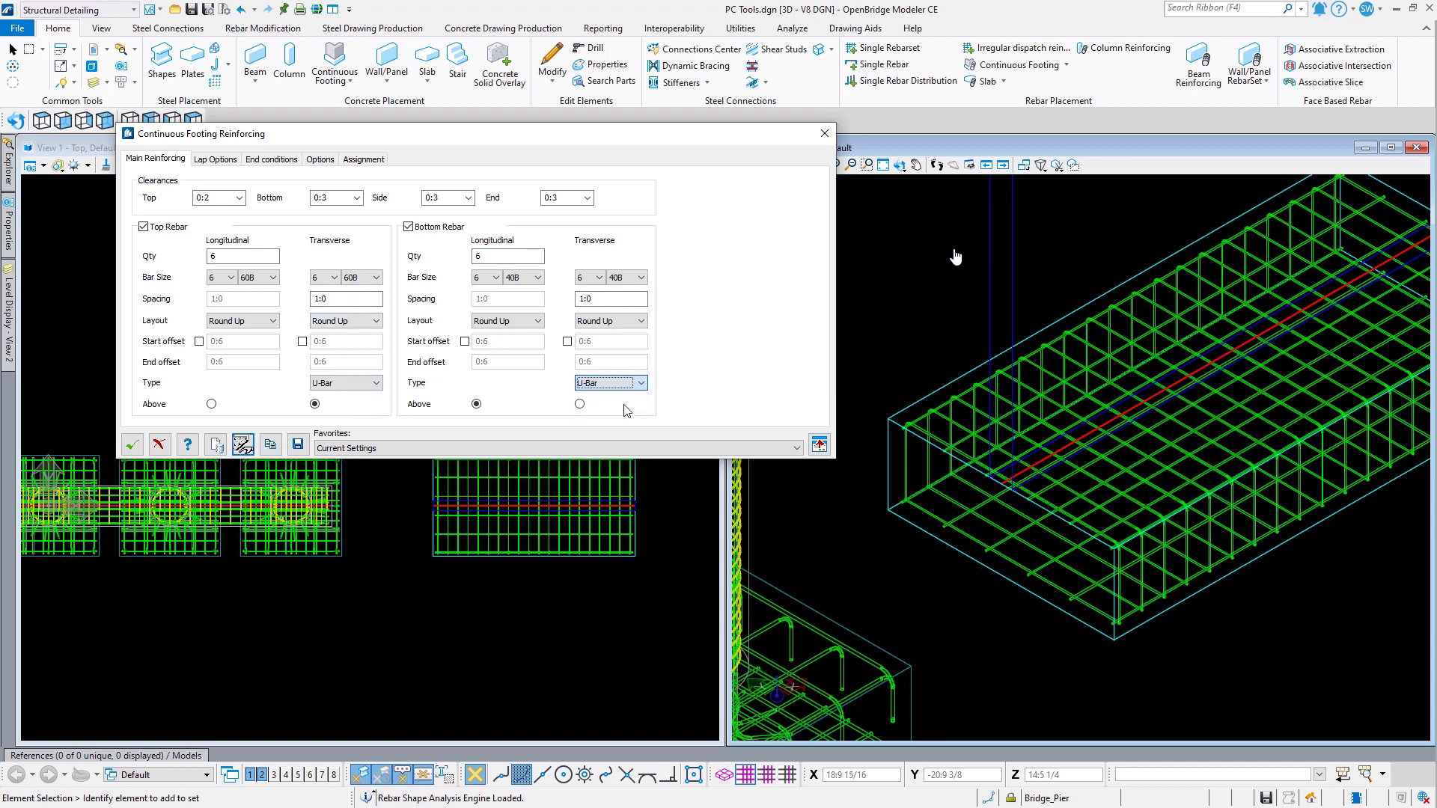
Step: Set the footing's bottom transverse bar type to Closed and inspect the bars at the footing's corner
click(632, 386)
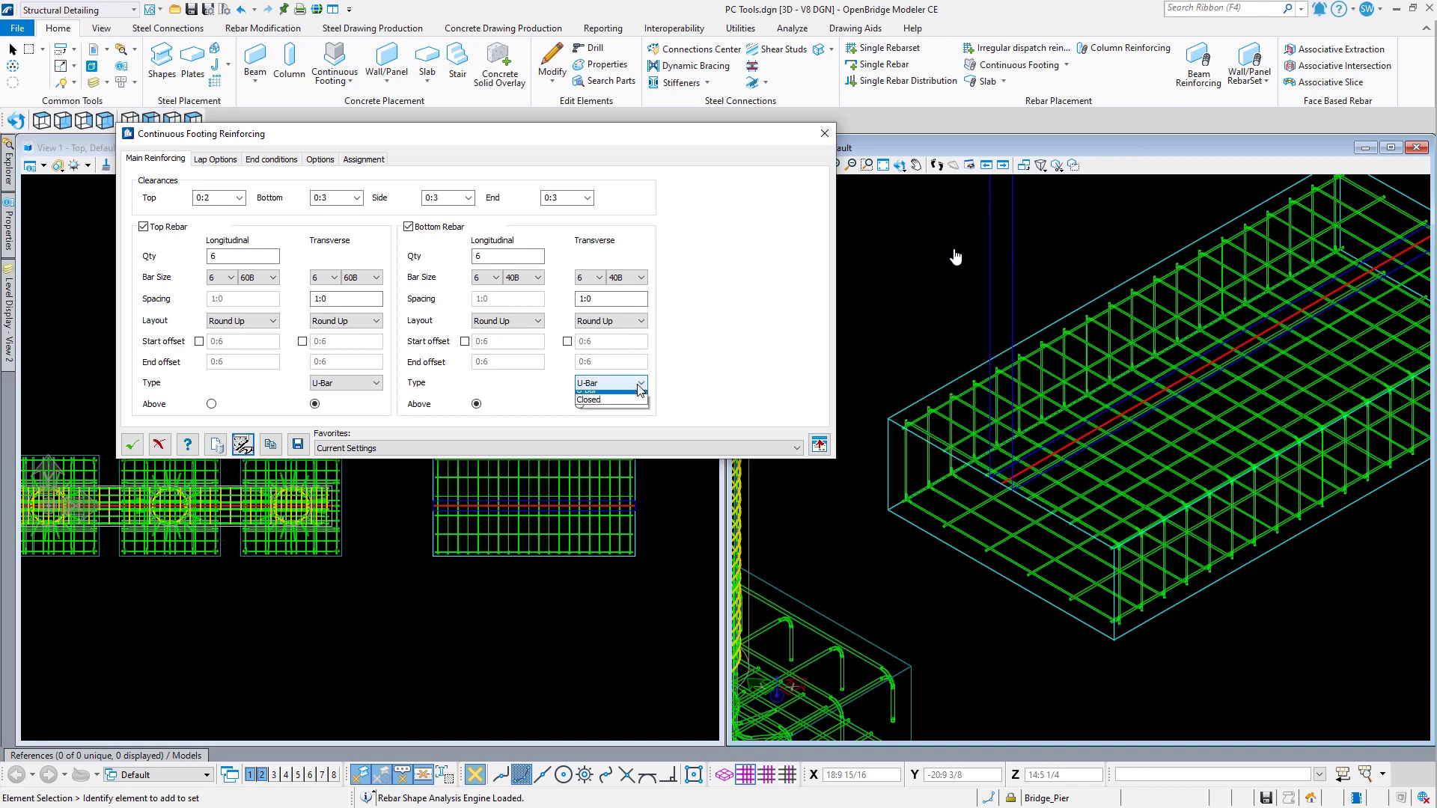
click(616, 415)
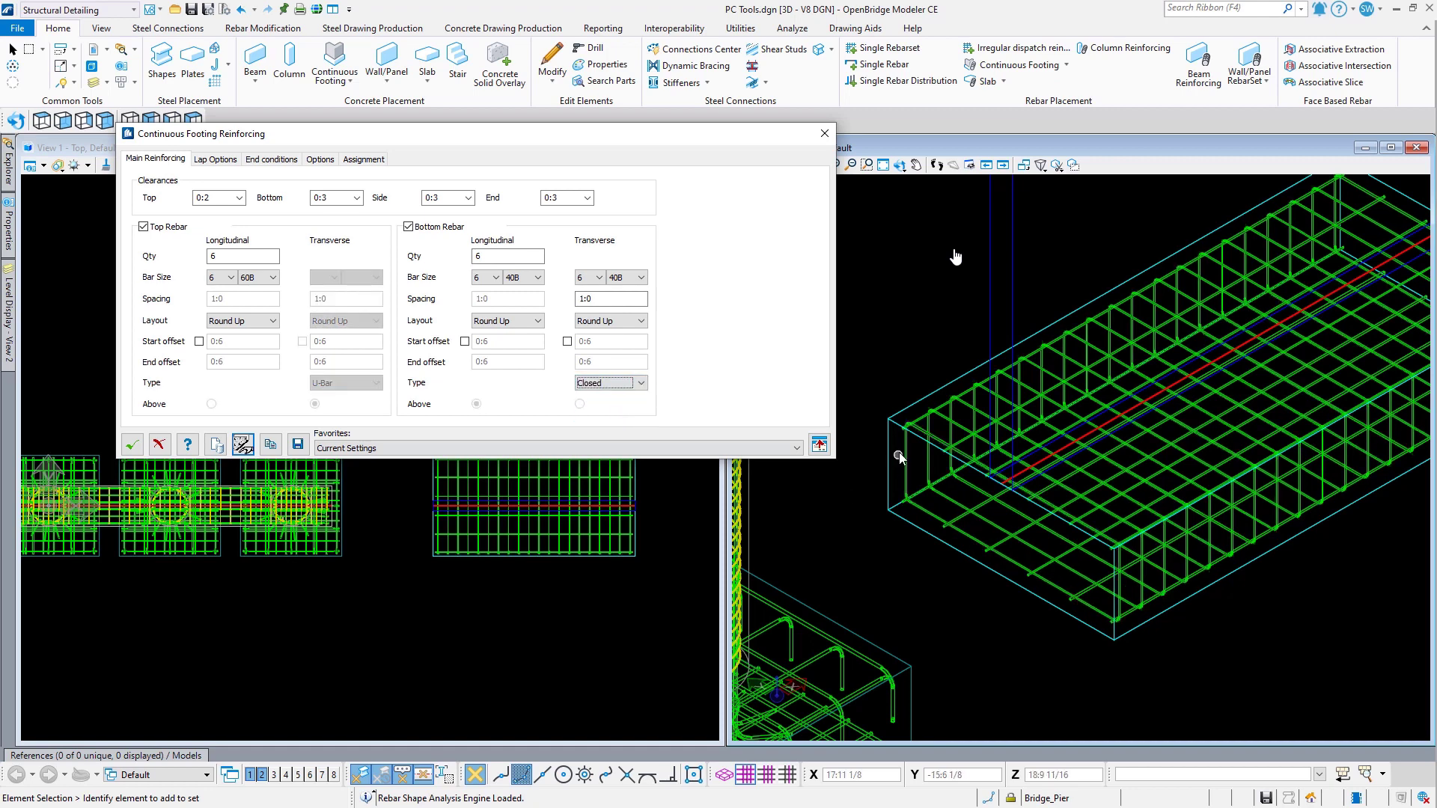
scroll(899, 453, up, 3)
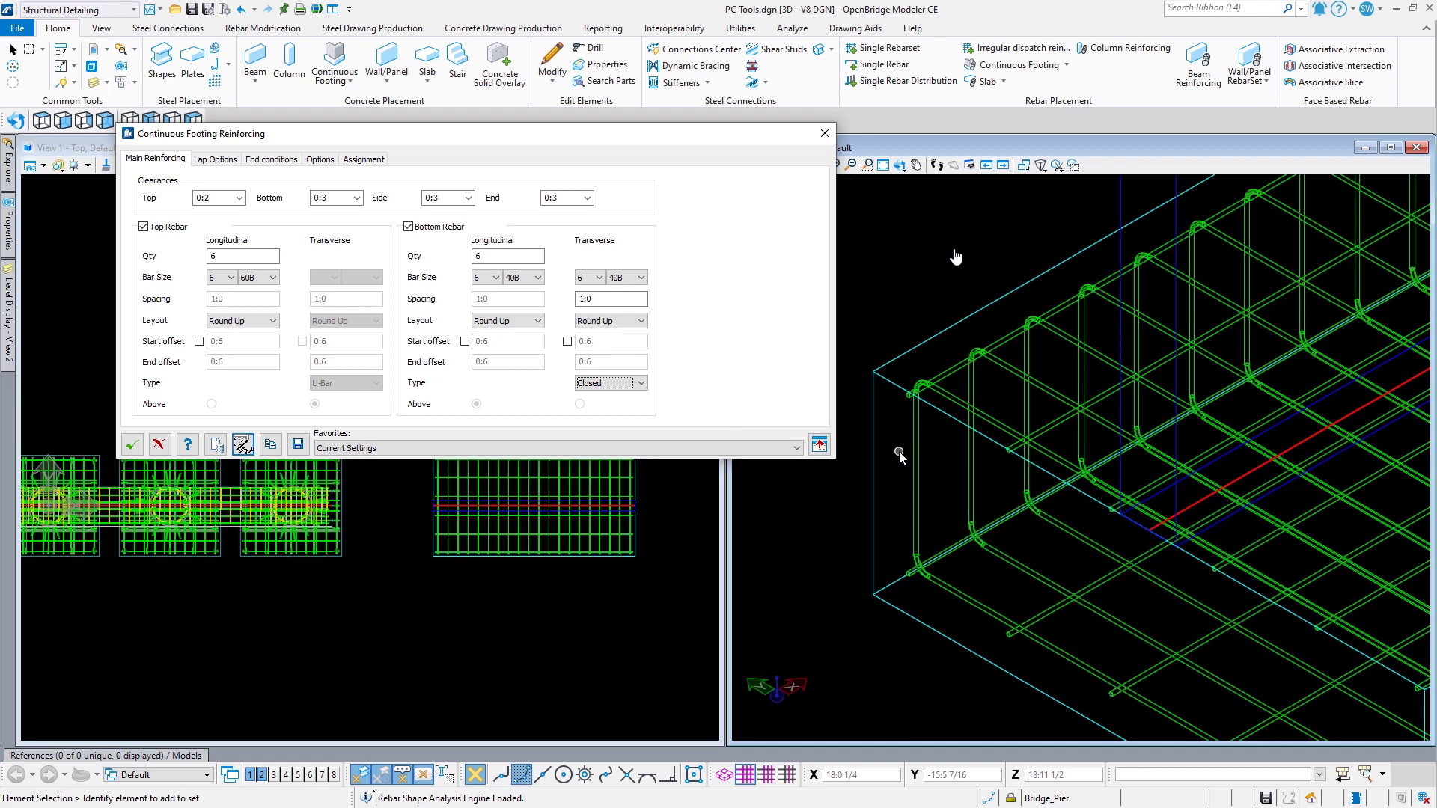
scroll(899, 453, down, 3)
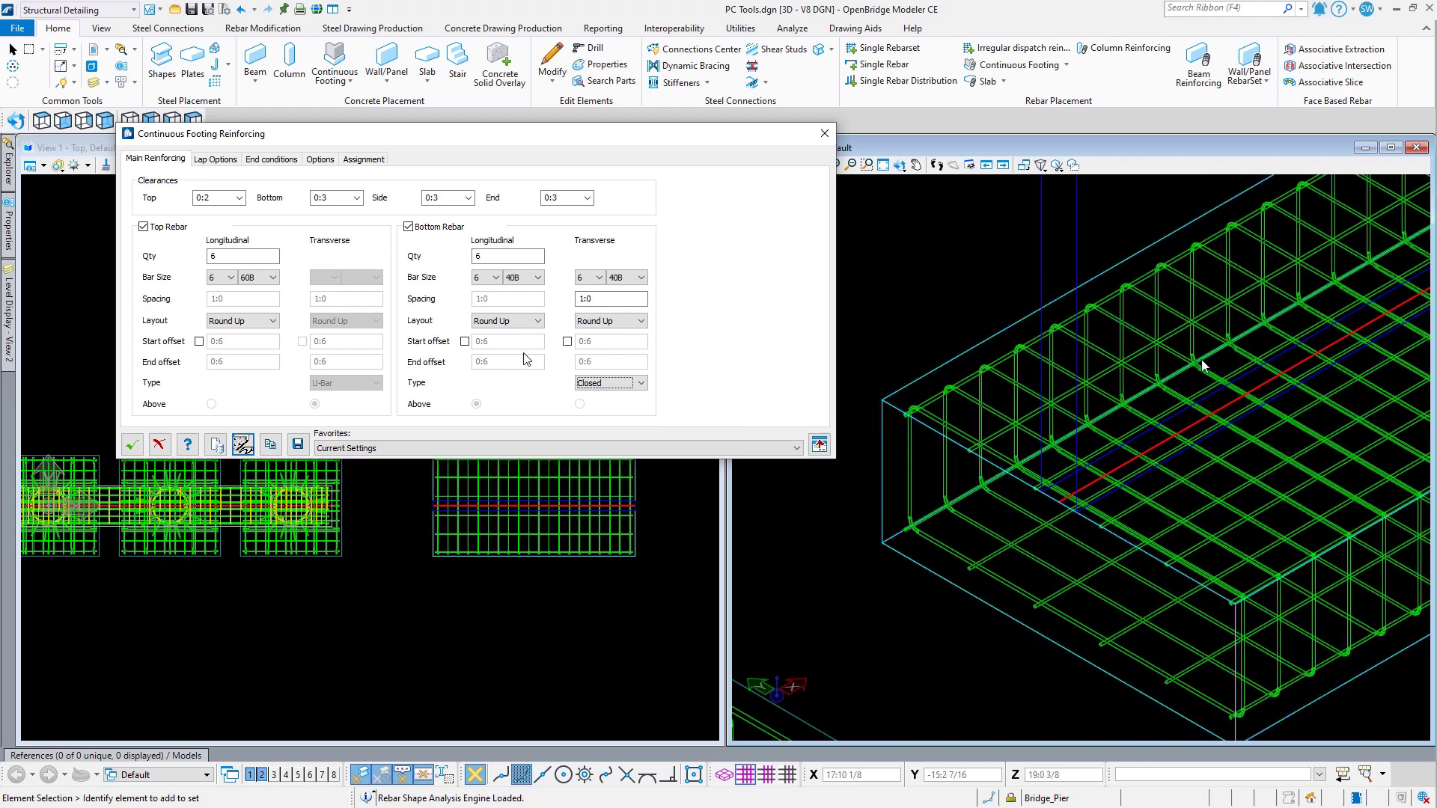
Step: Set the top longitudinal start end condition to Bend and accept the footing reinforcement
click(215, 159)
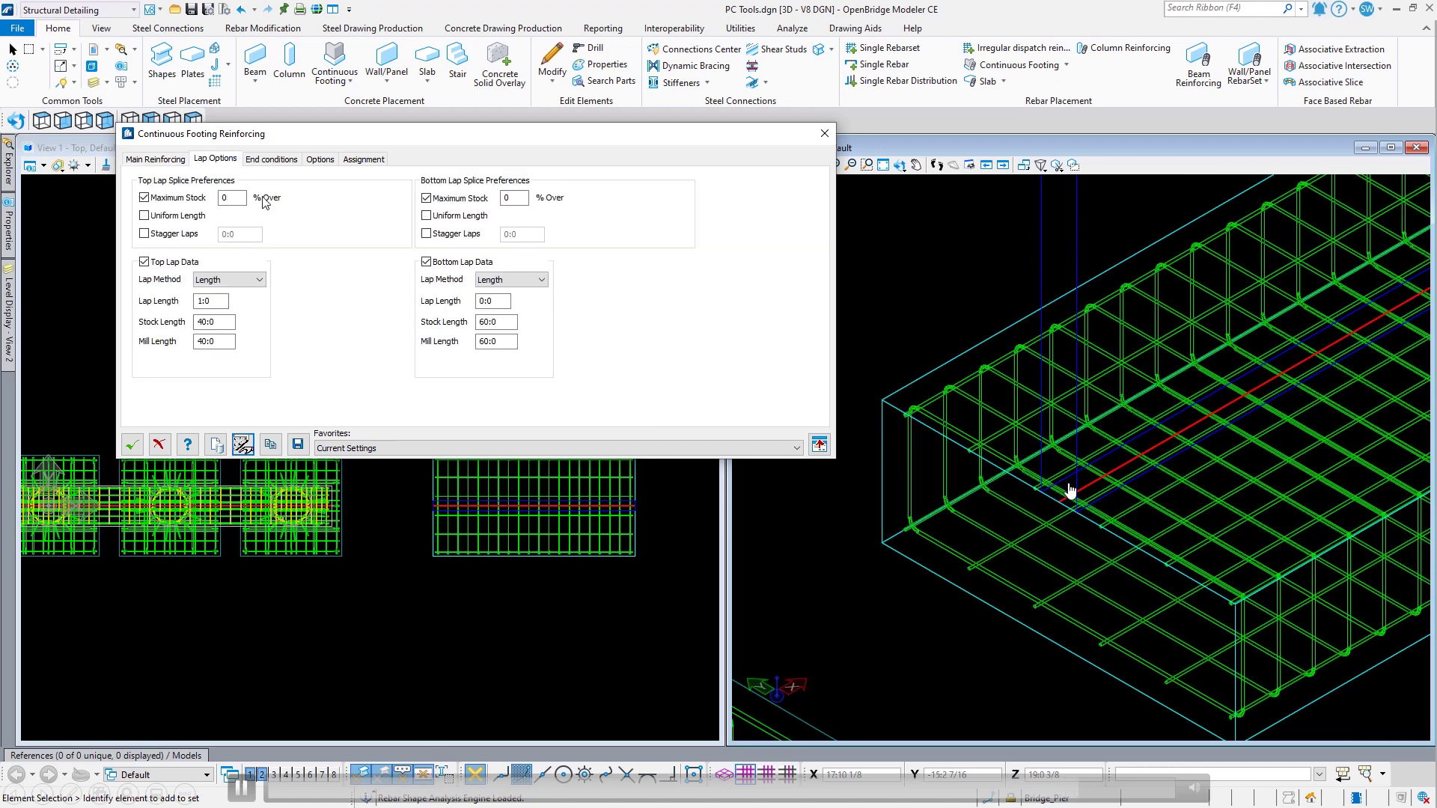
click(271, 159)
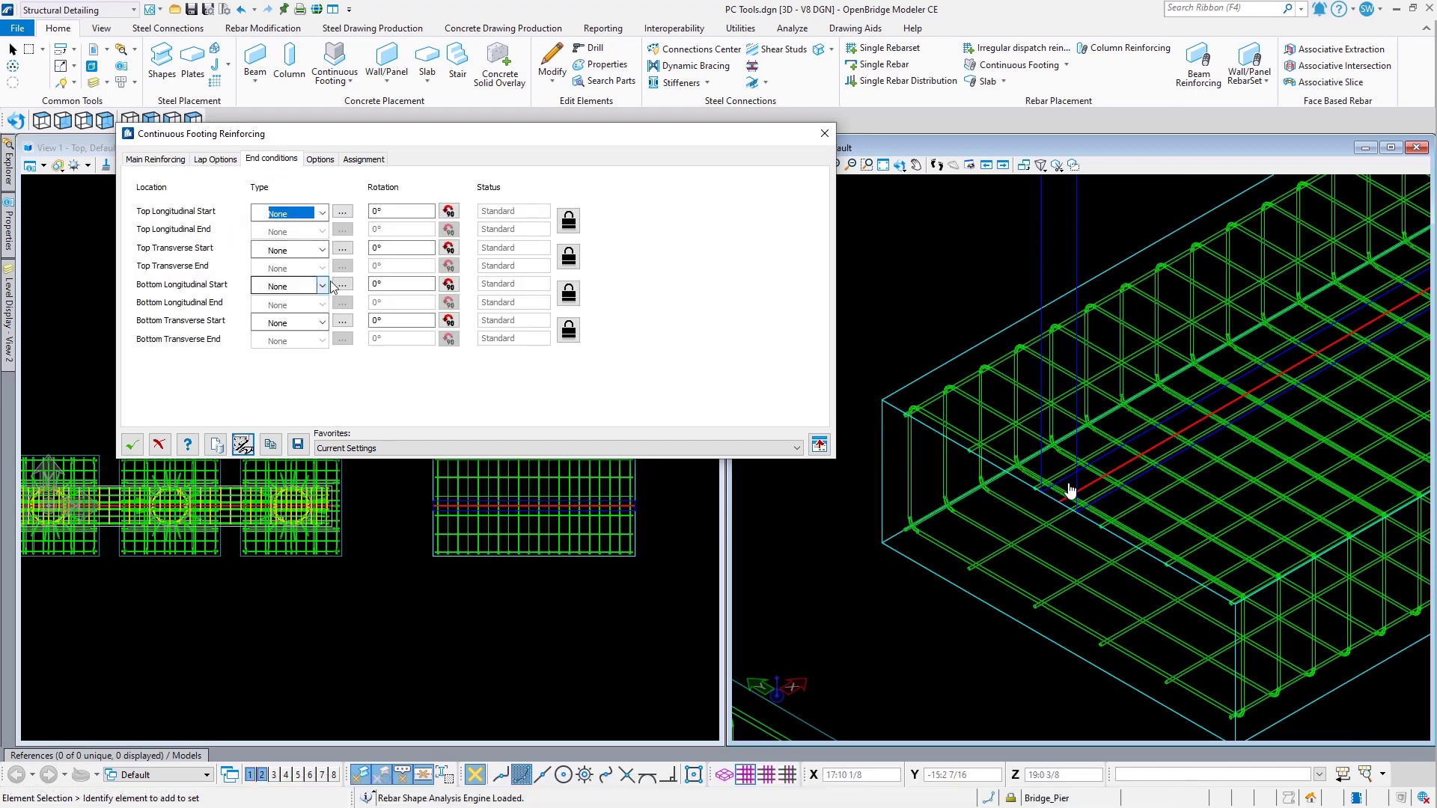
click(320, 213)
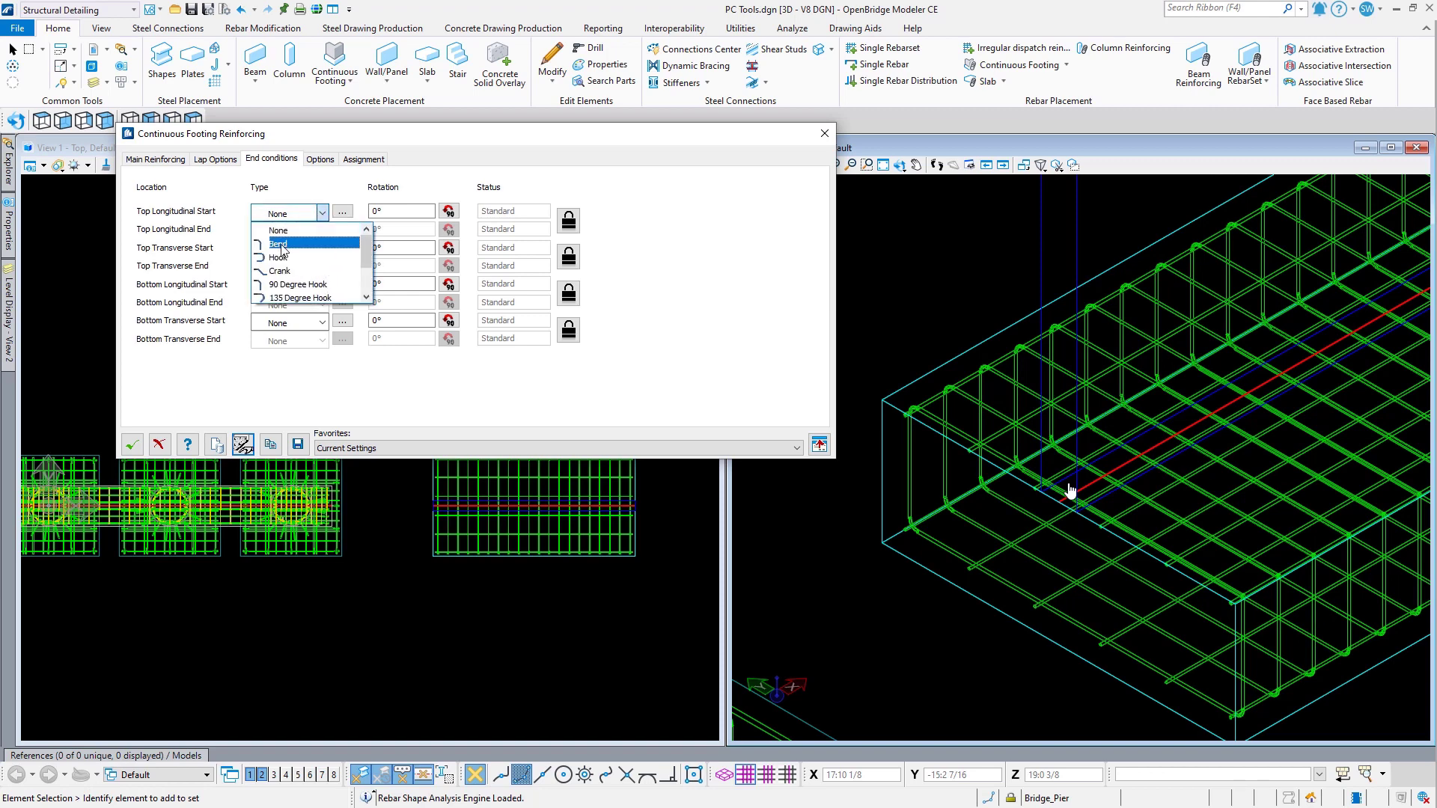
click(282, 245)
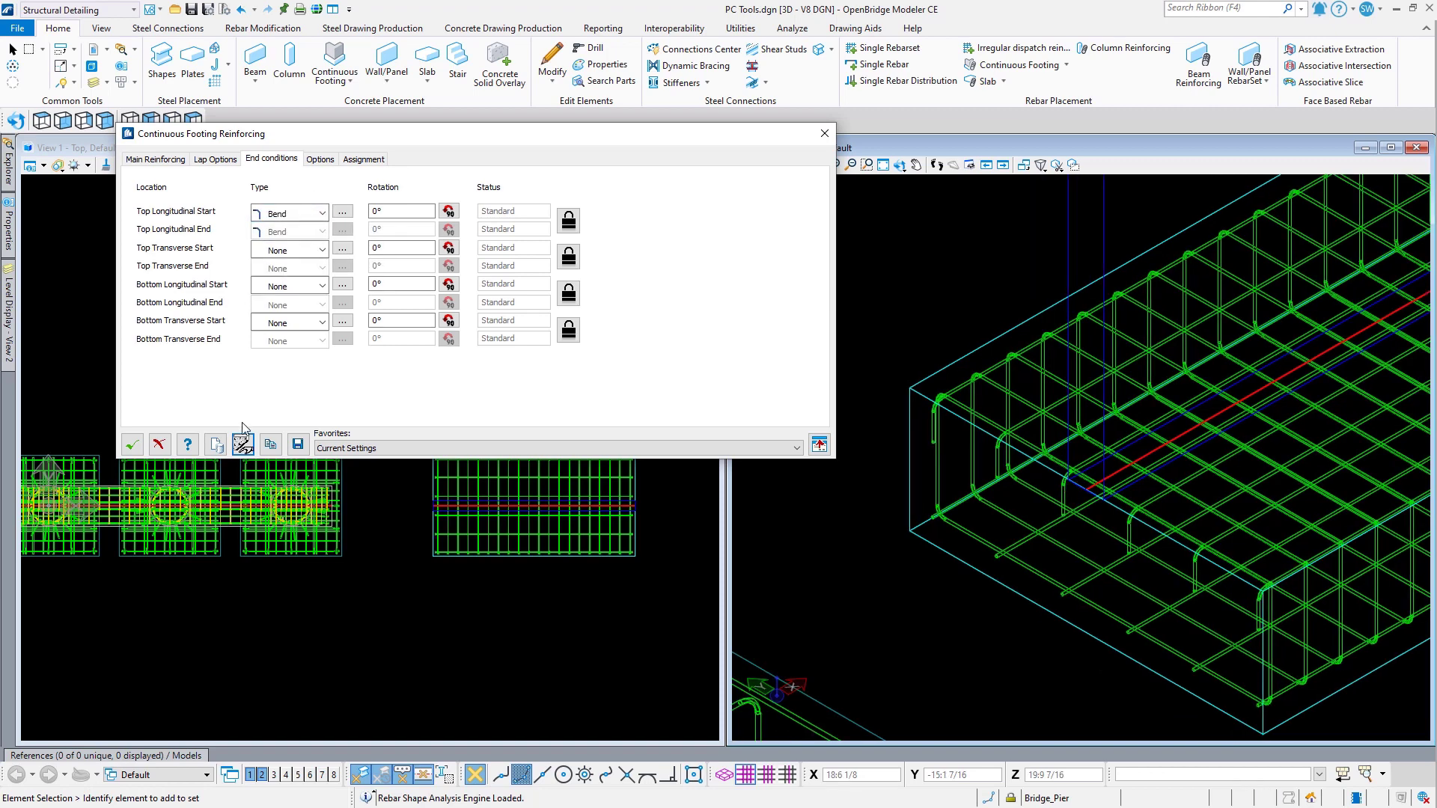
click(136, 447)
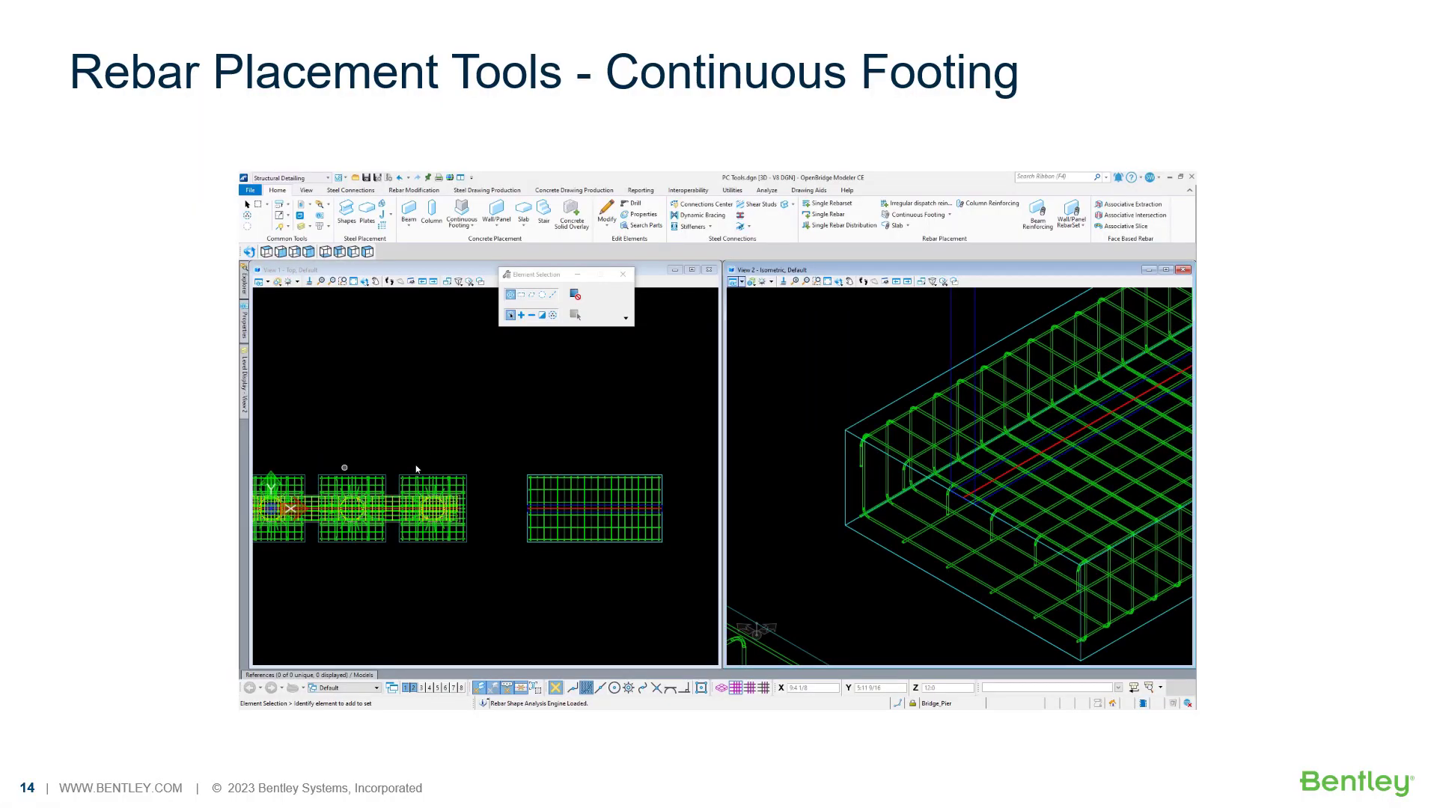
Step: Start a rebar set for a wall/panel with Centered off and the far rebar set enabled
click(1223, 517)
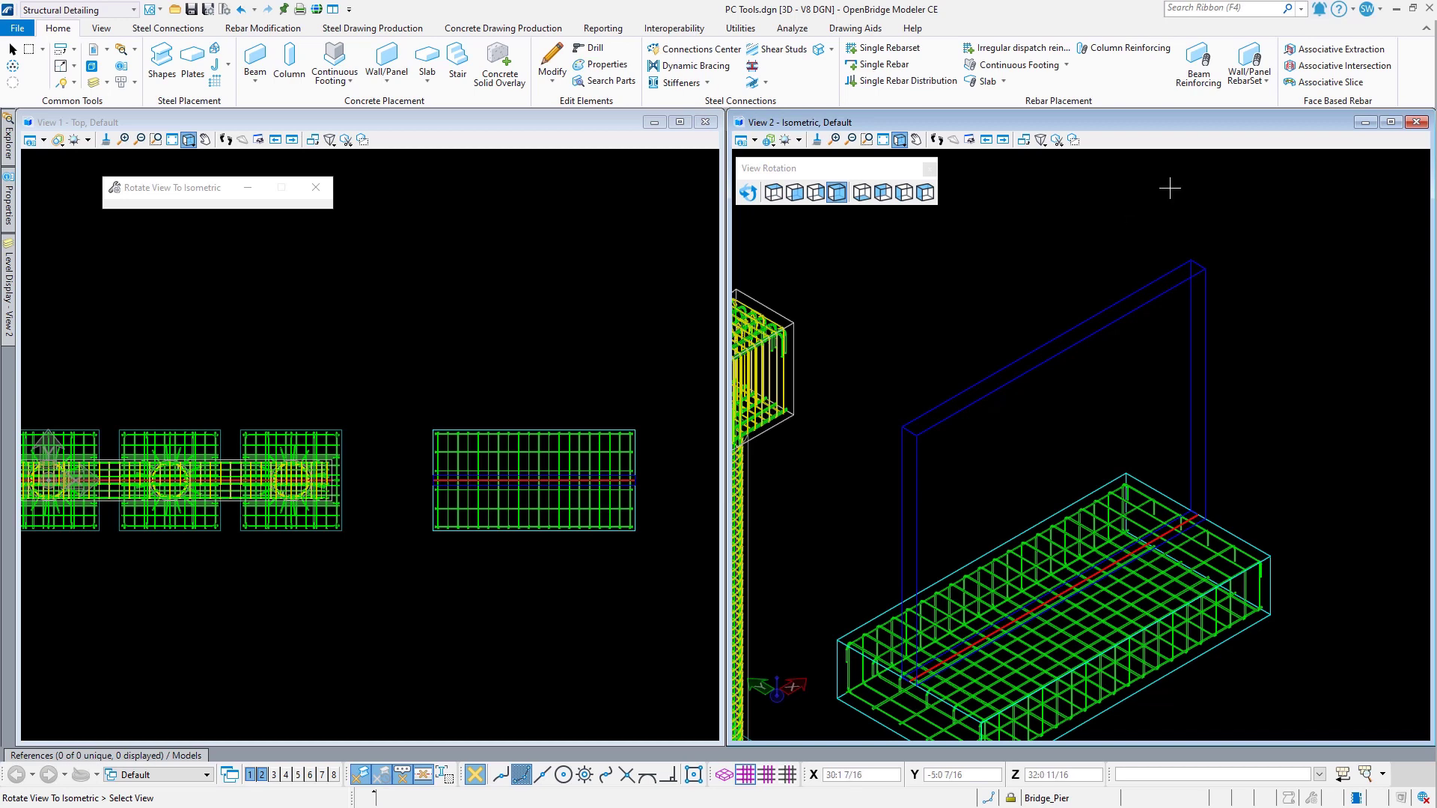
click(1249, 74)
click(1262, 105)
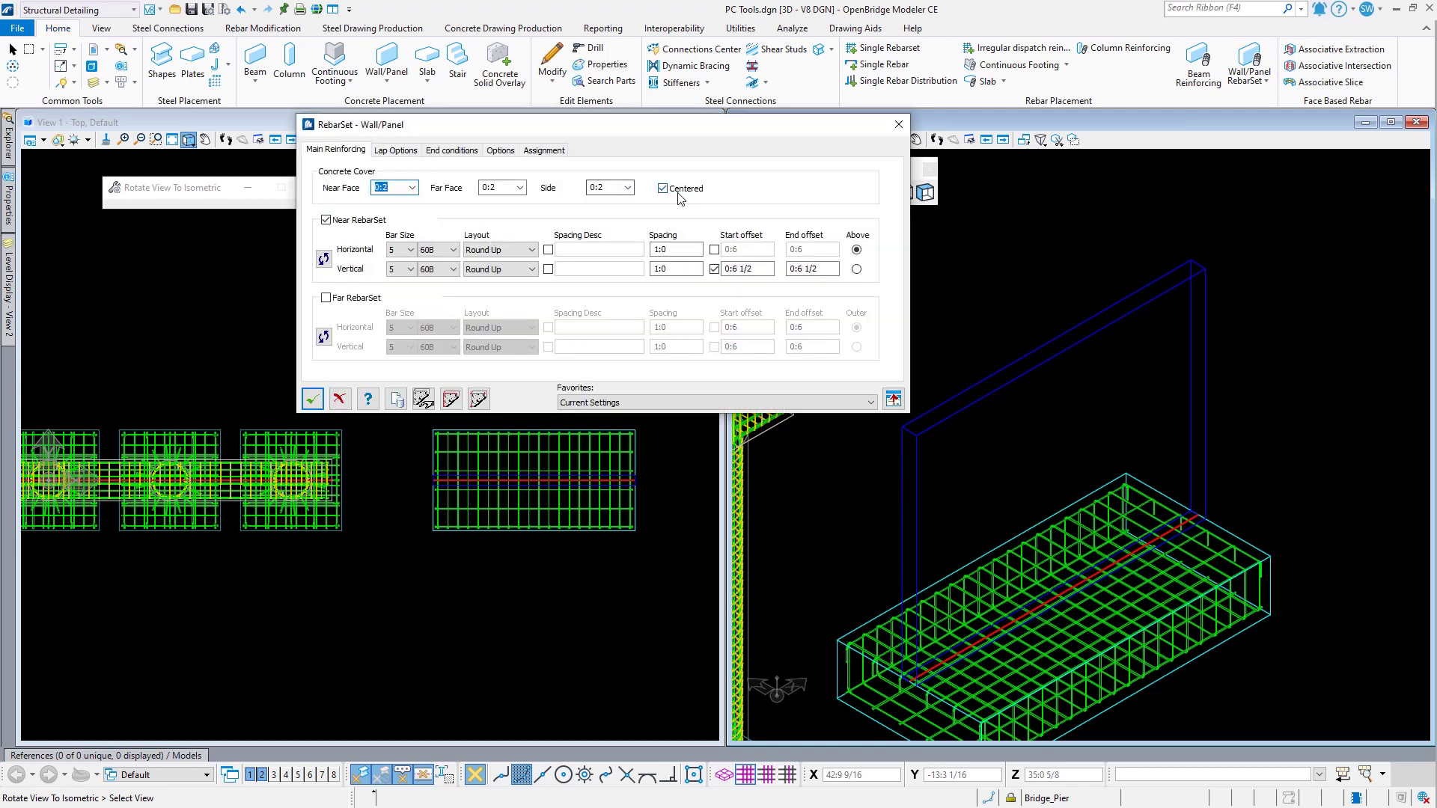
click(340, 299)
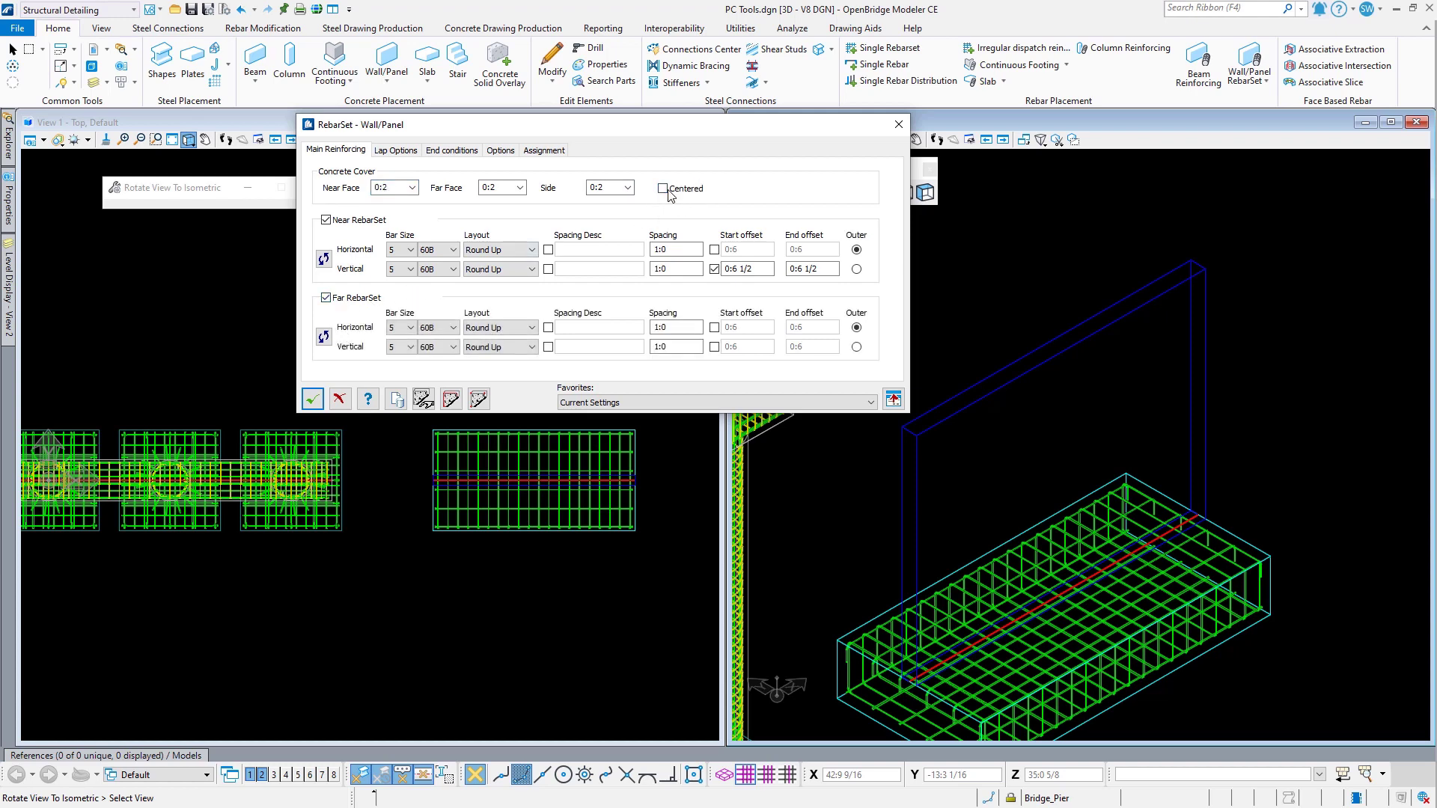
Step: Keep the near horizontal bar size at 5 and apply the near and far rebar sets to the wall panel
click(411, 249)
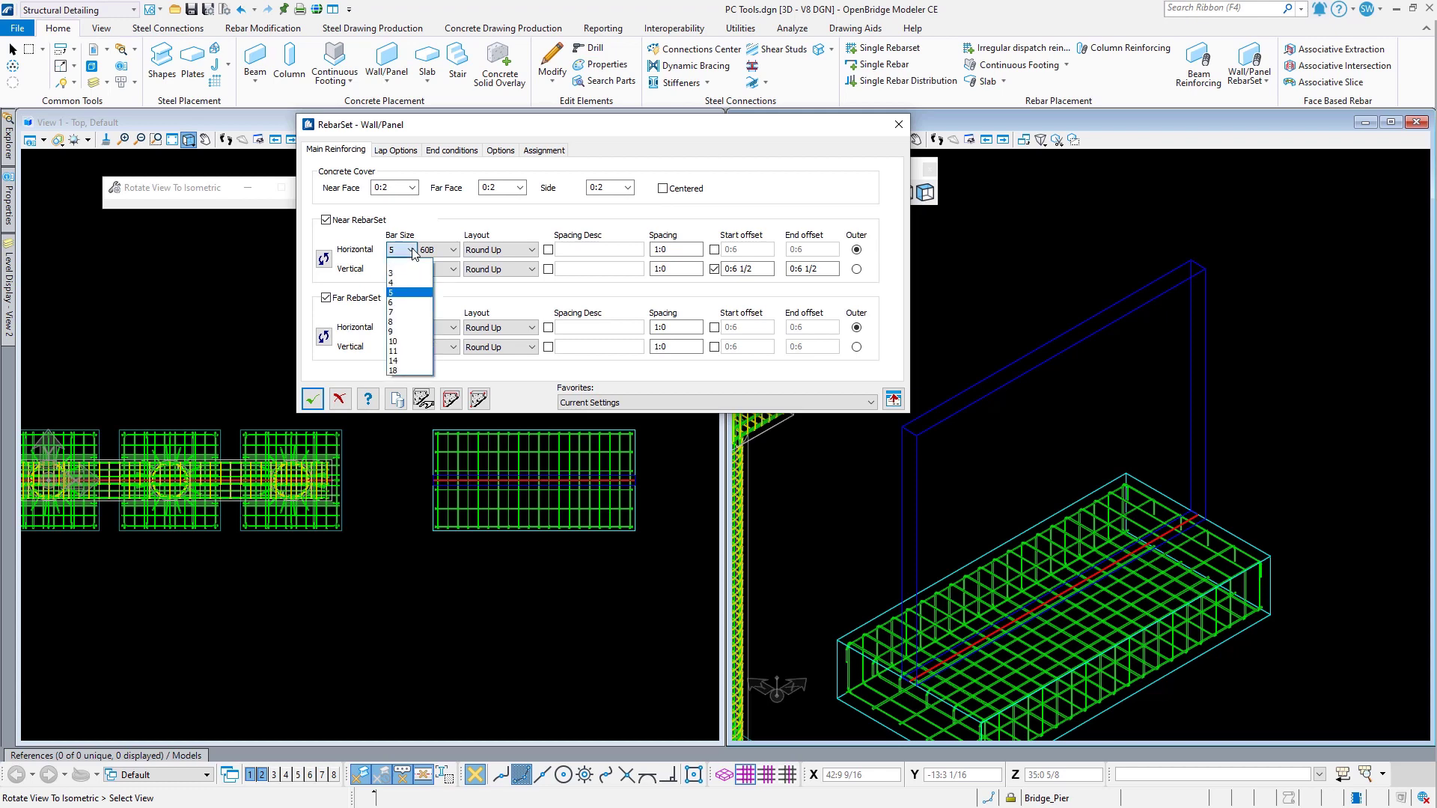
click(411, 249)
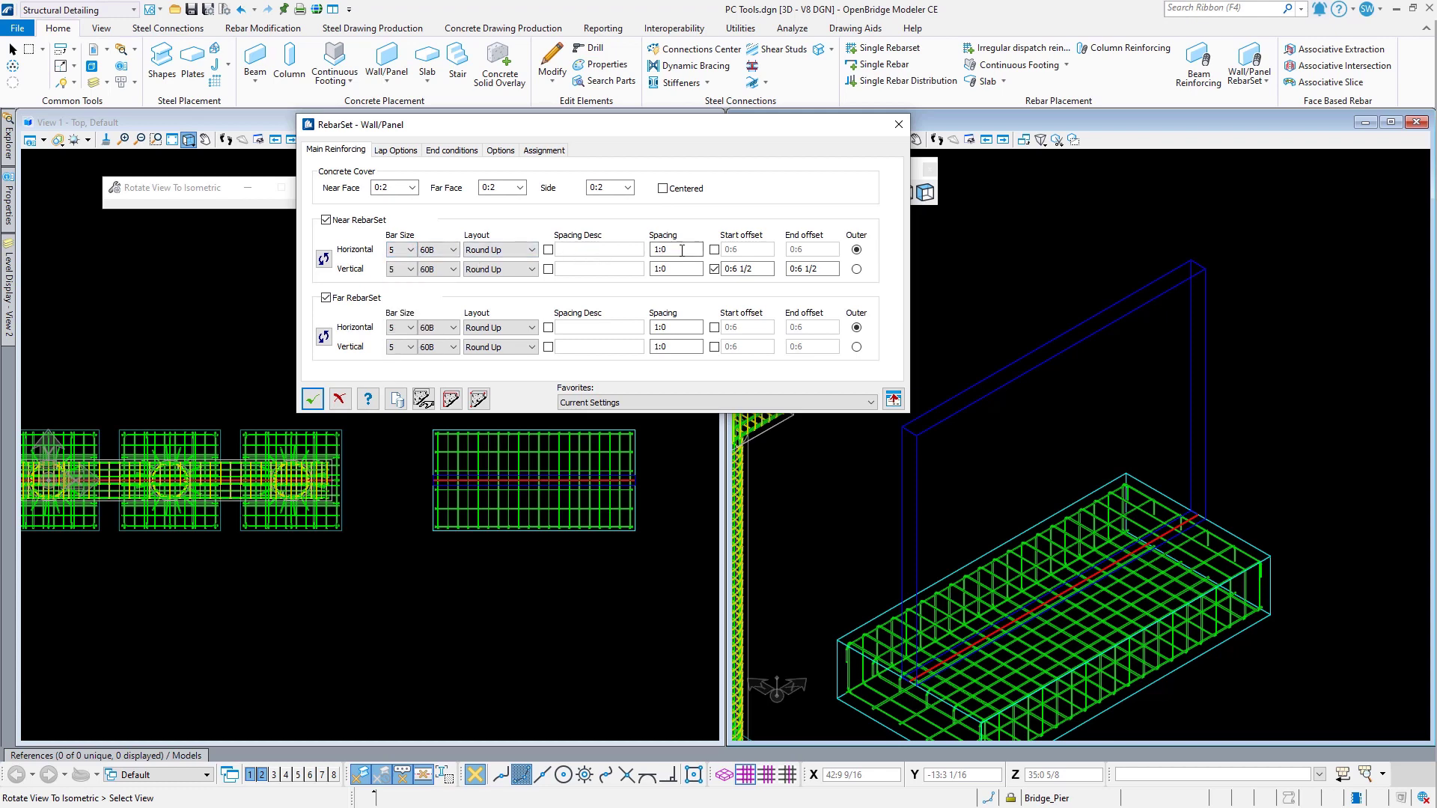
click(747, 270)
click(449, 399)
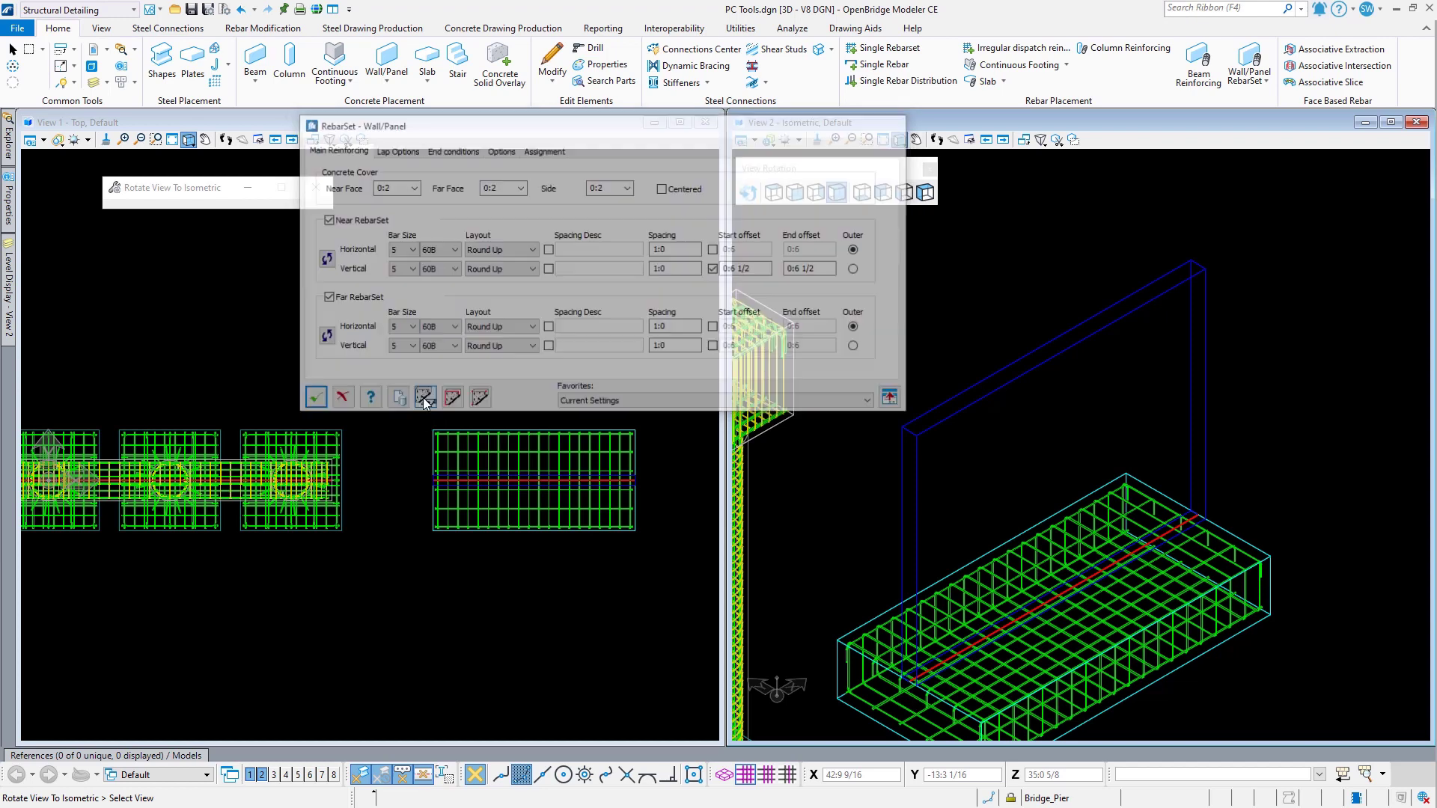
click(992, 387)
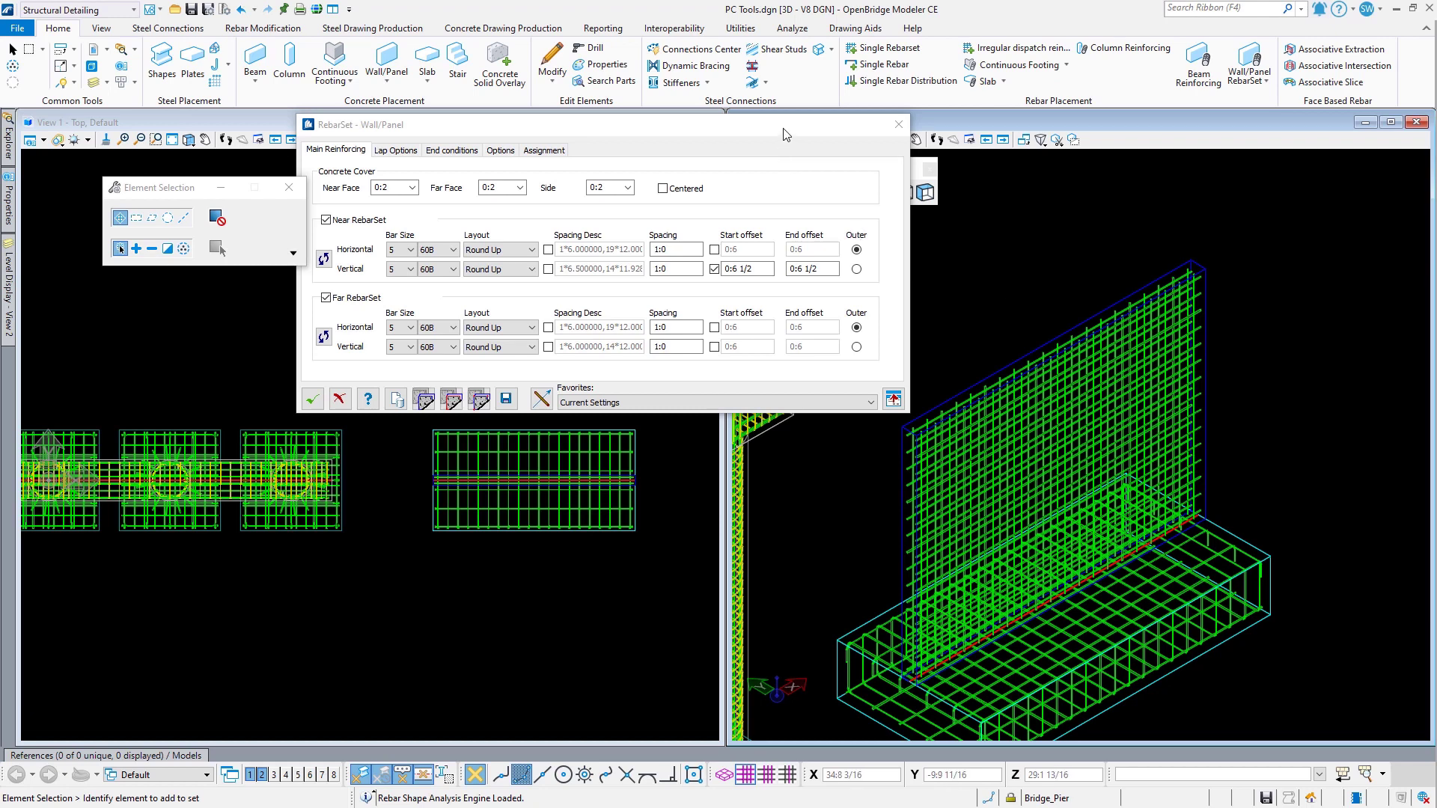
Step: Examine the wall panel's reinforcement above the footing in the front and isometric views
drag(785, 134, 575, 133)
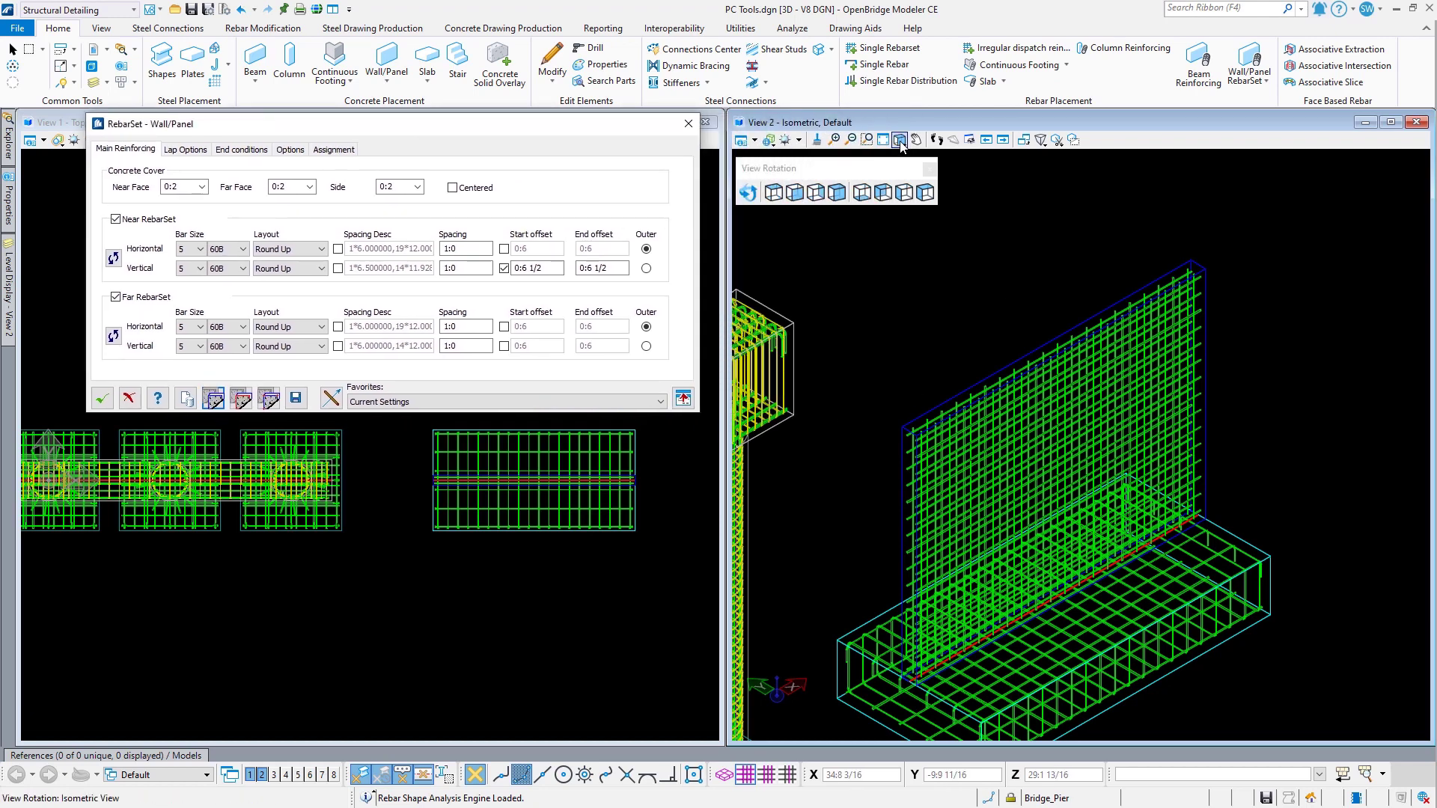
click(795, 193)
scroll(926, 346, up, 4)
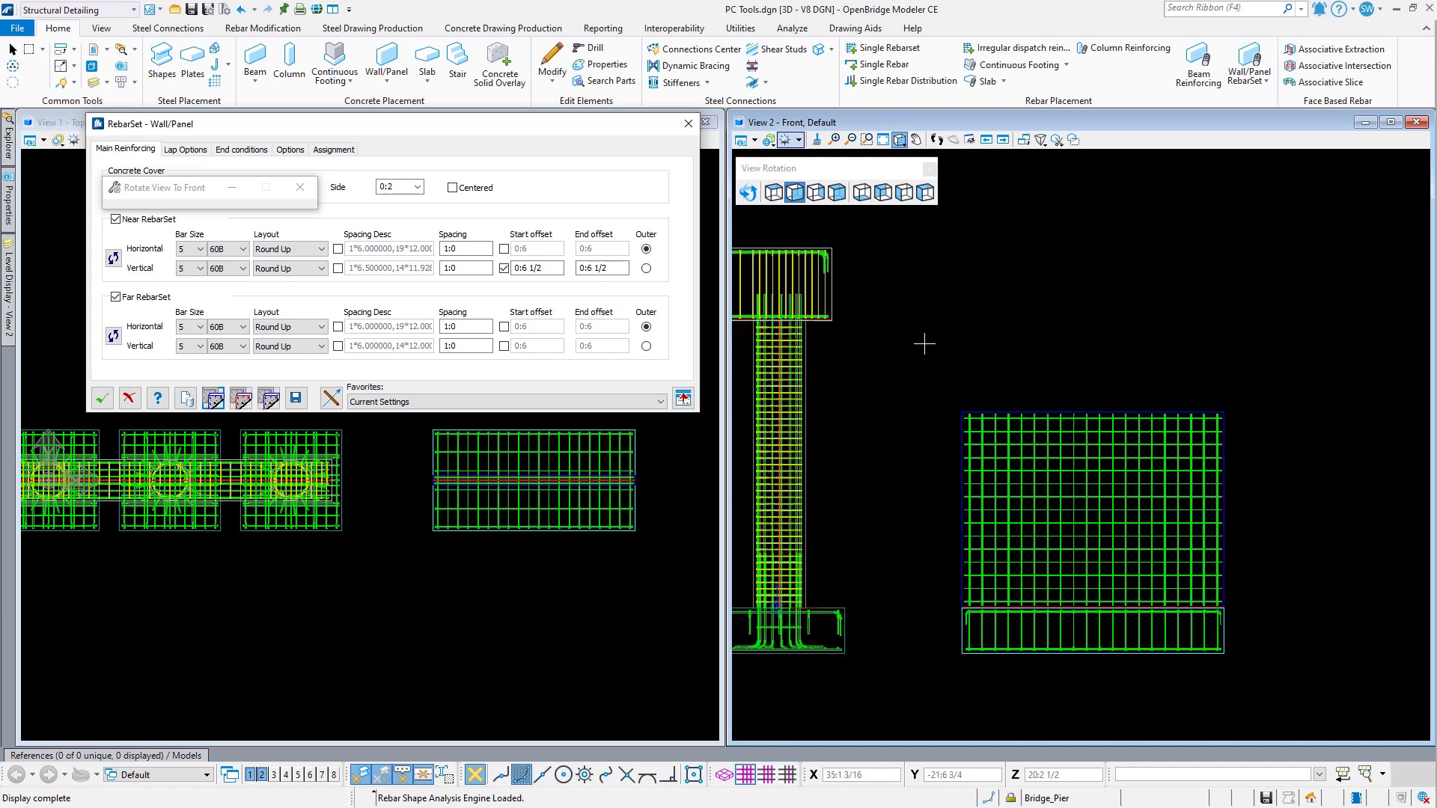
click(837, 192)
right_click(903, 302)
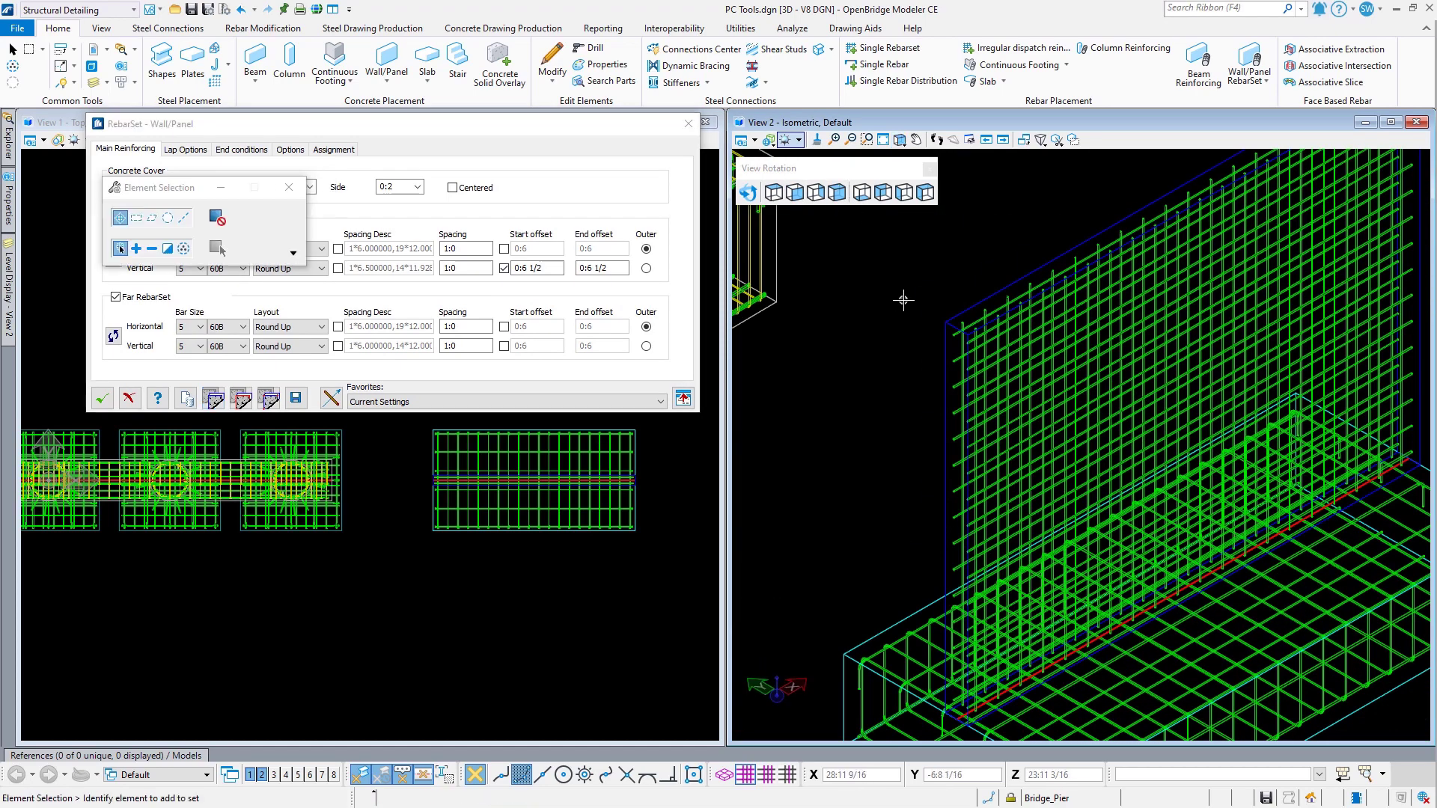
Step: Review the wall/panel rebar set's lap, end condition, display and assignment settings and return to the main reinforcing settings
click(388, 136)
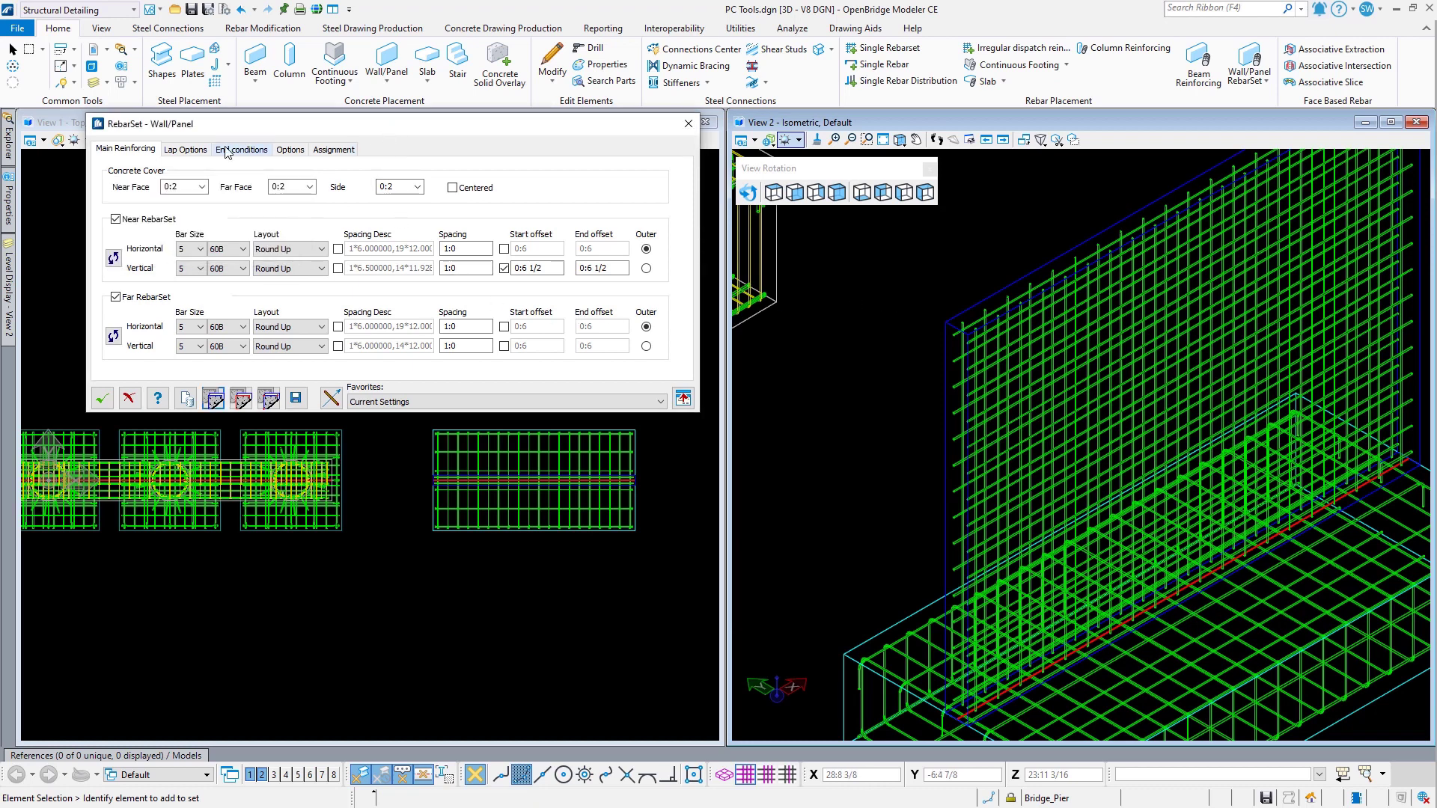
click(186, 150)
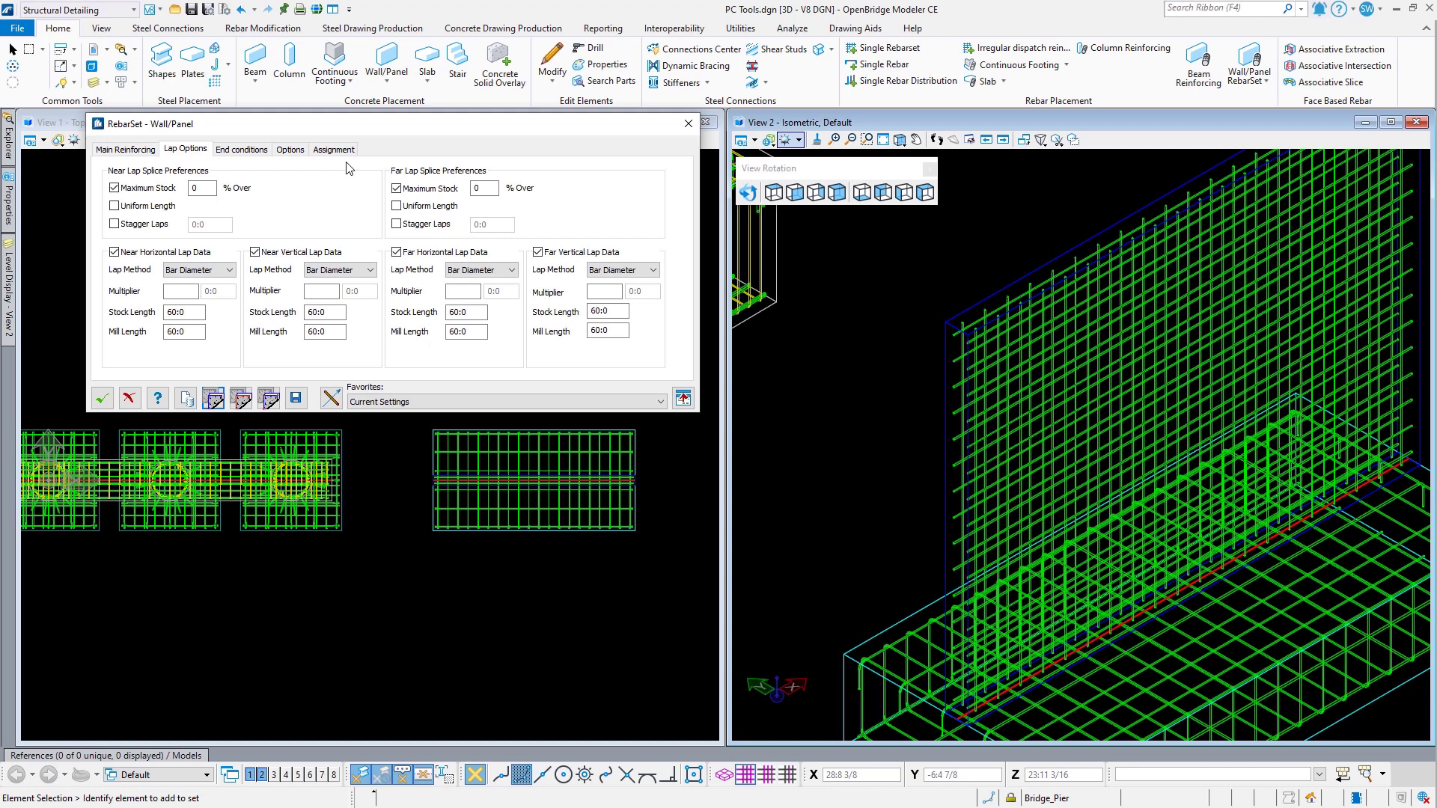
click(241, 149)
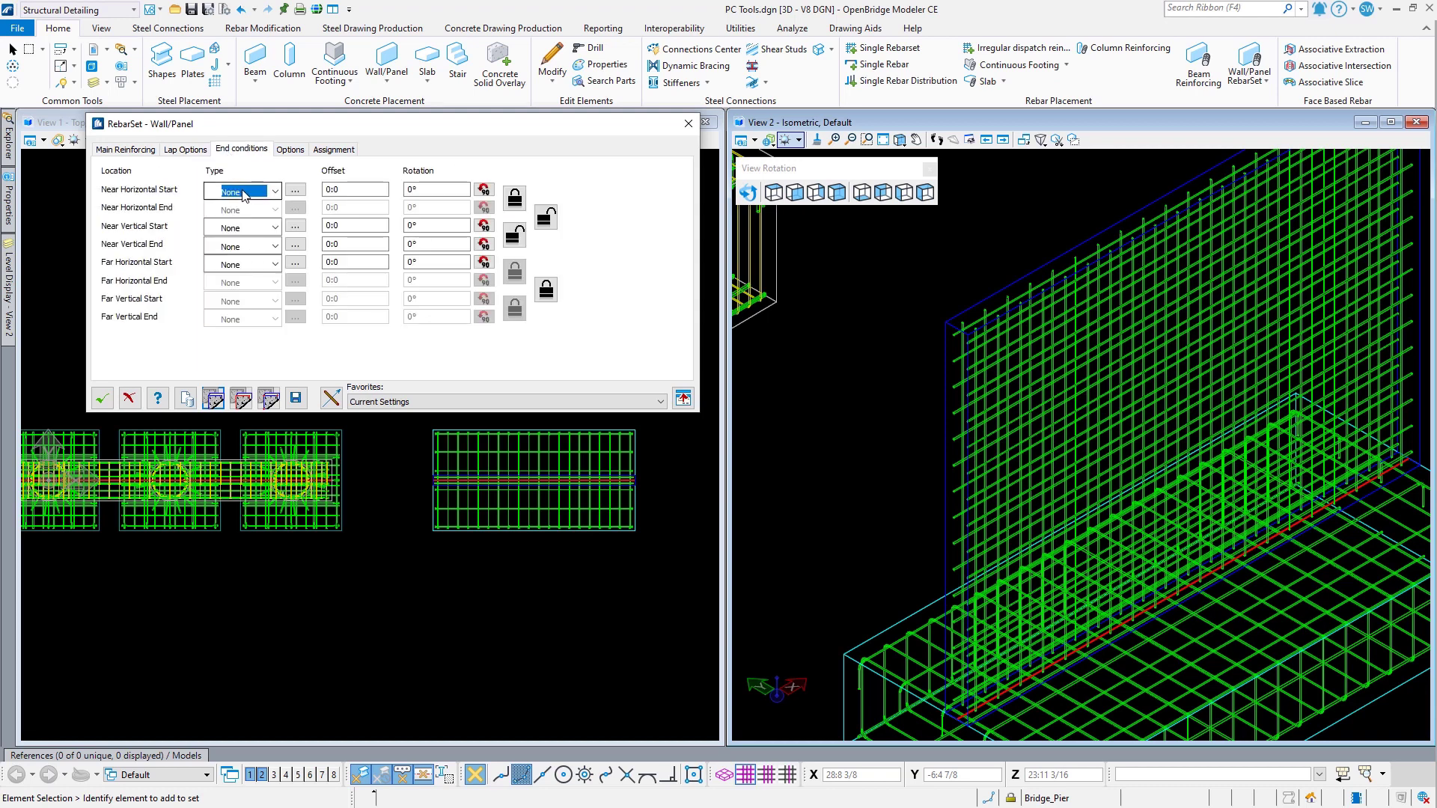
click(283, 152)
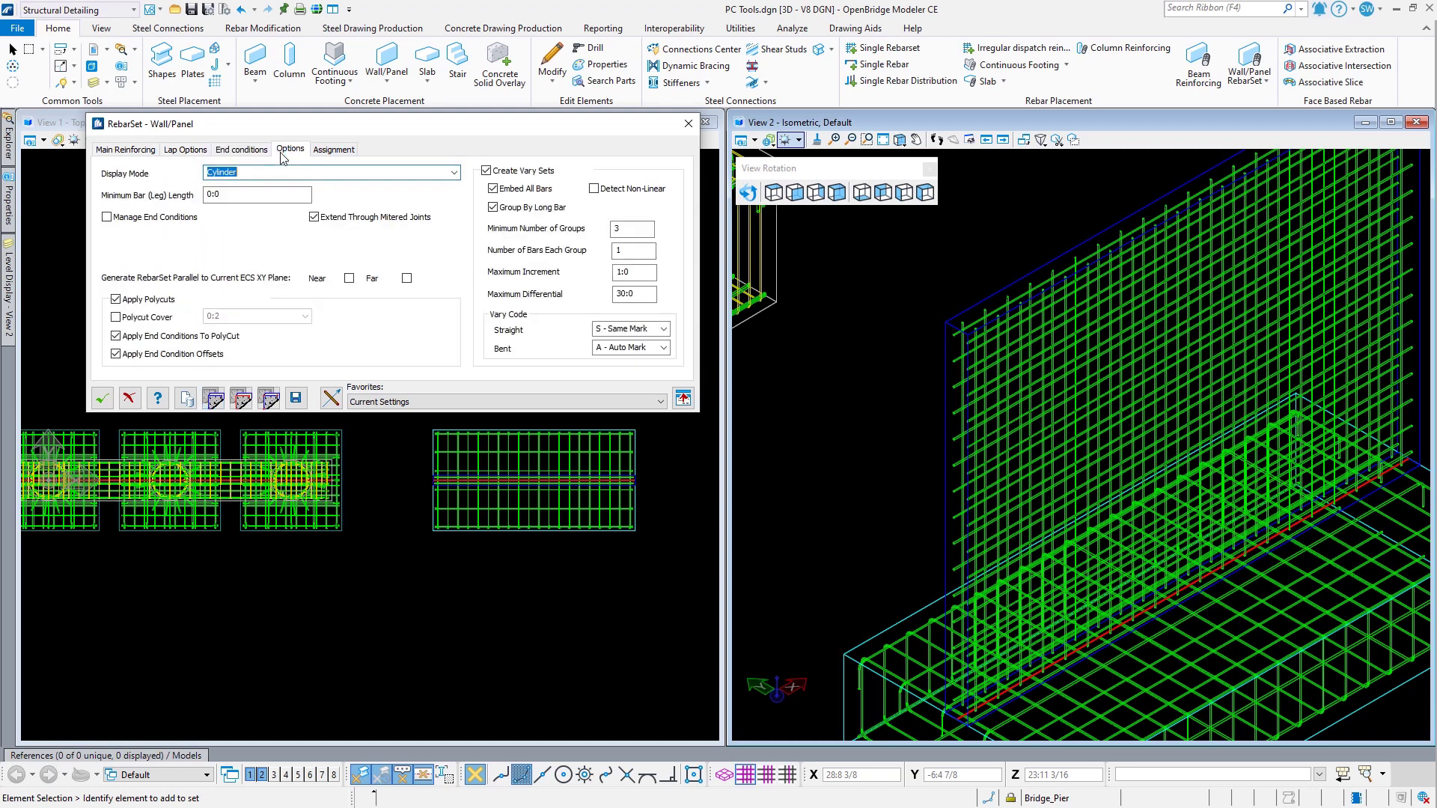
click(342, 151)
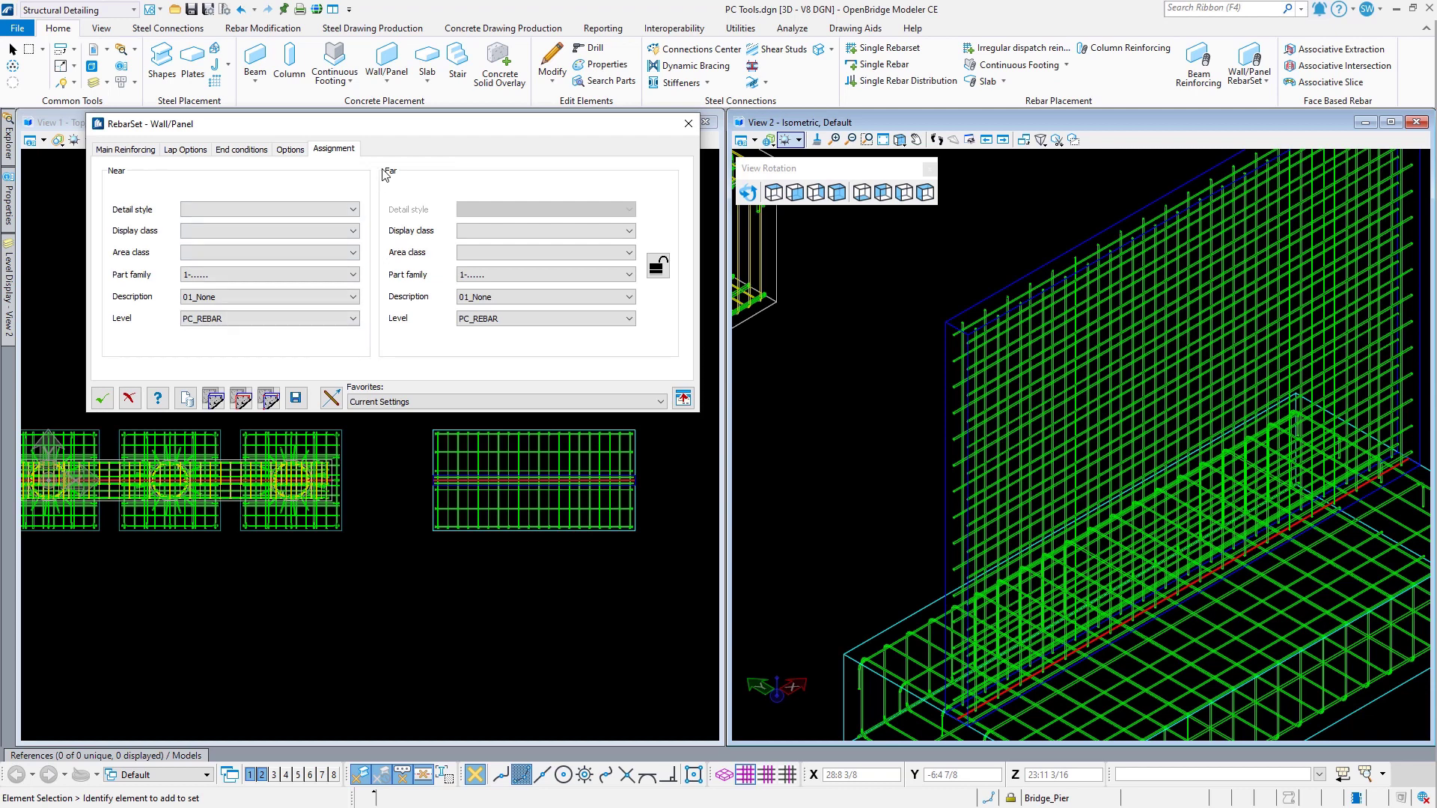
click(133, 152)
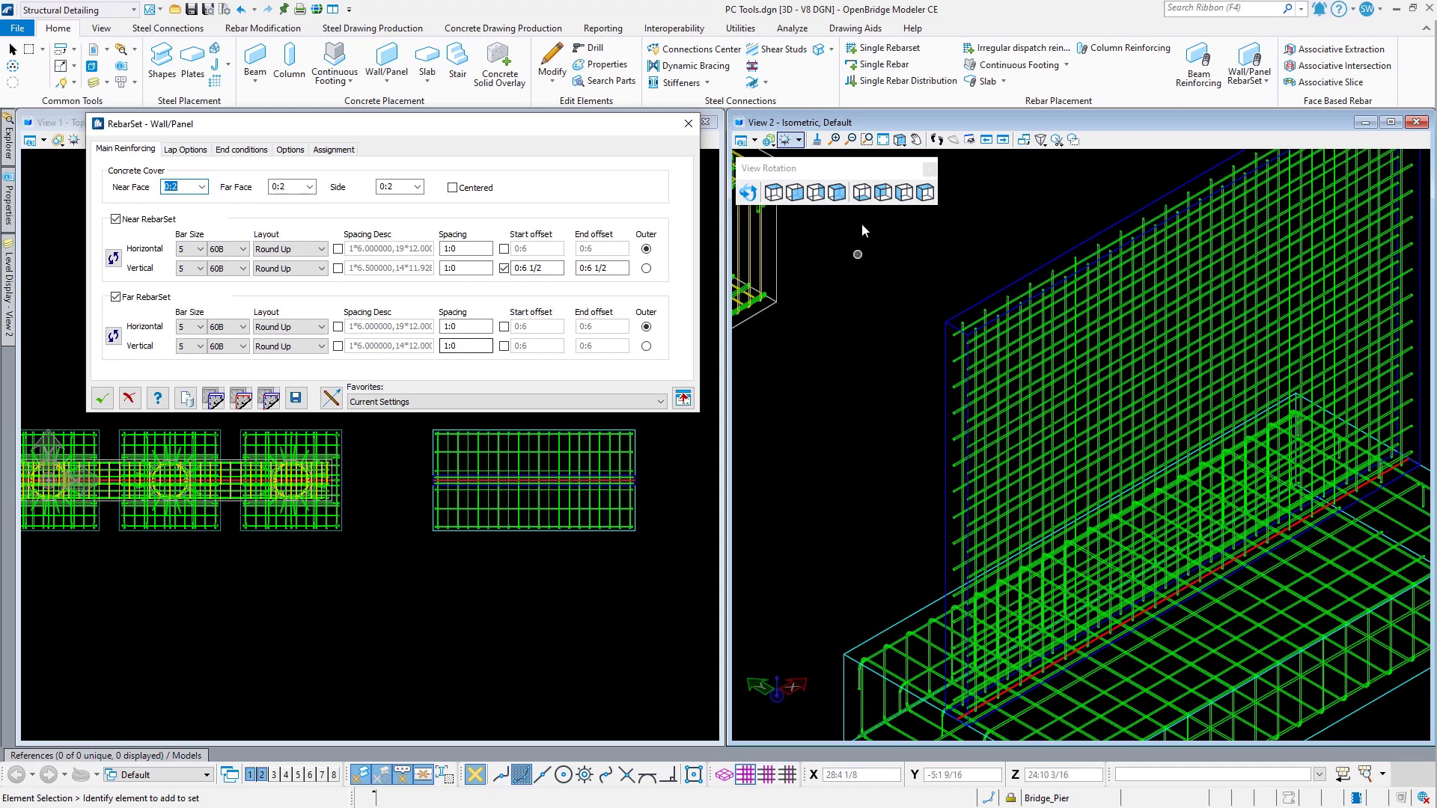
Step: Redefine the wall rebar's main direction along the panel's diagonal, from its lower-left to upper-right corner in the front view, and accept the reinforcement
click(795, 193)
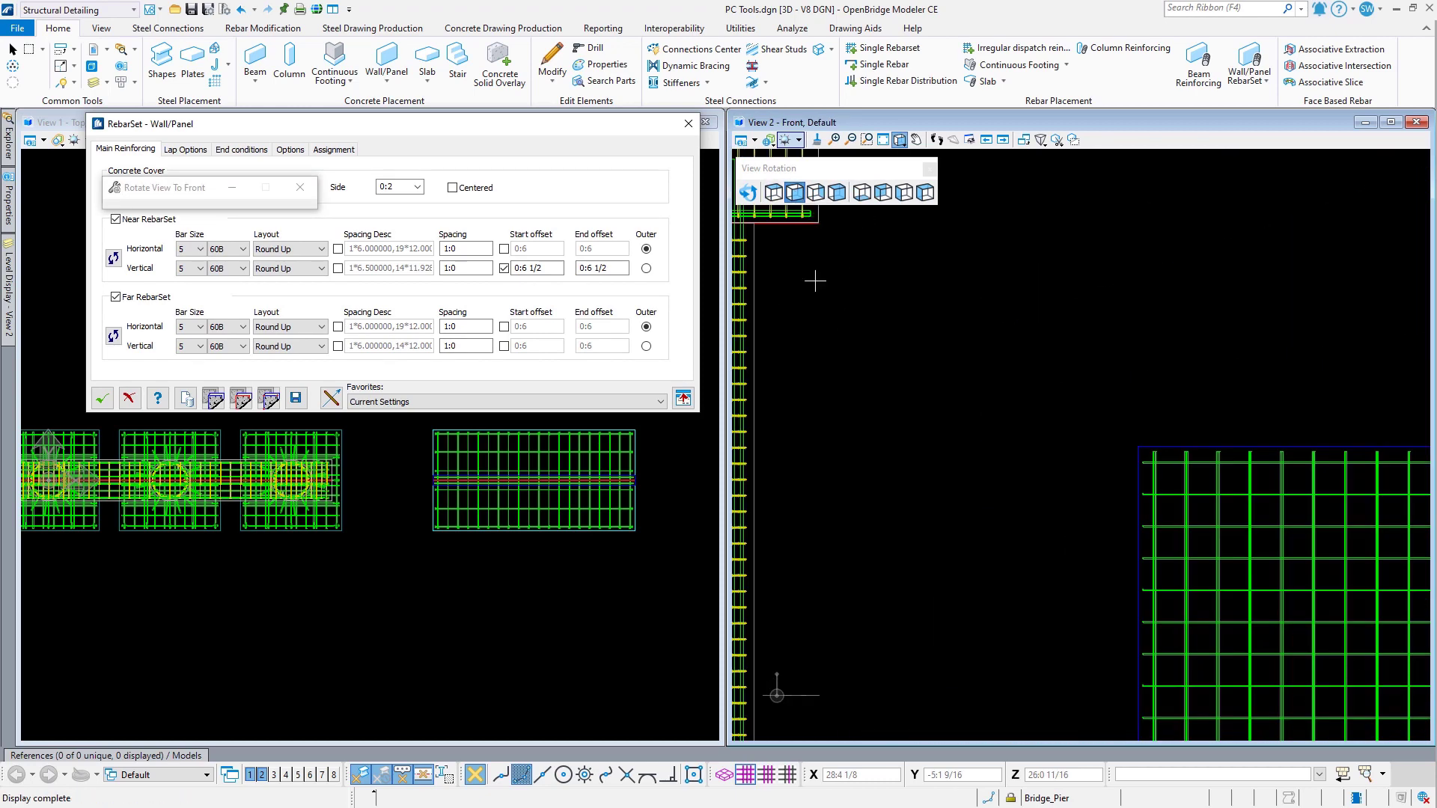
scroll(1111, 619, up, 2)
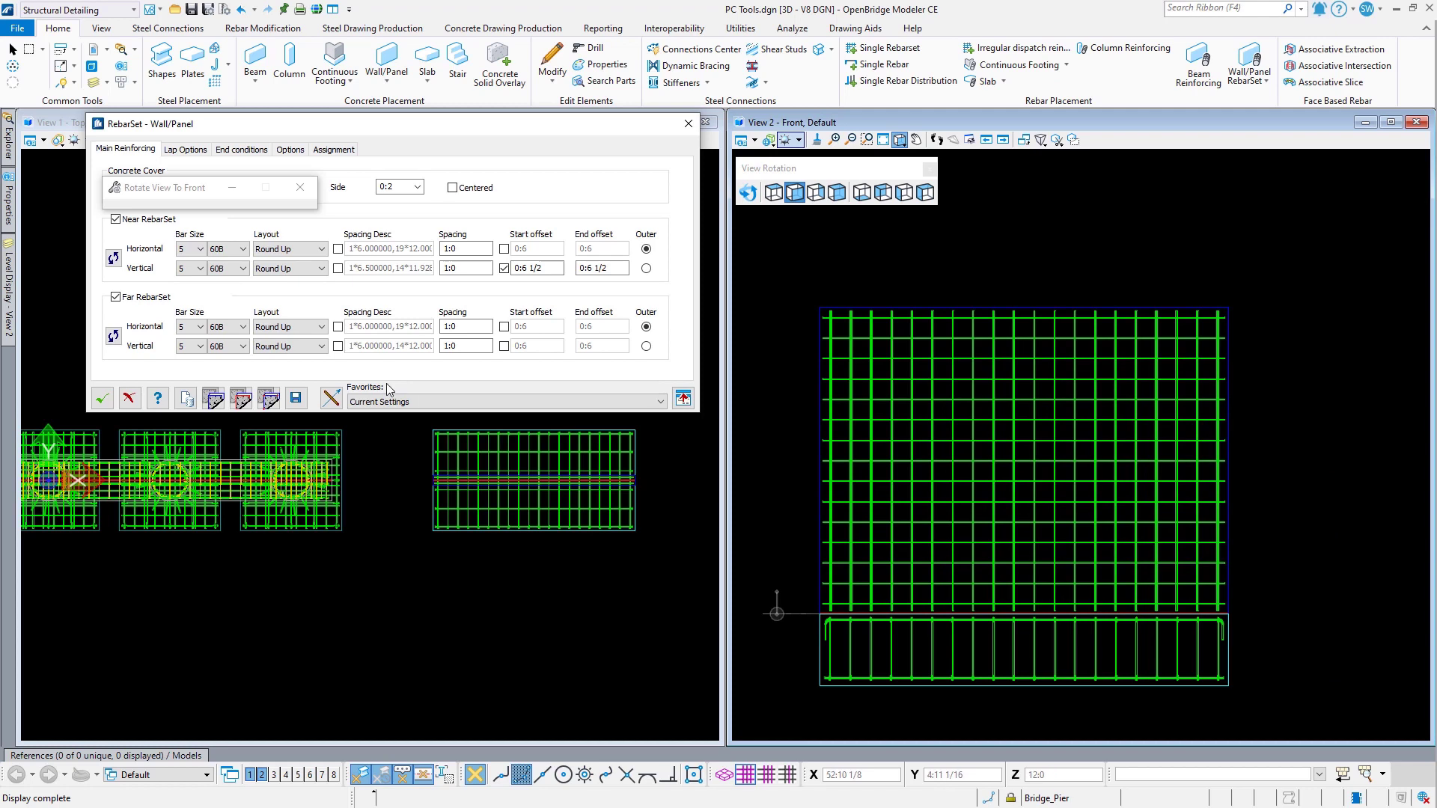
click(331, 399)
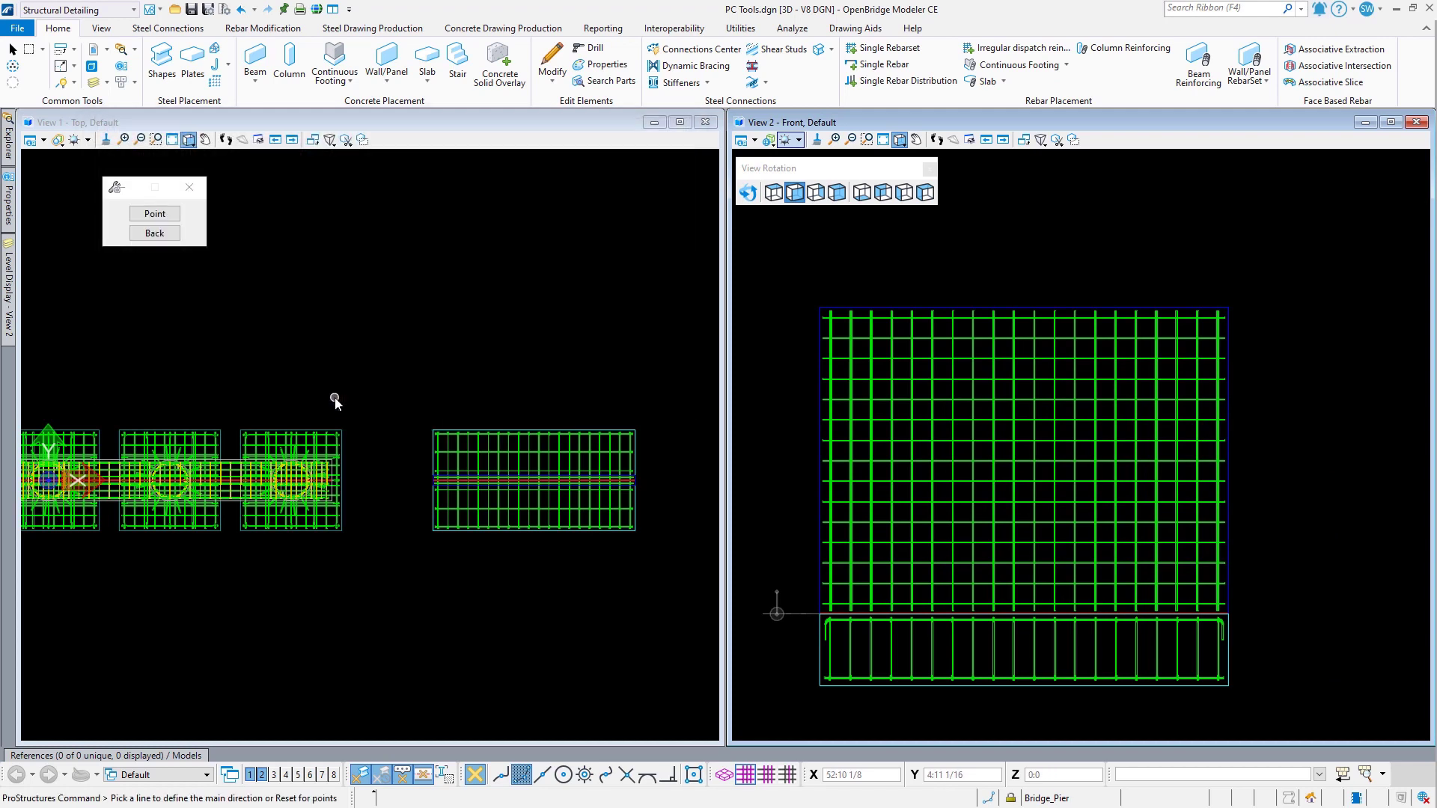
click(154, 216)
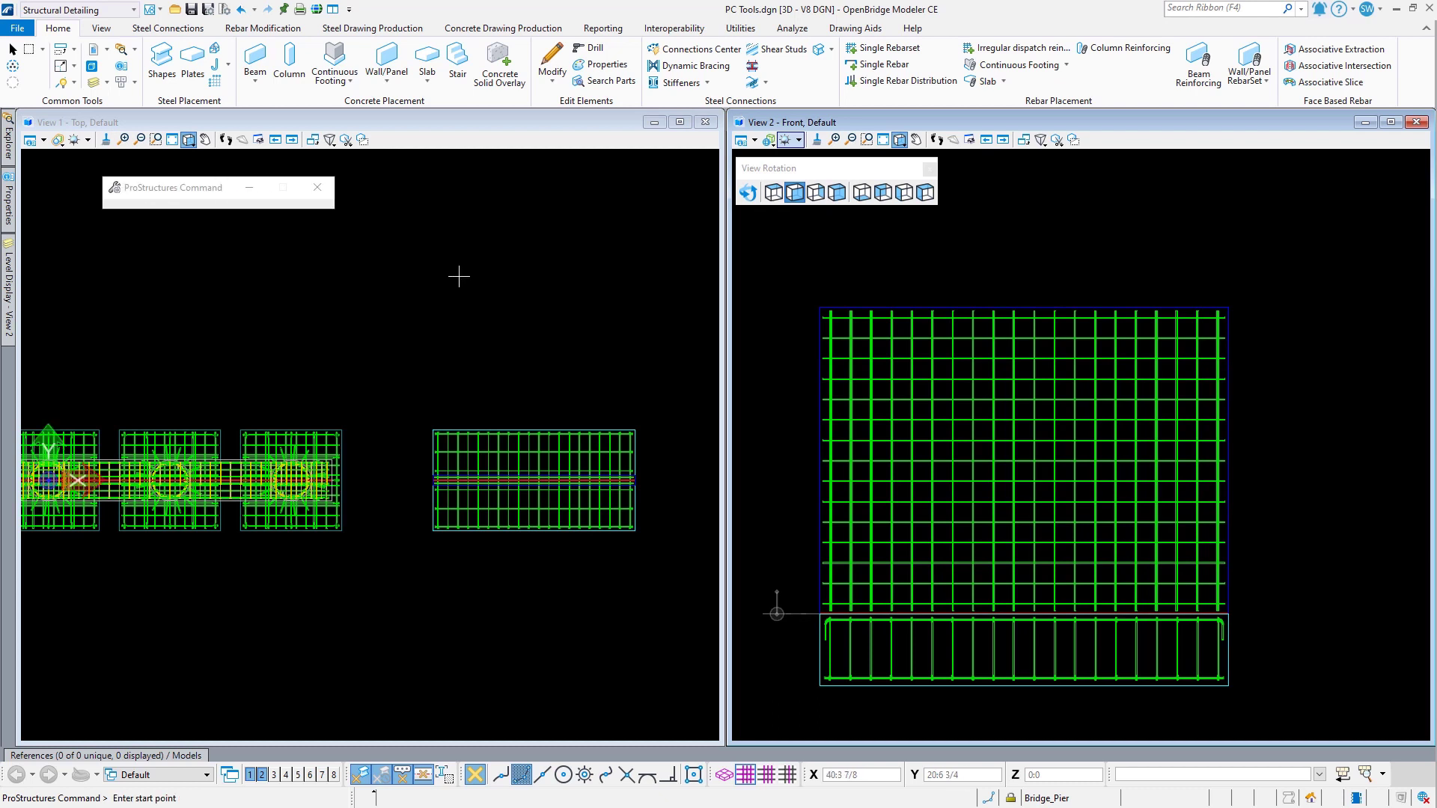
click(821, 611)
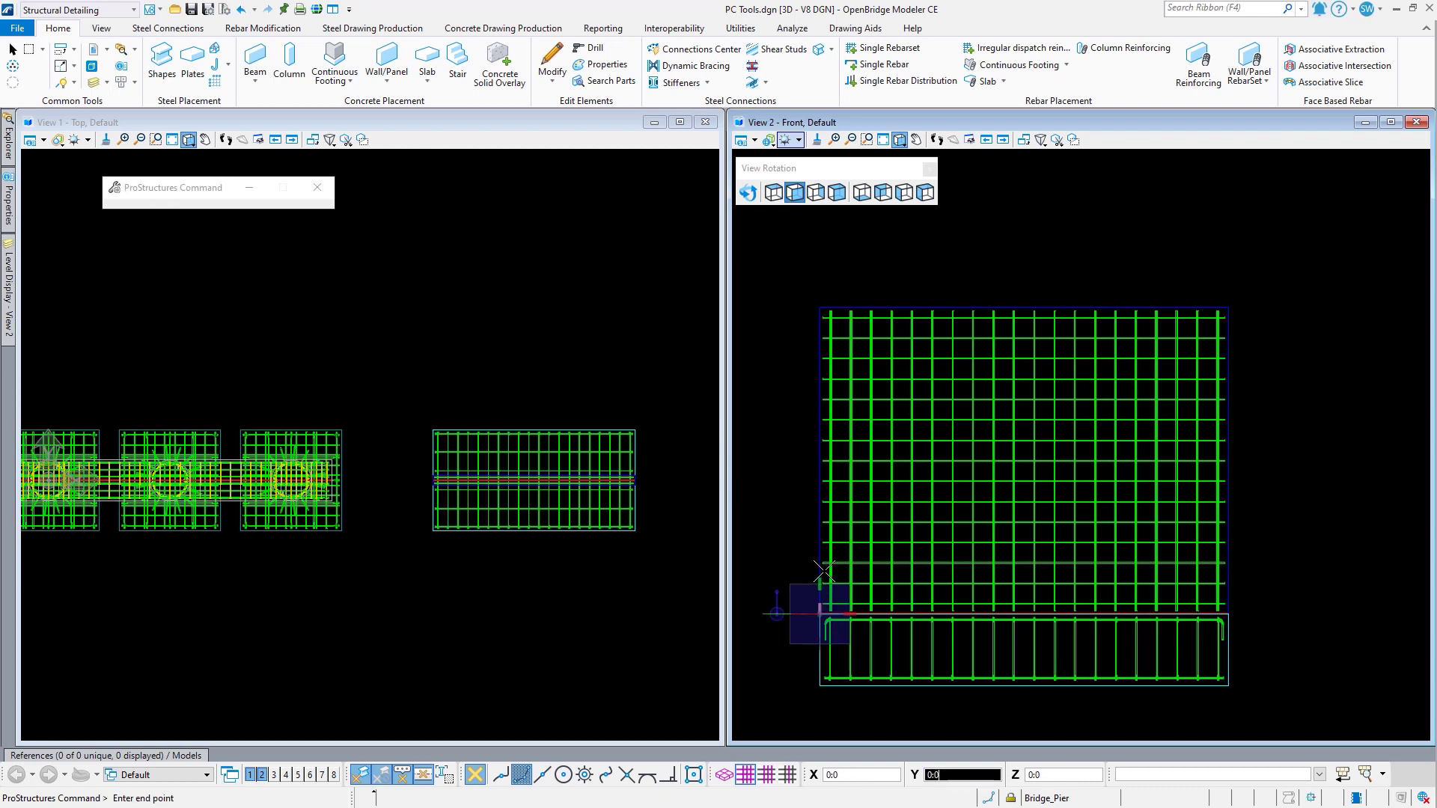
click(1228, 308)
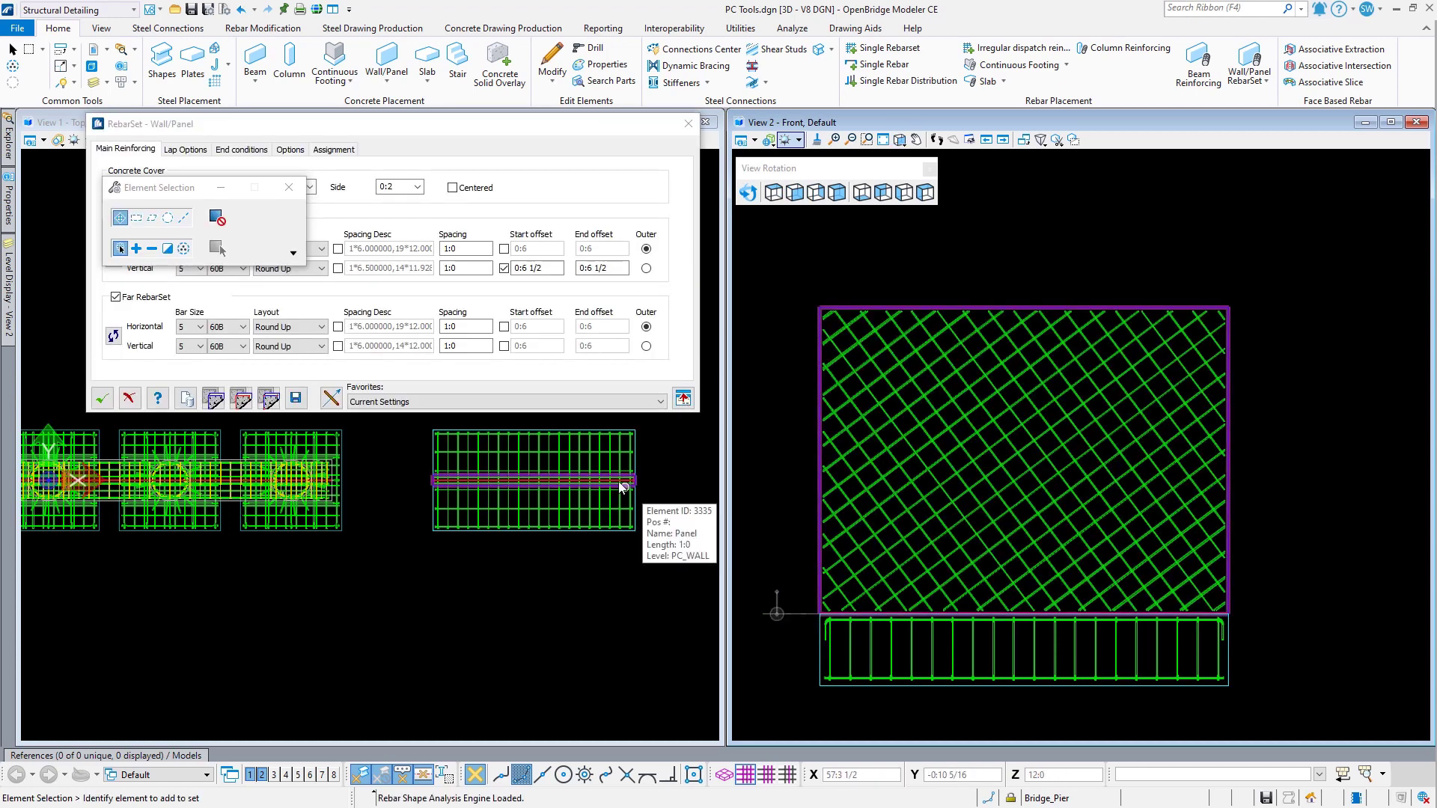
click(102, 398)
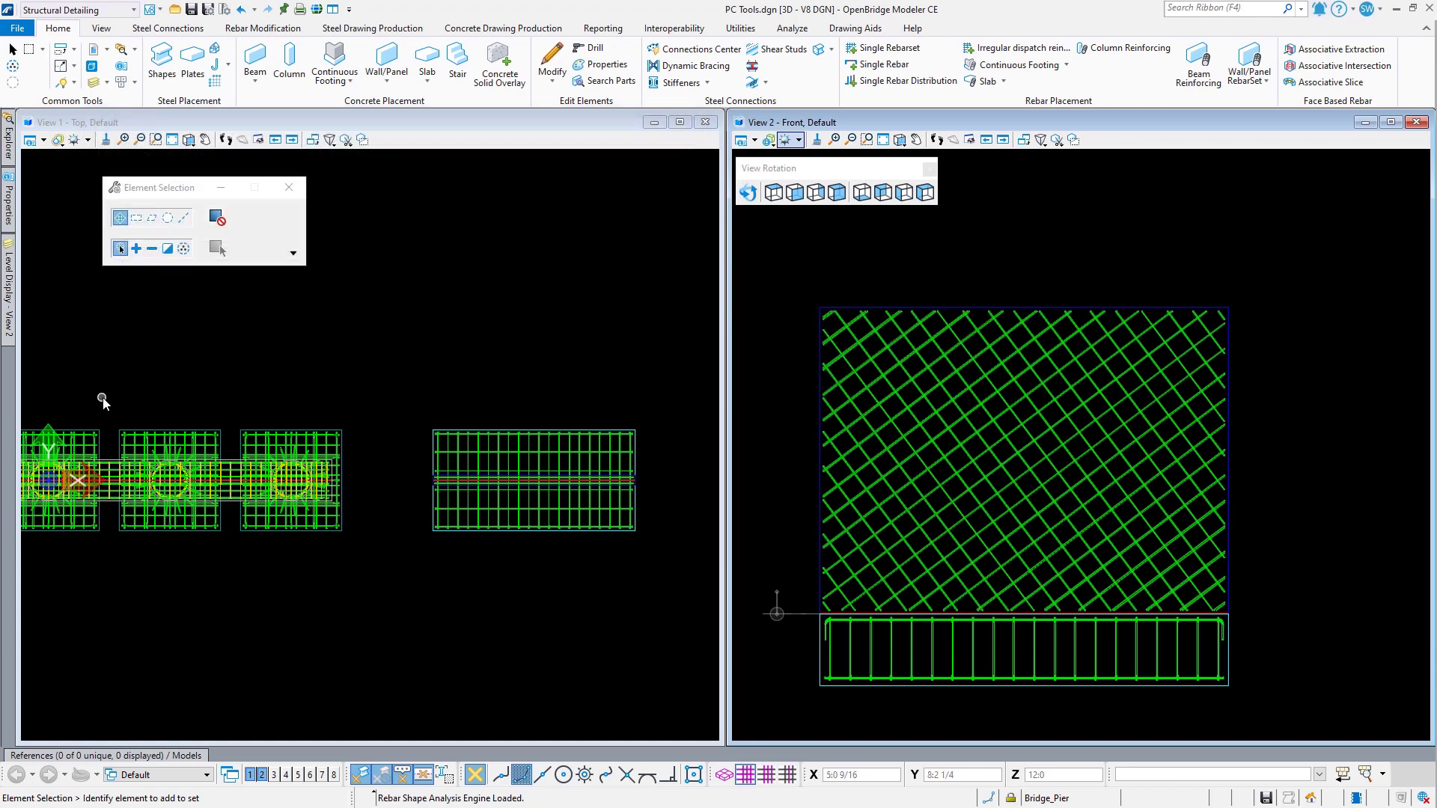
click(837, 193)
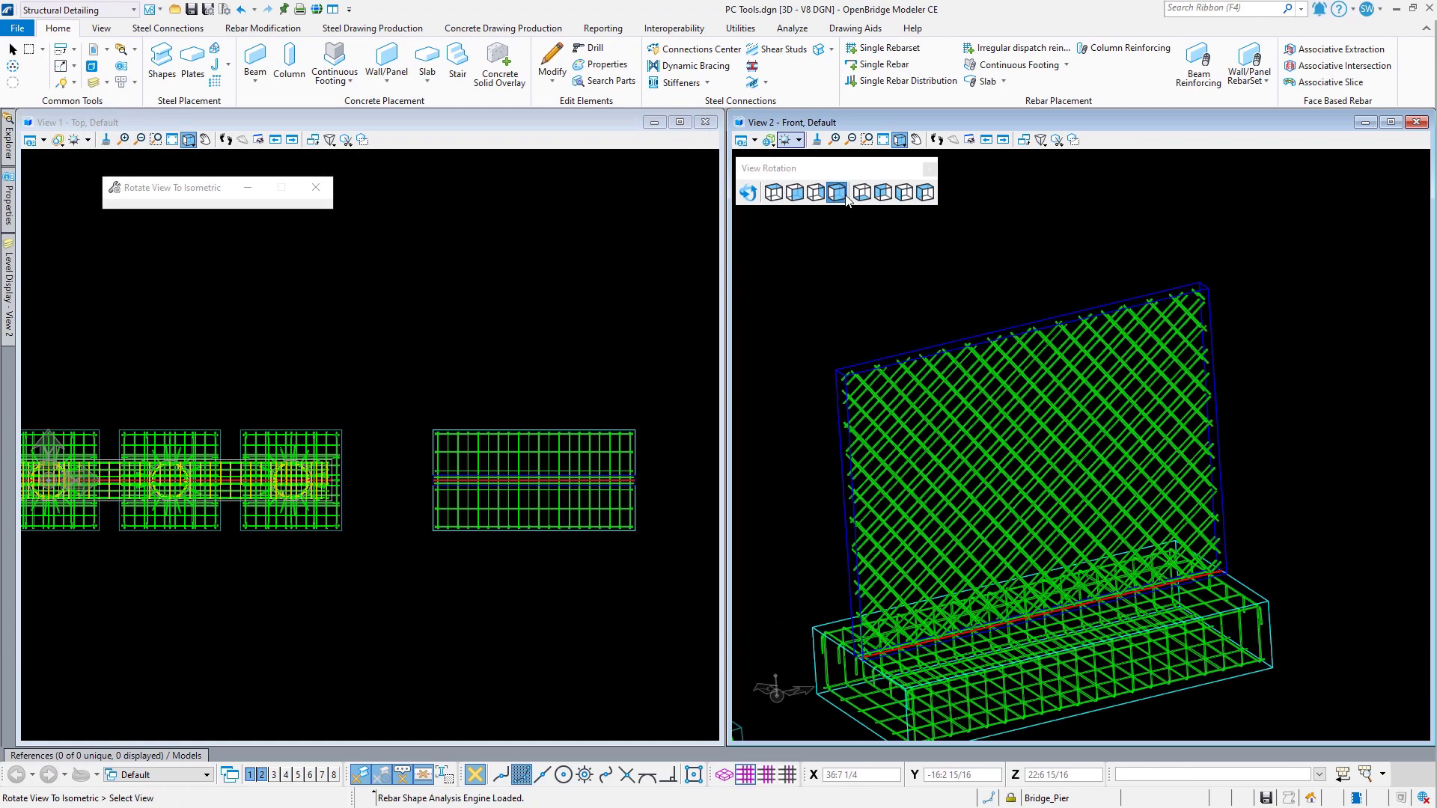
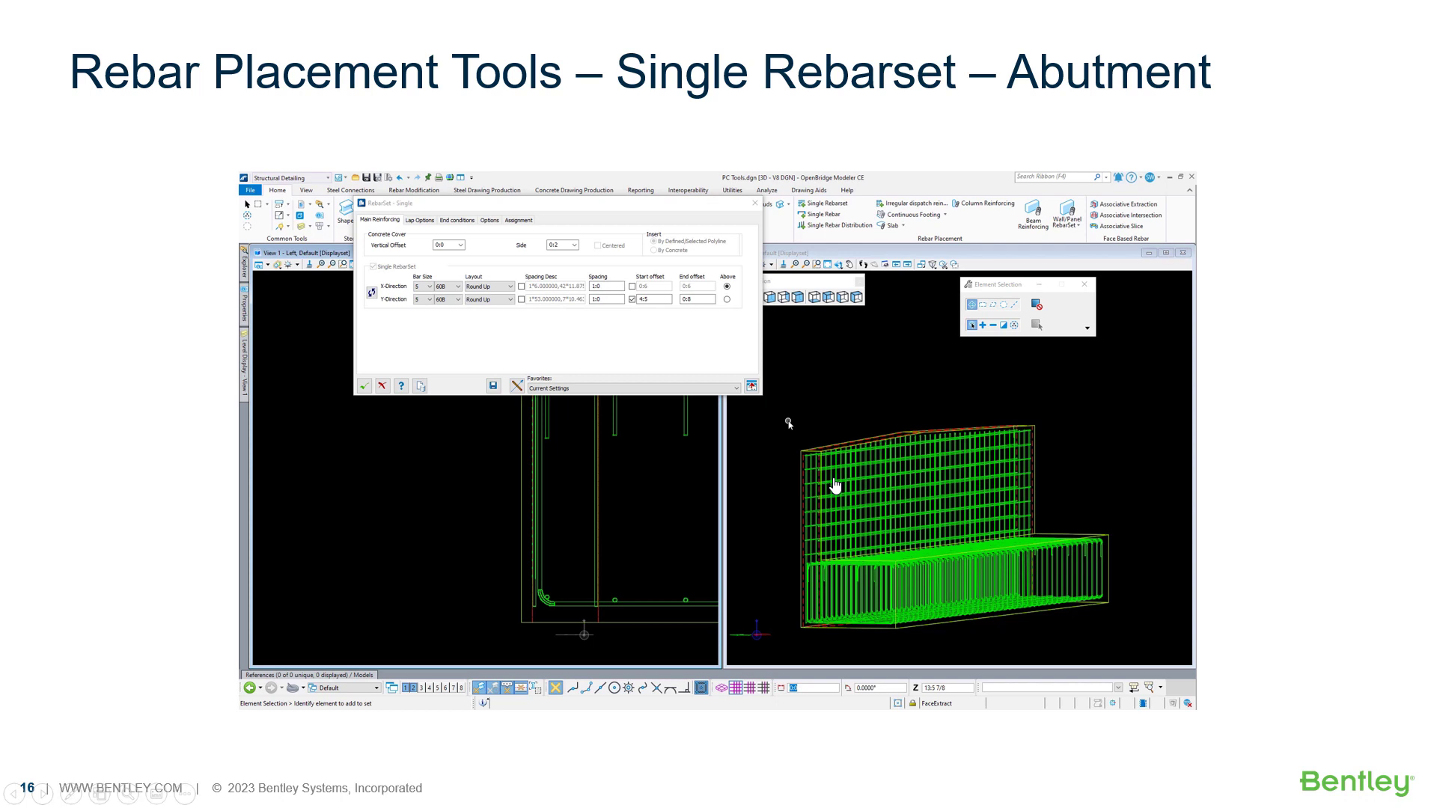
click(837, 487)
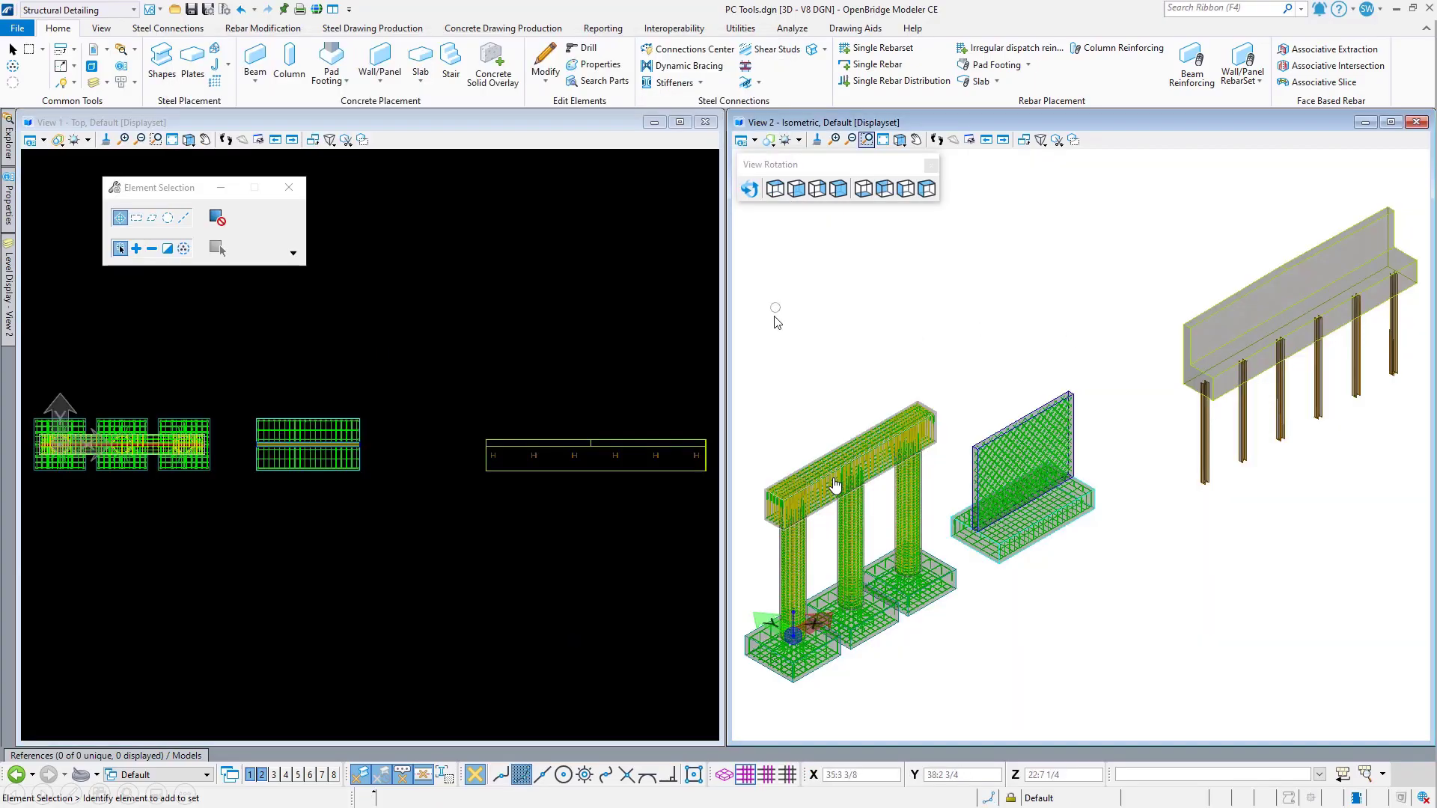
Step: Examine the abutment on its piles in the front, right, left and top views
scroll(717, 479, up, 4)
scroll(1255, 343, up, 3)
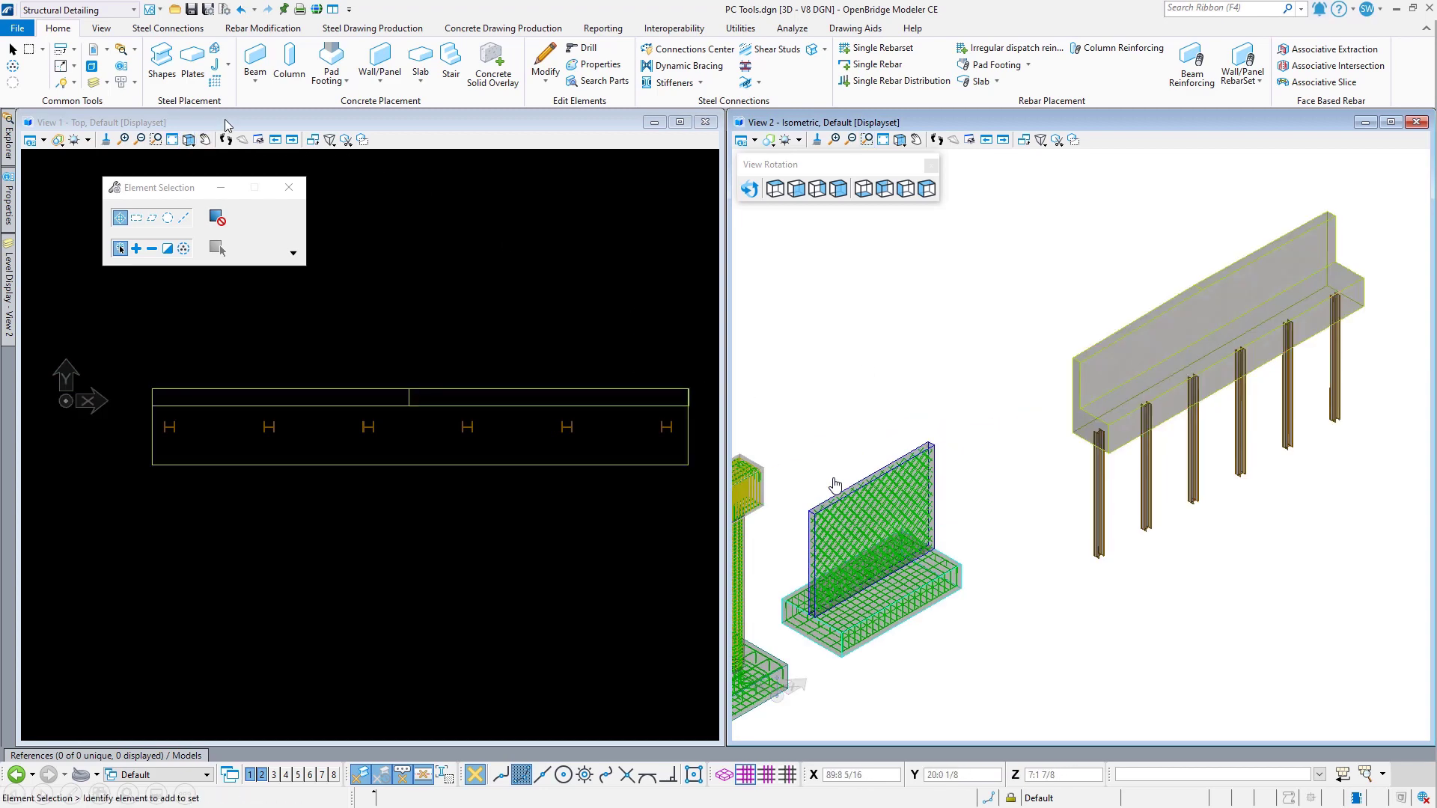
click(189, 141)
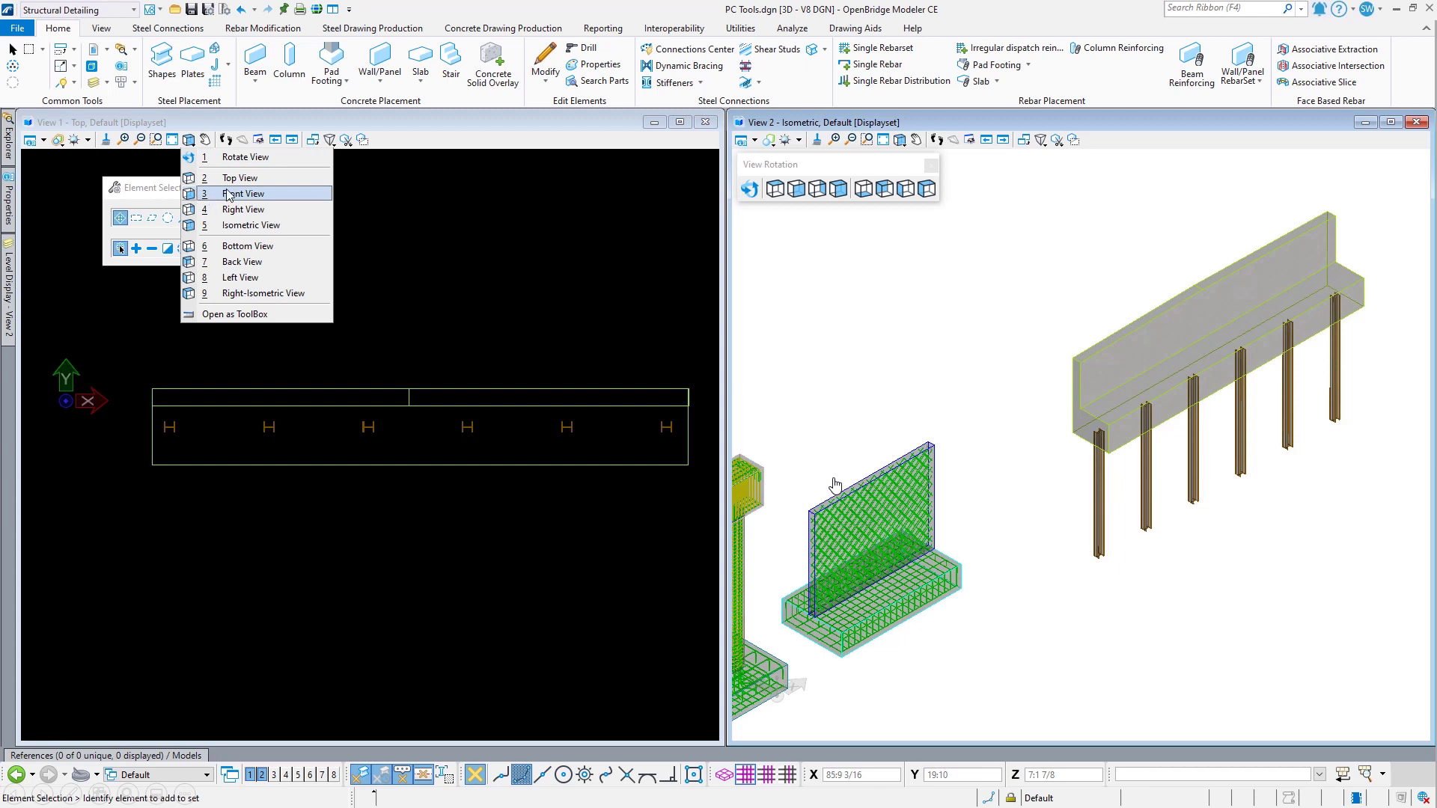
click(229, 194)
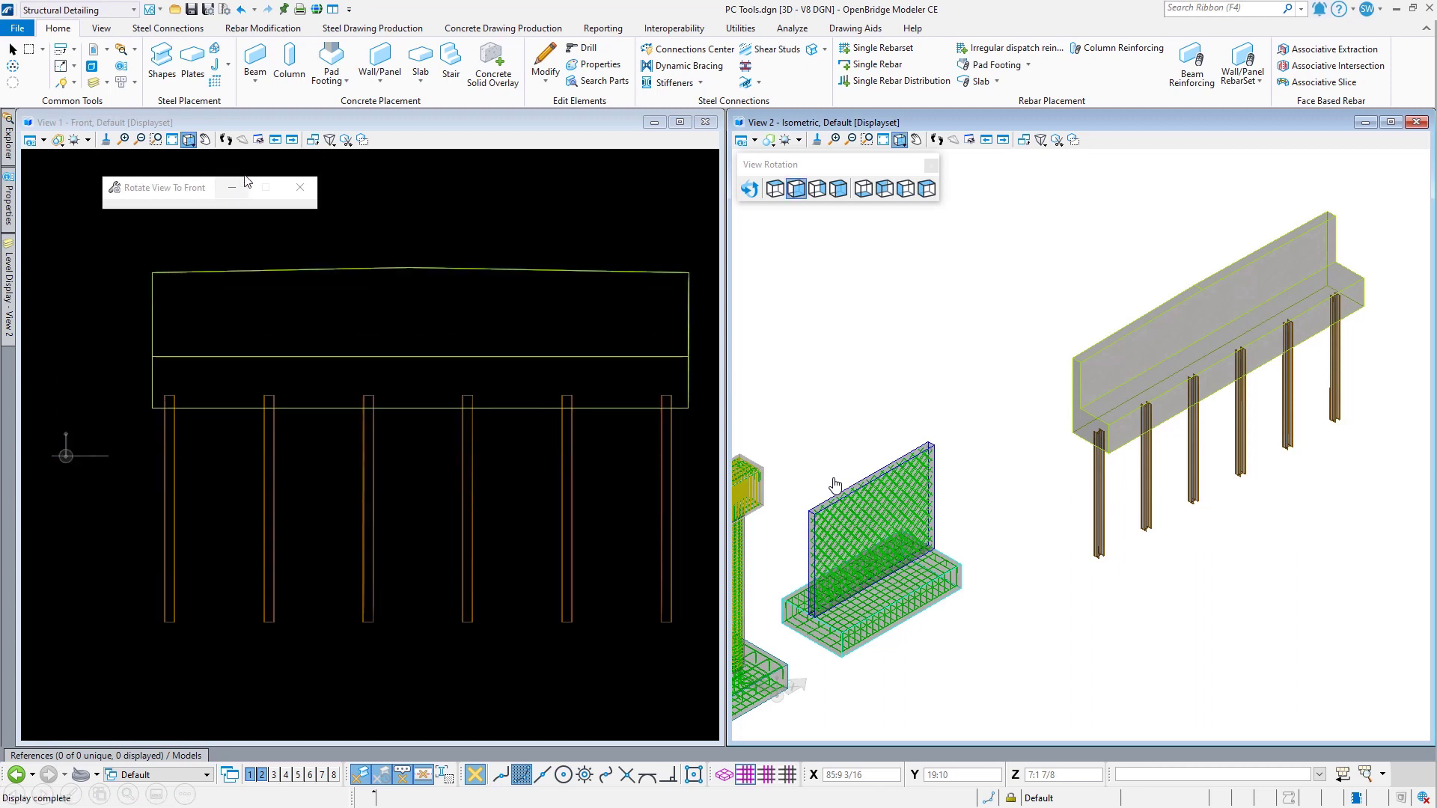
click(189, 140)
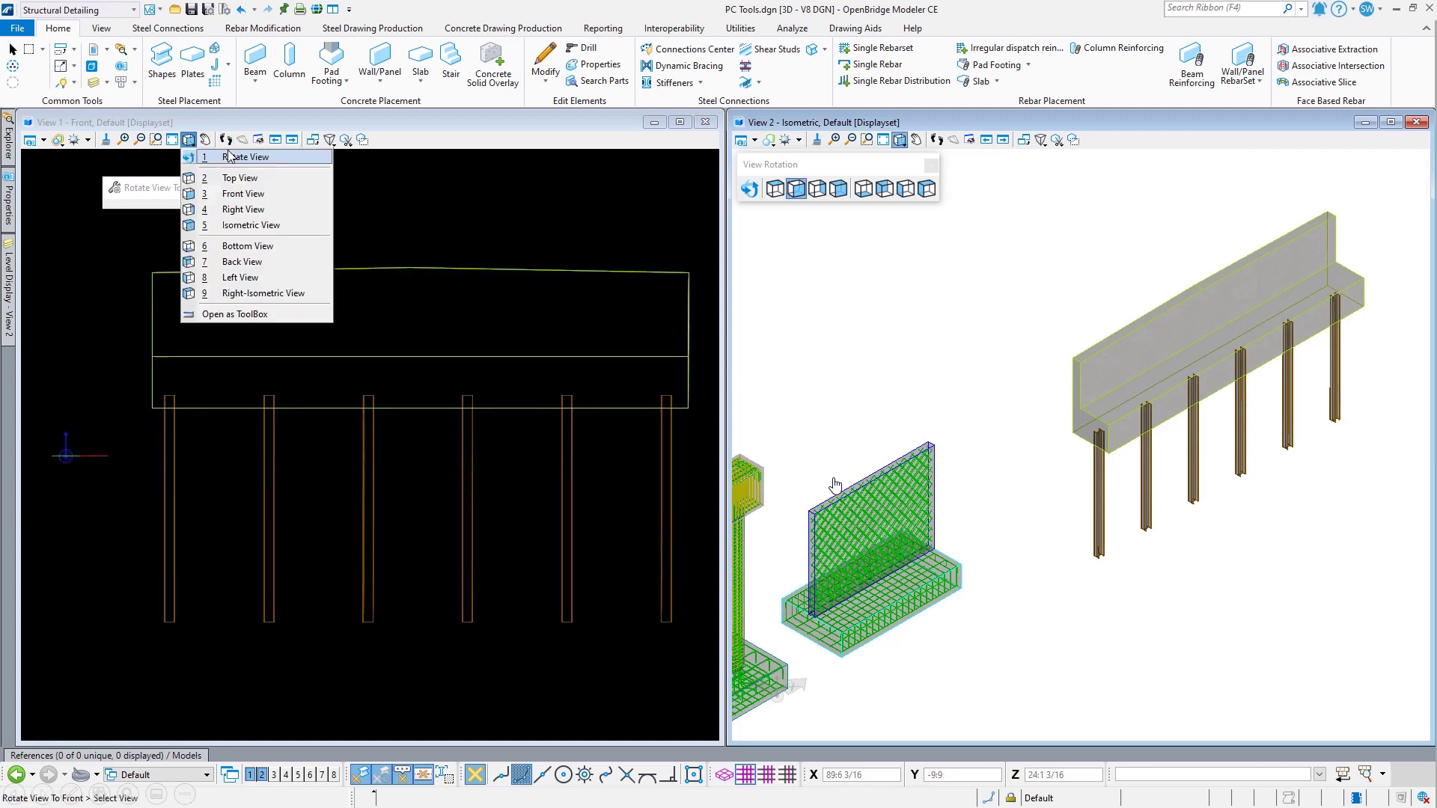
click(241, 211)
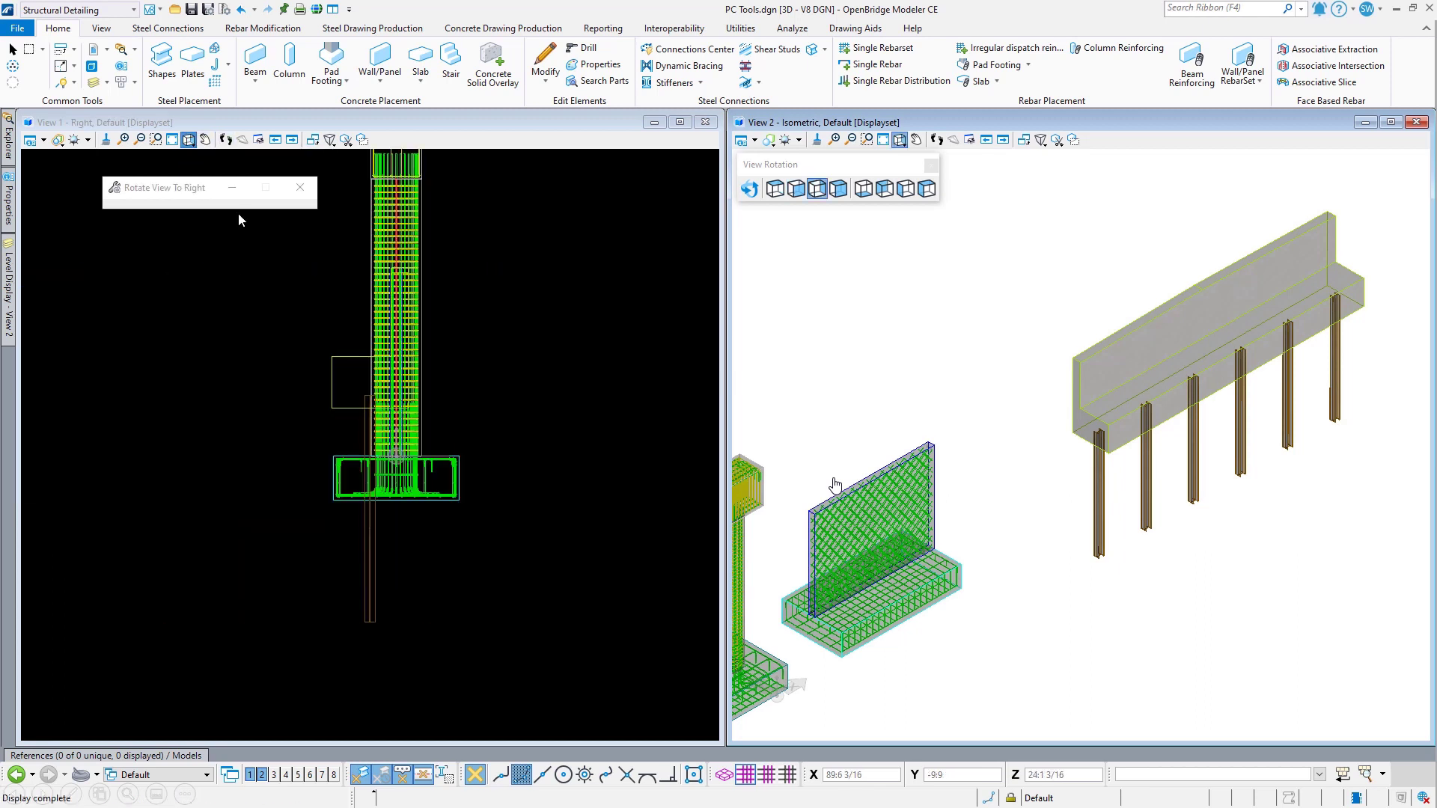
click(189, 140)
click(241, 278)
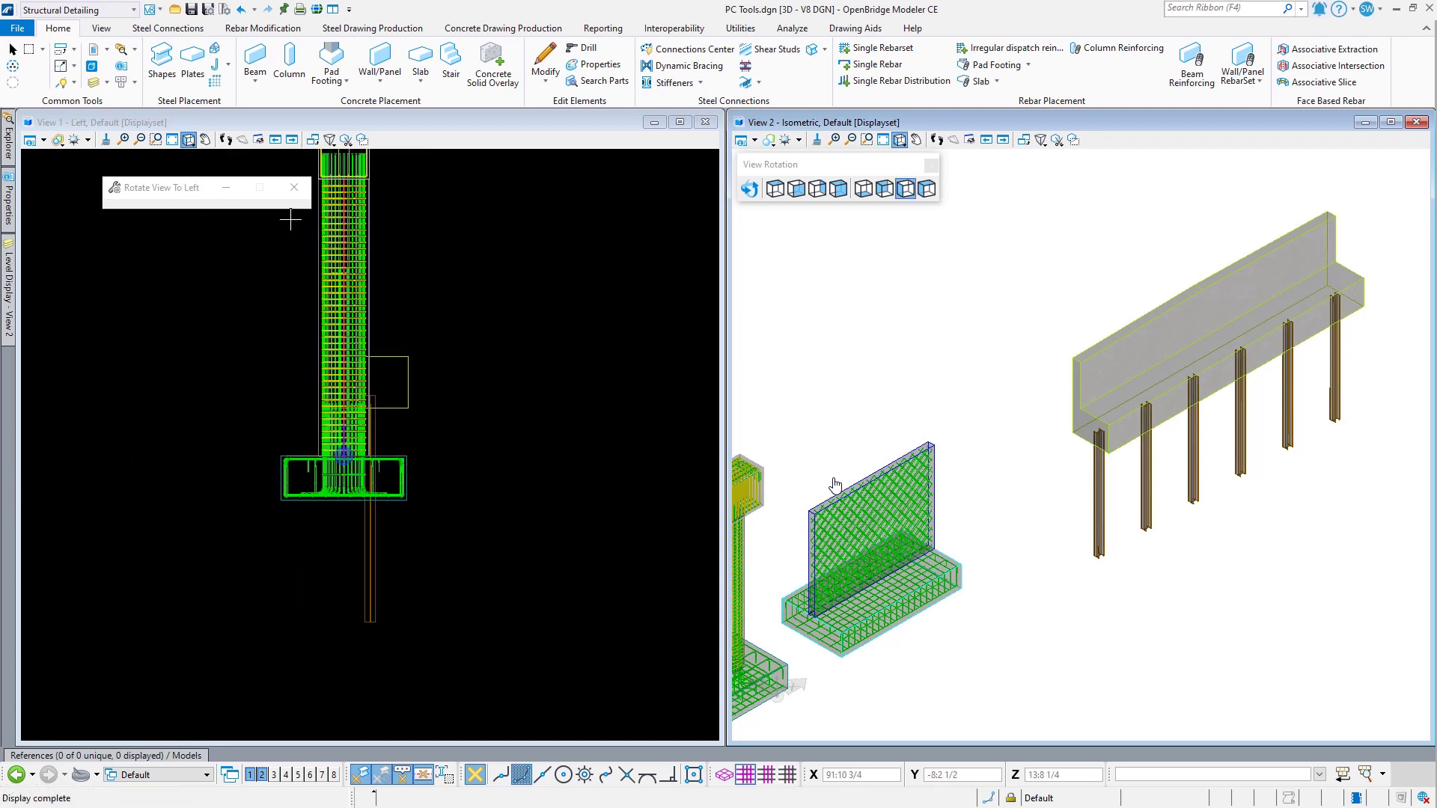
click(189, 141)
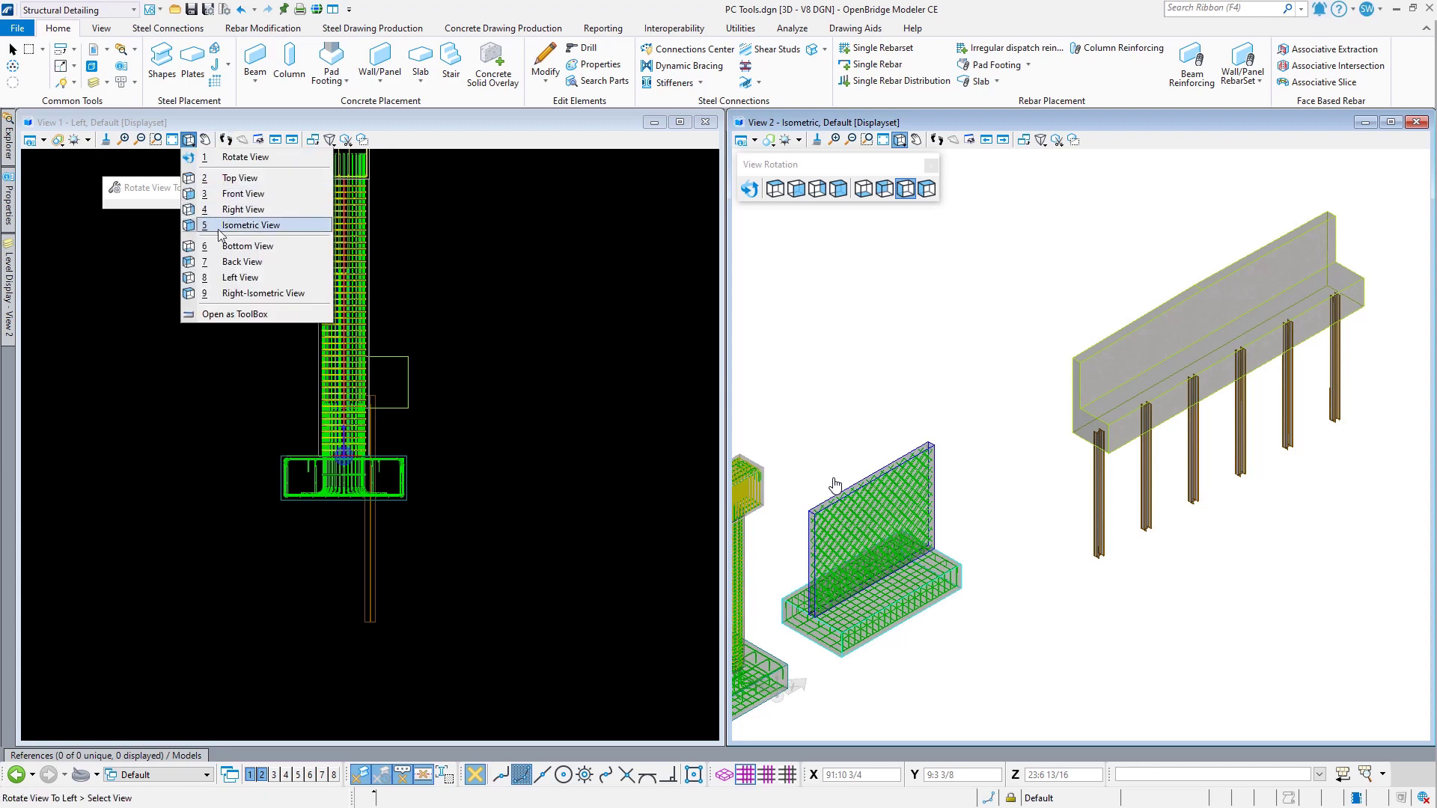
click(238, 174)
scroll(353, 324, down, 5)
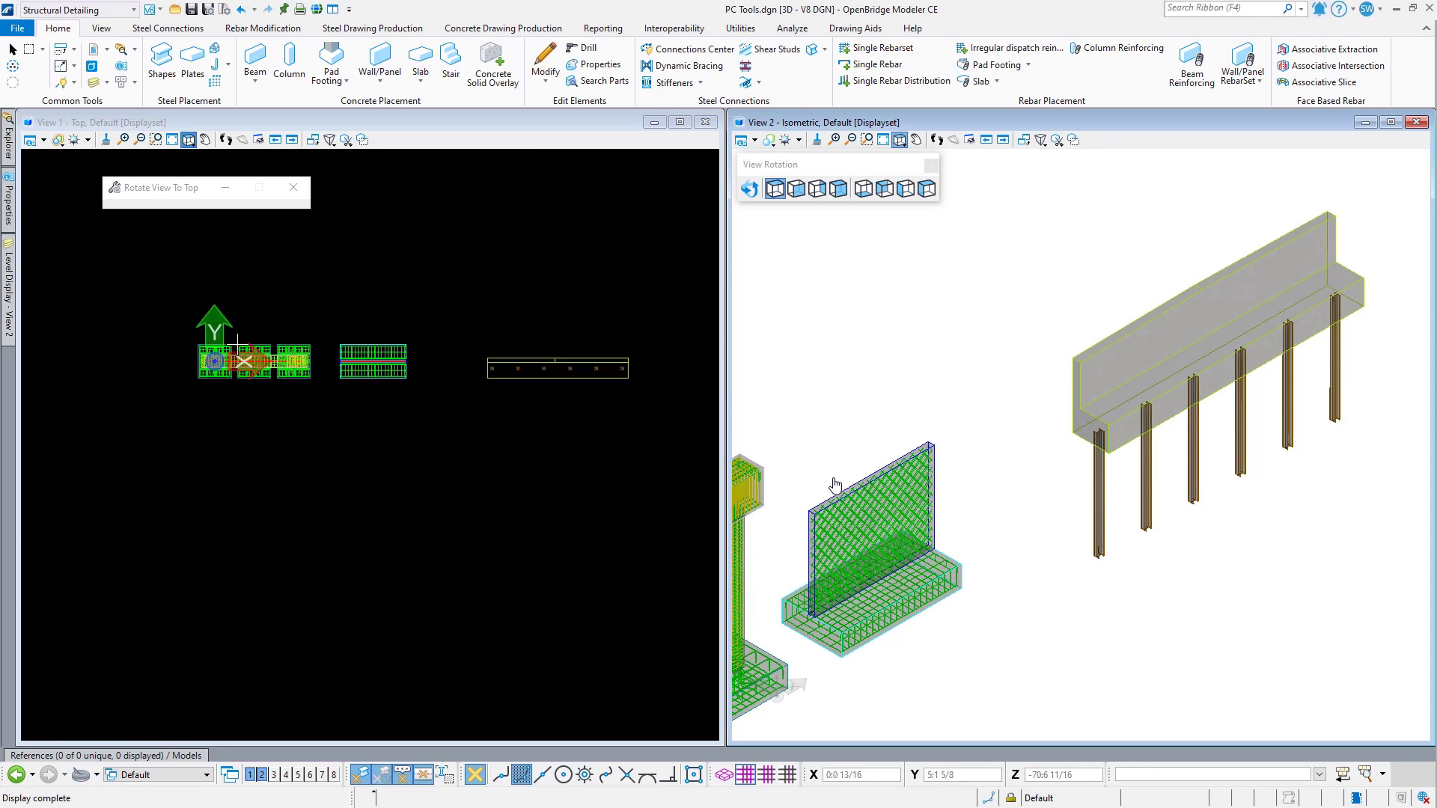
Step: Isolate the abutment solid in both views with a displayset, hiding the piles, pier and wall
key(Escape)
click(586, 365)
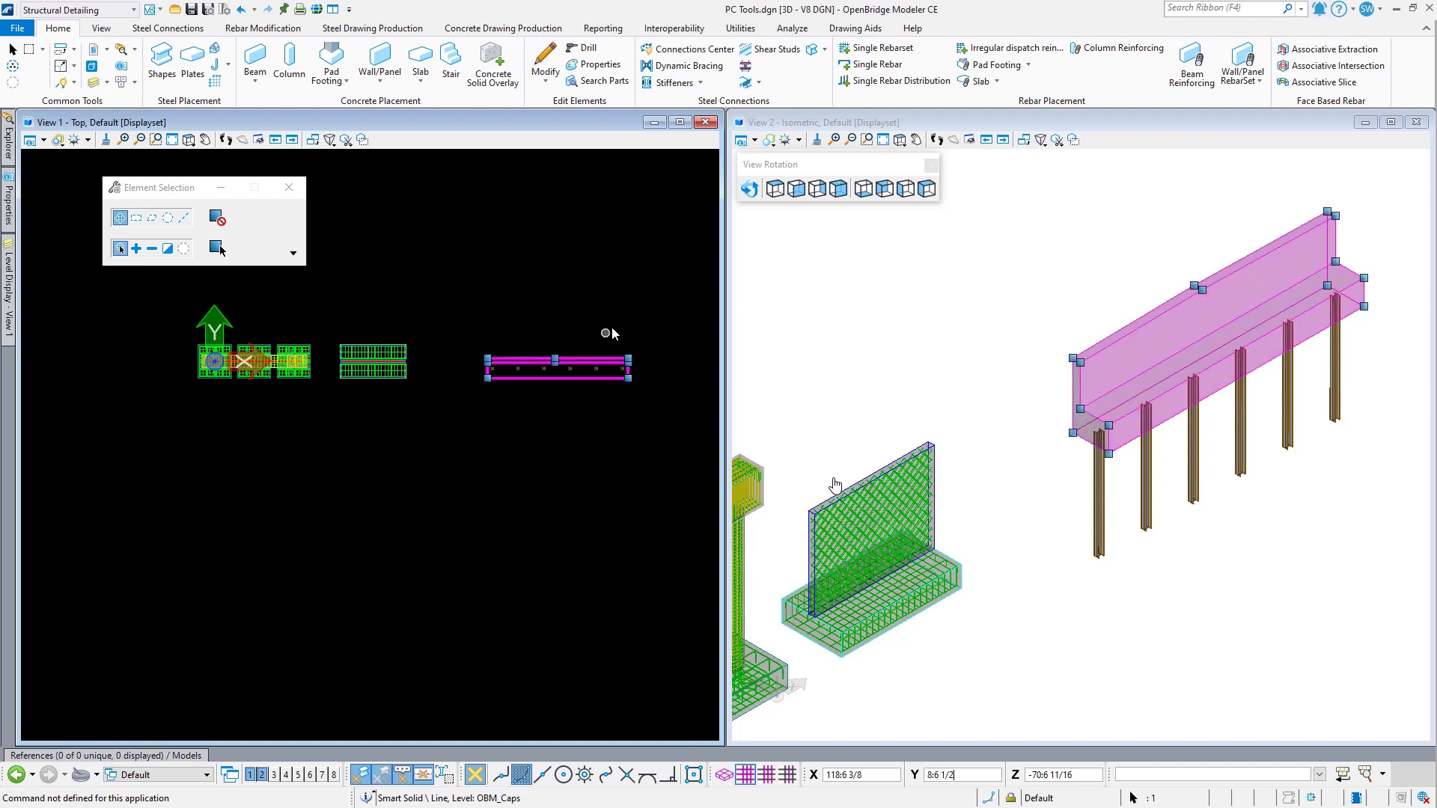
right_click(622, 323)
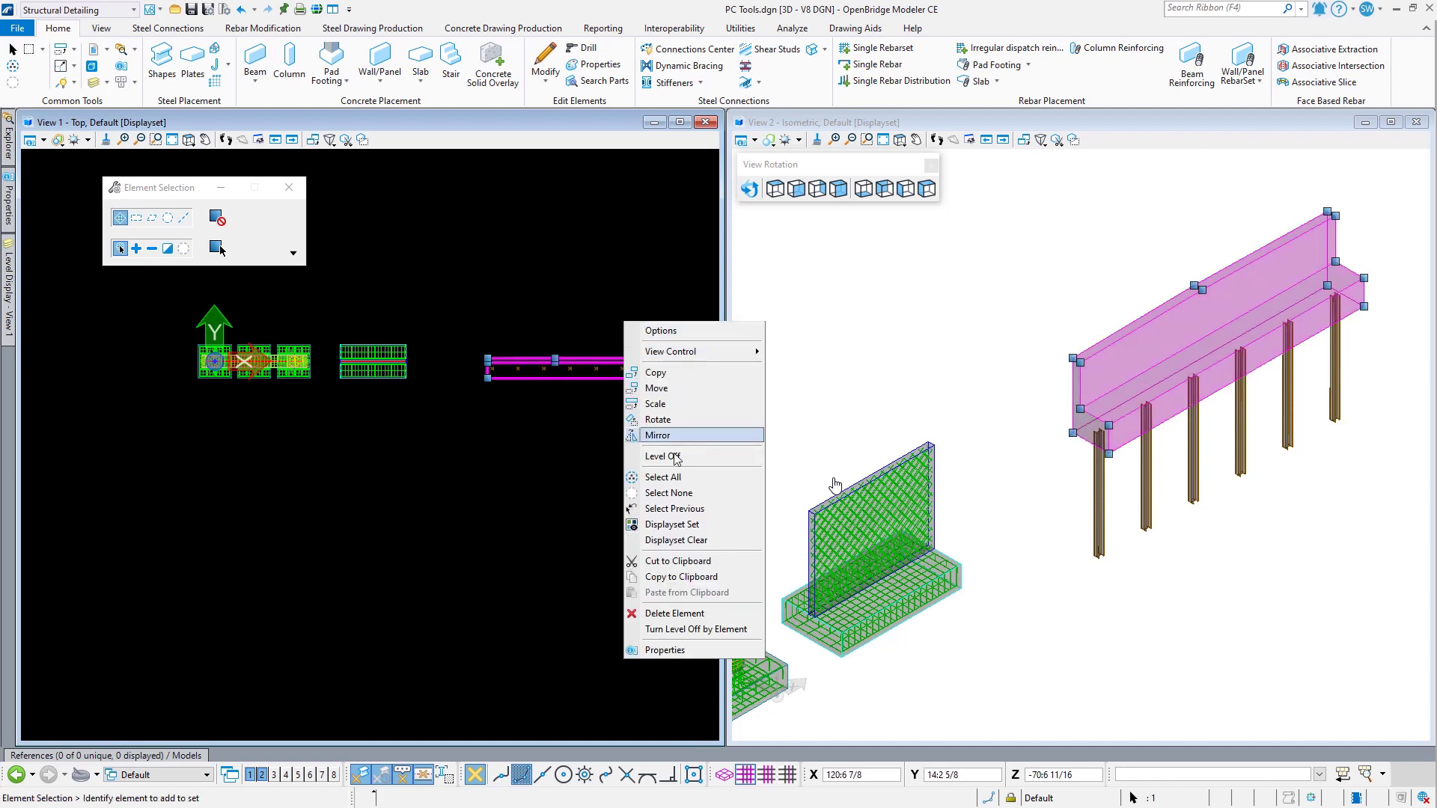
click(706, 531)
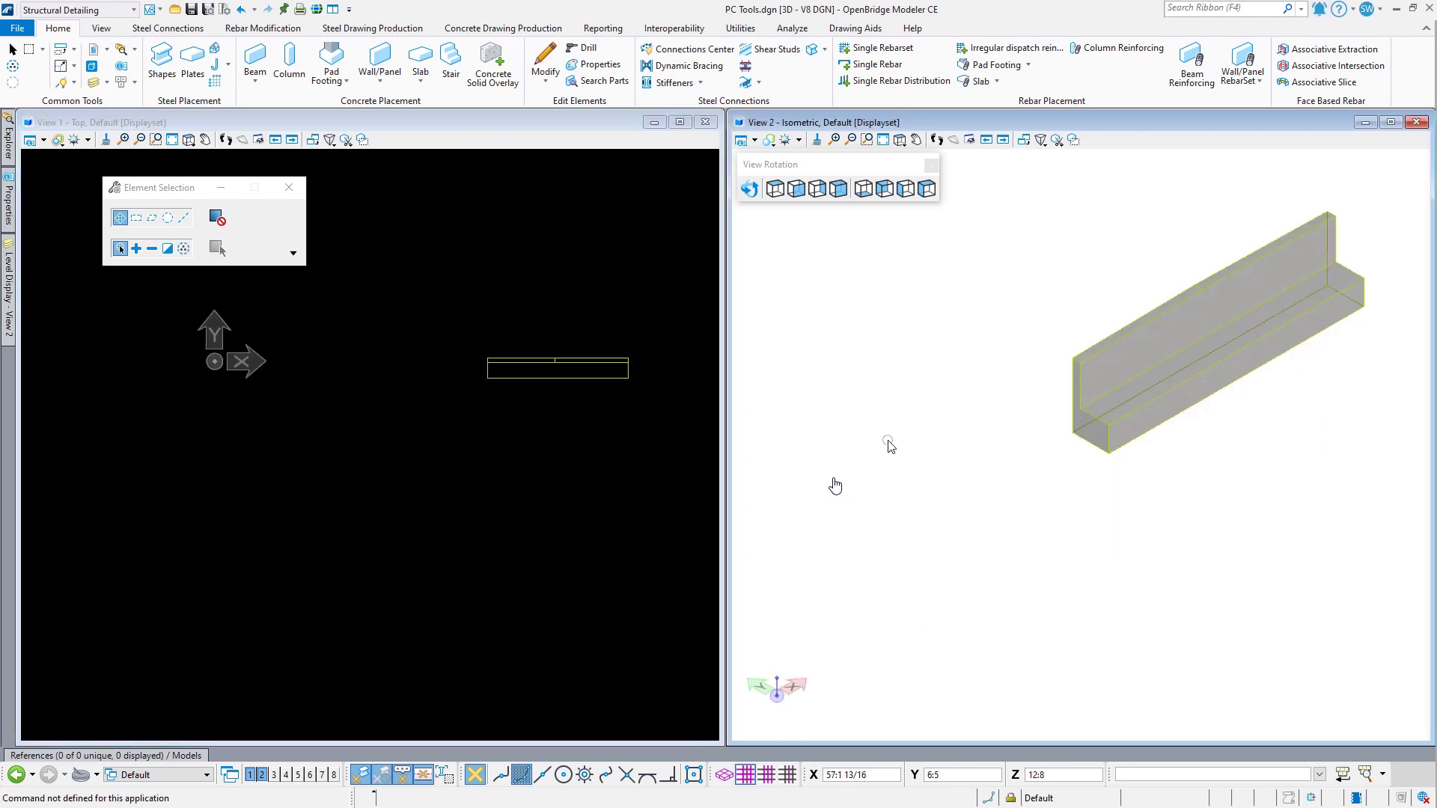
Step: Fit both views to the isolated abutment and show its left side profile in View 1
click(172, 140)
click(188, 146)
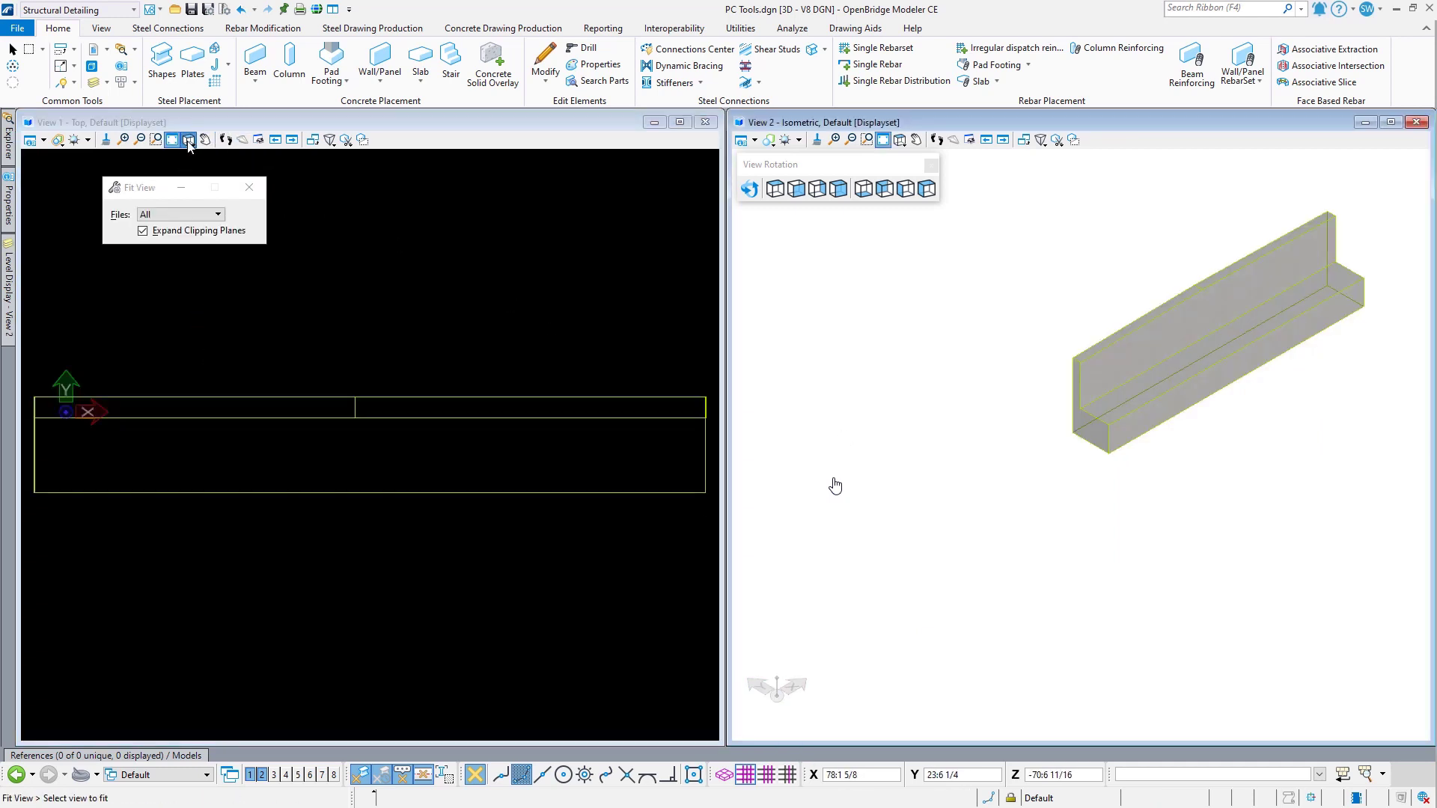
click(240, 204)
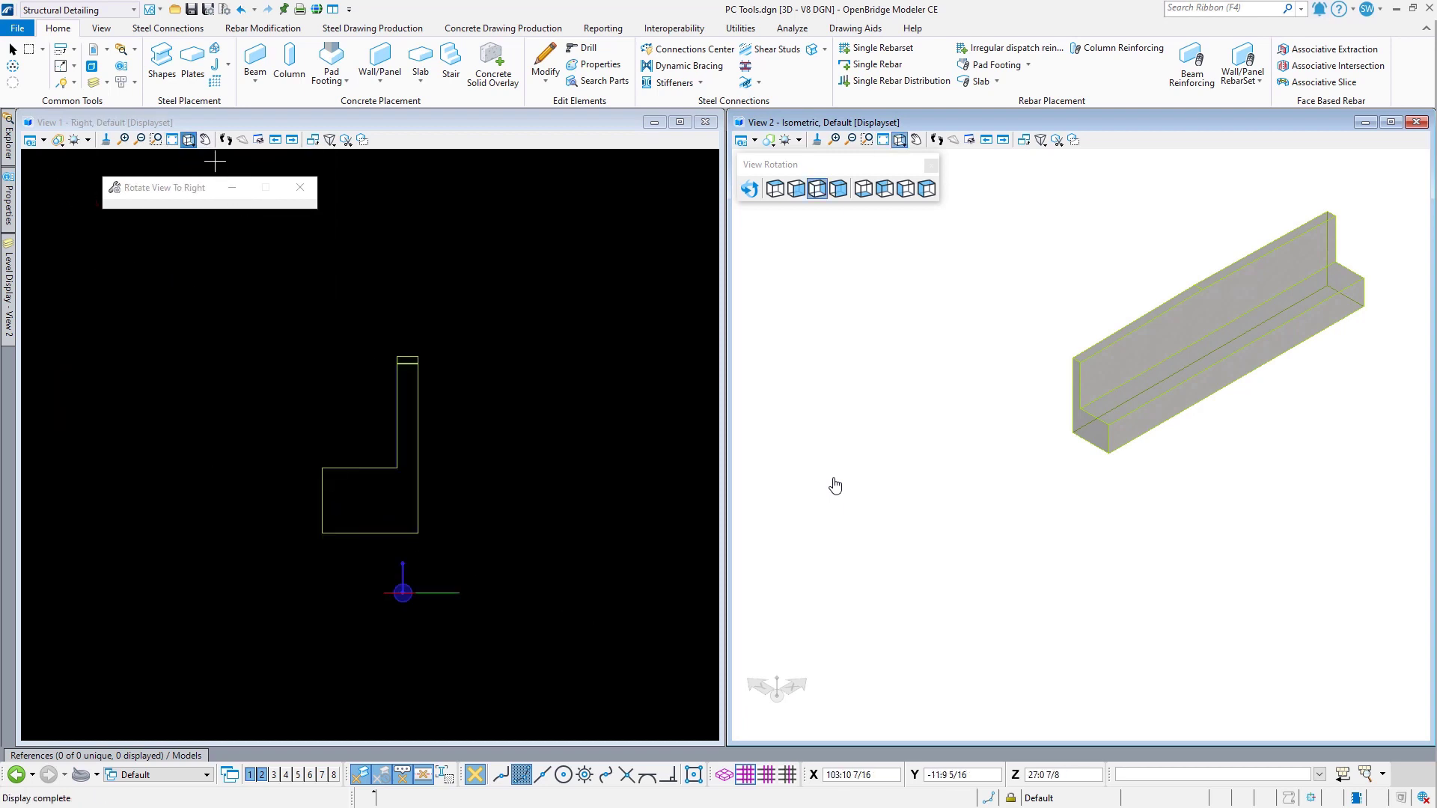
click(191, 146)
click(231, 282)
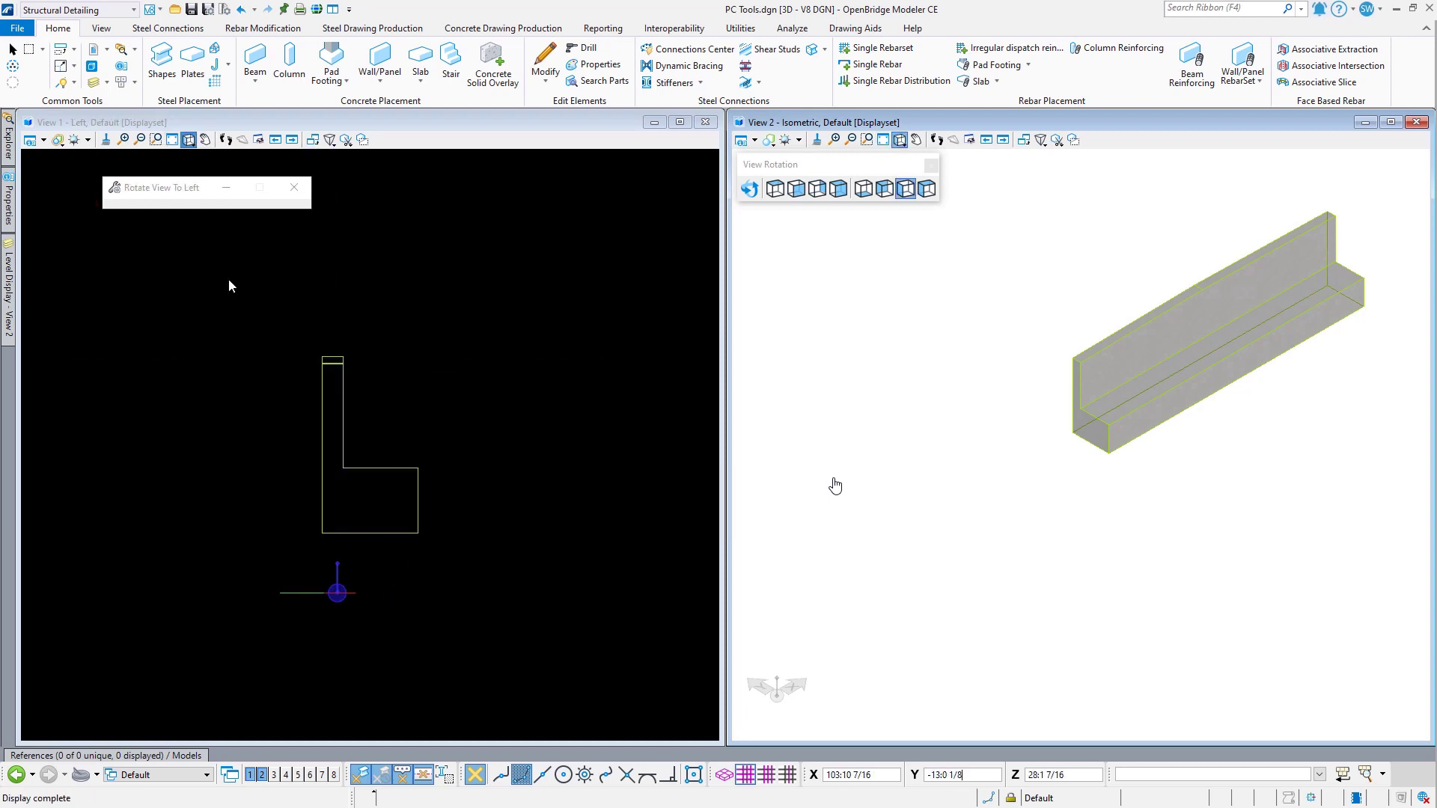
right_click(581, 348)
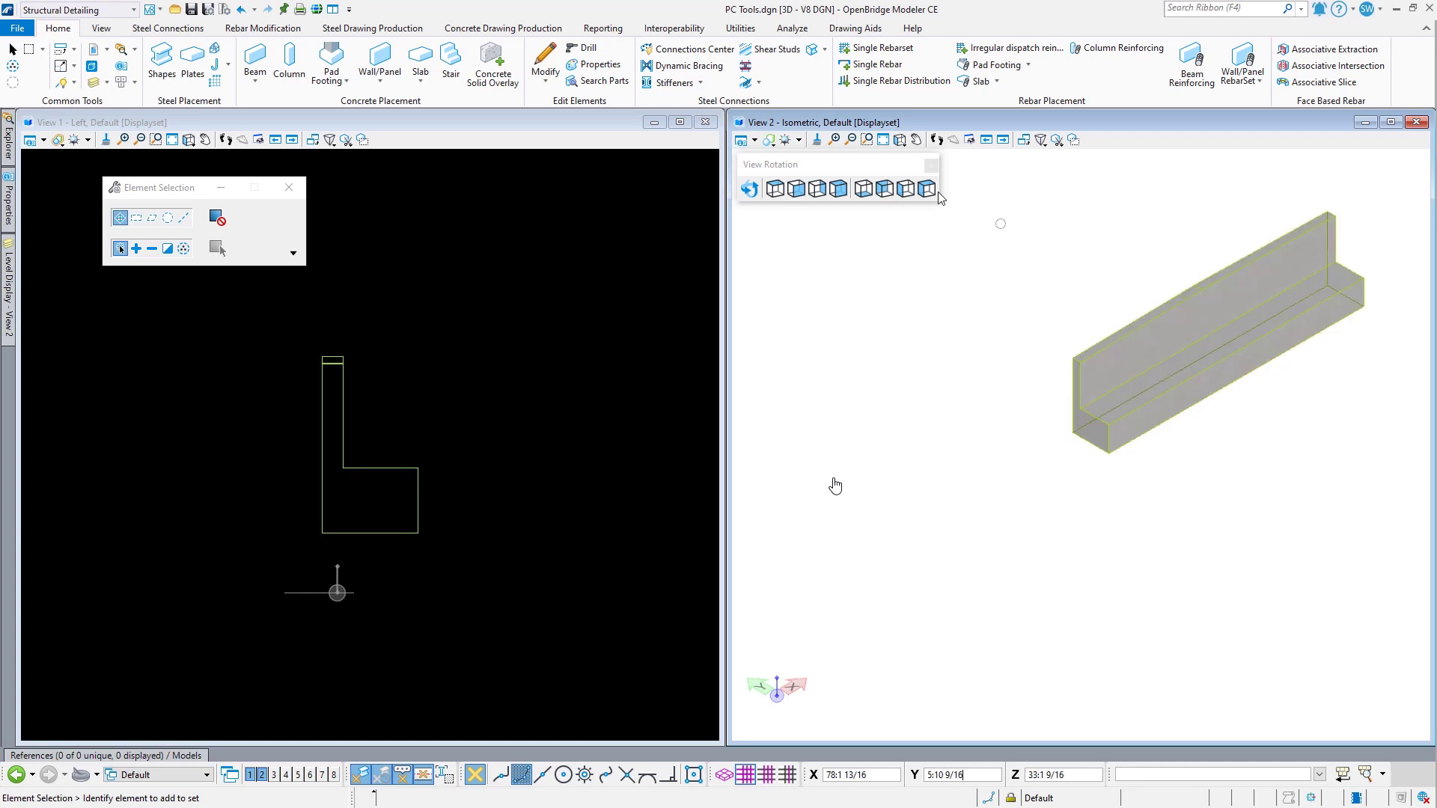
click(884, 140)
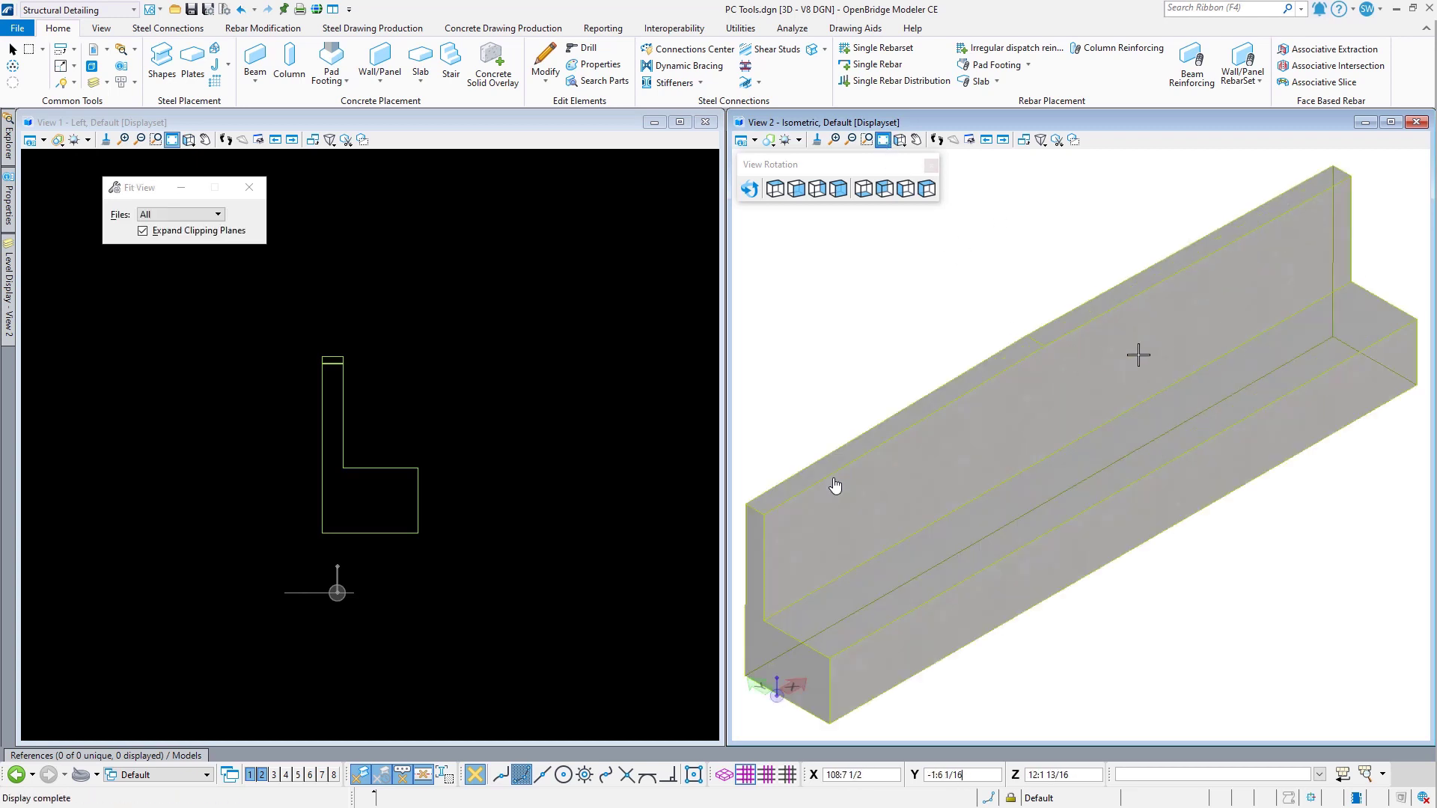
right_click(1139, 356)
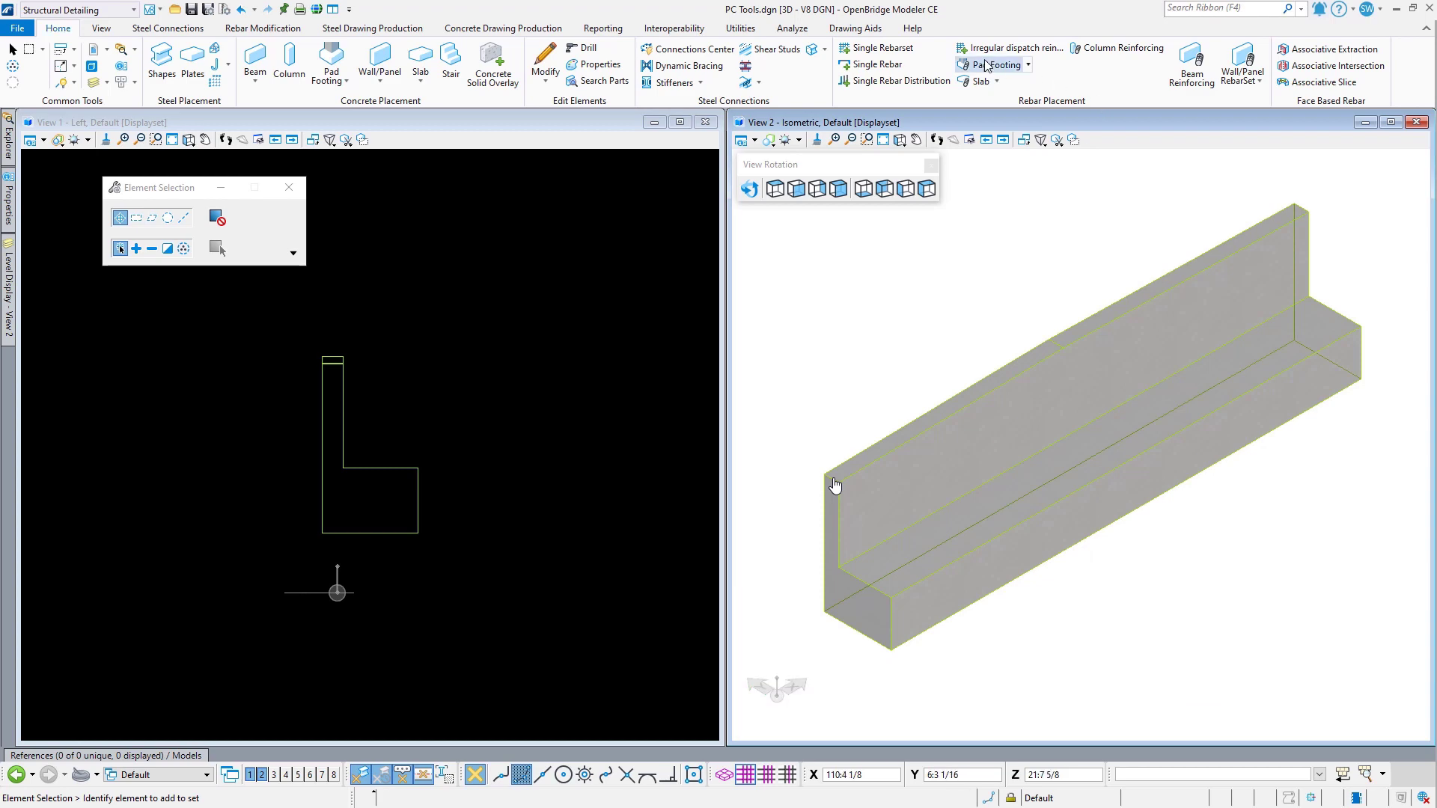
Step: Start Continuous Footing reinforcing and measure the abutment backwall's height at its crown down to the footing's top edge in the front view
click(1029, 65)
click(1024, 109)
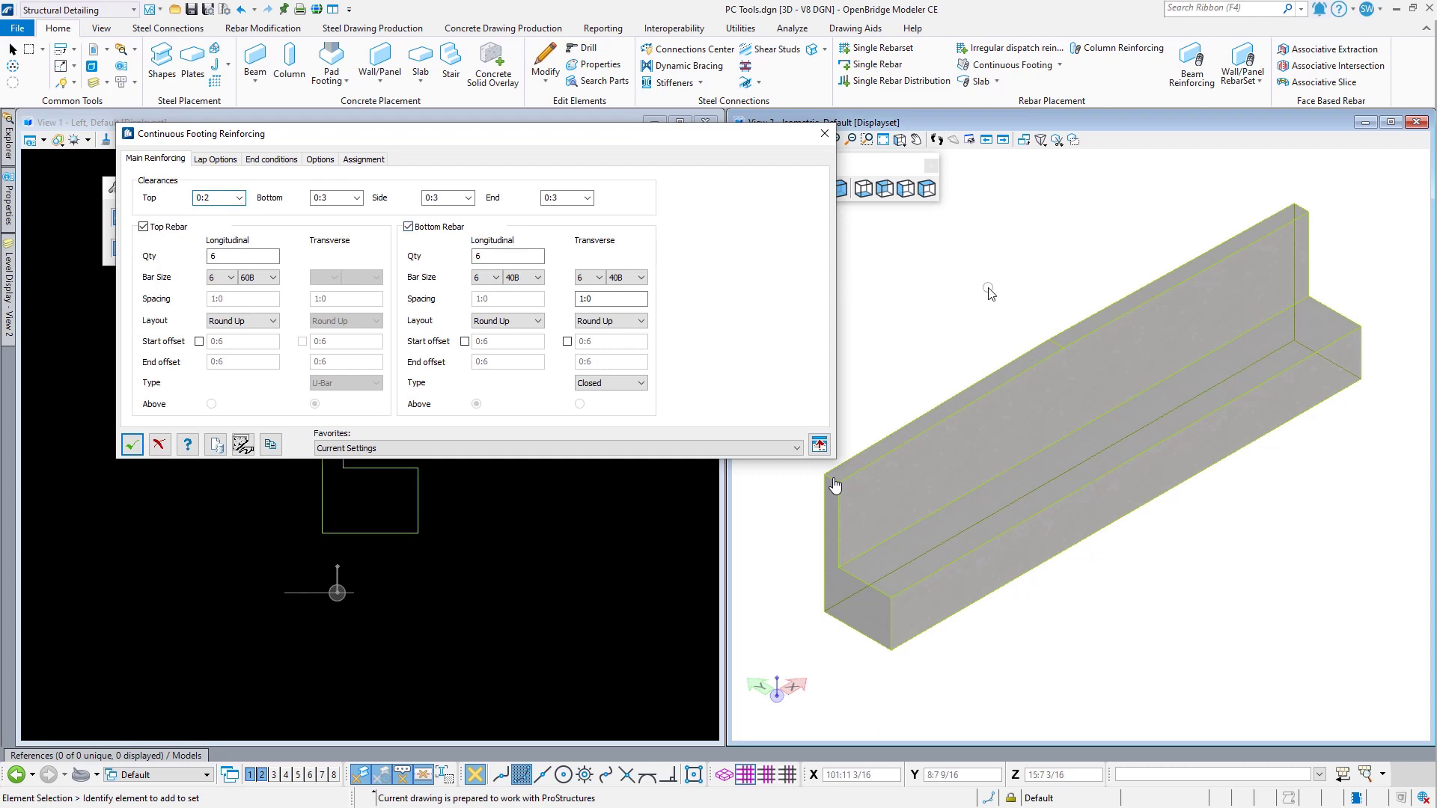
key(space)
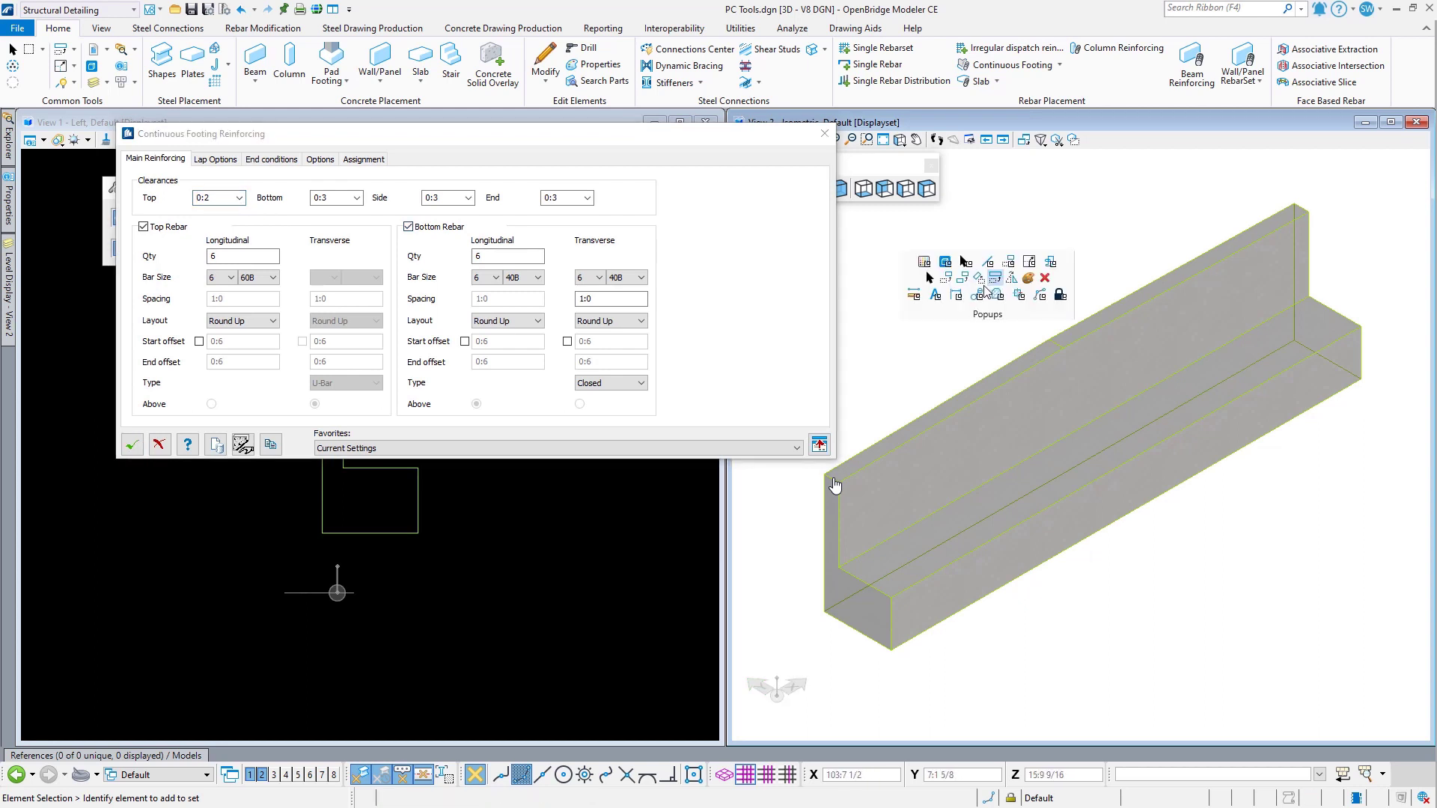
click(915, 298)
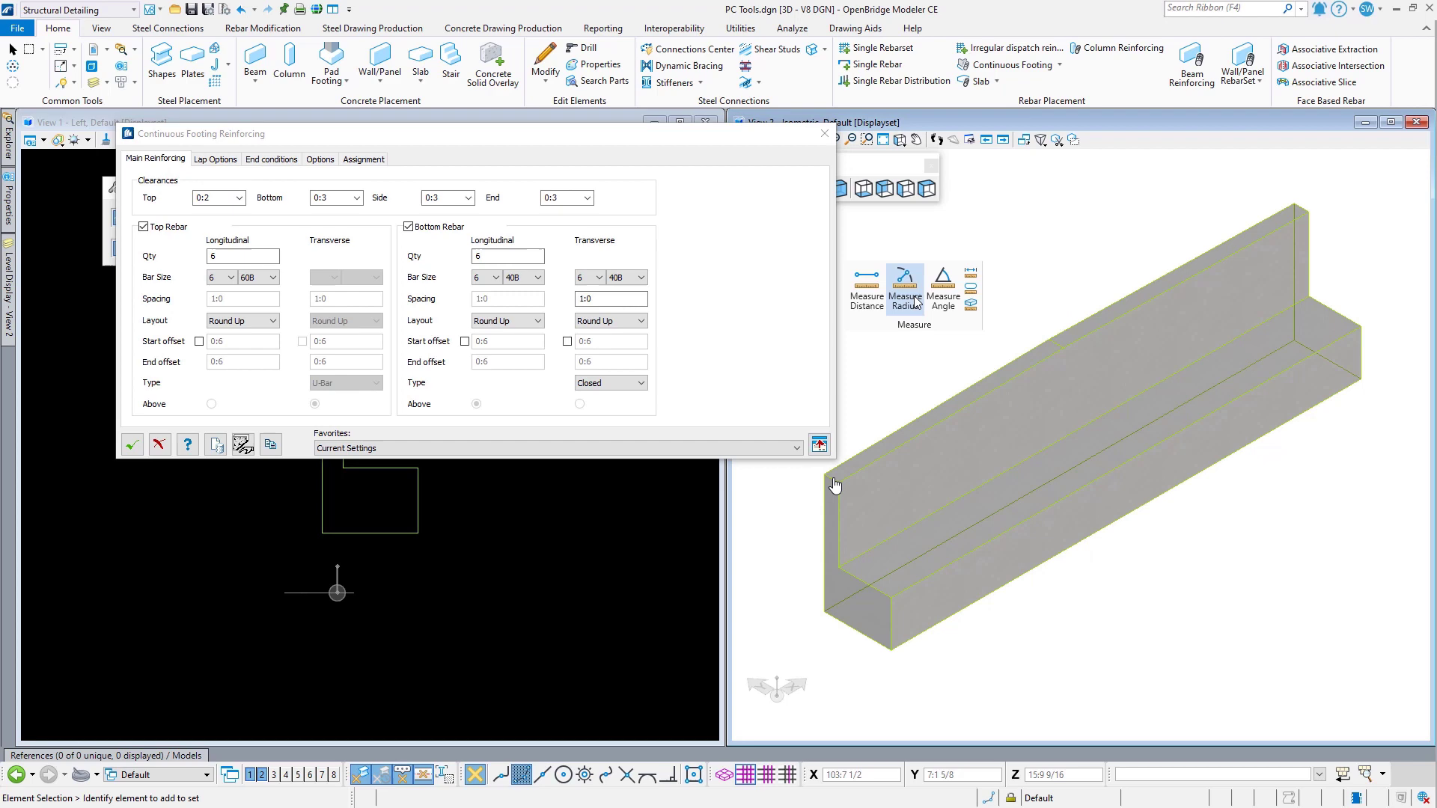
click(874, 297)
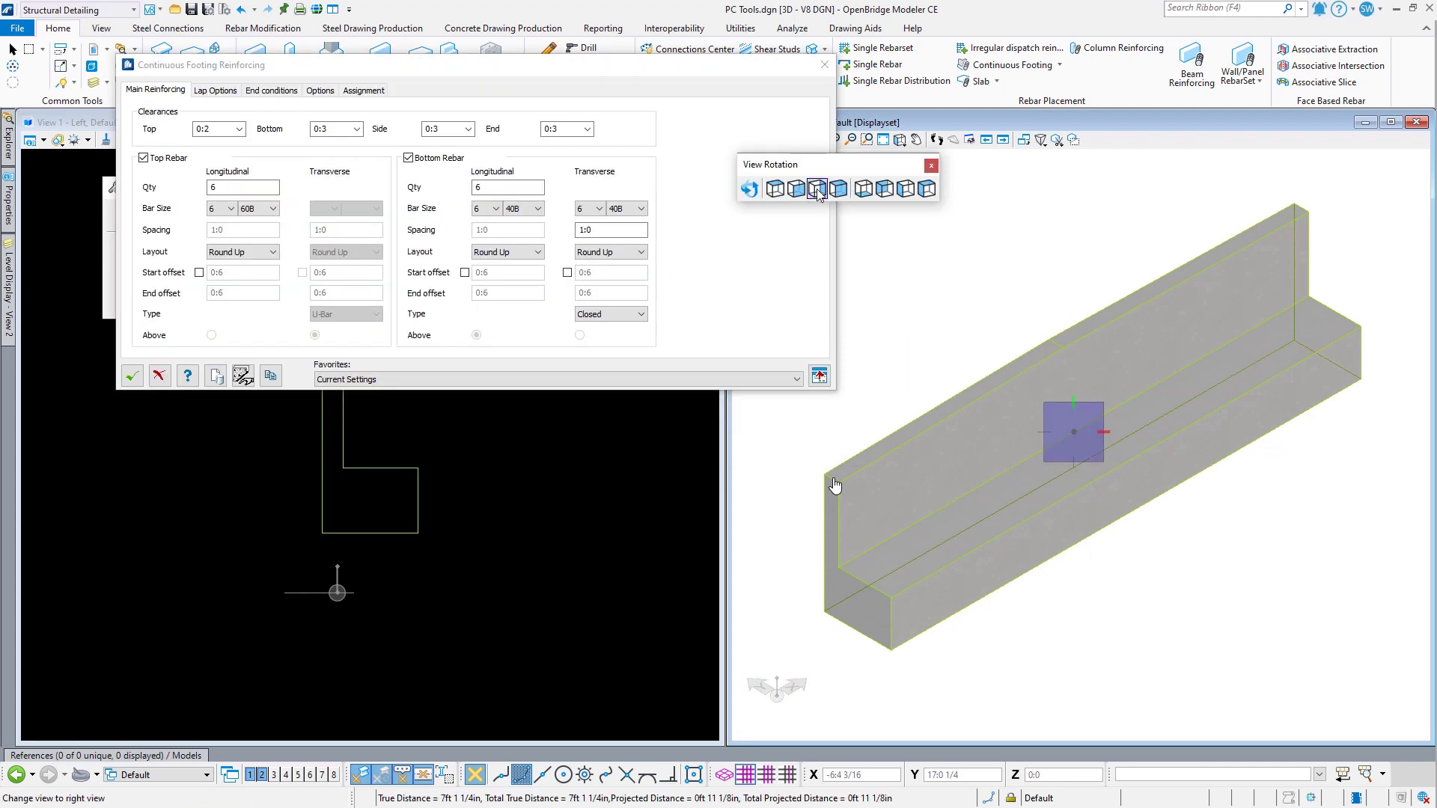
click(800, 188)
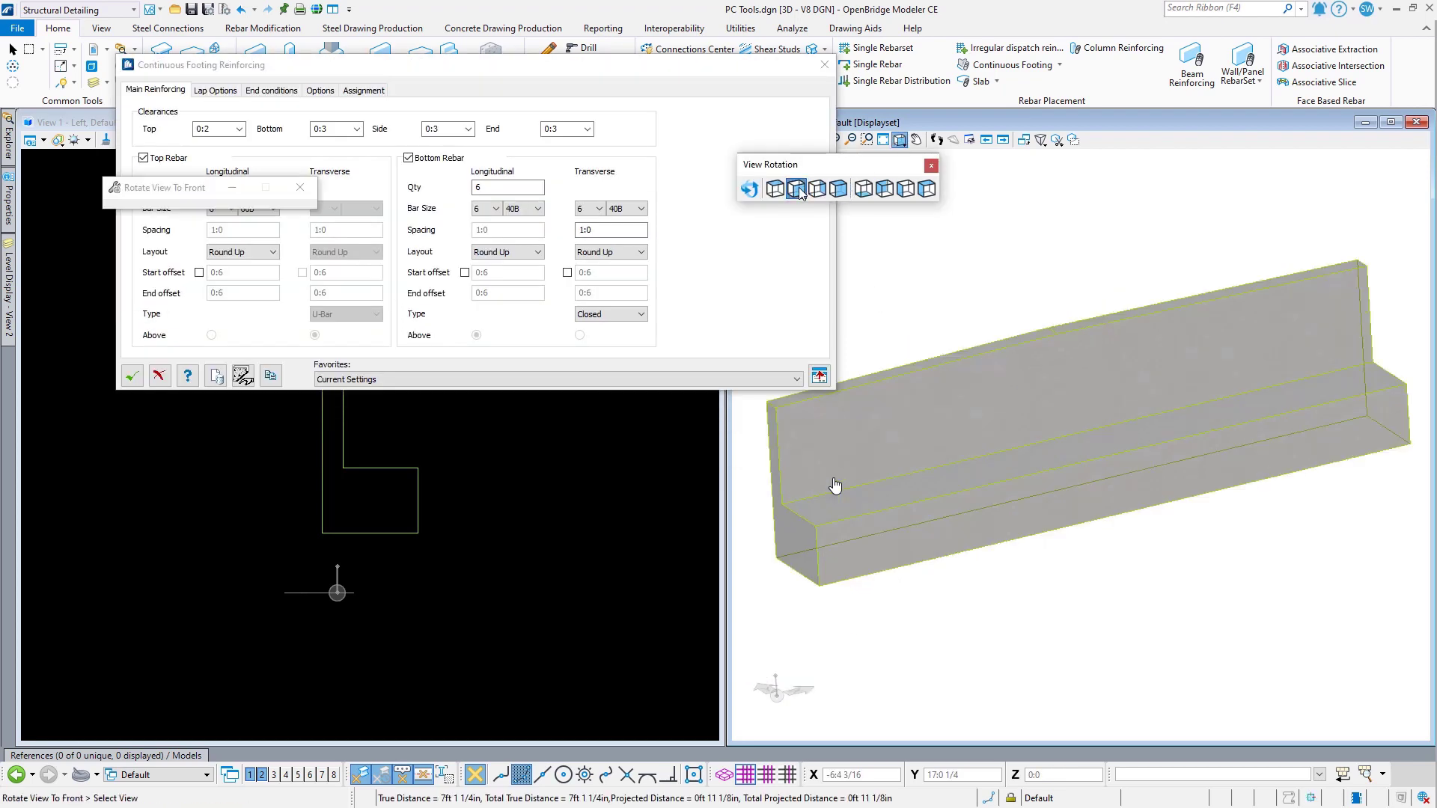
right_click(1050, 229)
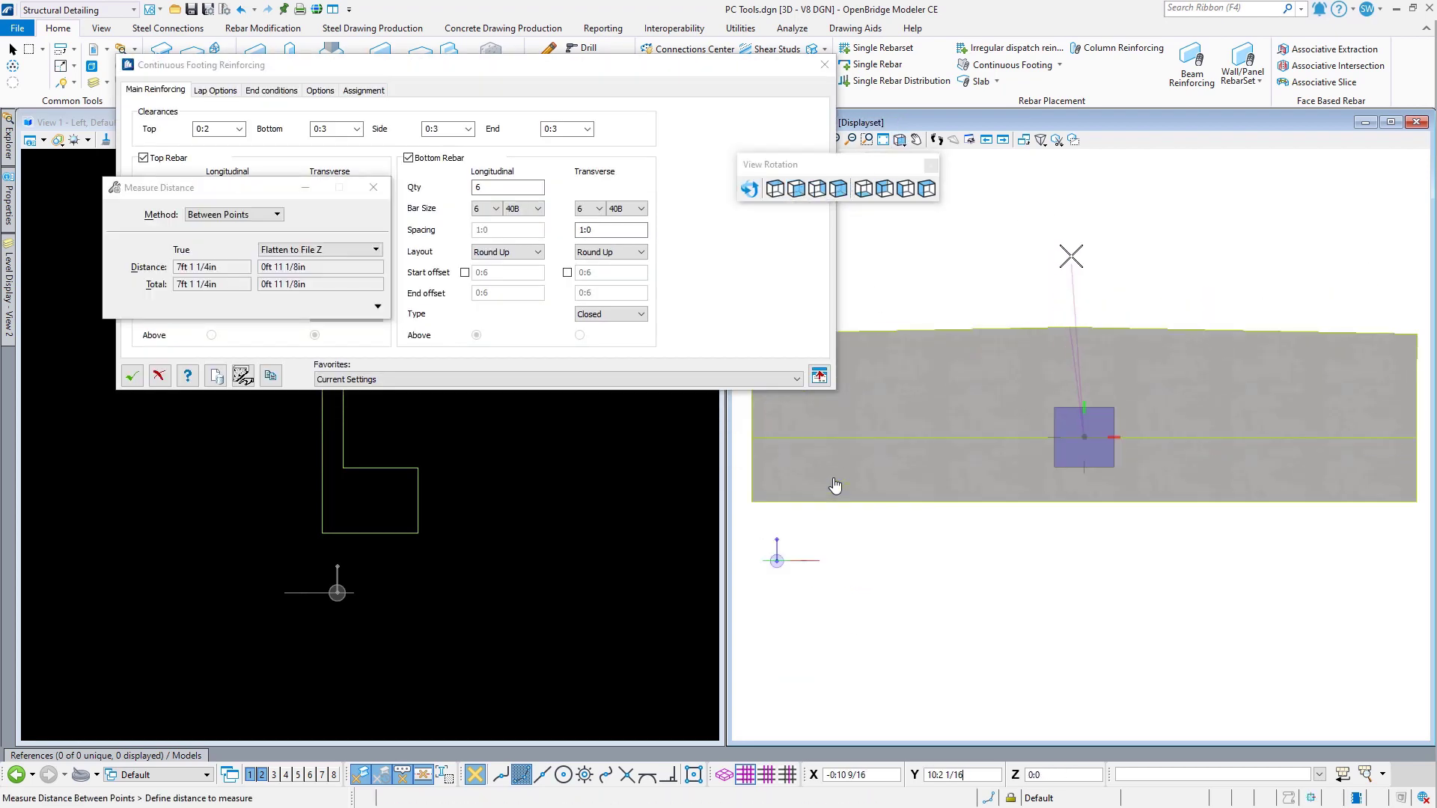
click(1070, 328)
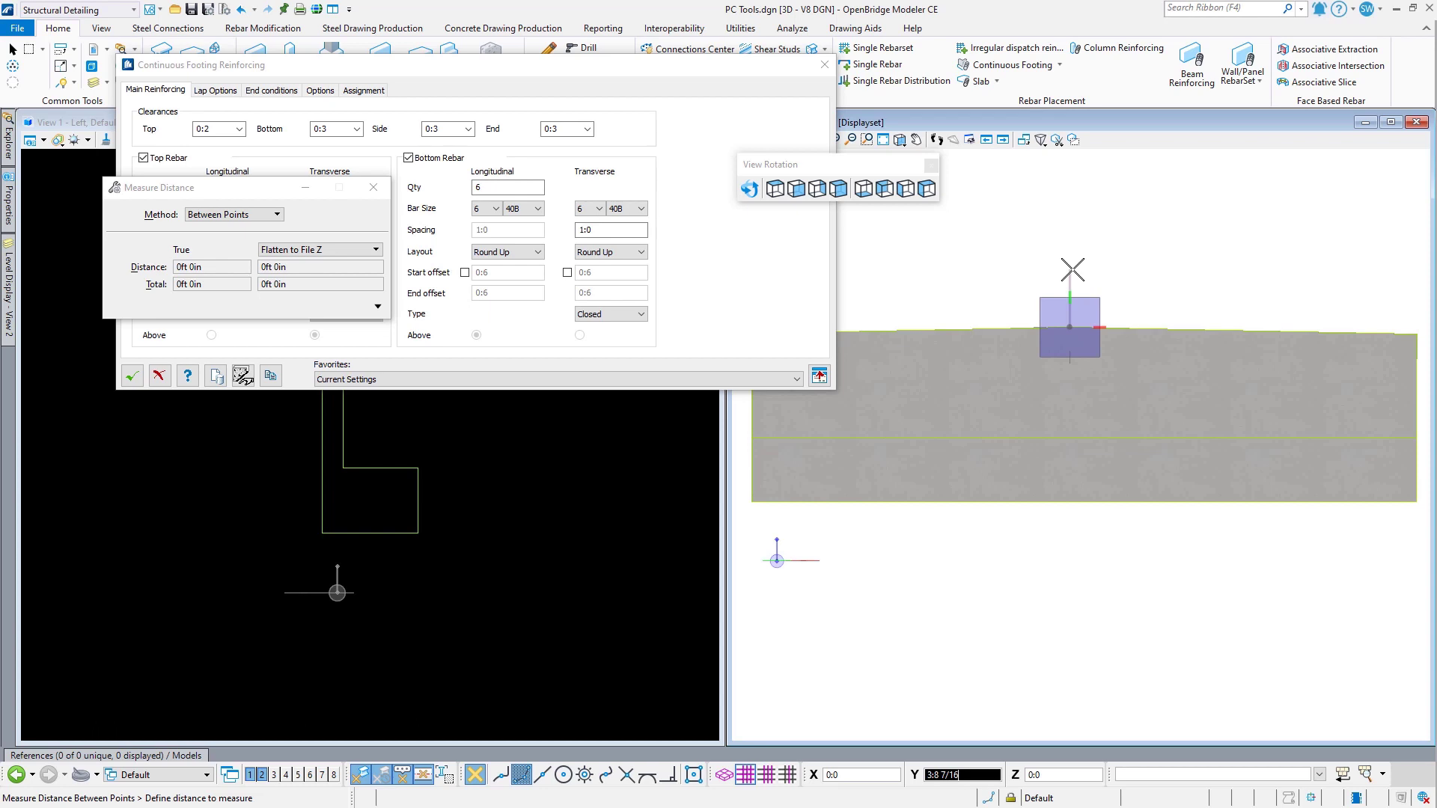
click(1081, 435)
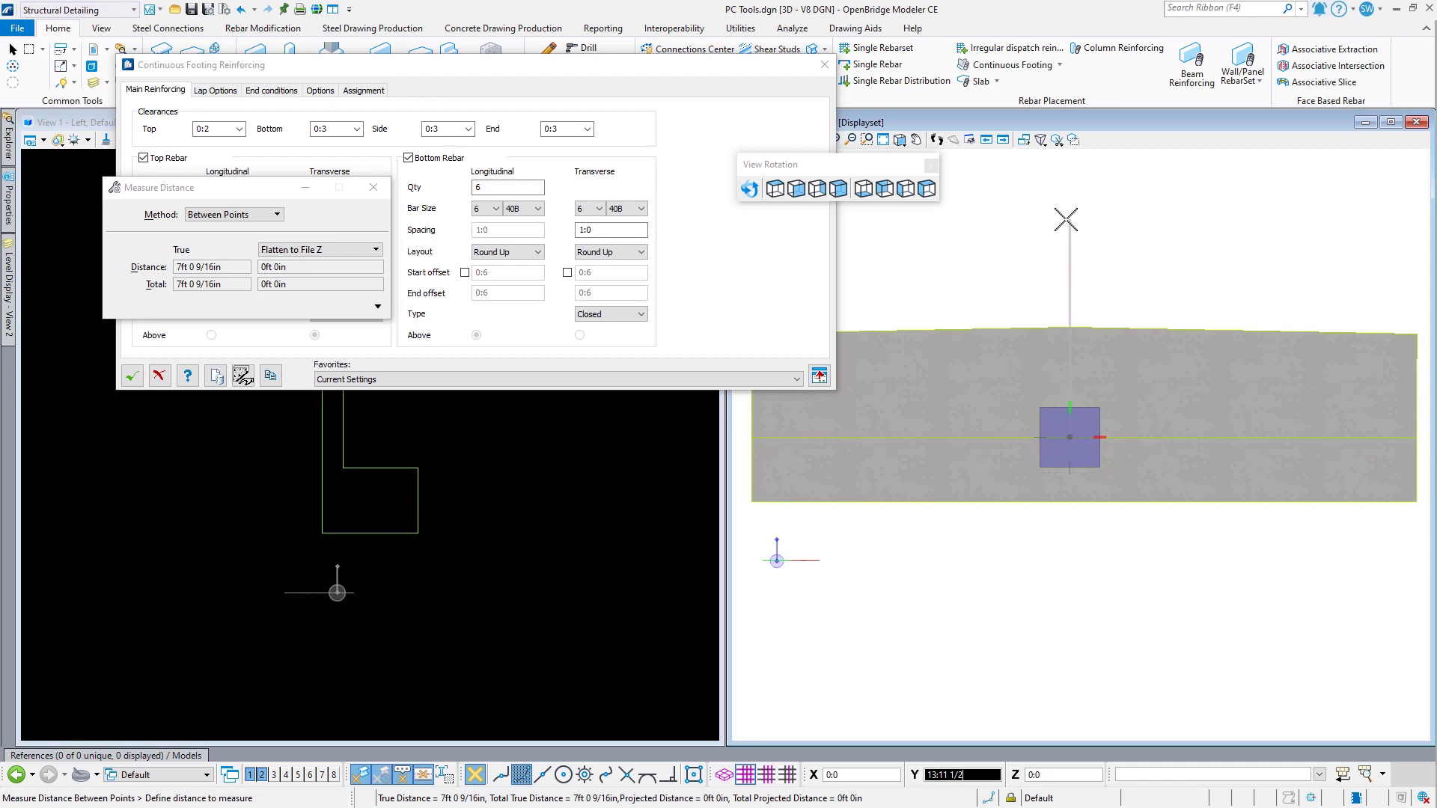
right_click(1147, 230)
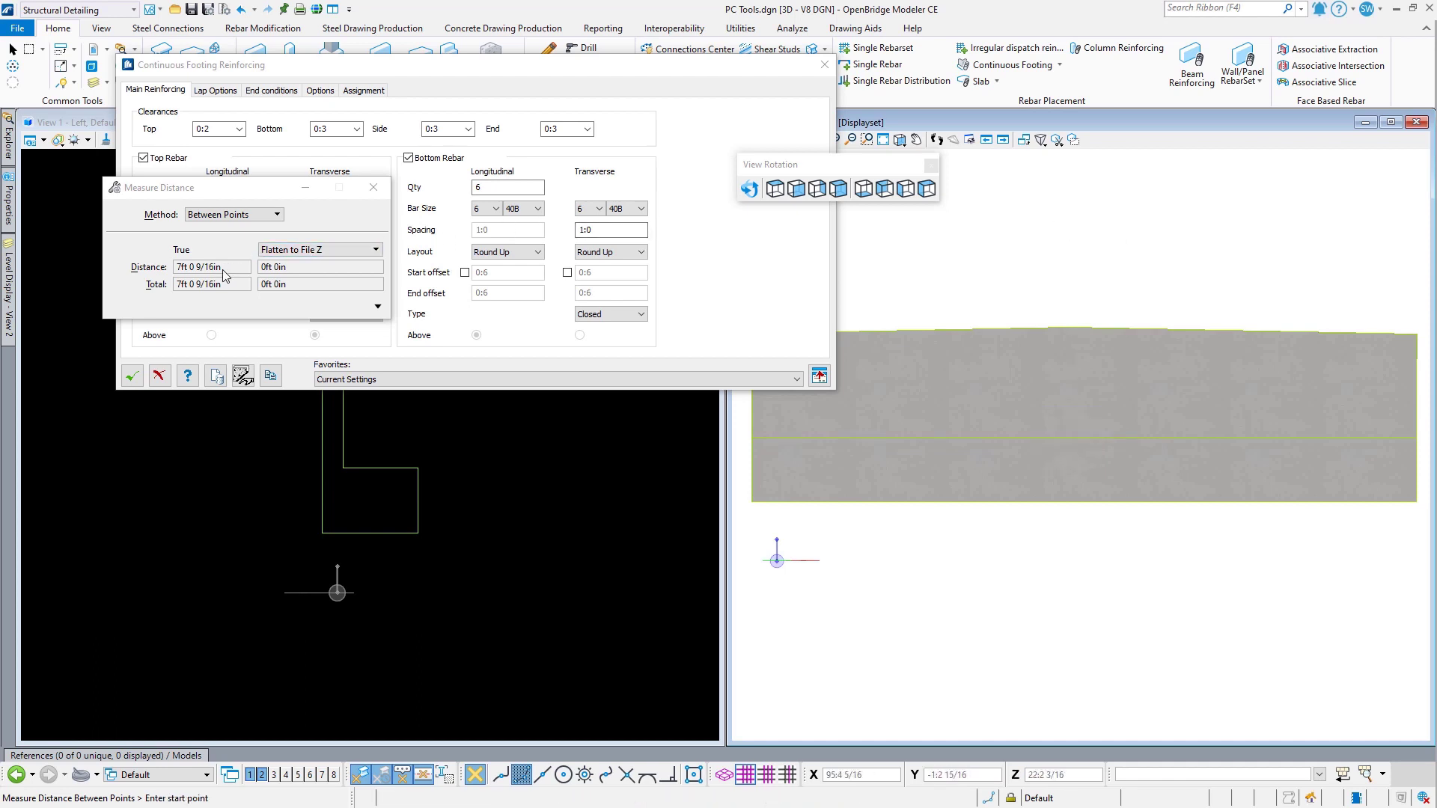
Step: Set the footing reinforcement's top clearance to 7:3 and generate the rebar on the abutment solid
click(493, 86)
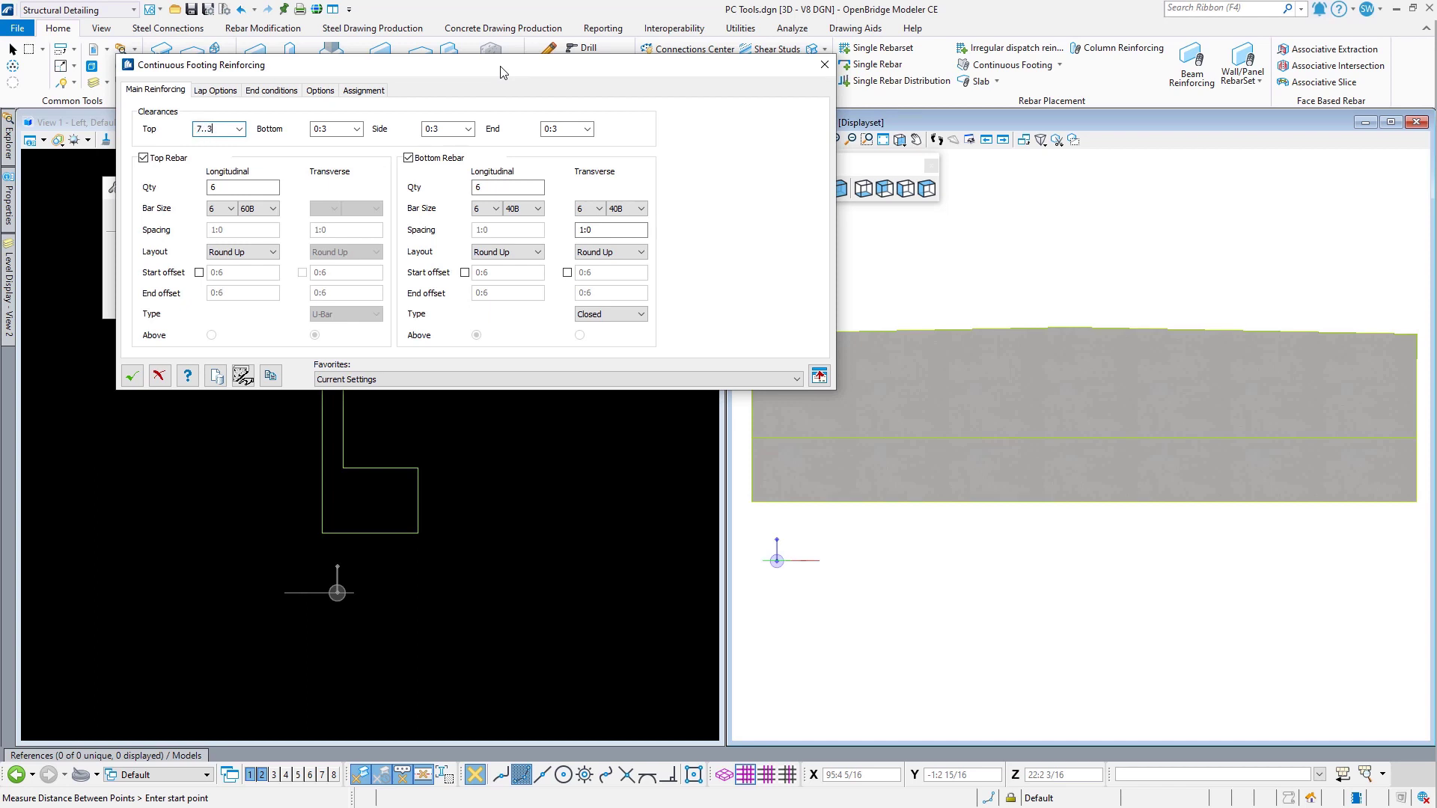
key(Tab)
click(243, 375)
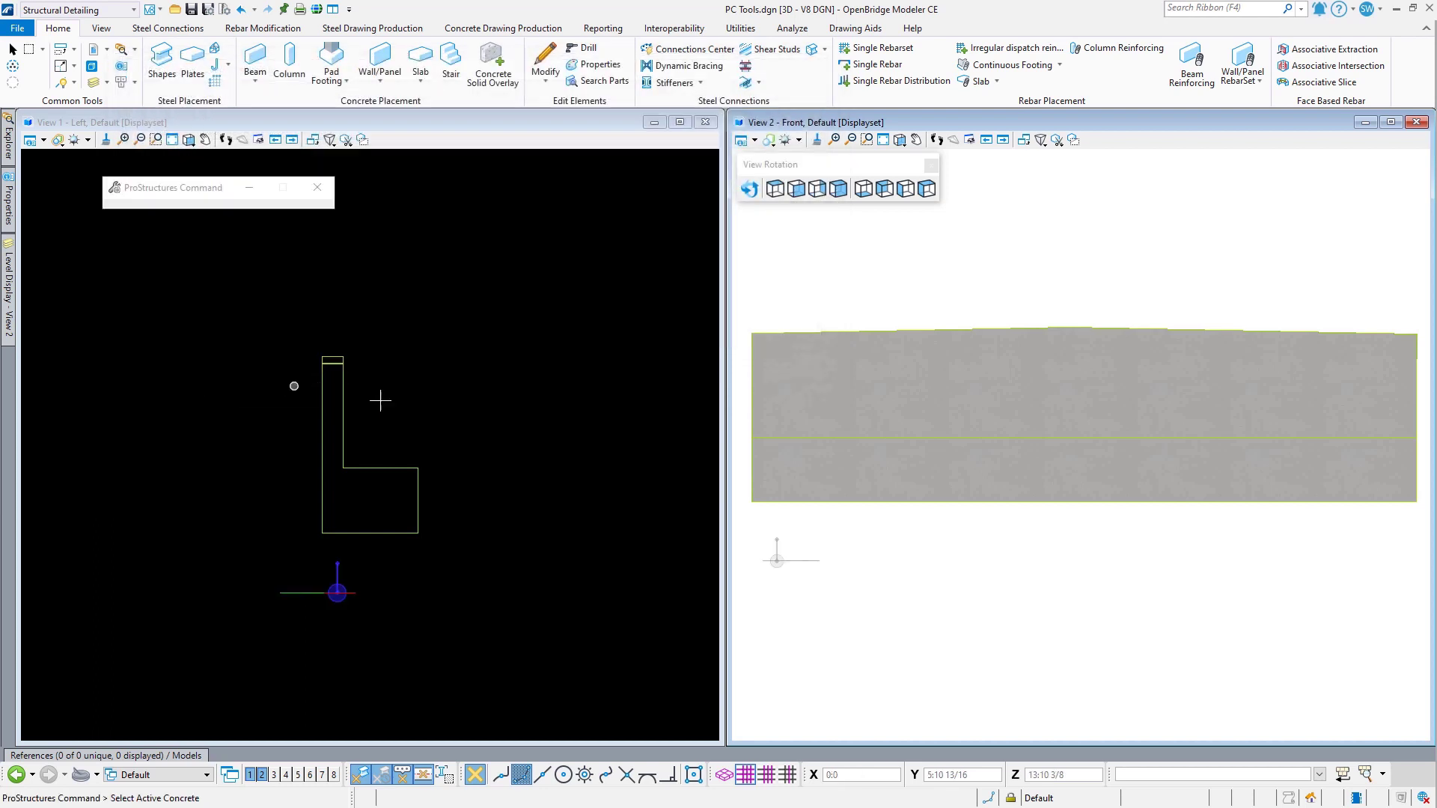
click(418, 468)
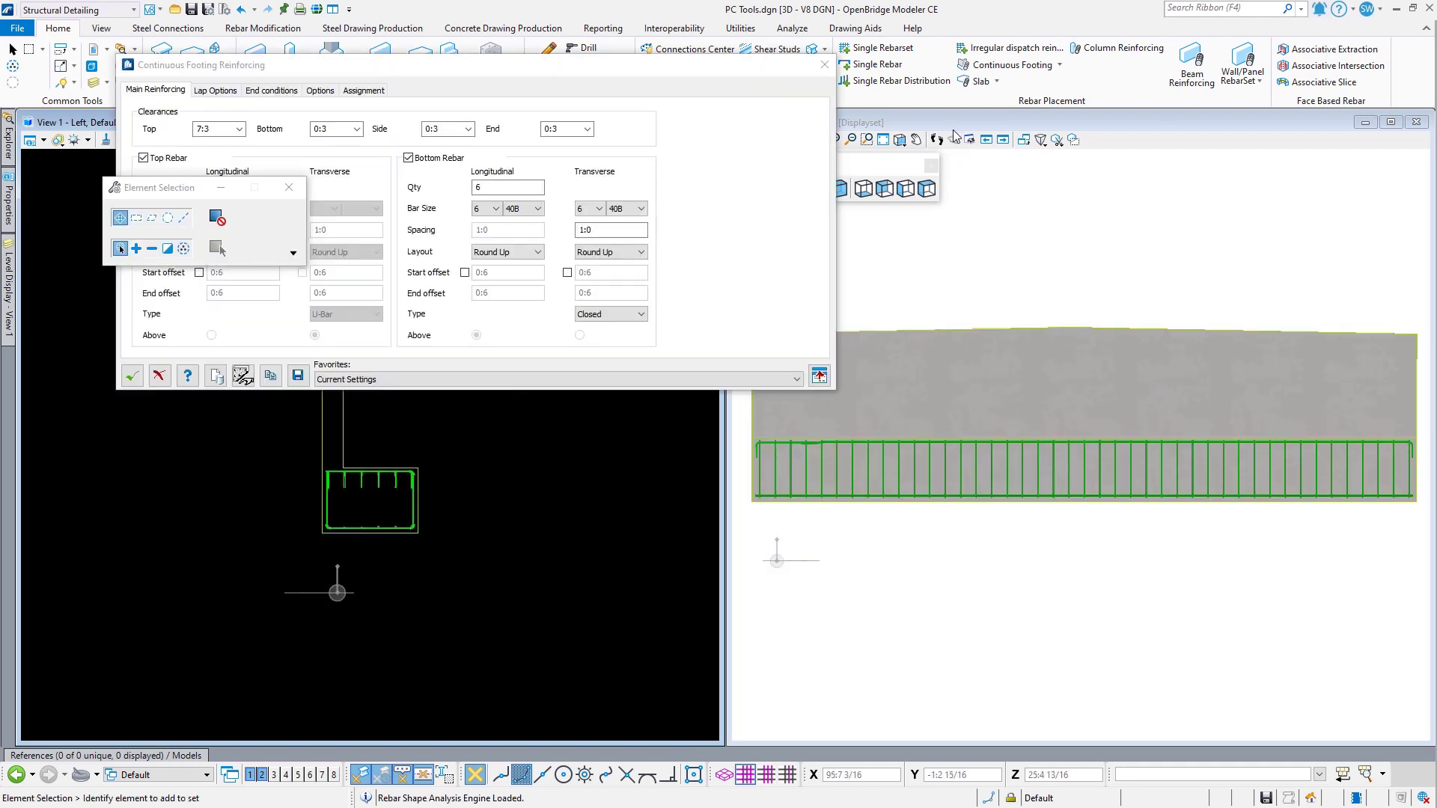
Step: Examine the footing rebar cage at the abutment's near end in an isometric view
click(900, 139)
click(952, 224)
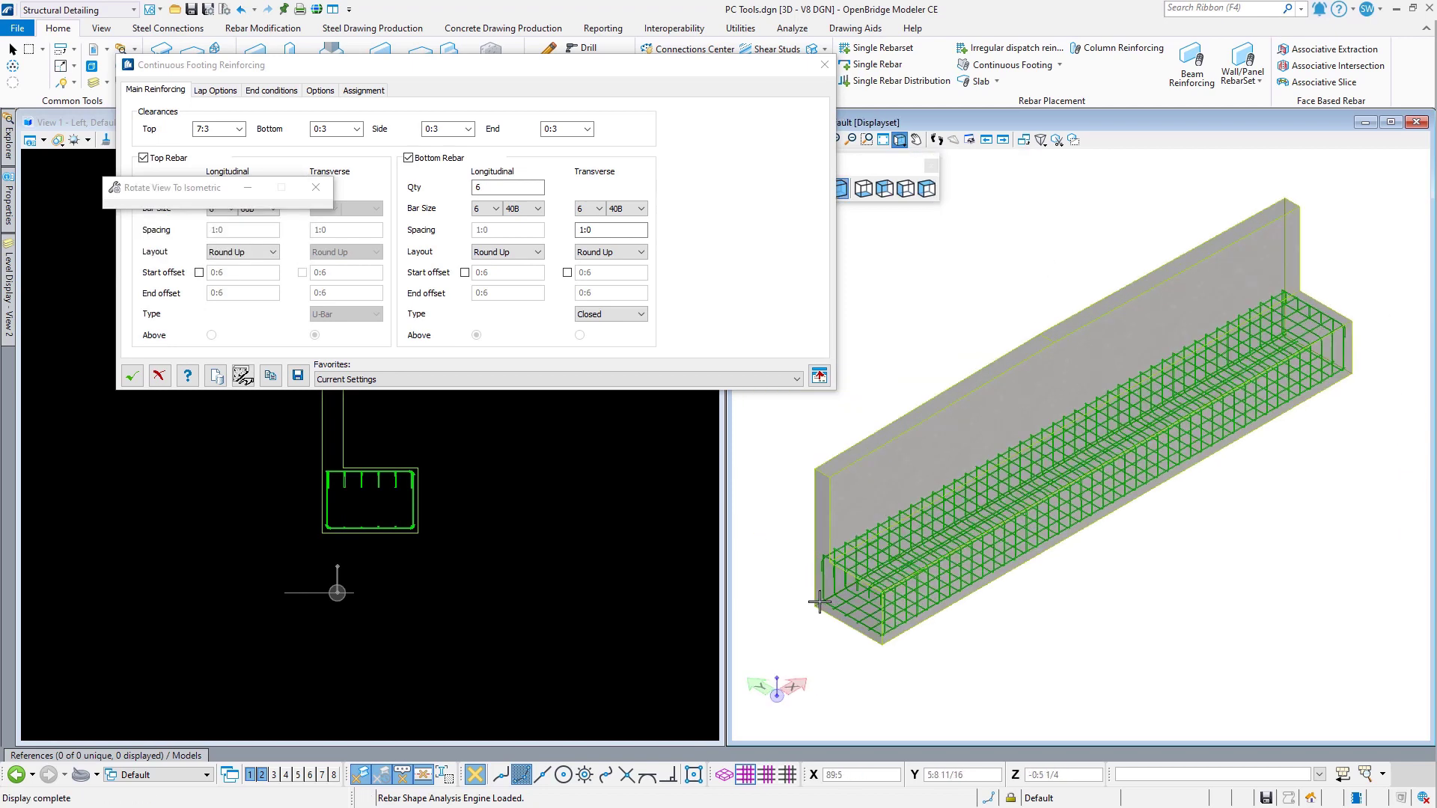
scroll(817, 623, up, 2)
right_click(853, 498)
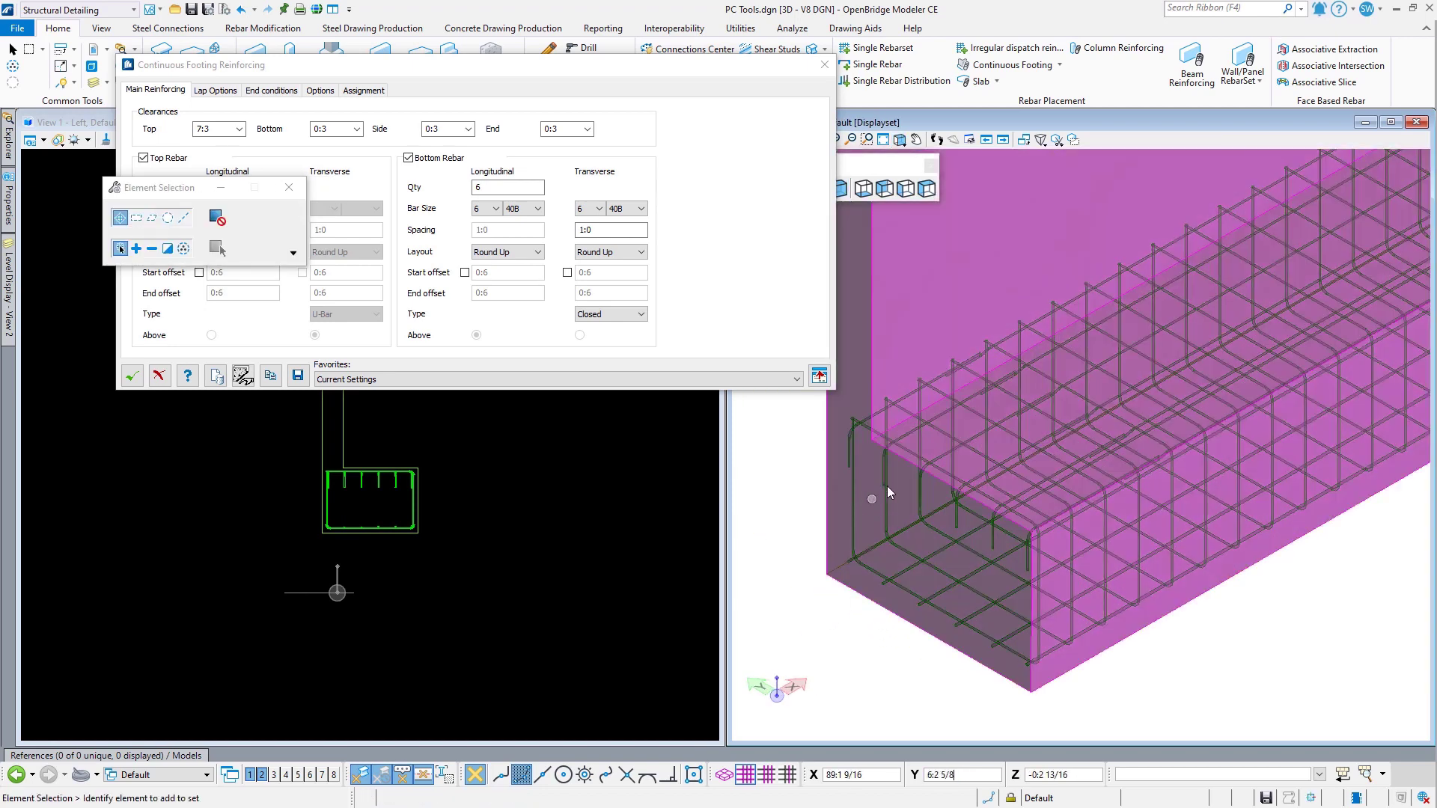
scroll(918, 572, up, 3)
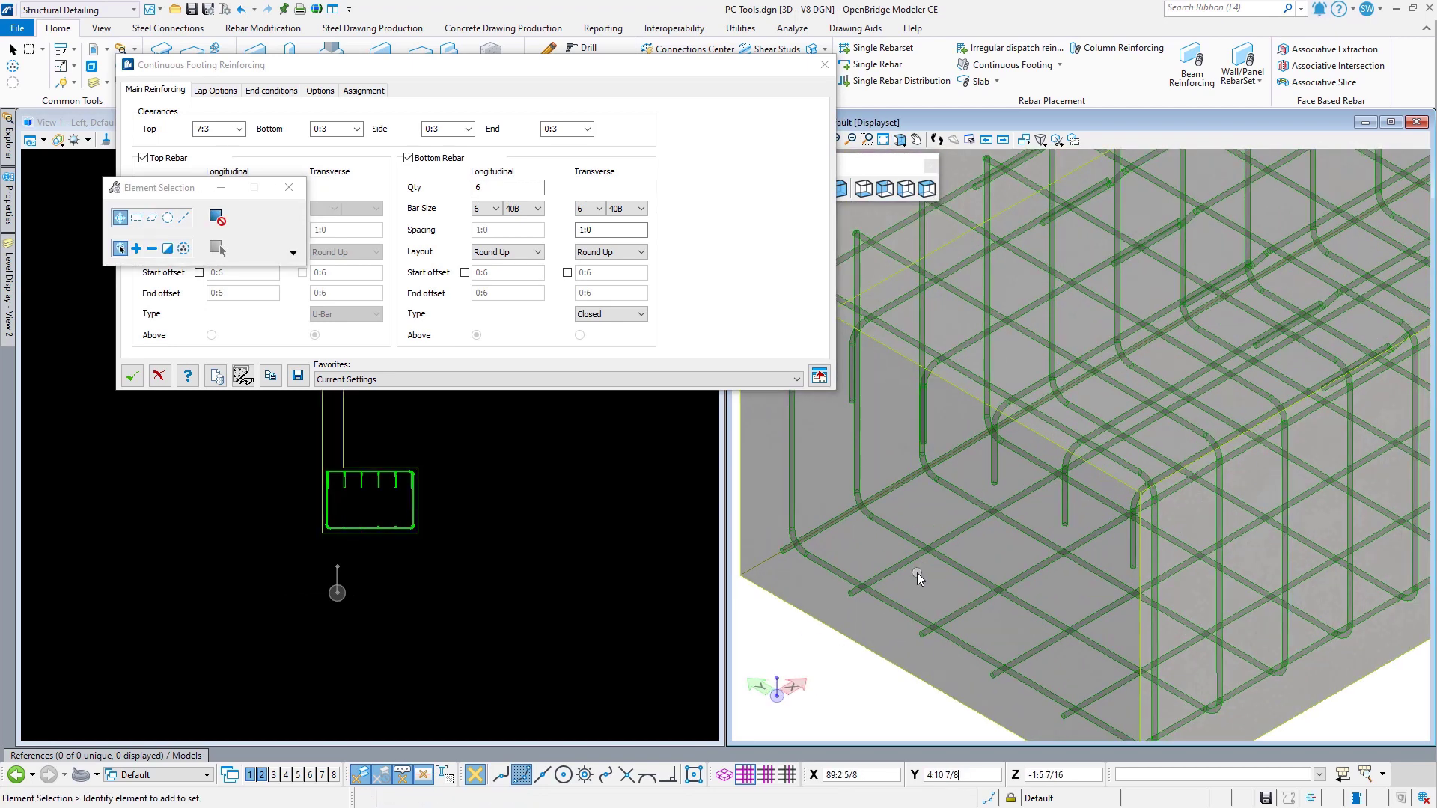
click(486, 76)
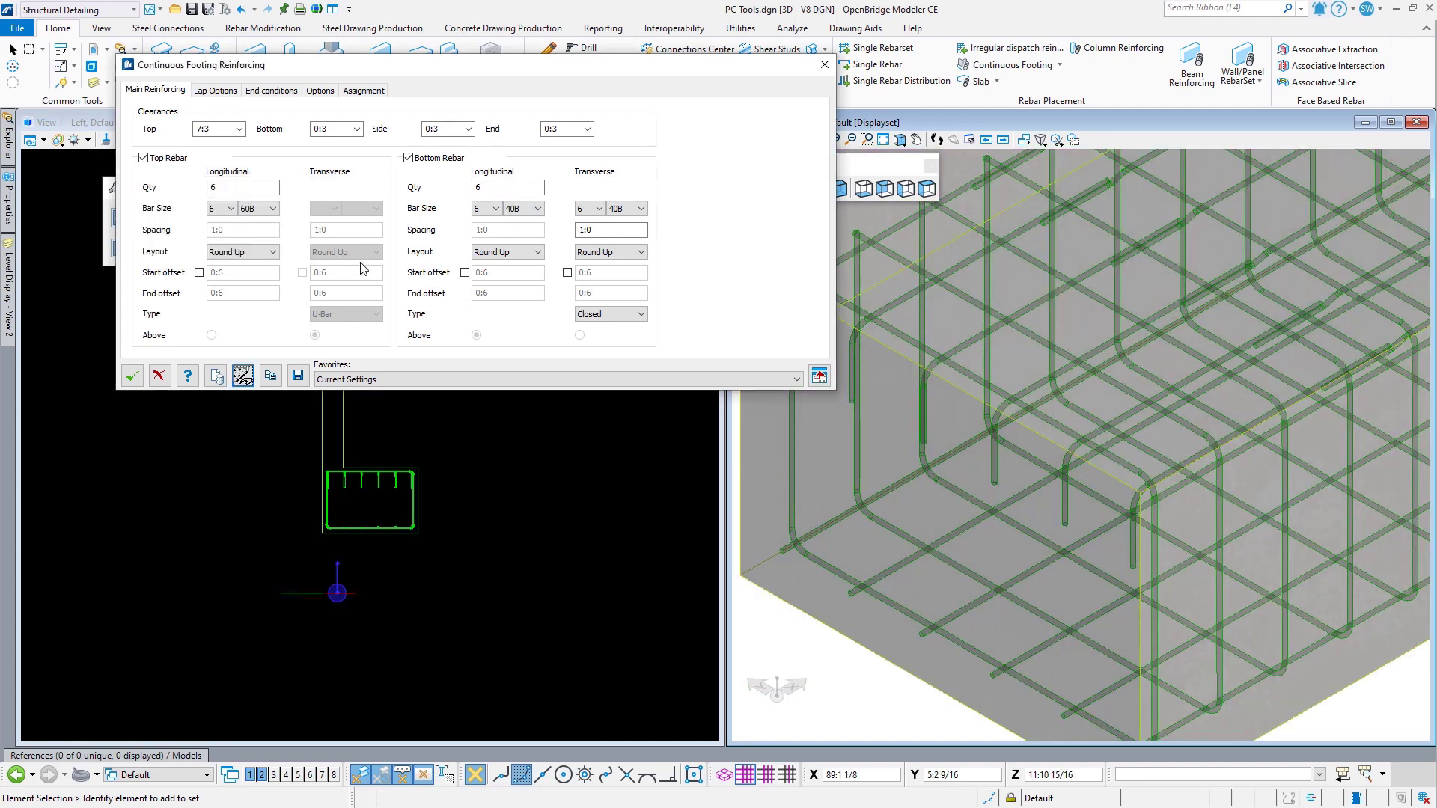
scroll(896, 431, down, 4)
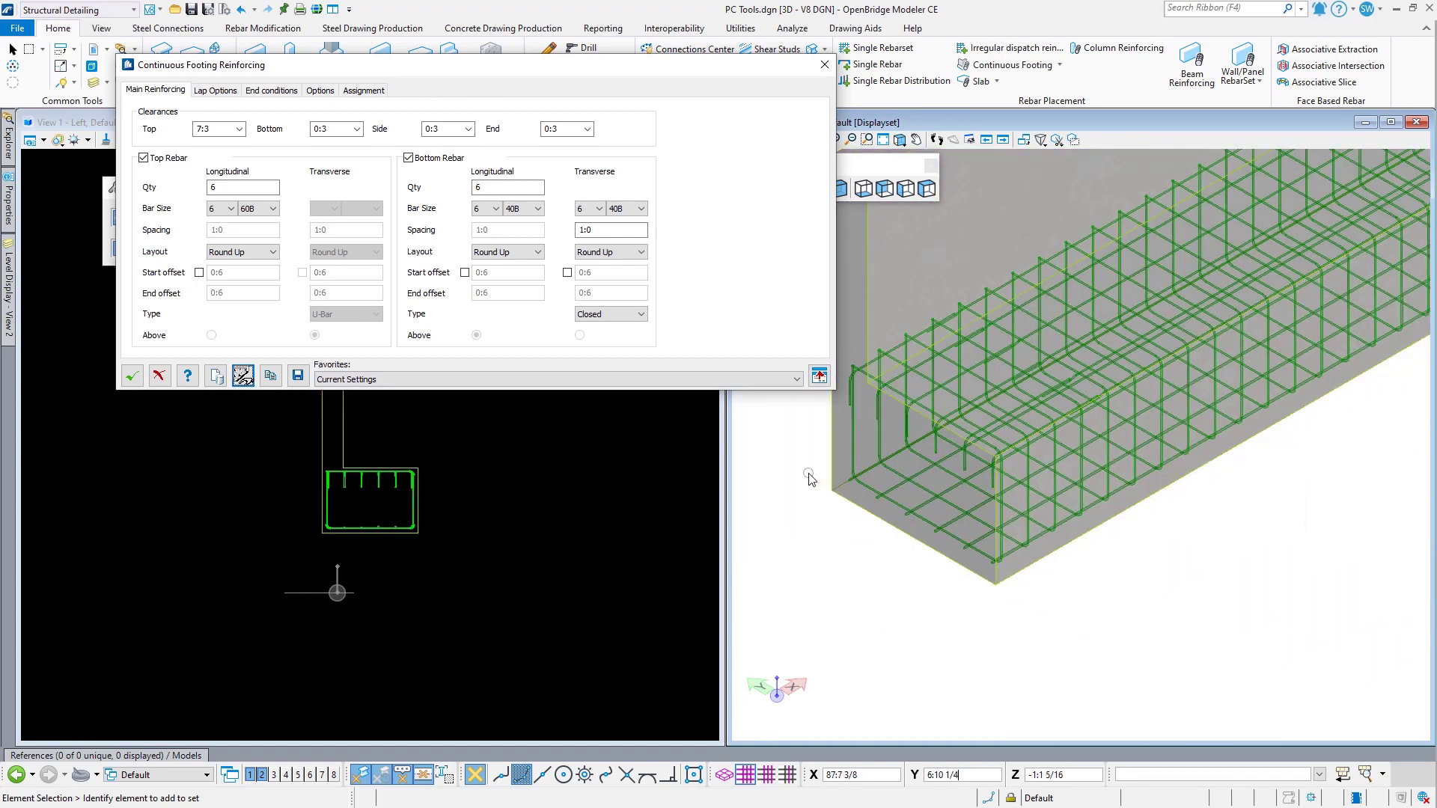
Step: Review the footing reinforcement's lap options and end conditions, and accept the reinforcement
click(216, 91)
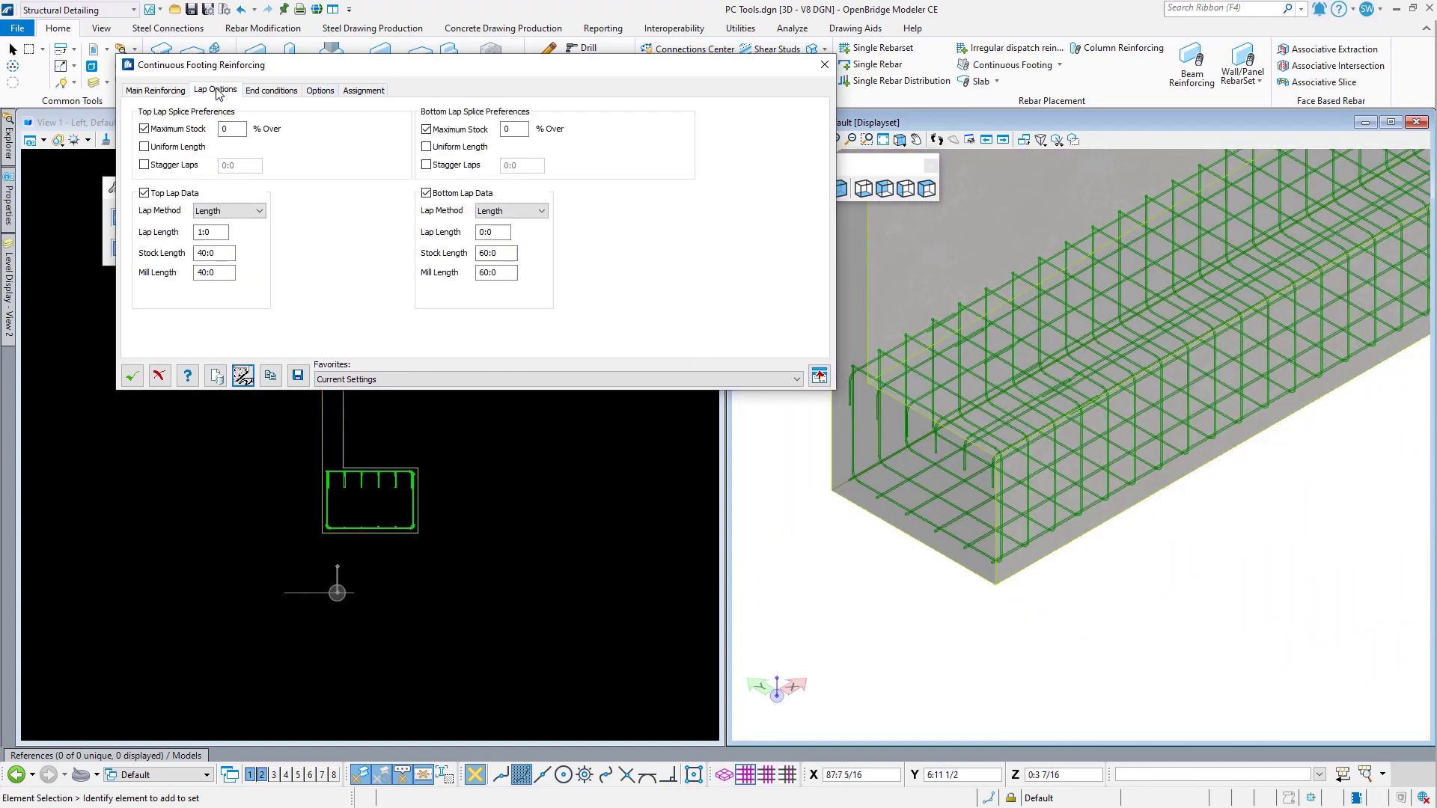
click(271, 91)
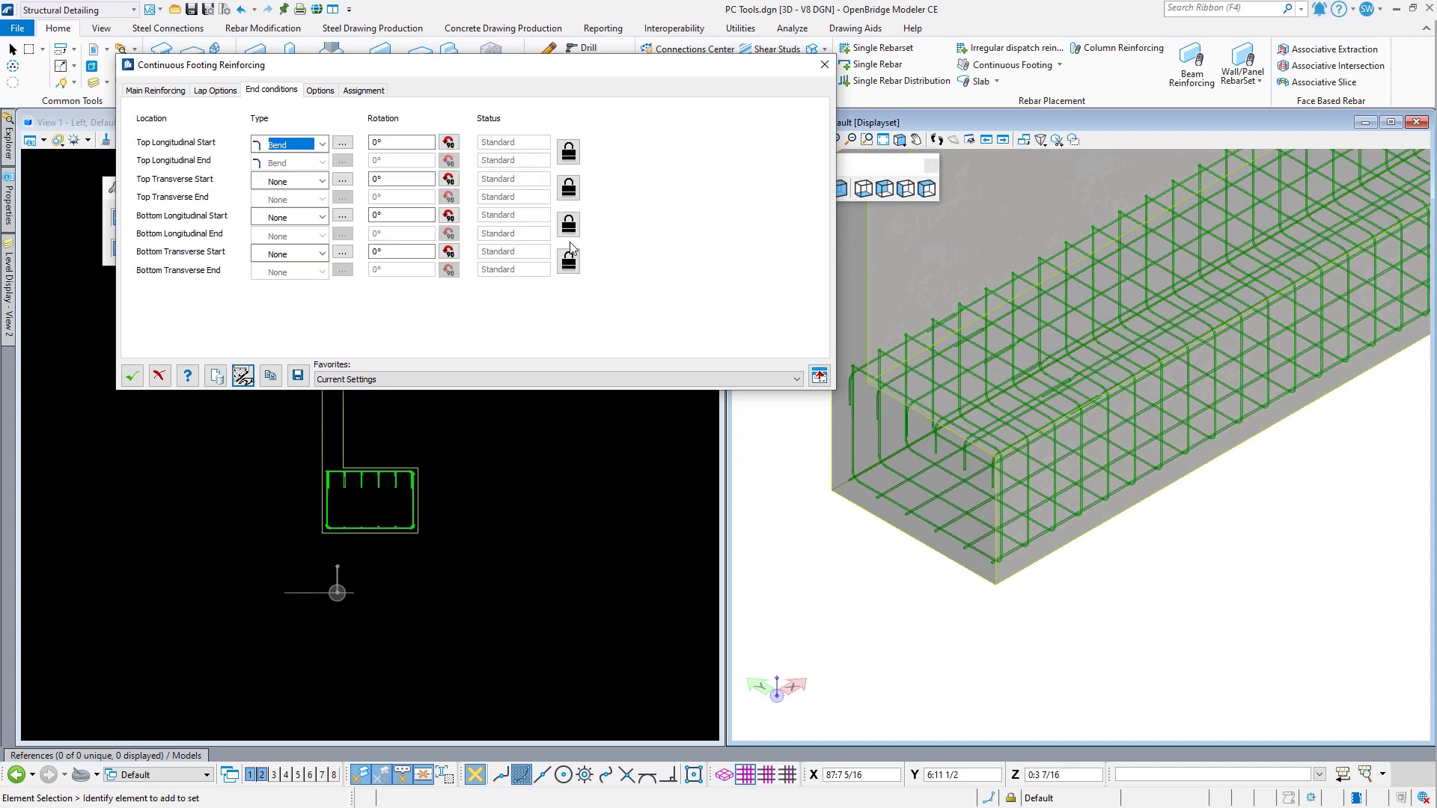
click(133, 378)
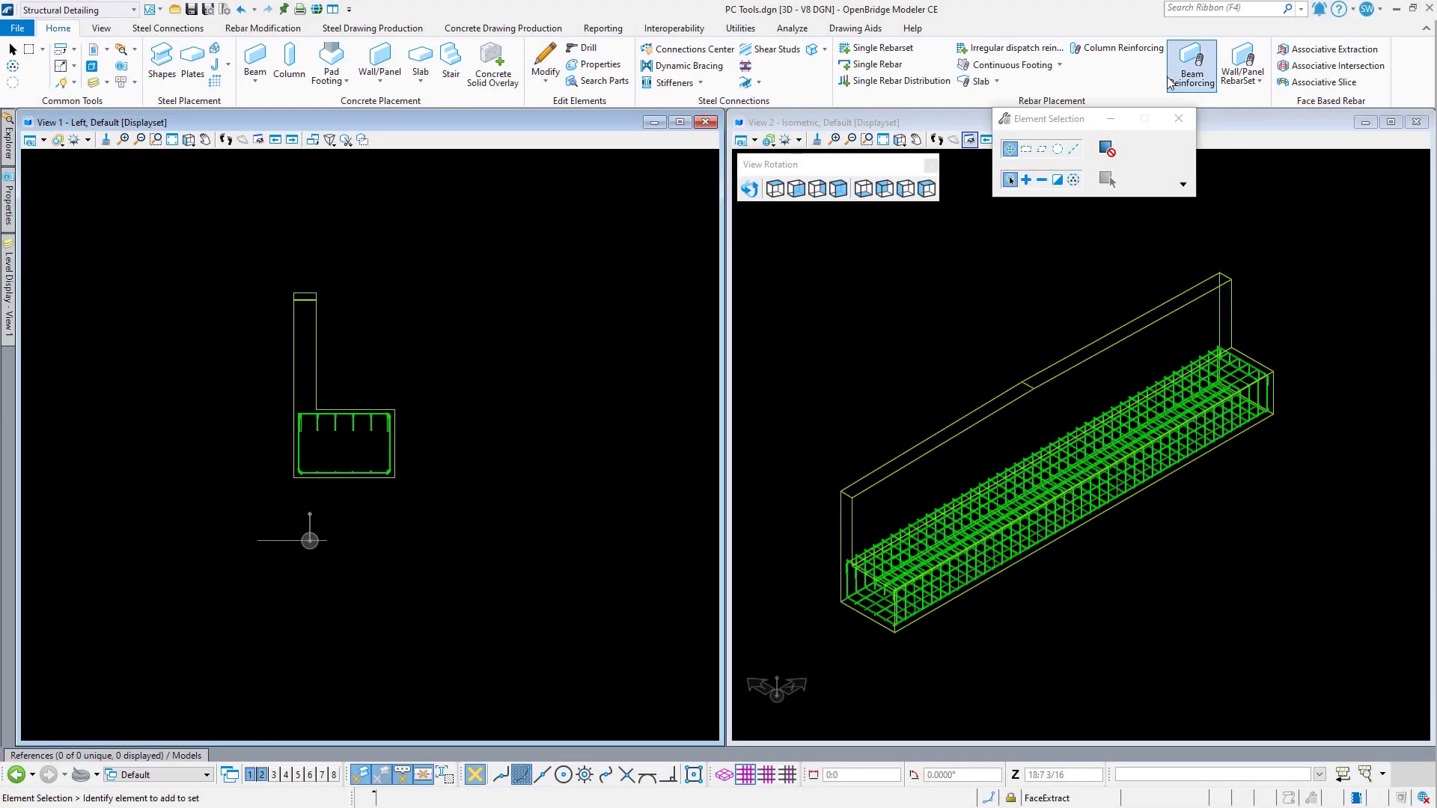
Step: Start the Extract Faces/Edges tool, extracting faces to the FaceExtract level, to pick a face of the abutment's backwall
click(751, 192)
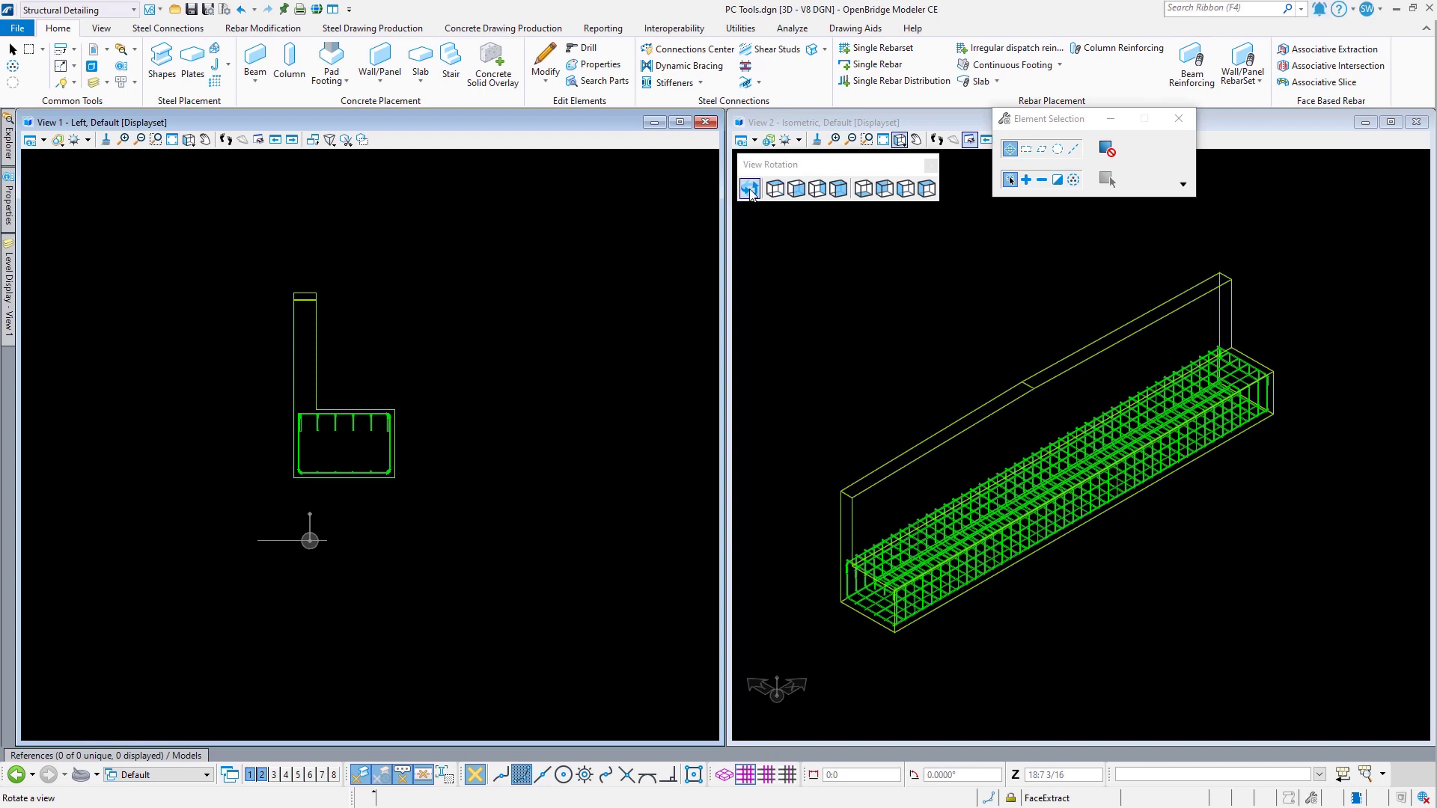
click(751, 190)
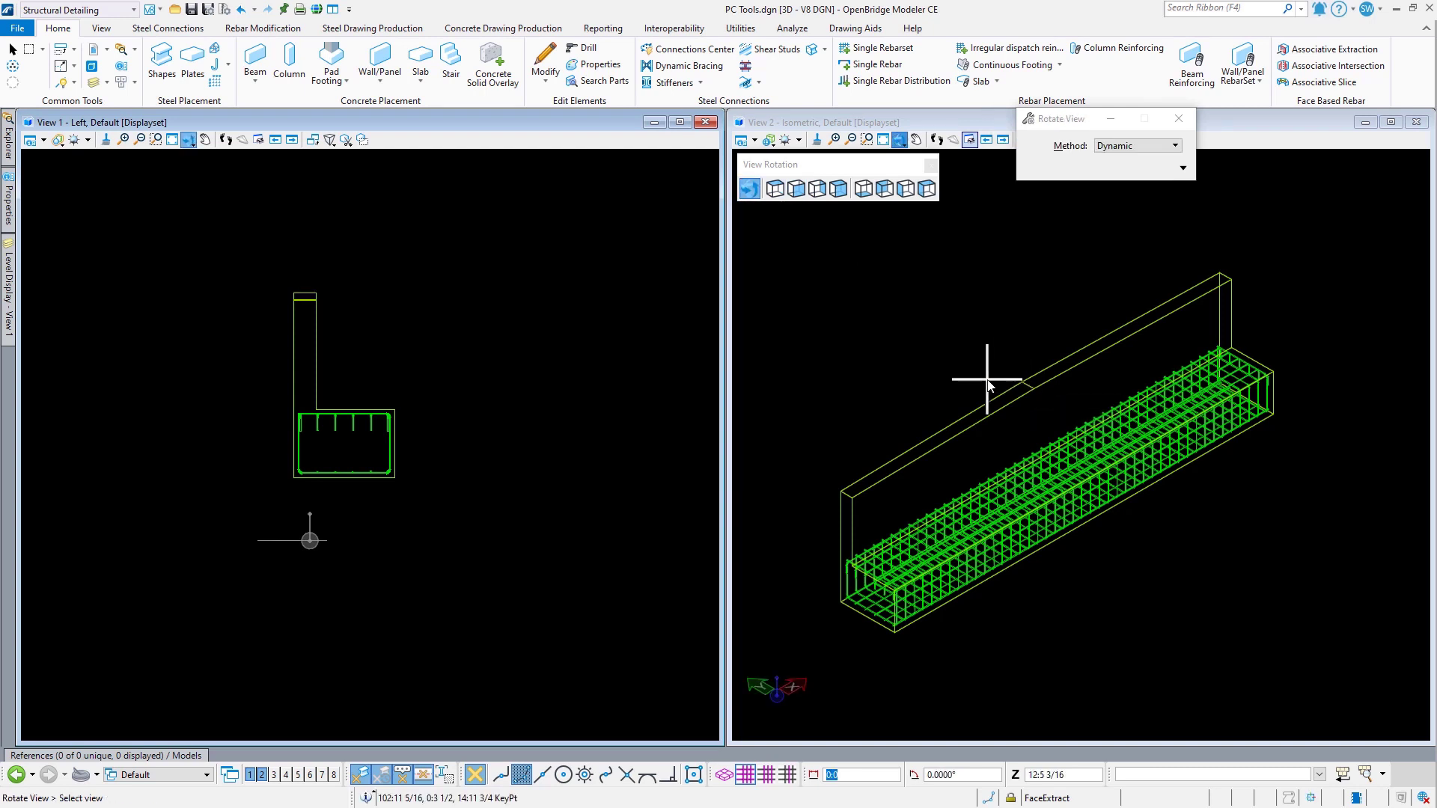
click(1013, 382)
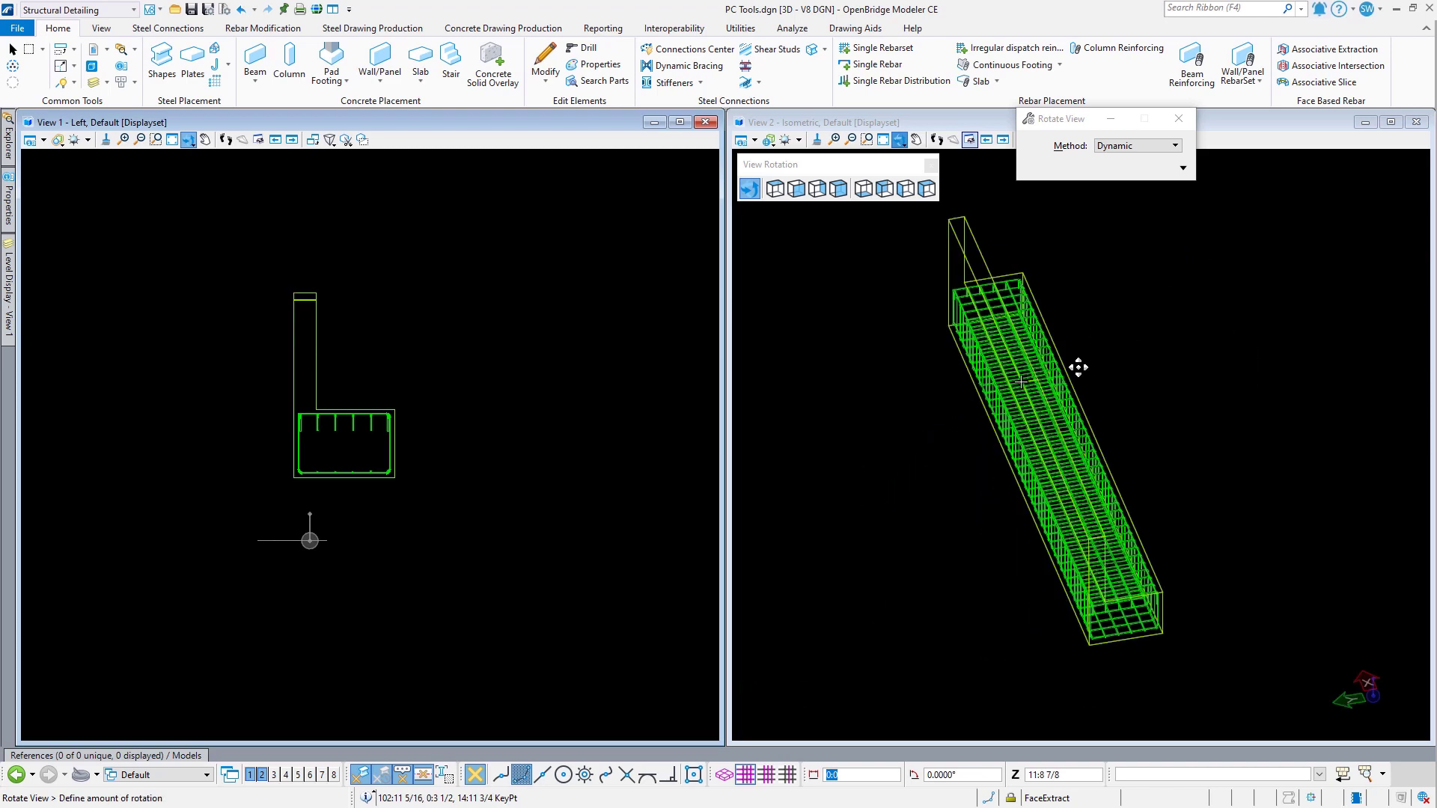
click(1142, 279)
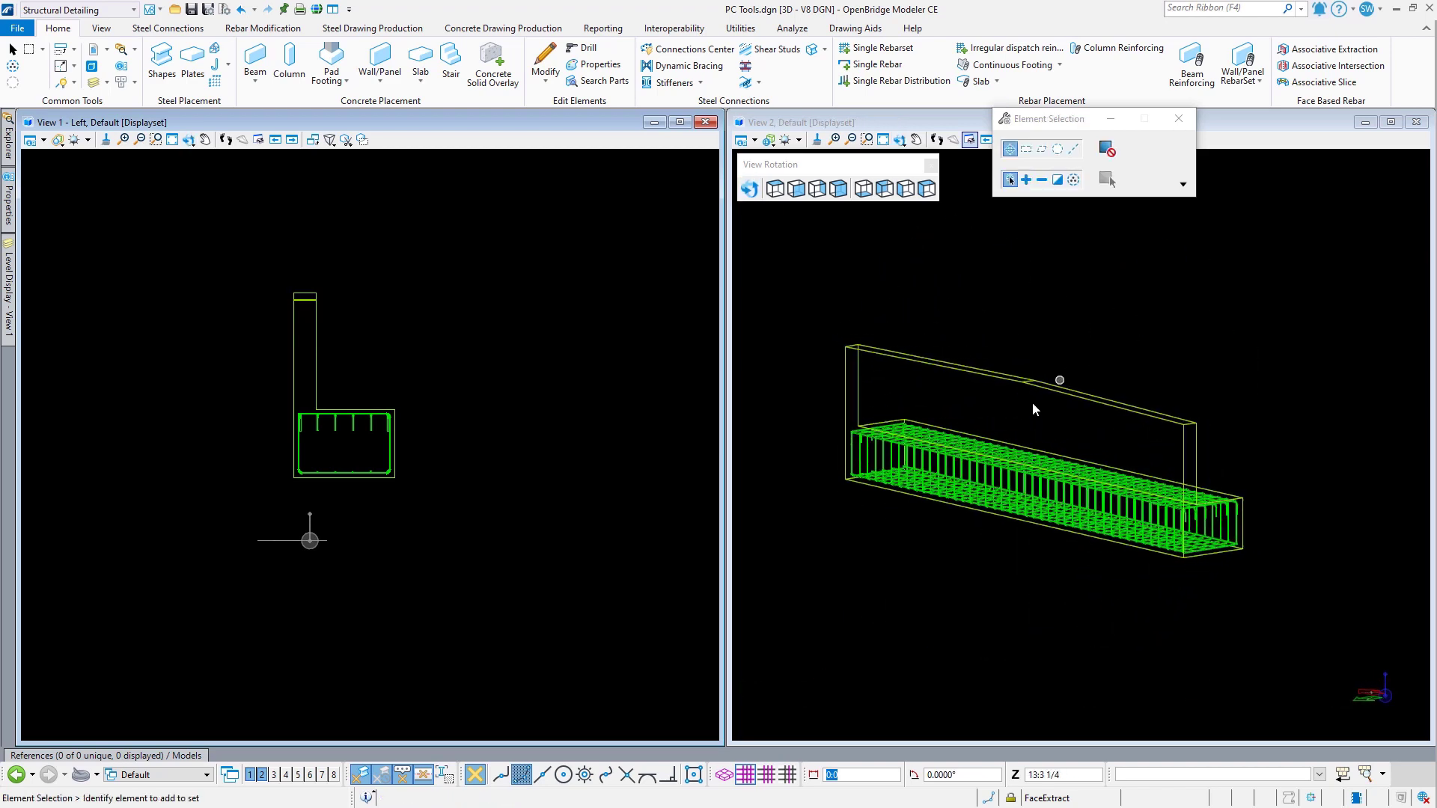
scroll(1016, 440, up, 3)
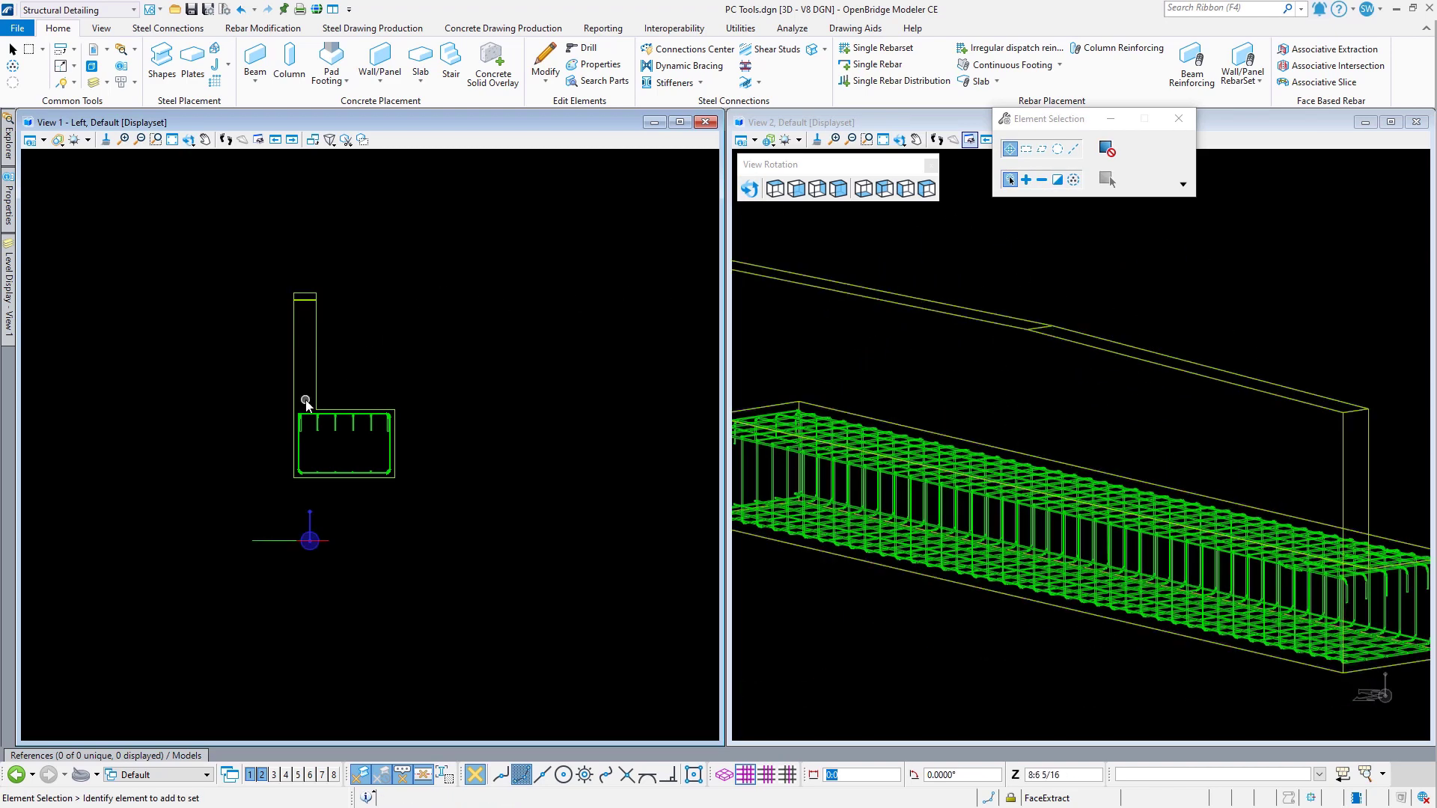
scroll(306, 404, up, 4)
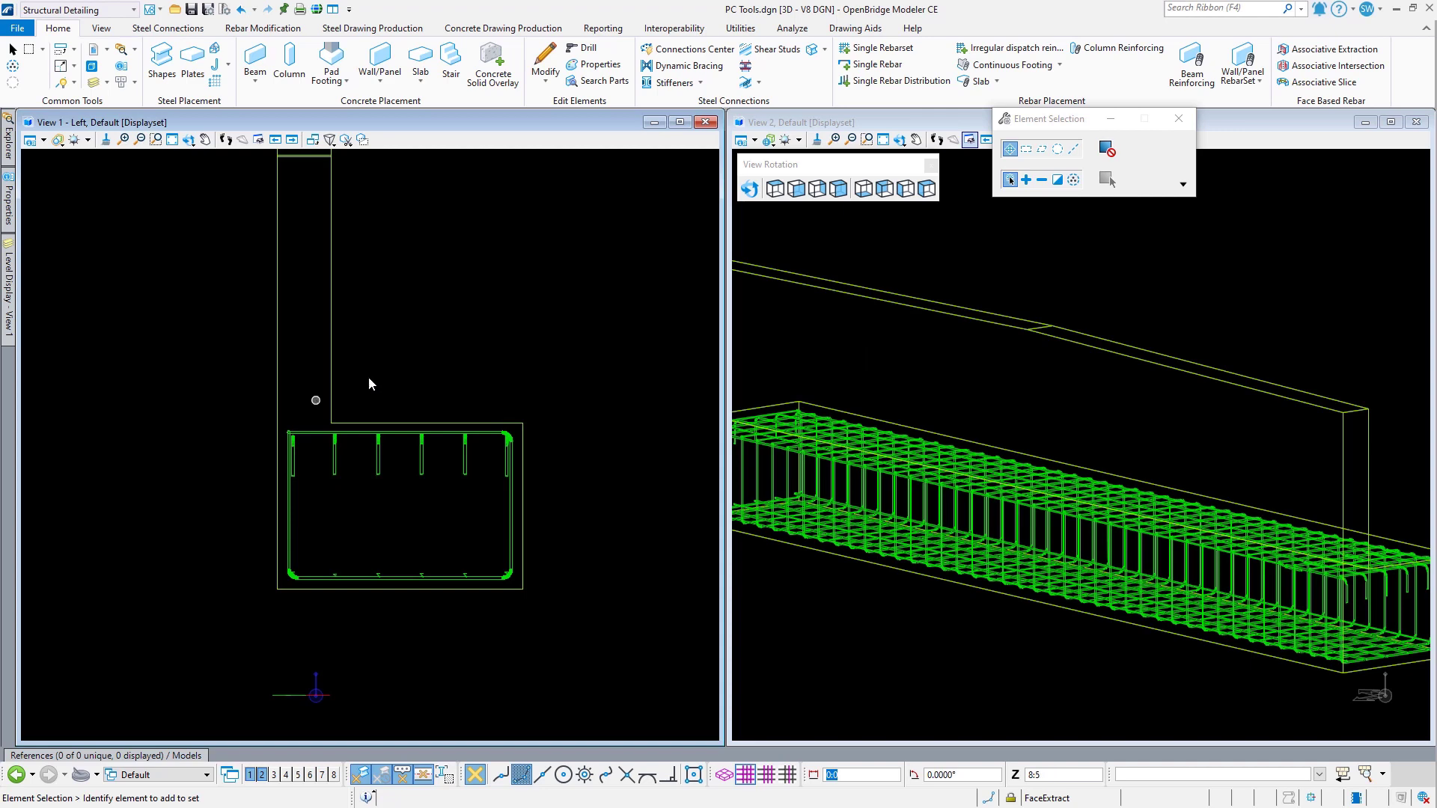
click(1190, 11)
text(extra)
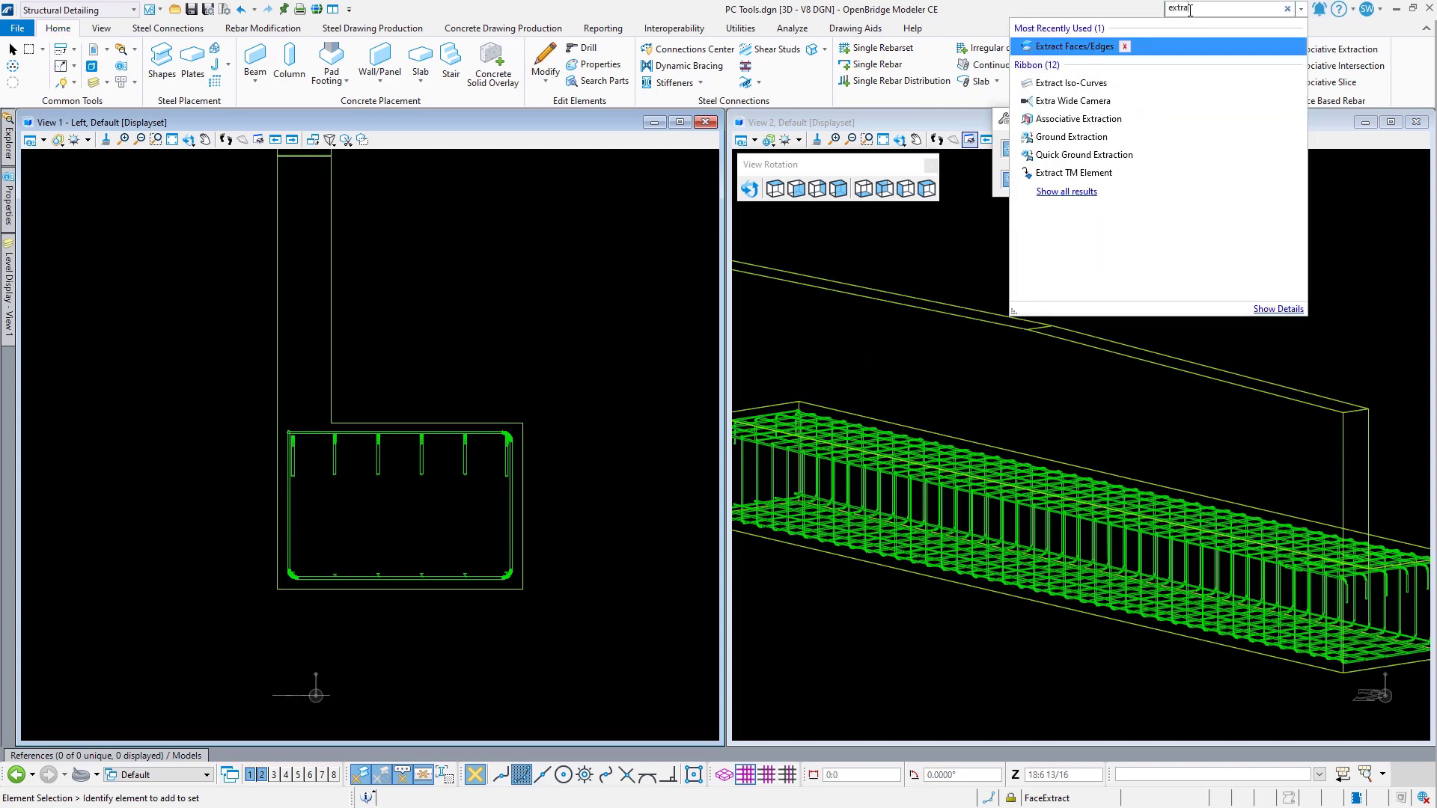
click(1083, 47)
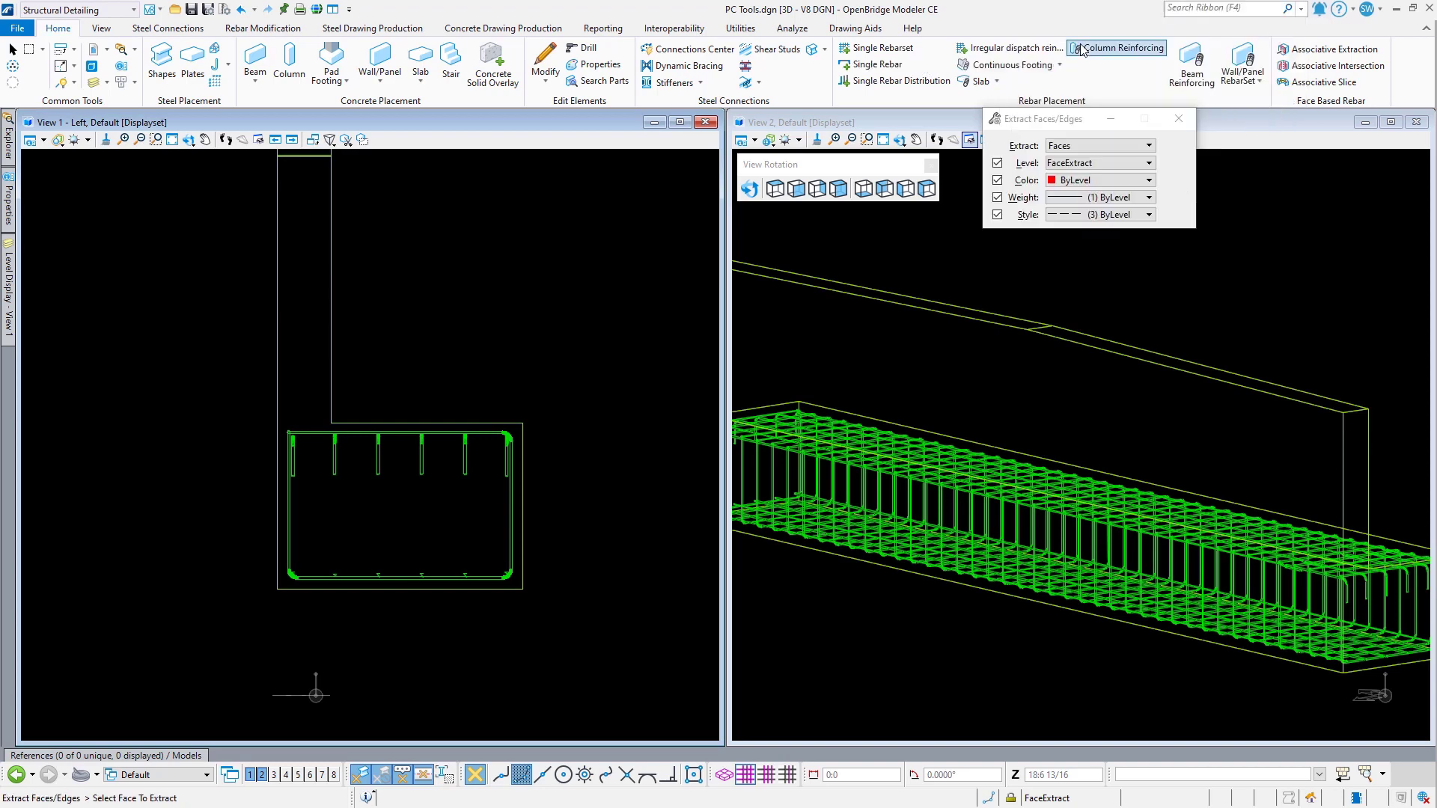
drag(1072, 122, 604, 165)
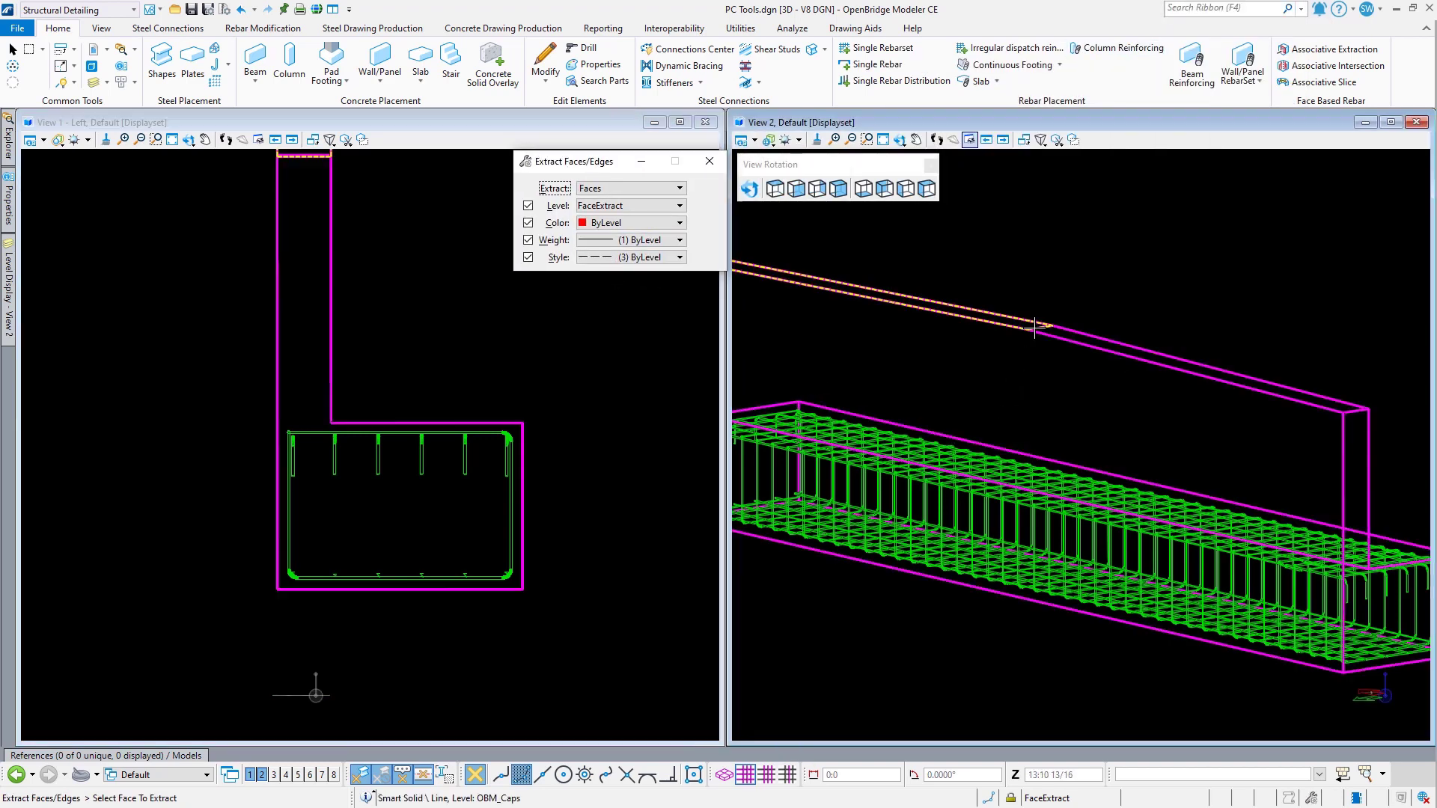
Step: Extract the wall's full-height vertical face, flush with the footing side, as a shape on the FaceExtract level
click(1034, 386)
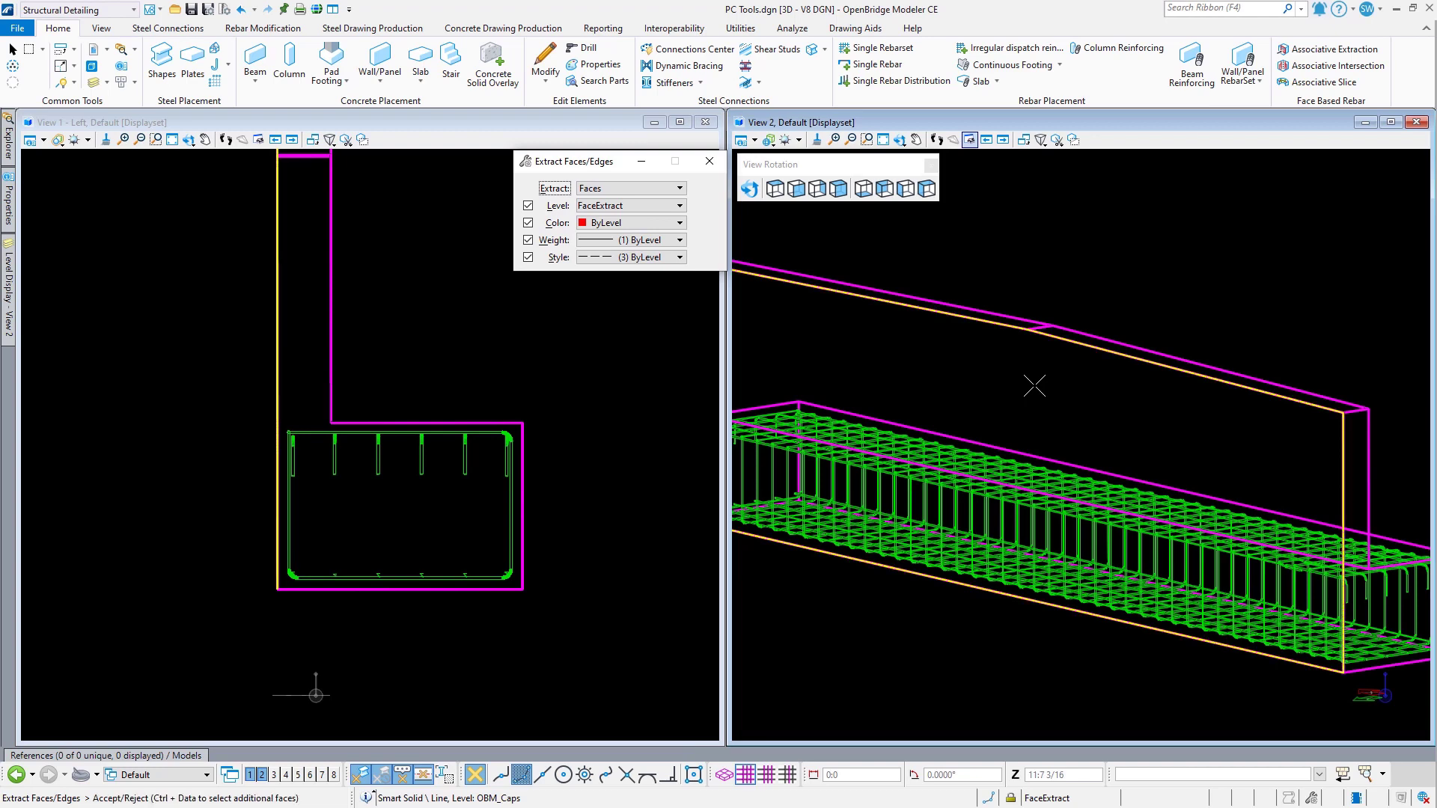
click(1035, 385)
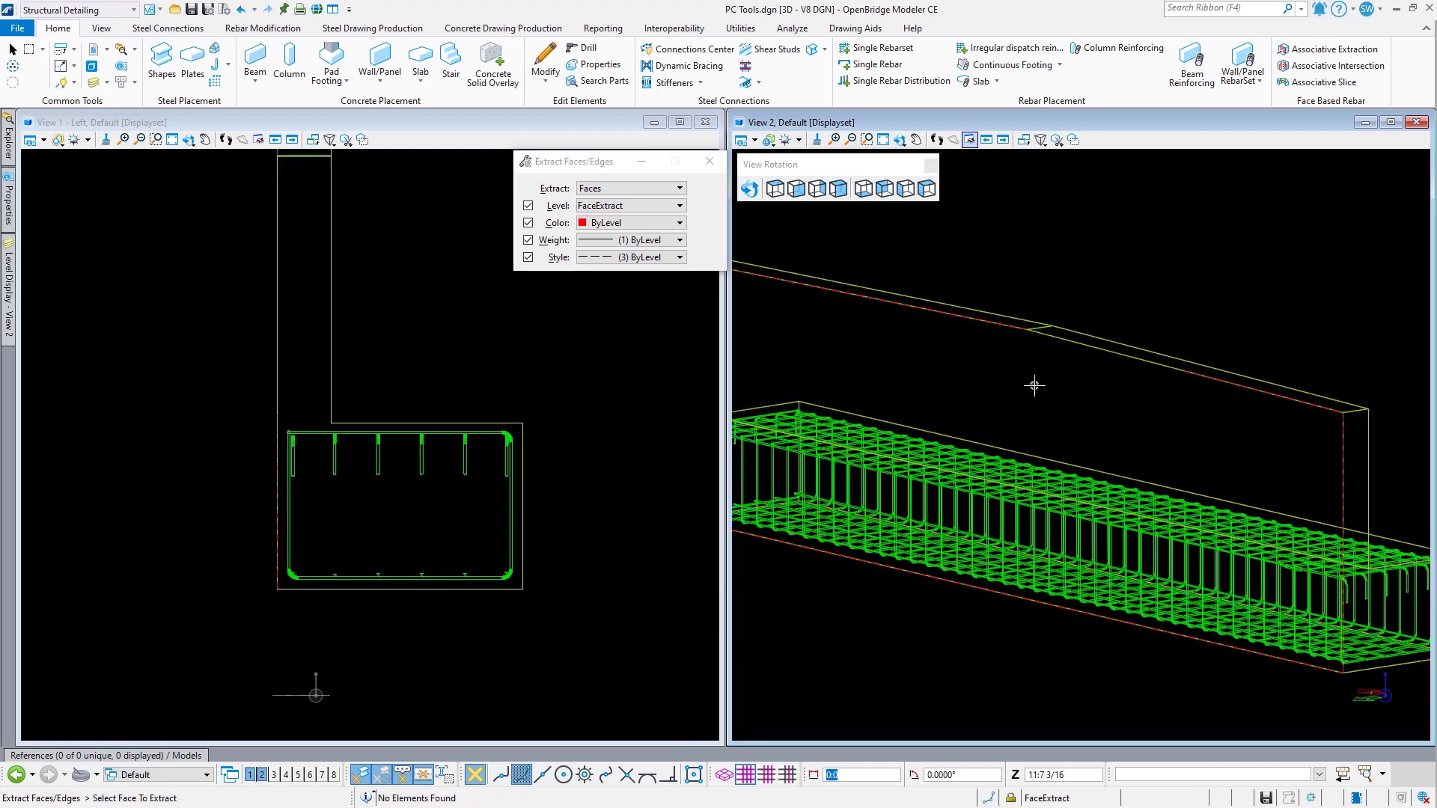
right_click(1145, 253)
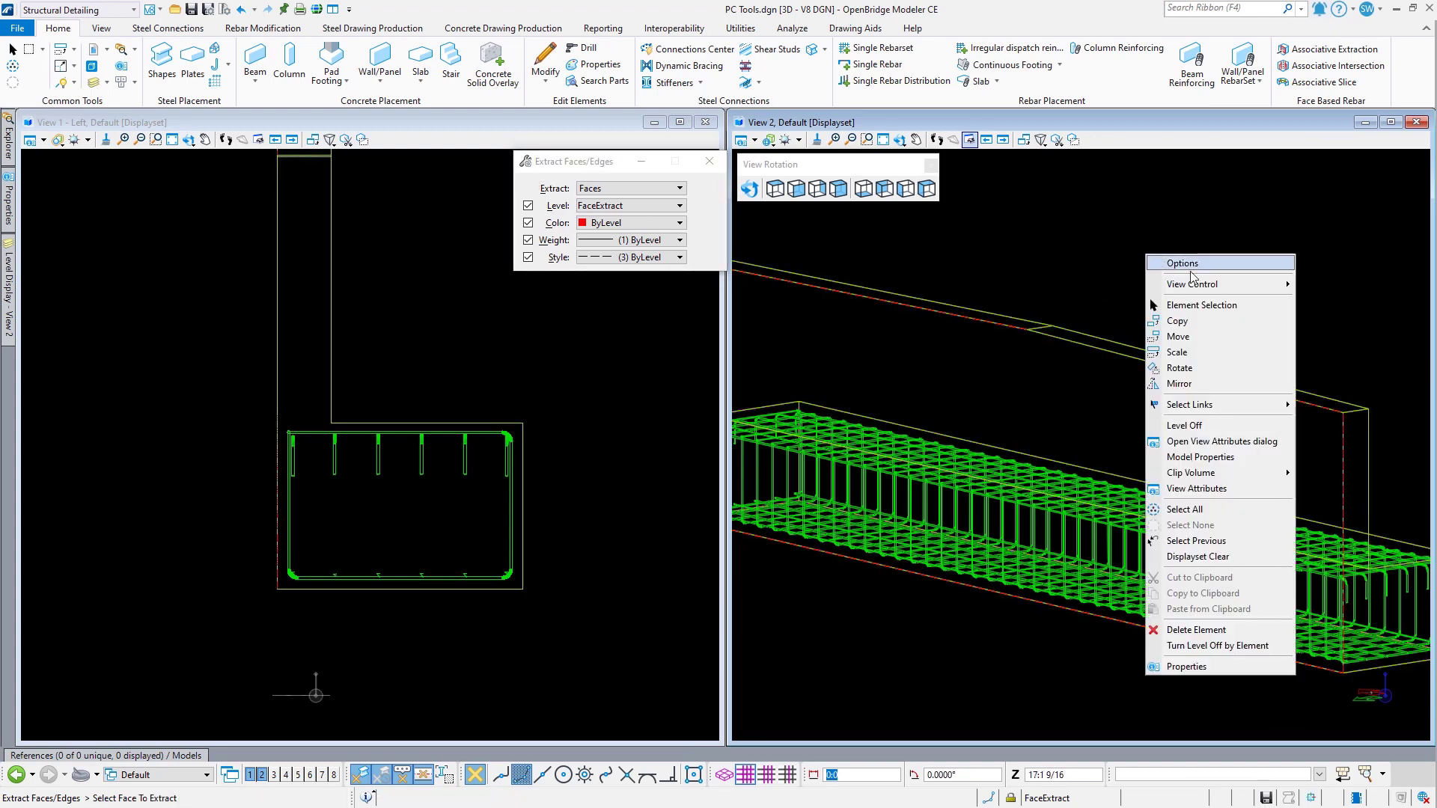
click(1189, 303)
Step: Move the extracted face shape 2 inches into the wall, starting from its upper end corner
scroll(1384, 464, up, 3)
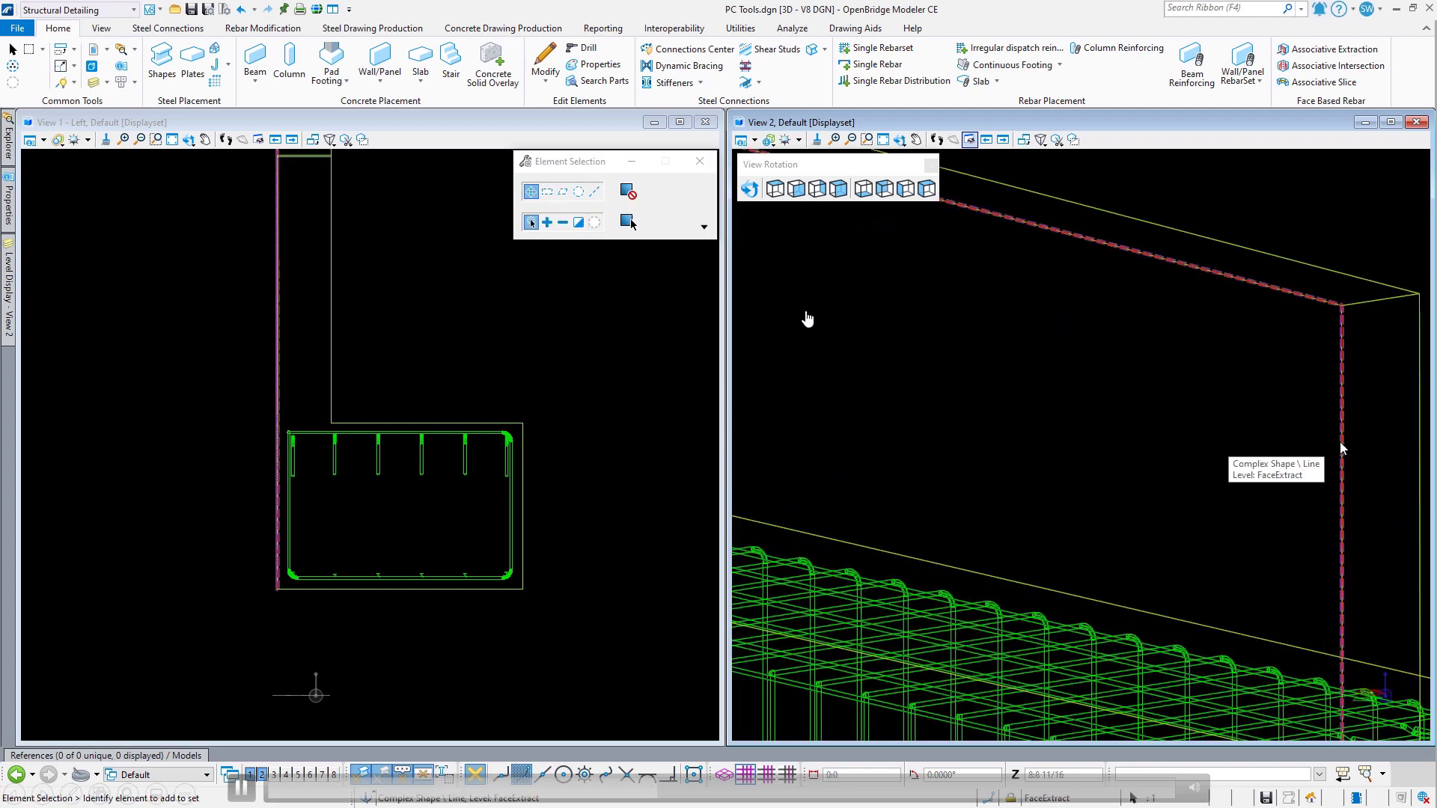
click(1333, 448)
scroll(1132, 414, down, 2)
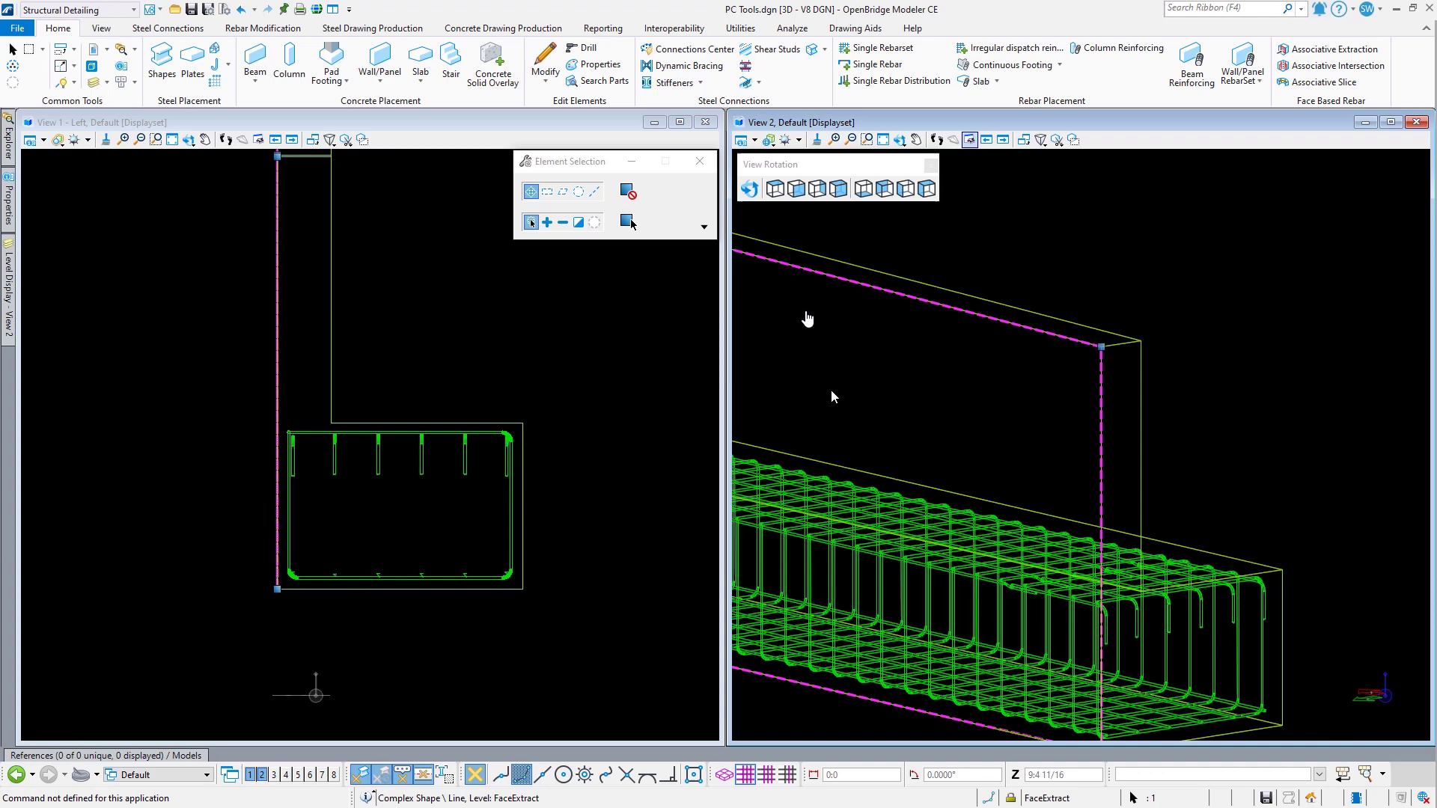
right_click(1098, 262)
click(1134, 329)
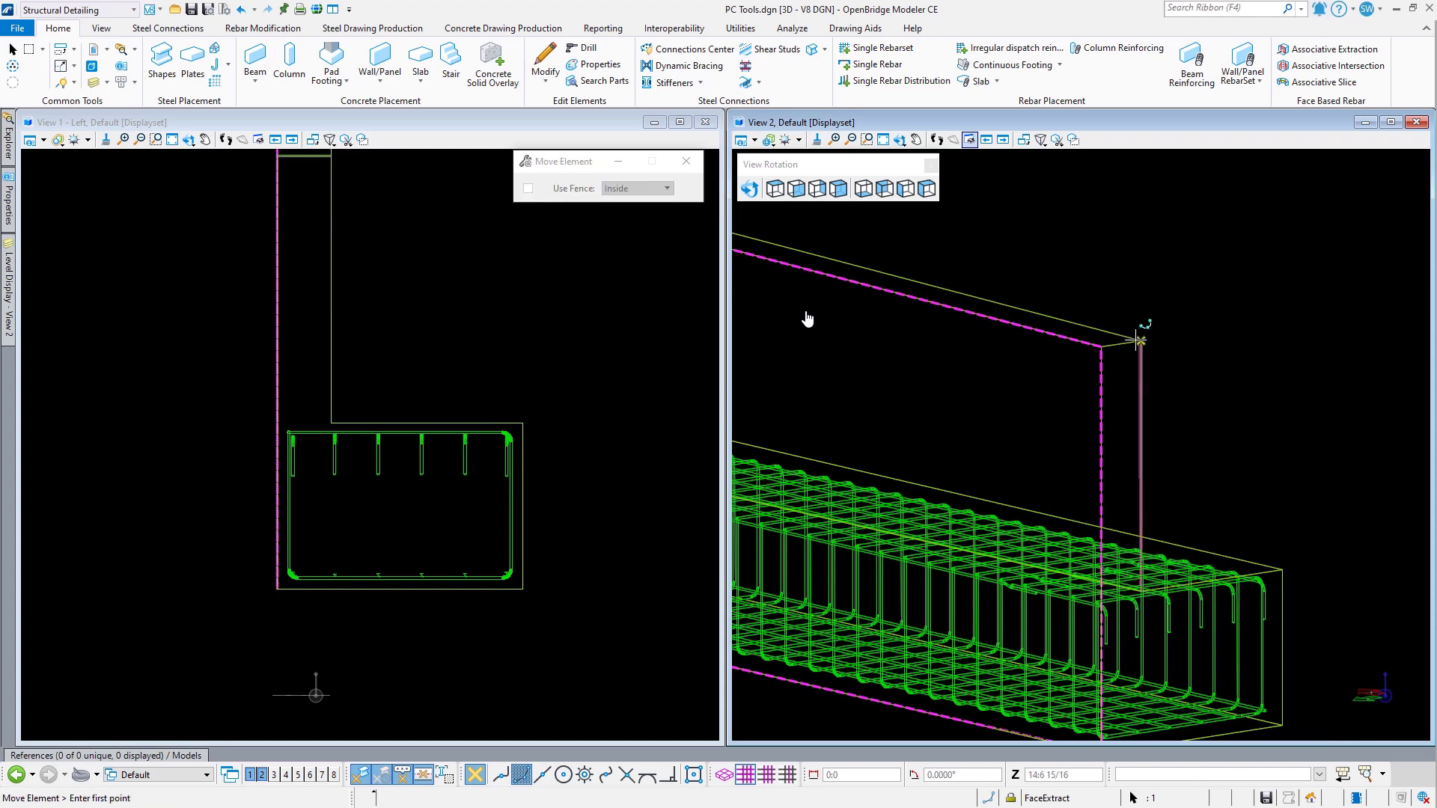
scroll(1101, 348, up, 1)
scroll(1100, 346, up, 2)
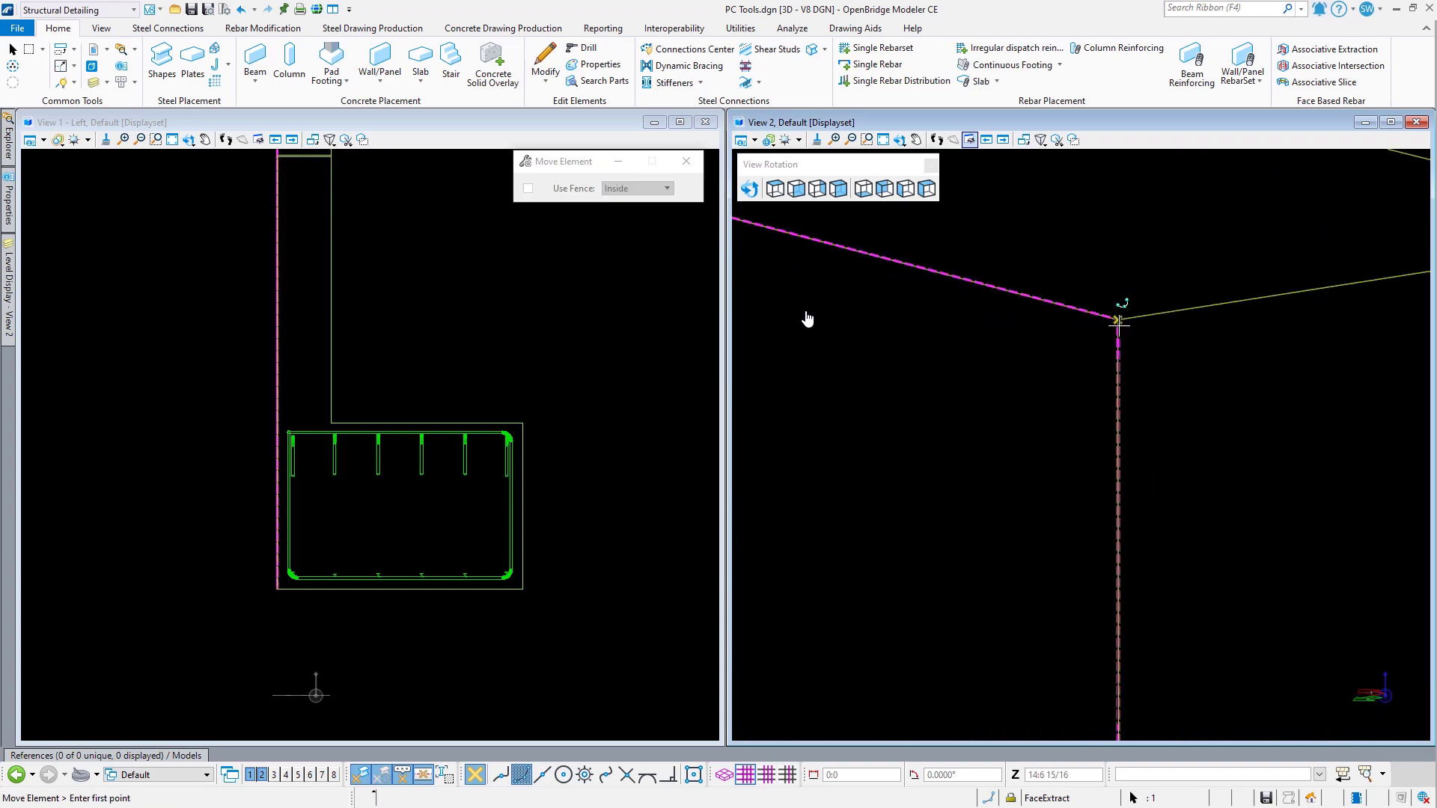
click(1119, 319)
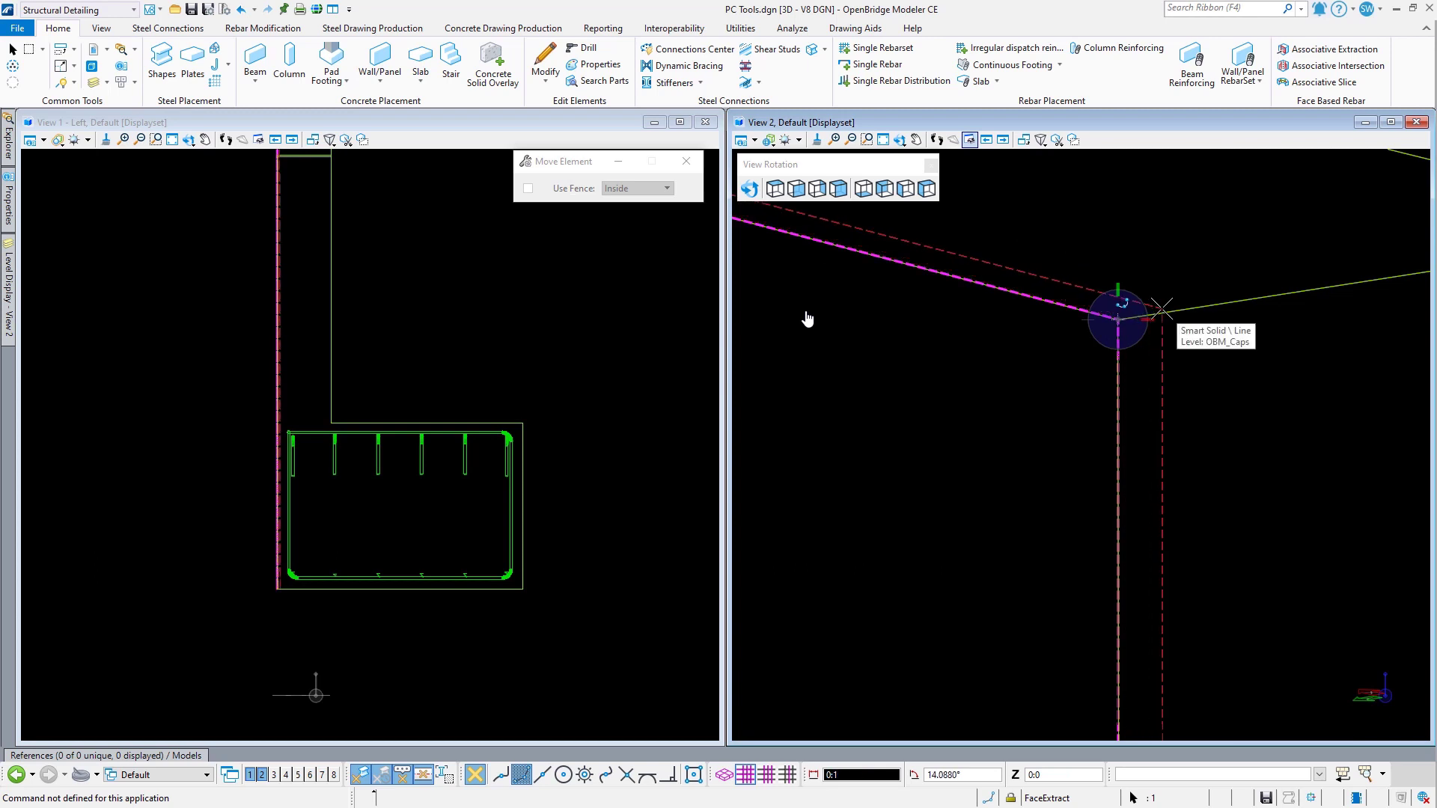
text(2)
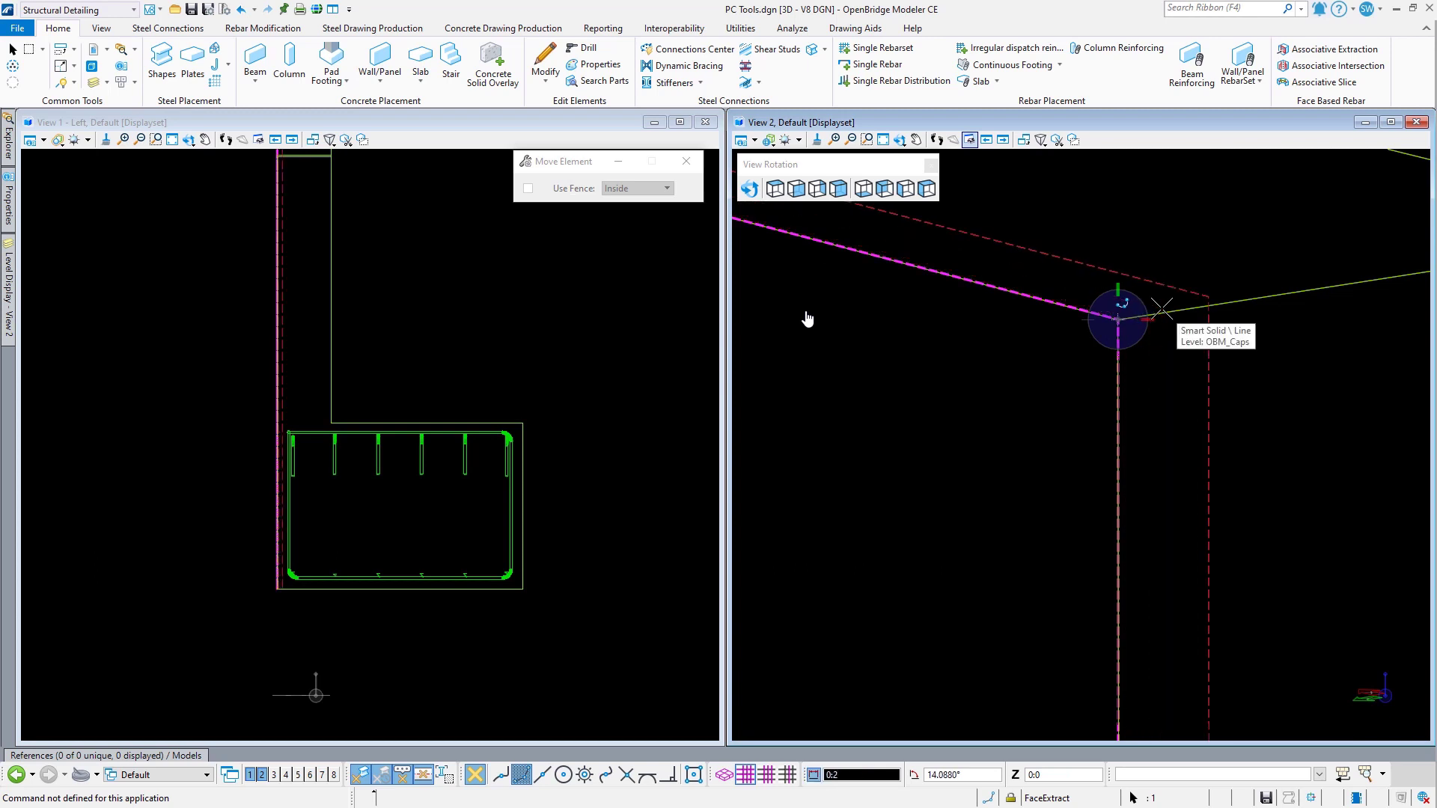
click(1208, 305)
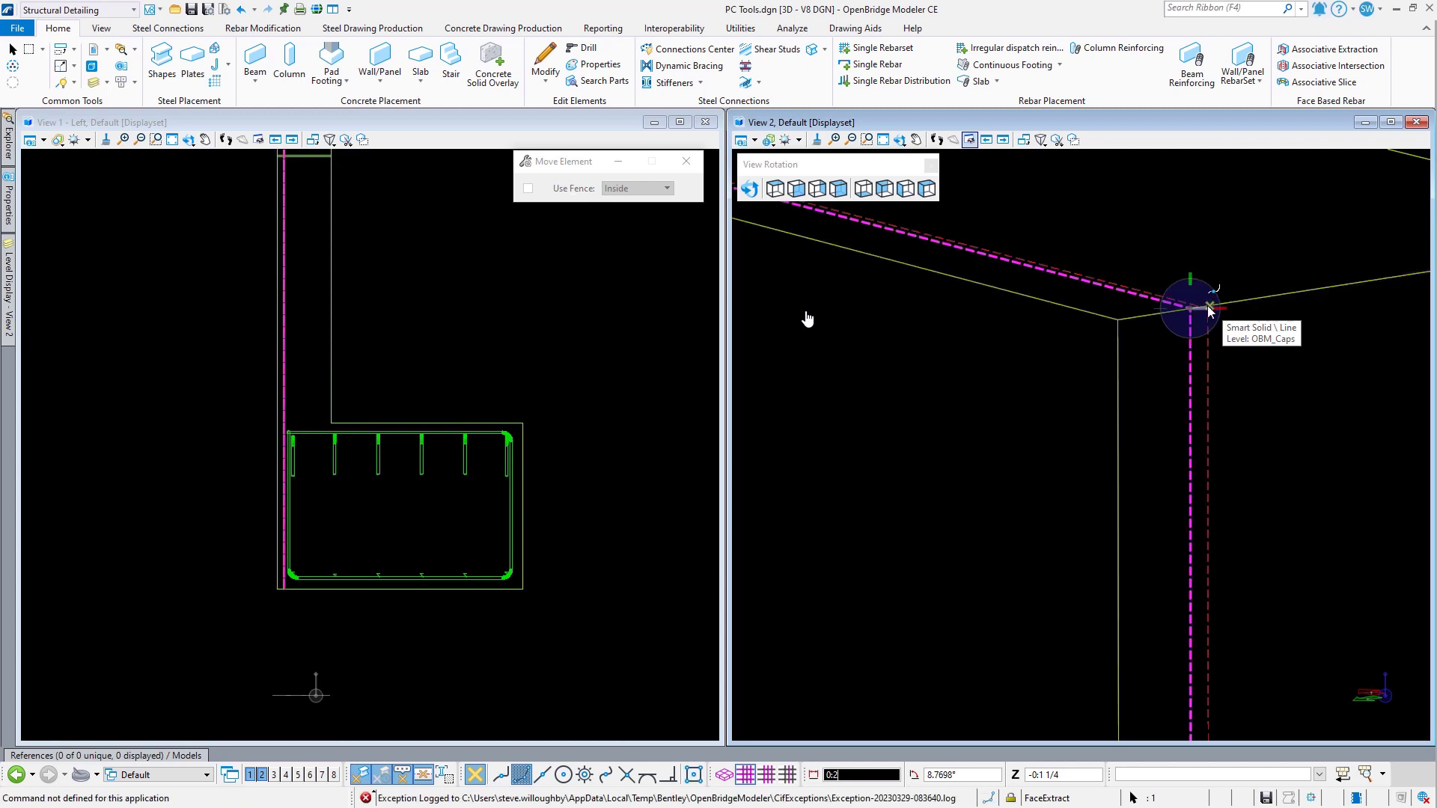
right_click(1208, 306)
click(1287, 395)
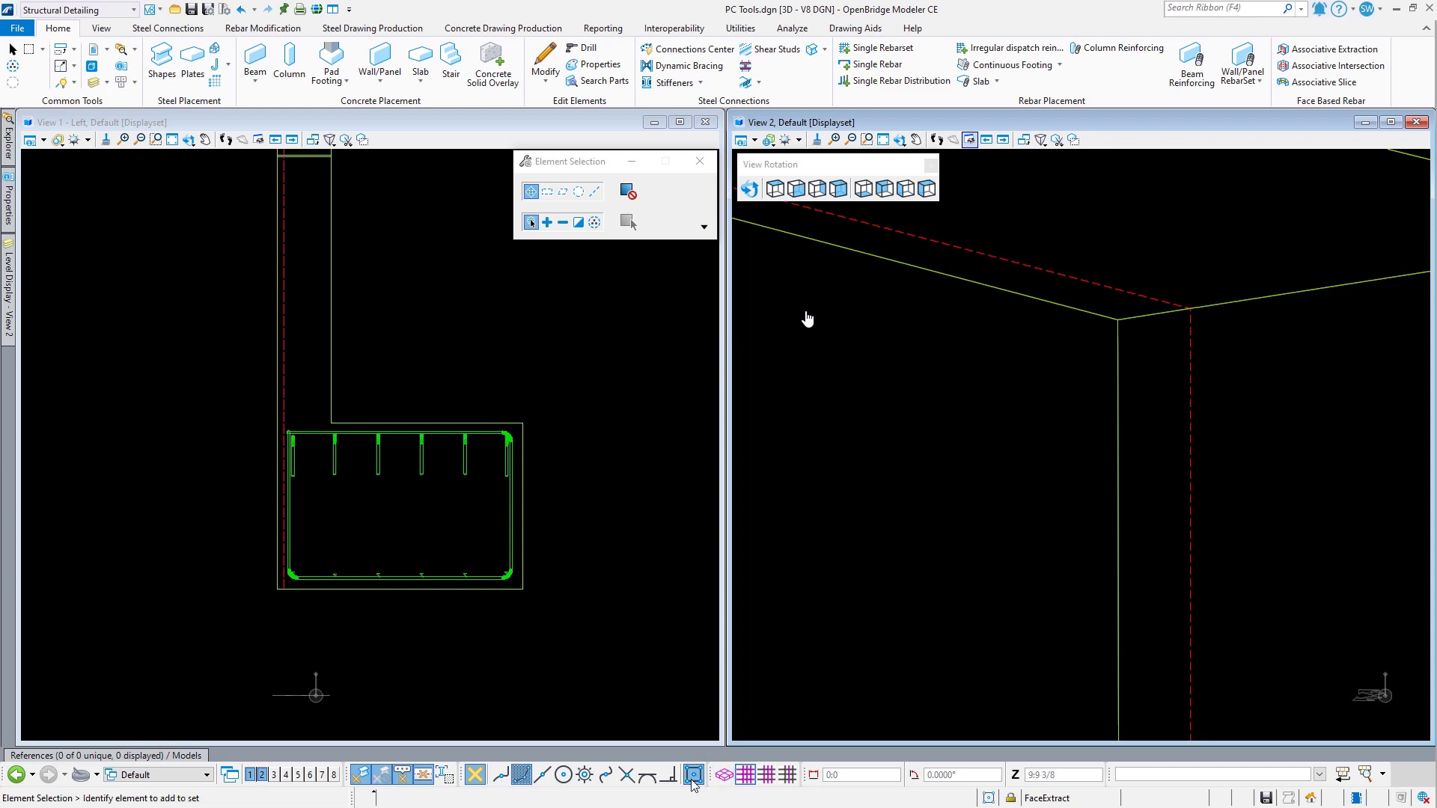
Step: Place a single rebarset in the wall along the offset shape, with size 5 bars in the X and Y directions
scroll(1268, 451, down, 3)
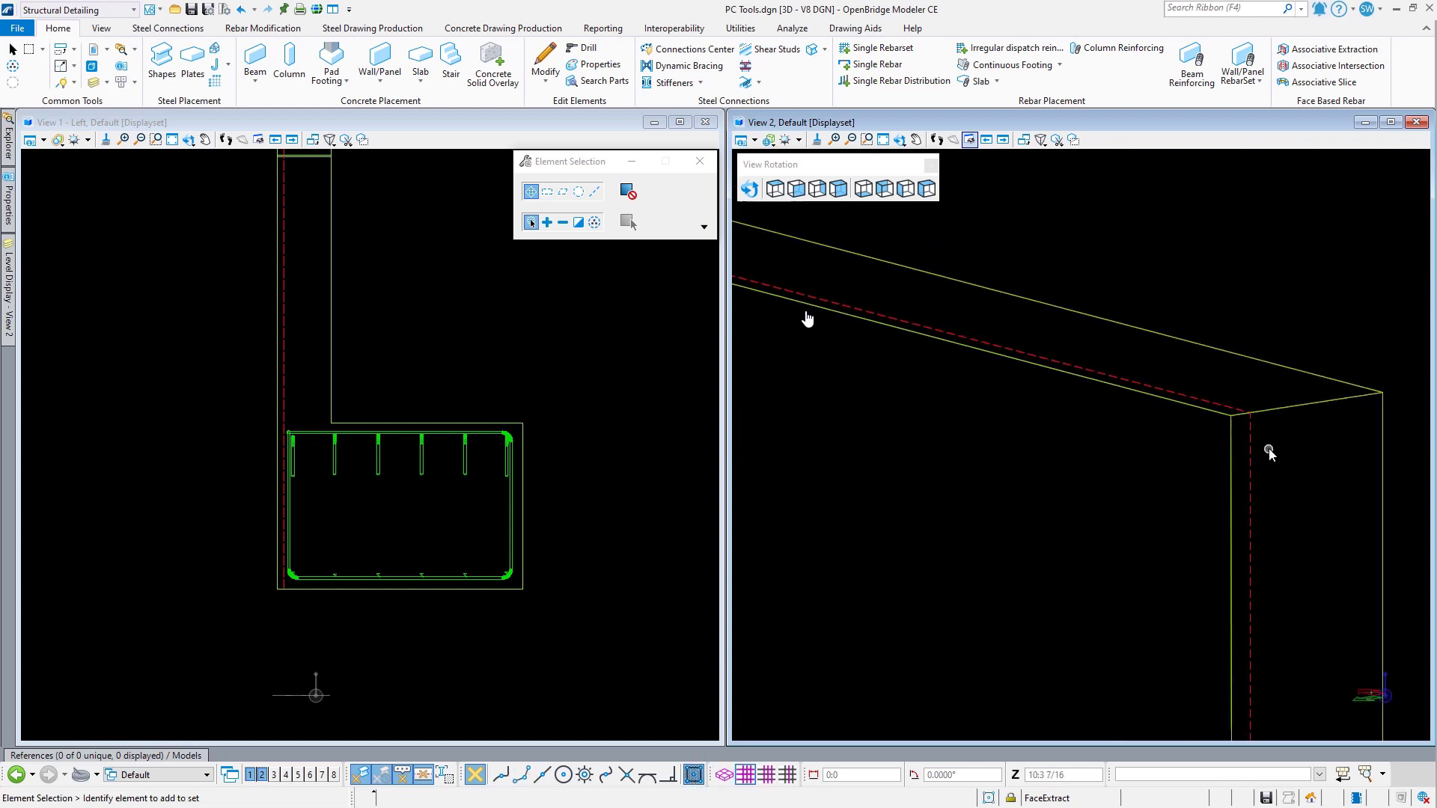
click(873, 49)
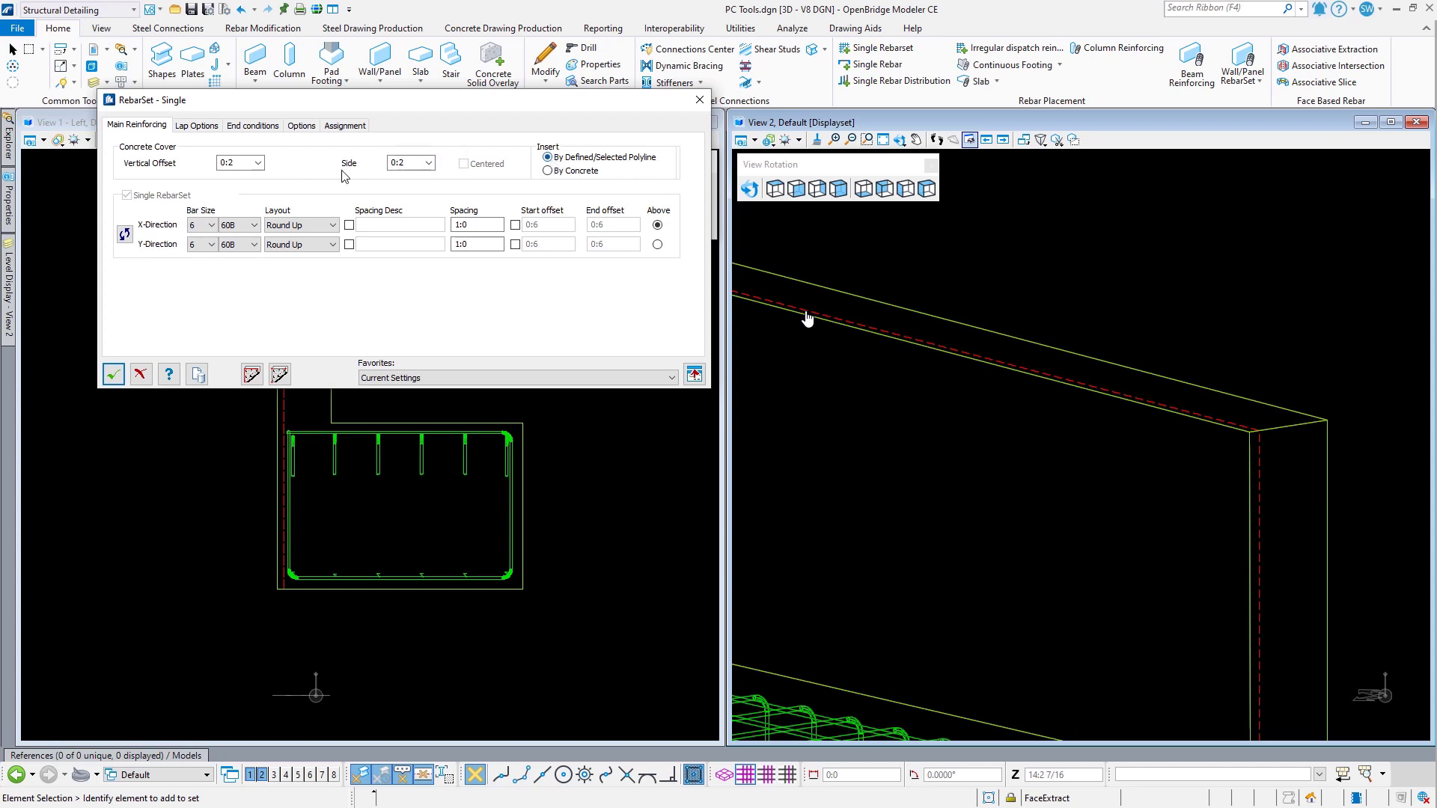
click(203, 226)
click(198, 268)
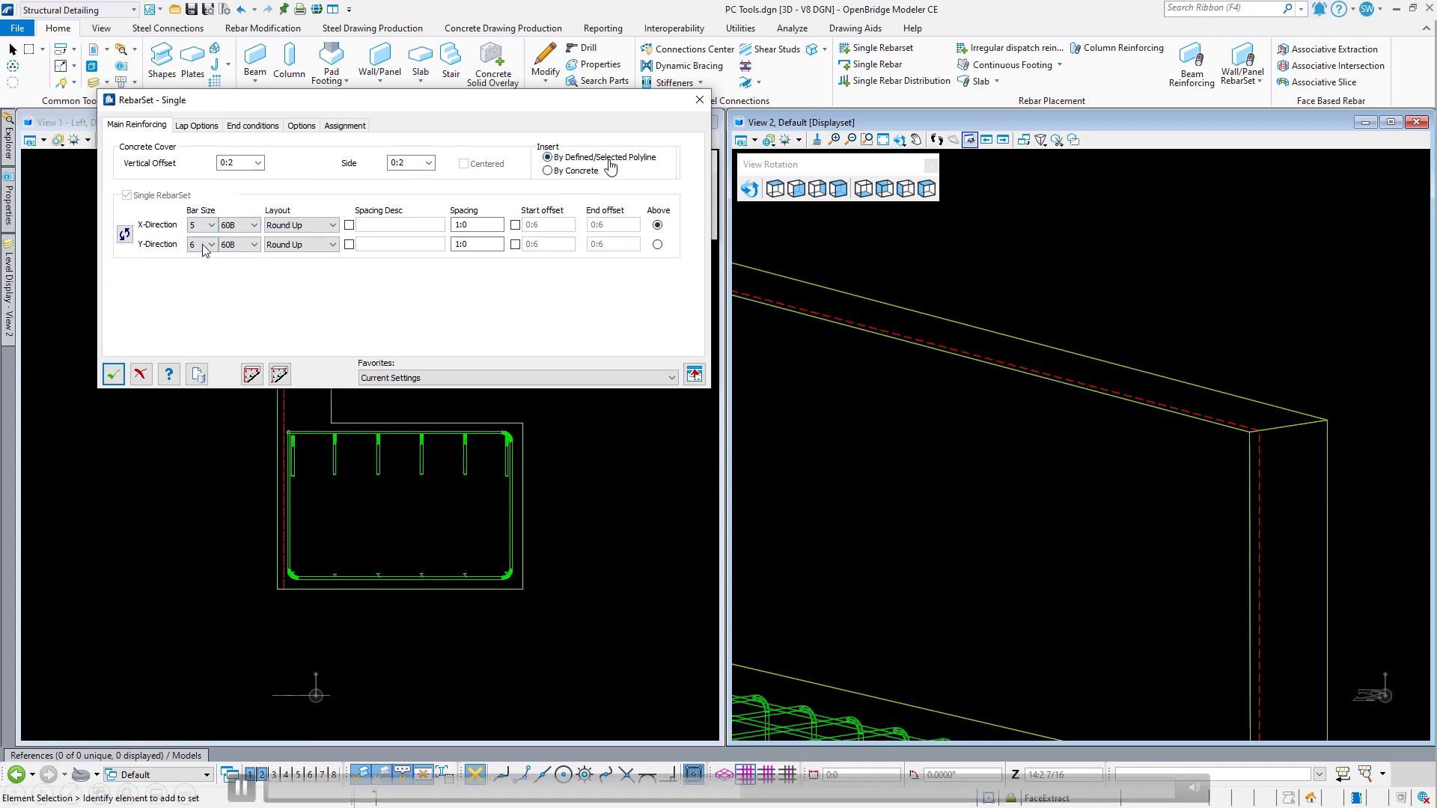
click(203, 245)
click(201, 289)
click(251, 374)
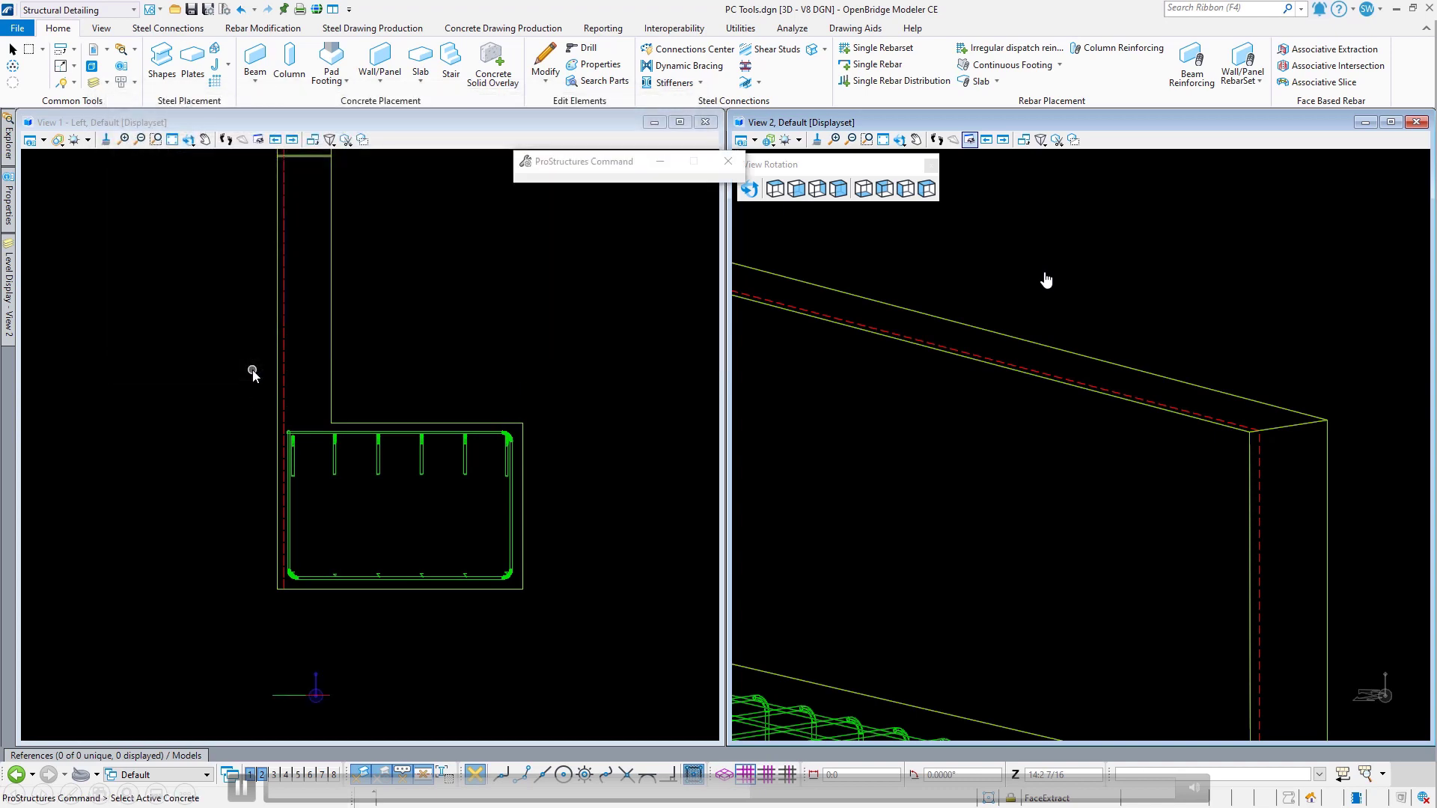
click(1017, 339)
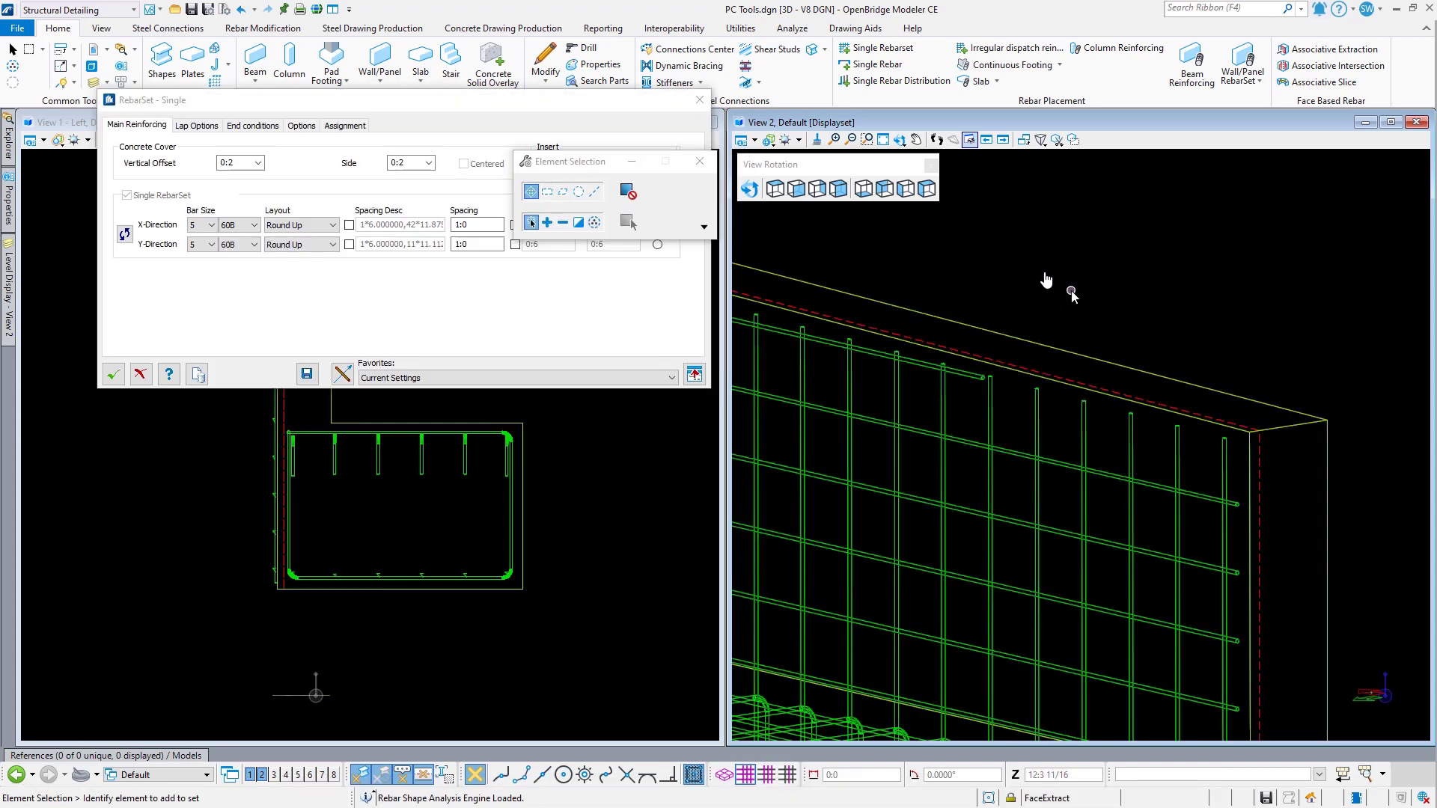
Step: Set the wall rebarset's vertical concrete cover offset to -1.25 inches
drag(376, 108, 444, 31)
scroll(256, 403, up, 5)
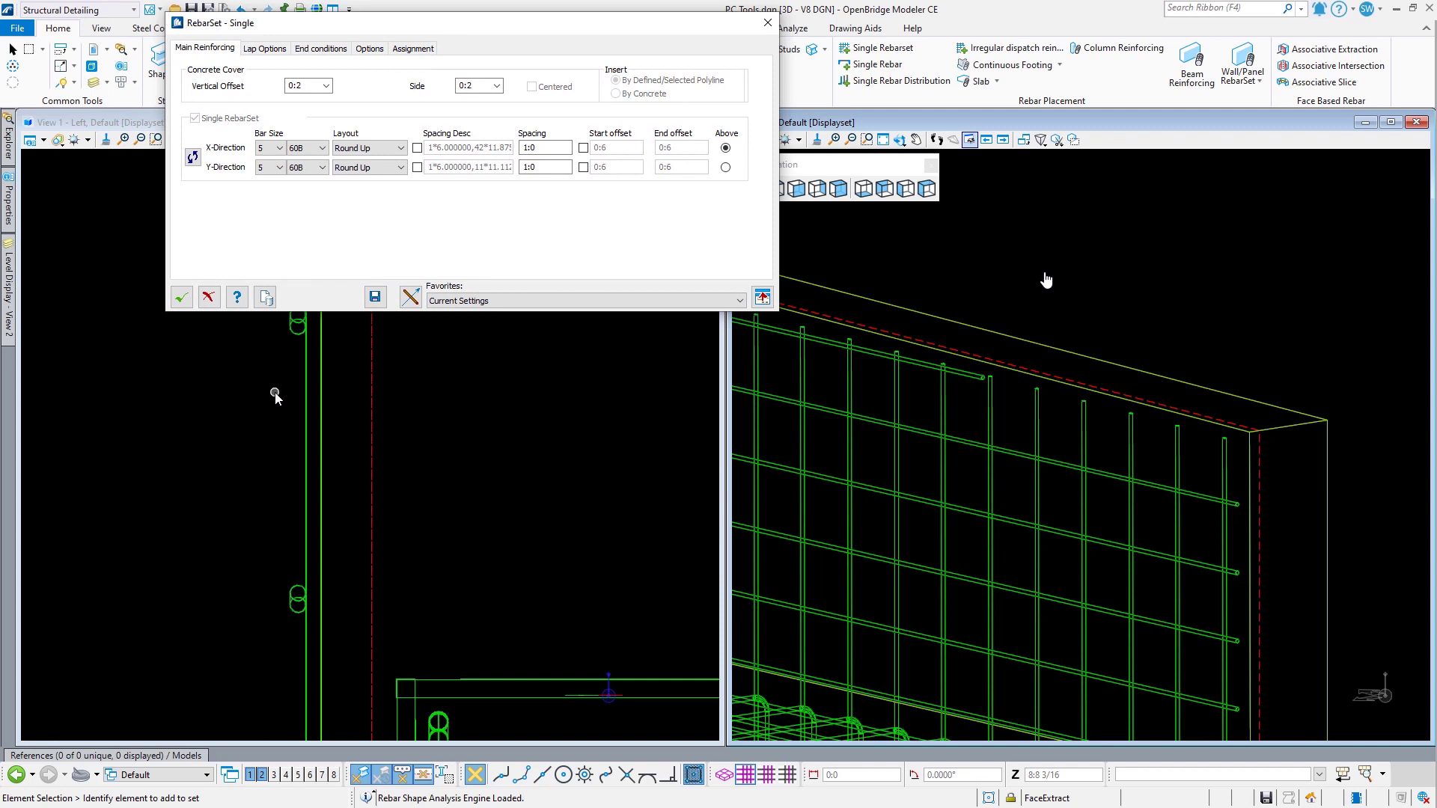
scroll(276, 394, down, 5)
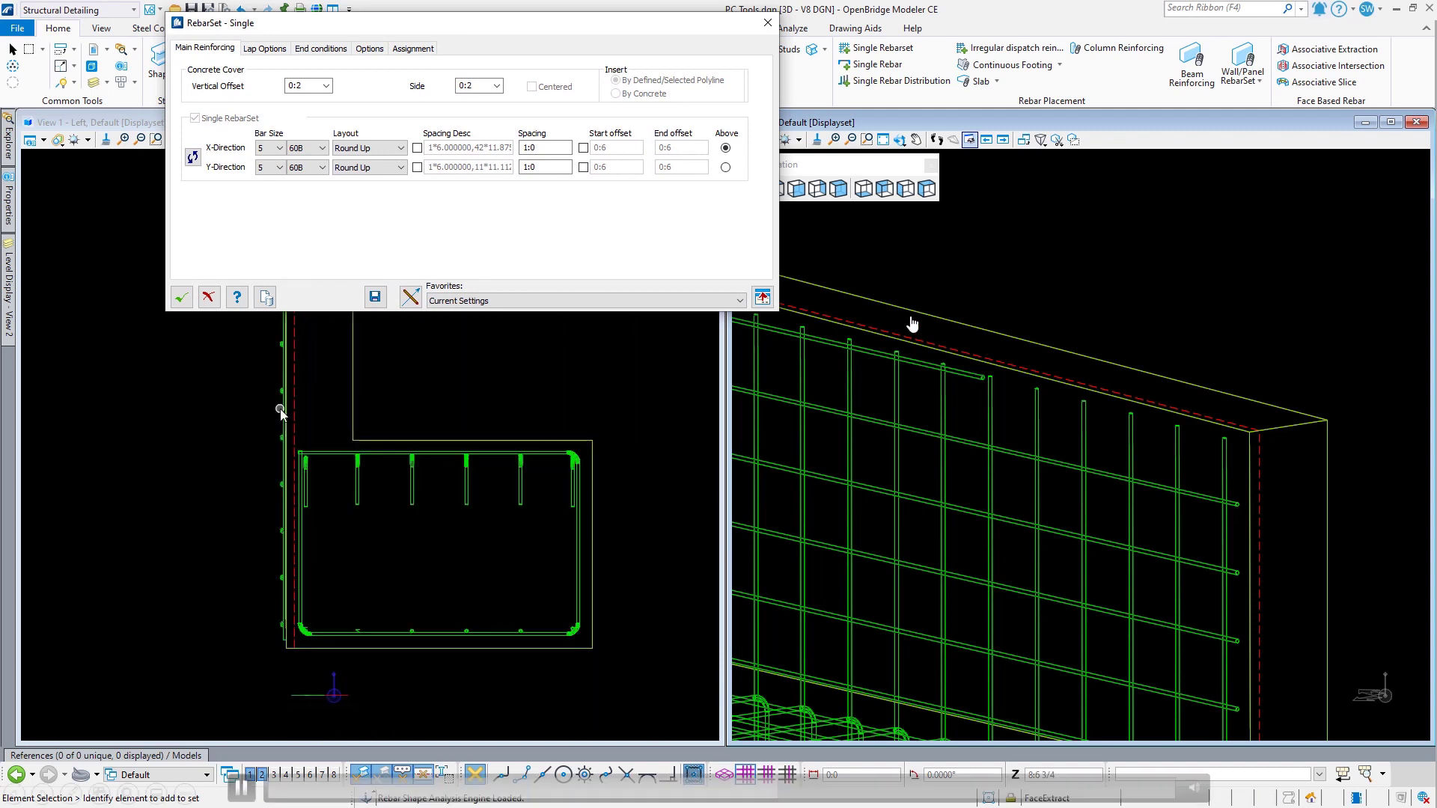
drag(310, 86, 274, 84)
key(BackSpace)
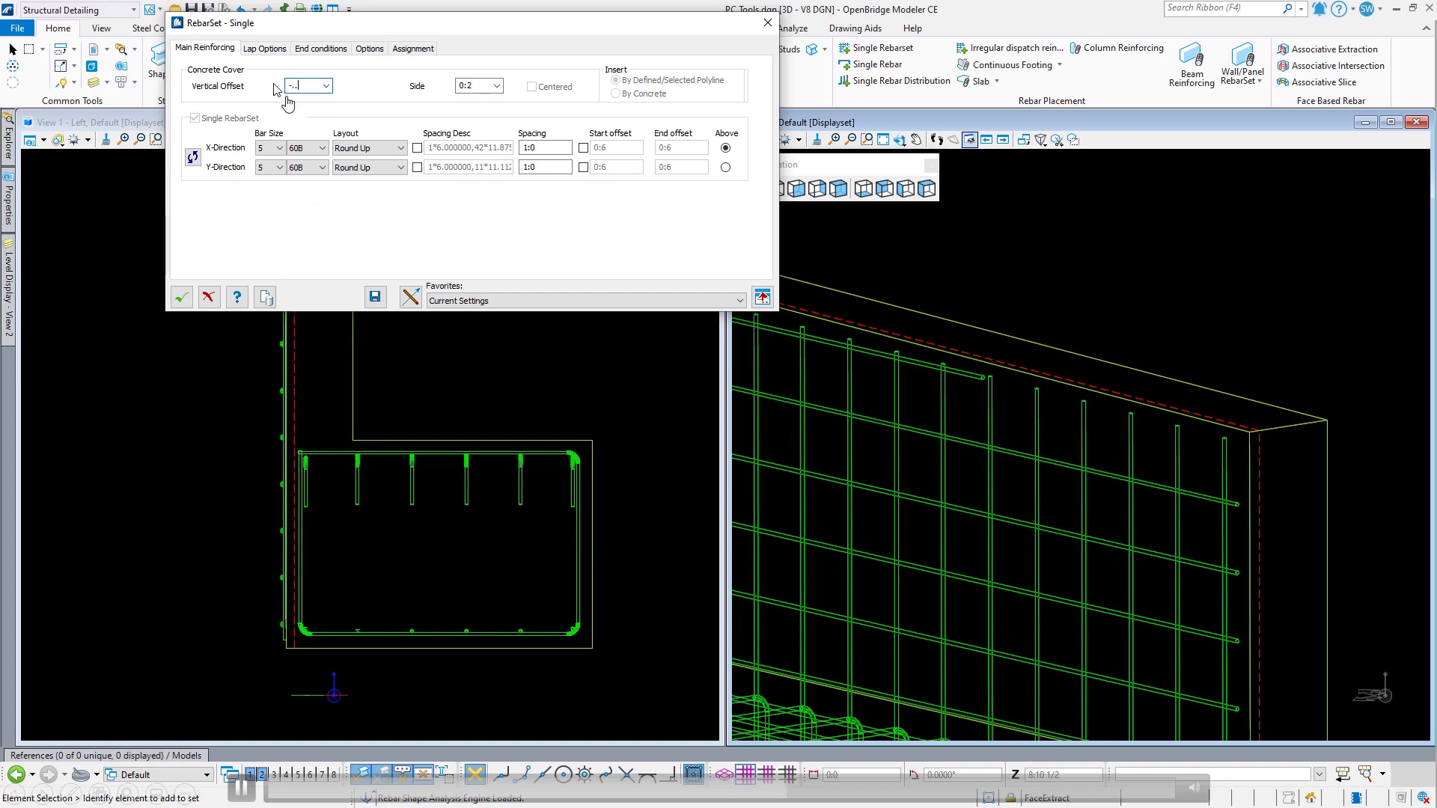
text(-..1.25)
key(Return)
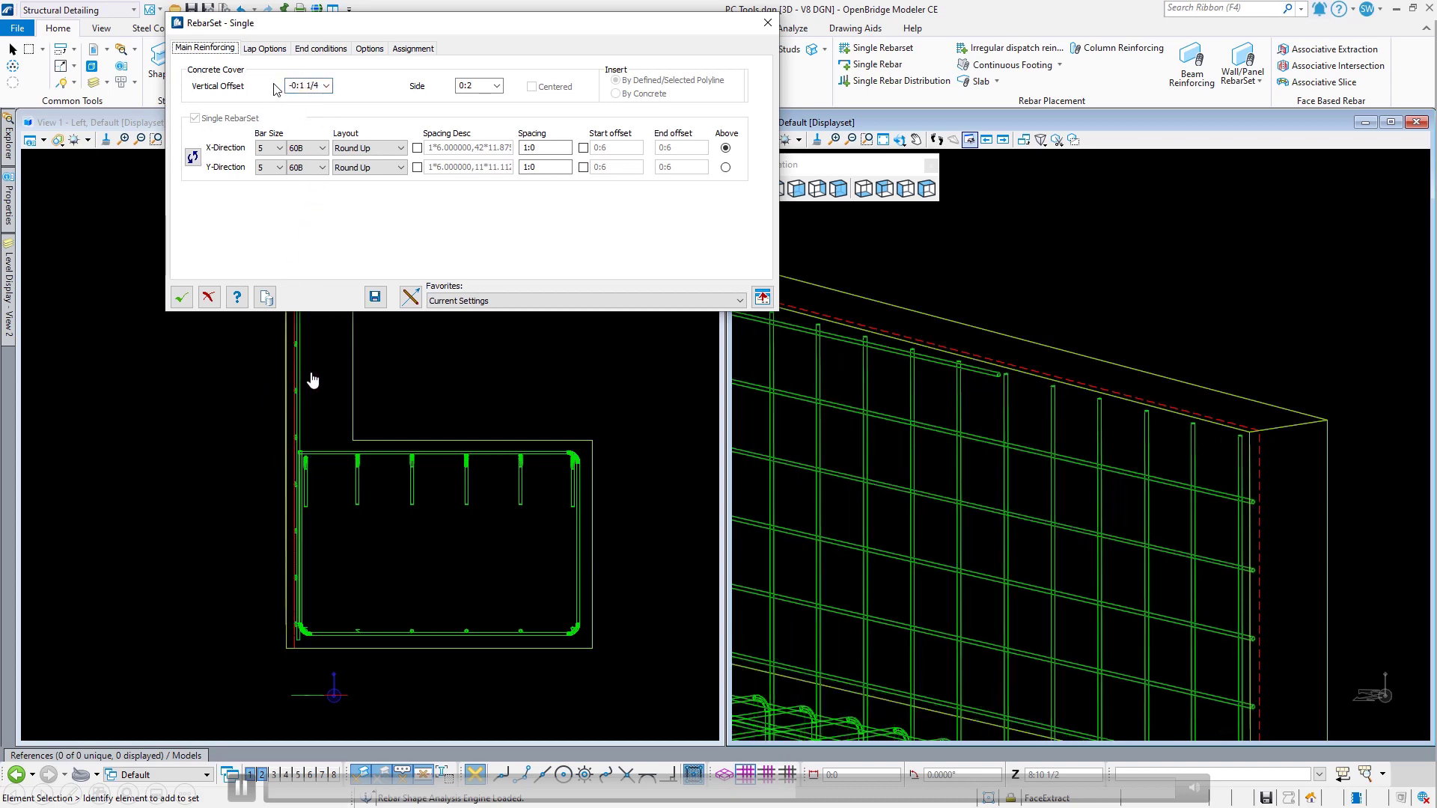
Step: Switch the wall rebarset's layering so the Y-direction bars lie above the X-direction bars
scroll(302, 354, up, 3)
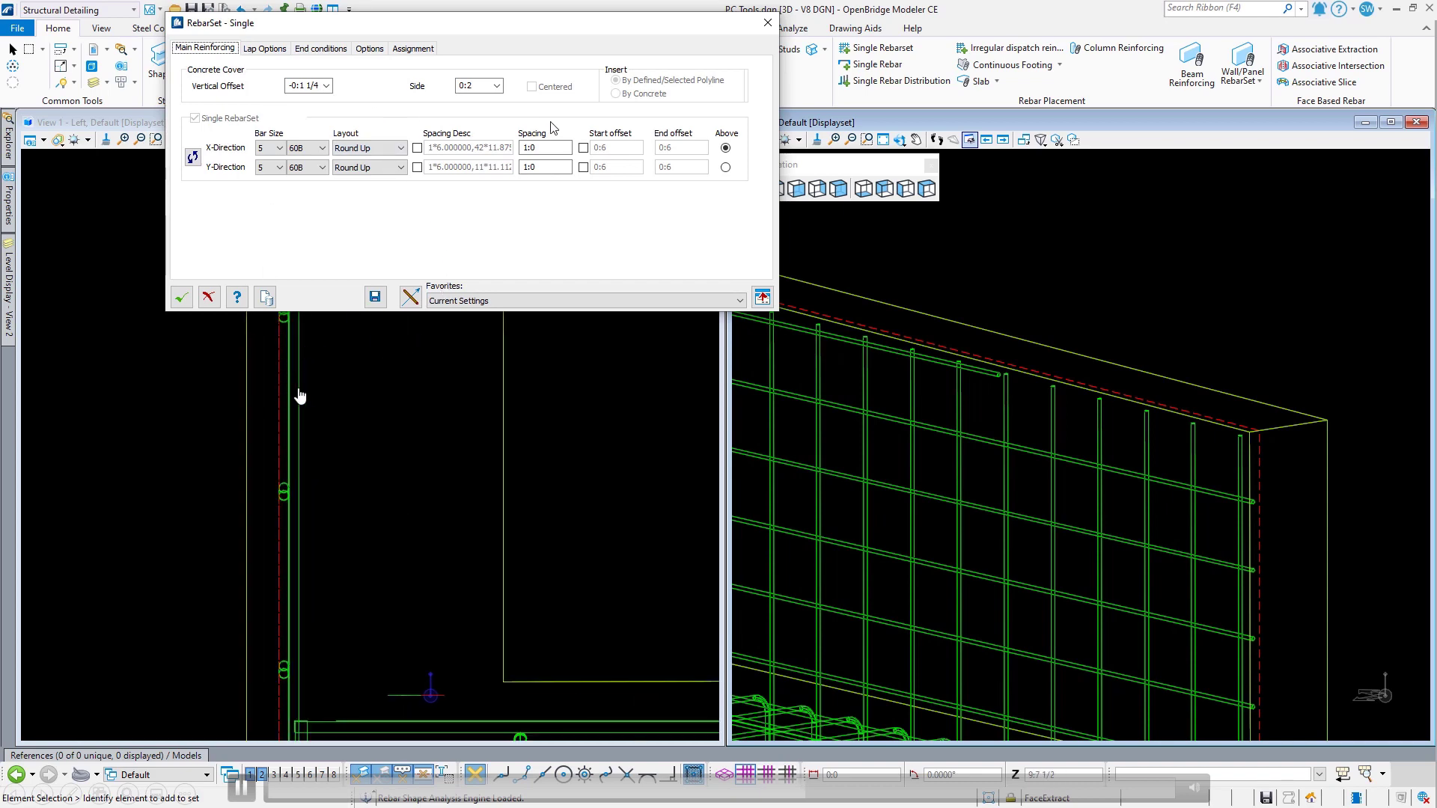
click(726, 168)
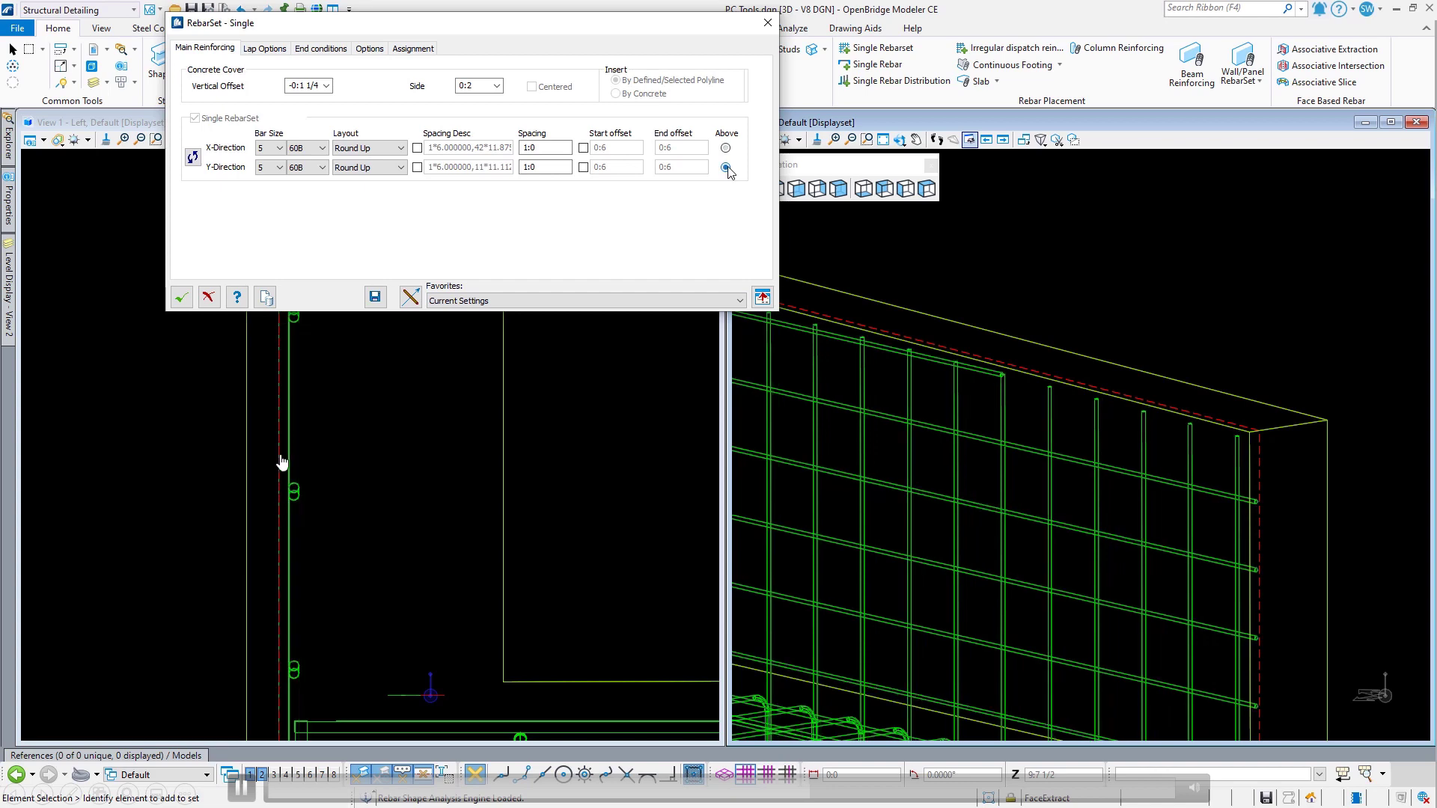
scroll(336, 449, down, 1)
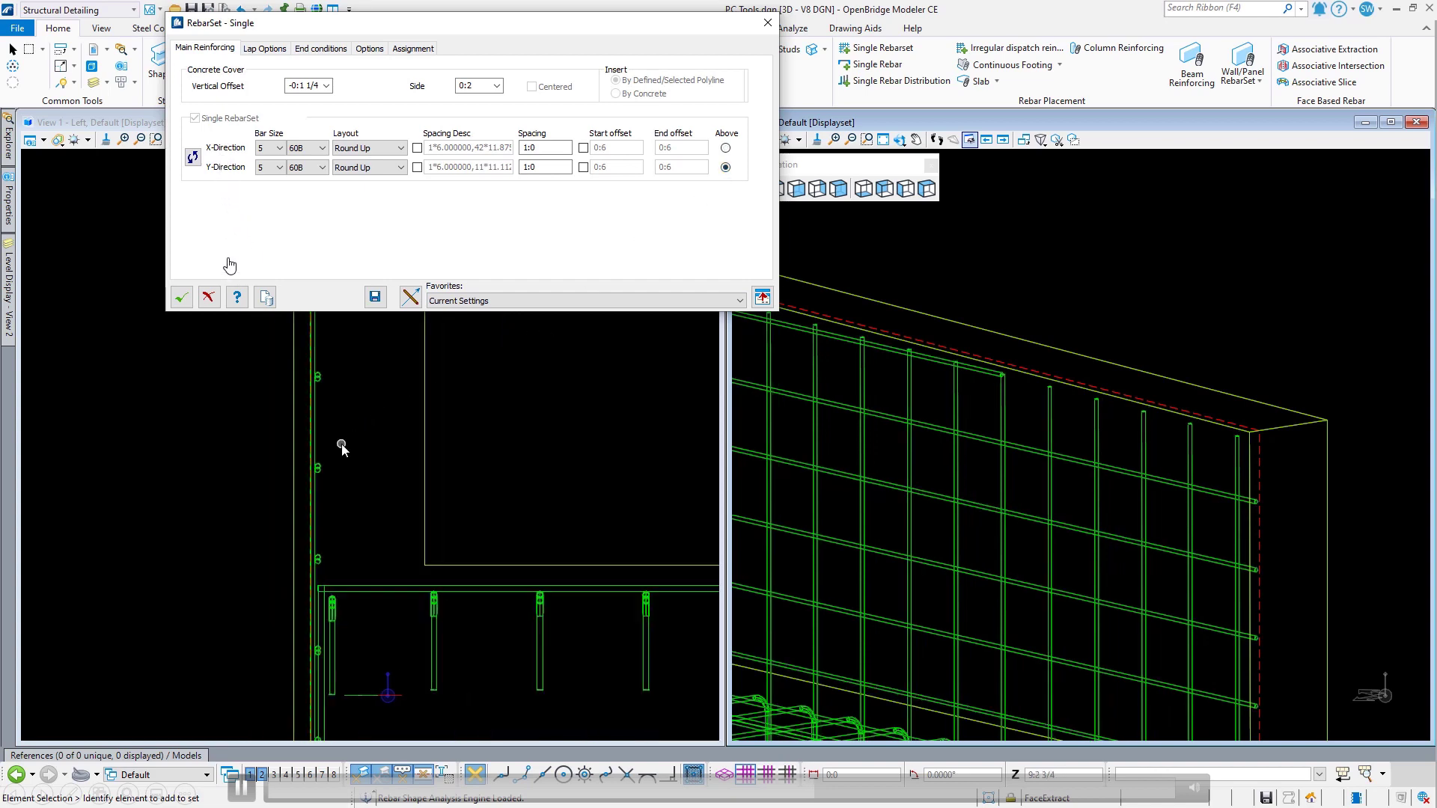
scroll(335, 449, down, 1)
scroll(336, 449, up, 1)
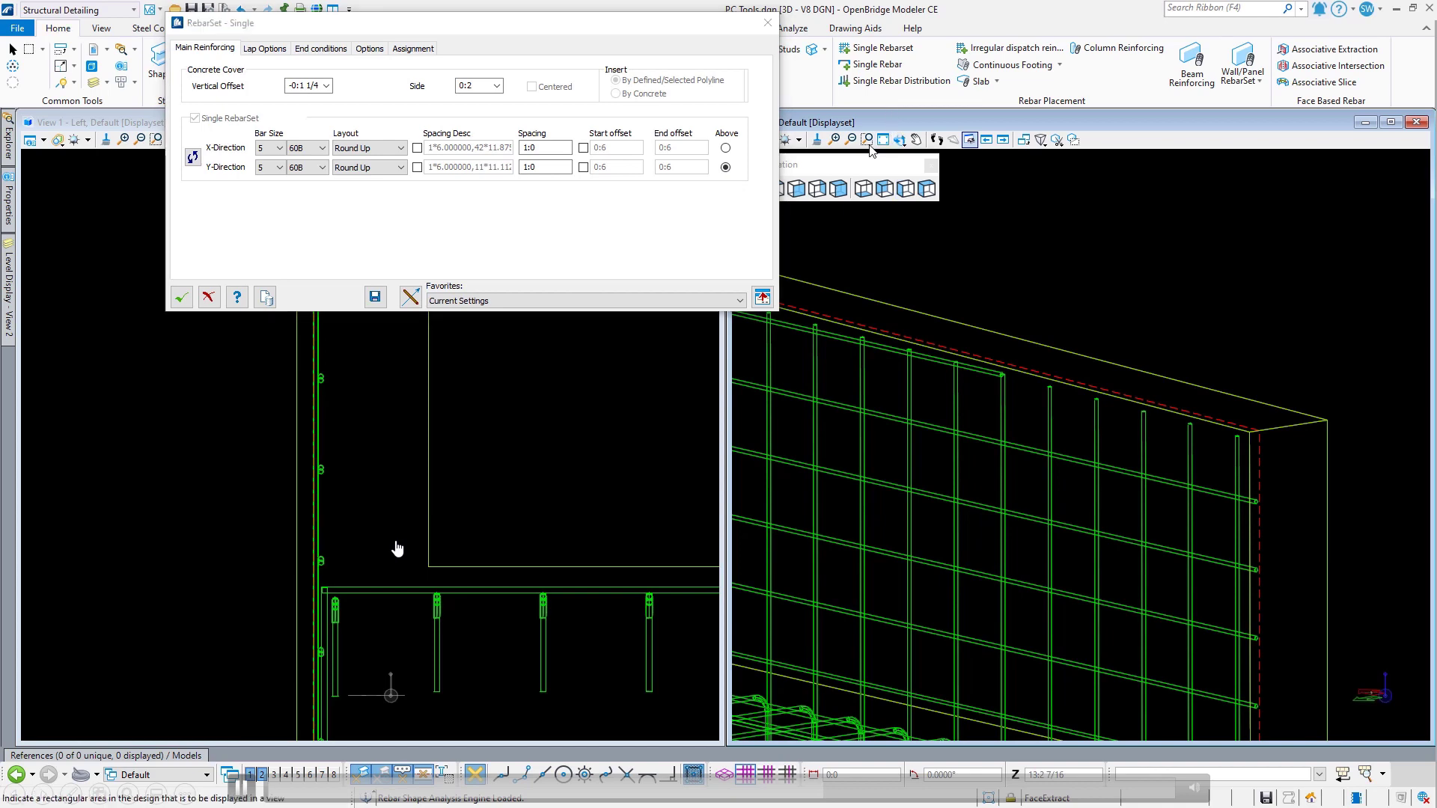
Step: Remove the X-direction bars from the wall rebarset by setting their bar size to blank
click(823, 190)
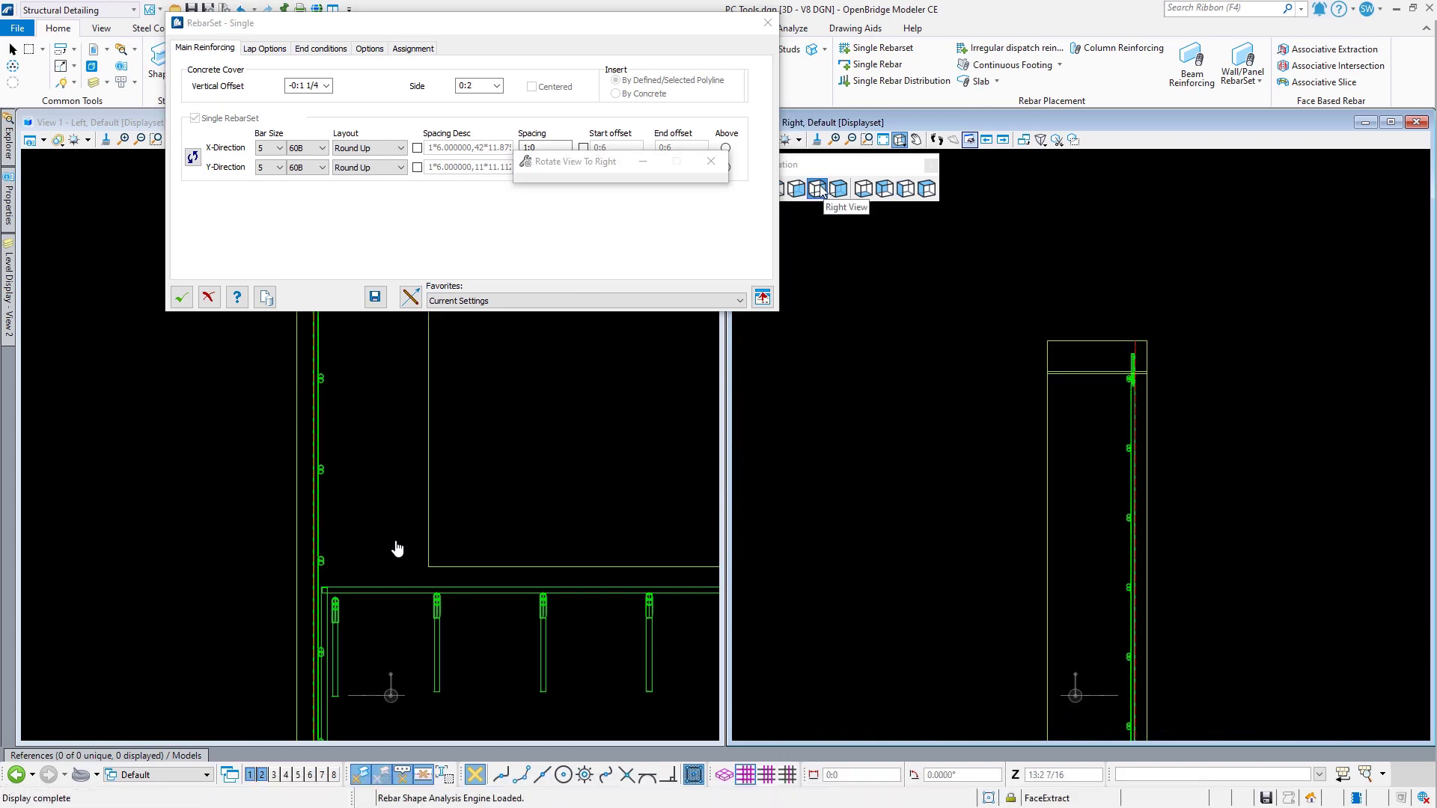
click(797, 188)
scroll(1325, 313, down, 2)
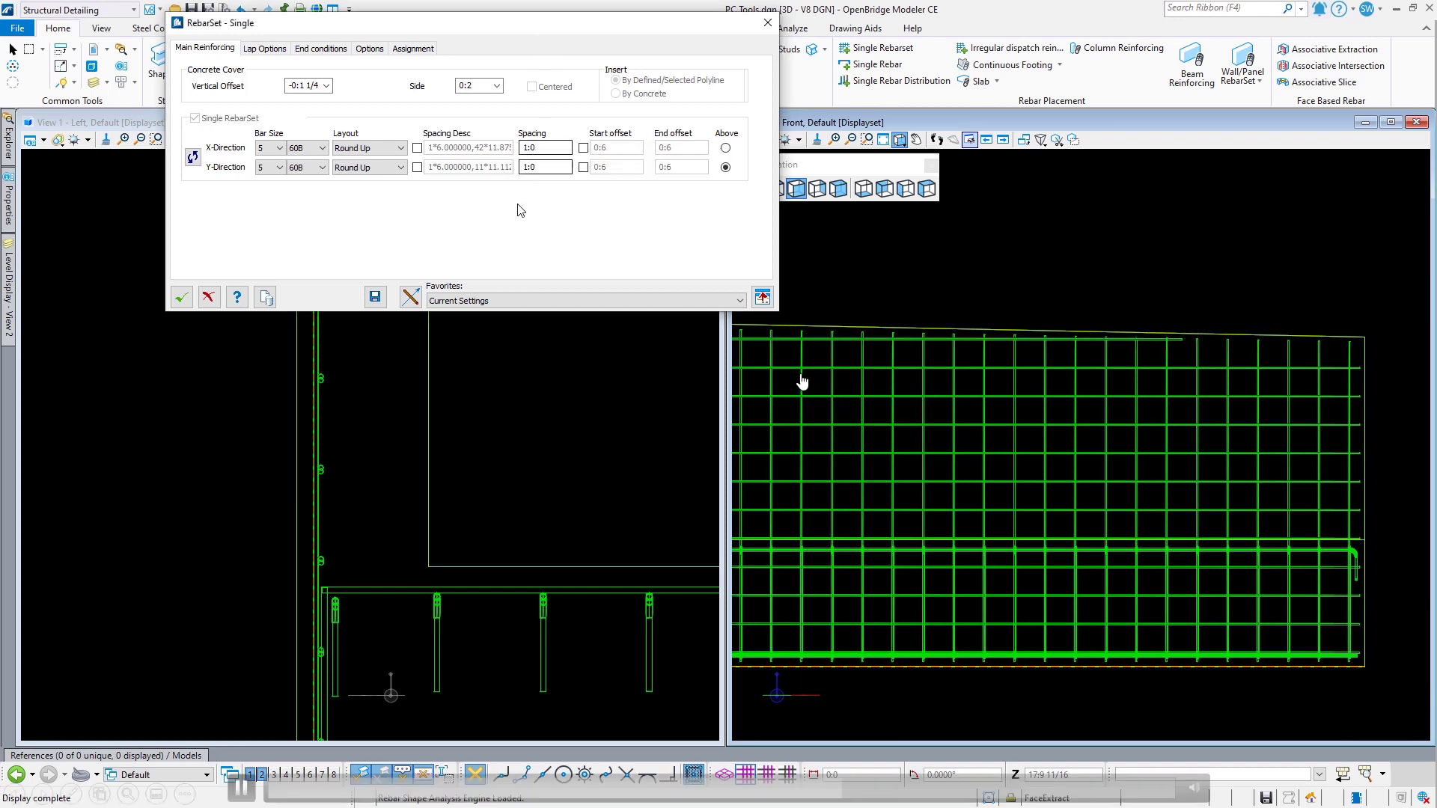
click(271, 148)
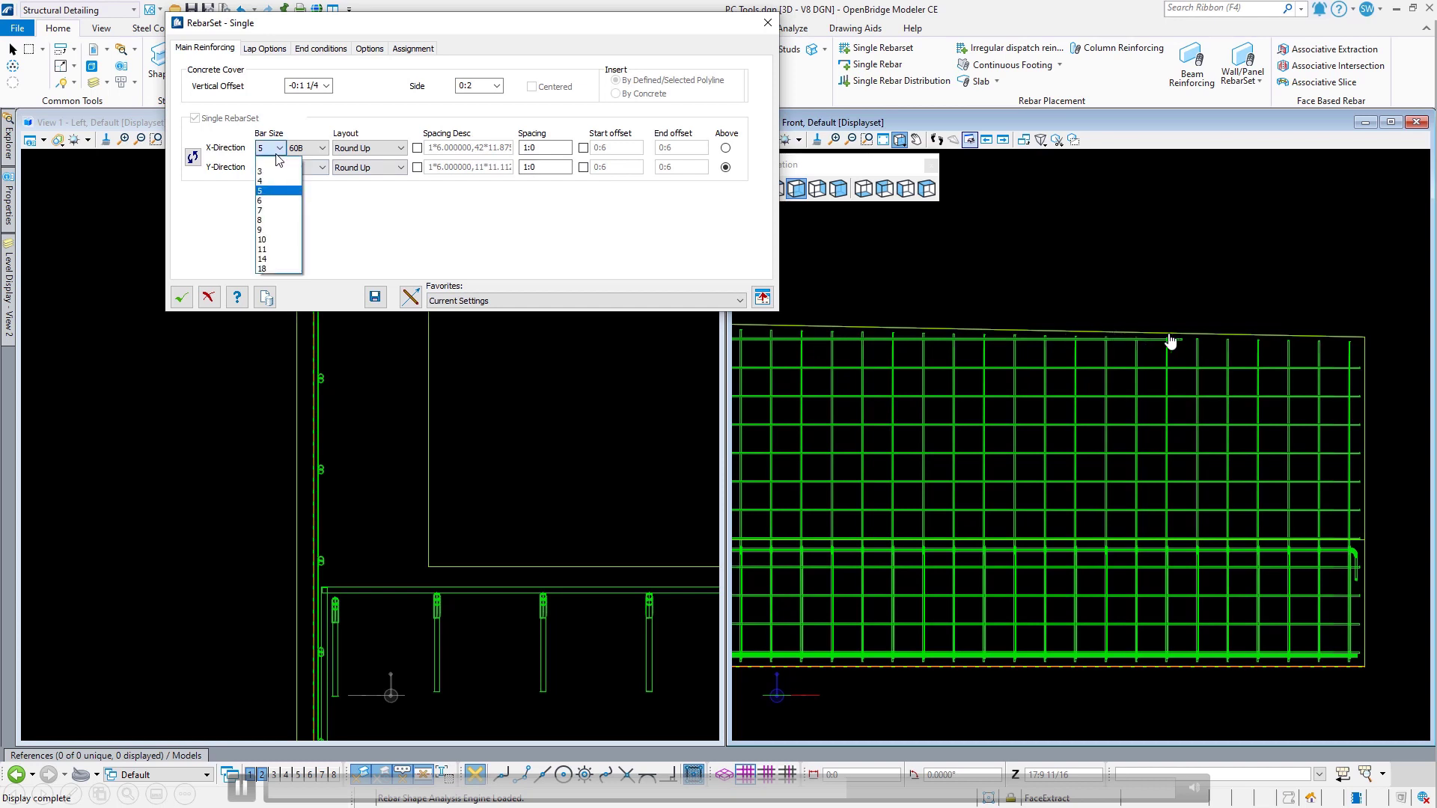
click(270, 162)
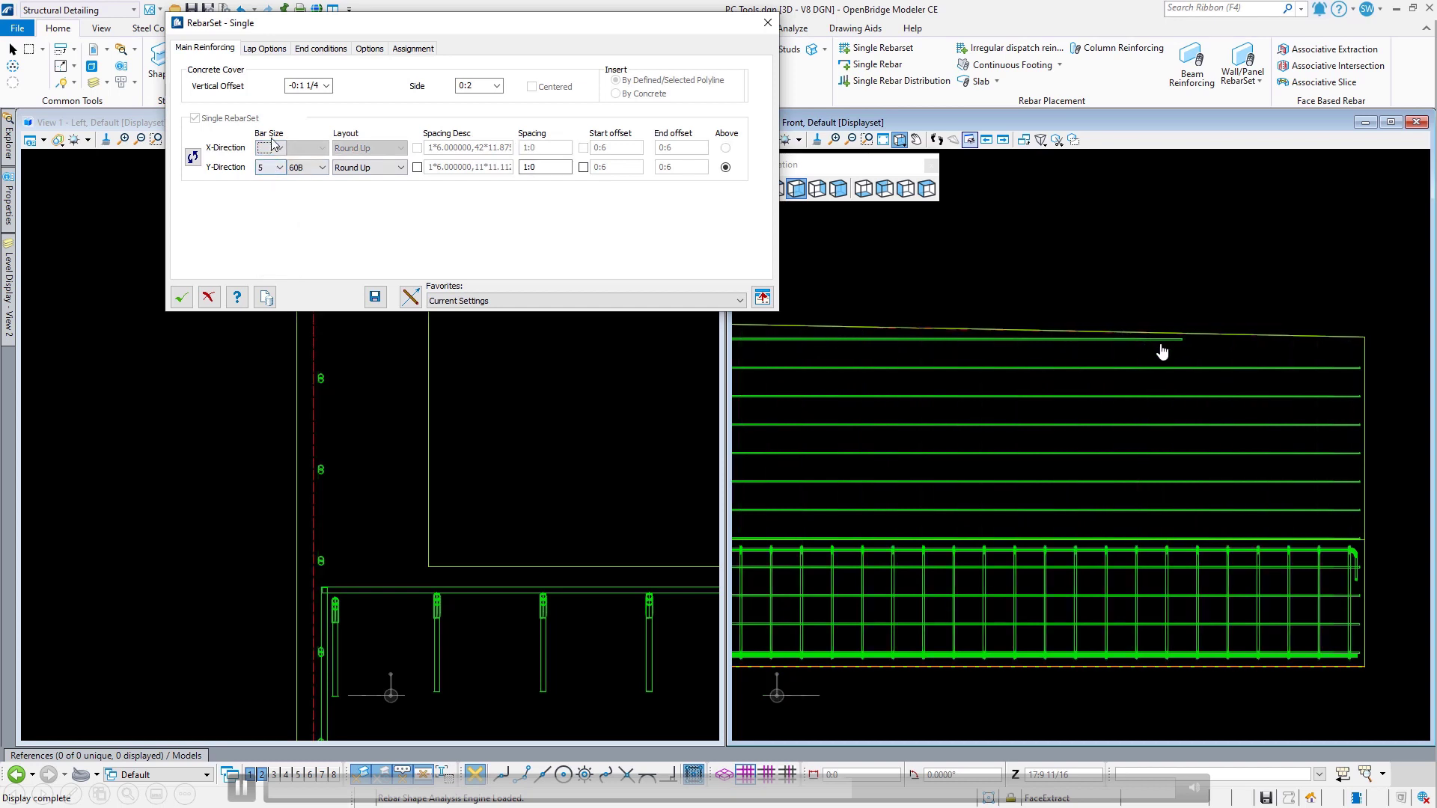
Step: Enable custom start and end offsets for the Y-direction bars and set the end offset to 0:8
click(583, 167)
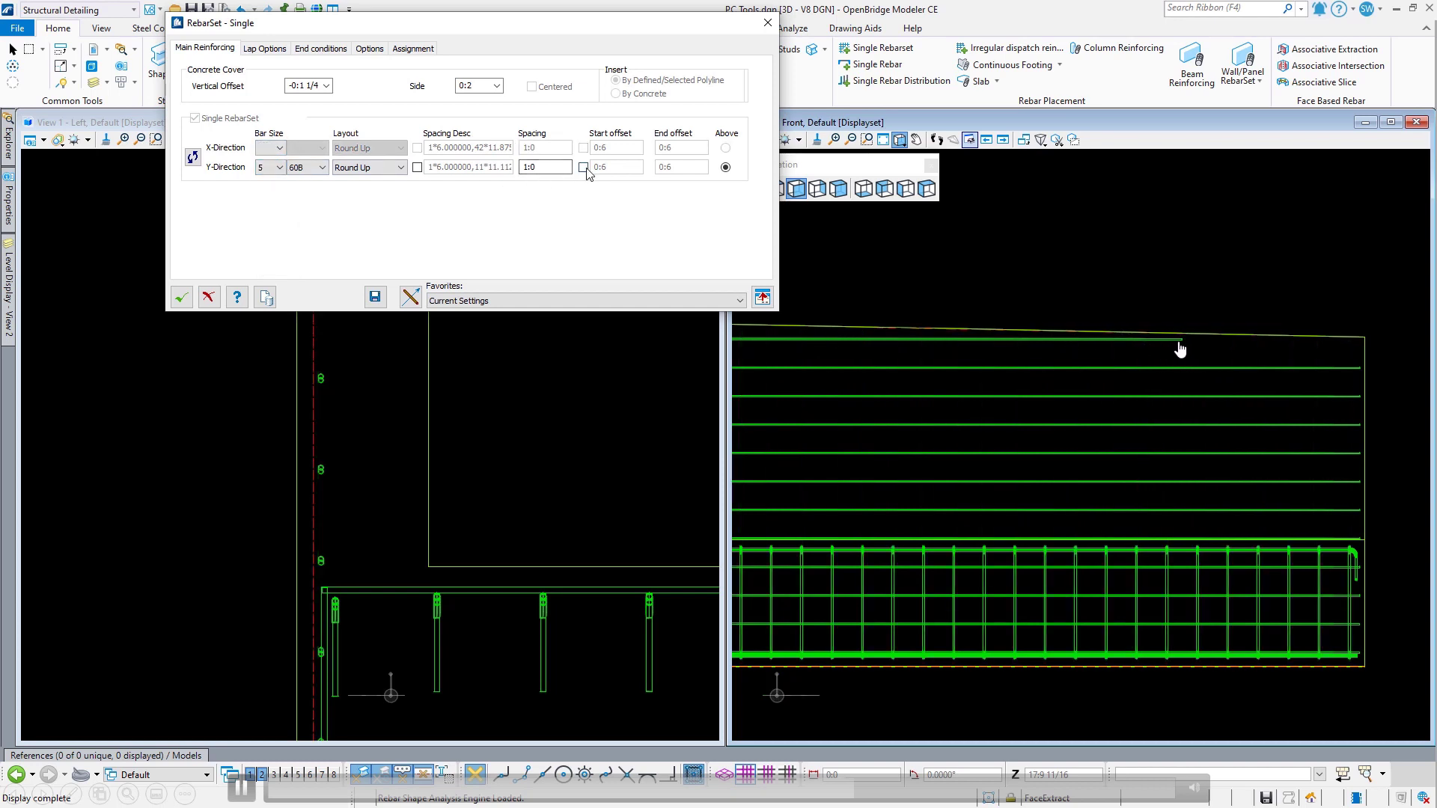
click(682, 168)
key(BackSpace)
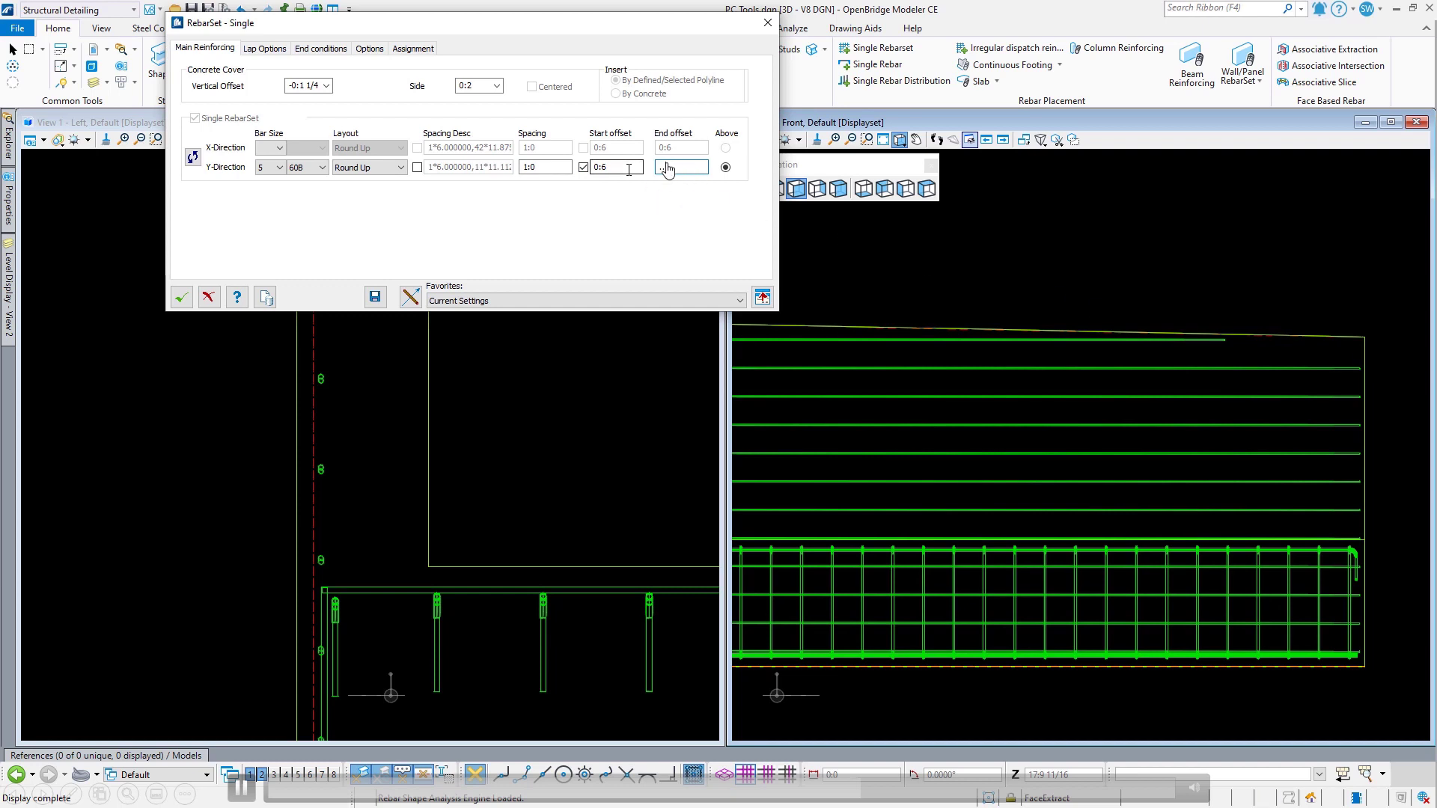
text(:9)
key(Tab)
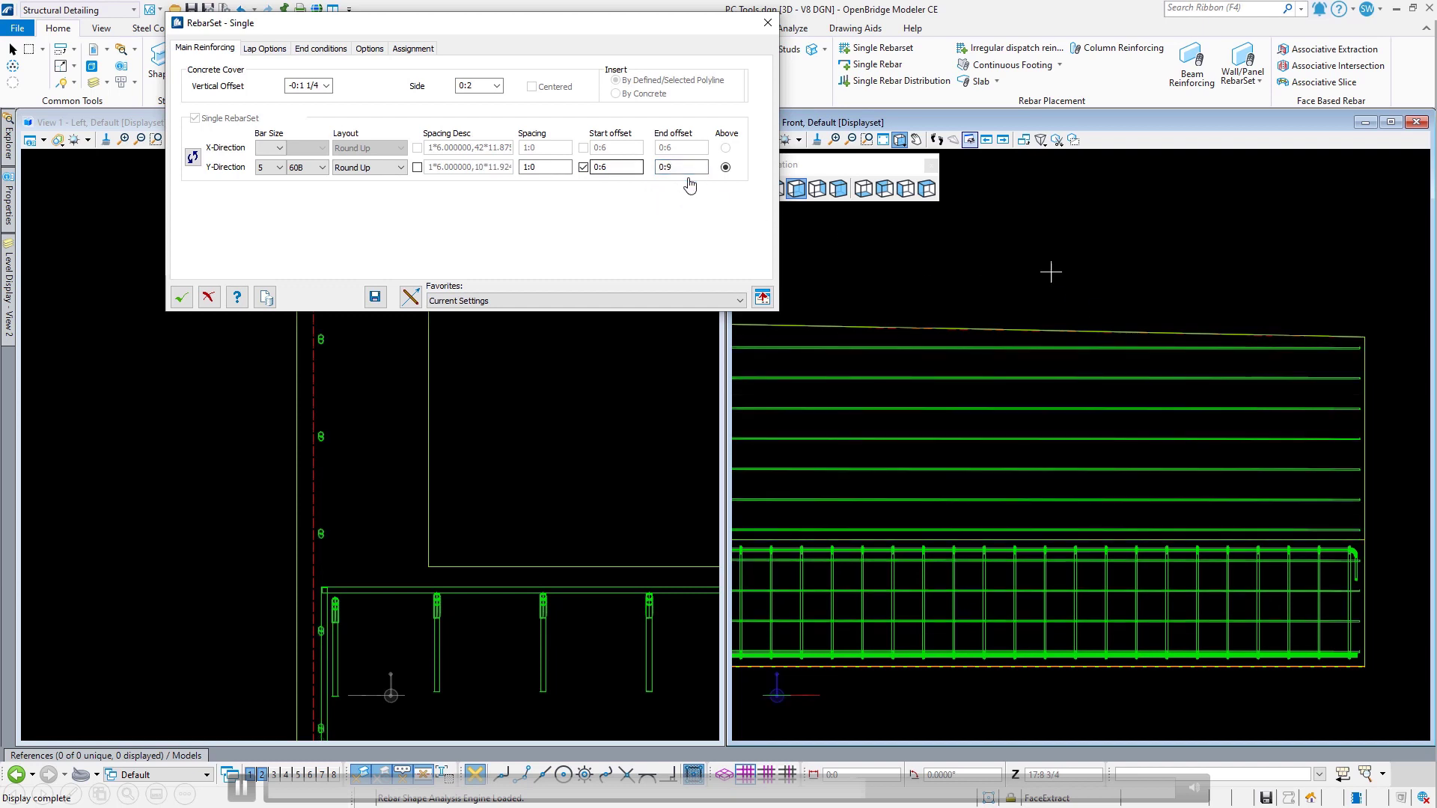
click(684, 168)
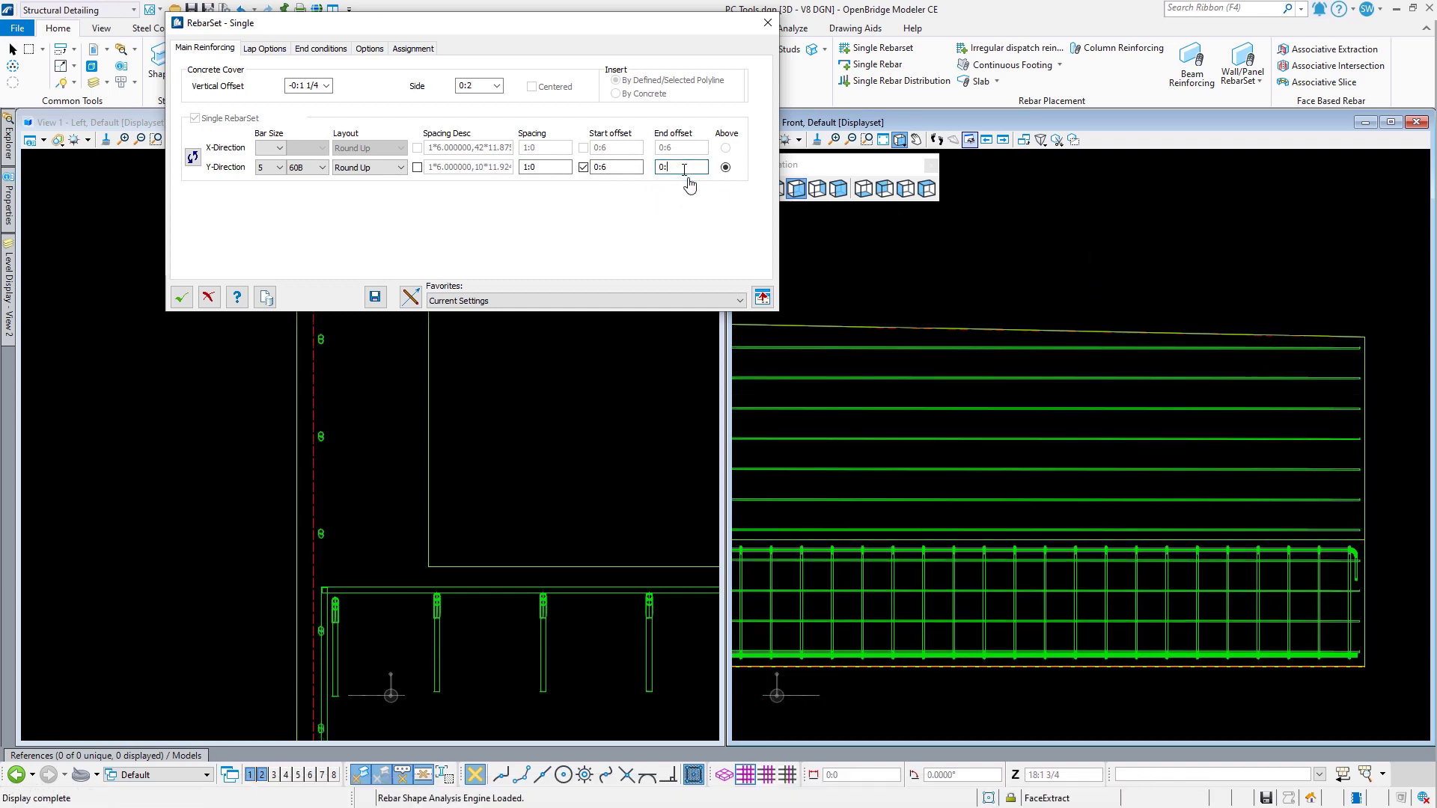
key(Return)
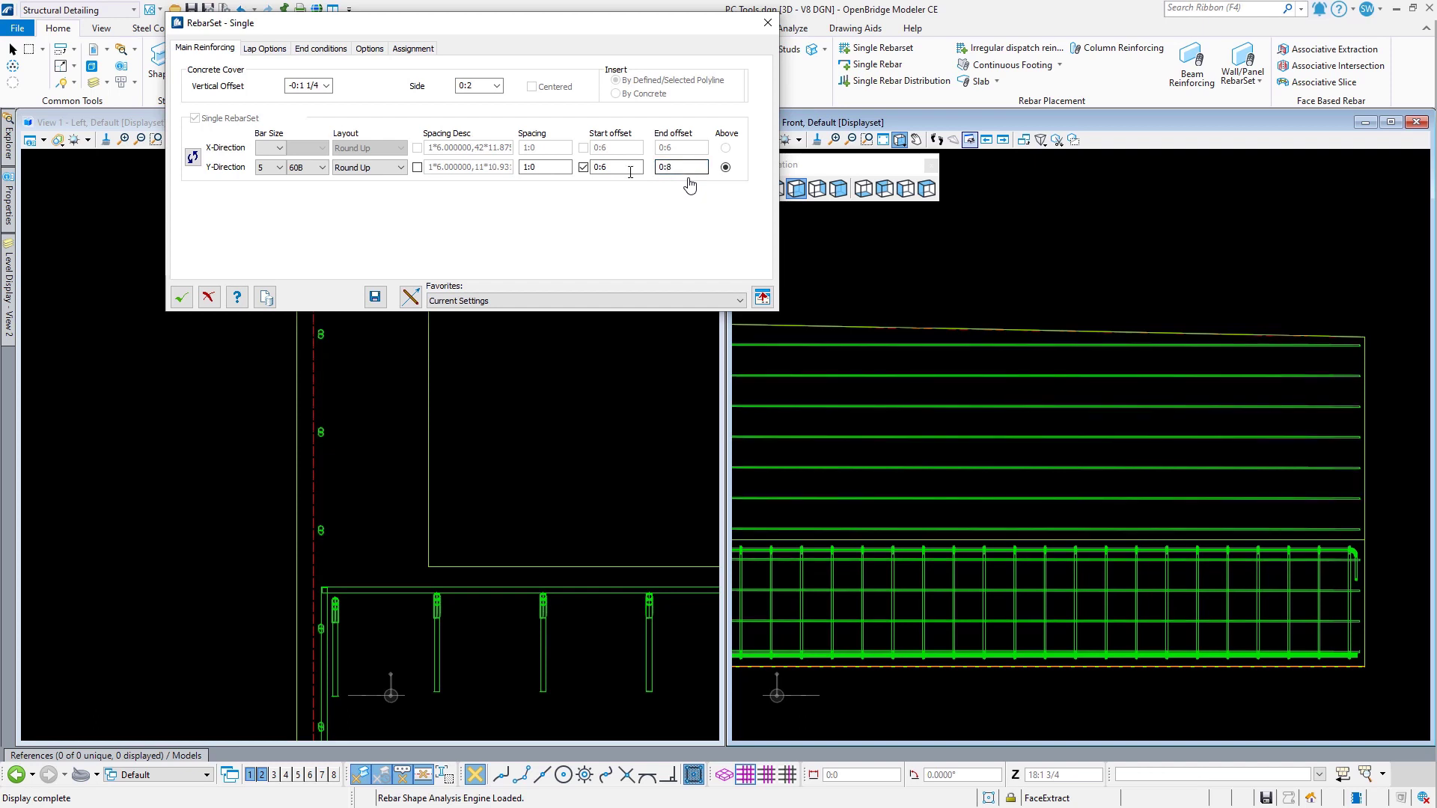
click(622, 167)
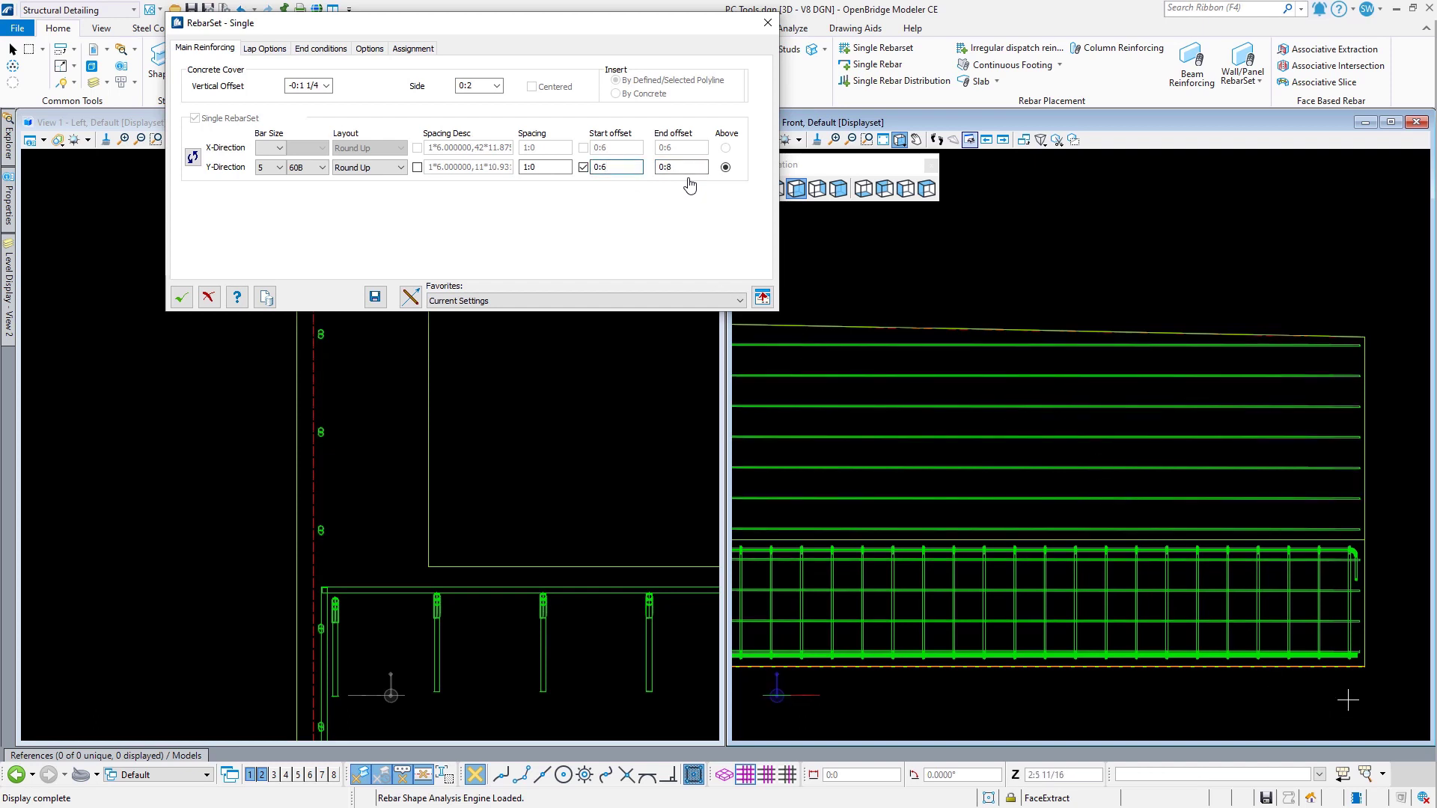
Step: Measure the vertical distance between the footing's bottom and top edges at its end in the front view
click(1138, 263)
key(space)
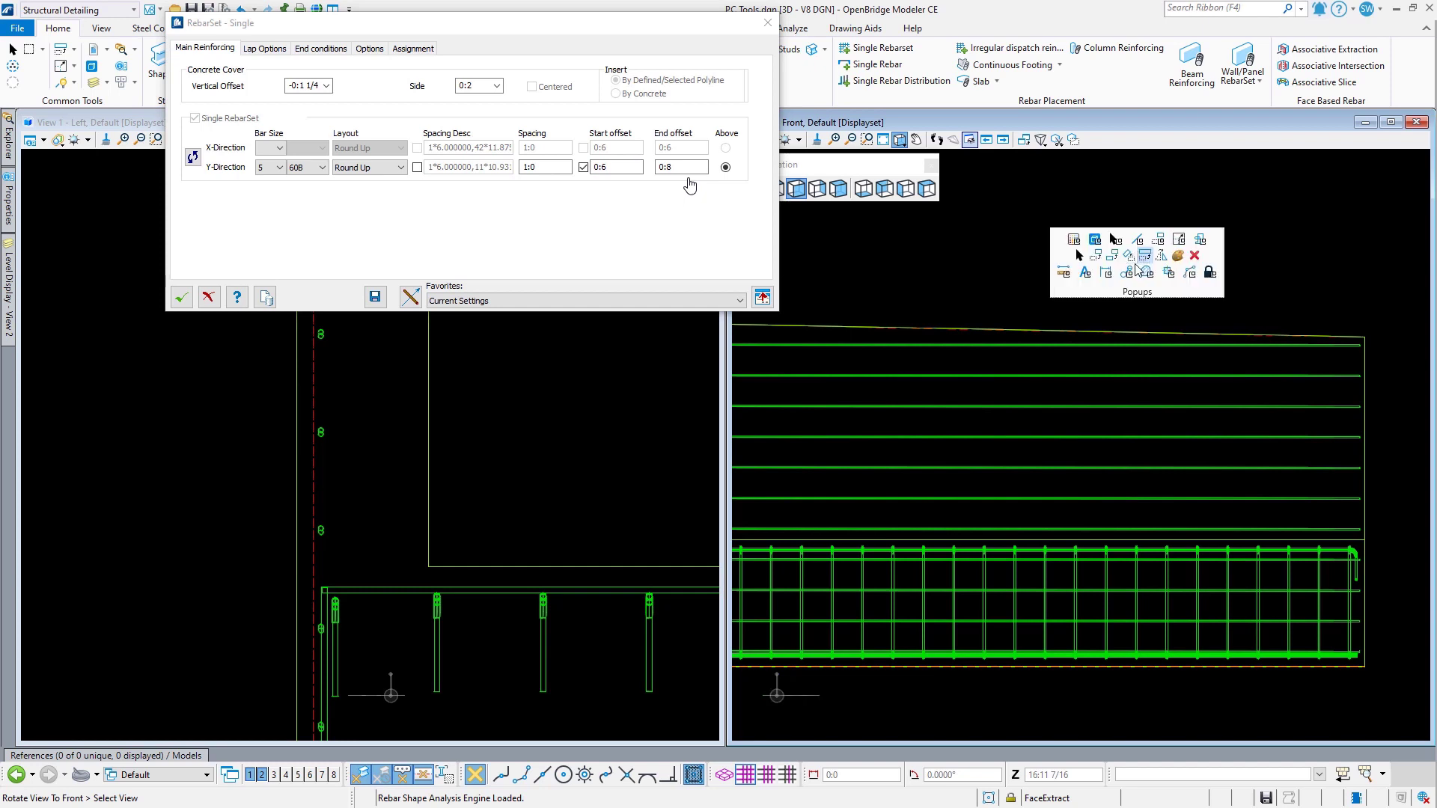
click(1063, 275)
click(1016, 266)
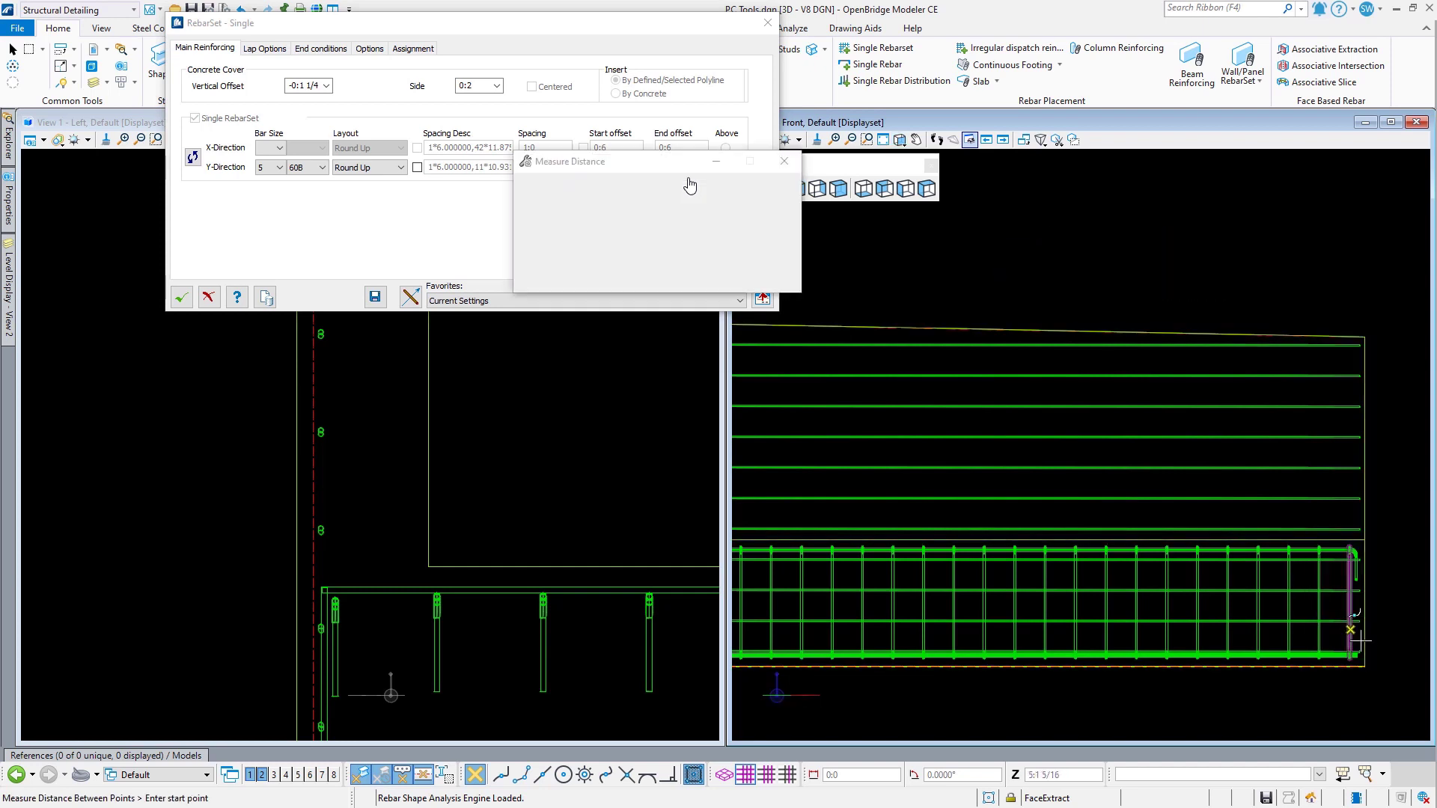
click(1367, 539)
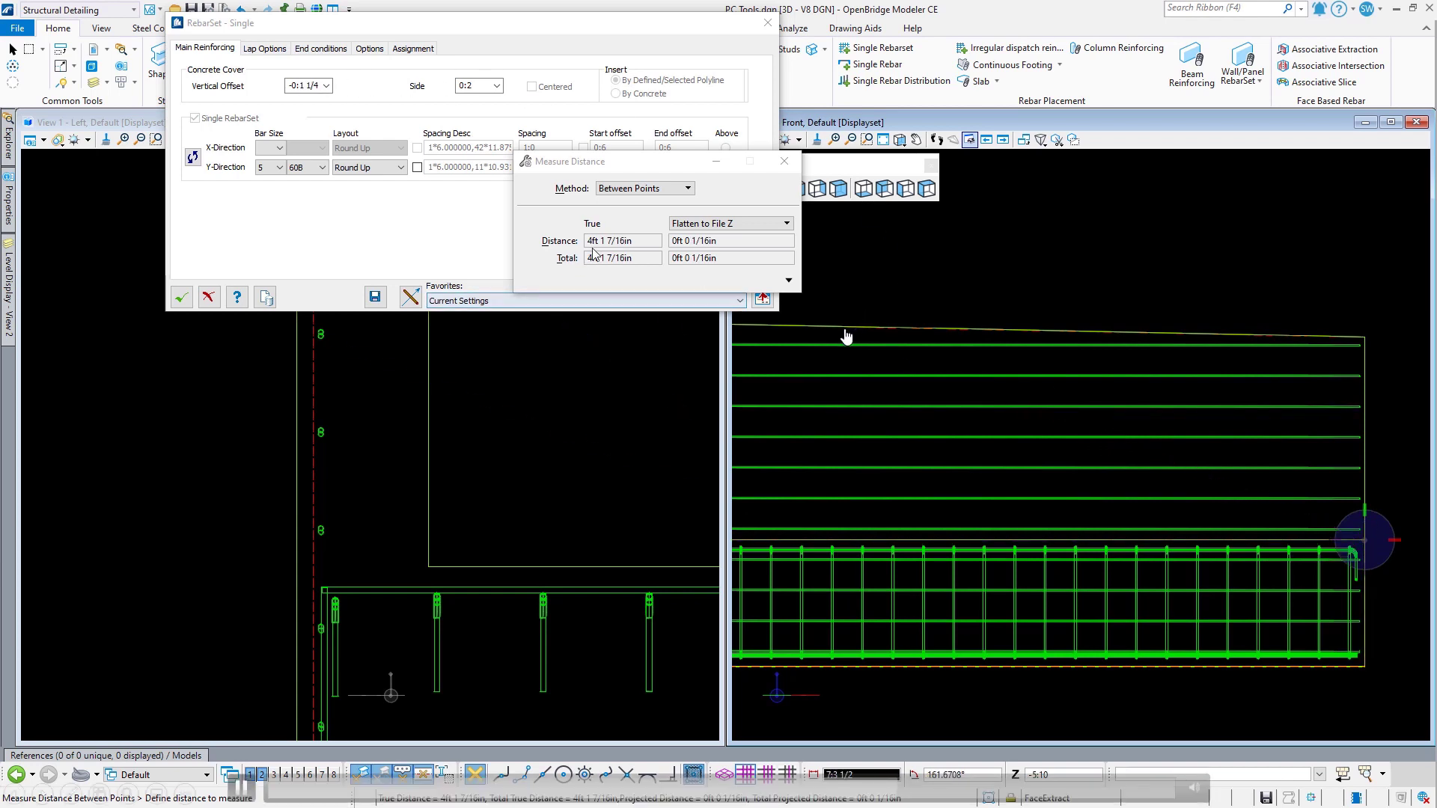
drag(660, 165, 1130, 174)
Step: Set the start offset of the wall rebarset's Y-direction bars to 4:5
drag(633, 169, 575, 167)
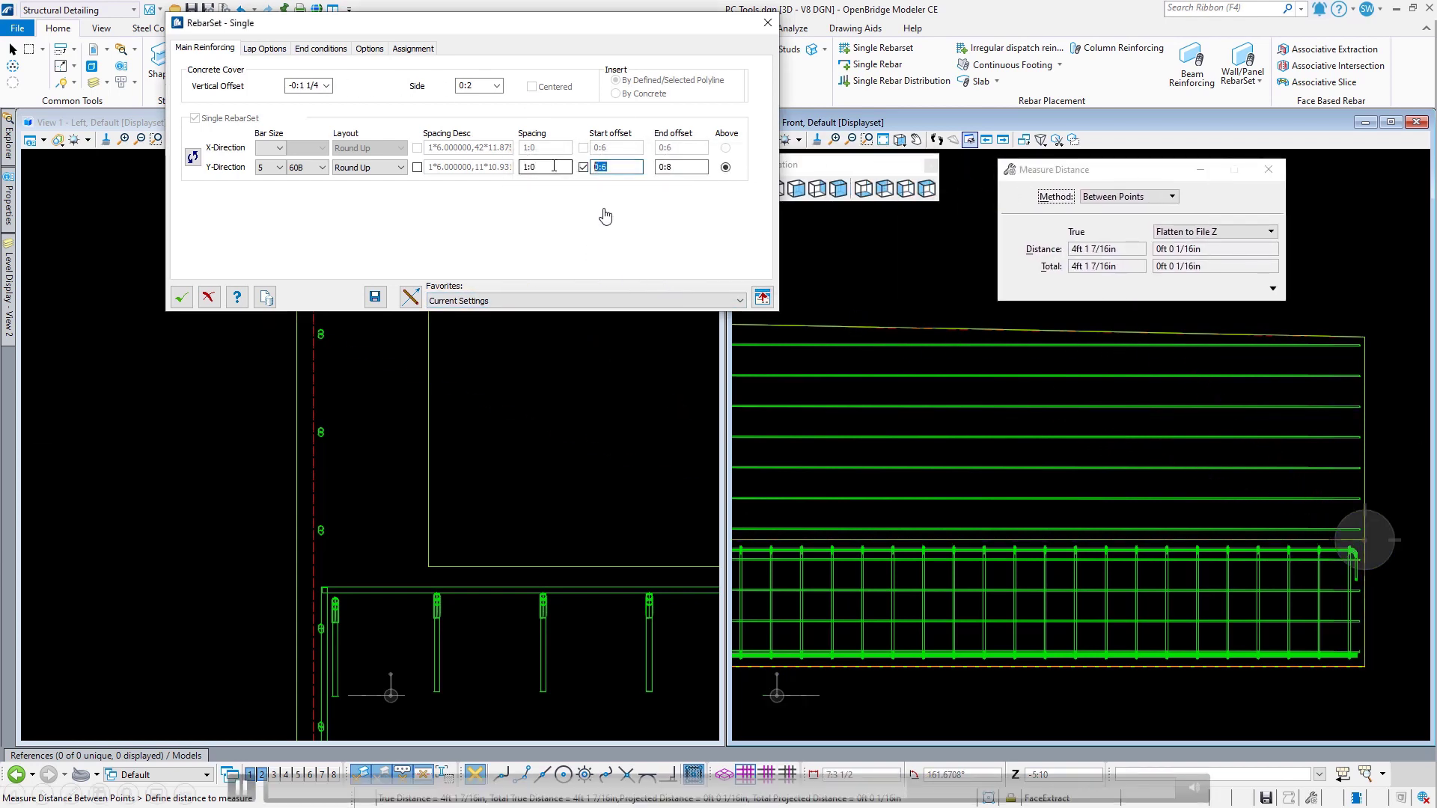
key(BackSpace)
text(4:5)
key(Tab)
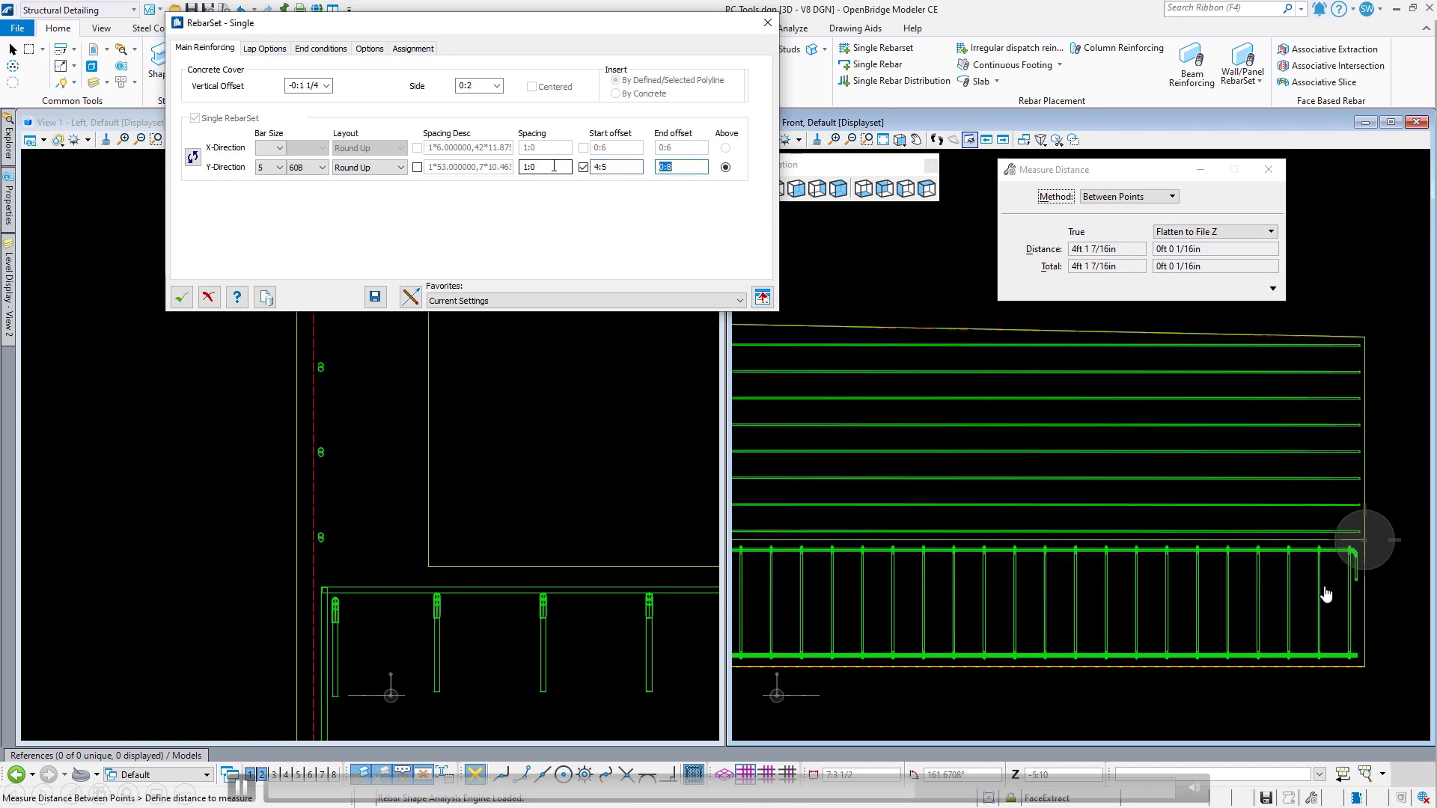
click(1367, 543)
right_click(1368, 546)
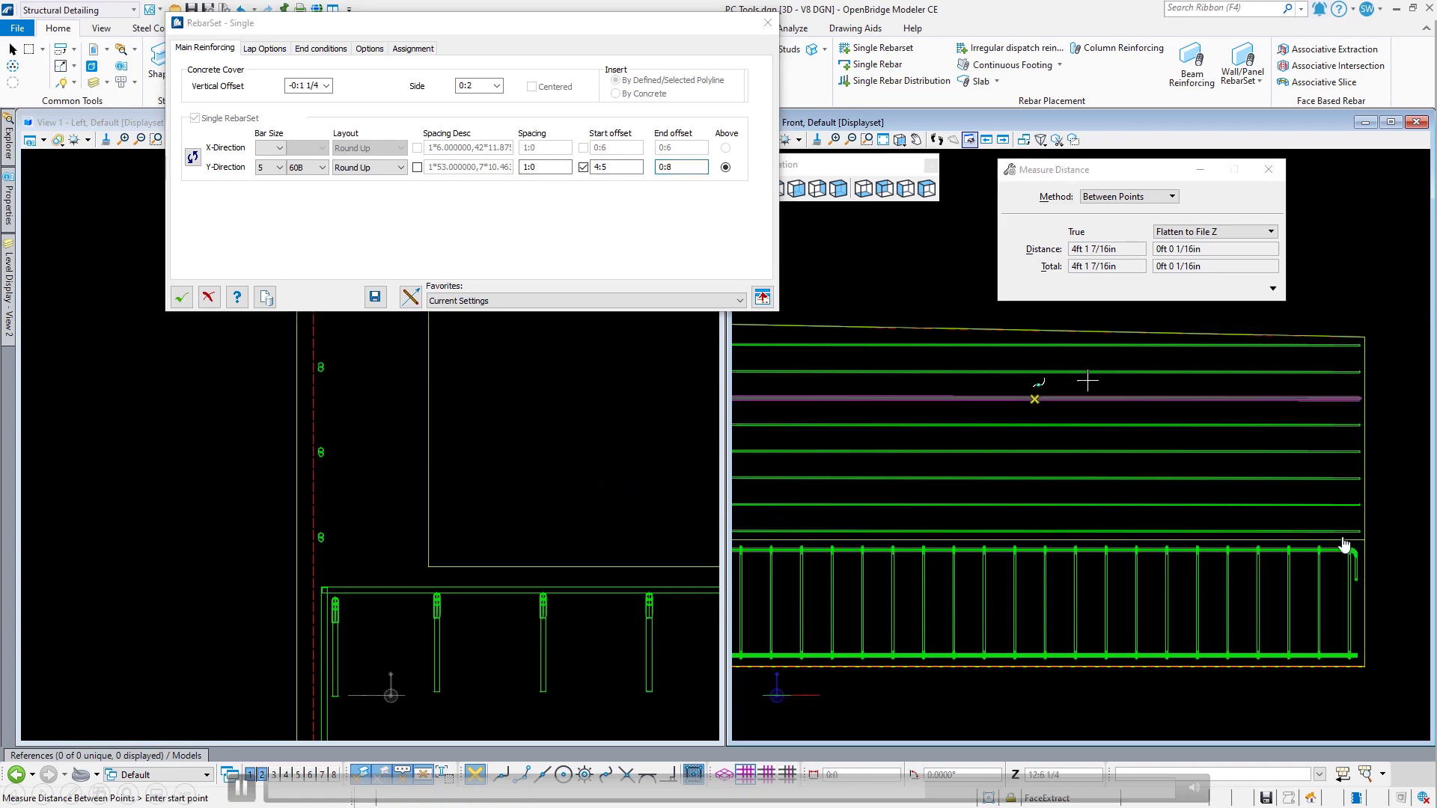
drag(576, 30, 584, 54)
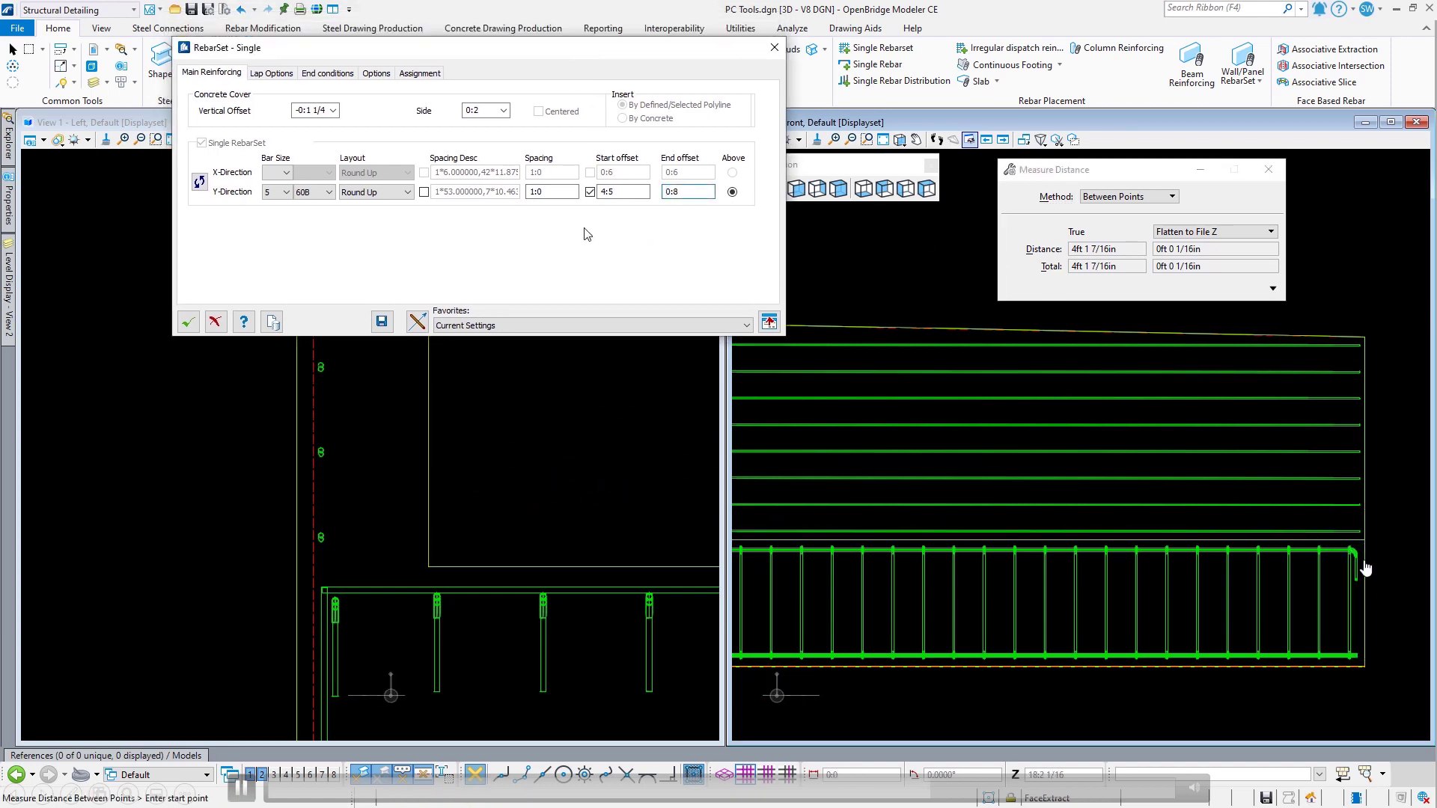
Step: Restore the X-direction bars in the wall rebarset by setting their bar size to 5
click(900, 139)
click(951, 156)
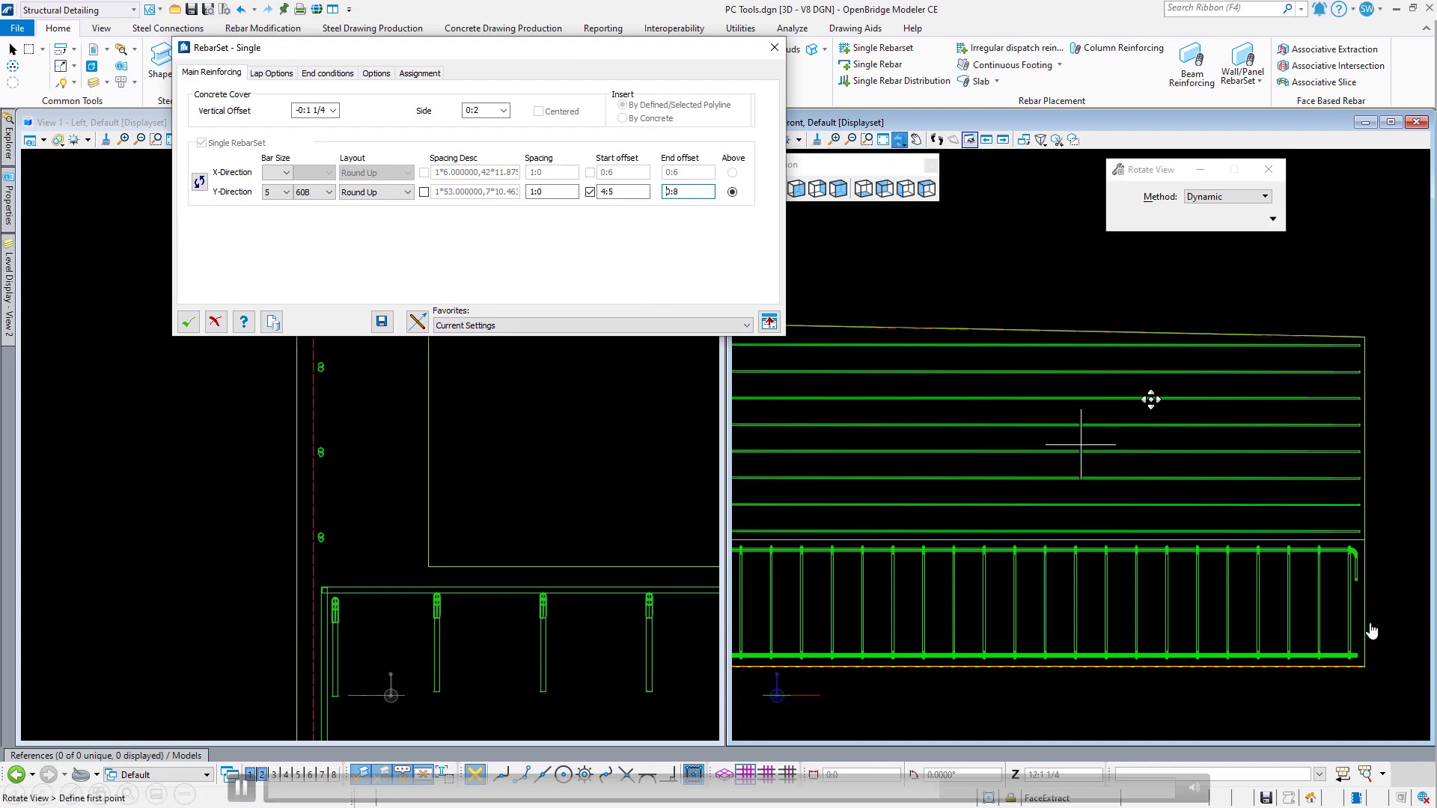
click(1149, 332)
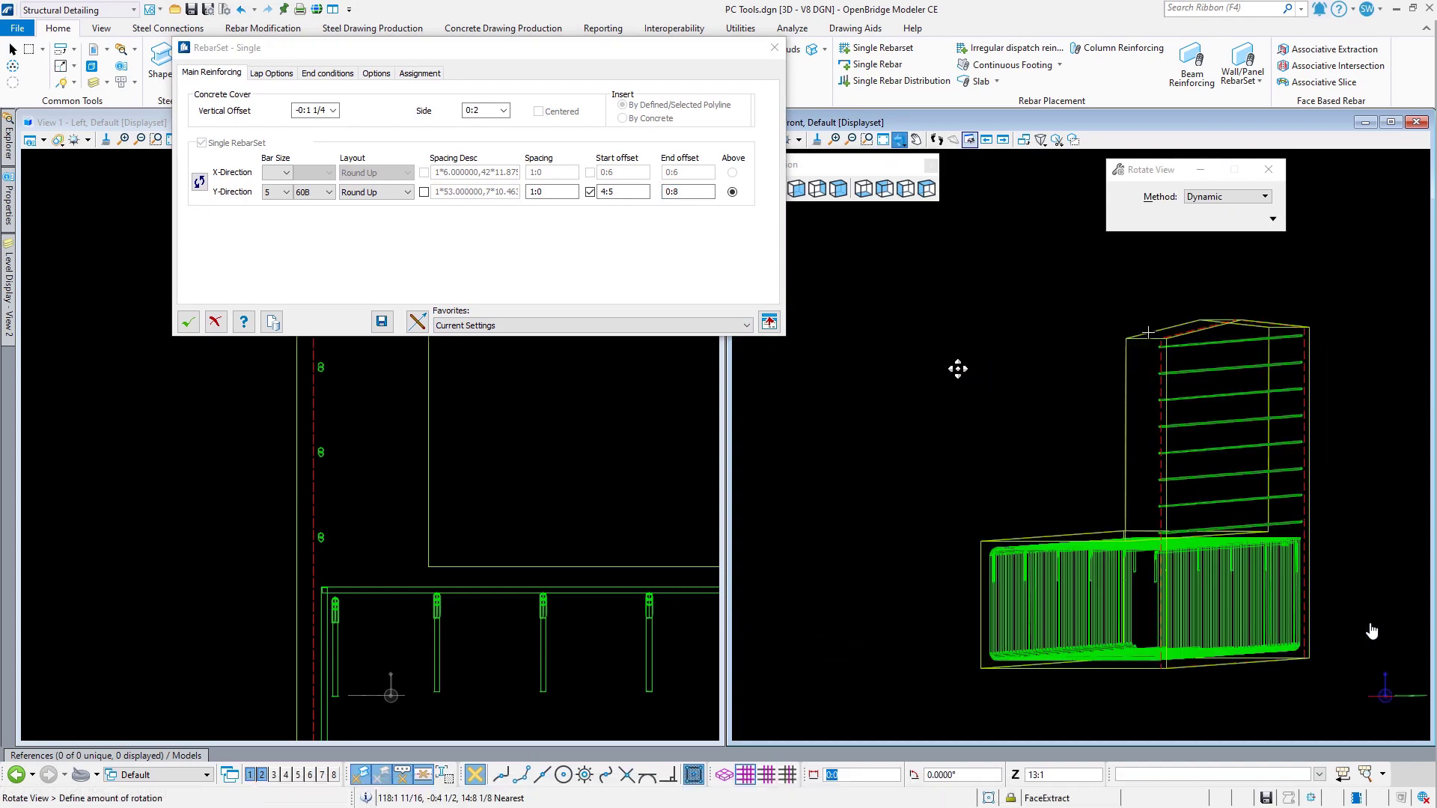
right_click(925, 379)
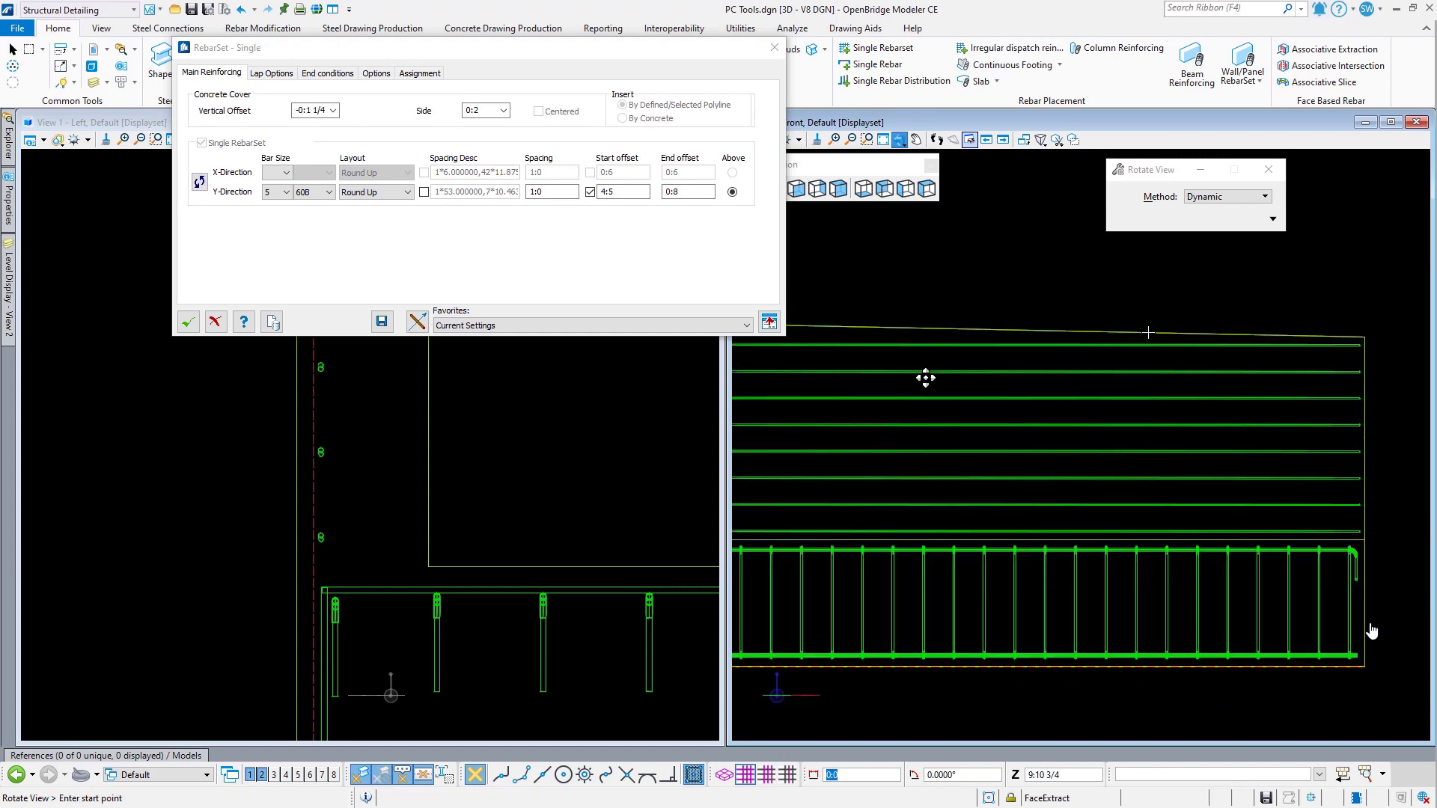
click(276, 173)
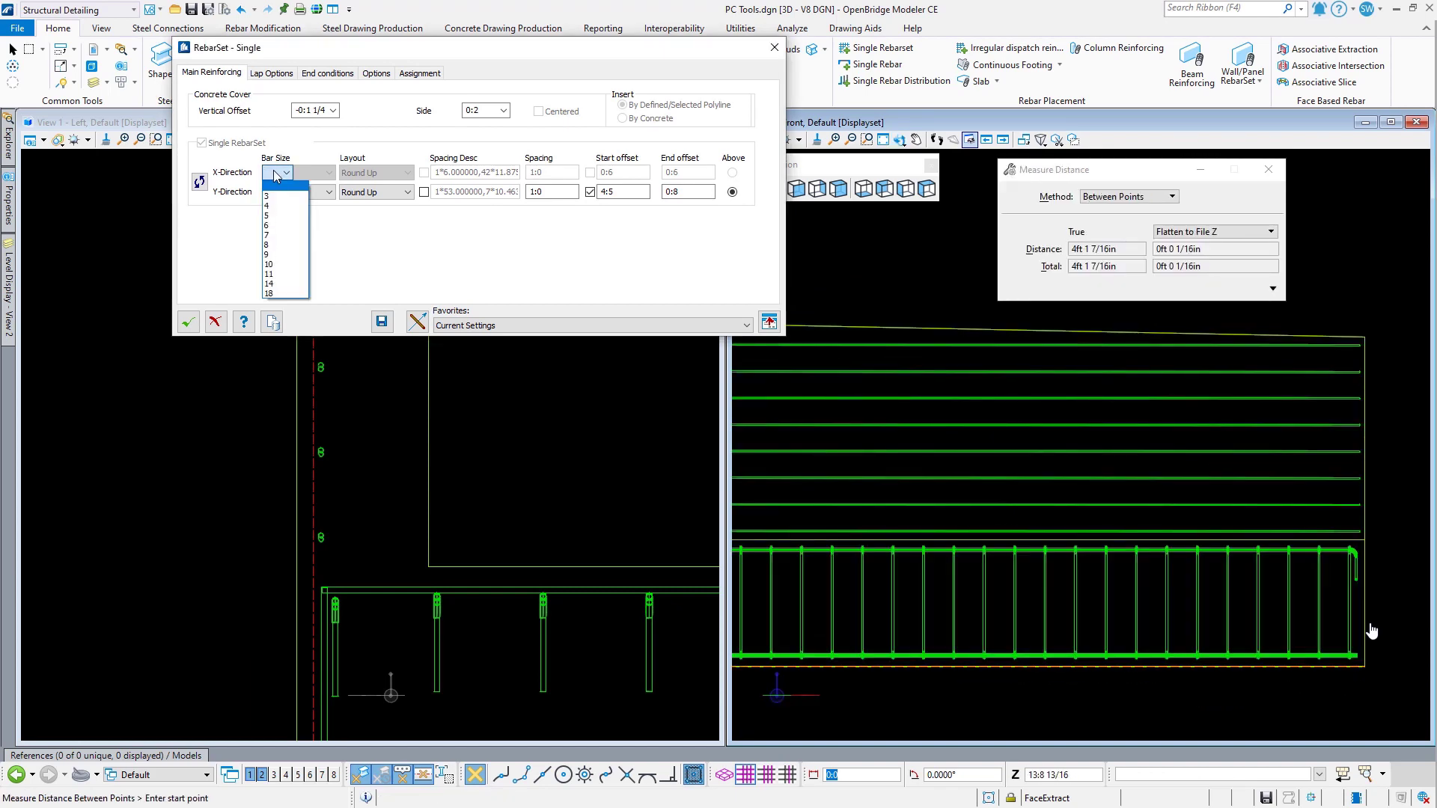
click(276, 216)
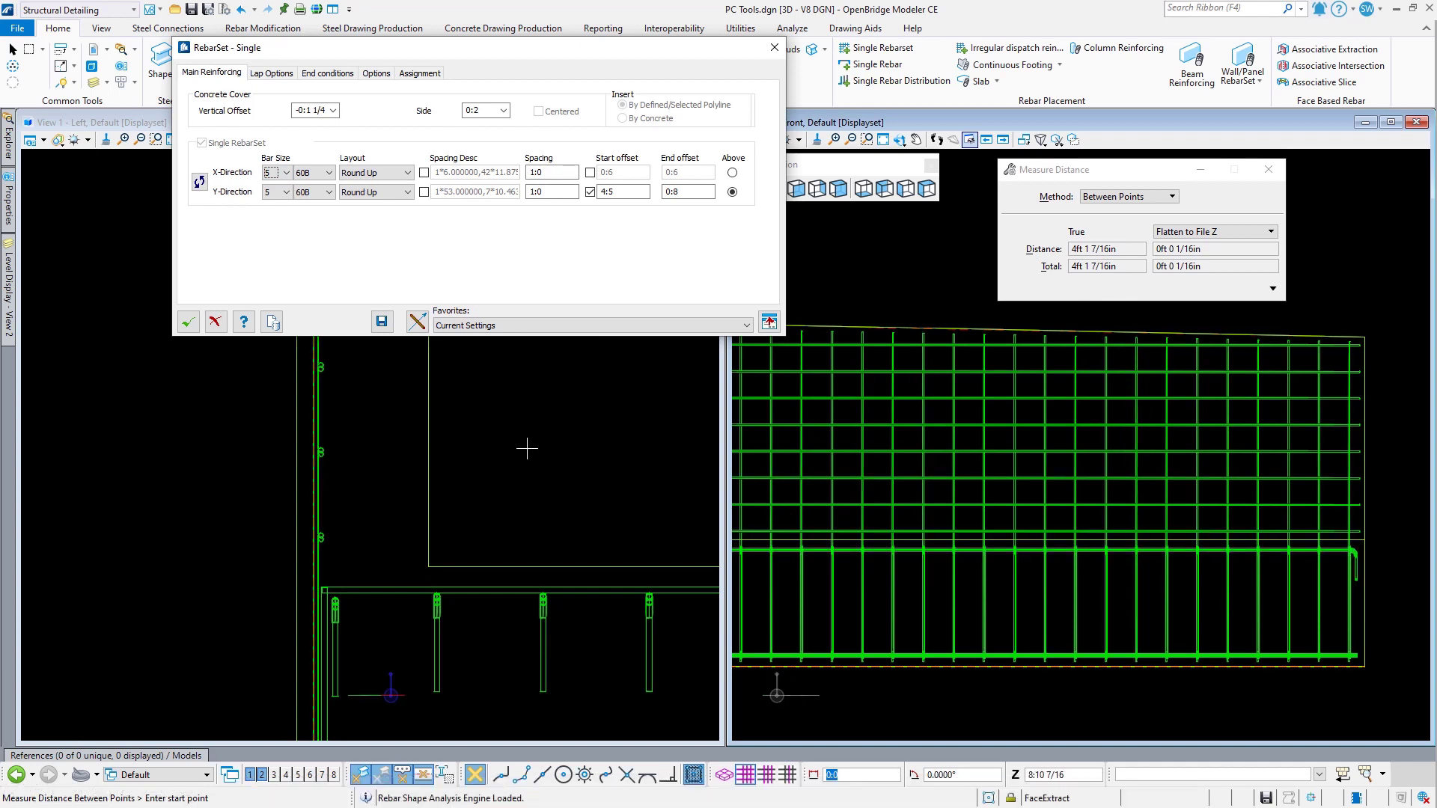
Step: Set the X-direction start offset in the wall rebarset's end conditions to 0:1
scroll(390, 591, up, 6)
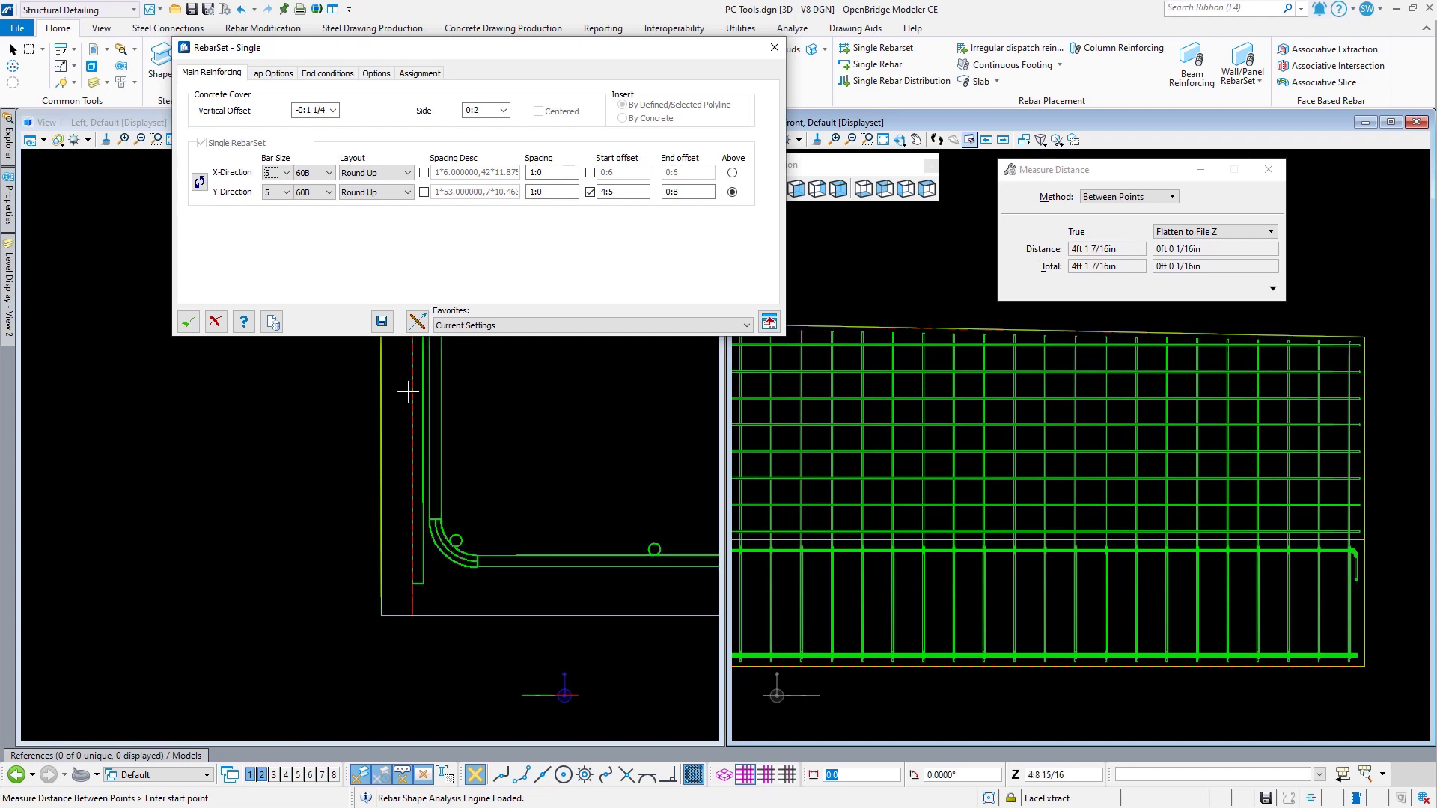
click(318, 75)
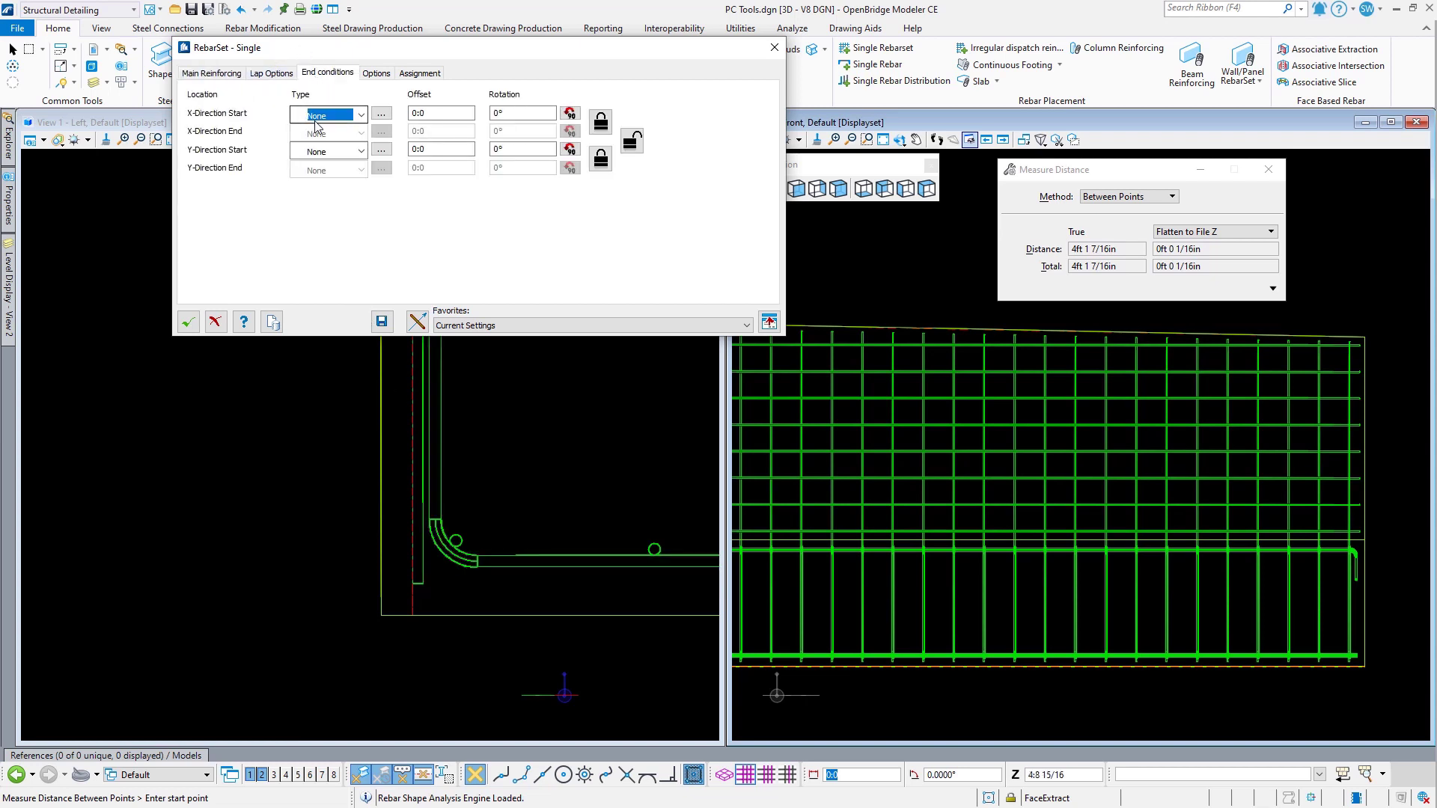
click(442, 114)
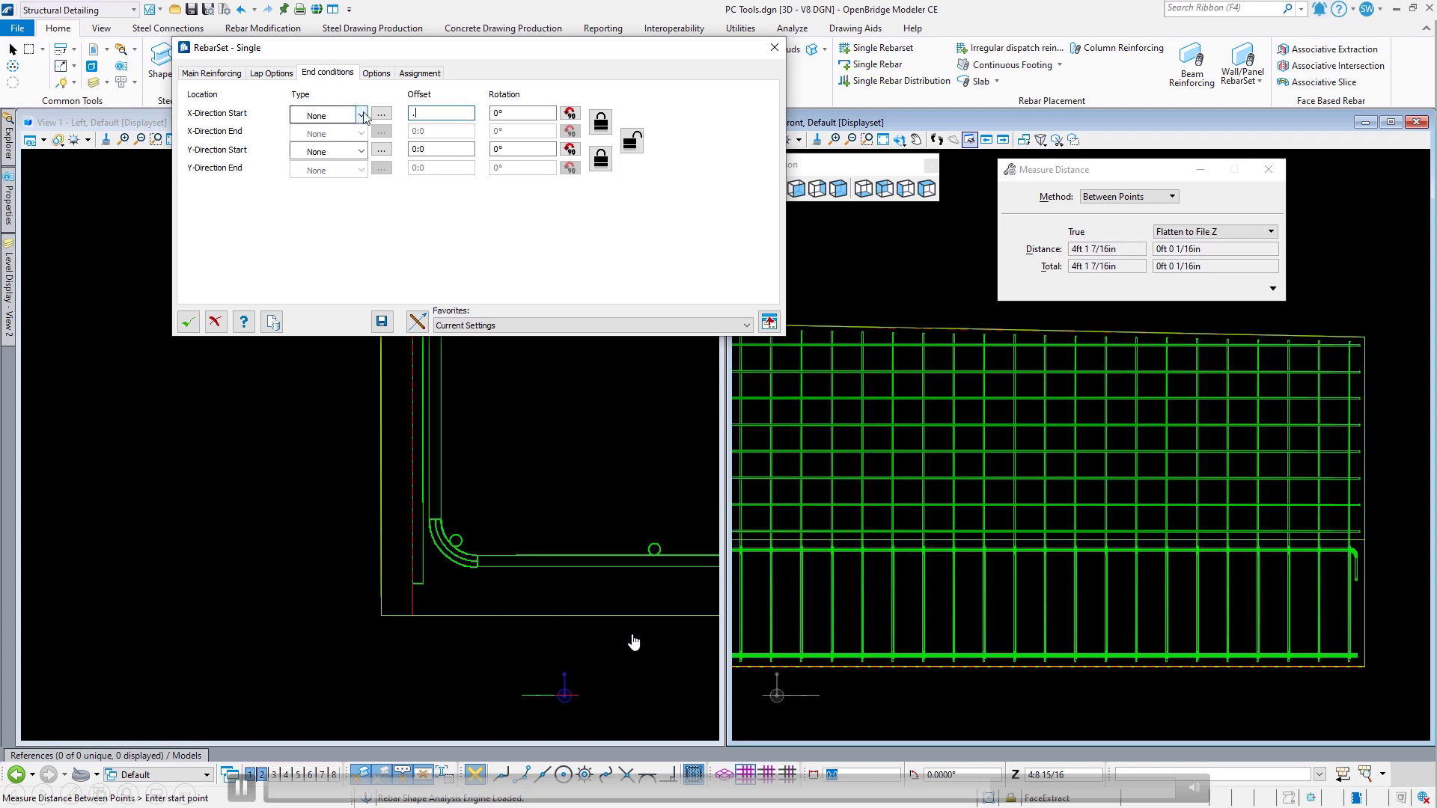
text(..1)
key(Tab)
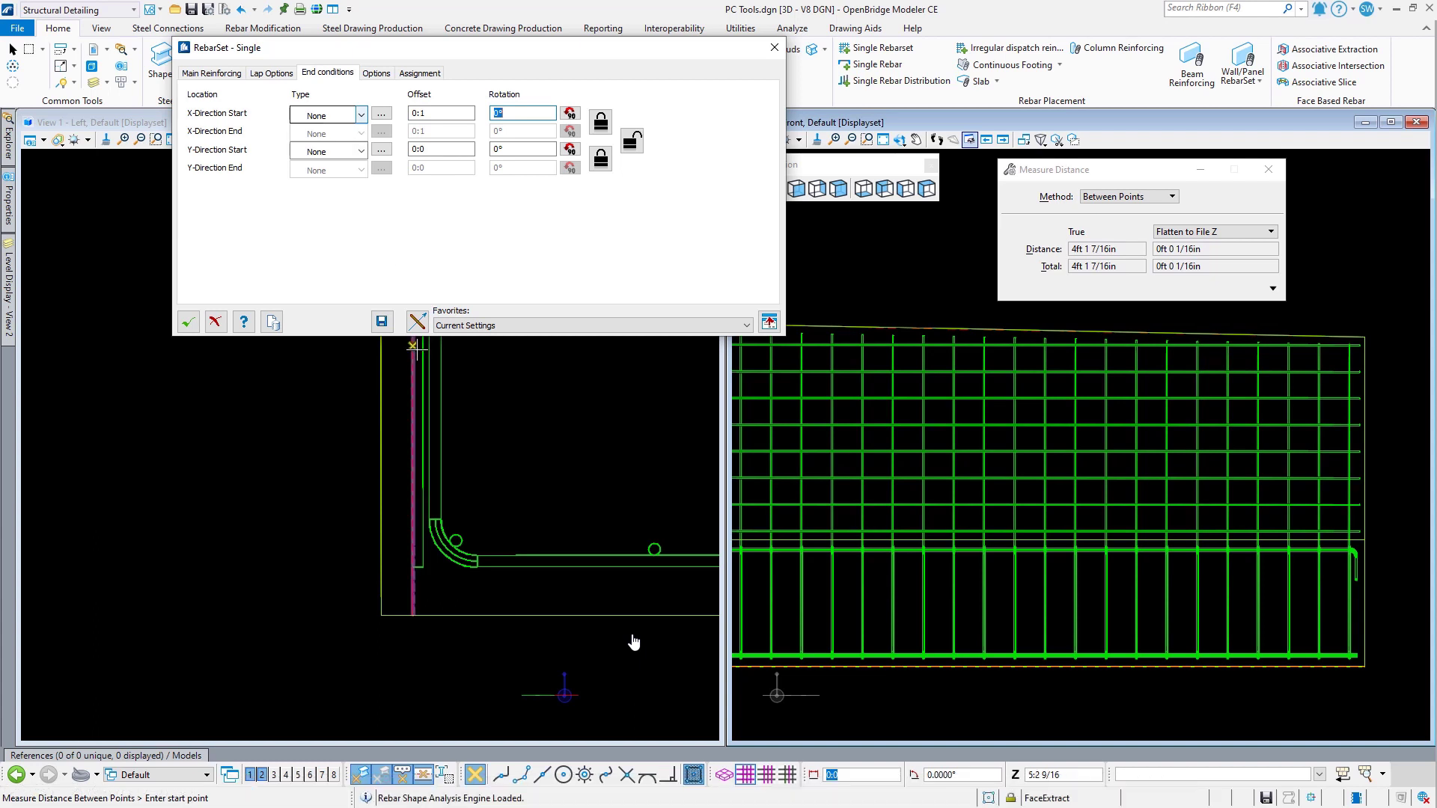
Step: Accept the wall rebarset's settings after checking the bars in the side and isometric views
scroll(469, 674, down, 3)
scroll(395, 535, down, 3)
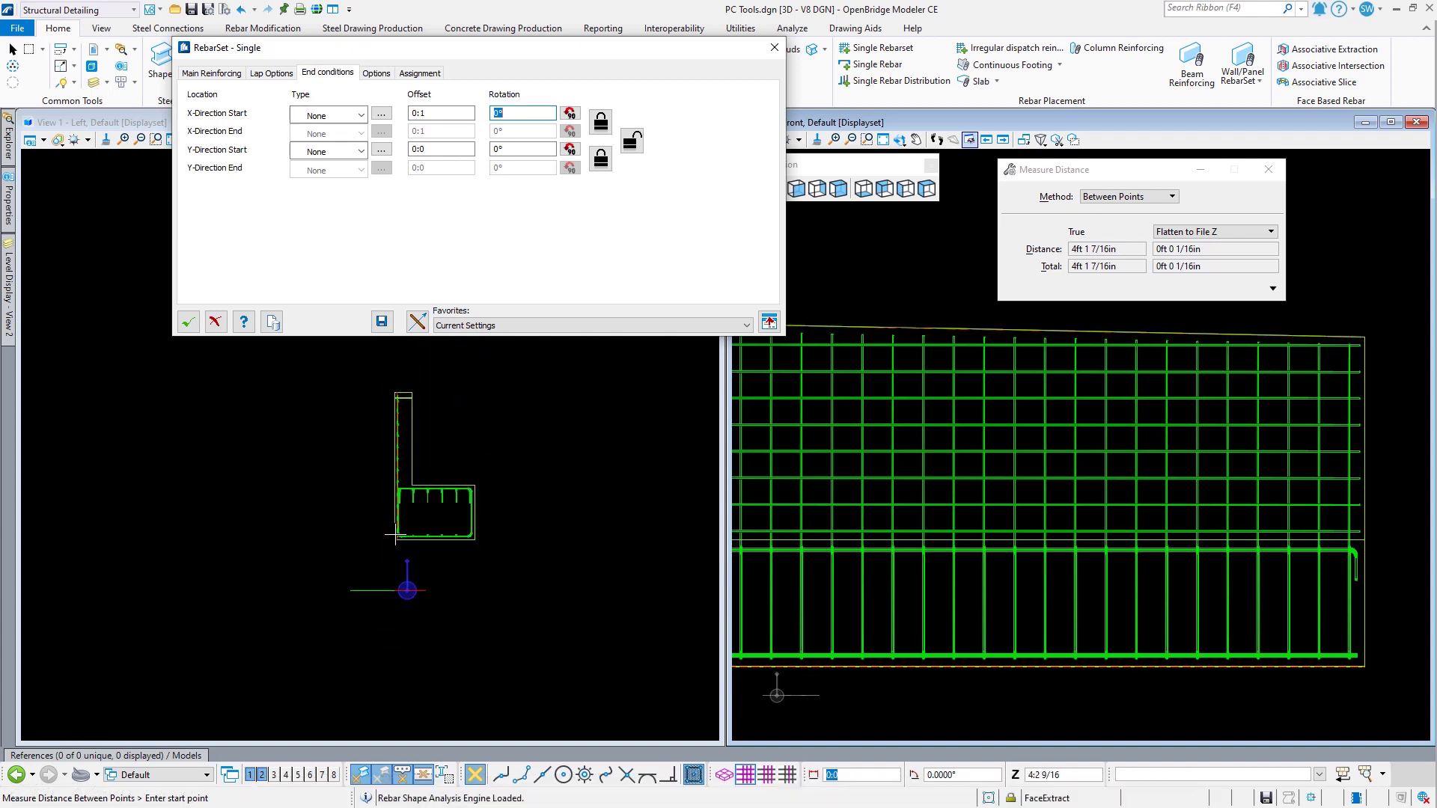
scroll(1098, 380, down, 4)
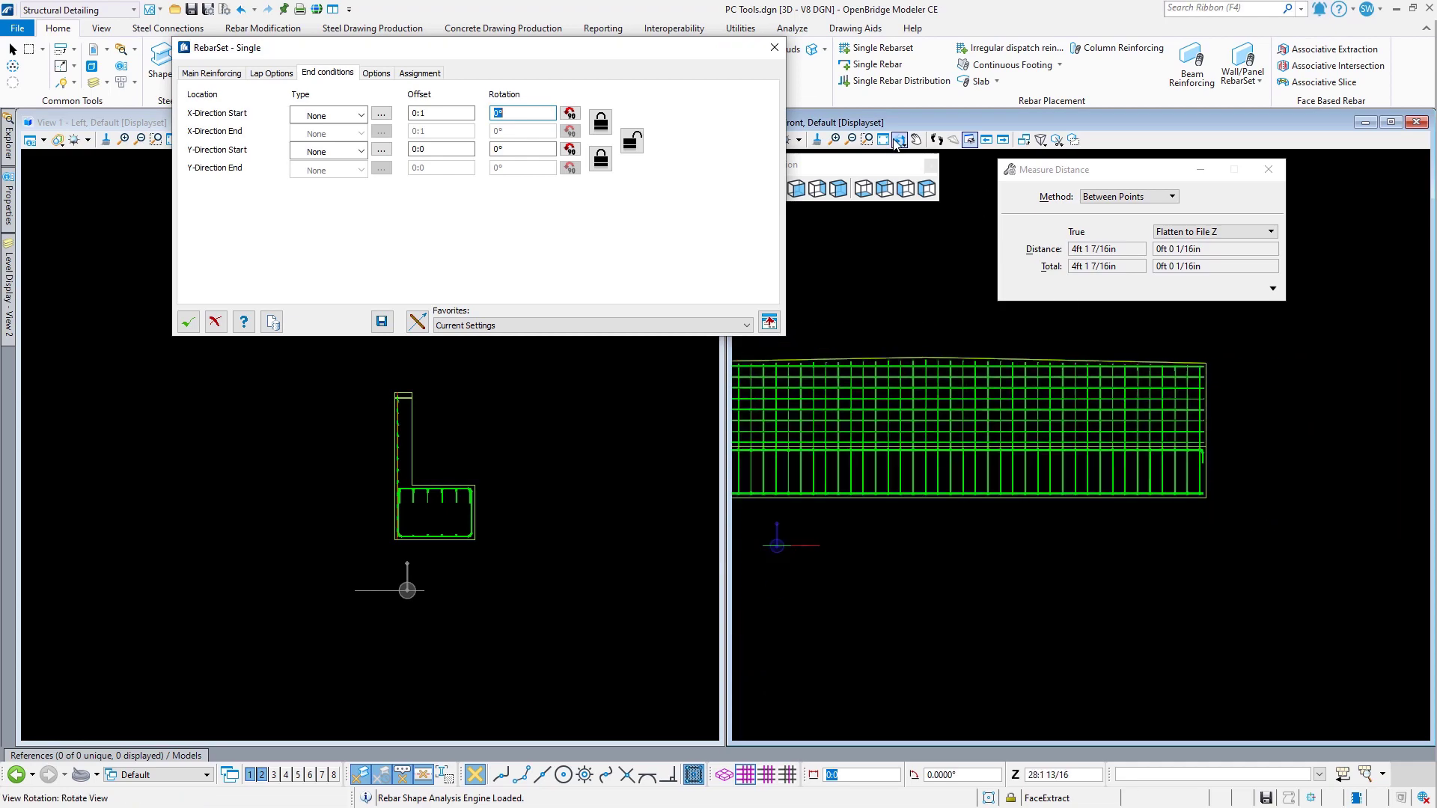
click(839, 189)
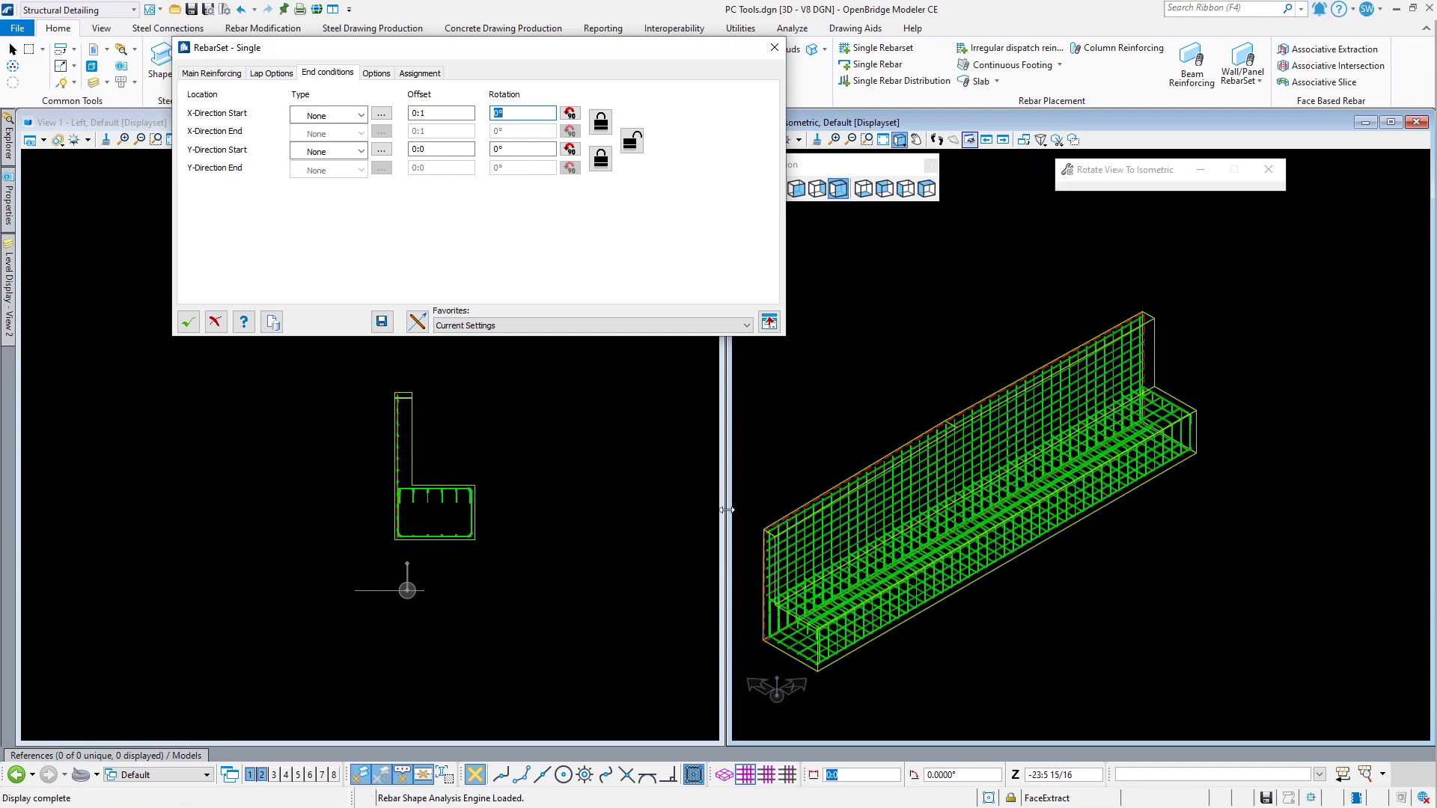
scroll(854, 529, up, 5)
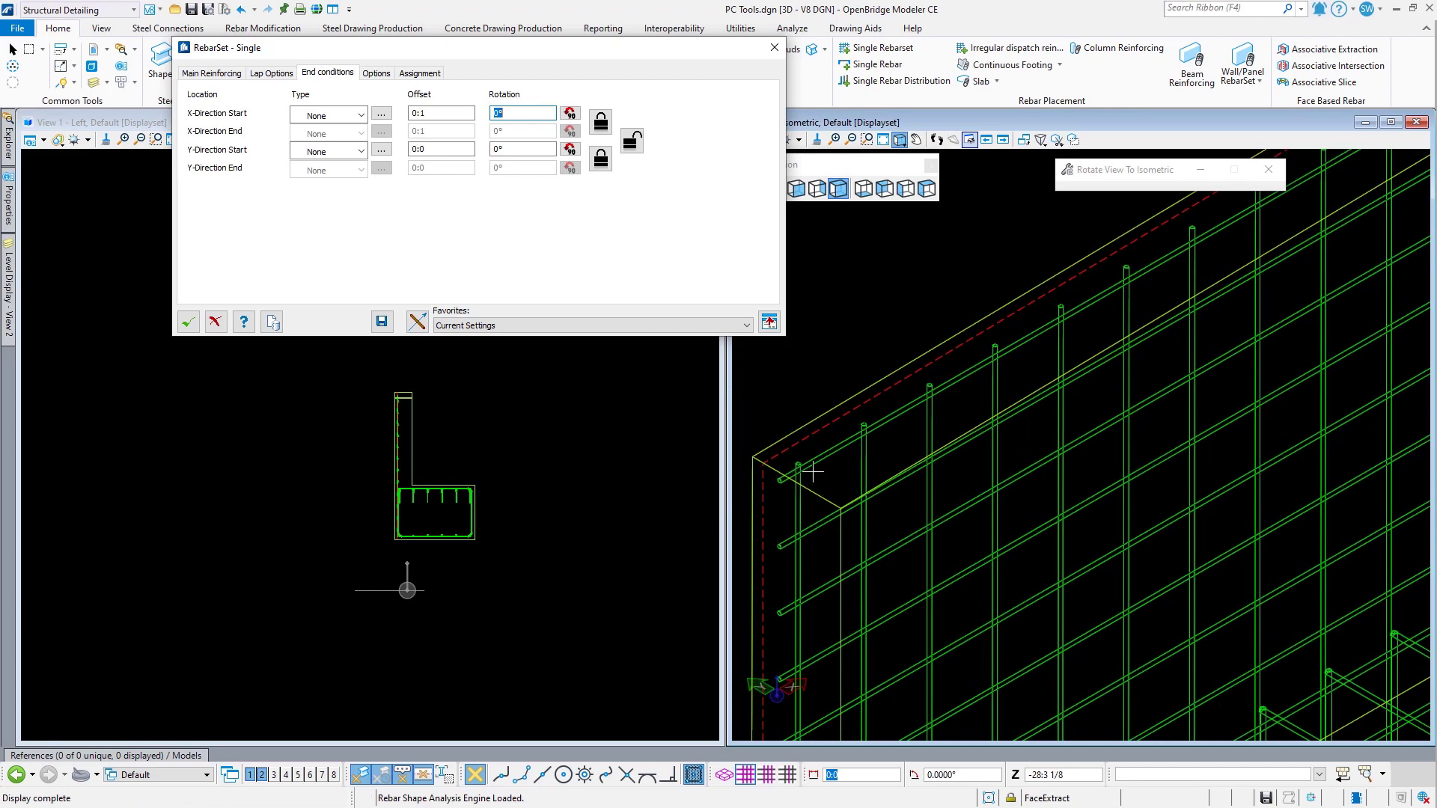
scroll(390, 401, up, 5)
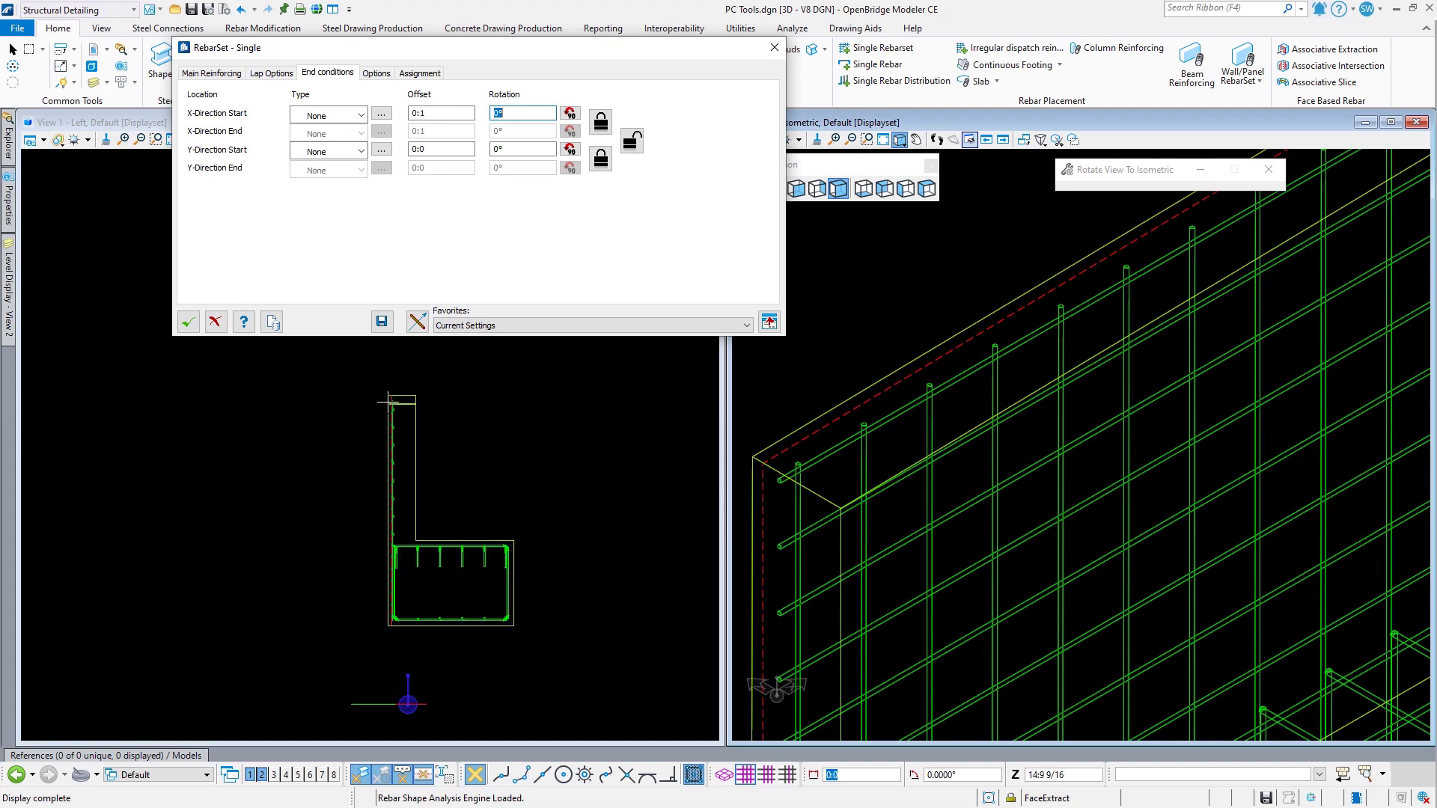
right_click(230, 389)
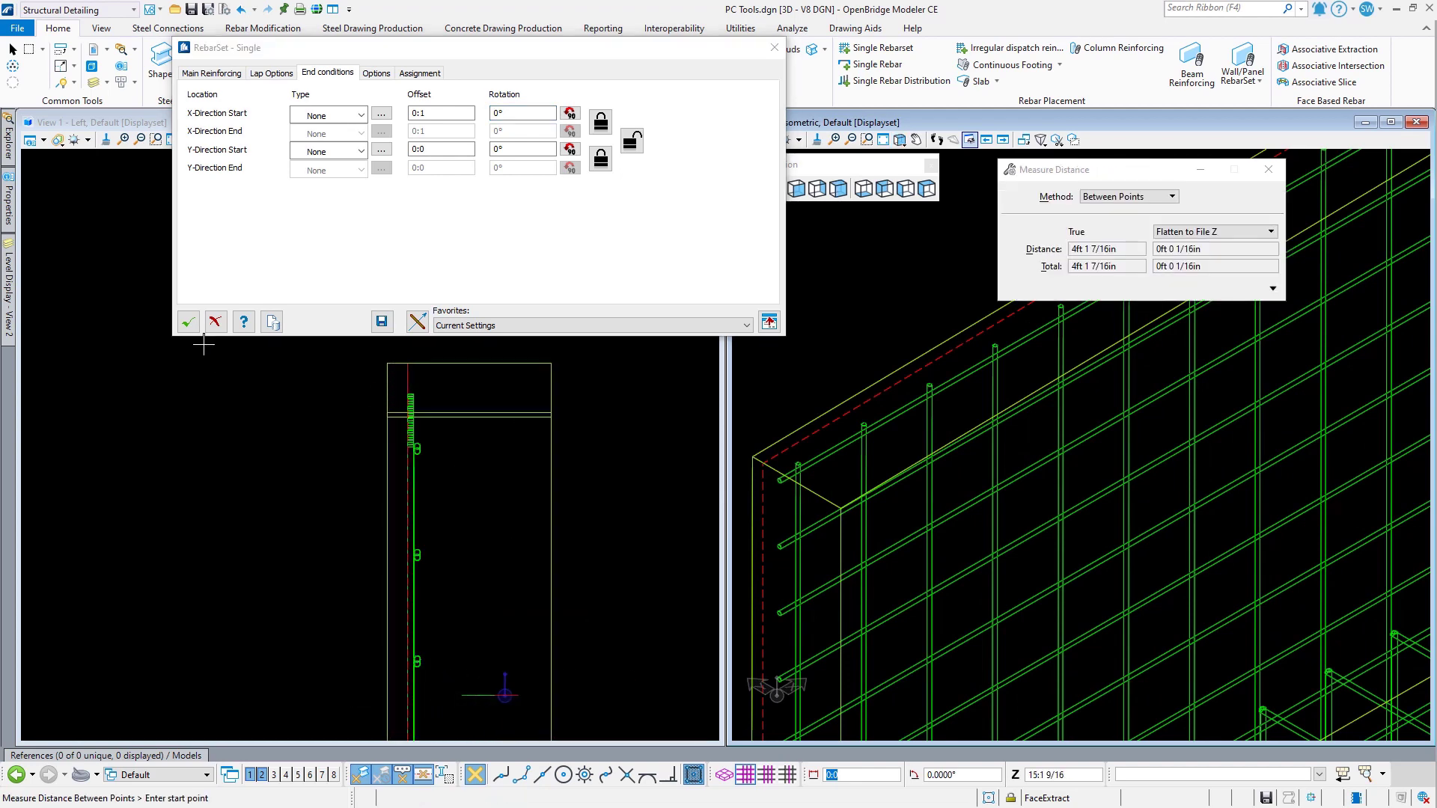
click(188, 322)
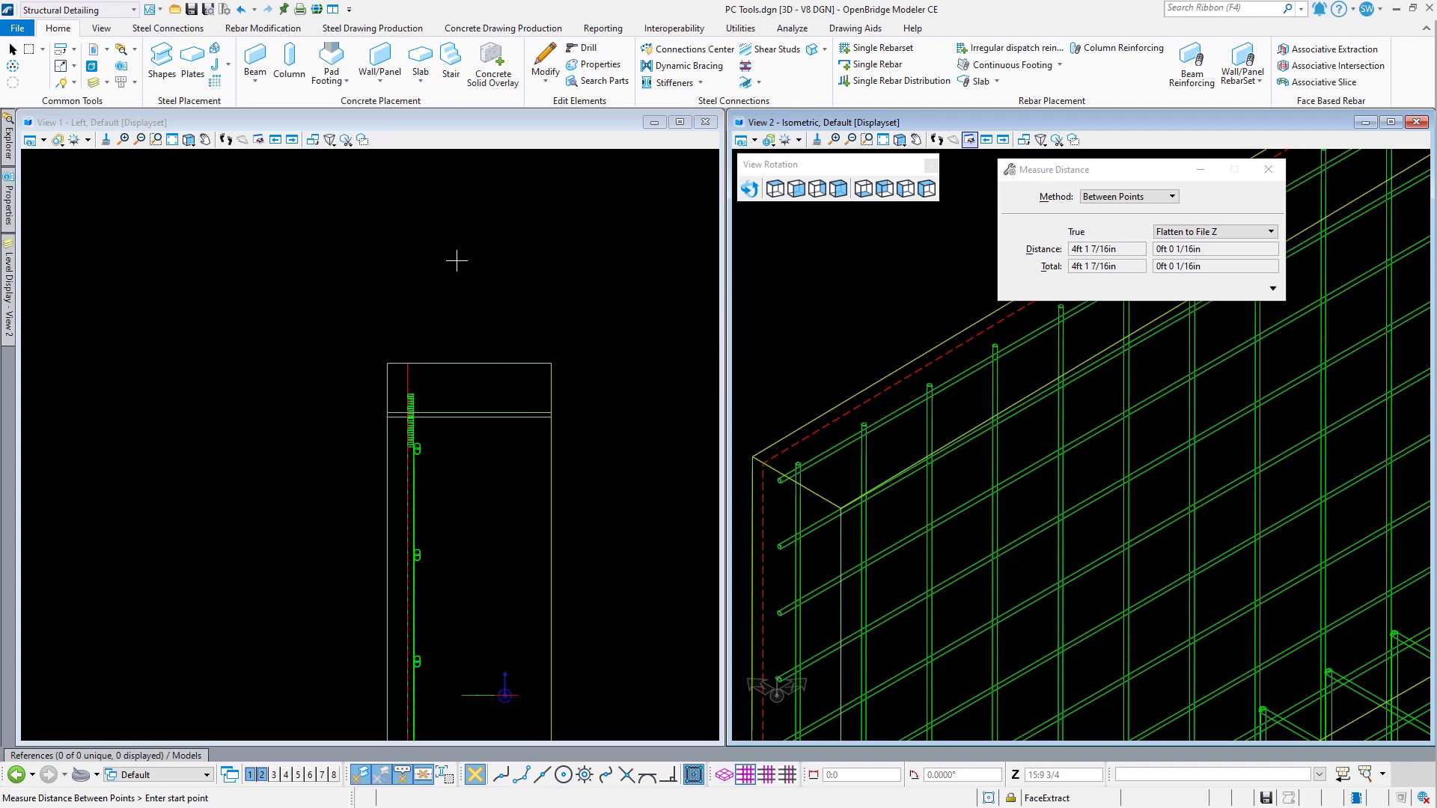
Step: Copy the wall rebarset and its reference shape to the opposite side of the wall, 2 inches inside that face
right_click(457, 261)
click(519, 315)
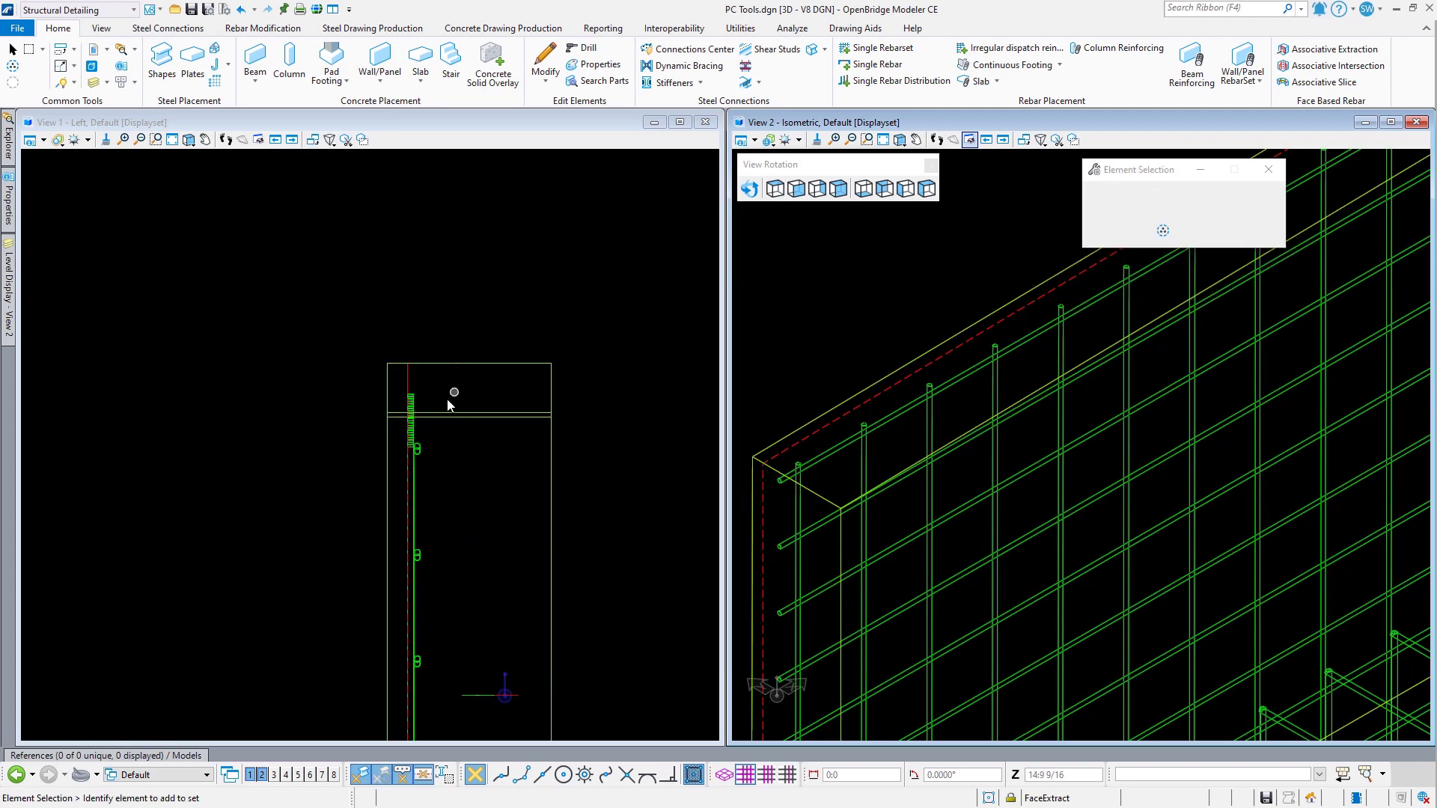
click(409, 395)
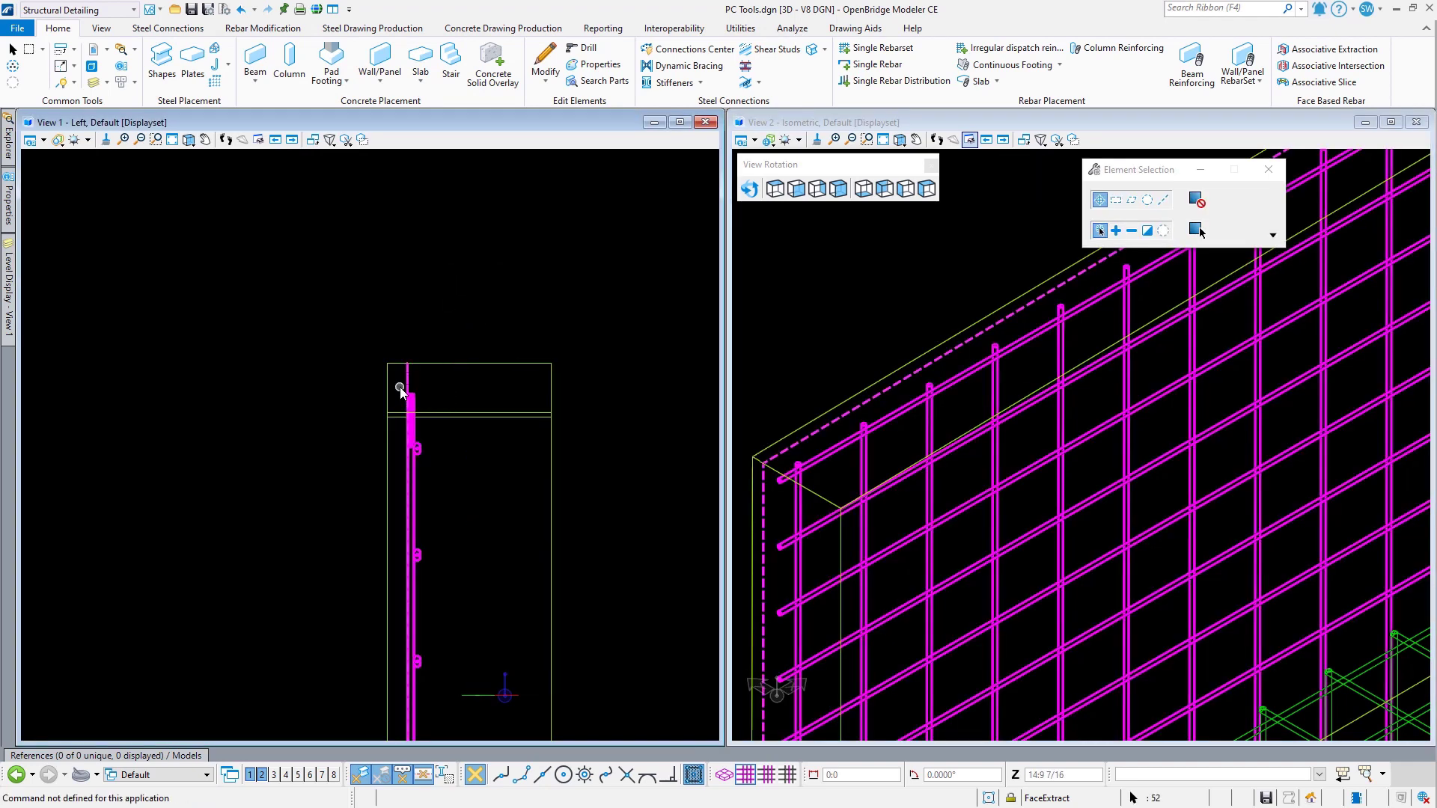
right_click(534, 286)
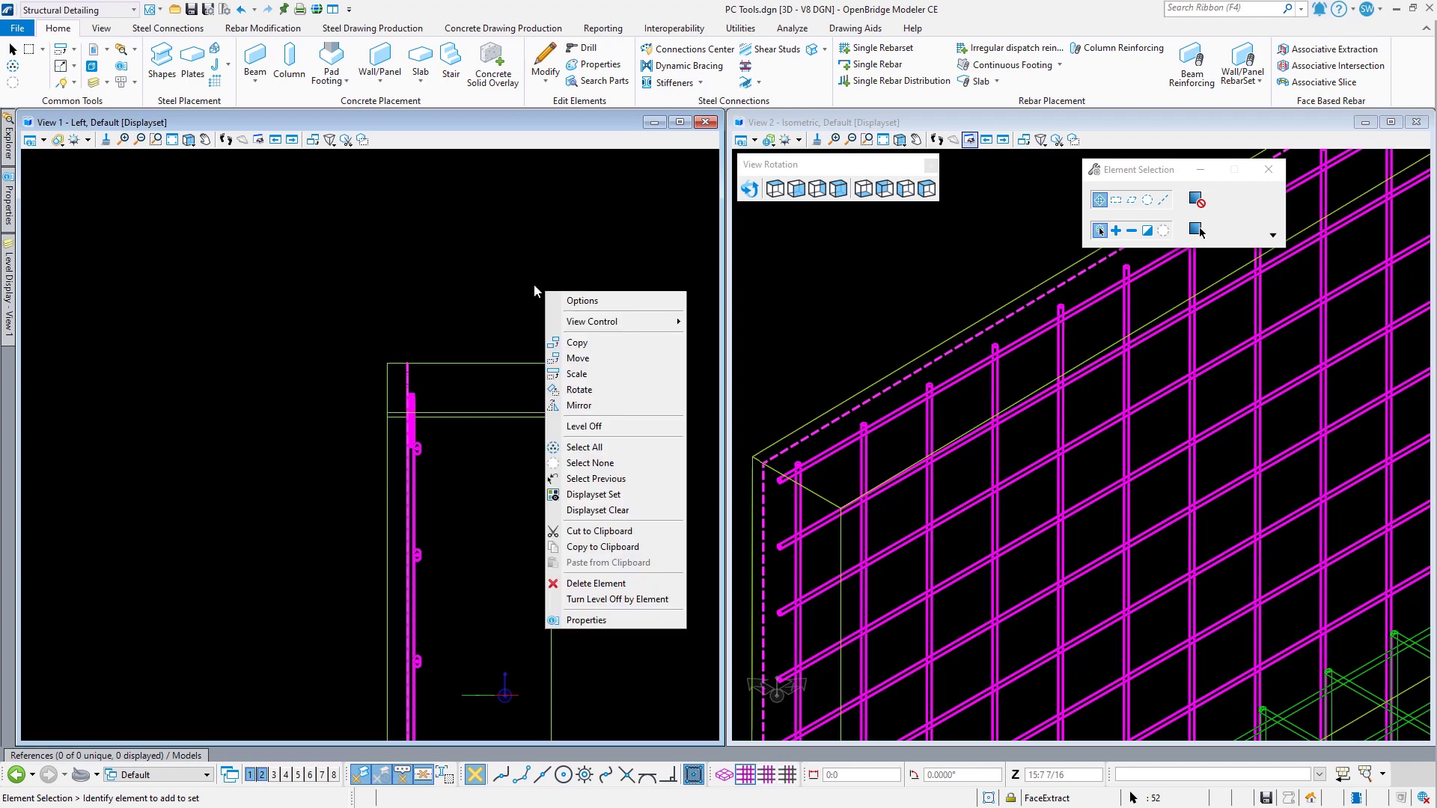
click(582, 343)
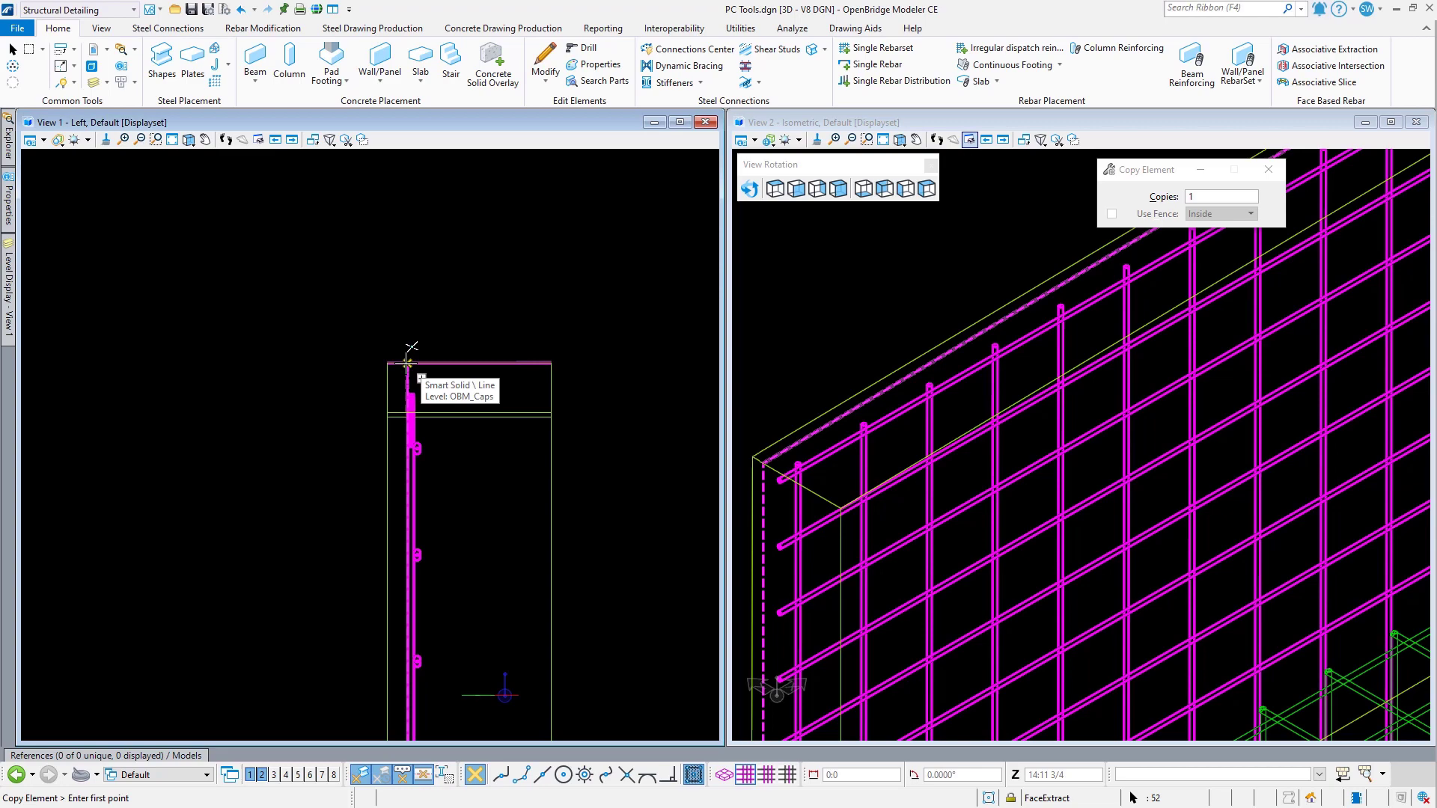
click(406, 365)
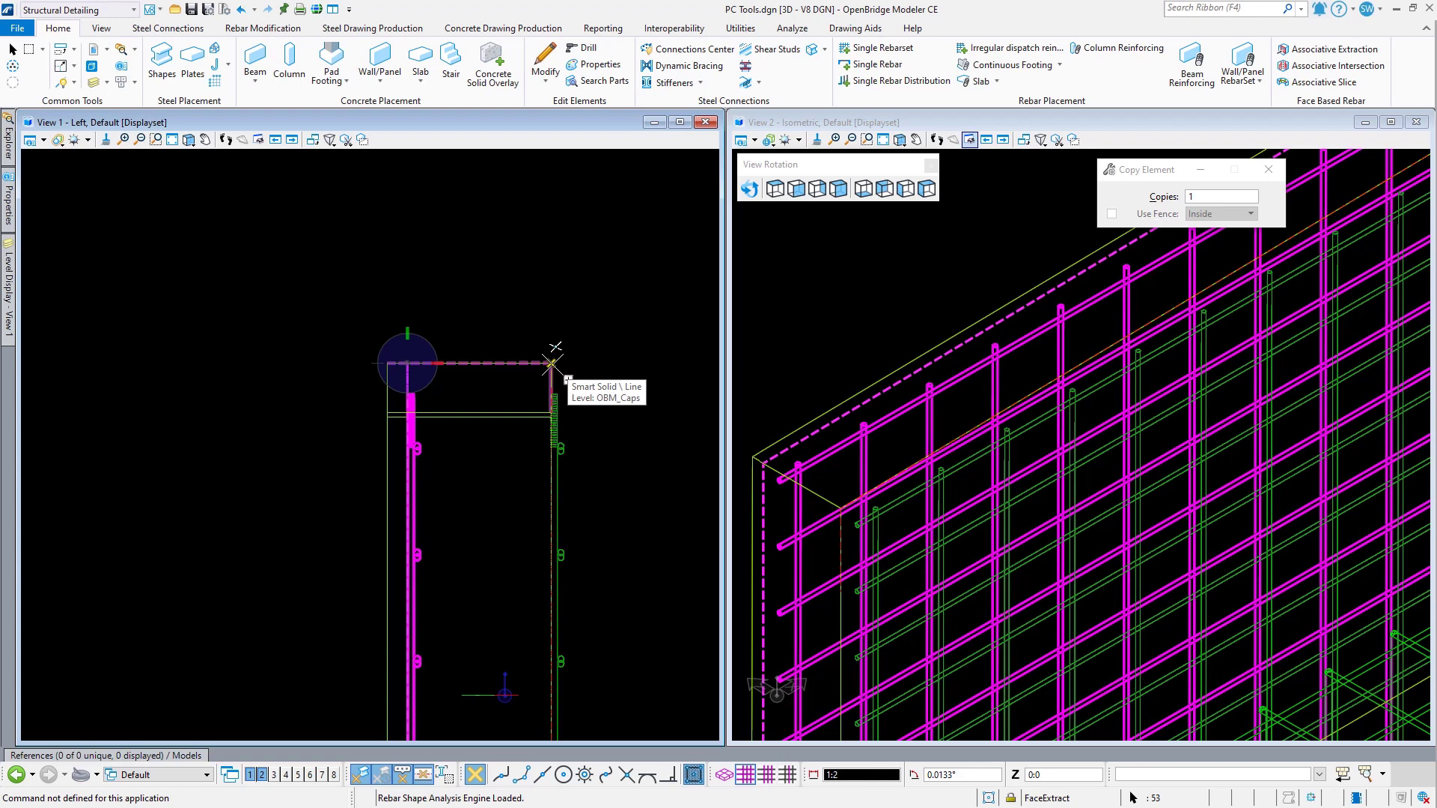
click(552, 365)
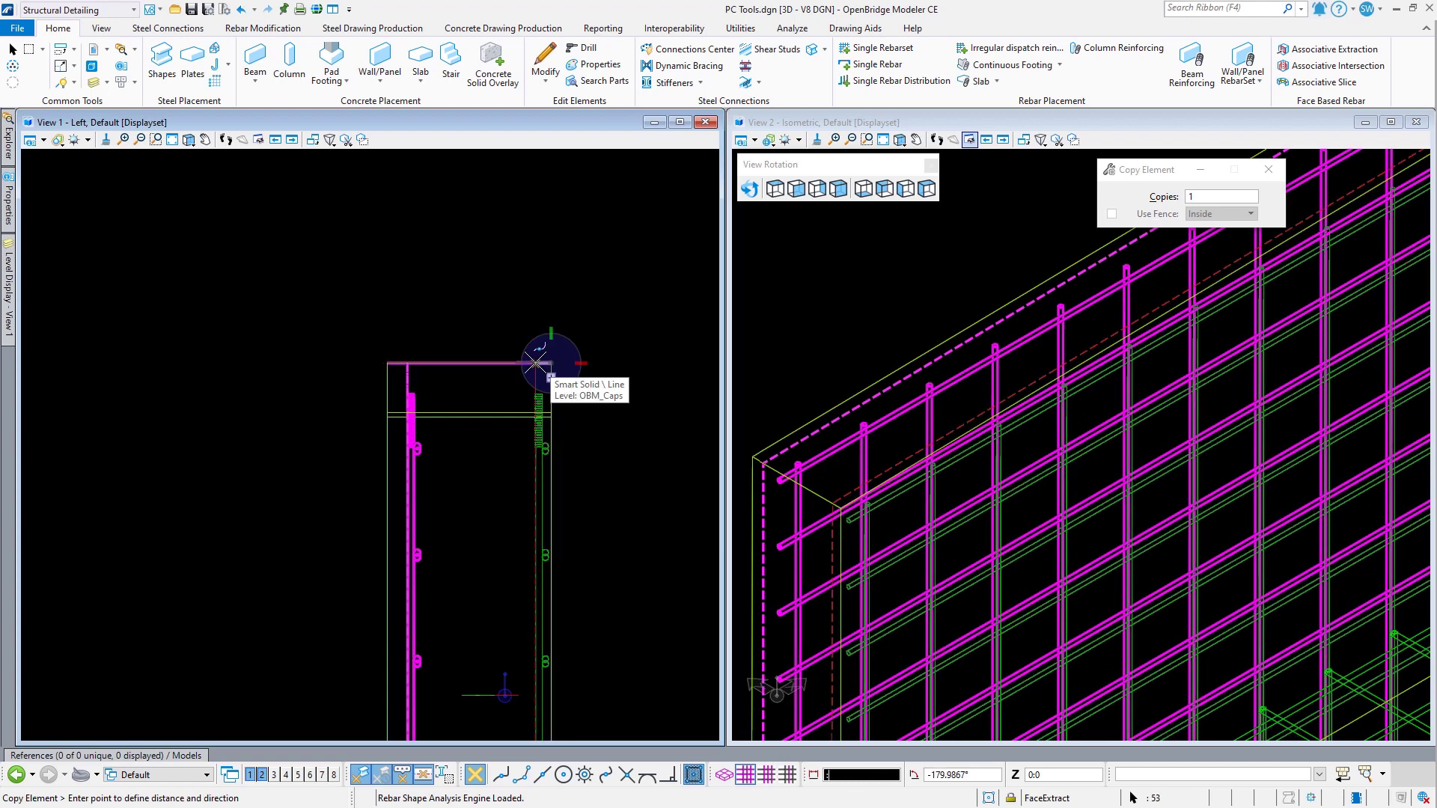
text(2)
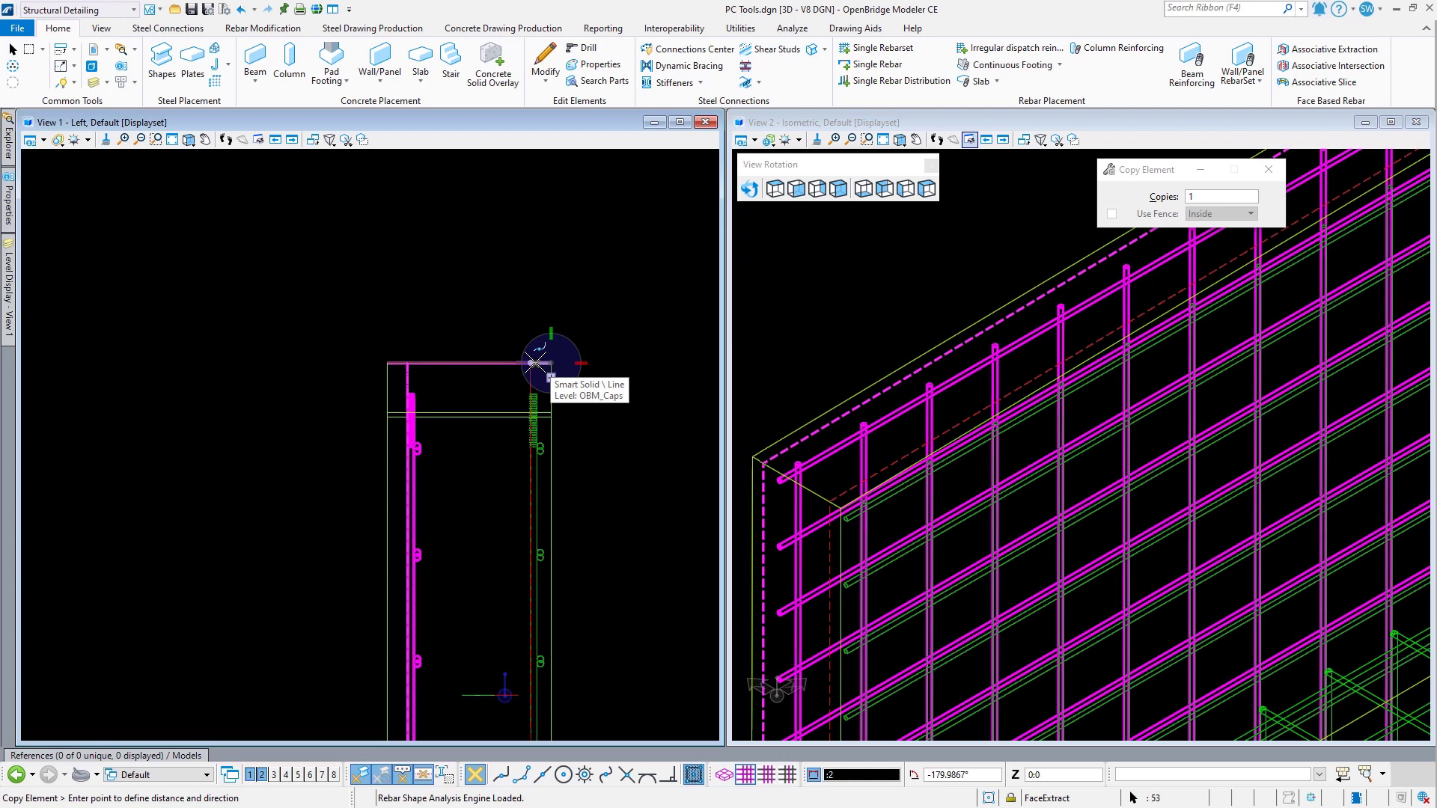
click(535, 363)
right_click(532, 320)
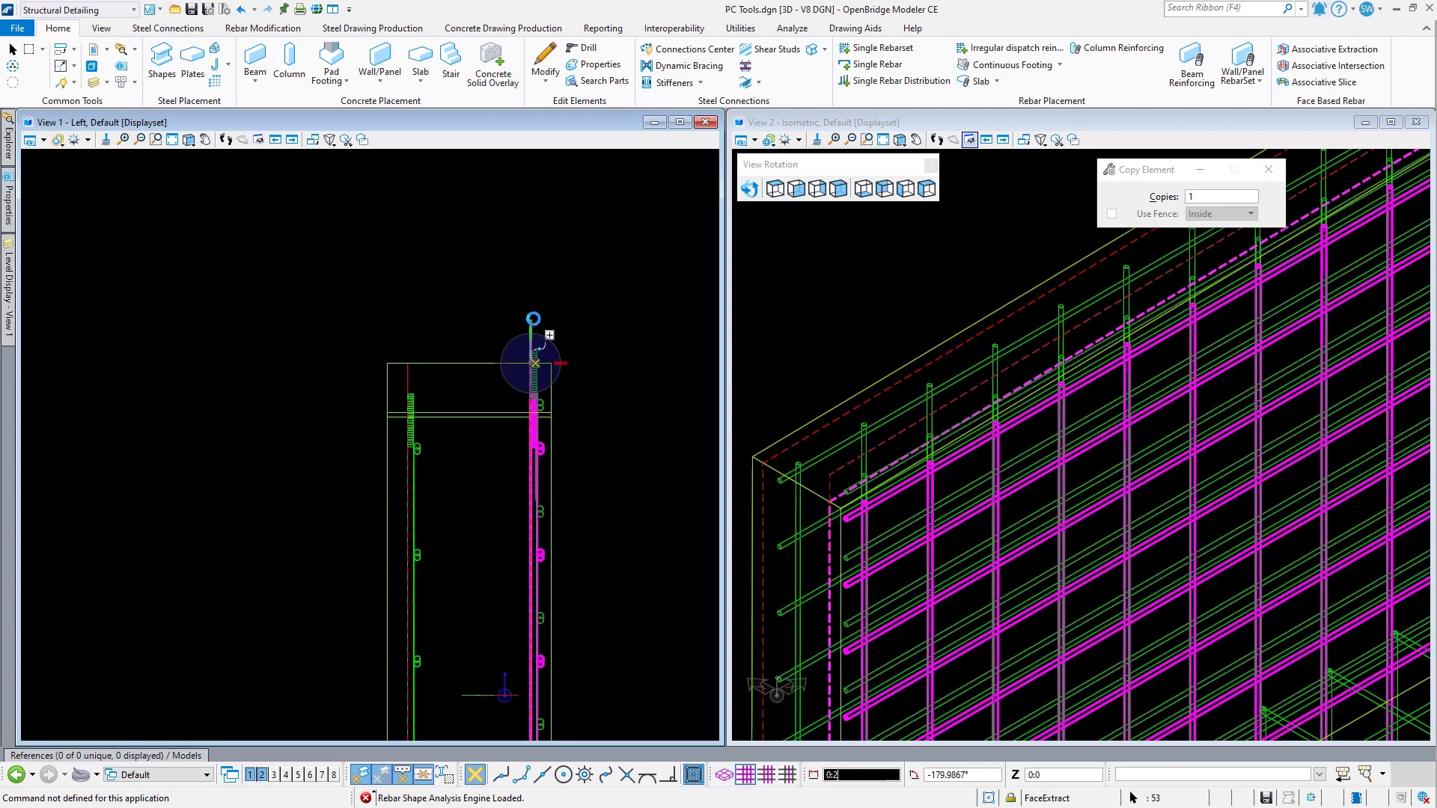
Step: Place the copied rebarset's X-direction bars above its Y-direction bars and set its vertical concrete cover offset to 0:0
double_click(537, 407)
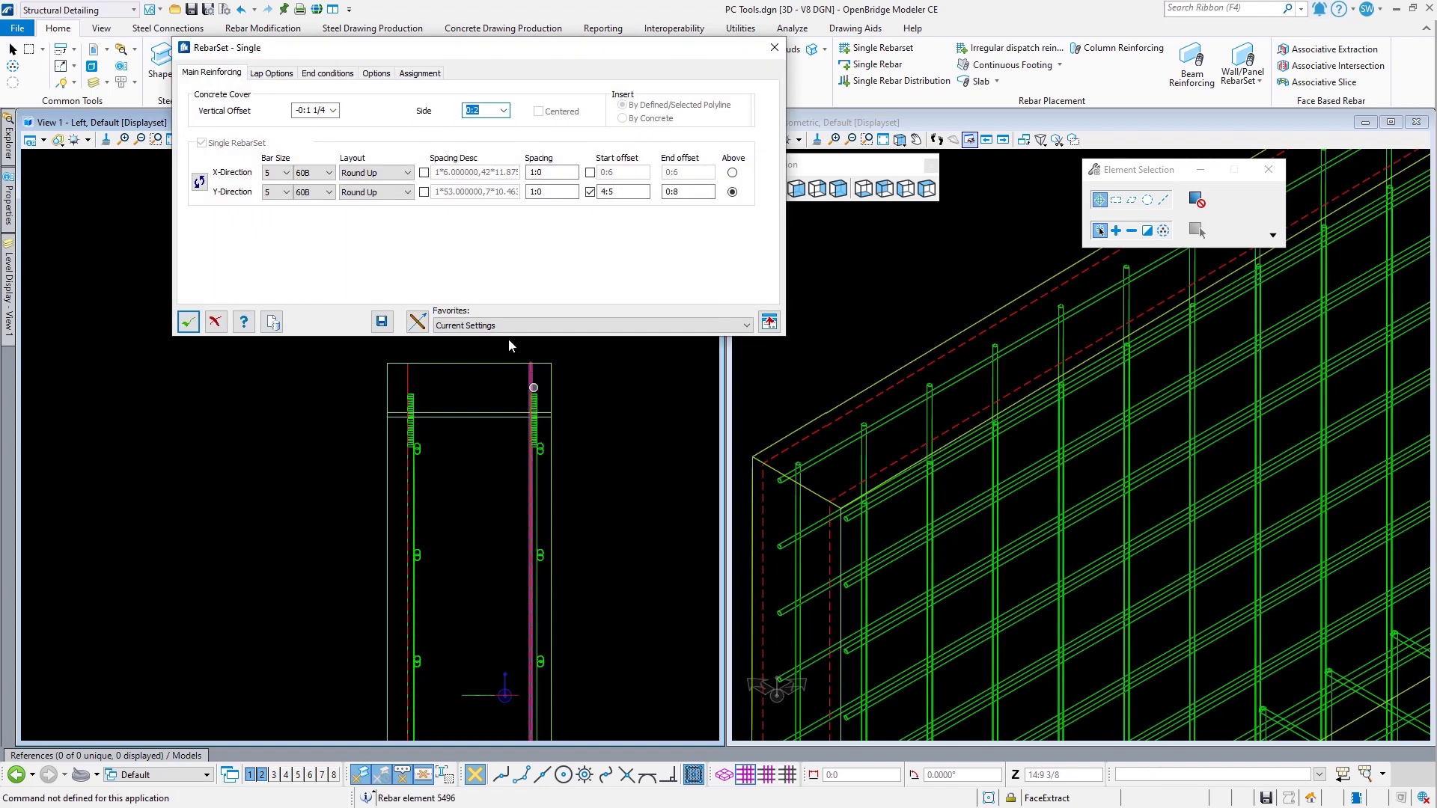
click(733, 173)
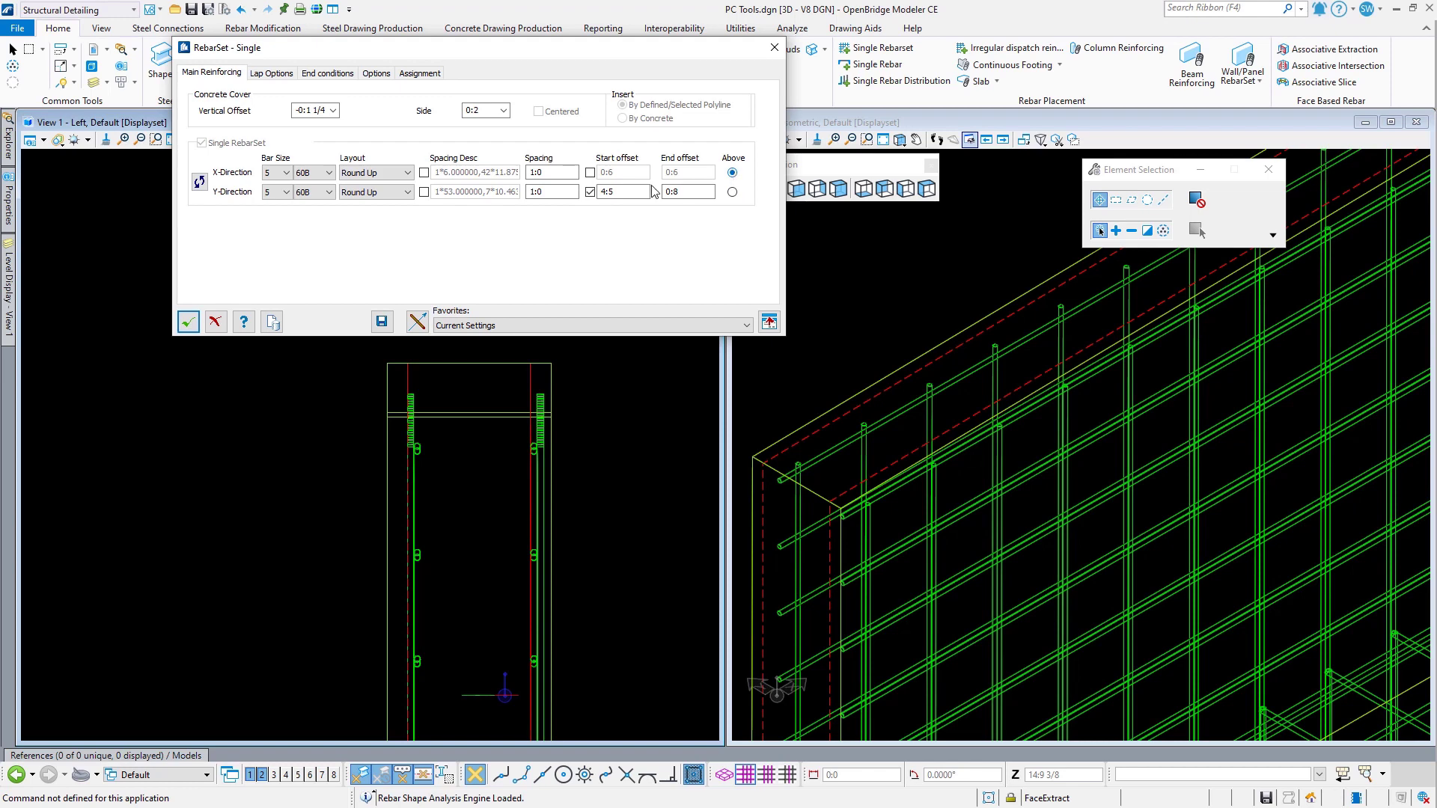
click(316, 111)
key(Tab)
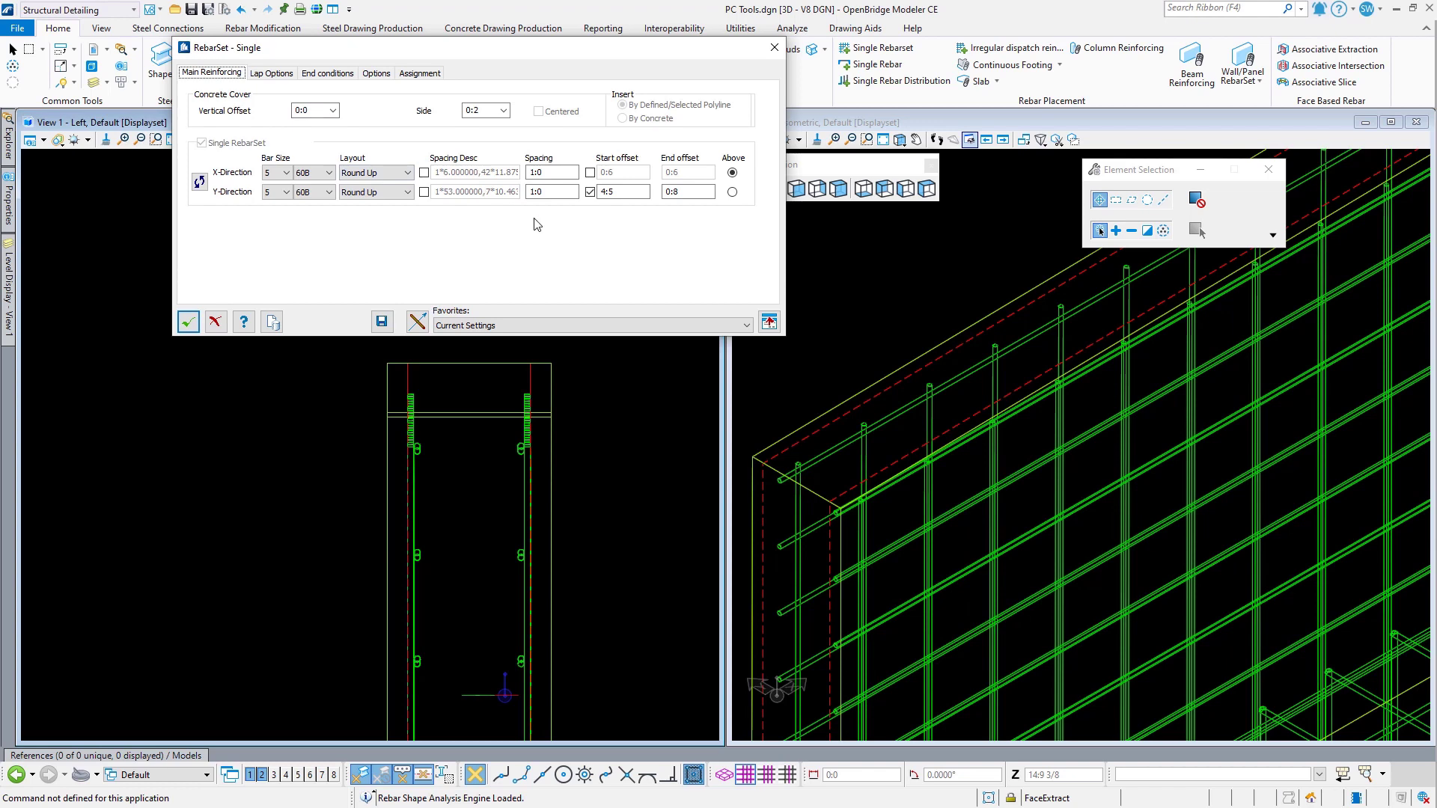
scroll(561, 391, down, 7)
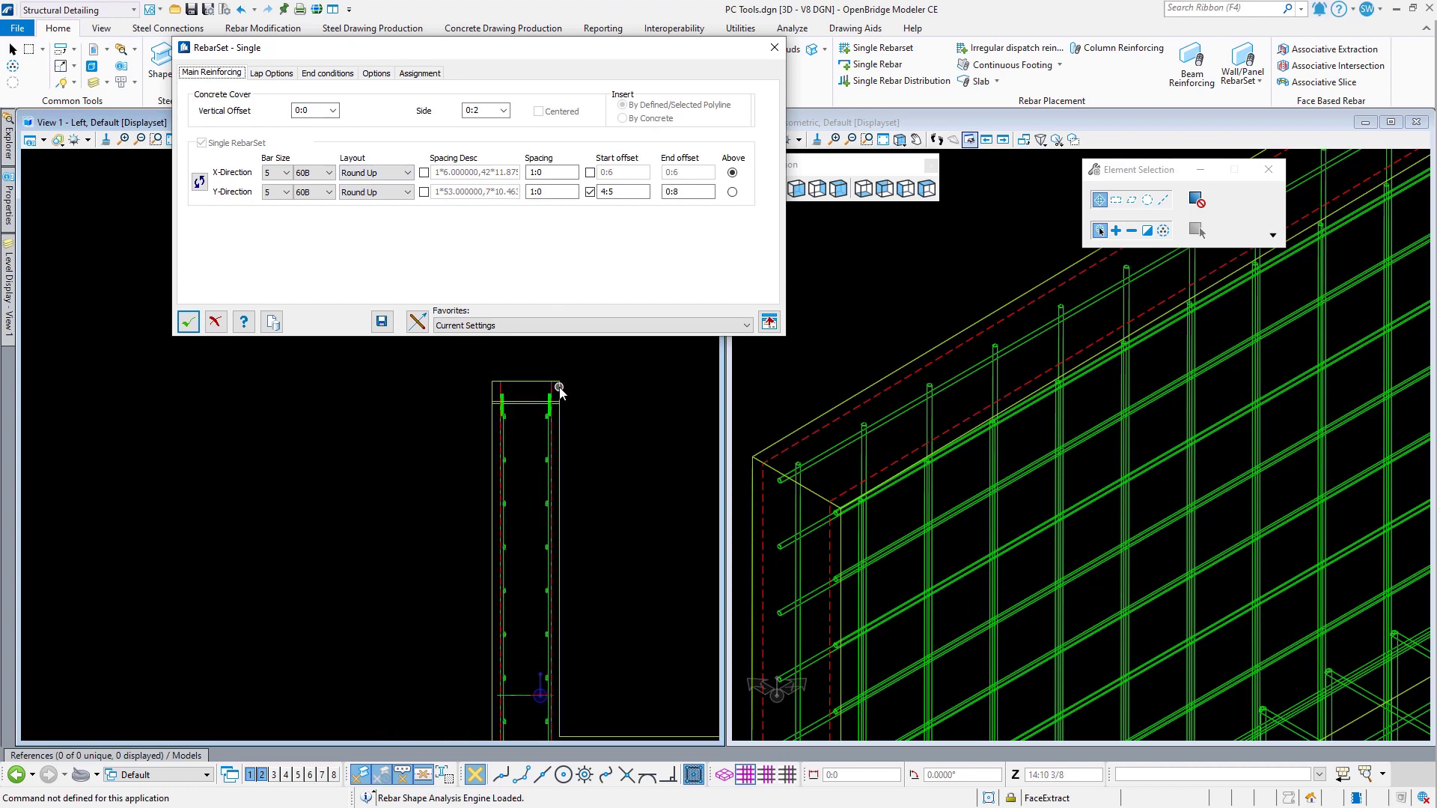
Step: Examine the rebar on both faces of the wall and footing in the side view and in a dynamically rotated 3D view
scroll(546, 692, up, 6)
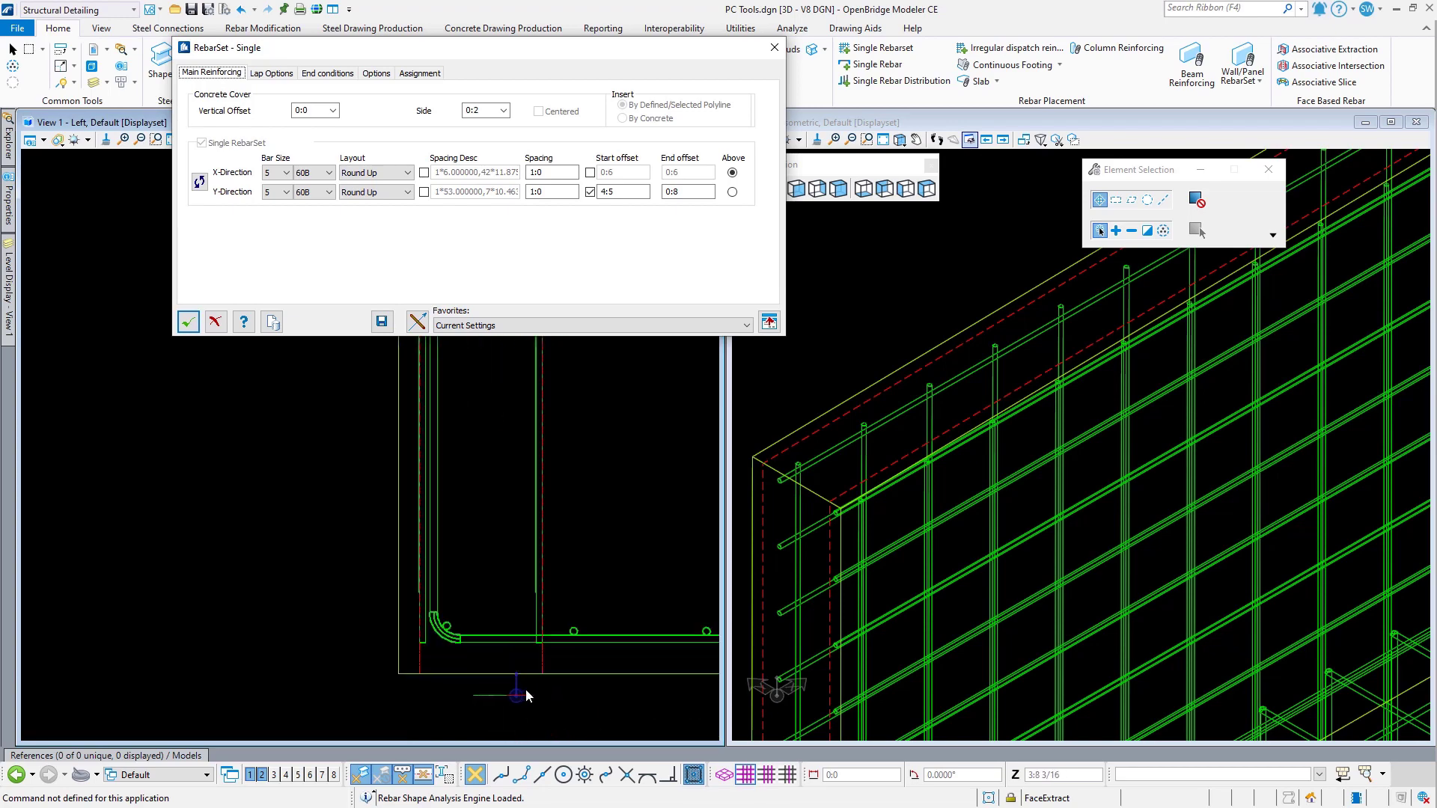
scroll(880, 439, down, 4)
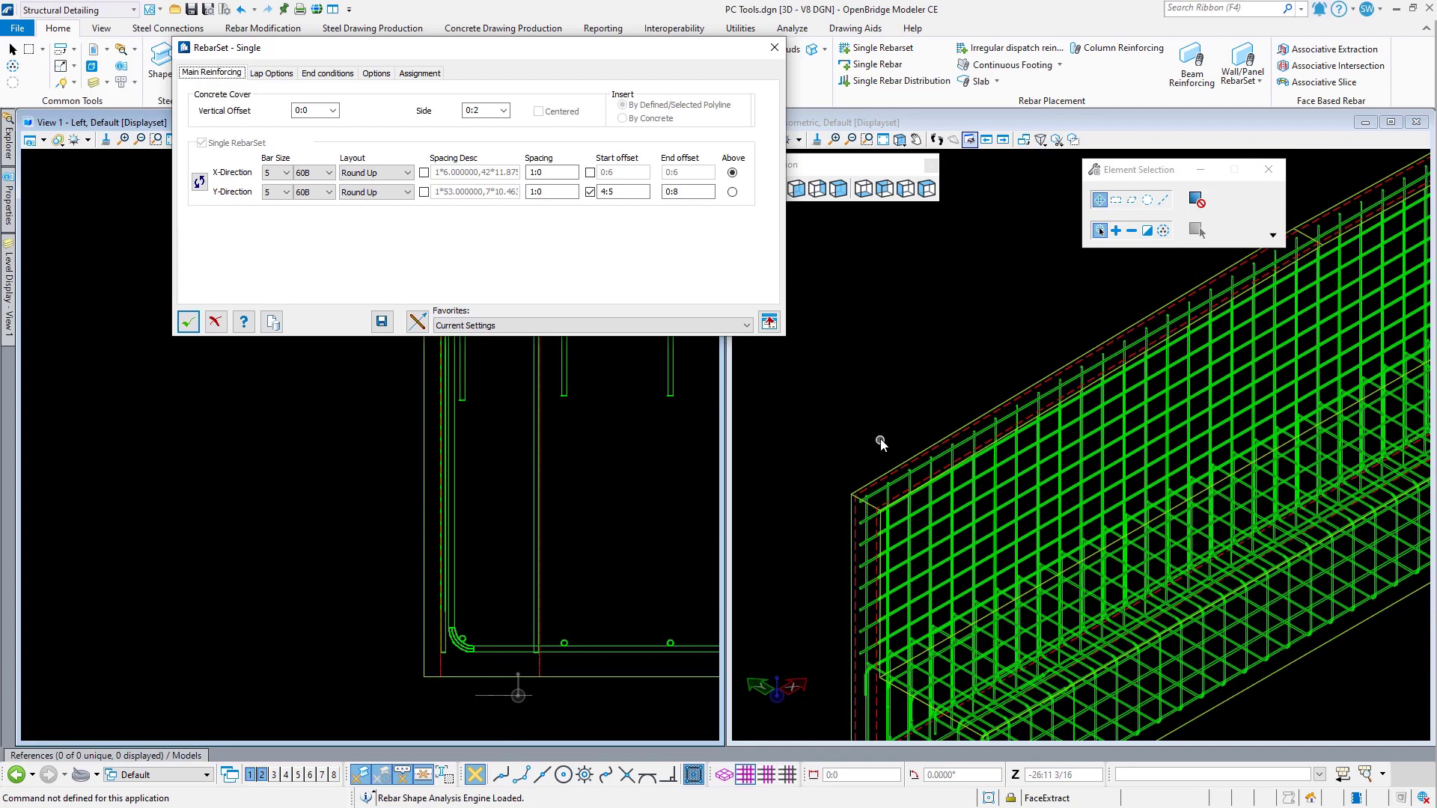
scroll(869, 545, up, 2)
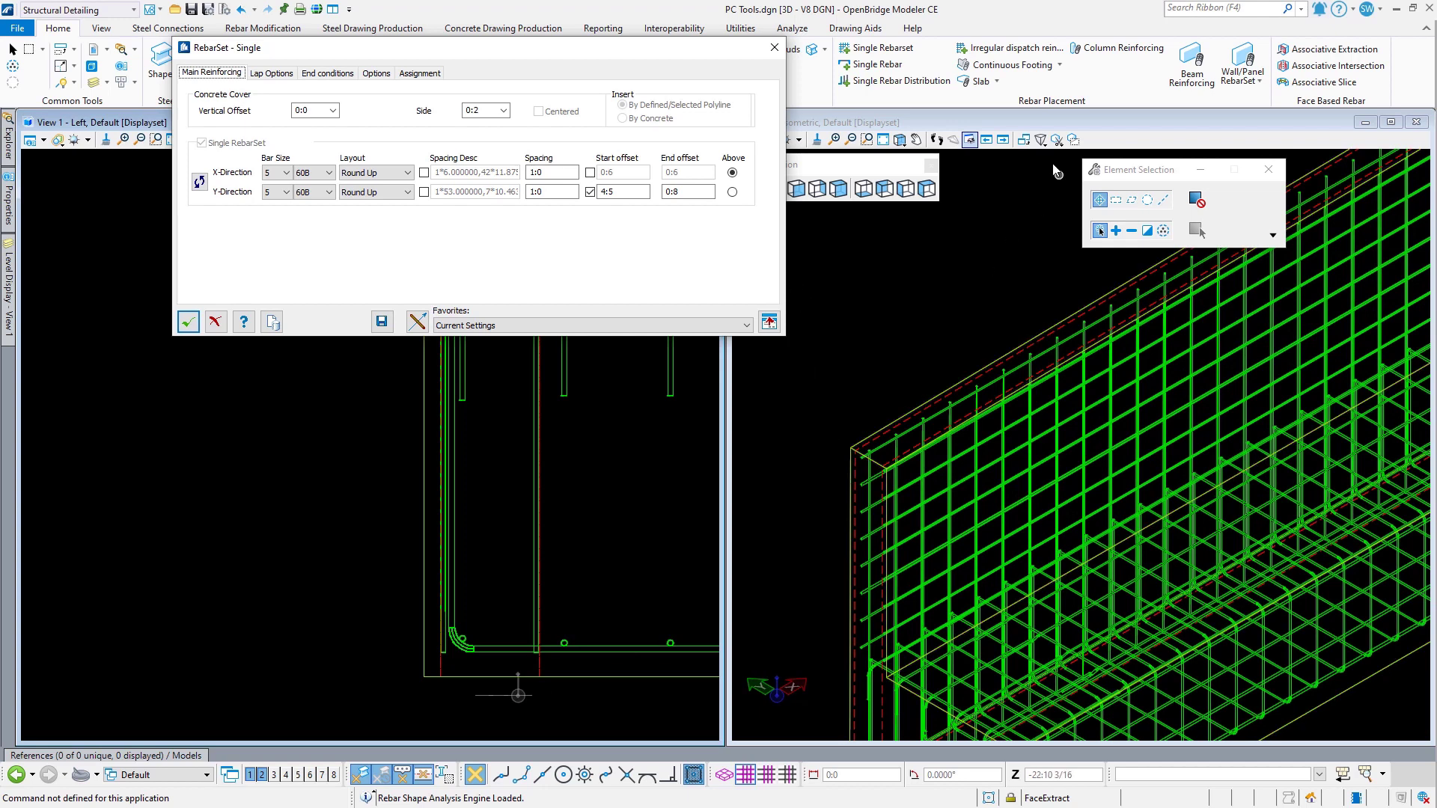
click(904, 143)
click(936, 158)
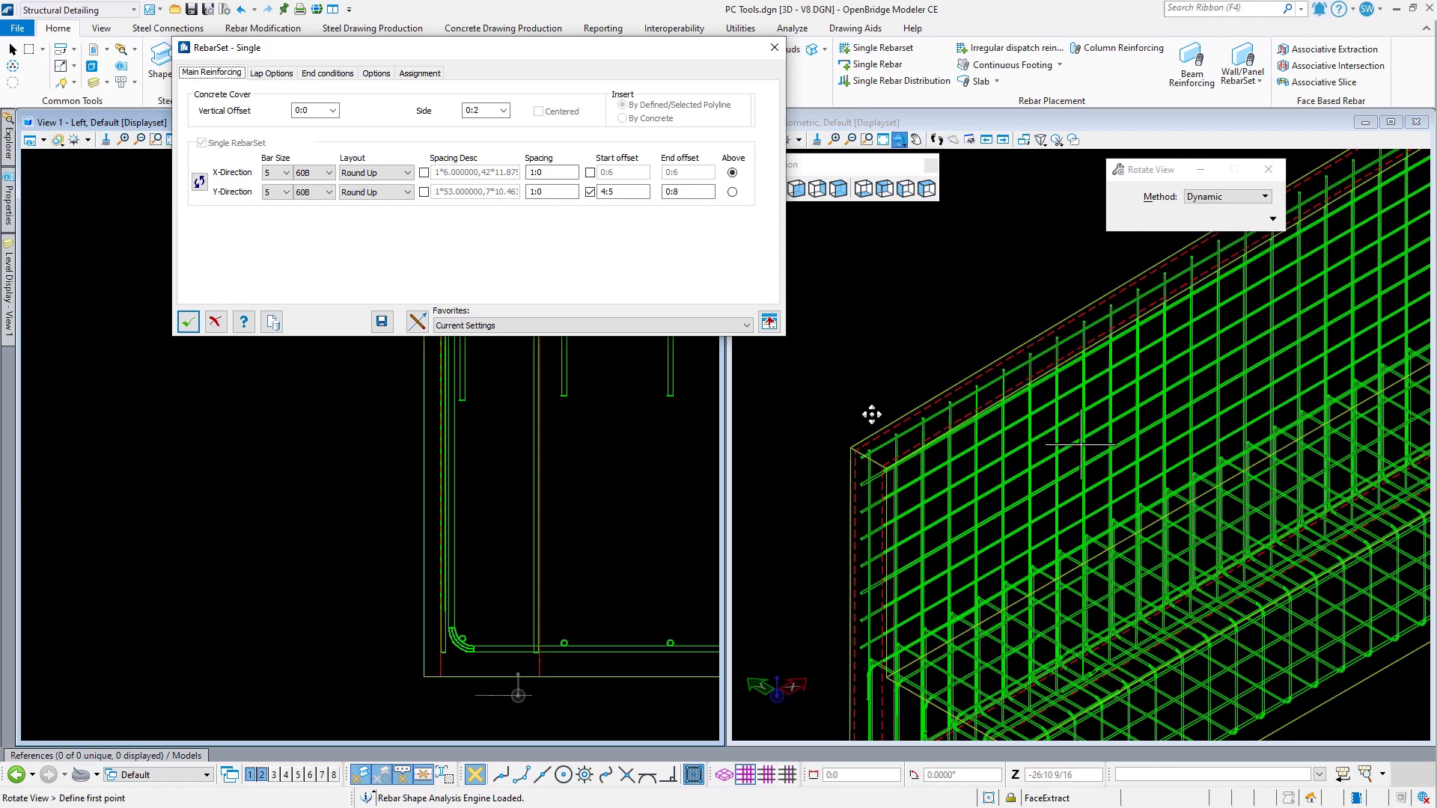
click(860, 442)
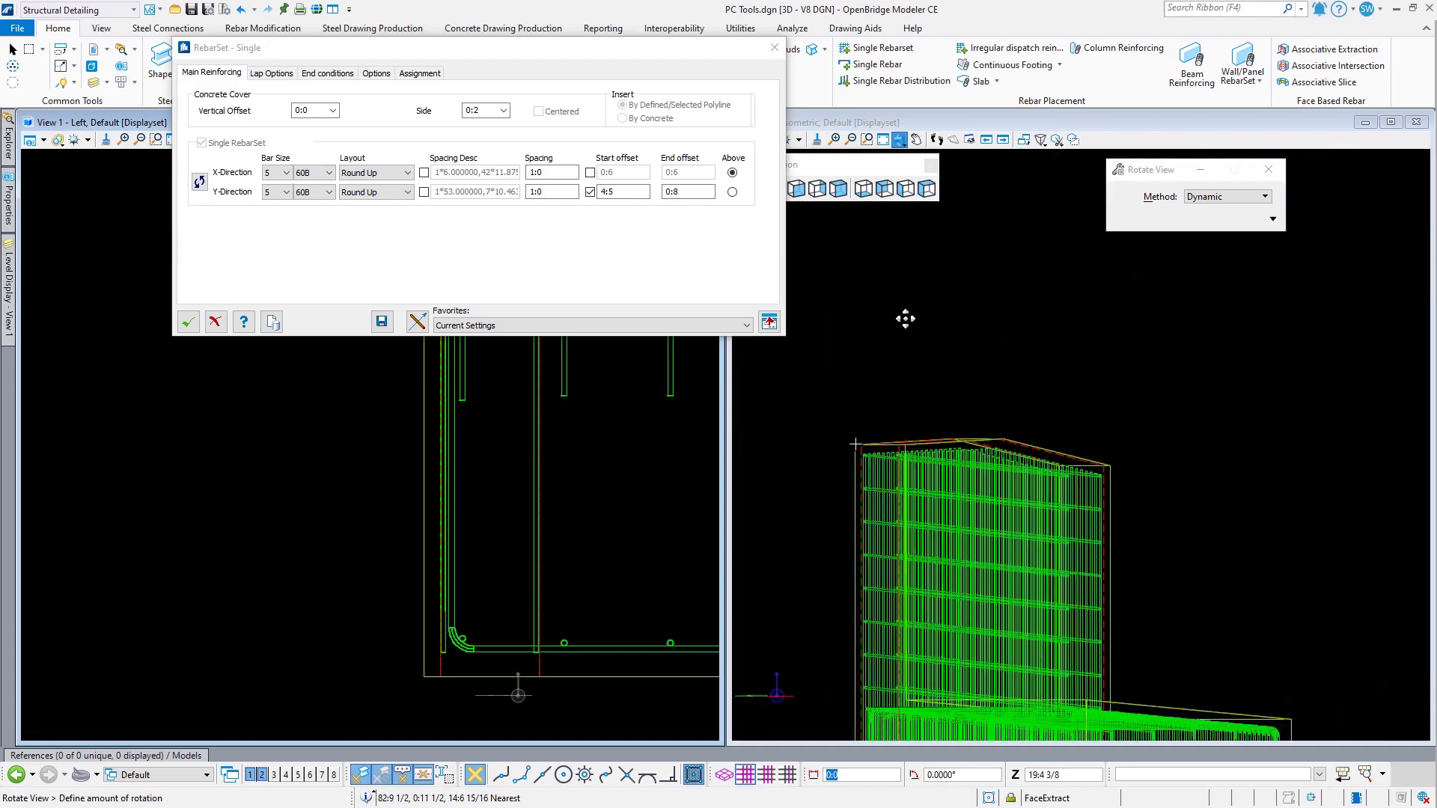
click(866, 327)
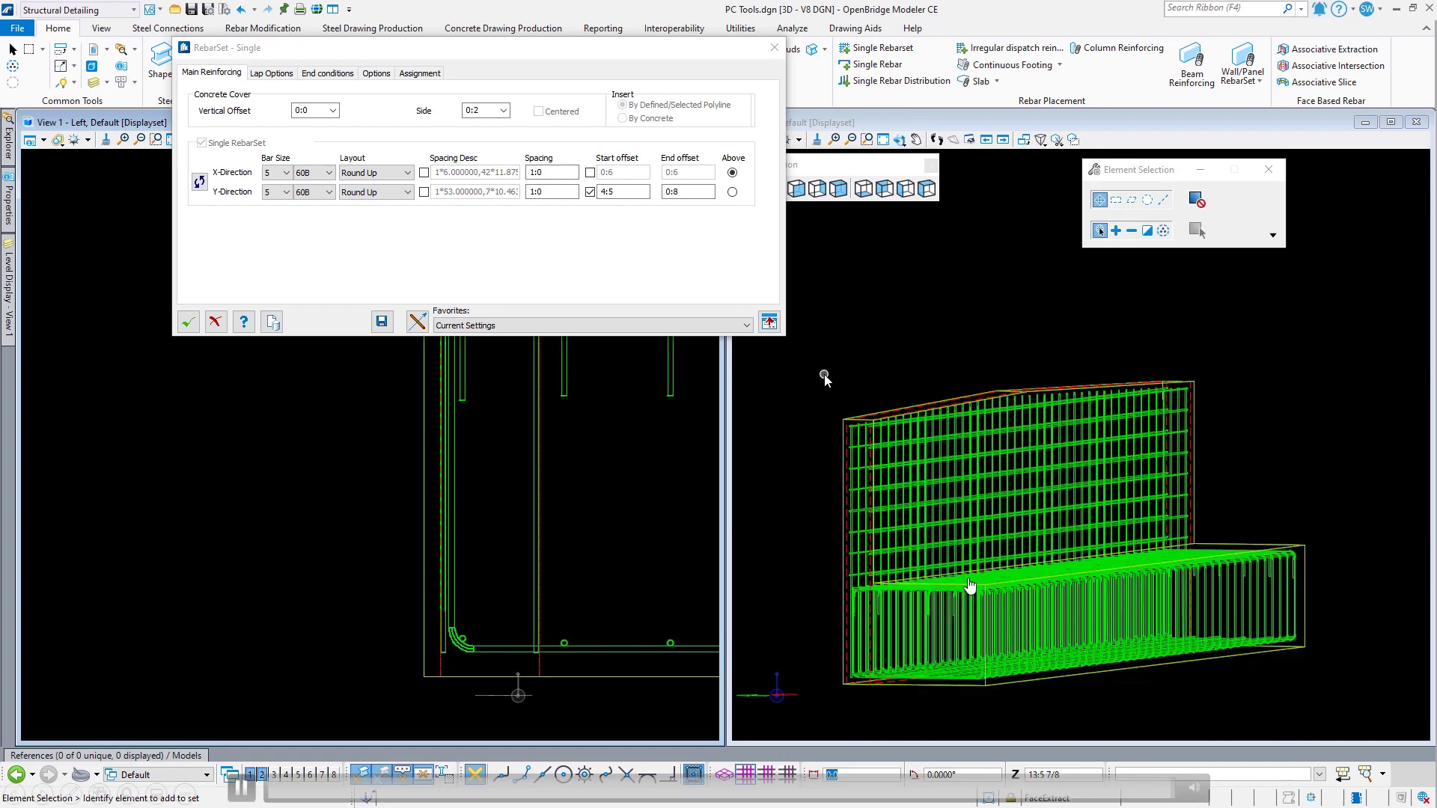
scroll(824, 378, down, 1)
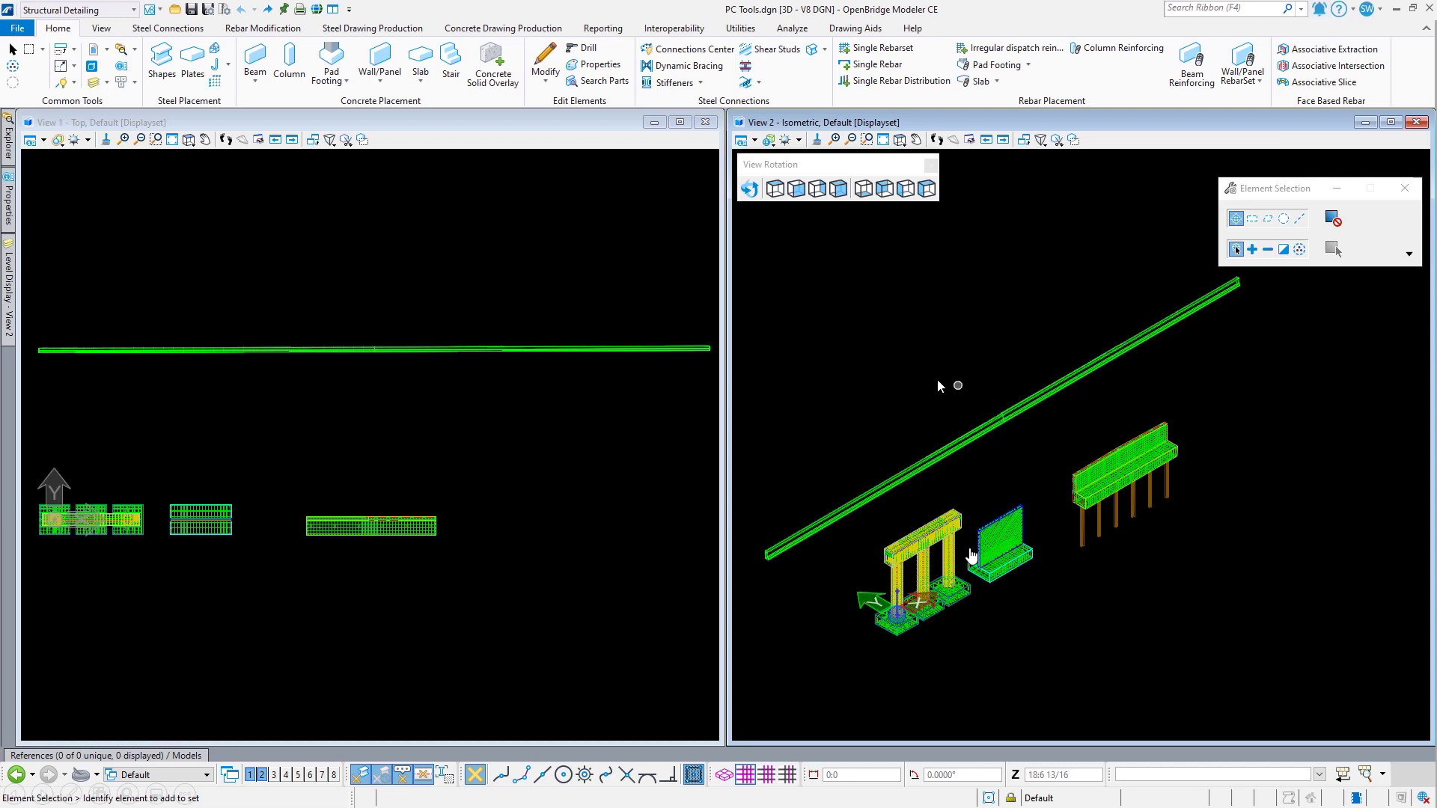
Step: Isolate the long barrier solid in the views with Displayset Set
right_click(449, 287)
click(444, 372)
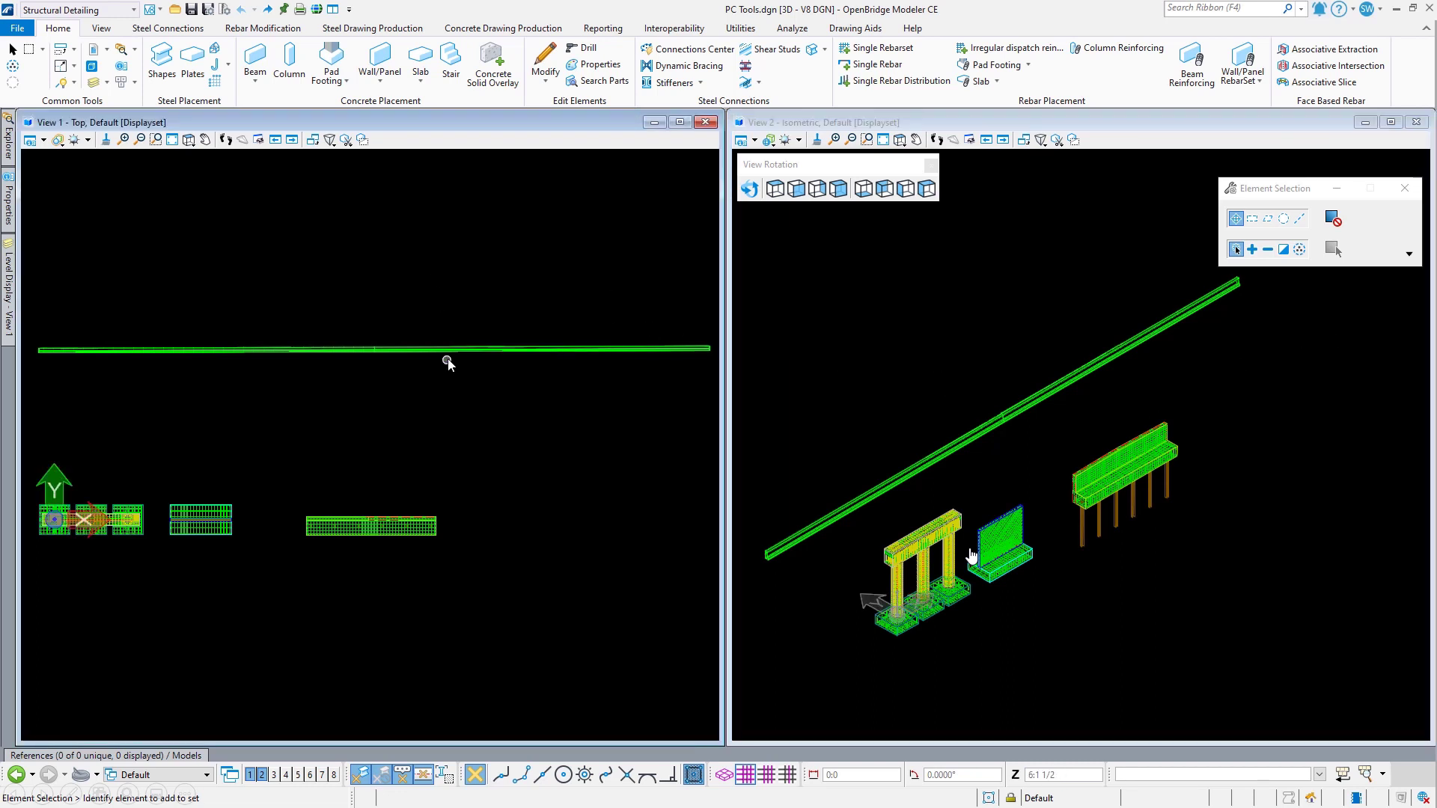
click(448, 352)
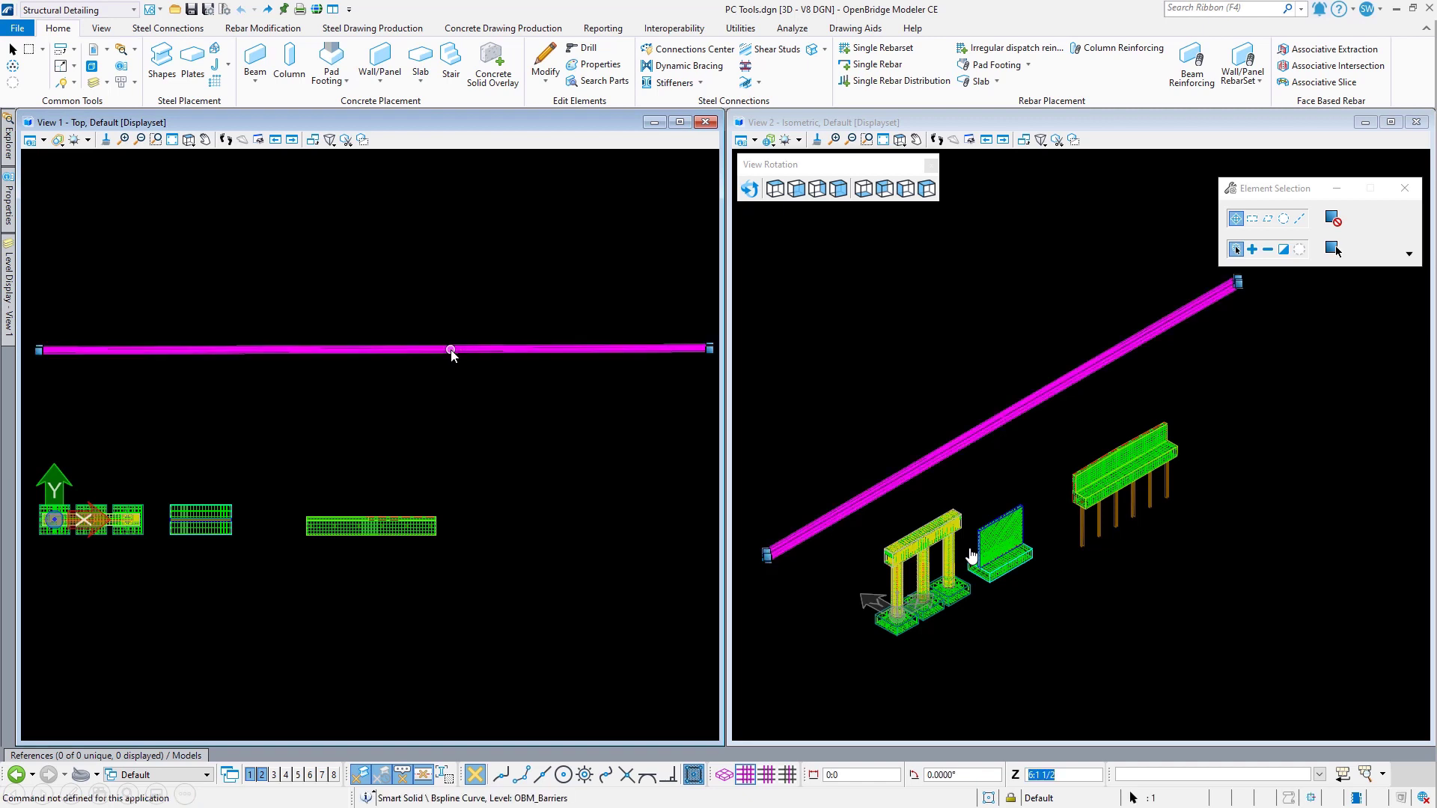
right_click(470, 284)
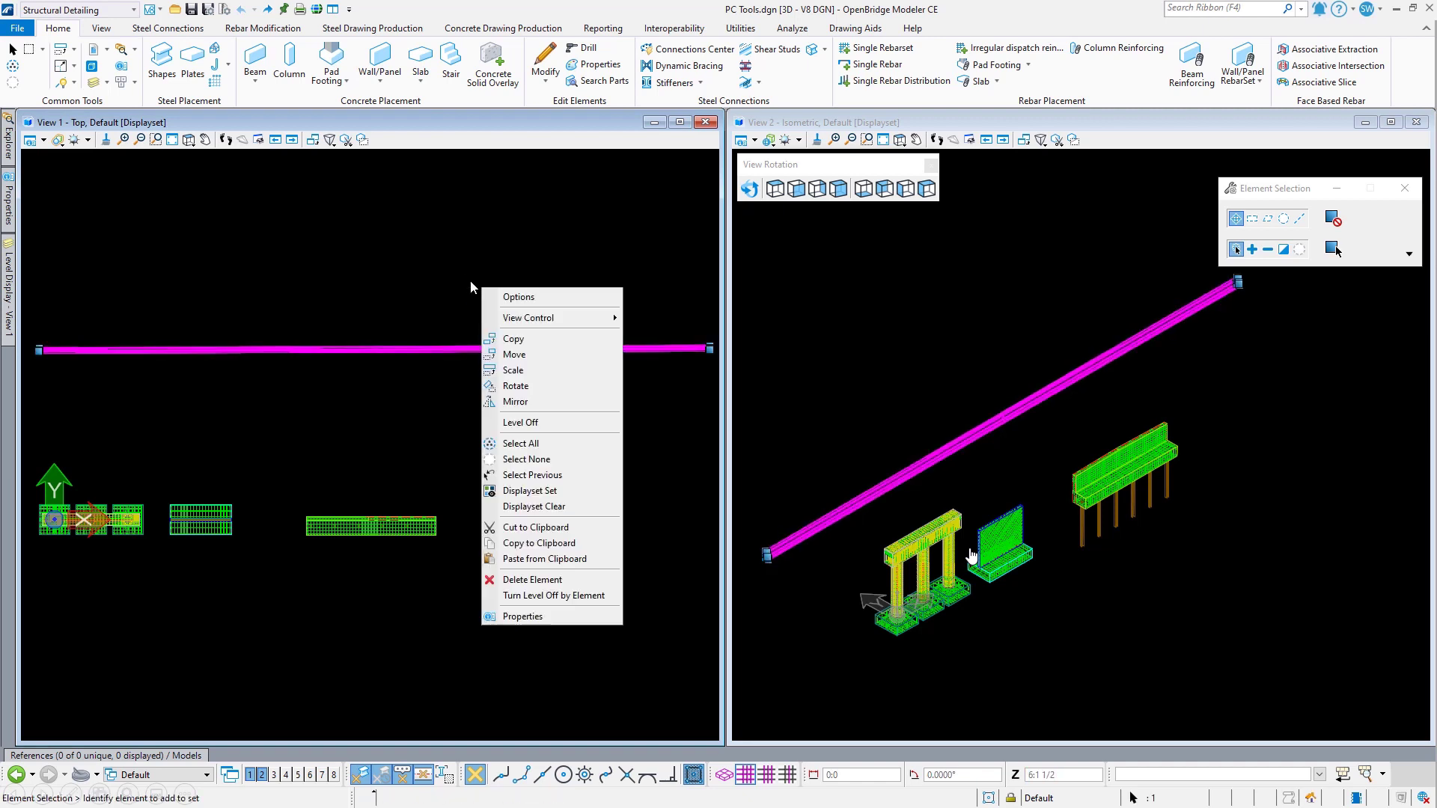
click(538, 491)
click(535, 492)
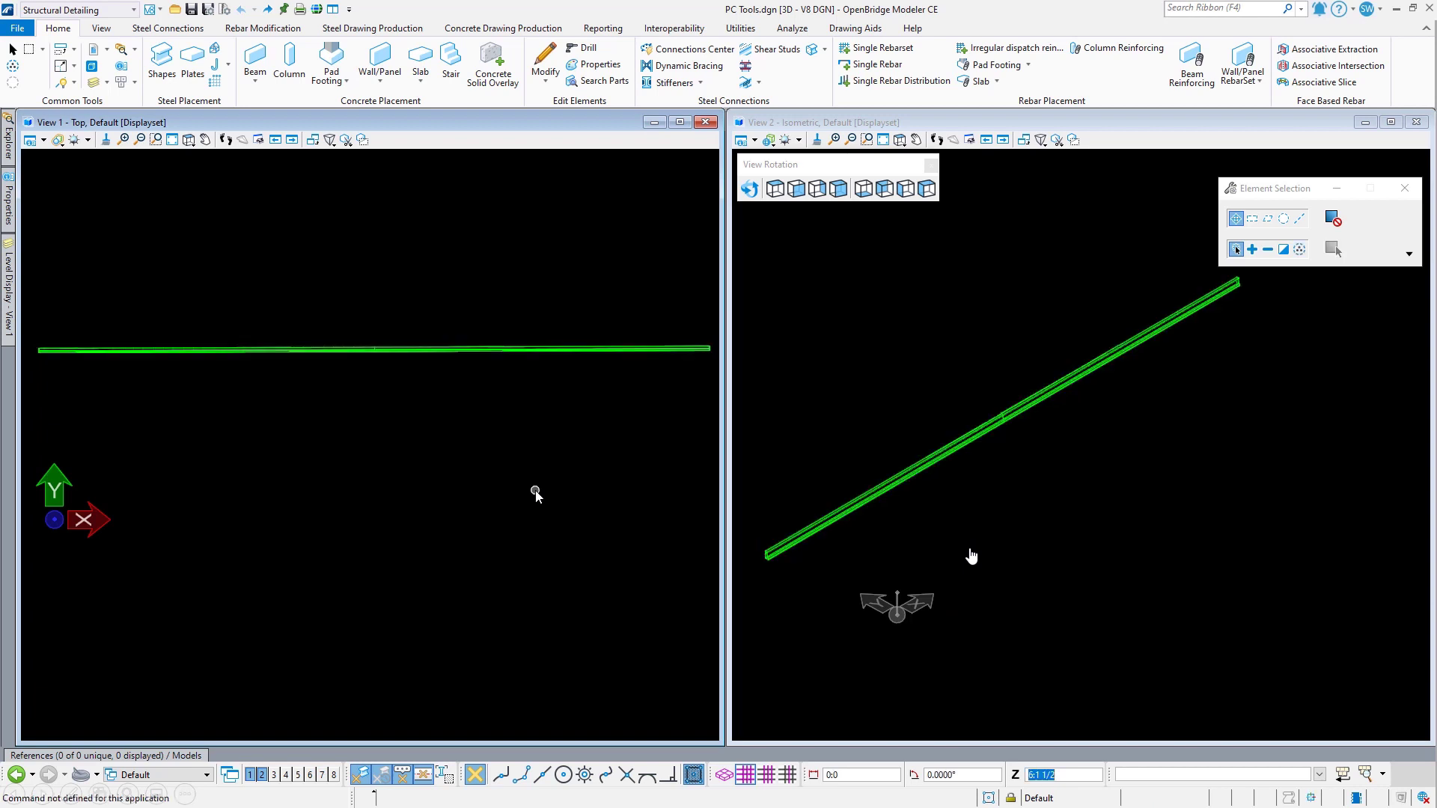
Step: Examine the near end of the isolated barrier in the top and isometric views
scroll(24, 355, up, 2)
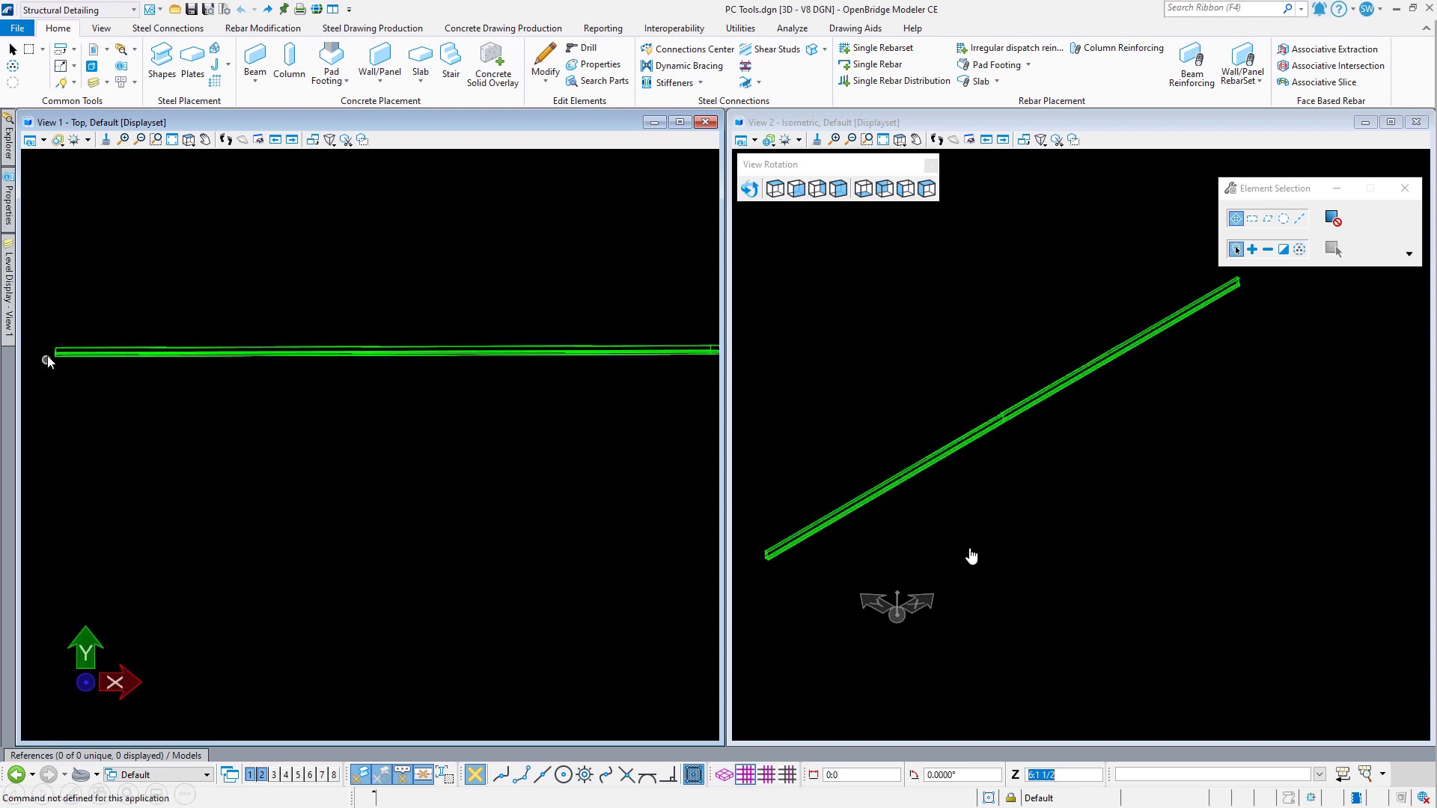
scroll(56, 359, up, 5)
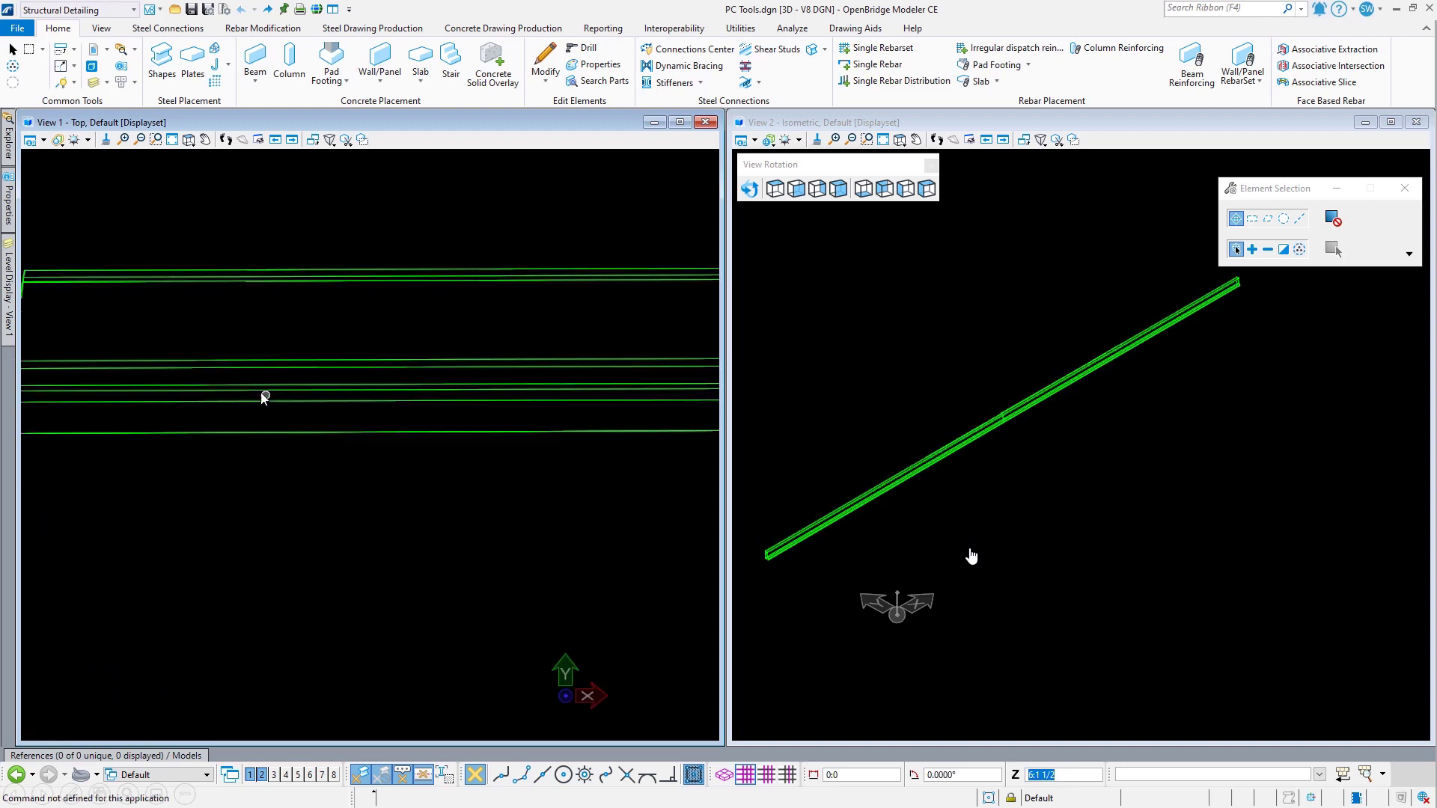
scroll(130, 357, down, 2)
scroll(33, 327, up, 3)
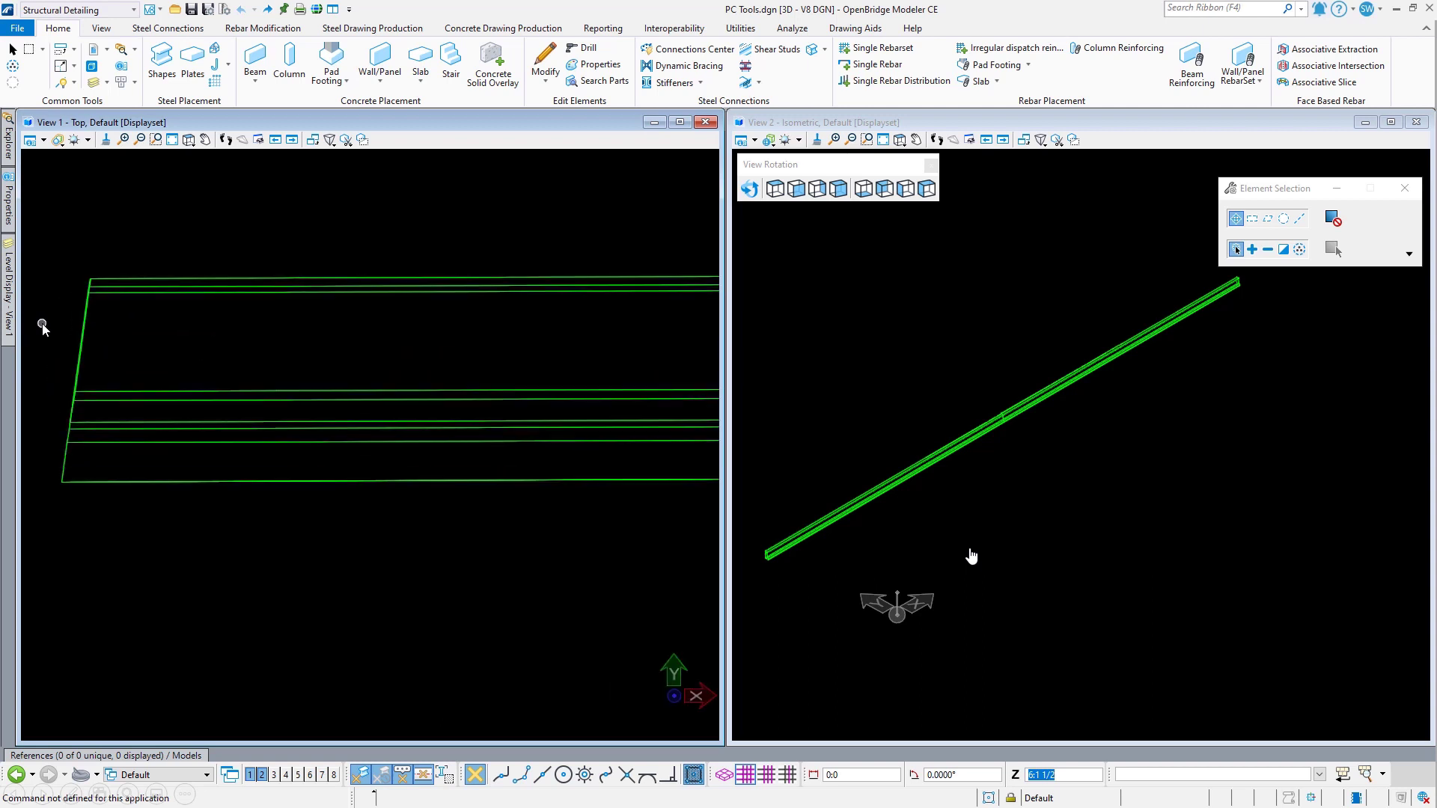
scroll(768, 561, up, 3)
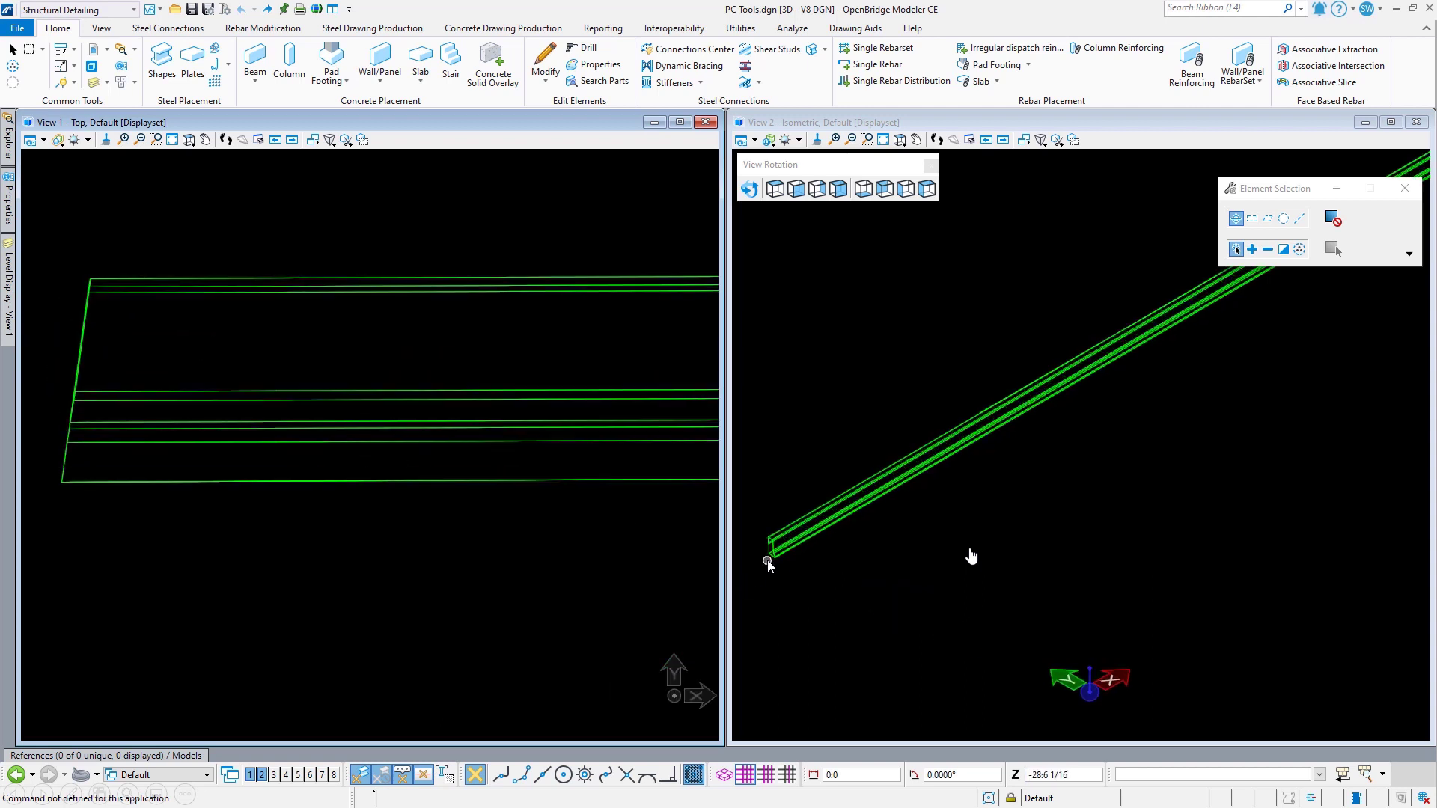
scroll(767, 561, up, 5)
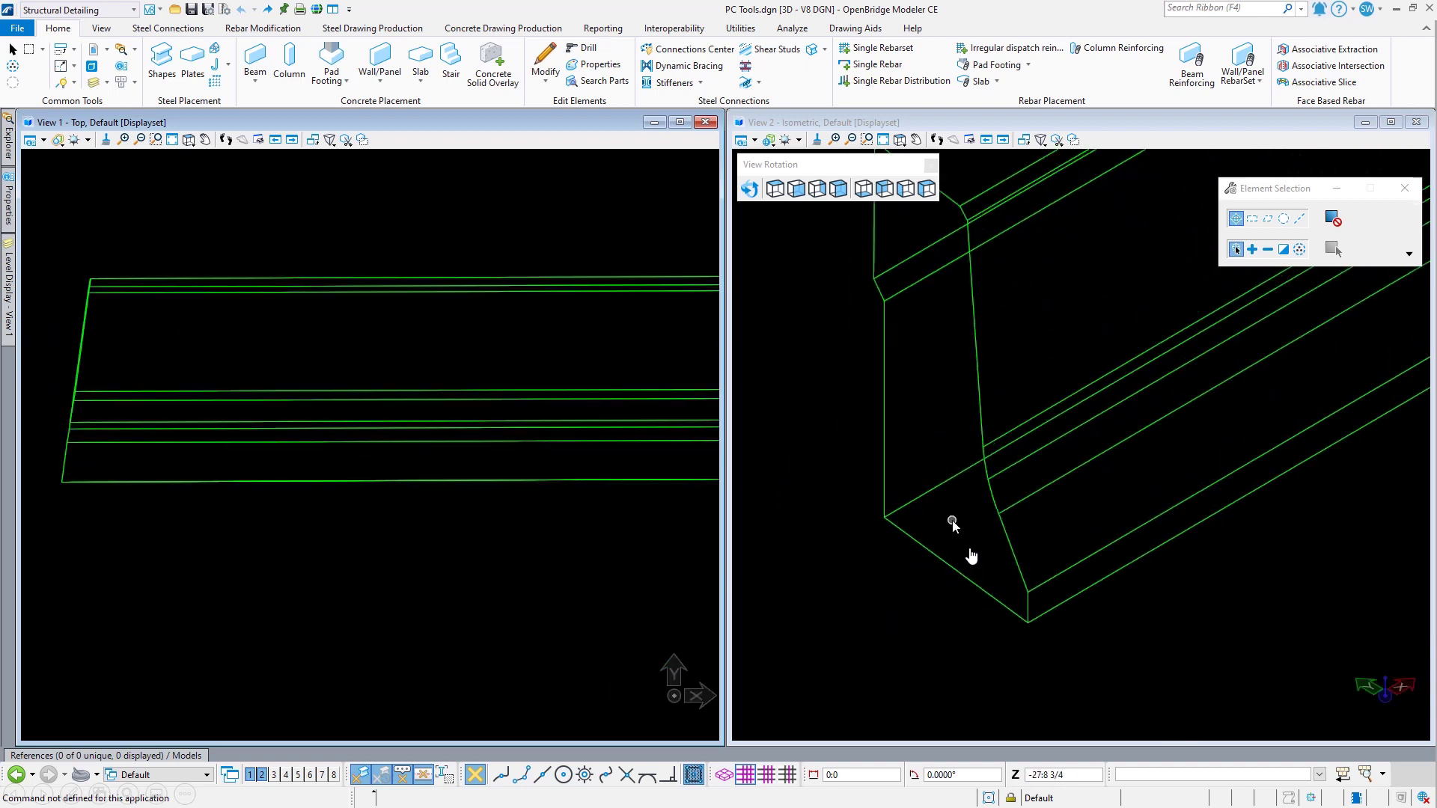
click(885, 189)
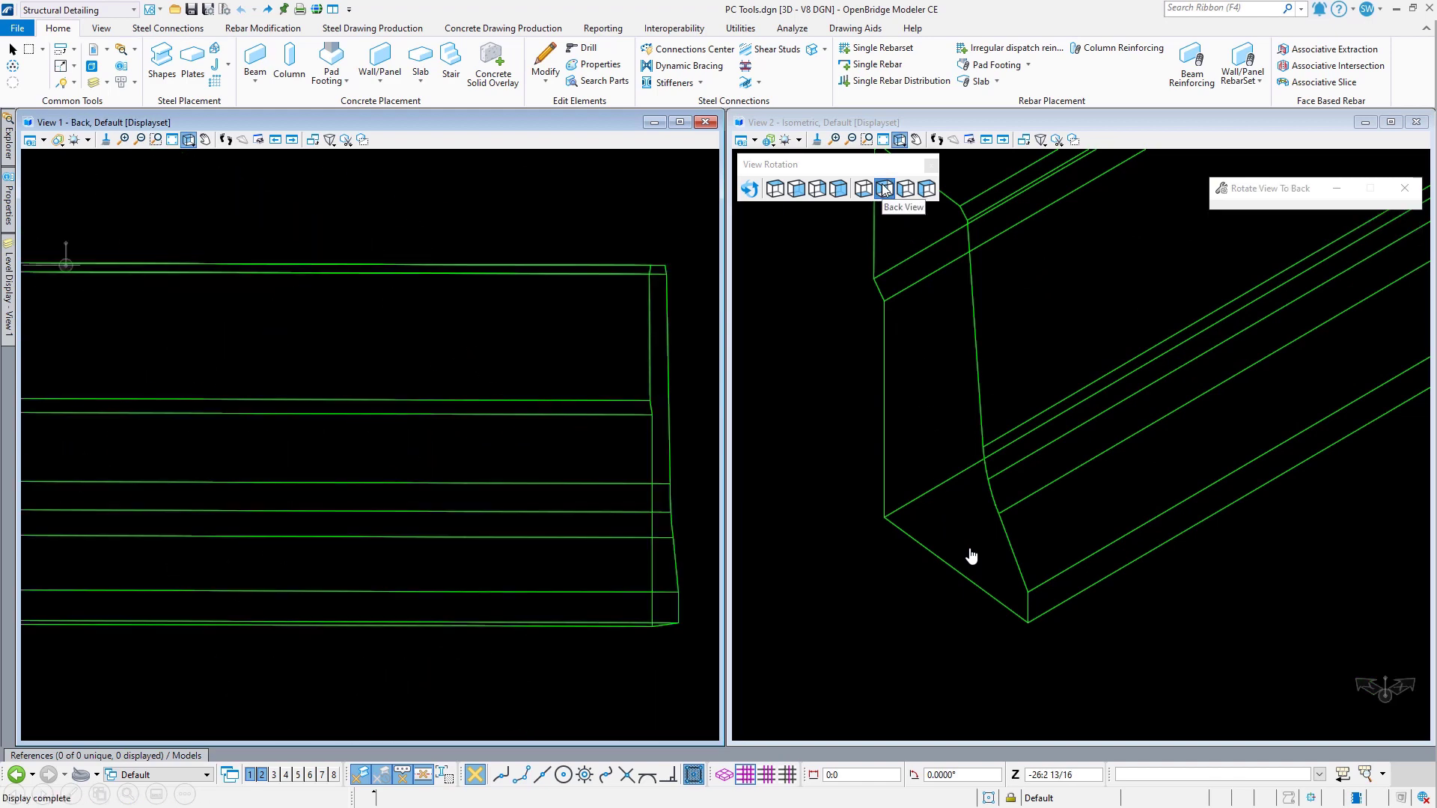
click(776, 189)
click(917, 130)
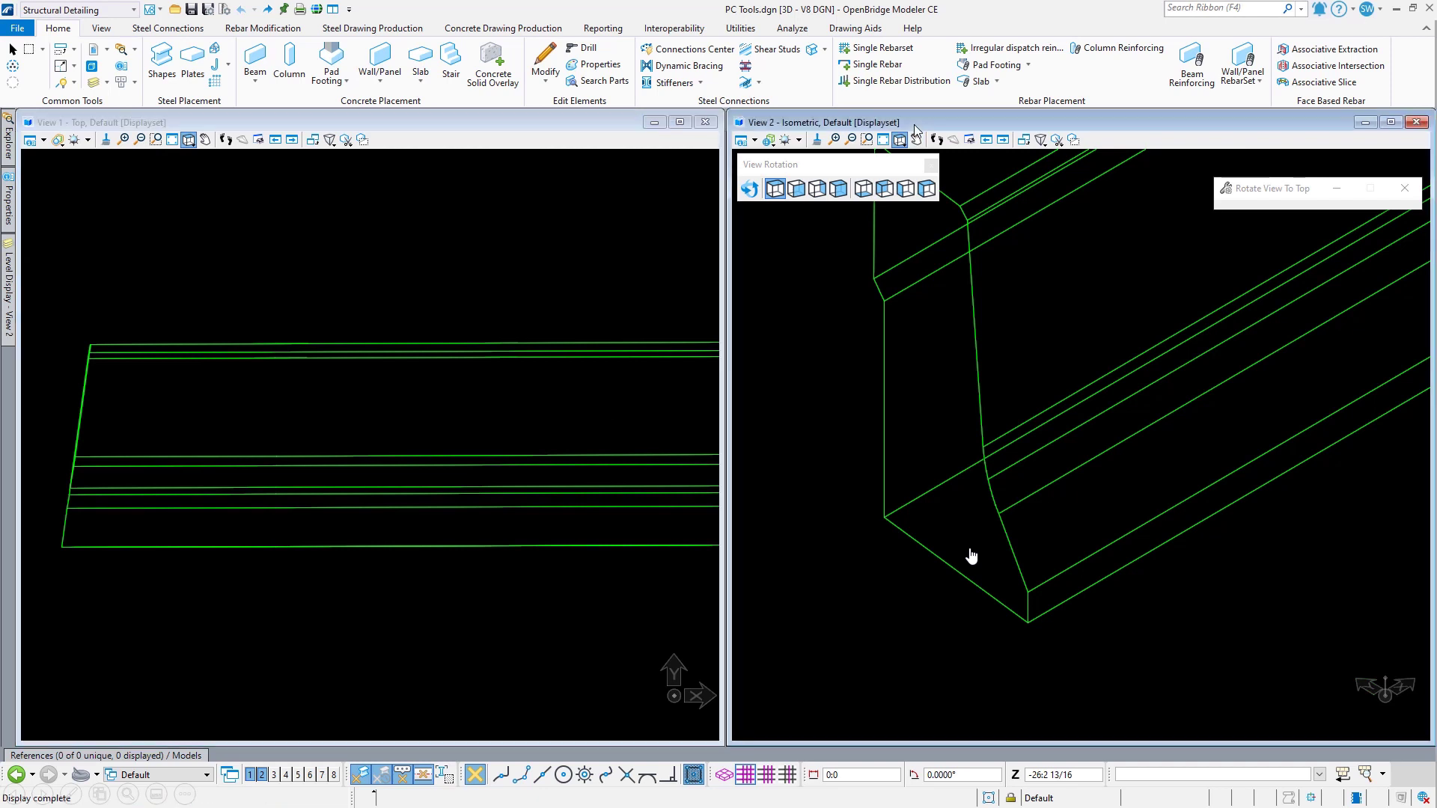
Step: Set View 2 to the left orientation and rotate it dynamically to show the barrier's end profile
click(906, 189)
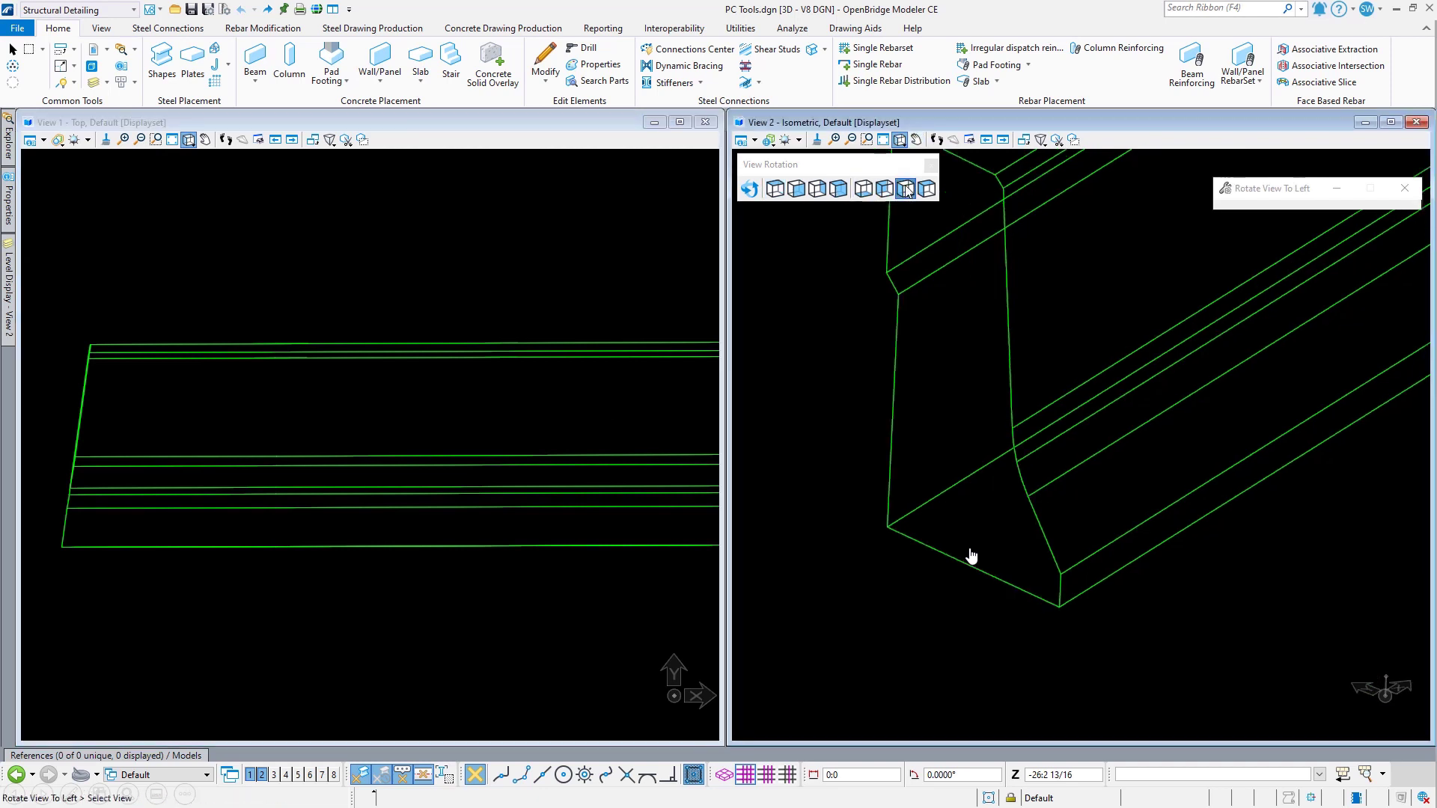
click(971, 556)
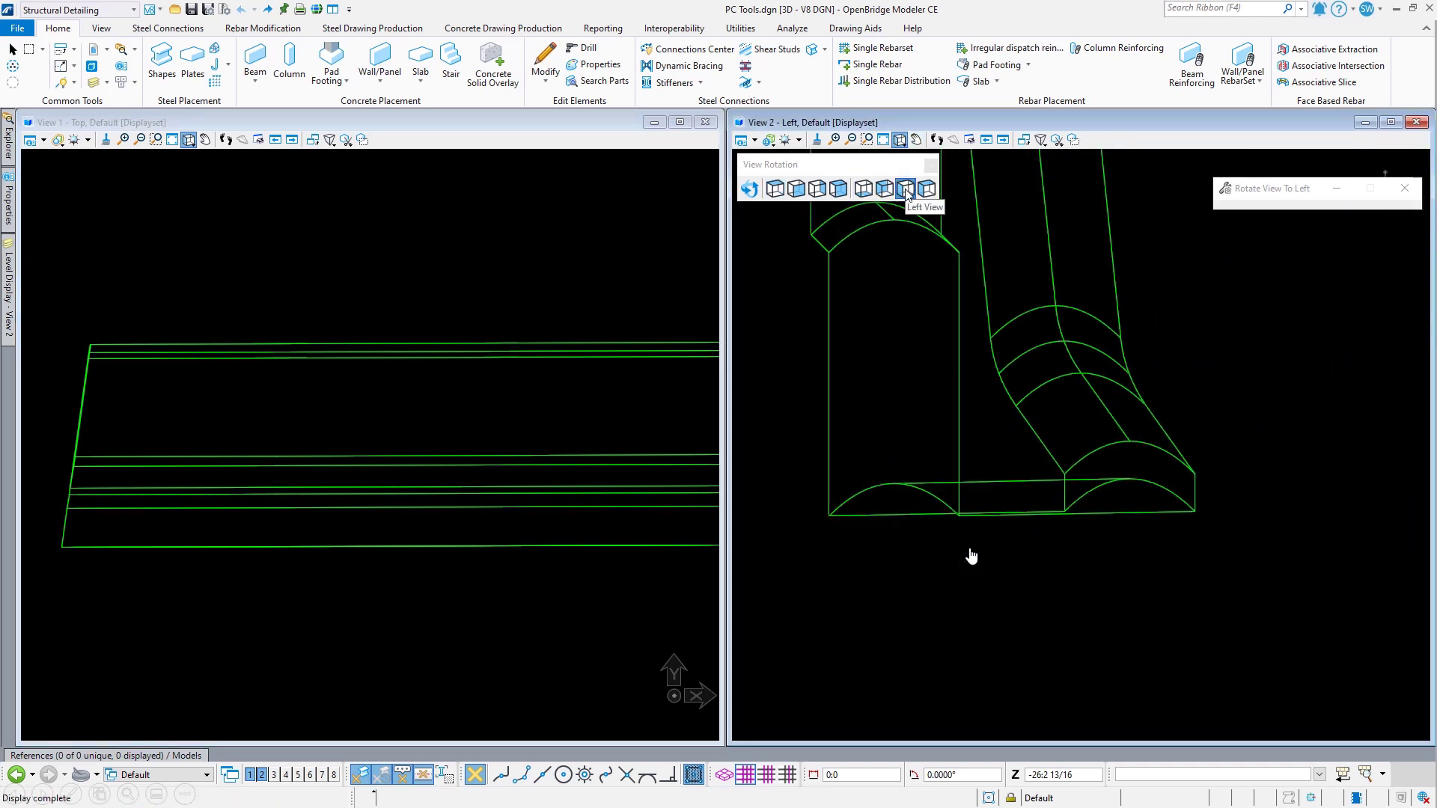
right_click(1210, 510)
scroll(962, 598, down, 1)
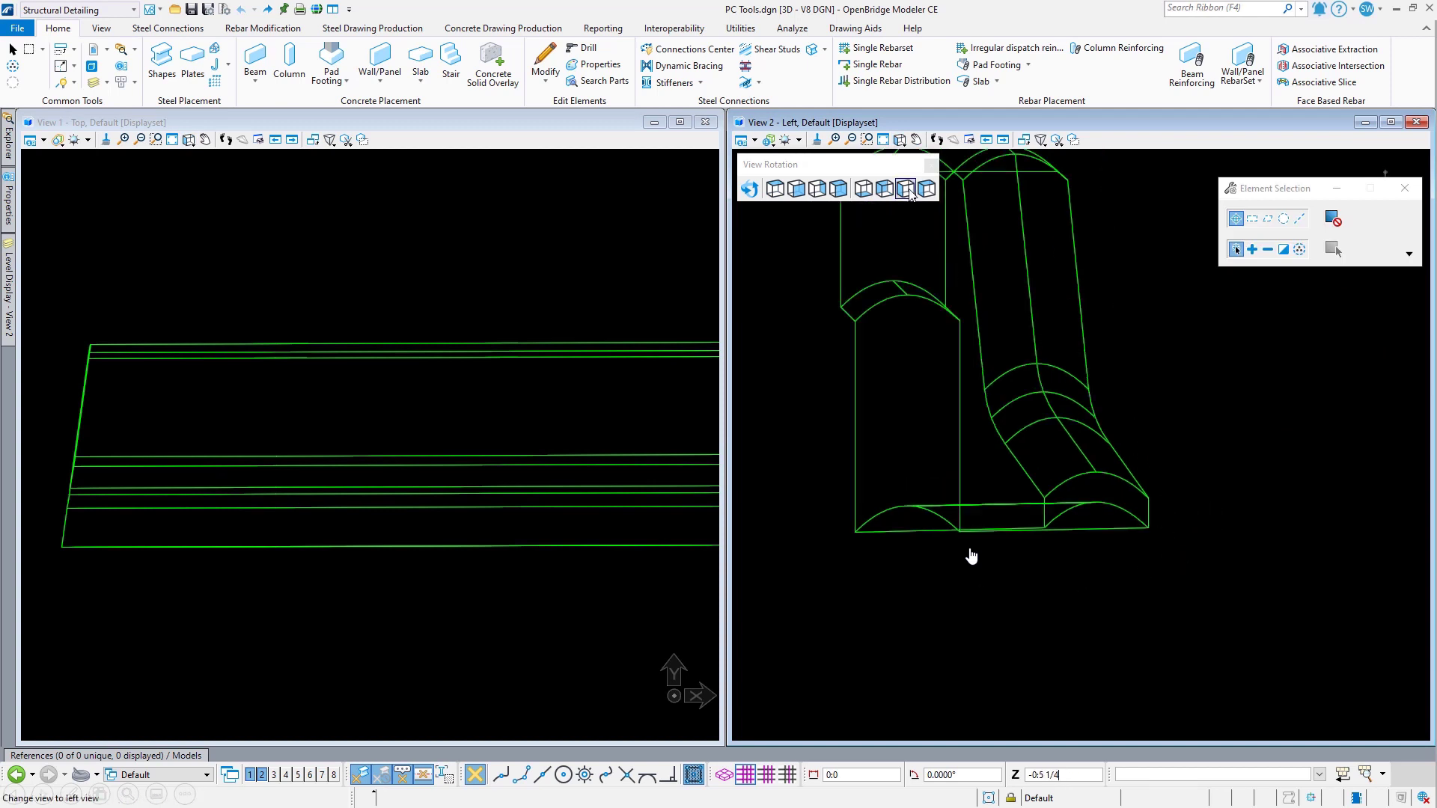
click(749, 189)
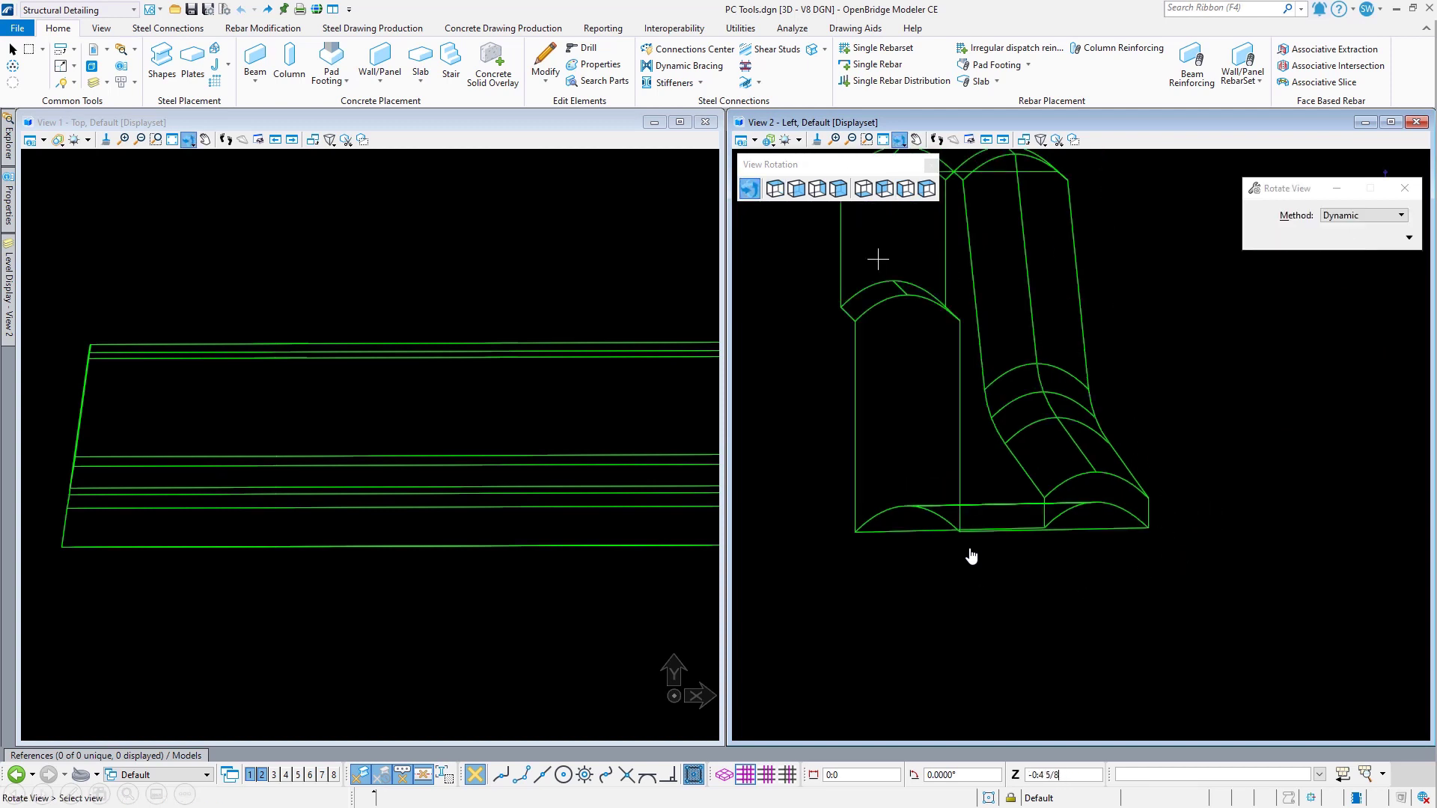
click(960, 504)
click(926, 528)
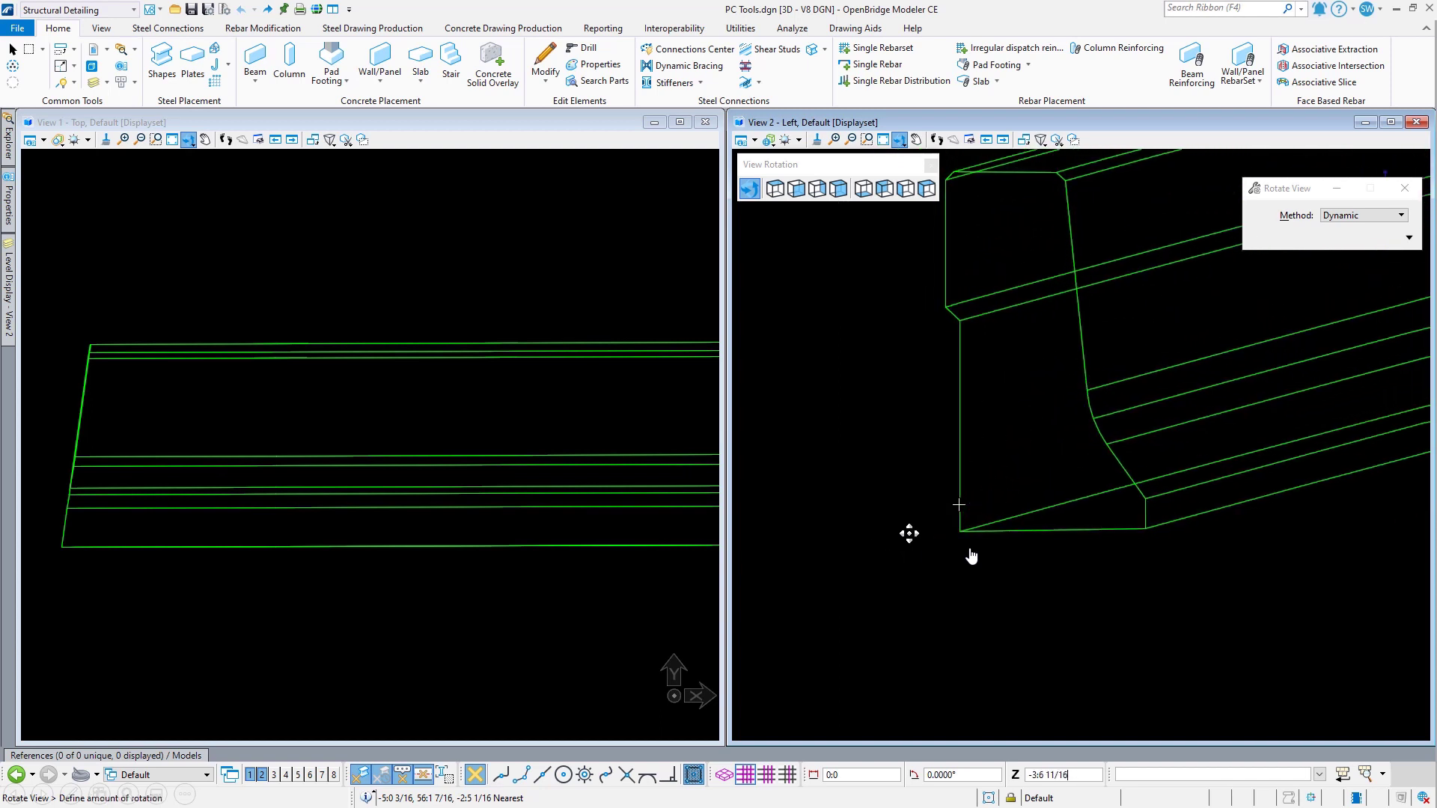
click(971, 557)
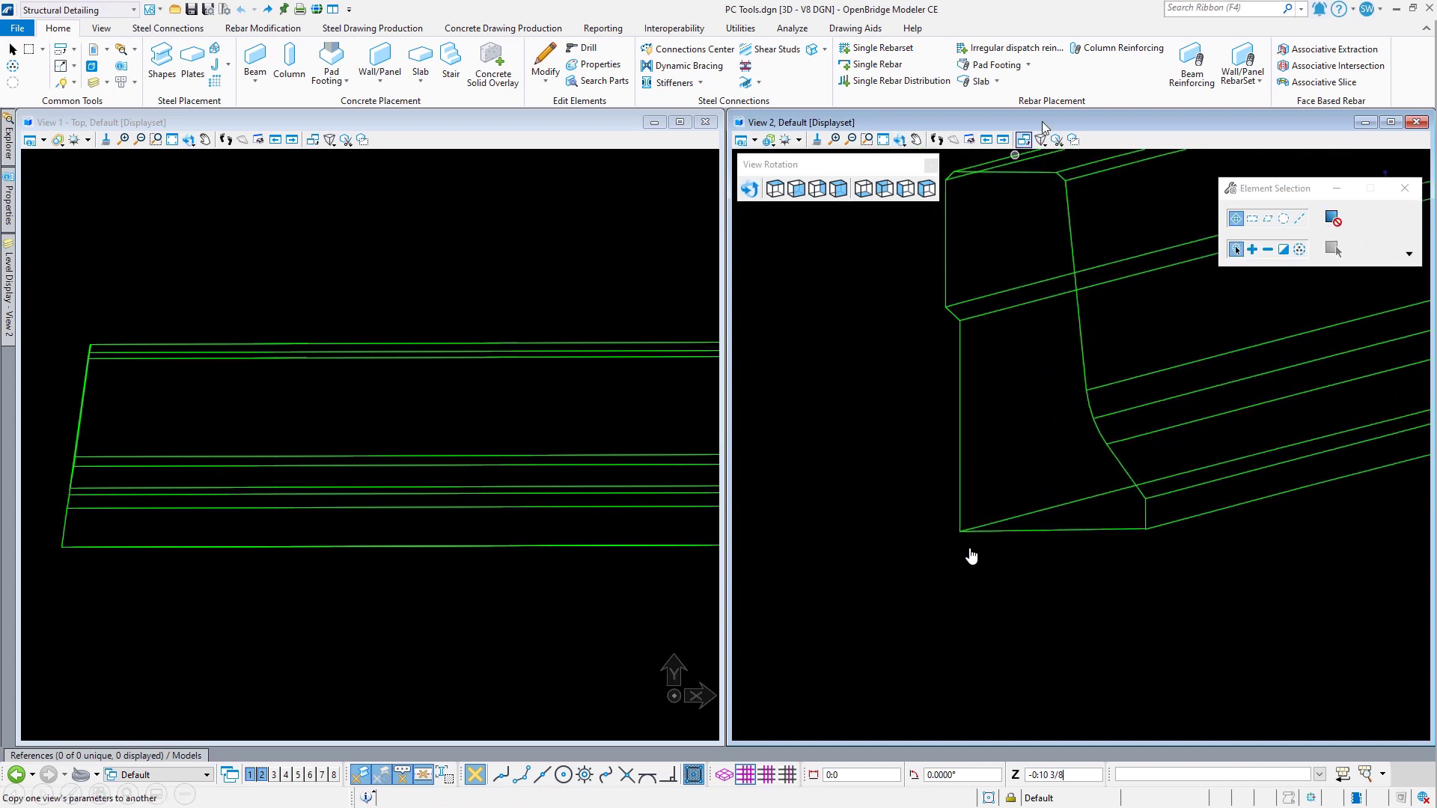
Step: Draw a three-segment SmartLine from the barrier's lower back corner up the back face, across the profile and down to the base
key(space)
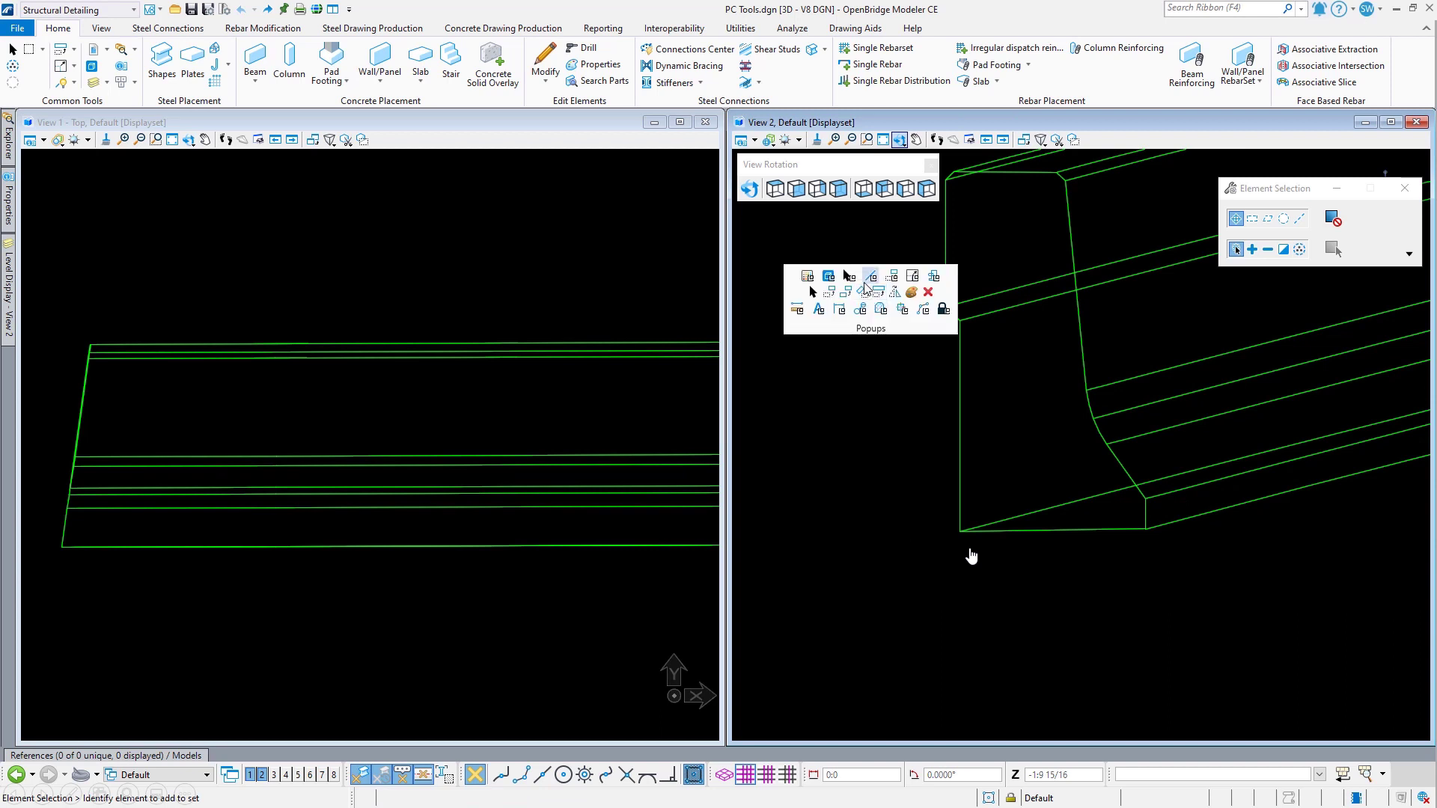
click(868, 281)
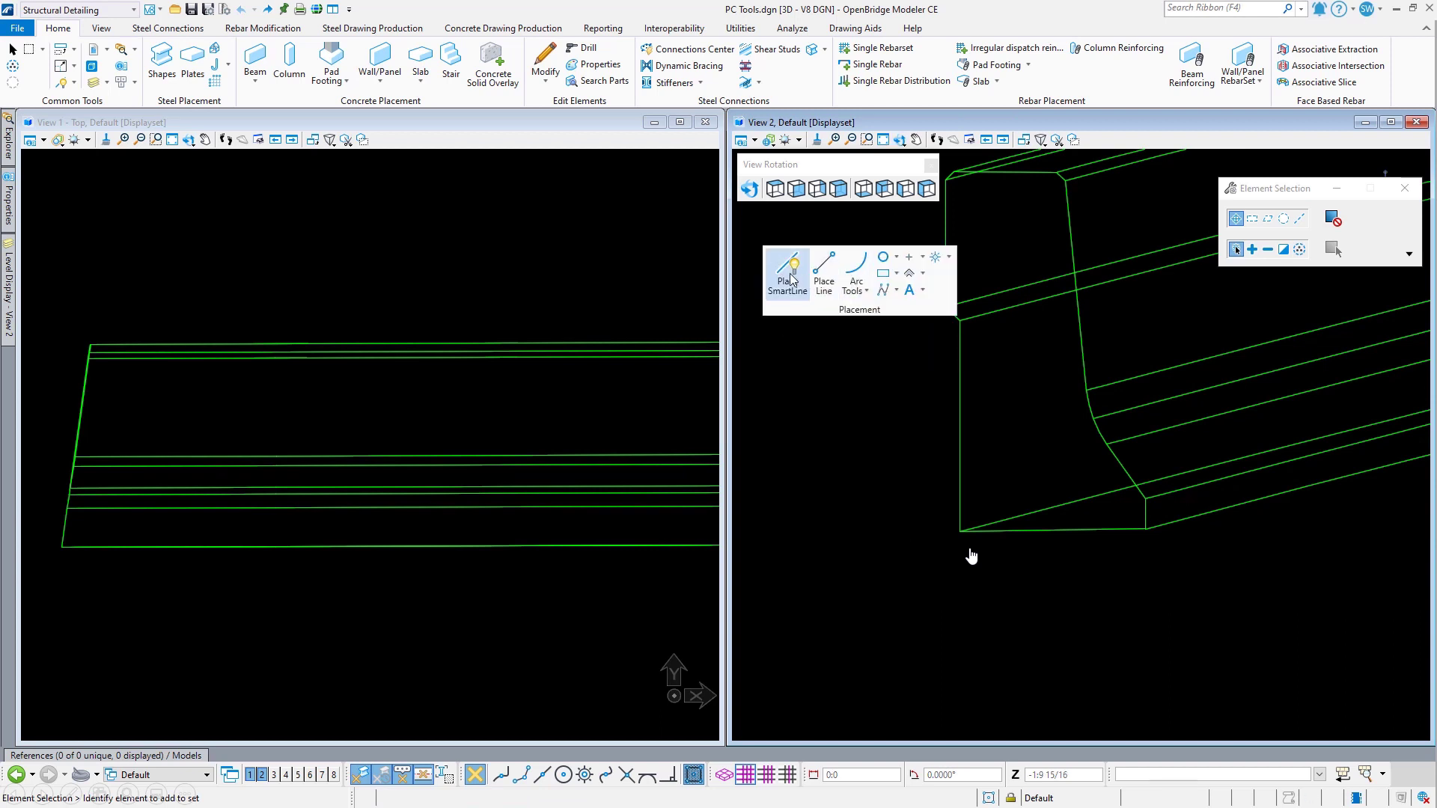
click(800, 279)
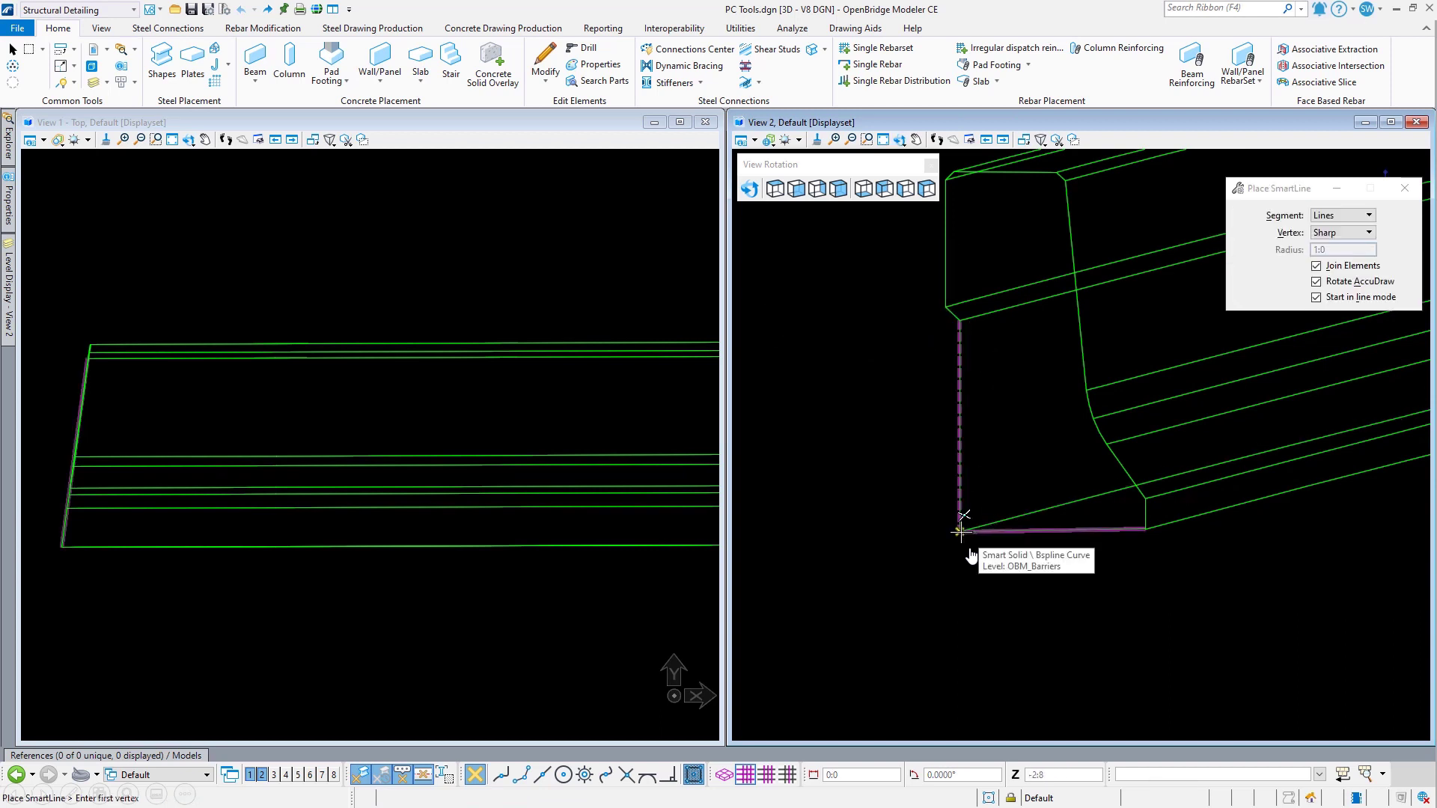
click(960, 531)
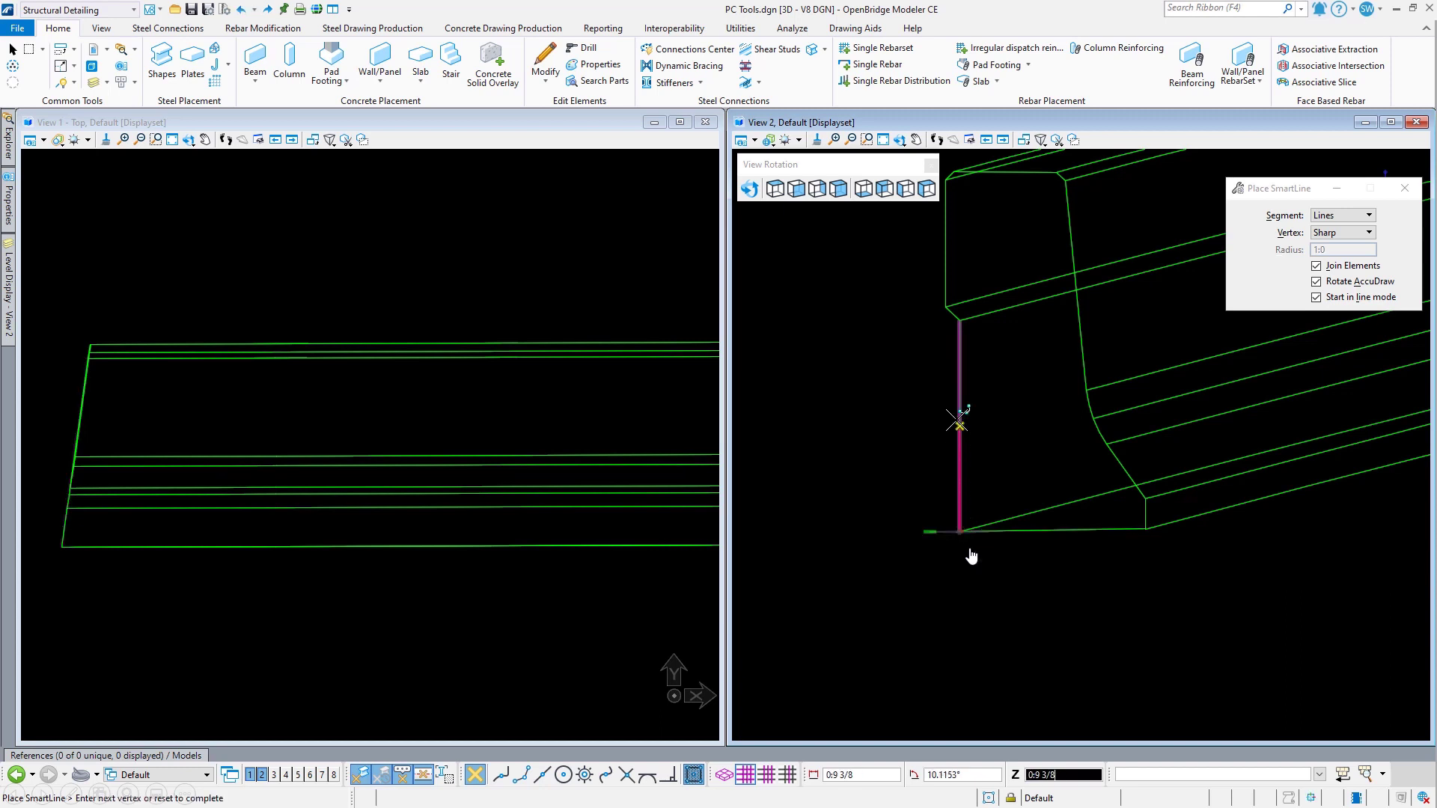
click(961, 321)
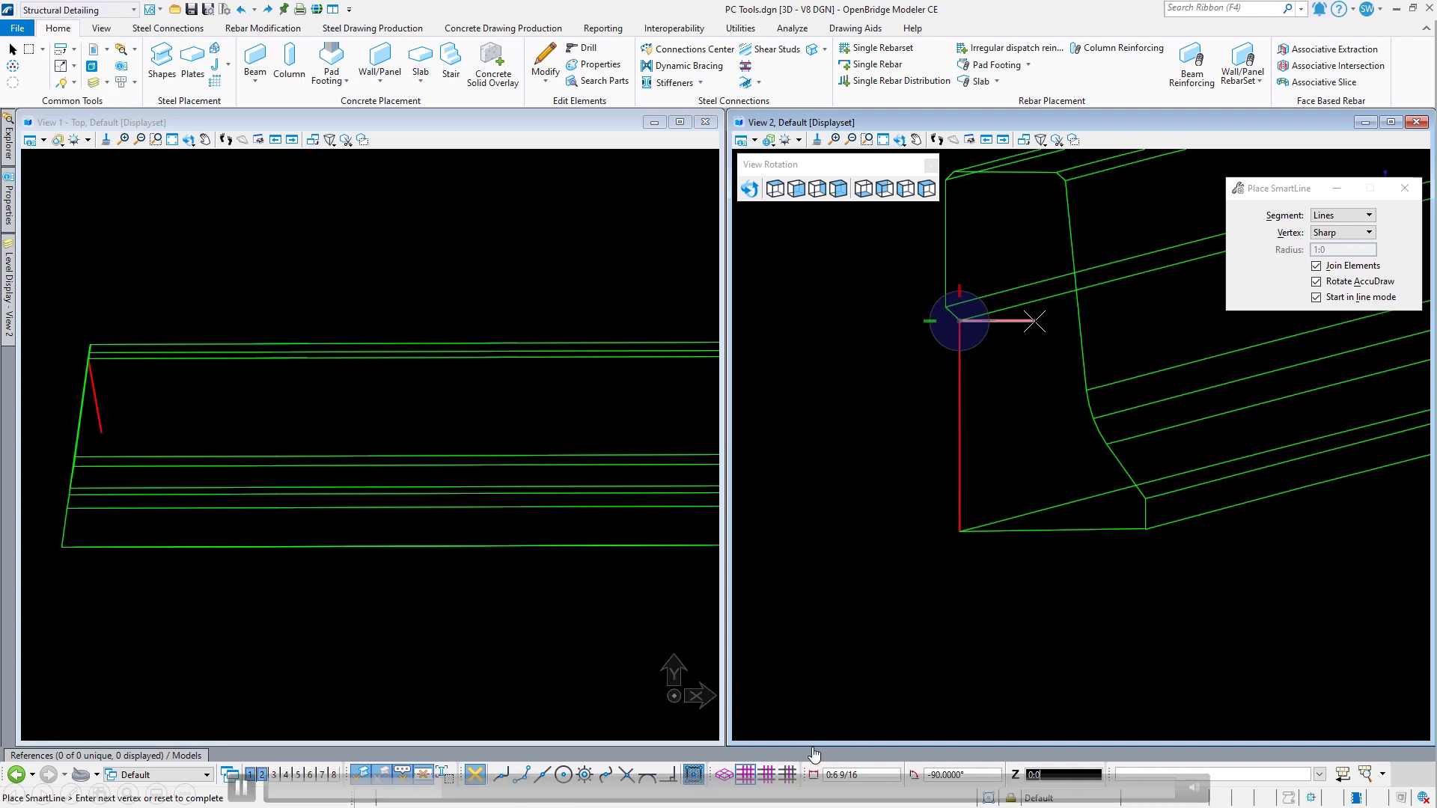
click(515, 790)
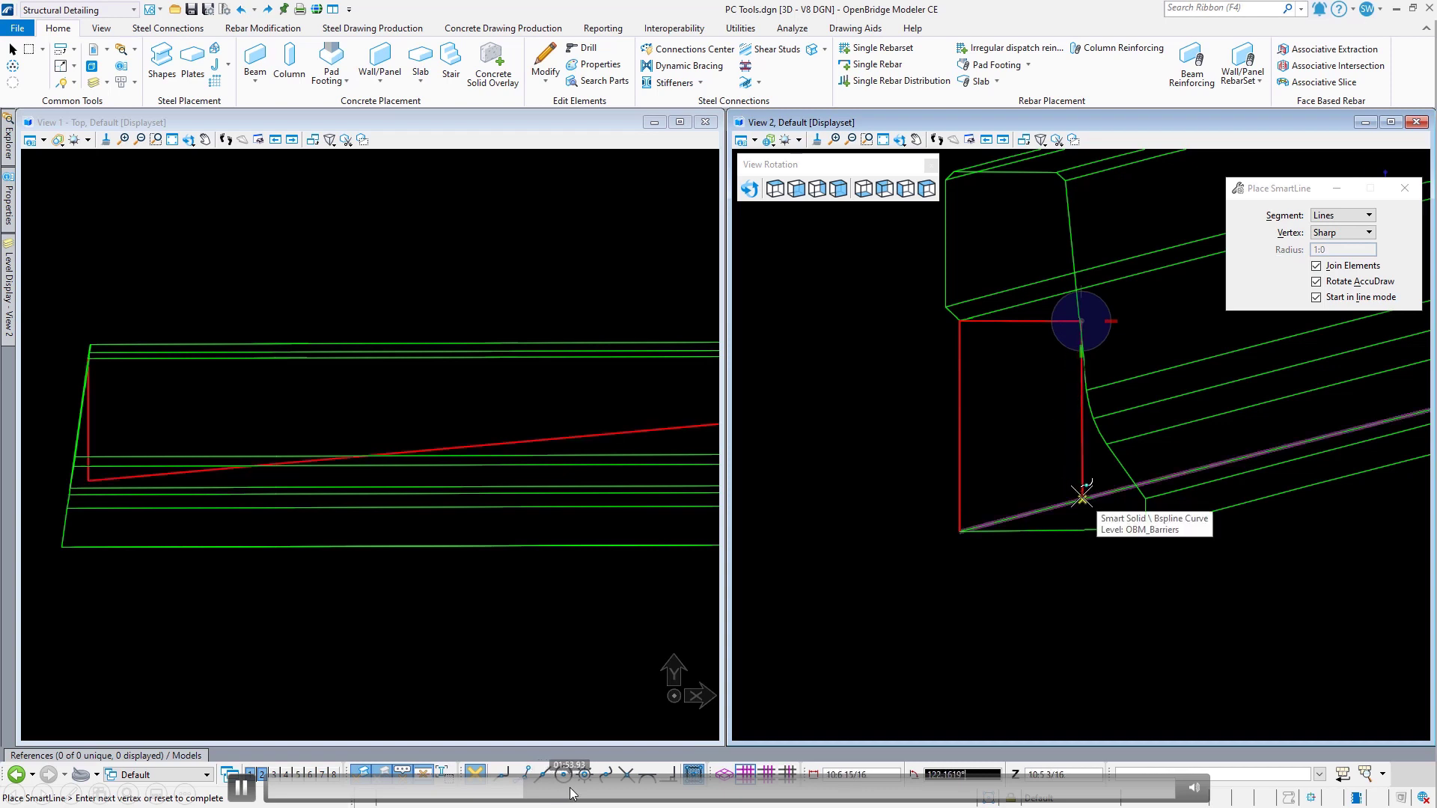
click(612, 795)
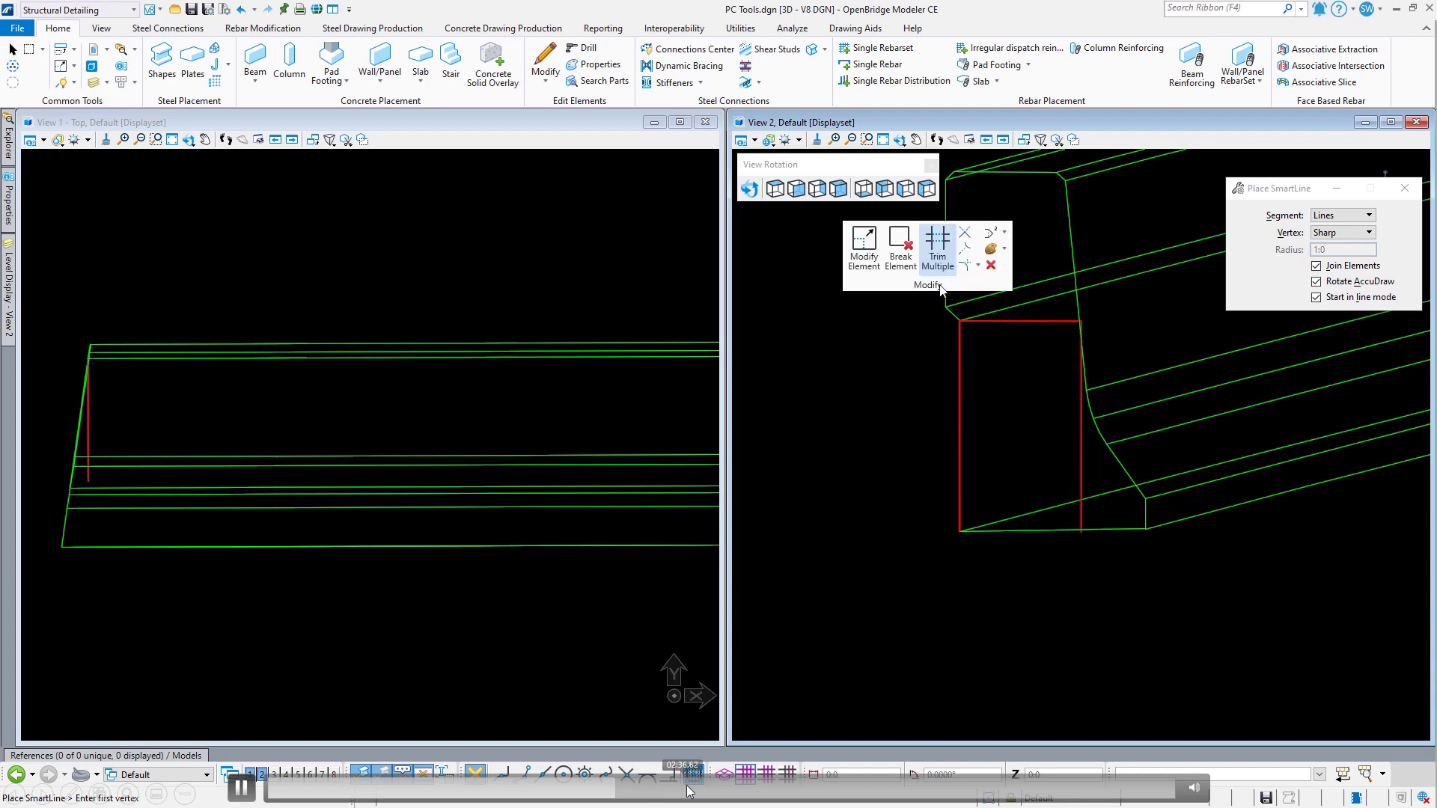
Step: Use Modify Element to raise the SmartLine's upper segment to just below the barrier's top and shift both vertical legs inward by 0:2
click(687, 789)
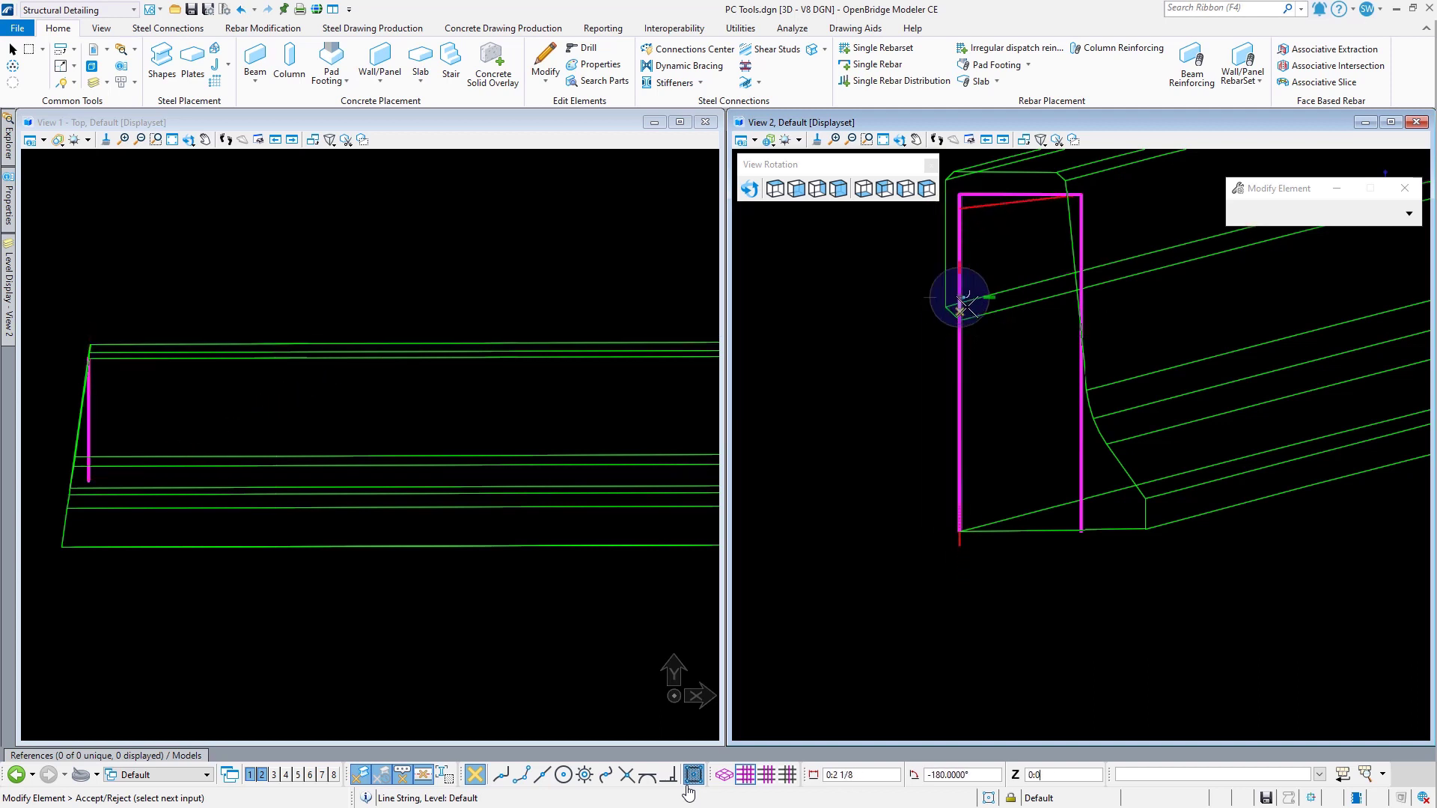
click(960, 349)
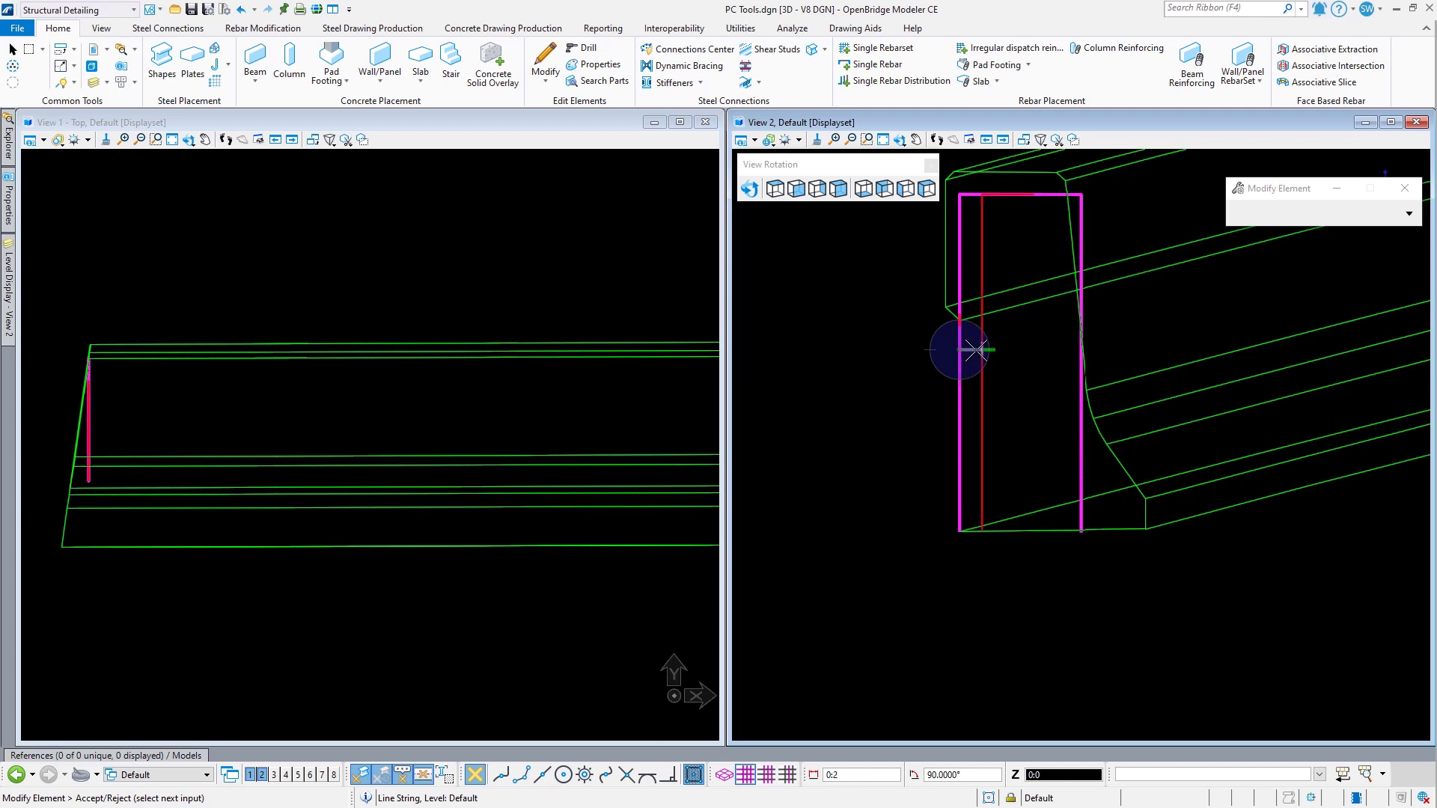
click(974, 350)
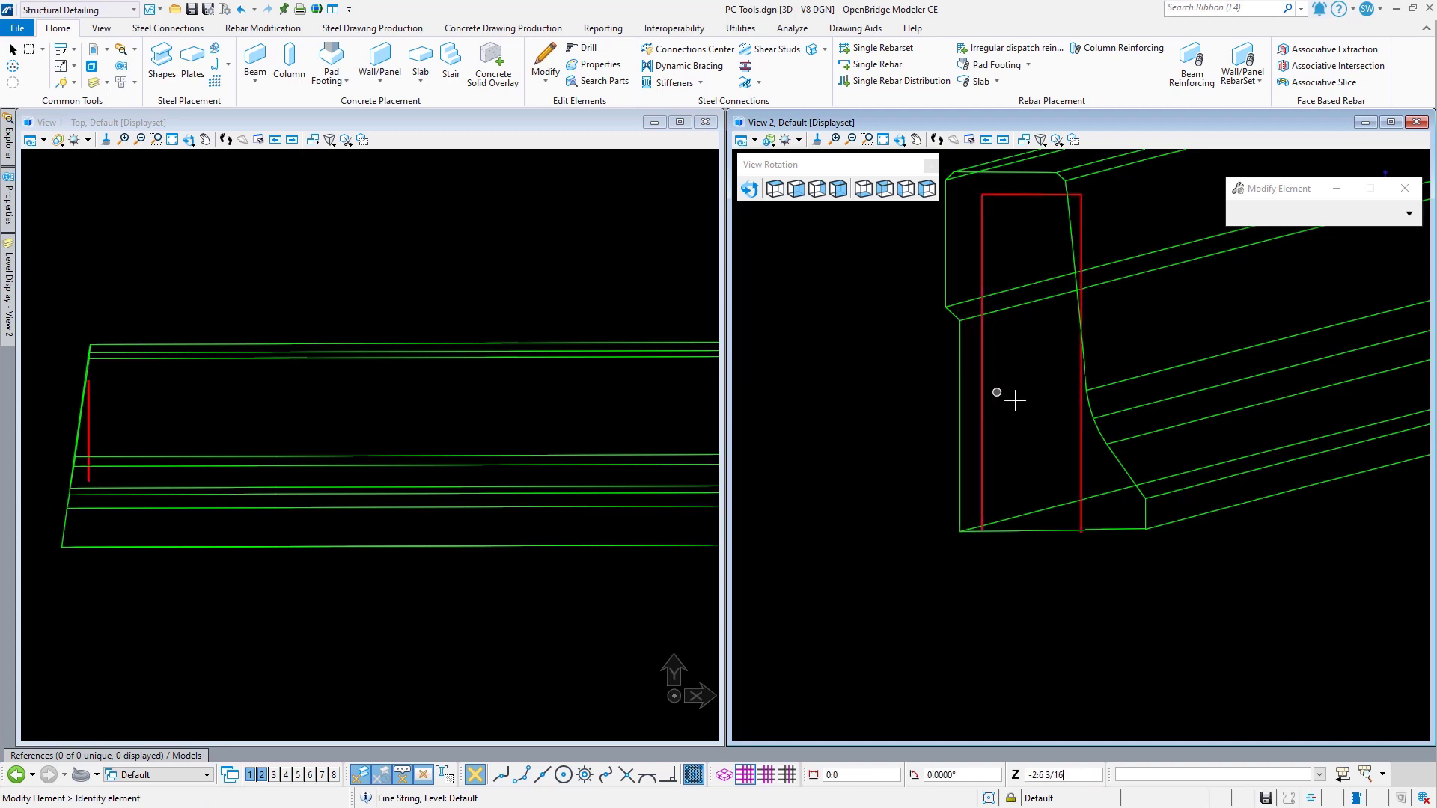
click(1080, 405)
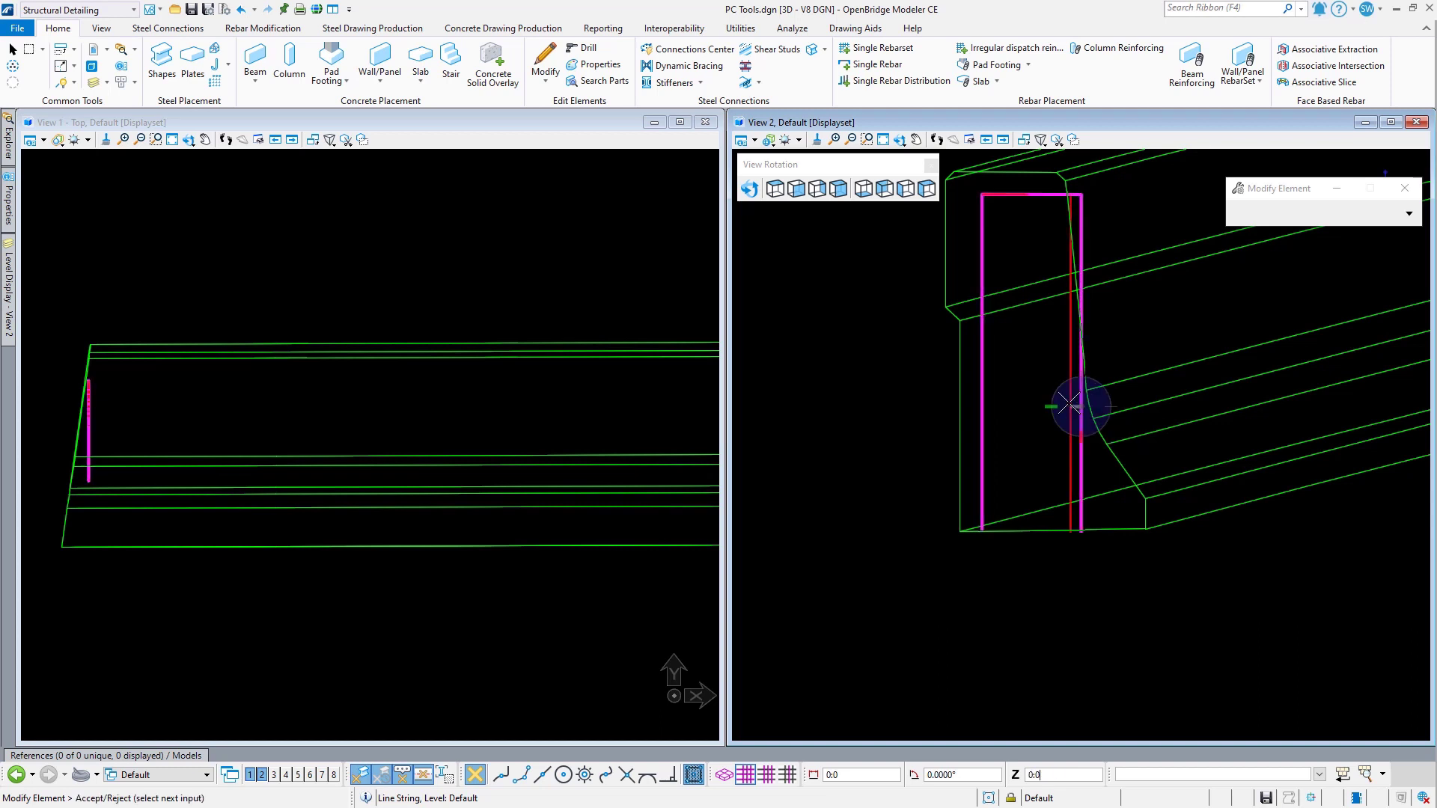
text(2)
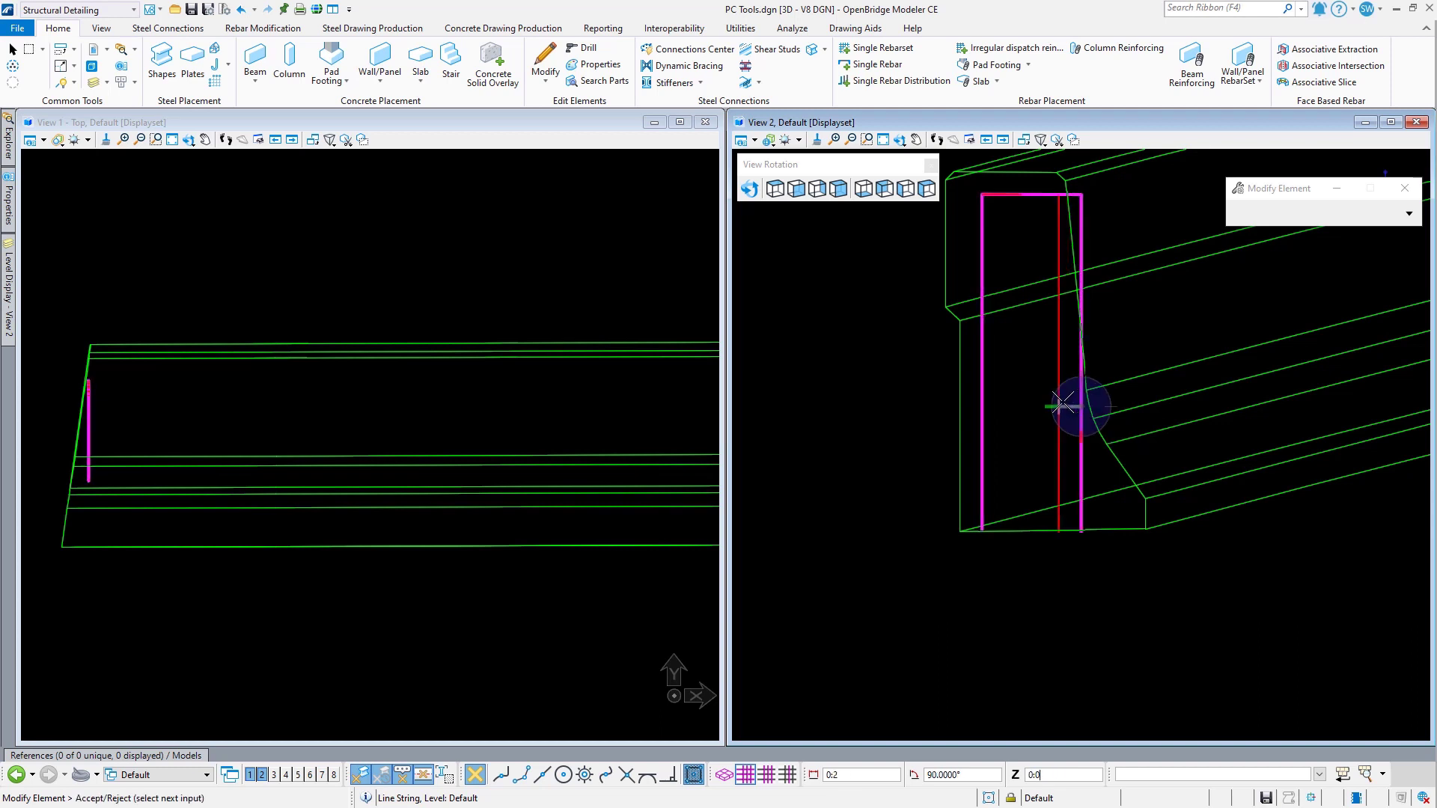
click(1063, 404)
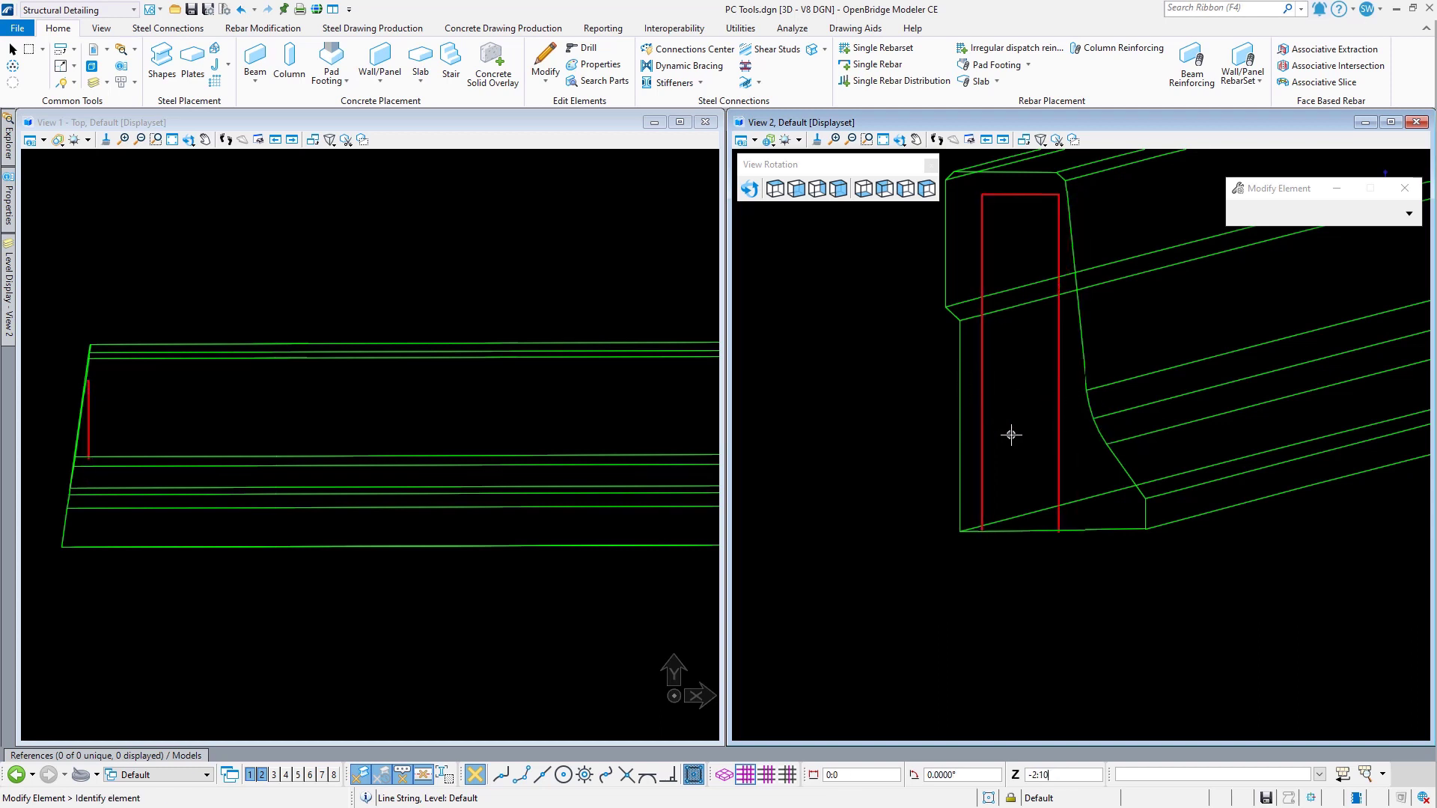
Step: Move the lower vertex of the SmartLine's front leg outward along the barrier's base by about 0:2 1/4 so the leg slopes
click(1057, 479)
click(1058, 529)
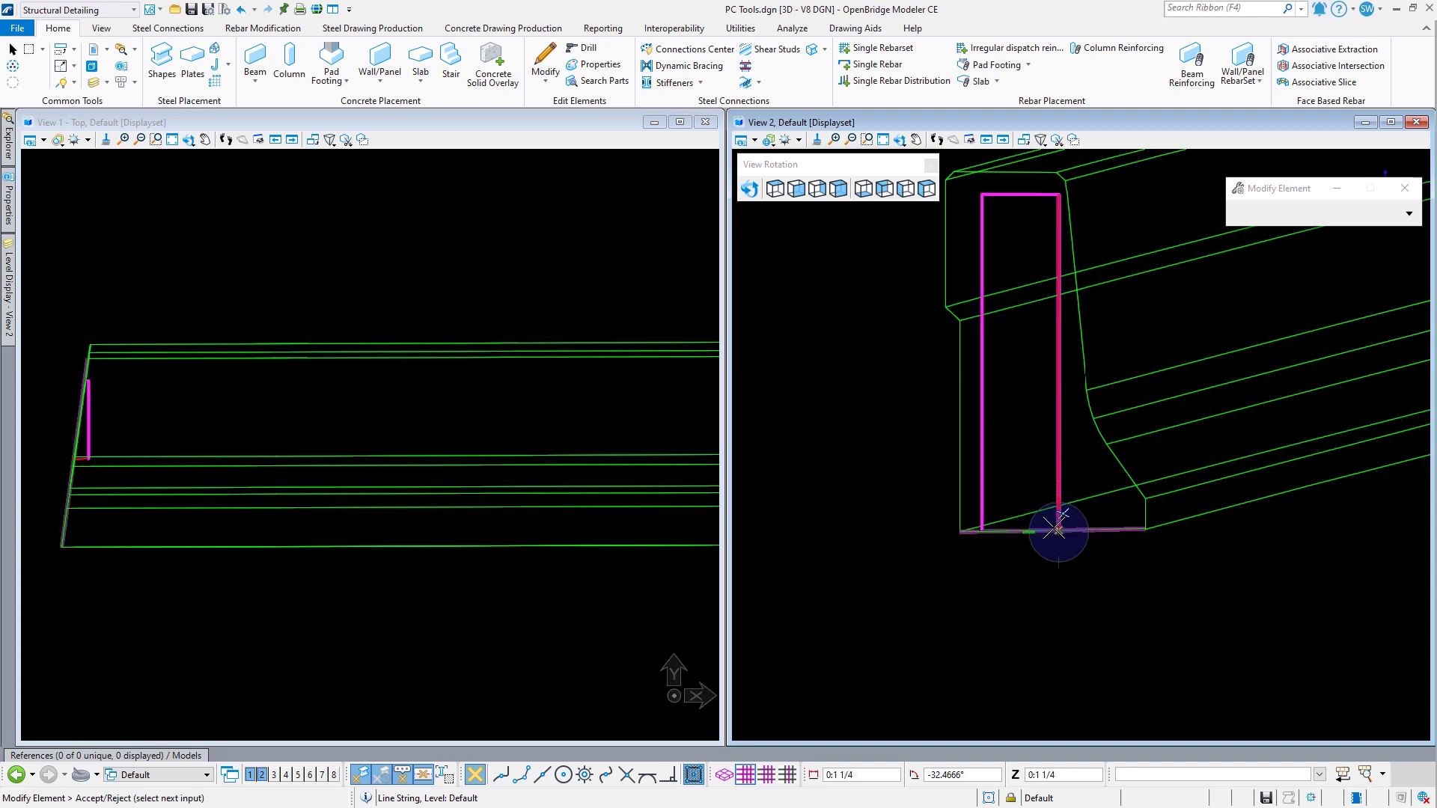
click(1062, 524)
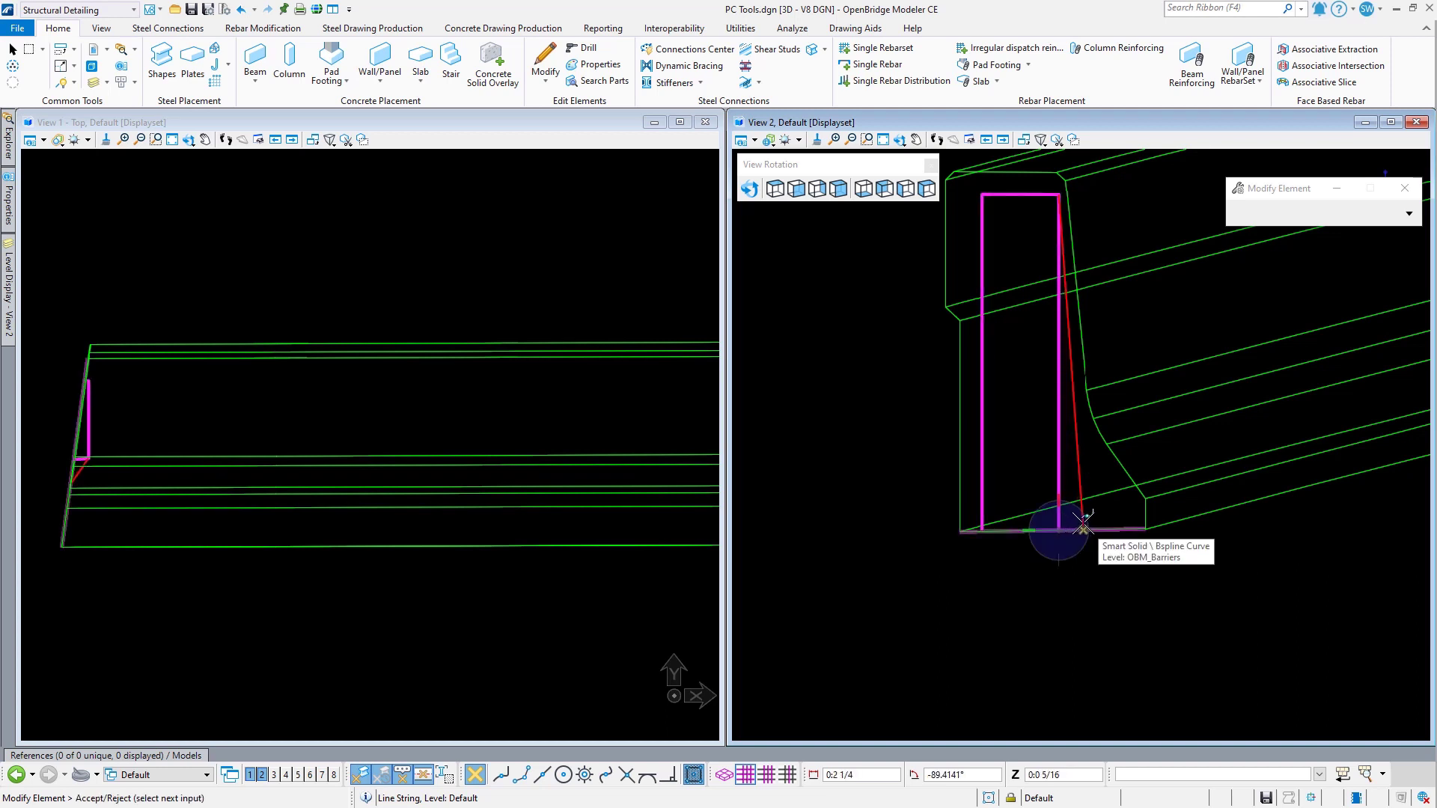
click(1081, 529)
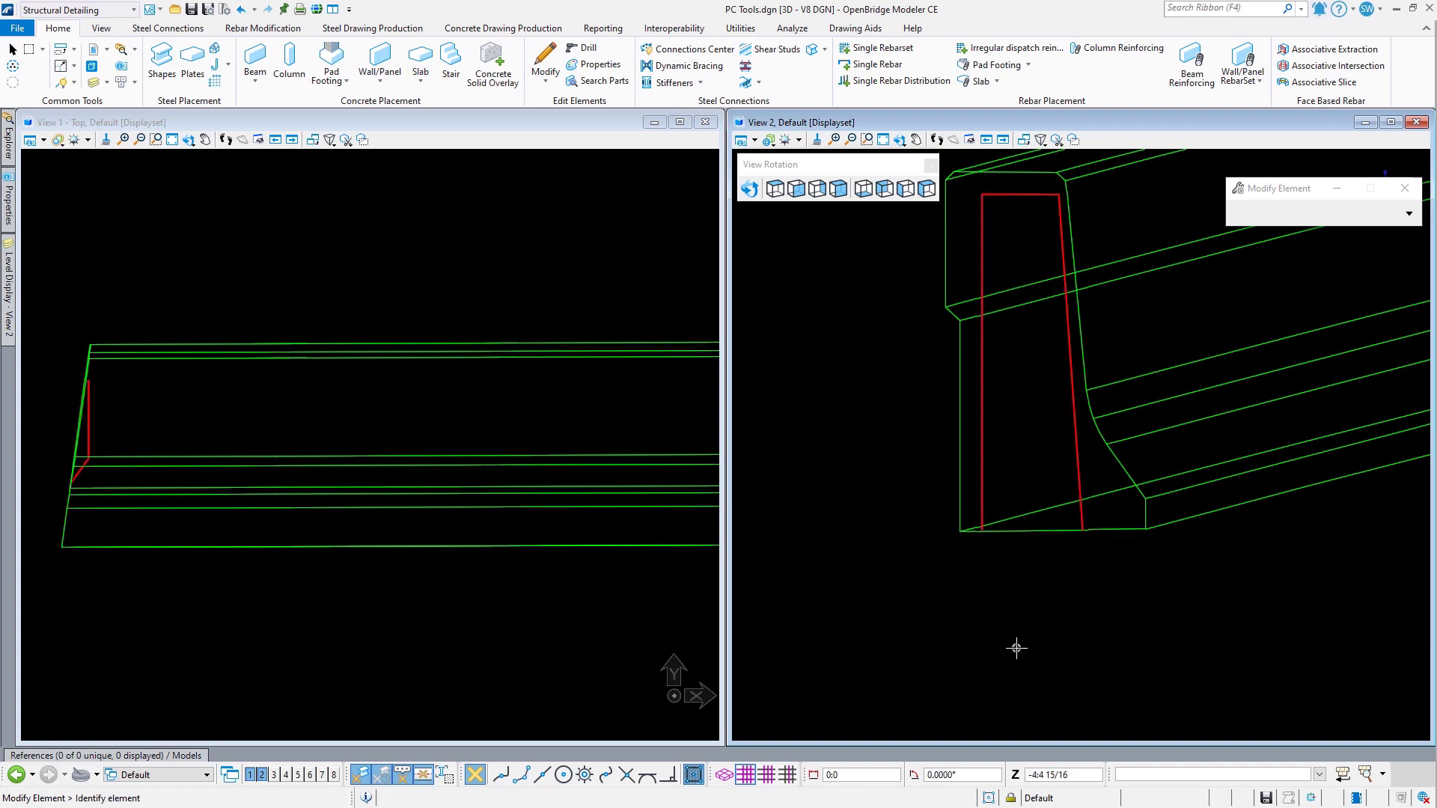
Step: Apply a Concrete Solid Overlay to the barrier using its principal axes and name it Barrier
click(897, 146)
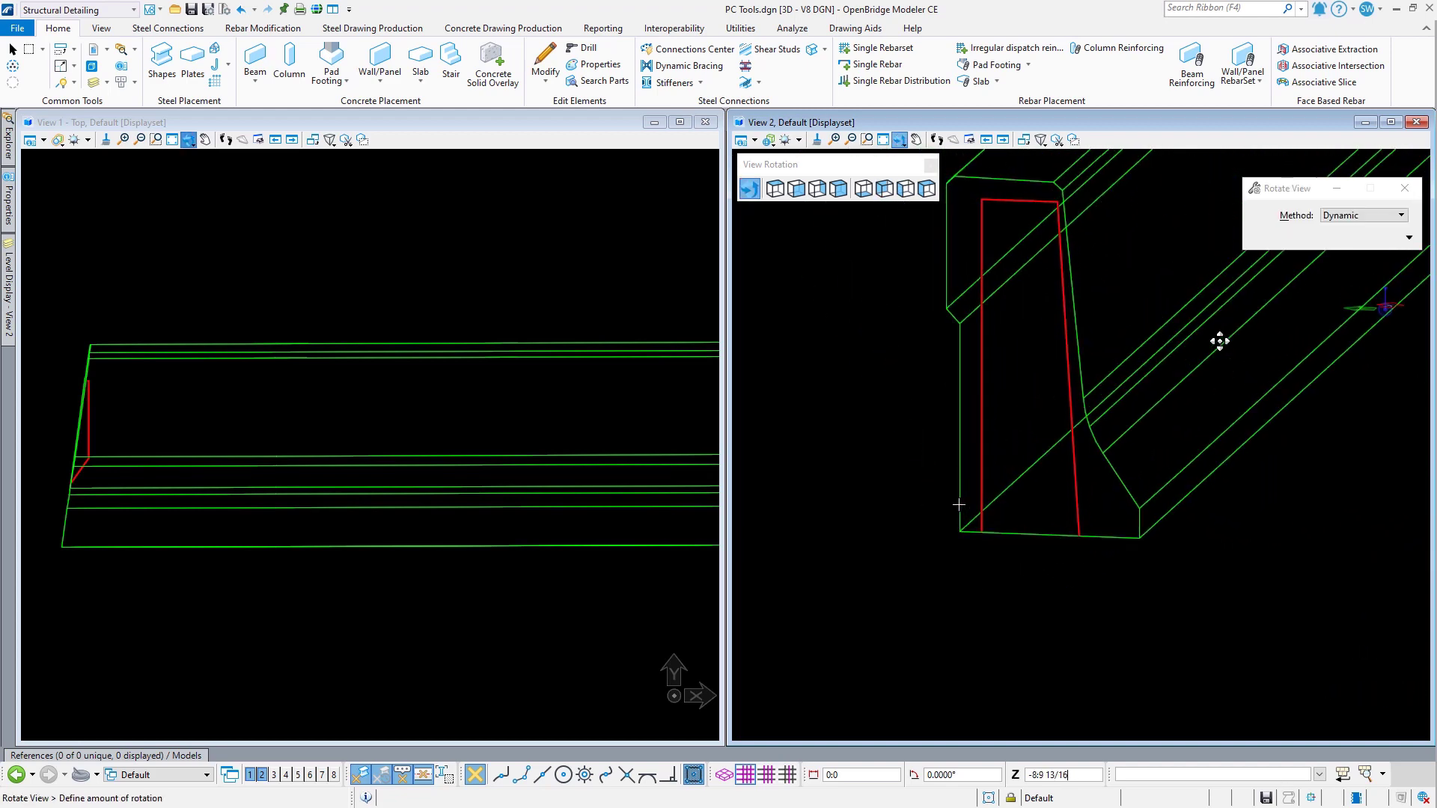
click(1217, 340)
scroll(844, 537, down, 3)
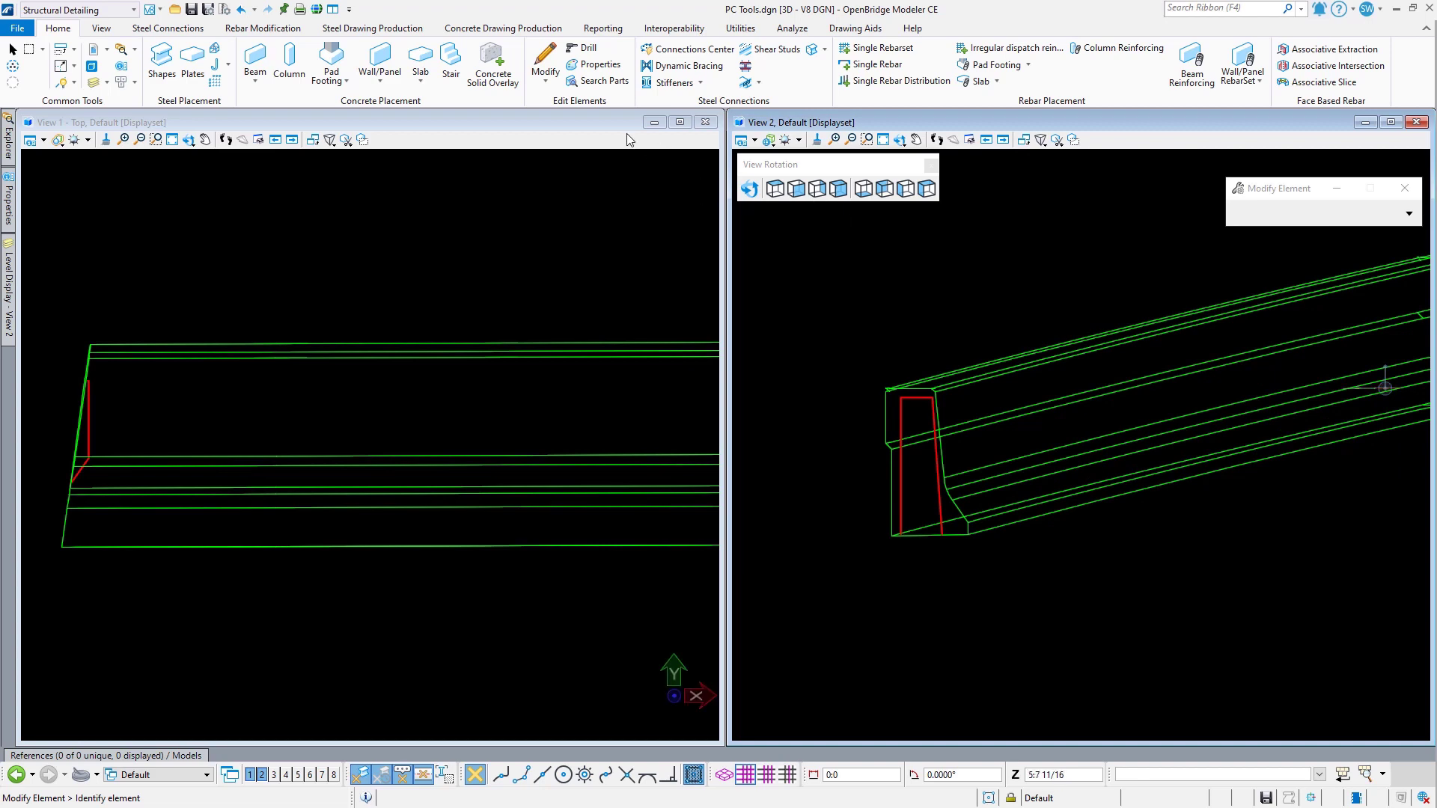
click(493, 63)
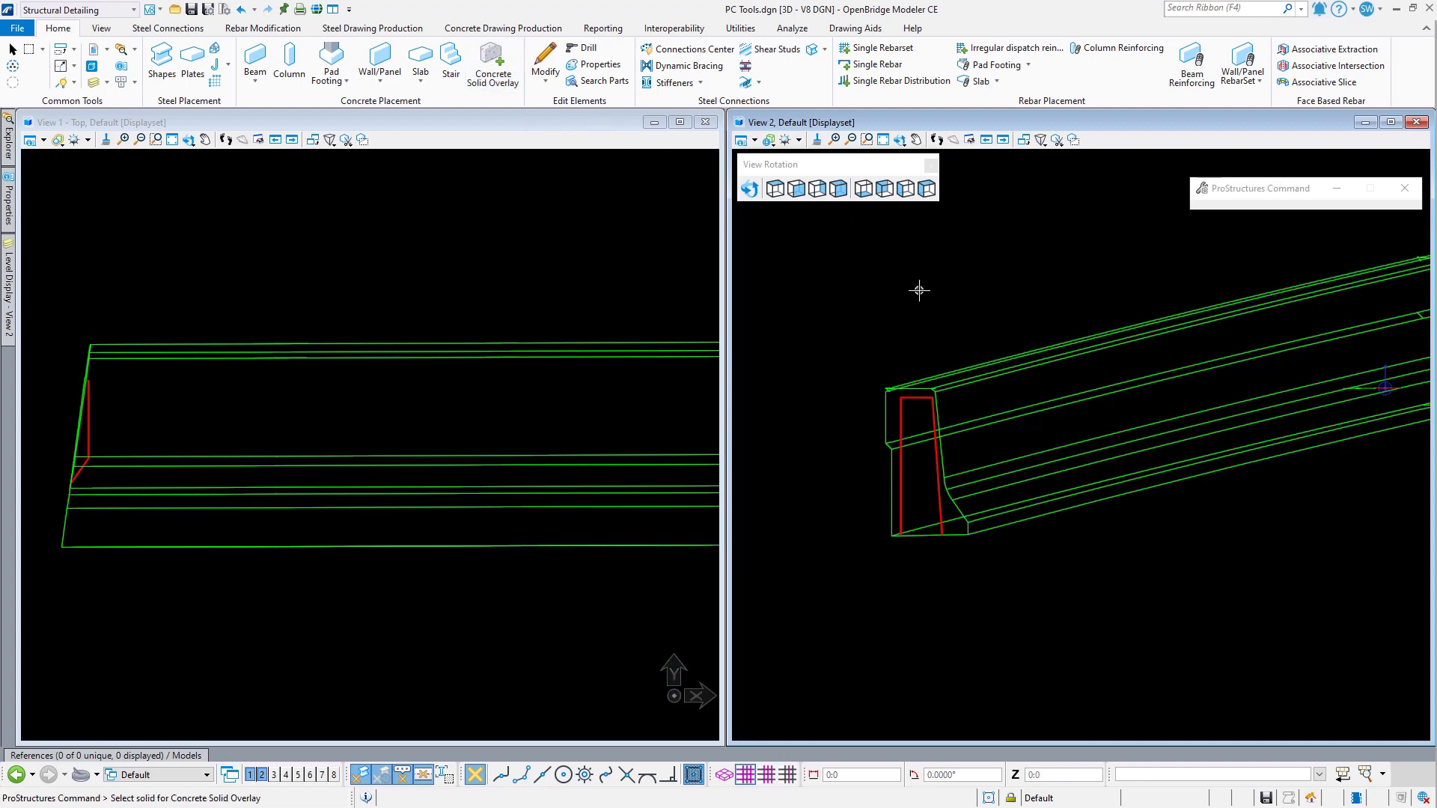
click(985, 366)
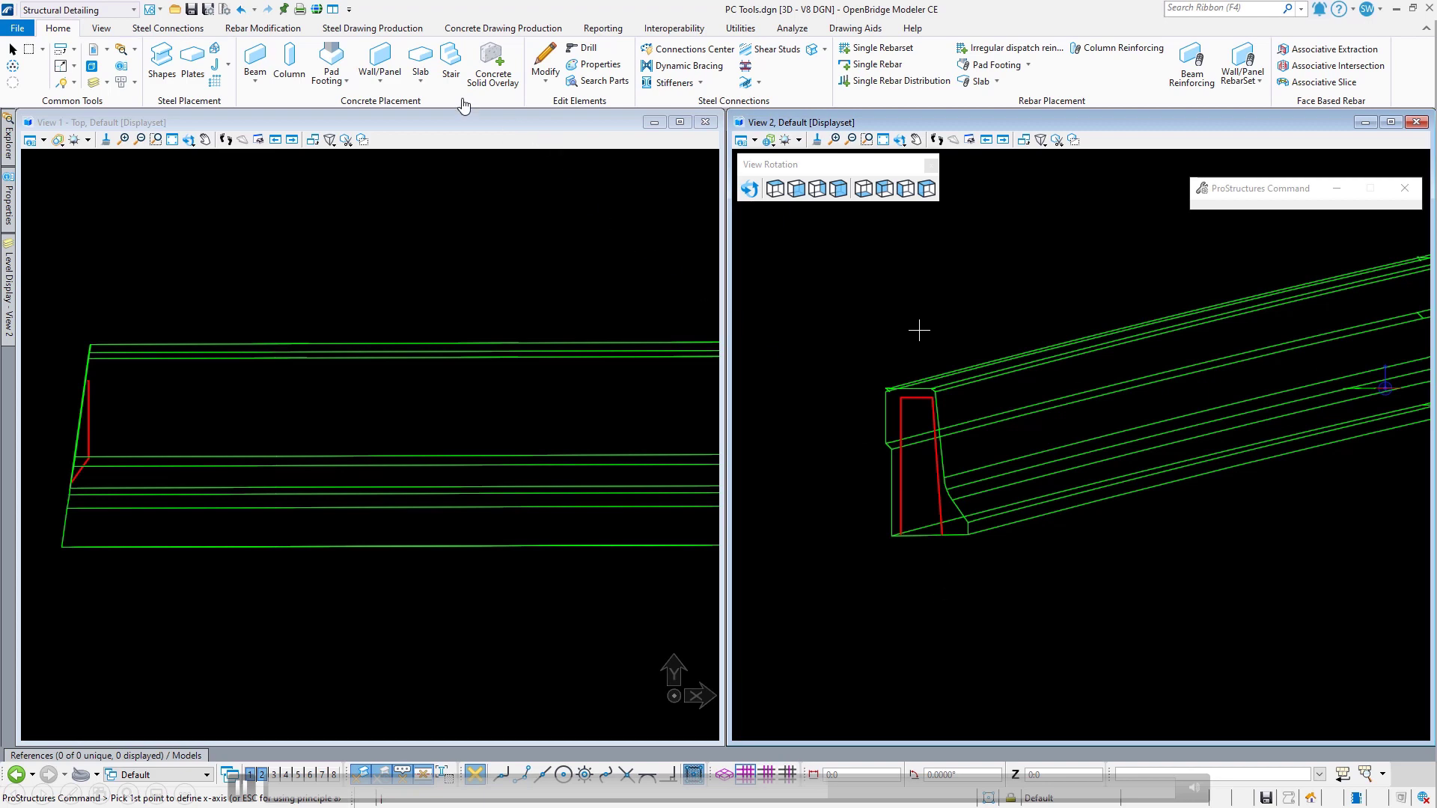
key(Escape)
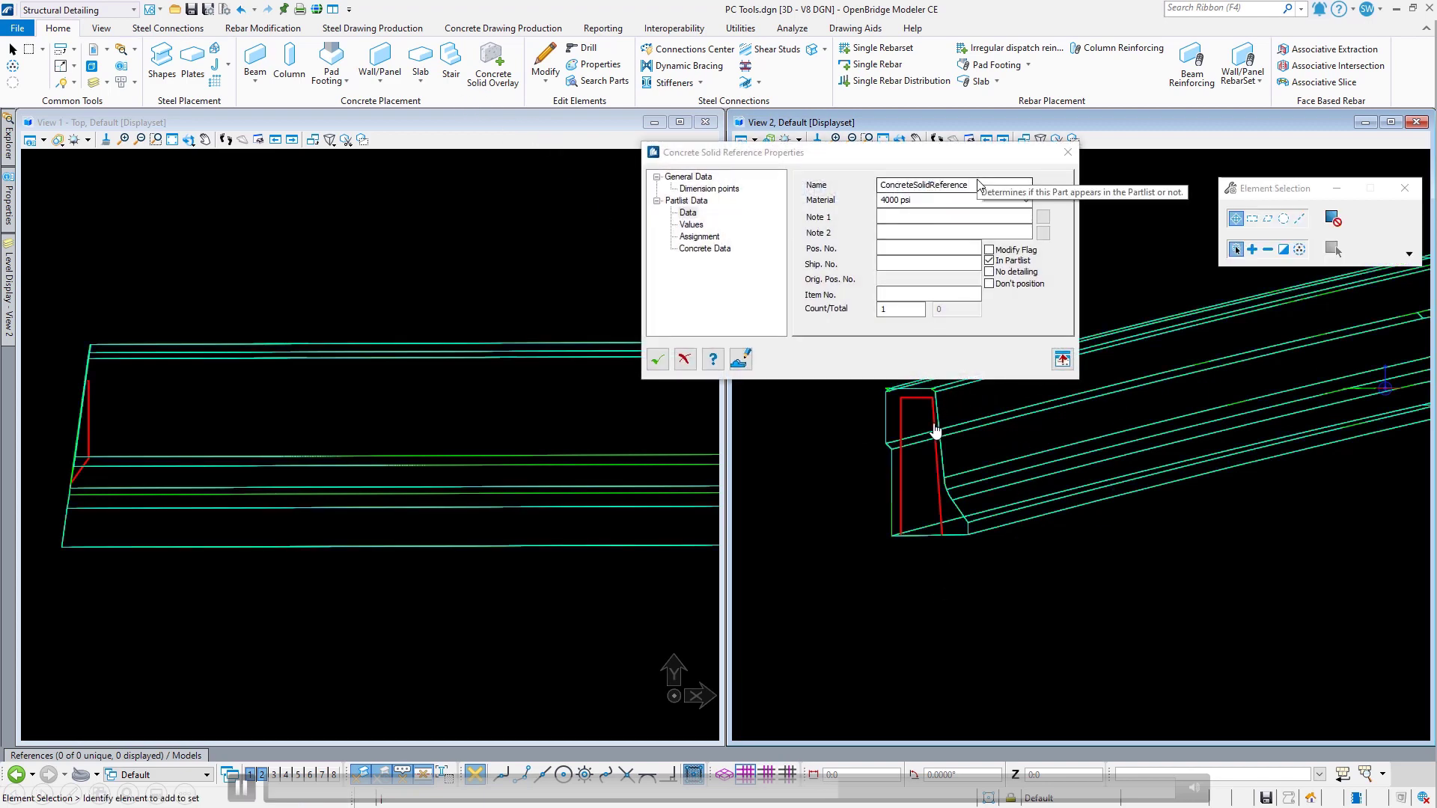
click(879, 185)
text(Barrier)
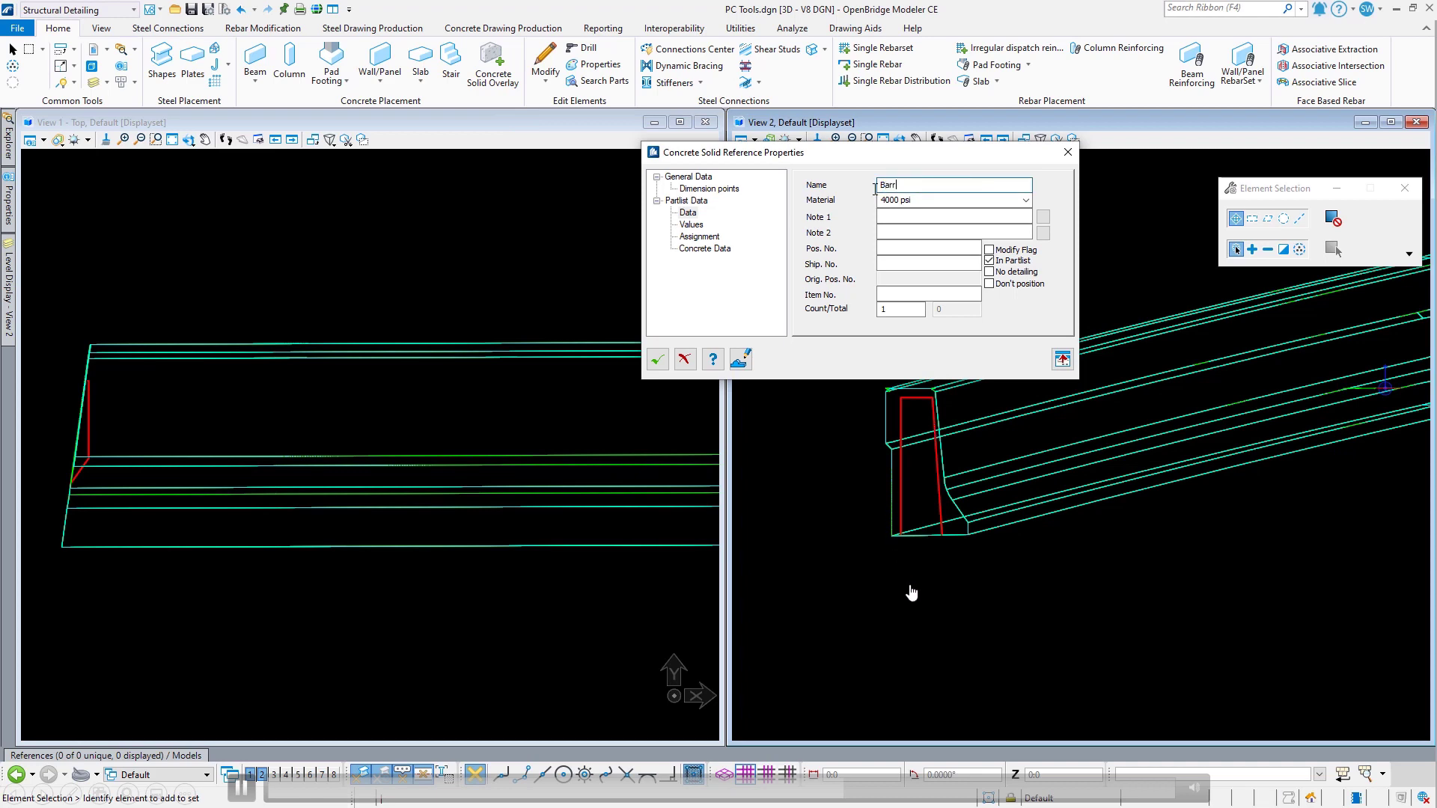
click(657, 360)
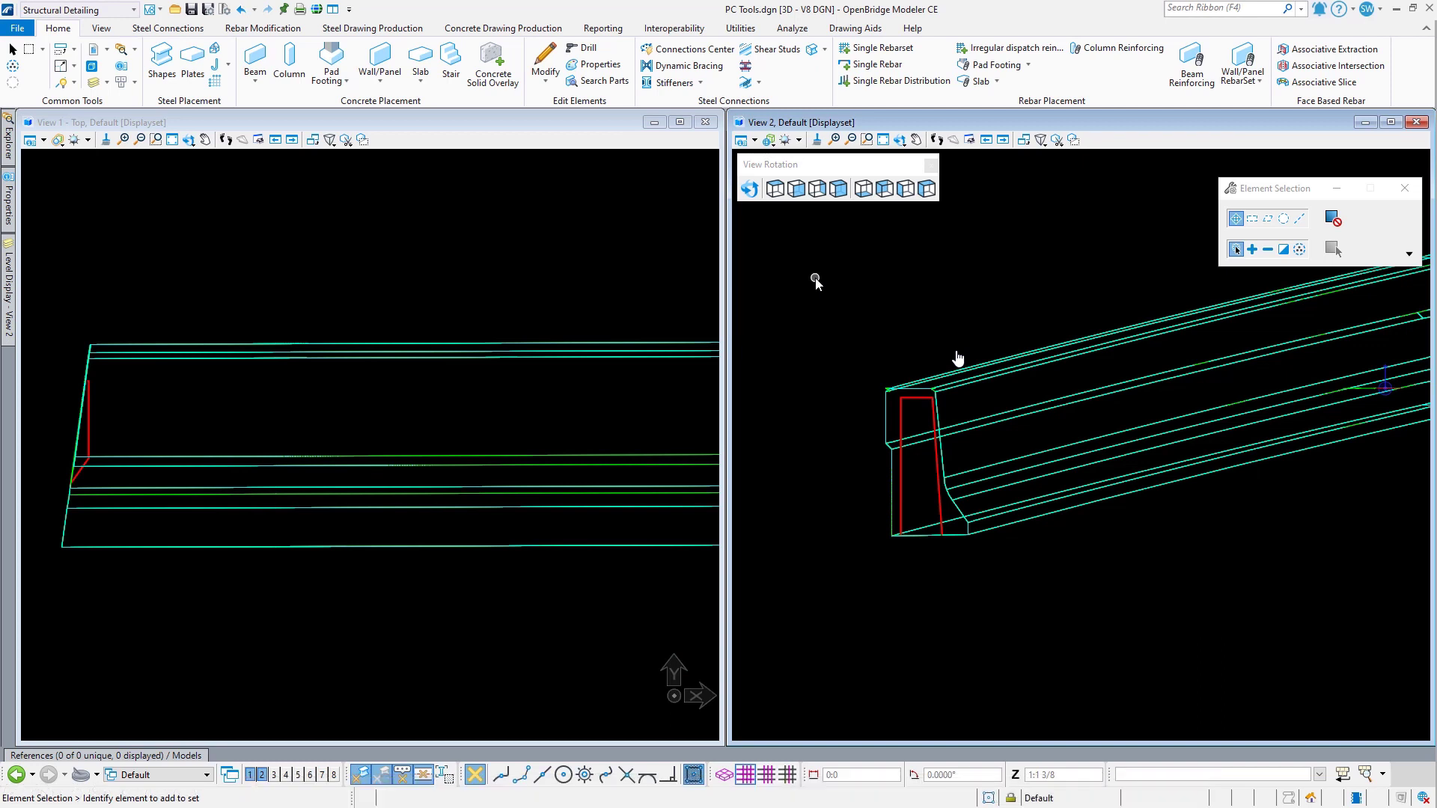
Step: Extract the barrier's upper front longitudinal edge as a line with Extract Faces/Edges, leaving the level override off
click(1191, 10)
text(ext)
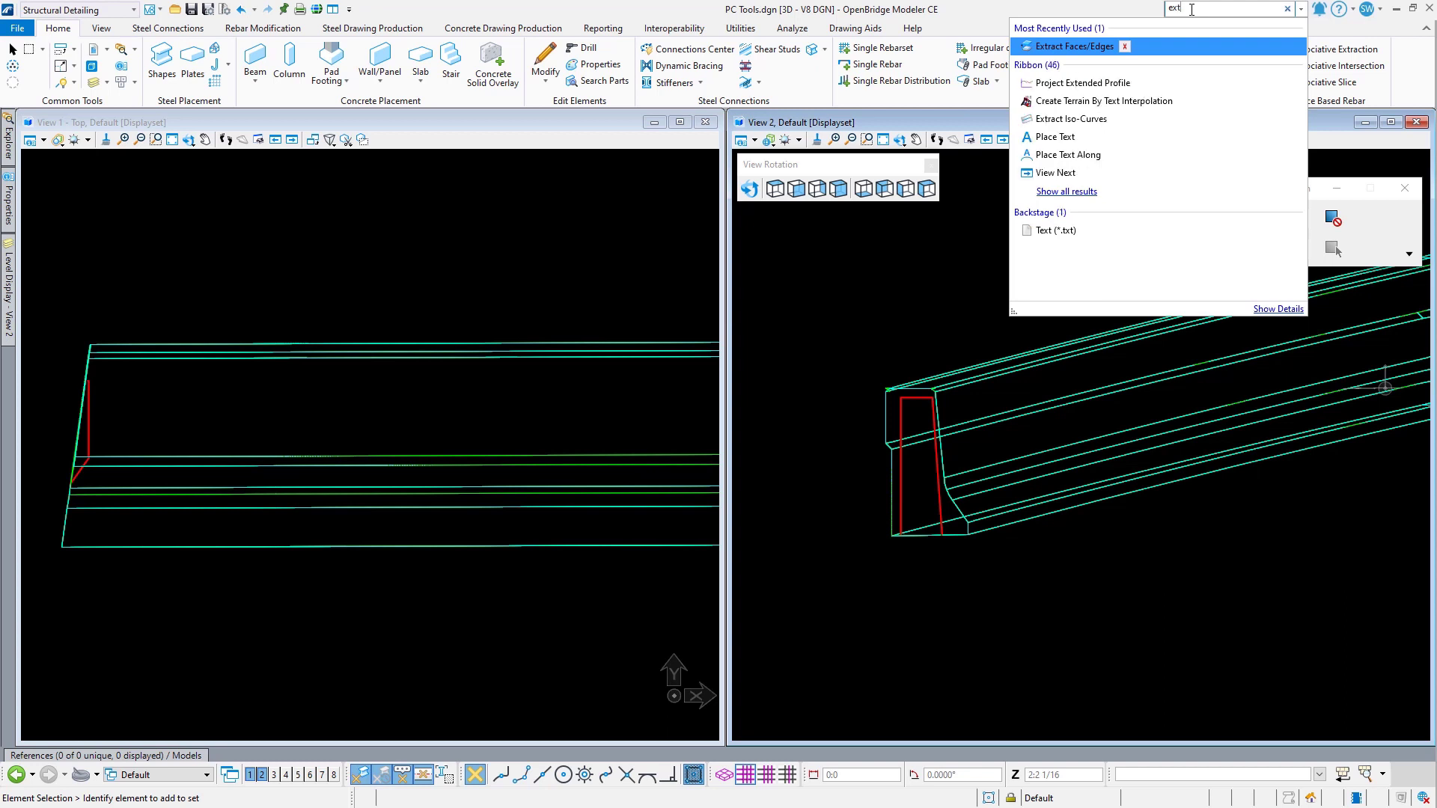
click(1086, 46)
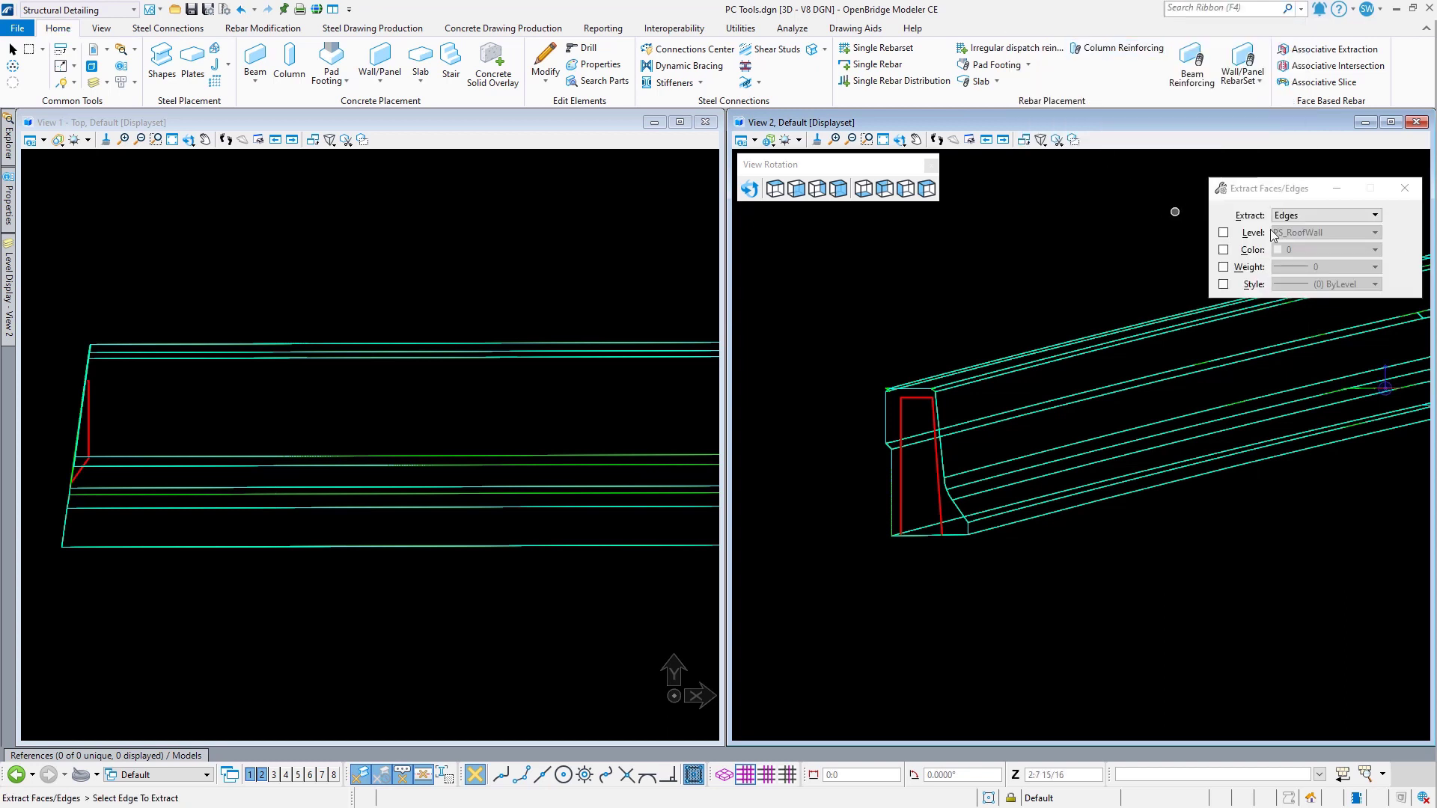
drag(1263, 190, 1109, 141)
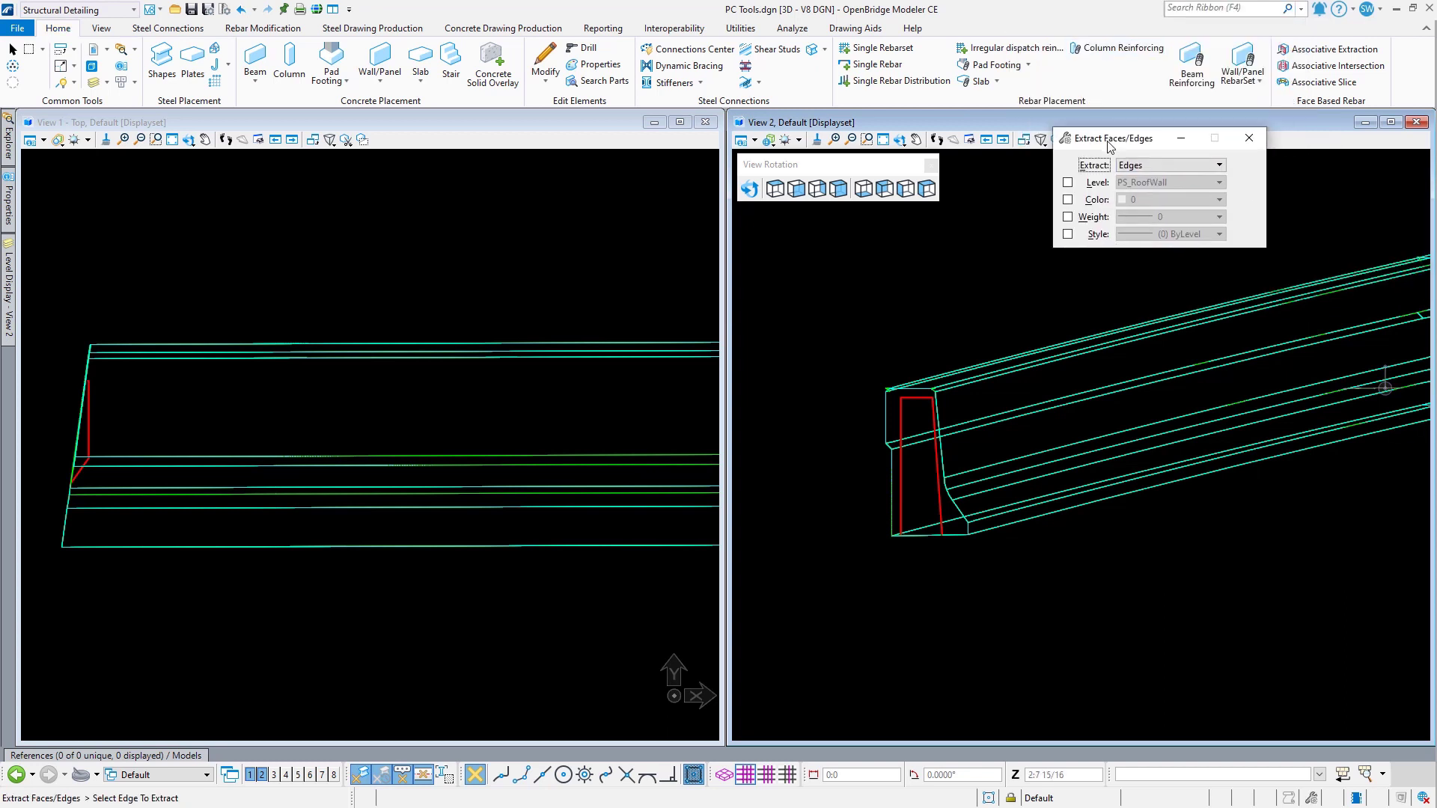
click(1068, 182)
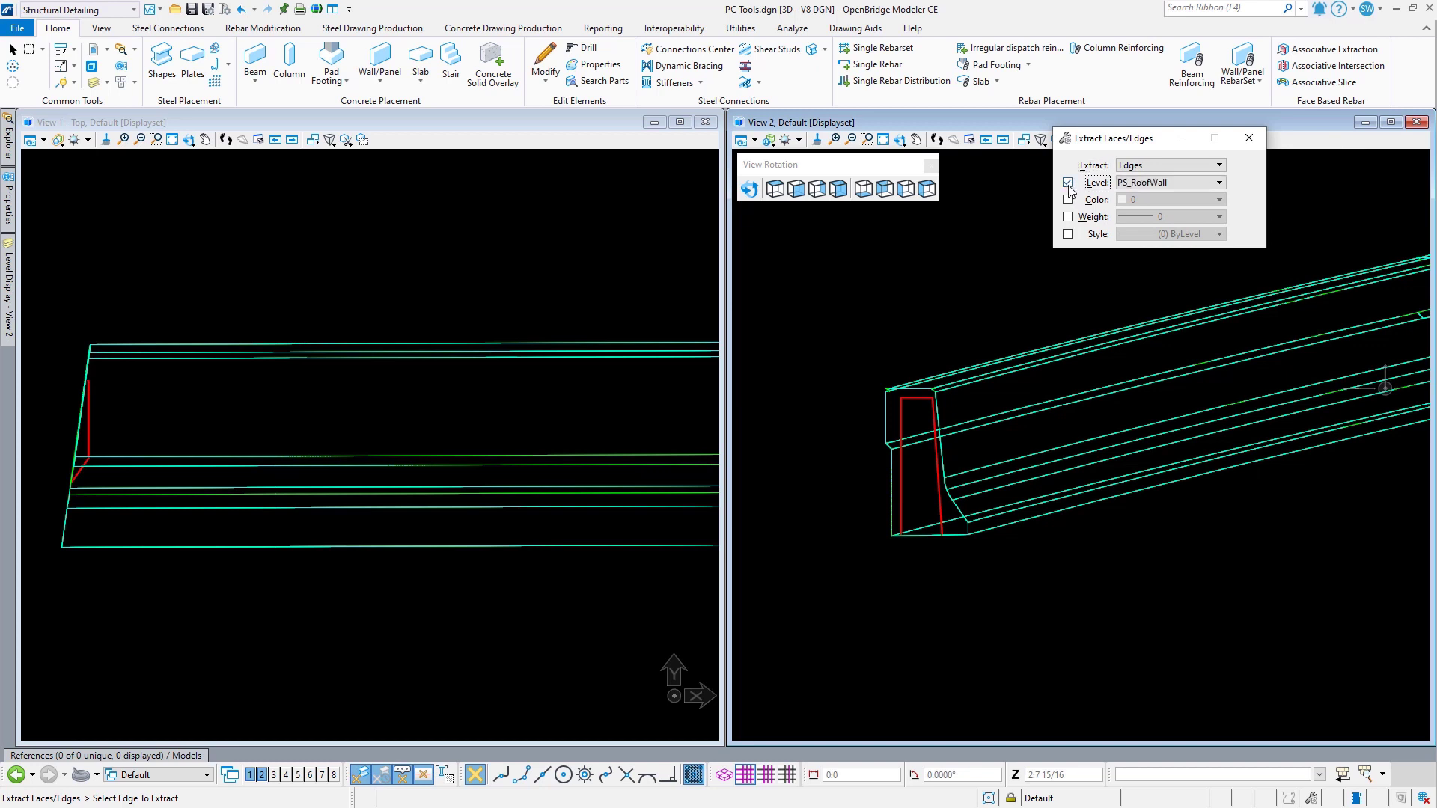
click(1068, 182)
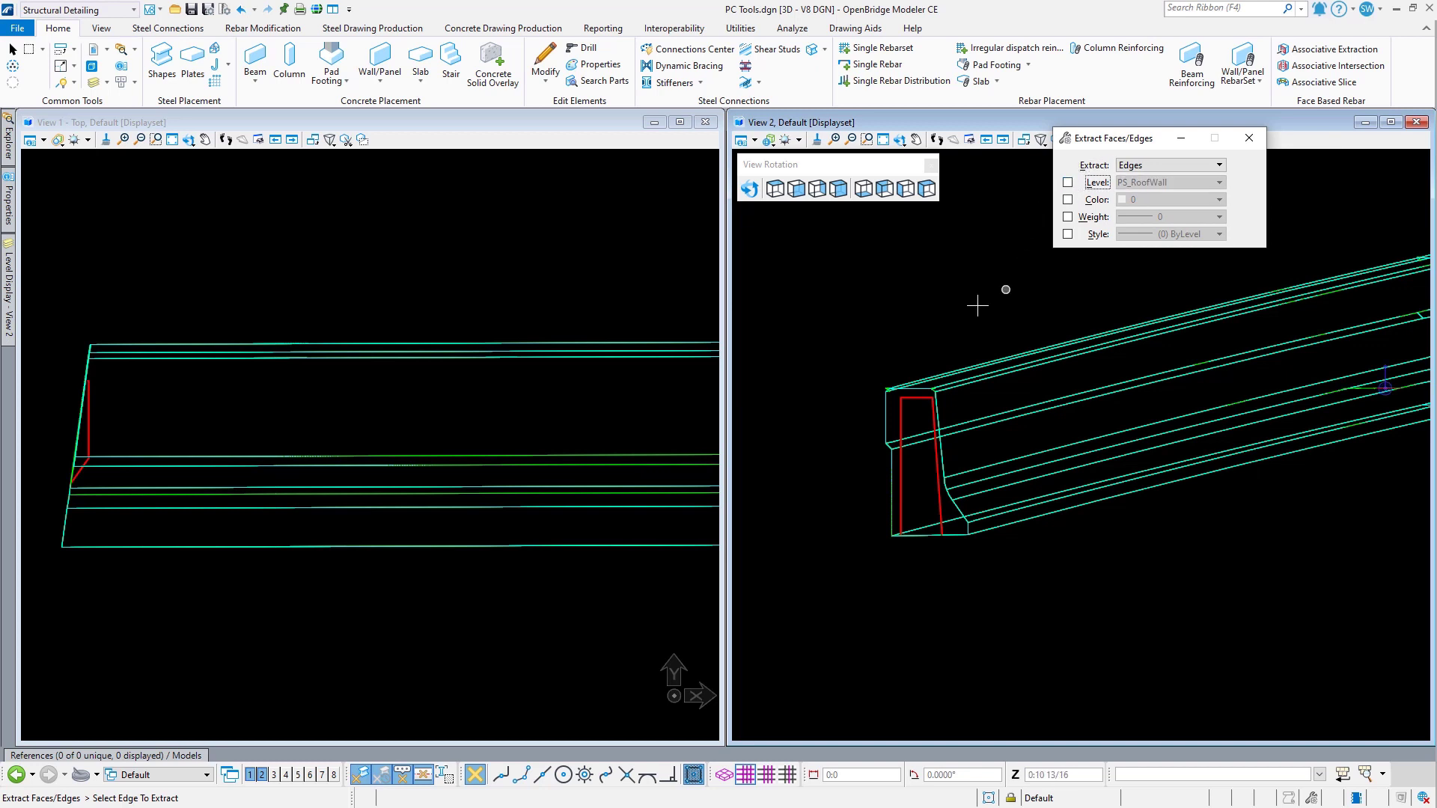
click(958, 390)
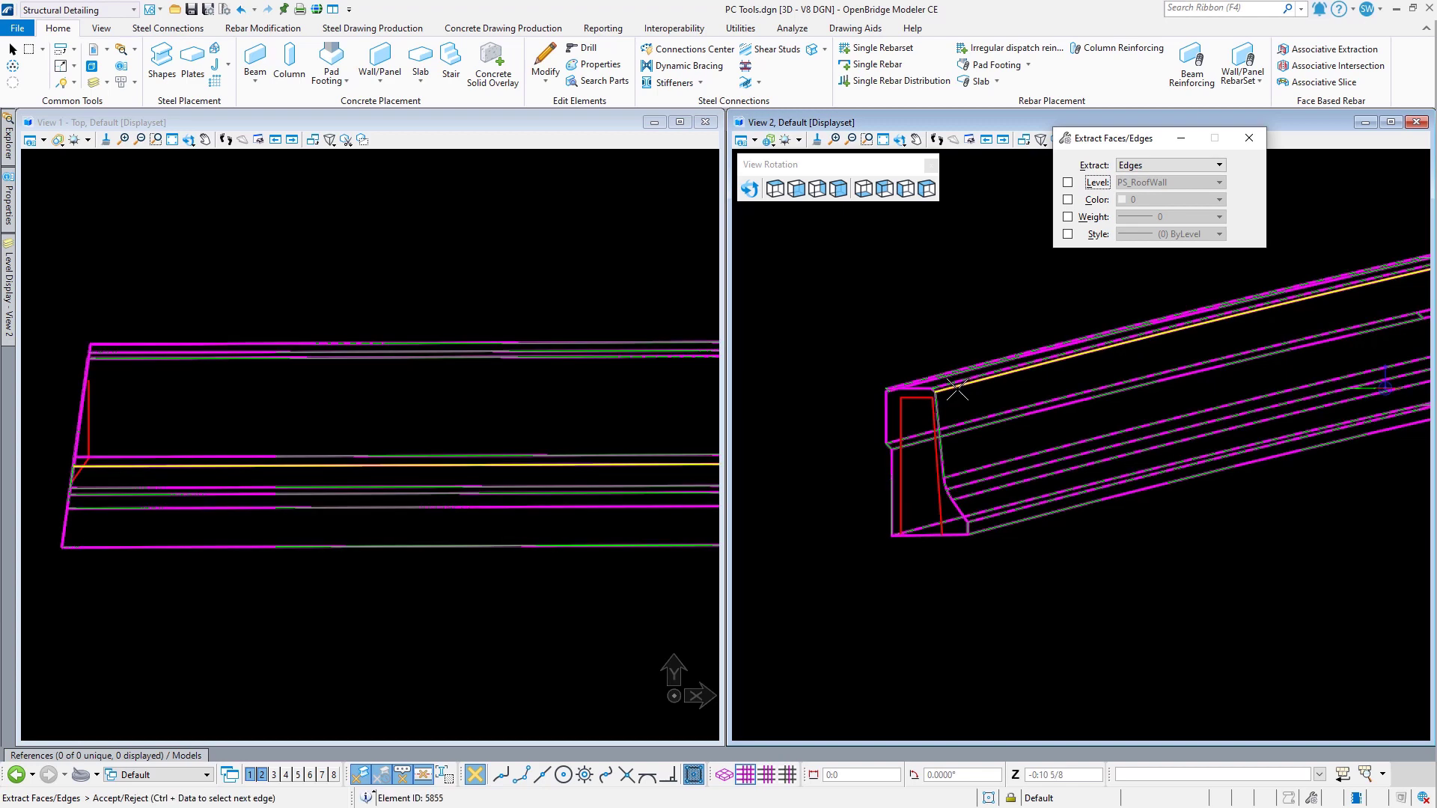
click(965, 387)
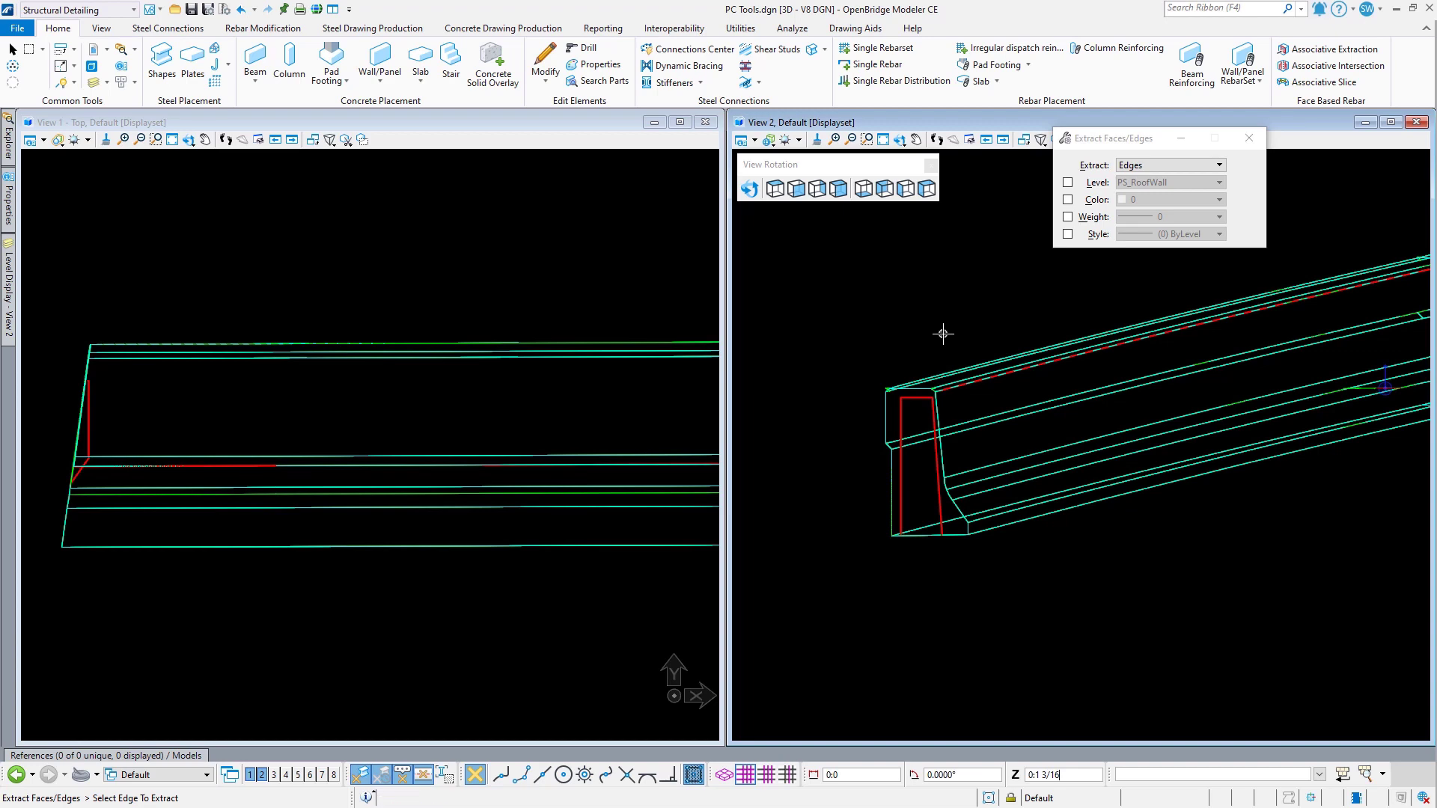
Step: Start a Single Rebar Distribution with bar size 4 and start and end offsets of 0:6
click(899, 81)
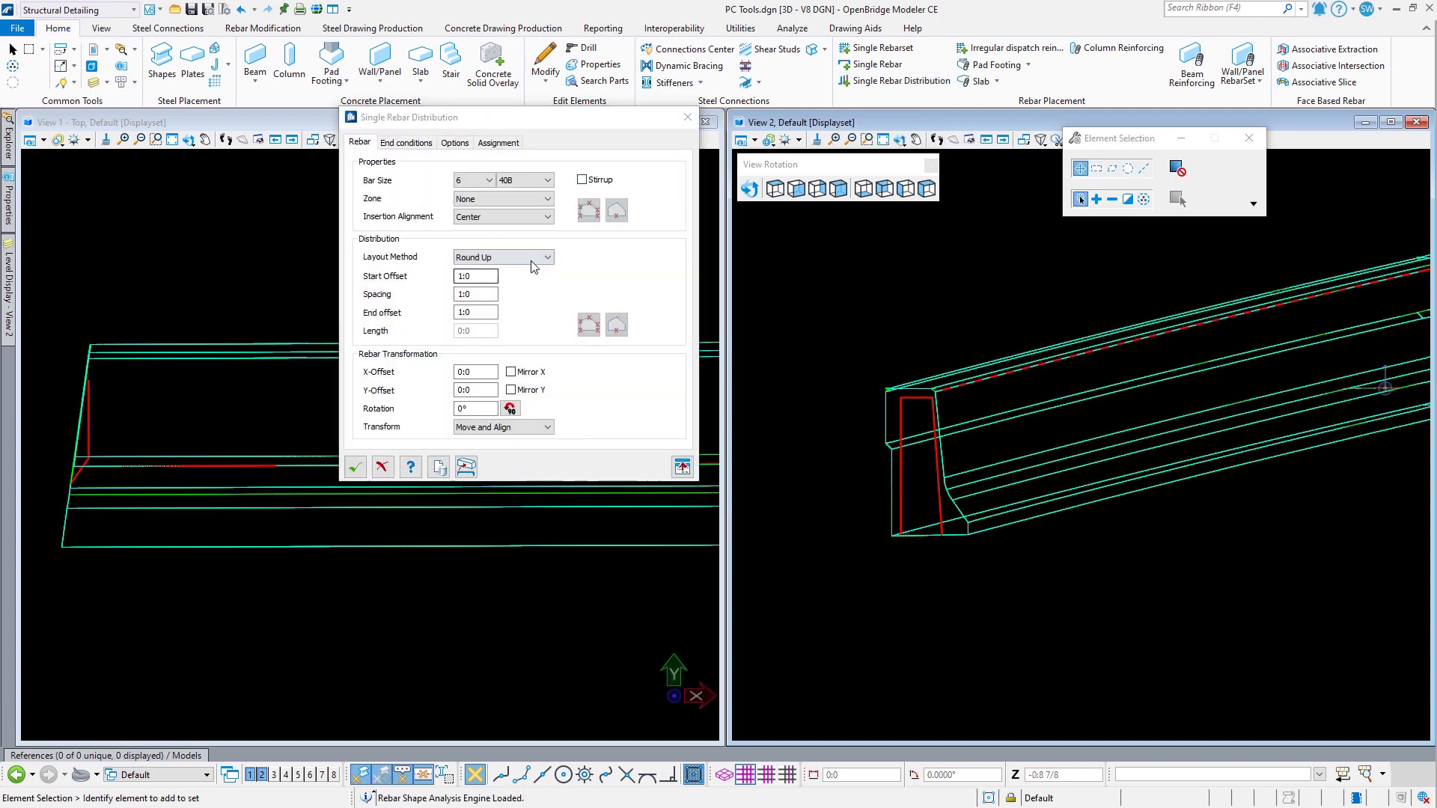
click(479, 180)
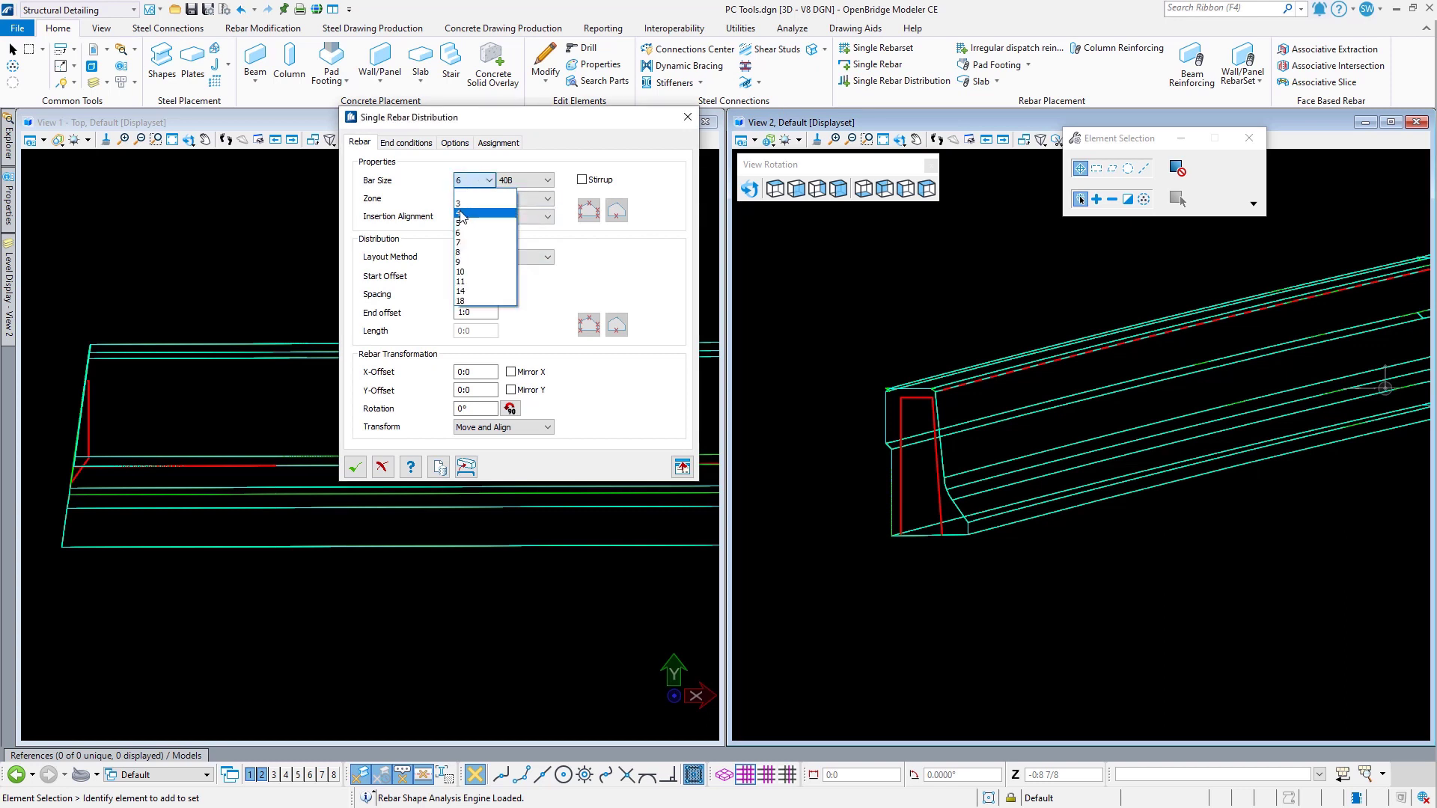
click(463, 213)
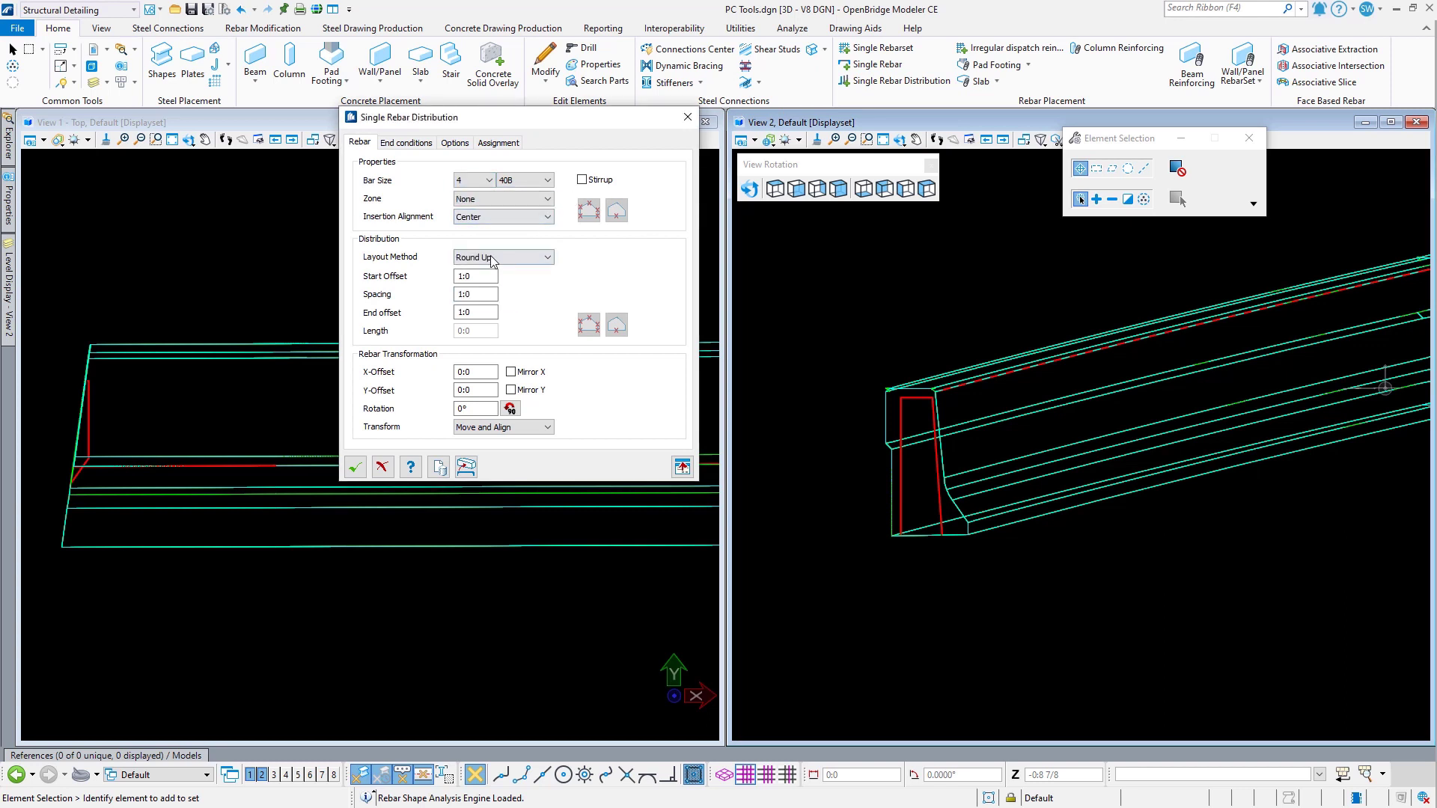
click(471, 276)
text(.5)
key(Tab)
key(Tab)
Step: Attach the distribution to the barrier concrete, using the end-profile SmartLine as the rebar shape and the extracted edge as the distribution path
click(466, 467)
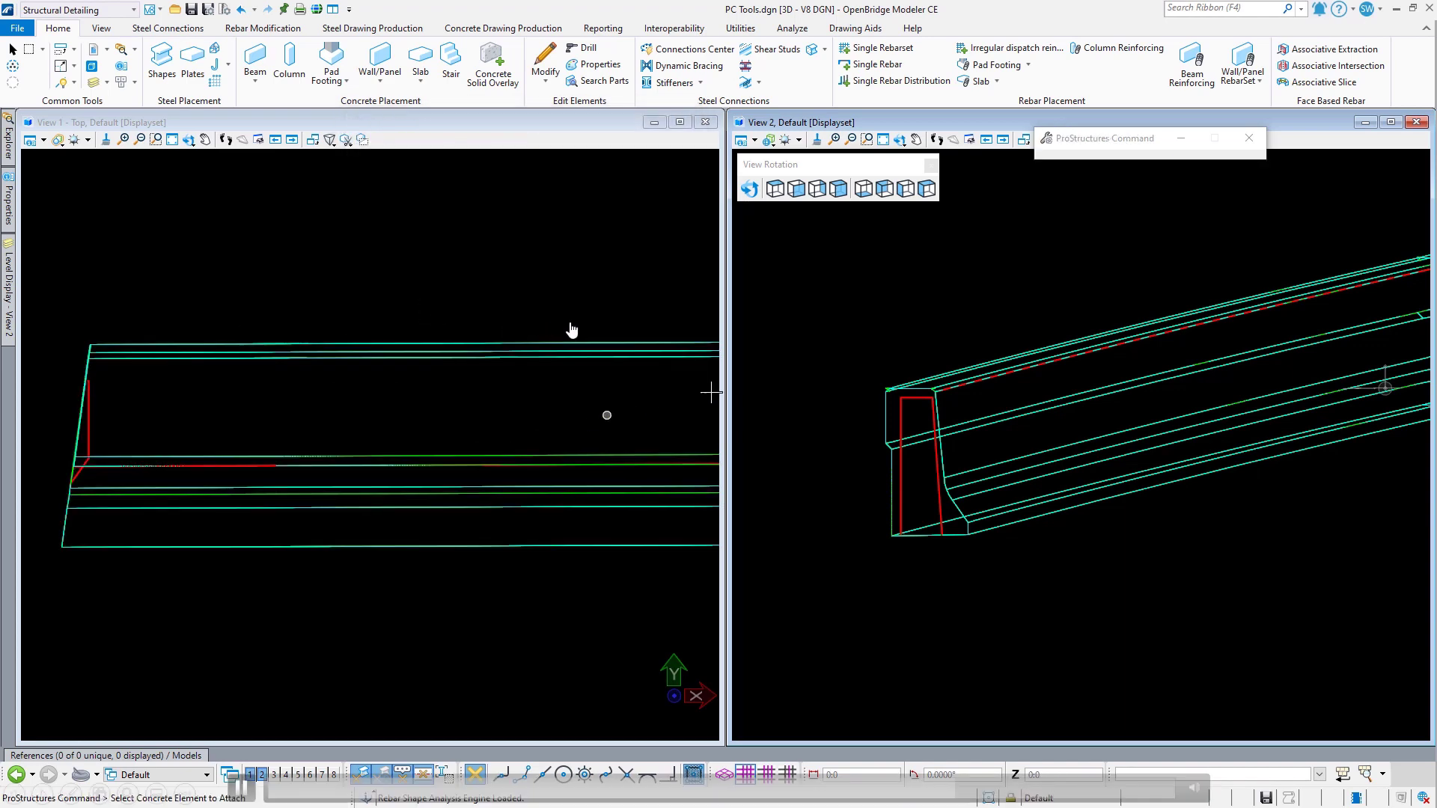
click(963, 408)
click(612, 214)
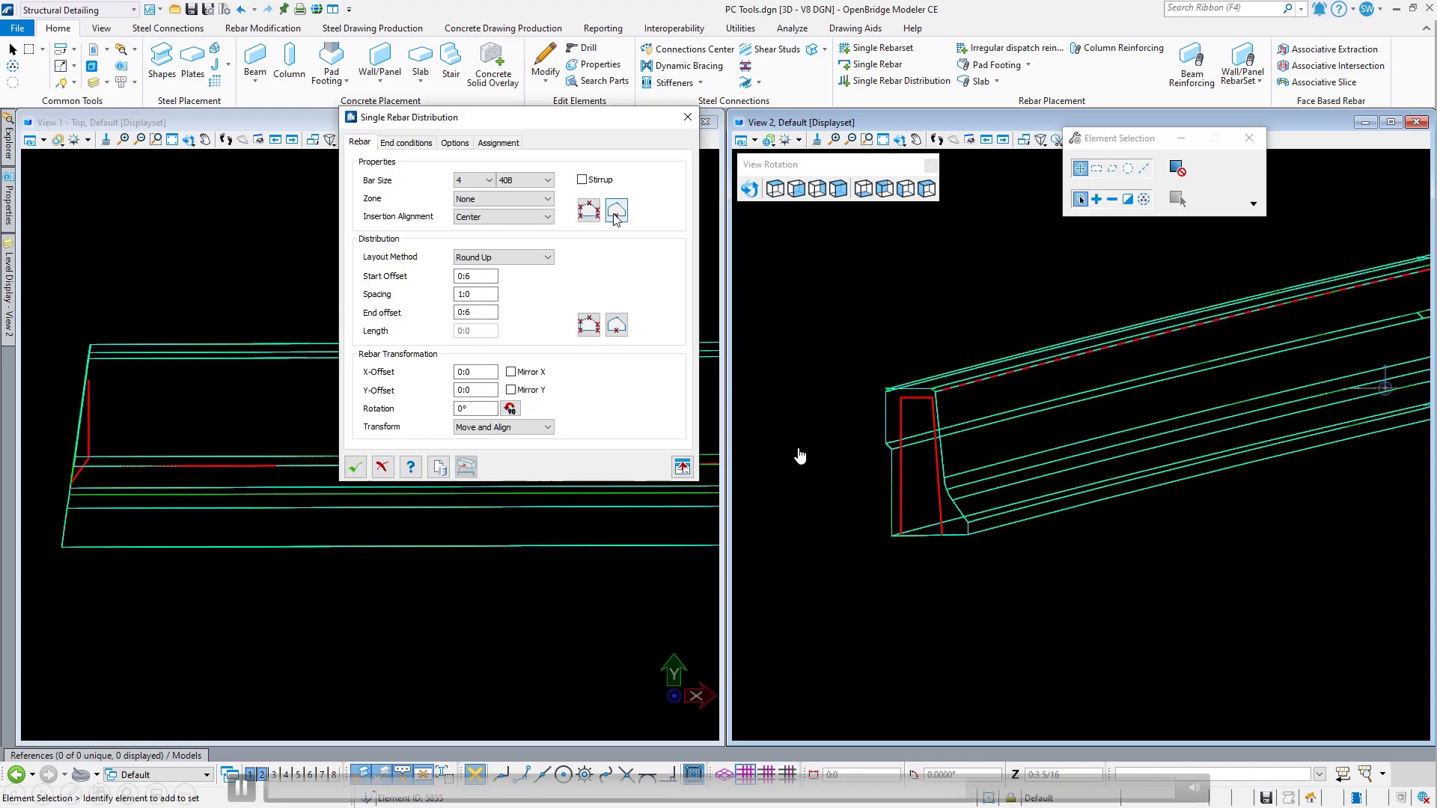
click(966, 394)
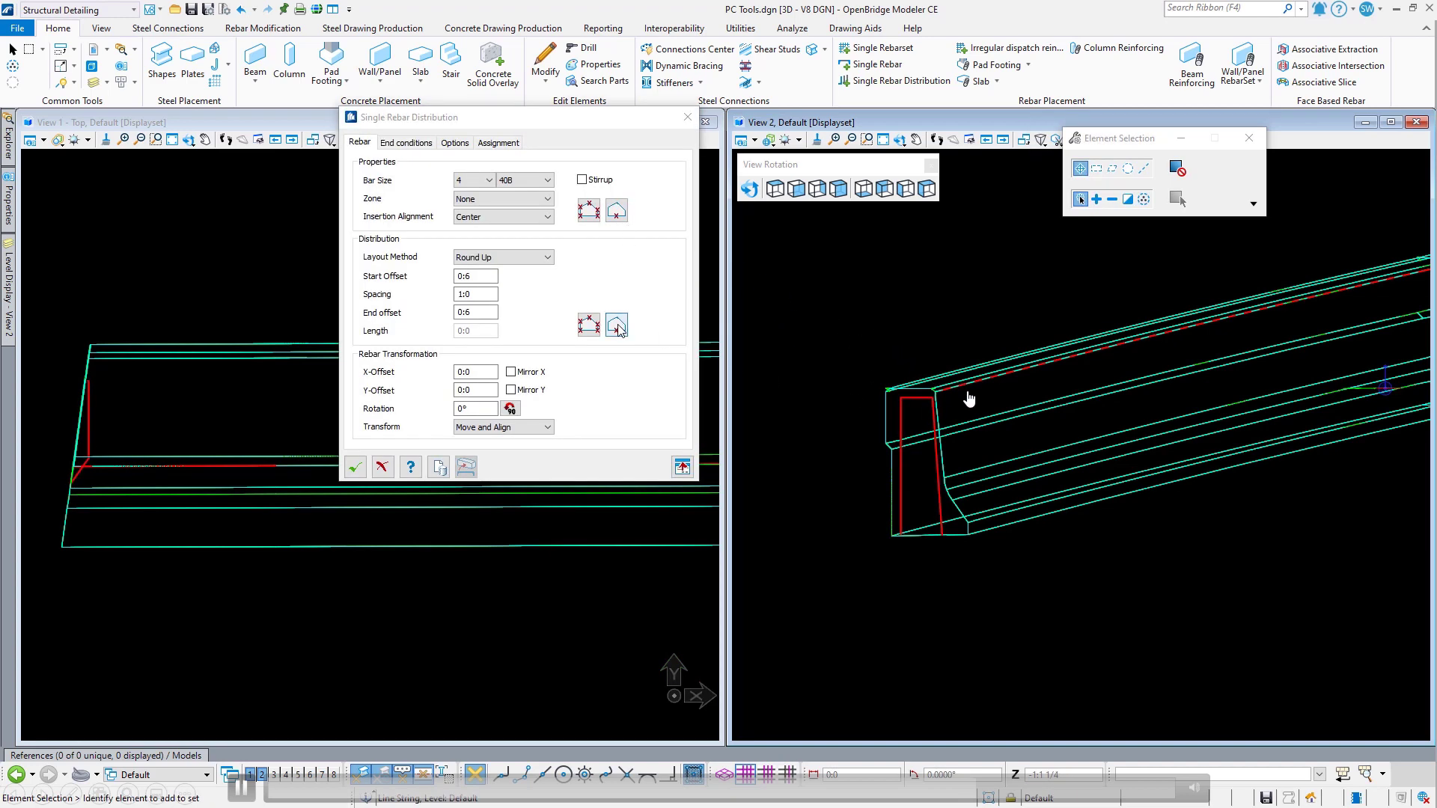
click(616, 324)
click(970, 397)
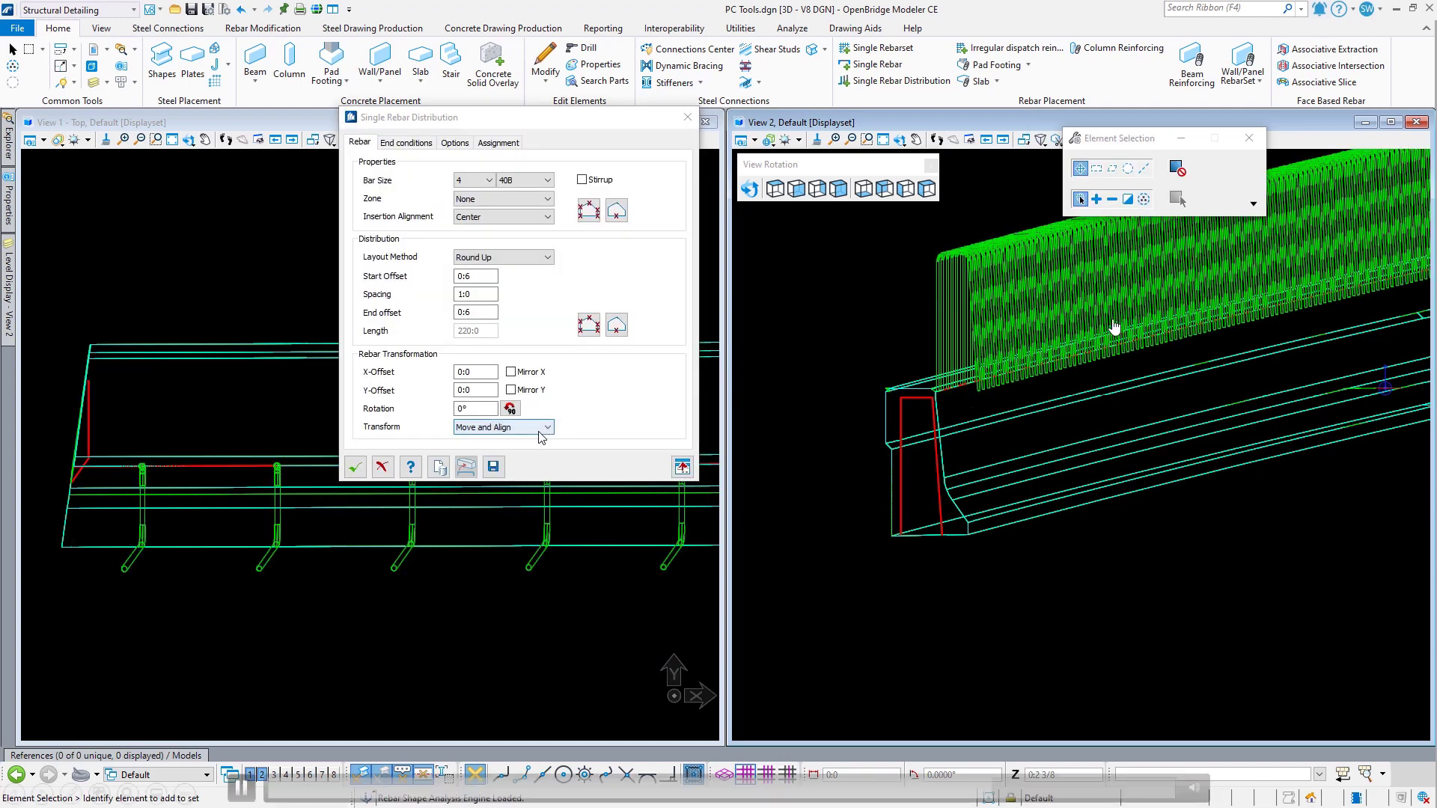
Step: Set the rebar transform to None and inspect the distributed bars at the barrier's near end
click(503, 427)
click(507, 445)
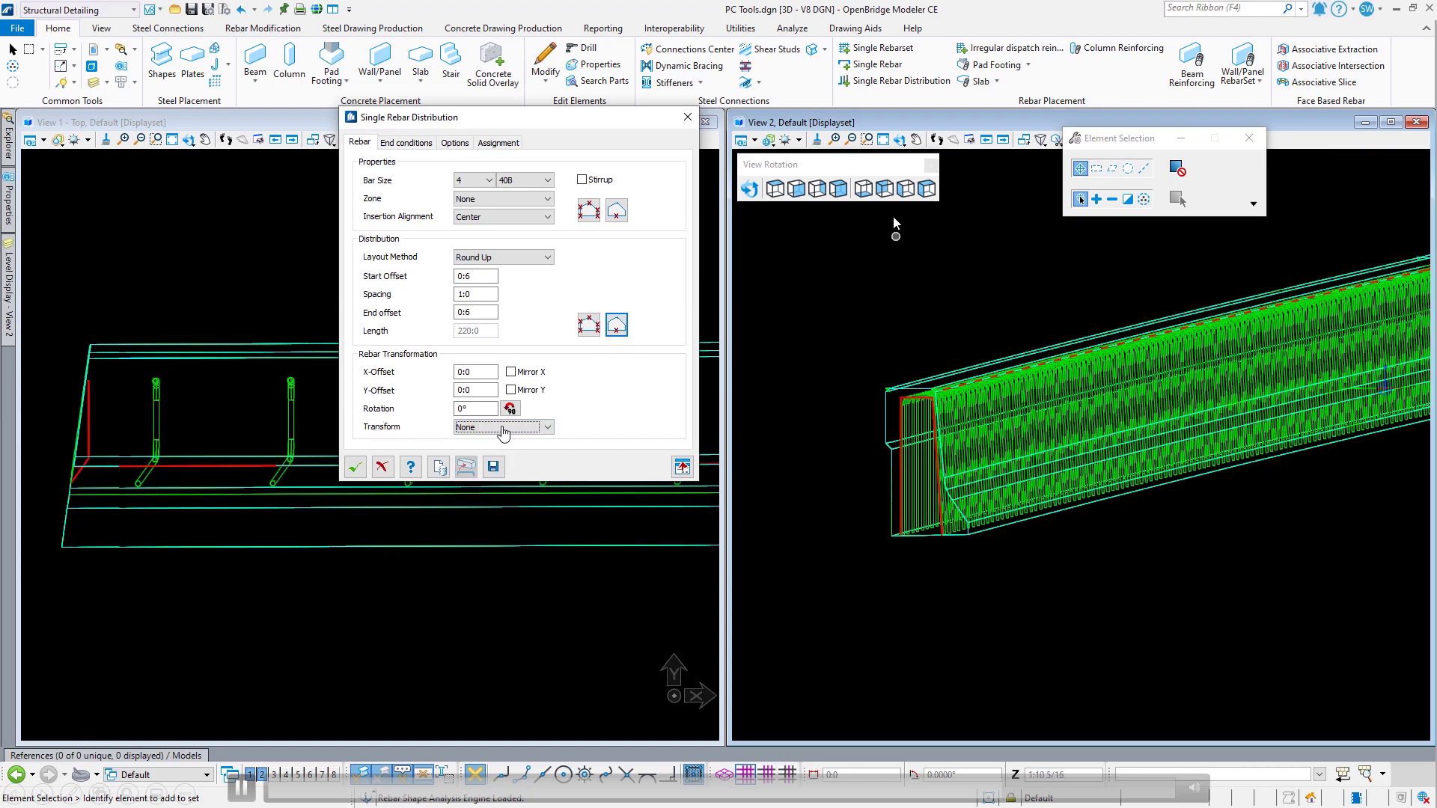
click(902, 142)
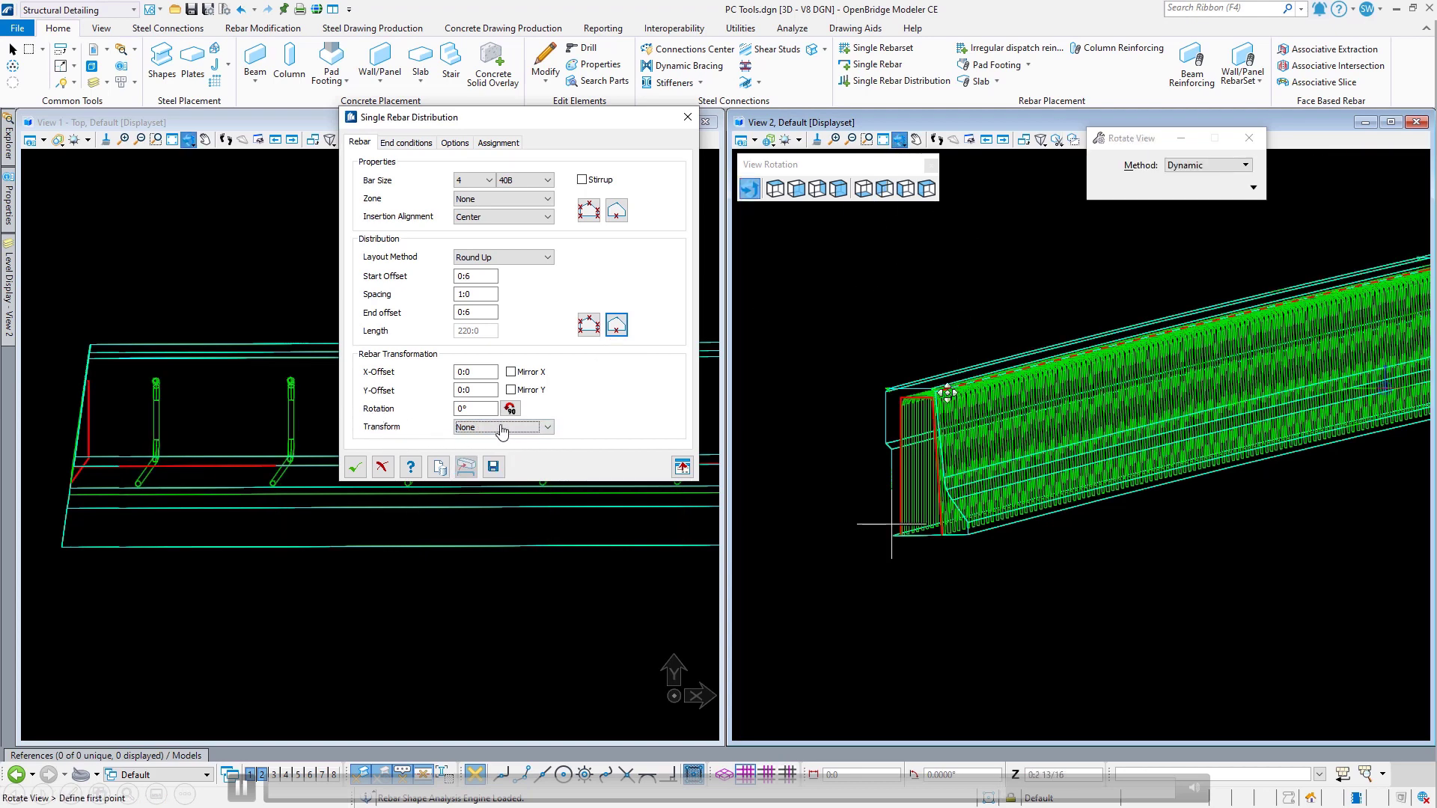
click(873, 420)
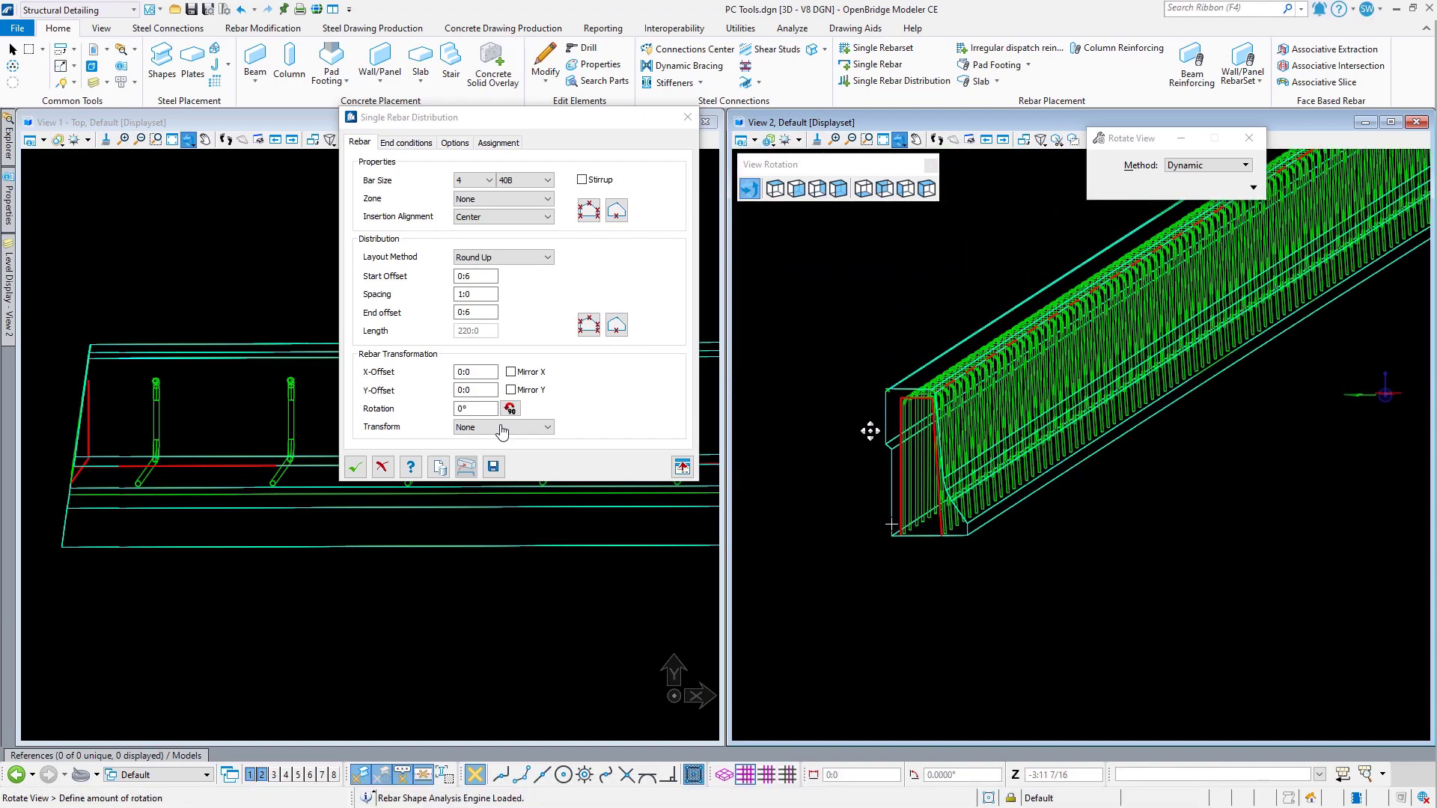
click(861, 429)
right_click(862, 429)
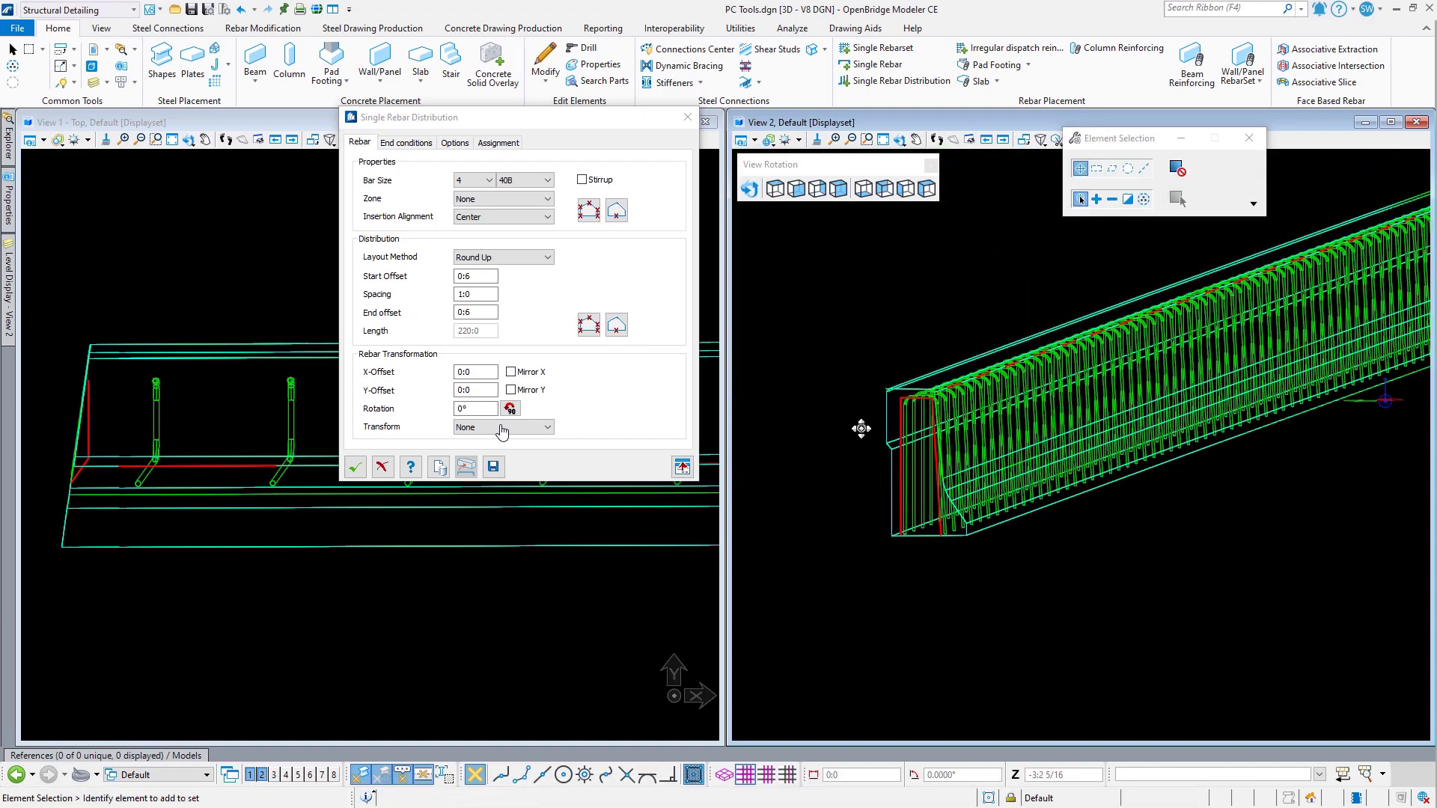
scroll(929, 394, up, 5)
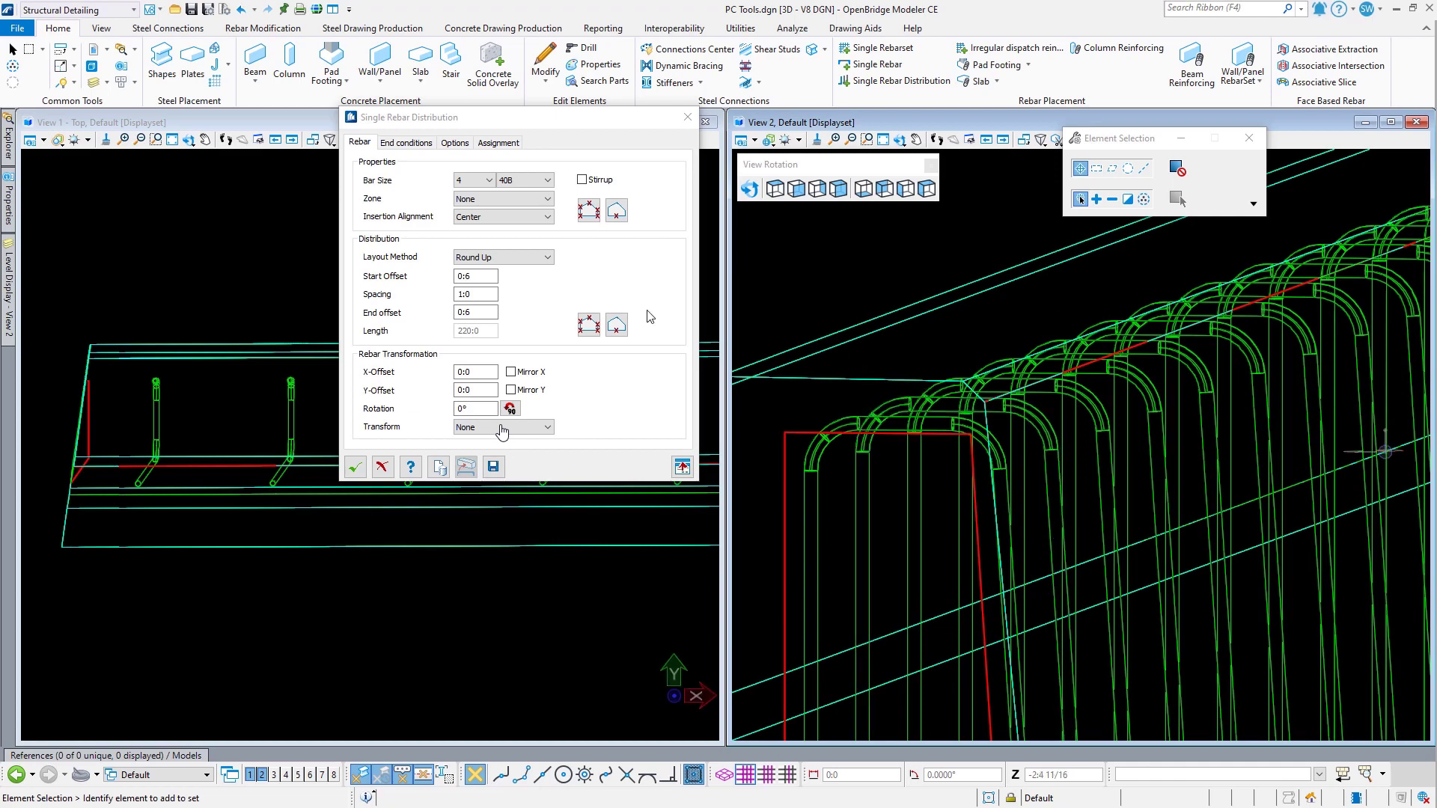
Step: Turn on the Stirrup option for the barrier's rebar distribution and accept the distribution
click(599, 182)
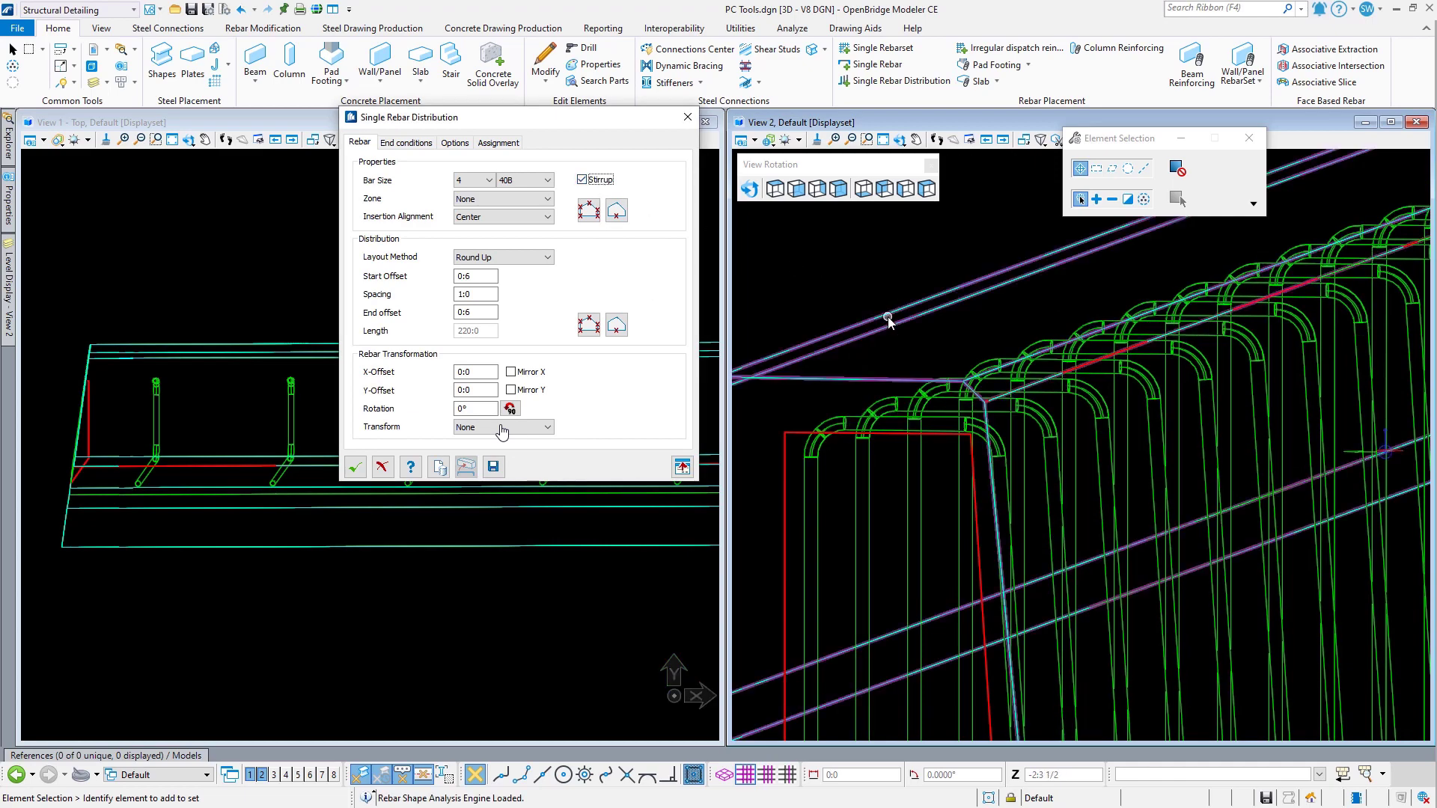
scroll(882, 318, down, 5)
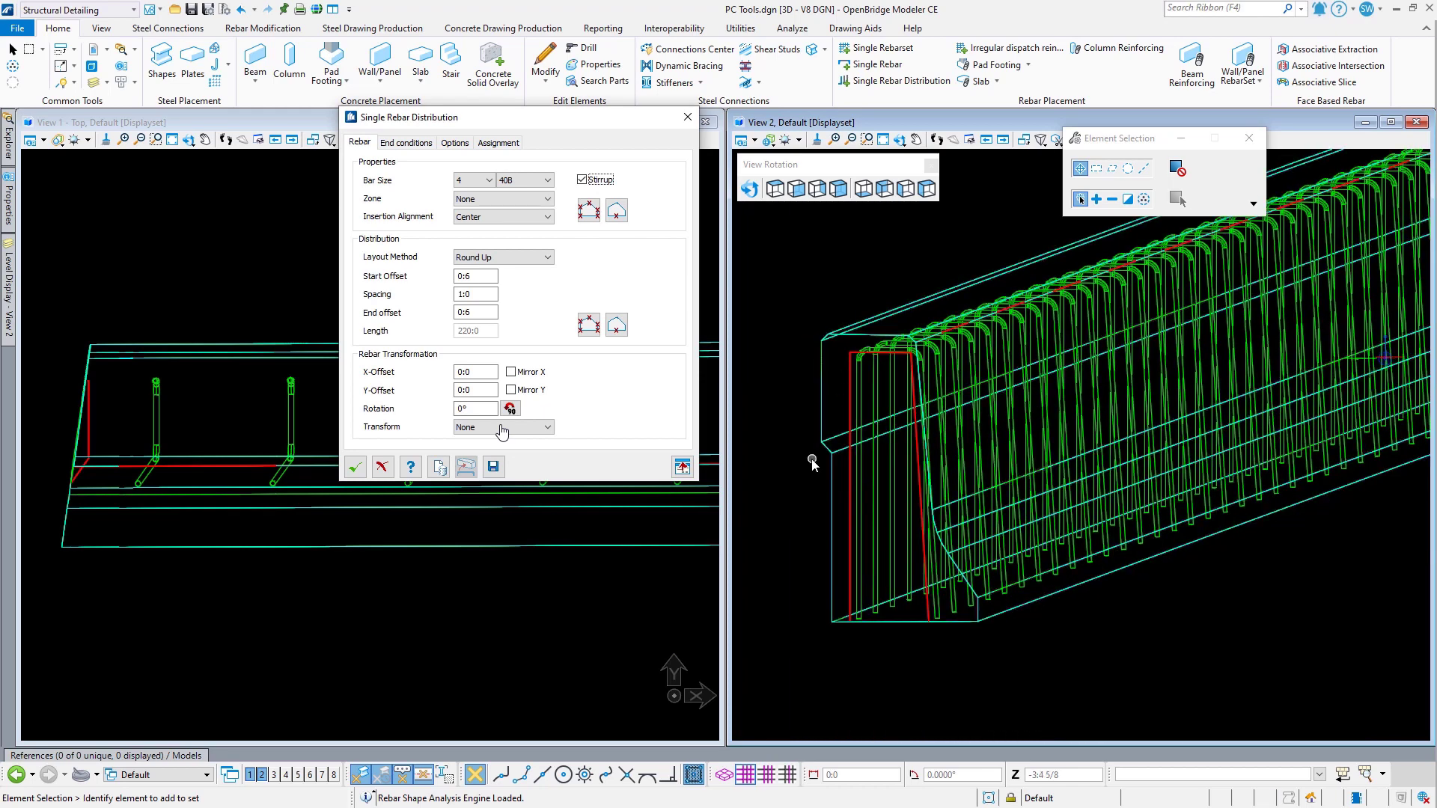
click(355, 467)
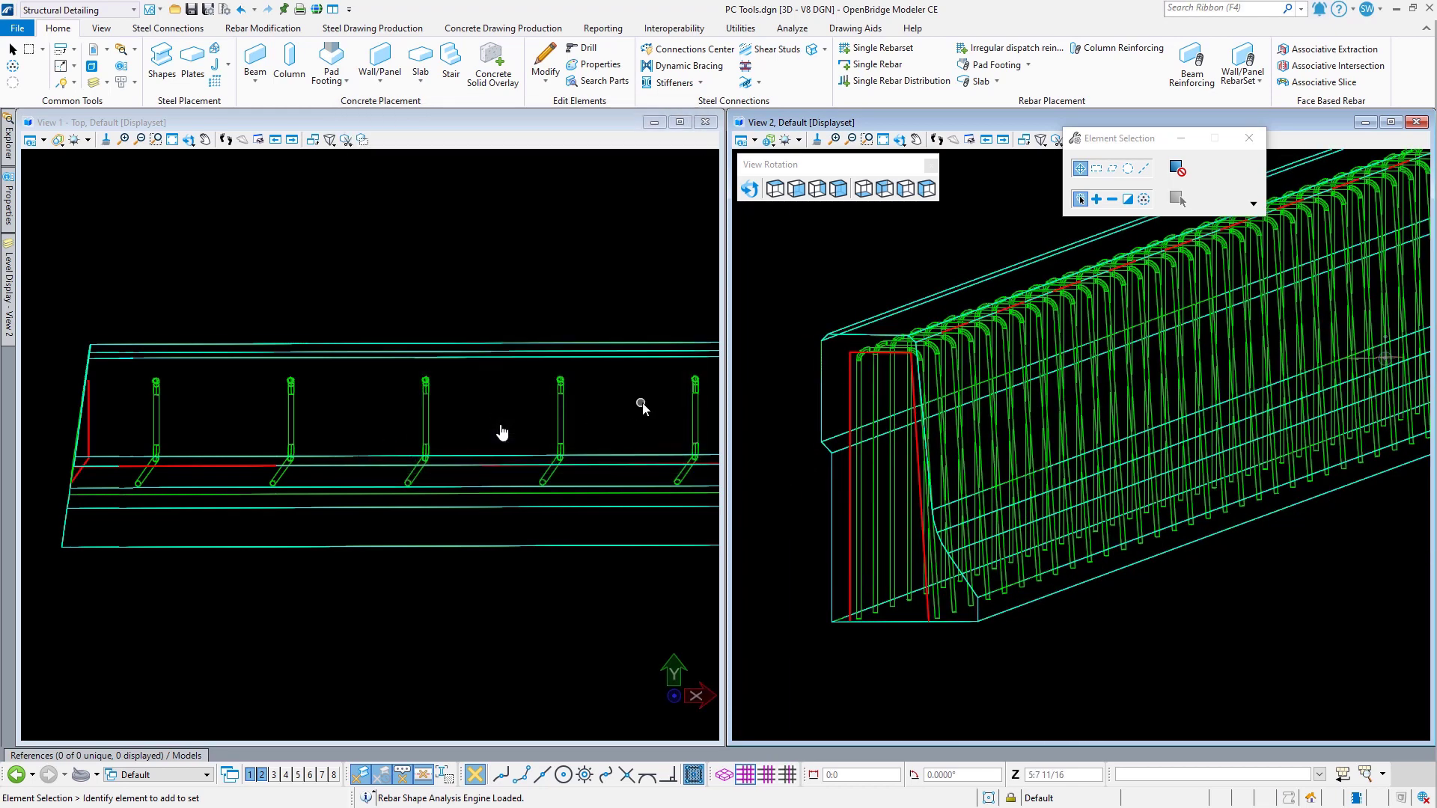
Step: Extend both lower legs of the barrier's rebar shape line by 0:6 with Extend Line, with From End enabled
click(849, 616)
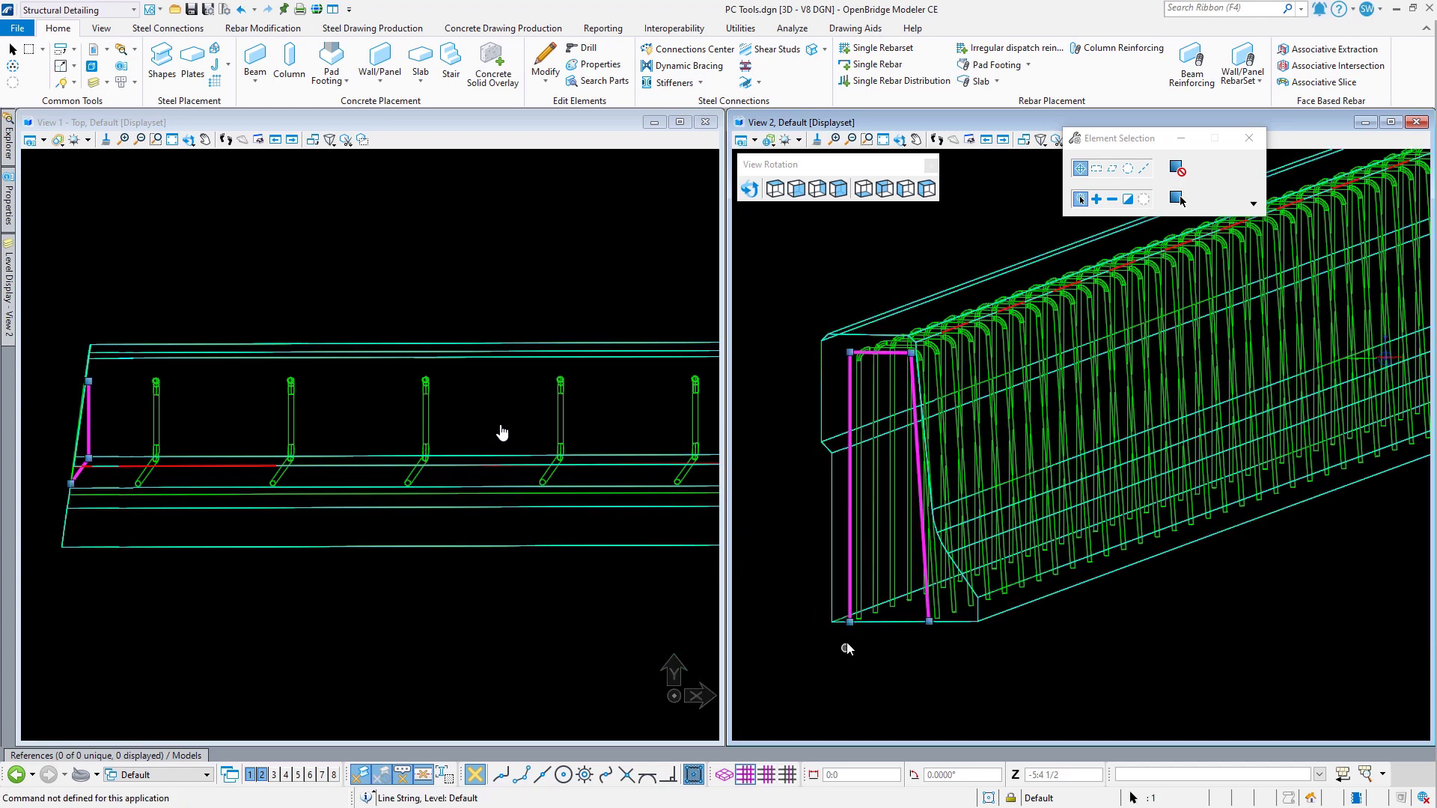
scroll(850, 626, up, 5)
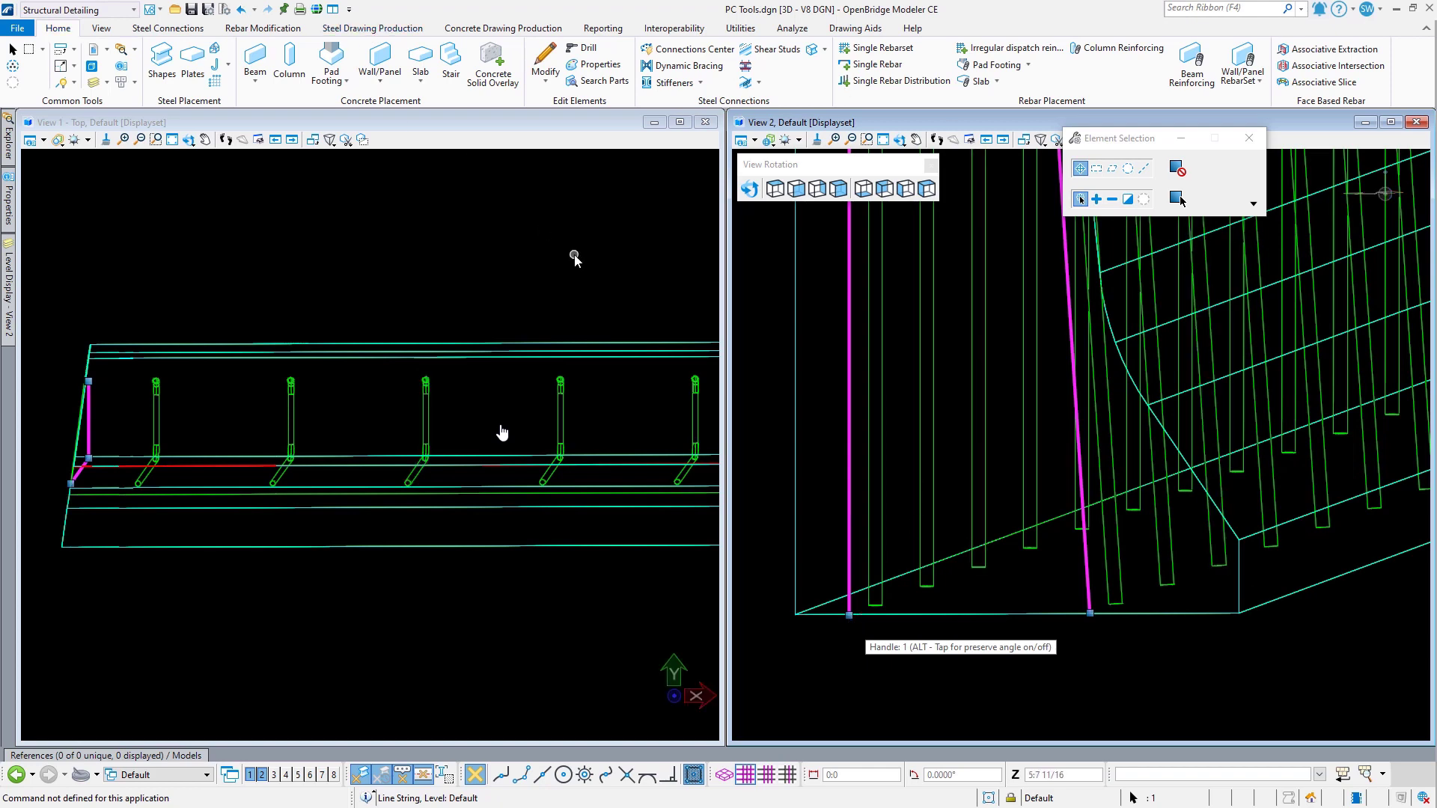
key(space)
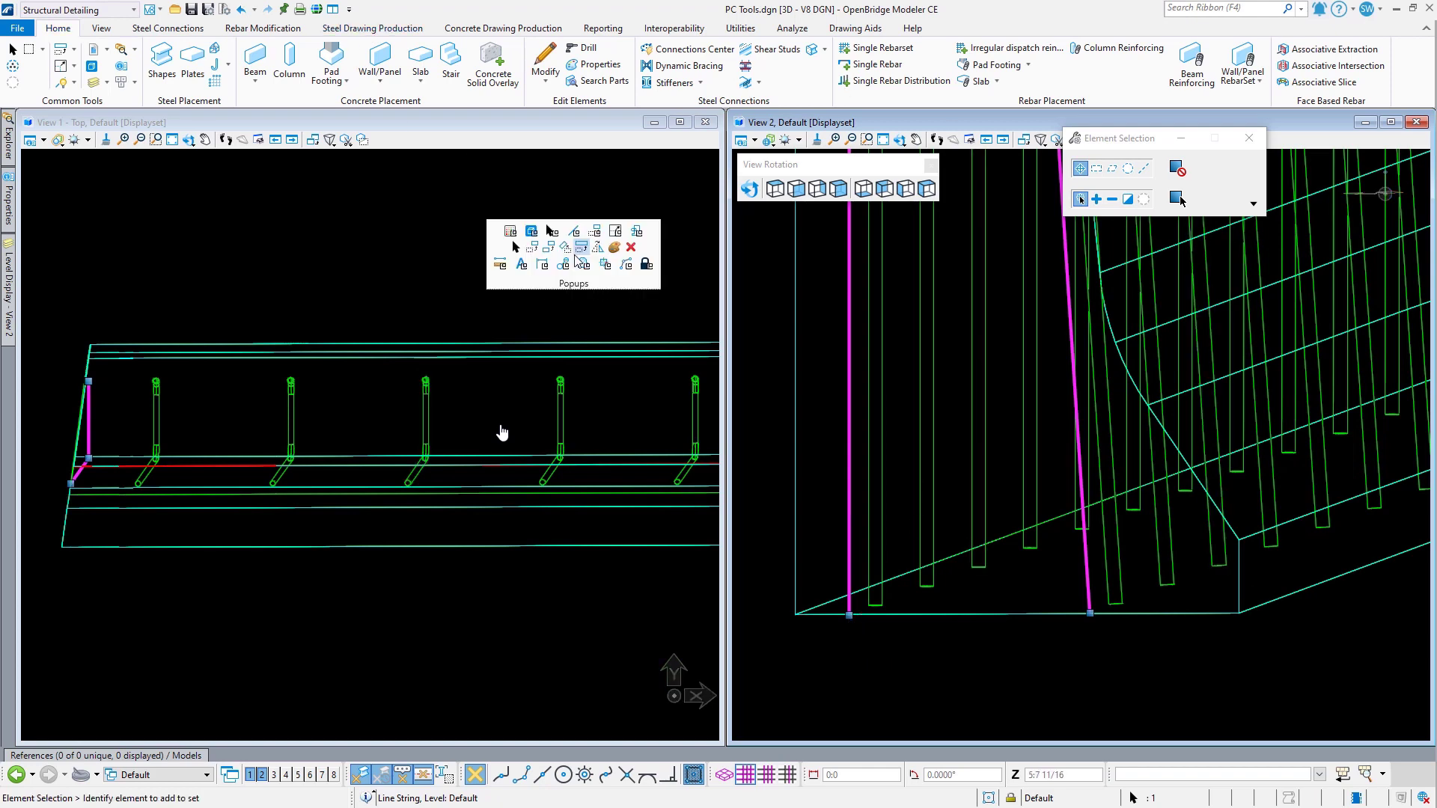
click(615, 232)
click(689, 207)
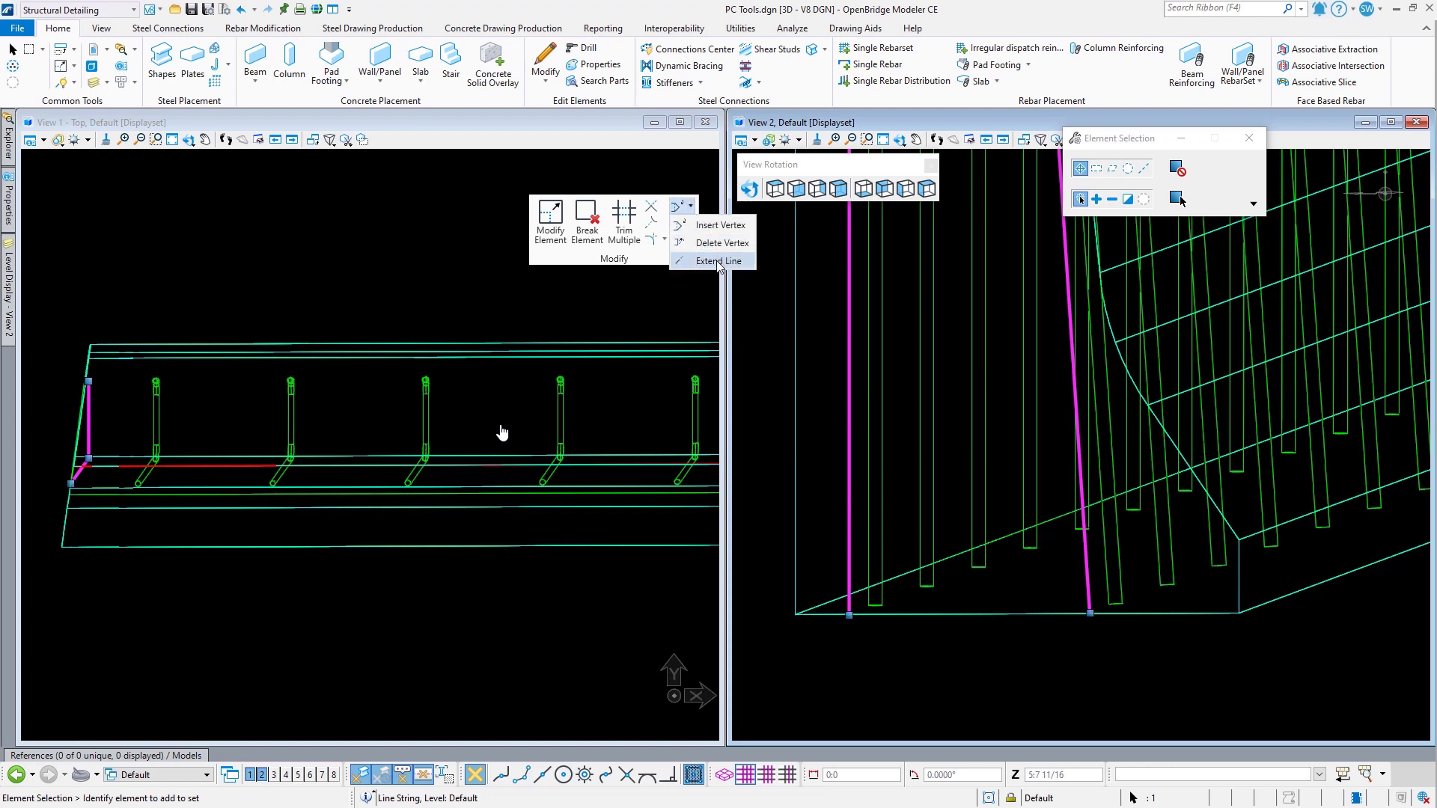
click(717, 260)
click(1165, 181)
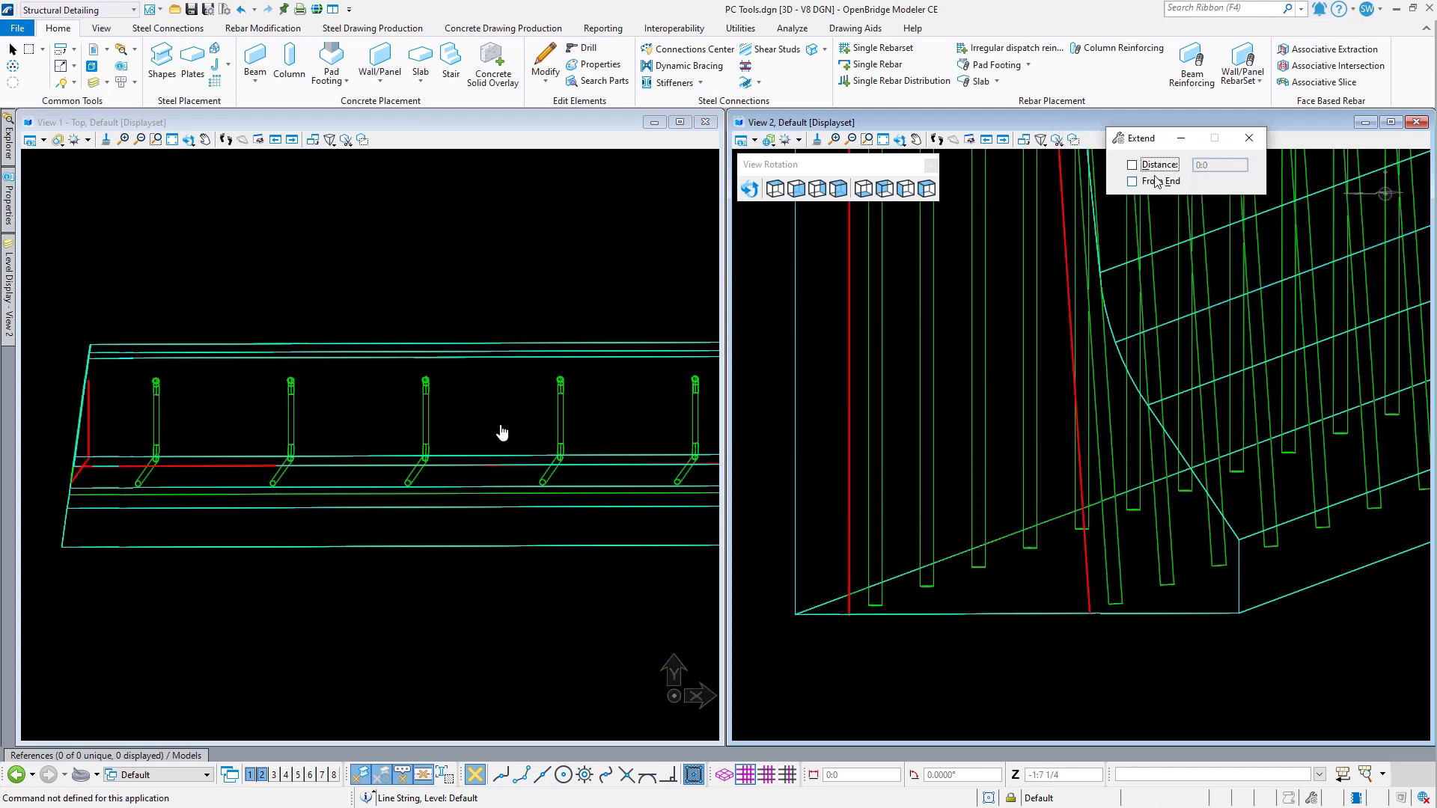
click(1155, 167)
click(1197, 163)
click(1198, 166)
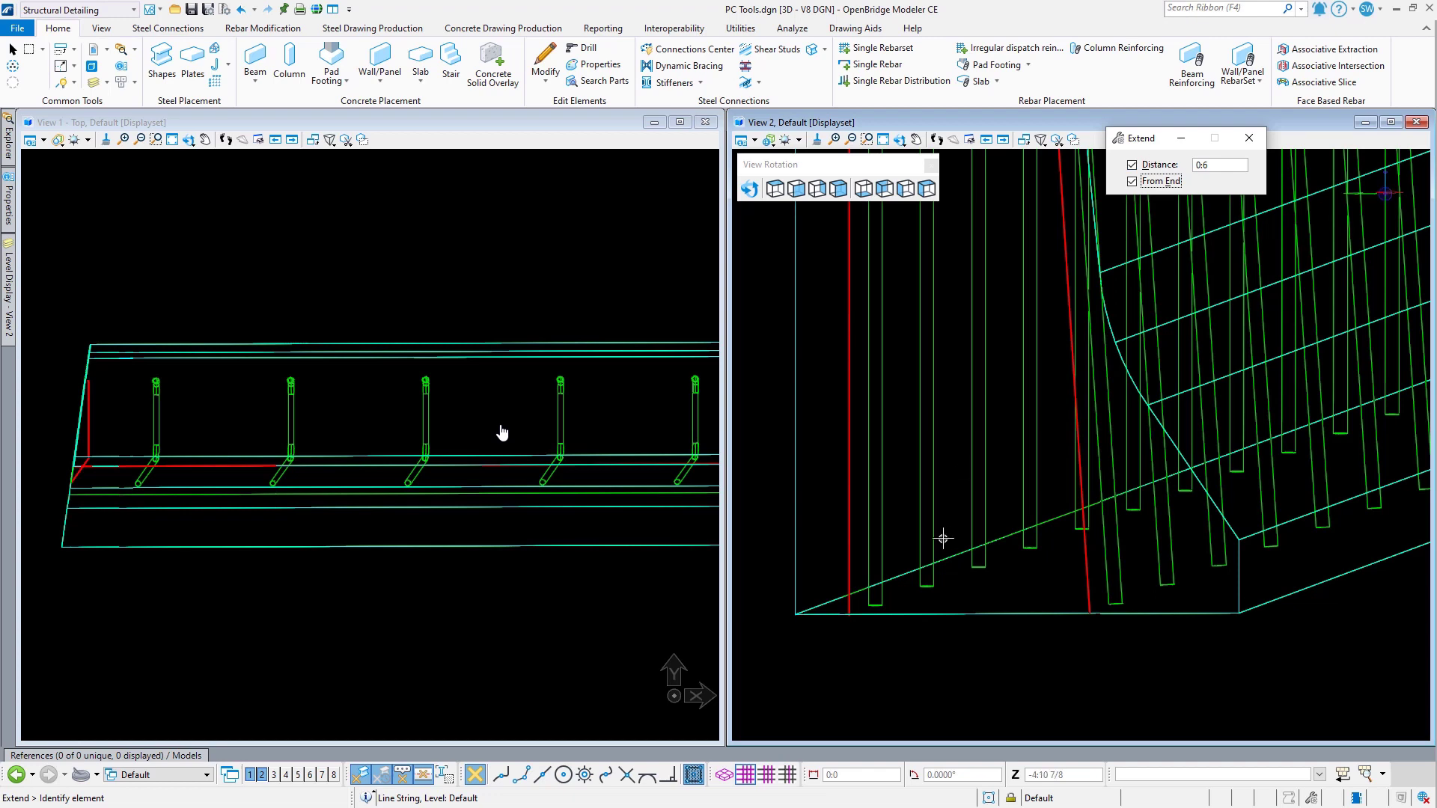
click(849, 582)
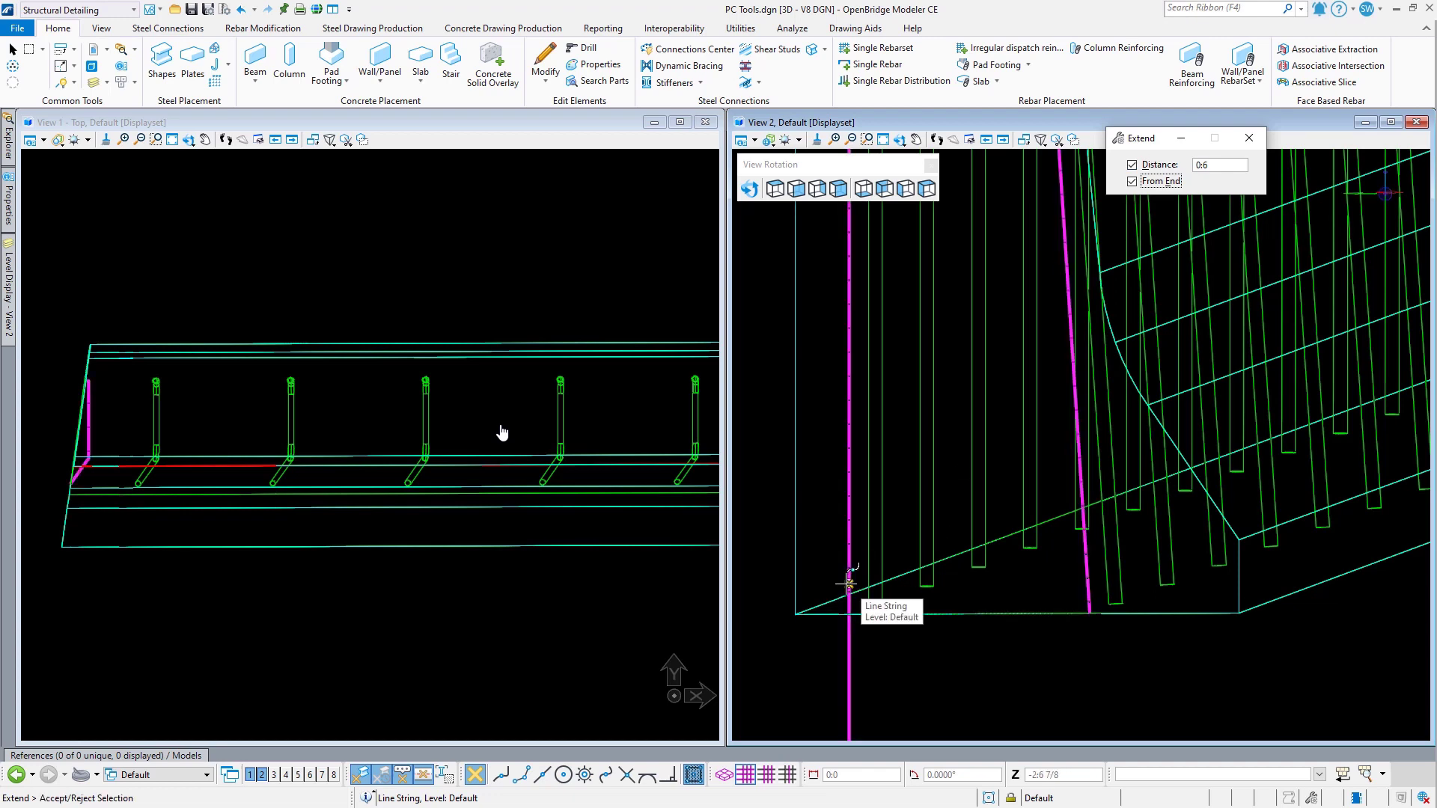
click(899, 655)
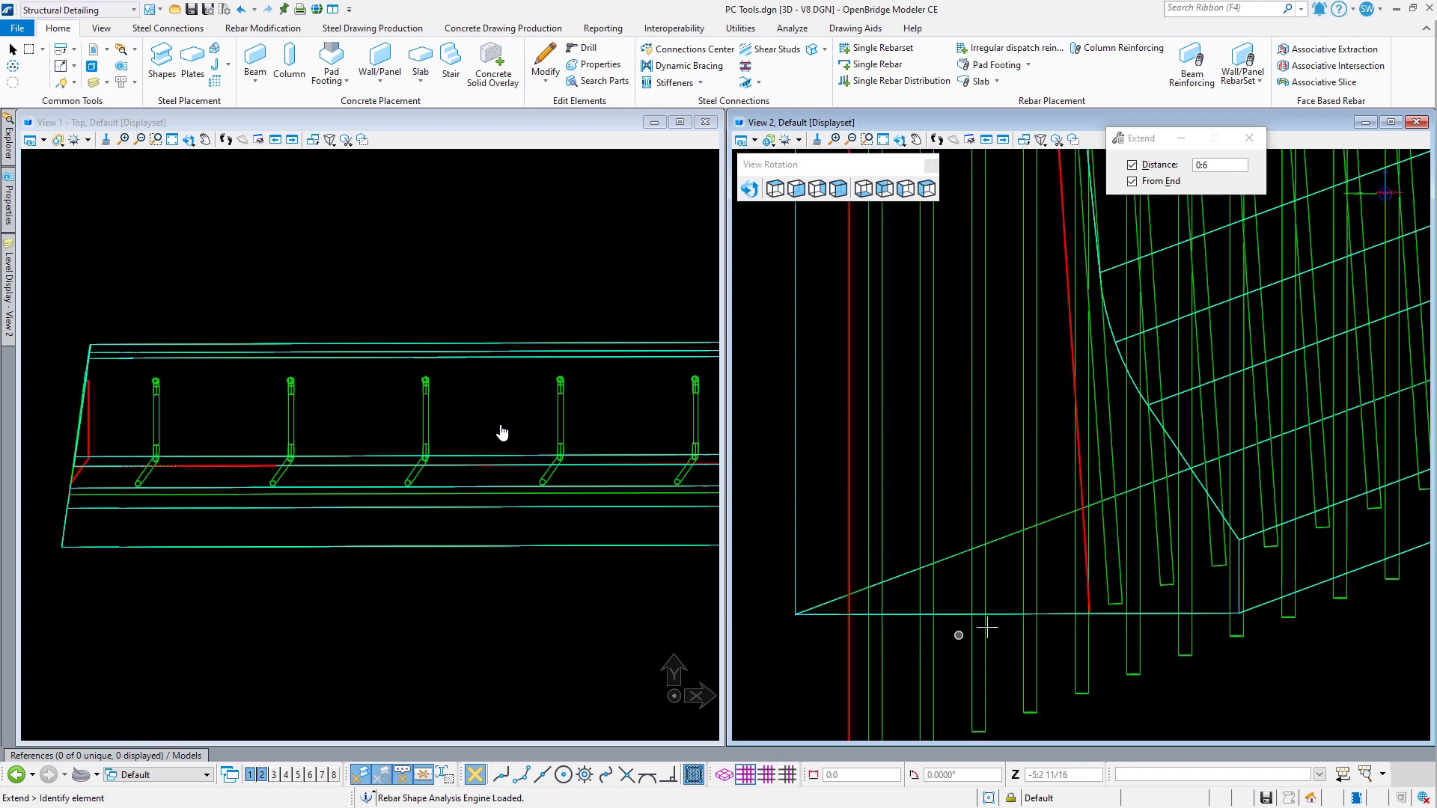
click(1092, 578)
click(1111, 698)
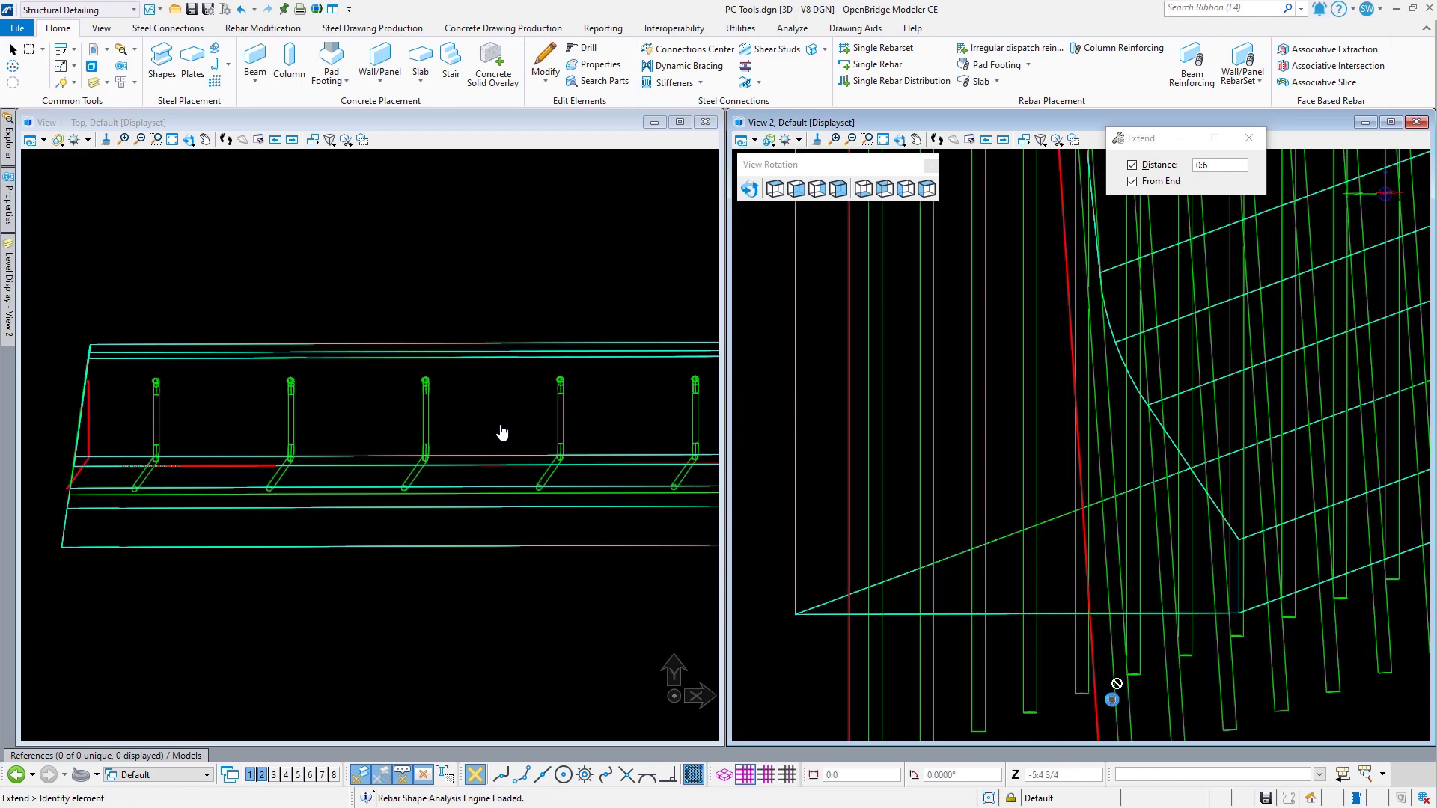
Step: Examine the lengthened bars along the whole barrier, from both the near end and the side
scroll(759, 483, down, 4)
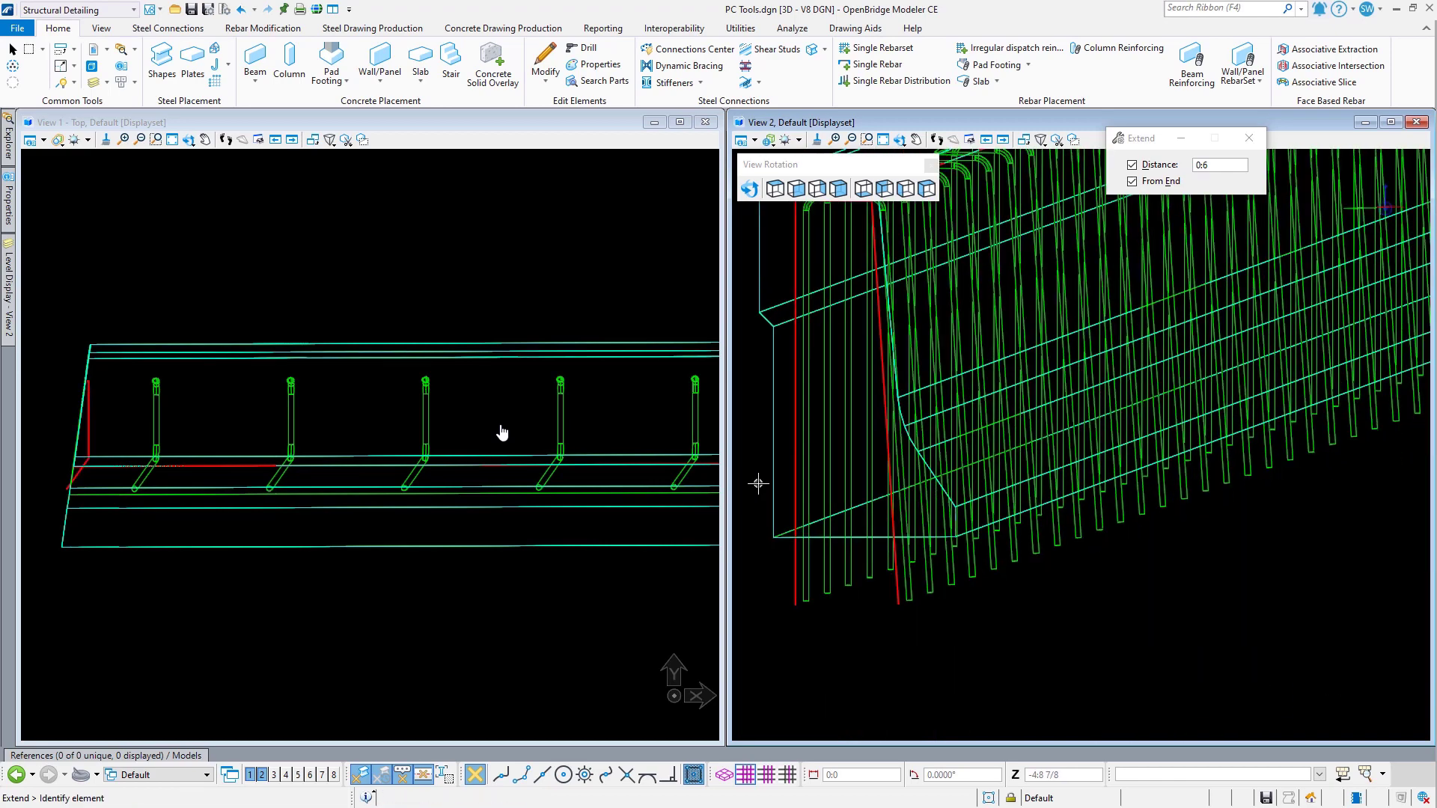
scroll(759, 484, down, 2)
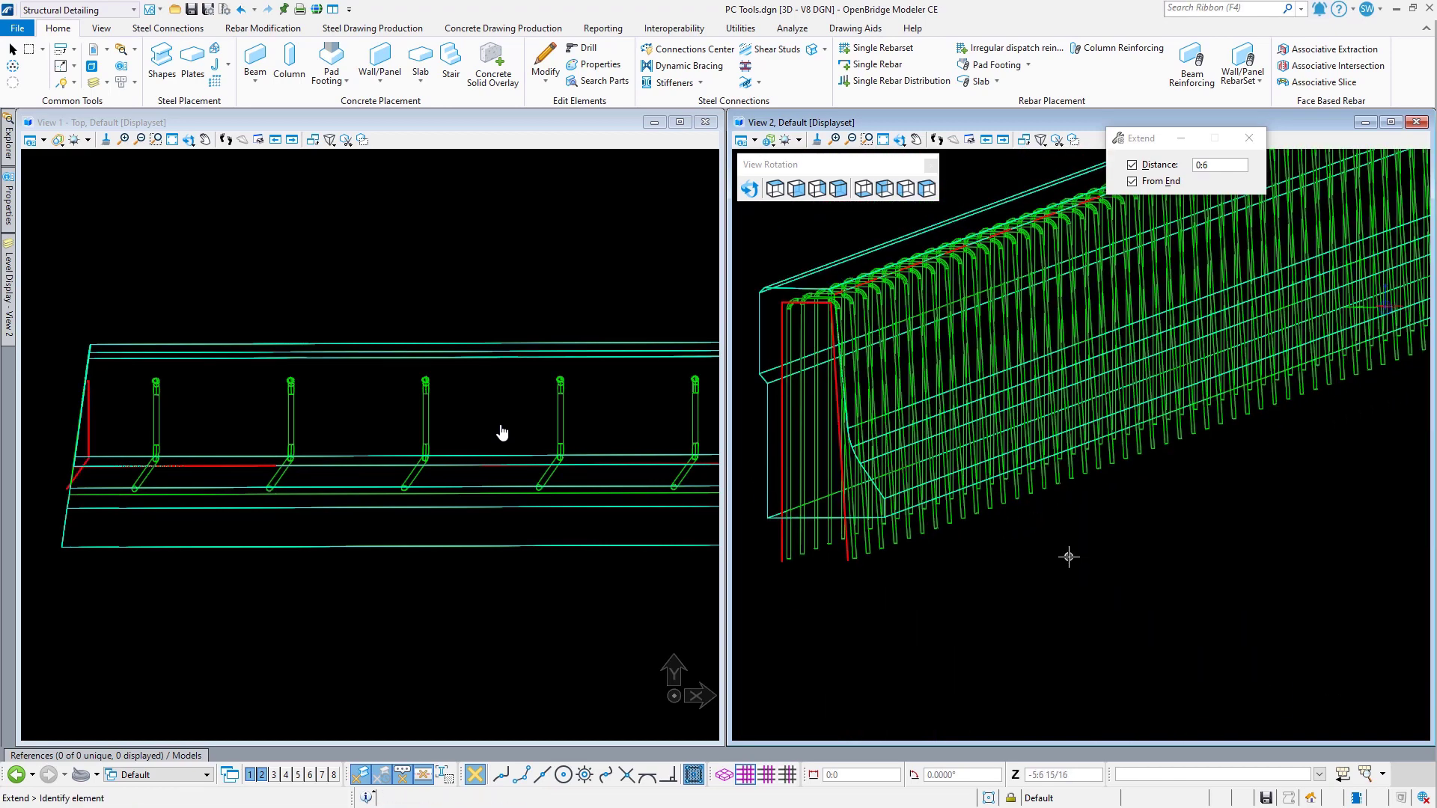
scroll(1069, 557, down, 1)
scroll(857, 547, down, 3)
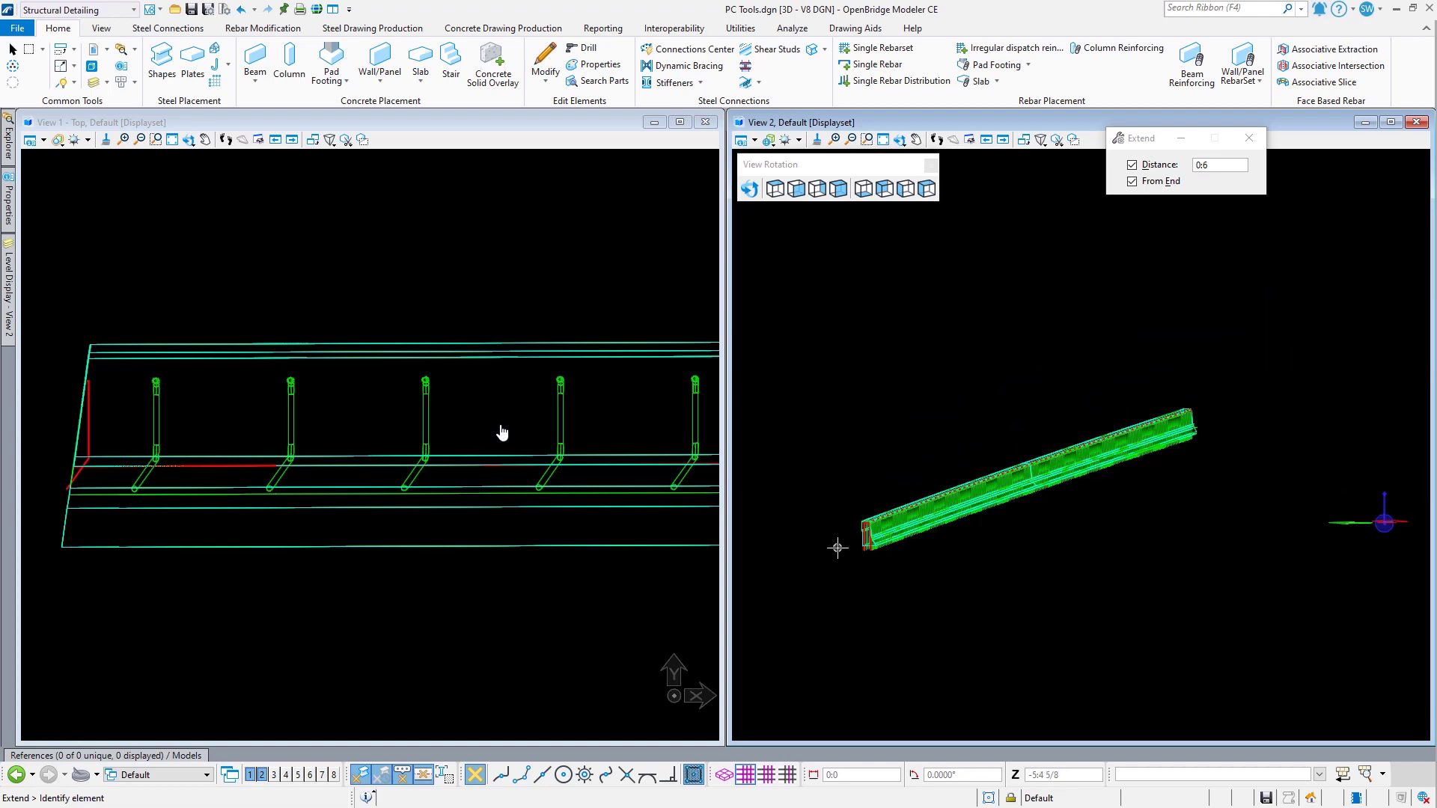
scroll(837, 547, up, 3)
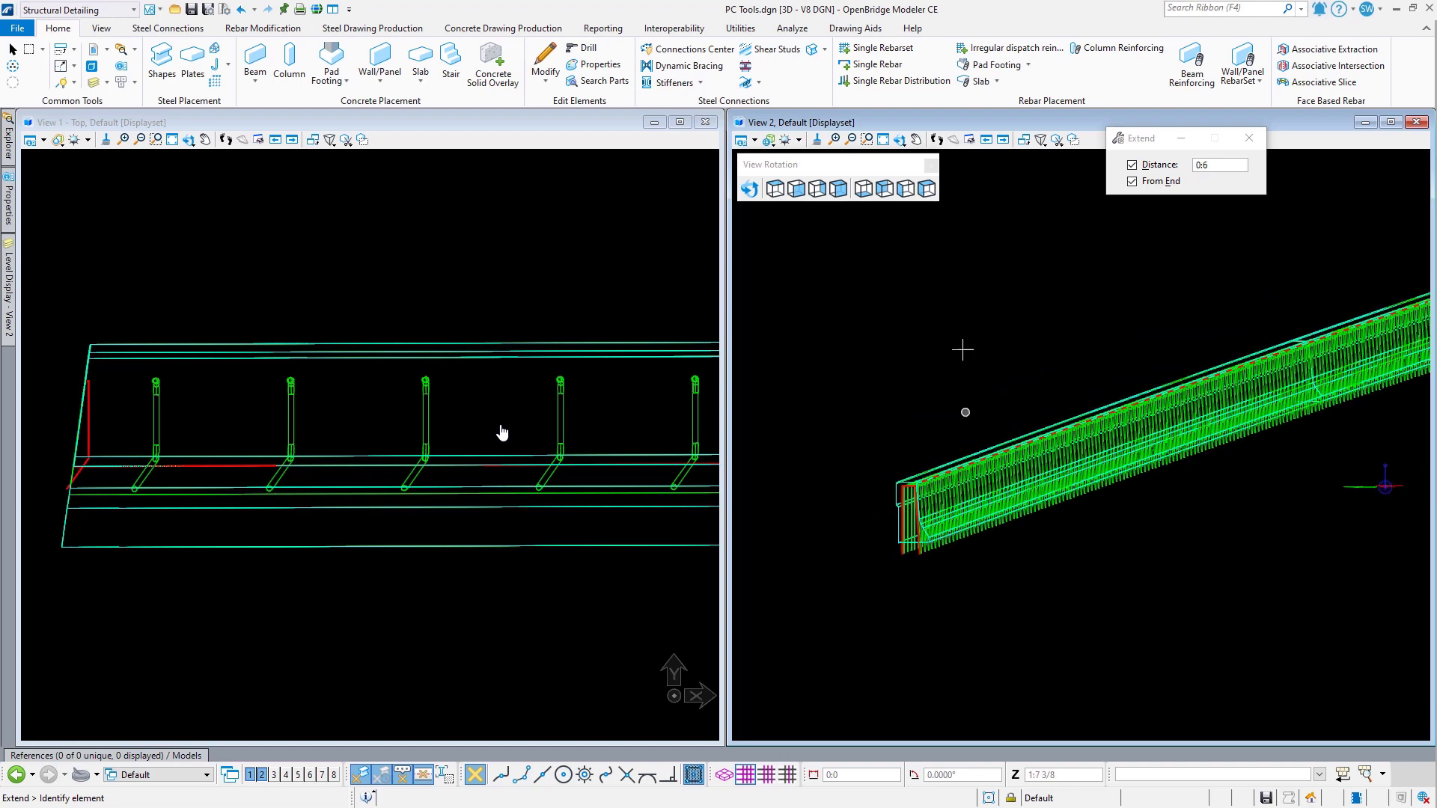
click(900, 139)
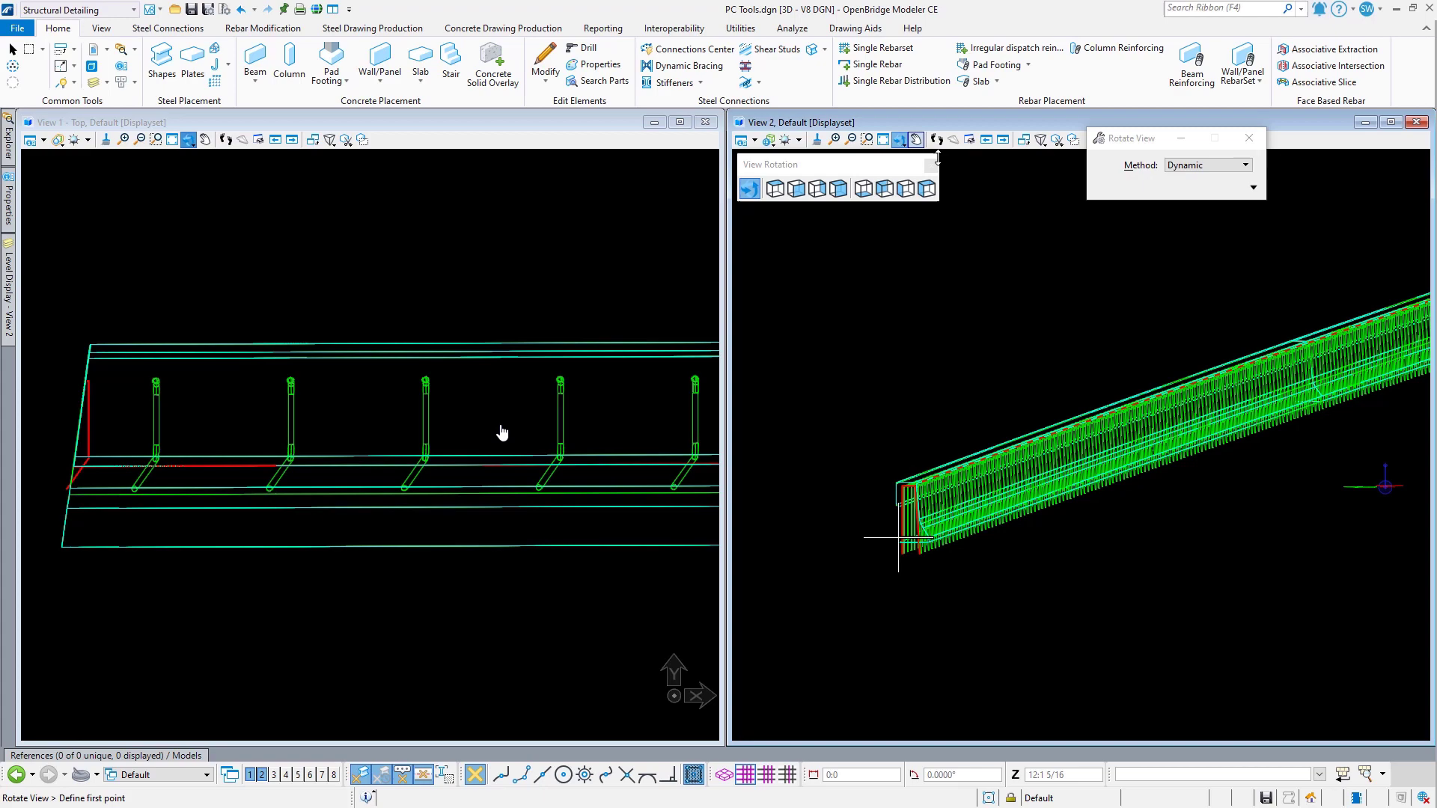
click(1276, 345)
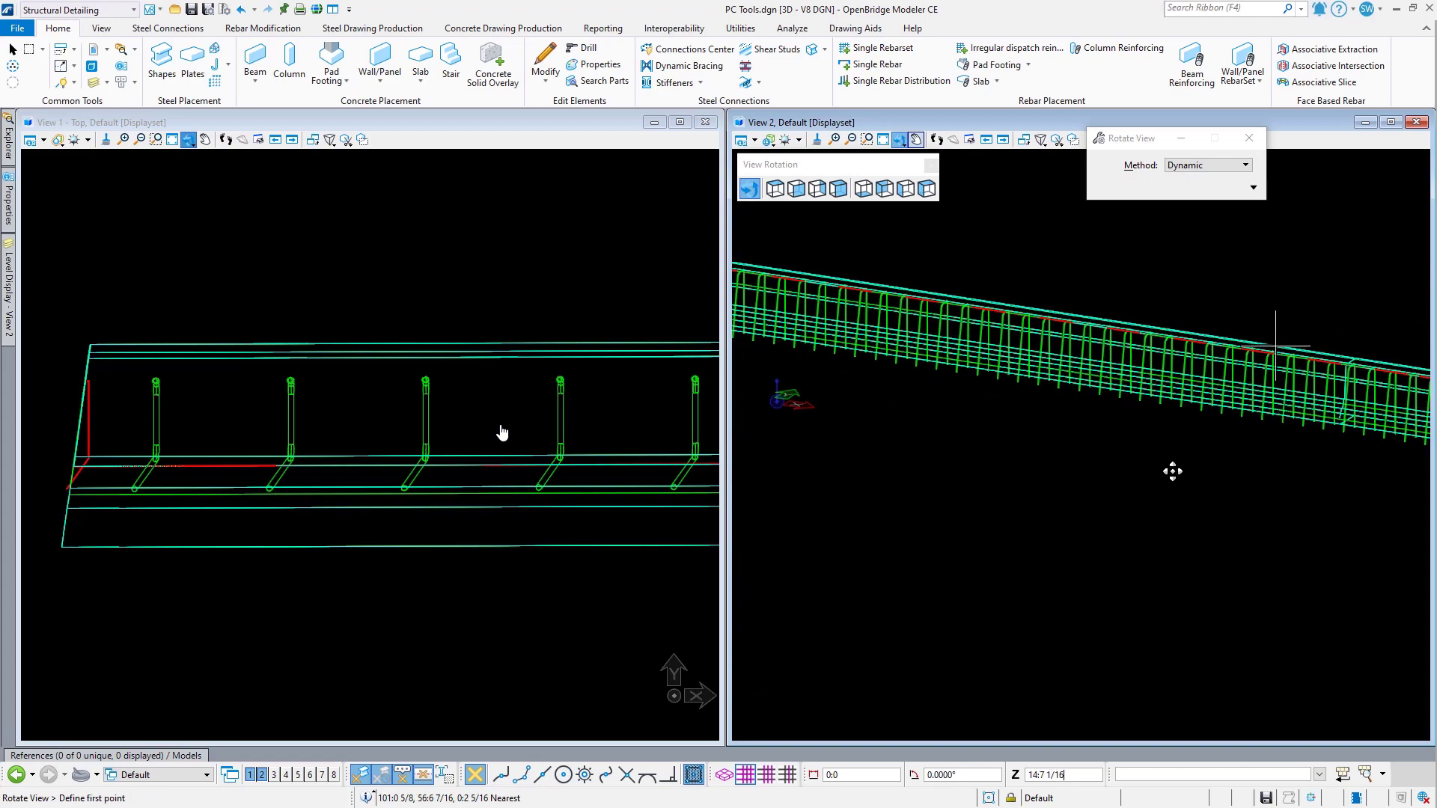
click(954, 408)
scroll(996, 410, up, 5)
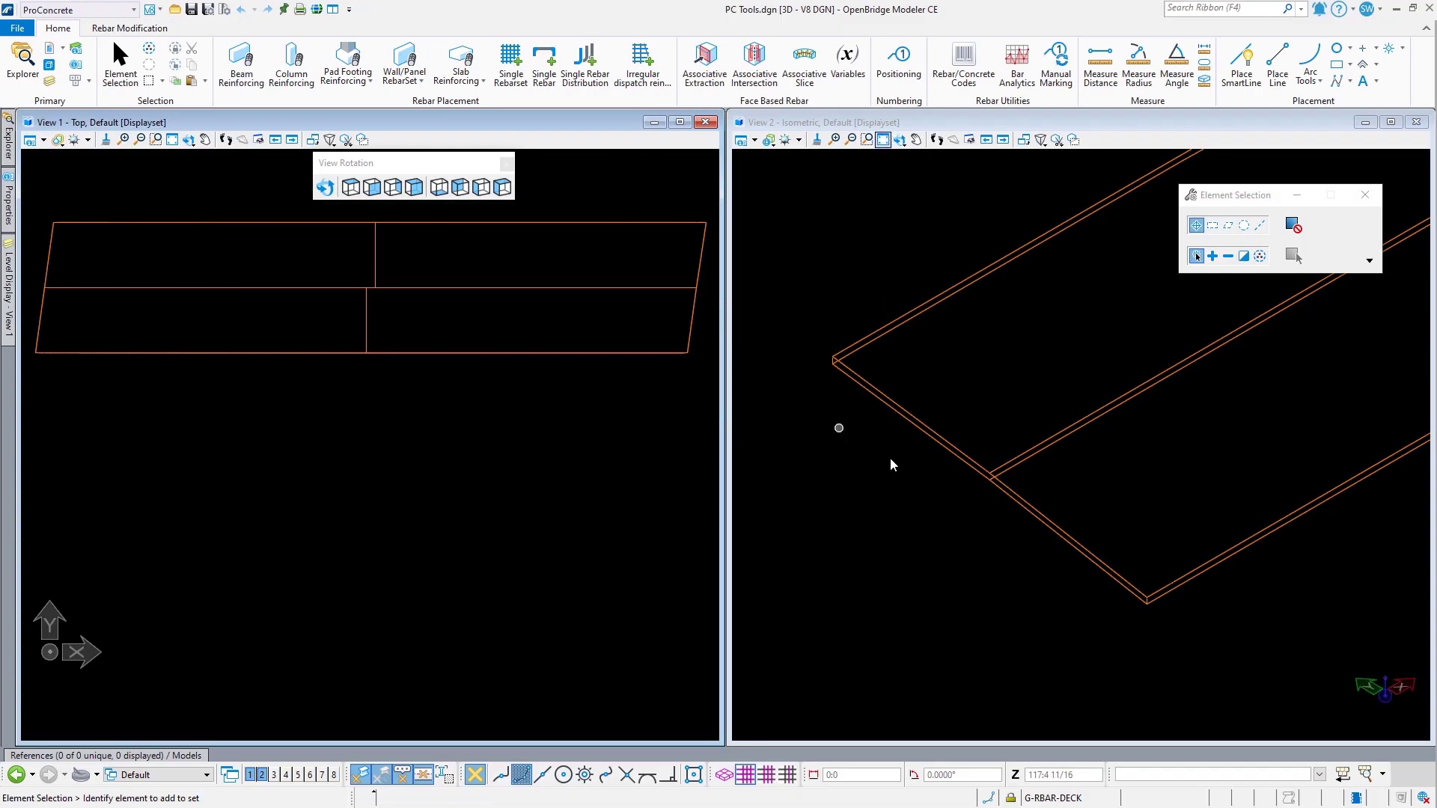
Step: Place a SmartLine along the top edge of the deck's near end, through both corners and the middle joint vertex
click(884, 141)
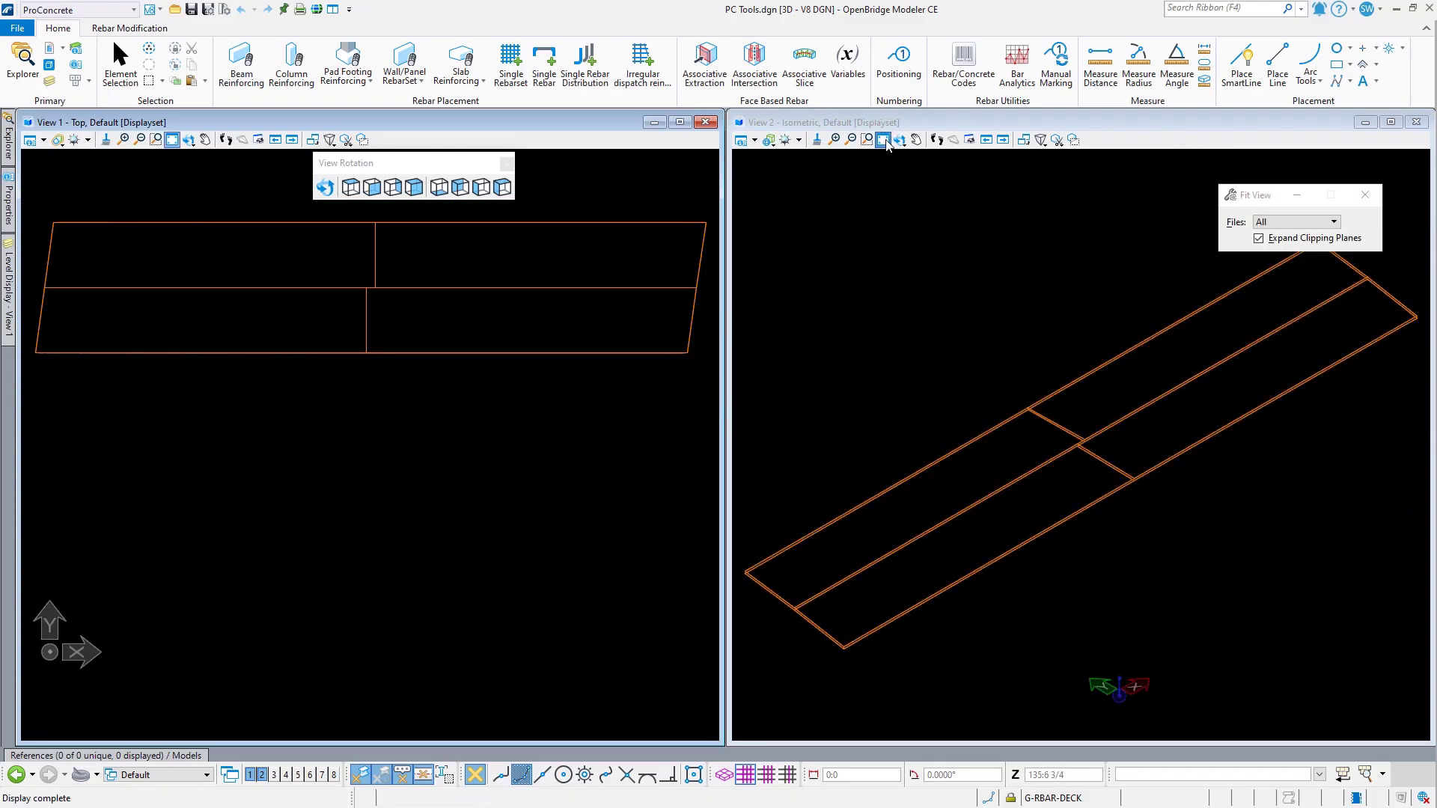
scroll(767, 632, up, 1)
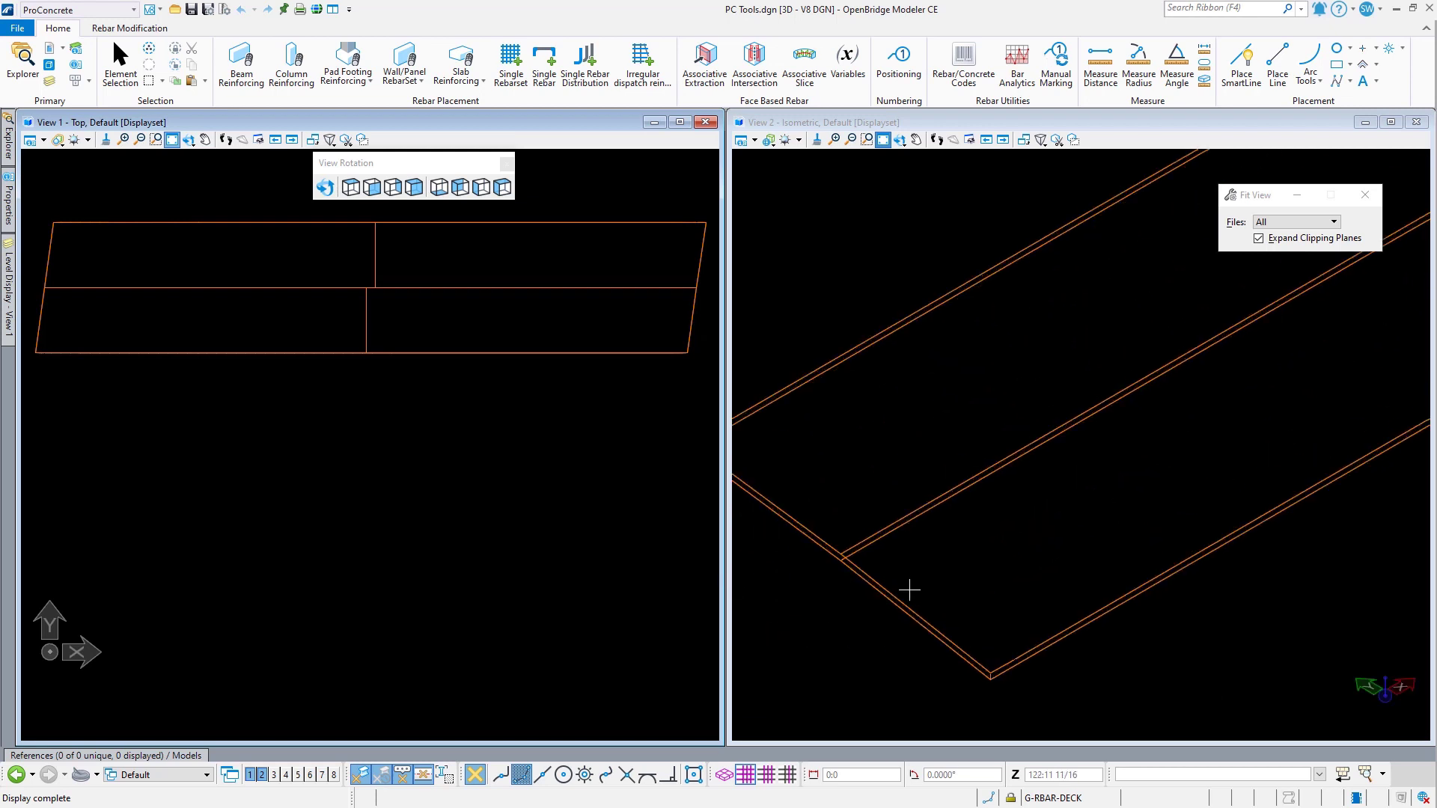
scroll(863, 587, up, 1)
scroll(861, 595, up, 2)
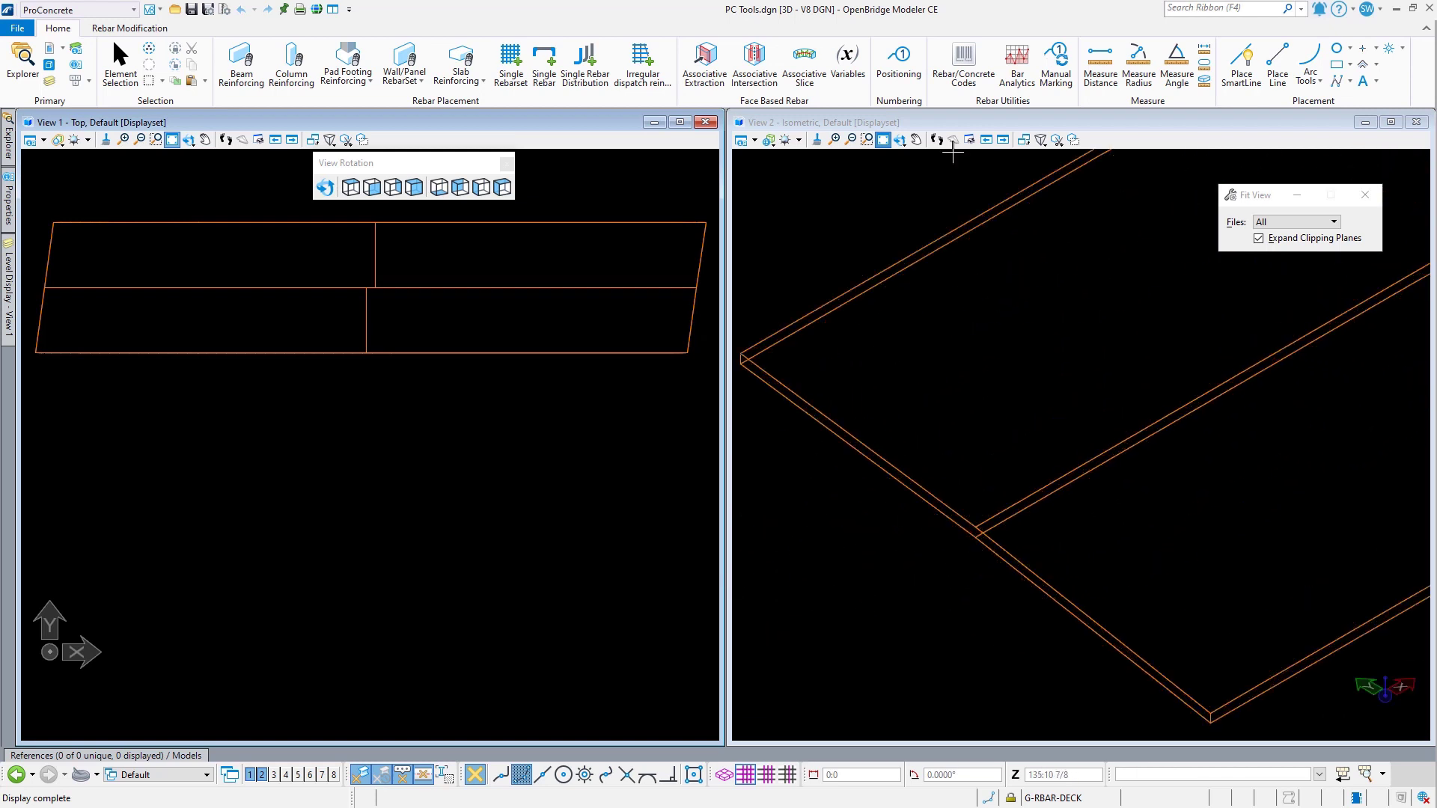
click(901, 140)
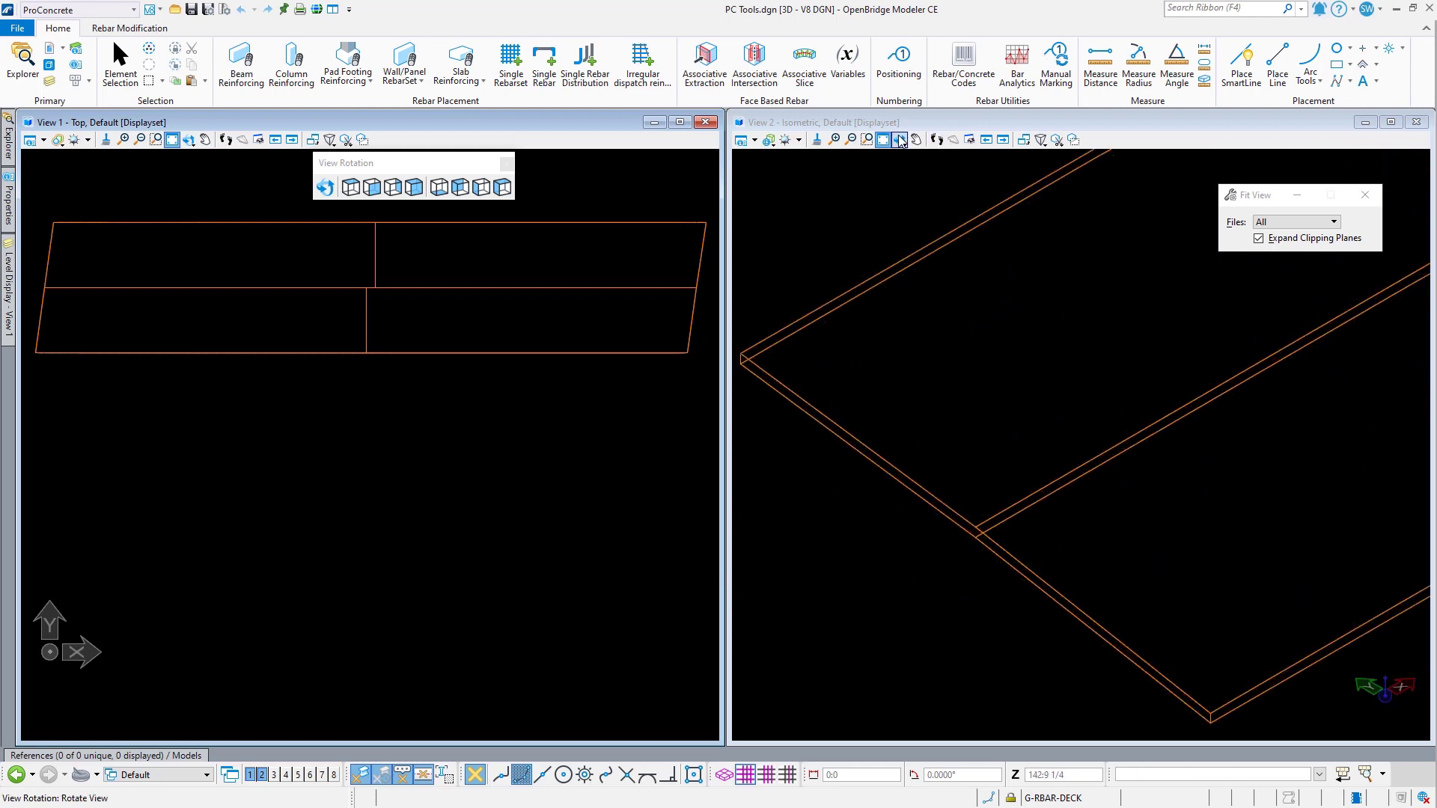
click(826, 427)
click(962, 350)
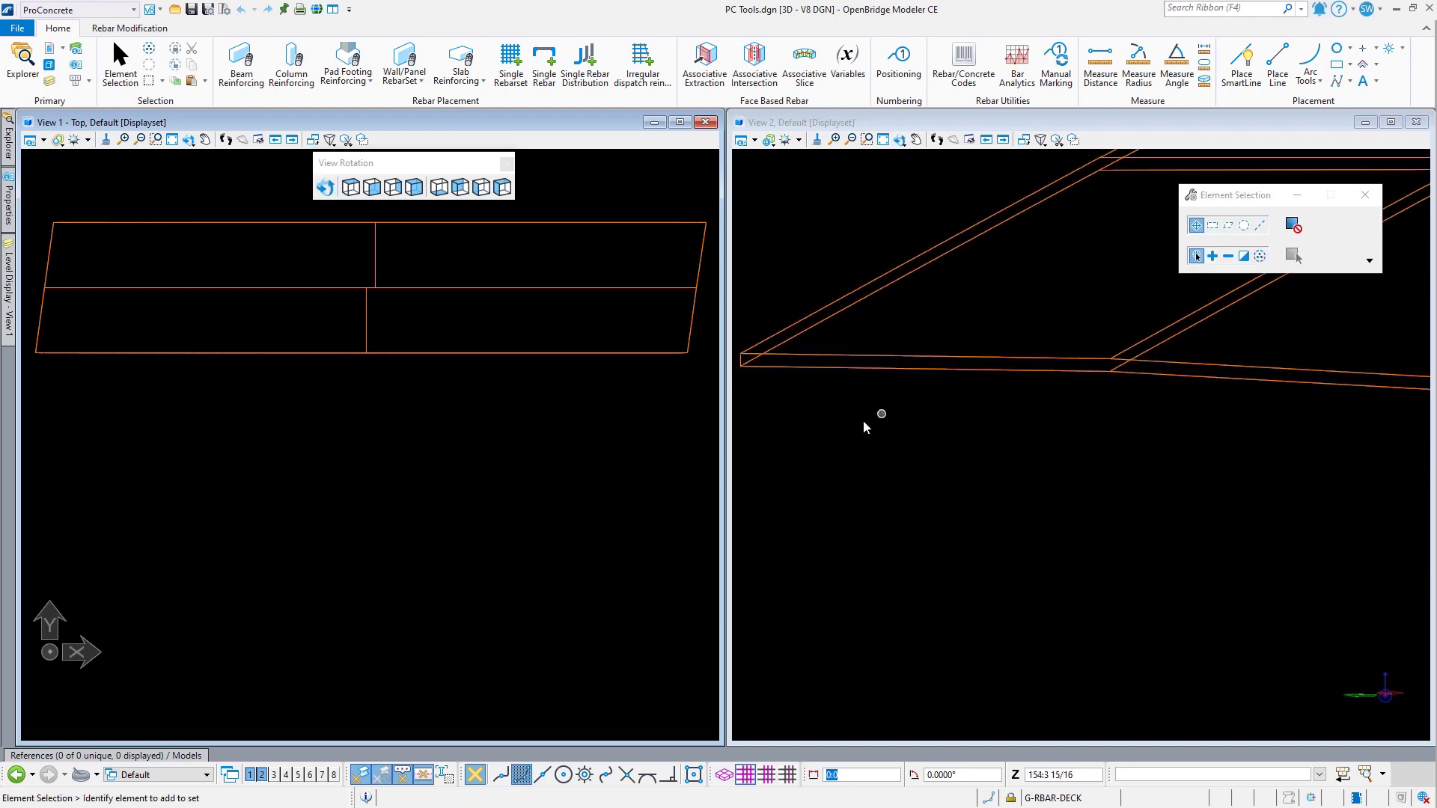
scroll(858, 420, down, 1)
click(845, 248)
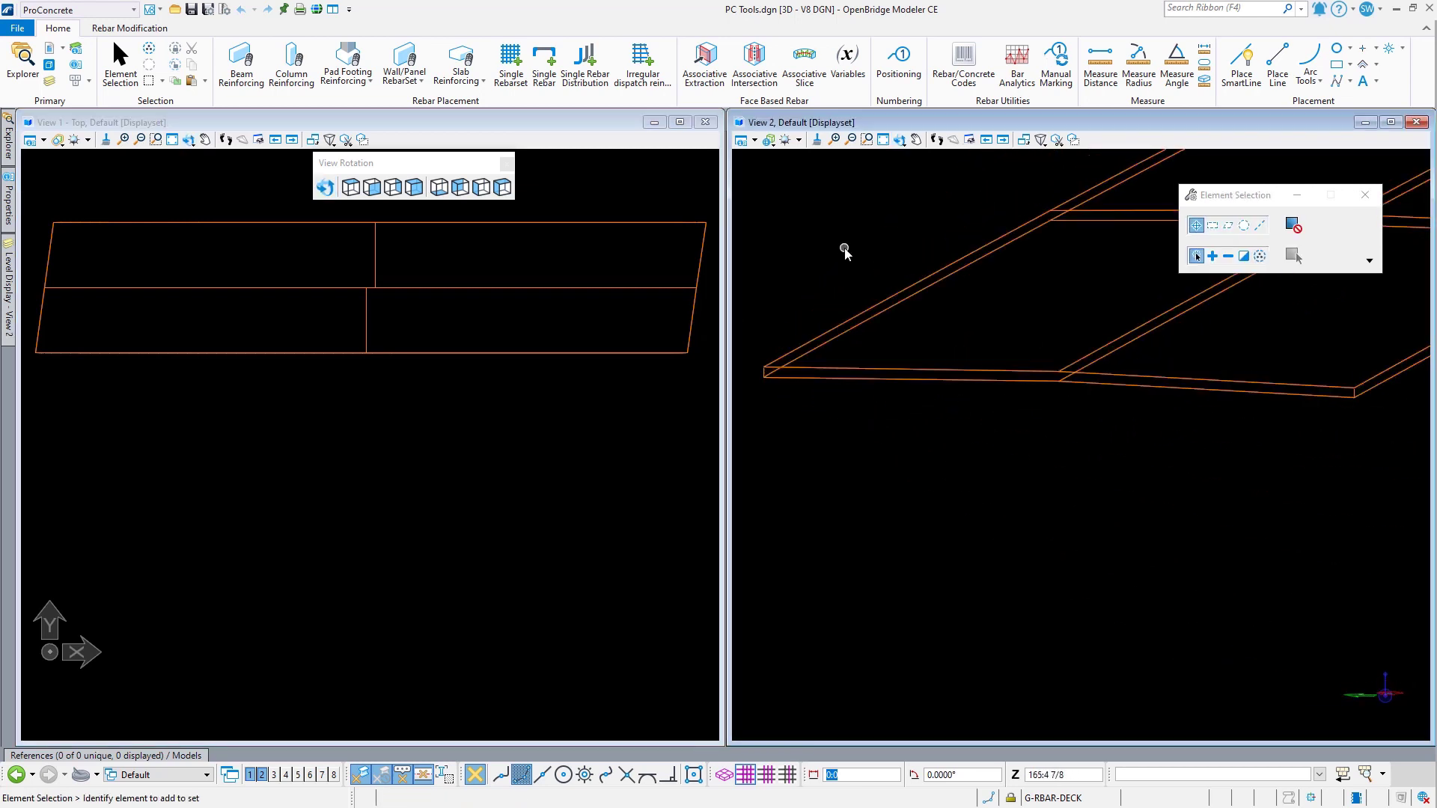
key(space)
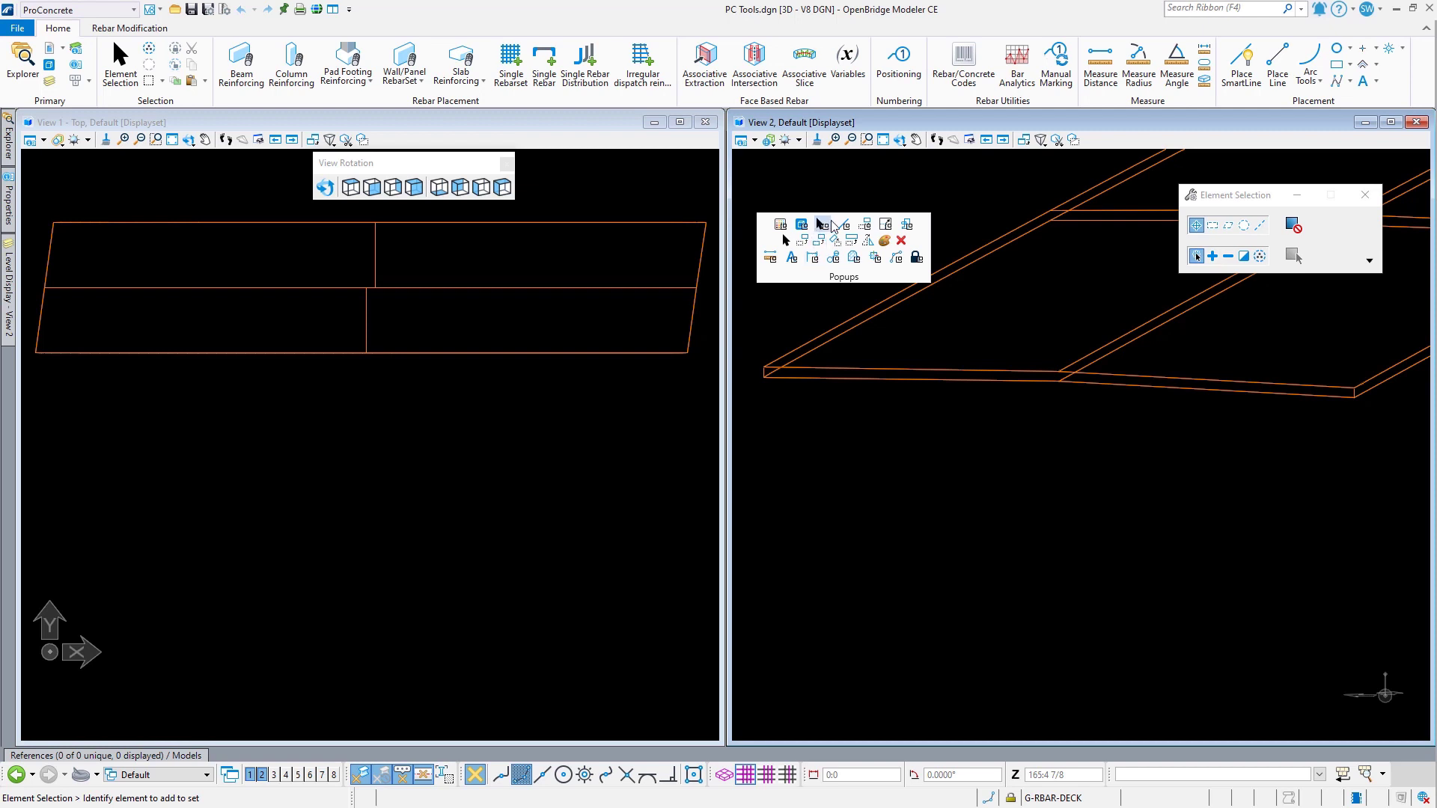
click(823, 225)
click(761, 215)
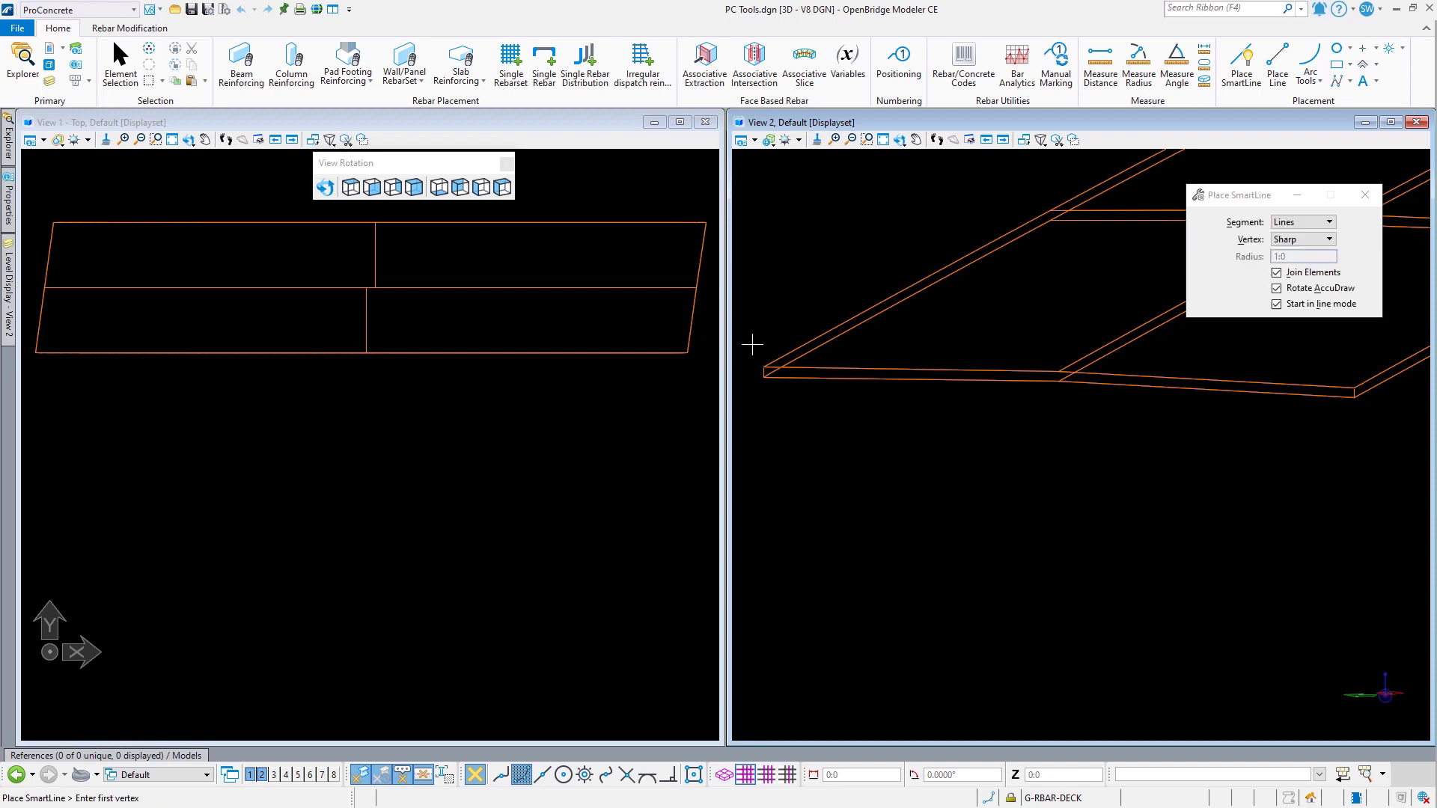
click(764, 368)
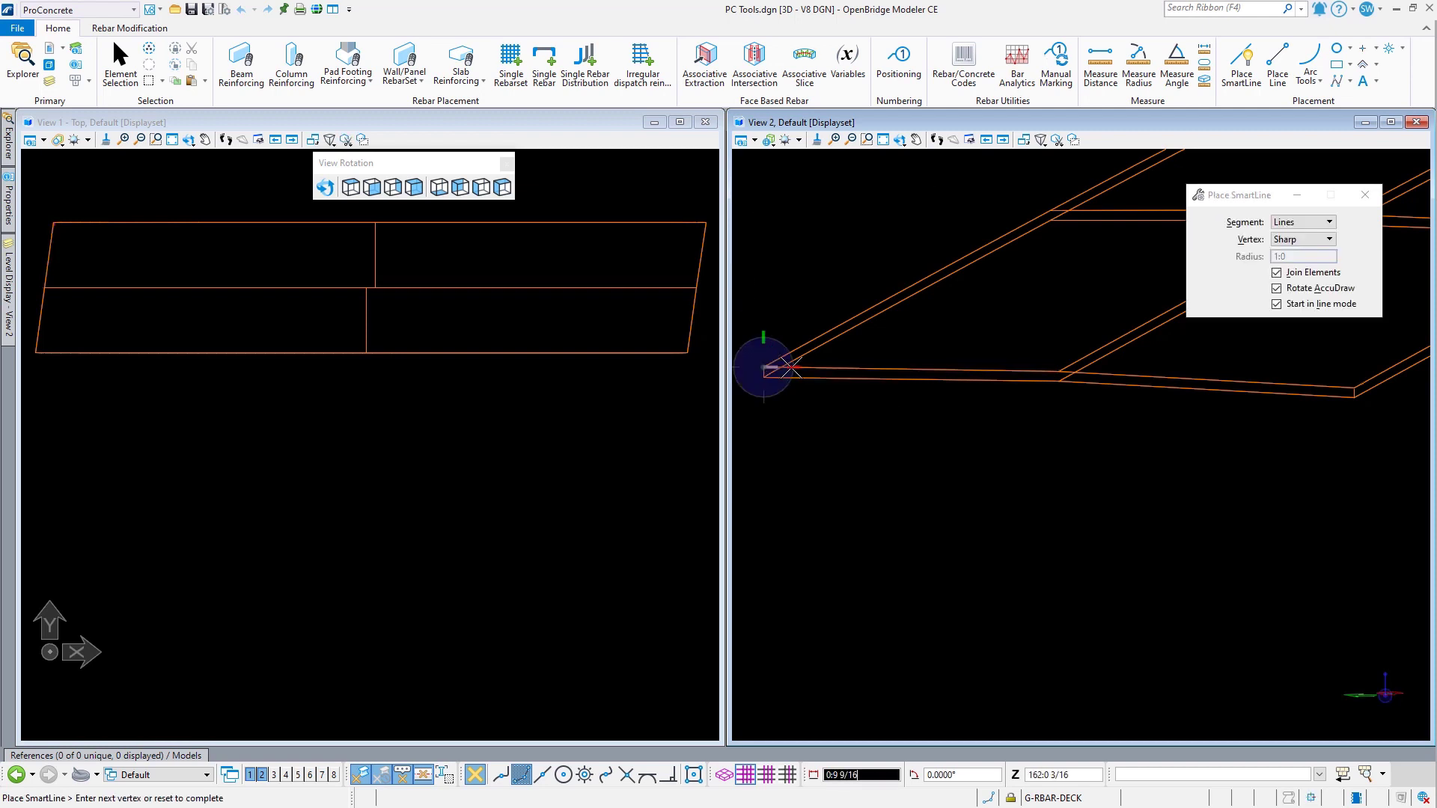
click(1058, 370)
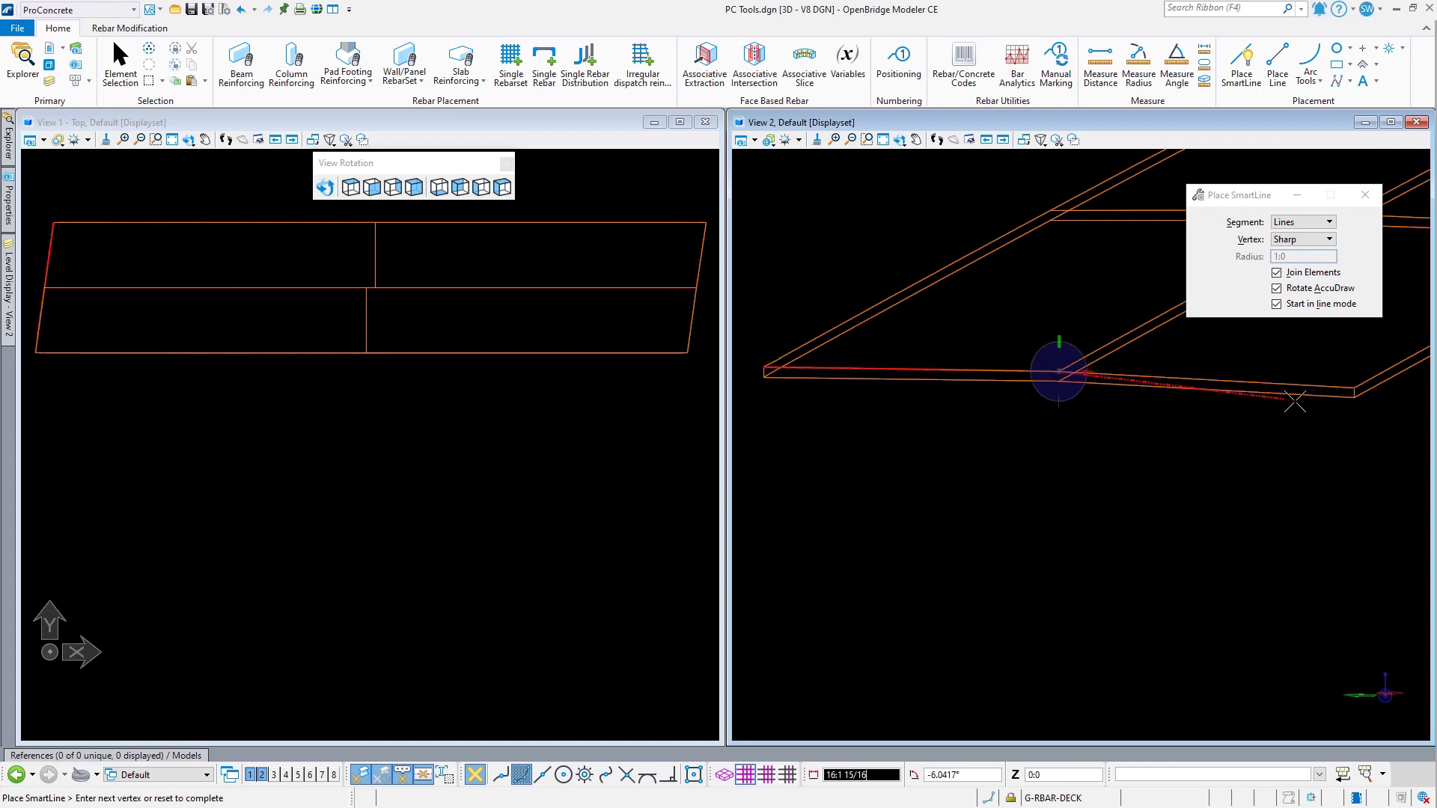
click(1355, 387)
right_click(1203, 446)
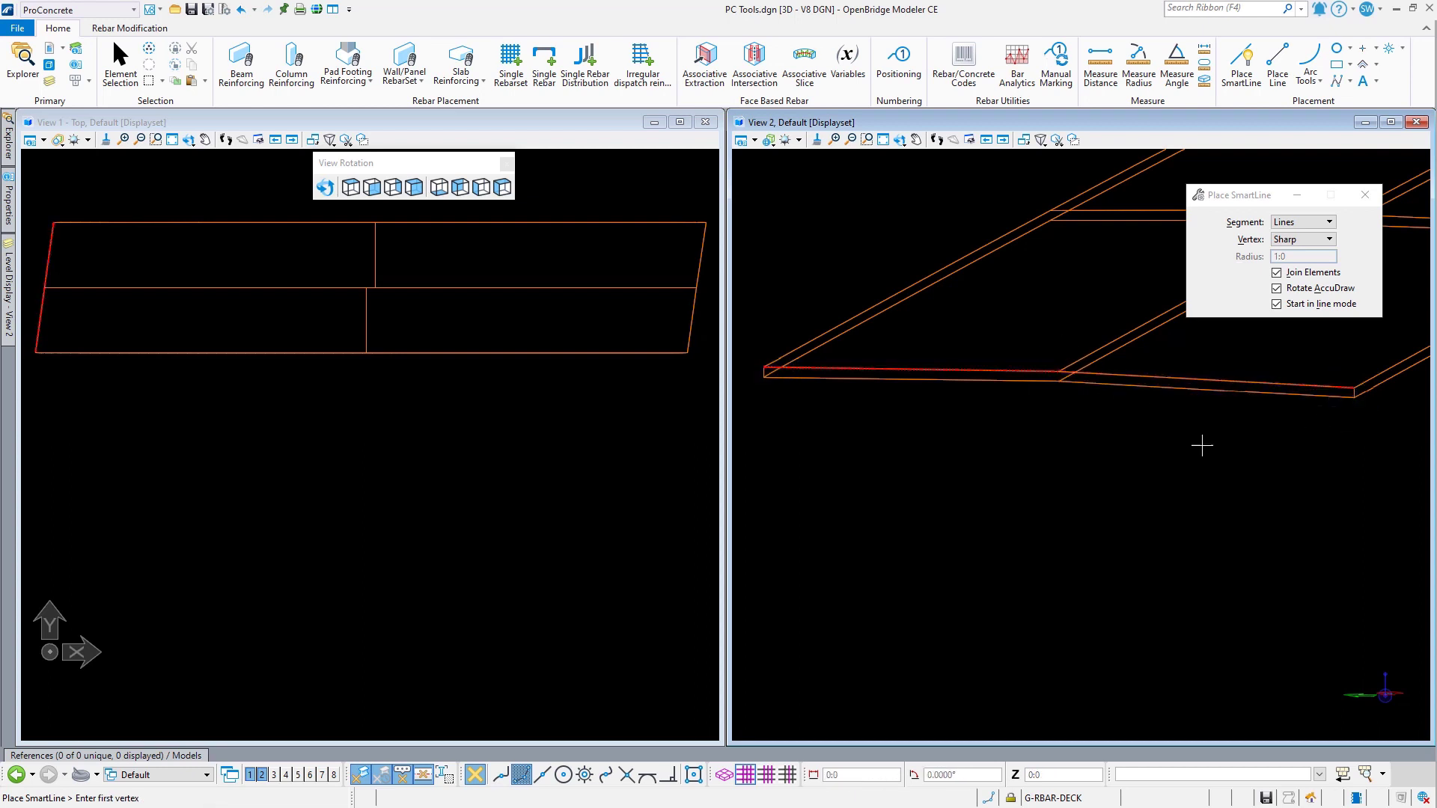
Step: Move the guide line along the deck's near end straight down by 0:2 from its middle joint vertex
scroll(1058, 364, up, 4)
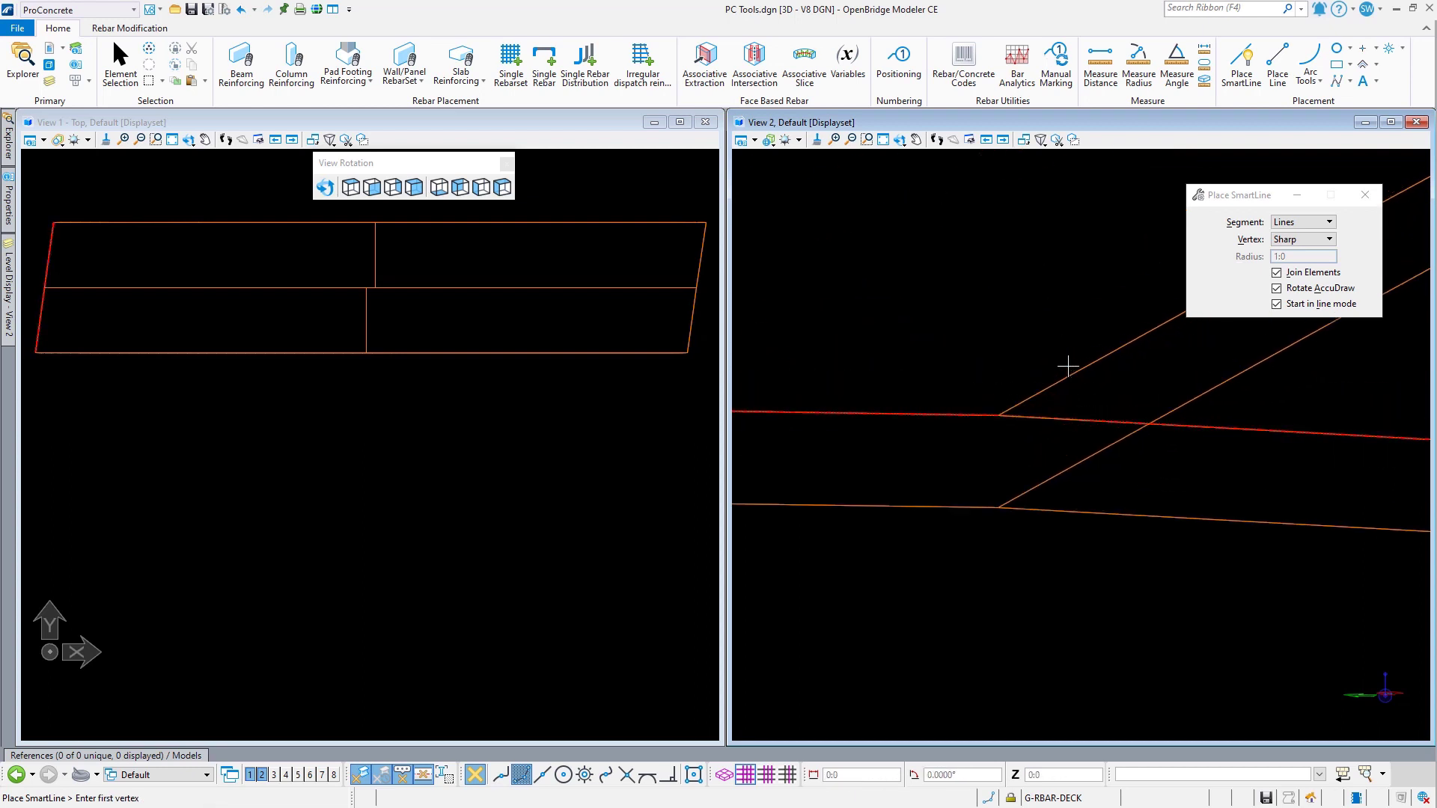
right_click(998, 198)
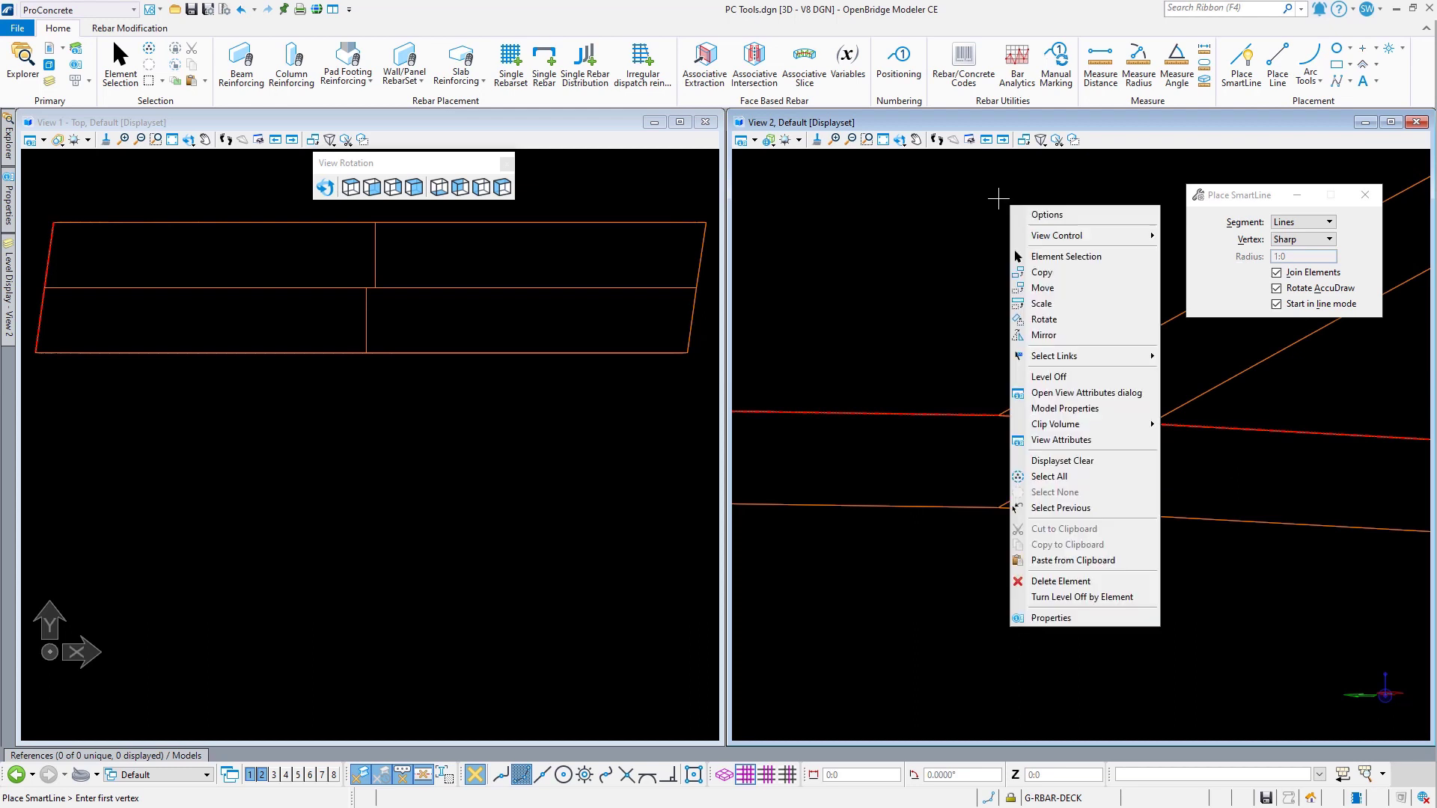
click(1050, 261)
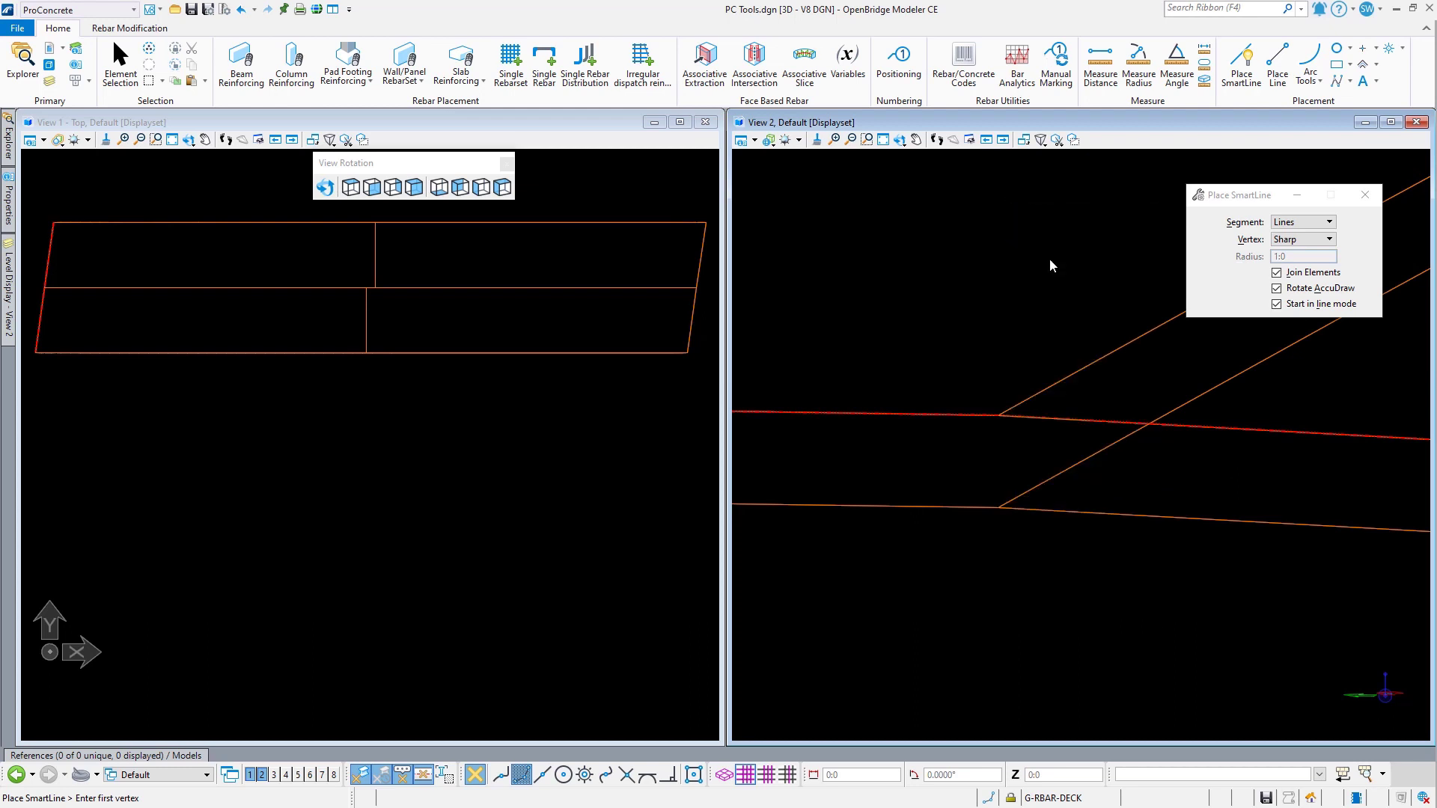
click(973, 416)
right_click(971, 297)
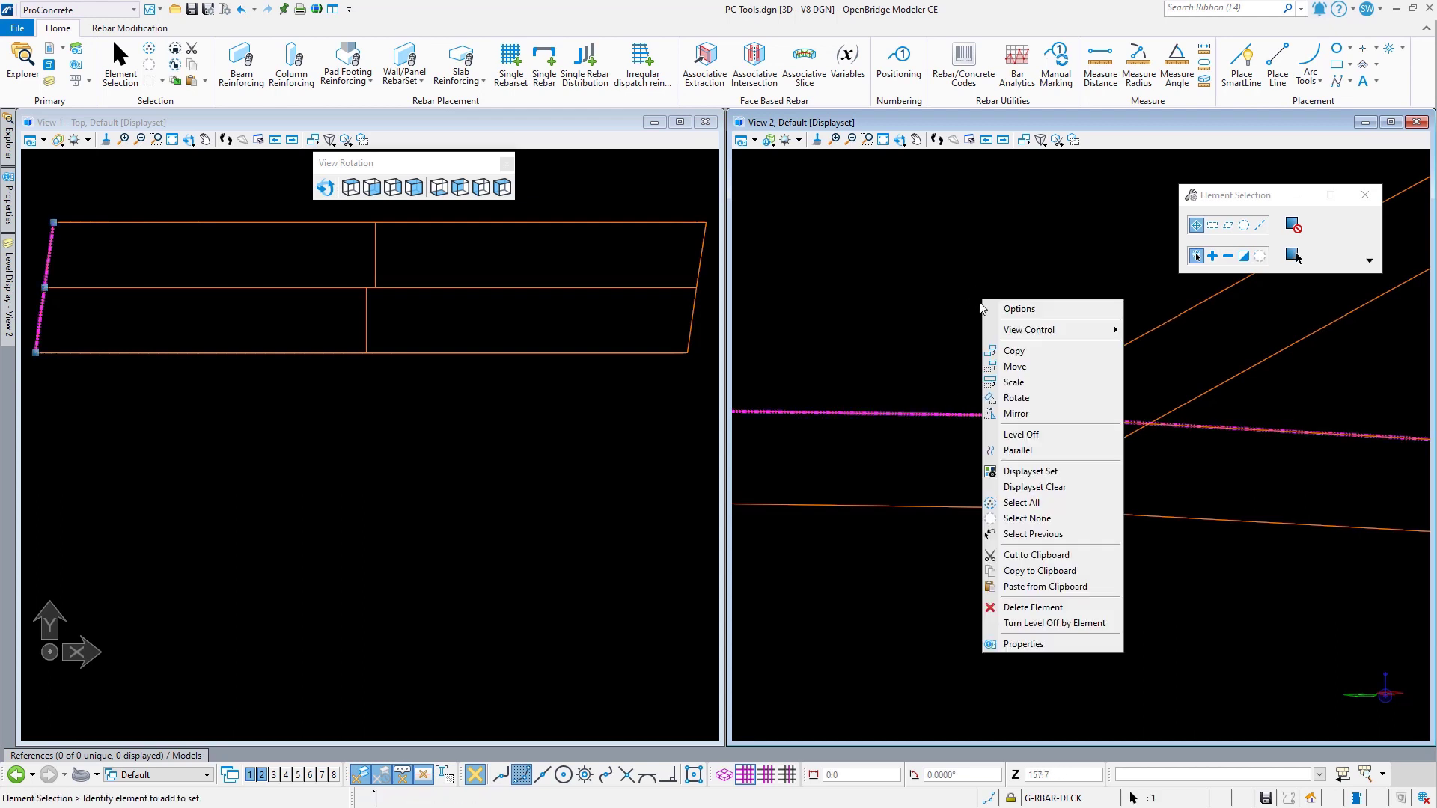
click(1007, 365)
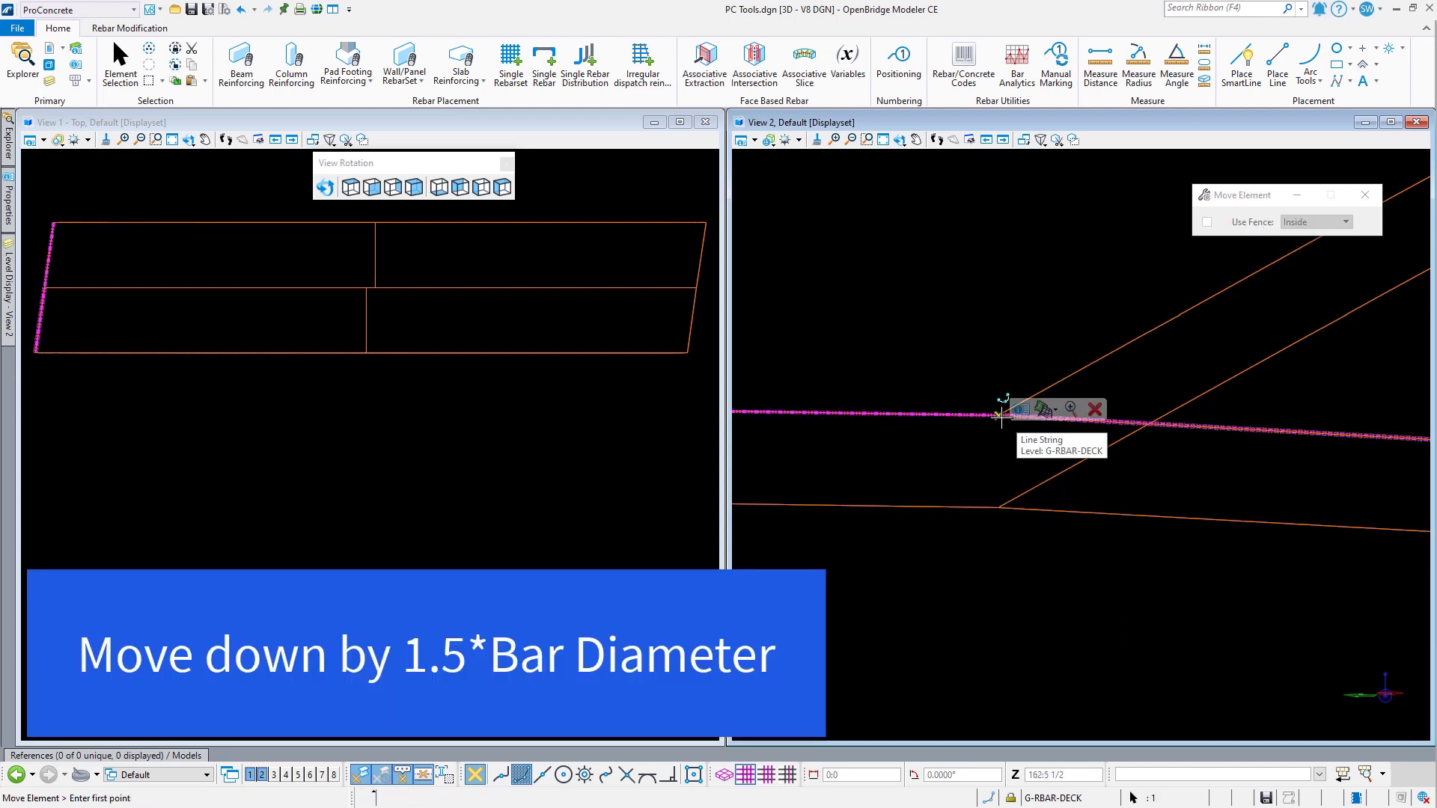
click(1000, 417)
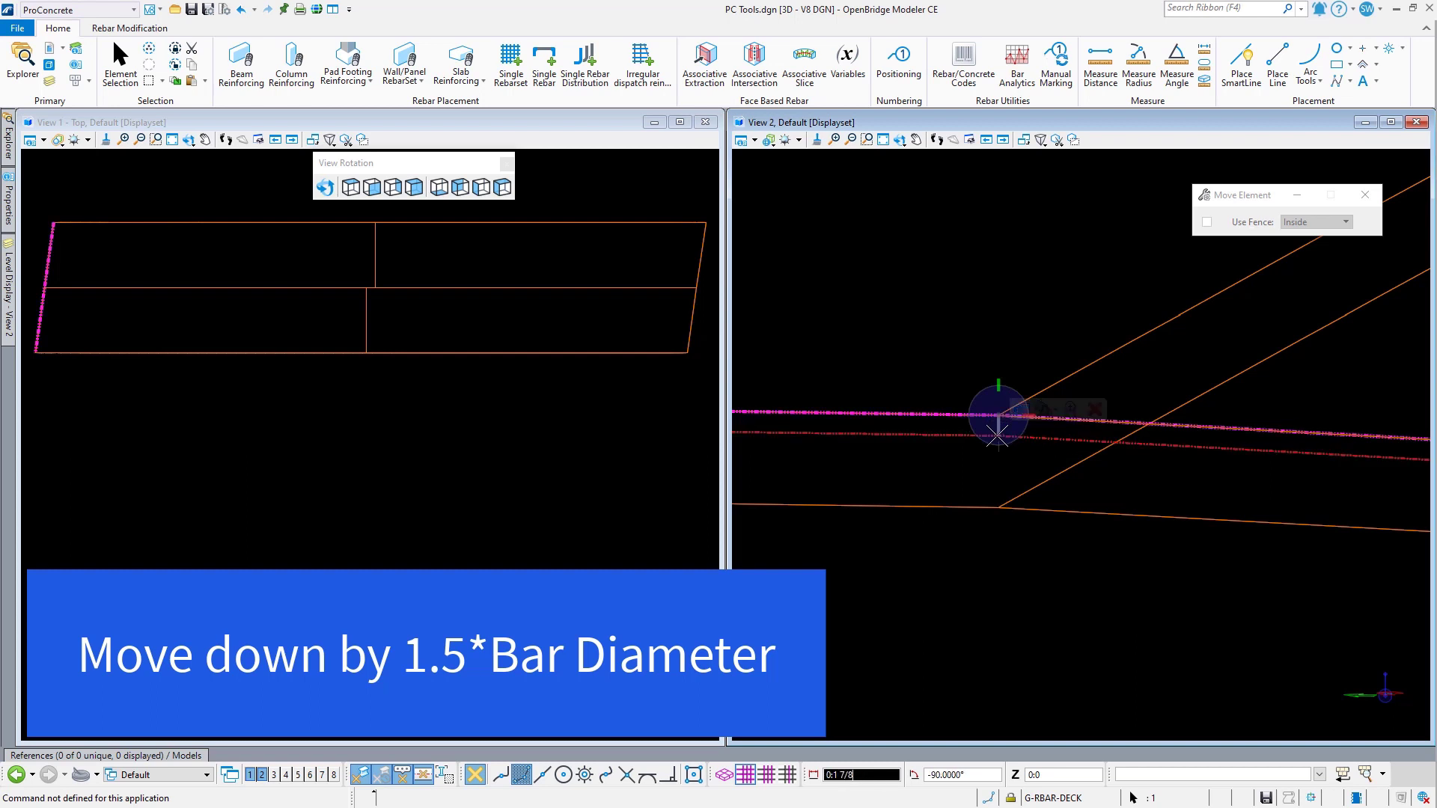
text(2)
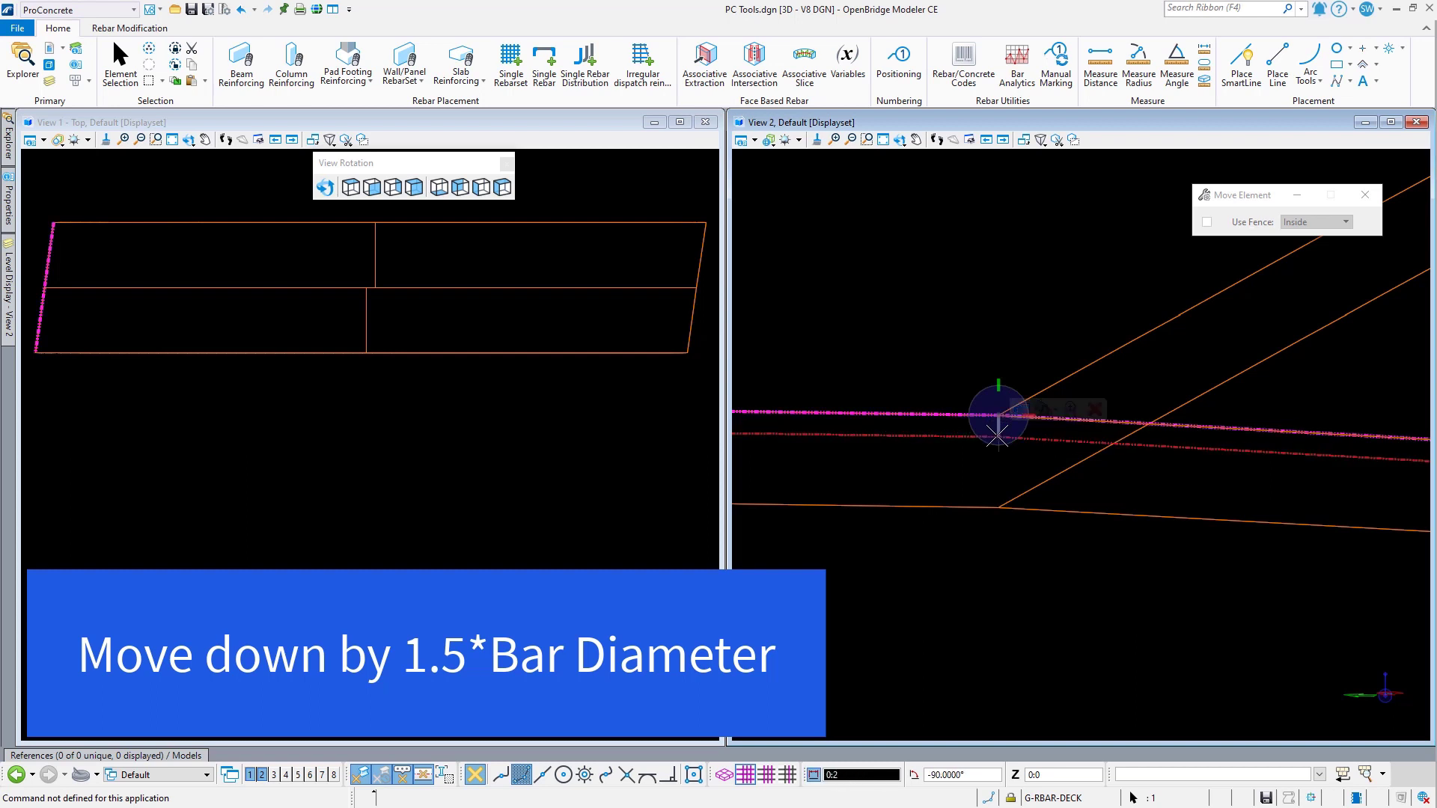
click(997, 436)
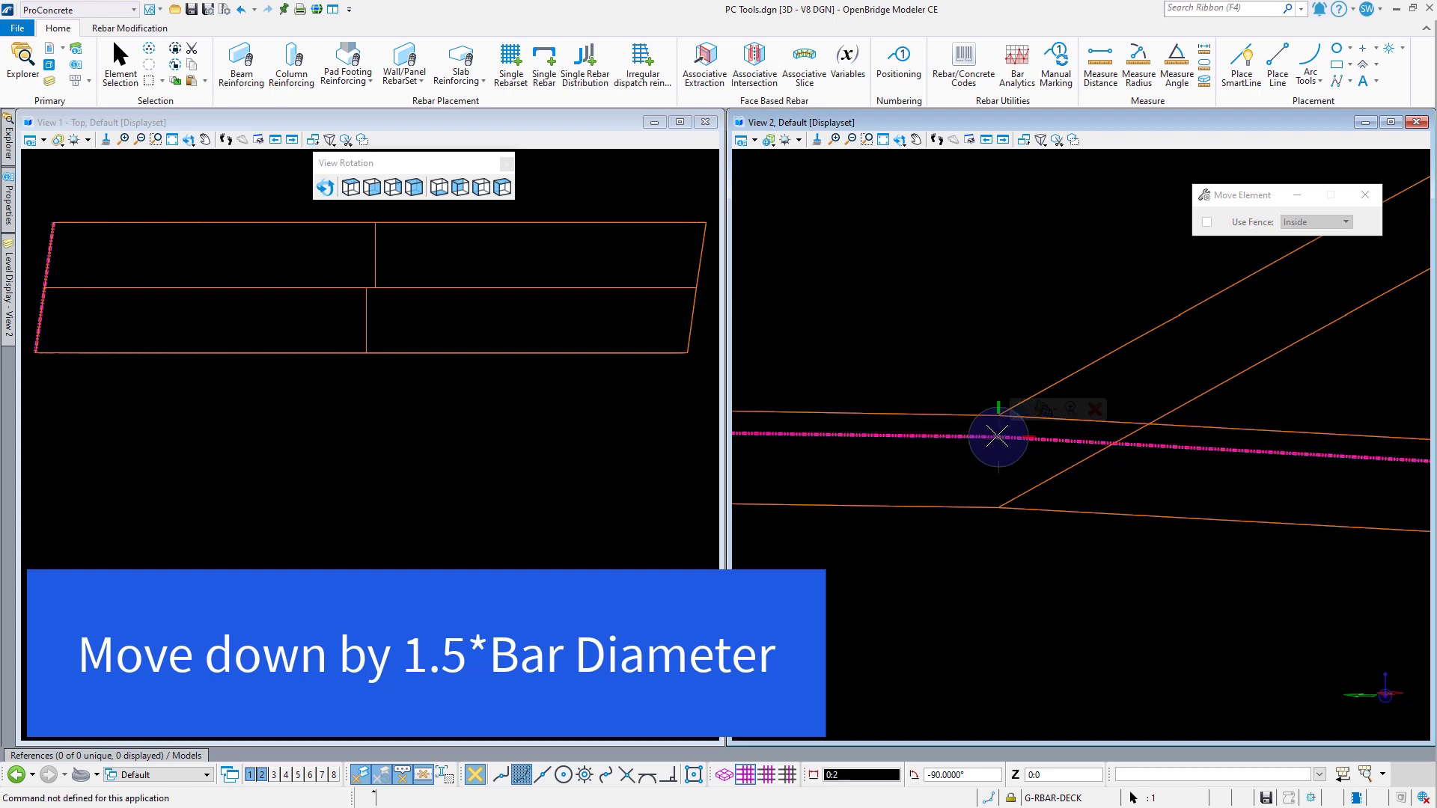
key(Escape)
click(983, 596)
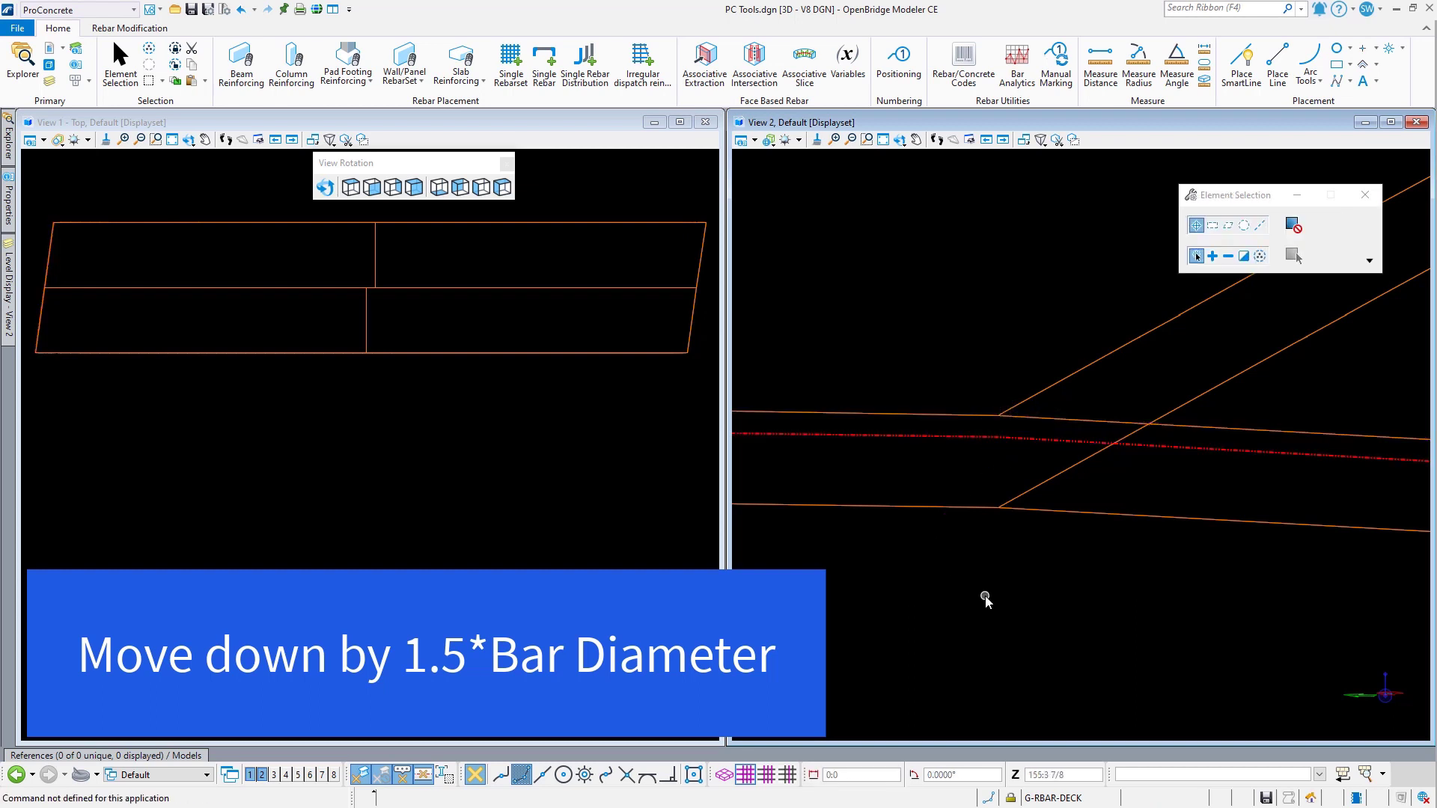
Step: Move the guide line 0:2 inward from the deck's end edge in the top view, starting from its middle vertex
scroll(34, 279, up, 6)
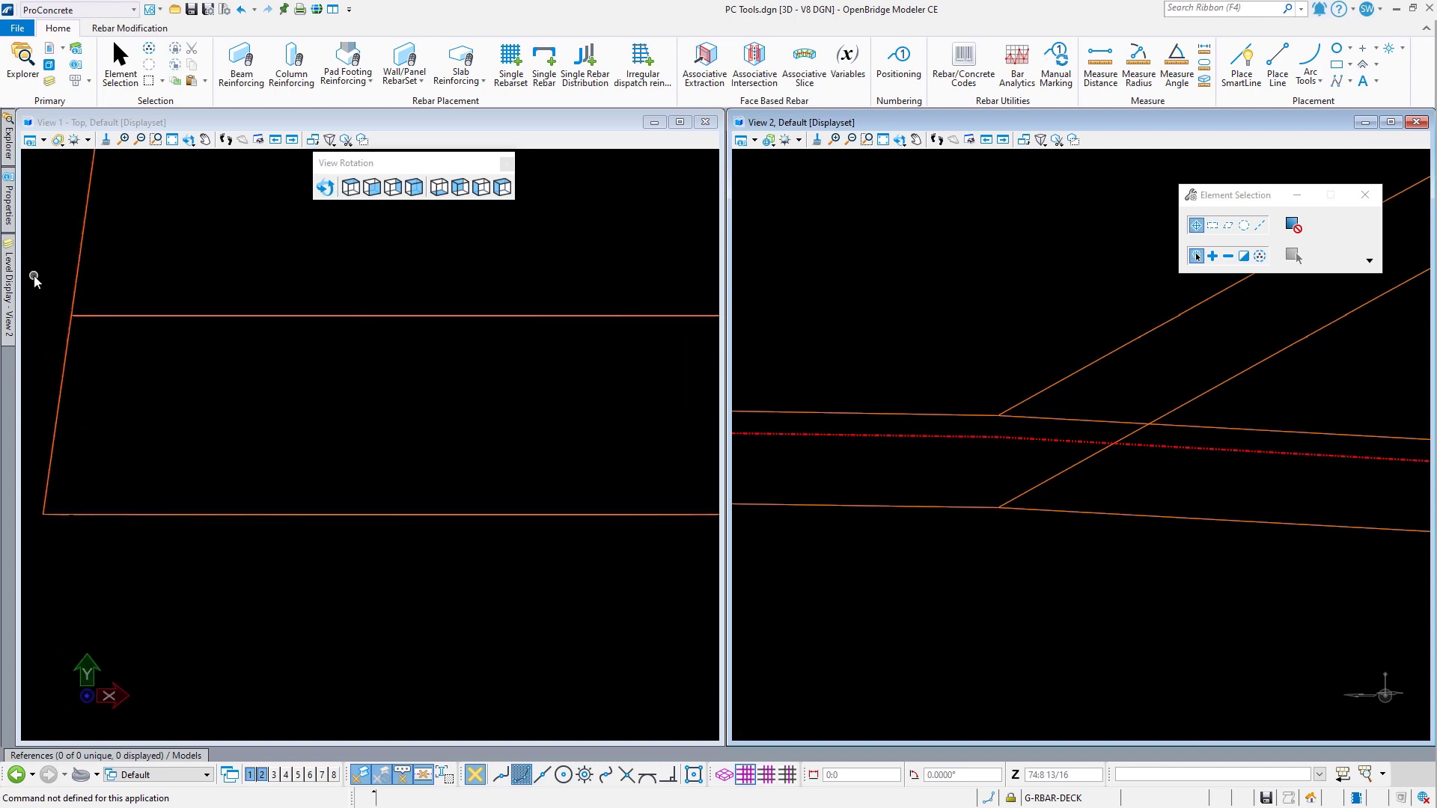
click(957, 436)
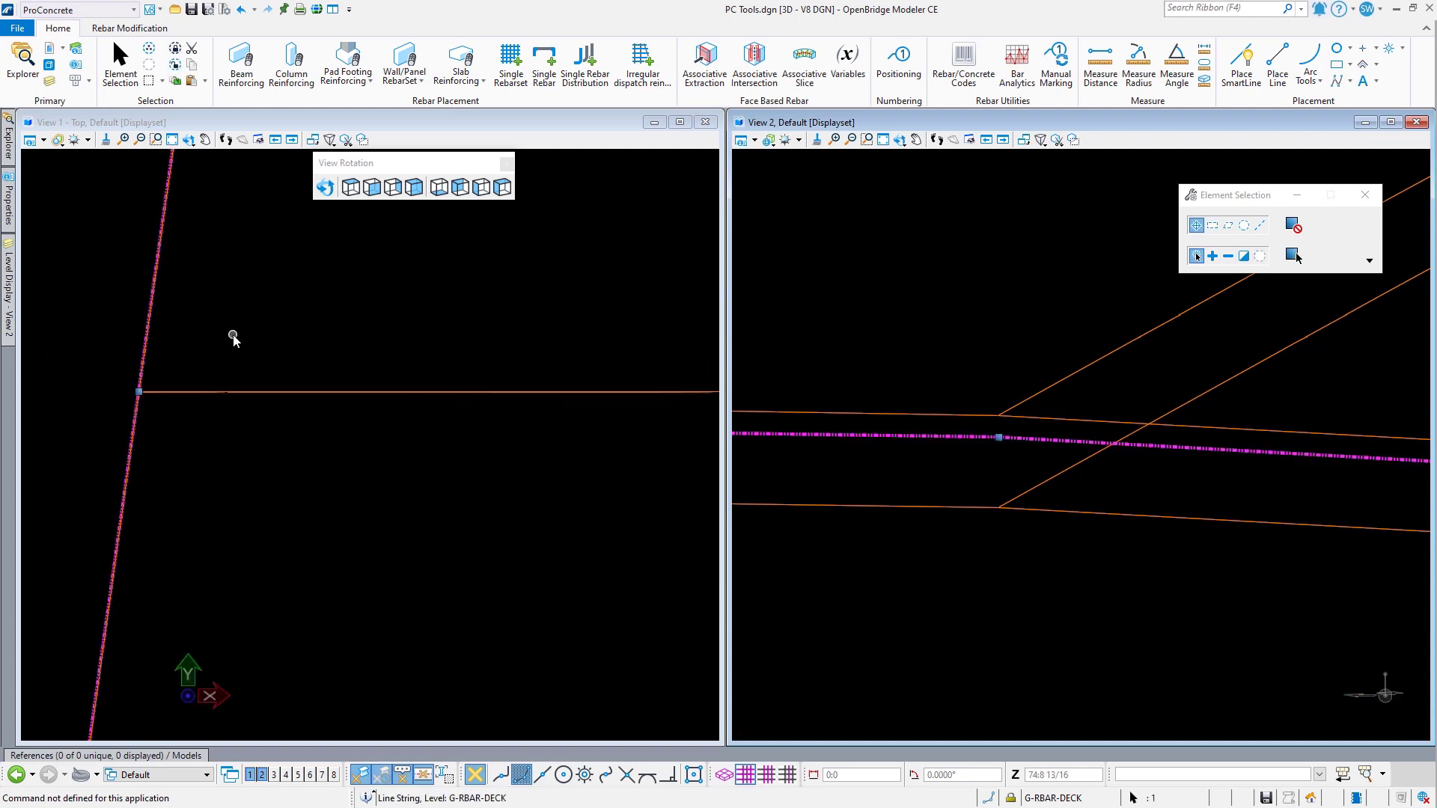
click(250, 122)
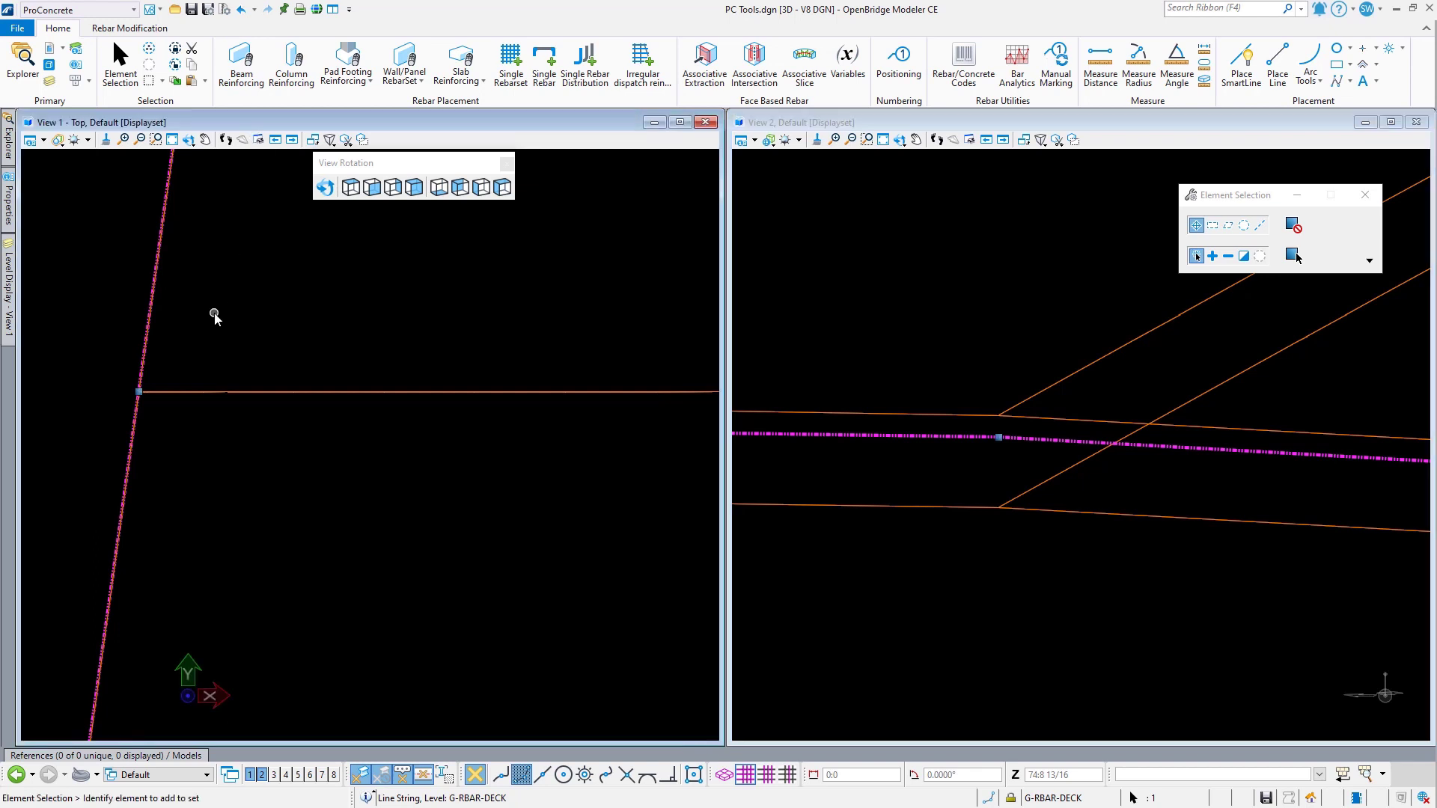
right_click(215, 316)
click(248, 385)
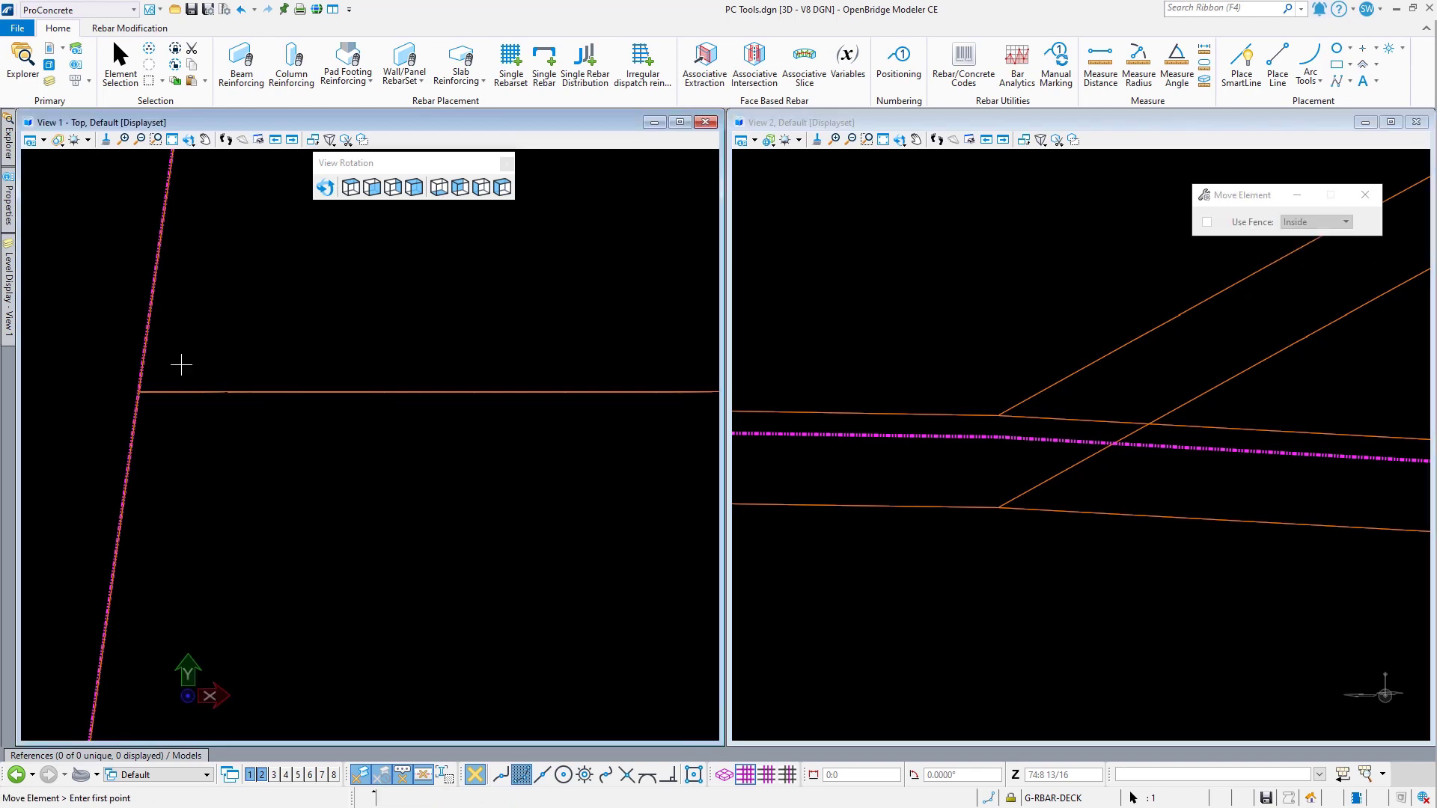
click(137, 391)
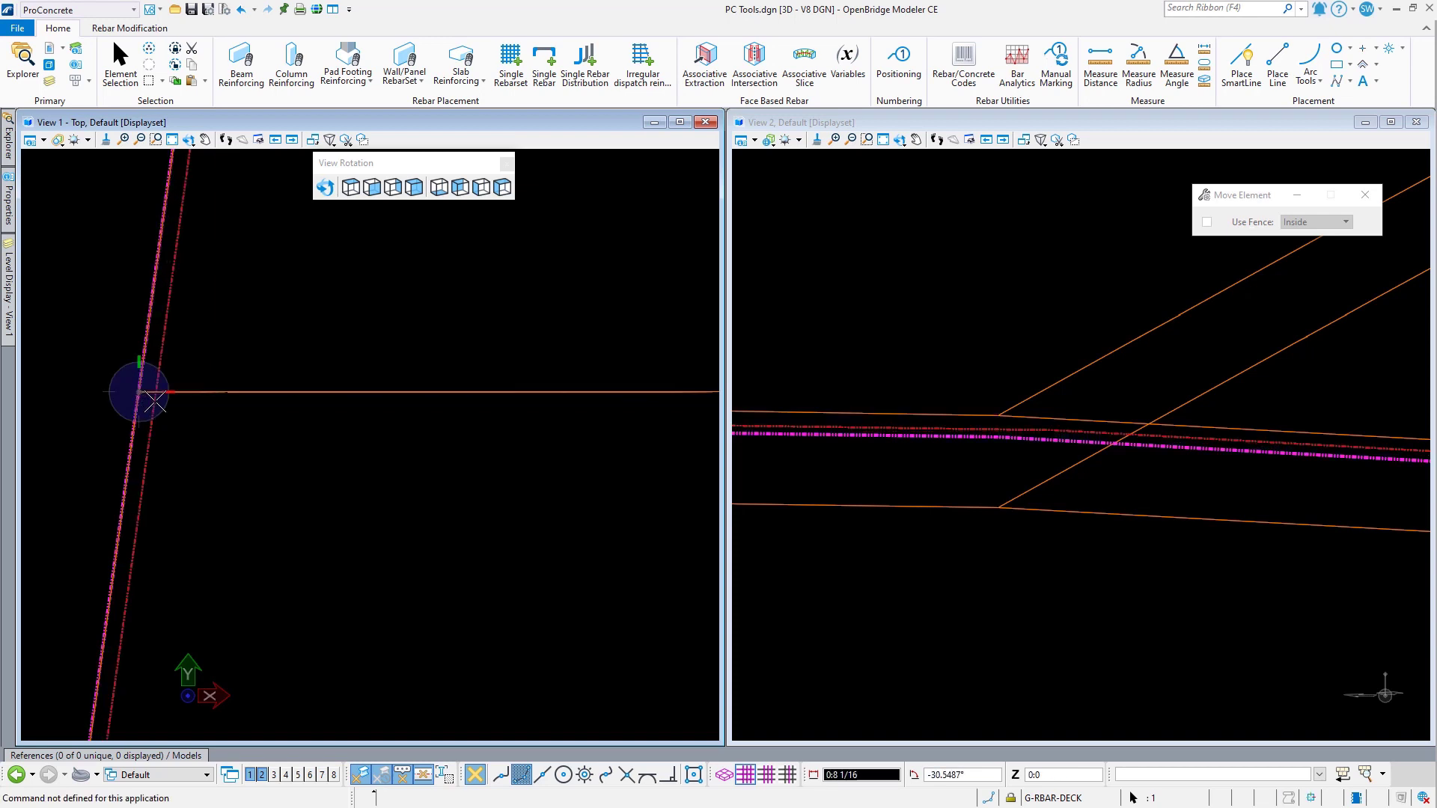
text(:2)
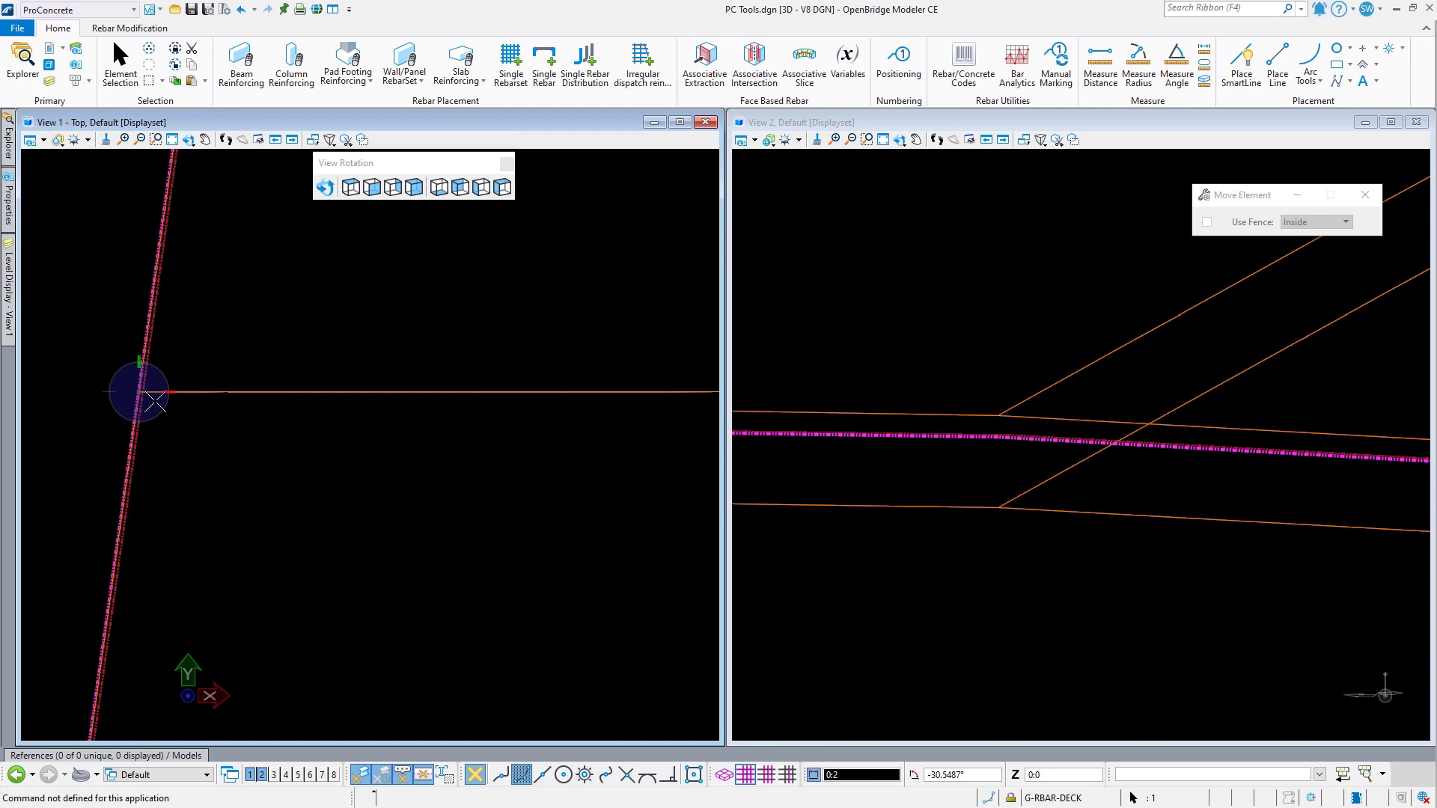
click(155, 402)
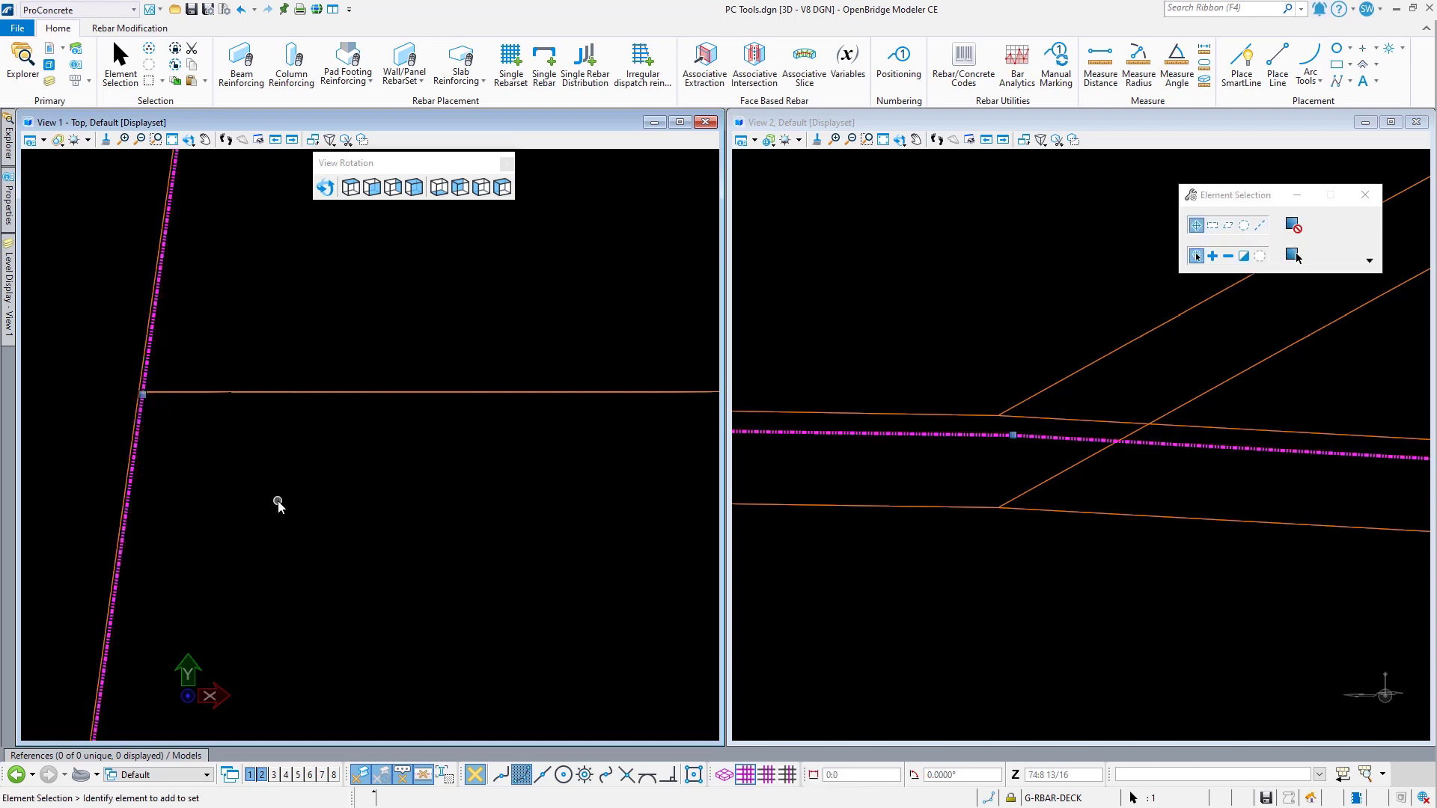
scroll(1046, 475, down, 4)
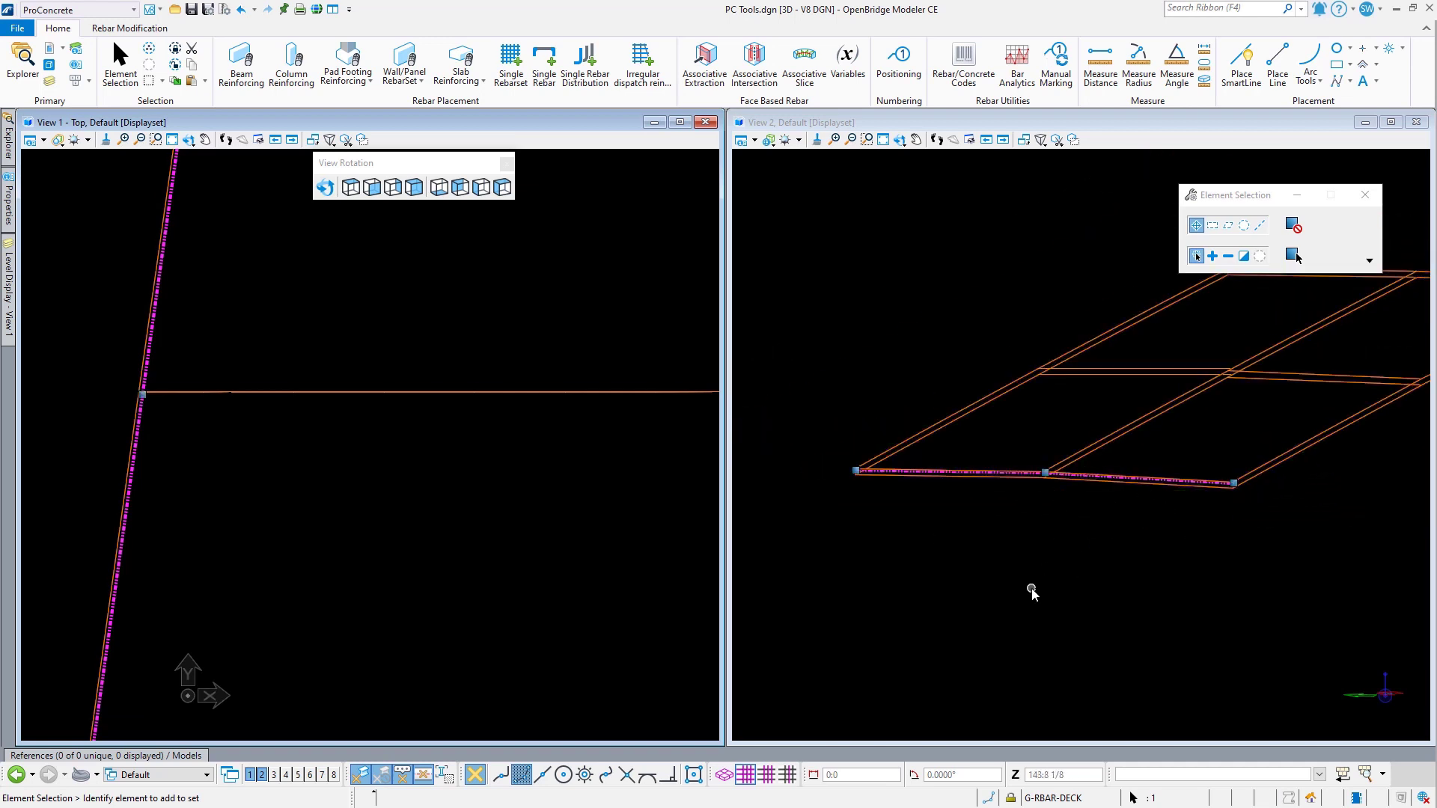
click(1033, 592)
Step: Shorten the guide line's end that overruns the deck corner with Extend Line, using Distance -0:2 and From End
scroll(1231, 487, up, 3)
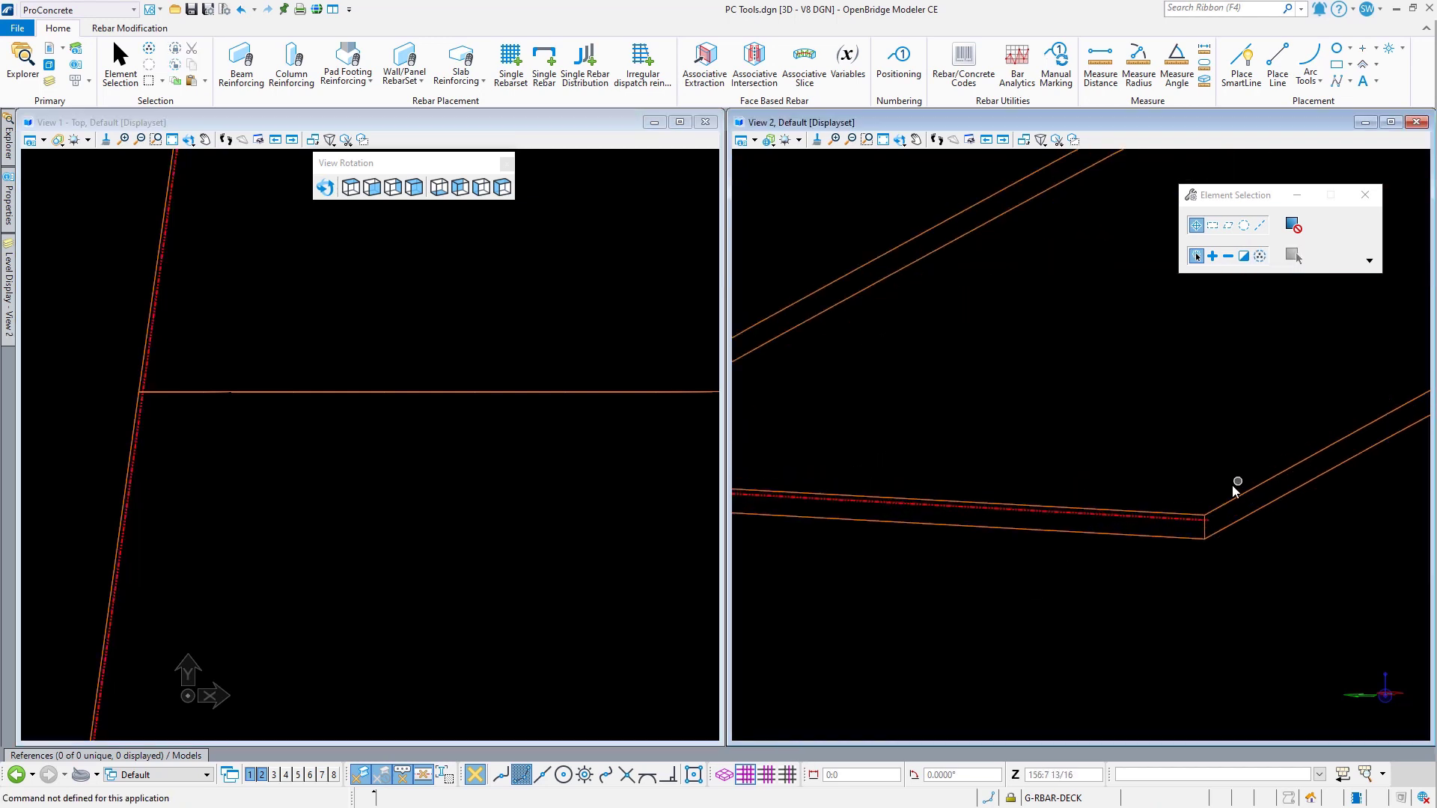
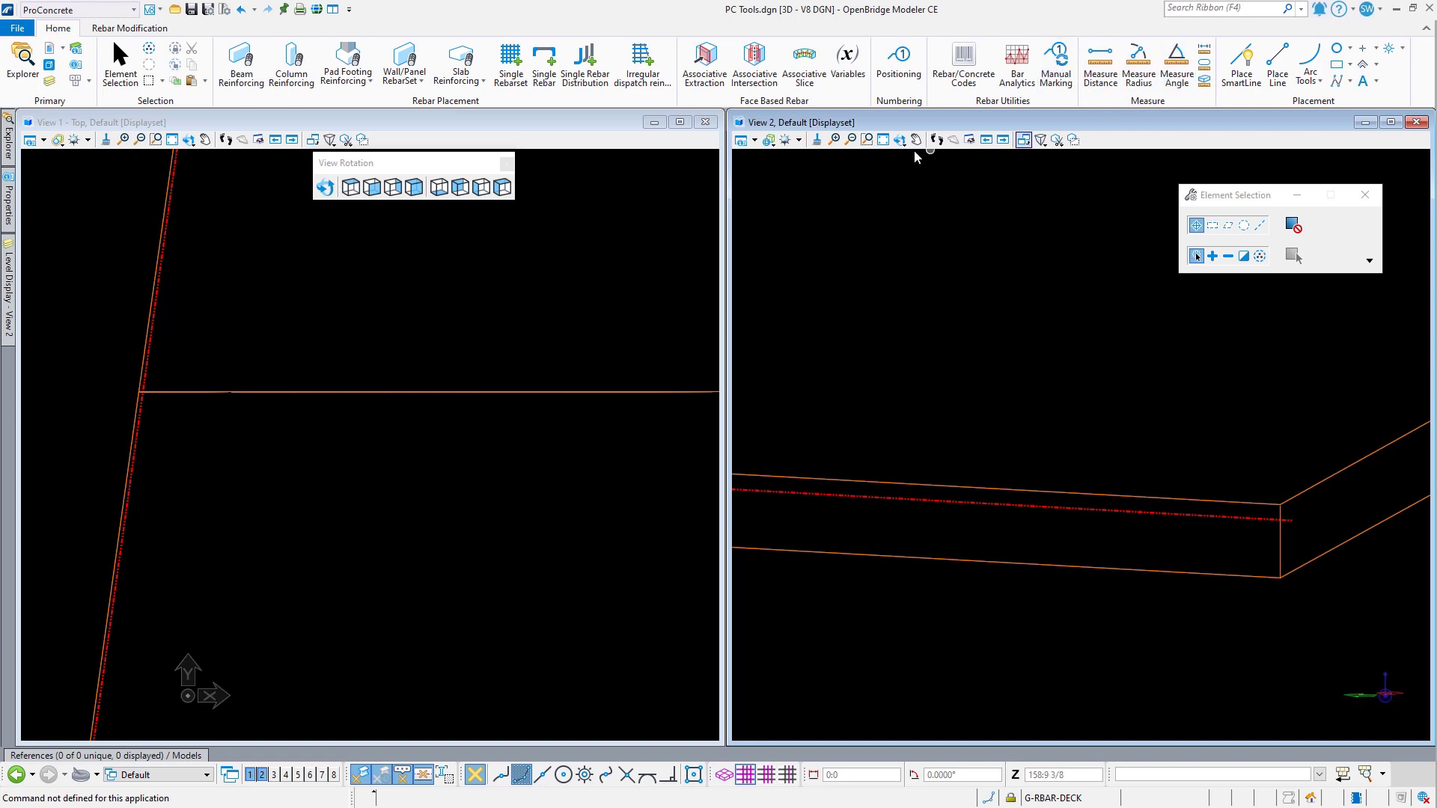
key(space)
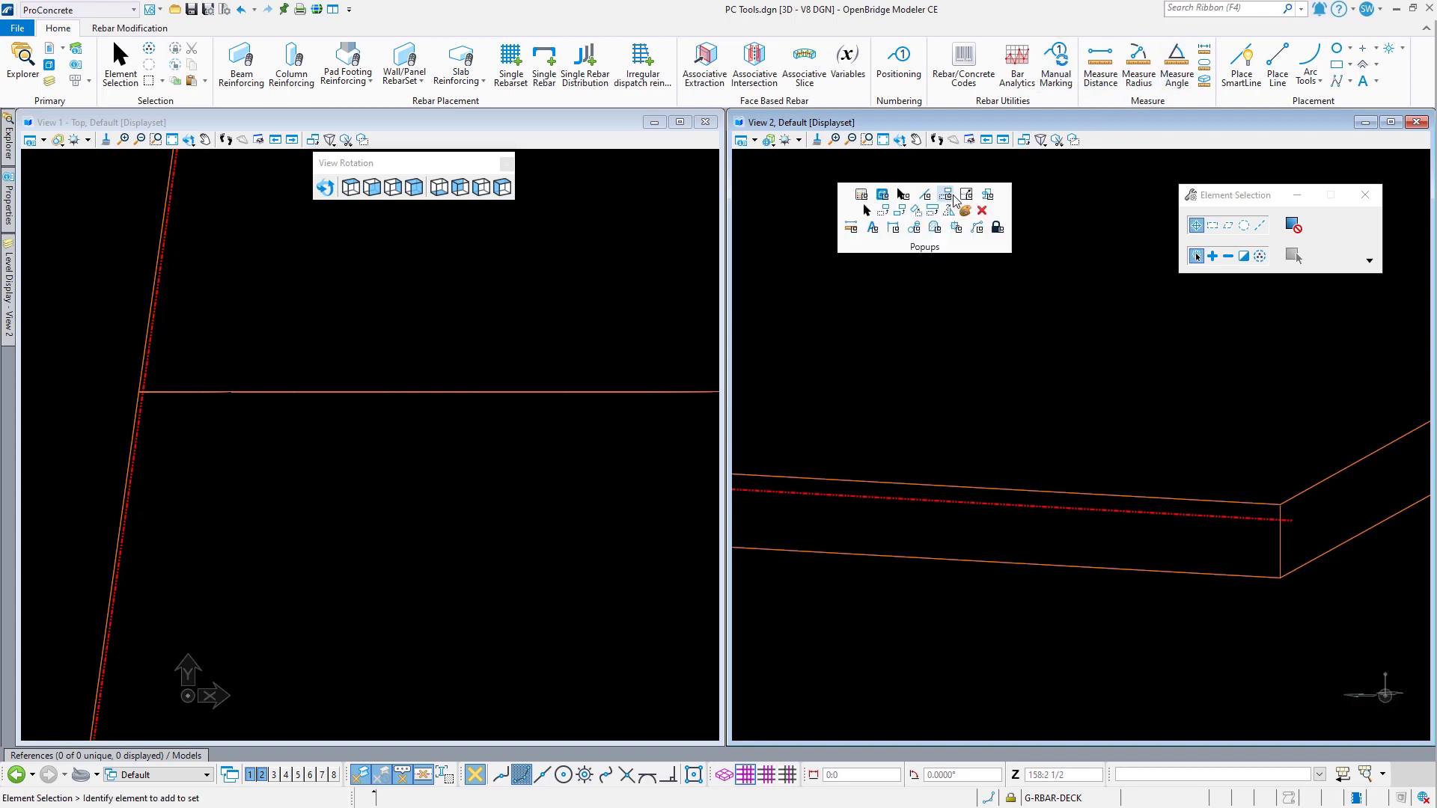
click(968, 195)
click(1043, 168)
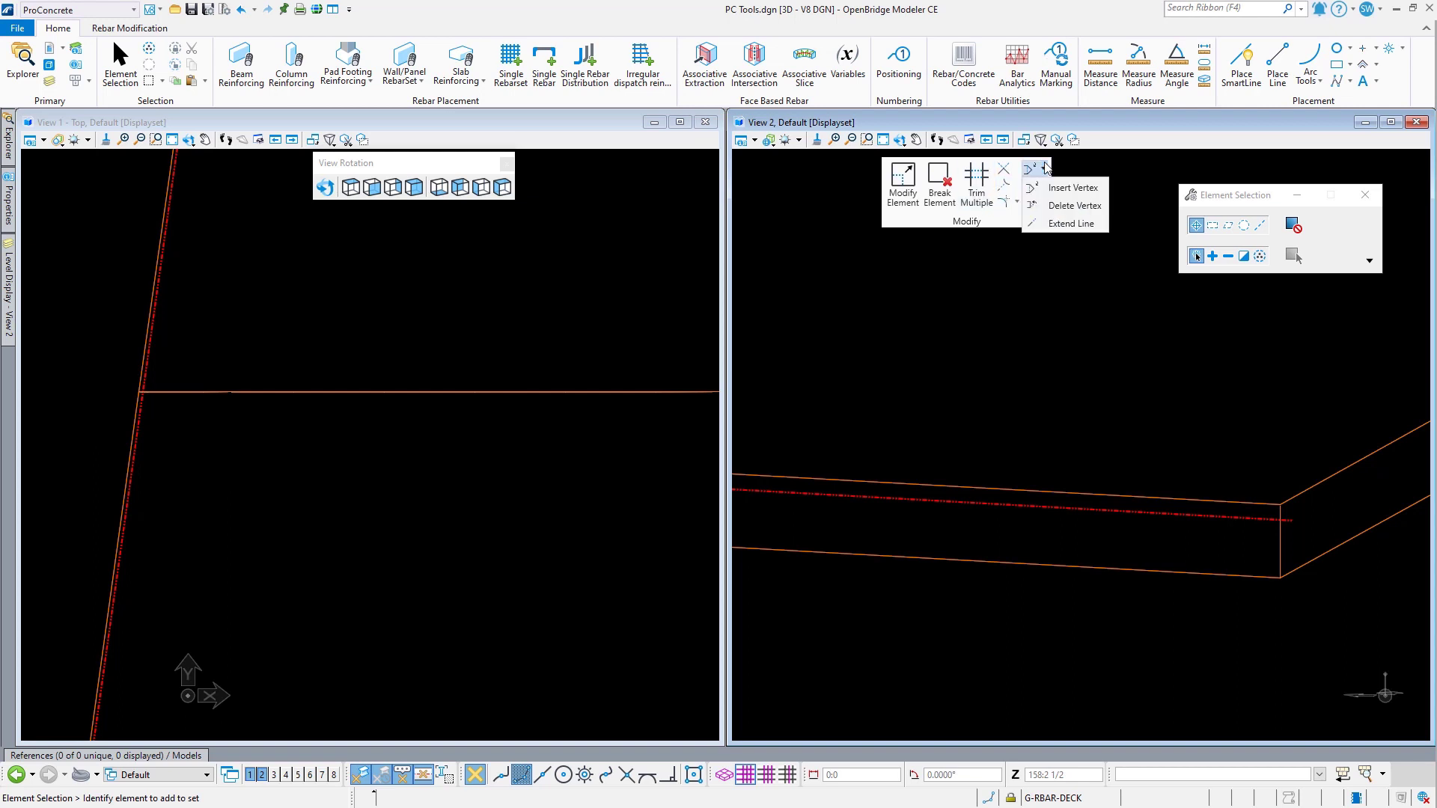
click(1072, 223)
click(1248, 221)
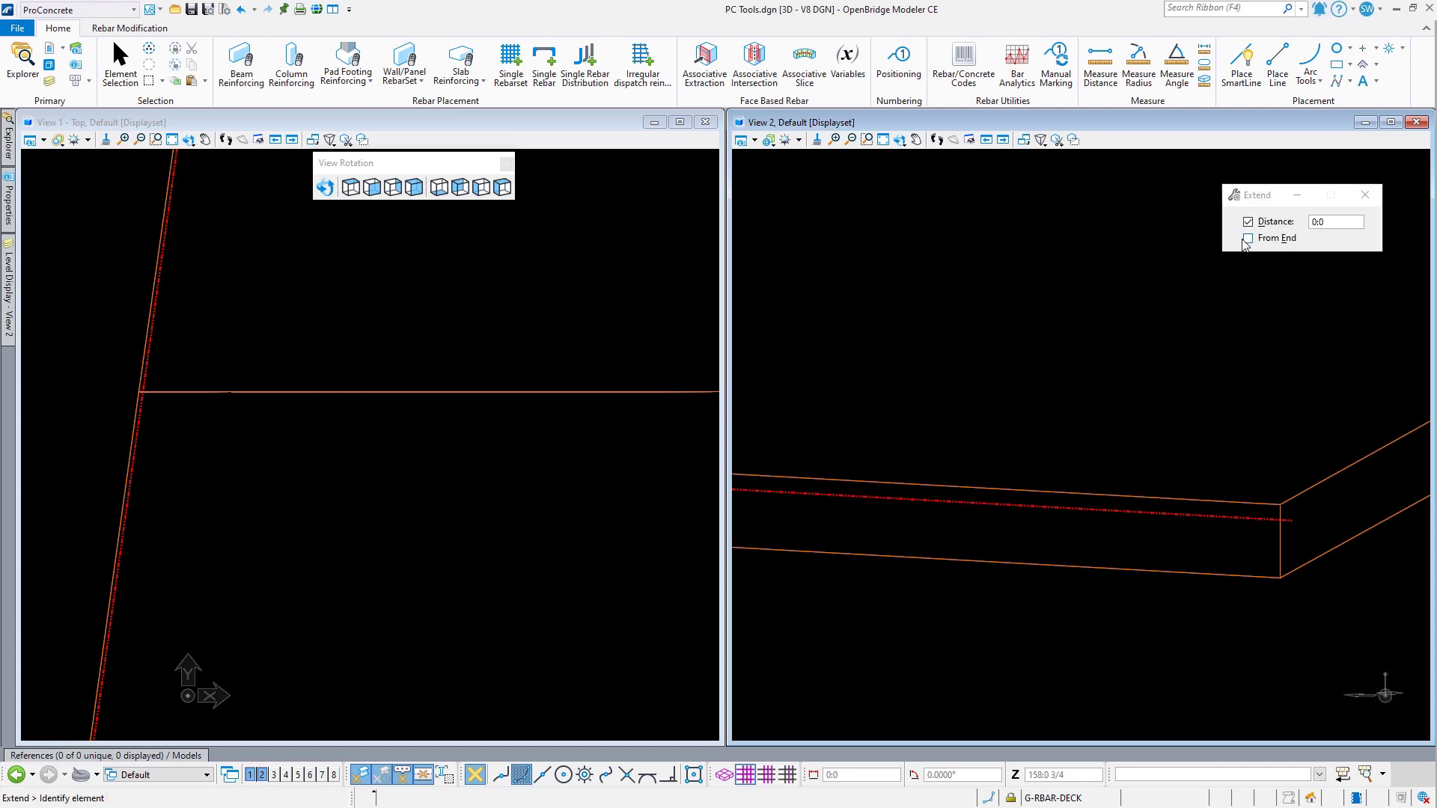
click(1289, 240)
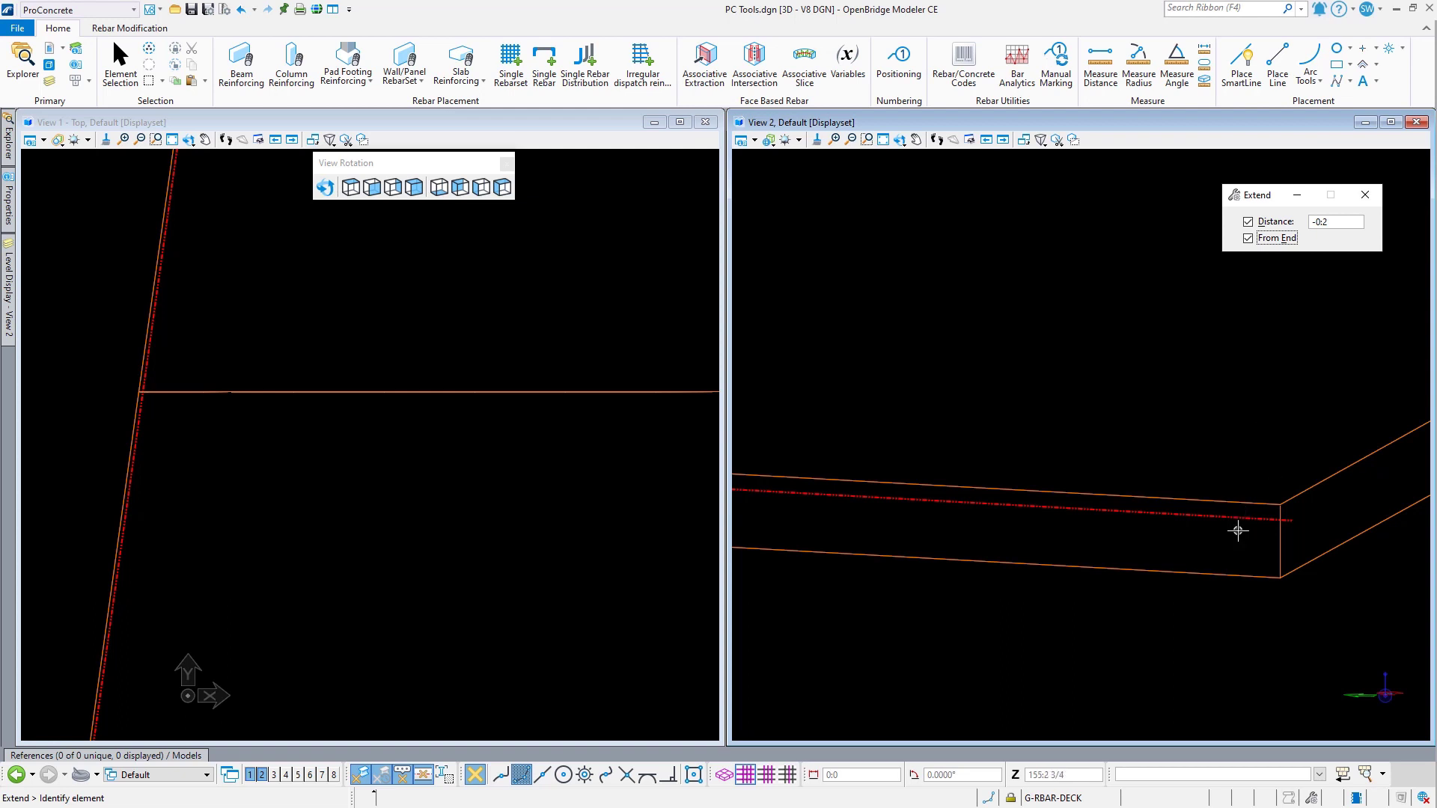
click(1272, 518)
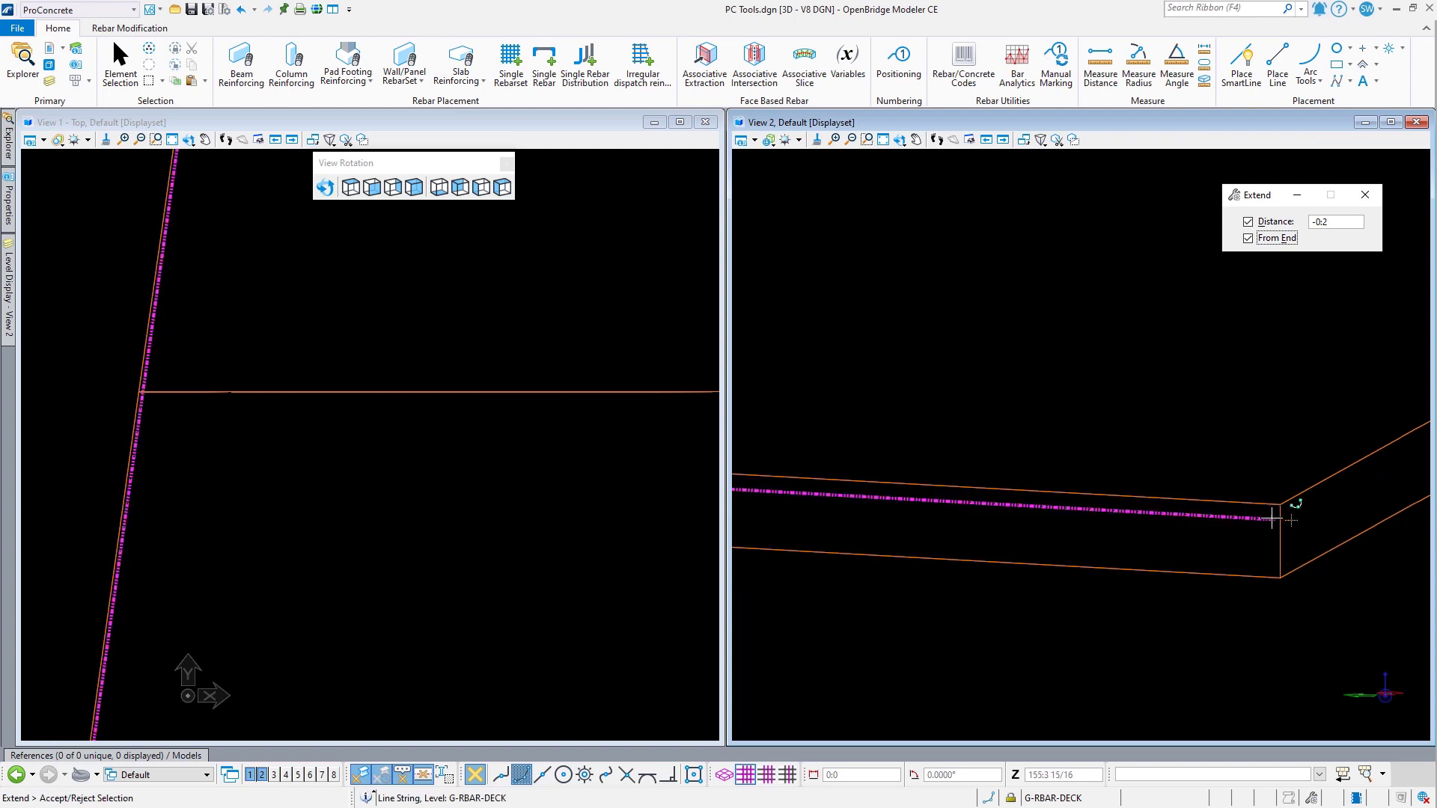
click(1166, 623)
Step: Shorten the guide line's opposite end by the same -0:2 distance at the other deck corner
scroll(1332, 595, down, 4)
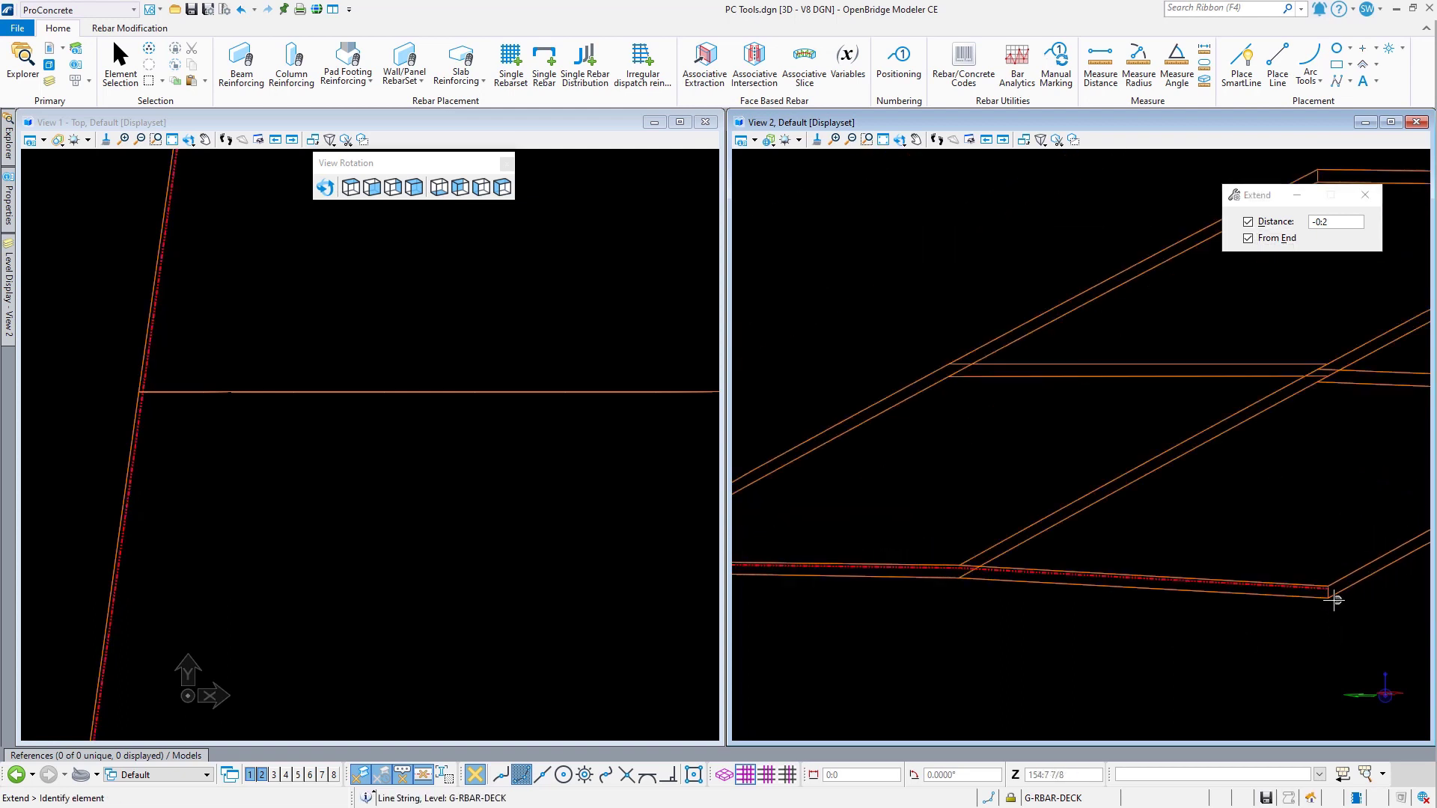
scroll(824, 590, up, 4)
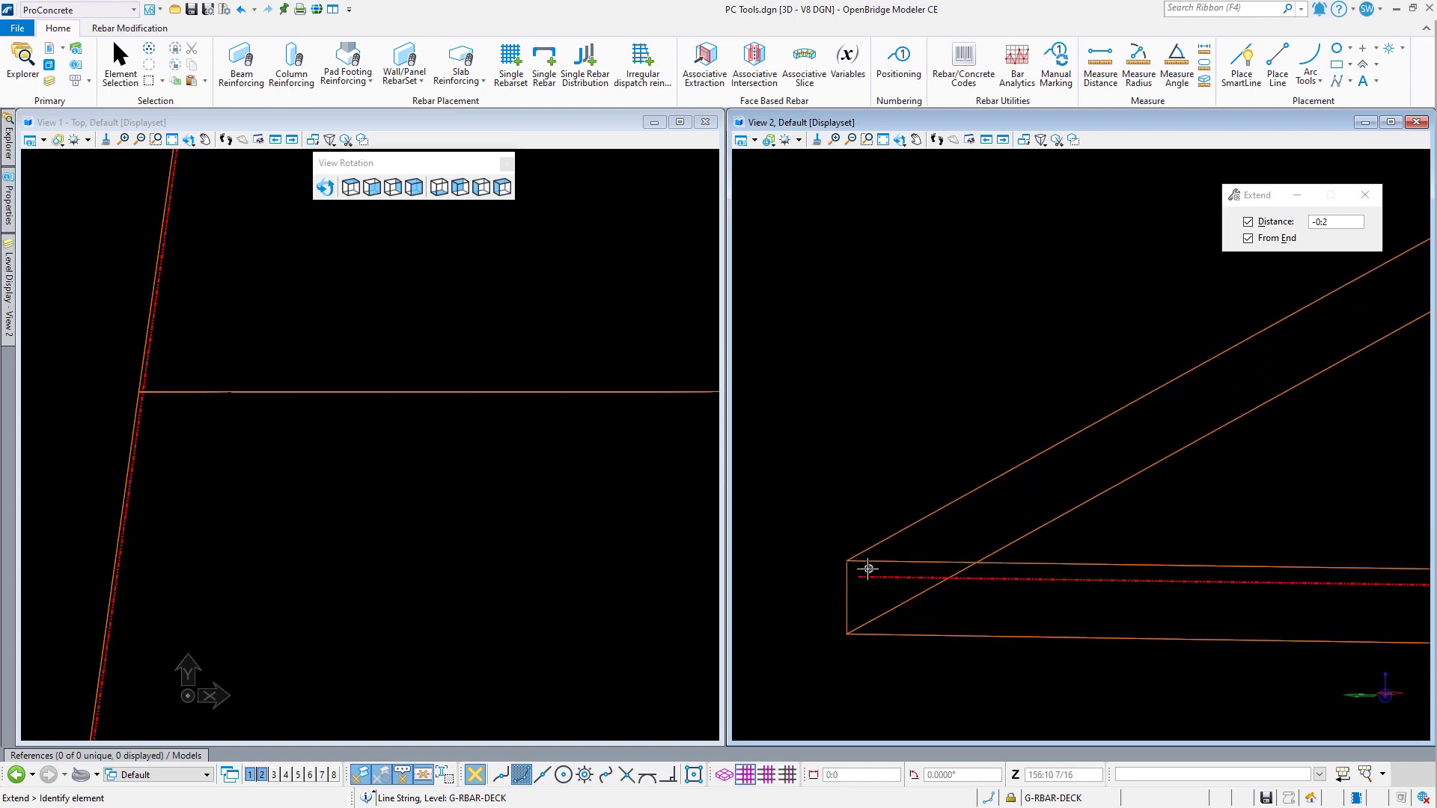
click(861, 575)
click(839, 477)
scroll(832, 395, down, 4)
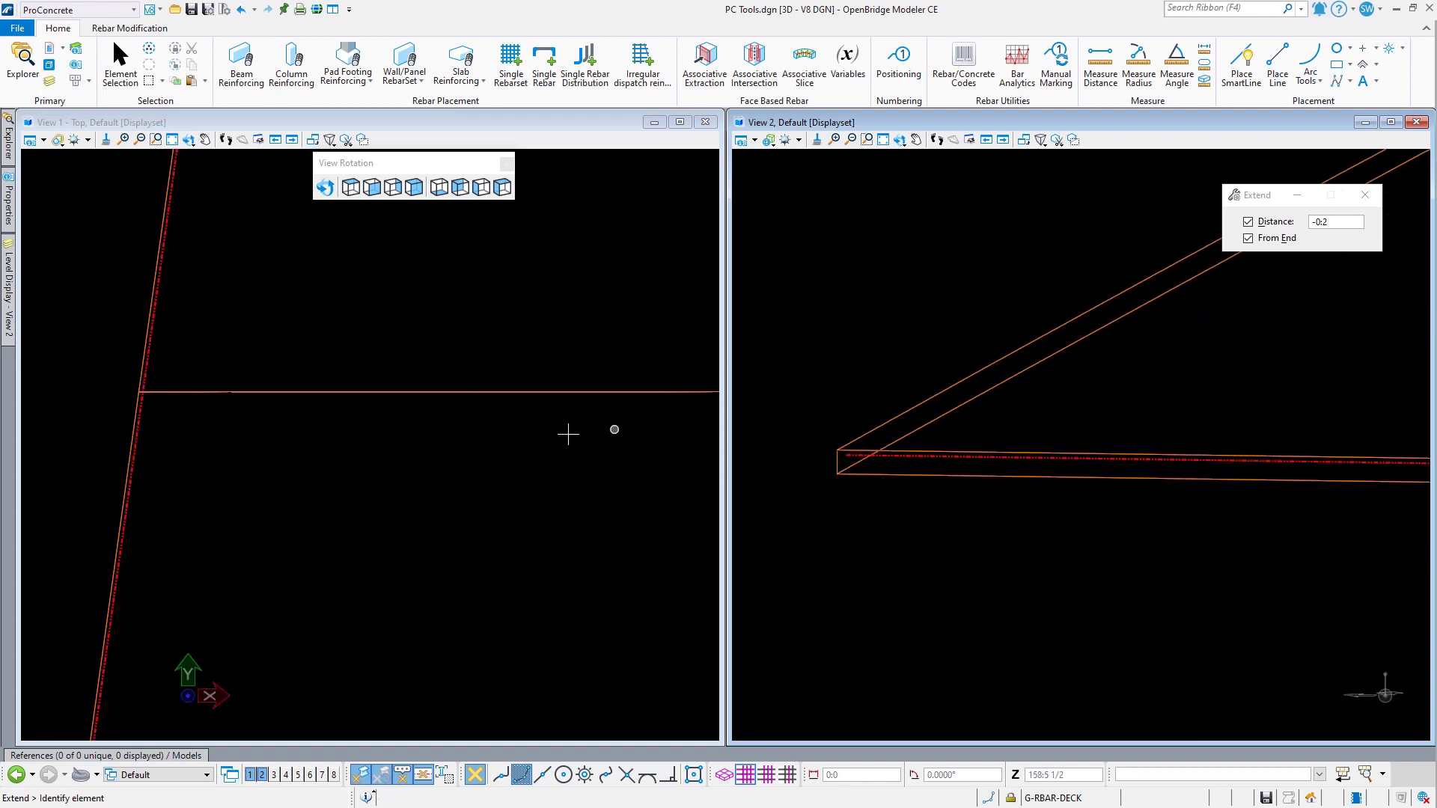
Step: Copy the near-end guide line once from its middle vertex to the midpoint of the deck's centre line
scroll(346, 518, down, 2)
scroll(194, 477, down, 2)
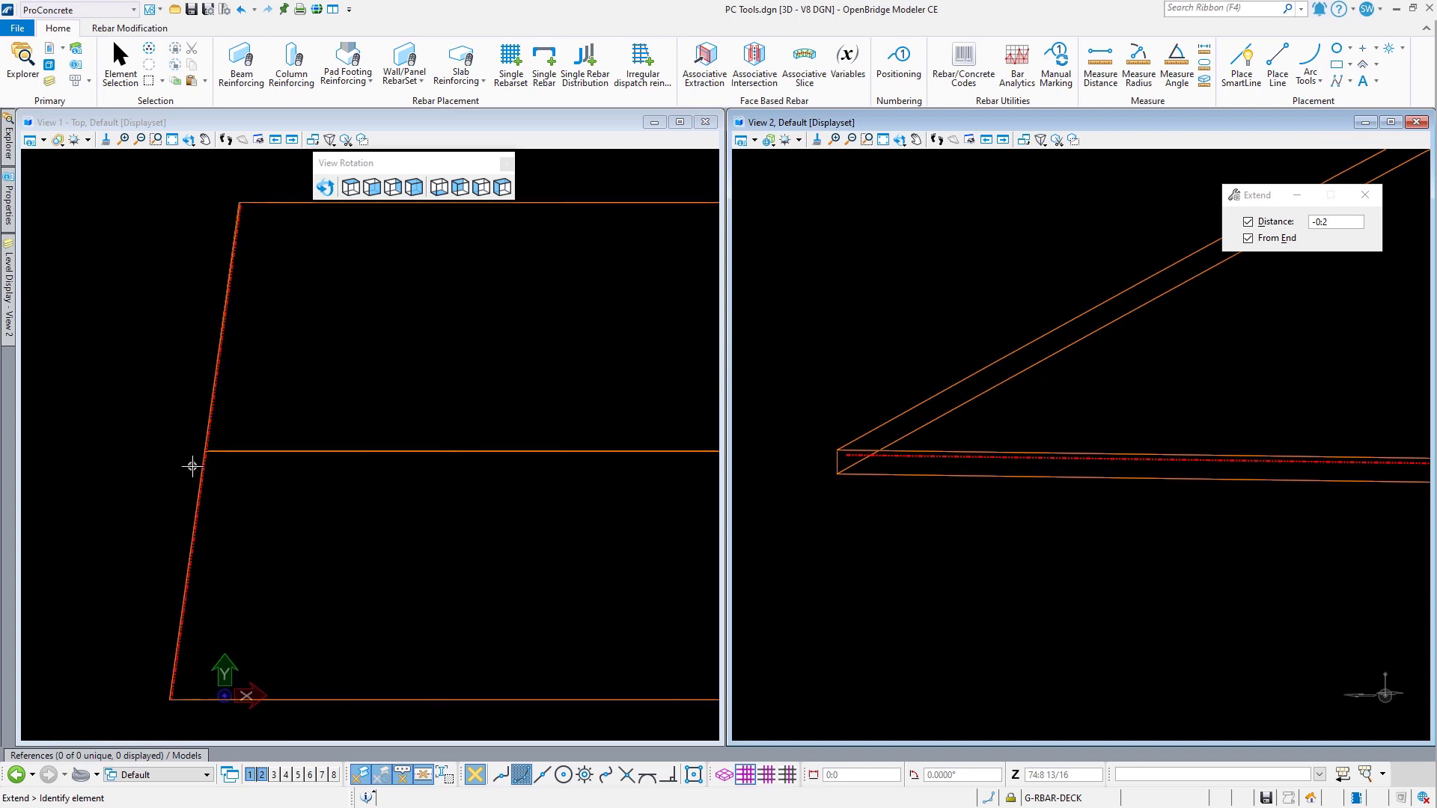
scroll(192, 466, down, 2)
scroll(192, 467, up, 3)
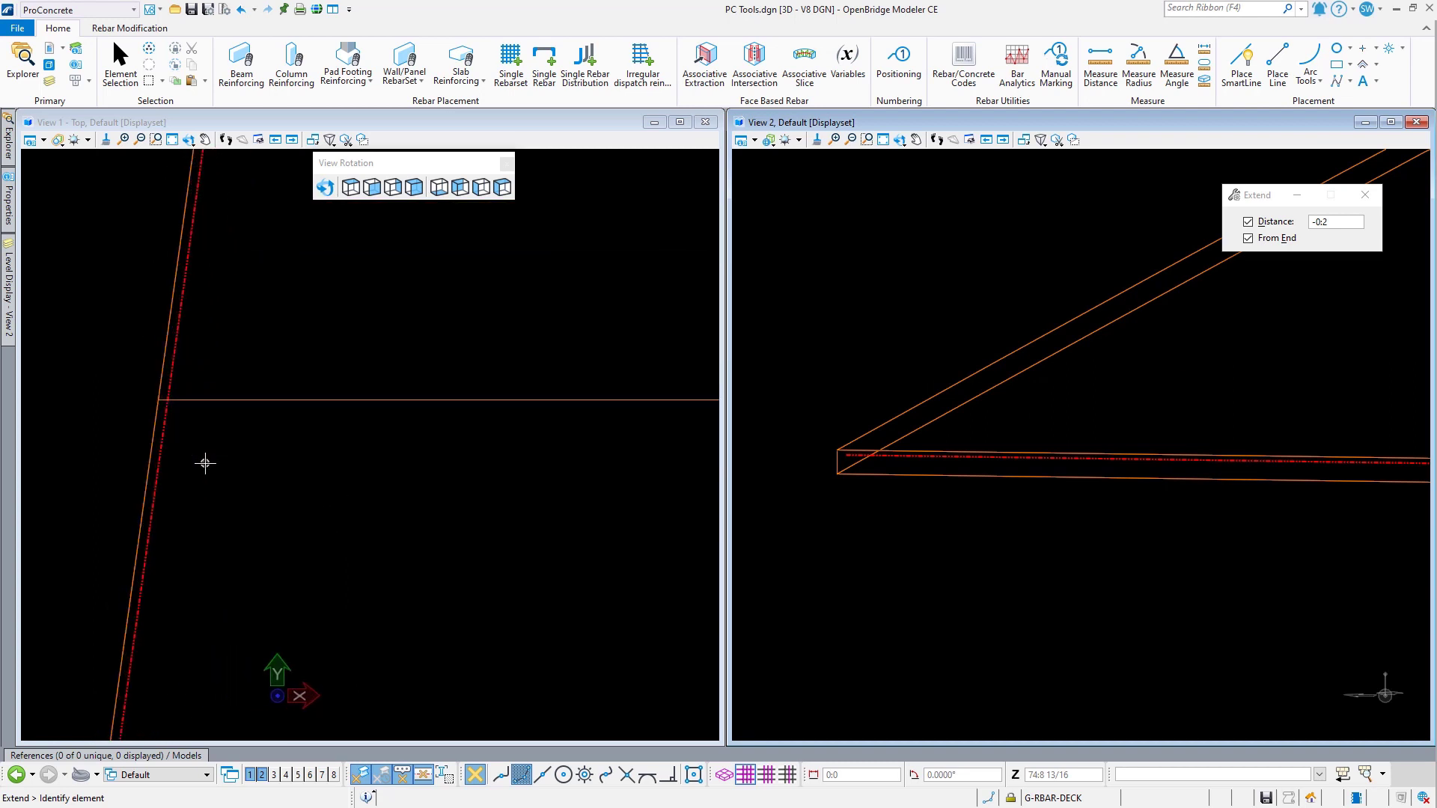
right_click(206, 463)
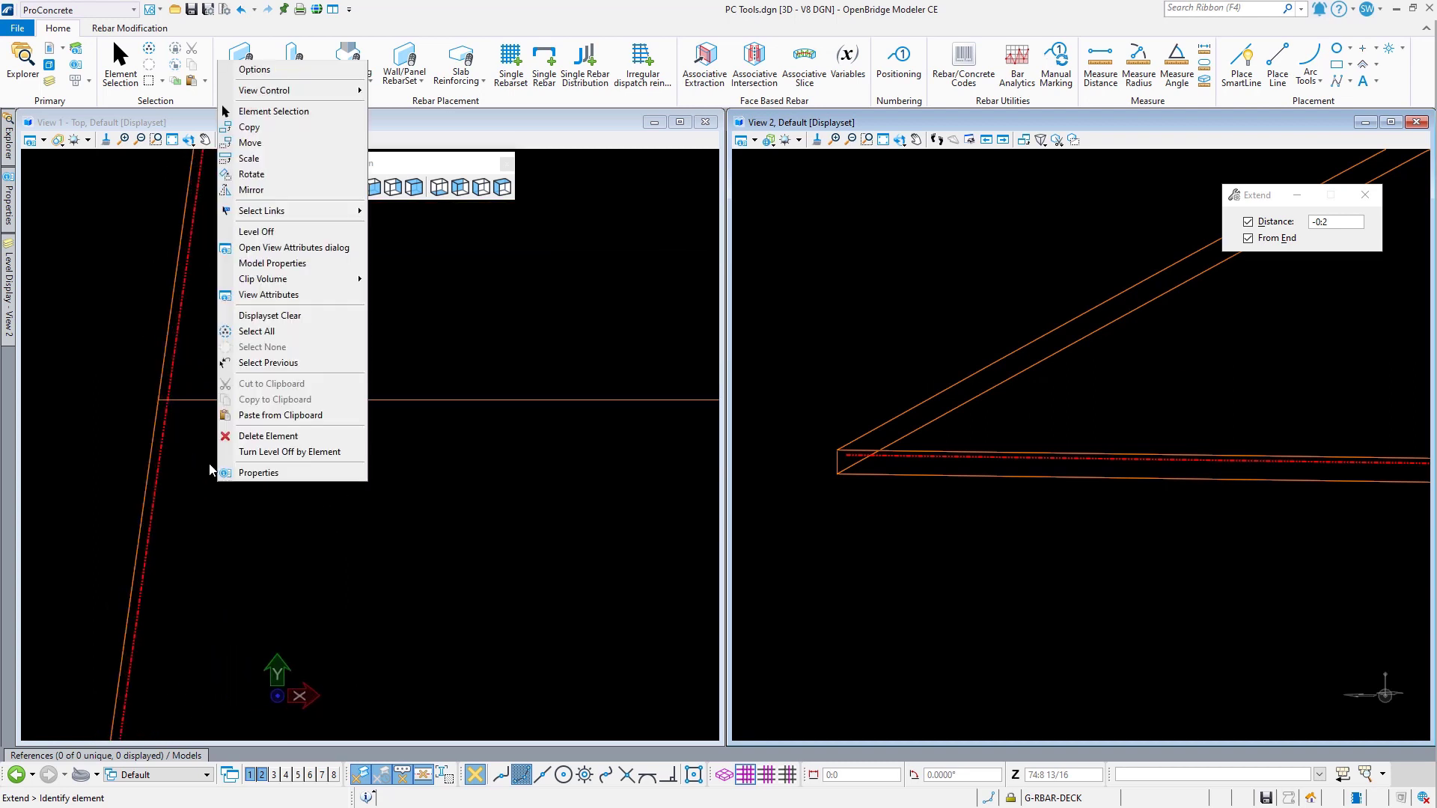
click(255, 139)
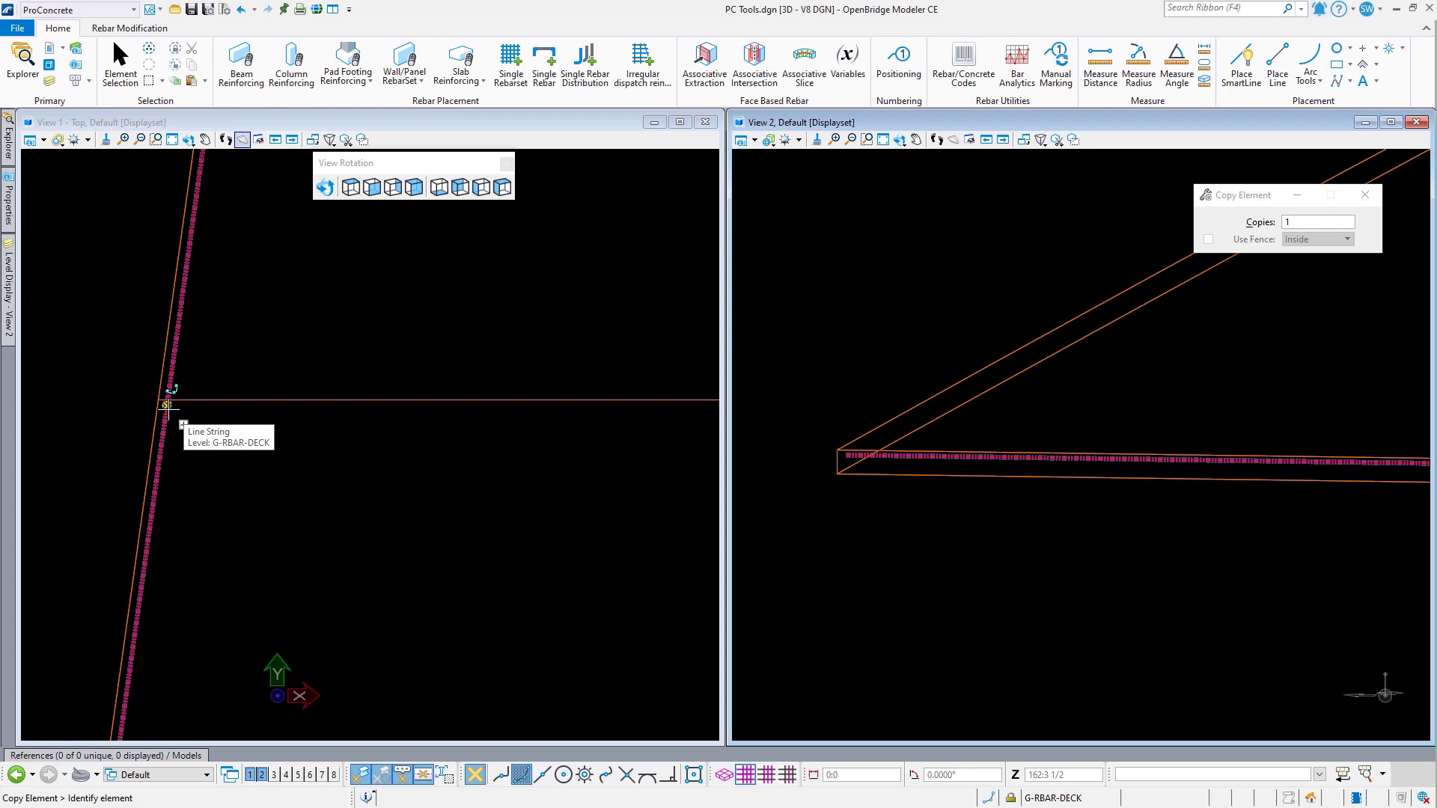
click(166, 405)
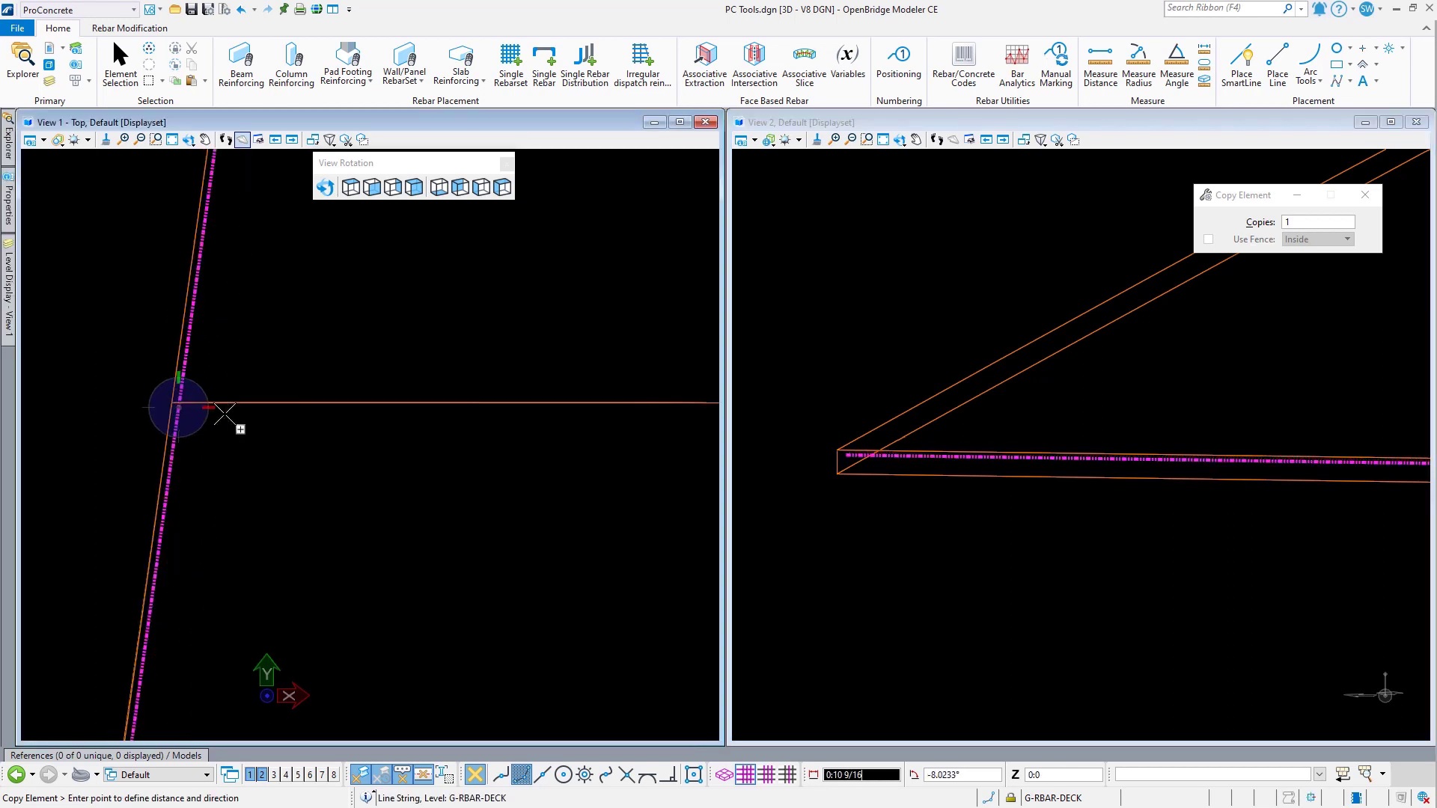
scroll(176, 425, down, 5)
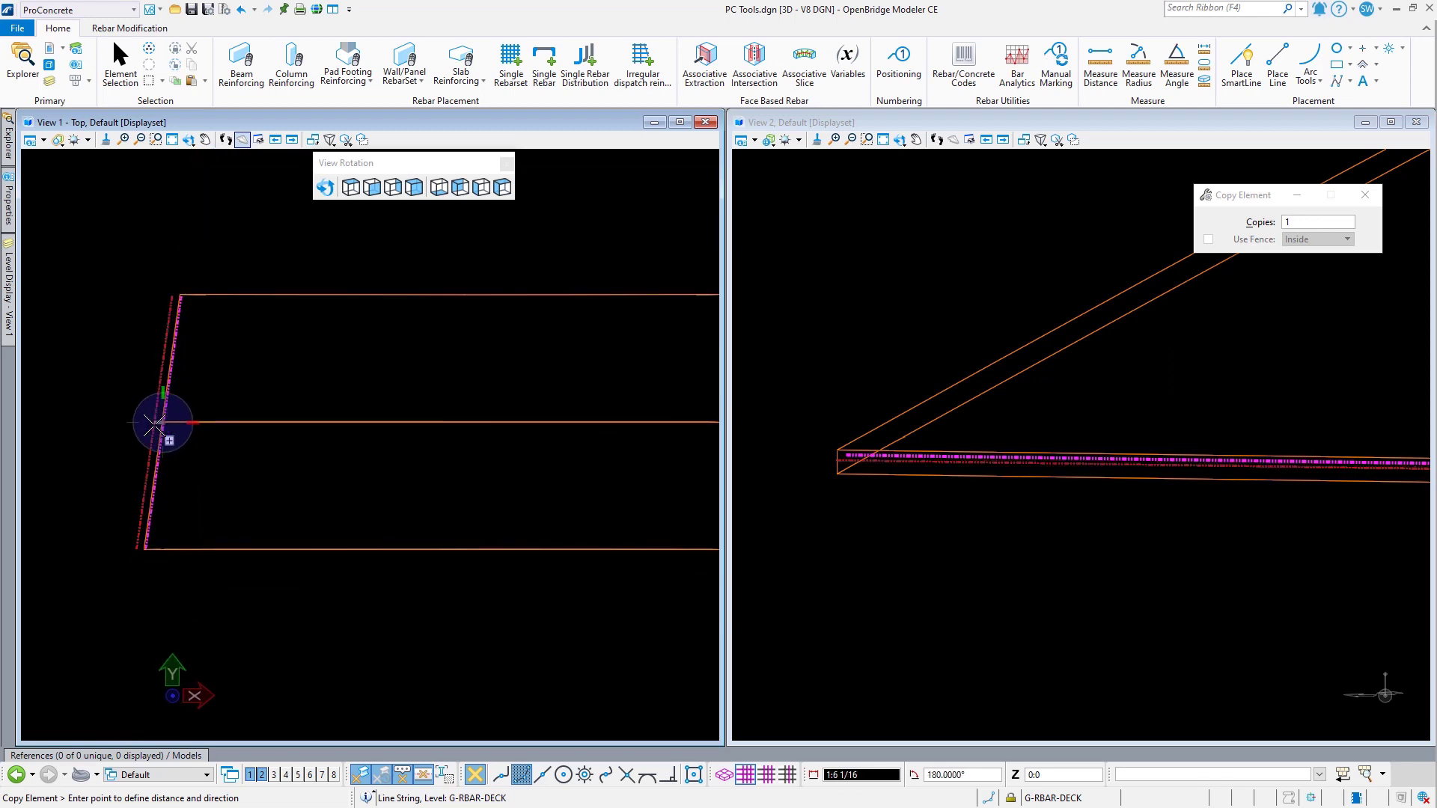
right_click(155, 424)
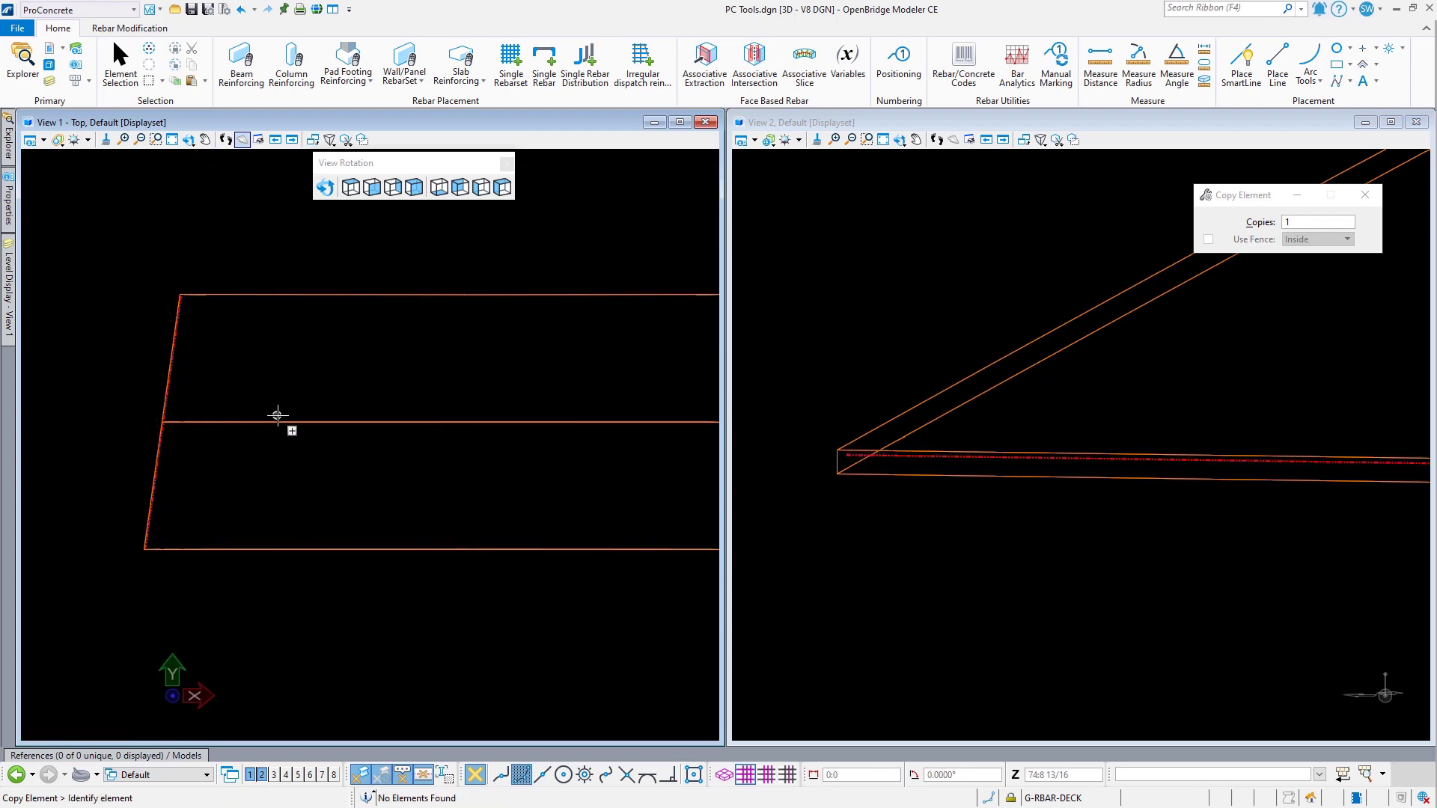
right_click(165, 423)
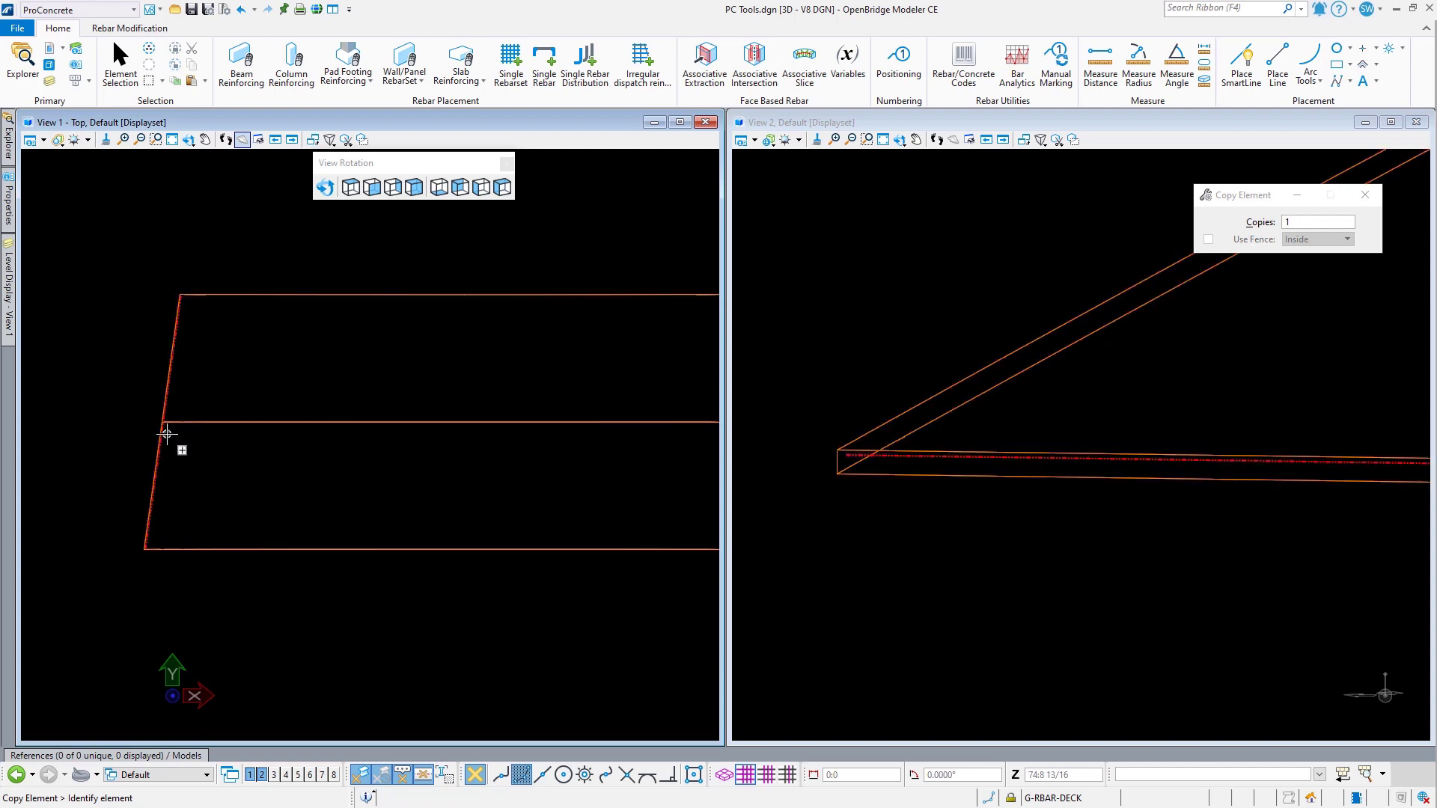
click(164, 423)
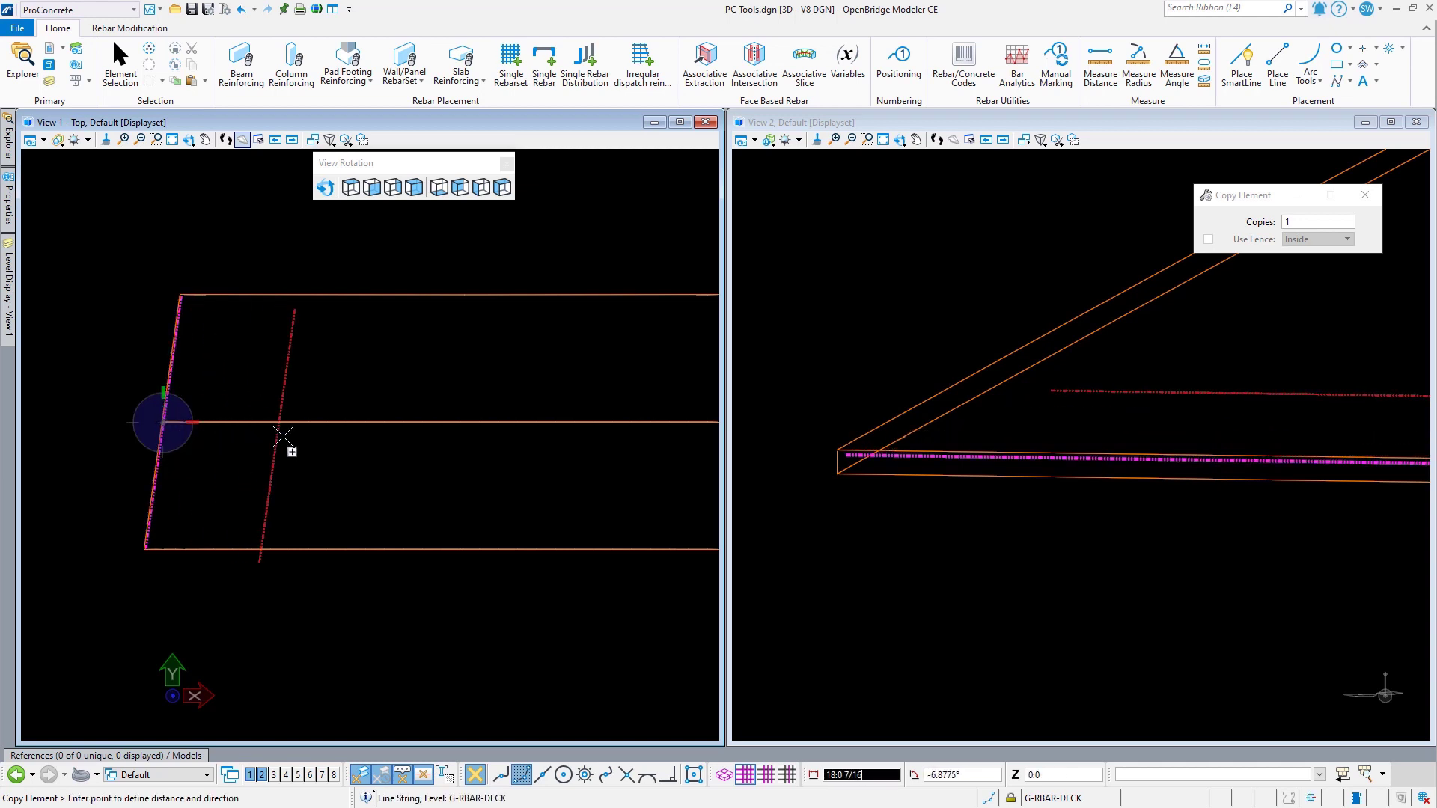
scroll(225, 449, down, 2)
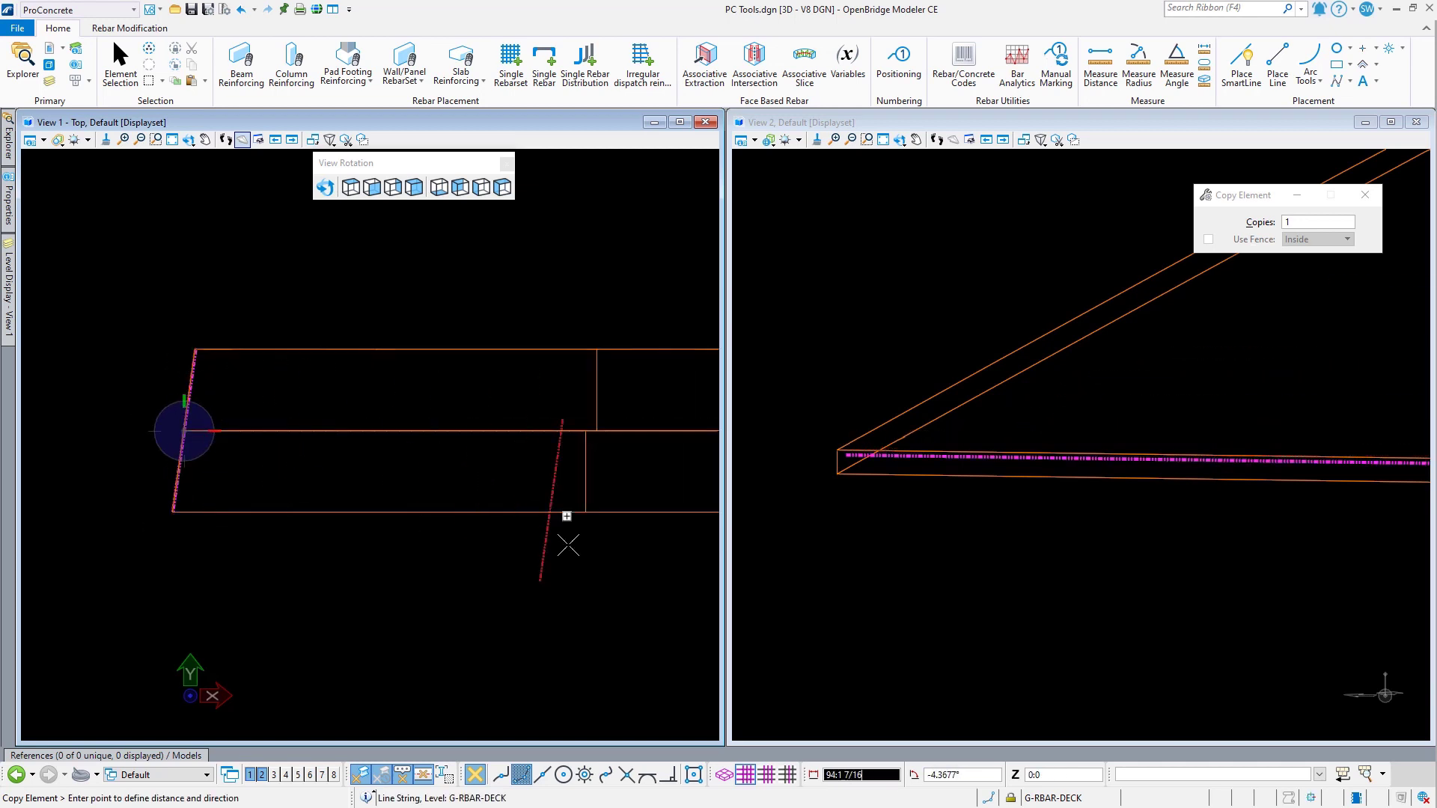
click(543, 780)
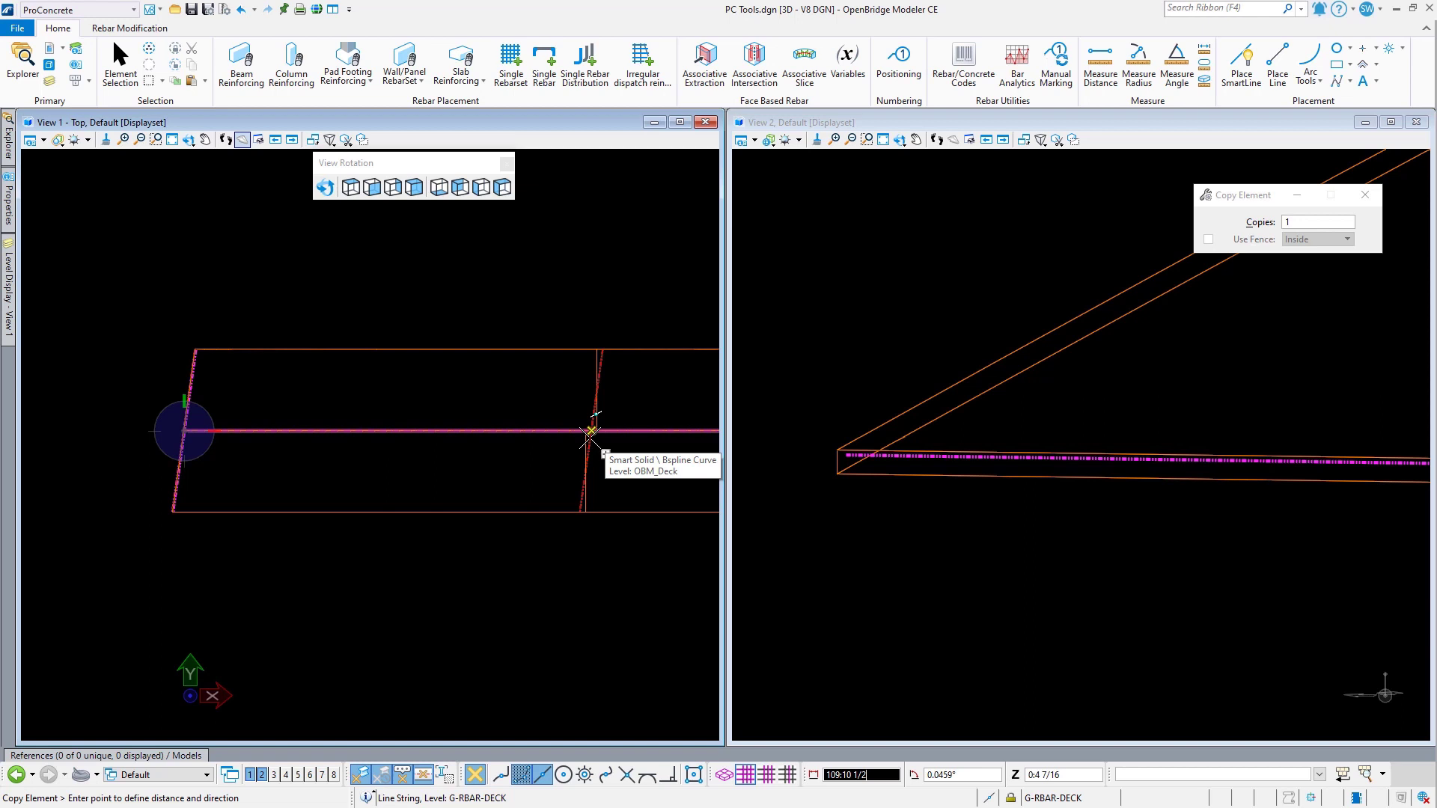
click(591, 432)
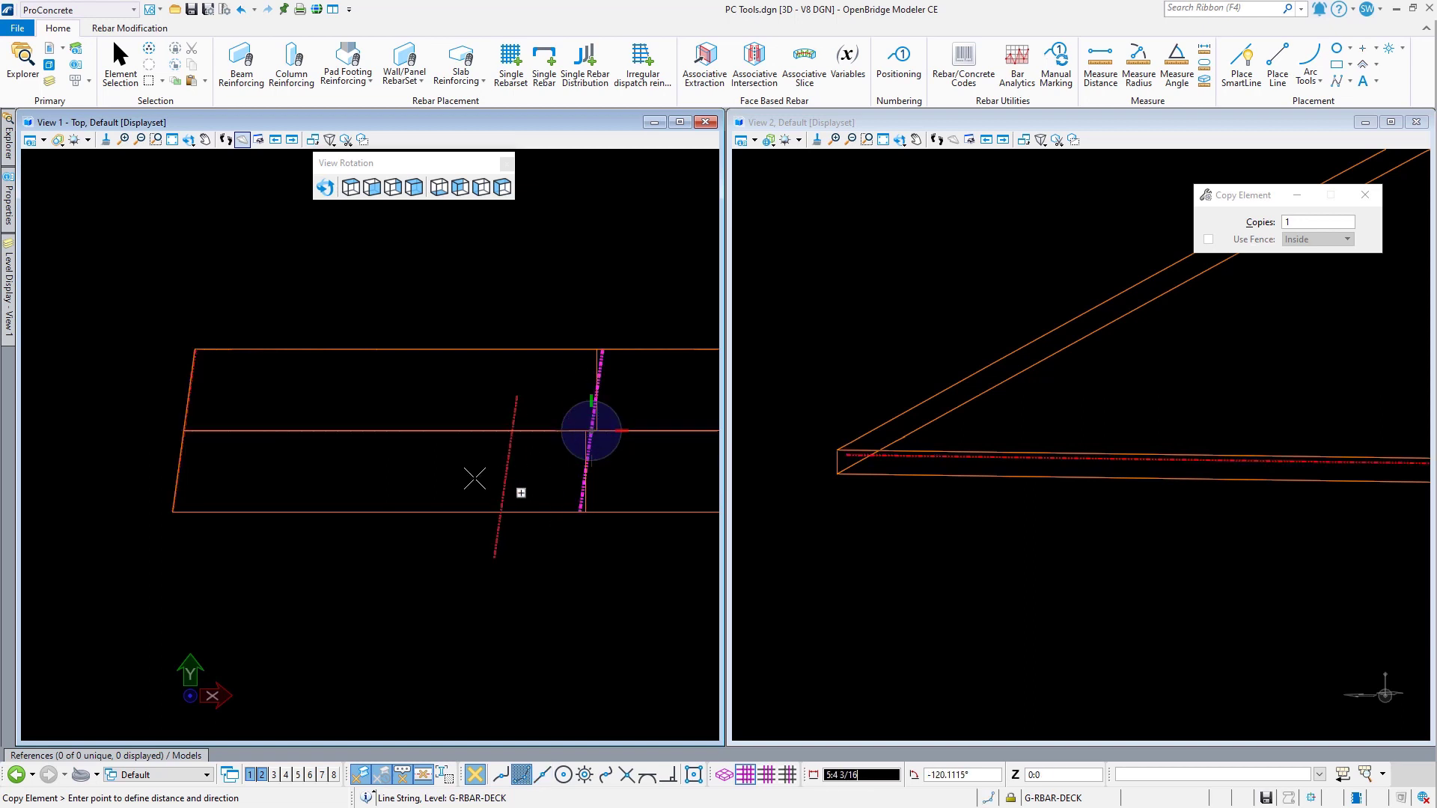
Step: Place another copy of the guide line at the centre-line vertex of the deck's far end and finish copying
scroll(323, 446, down, 4)
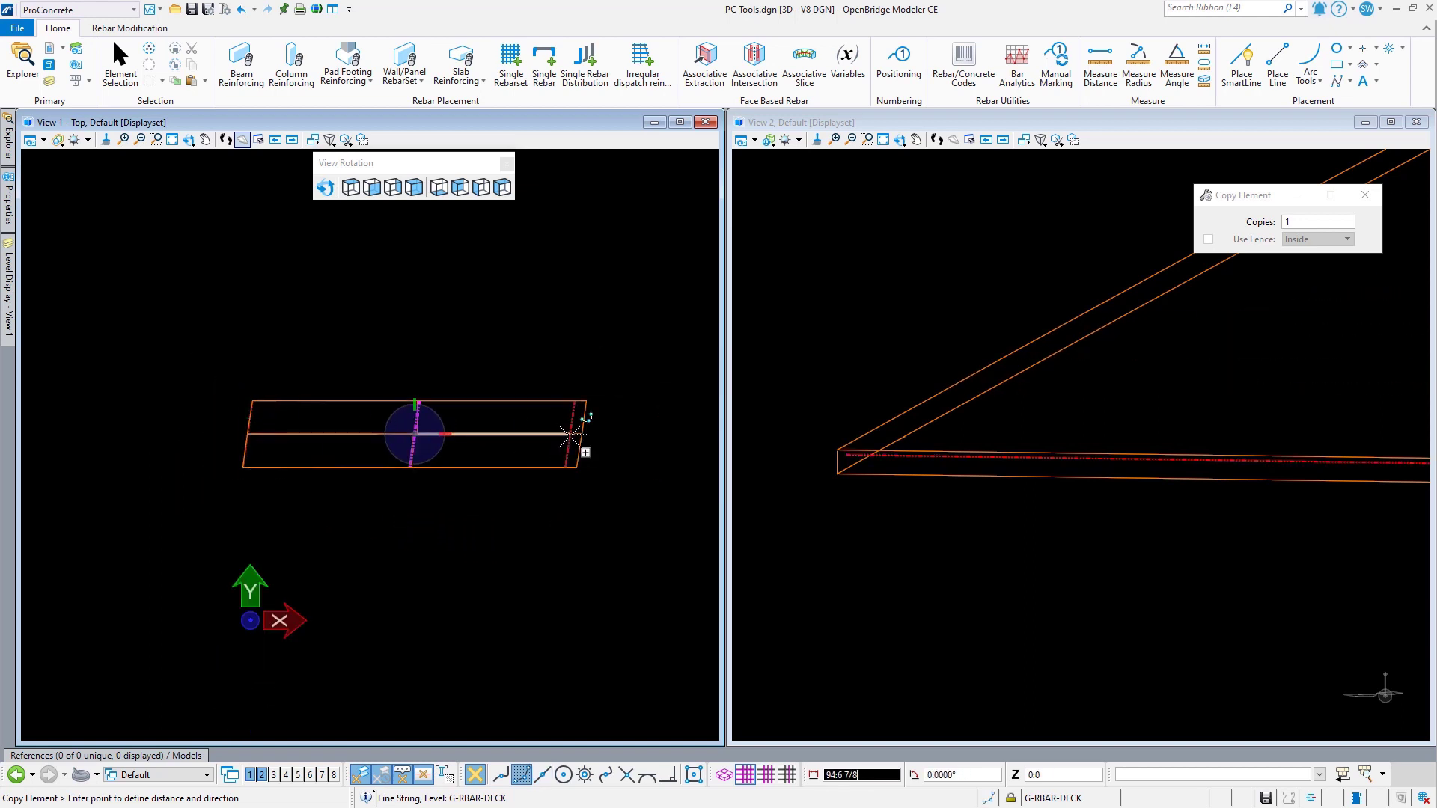
scroll(581, 433, up, 5)
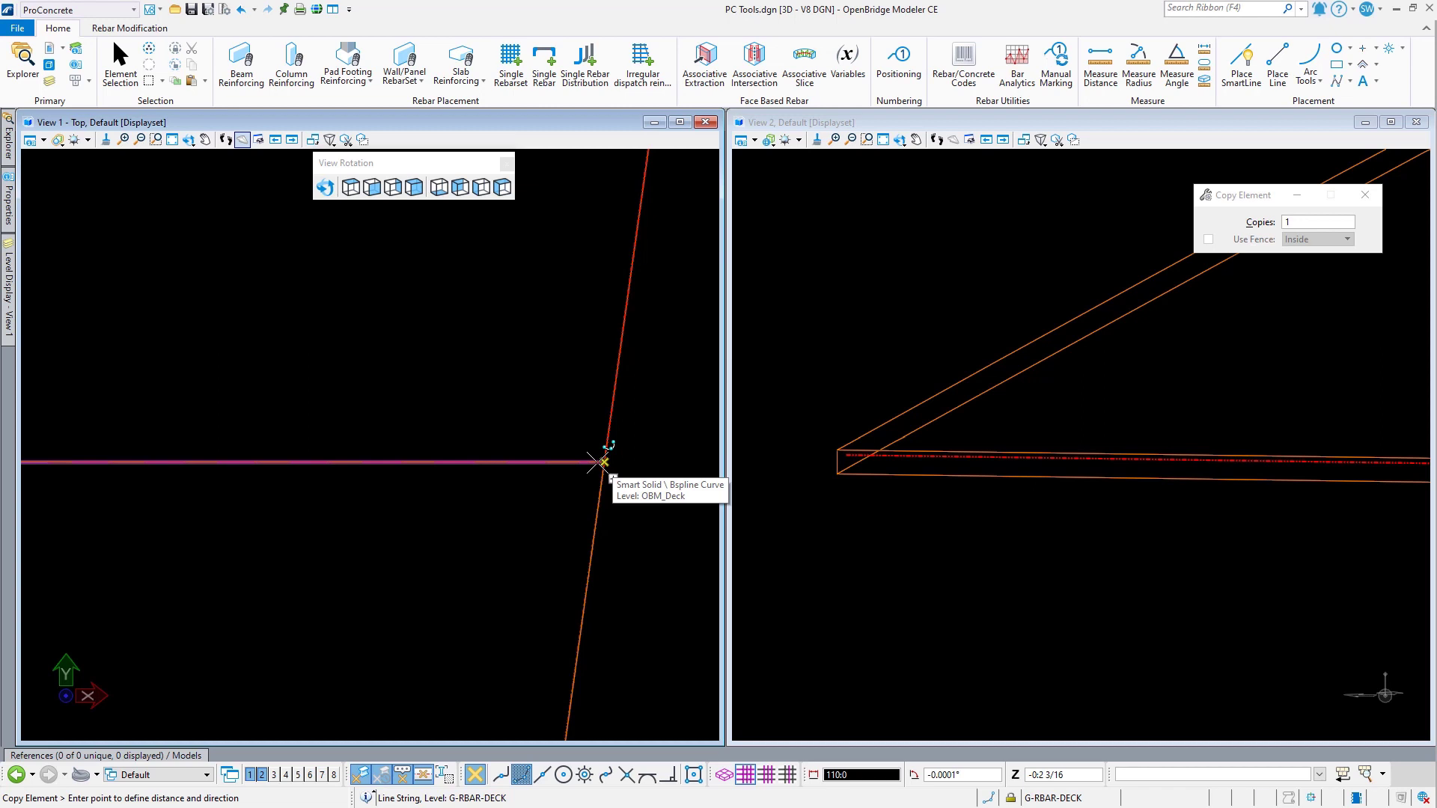
click(599, 463)
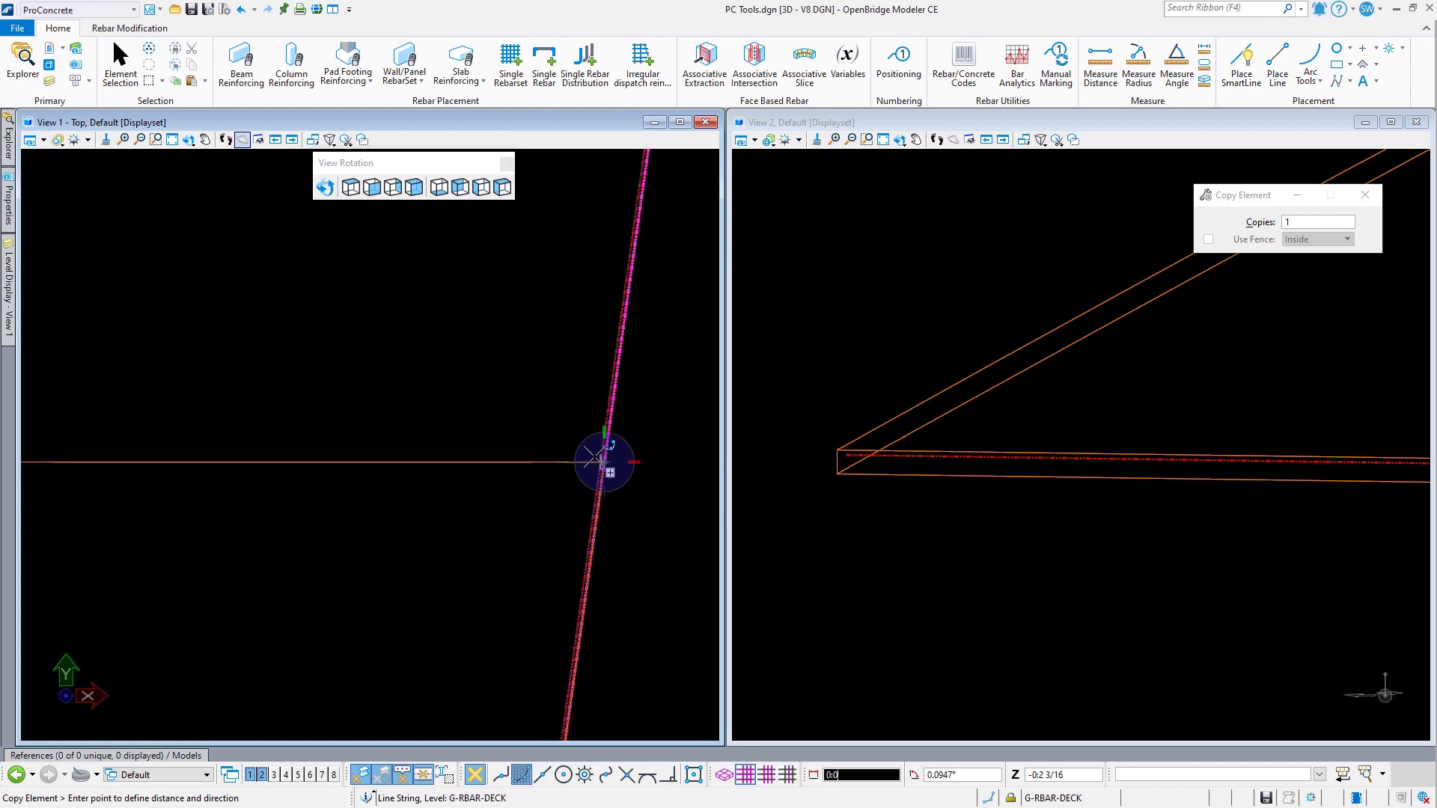
right_click(587, 451)
scroll(634, 499, down, 3)
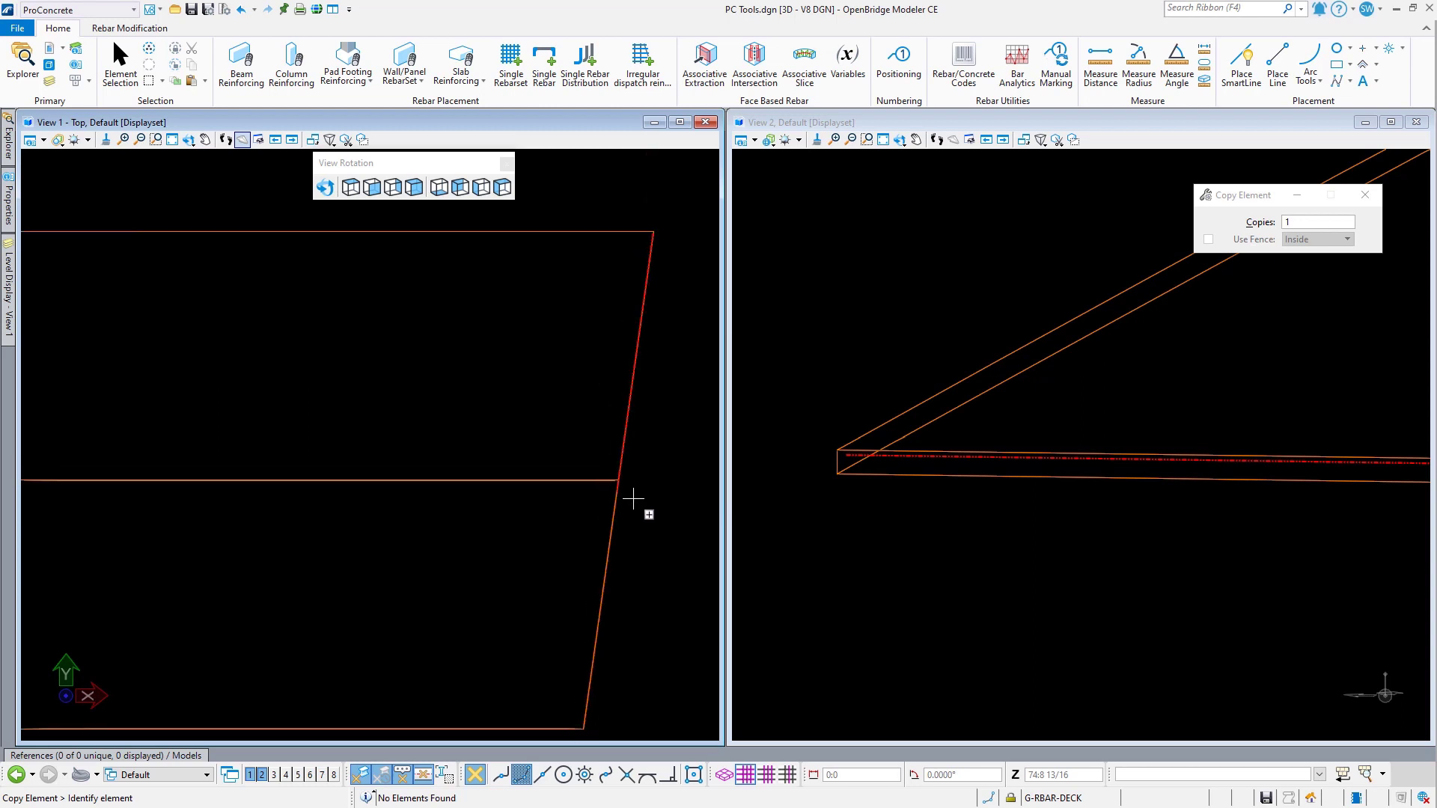
Step: Move the guide line copy at the deck's mid-length straight down by 0:2 in the 3D view
scroll(815, 597, down, 6)
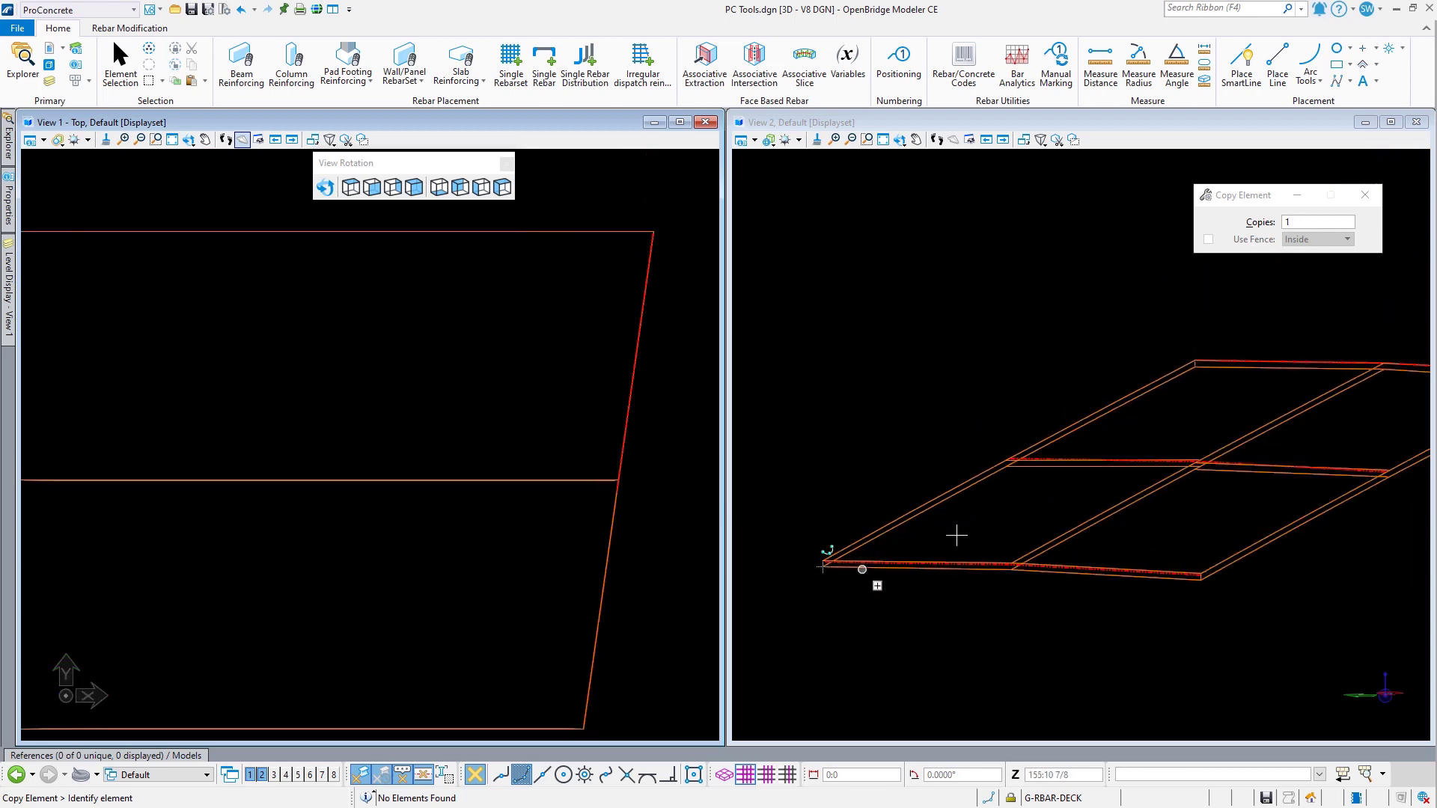
scroll(867, 573, up, 1)
scroll(1270, 441, up, 5)
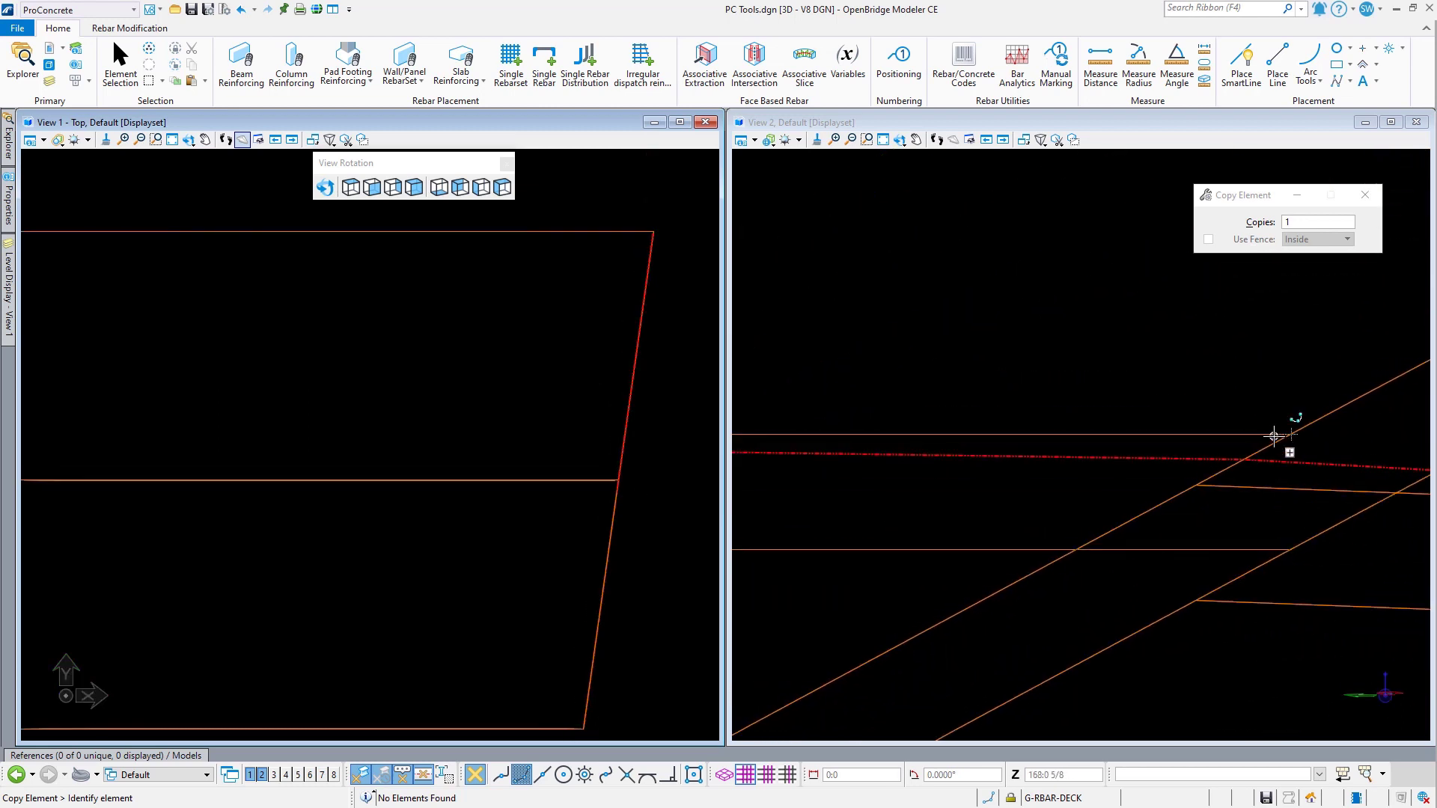
scroll(1270, 436, up, 3)
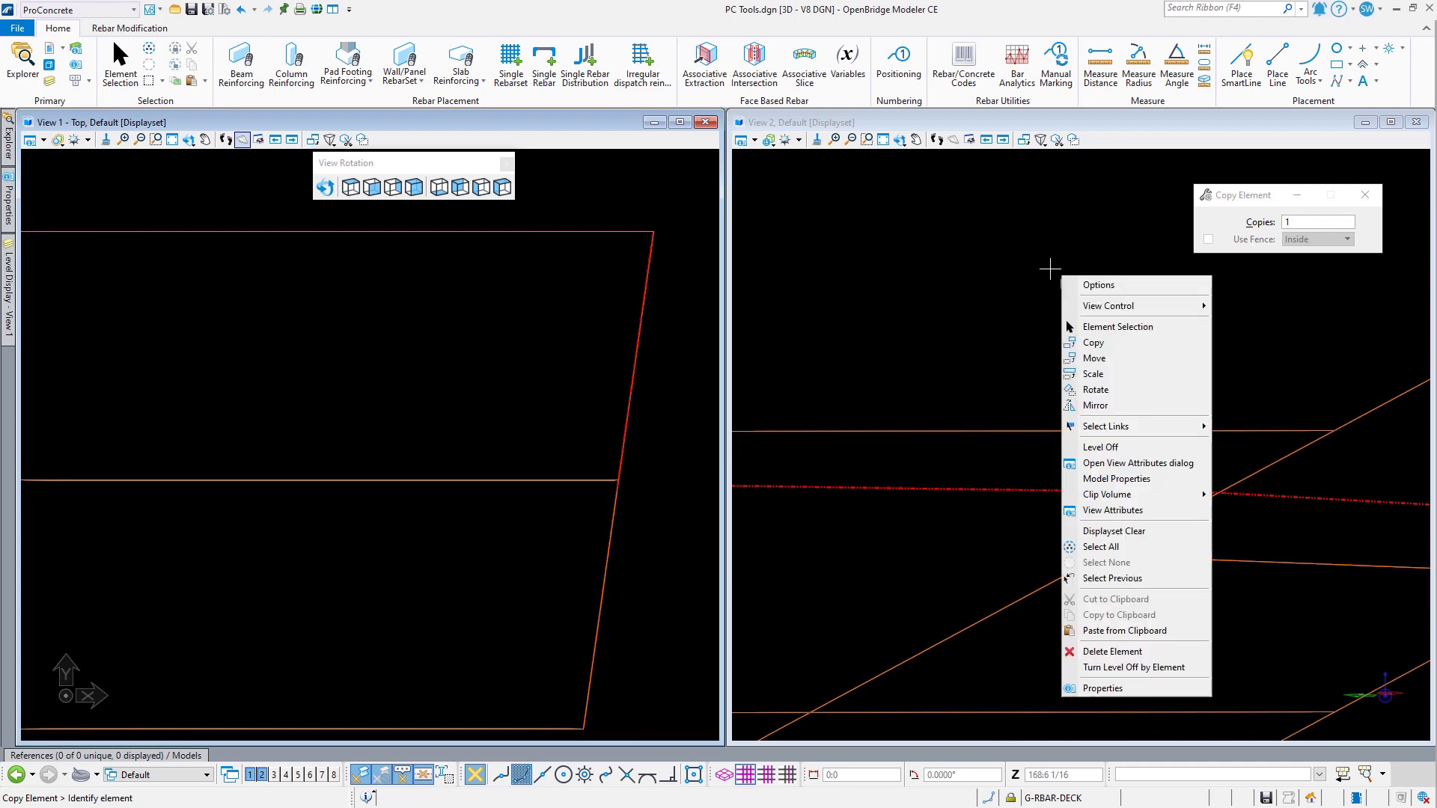
click(1117, 327)
click(1158, 498)
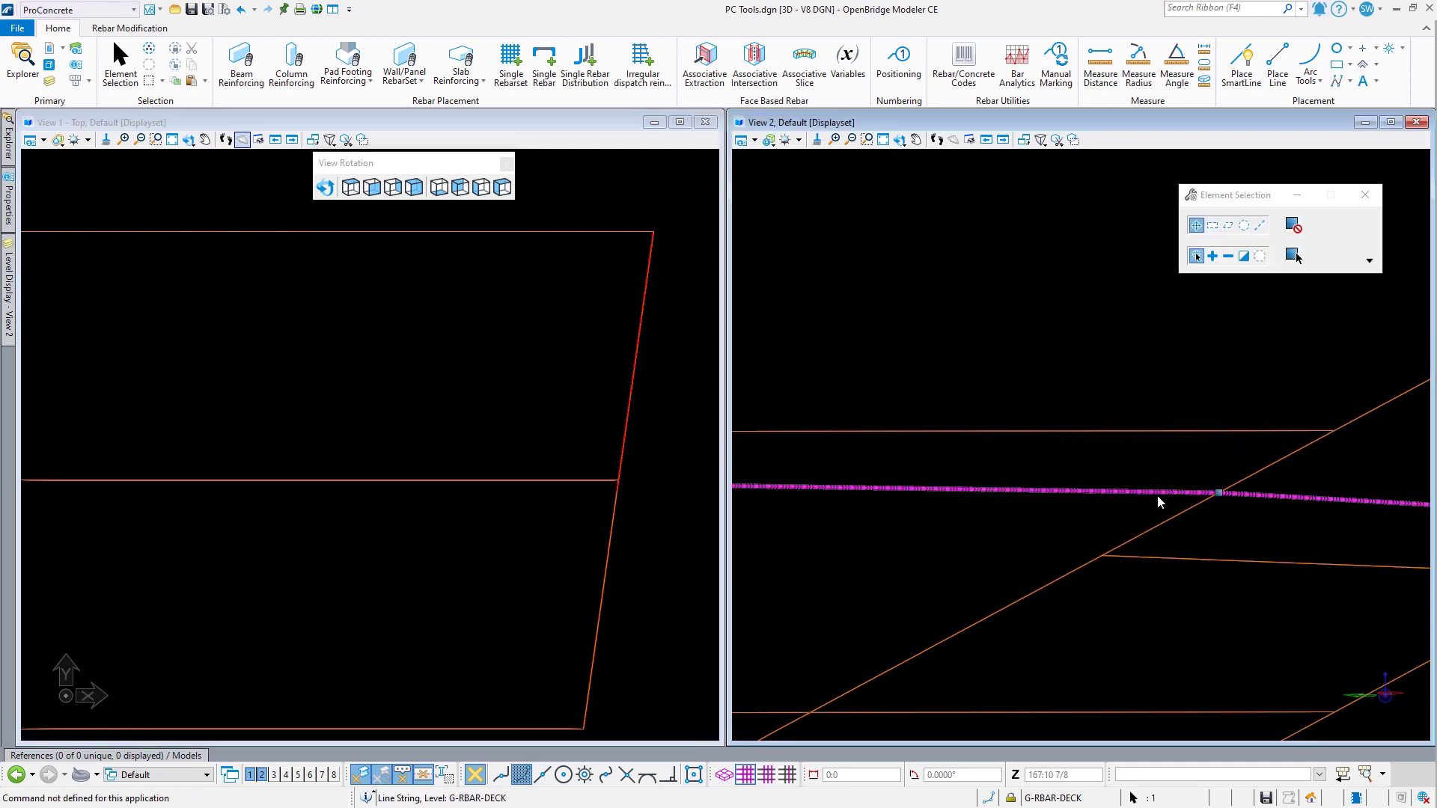
right_click(1116, 328)
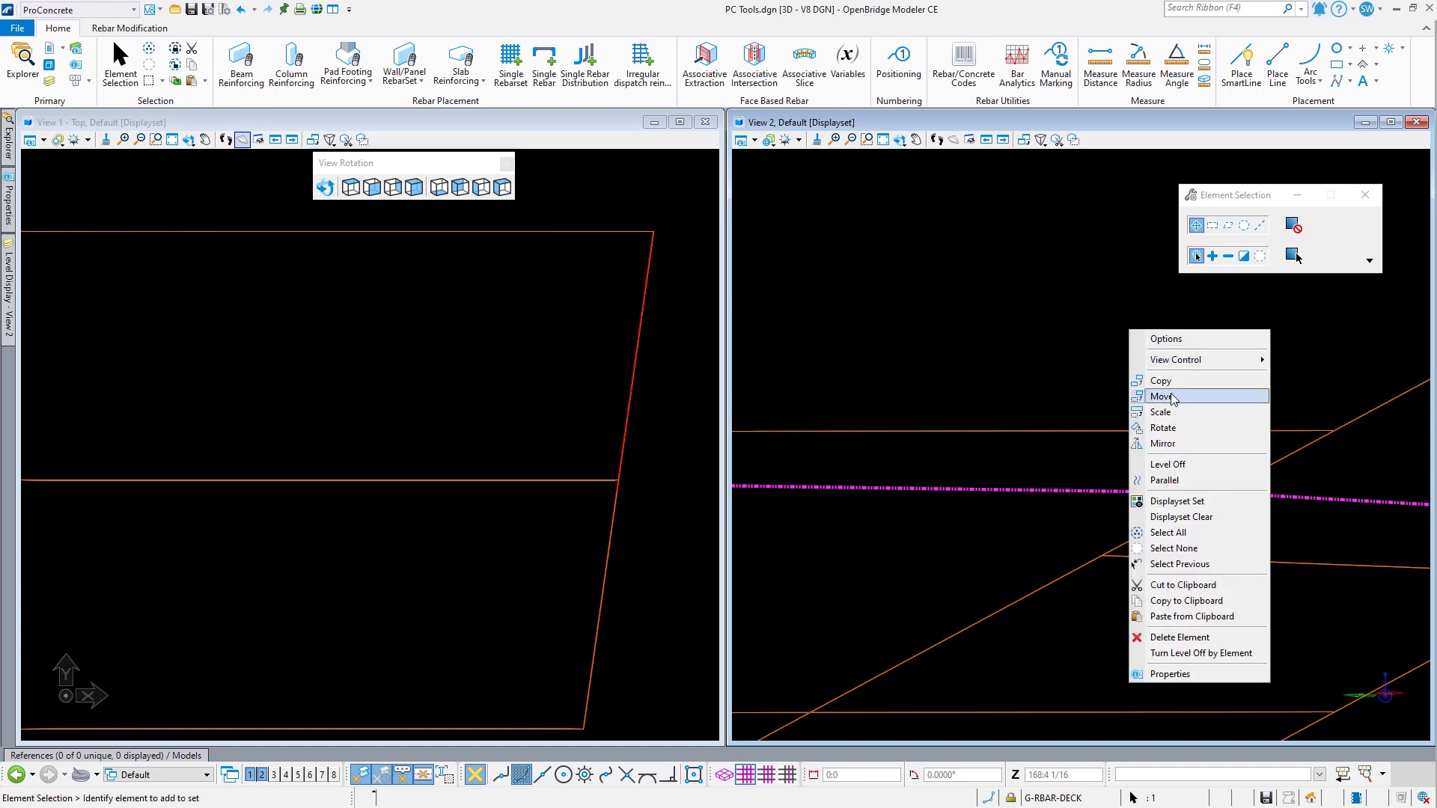
click(1162, 396)
click(1159, 365)
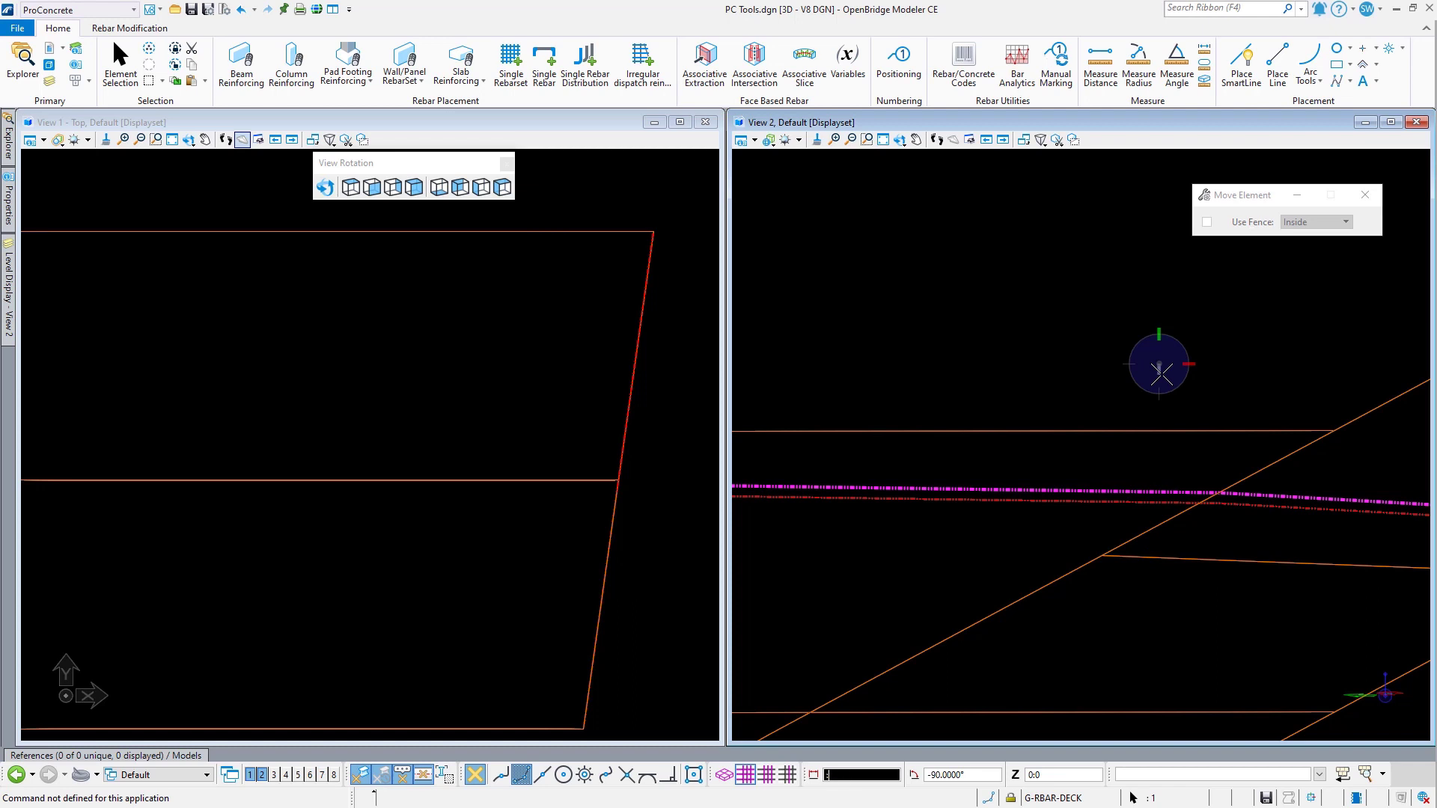
text(2)
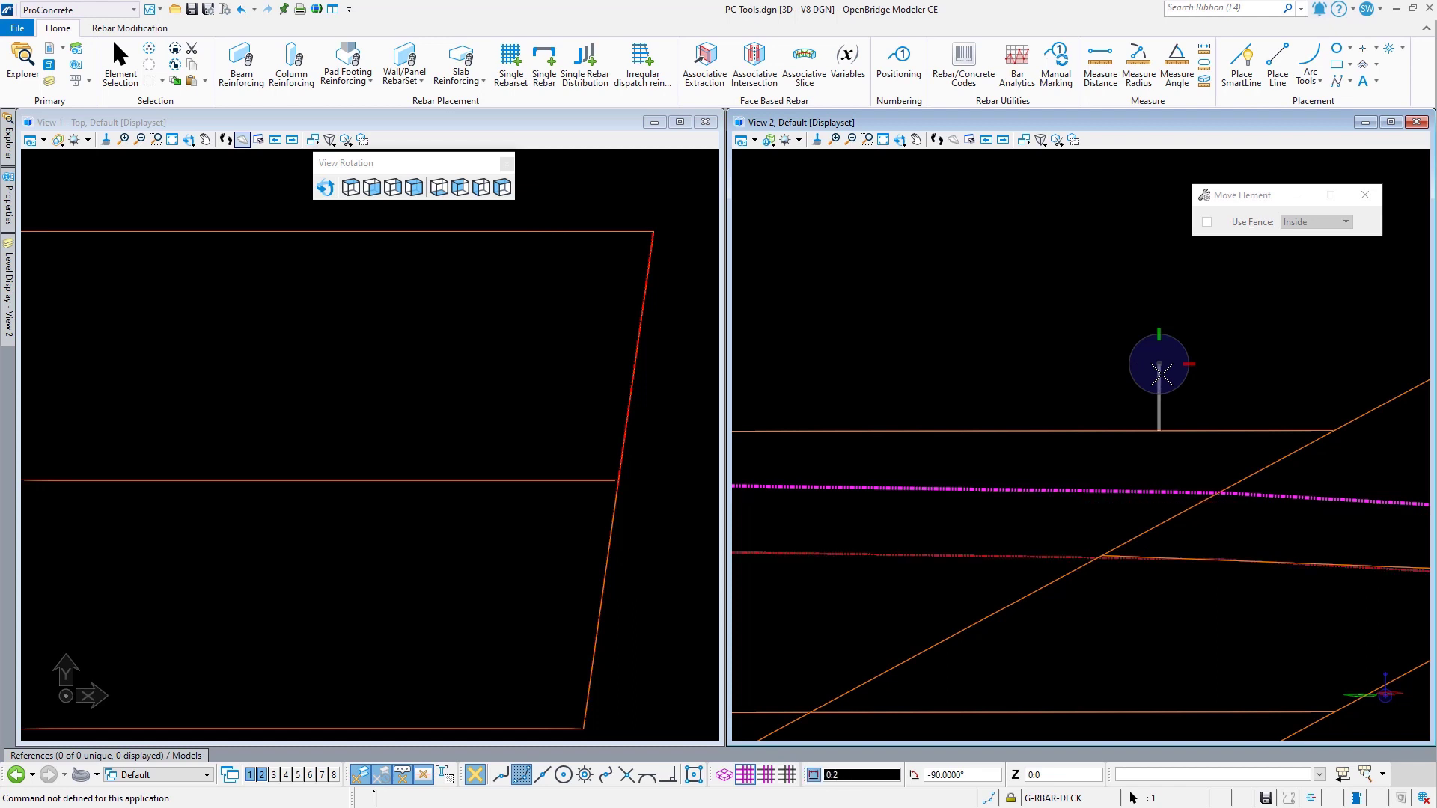
click(1162, 374)
right_click(1161, 375)
Step: Move the guide line copy at the deck's far end straight down by 0:2 in the 3D view
scroll(1012, 534, down, 4)
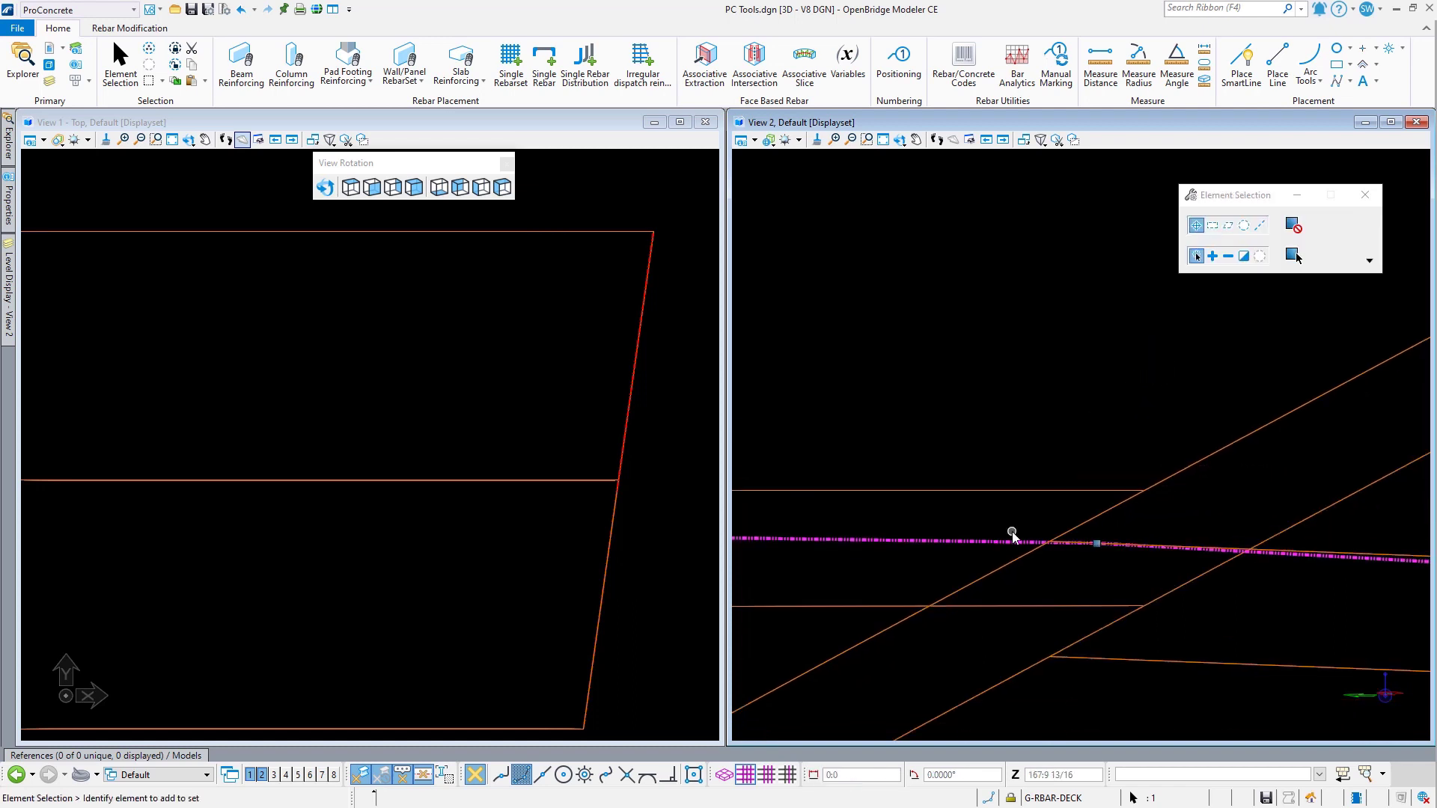
scroll(1012, 534, down, 4)
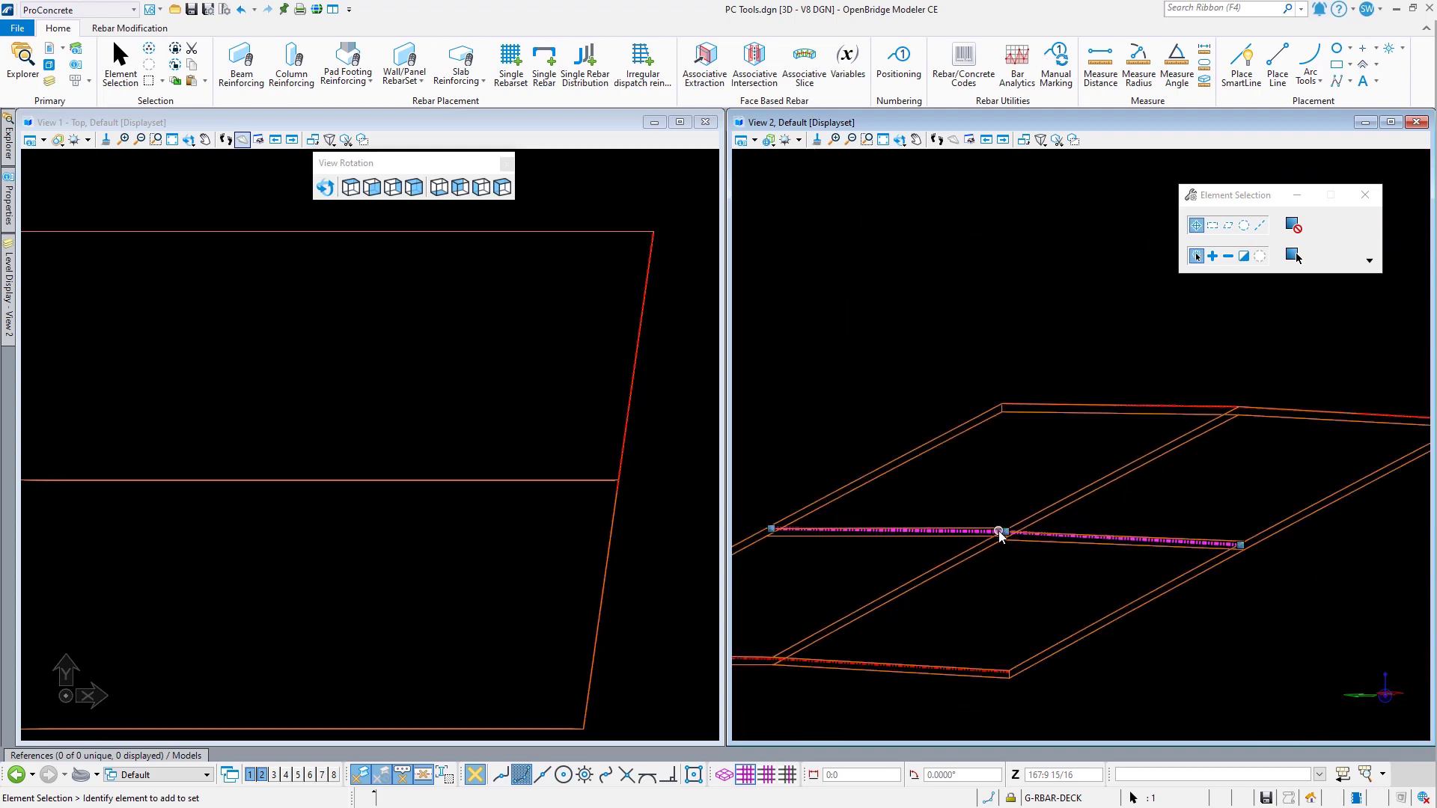
scroll(1212, 409, up, 4)
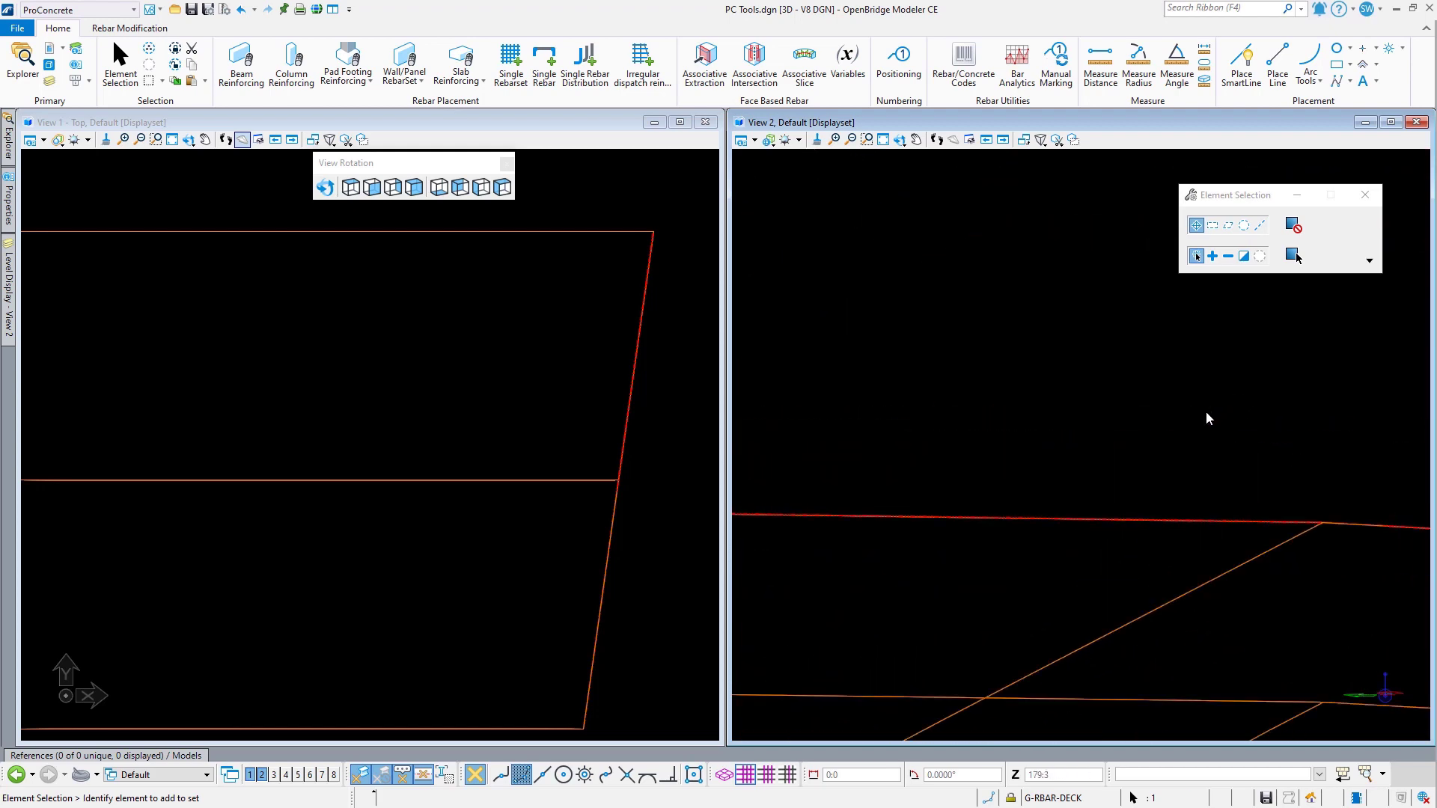
click(1272, 521)
right_click(1246, 369)
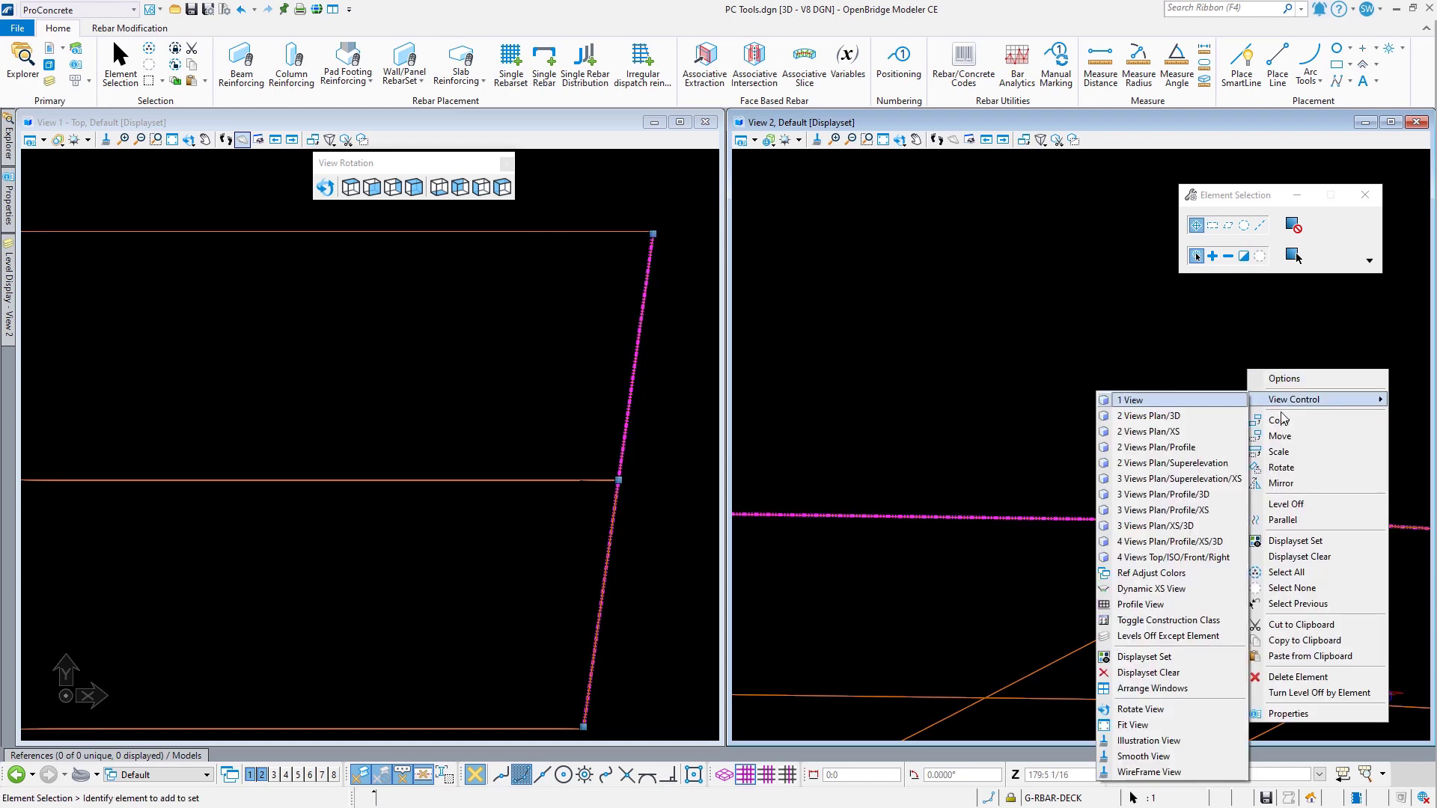
click(1281, 436)
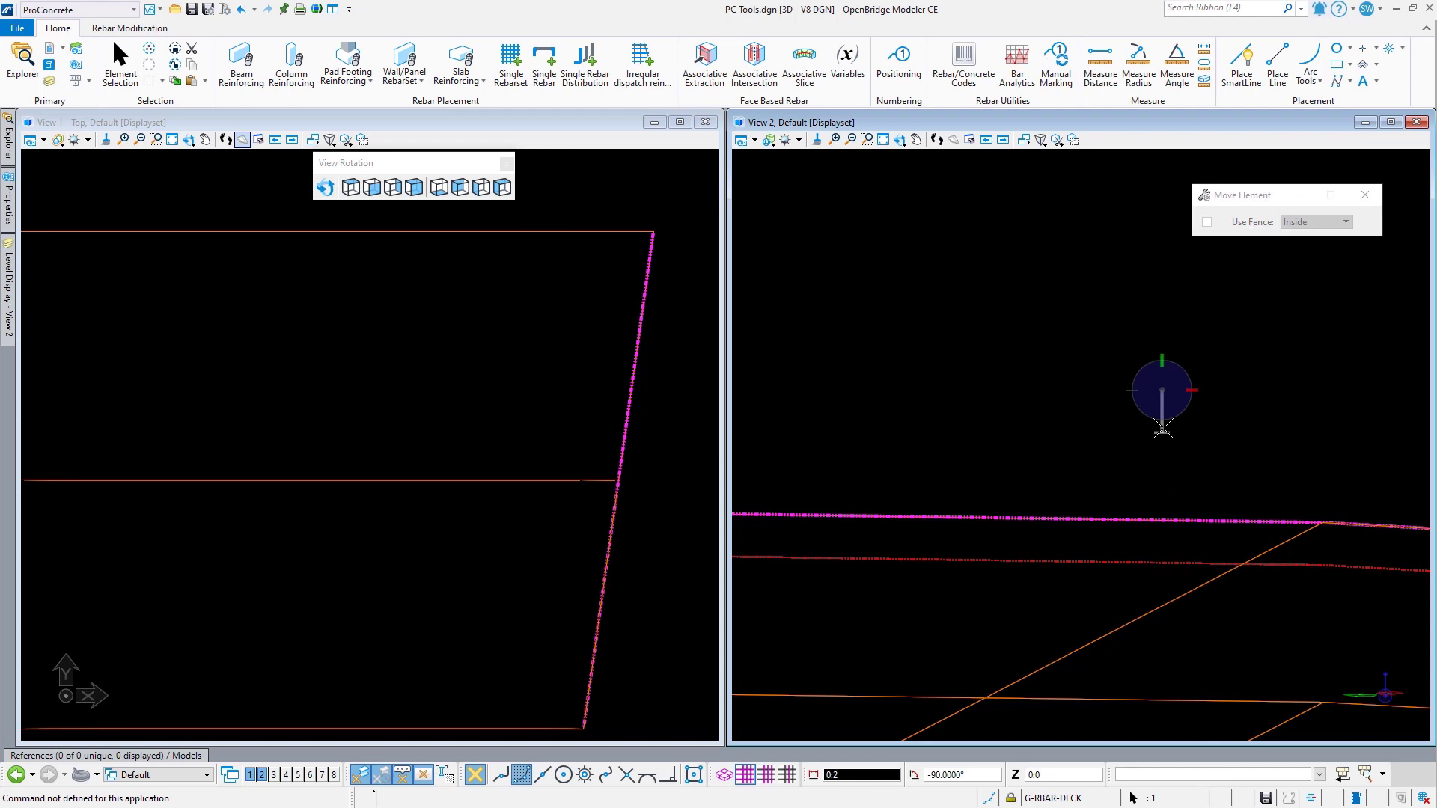
text(:2)
click(1164, 428)
click(1163, 429)
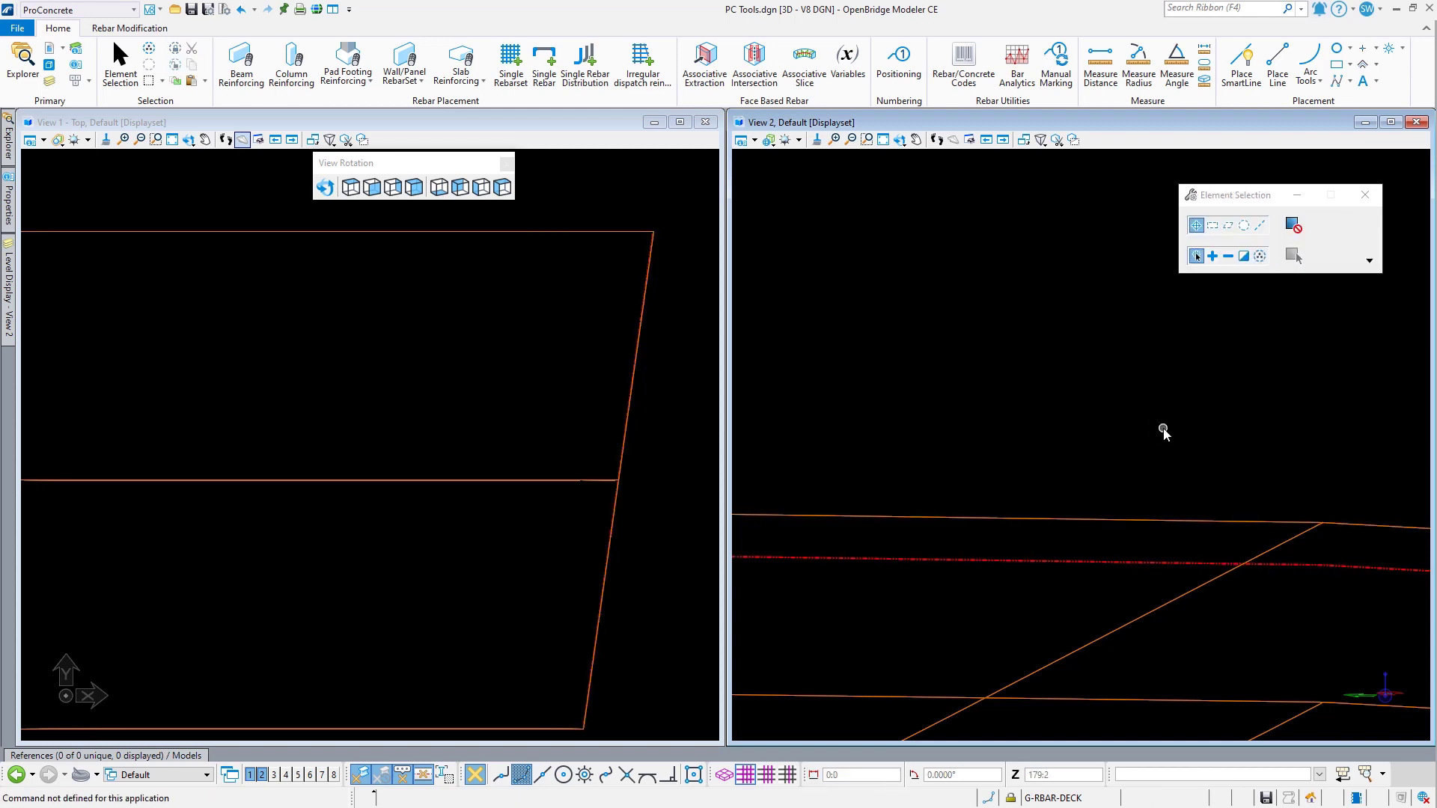
Step: Examine the guide lines at the deck's far end and mid-length in the rotated 3D view and the top view
click(900, 140)
click(1099, 459)
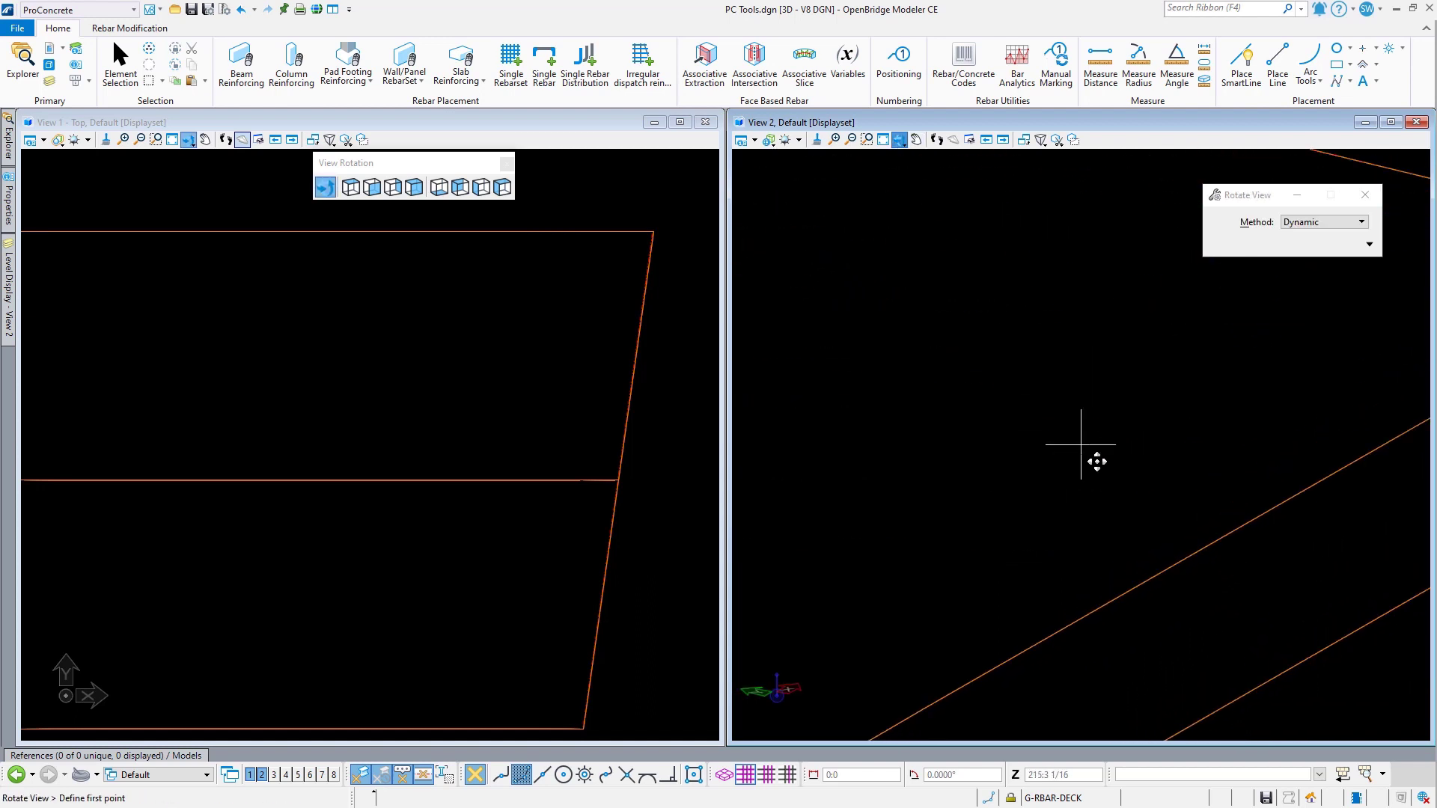
scroll(1180, 468, down, 4)
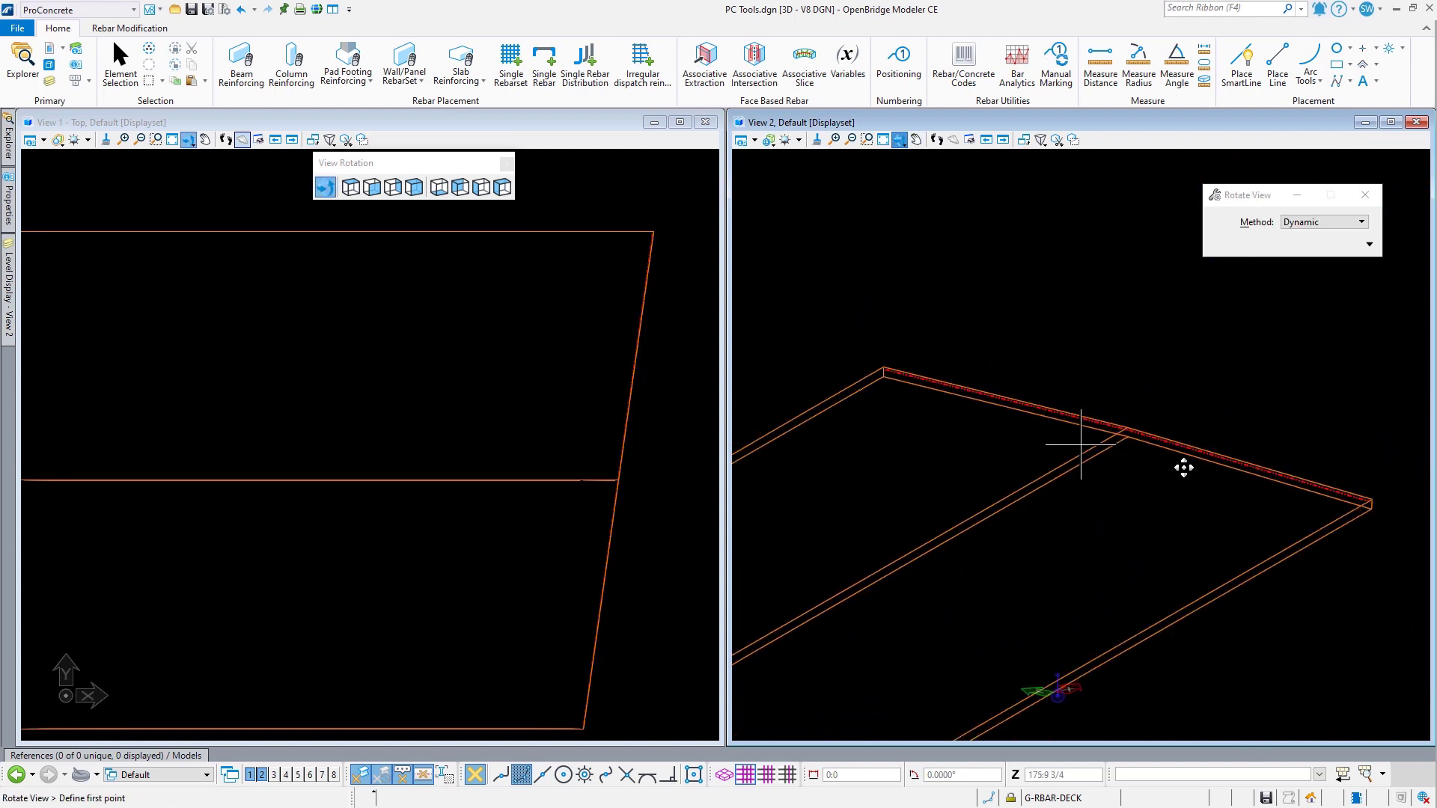
scroll(1183, 468, down, 4)
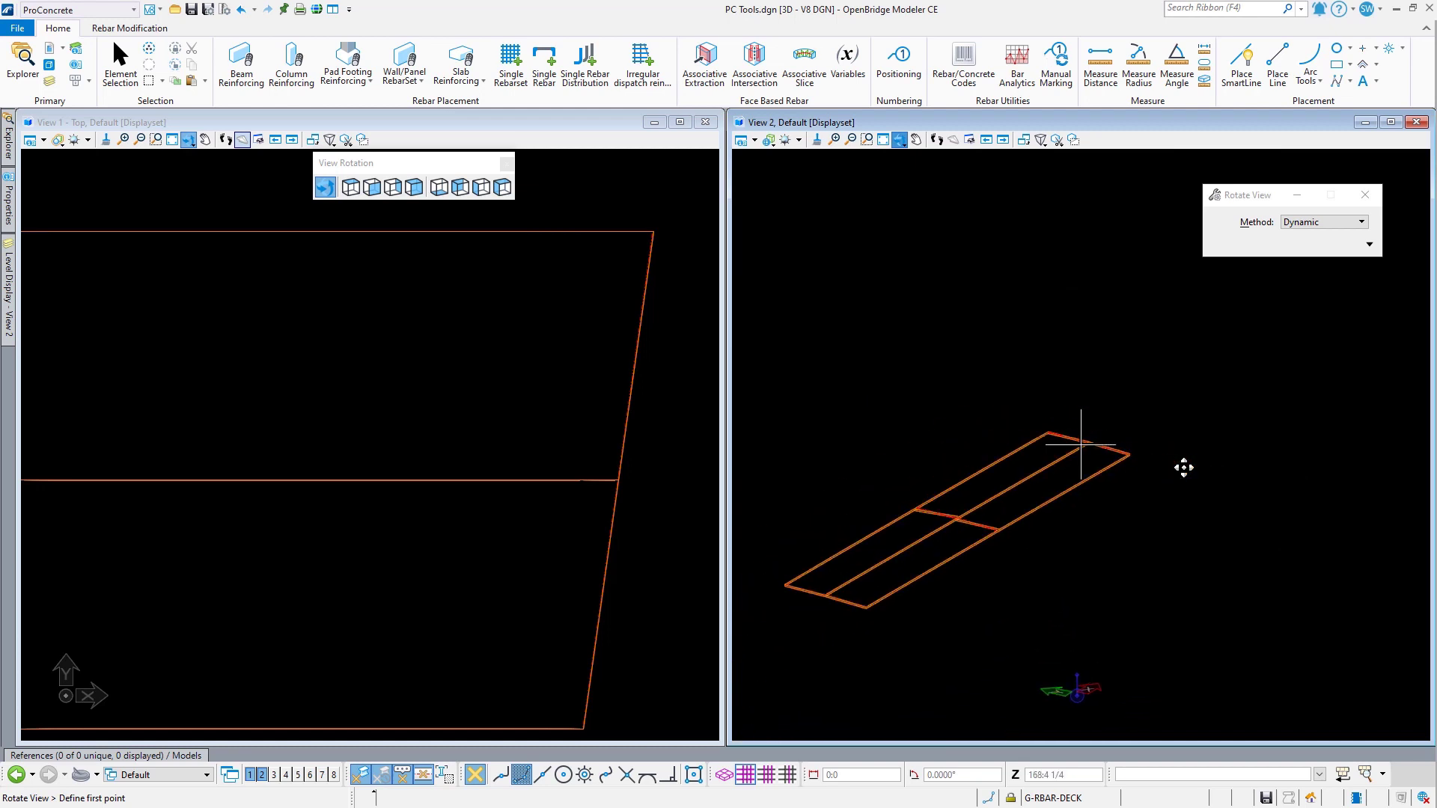
scroll(1183, 468, up, 4)
scroll(622, 474, up, 4)
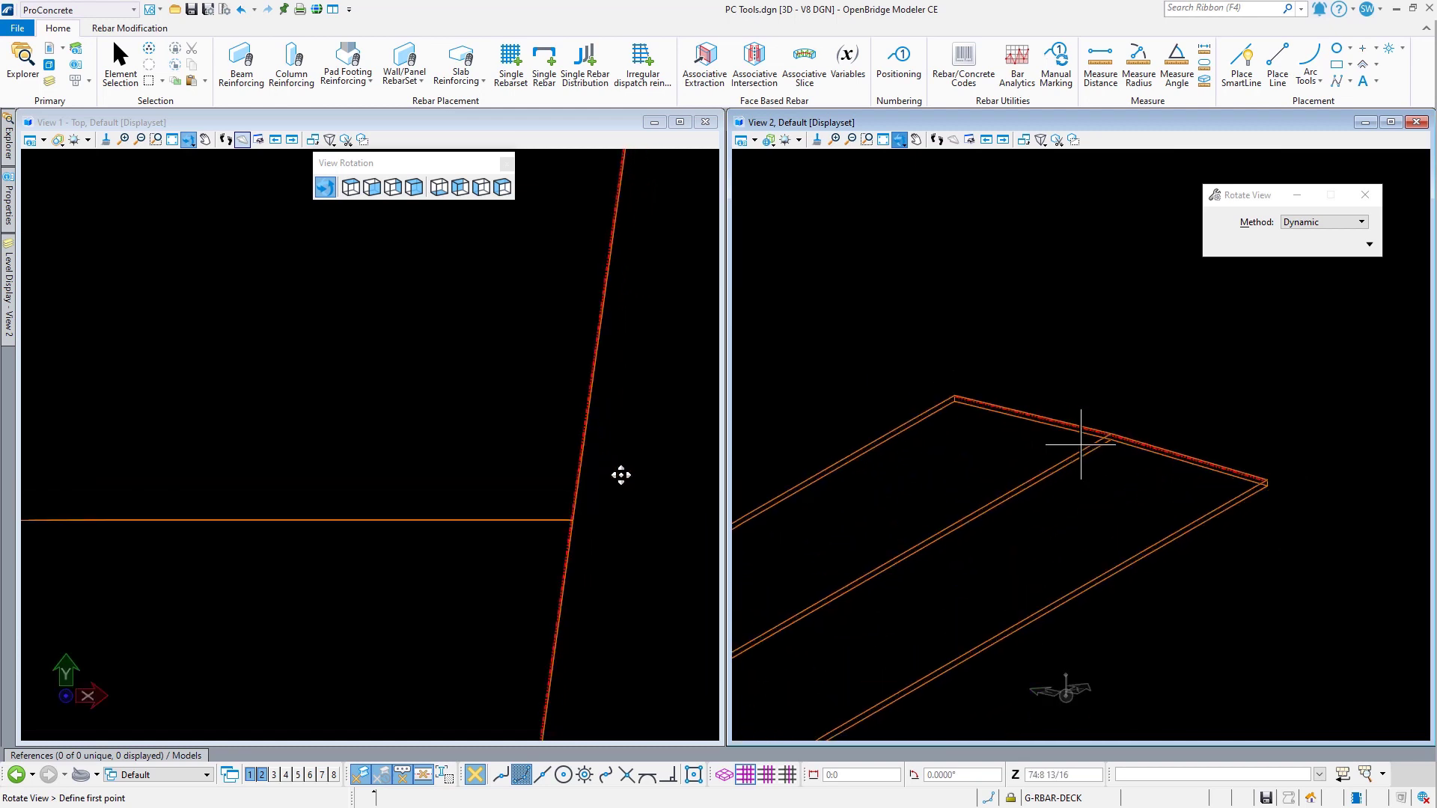
right_click(621, 474)
scroll(570, 531, up, 5)
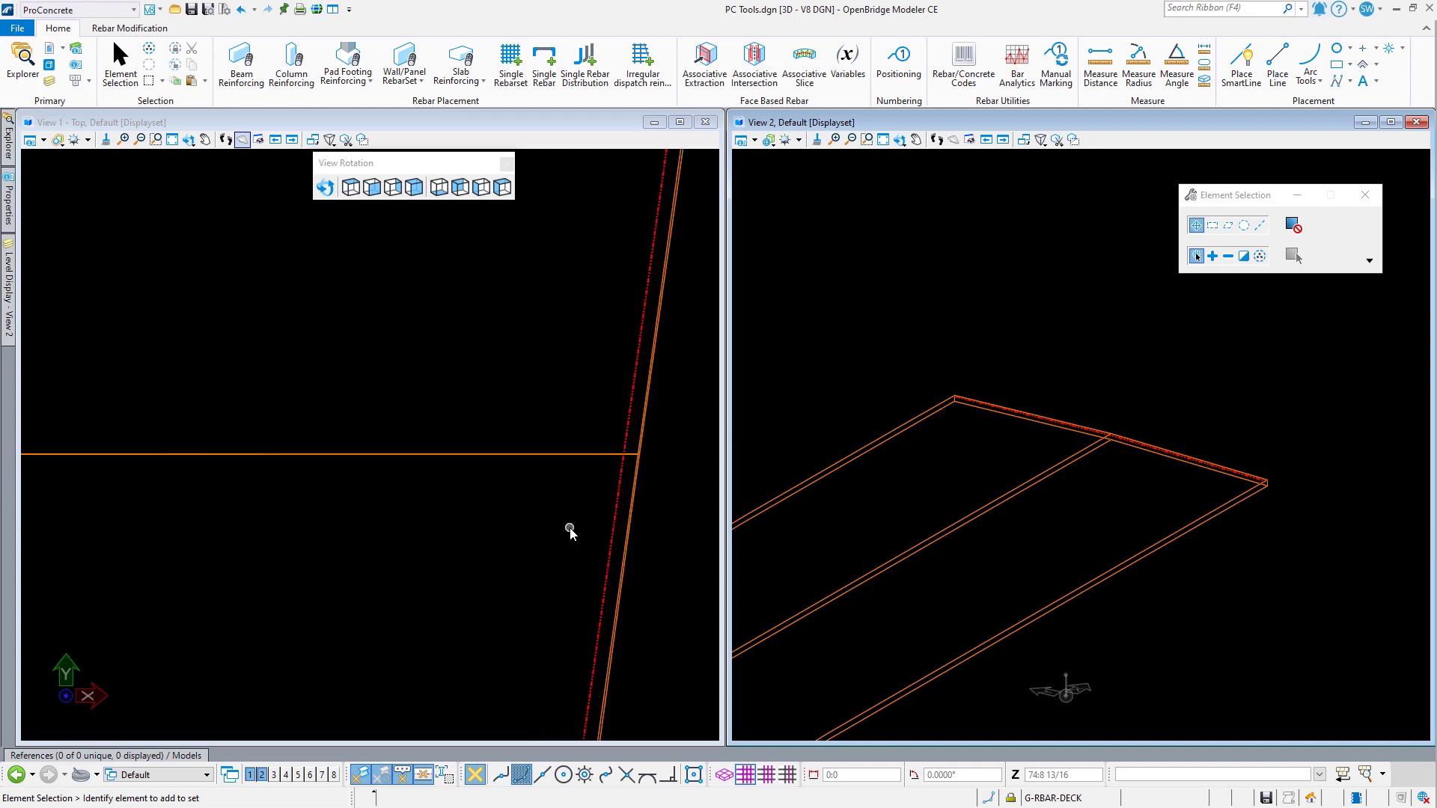
scroll(636, 528, down, 5)
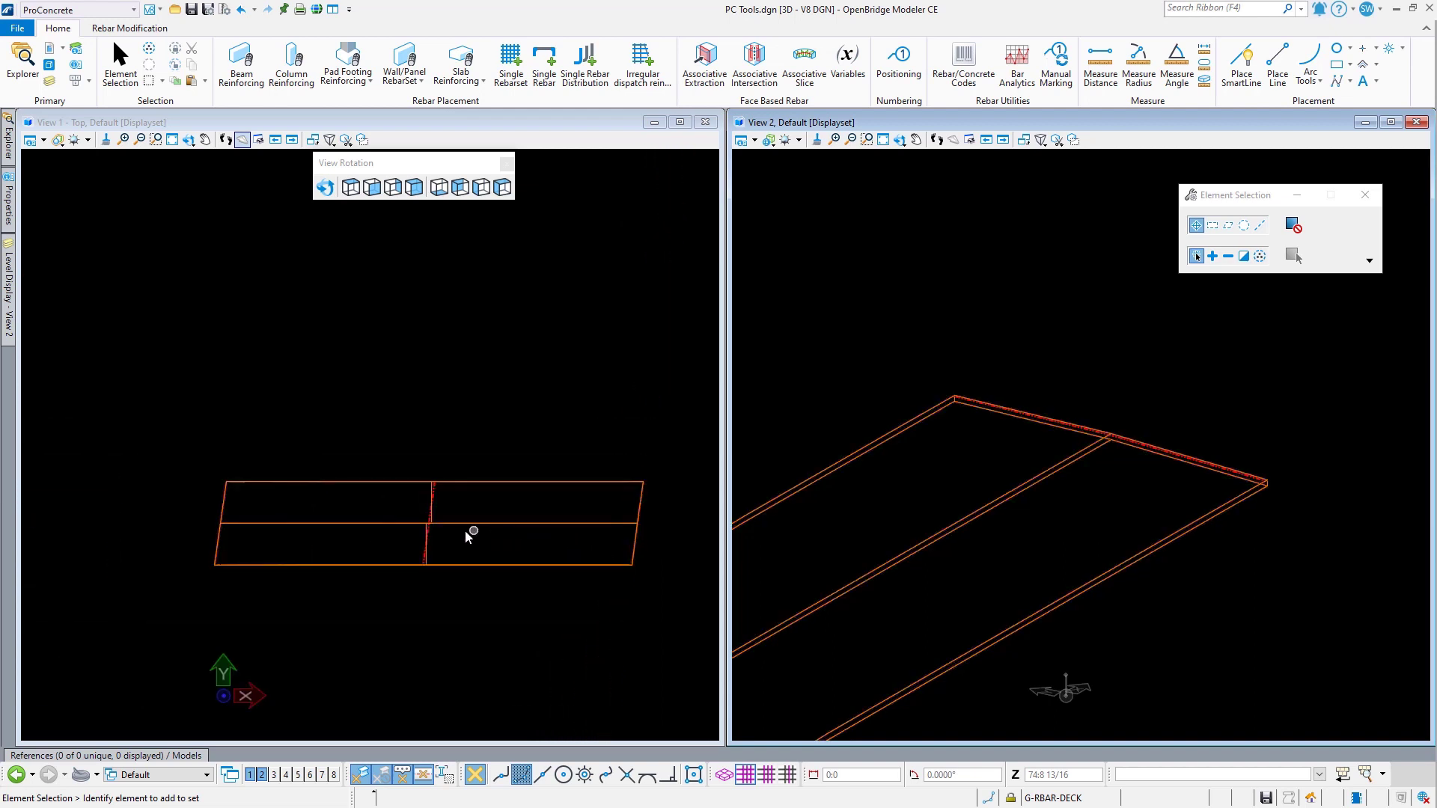
Step: Examine the guide line at the deck's near end and the overall deck outline in the top view
scroll(430, 530, up, 6)
scroll(431, 530, down, 6)
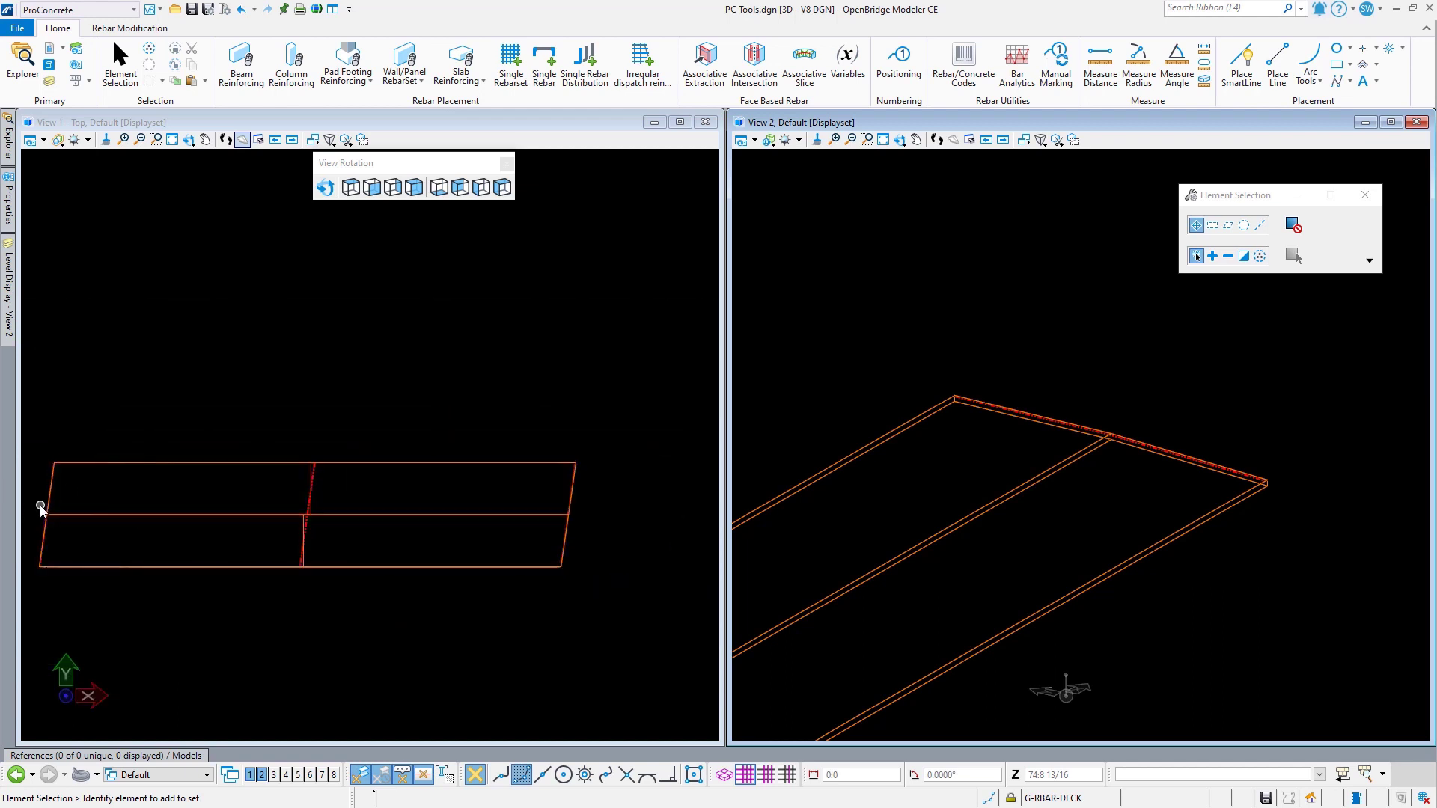
scroll(50, 520, up, 6)
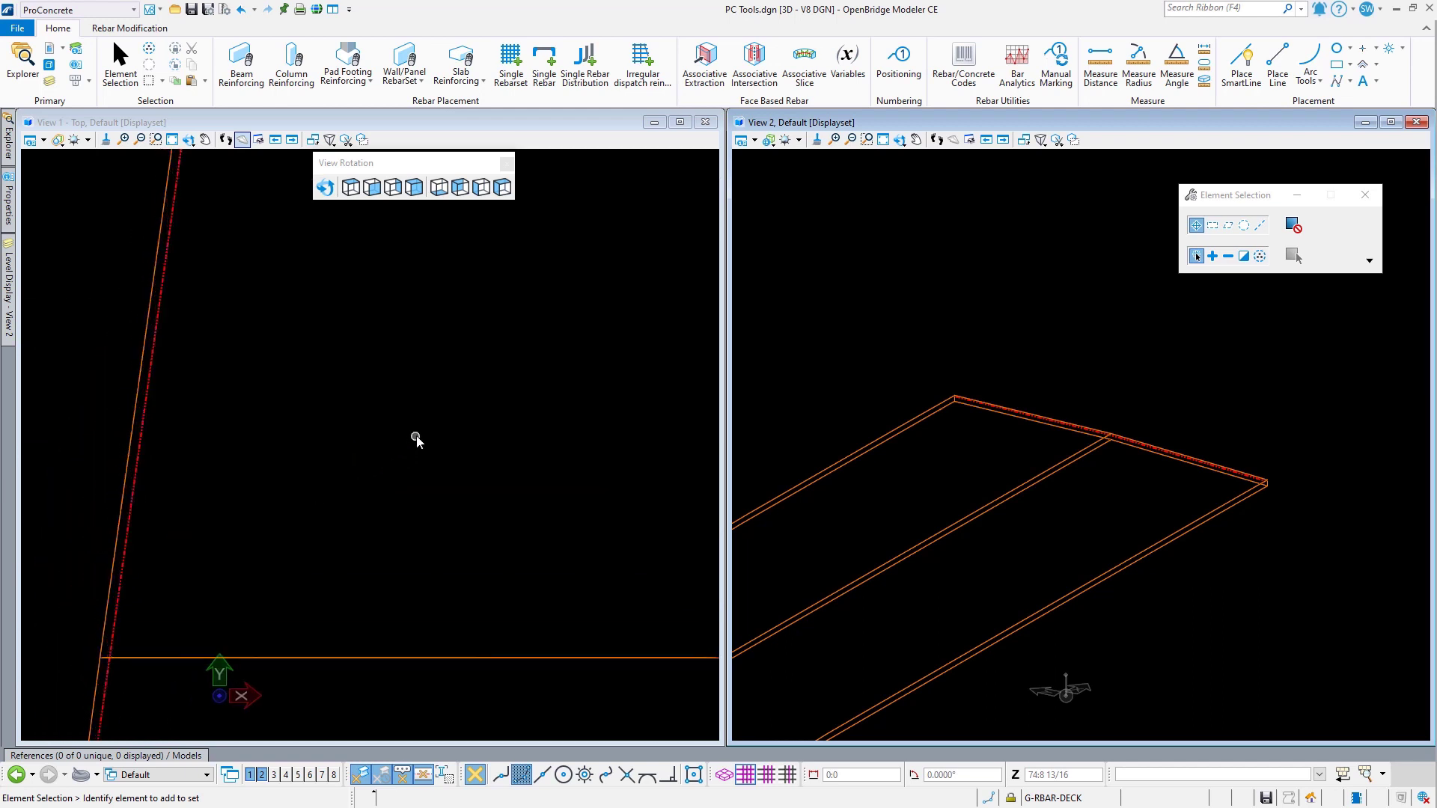
scroll(326, 329, down, 5)
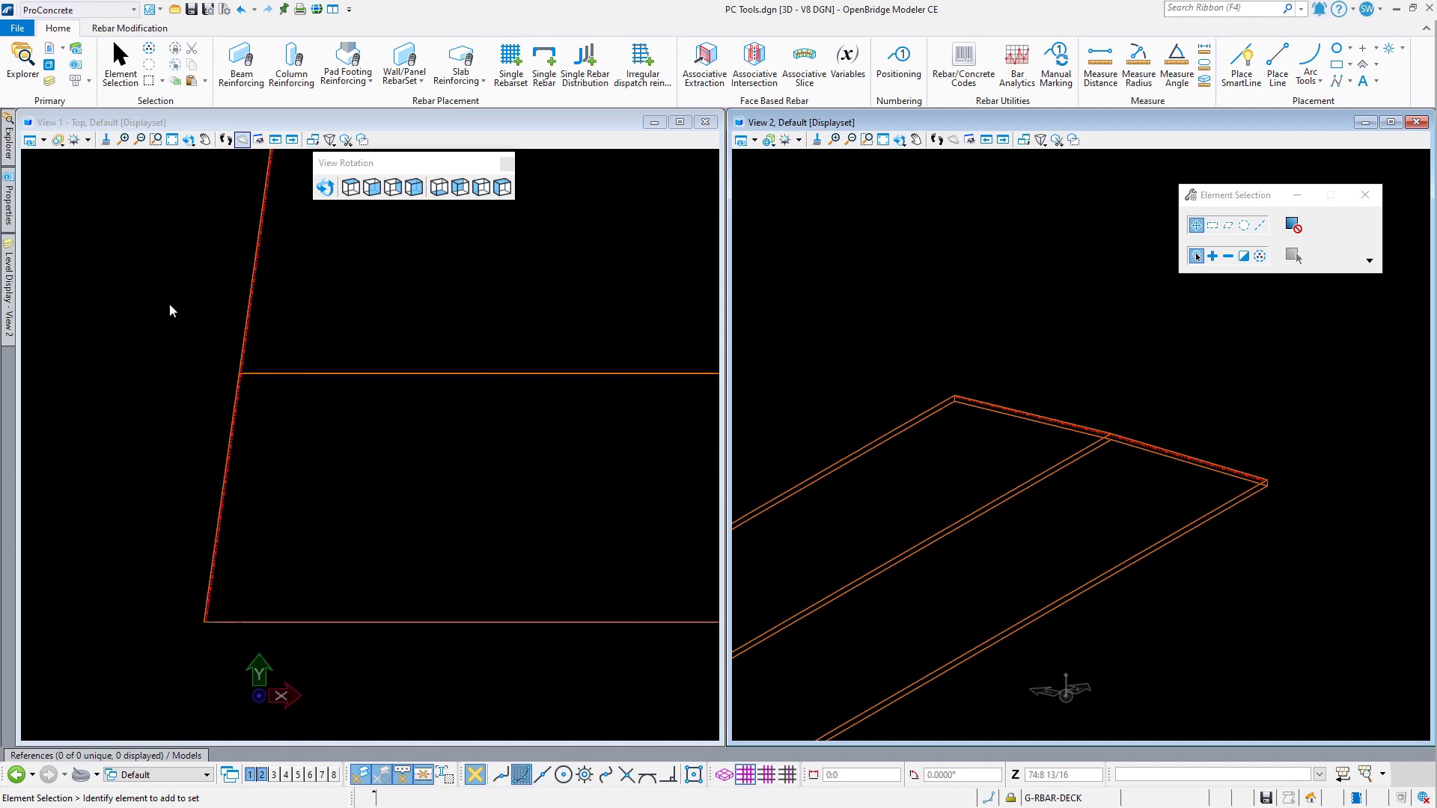
scroll(153, 337, down, 3)
scroll(284, 351, down, 1)
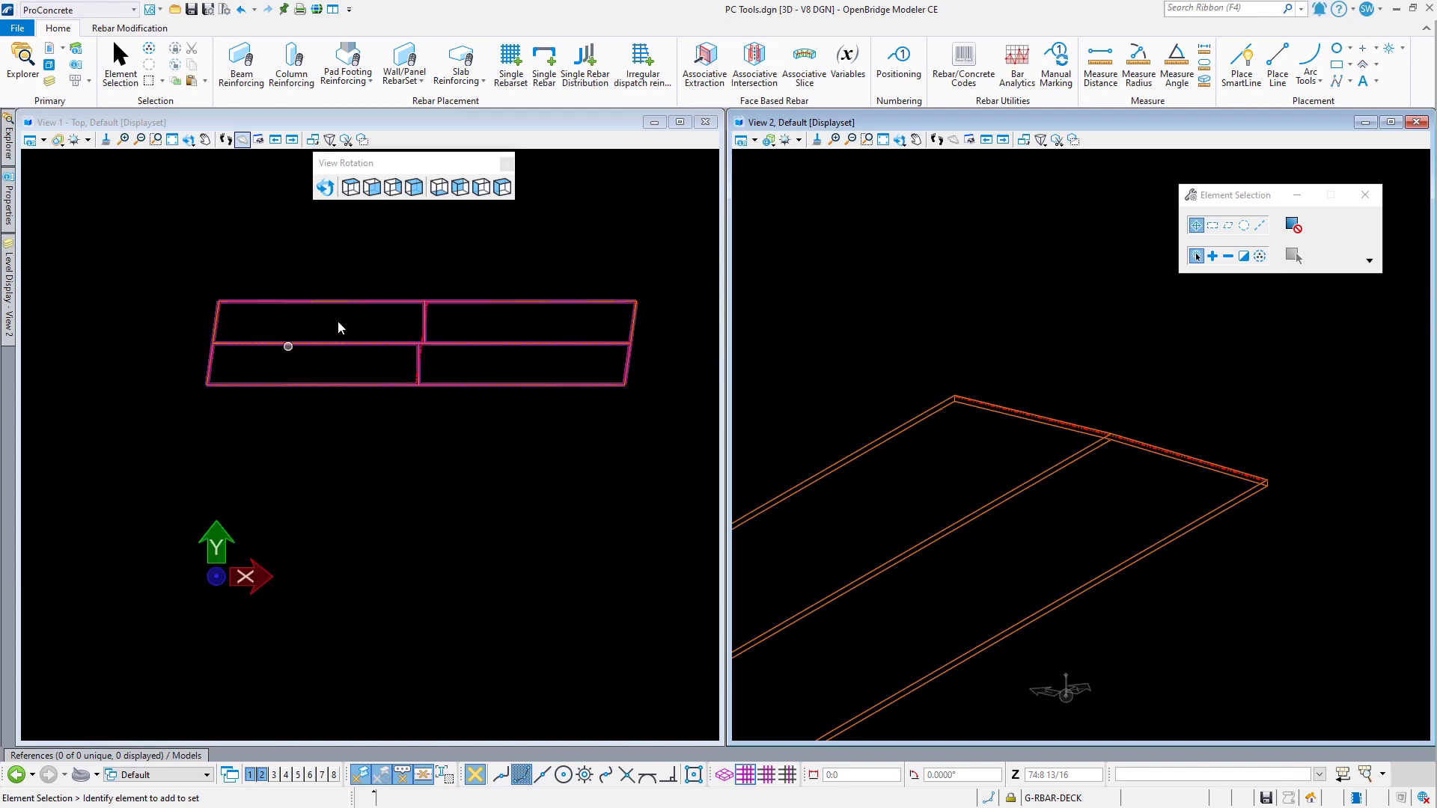
Step: Start irregular dispatch reinforcing with a start offset of 0:0, spacing of 1:0 and end offset of 0:0
click(652, 73)
drag(649, 149, 747, 151)
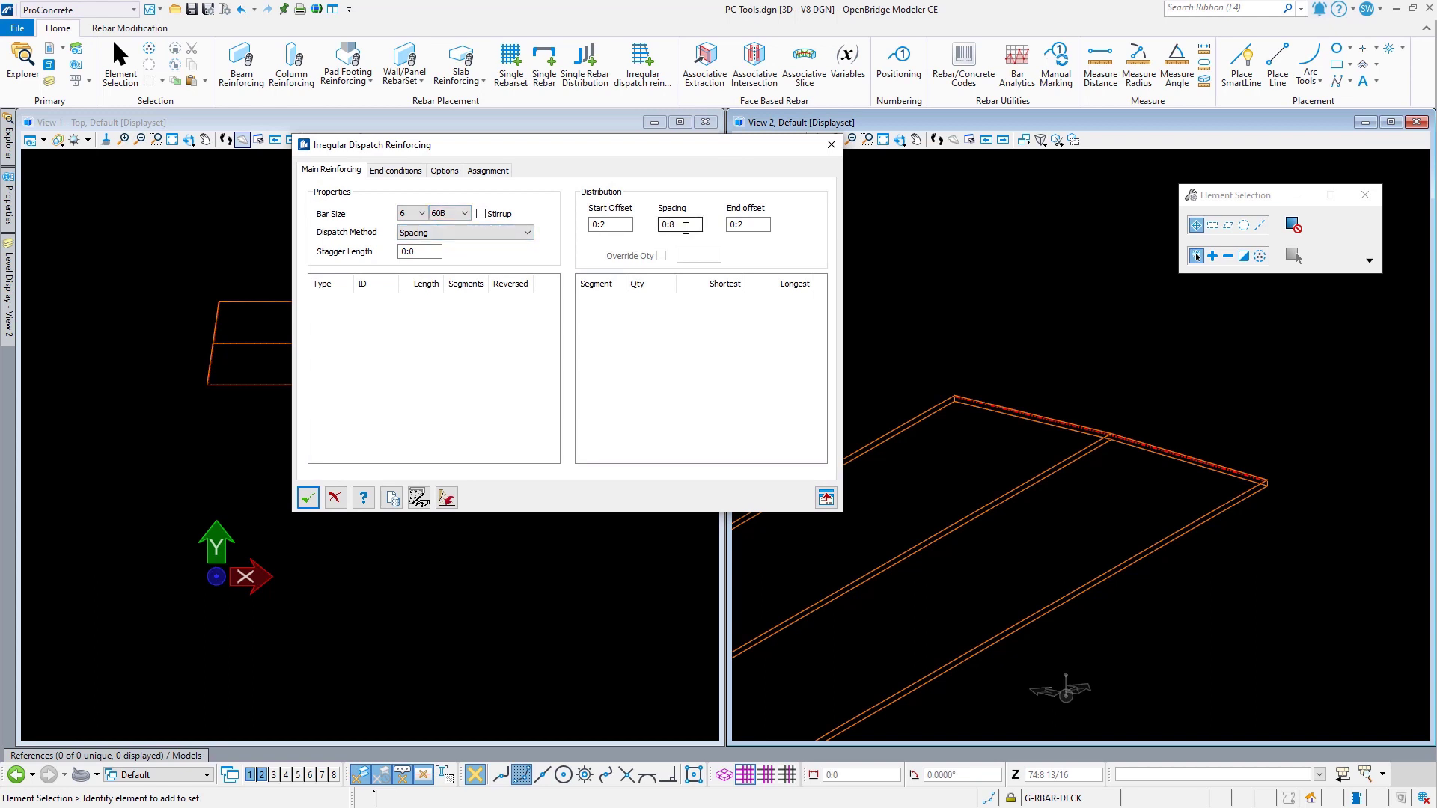
drag(684, 225, 548, 220)
text(1:0)
key(Tab)
key(Tab)
text(0)
key(Tab)
Step: Assign the deck as the active concrete and pick the near-end, mid-length and far-end guide lines for the bars
click(431, 503)
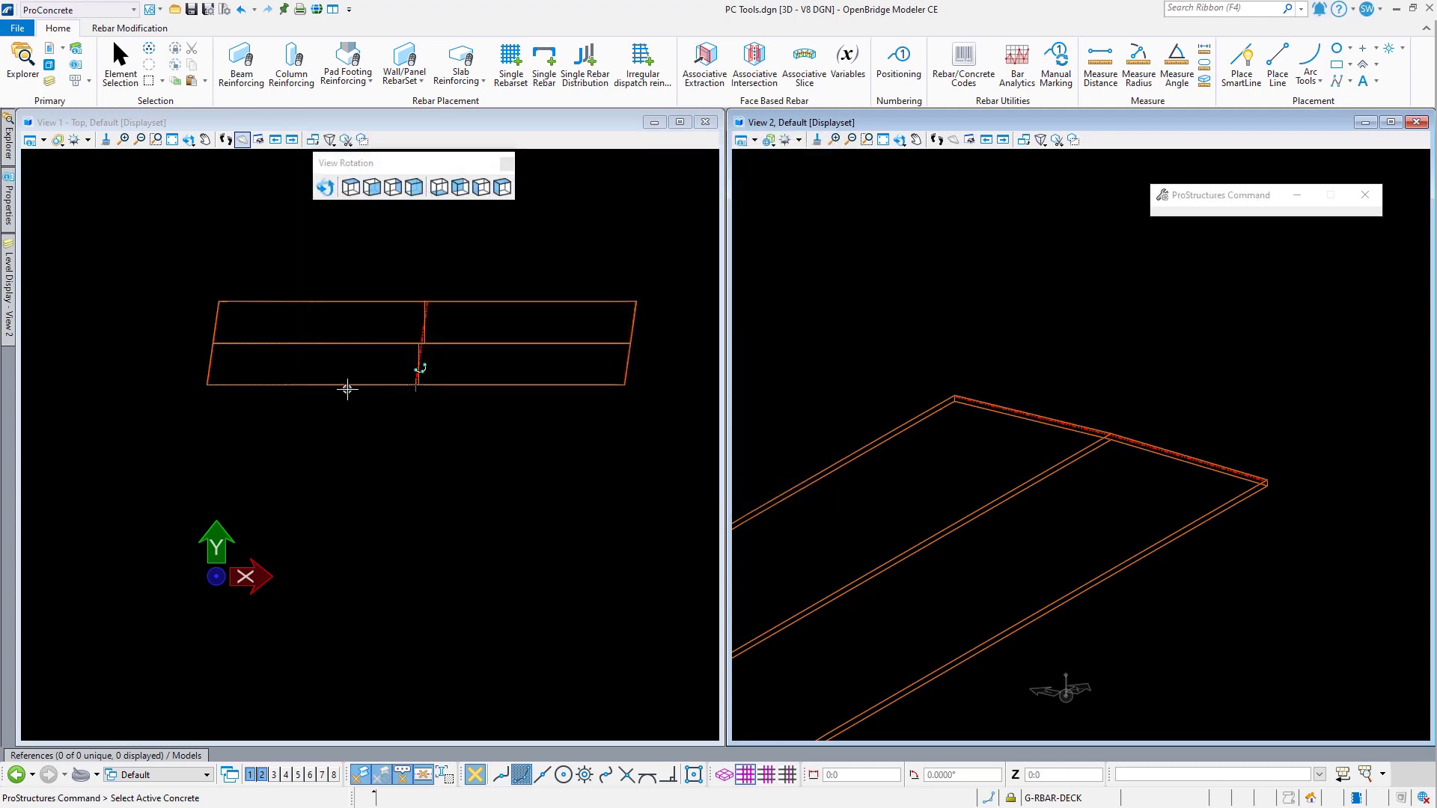
click(350, 384)
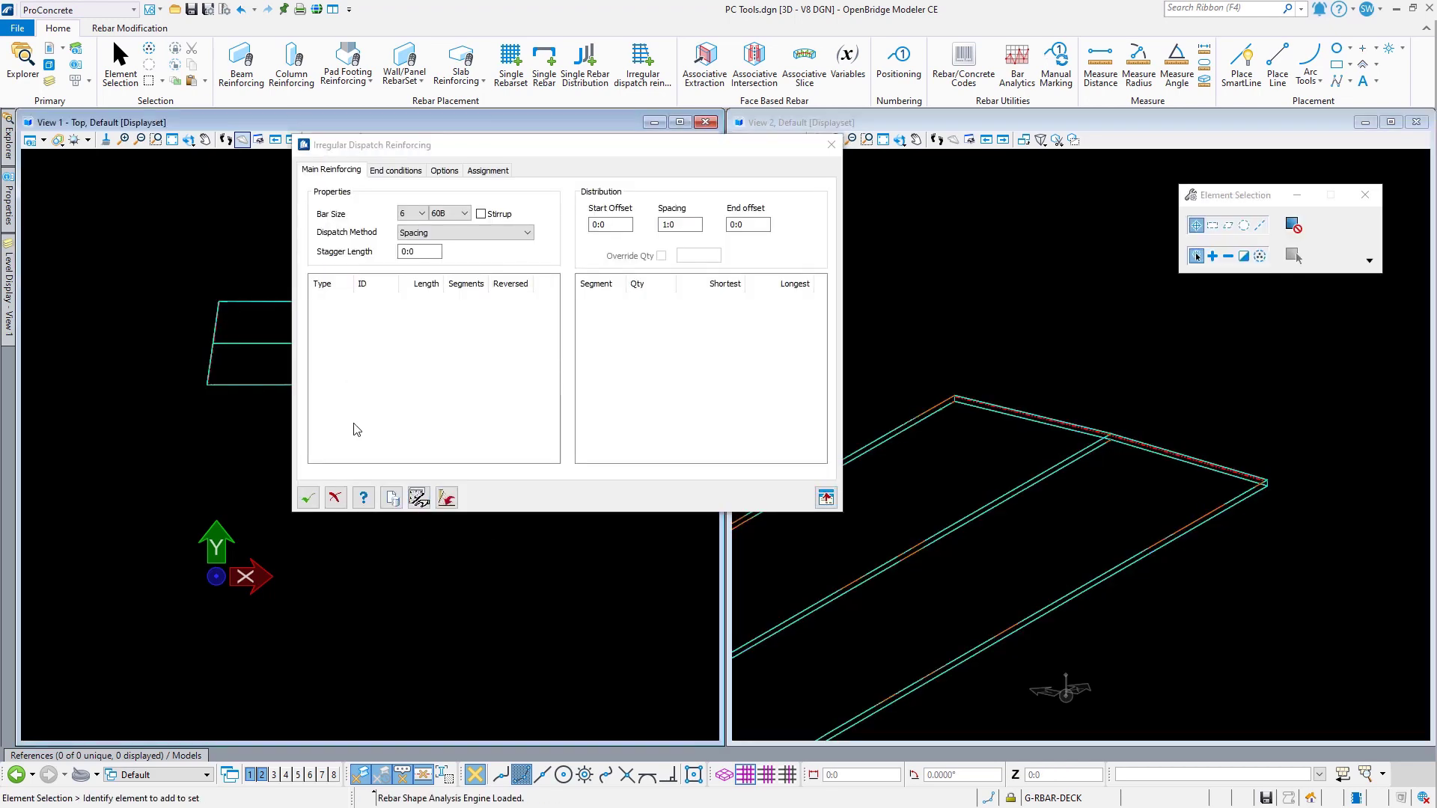
click(446, 497)
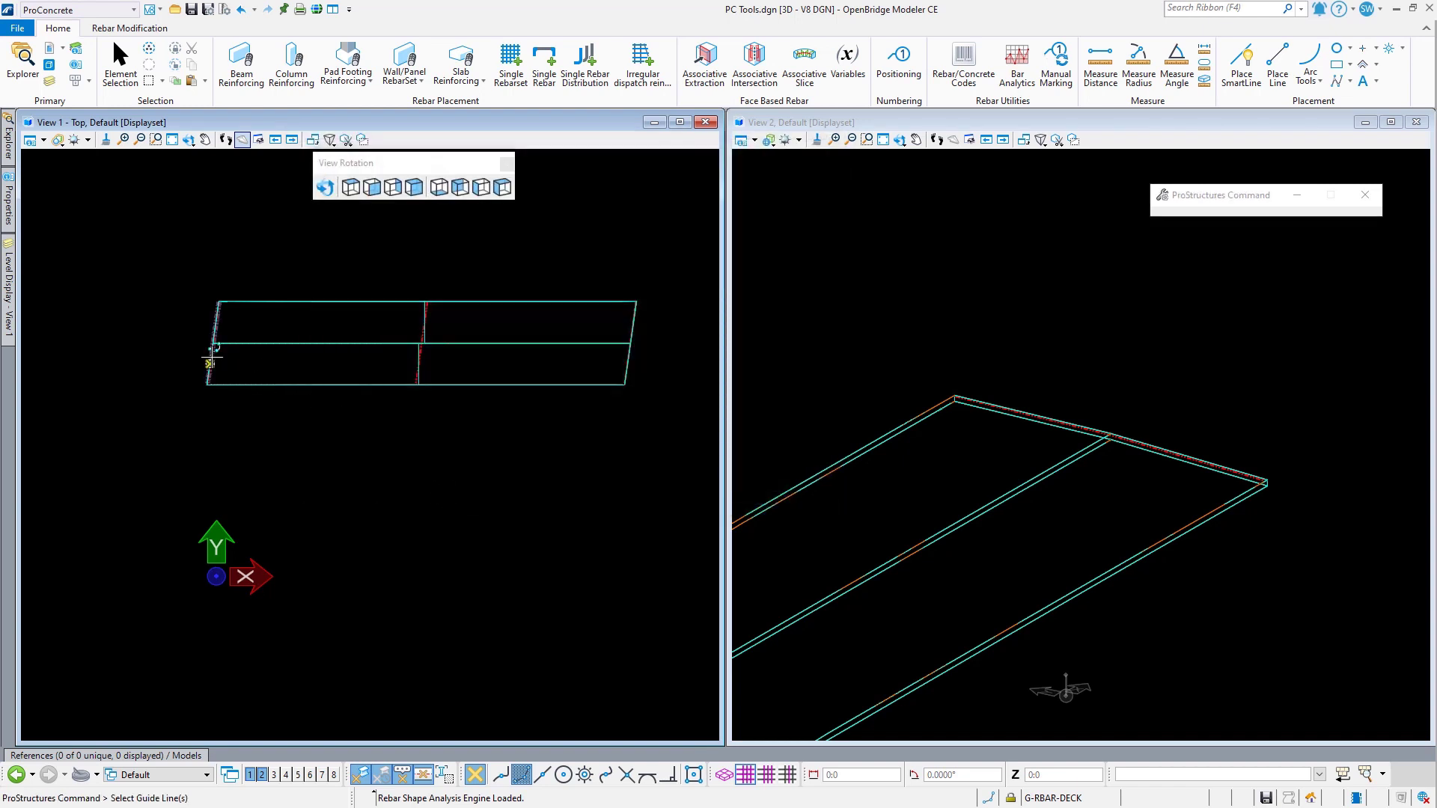
click(424, 323)
click(635, 323)
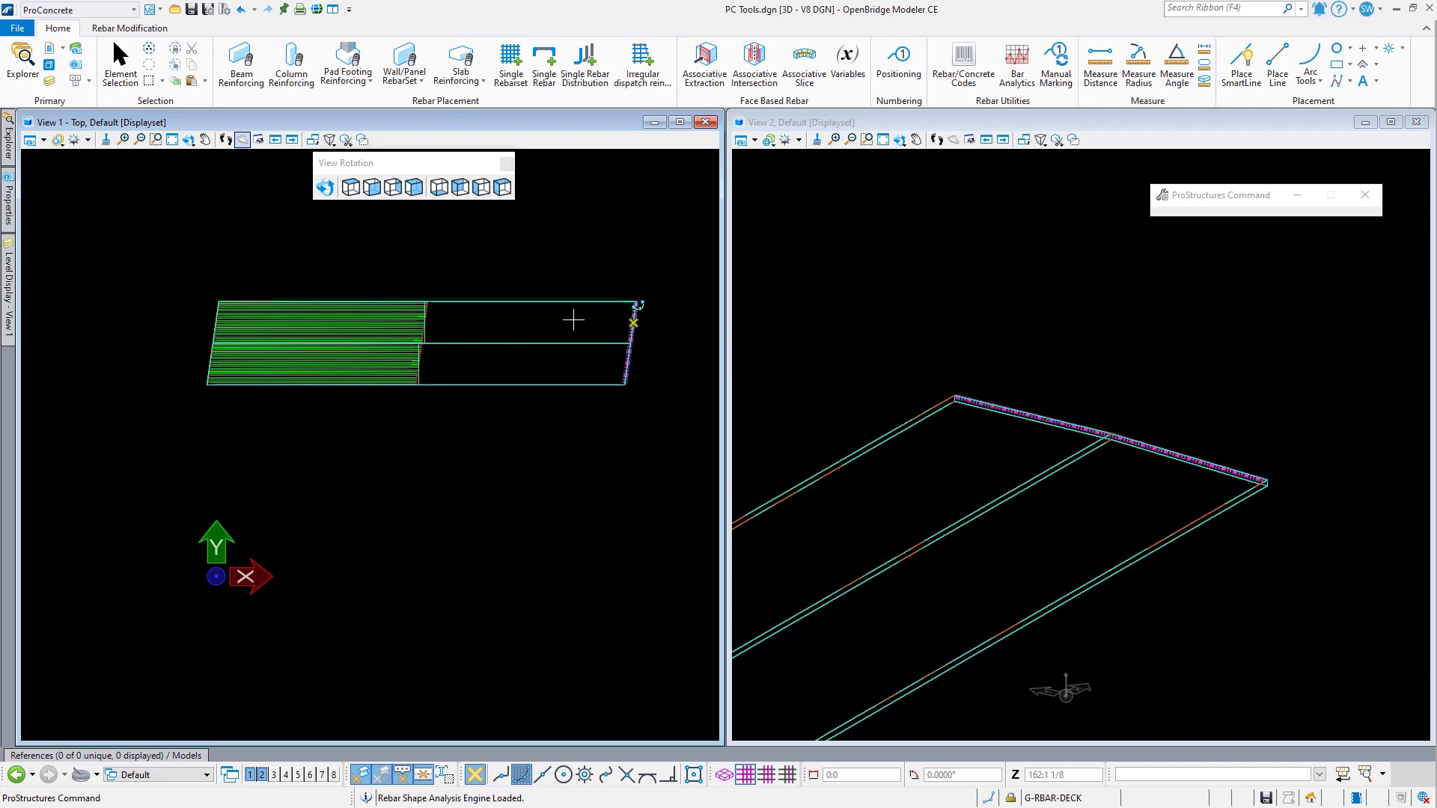
click(573, 321)
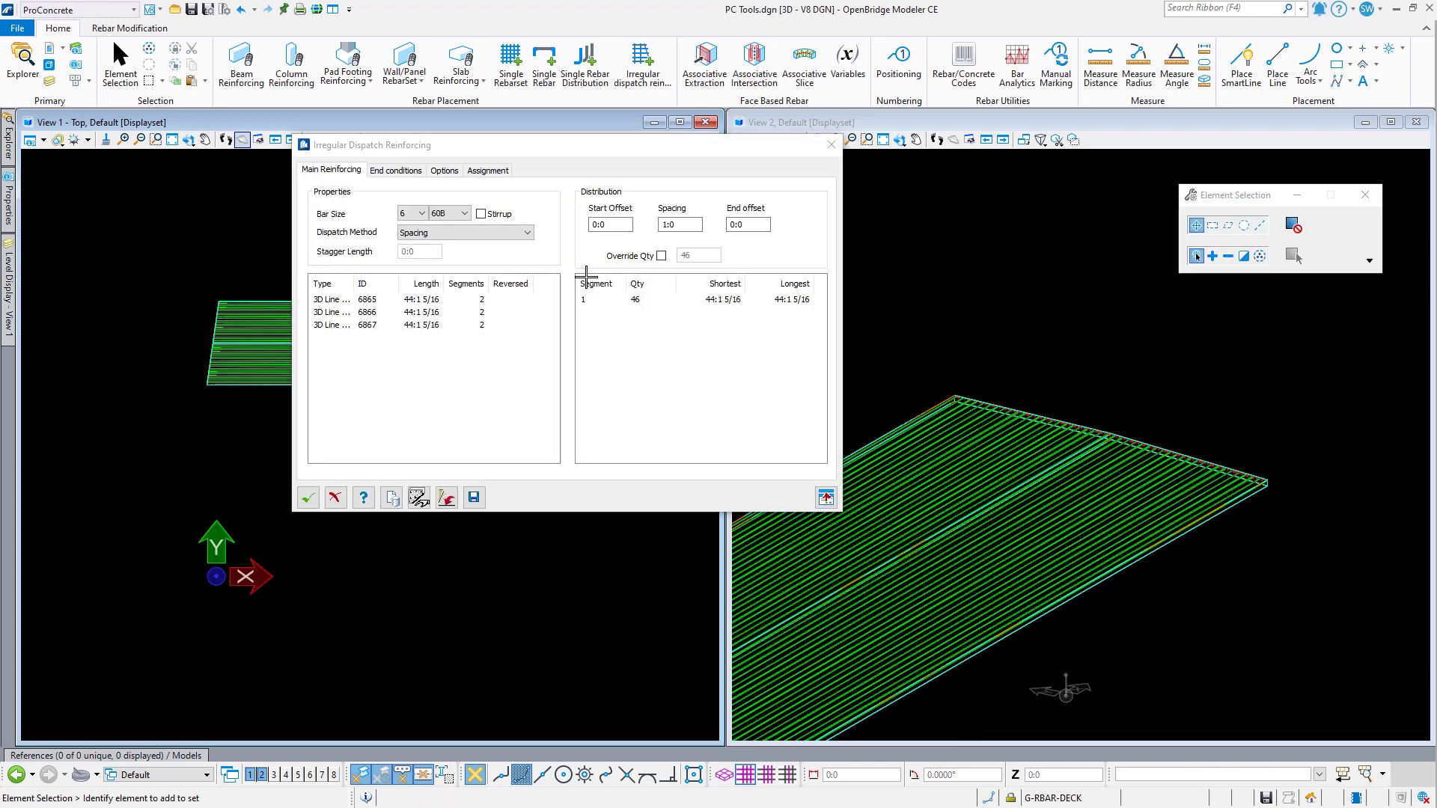
Step: Make the mid-length guide line (6866) an arc intermediate point and accept the deck reinforcing
scroll(1004, 610, up, 5)
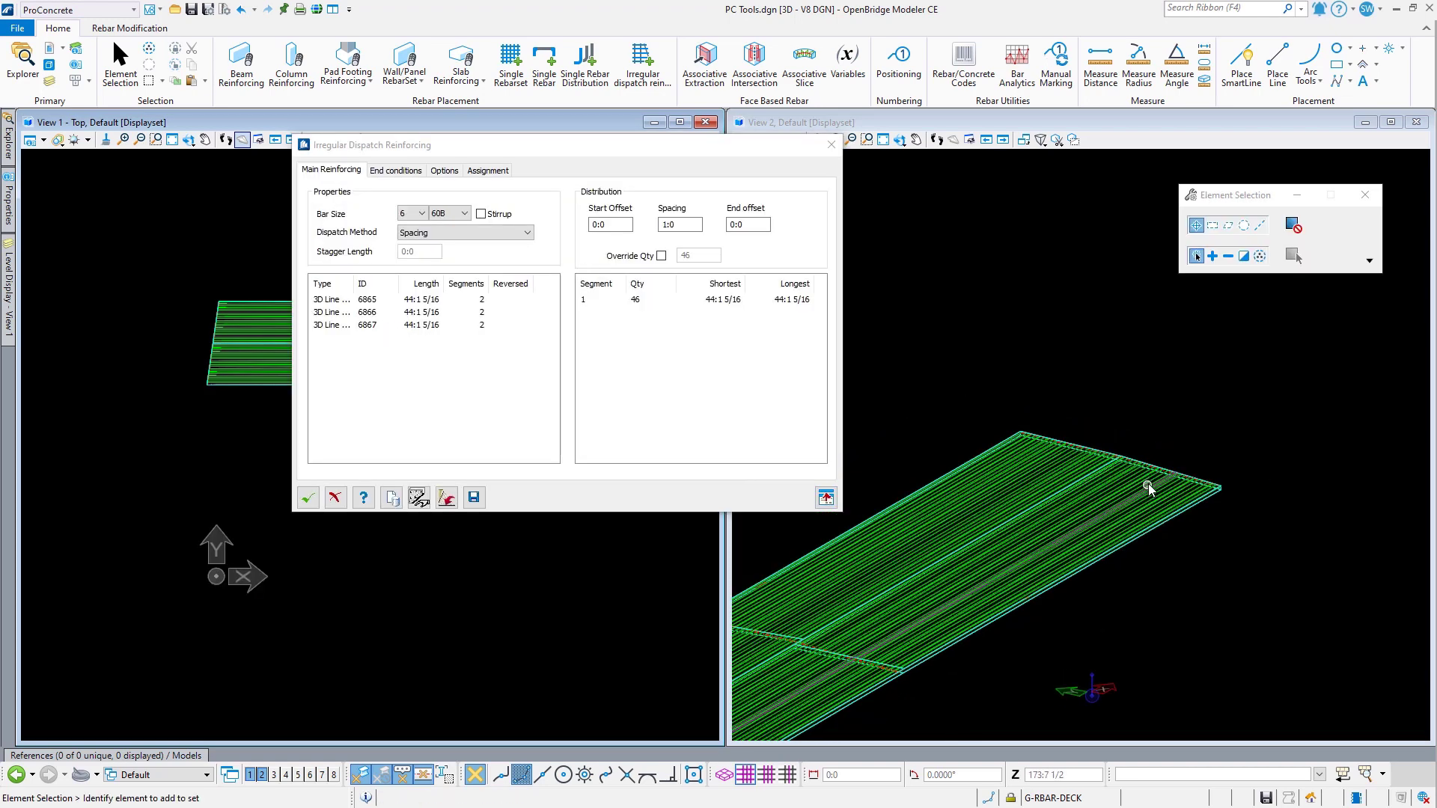
scroll(1003, 610, up, 6)
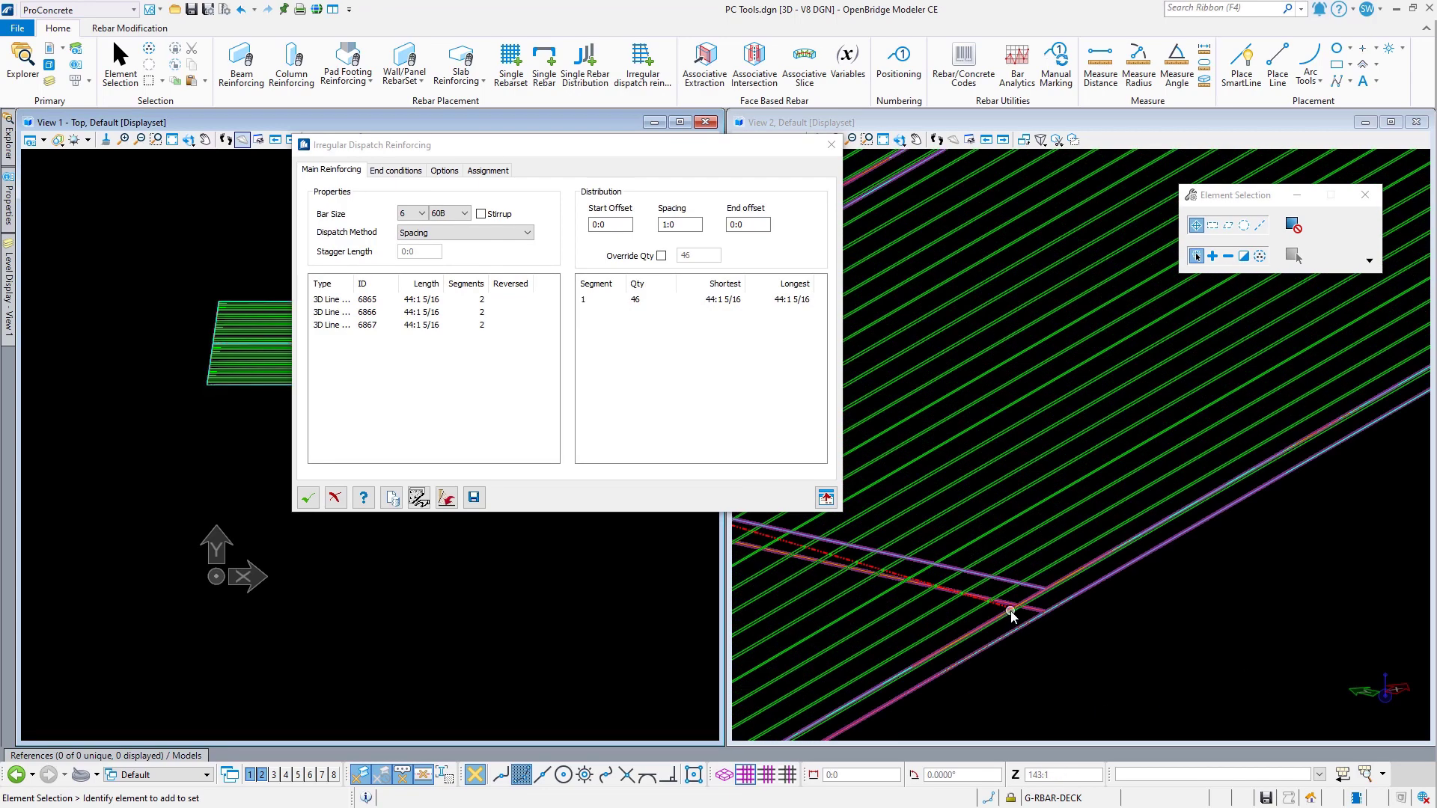
scroll(1156, 618, down, 1)
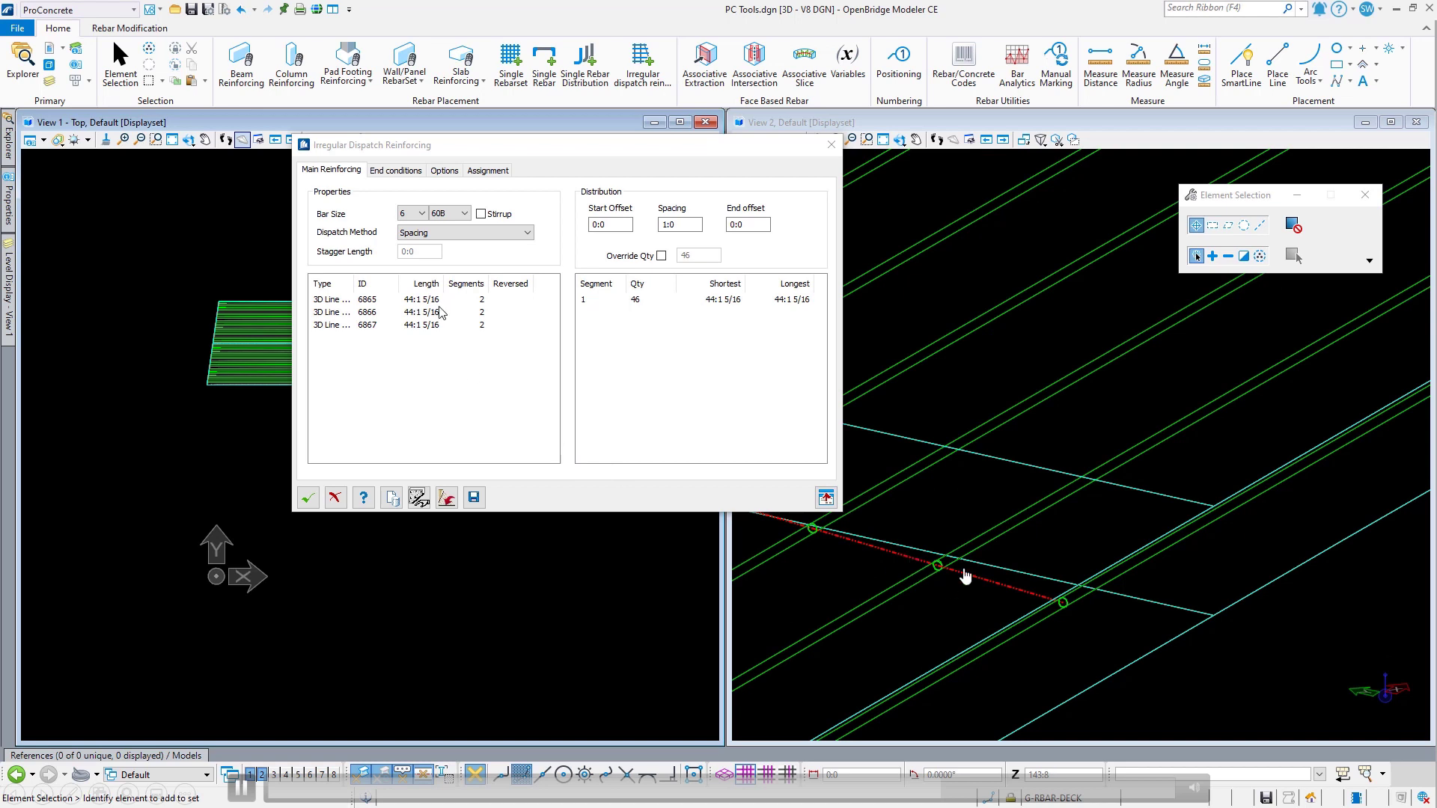
click(403, 304)
click(406, 310)
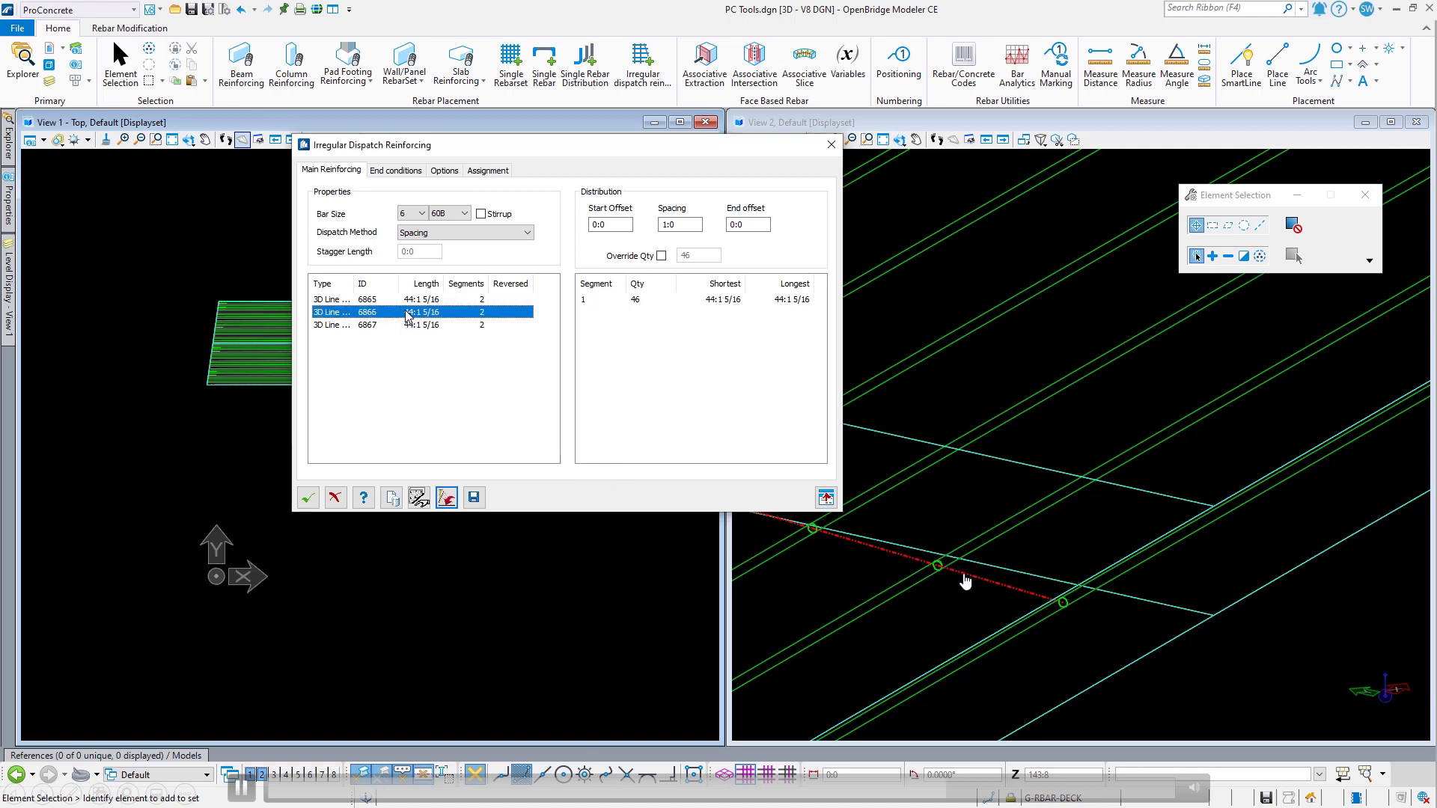
right_click(406, 312)
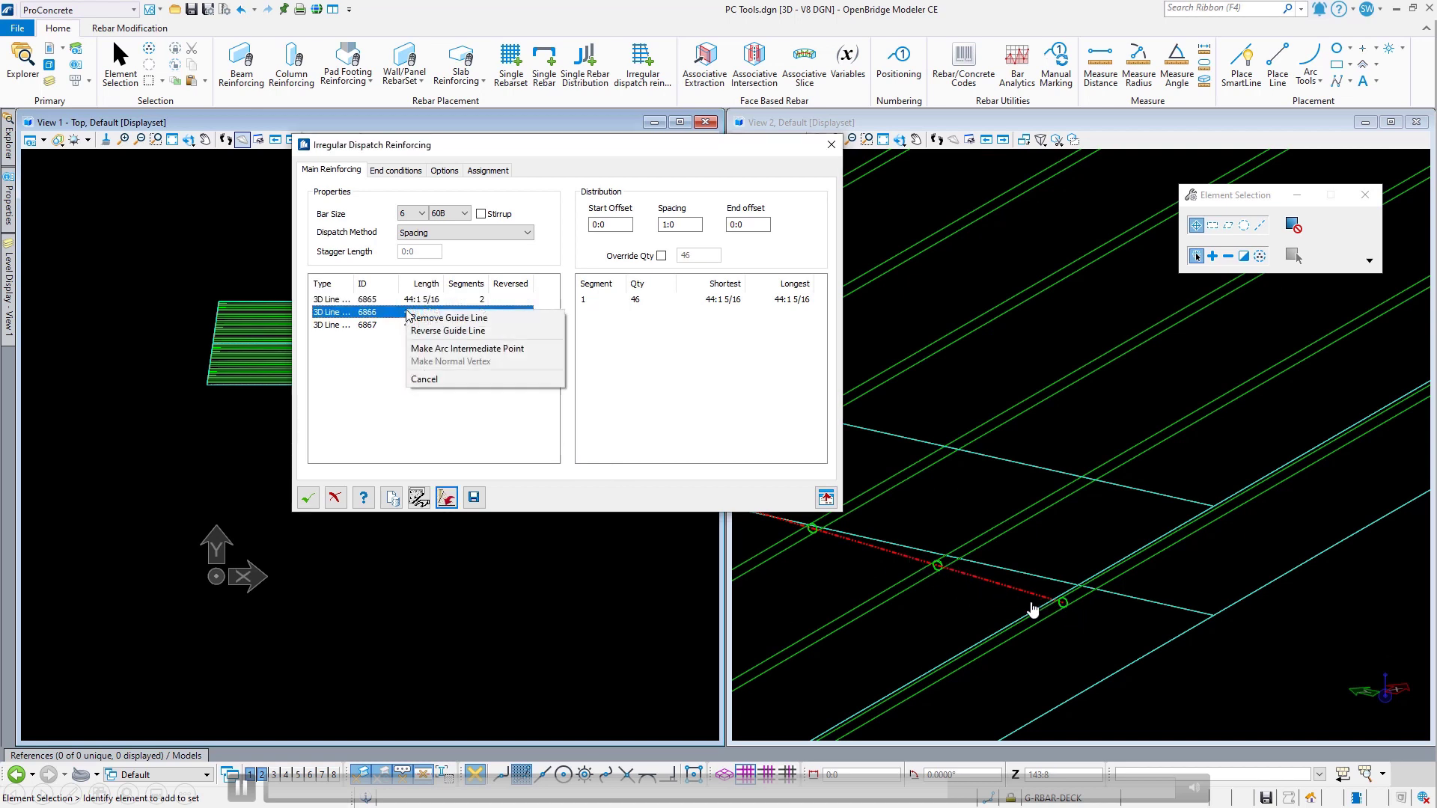
click(482, 351)
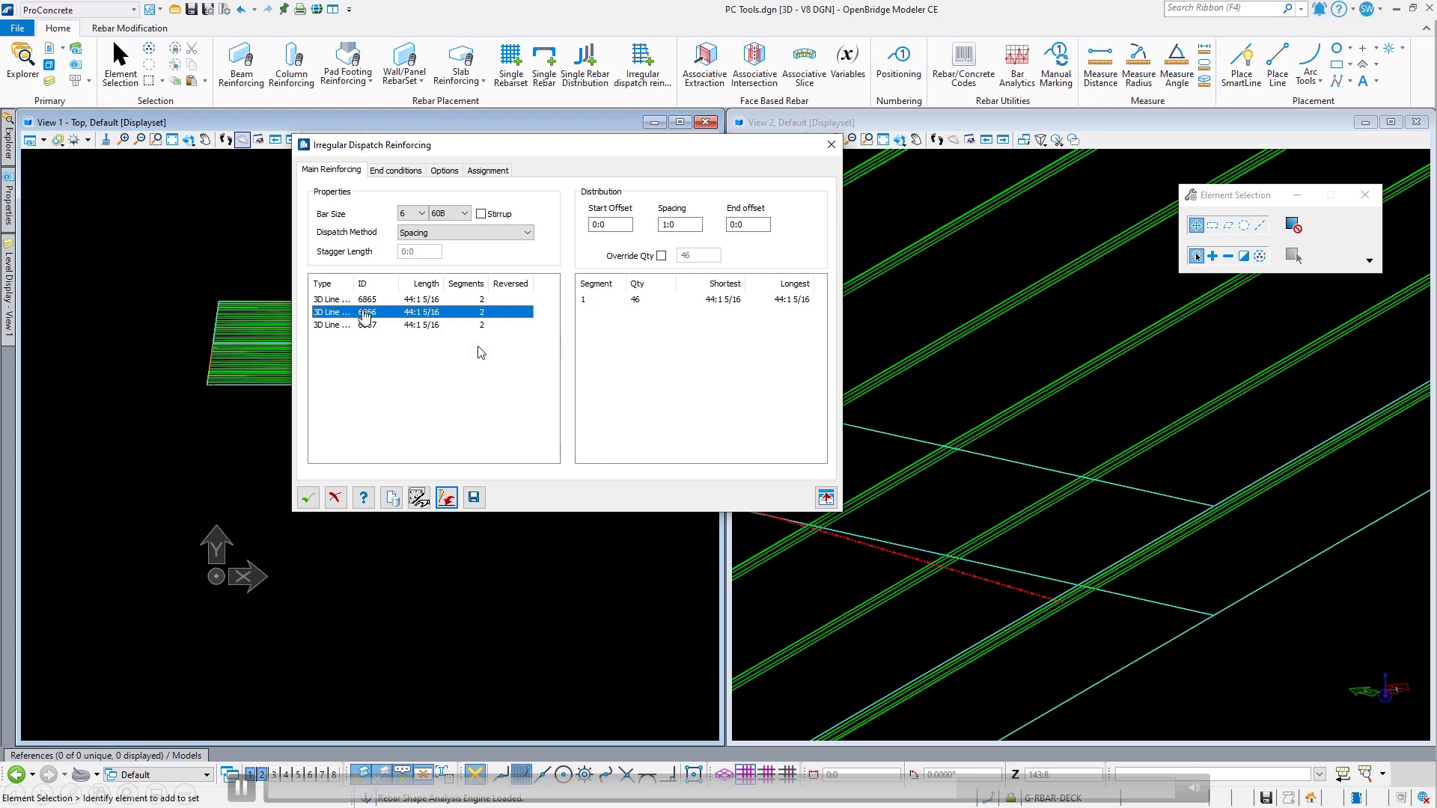
click(309, 499)
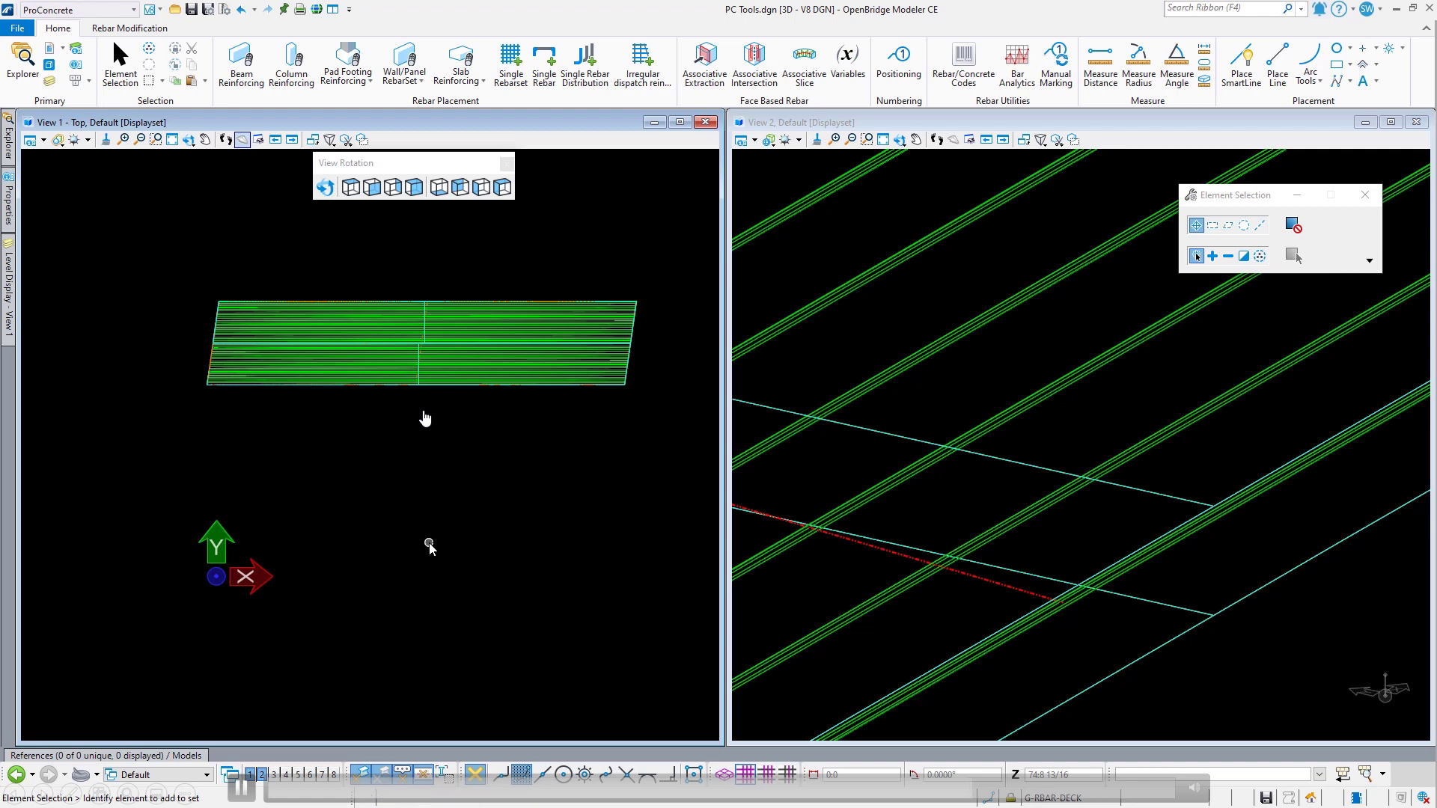
Step: Reopen the deck's longitudinal rebar set and change its bar spacing to 0:8
click(474, 371)
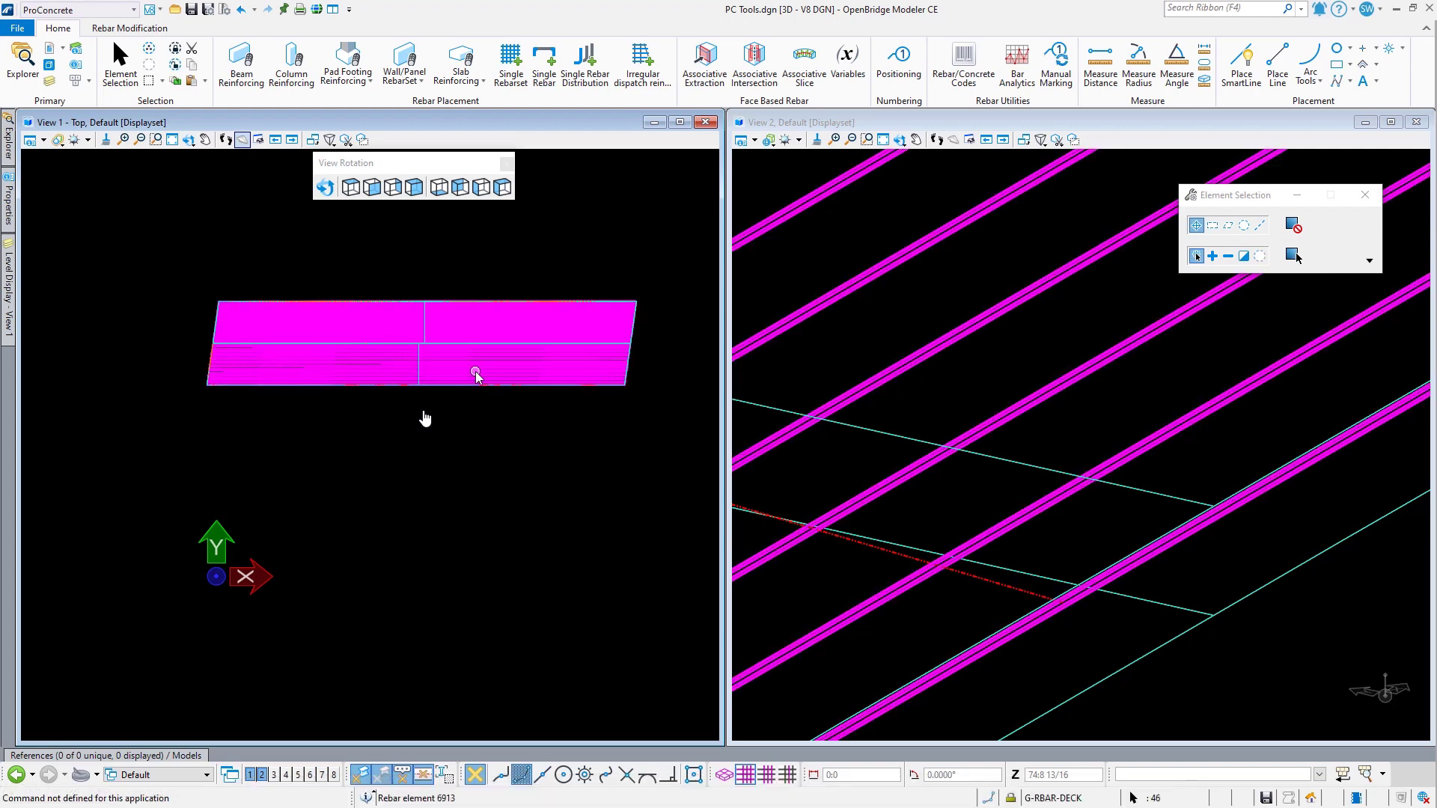
double_click(475, 371)
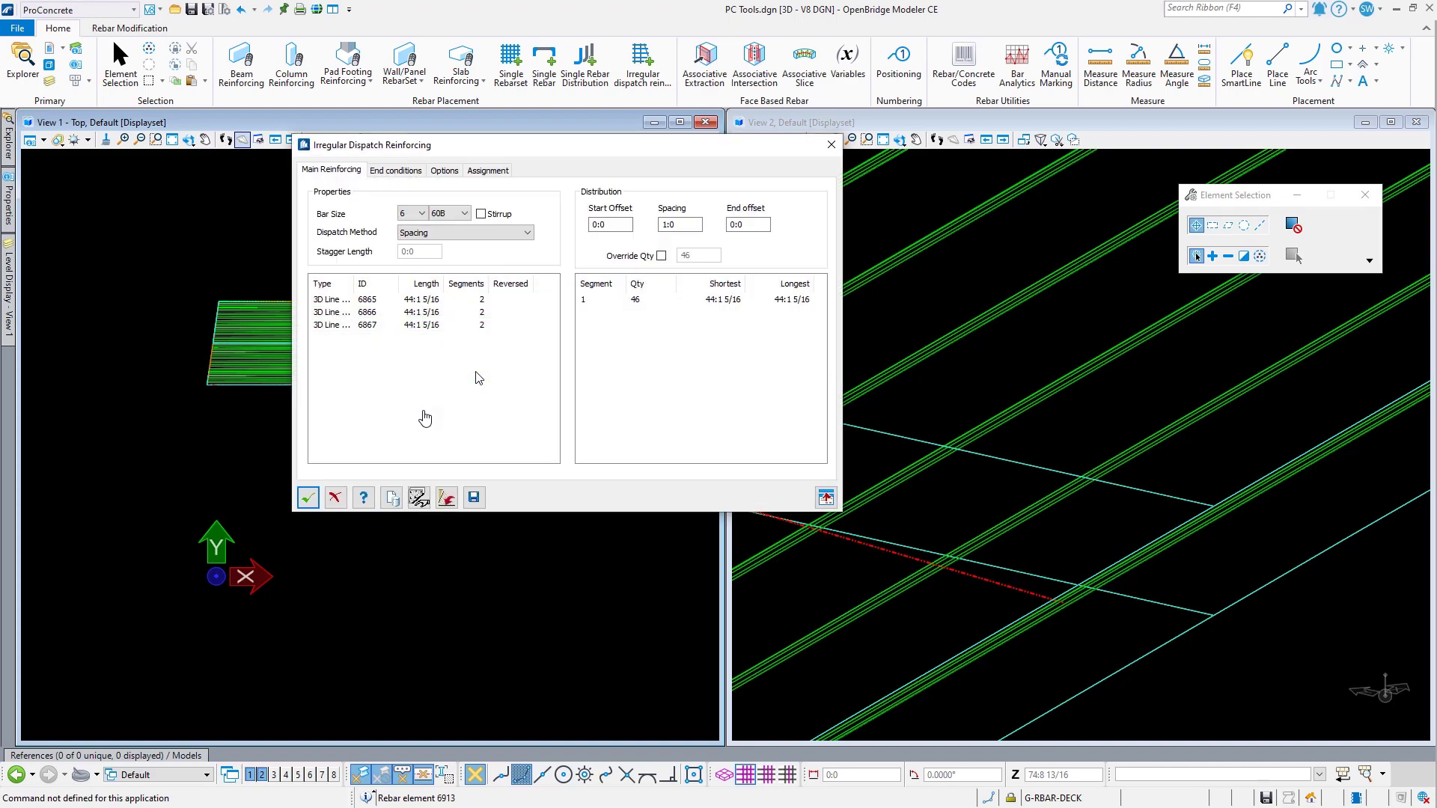
scroll(1069, 547, down, 3)
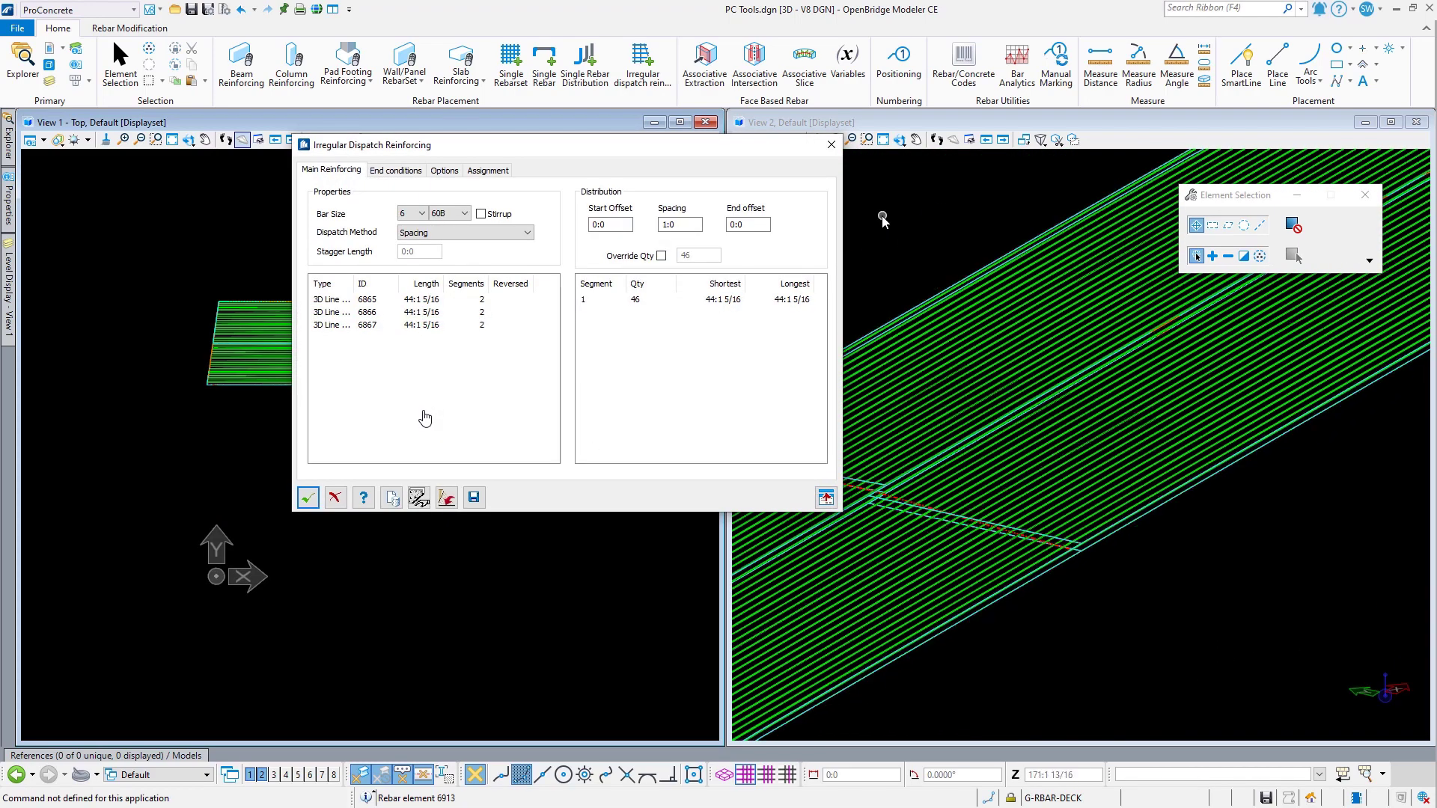
scroll(253, 320, up, 5)
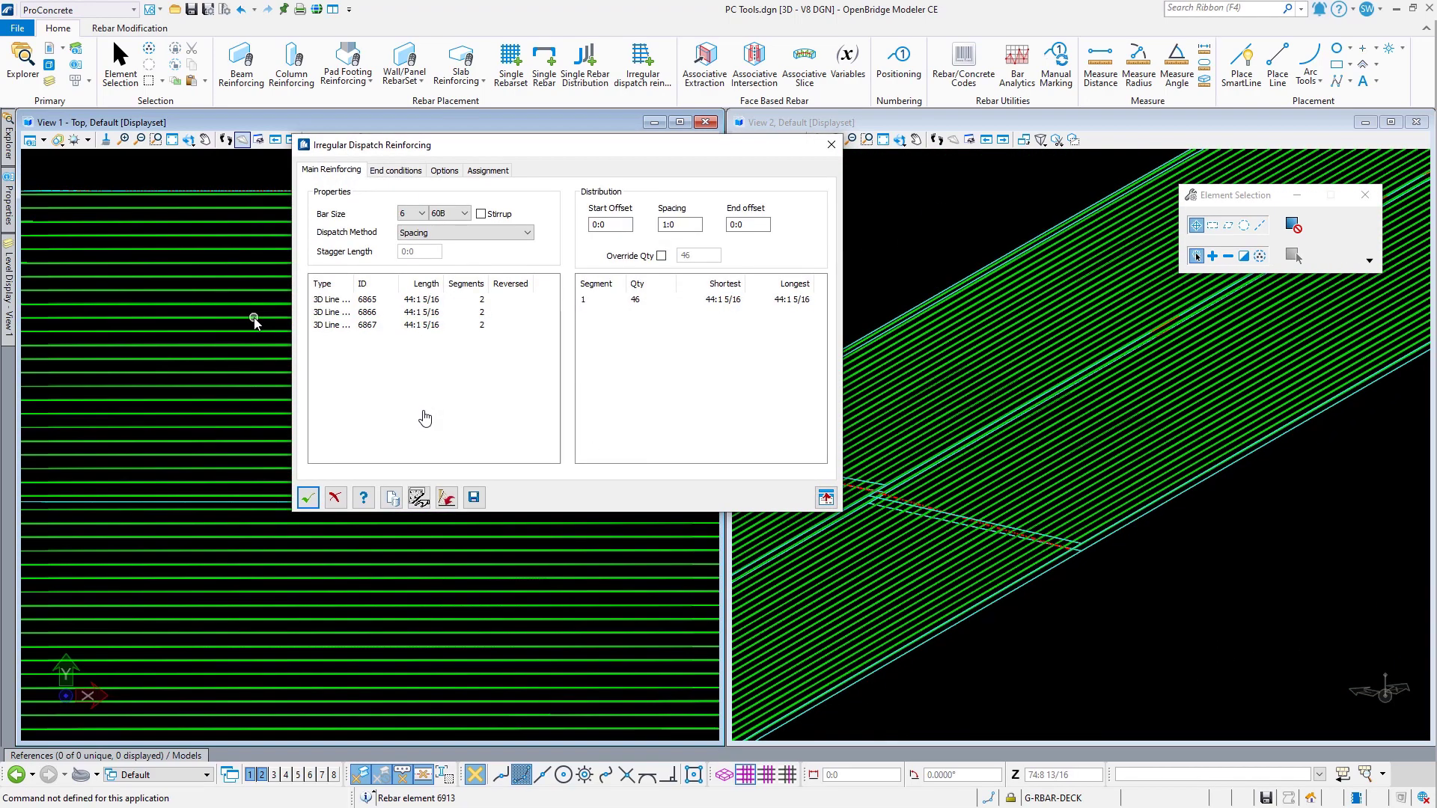
click(666, 224)
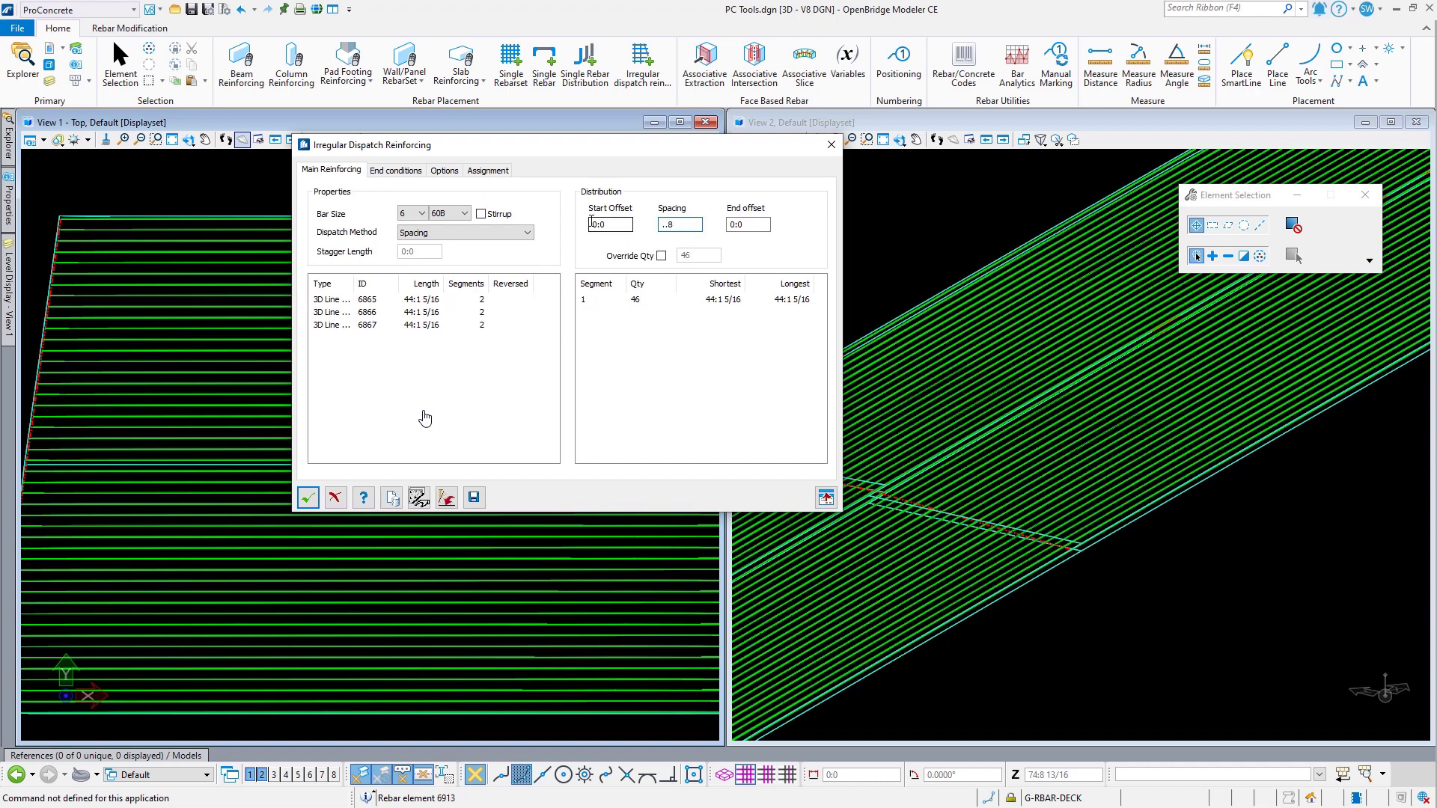
text(:8)
key(Tab)
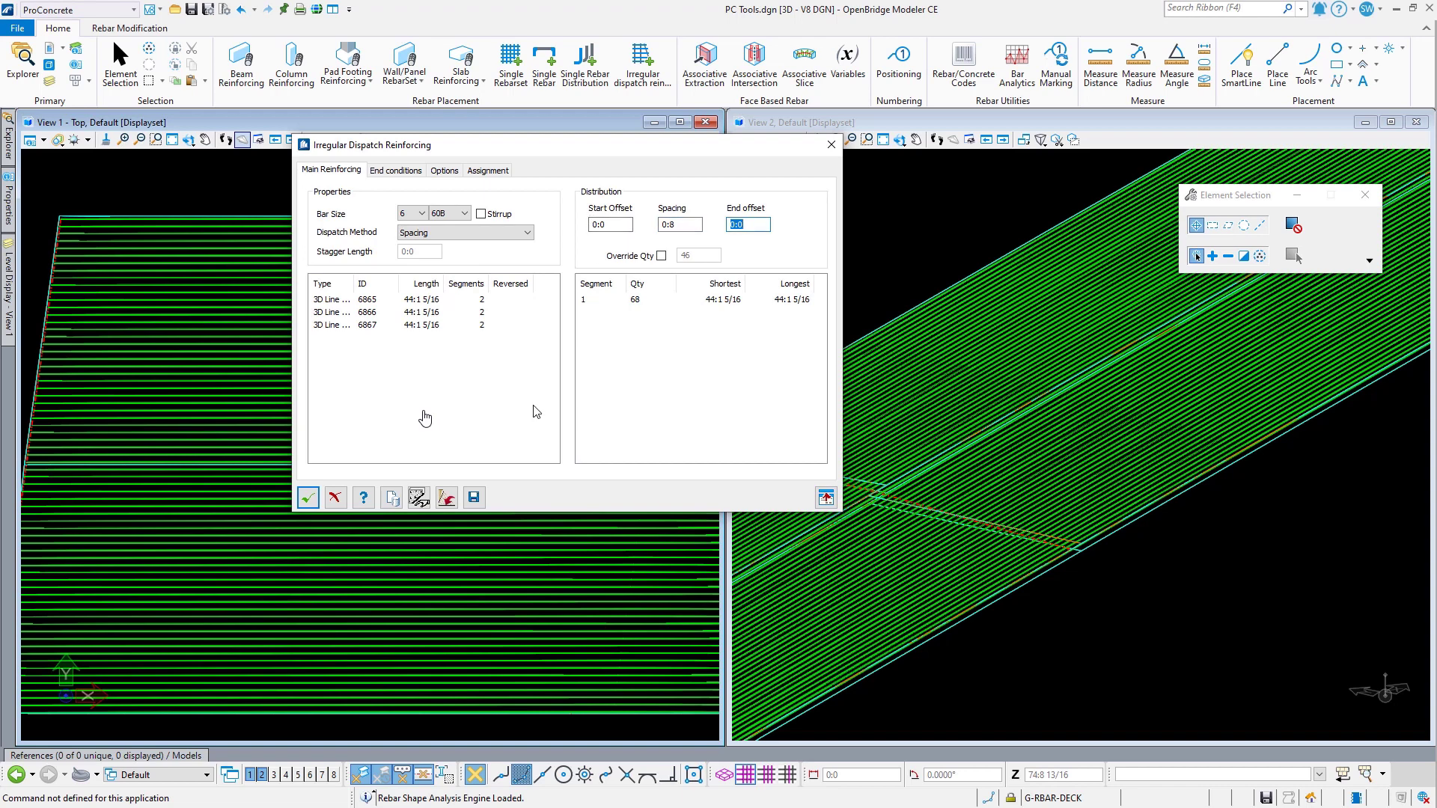
click(308, 497)
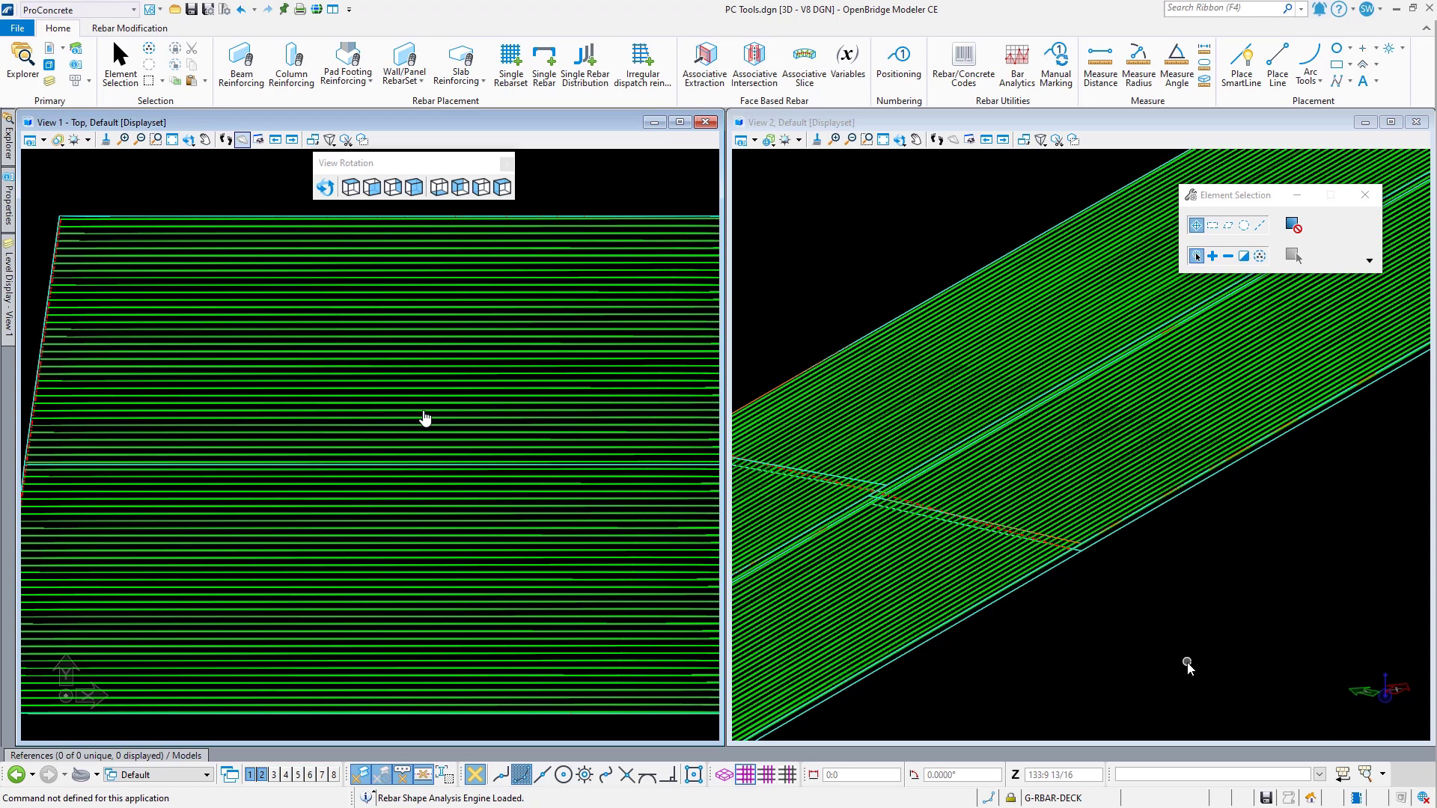
Step: Start a lap splice for all rebar in the deck's longitudinal set and set the stock length to 40:0
click(136, 31)
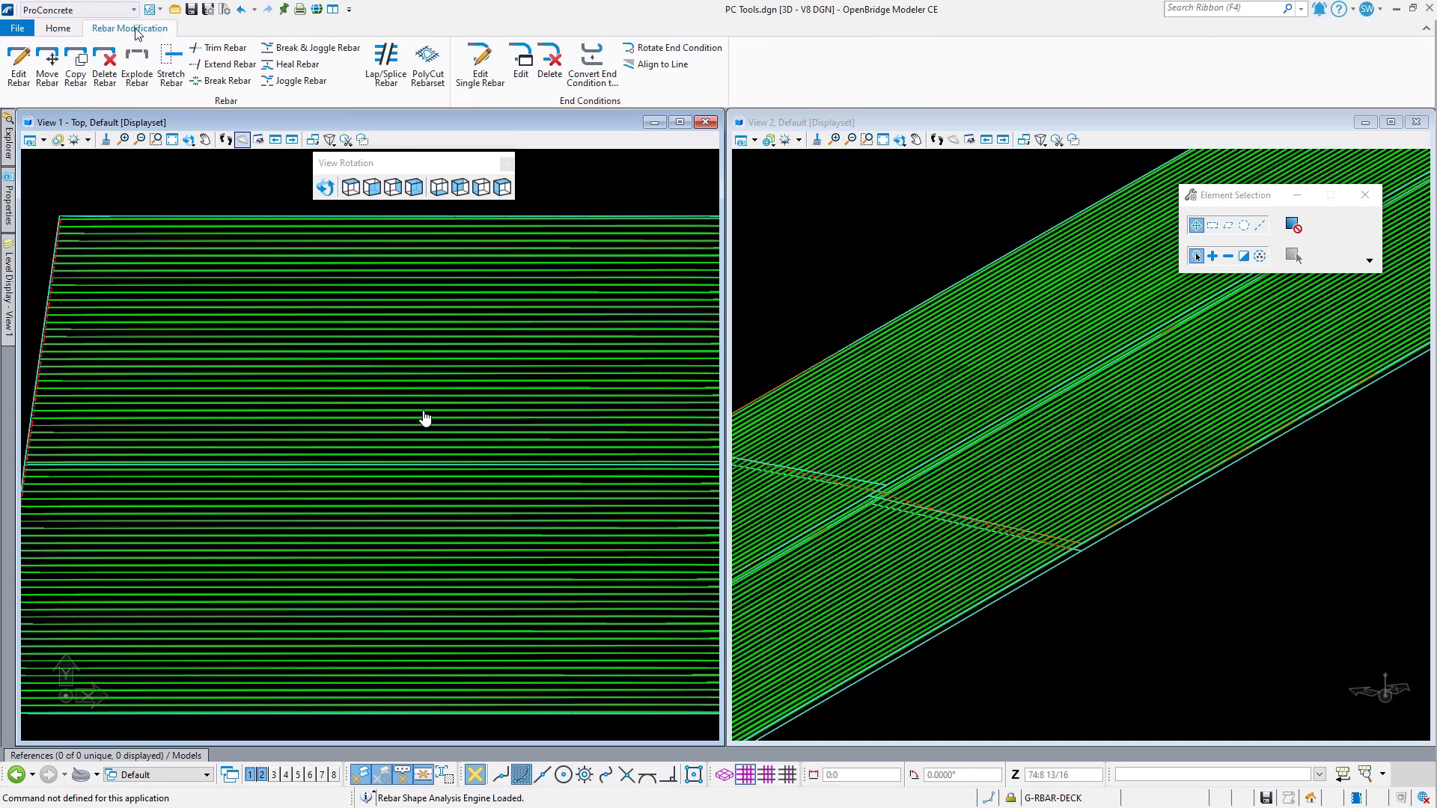
click(388, 64)
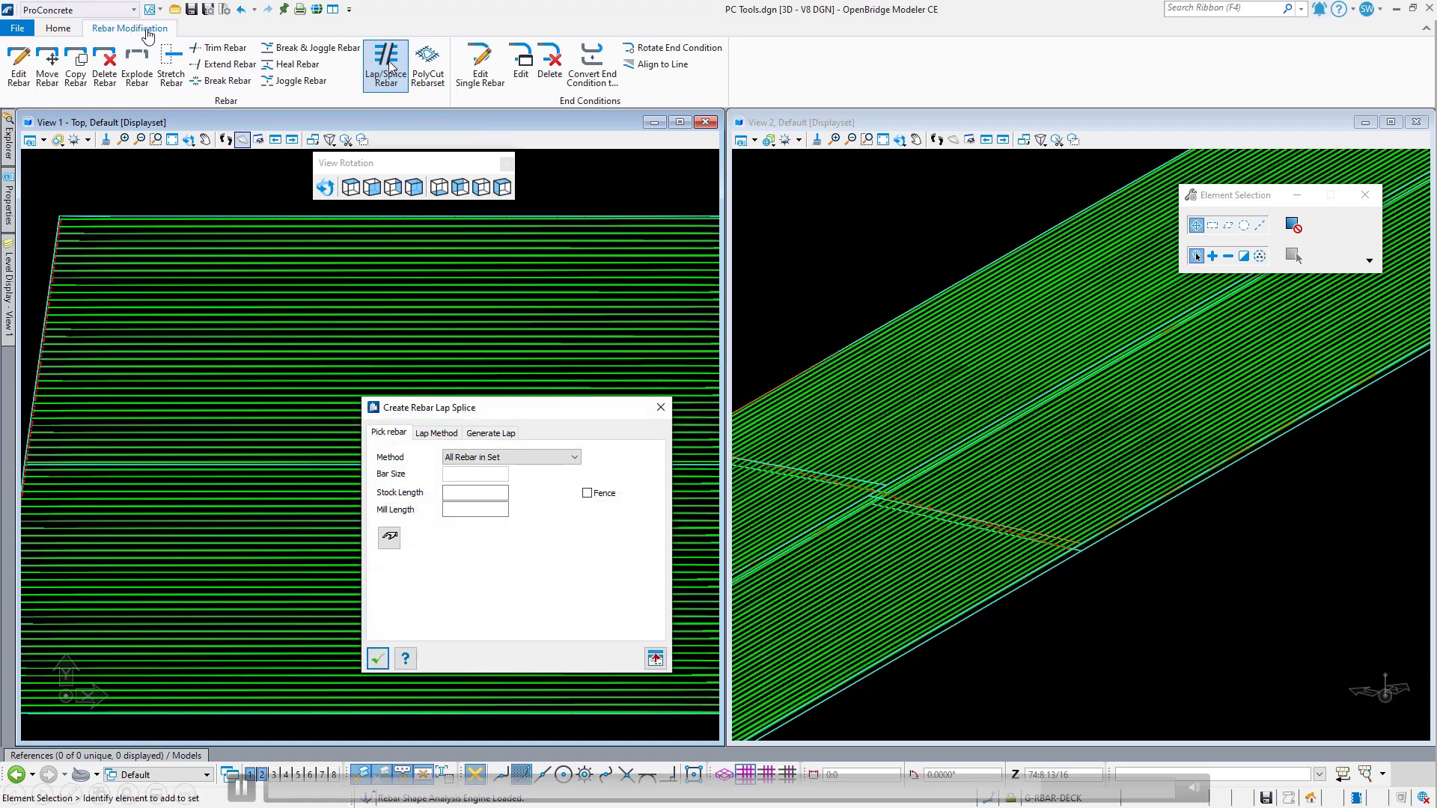
drag(531, 406, 670, 209)
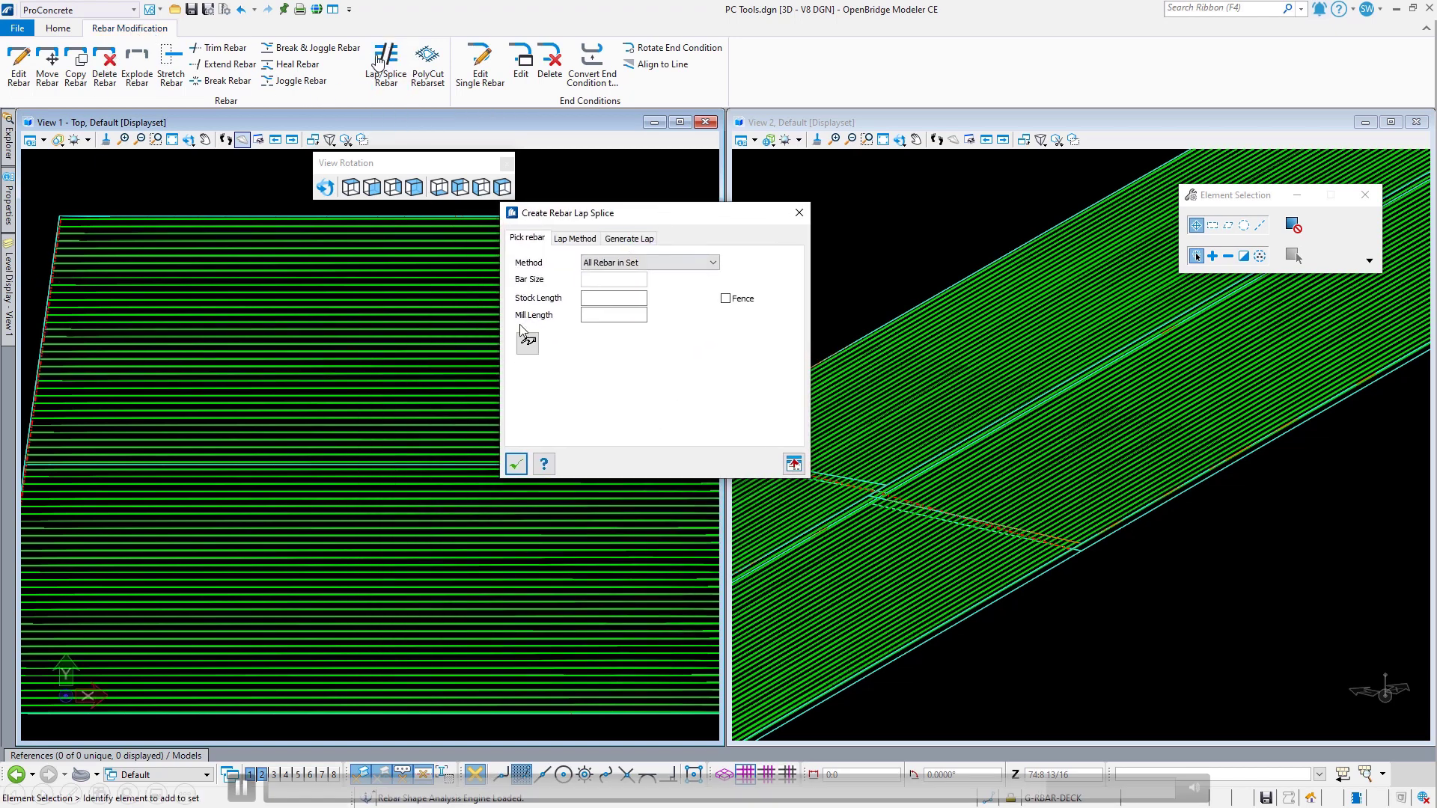
click(528, 345)
click(452, 352)
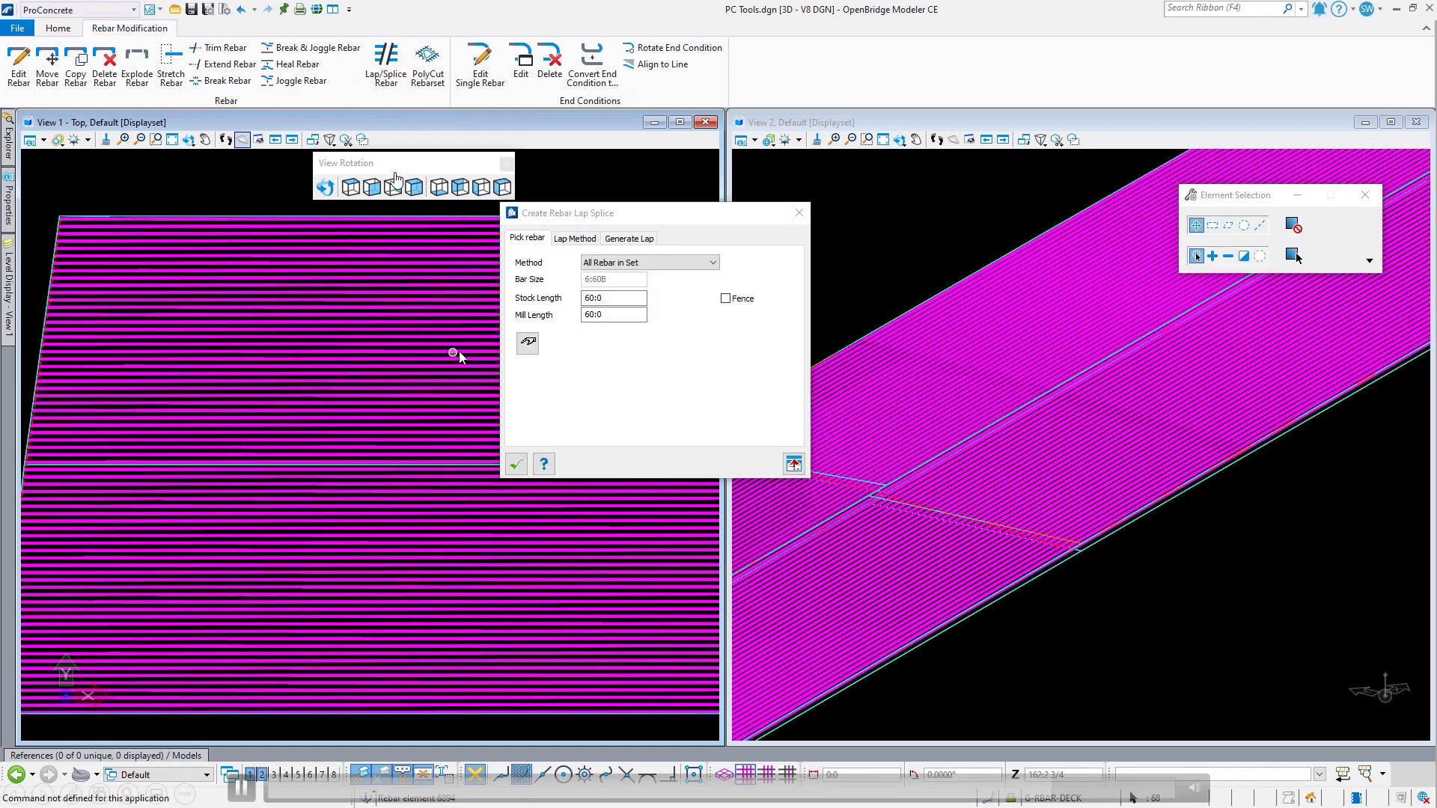
drag(619, 305, 557, 302)
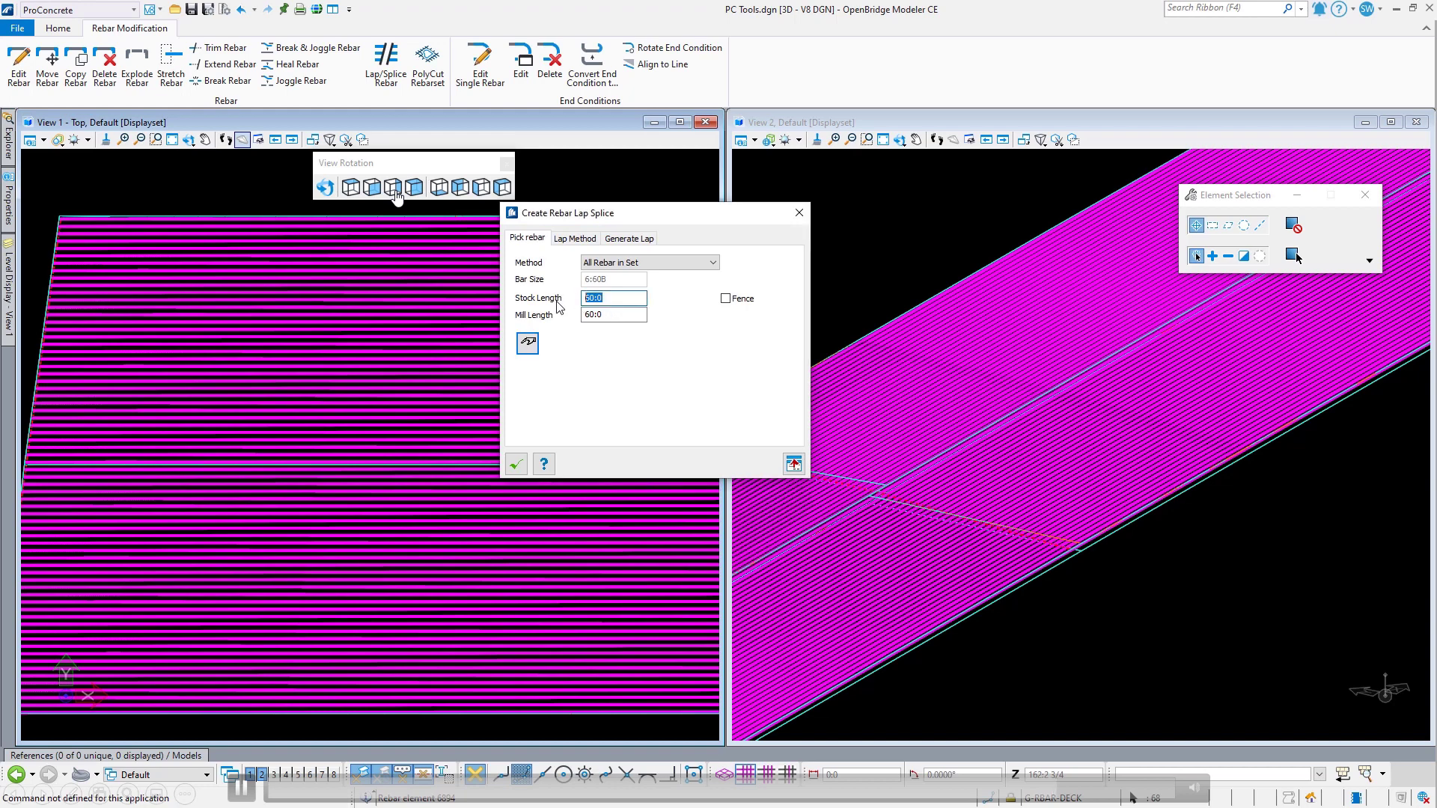
text(40)
key(Tab)
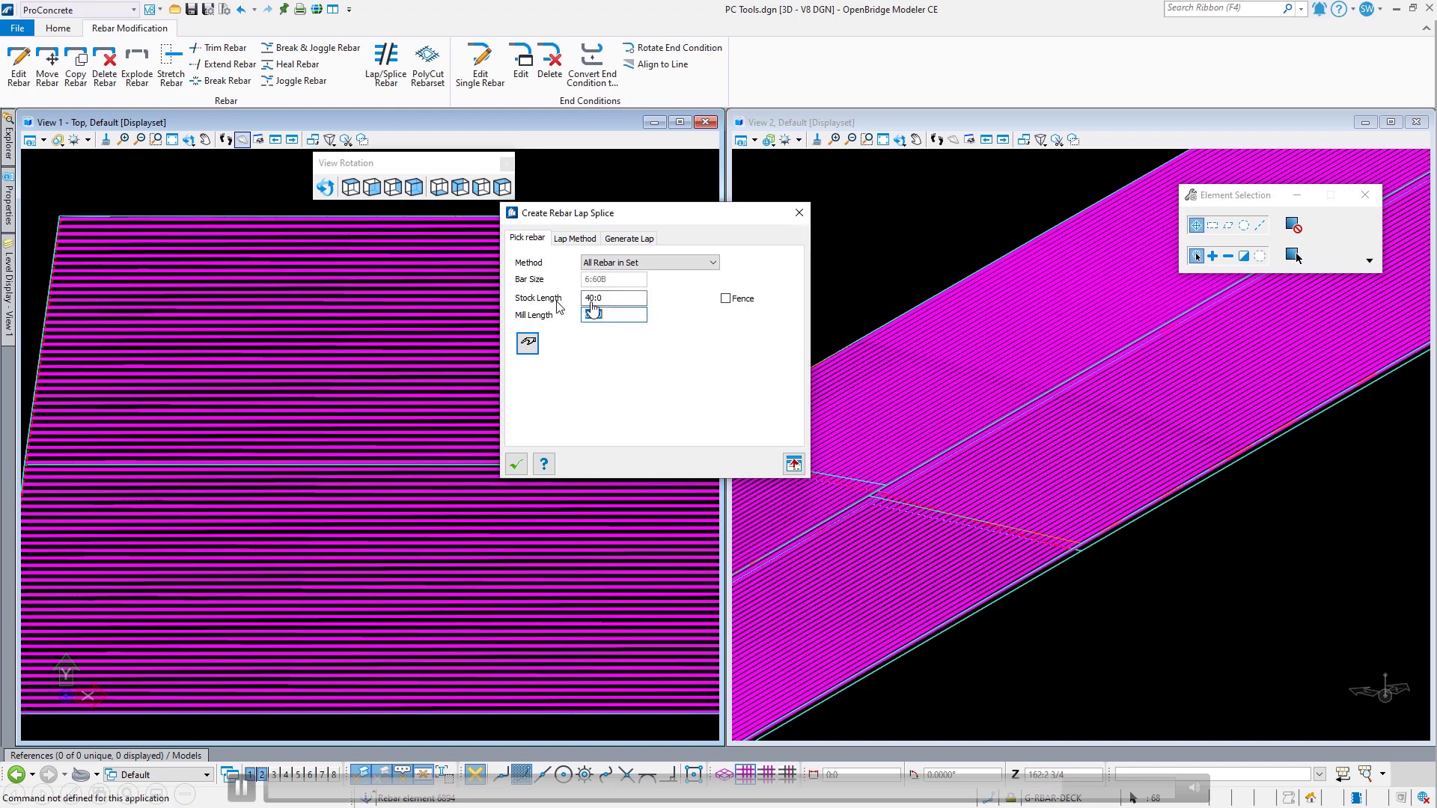
Step: Generate automatic maximum-stock laps without staggering, using the Bar Diameter lap method with a multiplier of 40
click(591, 239)
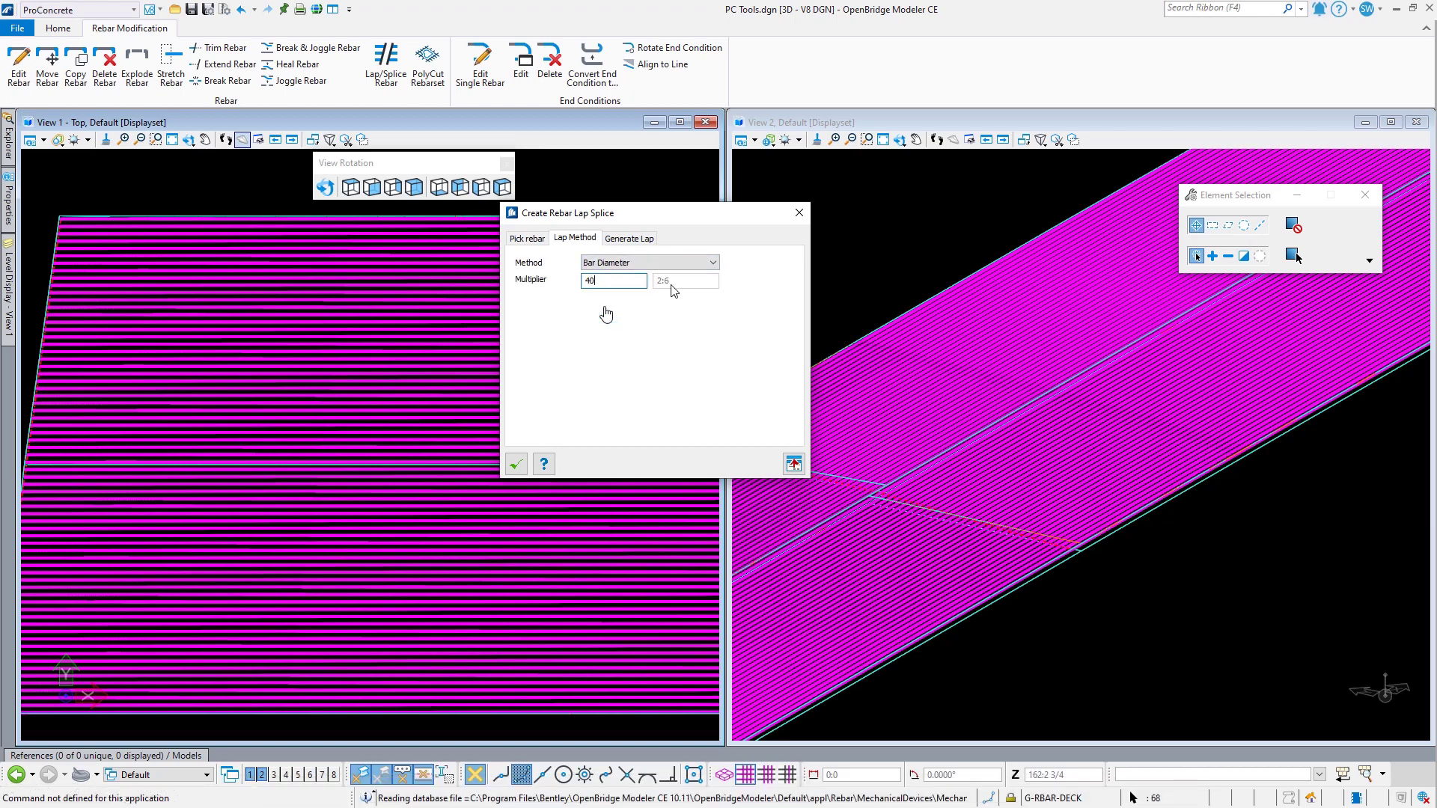
click(627, 260)
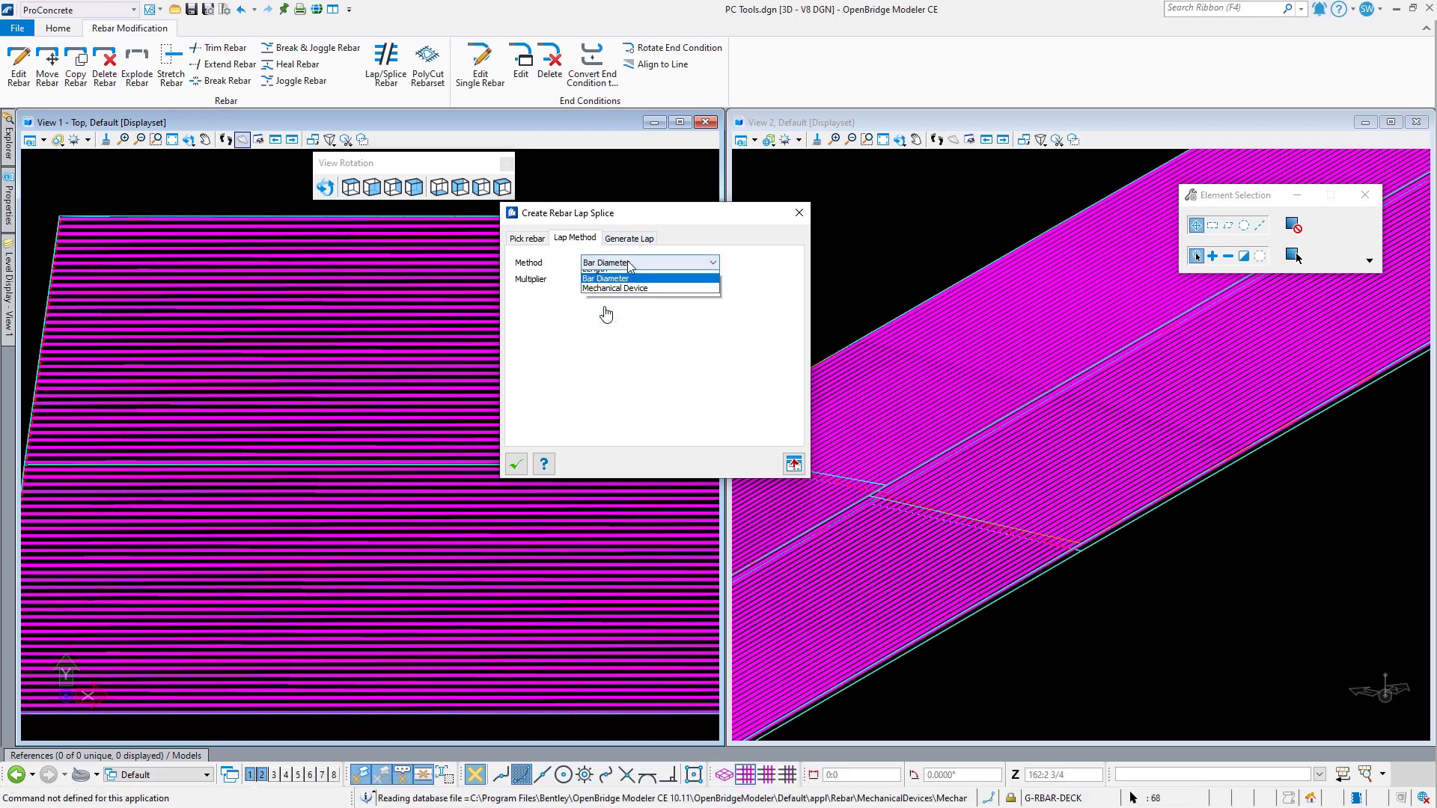
click(637, 354)
click(629, 239)
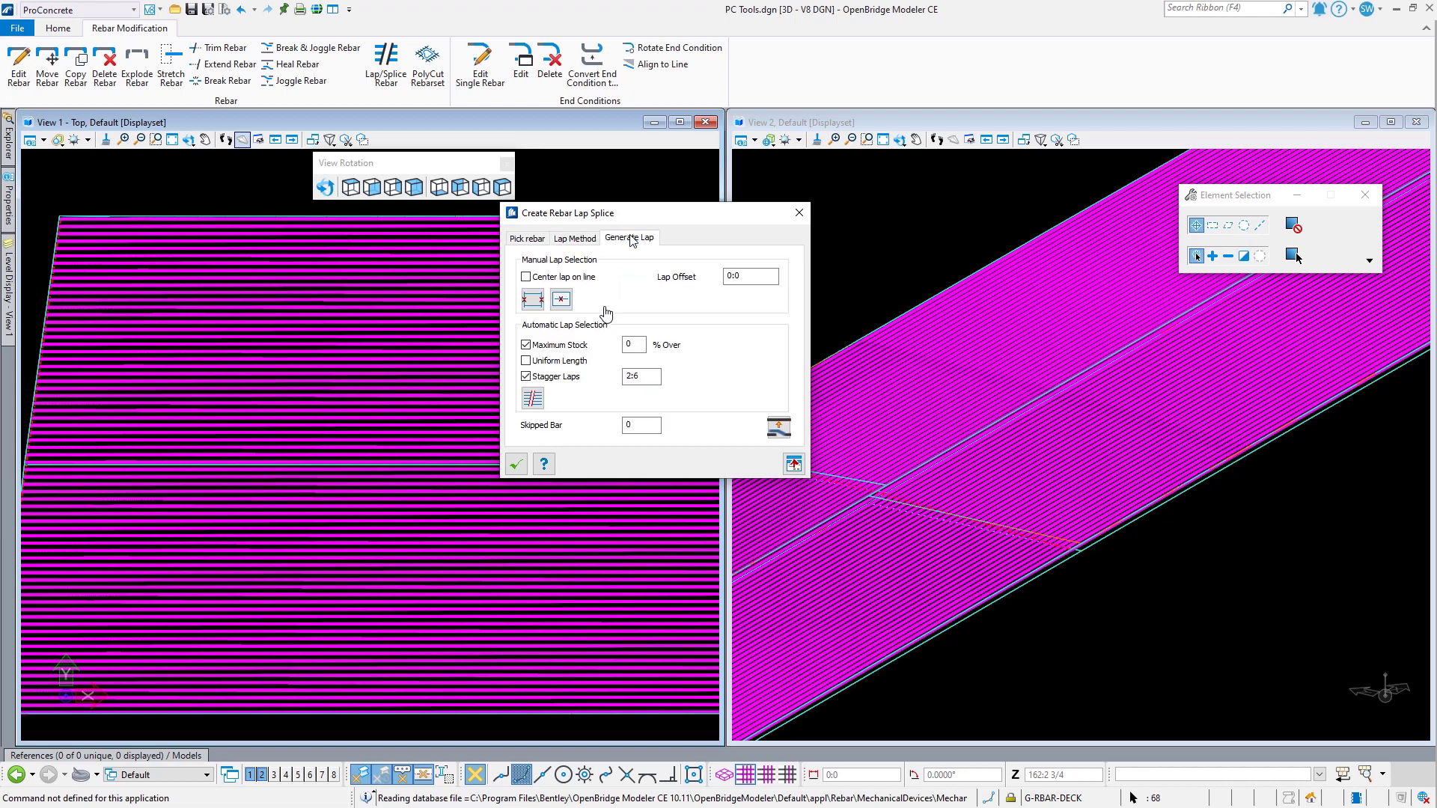
click(526, 377)
click(533, 399)
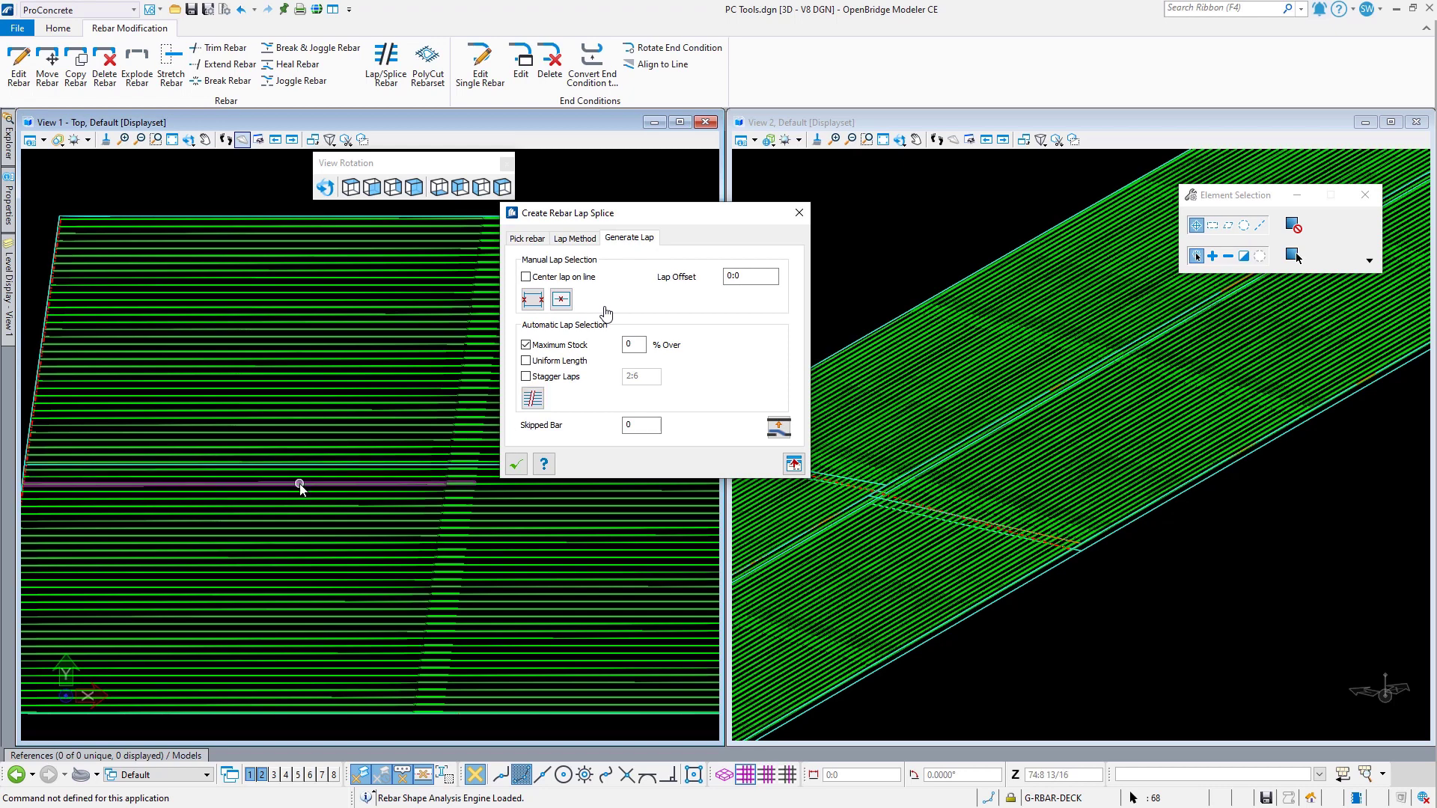
scroll(263, 469, down, 4)
scroll(596, 553, up, 3)
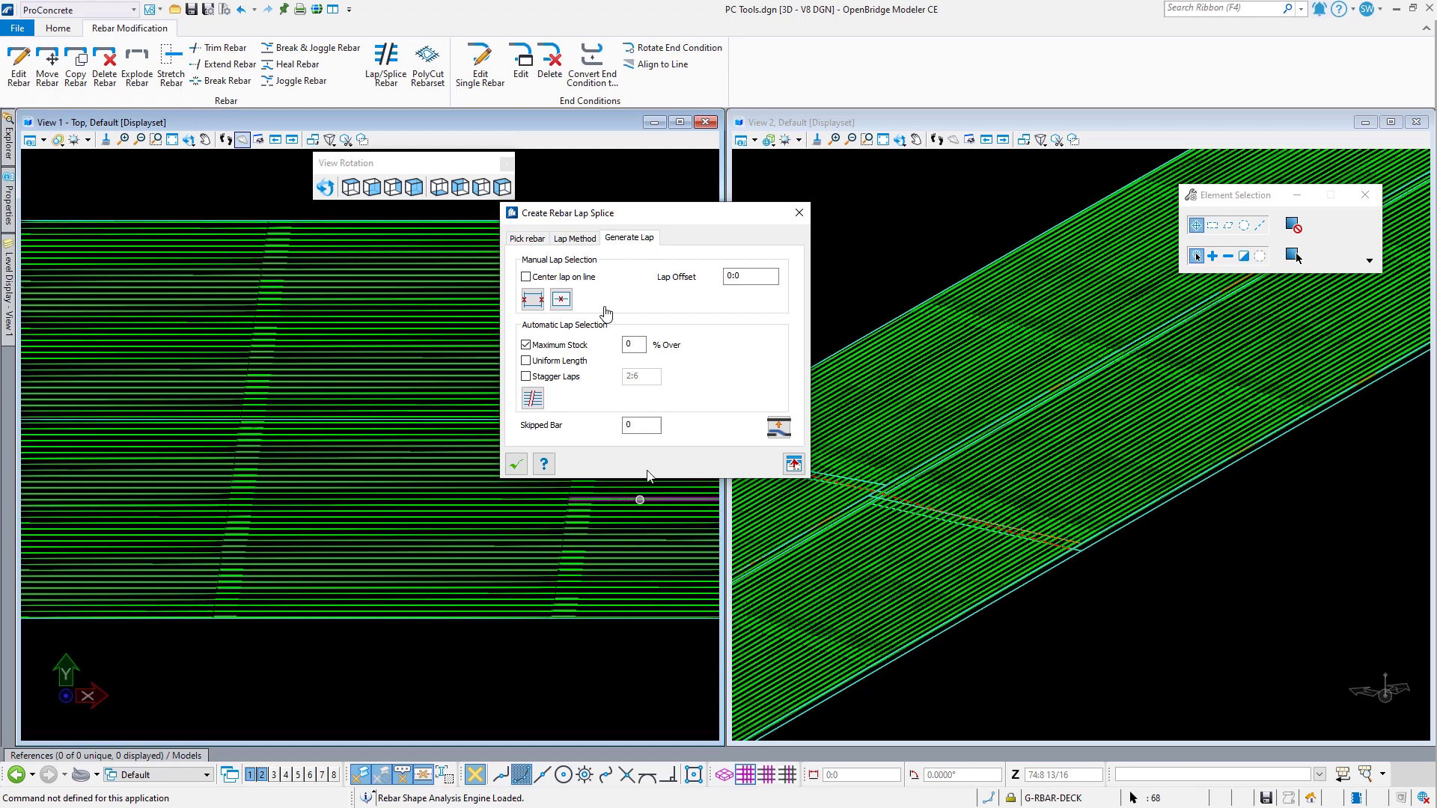
Step: Remove the deck's unstaggered laps, regenerate them automatically at maximum stock with a 2:6 stagger, and accept the splice
click(788, 428)
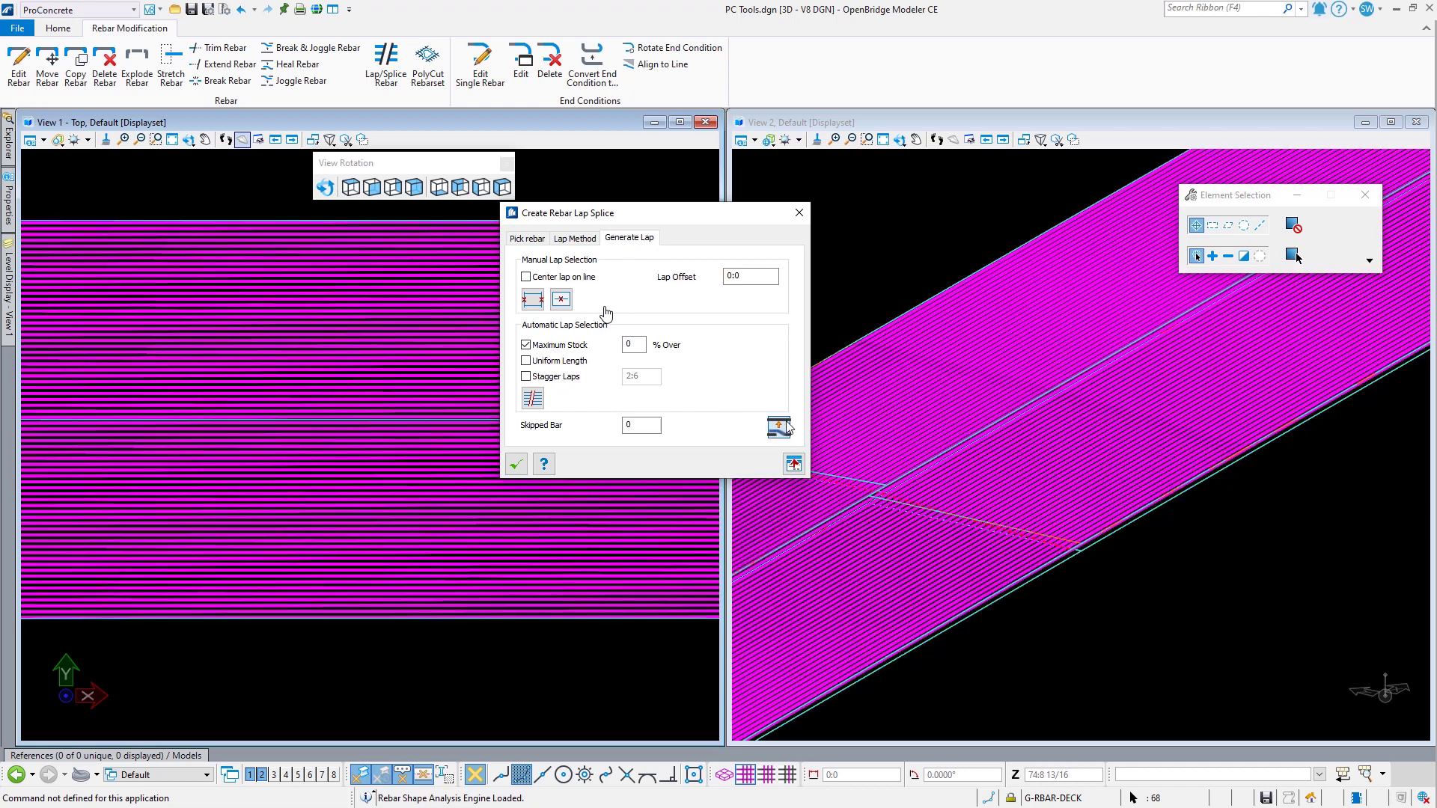
click(558, 378)
click(540, 403)
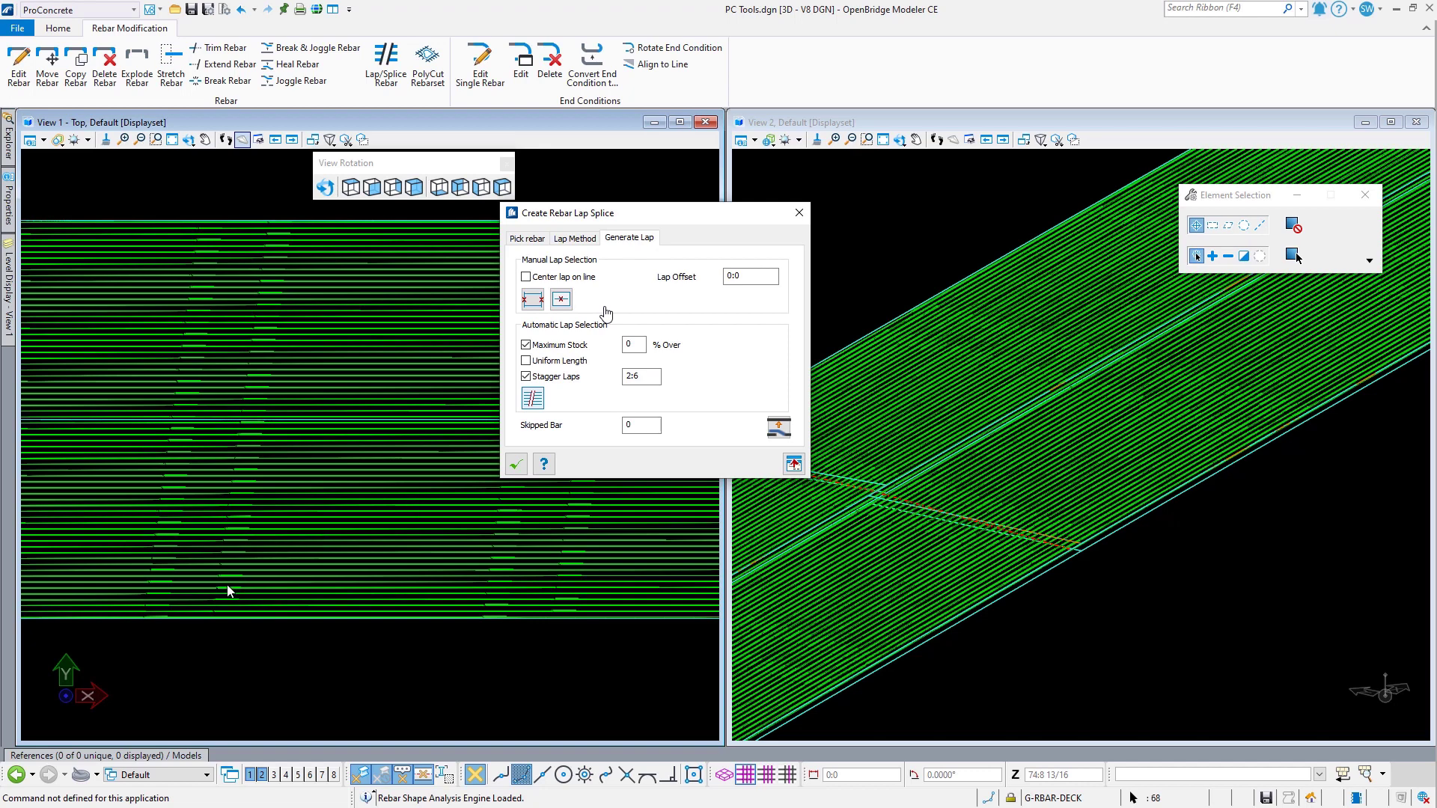
scroll(150, 629, up, 3)
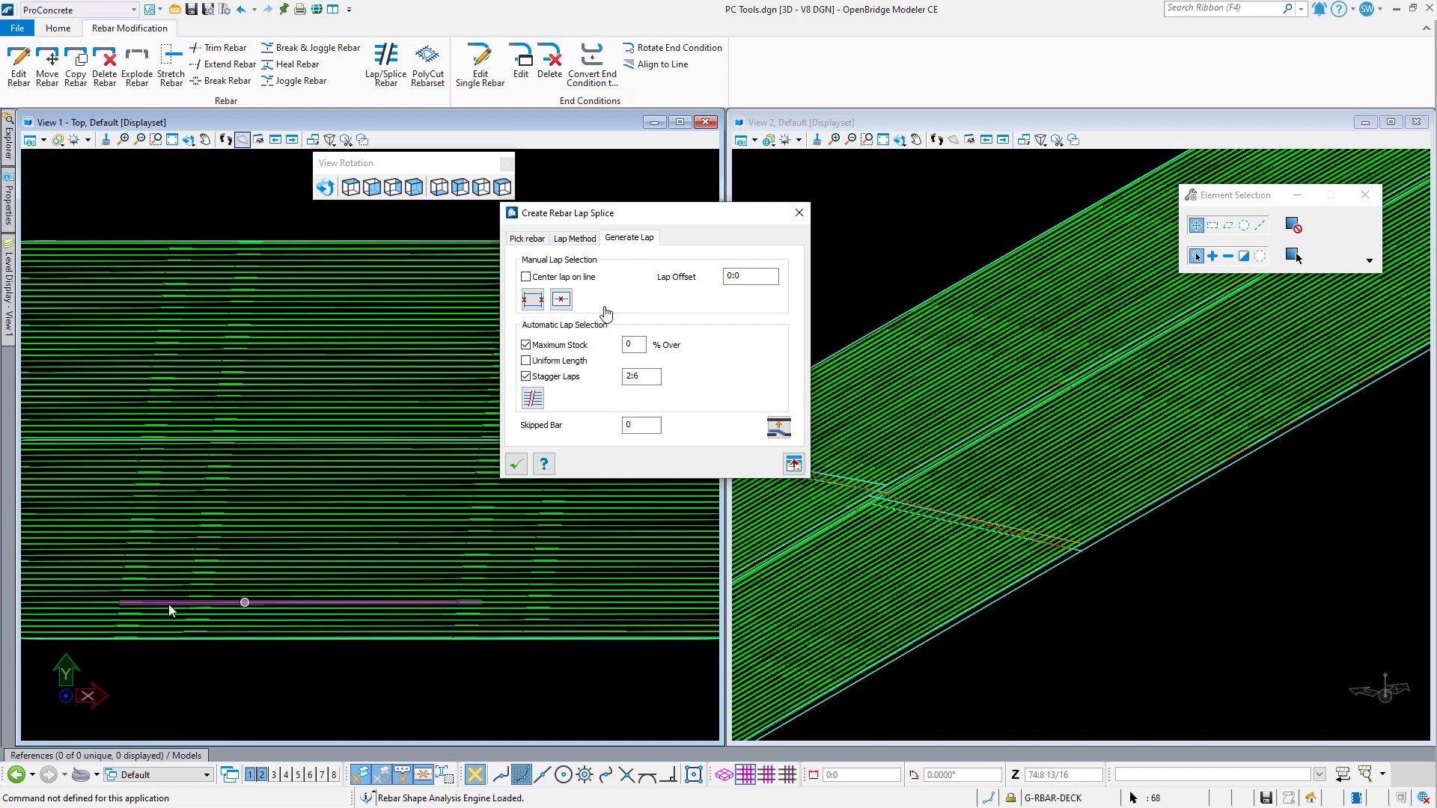
scroll(86, 594, up, 2)
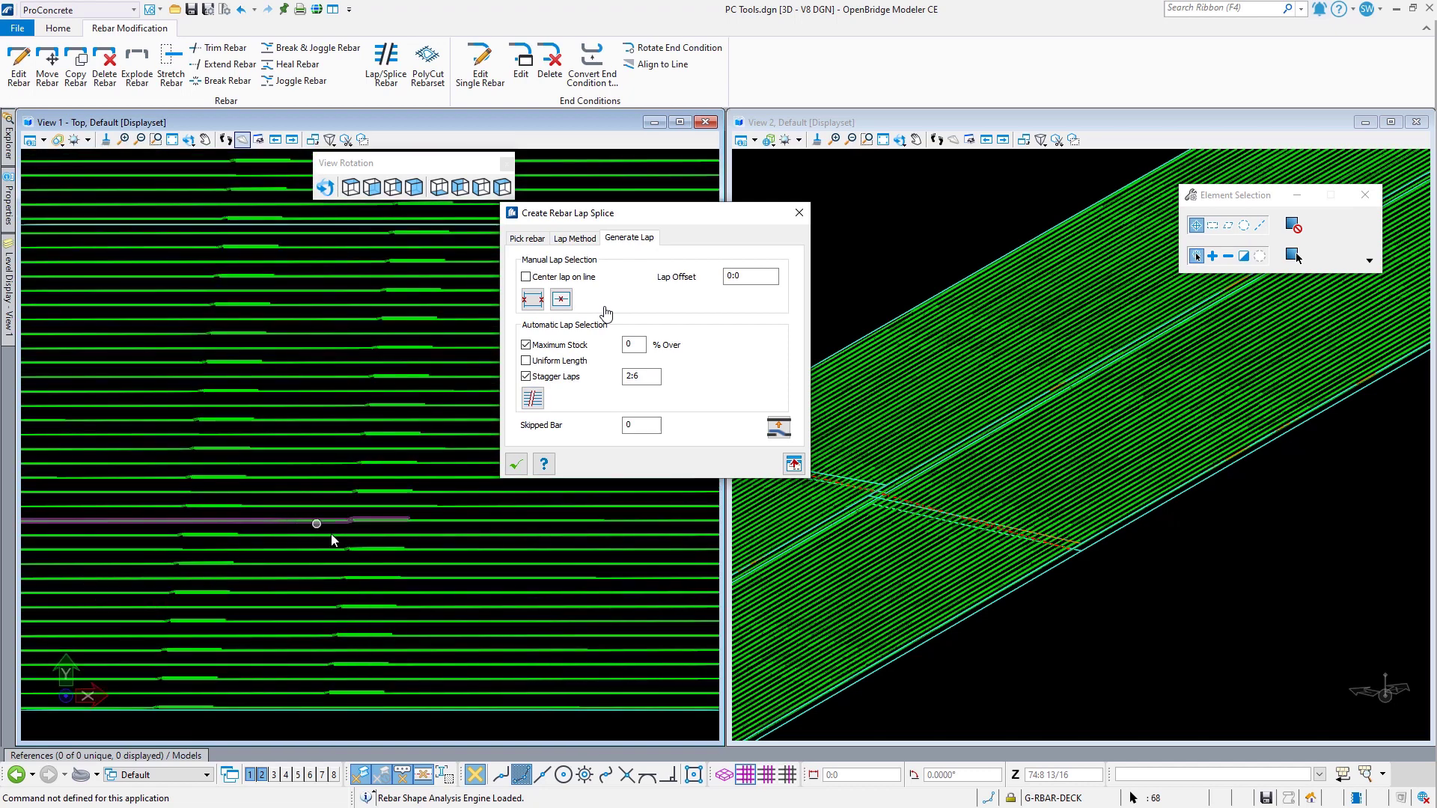
click(515, 464)
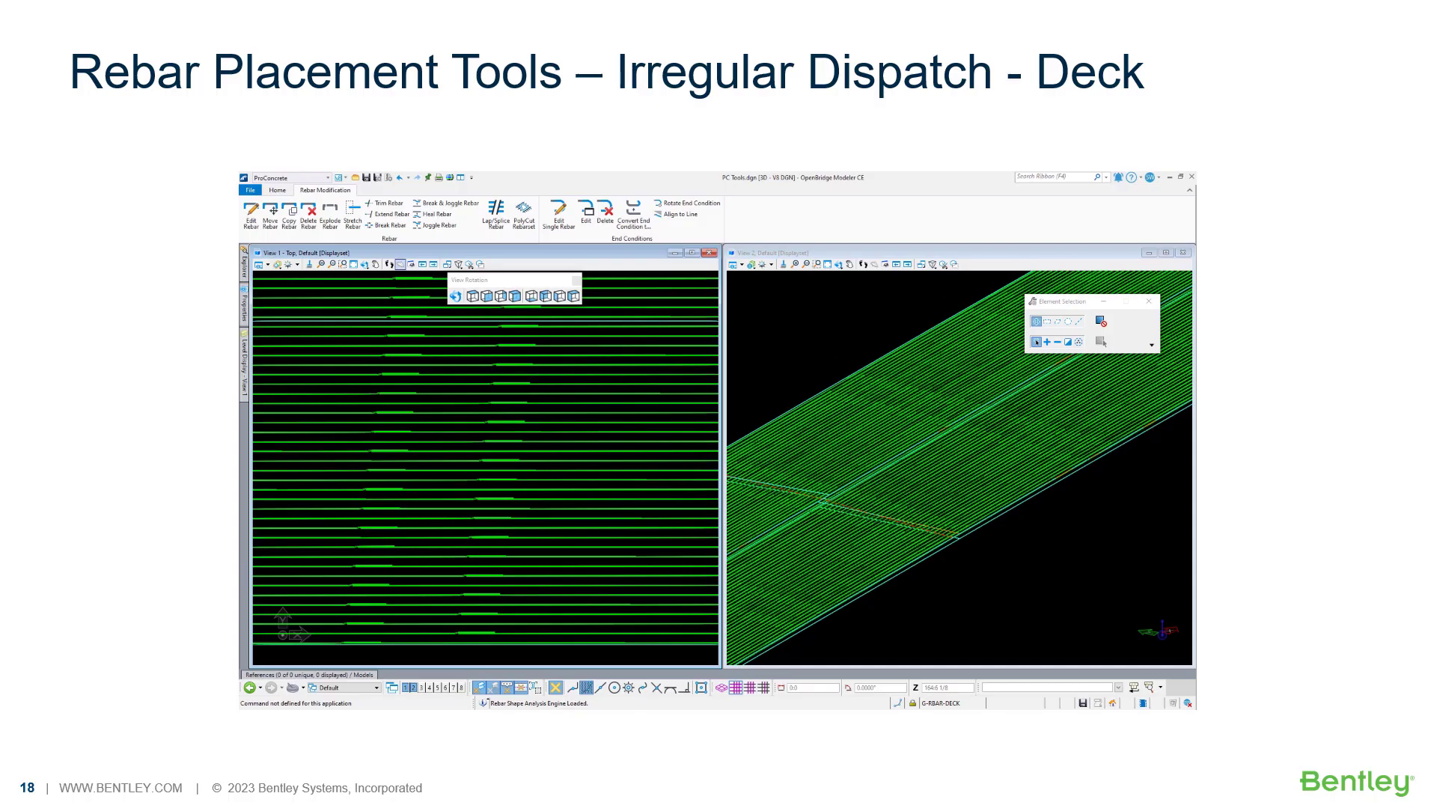
click(1258, 288)
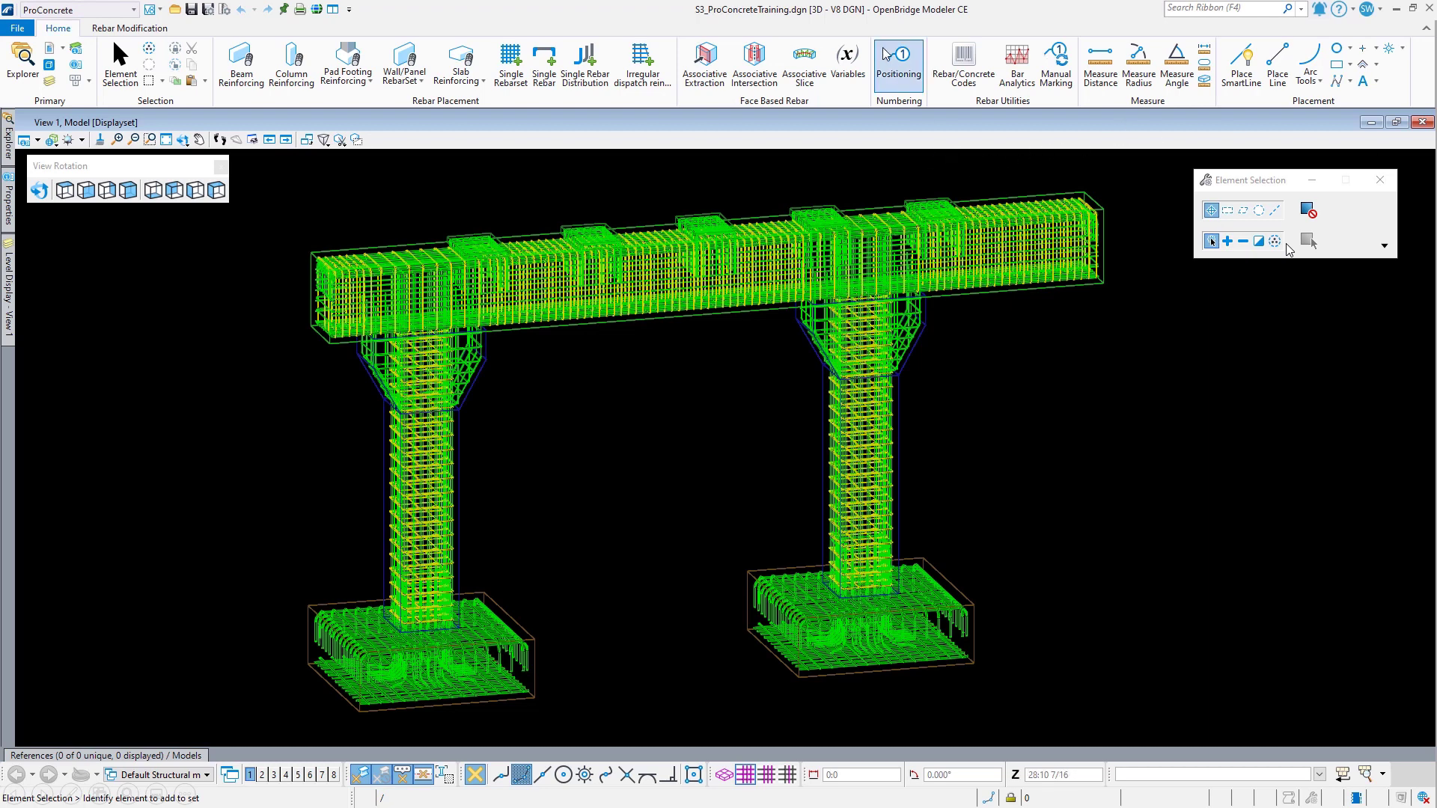
Step: Open the concrete positioning settings for the pier model and review the numbering types, keeping Numerical
click(908, 66)
click(1042, 163)
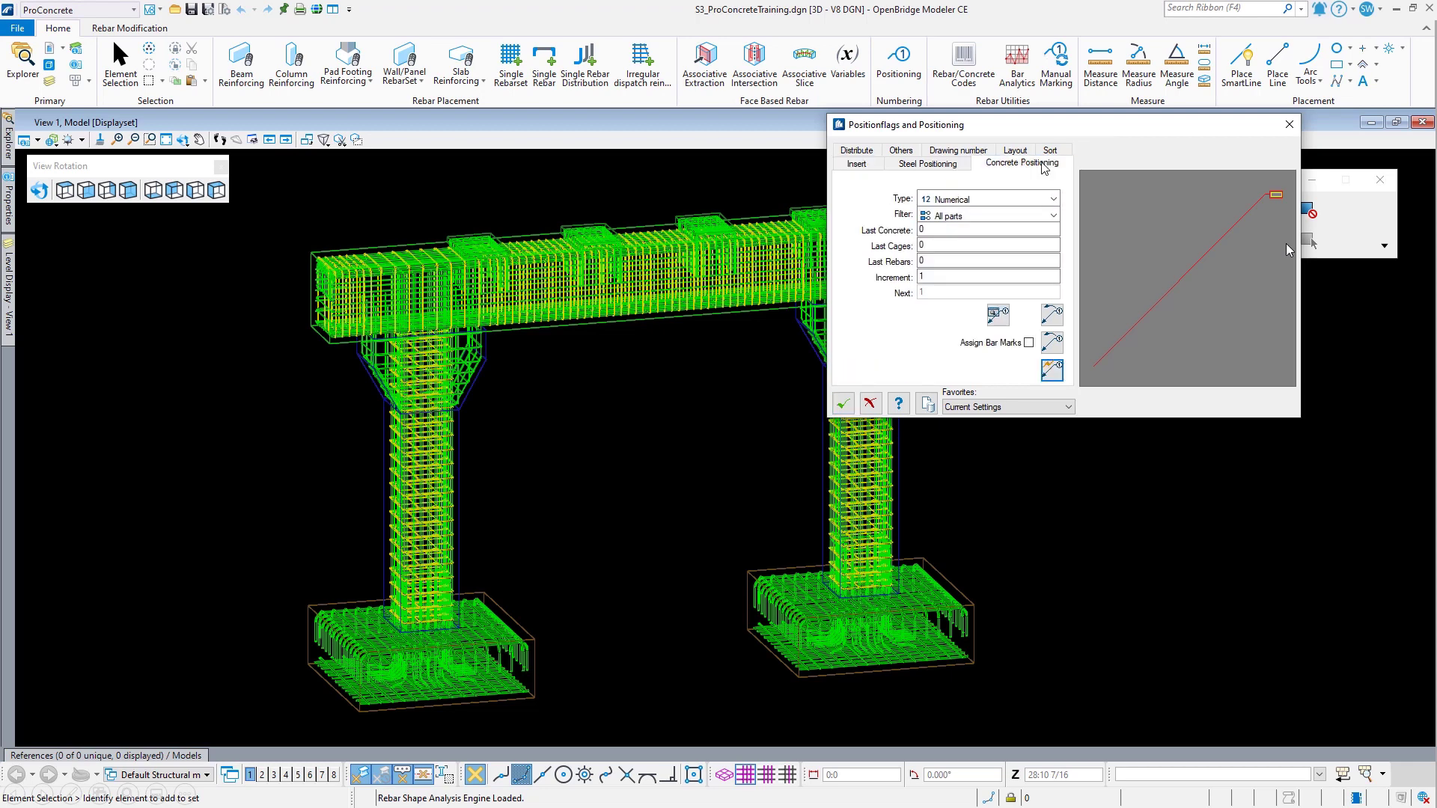
click(1054, 199)
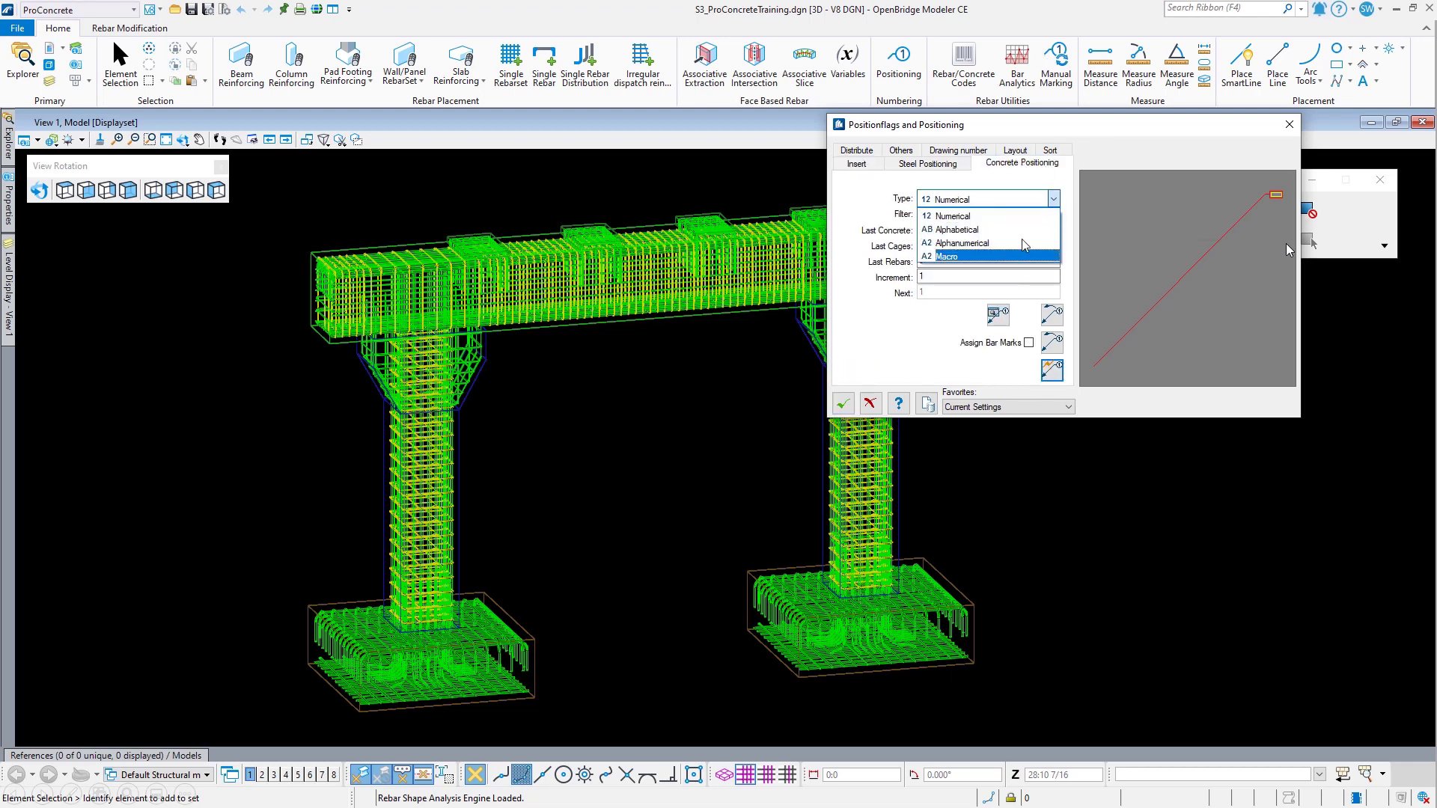
click(1066, 182)
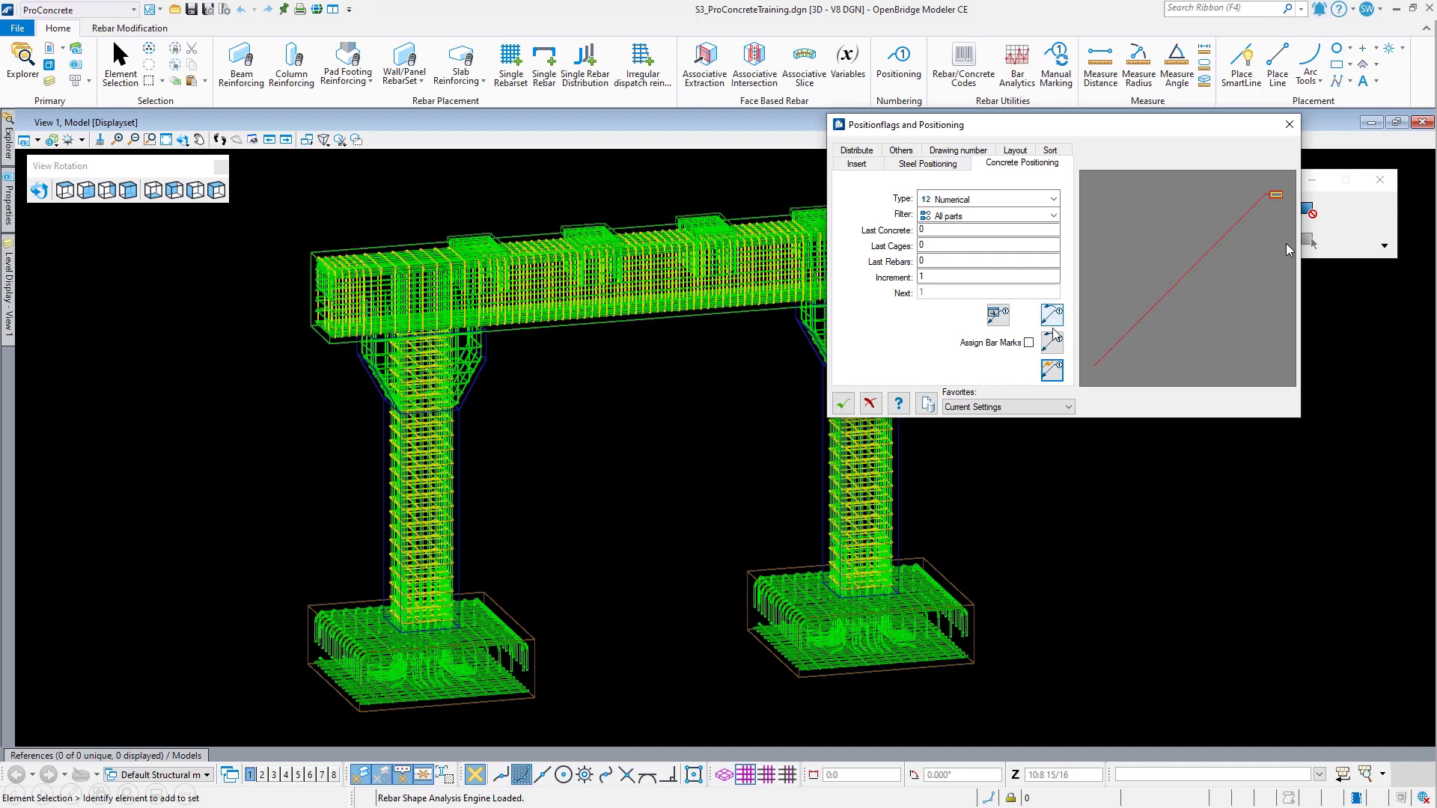
Step: Load RebarShapes_ACI.rsf as the shape definition file in the bar factory settings
click(1052, 344)
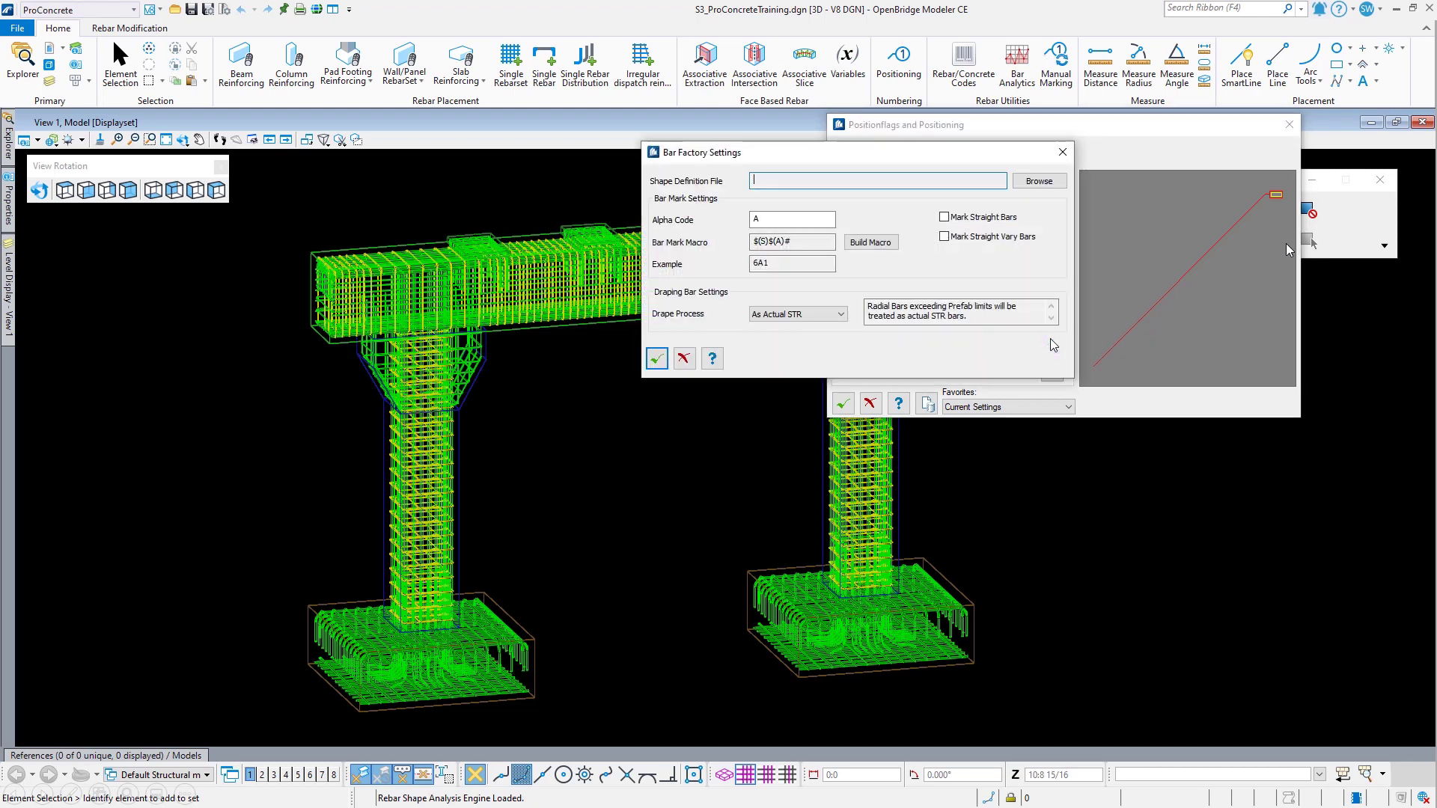
click(1031, 185)
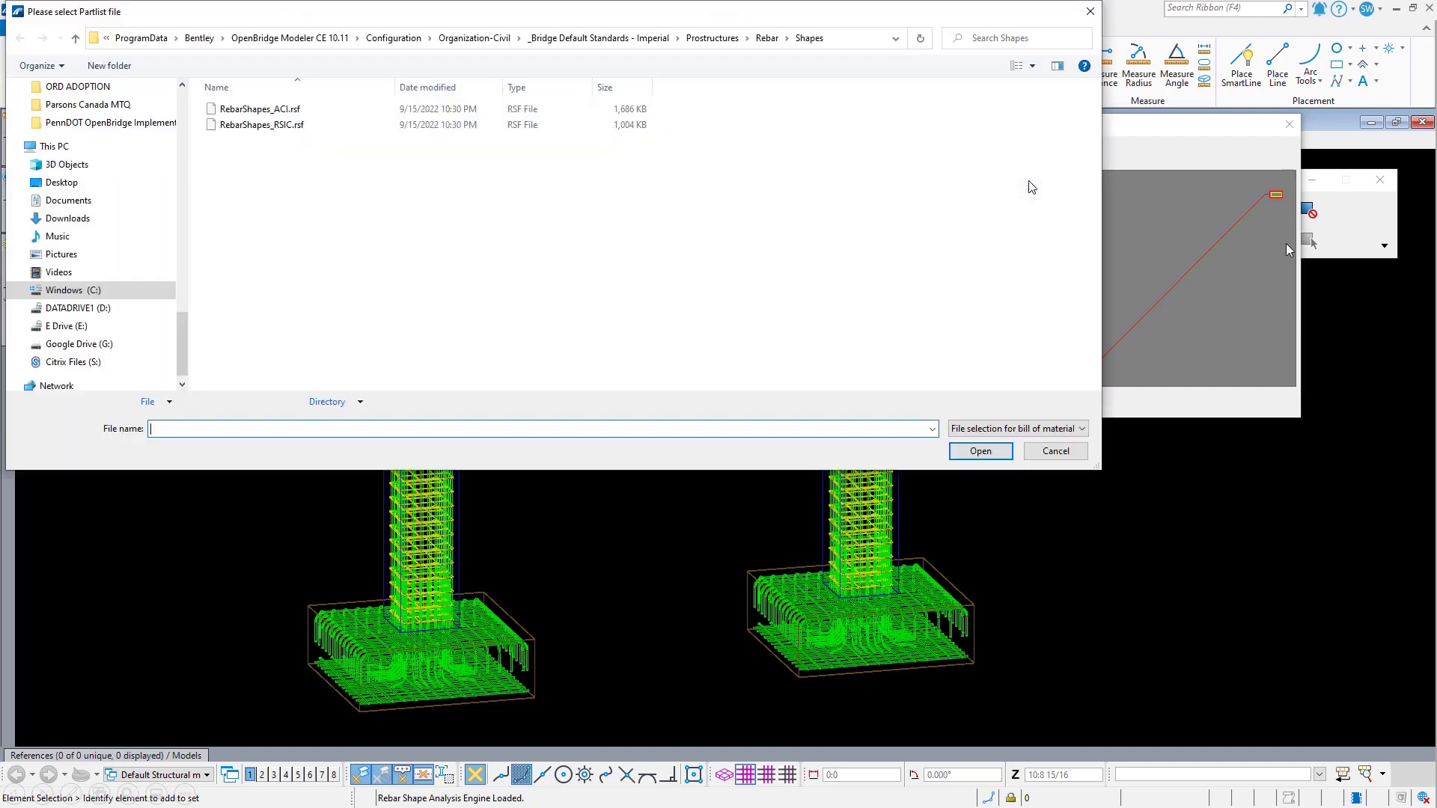
click(305, 109)
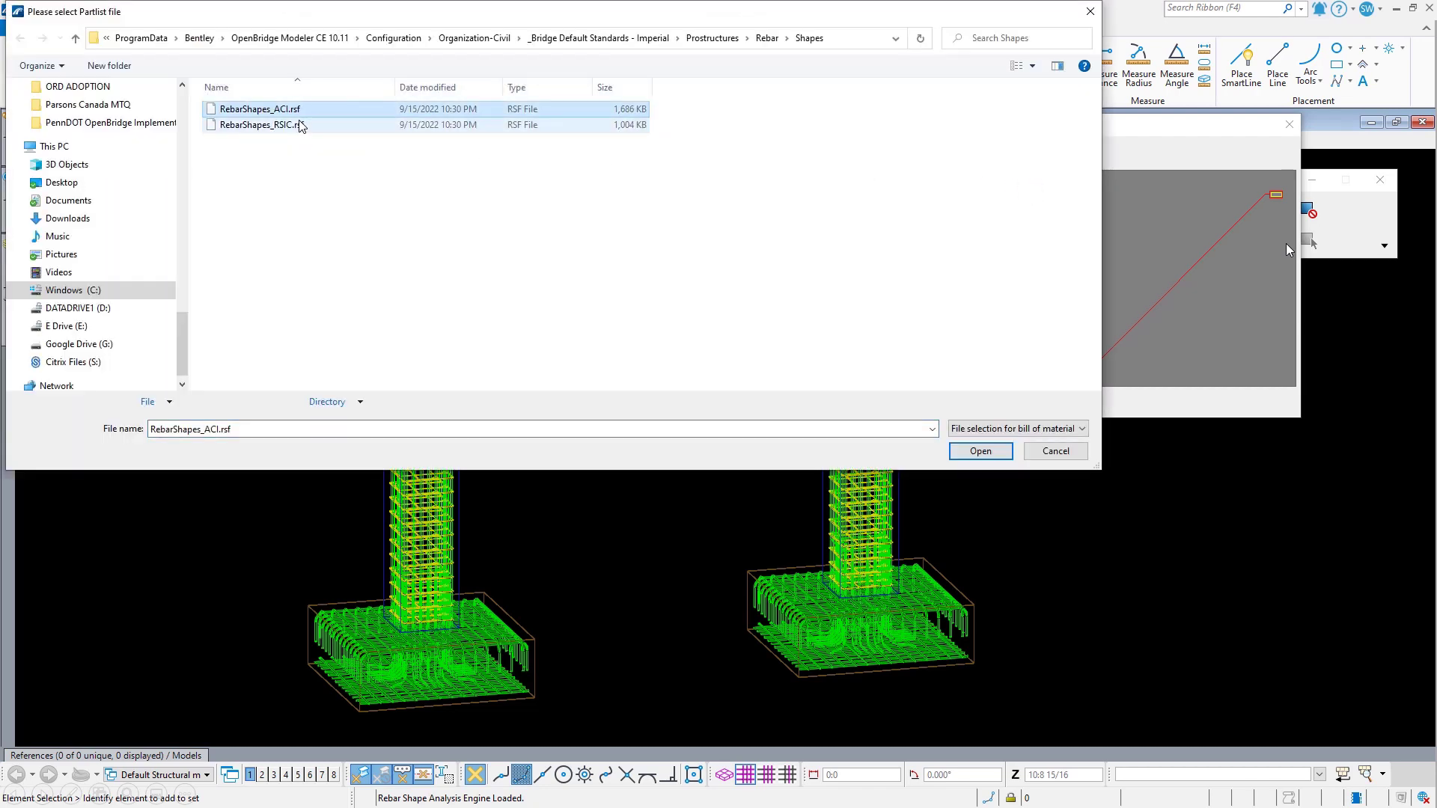
click(976, 453)
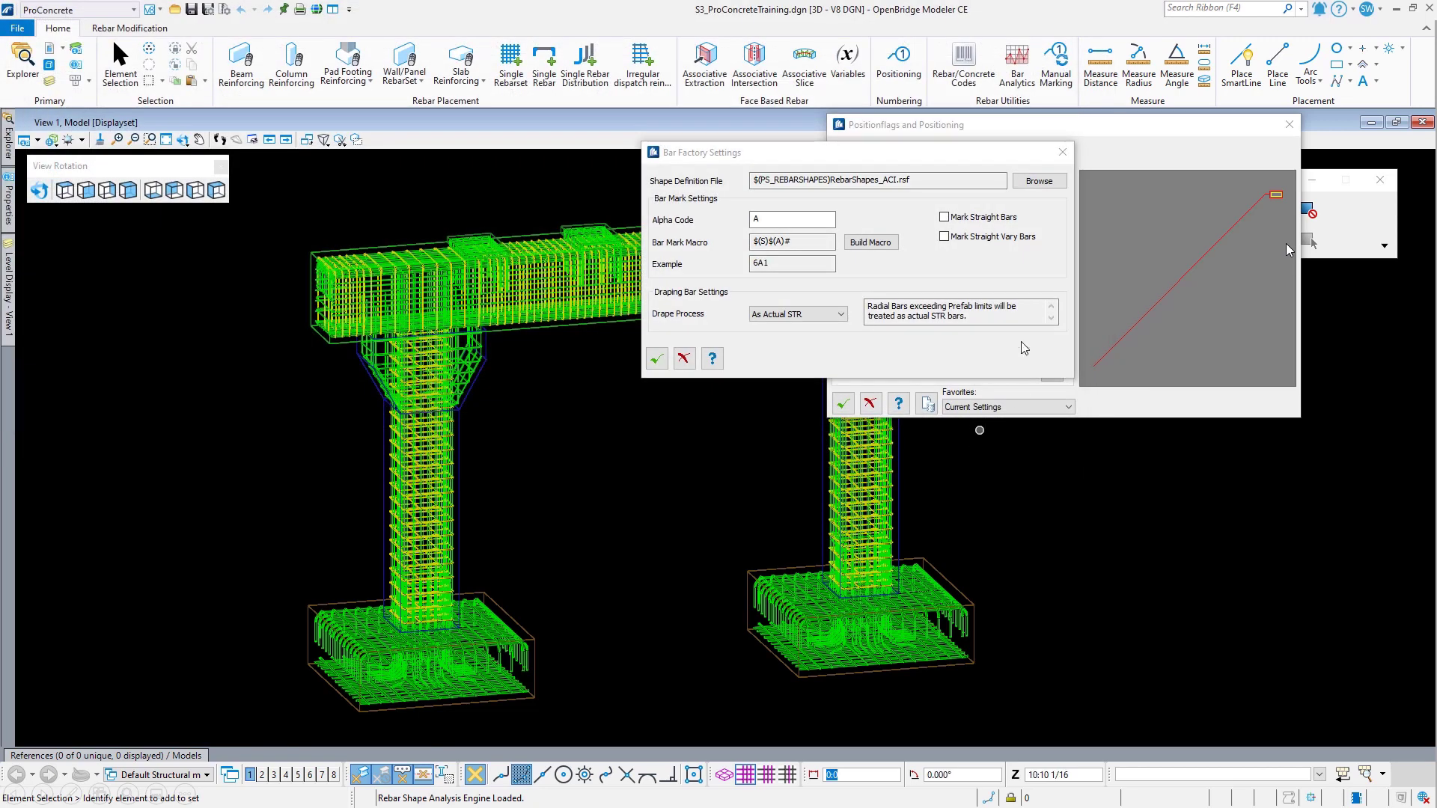
Step: Enable marking of straight bars and straight vary bars, keep the existing bar mark macro, and accept the bar factory settings
click(999, 225)
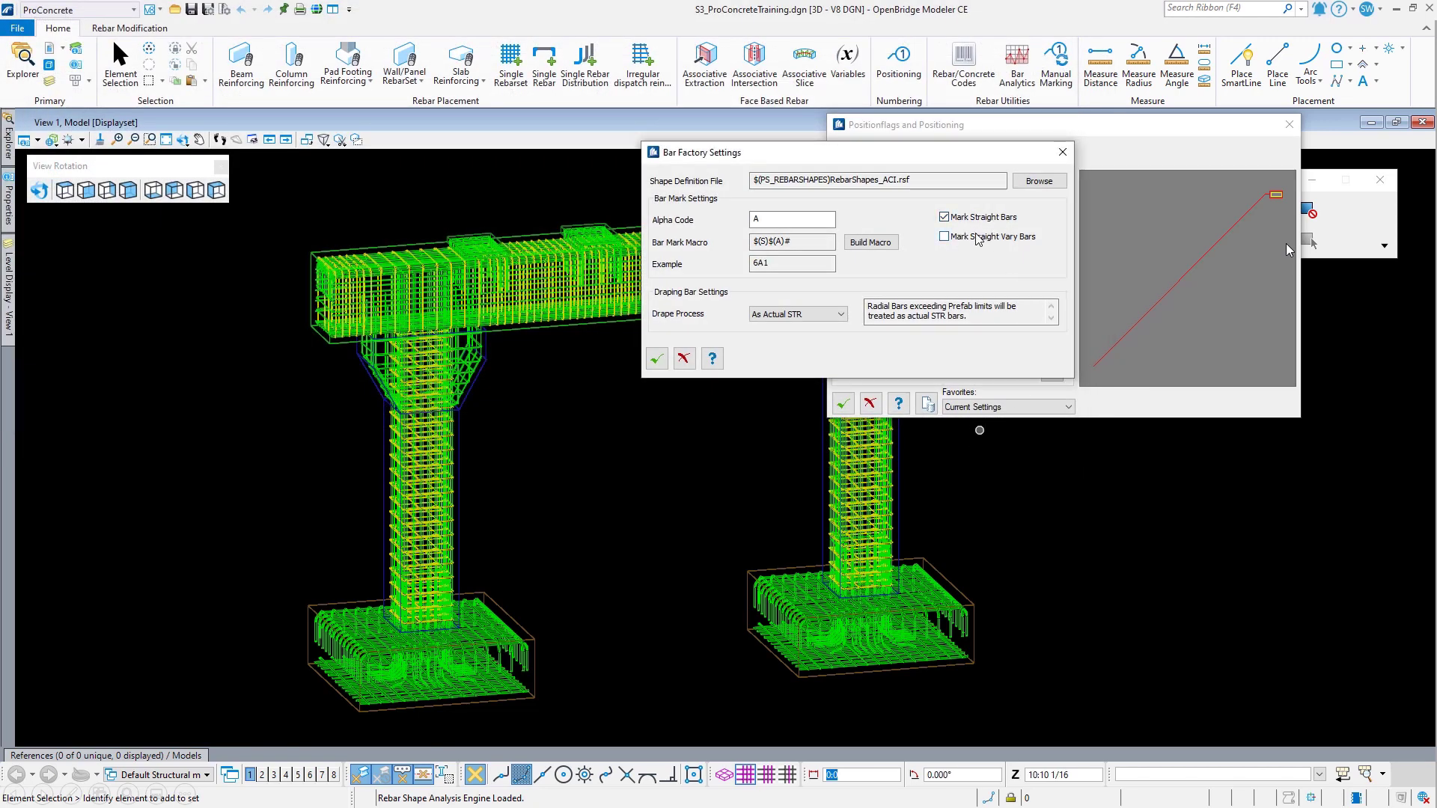
click(979, 238)
click(870, 242)
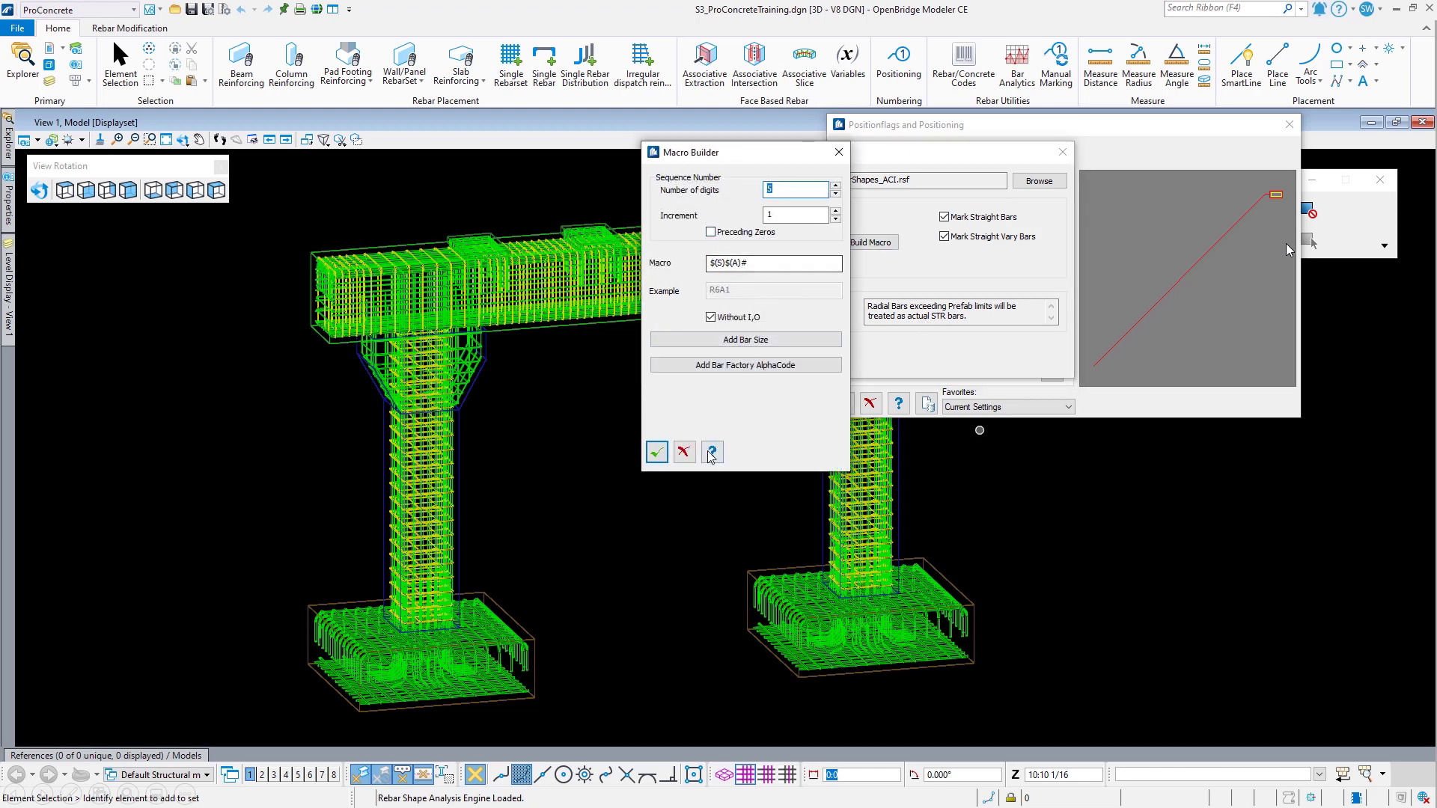
click(685, 452)
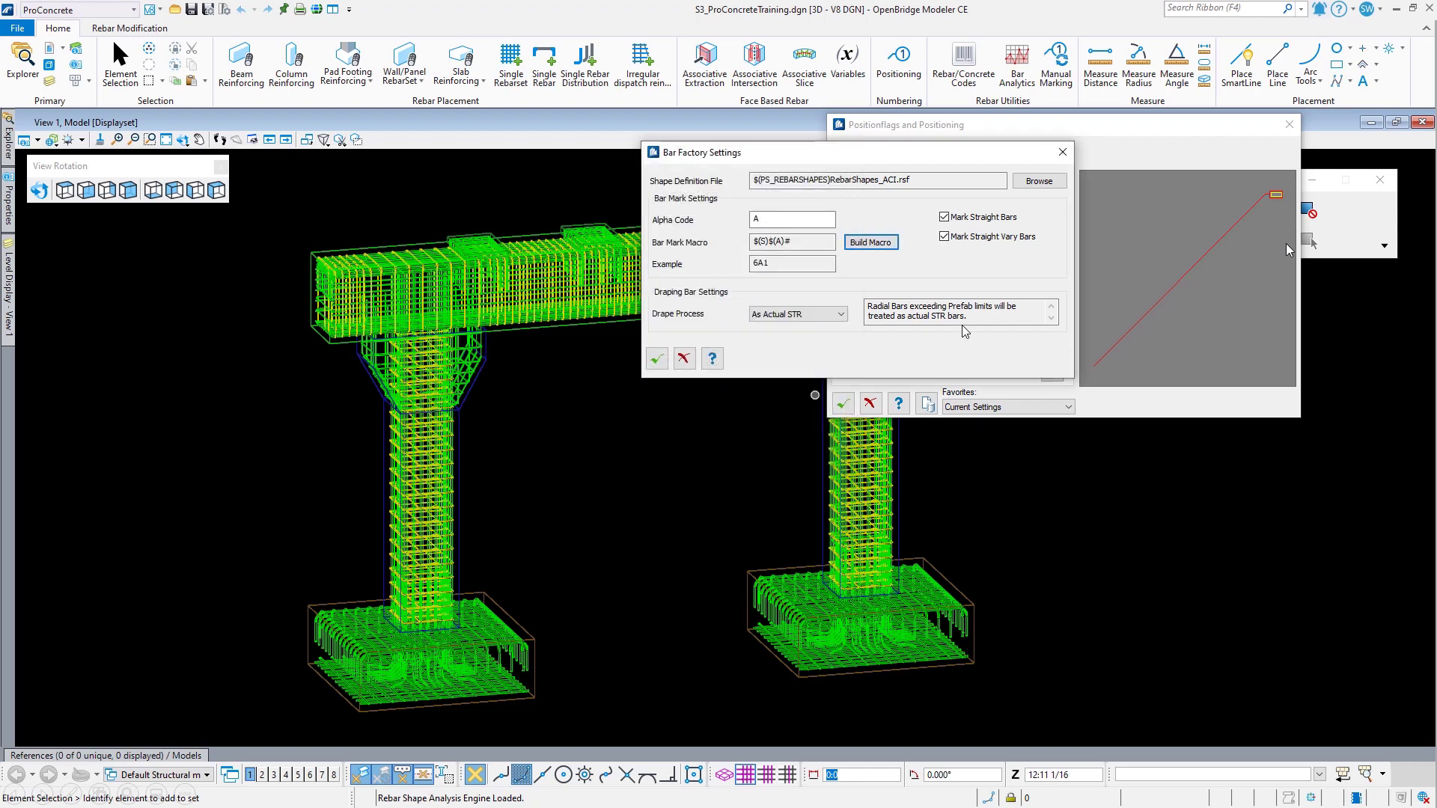
click(656, 358)
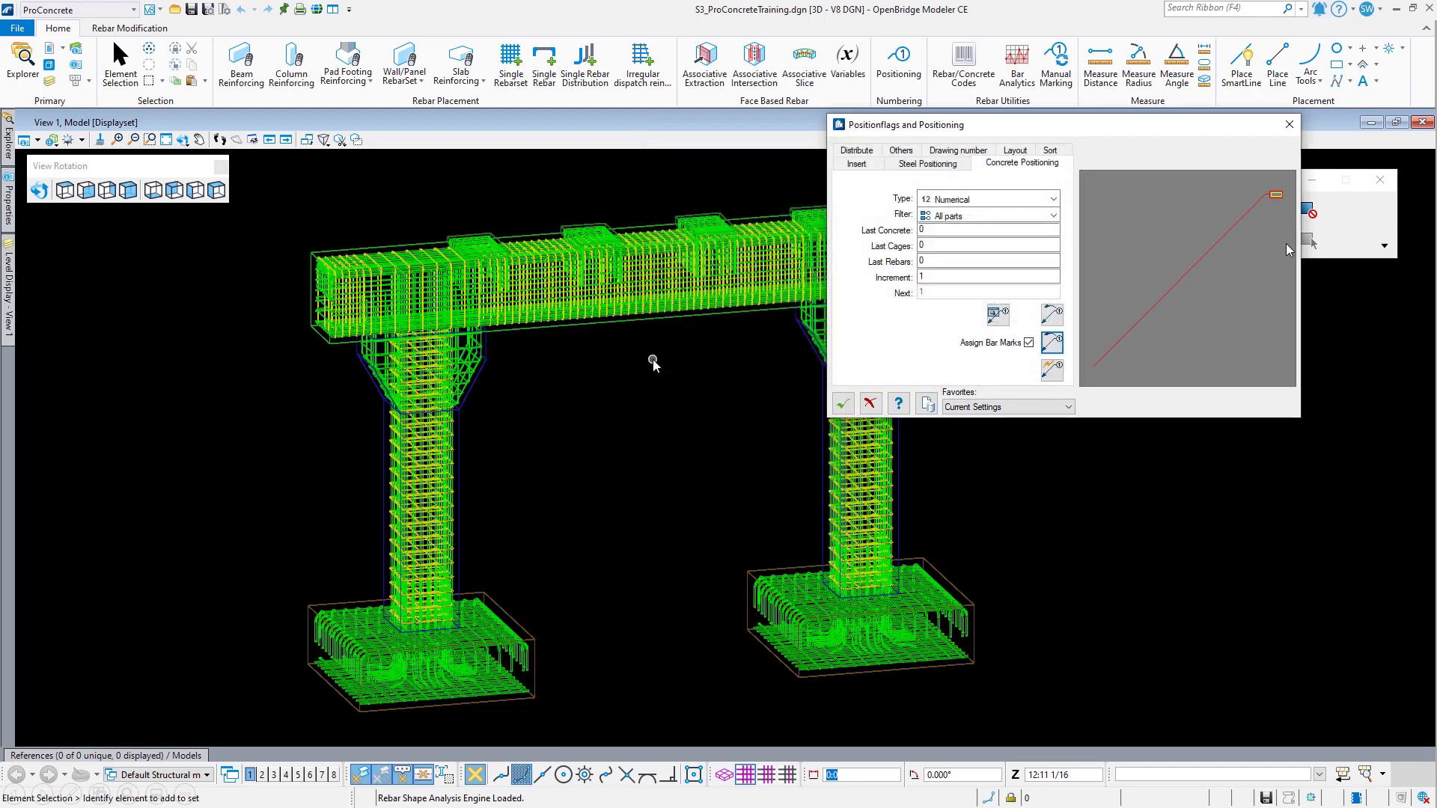
Step: Run the concrete positioning for all parts and accept the results for the concrete parts
click(1059, 372)
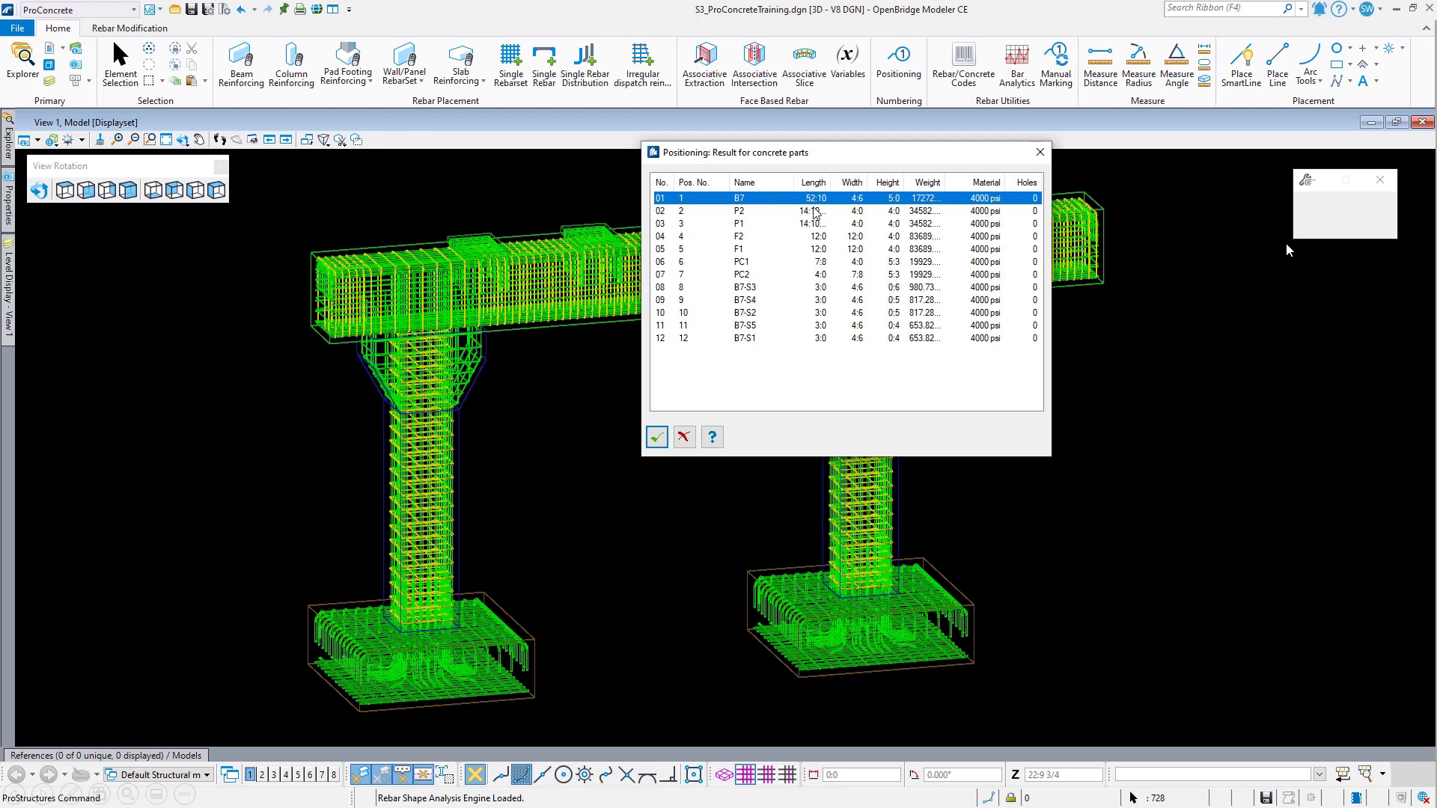
click(656, 438)
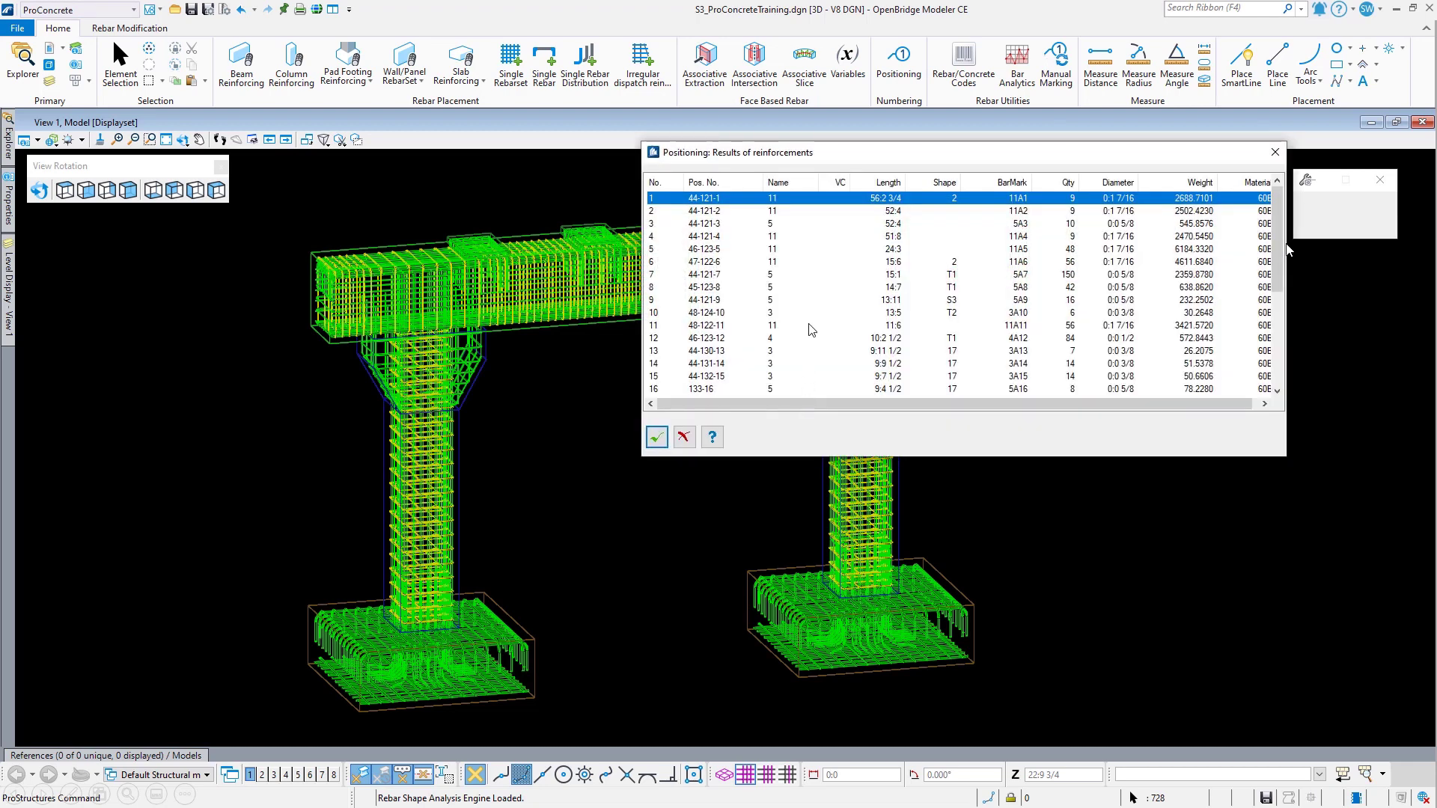
Step: Examine the bend shape configuration of bar mark 11A6 and its alternative shapes, leaving the shape as it is
click(940, 263)
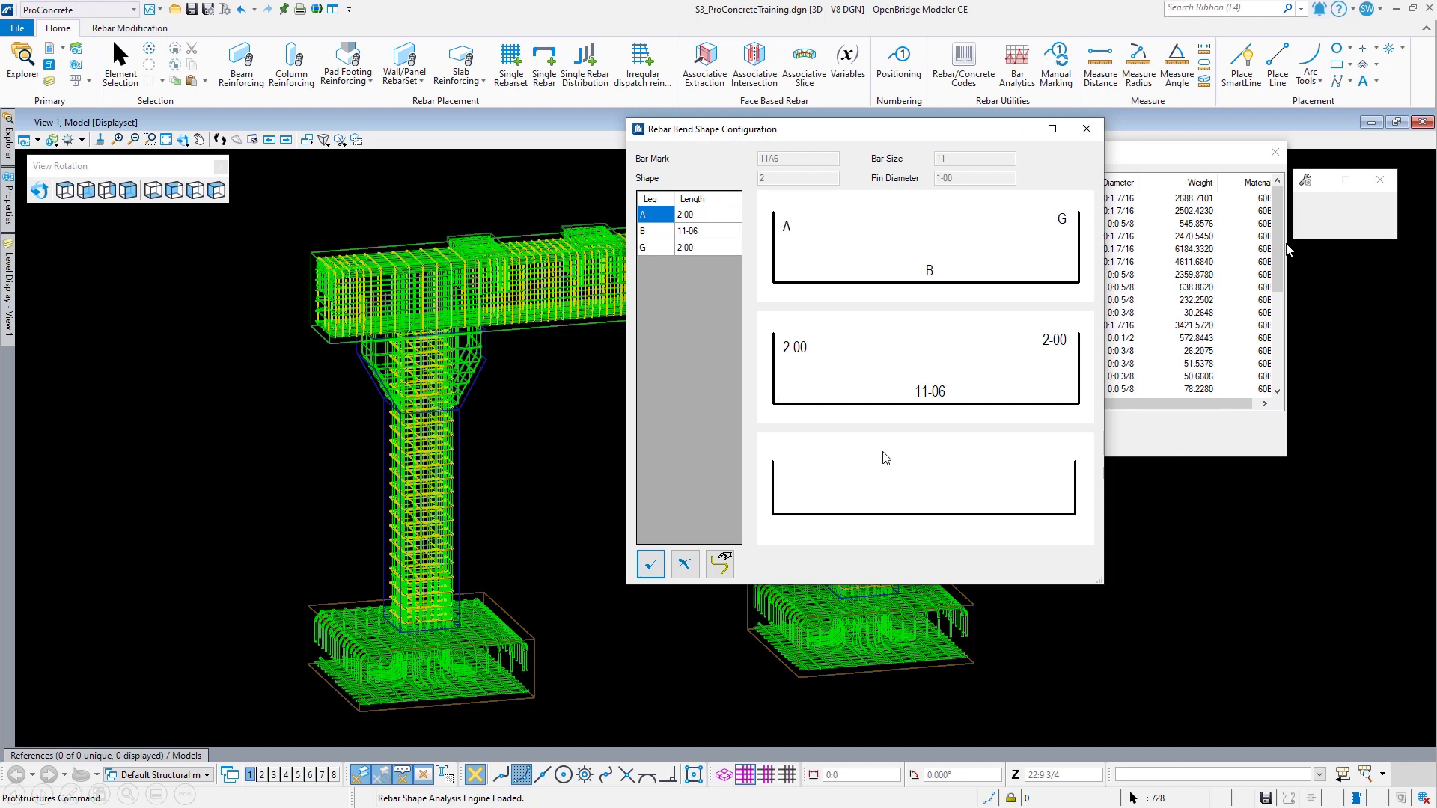
click(717, 572)
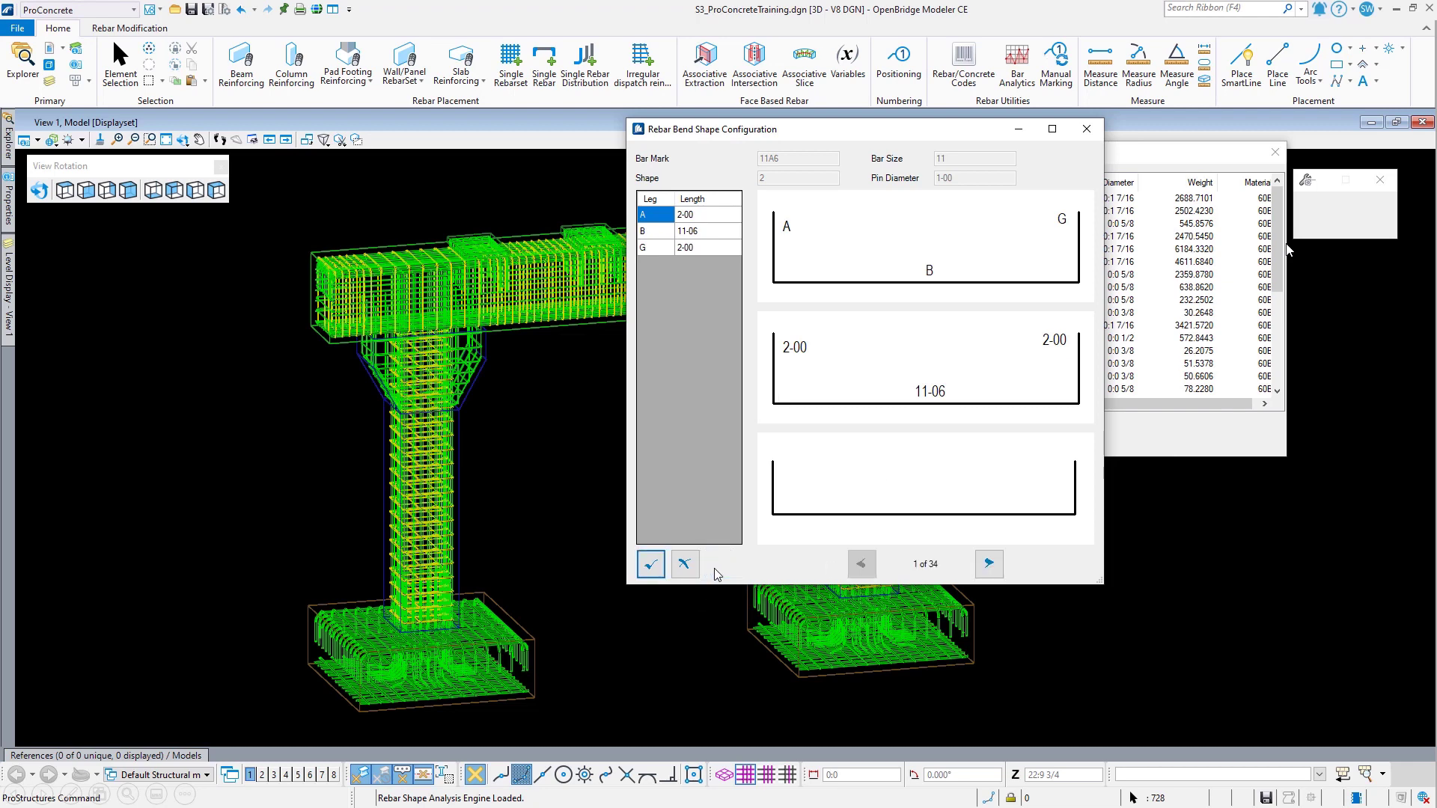
click(988, 565)
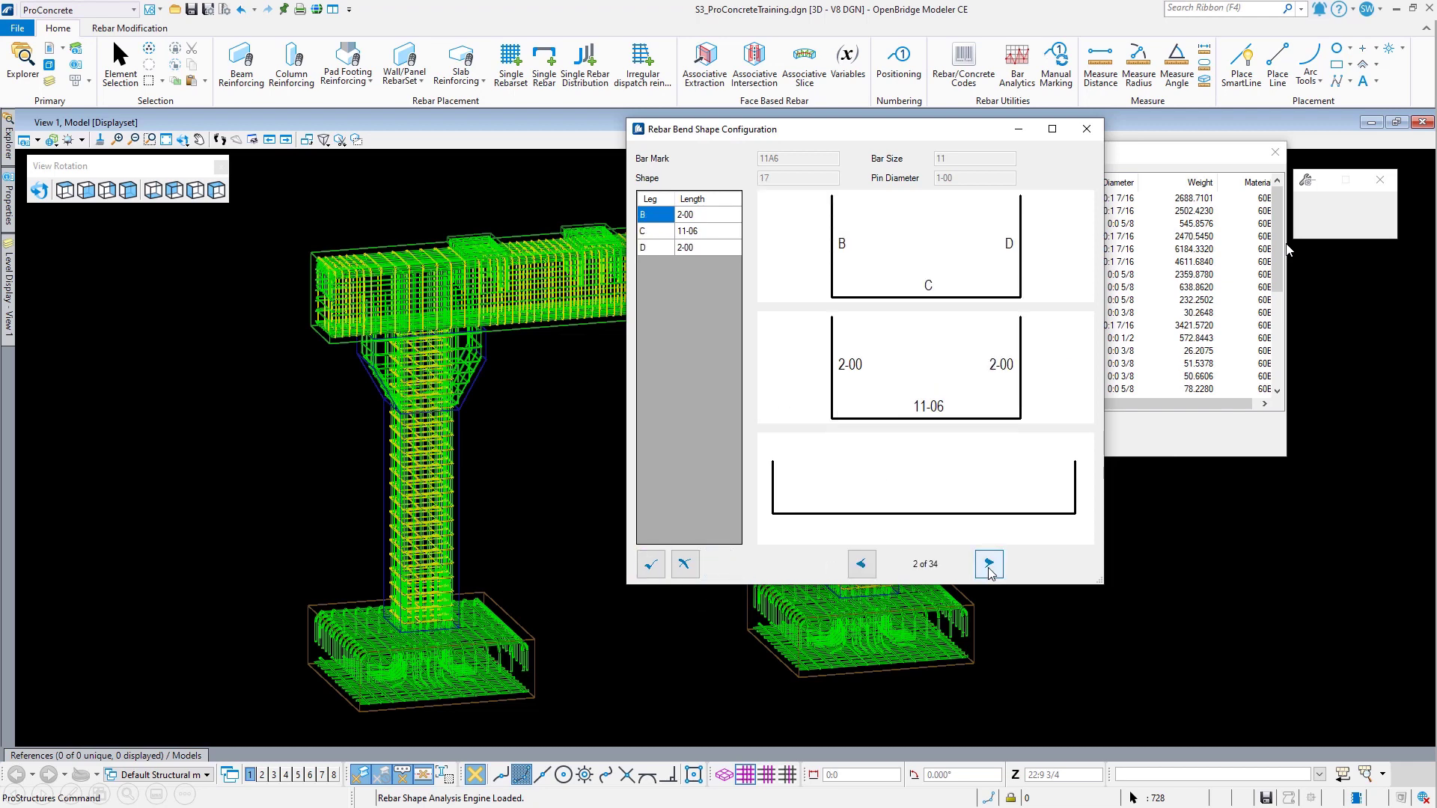
click(863, 569)
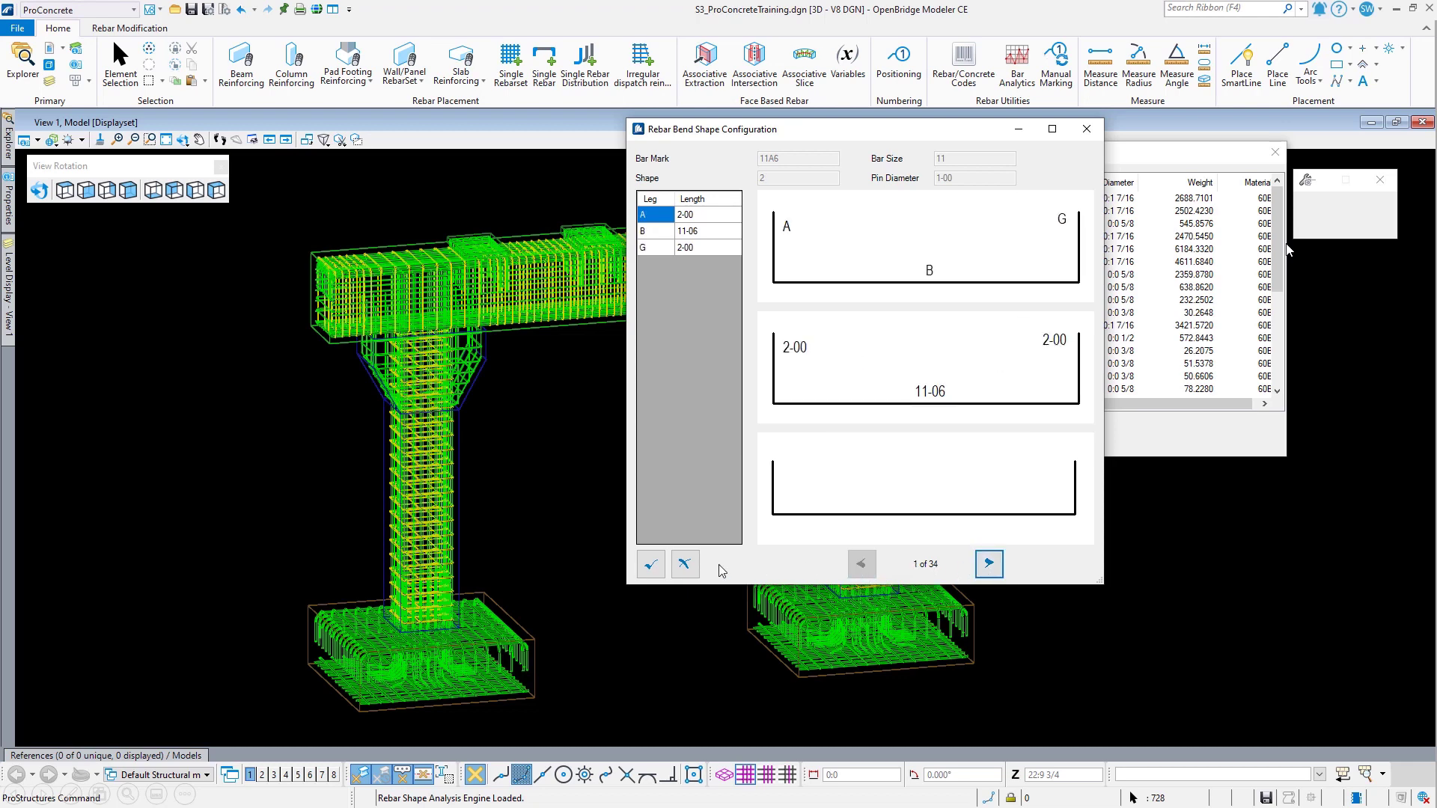
click(687, 565)
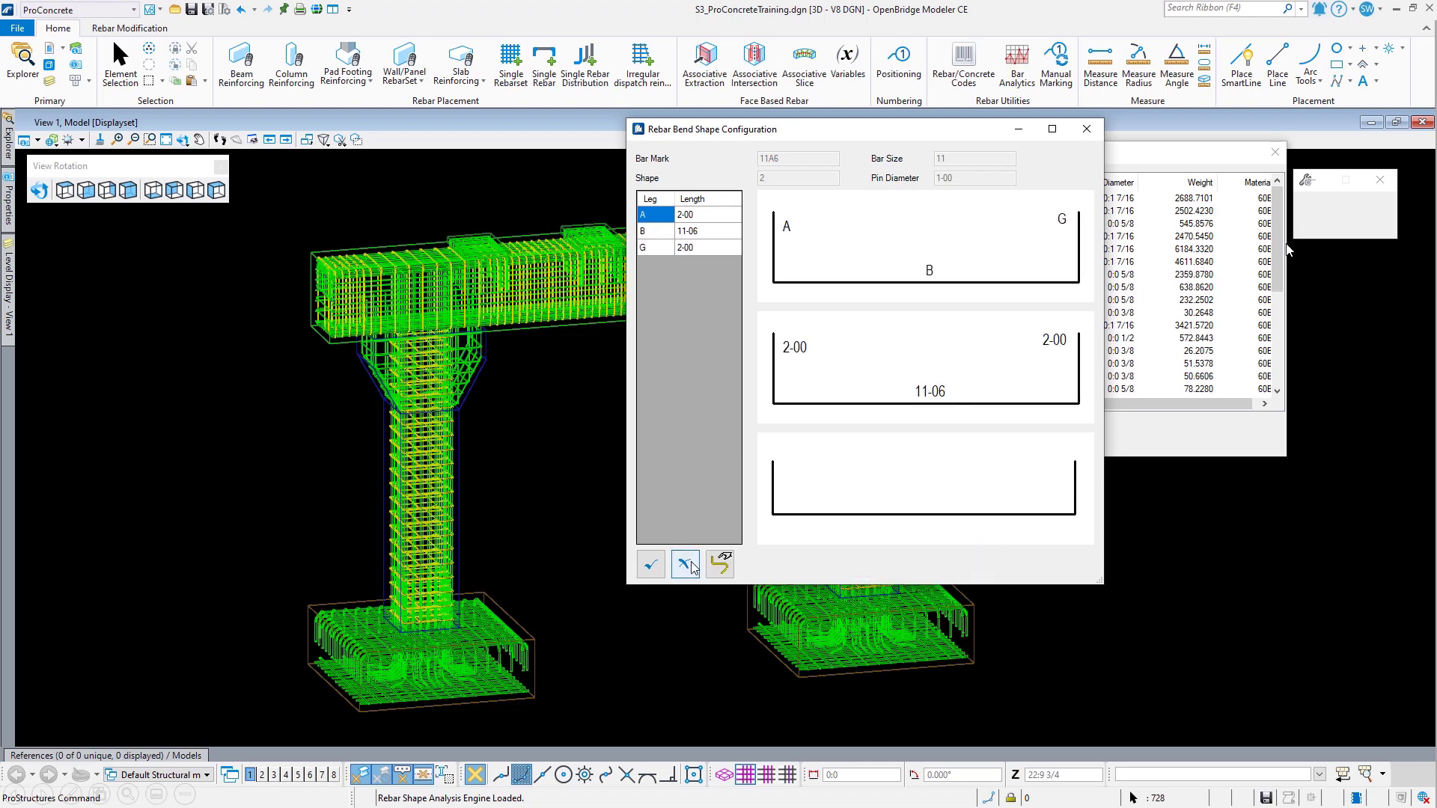
click(690, 565)
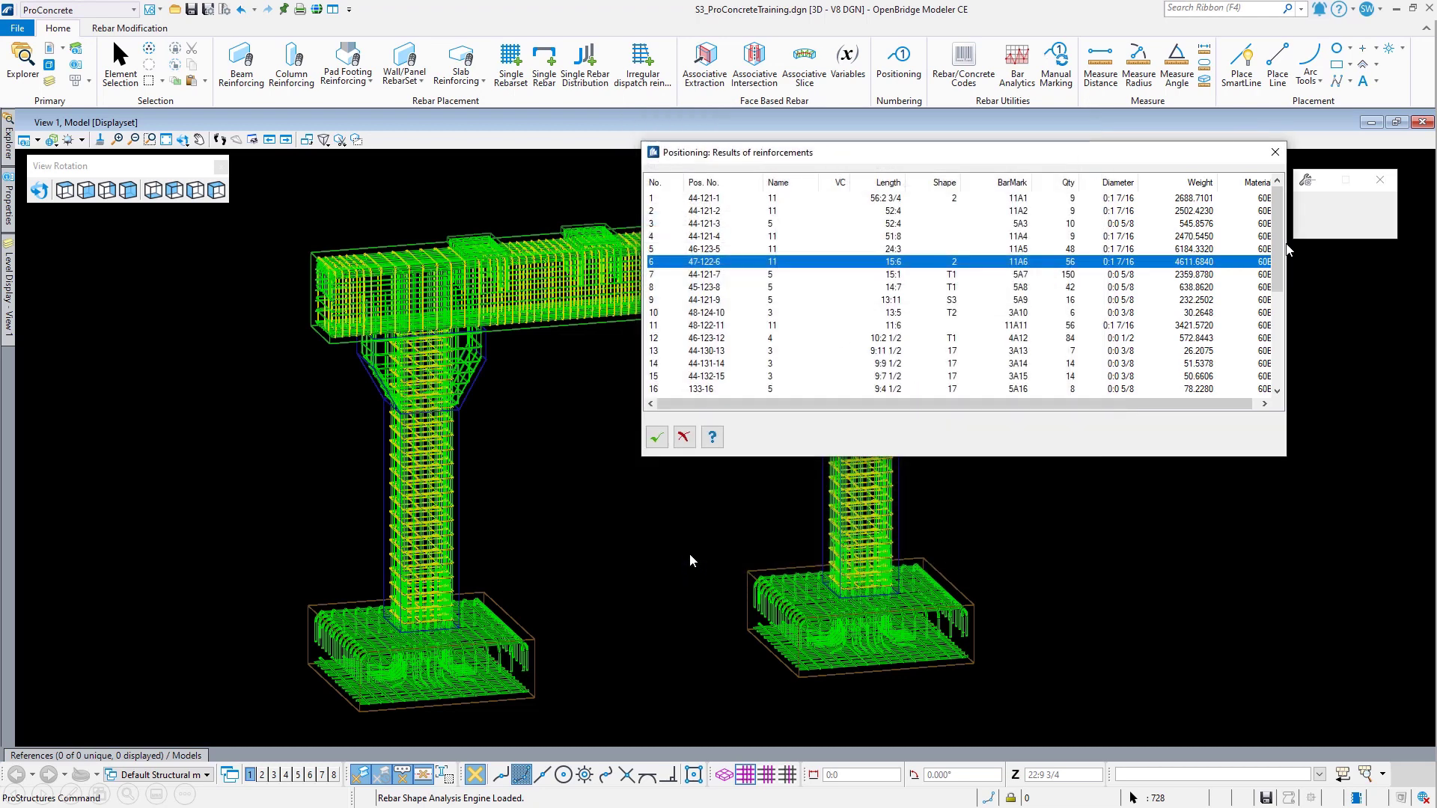
Step: Accept the reinforcement positioning results and finish the positioning command
click(655, 441)
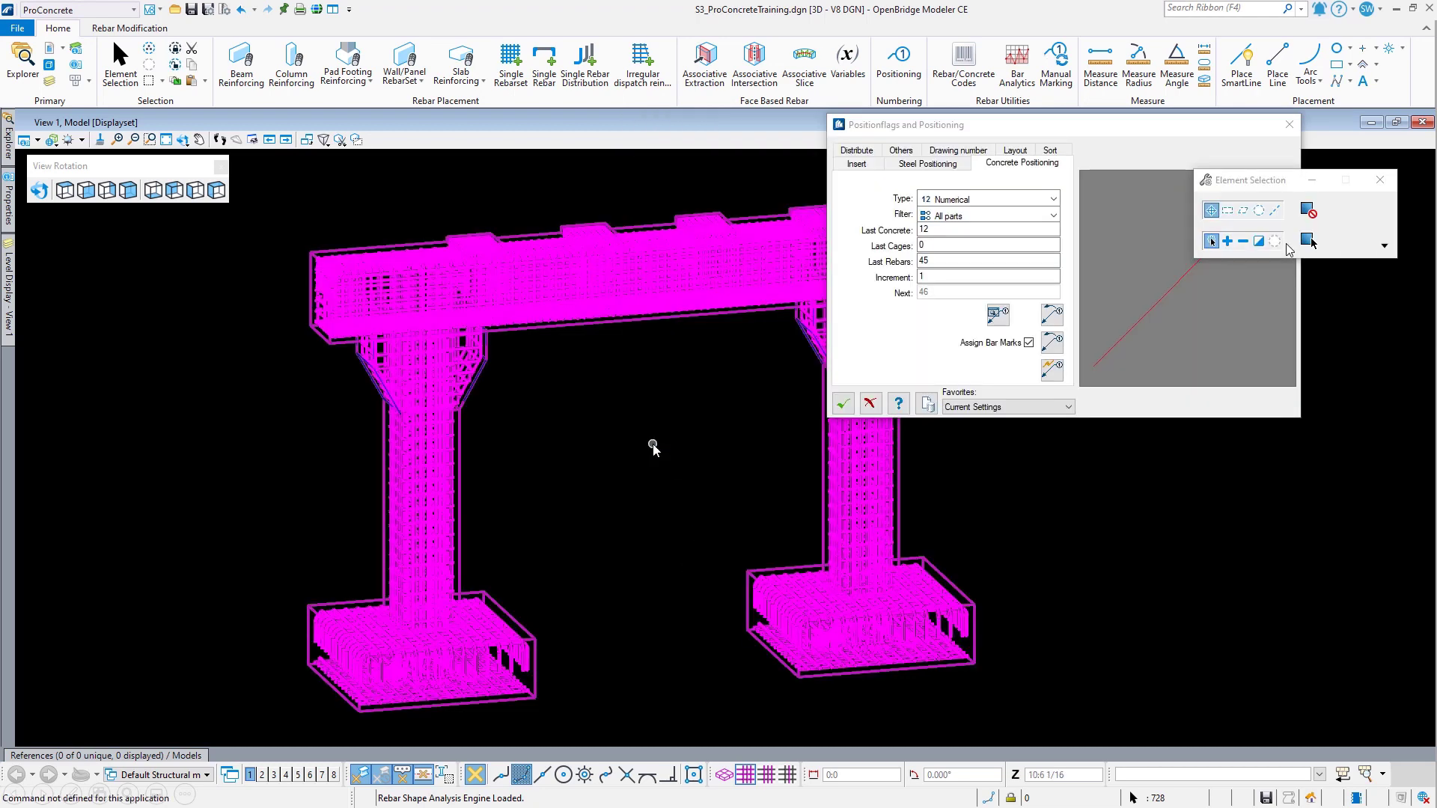
click(846, 406)
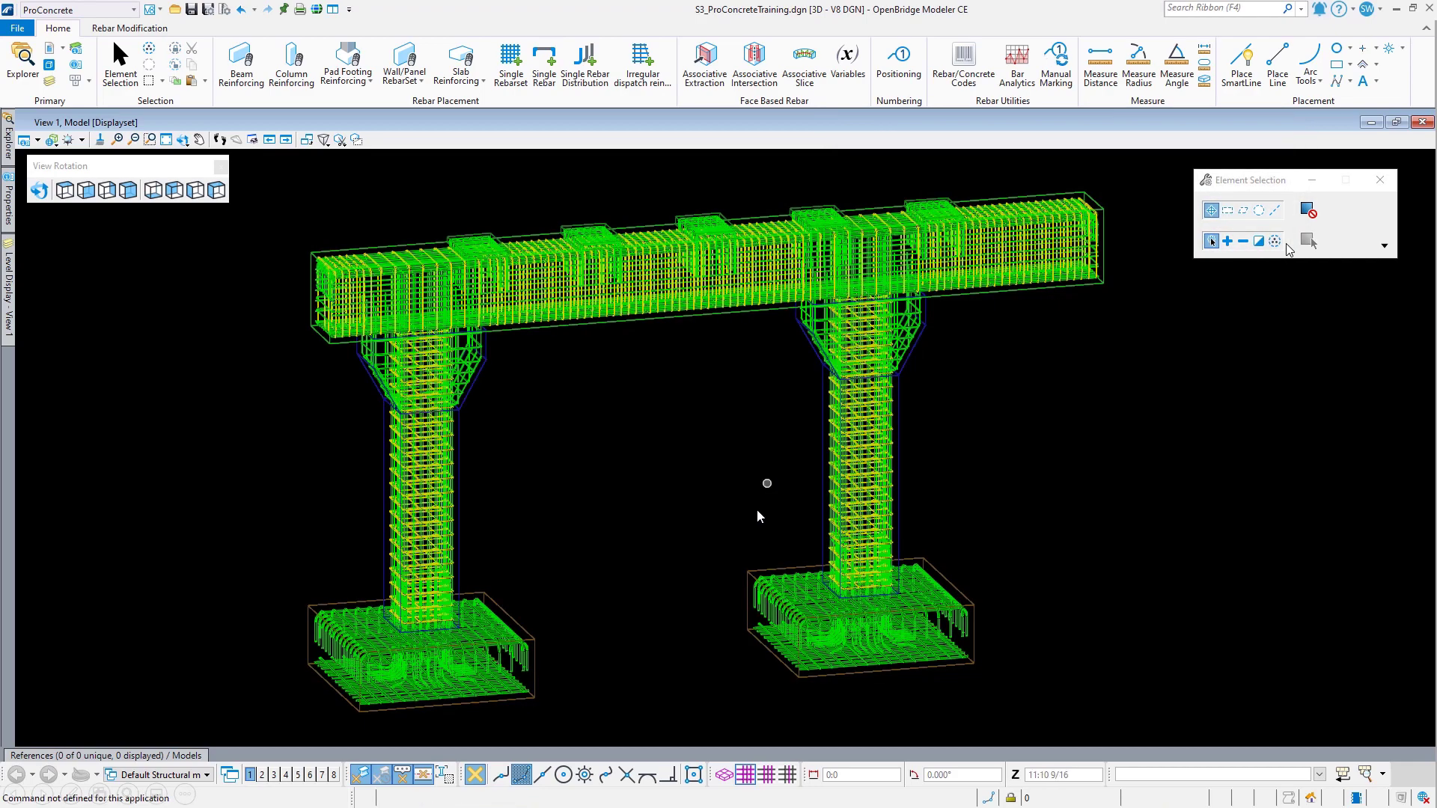
Step: Load all rebar of the active model into an enlarged Manual Bar Mark Manager and group it by concrete name
mouse_move(803, 599)
click(1067, 63)
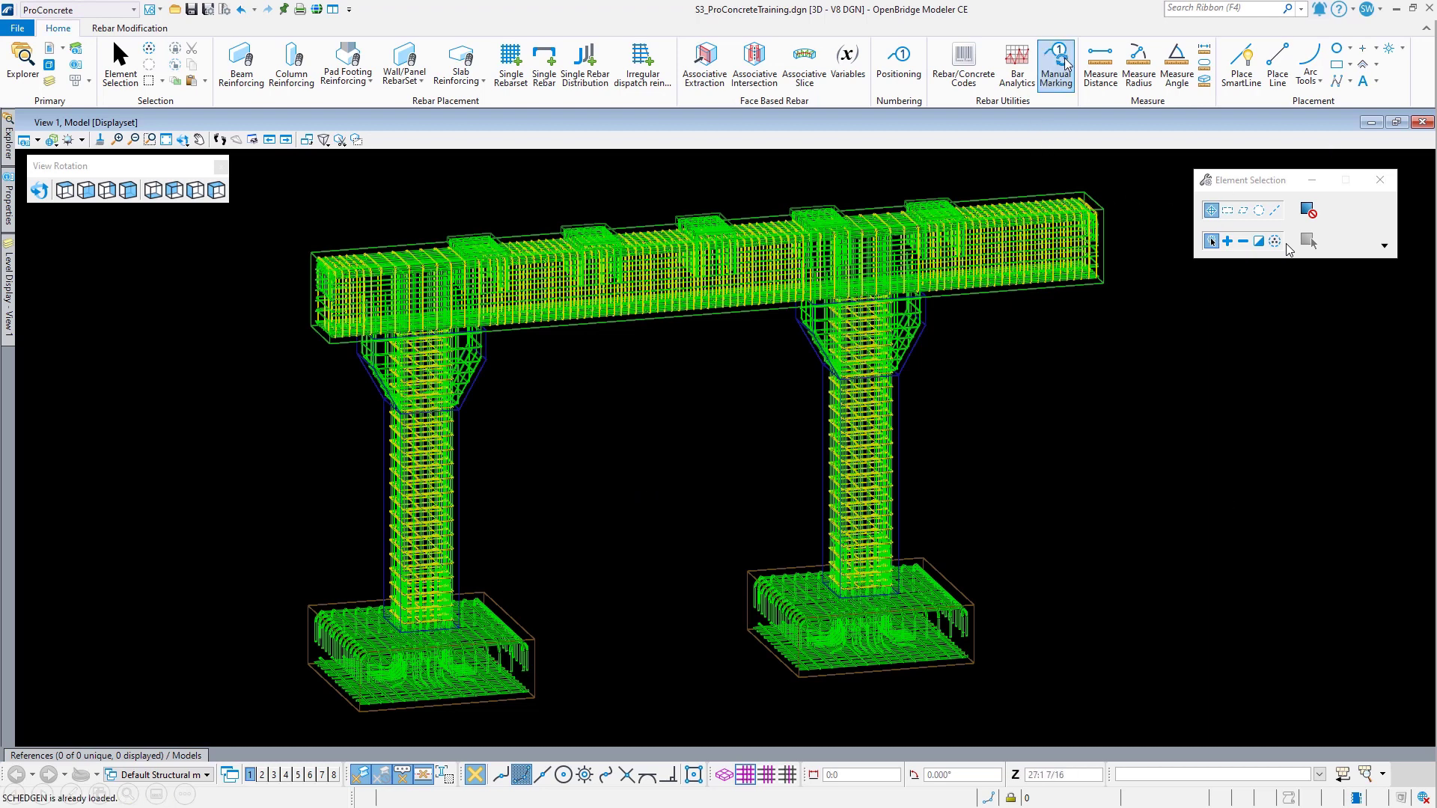
drag(724, 139, 822, 154)
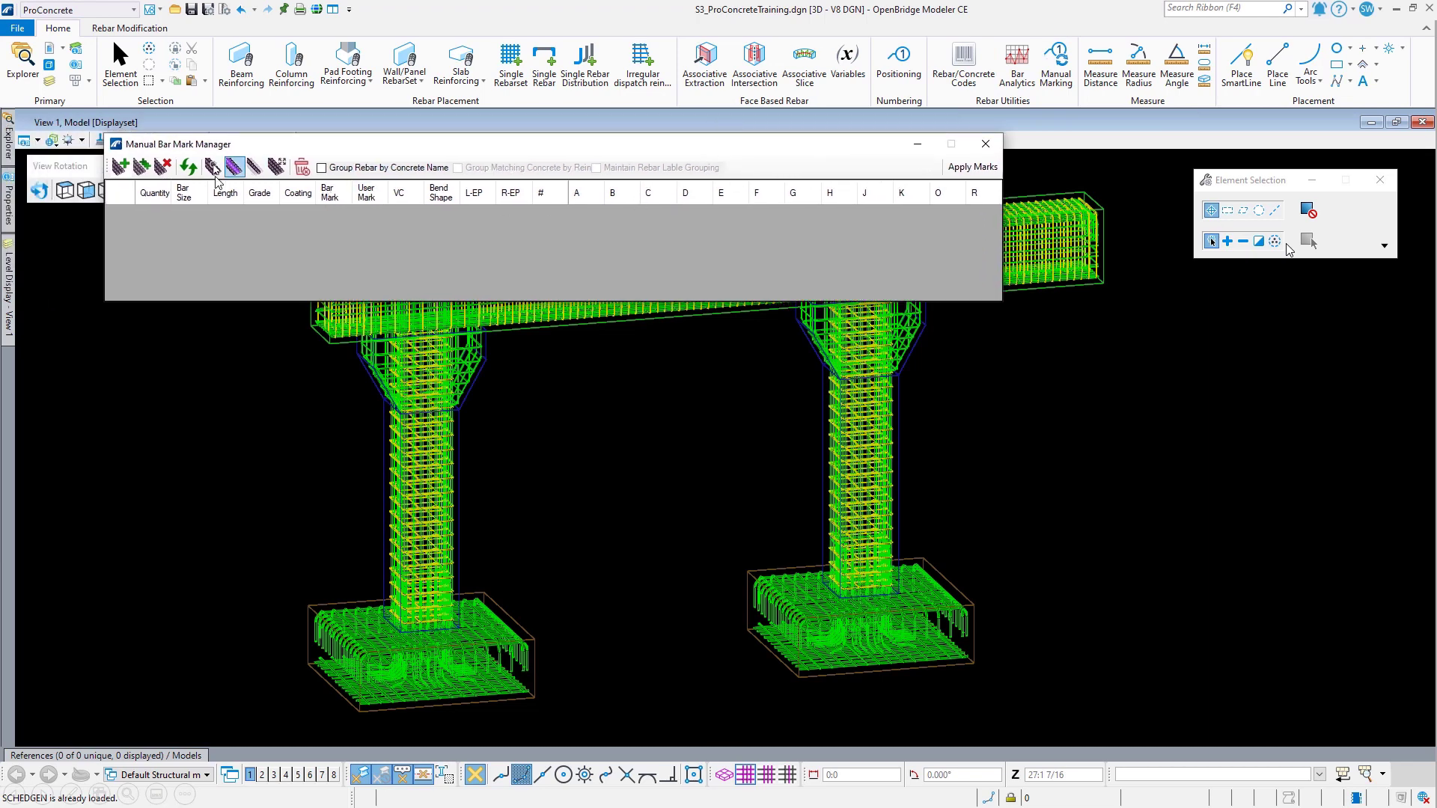
click(122, 167)
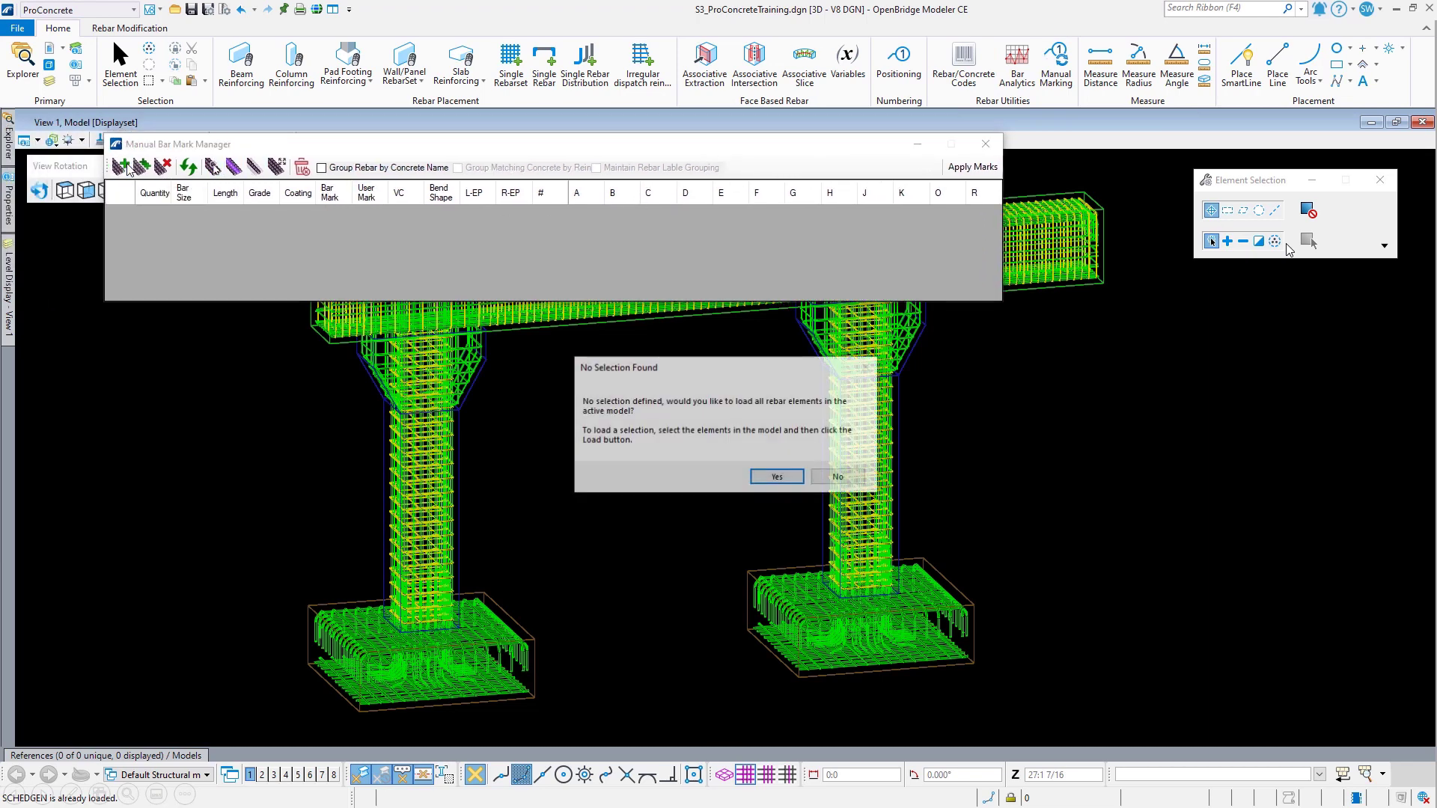
click(779, 478)
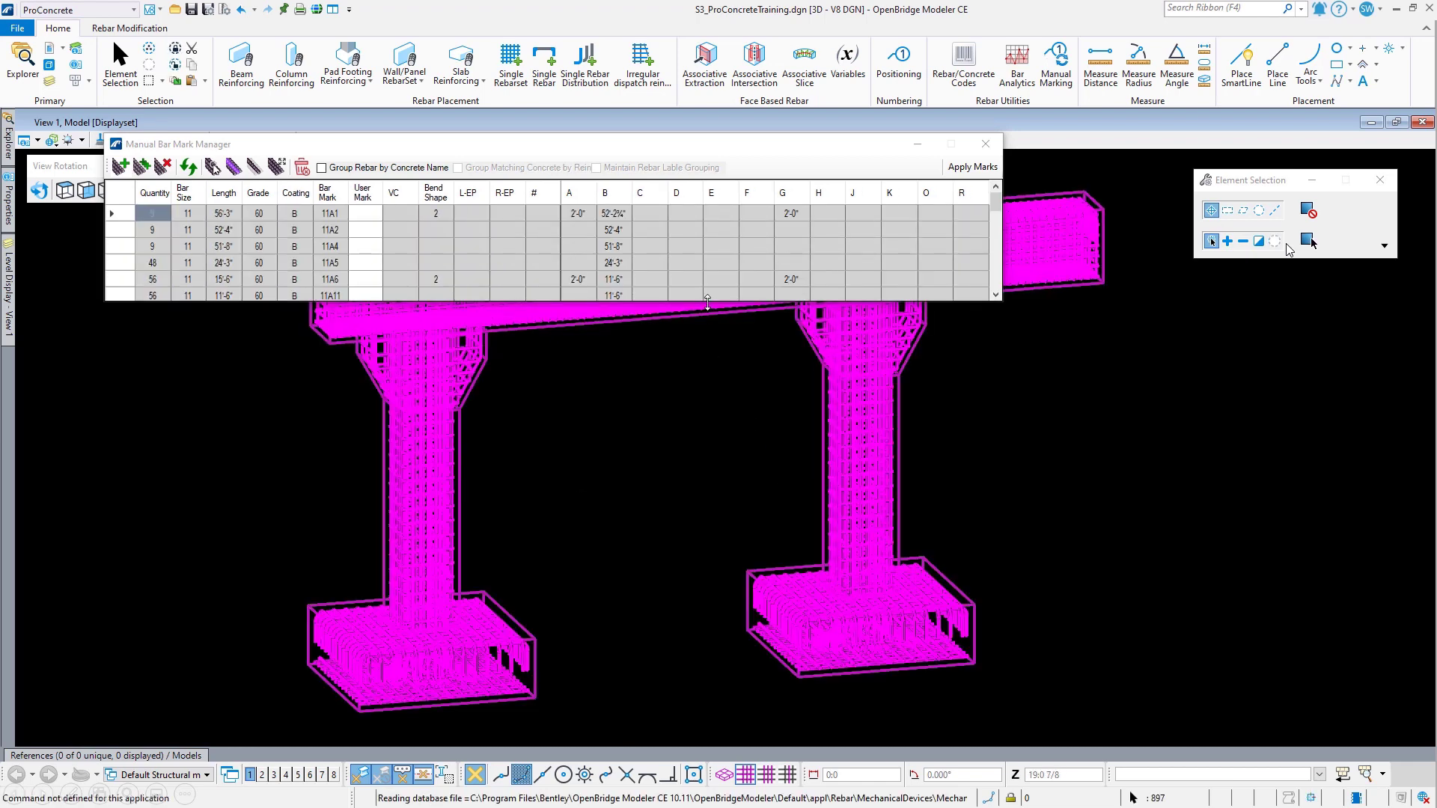
drag(708, 302, 698, 644)
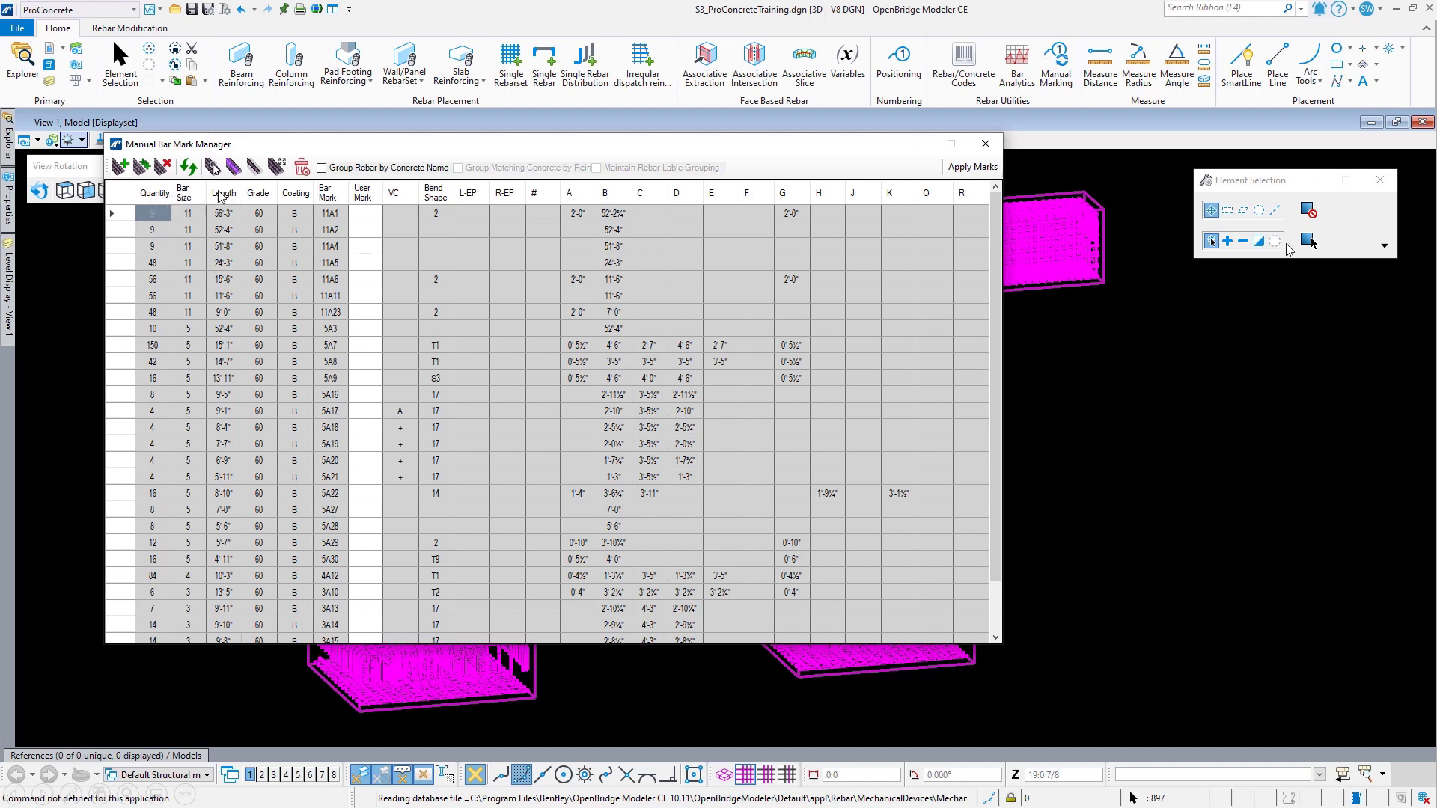
click(337, 170)
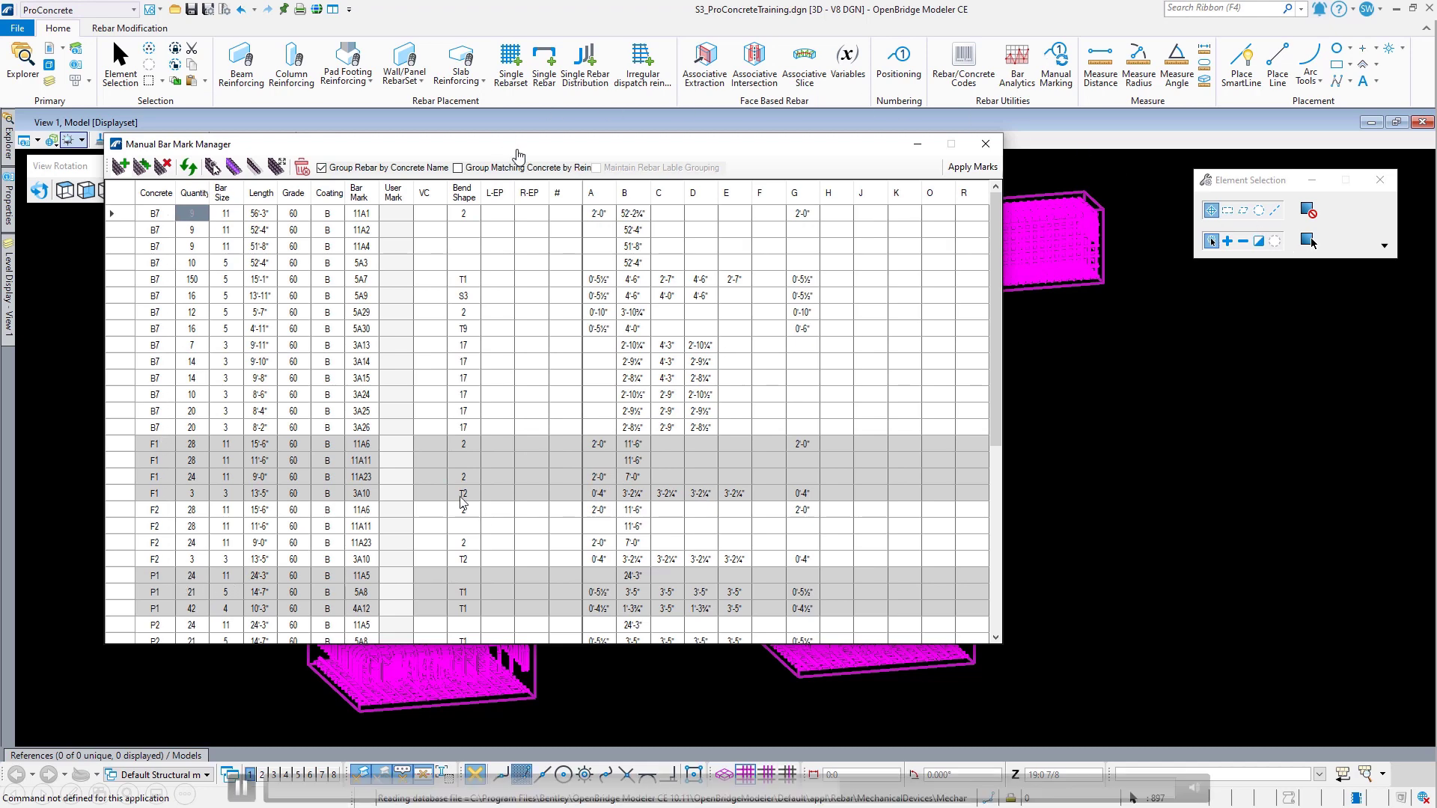
Step: Set the alpha character of the user mark to B for beam B7's bar 11A1 only
click(397, 215)
right_click(396, 216)
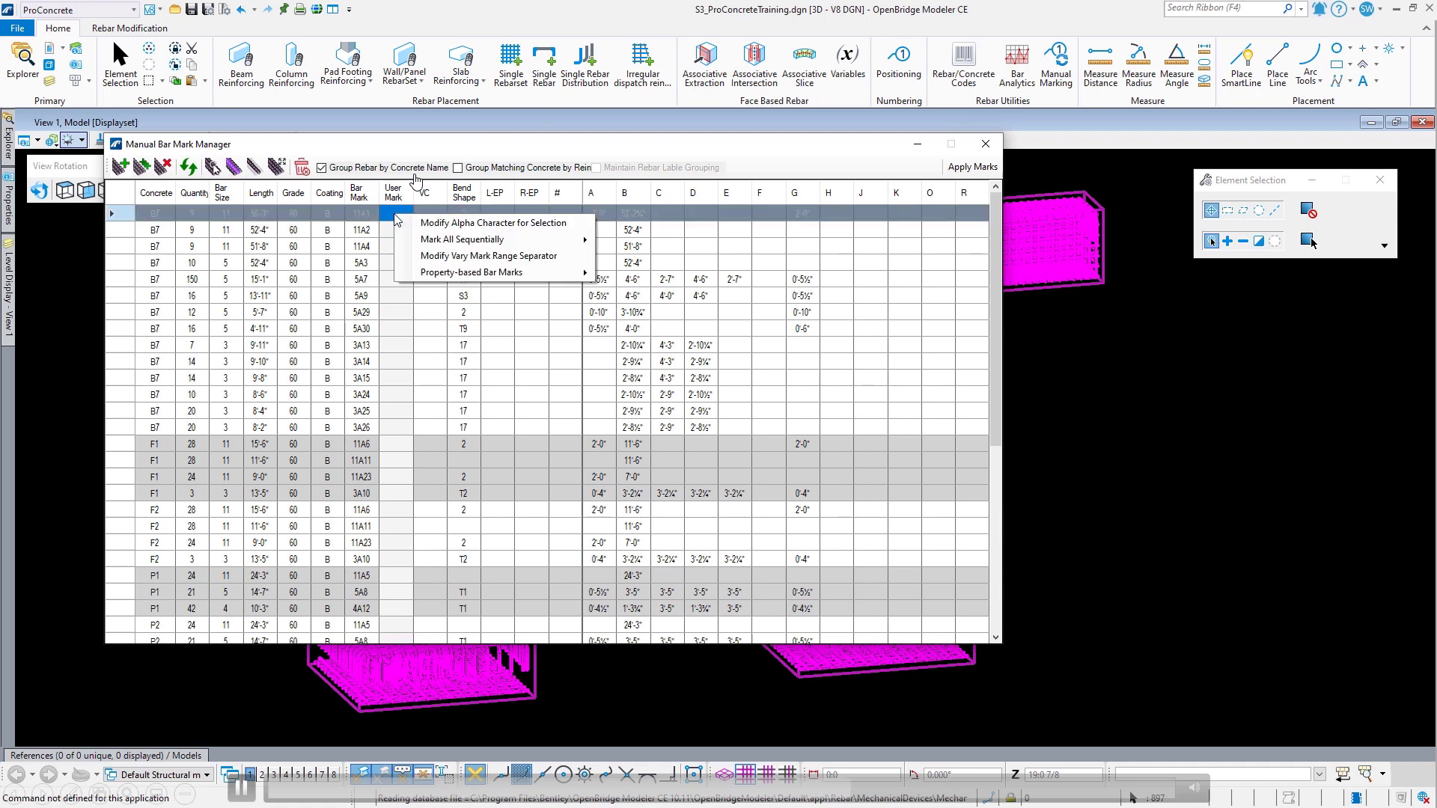
click(491, 223)
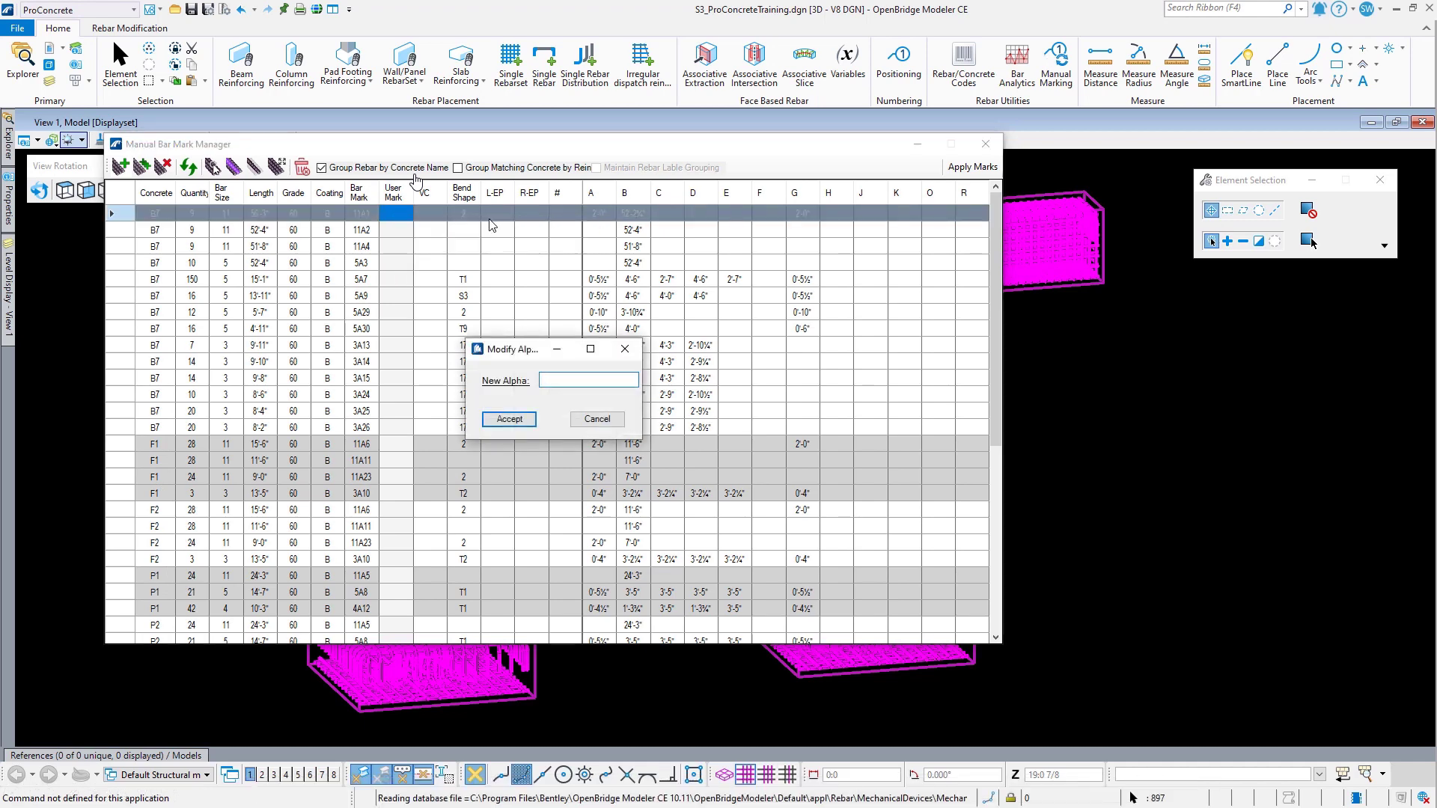
key(Return)
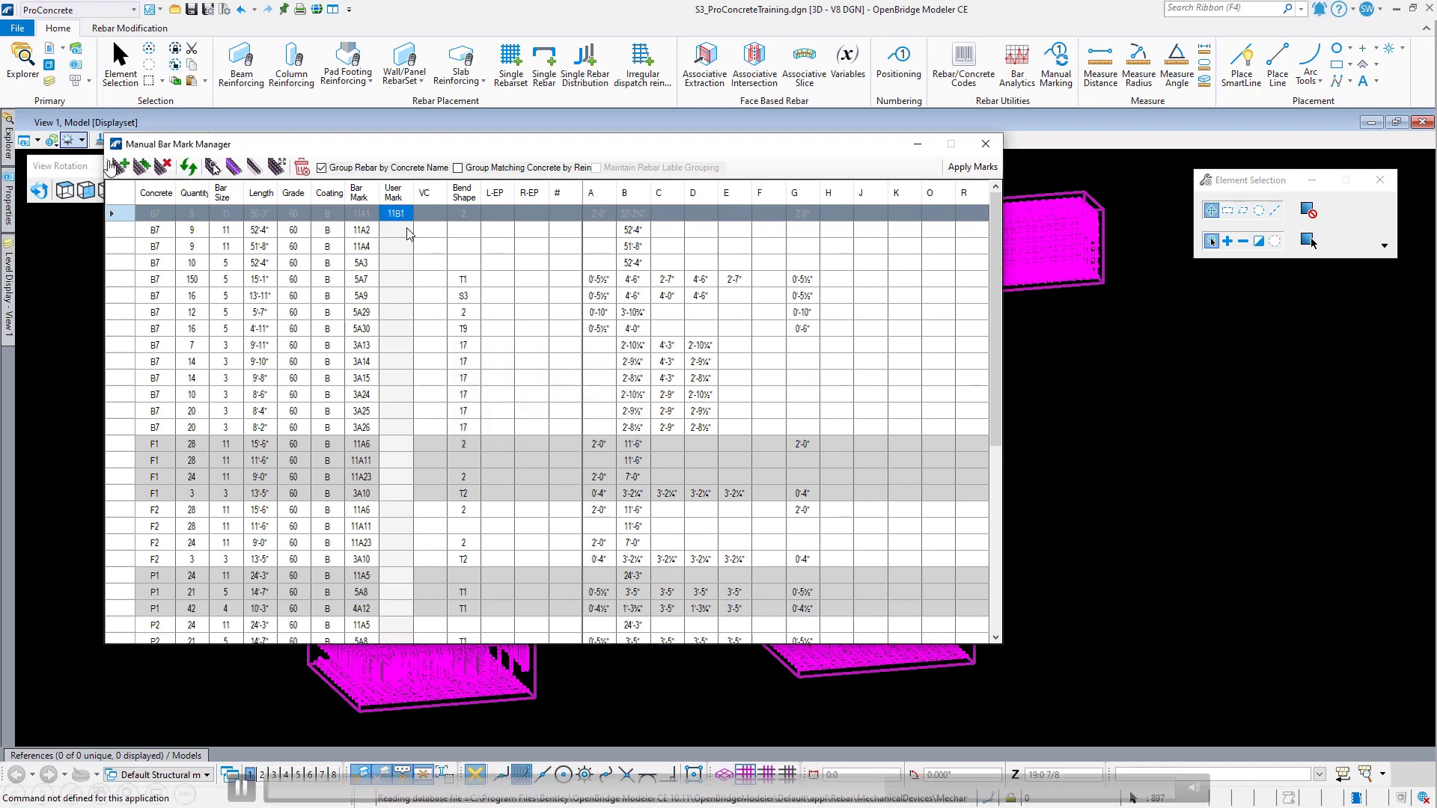
Step: Change the alpha character of the user marks to B for all rebar rows of beam B7
drag(406, 217, 398, 438)
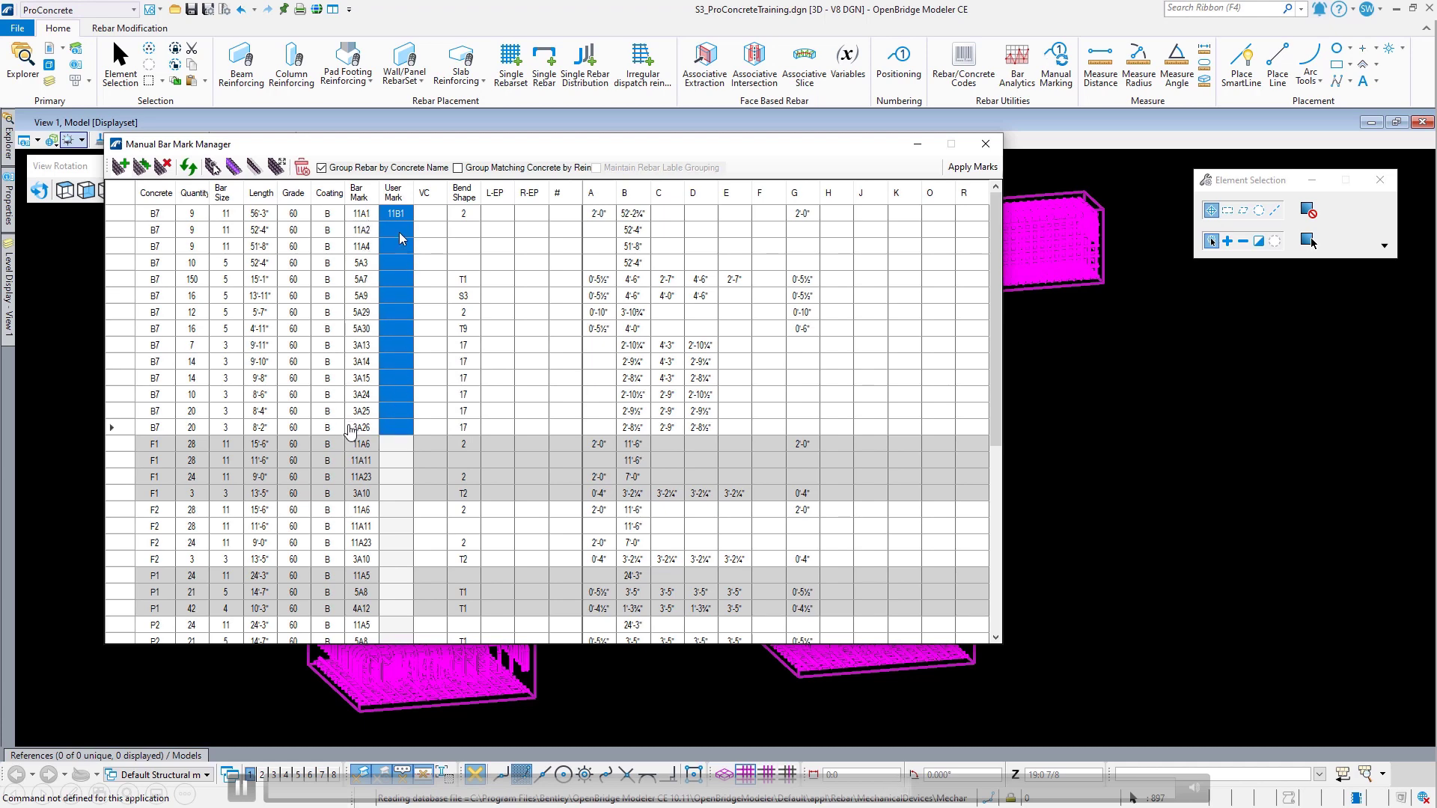
right_click(399, 234)
click(492, 241)
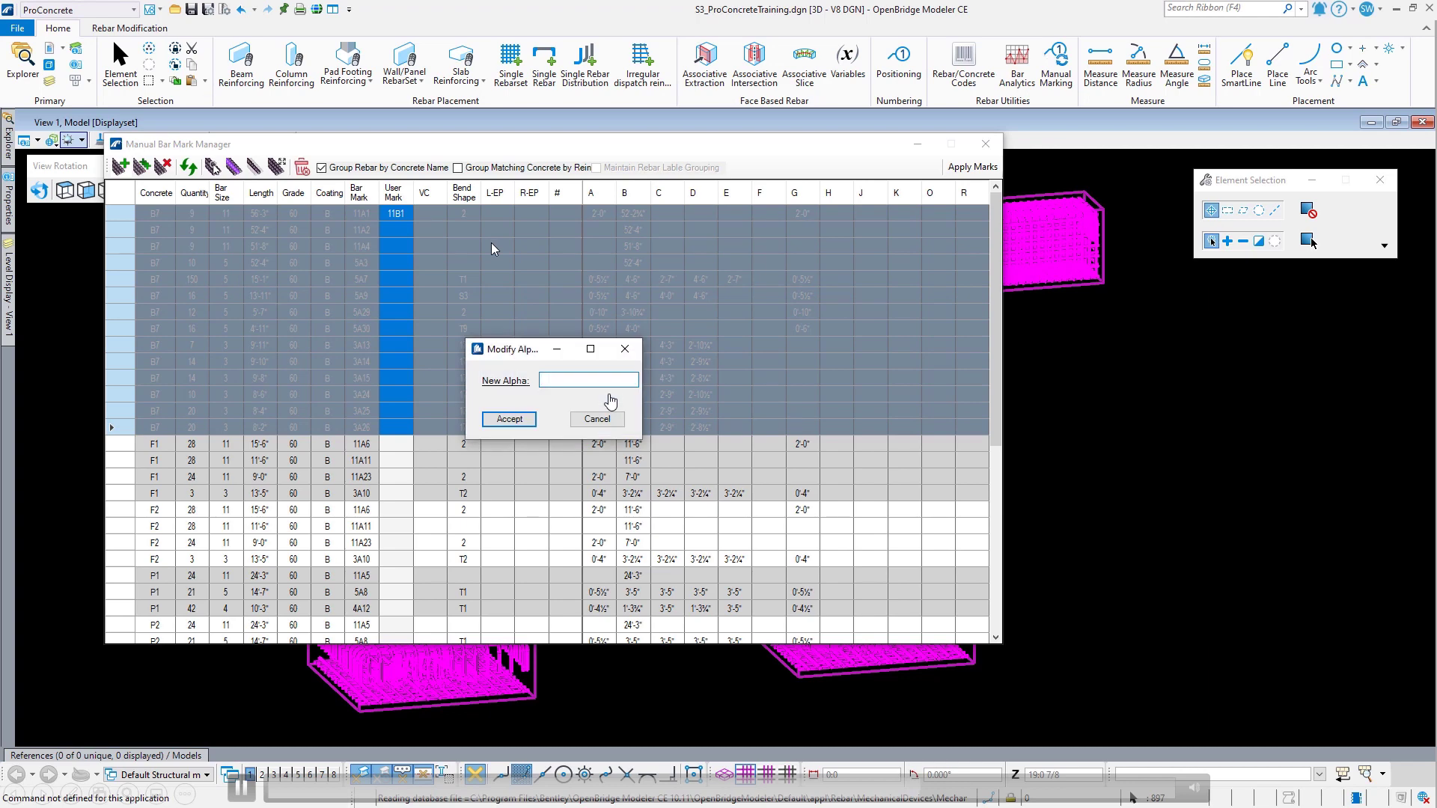
text(B)
key(Return)
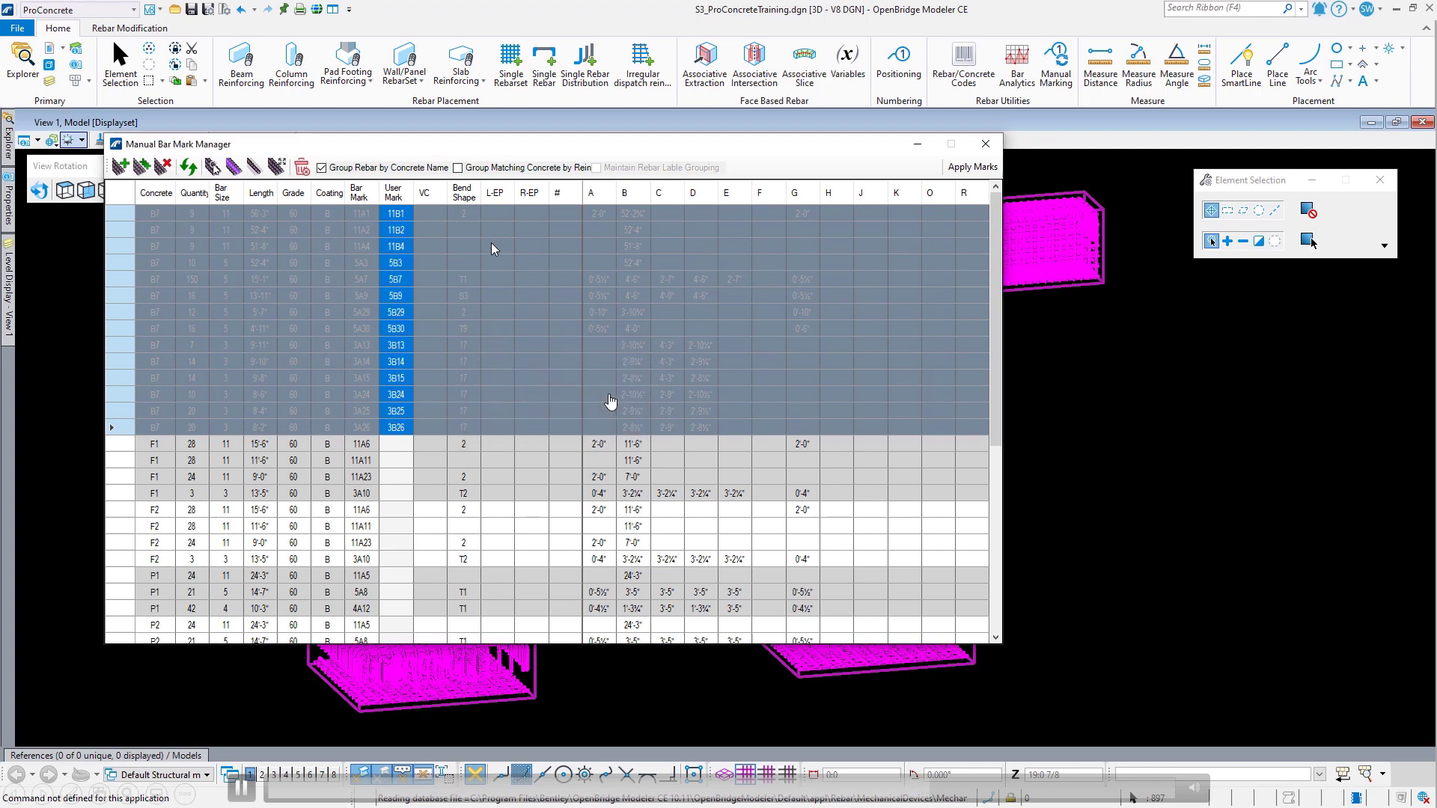
click(592, 315)
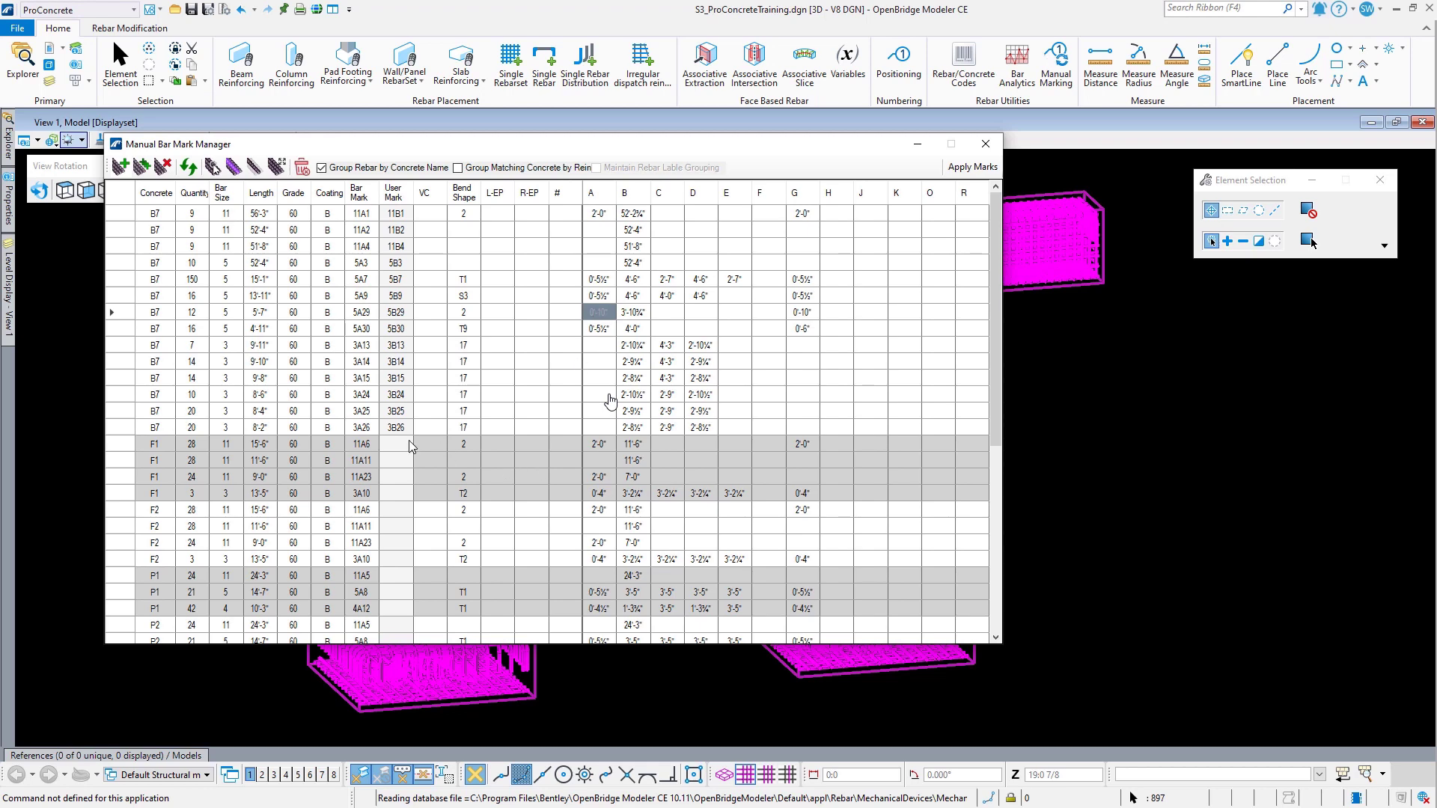
Step: Change the alpha character of the user marks to F for all four rebar rows of footing F1
drag(398, 443, 400, 498)
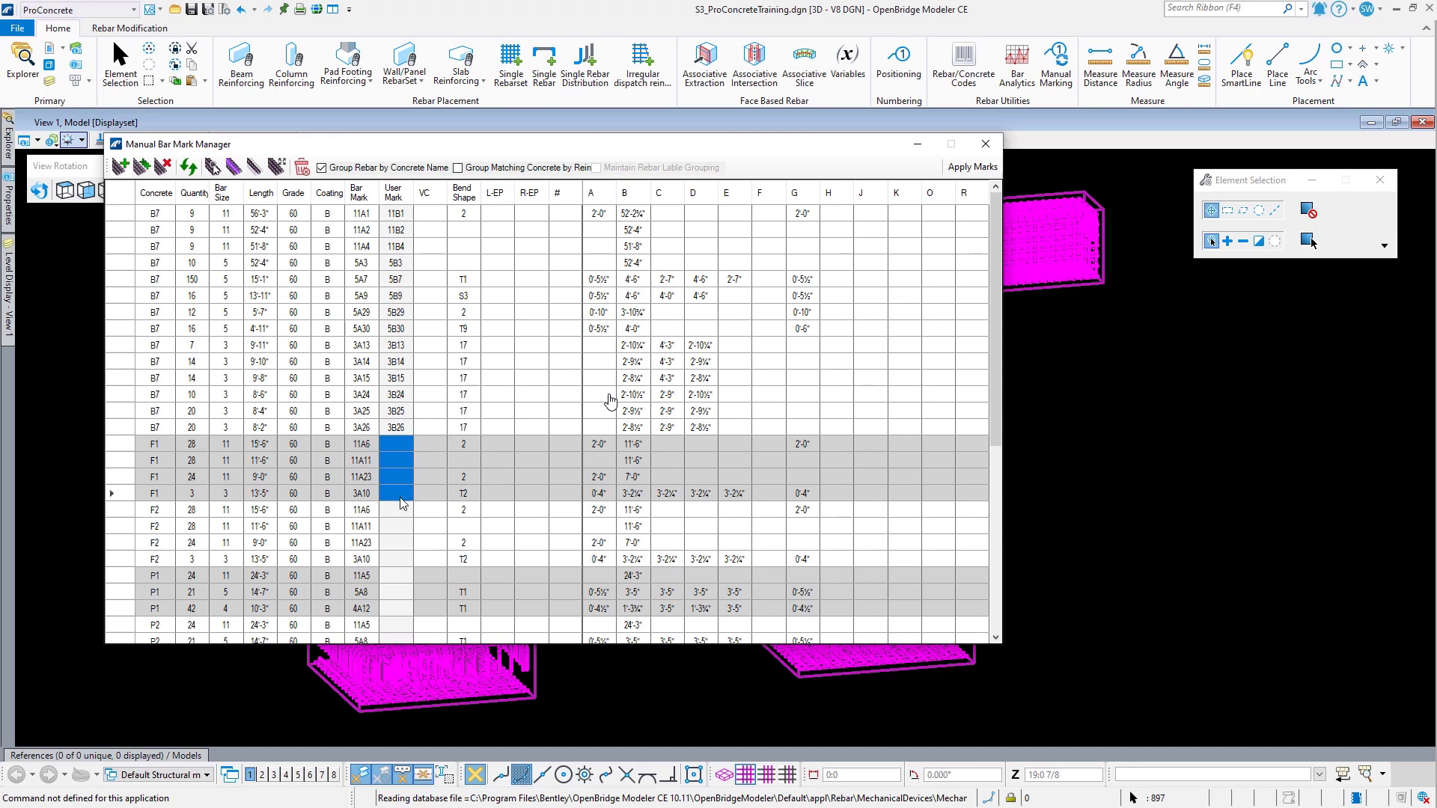
right_click(397, 444)
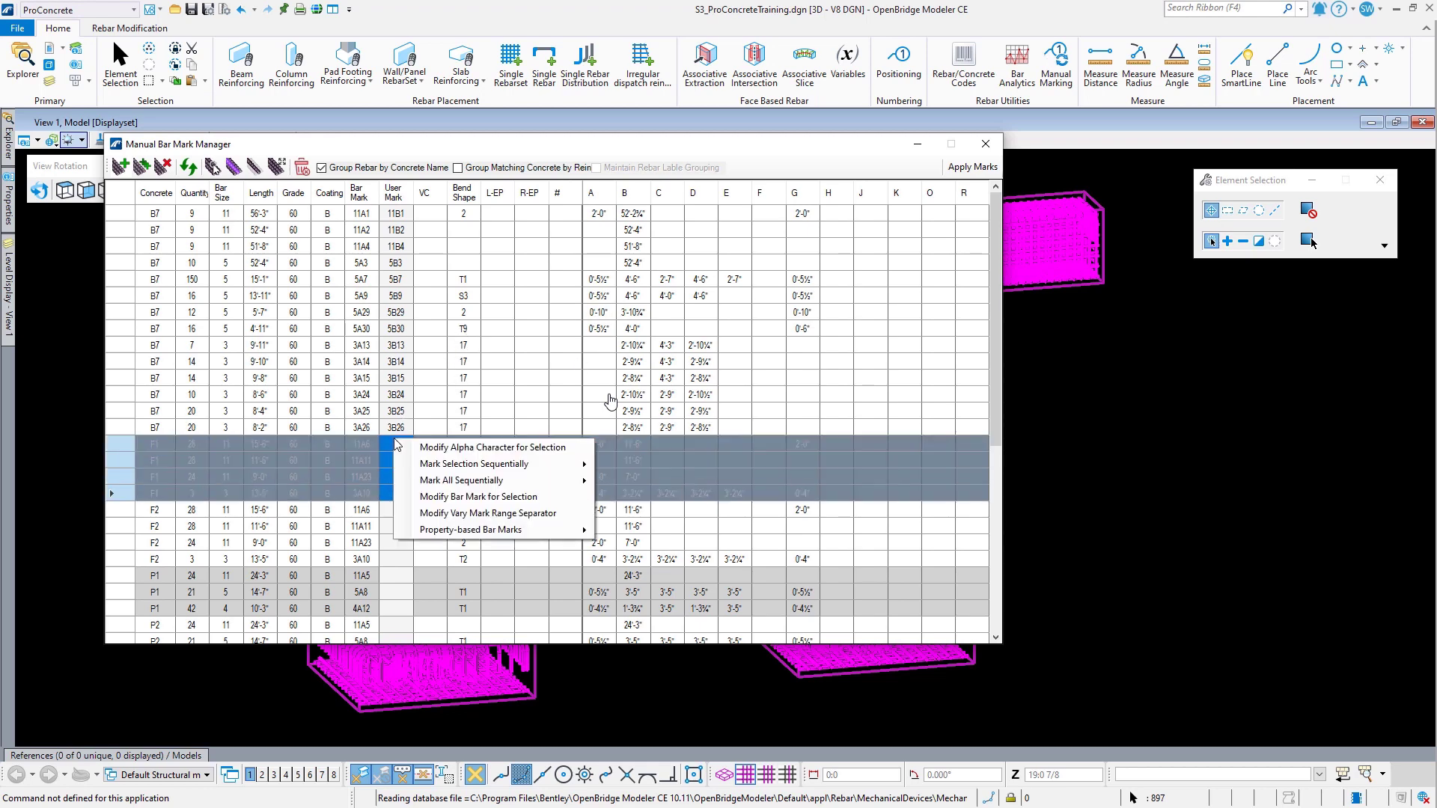
click(474, 449)
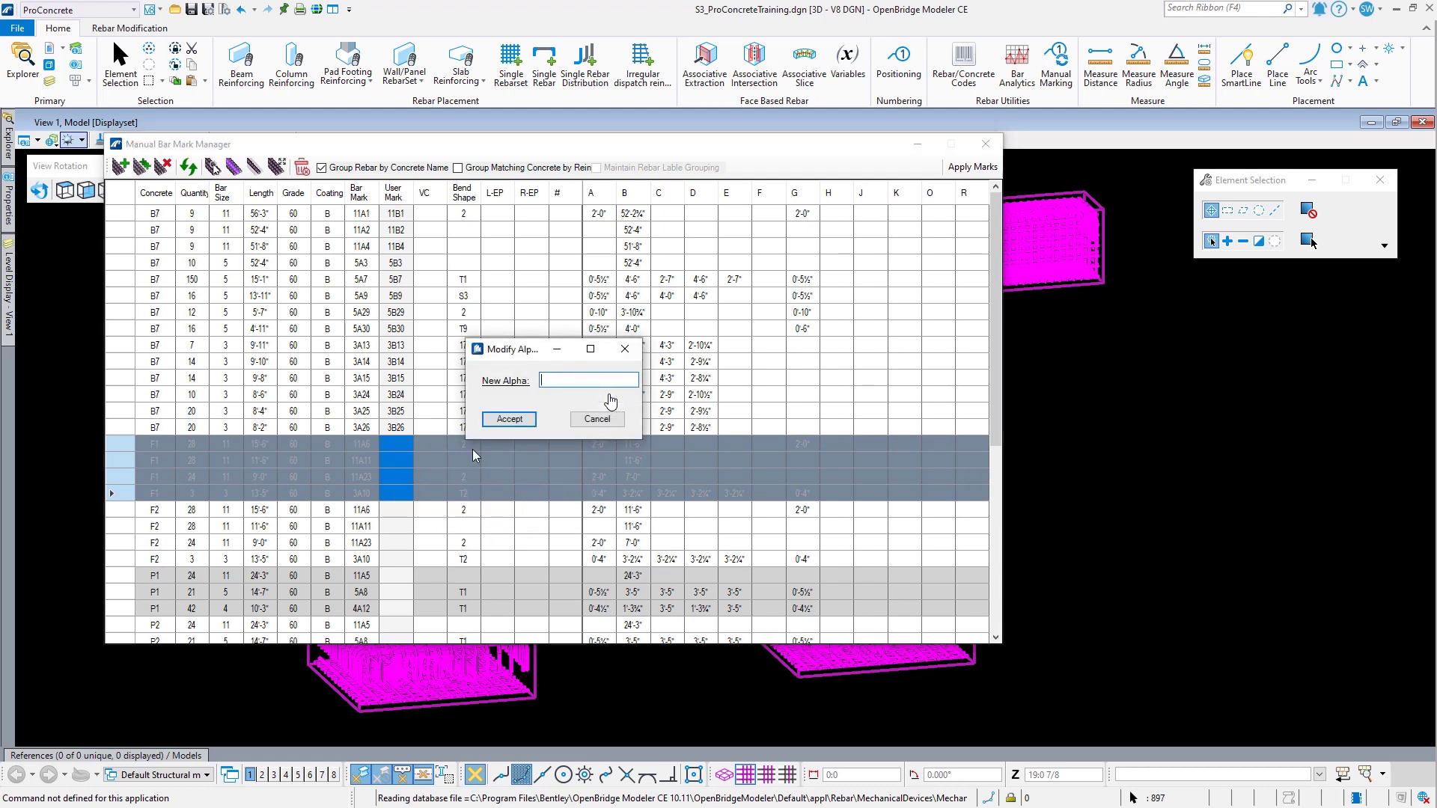
key(Return)
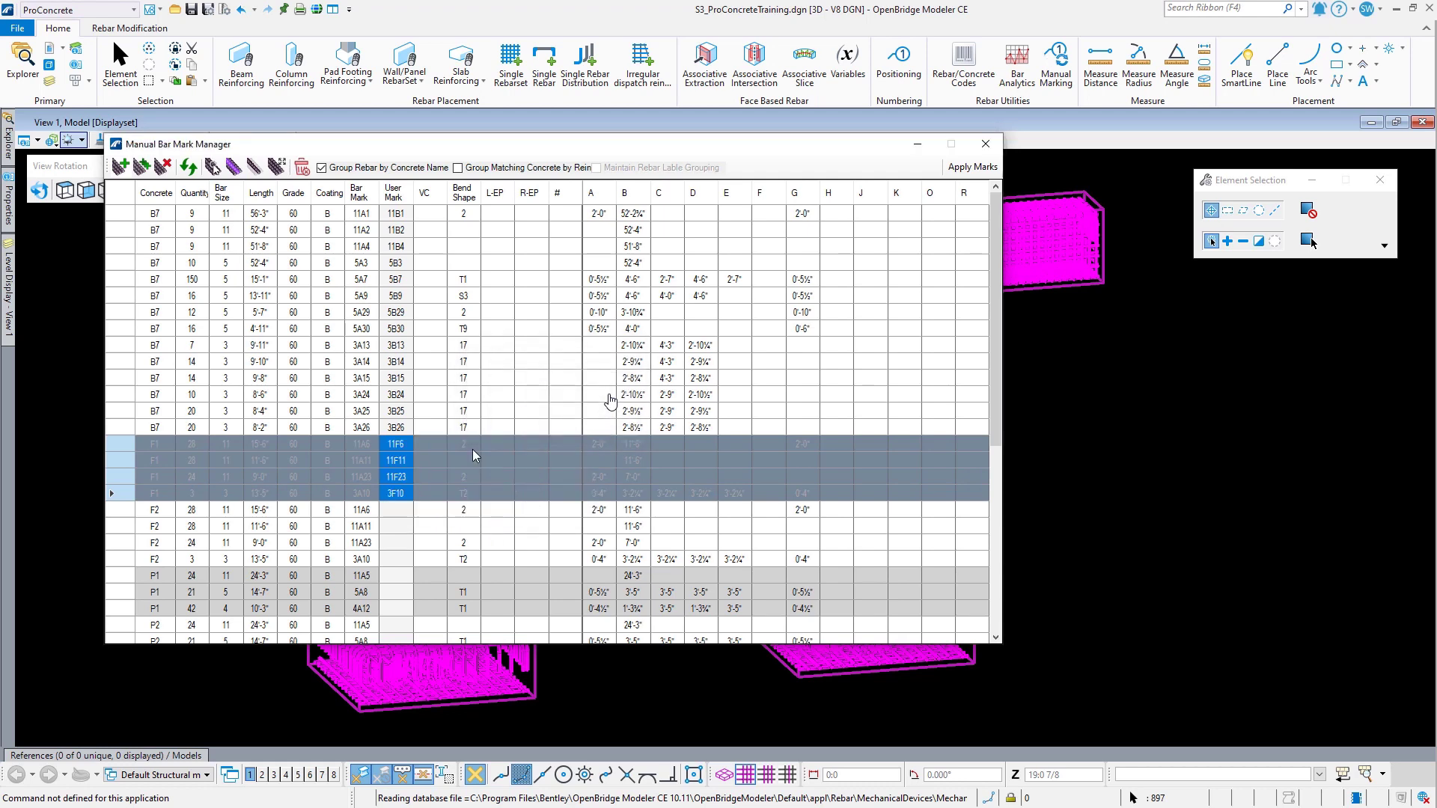
Step: Check the remaining footing and column rows in the Manual Bar Mark Manager and close it
scroll(482, 342, down, 1)
scroll(481, 342, down, 1)
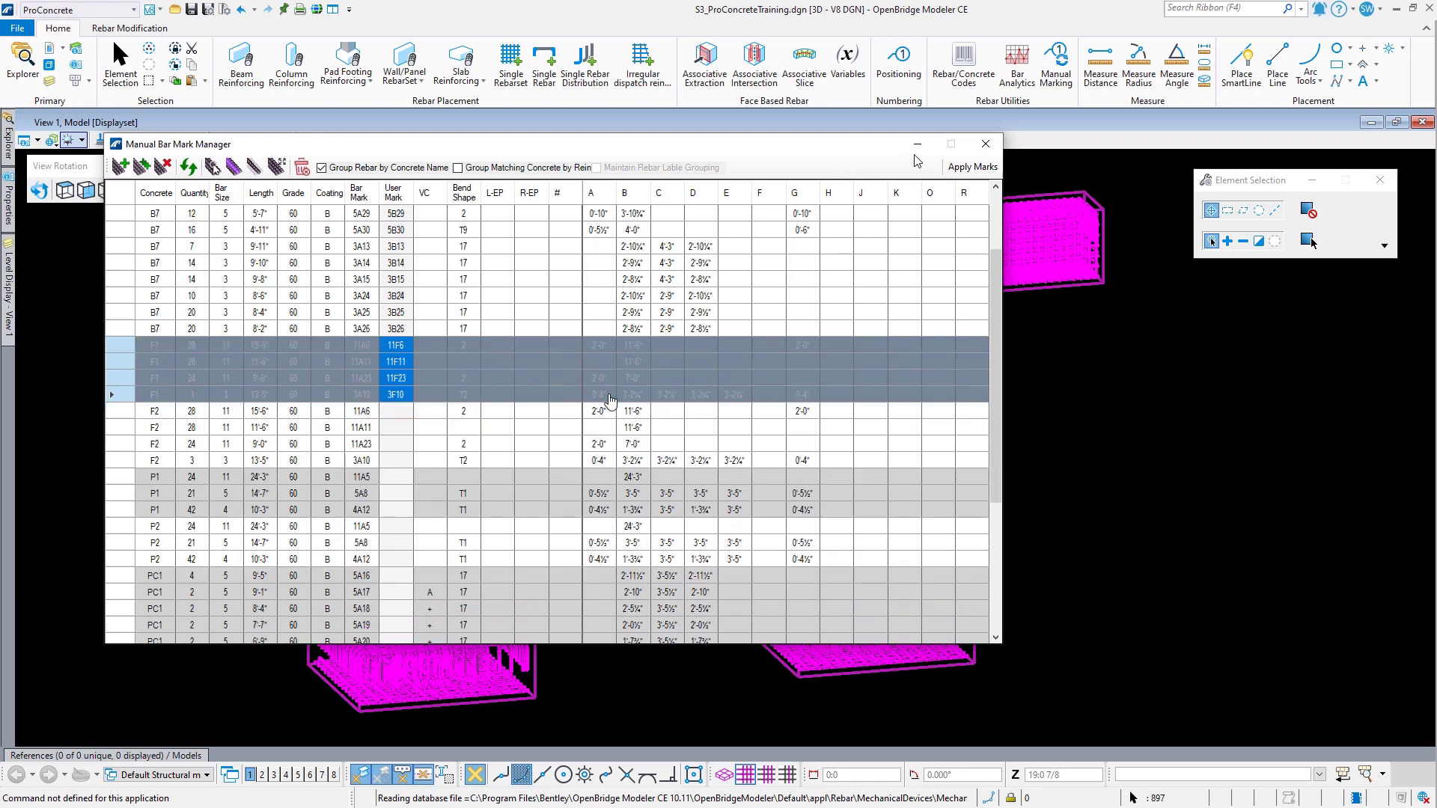
click(990, 148)
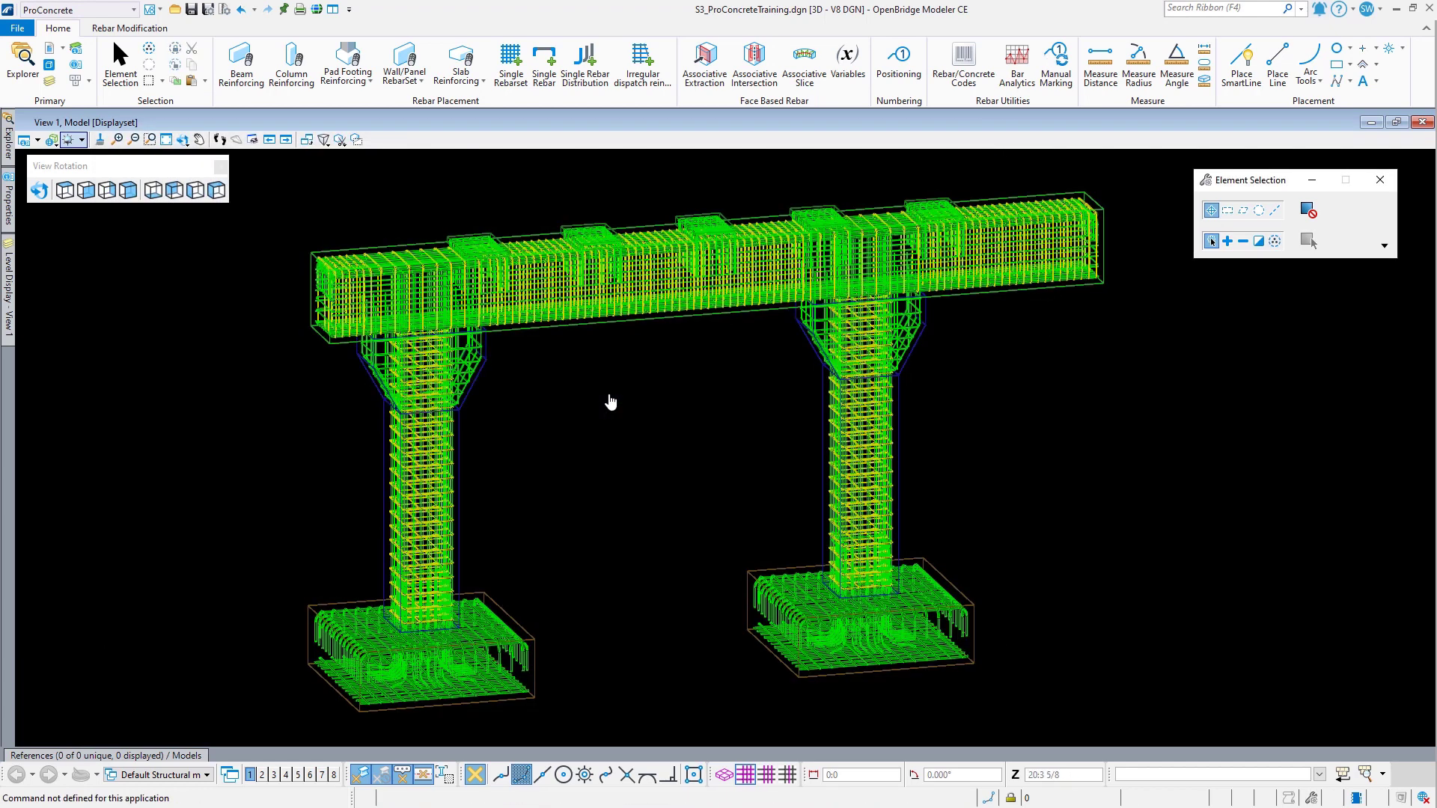
Step: Run Bar Analytics and review the 3D model's rebar by concrete ID in a widened window
click(1018, 66)
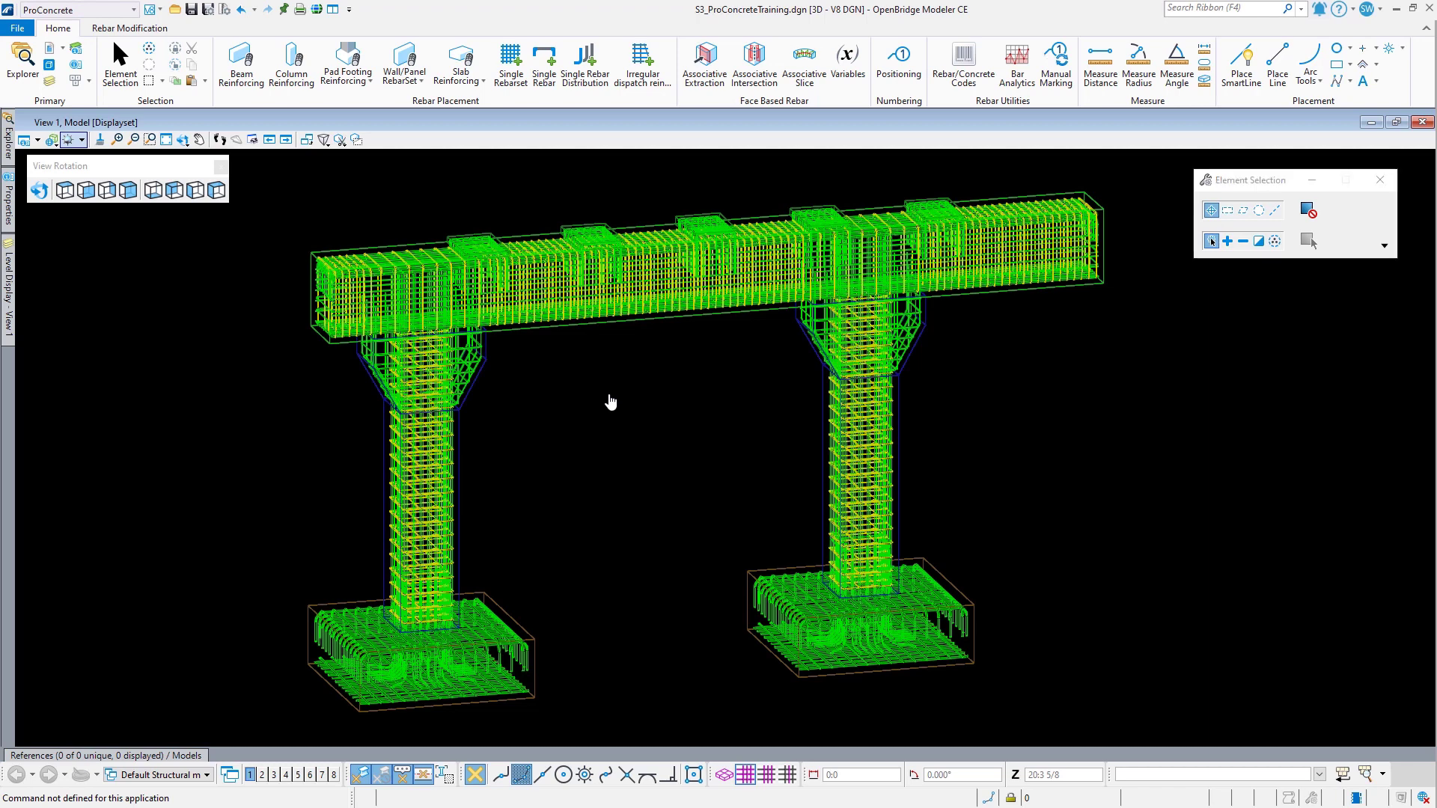
click(1020, 72)
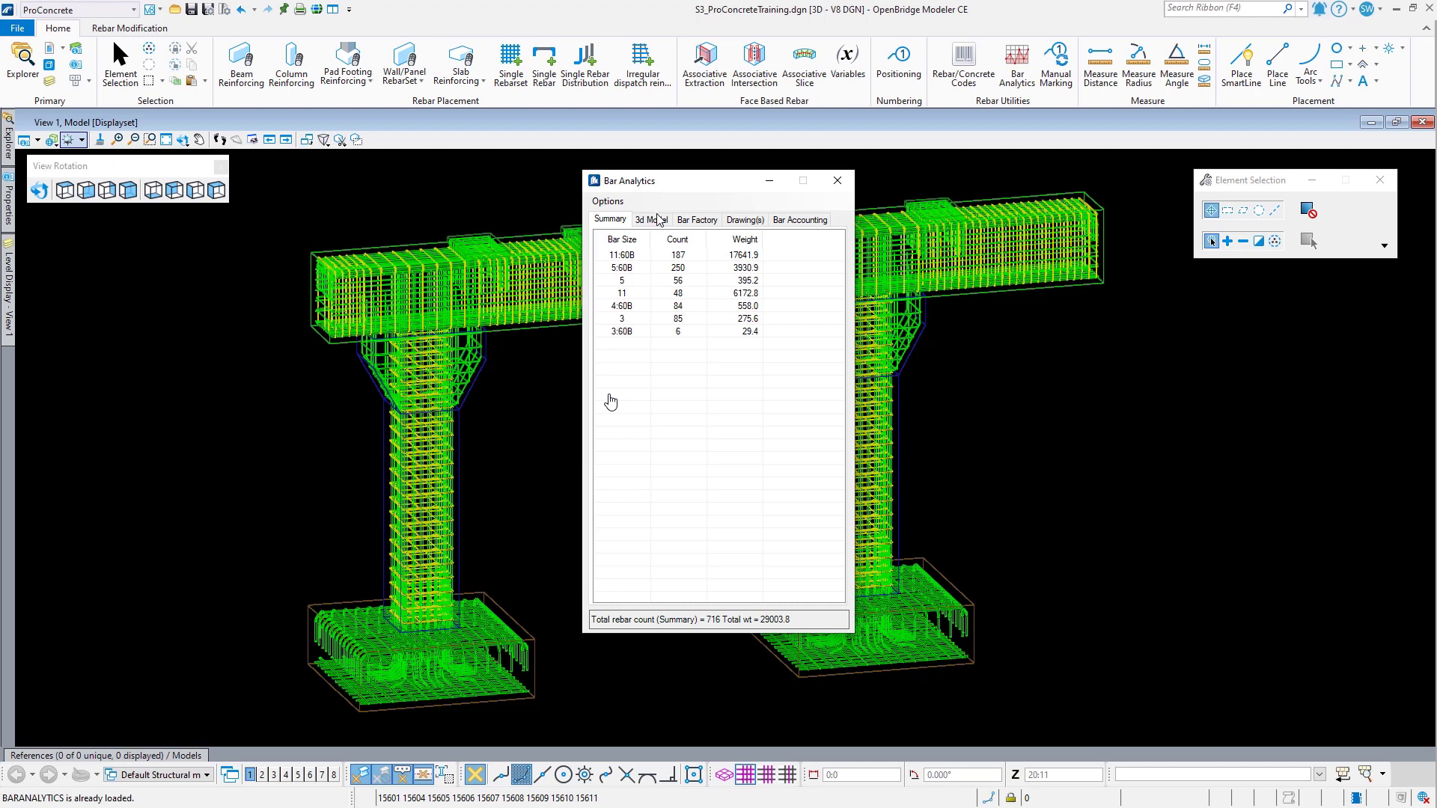
click(658, 224)
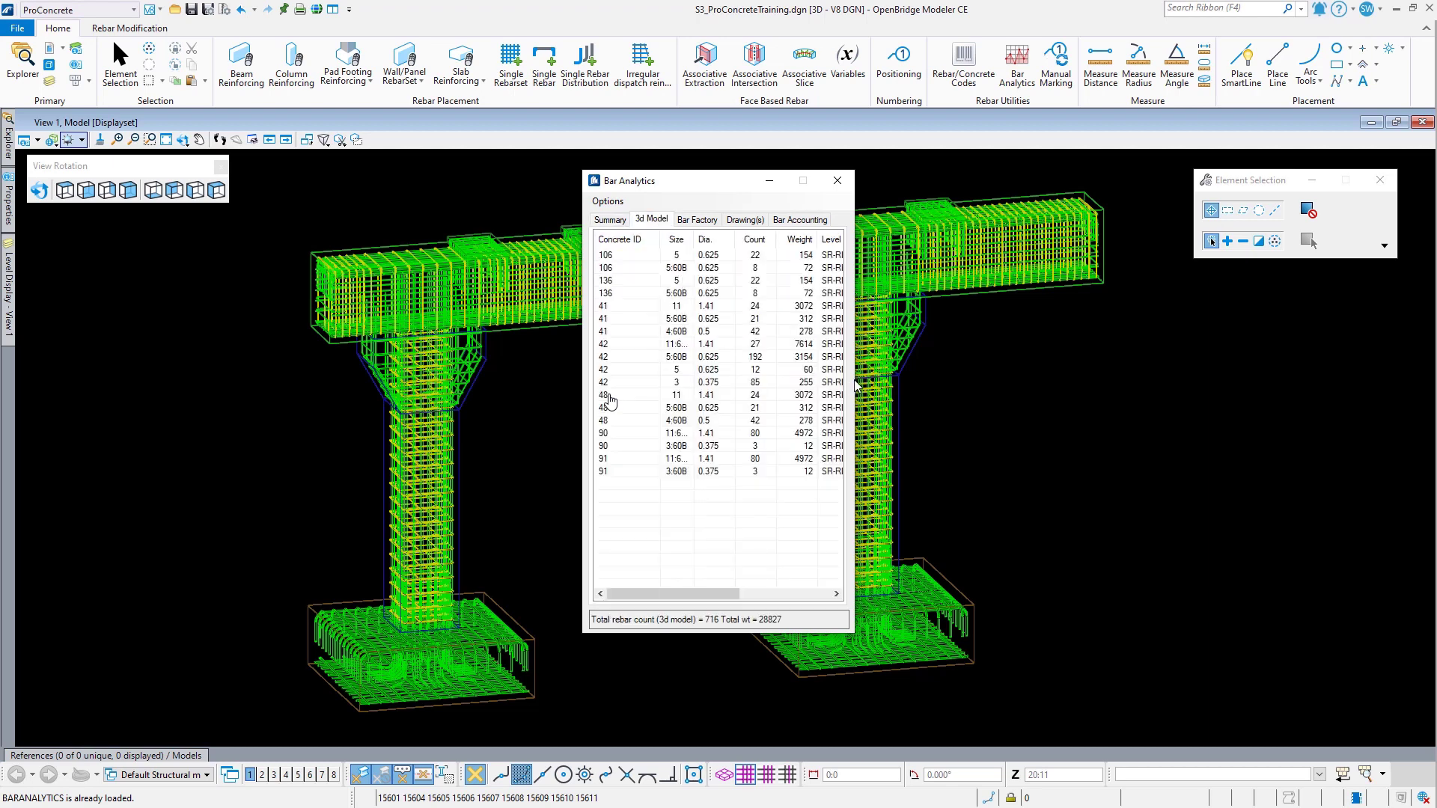
drag(856, 384, 1095, 385)
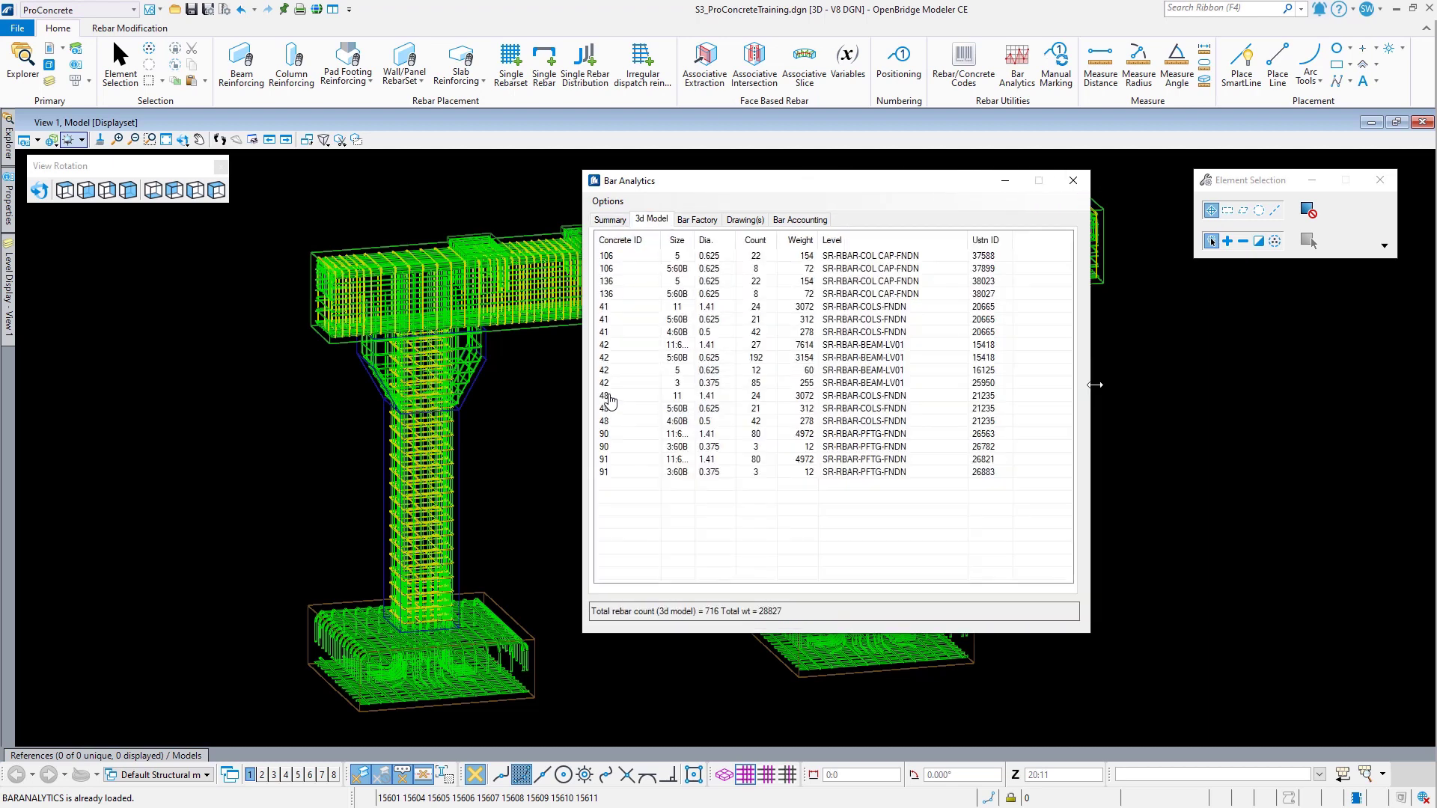
Step: Examine the Bar Factory list by selecting several bar marks, including 5A7, 5A22 and 11A23, to highlight them in the model
click(698, 220)
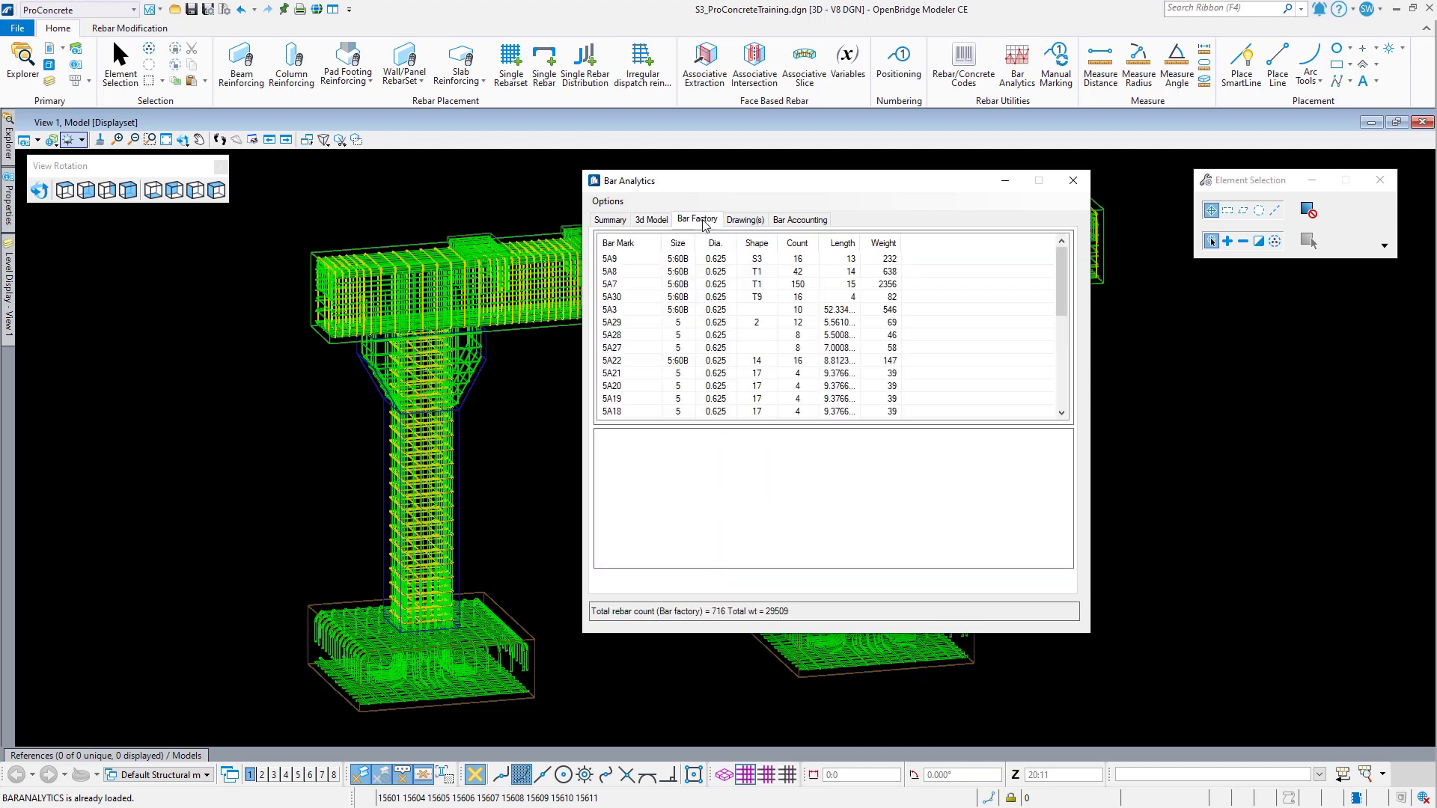
click(739, 286)
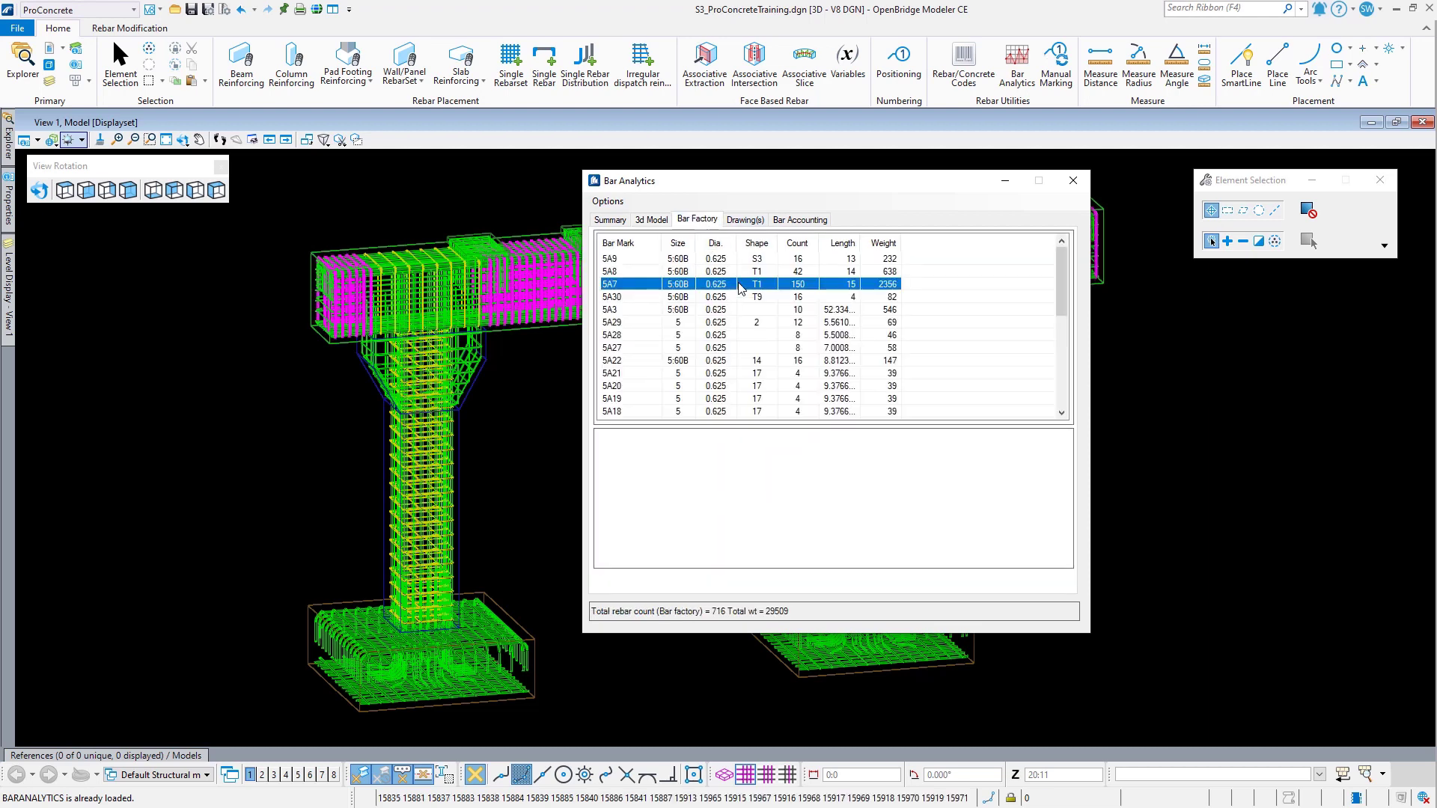
click(732, 323)
click(735, 361)
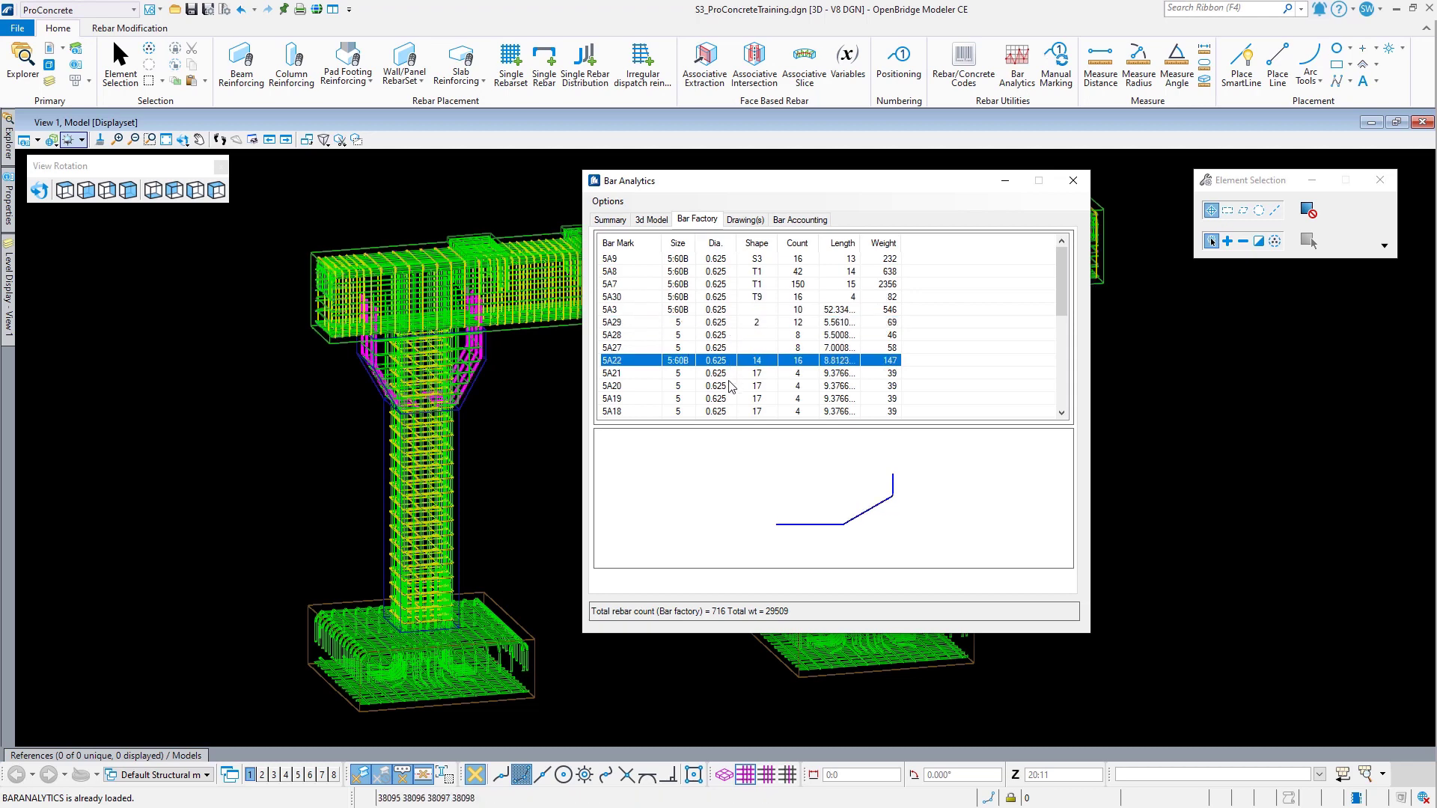
click(730, 385)
click(725, 405)
scroll(730, 393, down, 5)
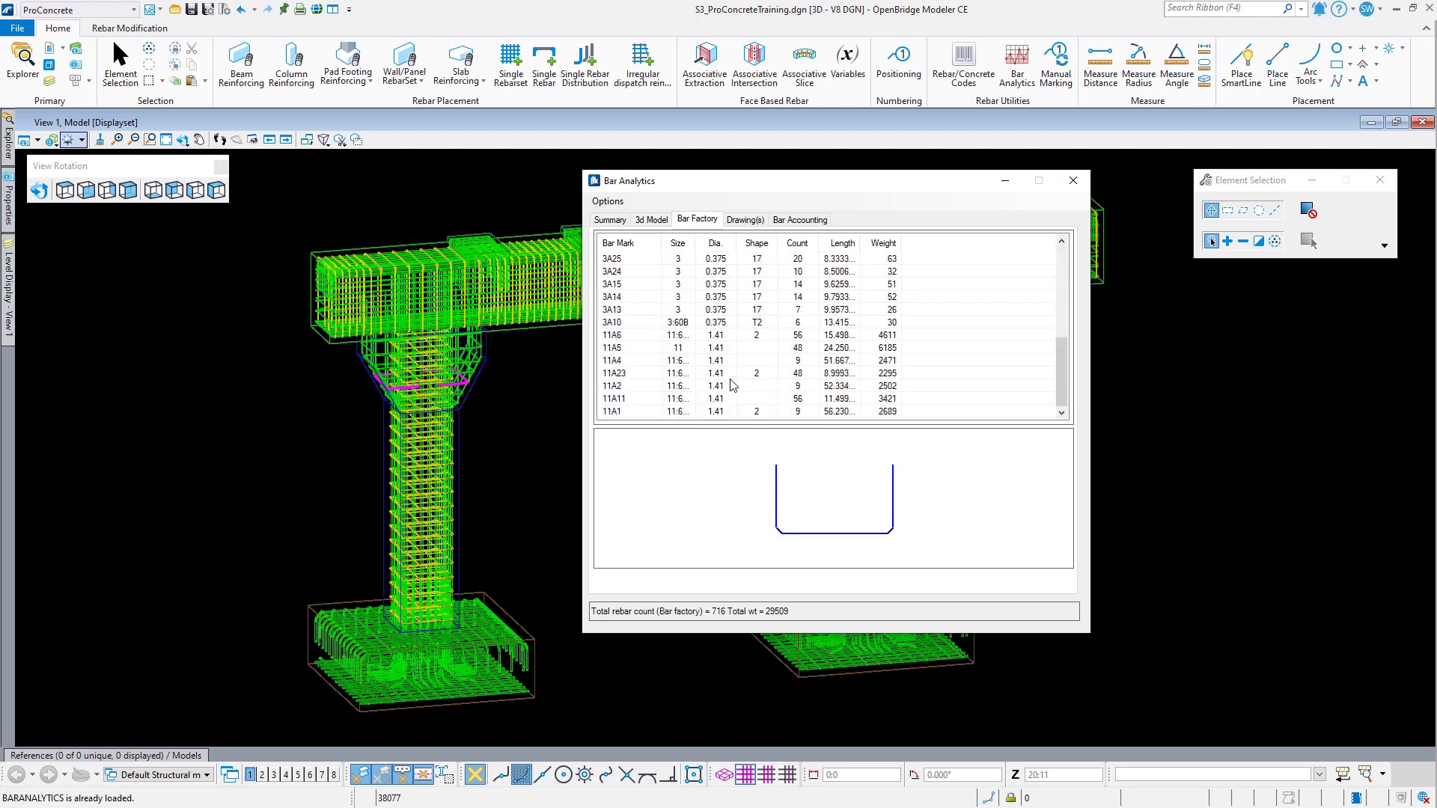
click(732, 374)
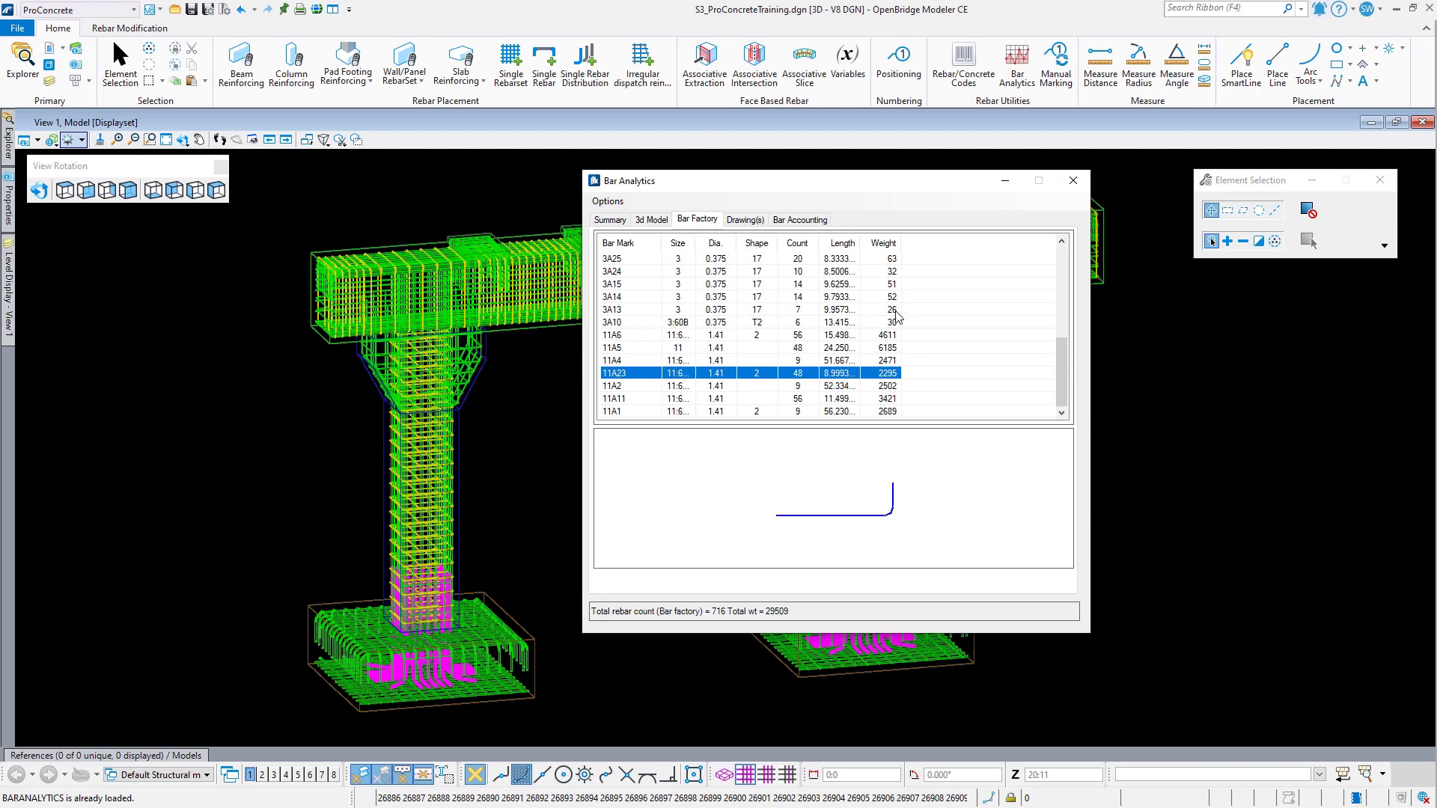
Step: Review the drawings list and the accounting of bars not shown on any drawing, and close Bar Analytics
click(746, 223)
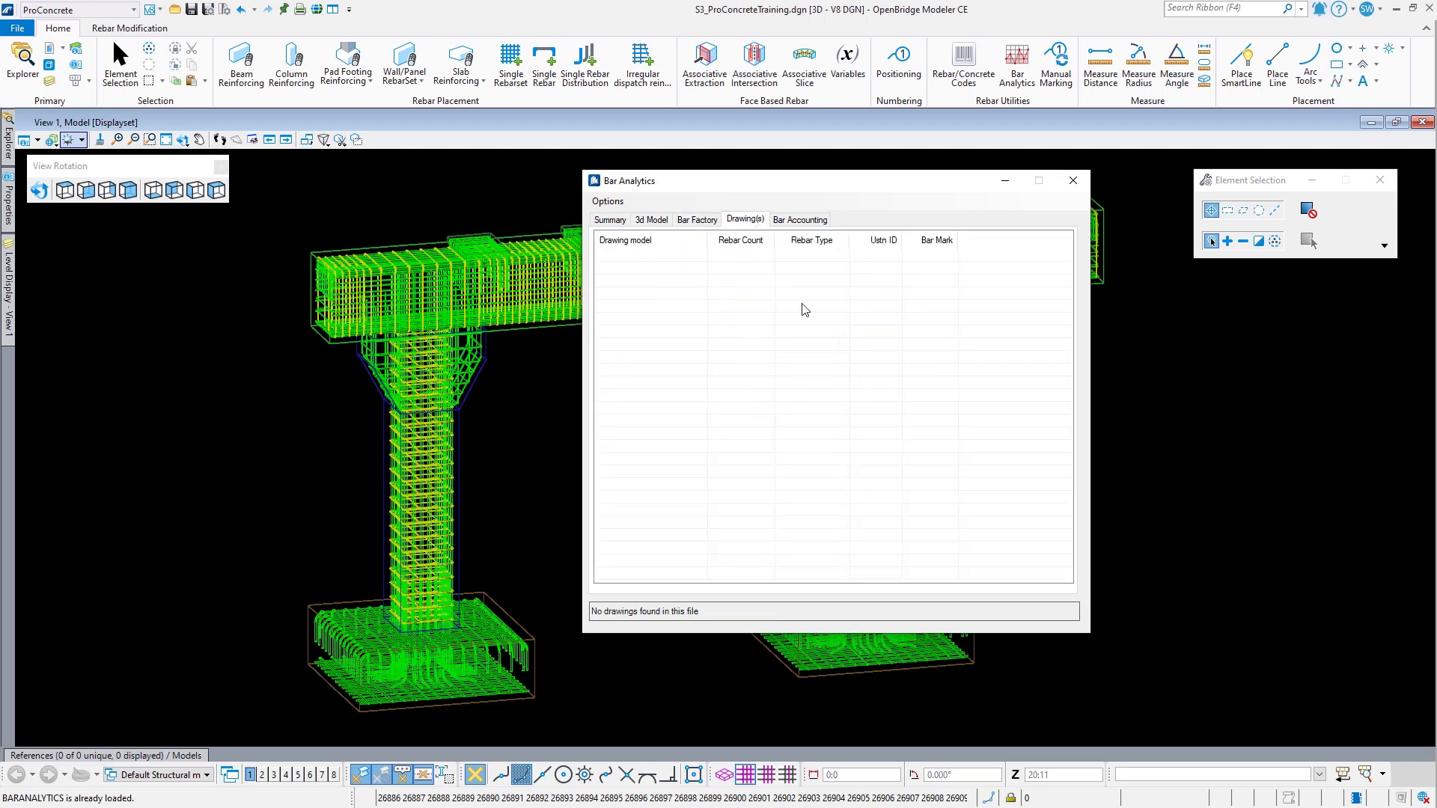
click(802, 221)
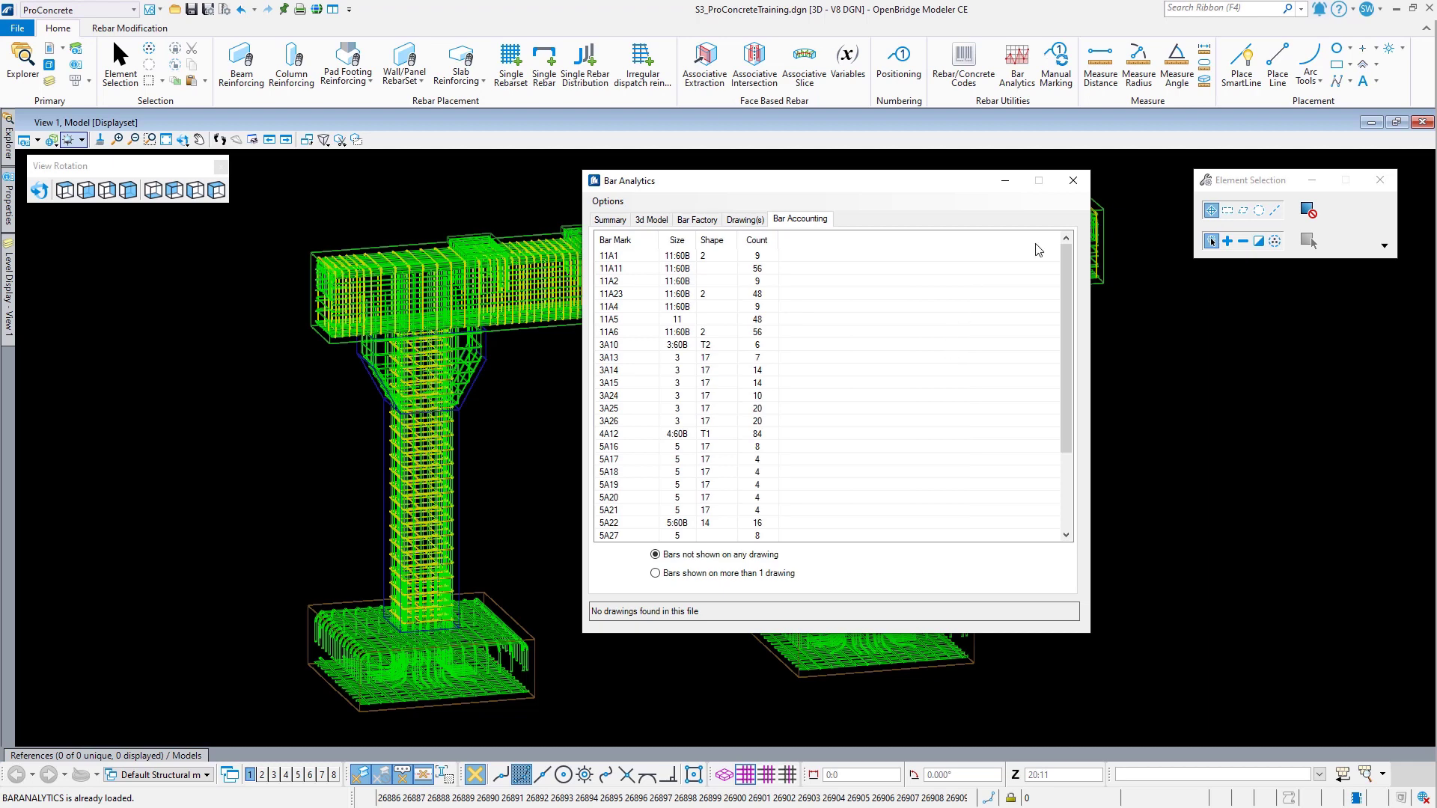
click(1072, 182)
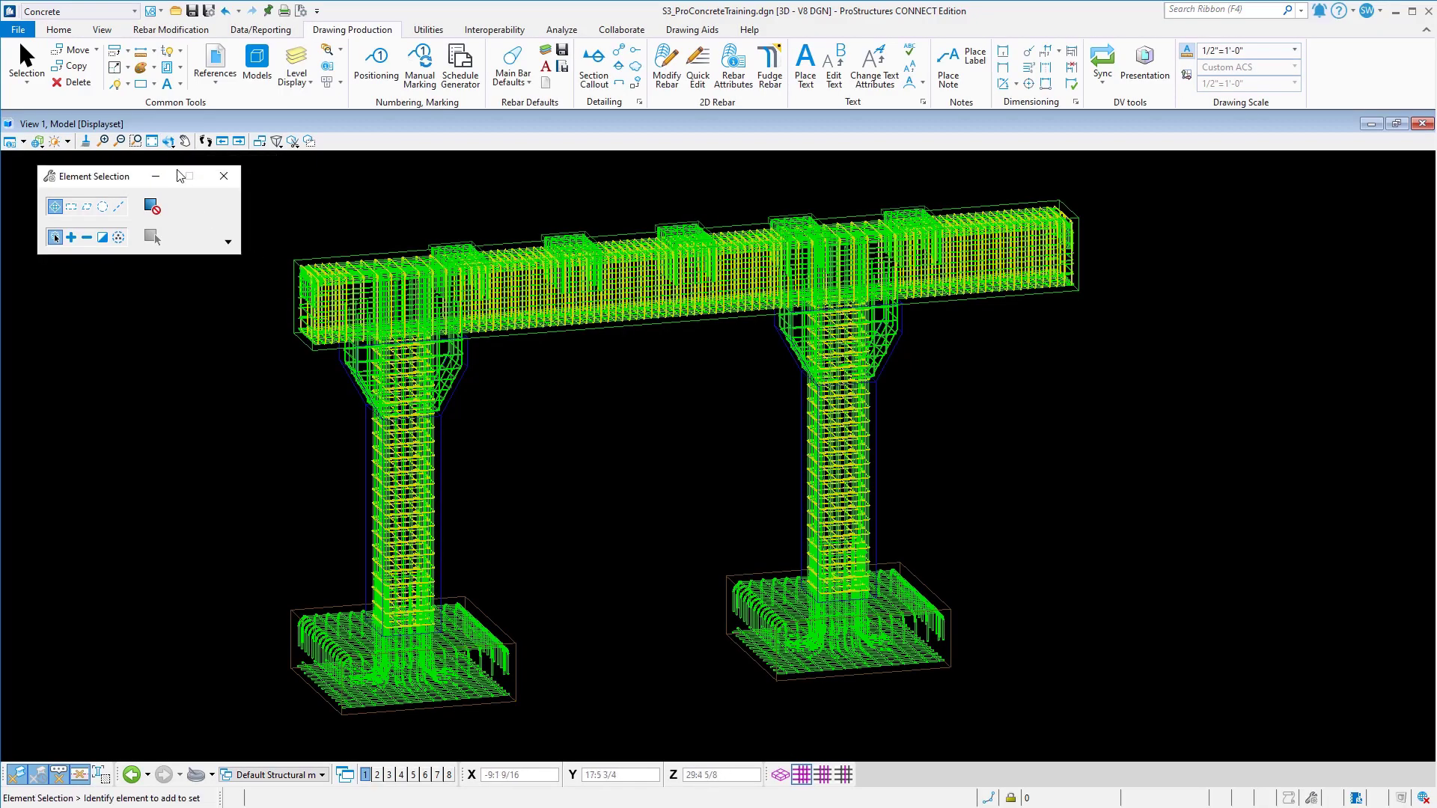
Step: Look at the pier model in the front and right views in ProStructures
click(168, 142)
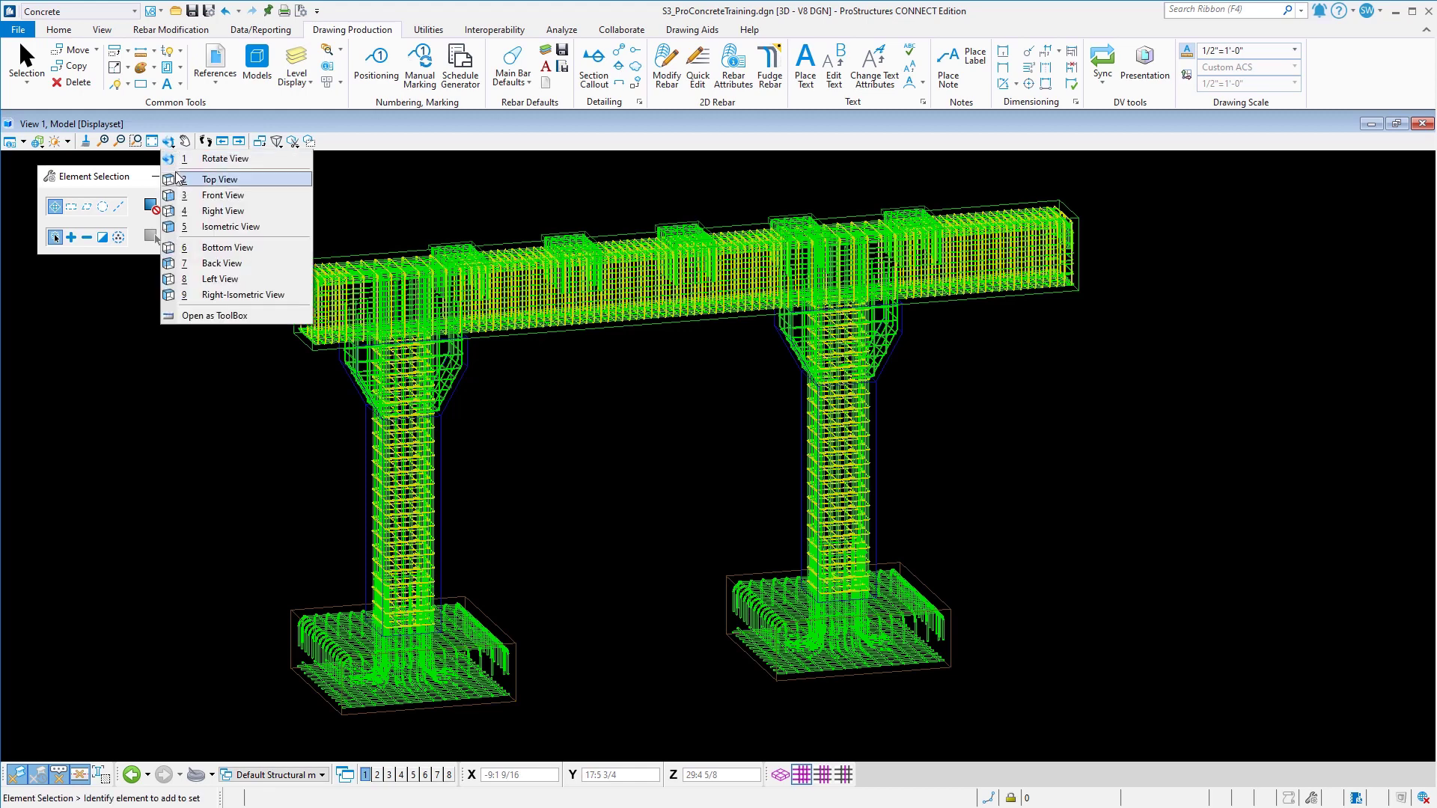
click(246, 197)
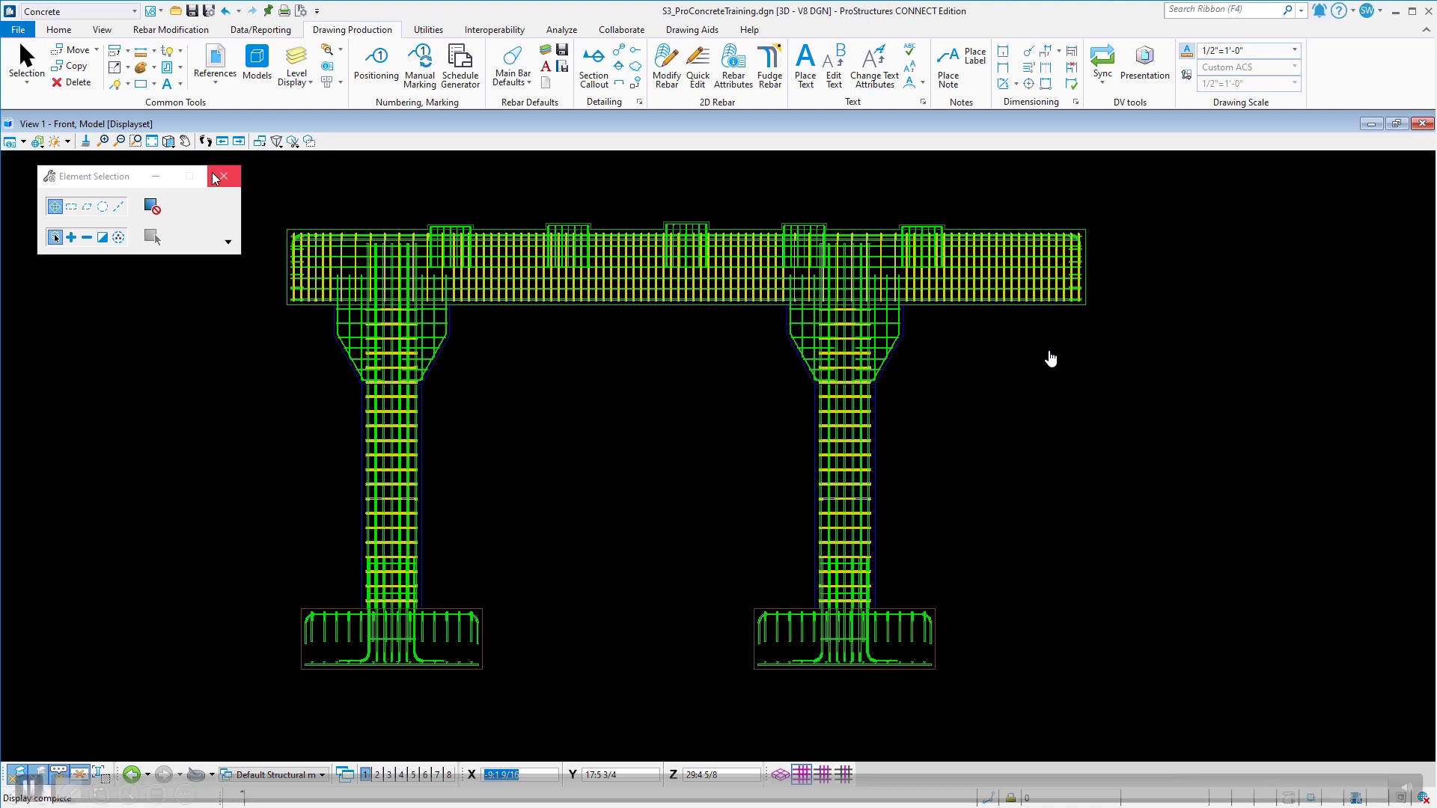
click(168, 142)
click(239, 211)
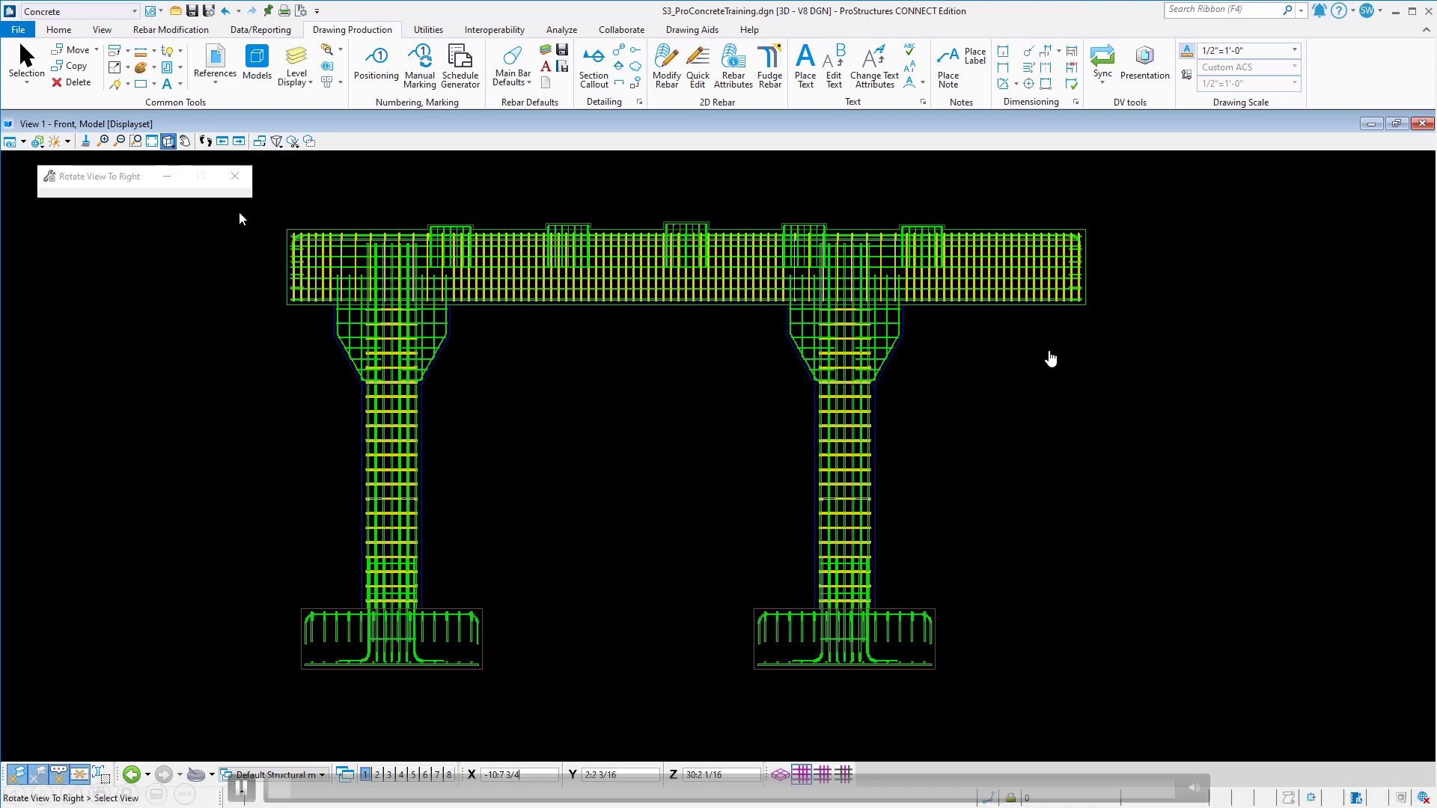
Step: Set up a section callout in the top view with the Concrete_Section_Imperial drawing seed and height From View
click(168, 143)
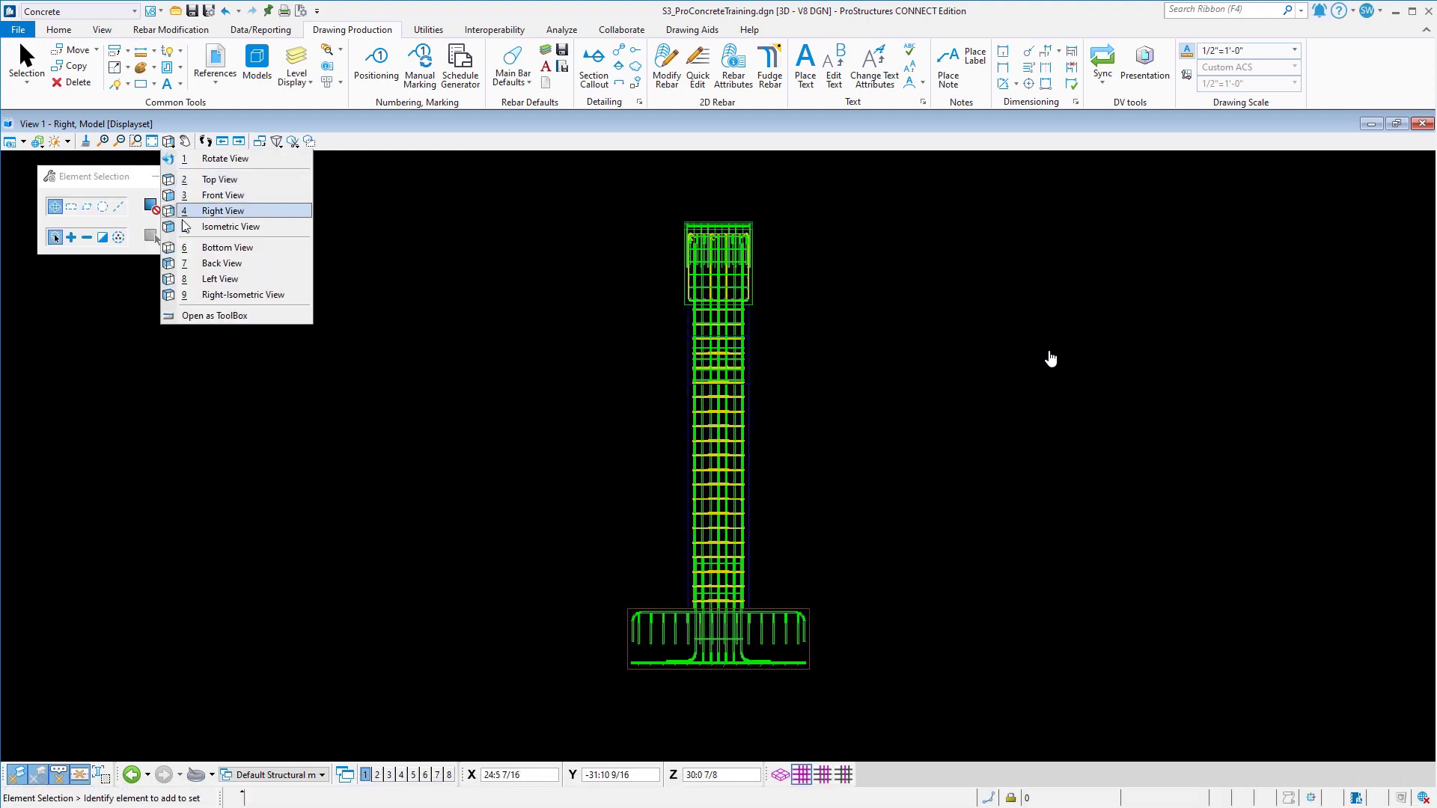
click(235, 182)
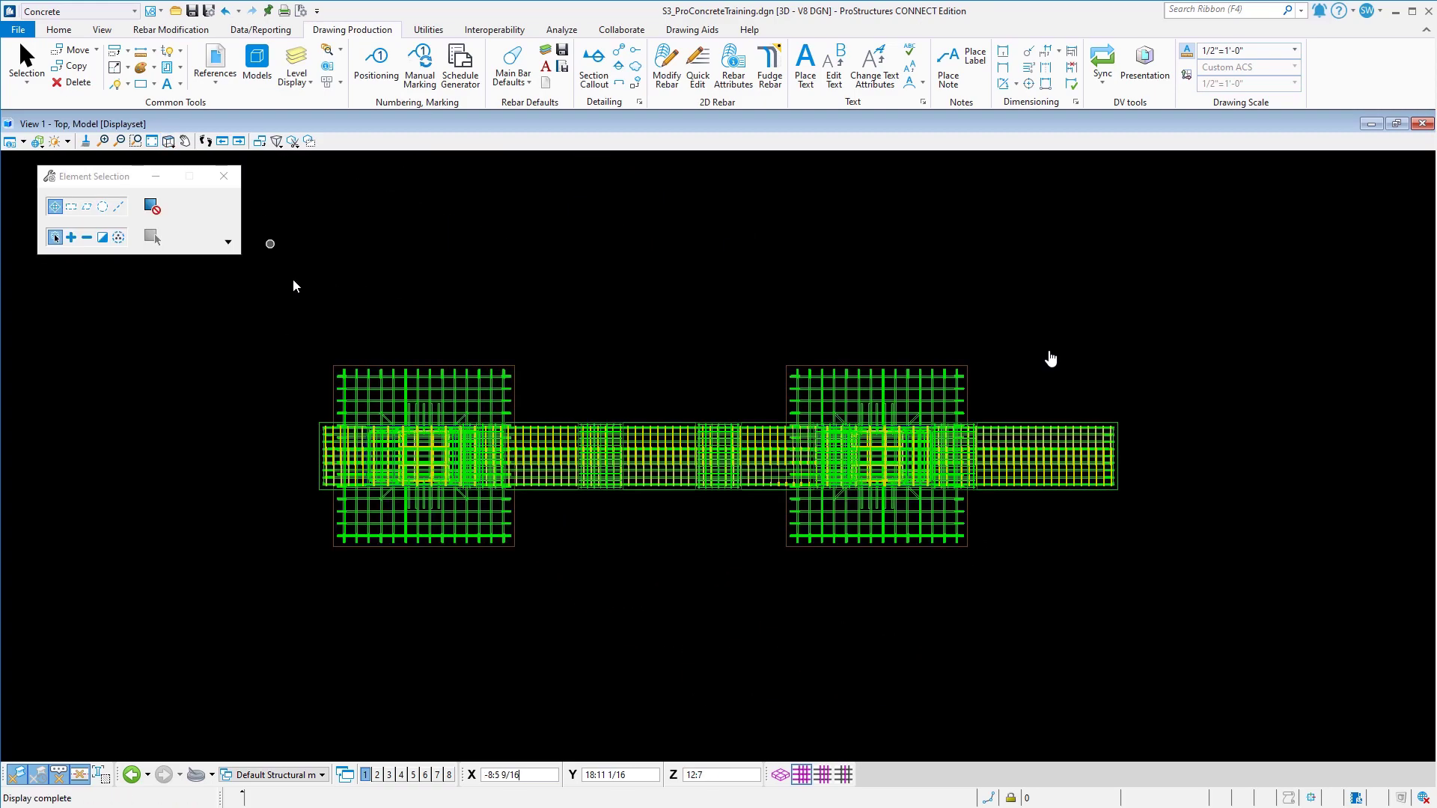
scroll(645, 290, down, 1)
scroll(645, 289, up, 2)
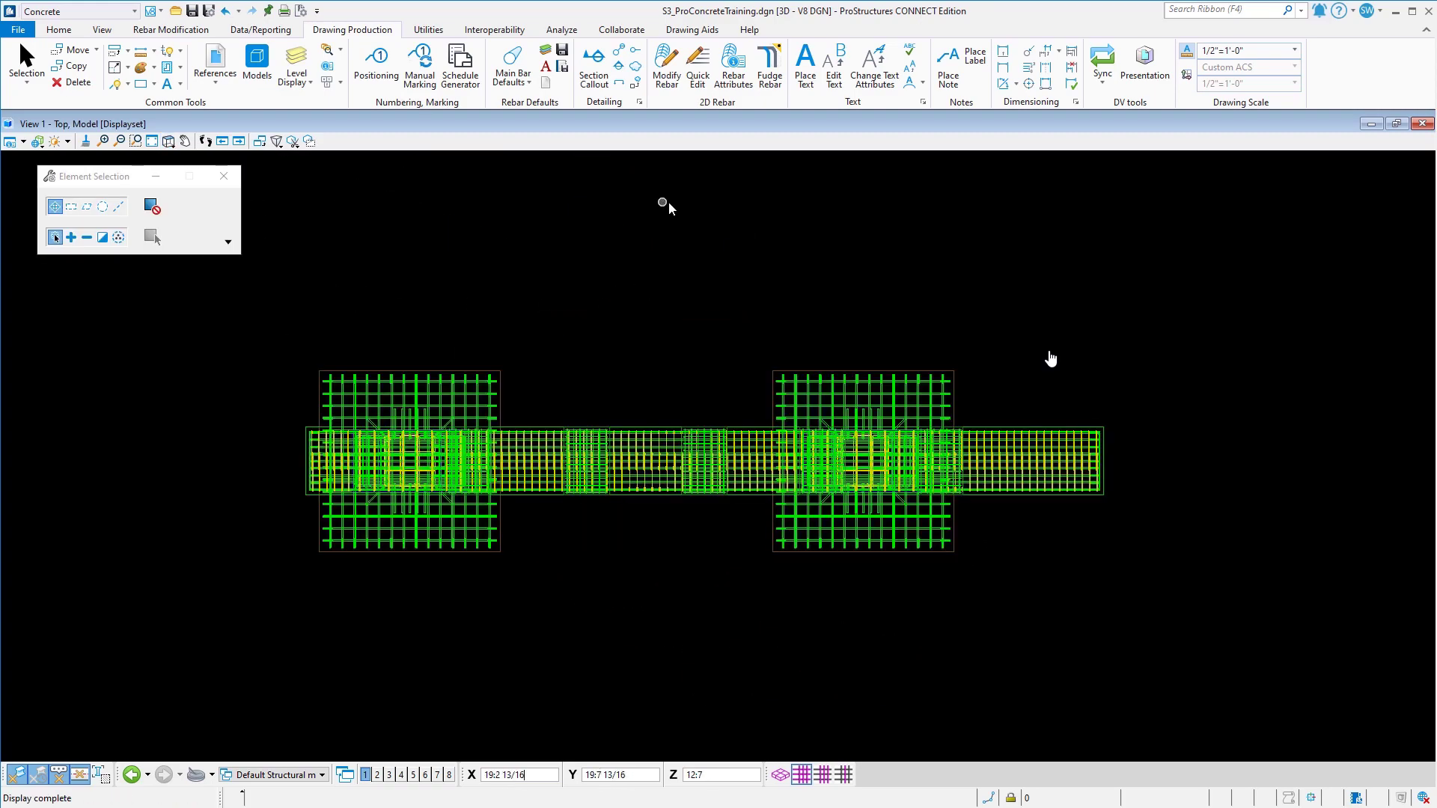
click(596, 65)
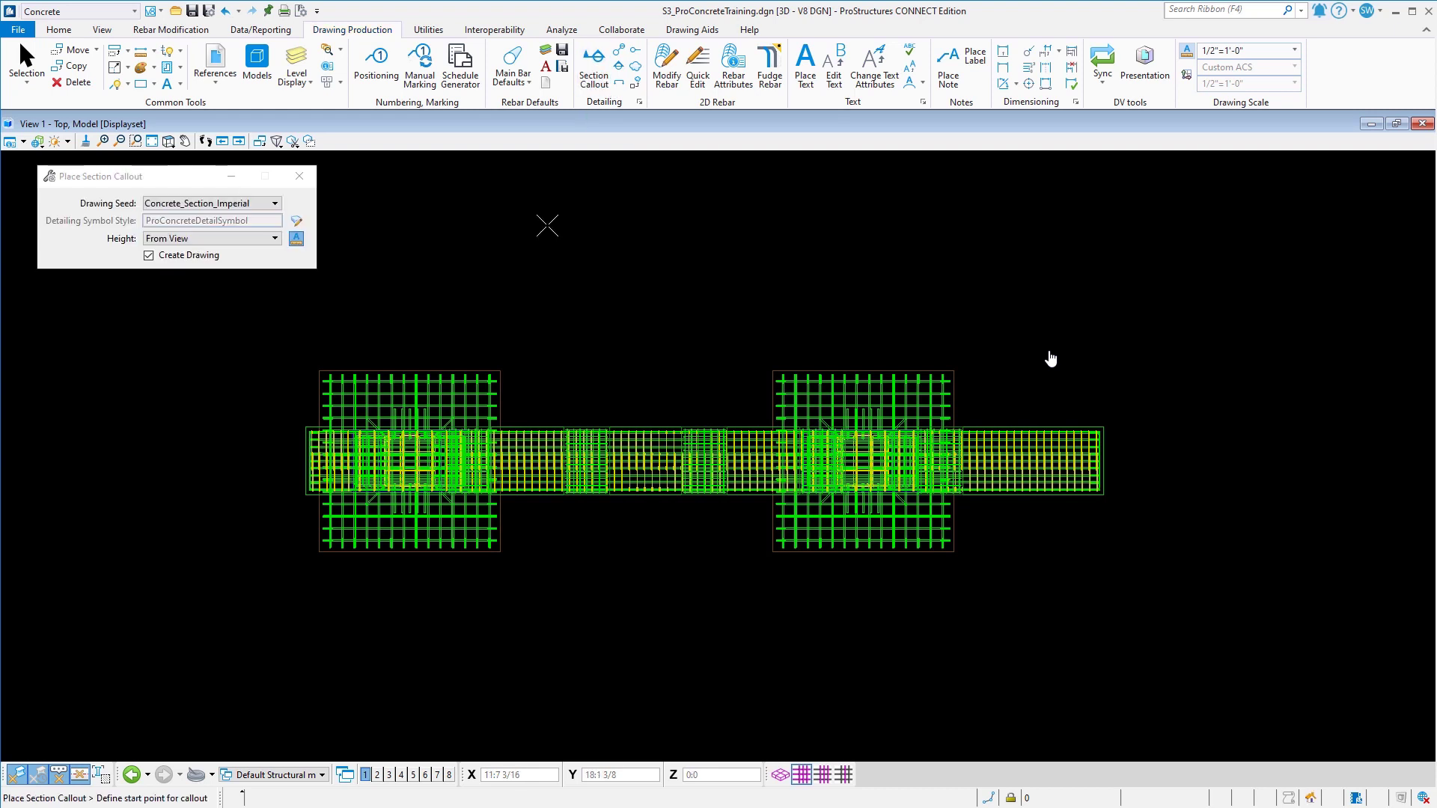
click(205, 204)
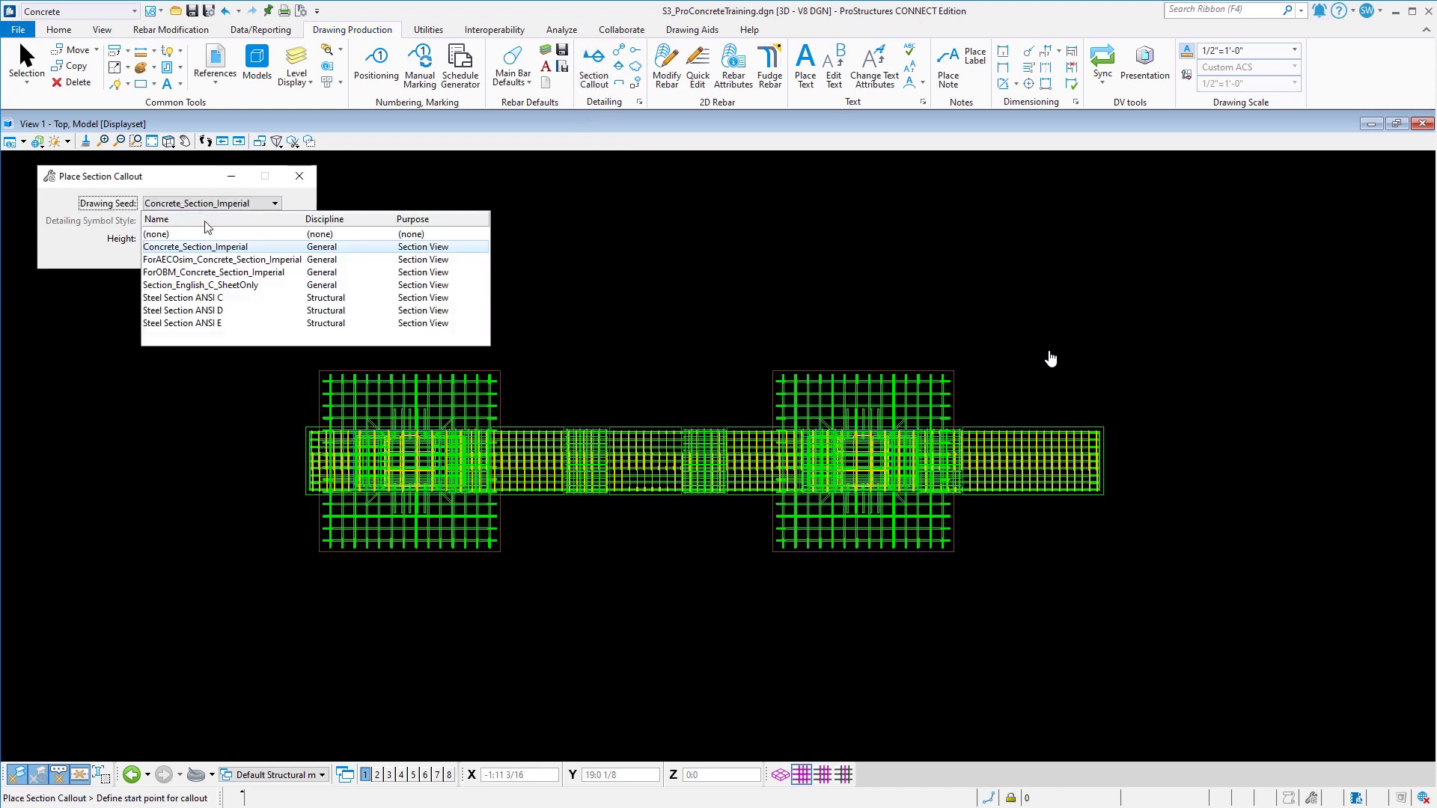
click(209, 248)
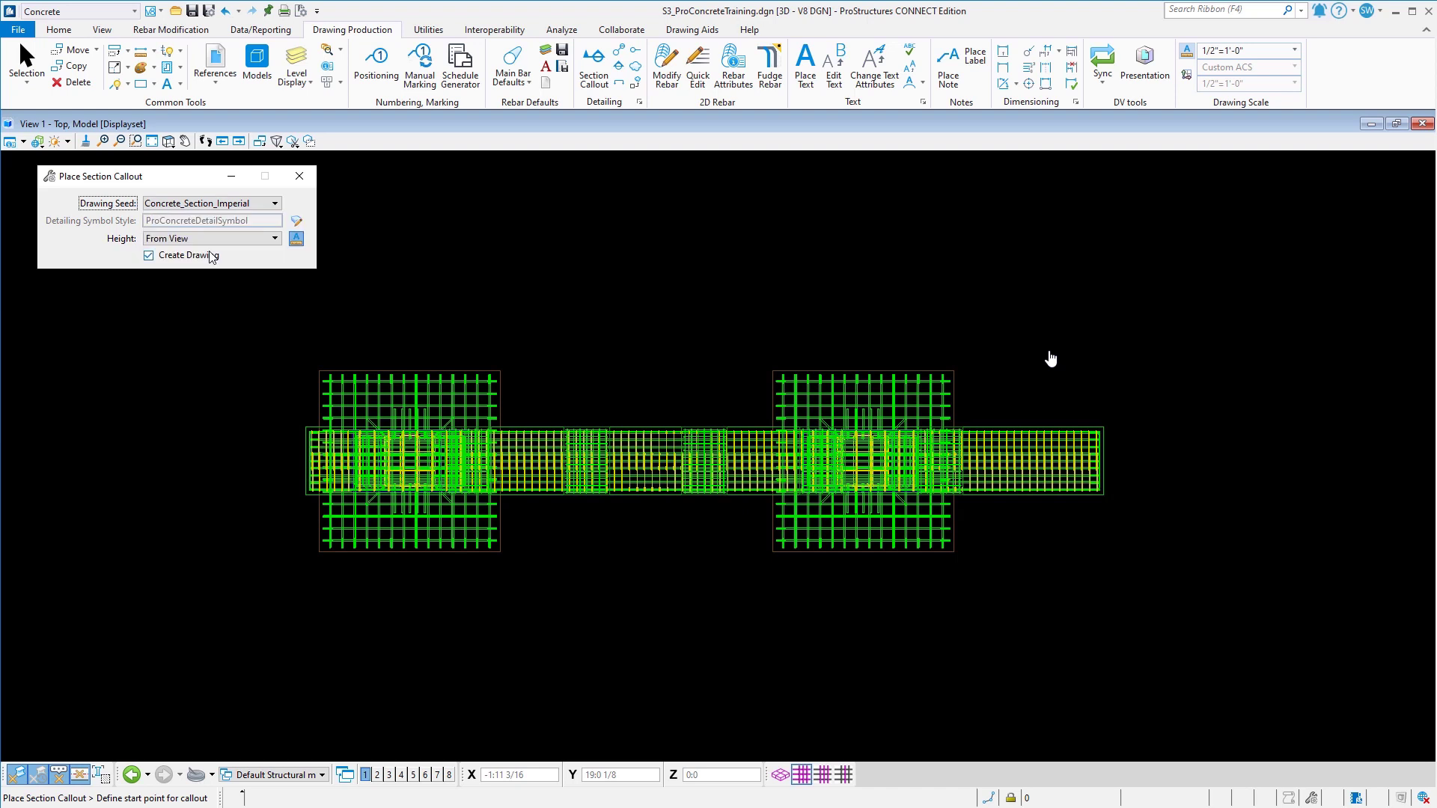
click(213, 238)
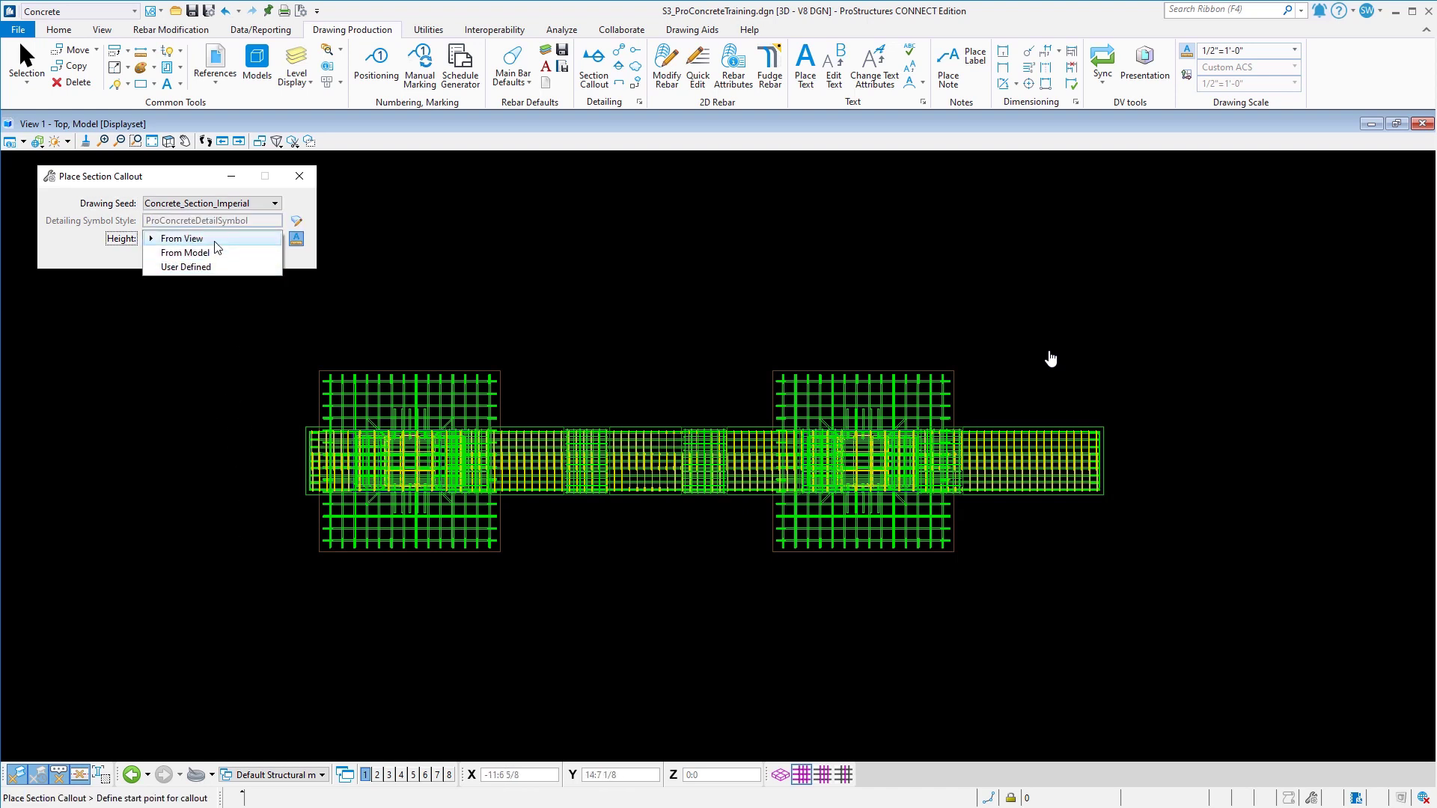
click(214, 239)
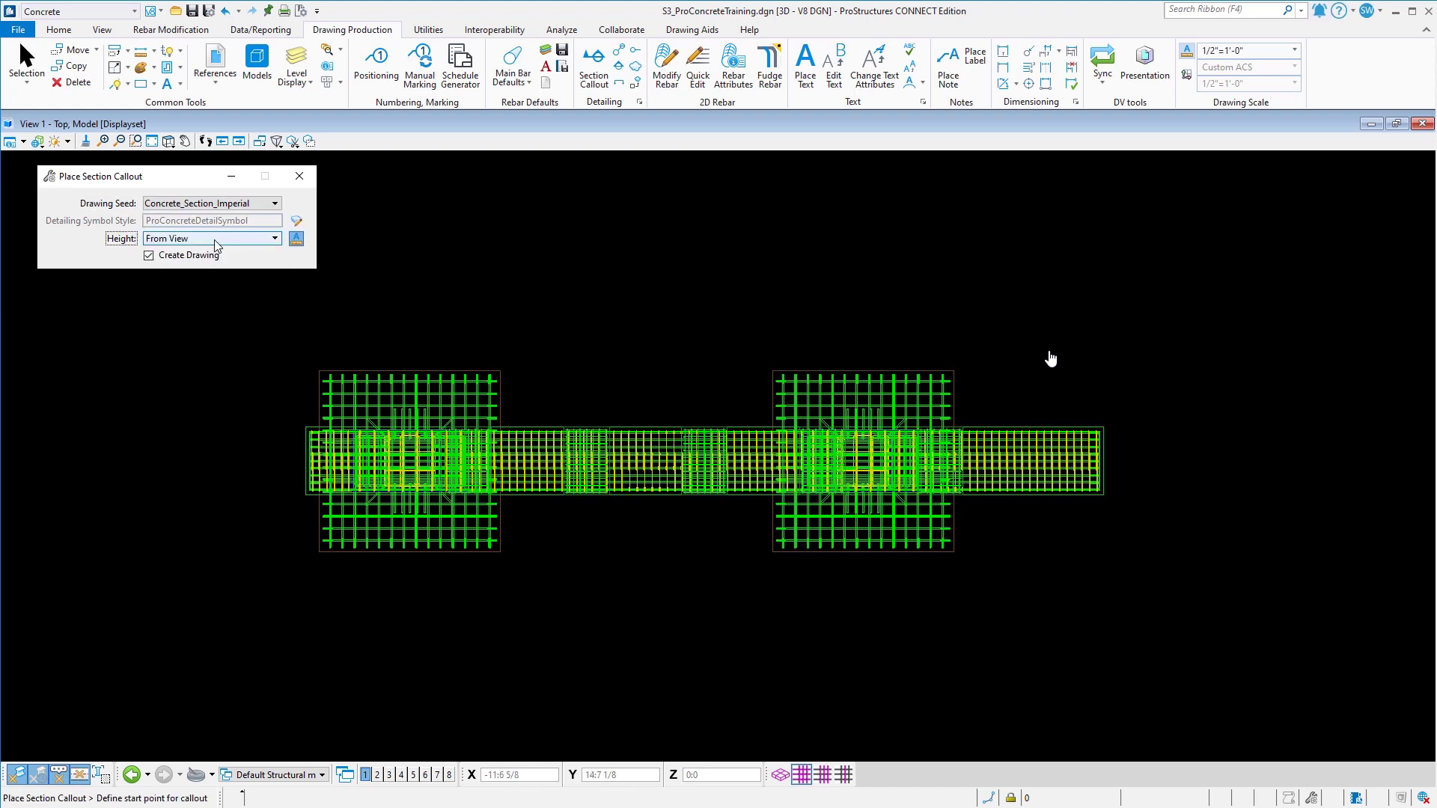
Step: Place the section callout line in front of the pier along its full length, looking across both footings with a depth of about 15 ft
click(274, 580)
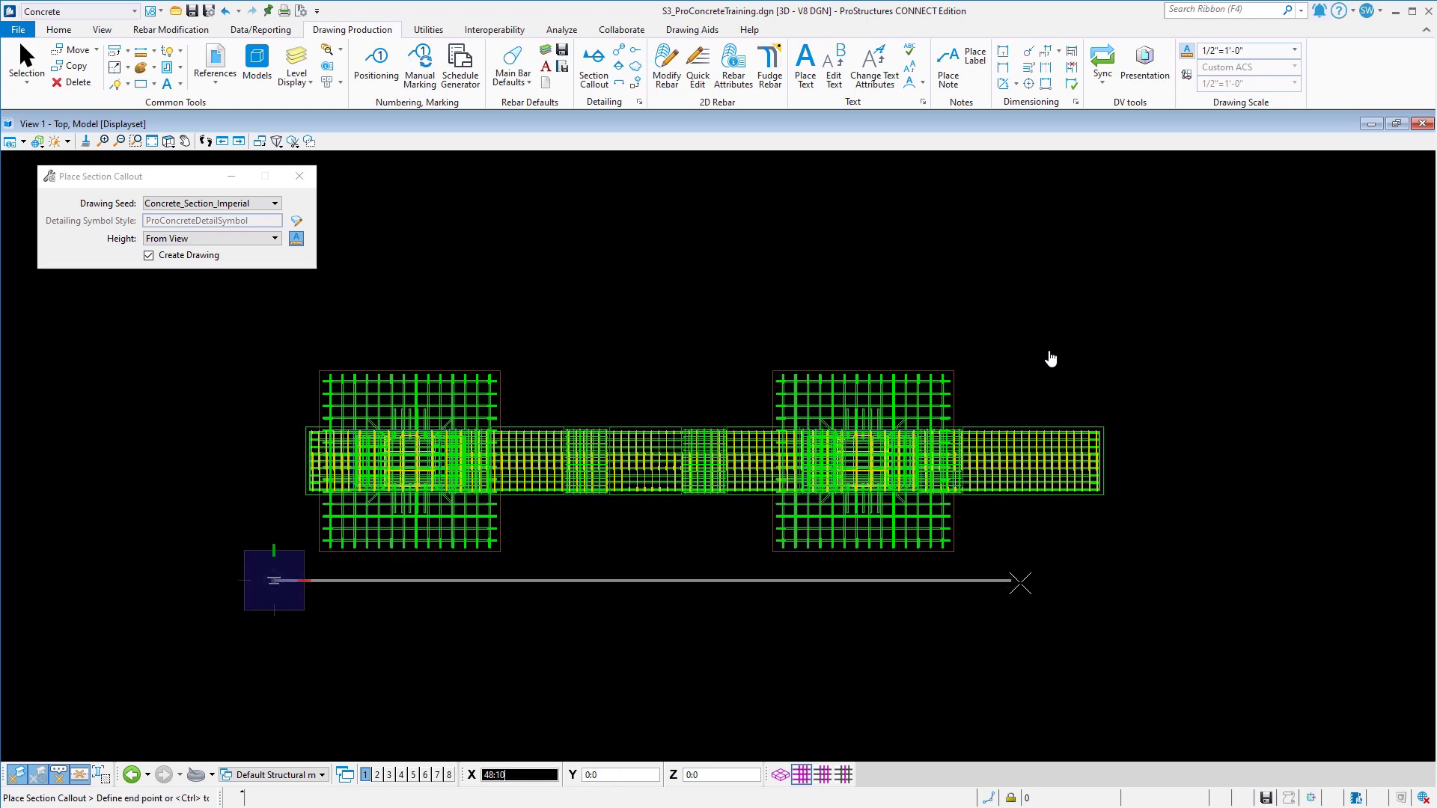
click(1118, 579)
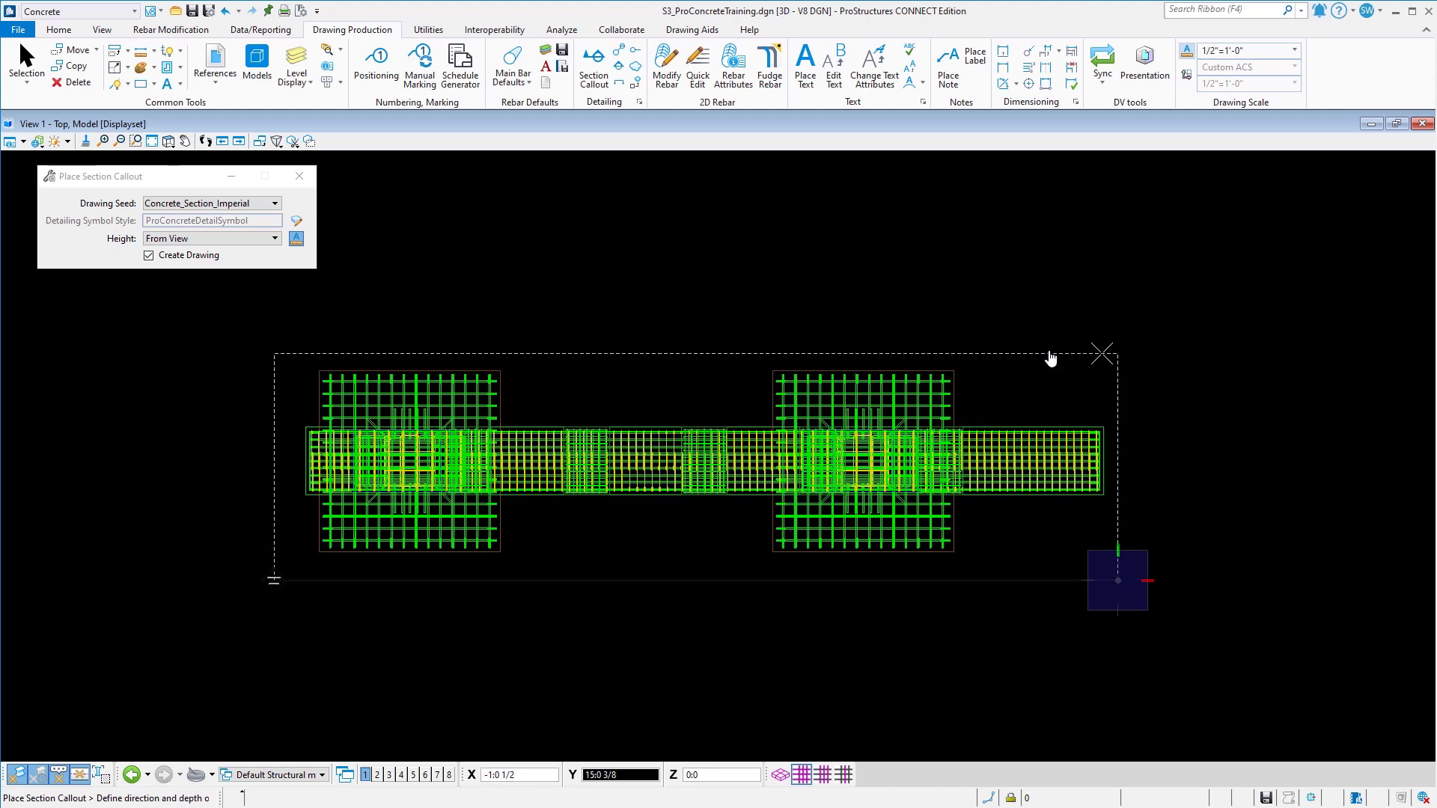
click(1101, 353)
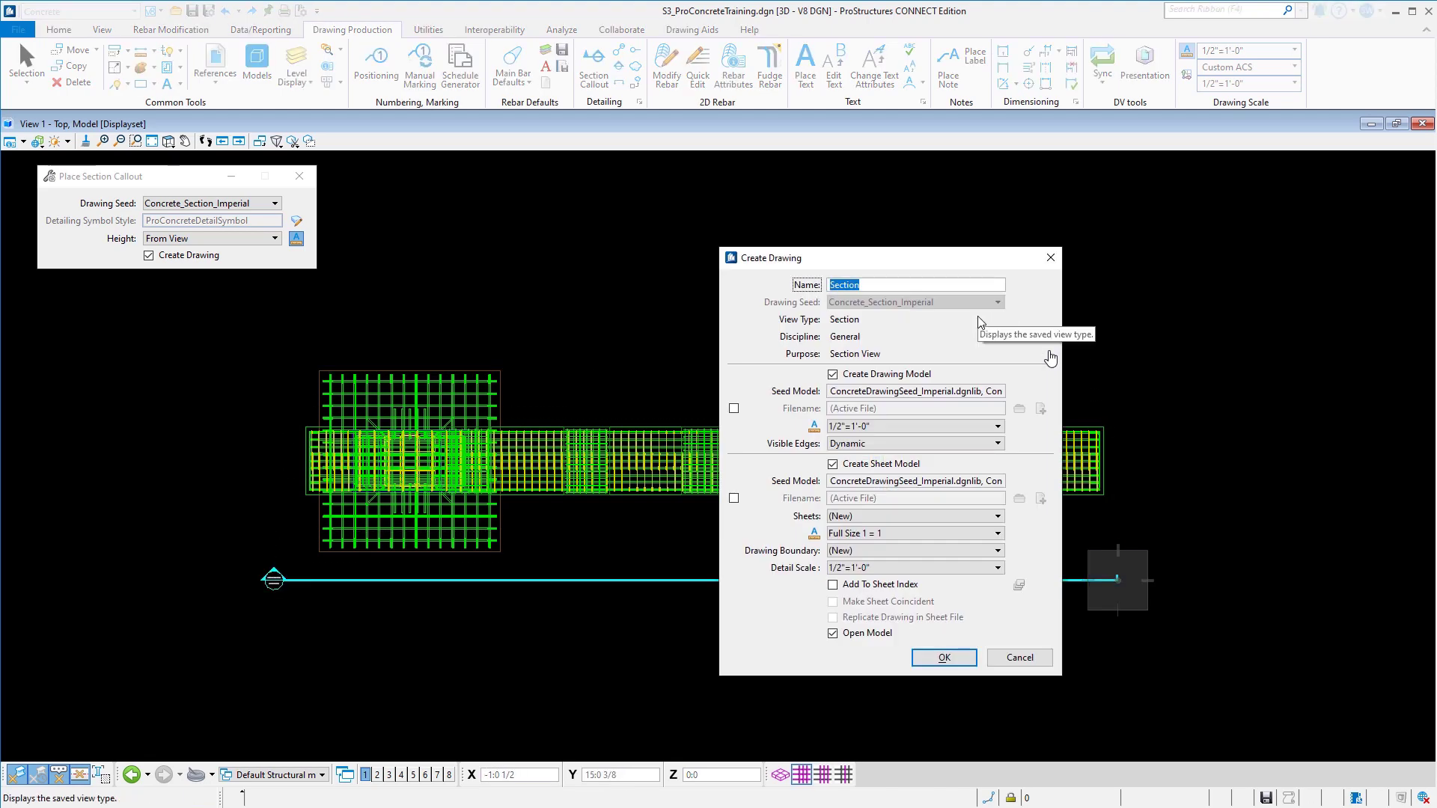
Step: Create the drawing and sheet models named ELEVATION with the drawing scale and detail scale both set to 3/8"=1'-0"
text(ELEVATION)
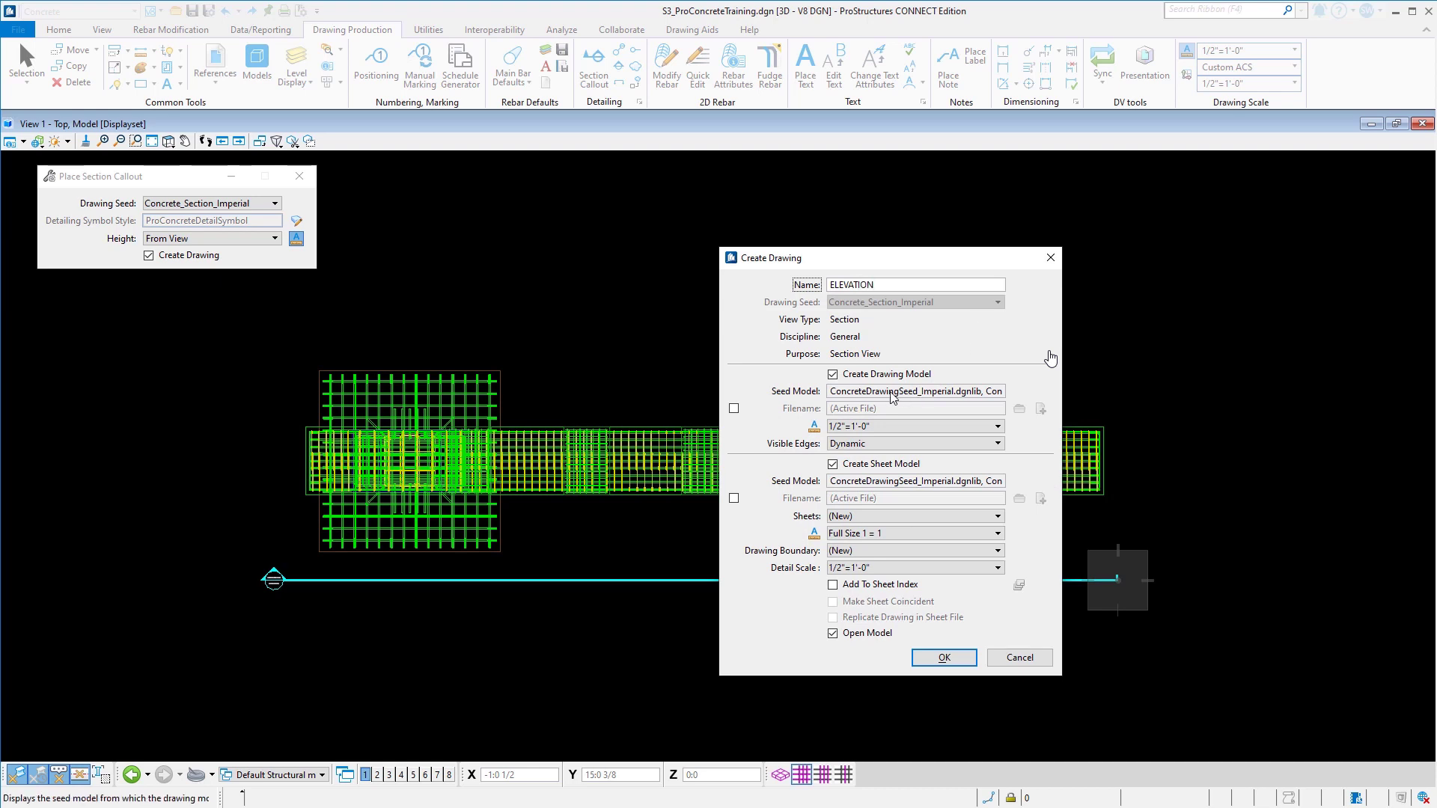
click(861, 426)
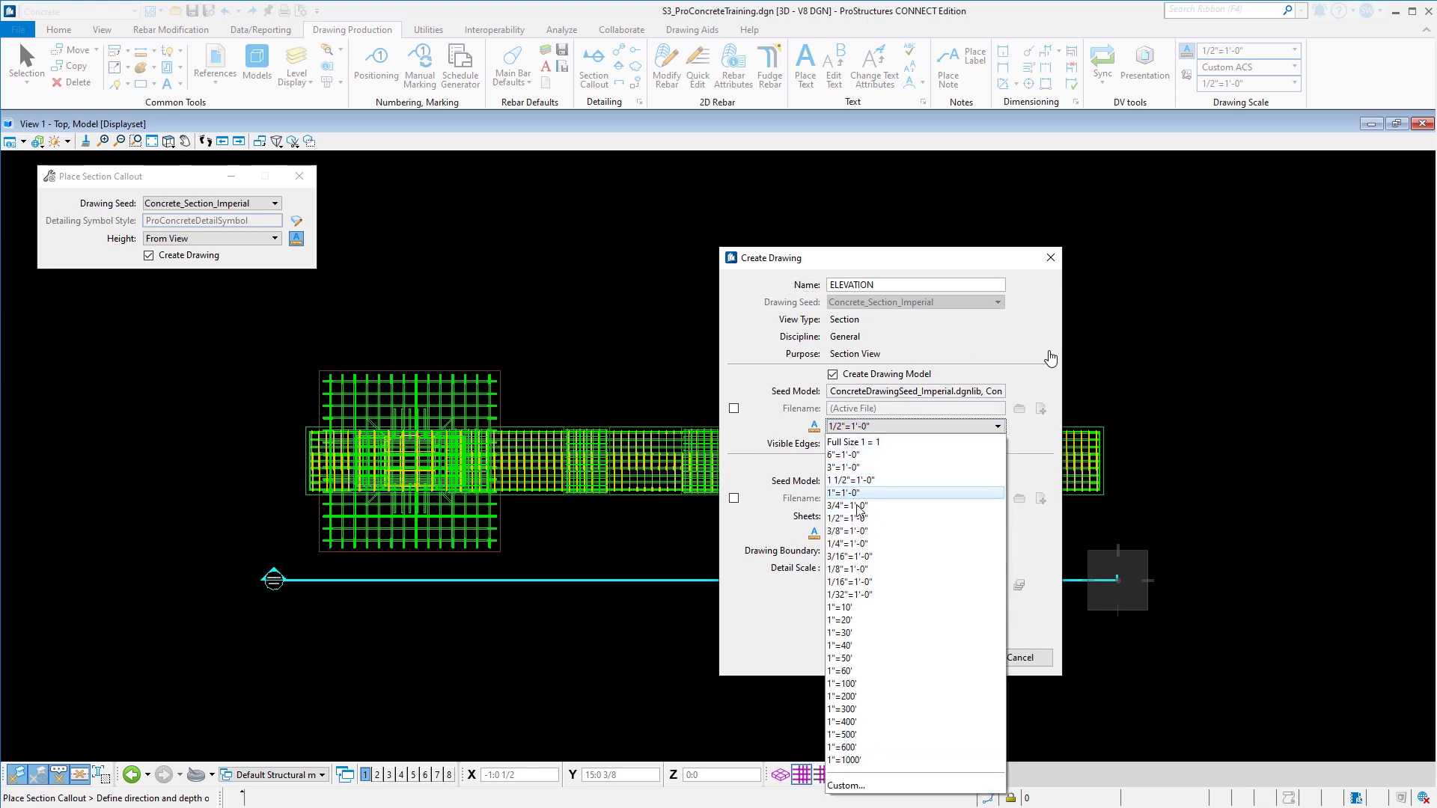
click(856, 530)
click(859, 569)
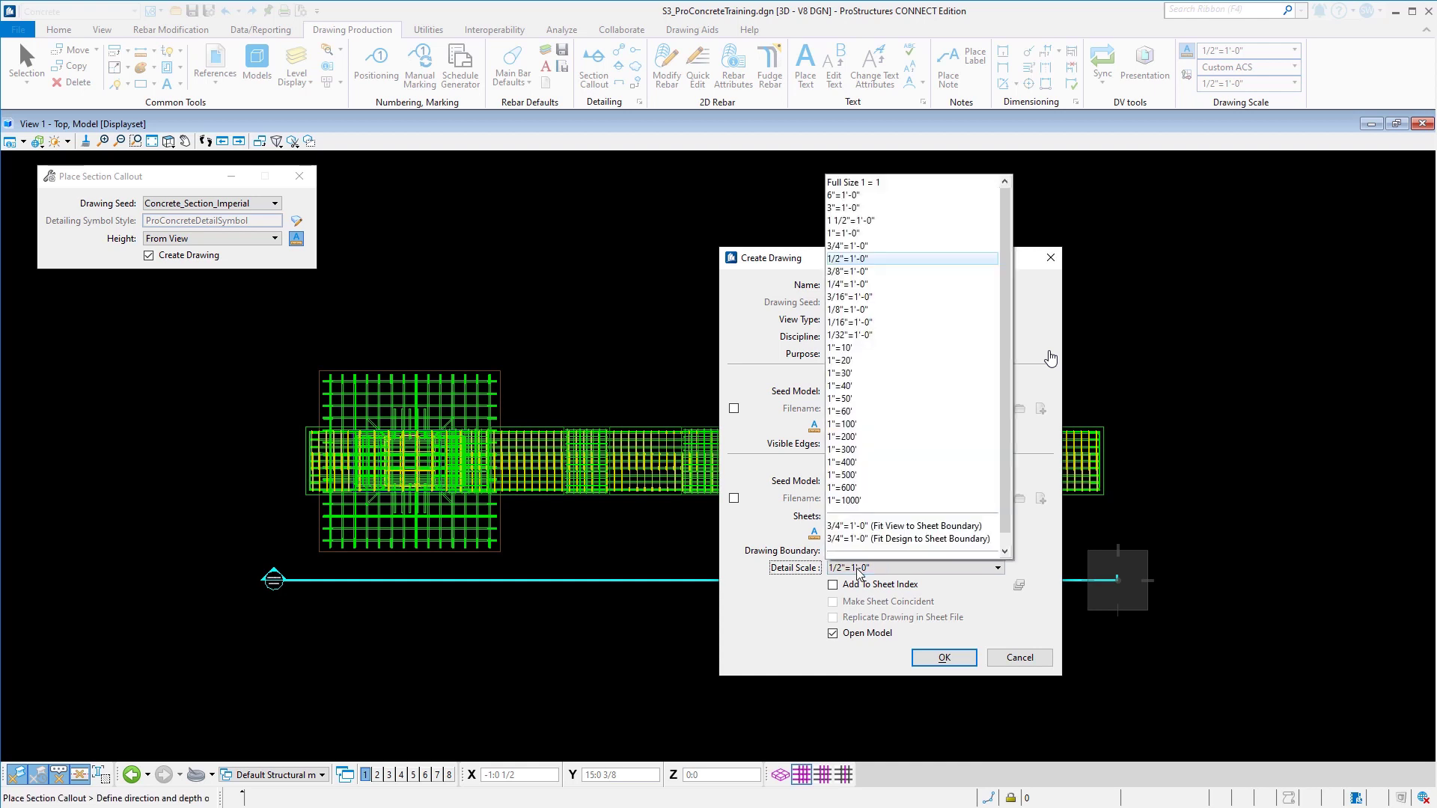
click(851, 271)
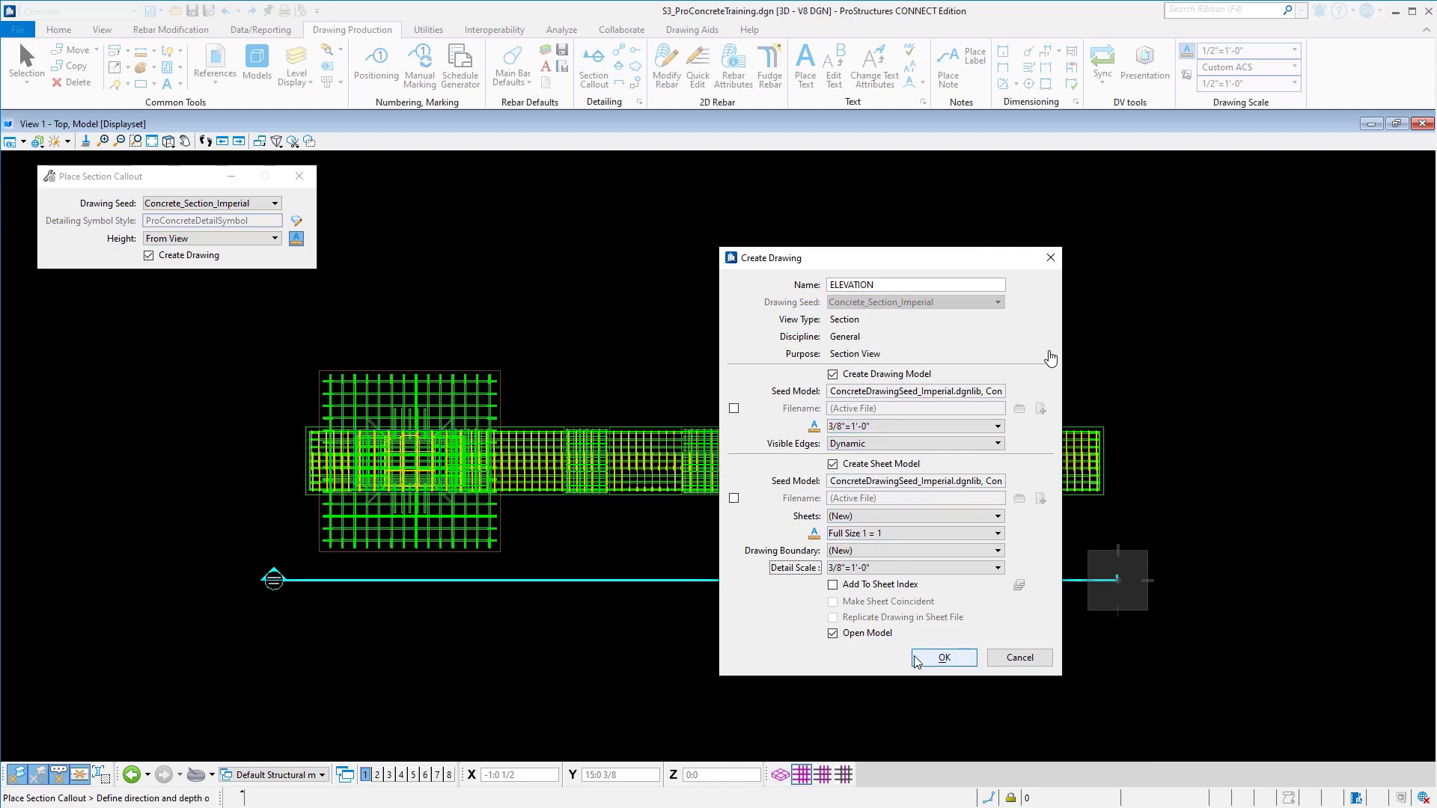
click(943, 658)
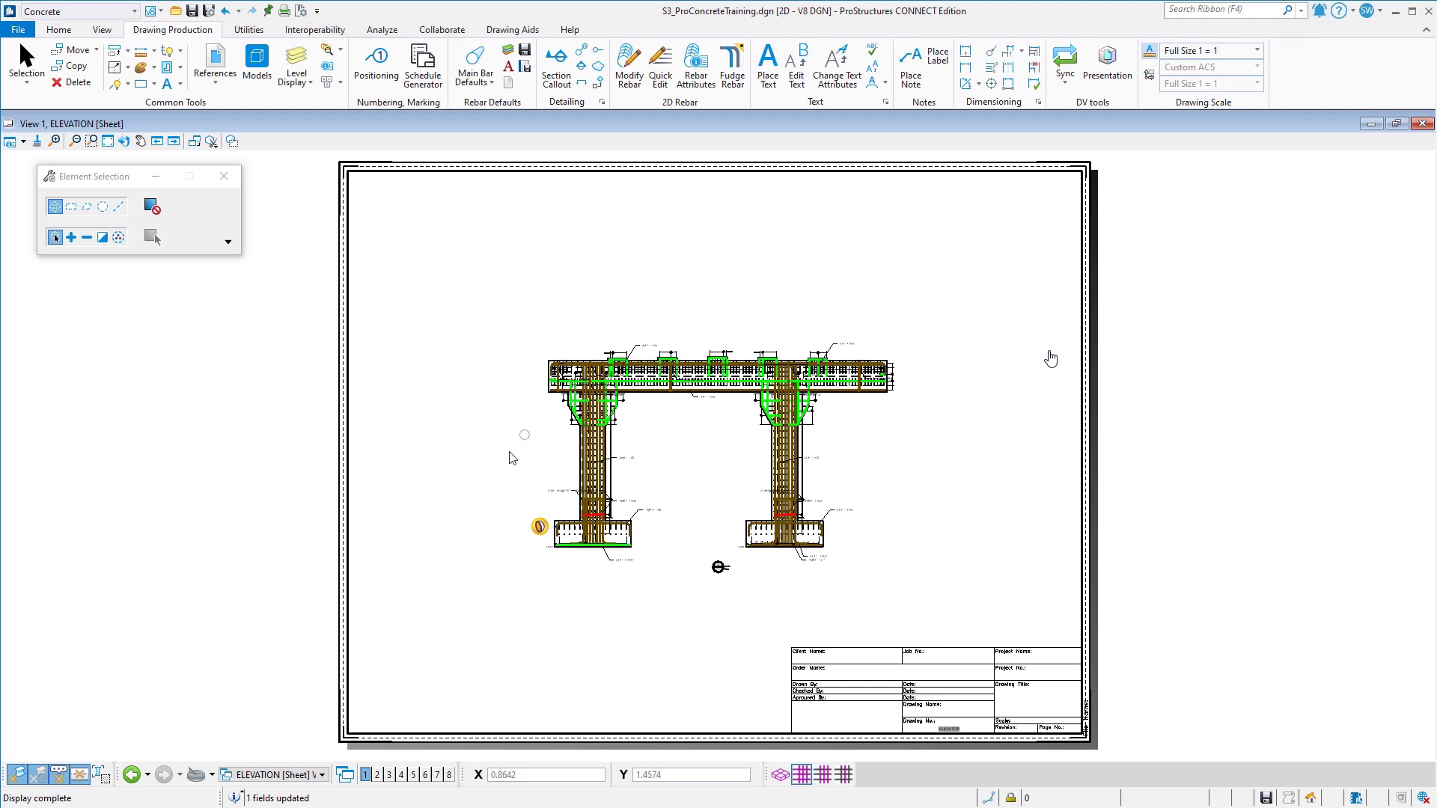
Step: Switch from the sheet to the ELEVATION drawing model's views
click(298, 780)
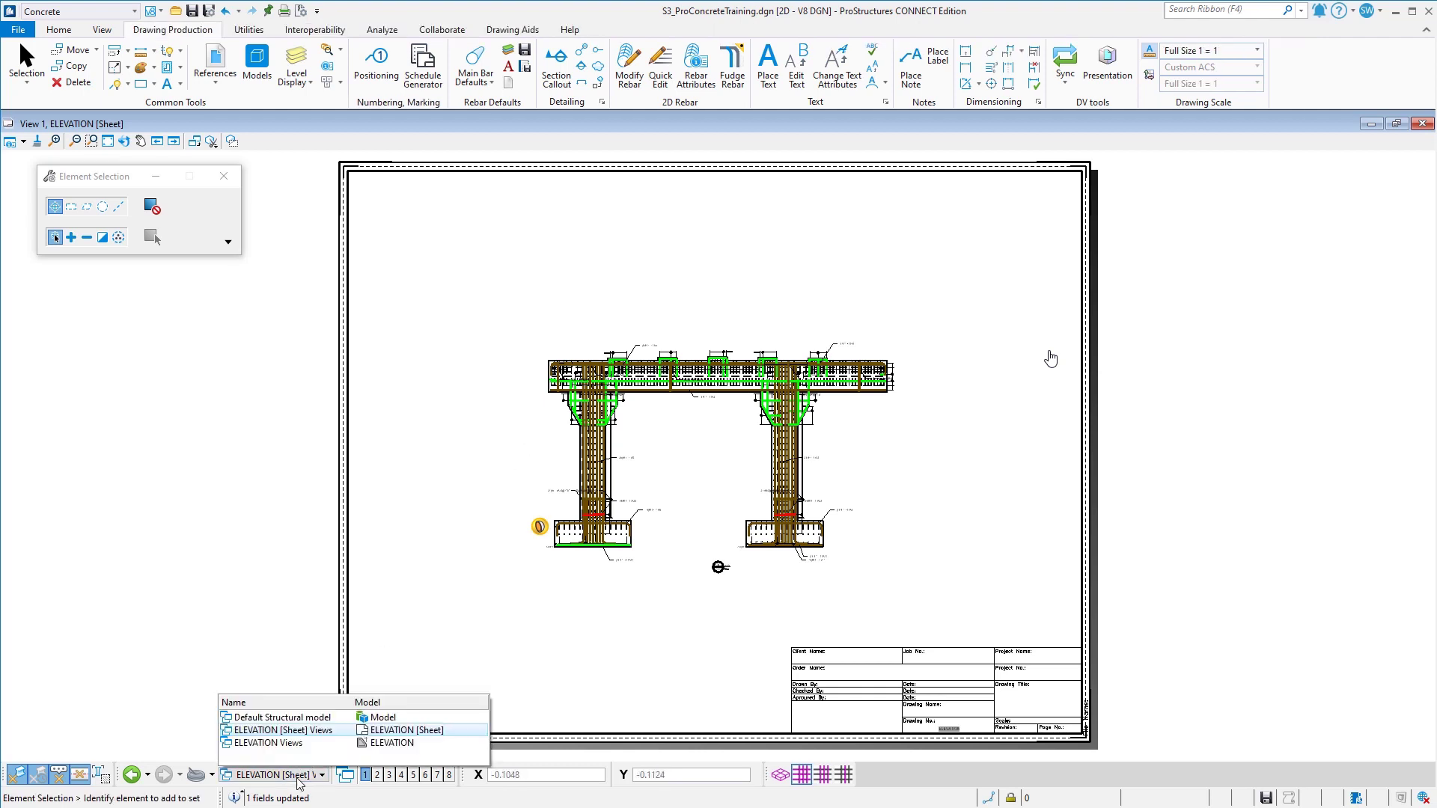
click(312, 744)
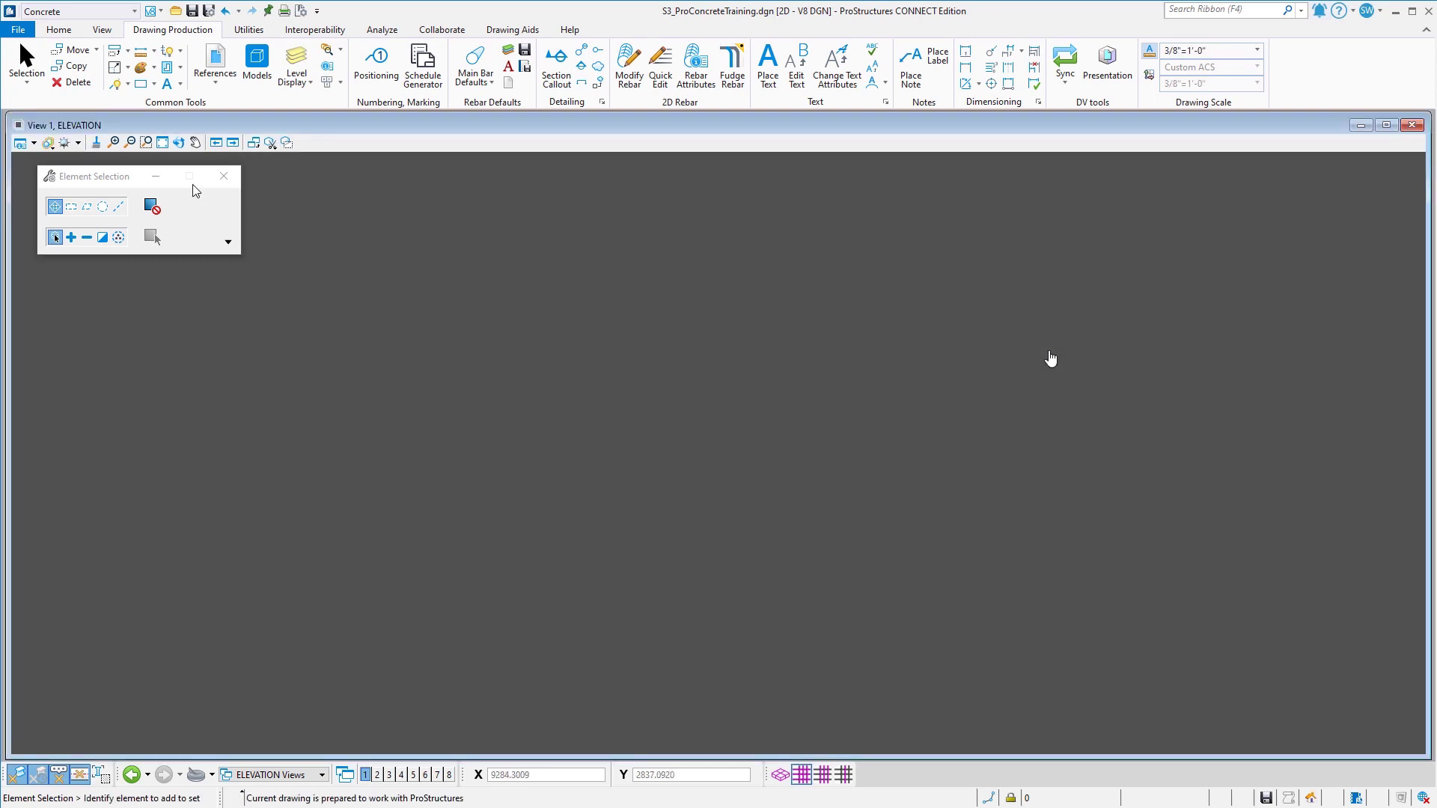
Step: Fit the elevation in the view and move the (8)#5 - 5A9@1'-0" label at the right column sideways, clear of the column cap
click(163, 142)
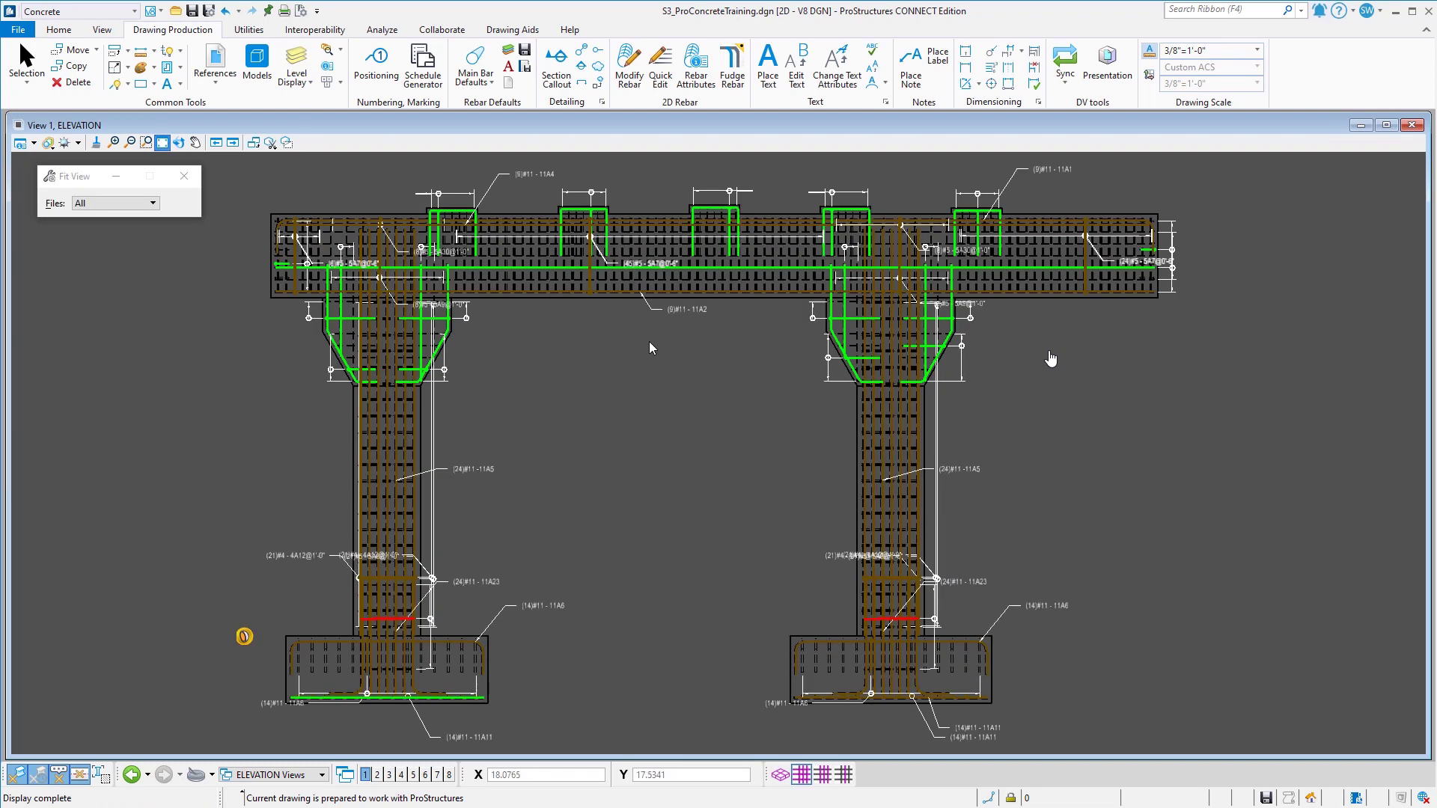
scroll(973, 252, up, 8)
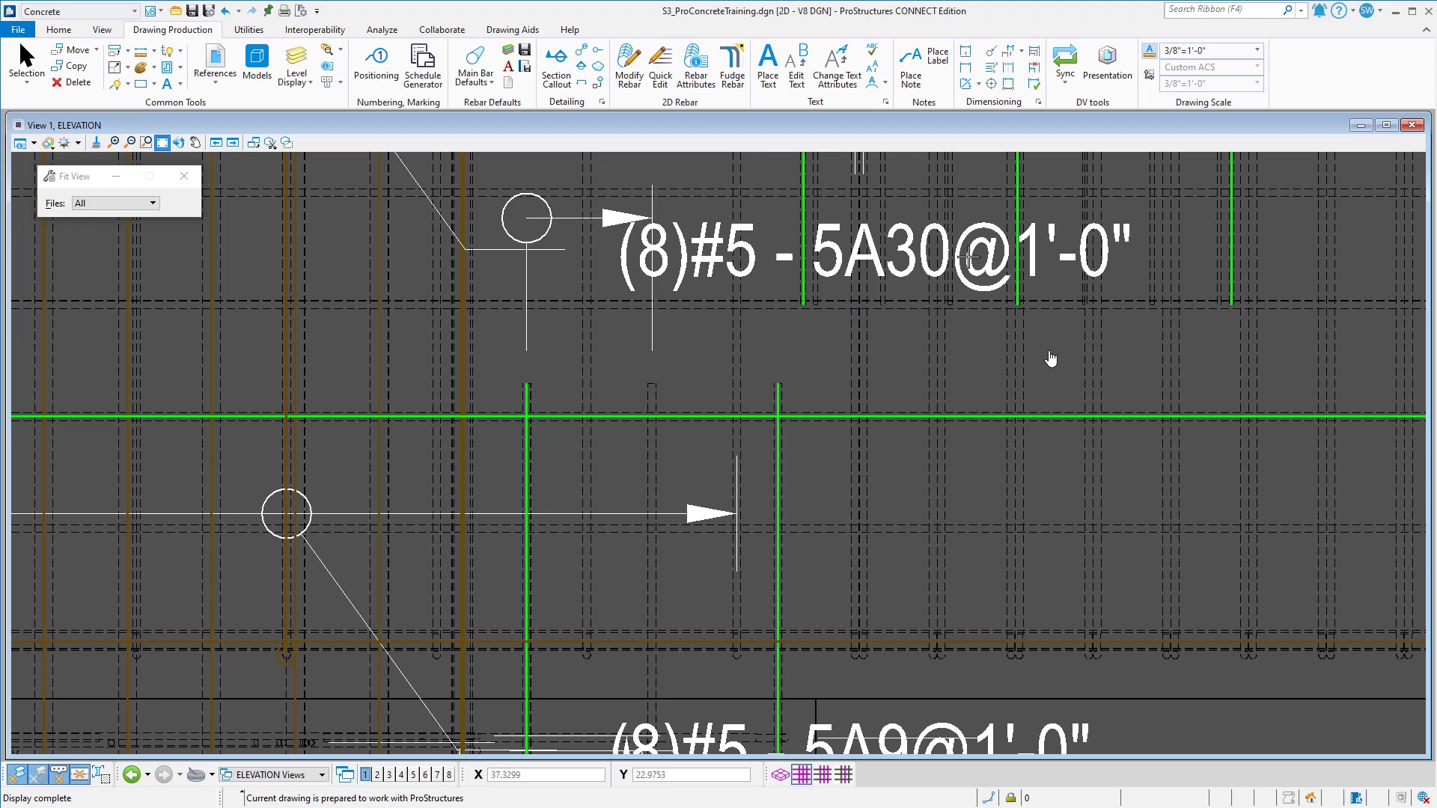
scroll(921, 323, down, 2)
scroll(921, 323, down, 2)
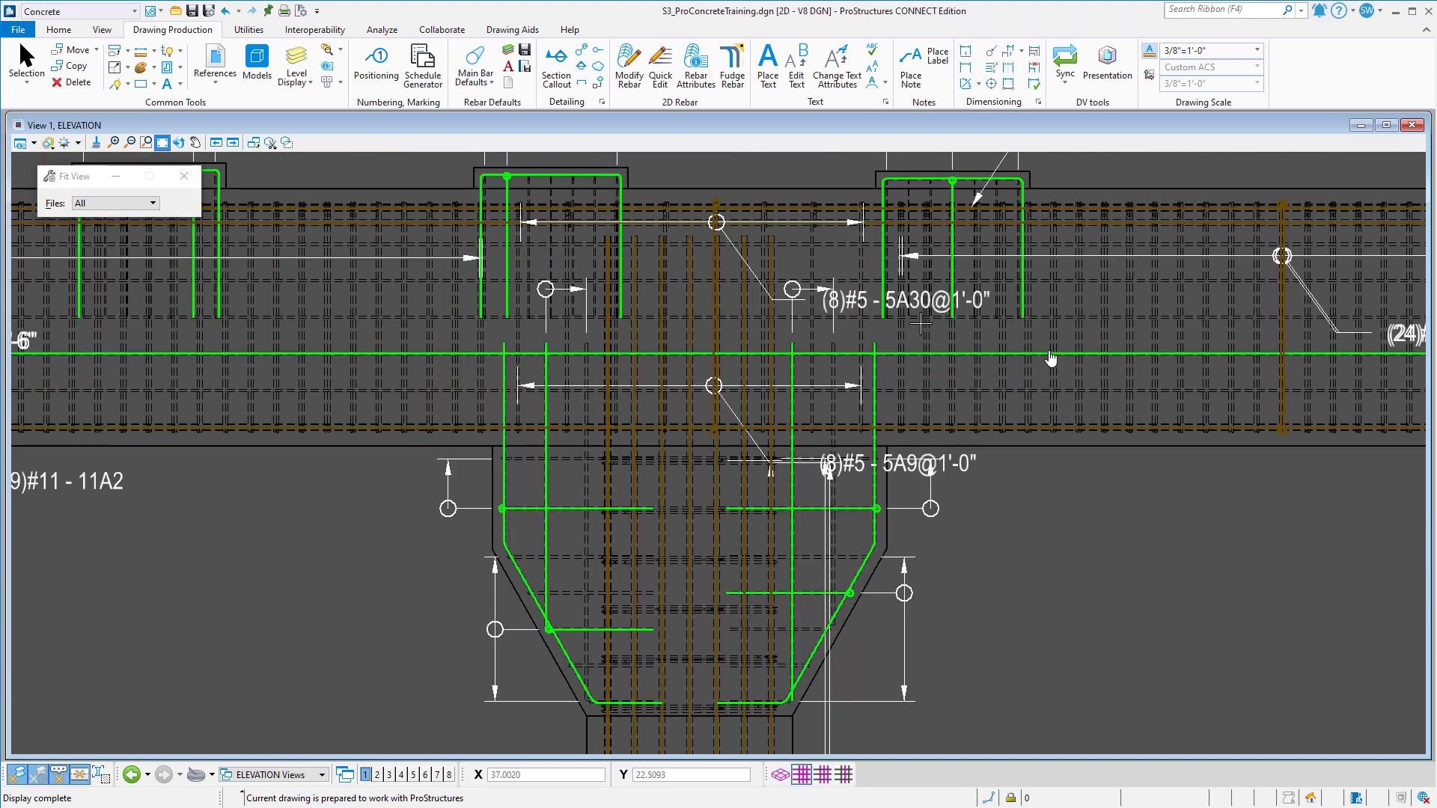
scroll(921, 323, down, 1)
key(Escape)
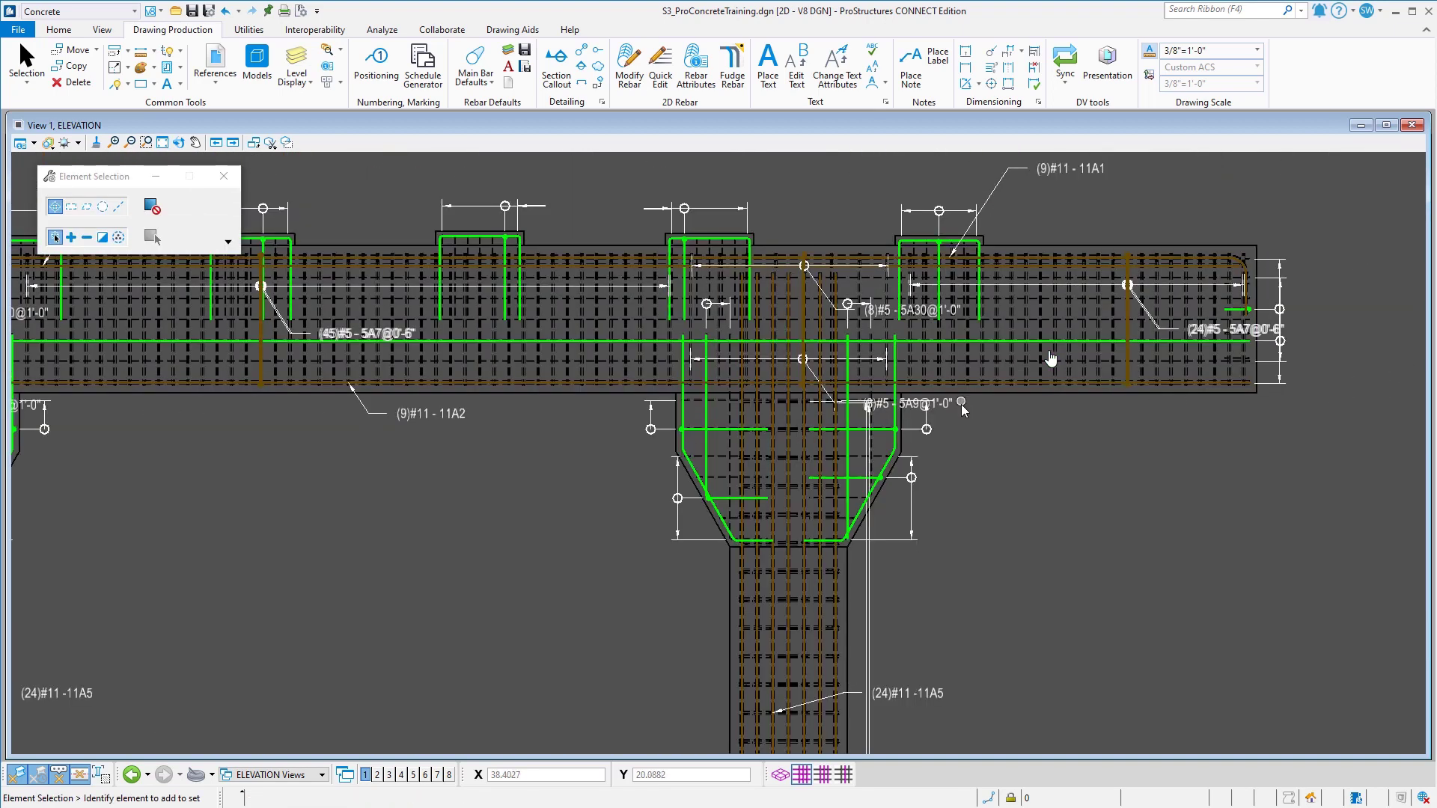
drag(945, 408, 1035, 419)
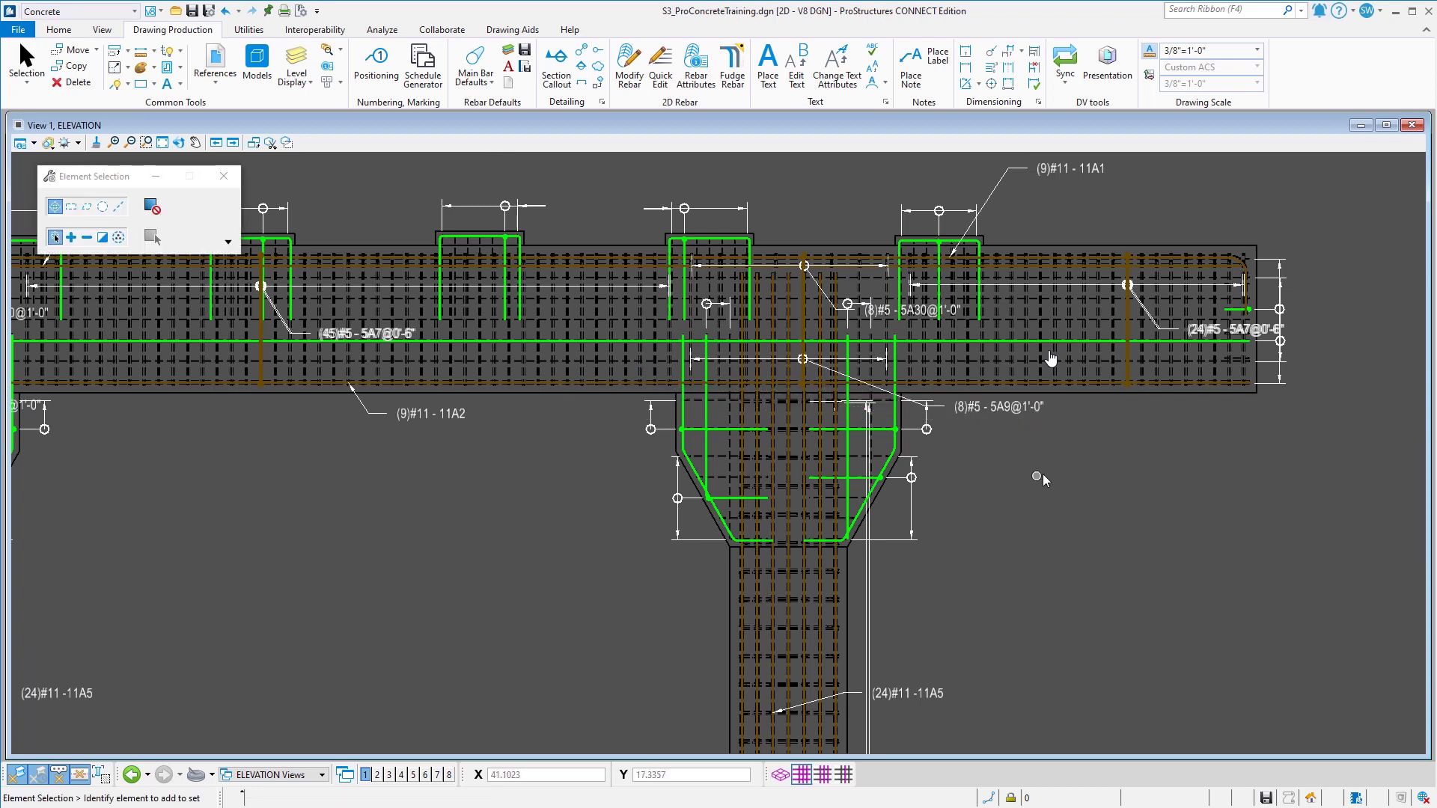
Step: Separate the overlapping (24)#5 - 5A7 labels below and above the beam, and the (45)#5 - 5A7 labels one beneath the other
drag(1199, 336, 1200, 432)
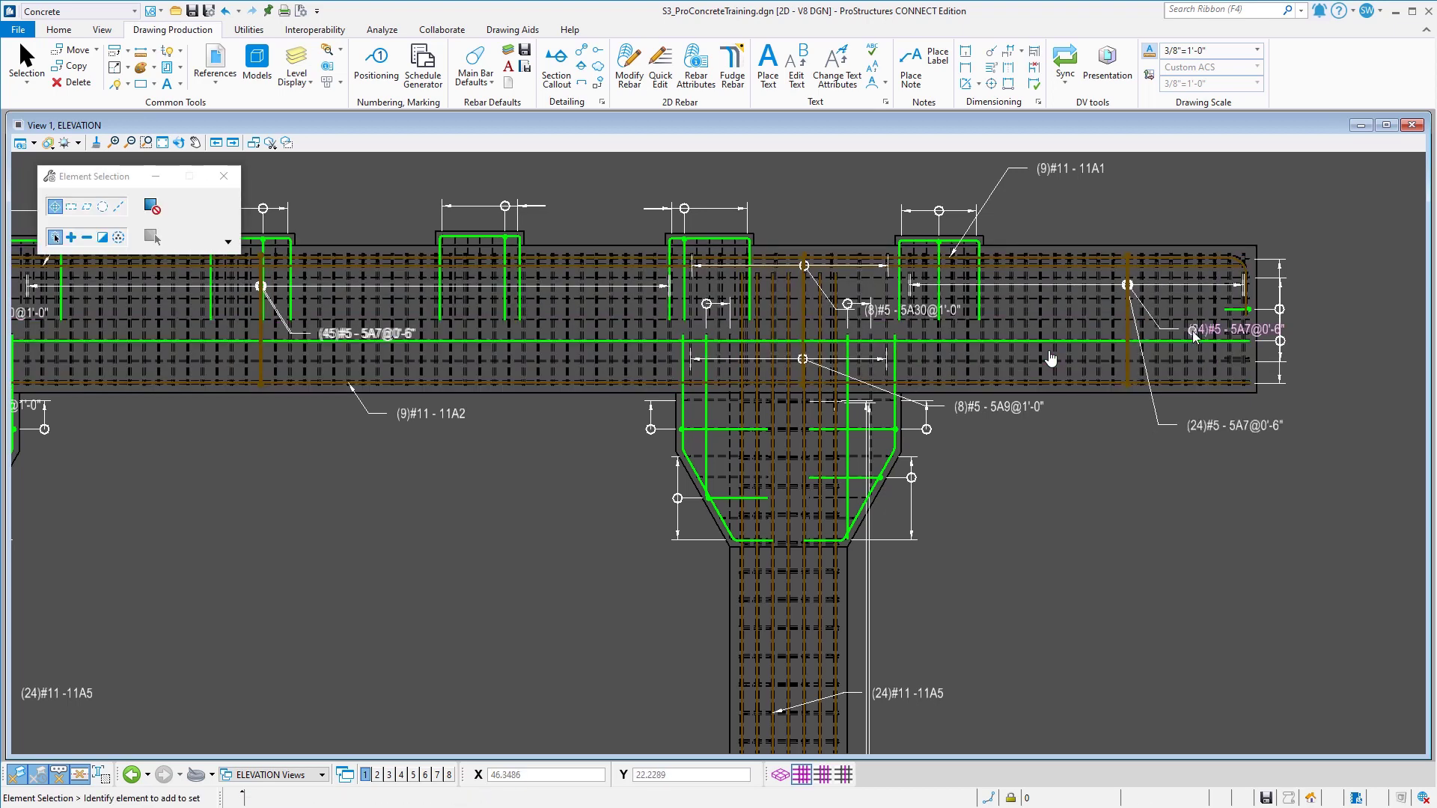
drag(1193, 331, 1187, 208)
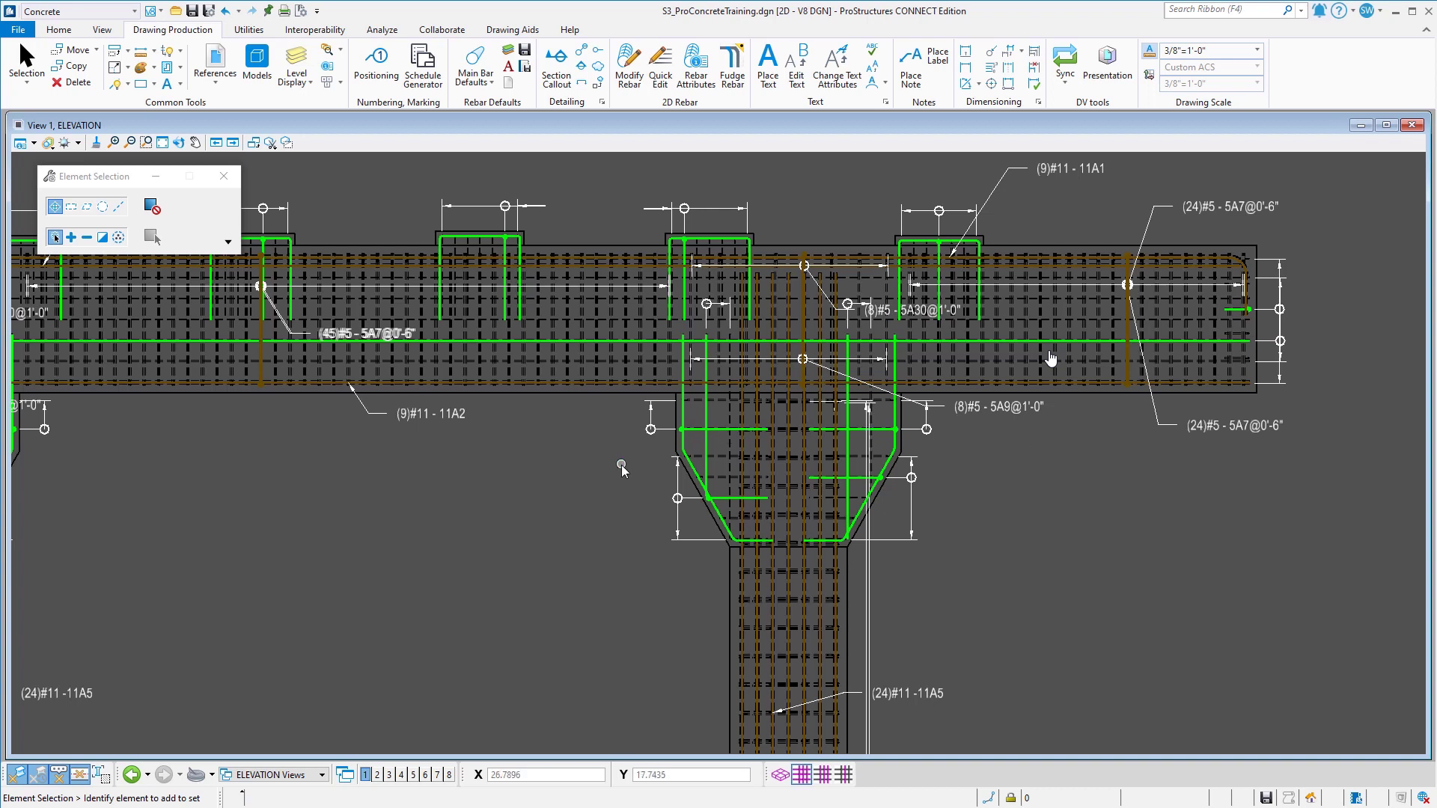
click(339, 335)
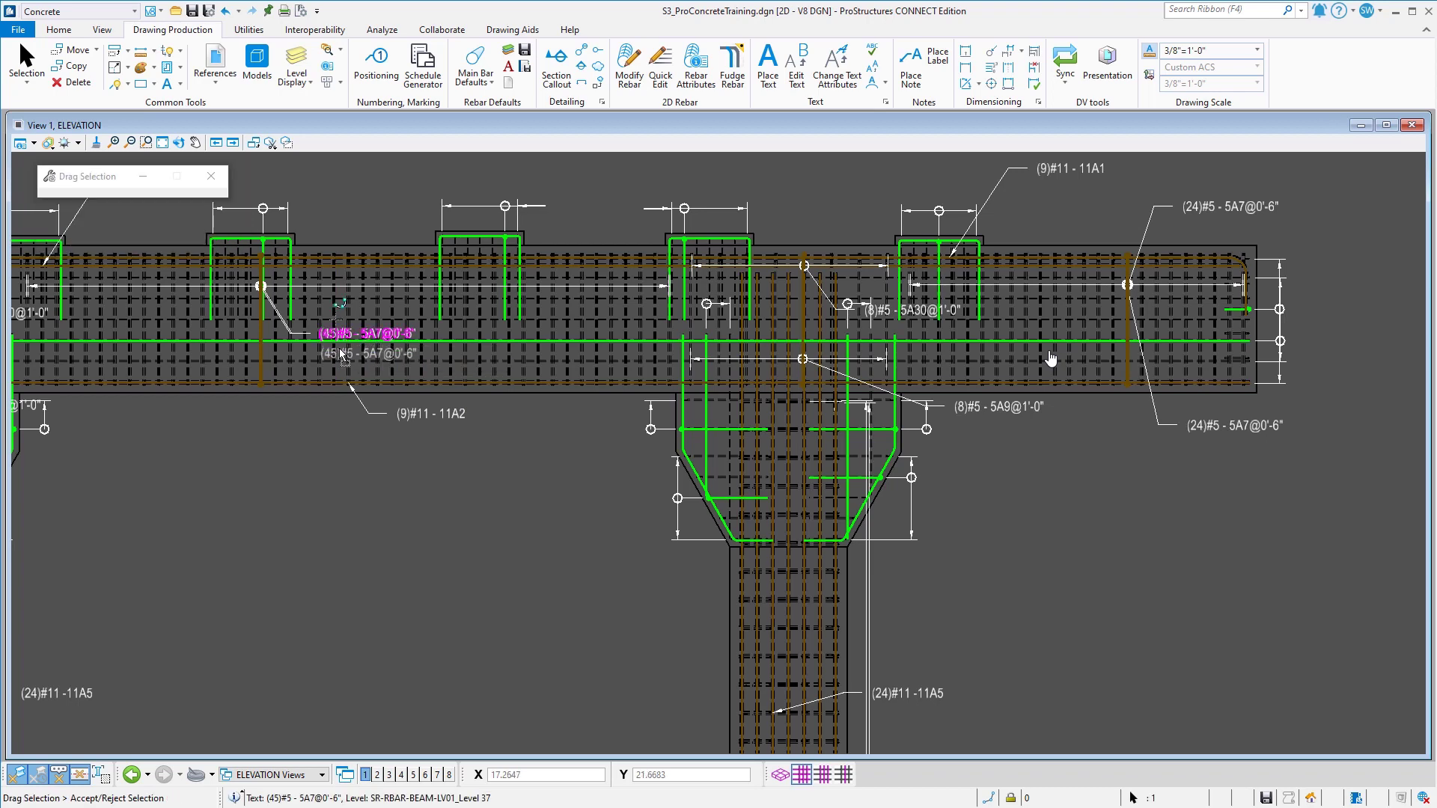
click(338, 476)
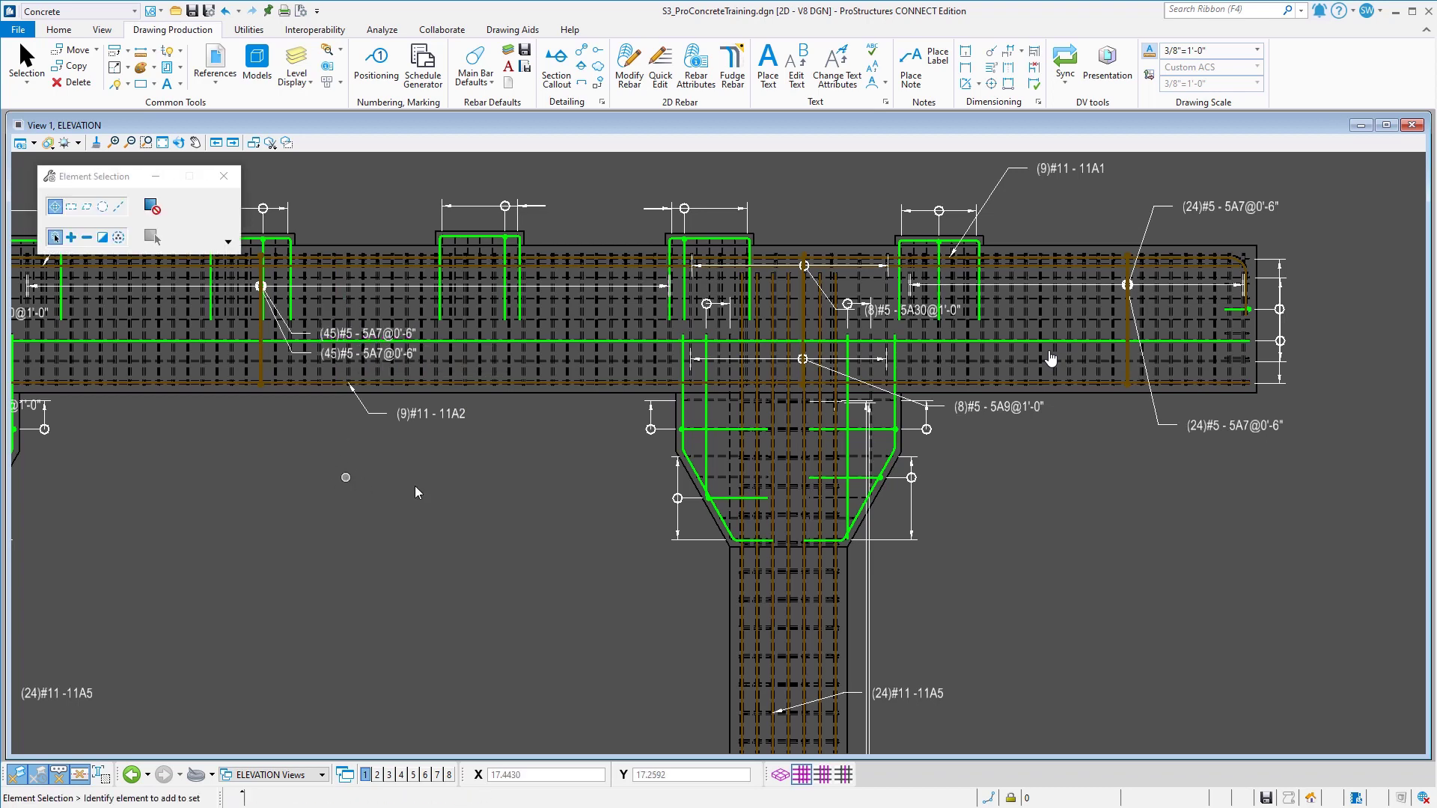
Step: Turn off the levels of the section forward graphics for the beam and column by picking their elements with Level Off
scroll(1027, 518, down, 2)
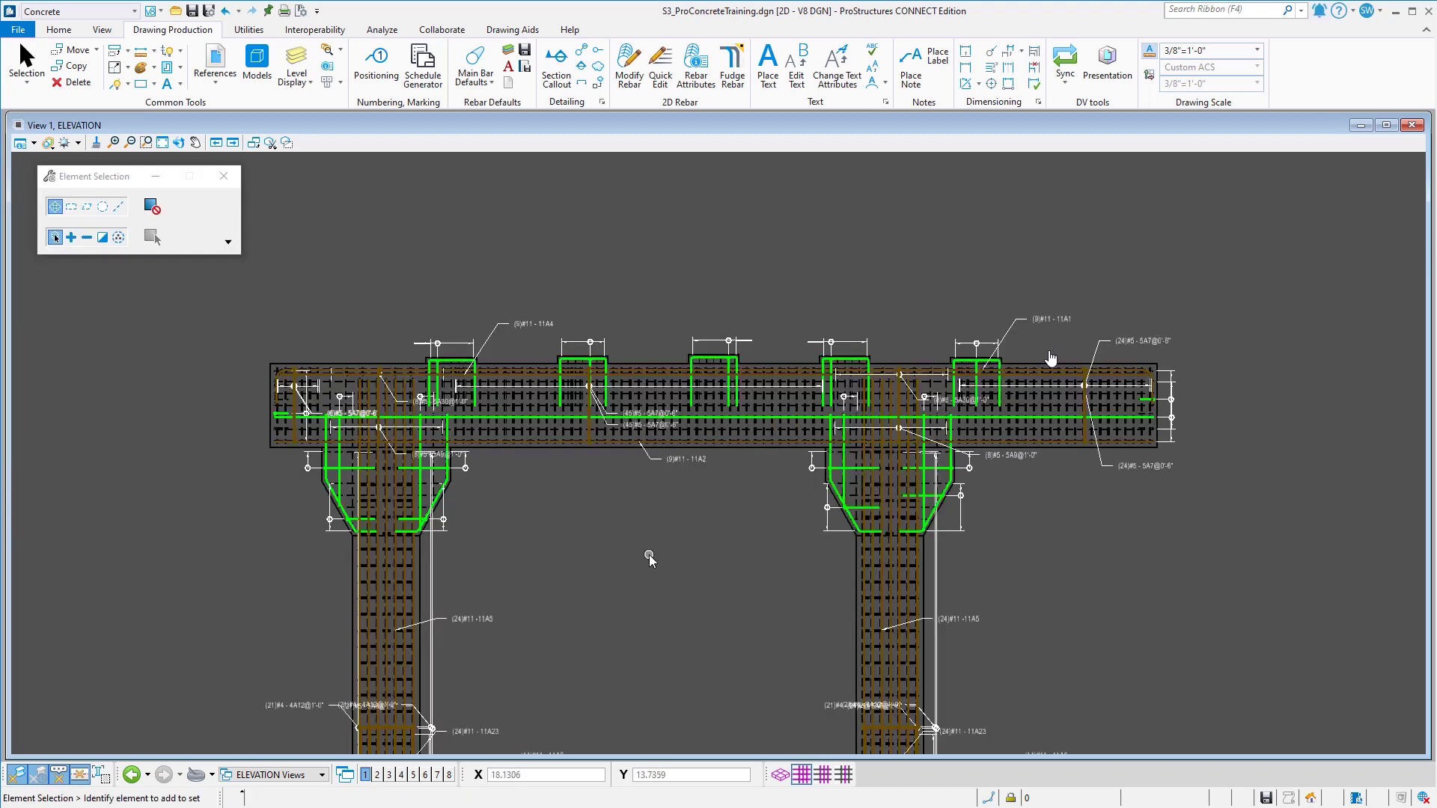
scroll(648, 554, up, 2)
right_click(653, 487)
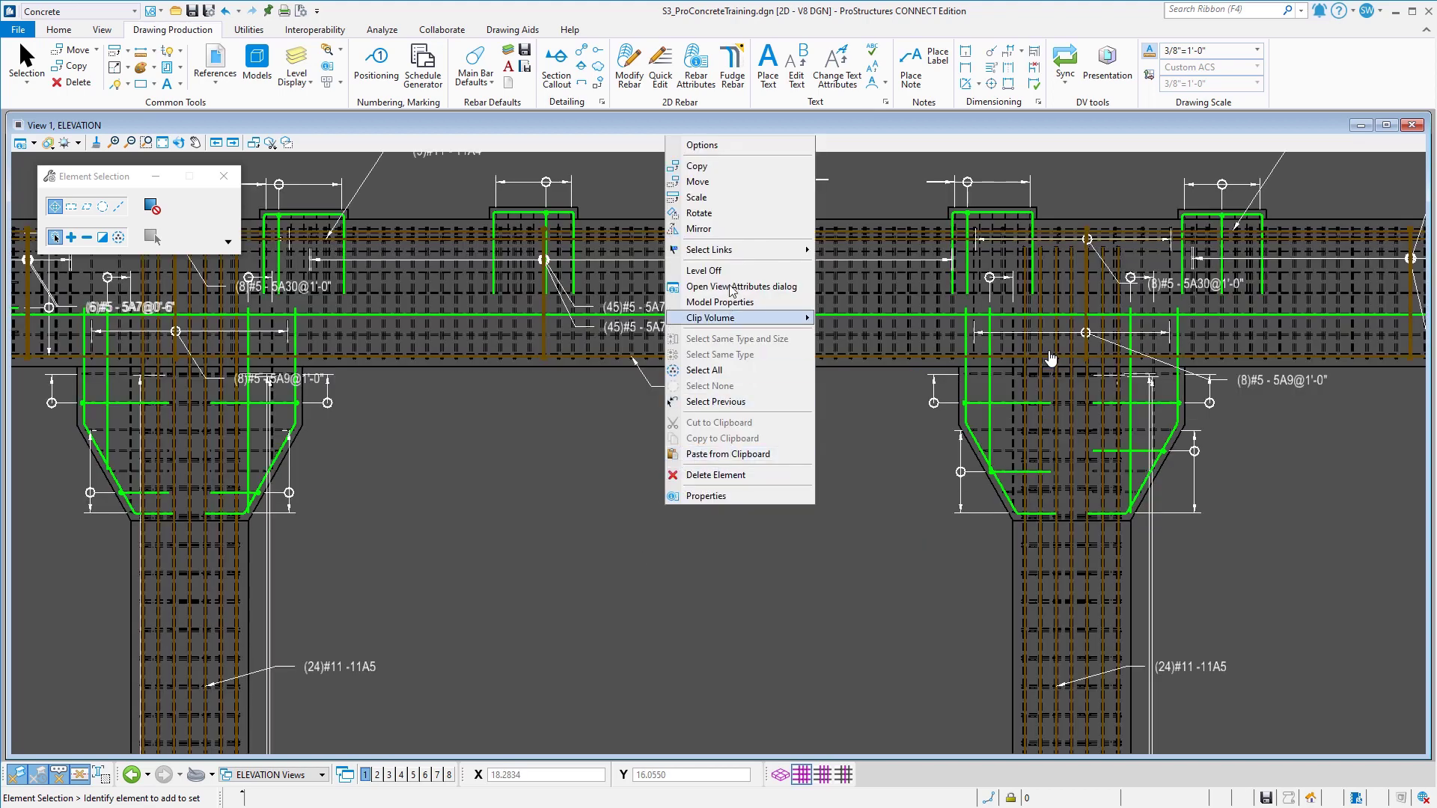
click(704, 270)
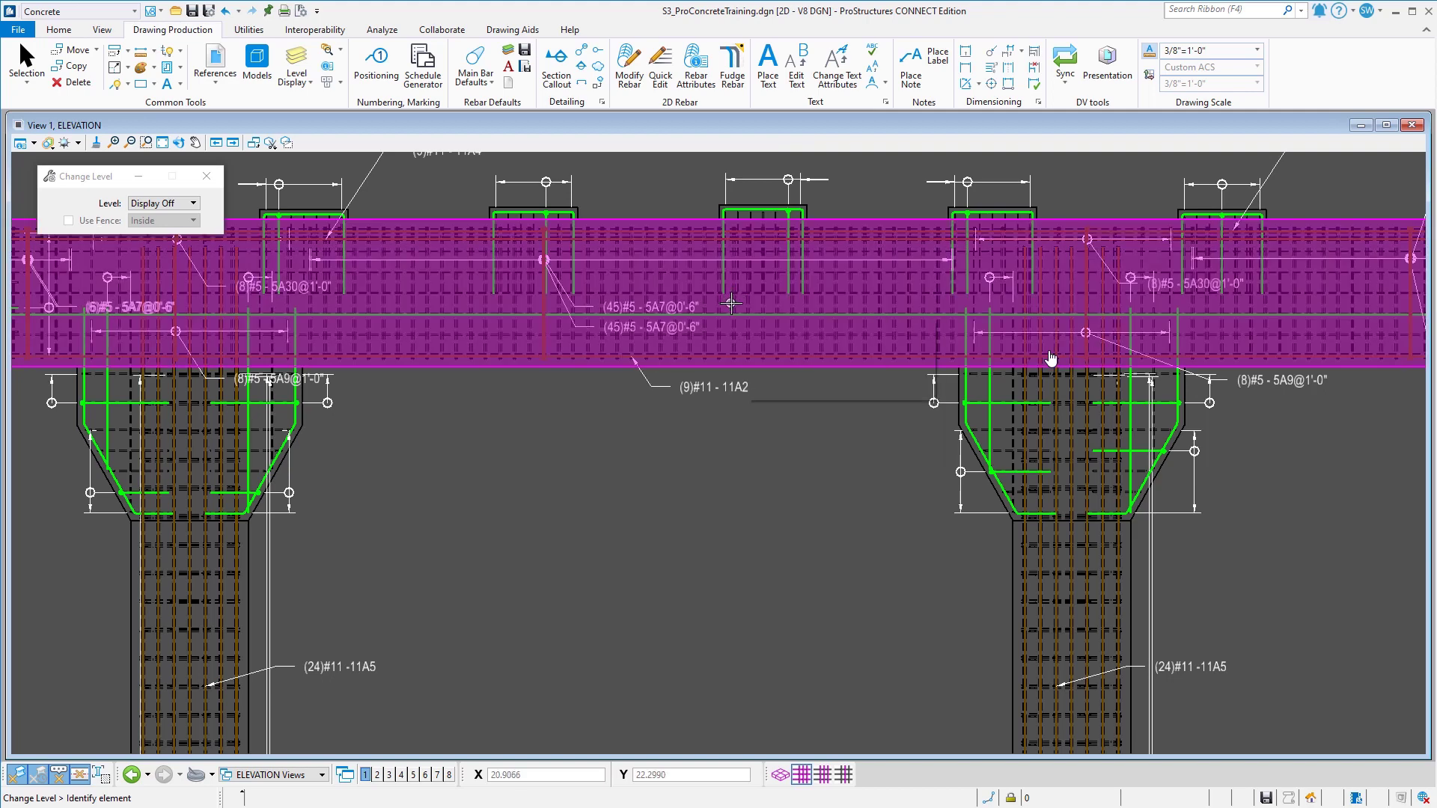
click(734, 300)
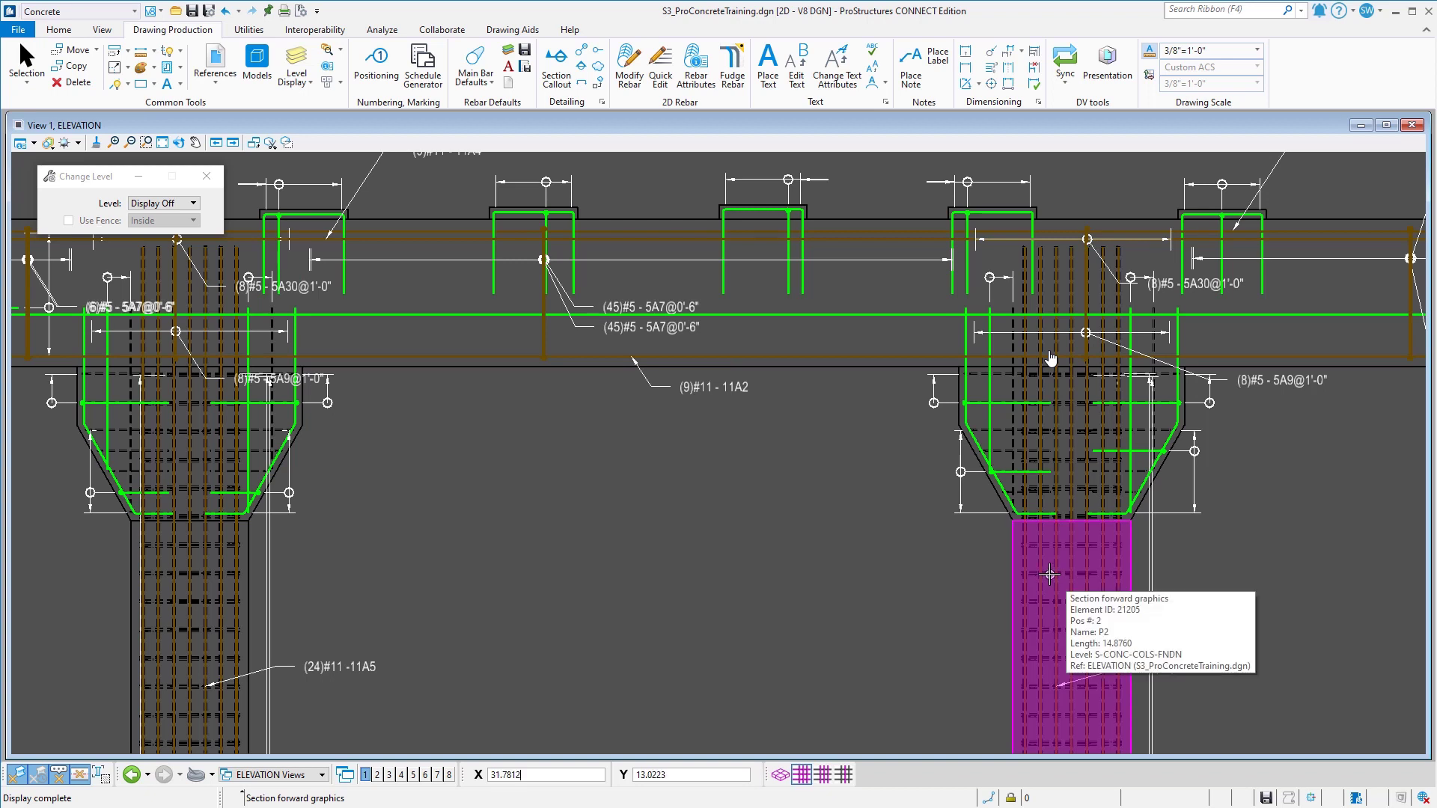
click(1050, 574)
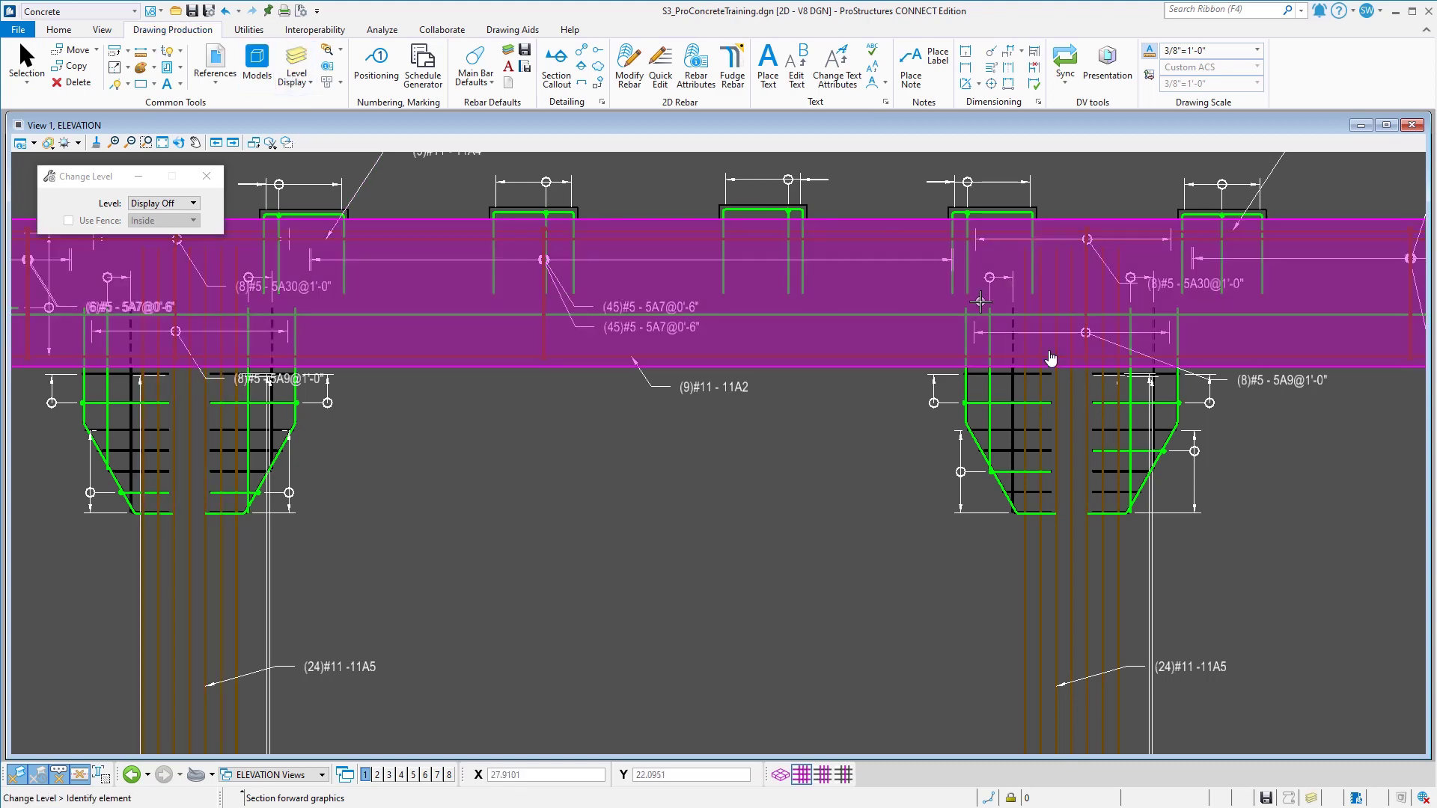
Step: Turn off all levels of the ELEVATION reference in Level Display except S-CONC-FTGS-FNDN, S-CONC-COLS-FNDN and S-CONC-BEAM-LV01
key(ctrl+e)
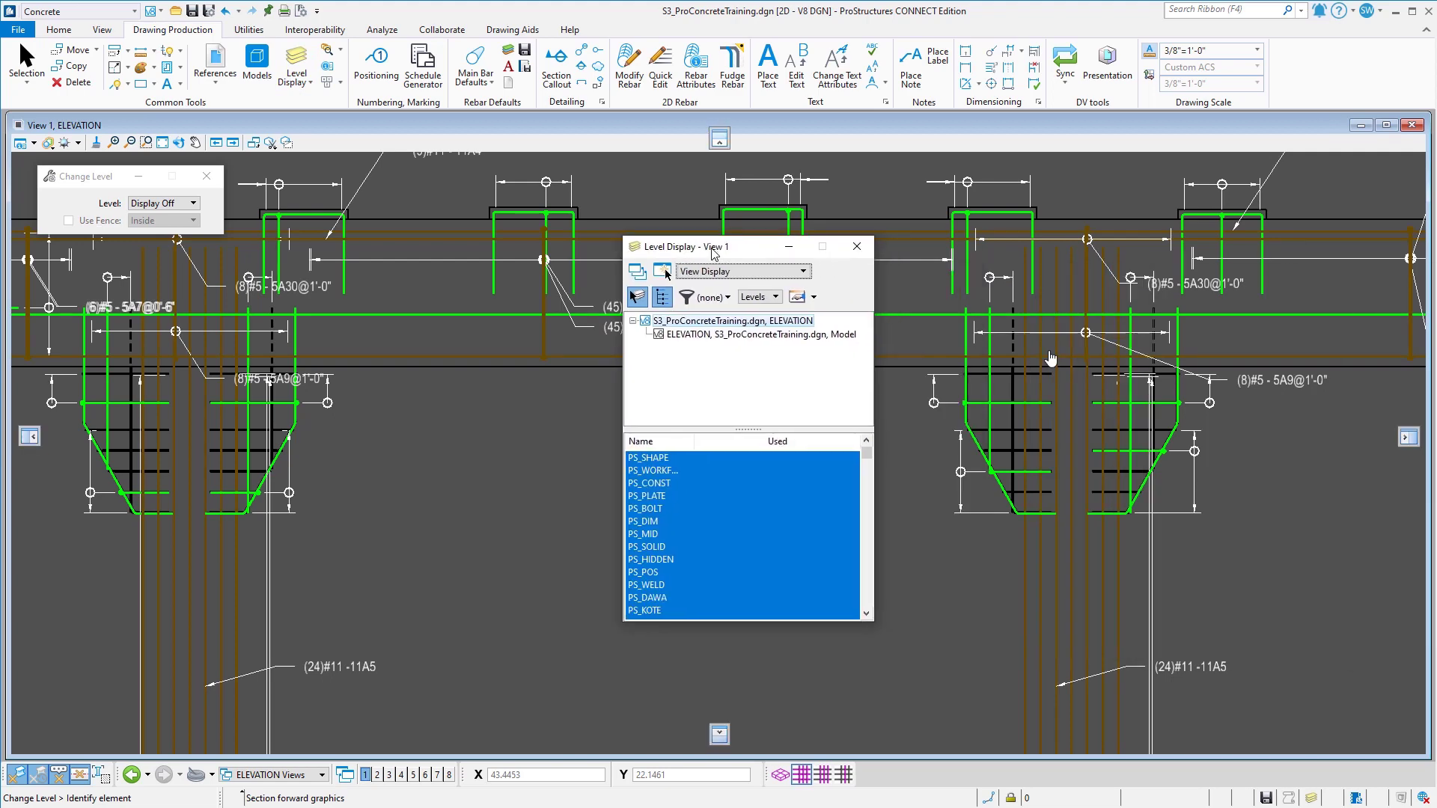
click(793, 443)
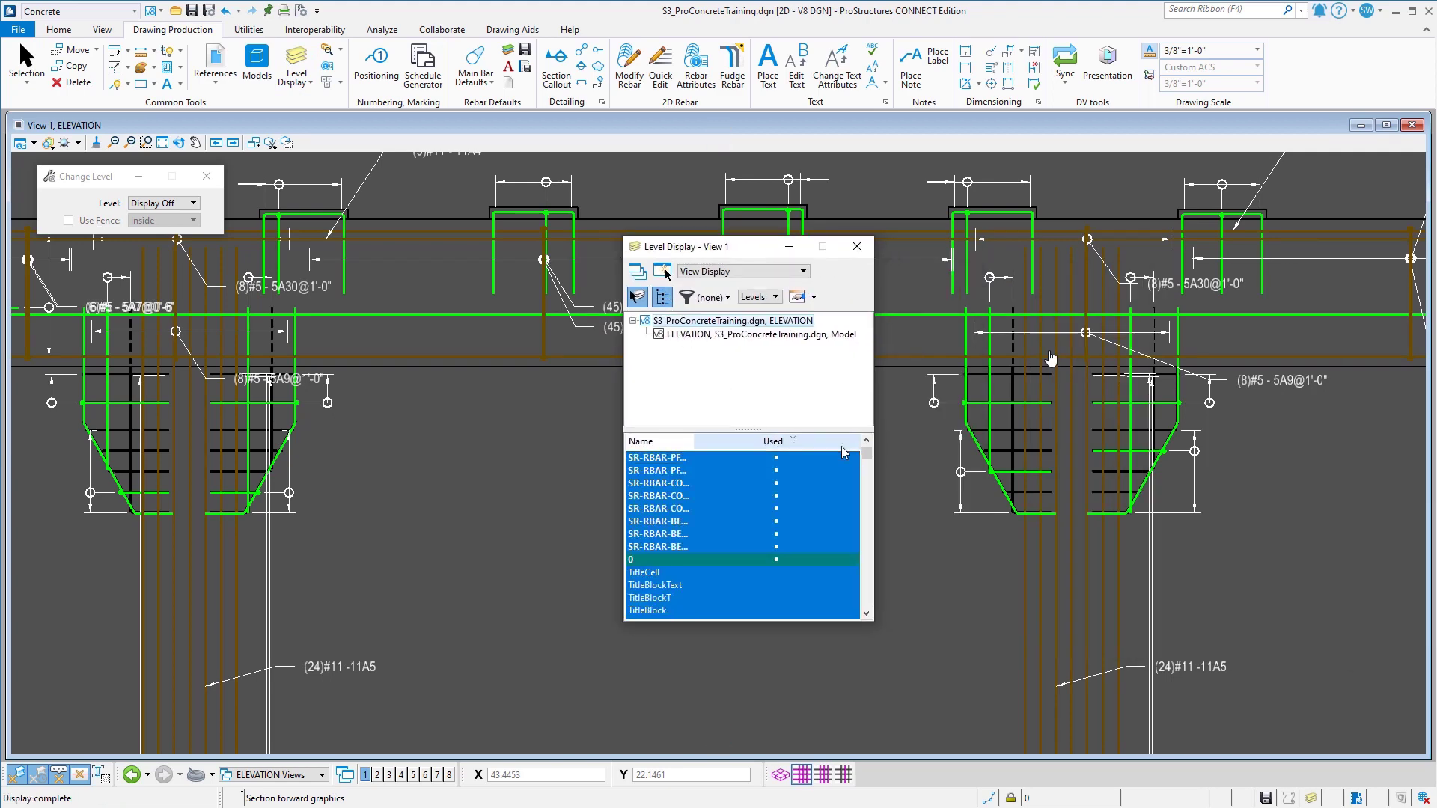
drag(691, 448, 771, 448)
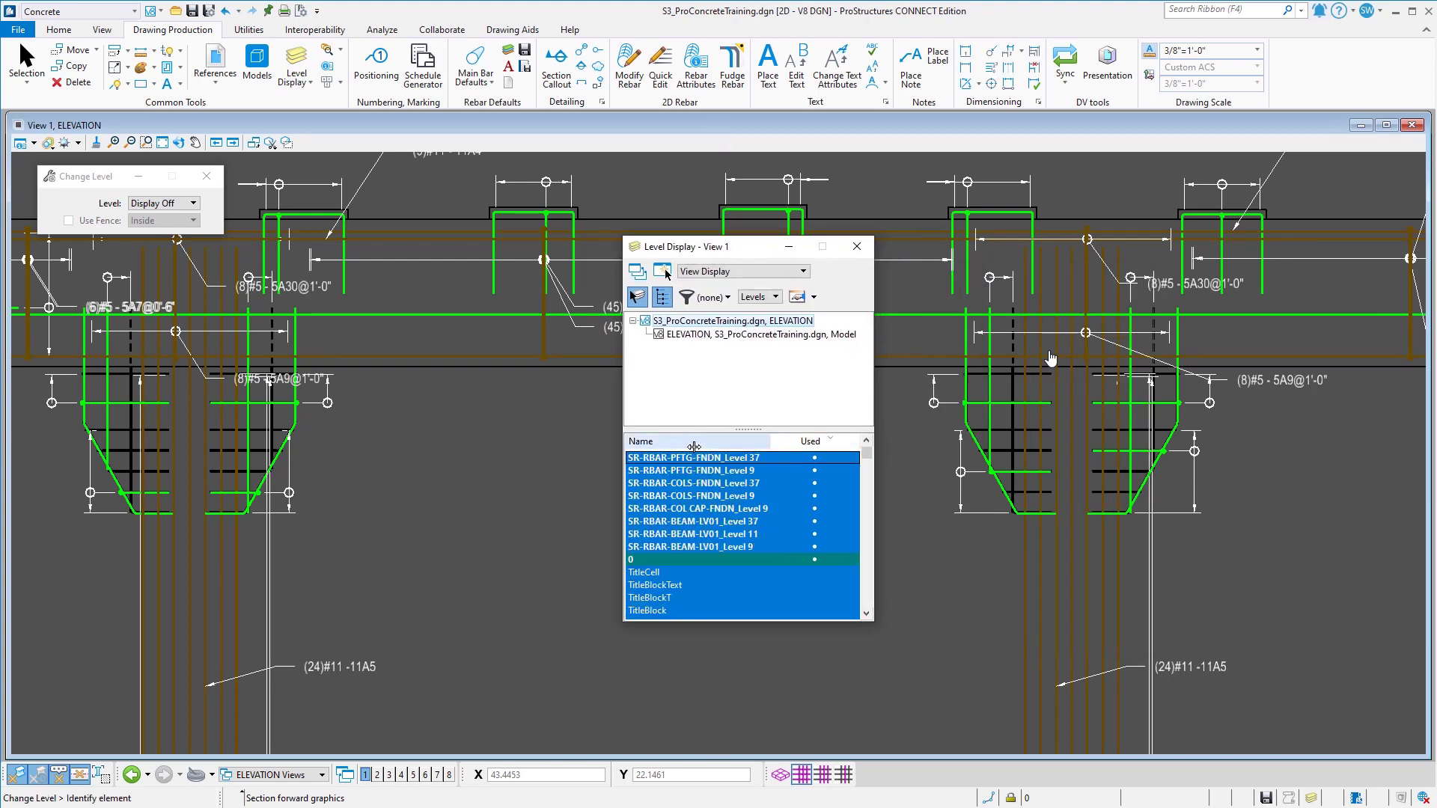
click(750, 334)
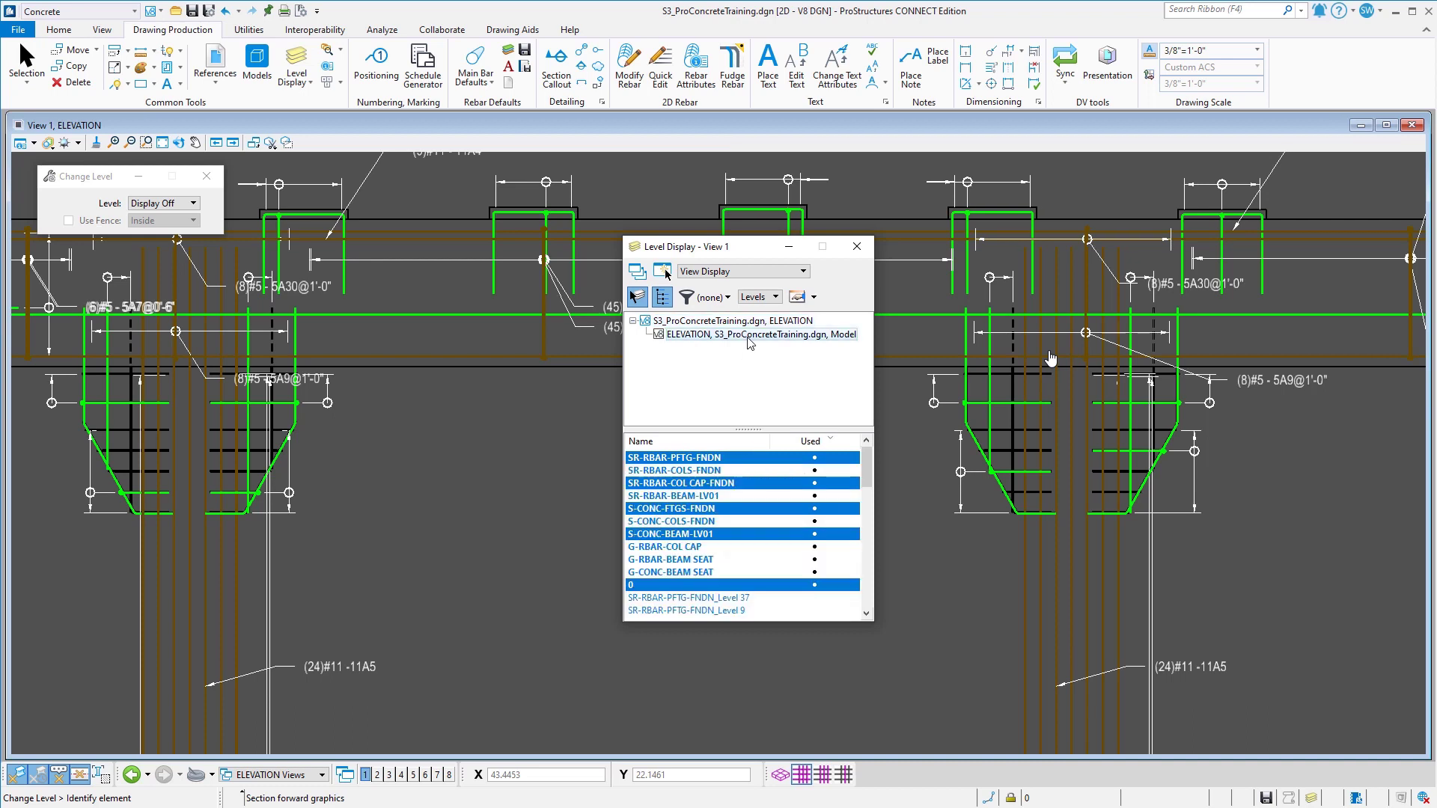
right_click(753, 497)
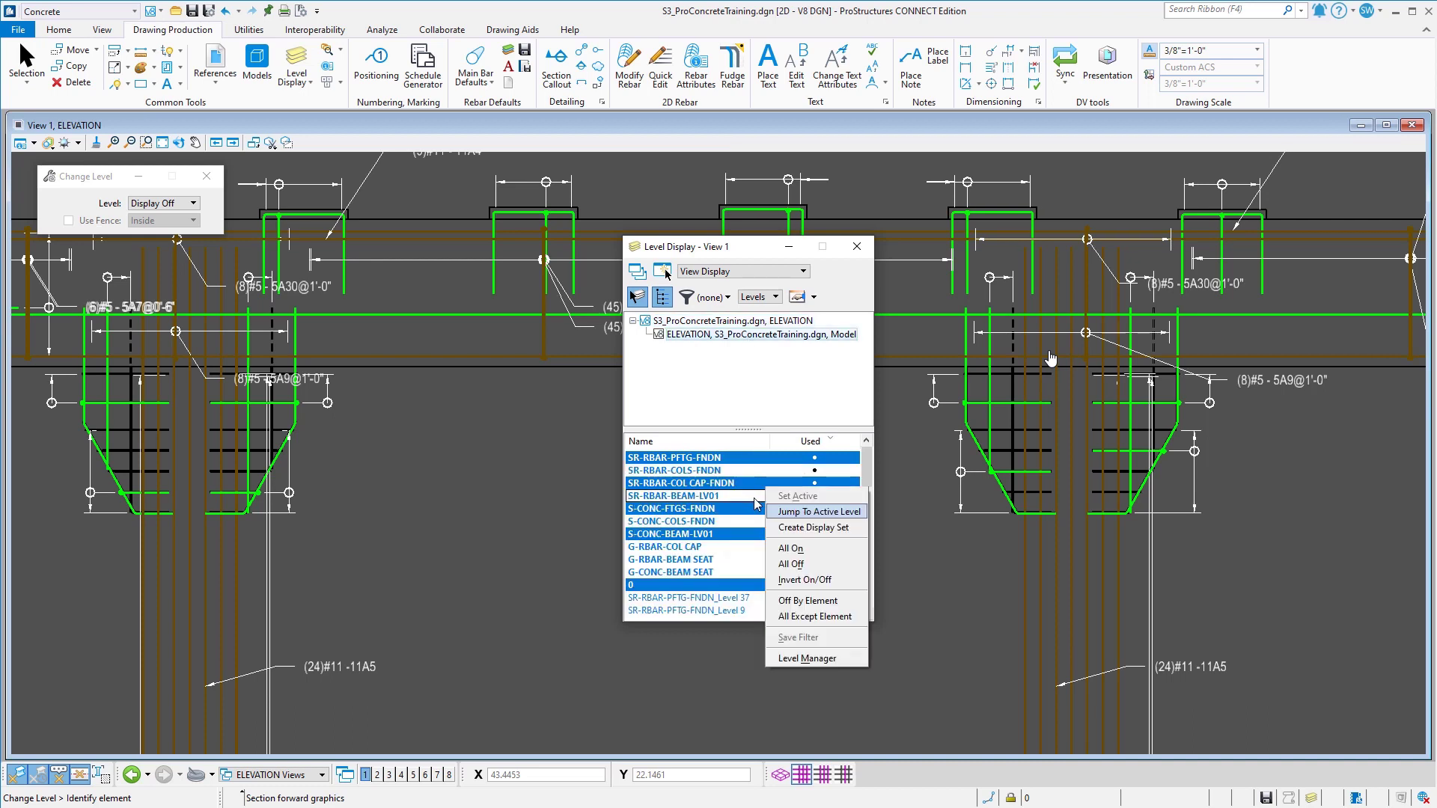
click(792, 550)
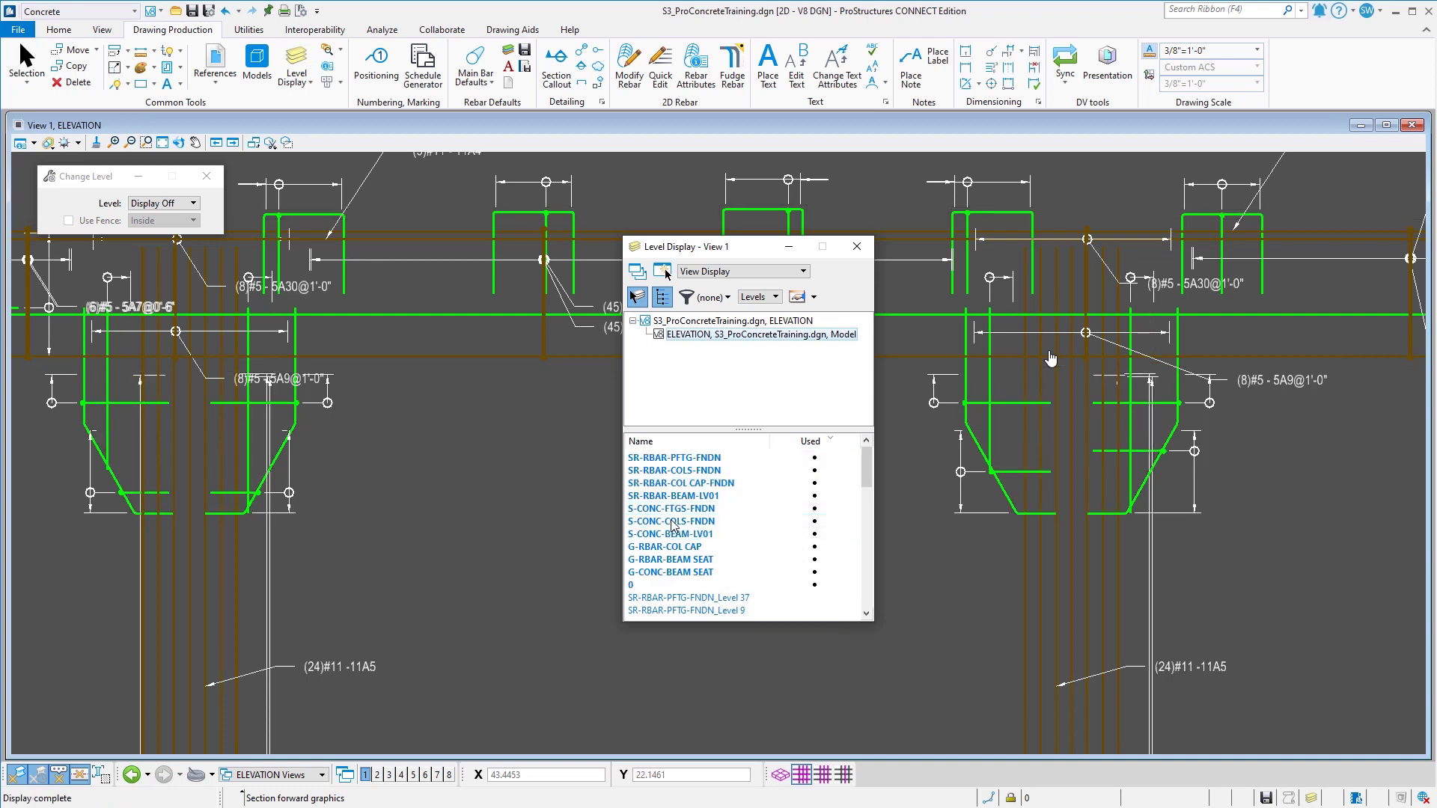
drag(668, 511, 666, 539)
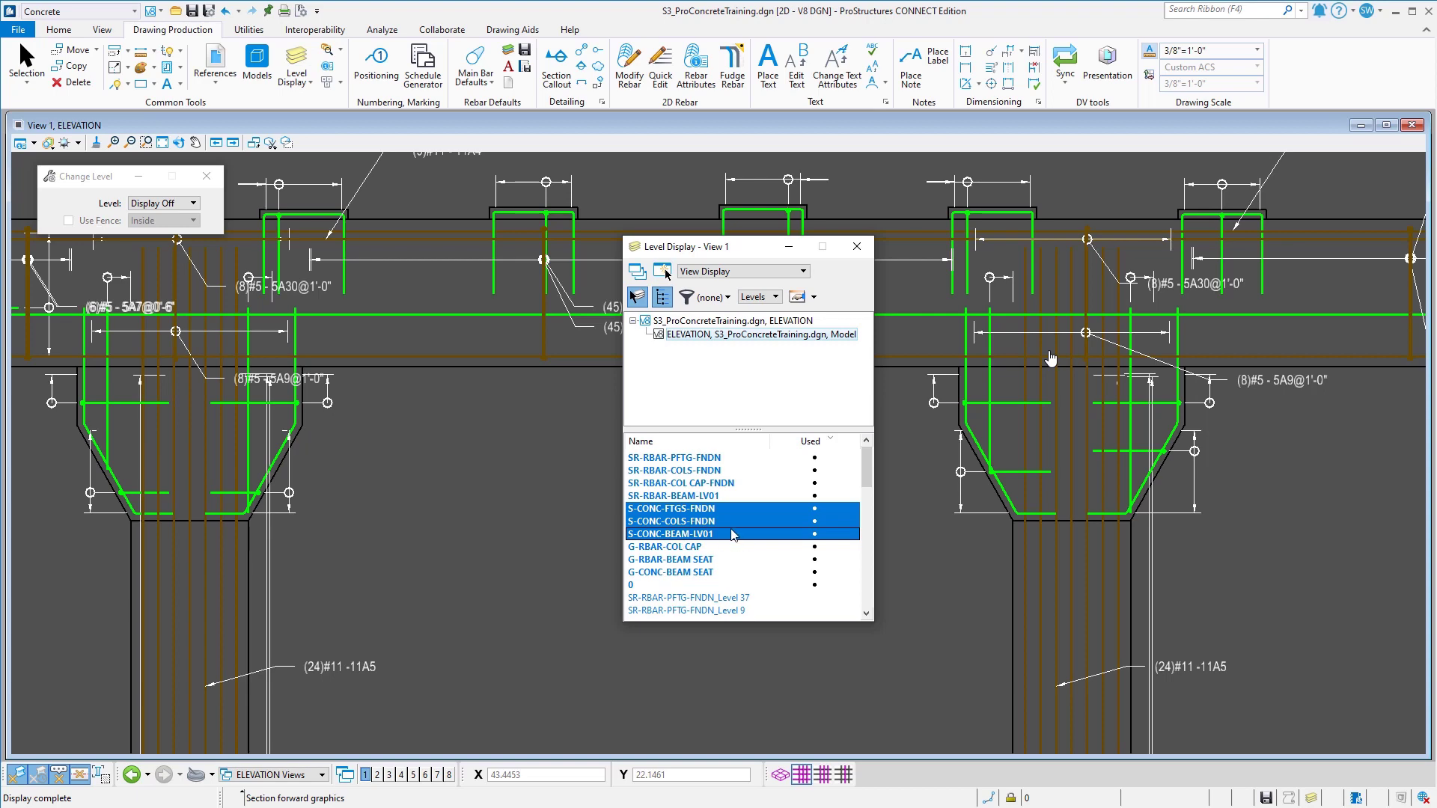
click(857, 247)
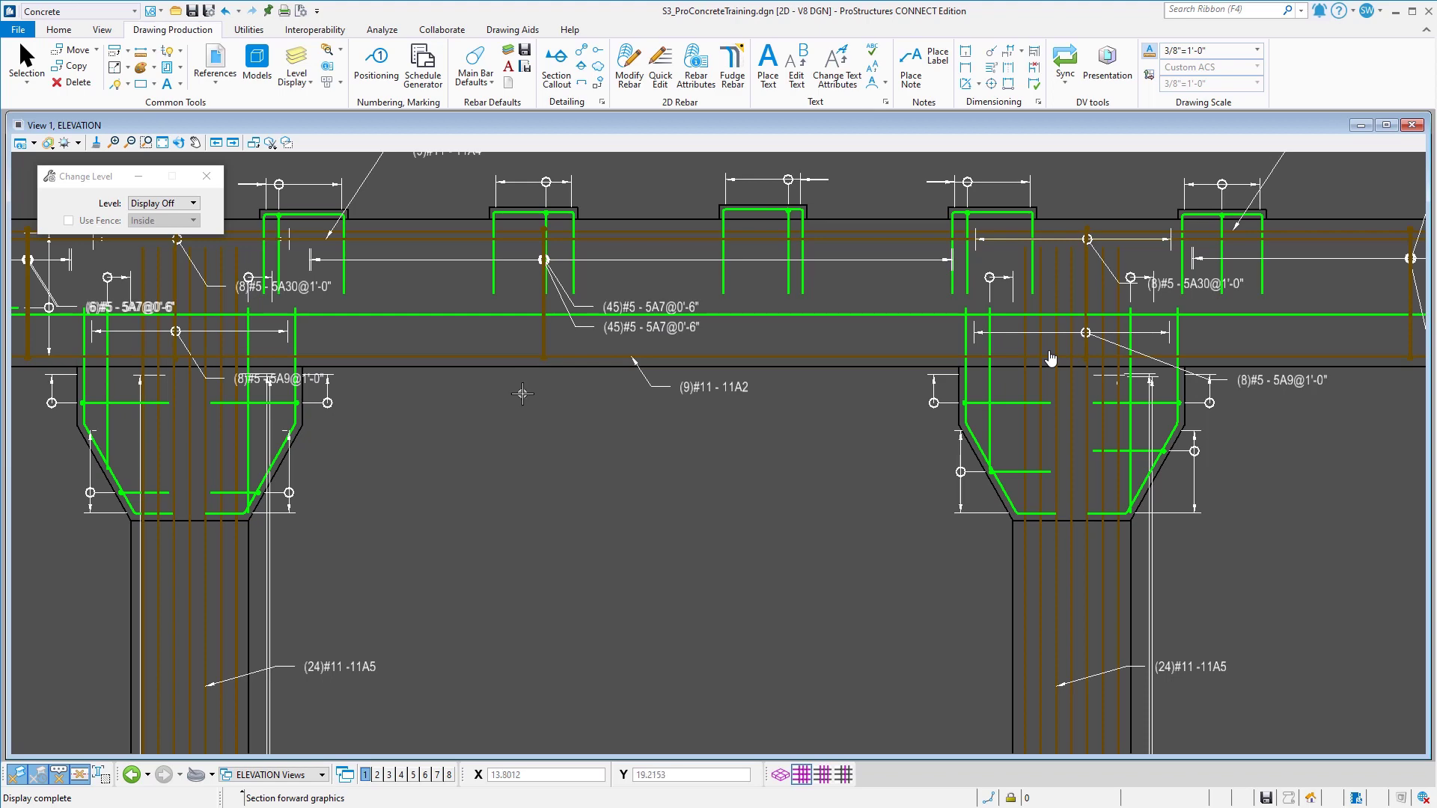
Step: Move the overlapping (21)#4 - 4A12@1'-0" and (21)#5 - 5A8@1'-0" labels apart to the right side of the left column
scroll(521, 397, down, 2)
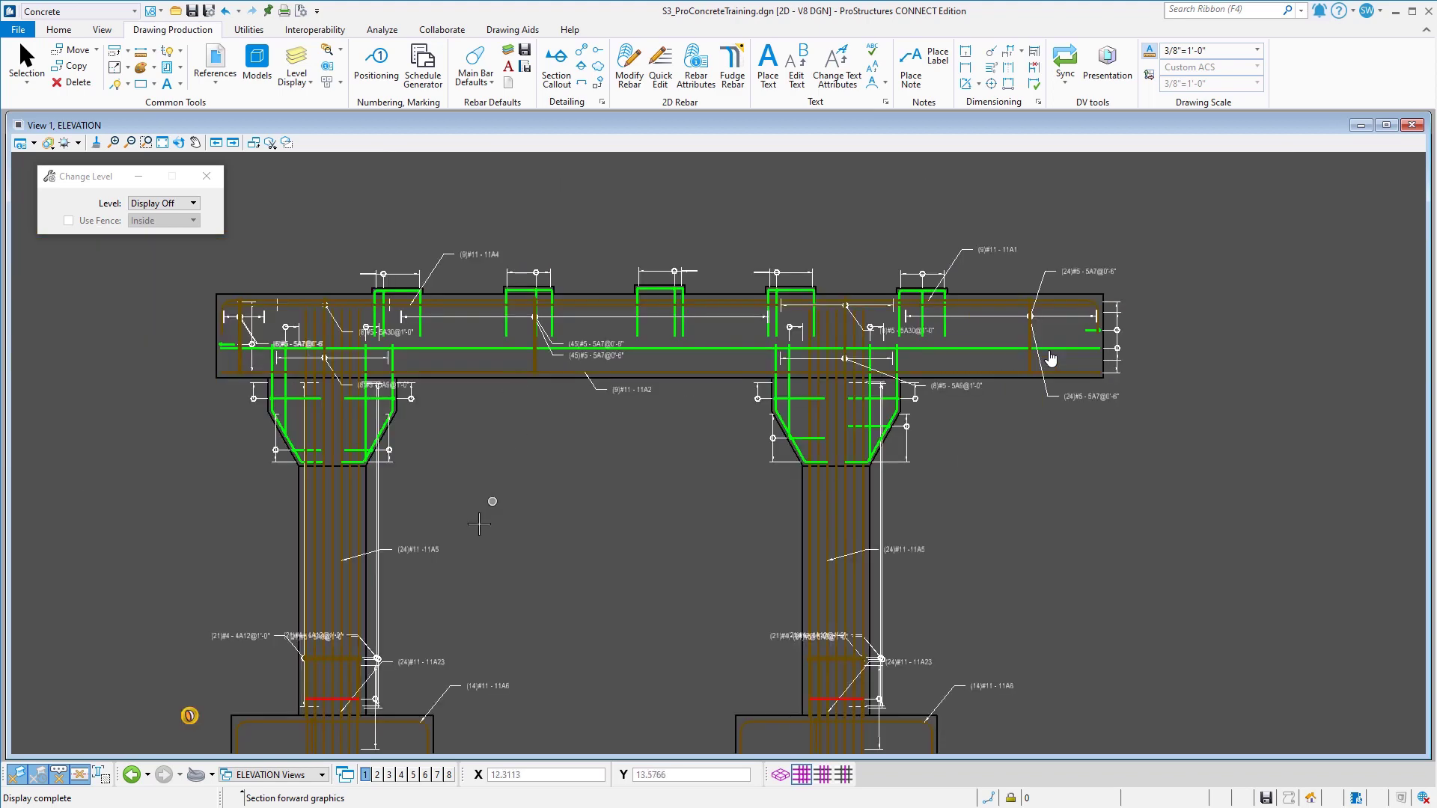
scroll(281, 662, up, 5)
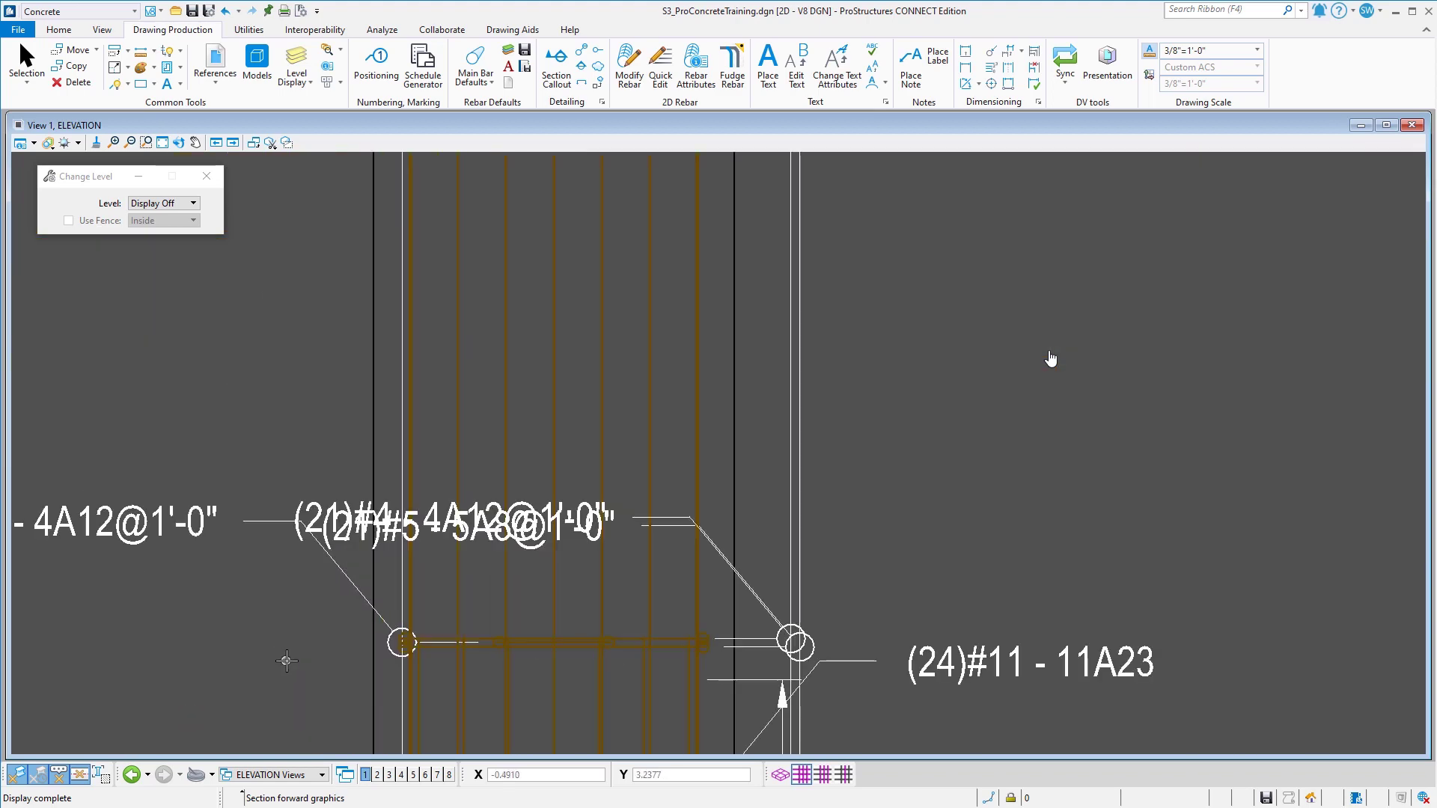
right_click(896, 477)
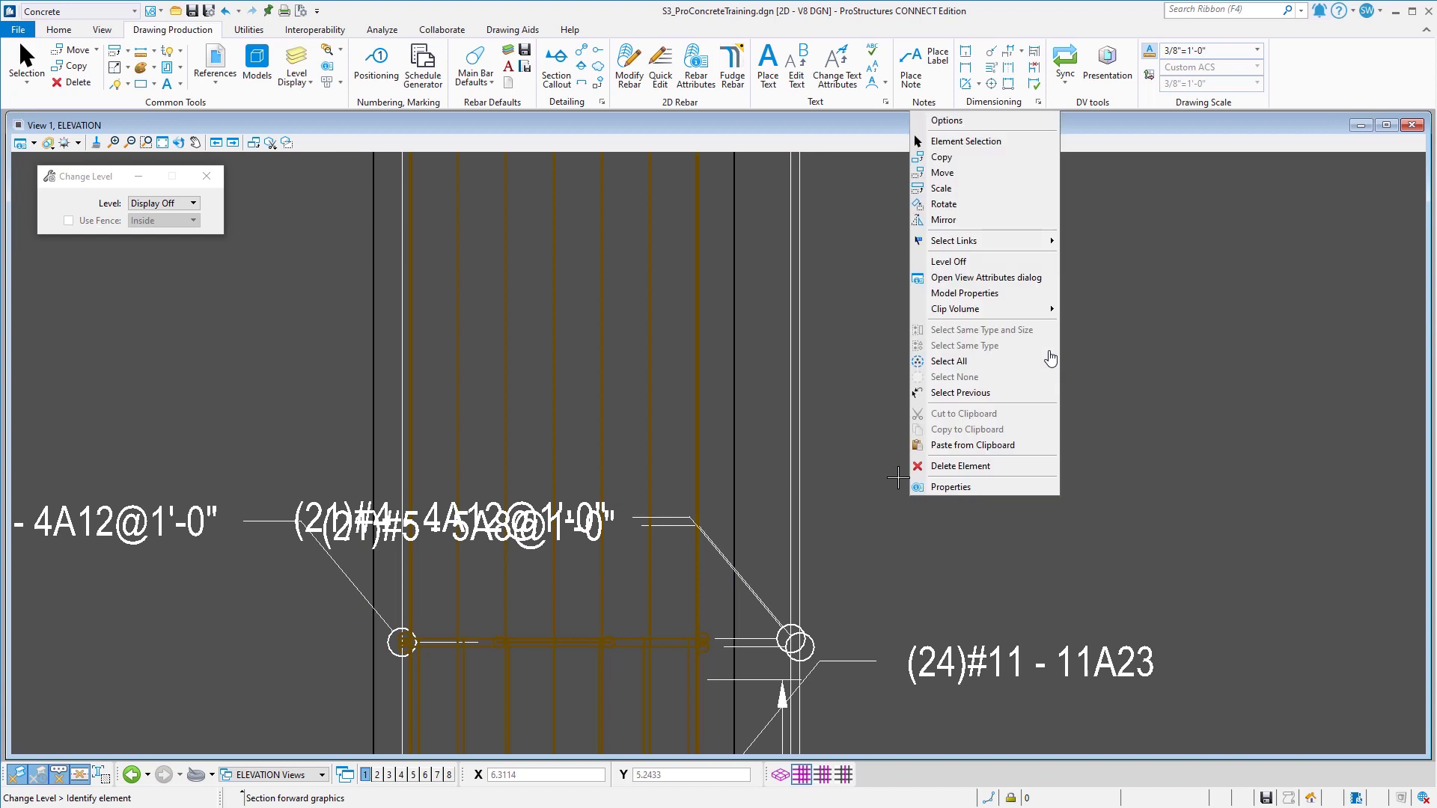
click(966, 140)
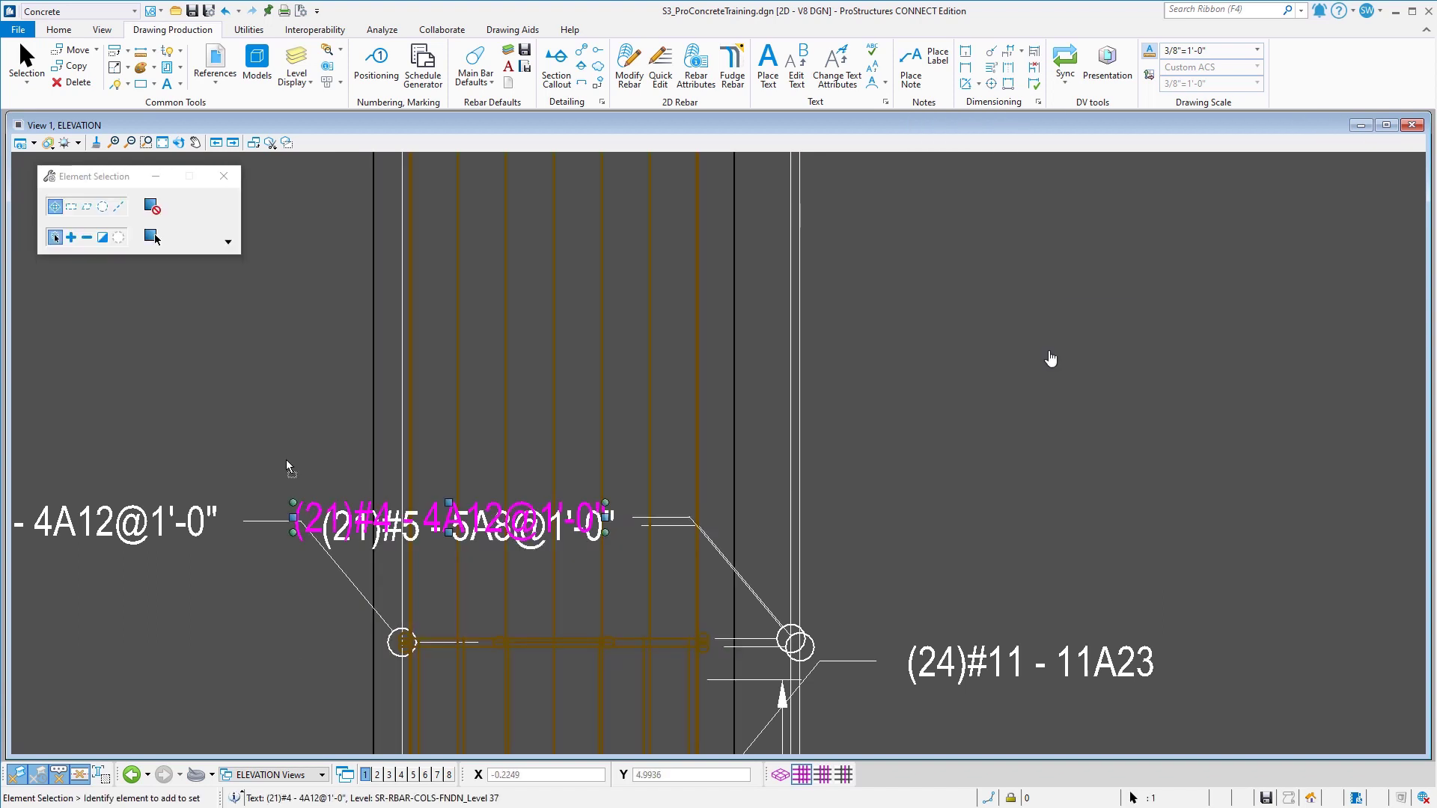
drag(286, 459, 194, 275)
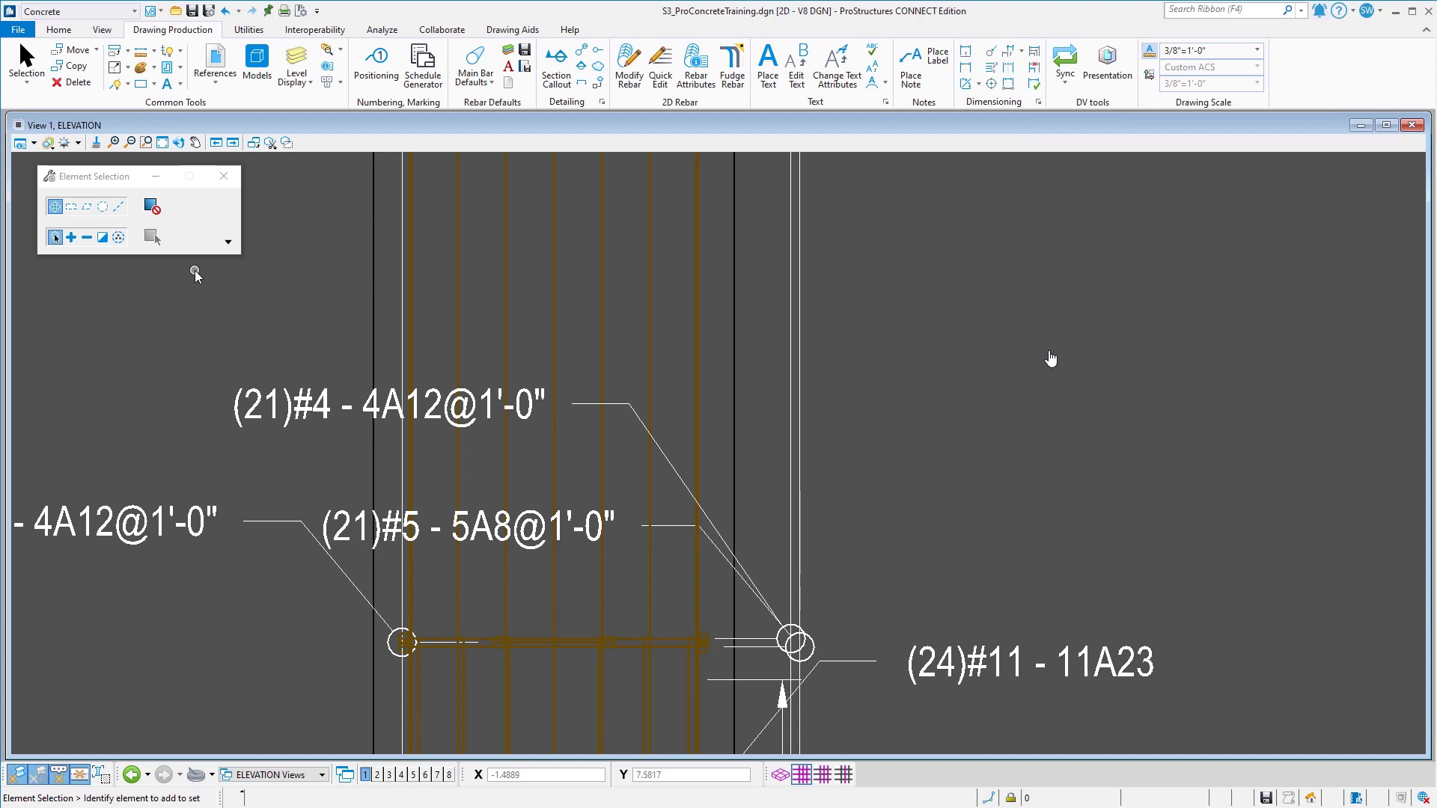
drag(305, 416, 900, 406)
drag(565, 506, 1175, 483)
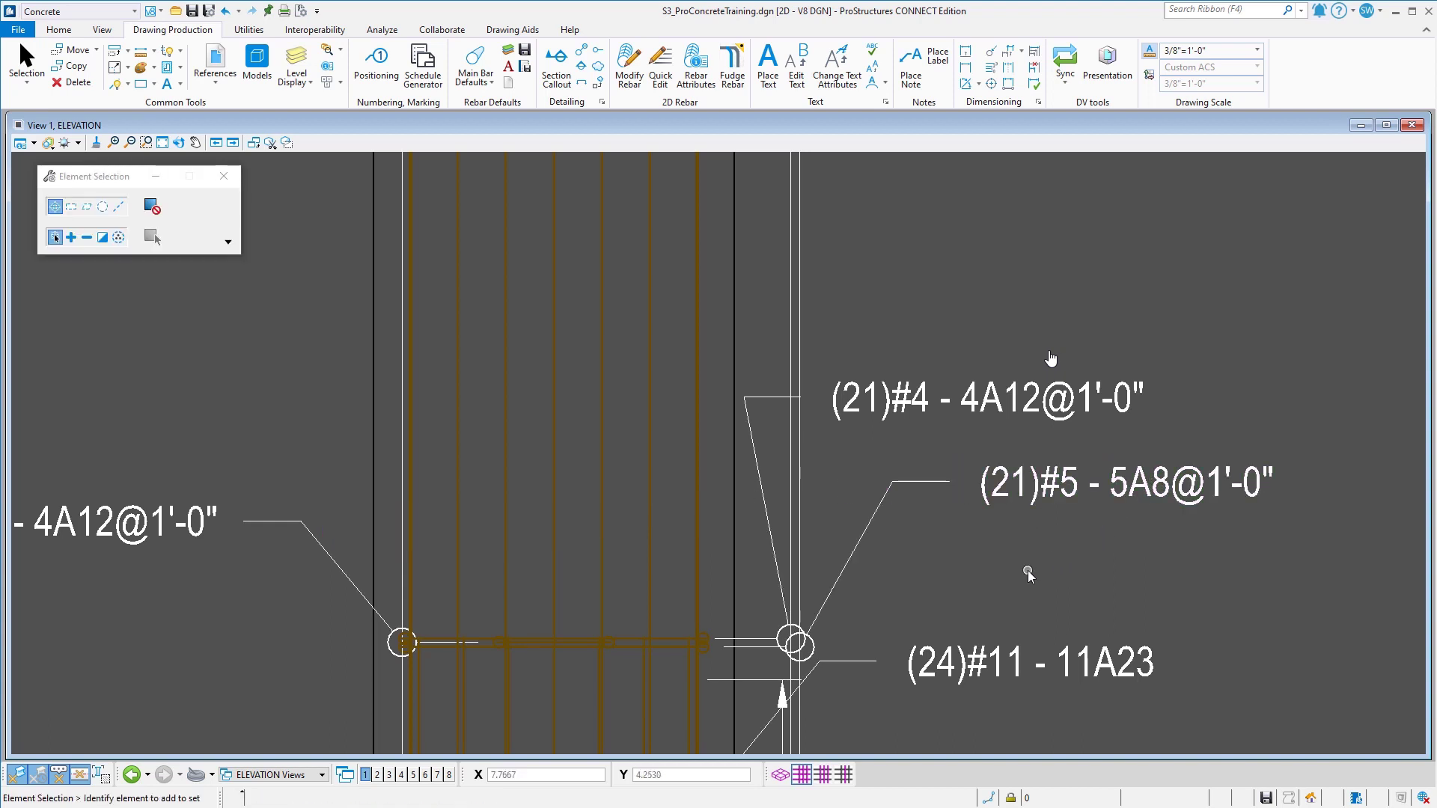
Step: Examine the rebar drawing defaults for main bars and stirrups, bar ranges and longitudinal bars
scroll(920, 548, down, 5)
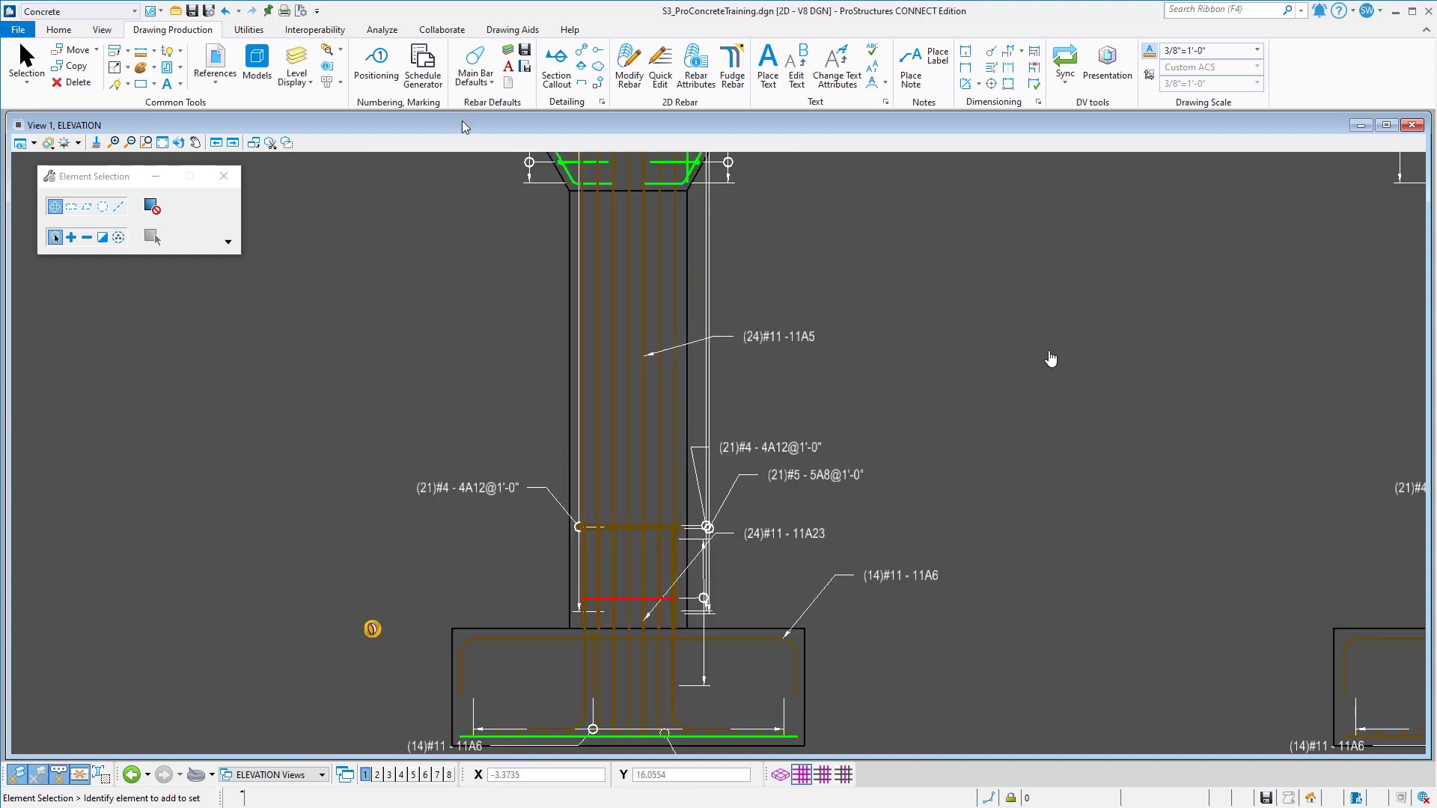
click(470, 75)
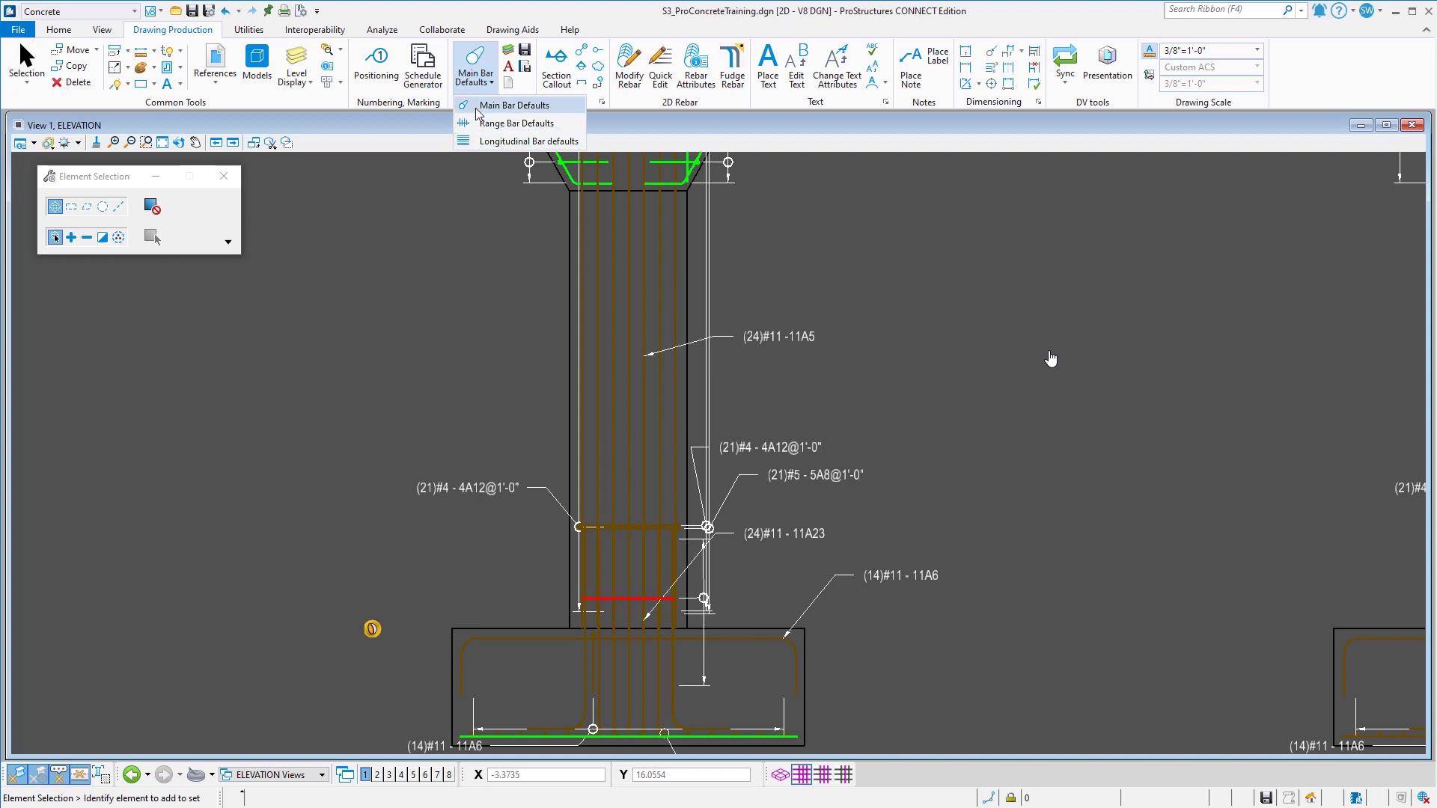
click(481, 106)
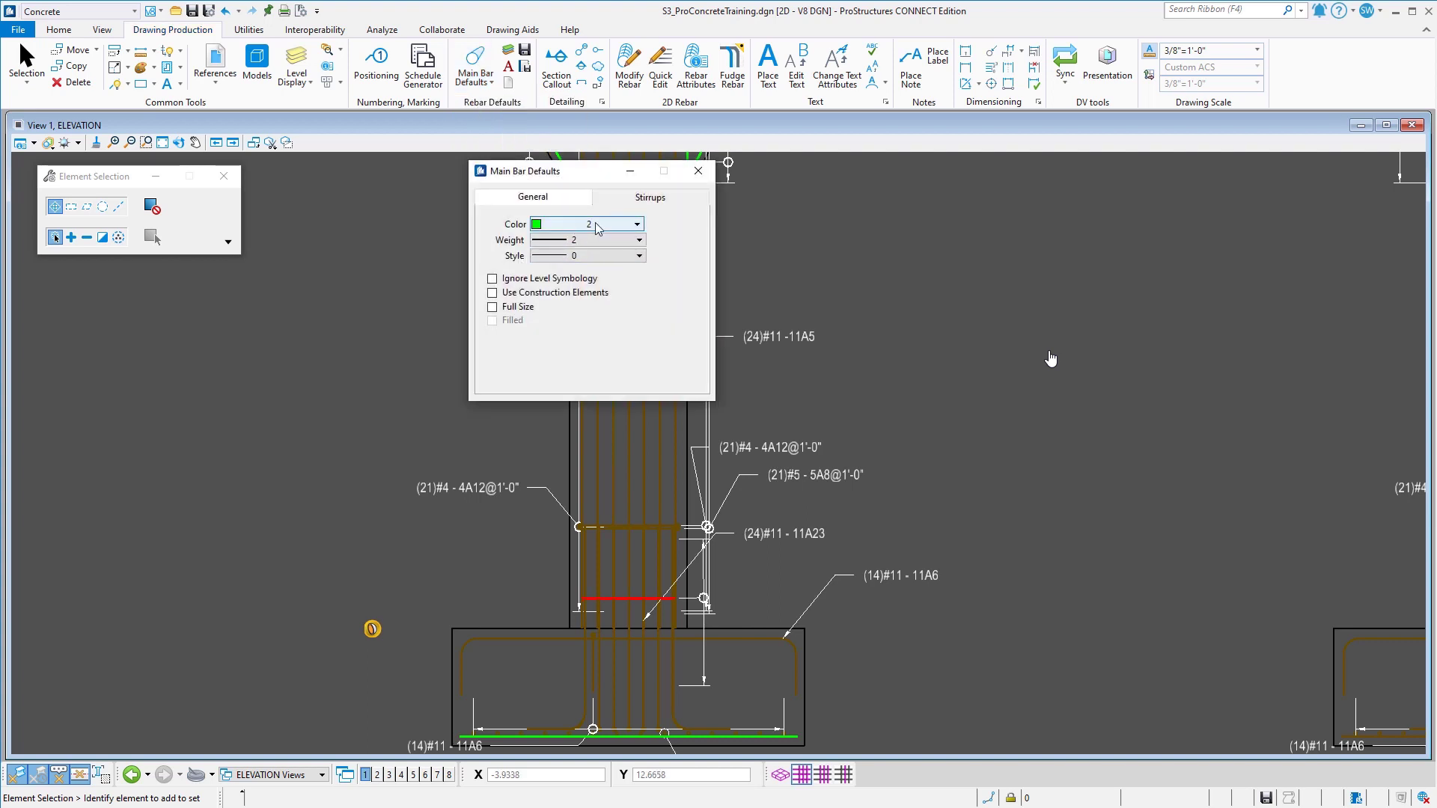
click(676, 198)
click(699, 171)
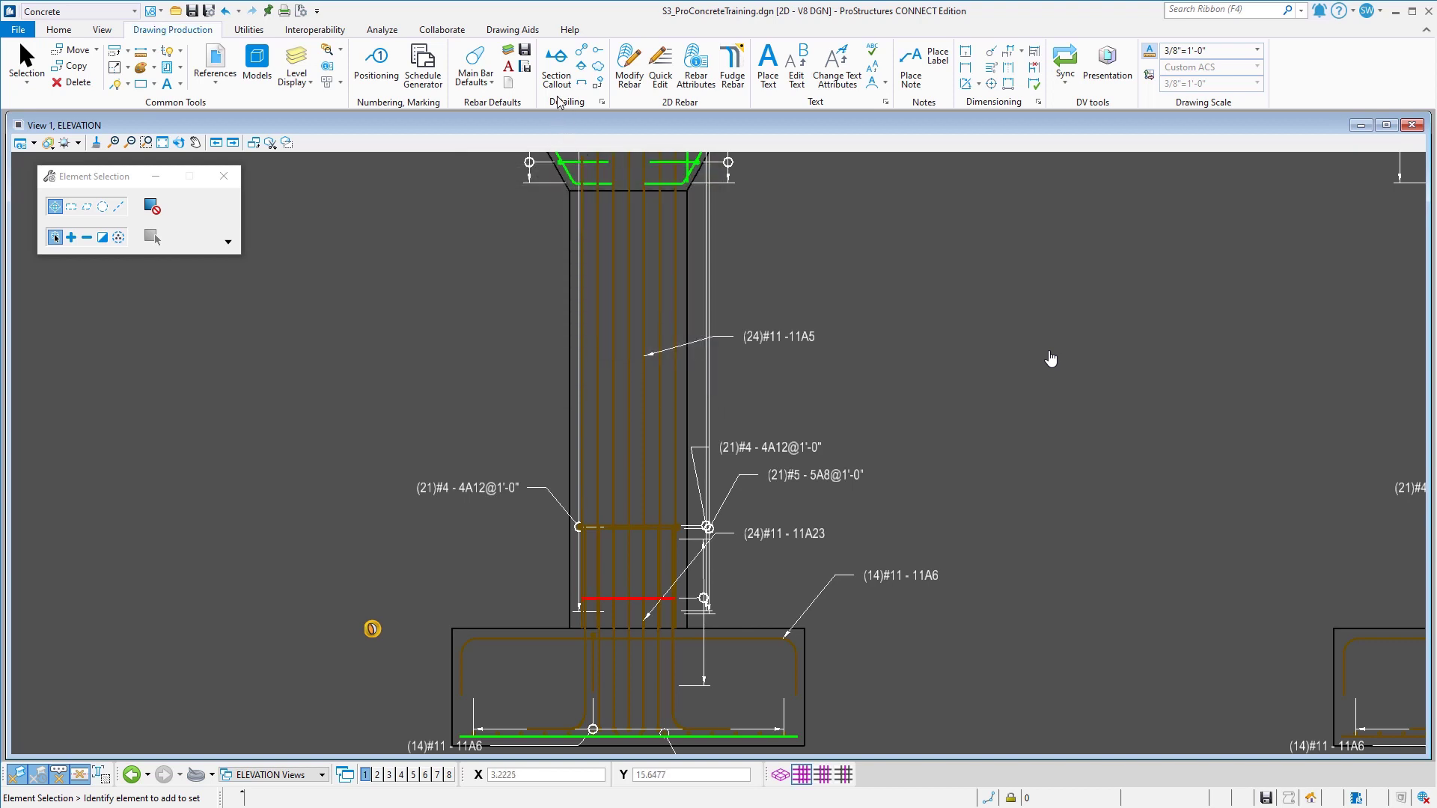
click(471, 93)
click(479, 122)
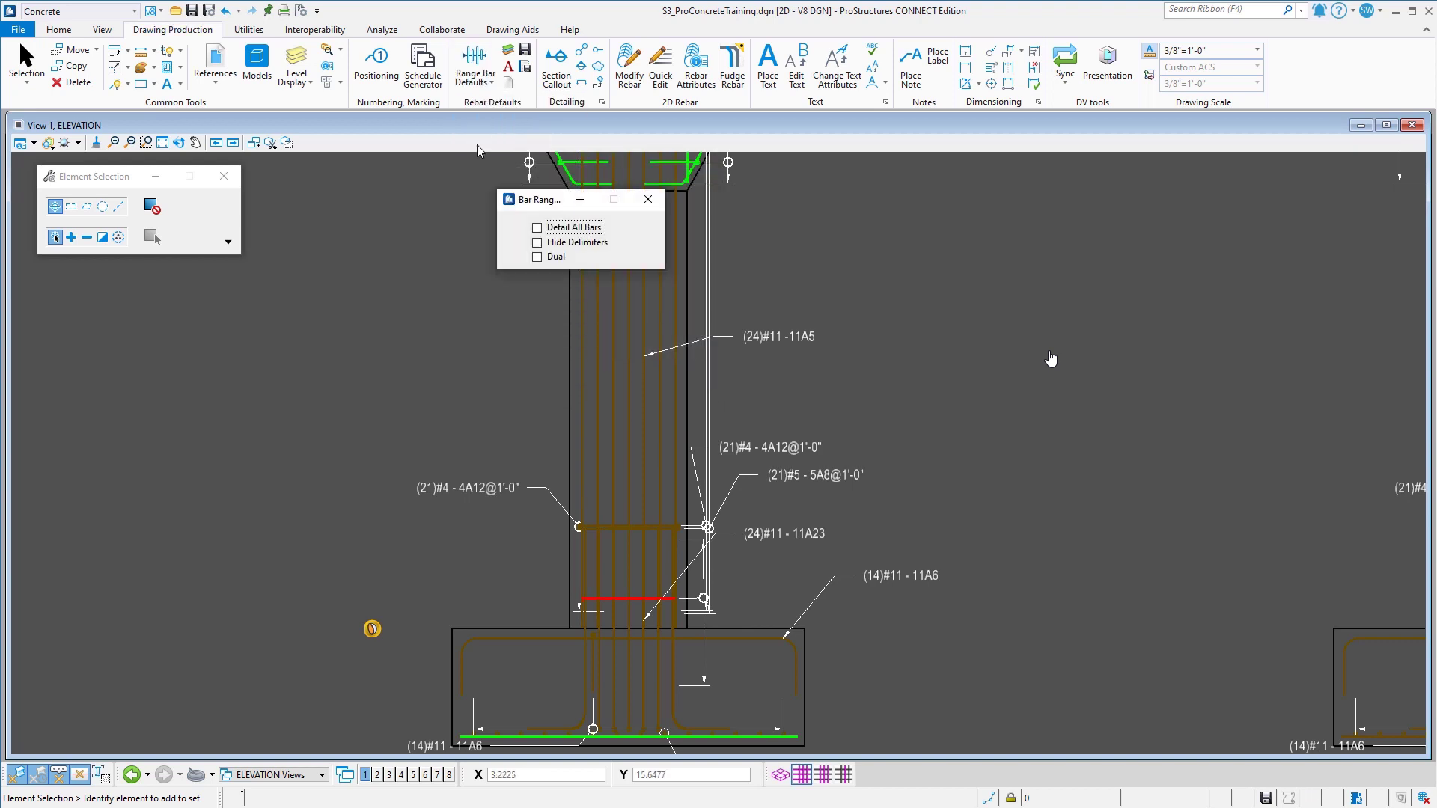
click(648, 200)
click(473, 88)
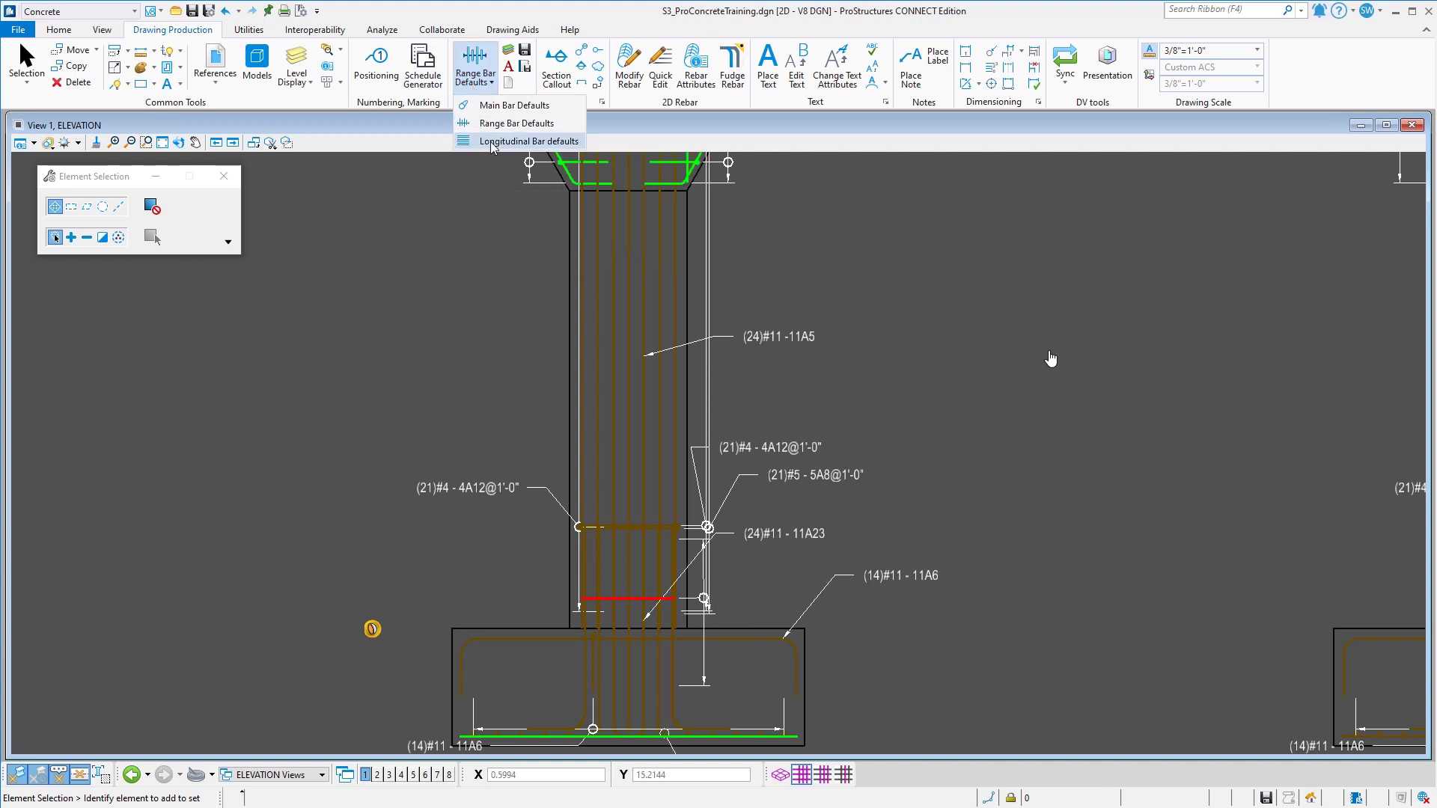
click(524, 141)
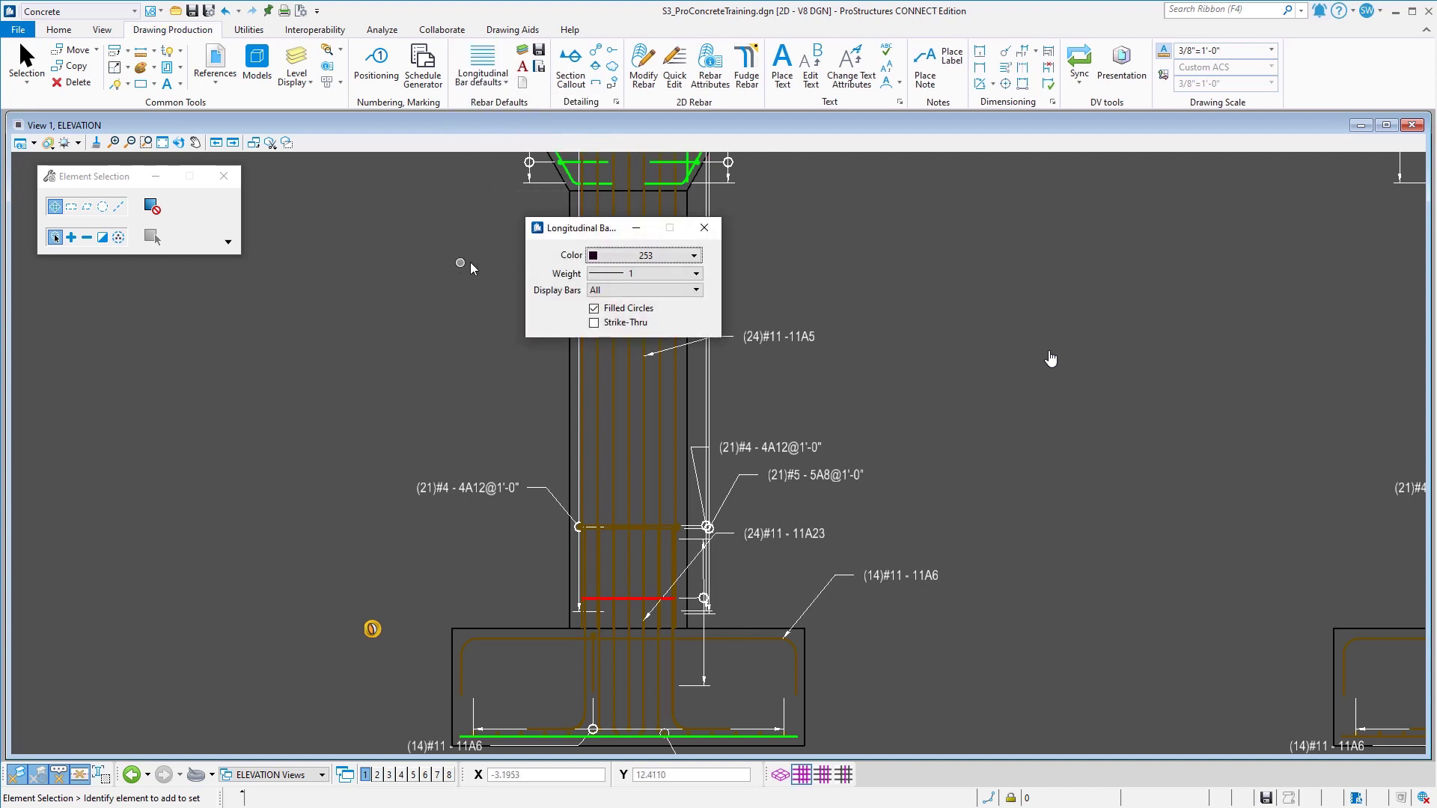
Step: Update the ELEVATION rebar to the defaults with all main bar, longitudinal bar and text attributes included in Change Attributes
click(704, 229)
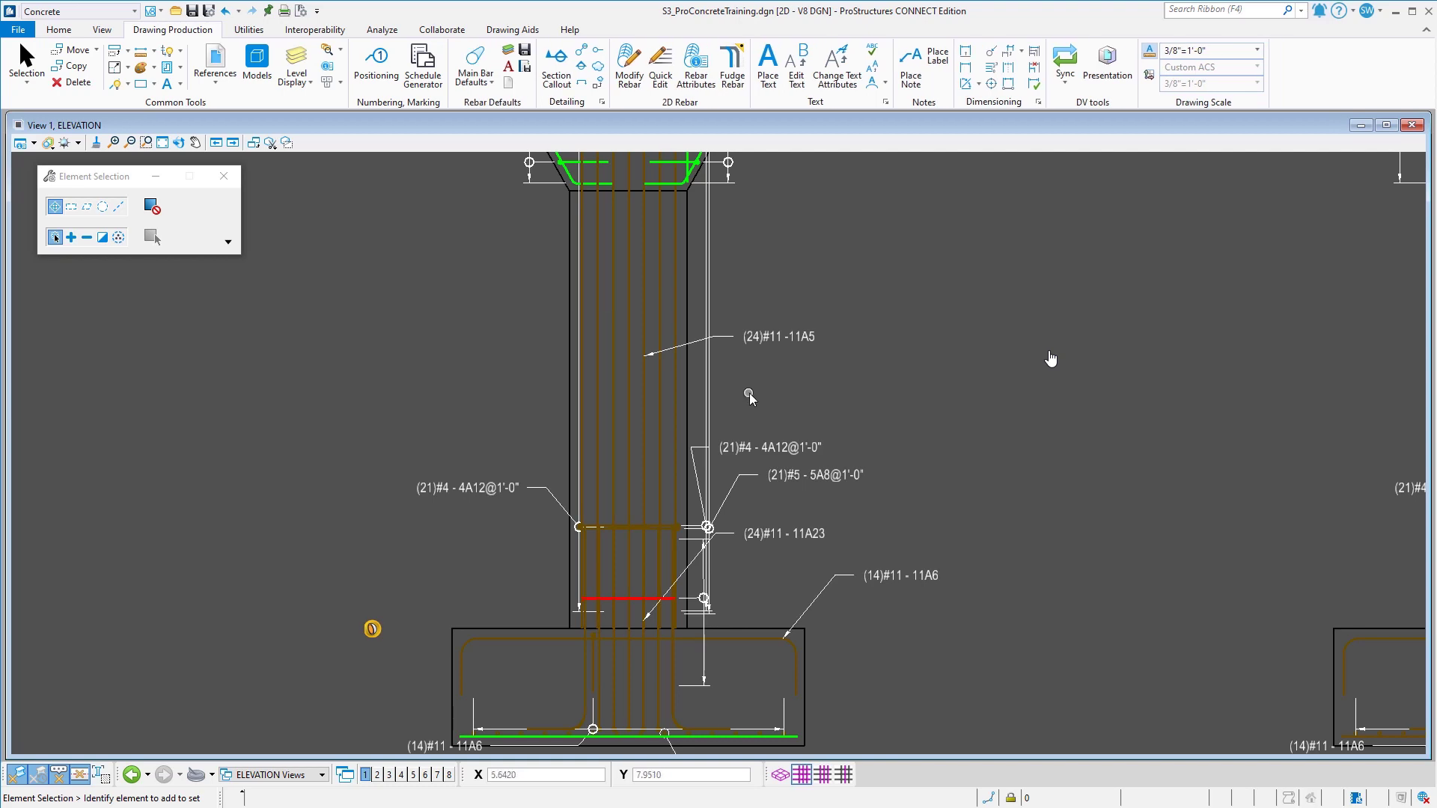
scroll(526, 383, down, 2)
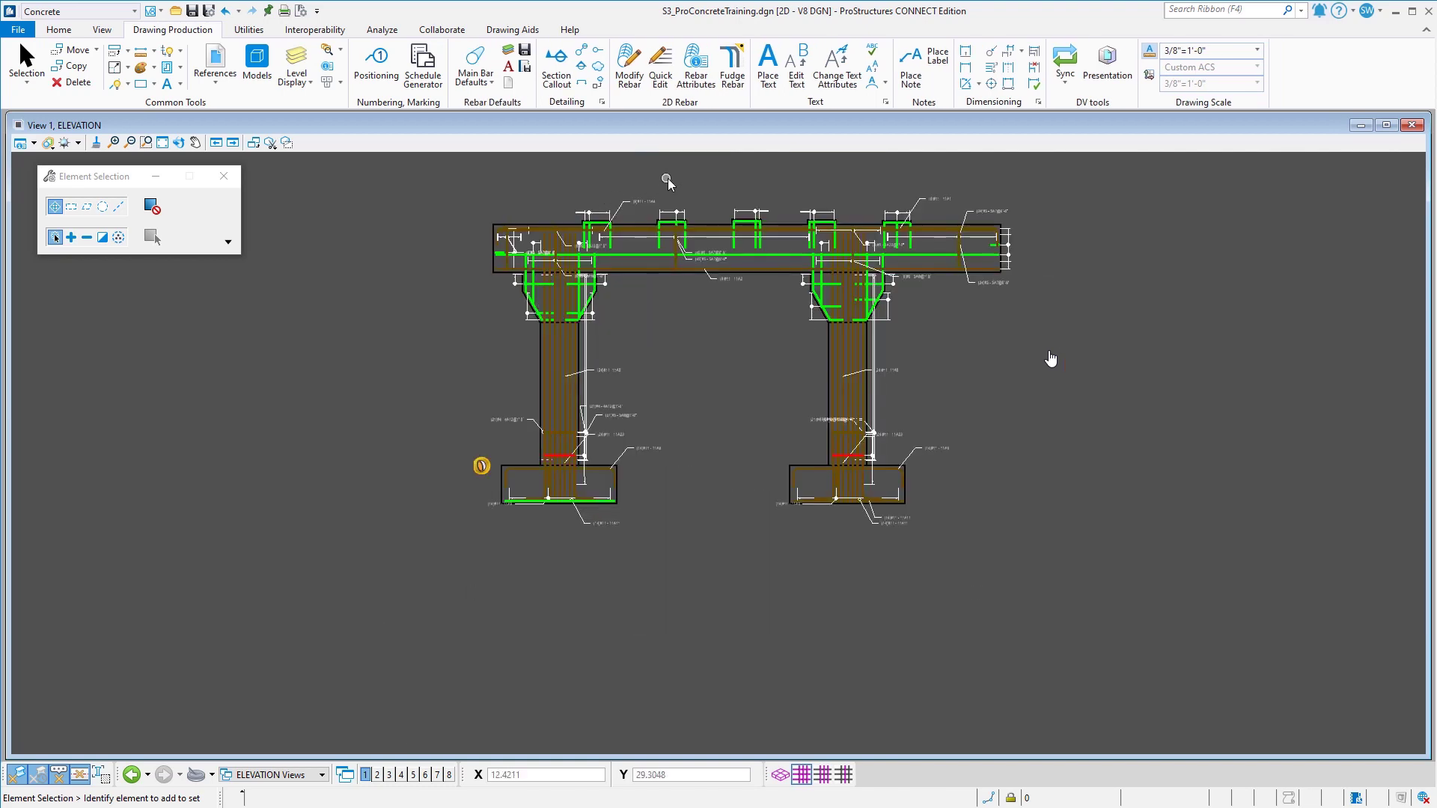
scroll(668, 179, up, 2)
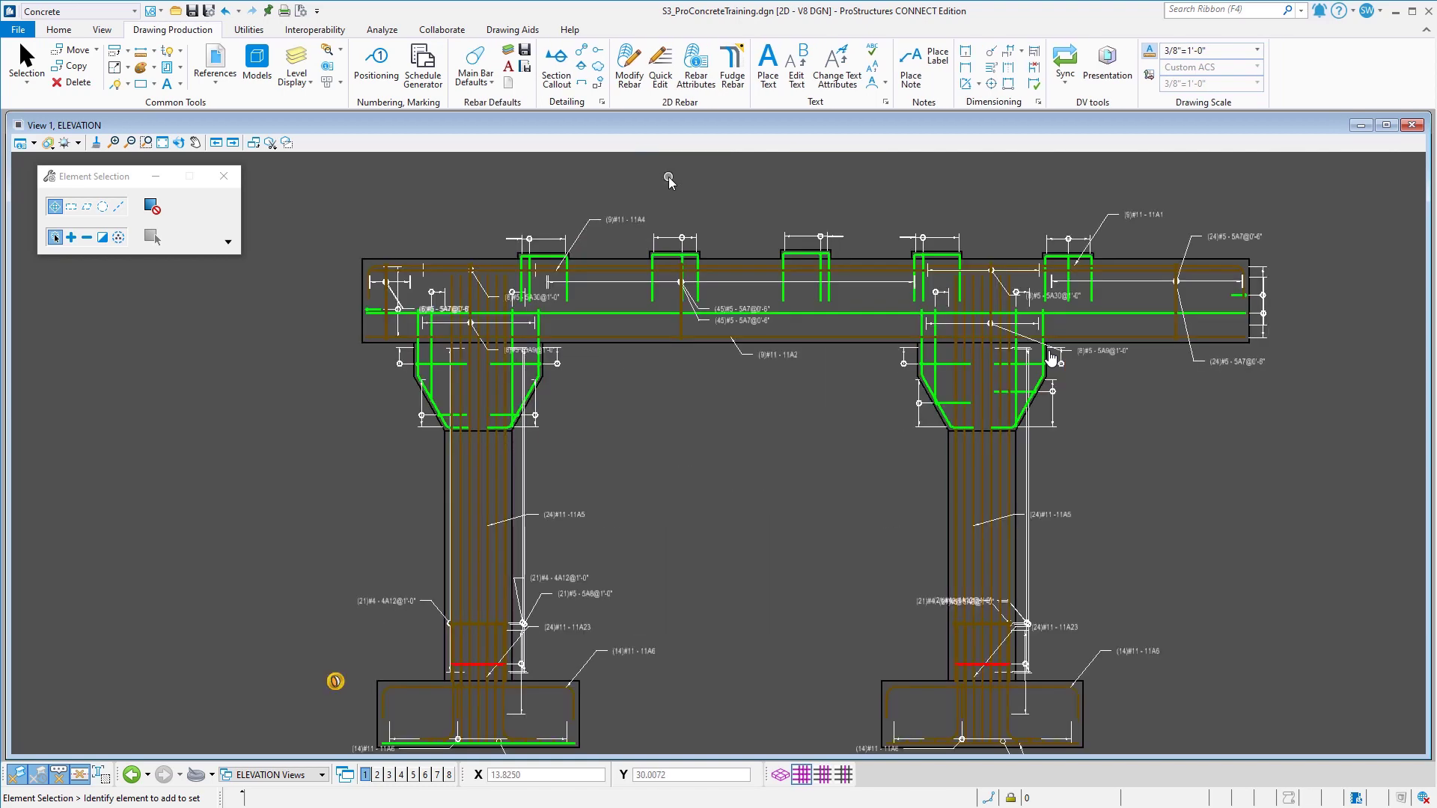
click(696, 72)
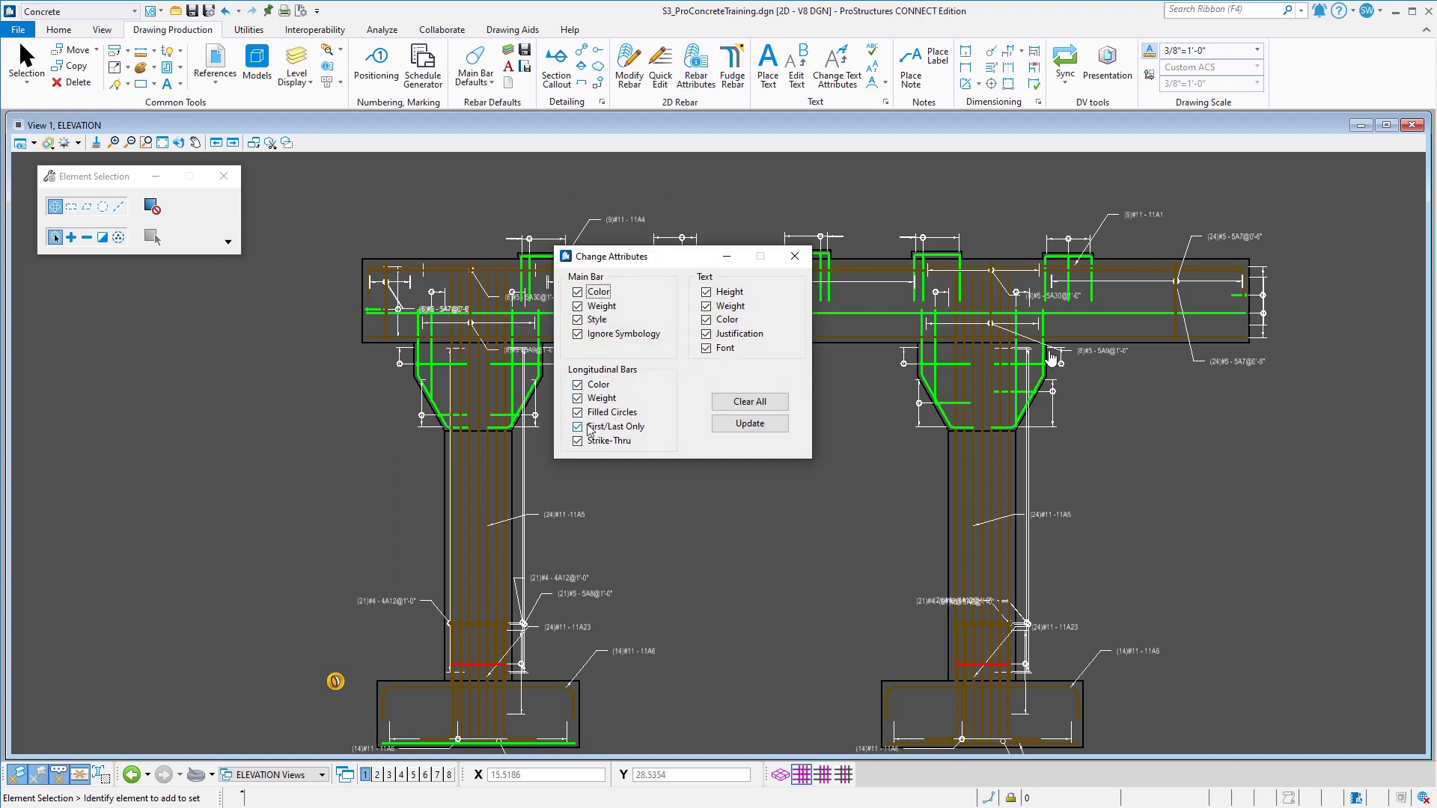
click(745, 432)
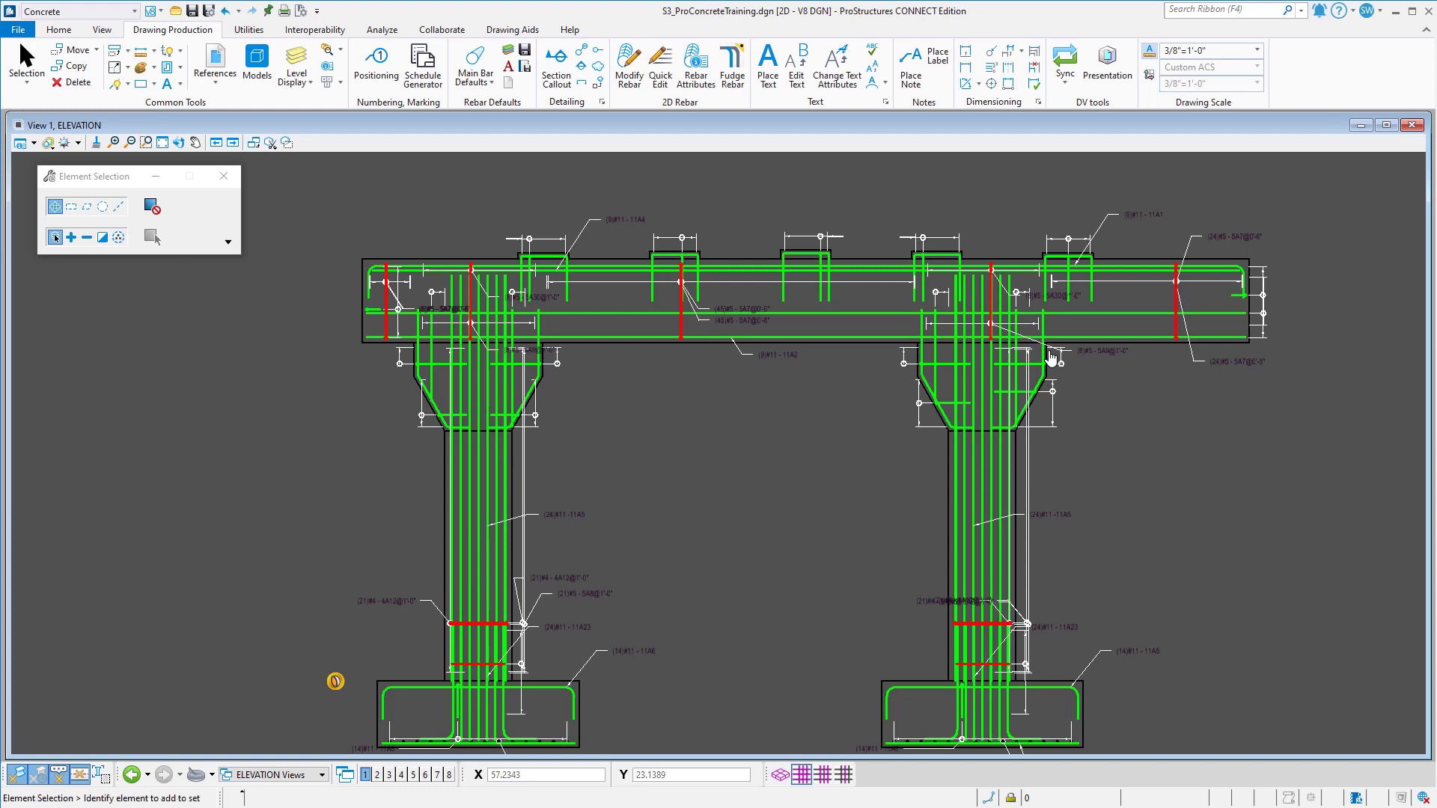
Step: Switch to the ELEVATION [Sheet] model, inspect the updated rebar there and open its level display
click(274, 775)
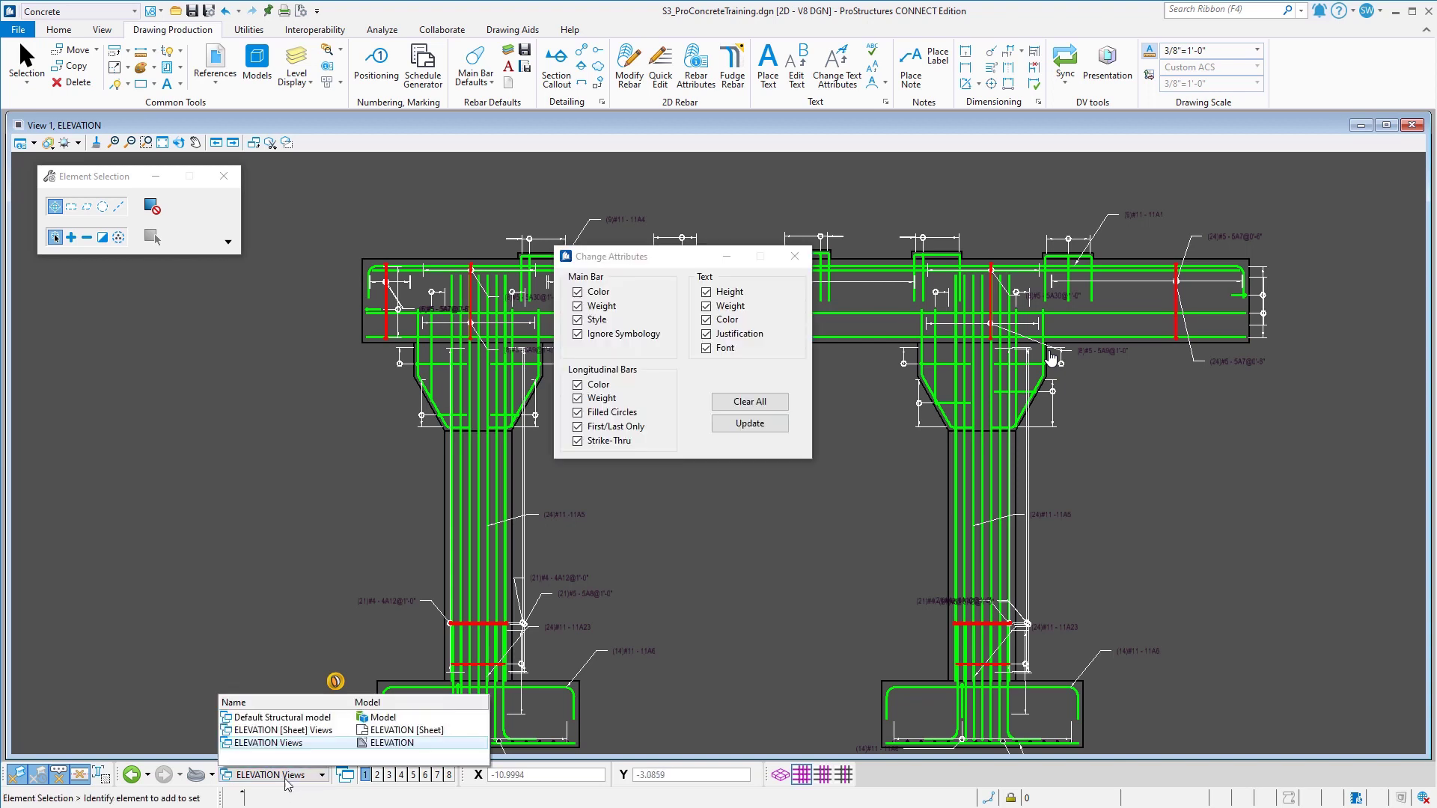
click(389, 730)
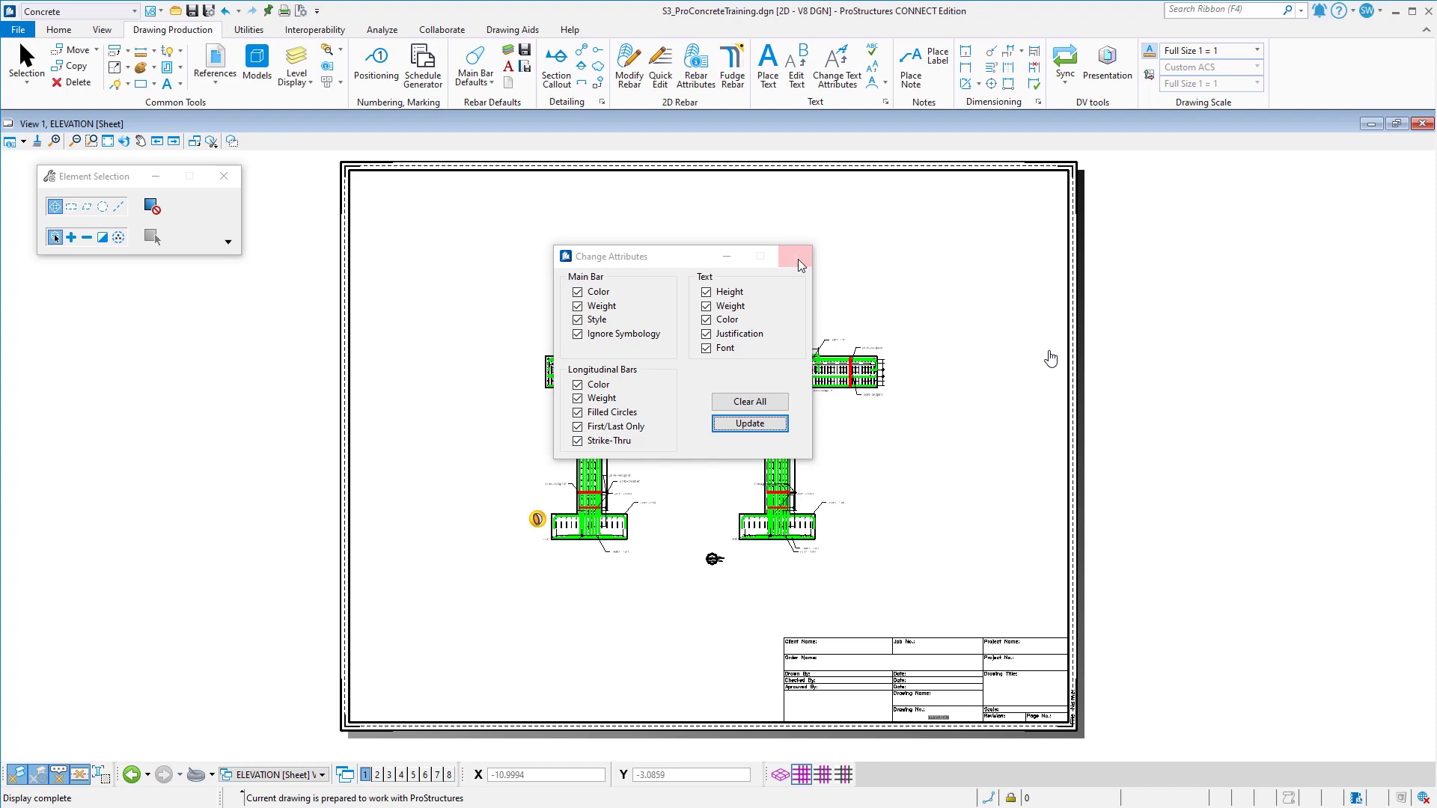
click(795, 257)
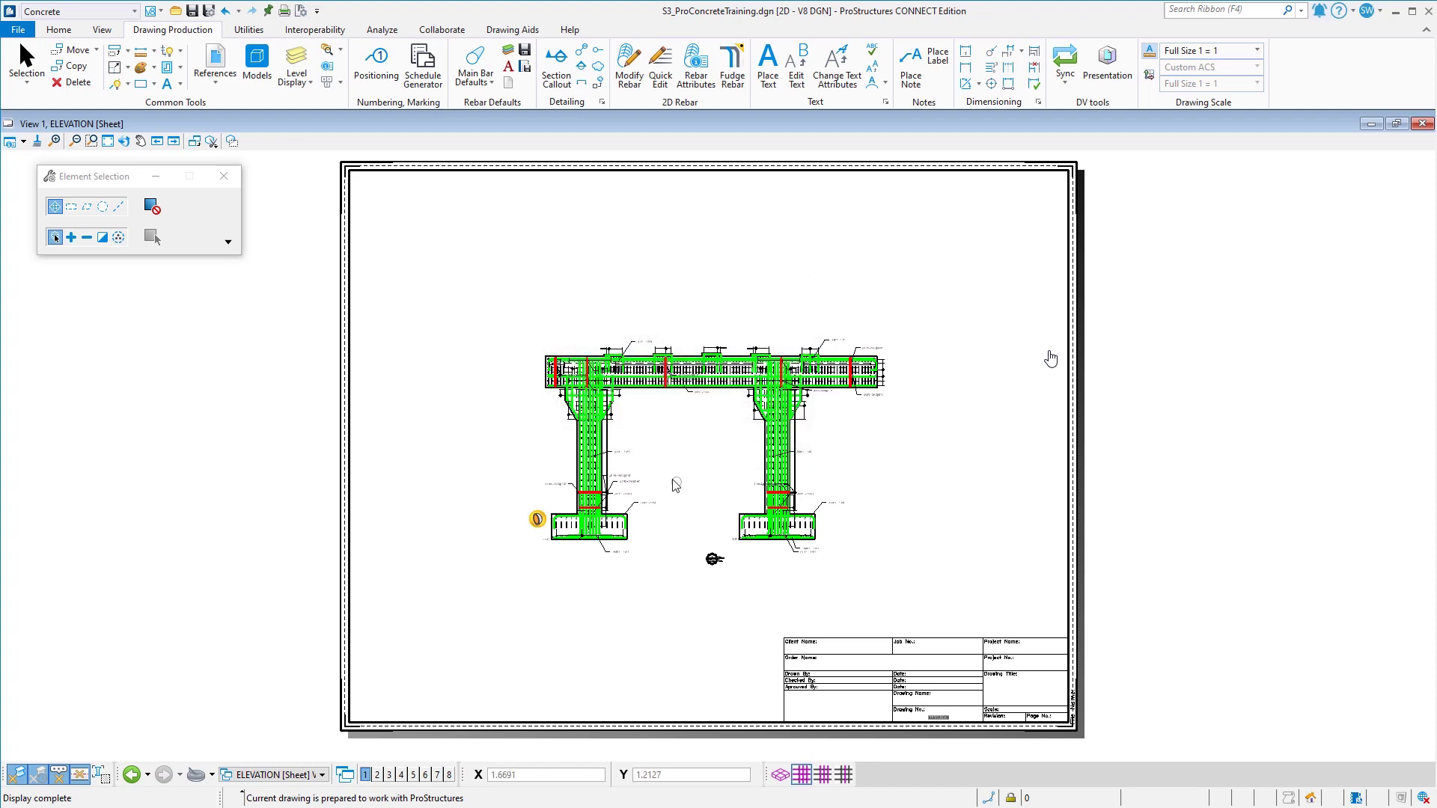
scroll(627, 480, up, 6)
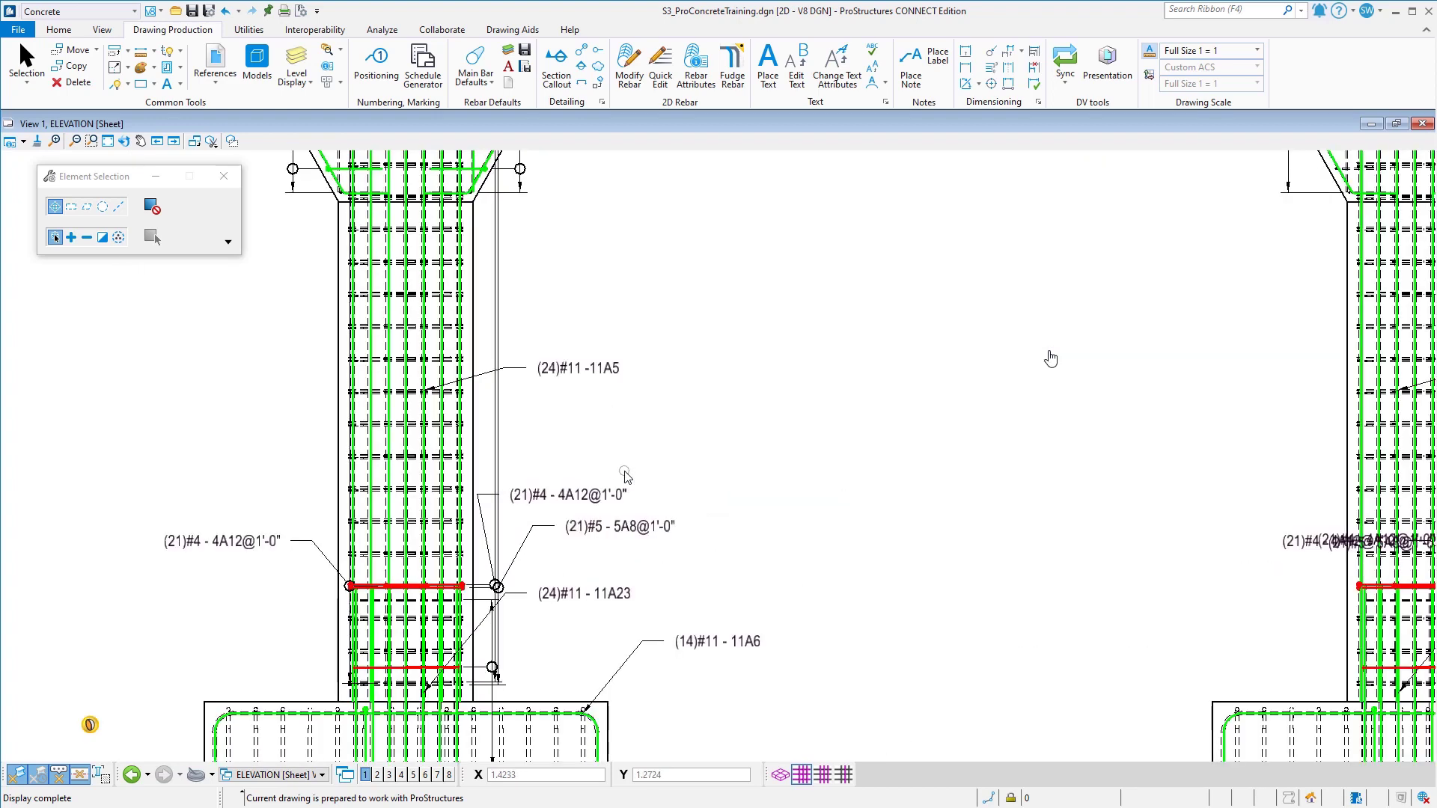
scroll(626, 477, down, 3)
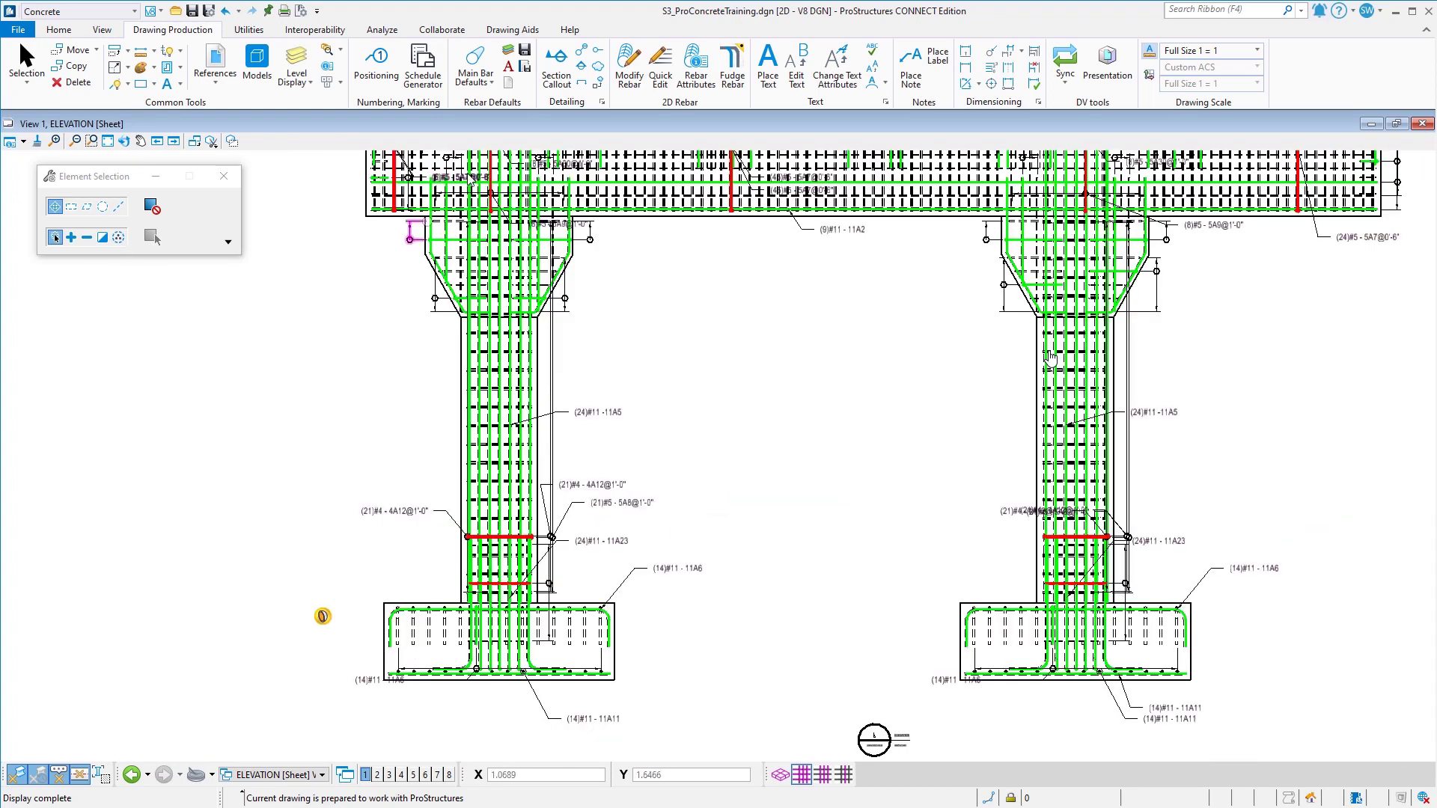
click(298, 65)
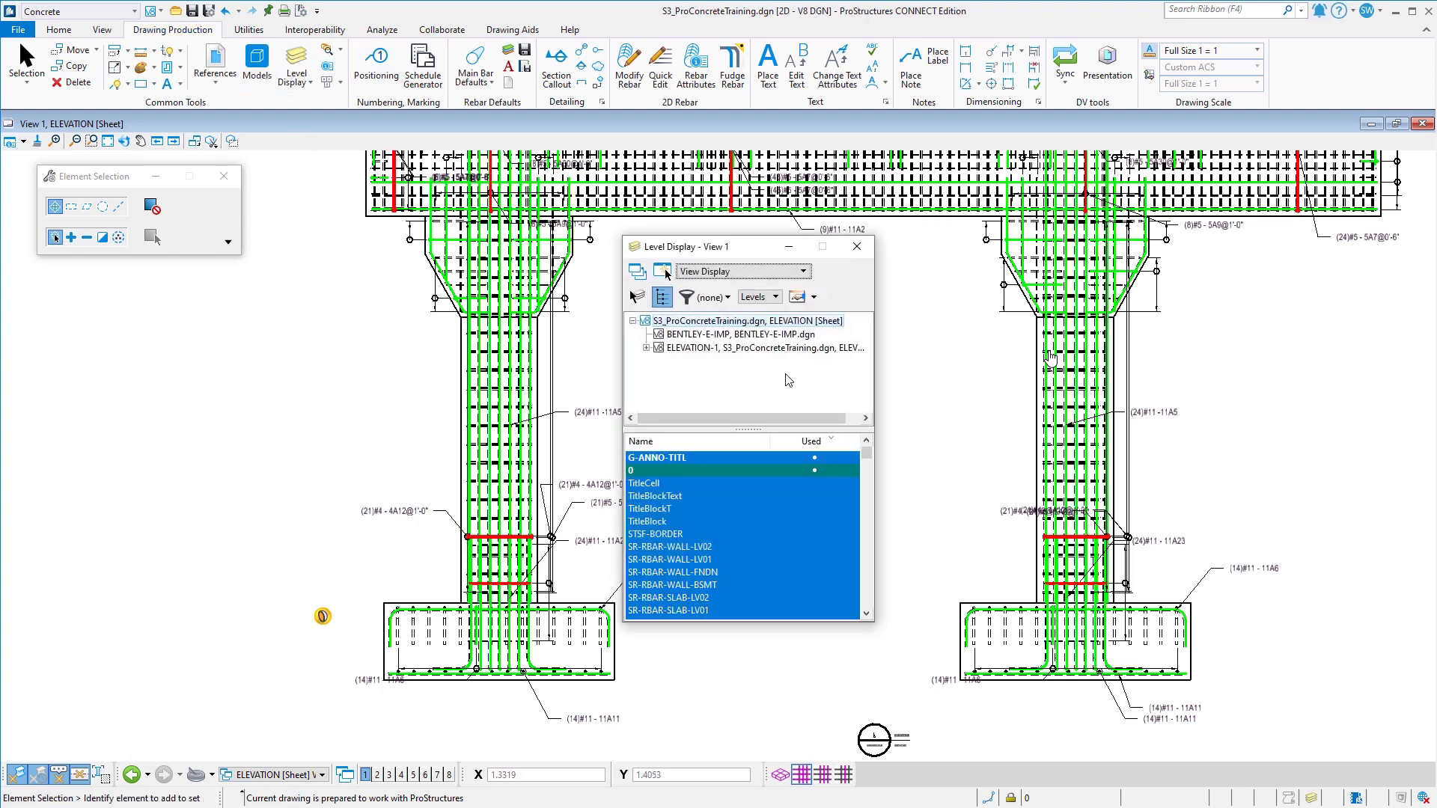
click(770, 349)
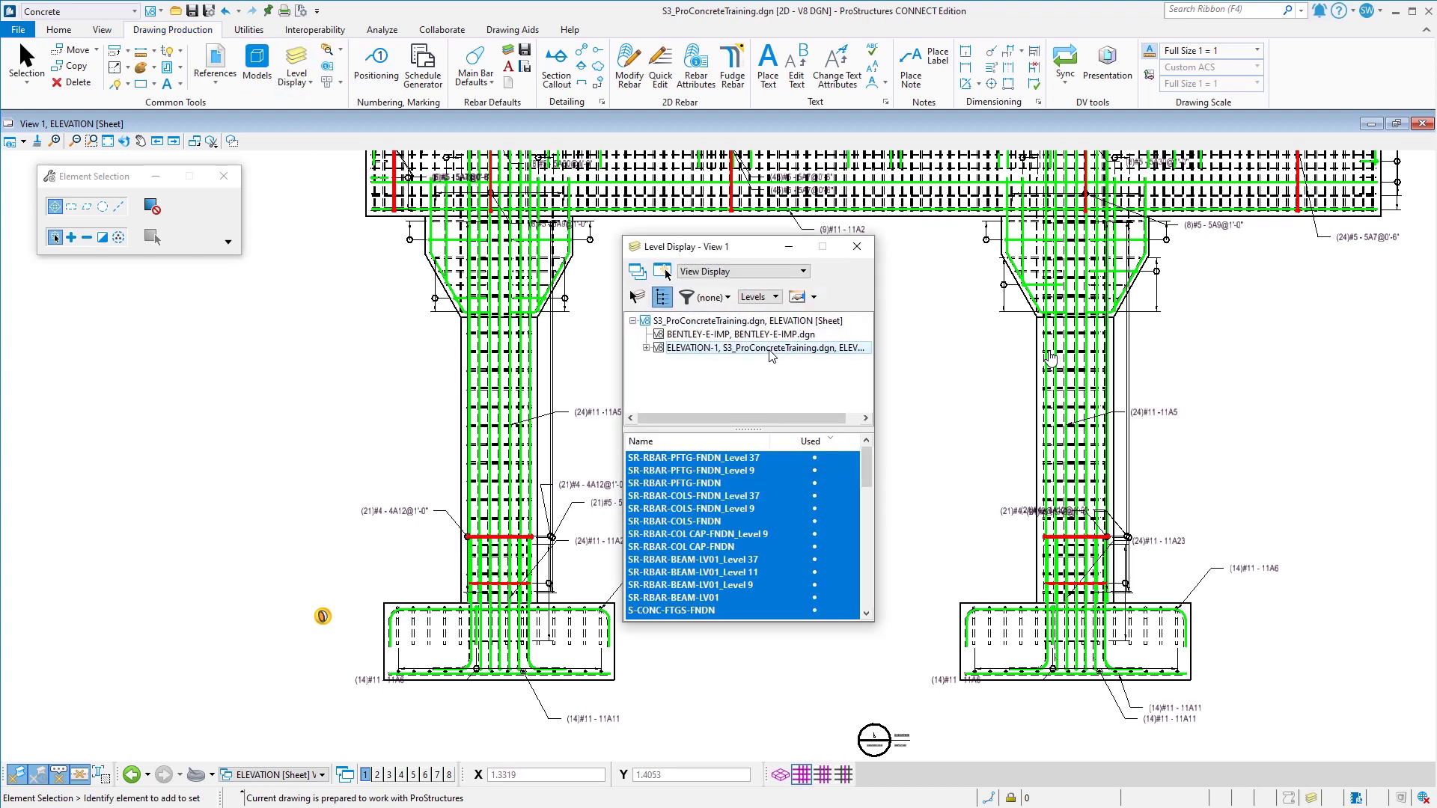
right_click(733, 496)
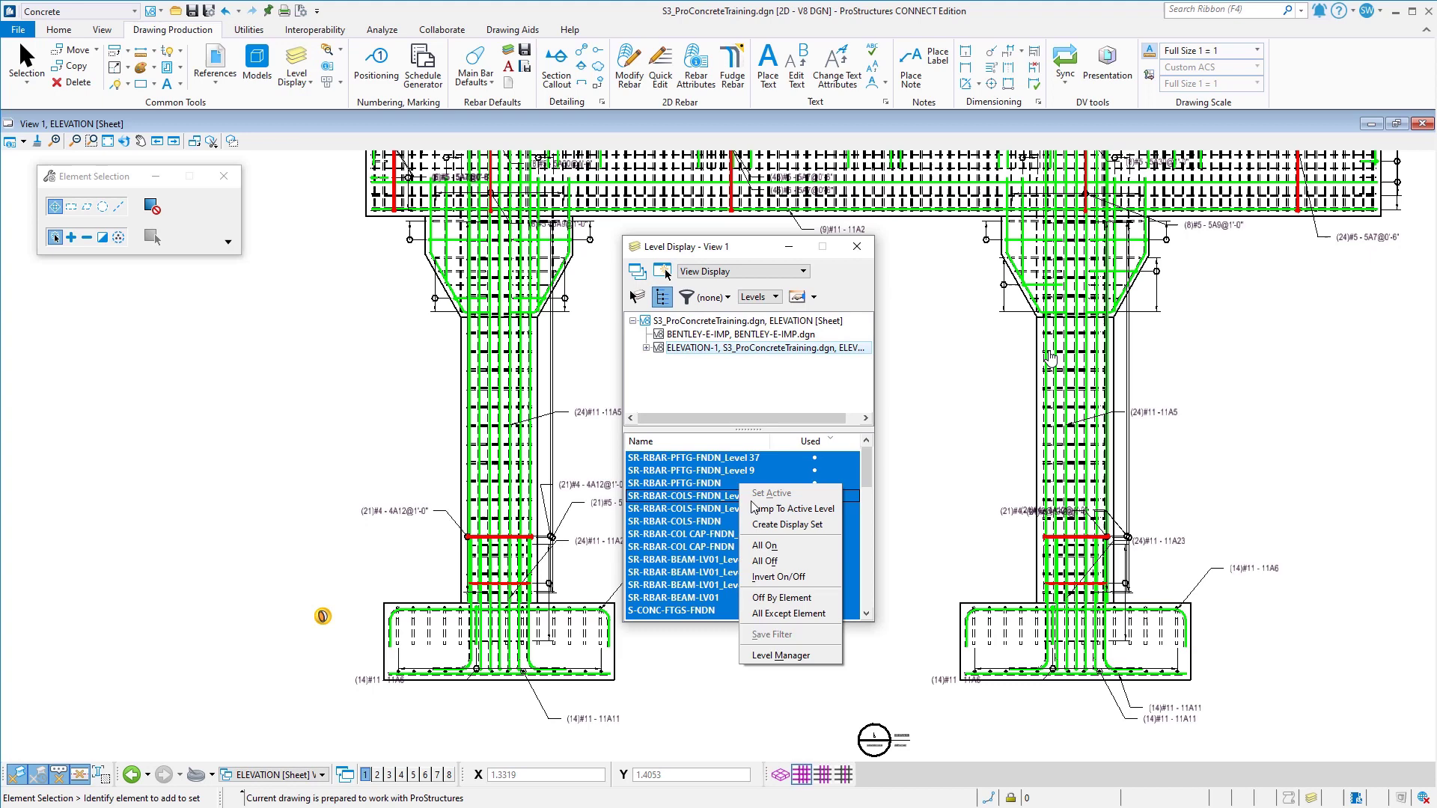
click(770, 561)
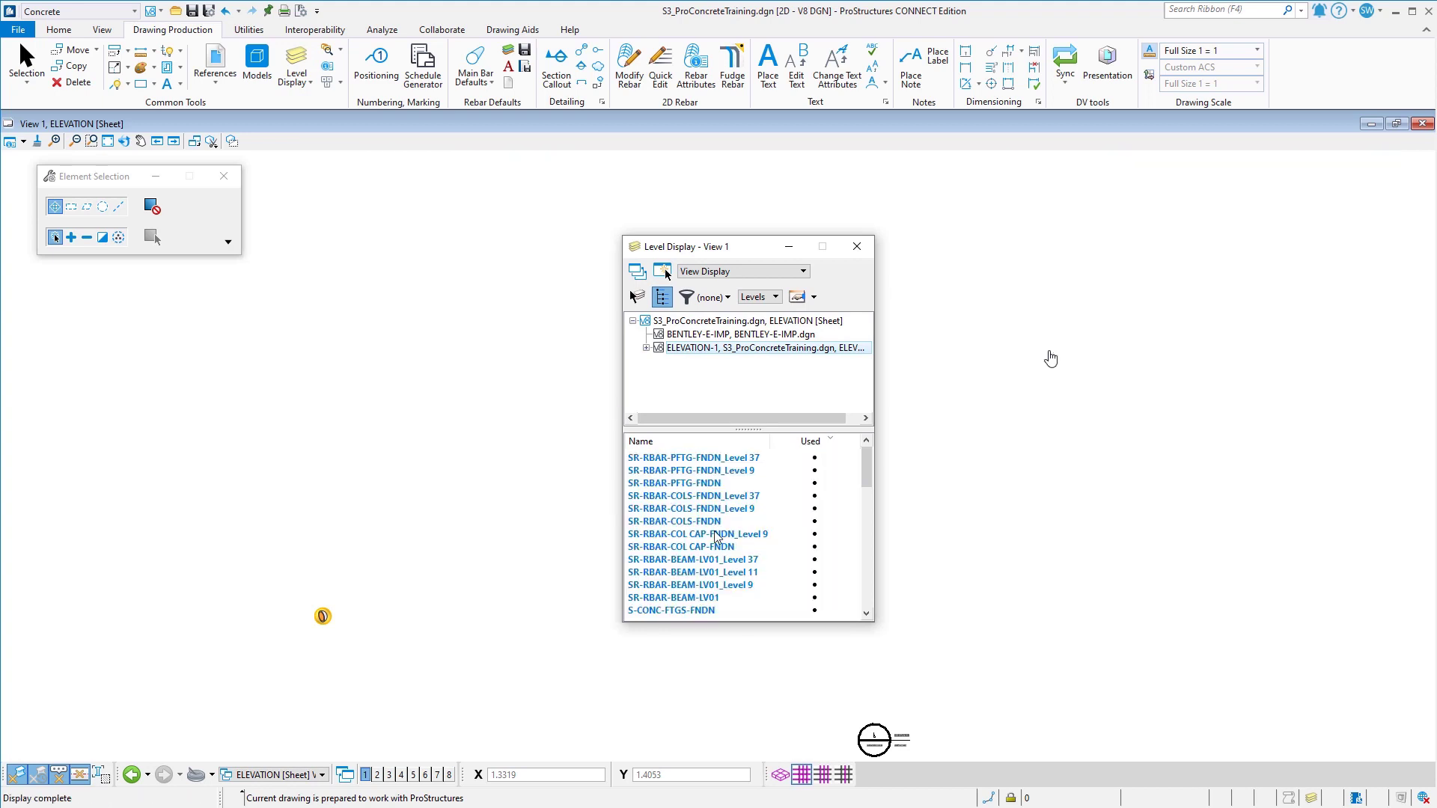
right_click(721, 524)
click(771, 582)
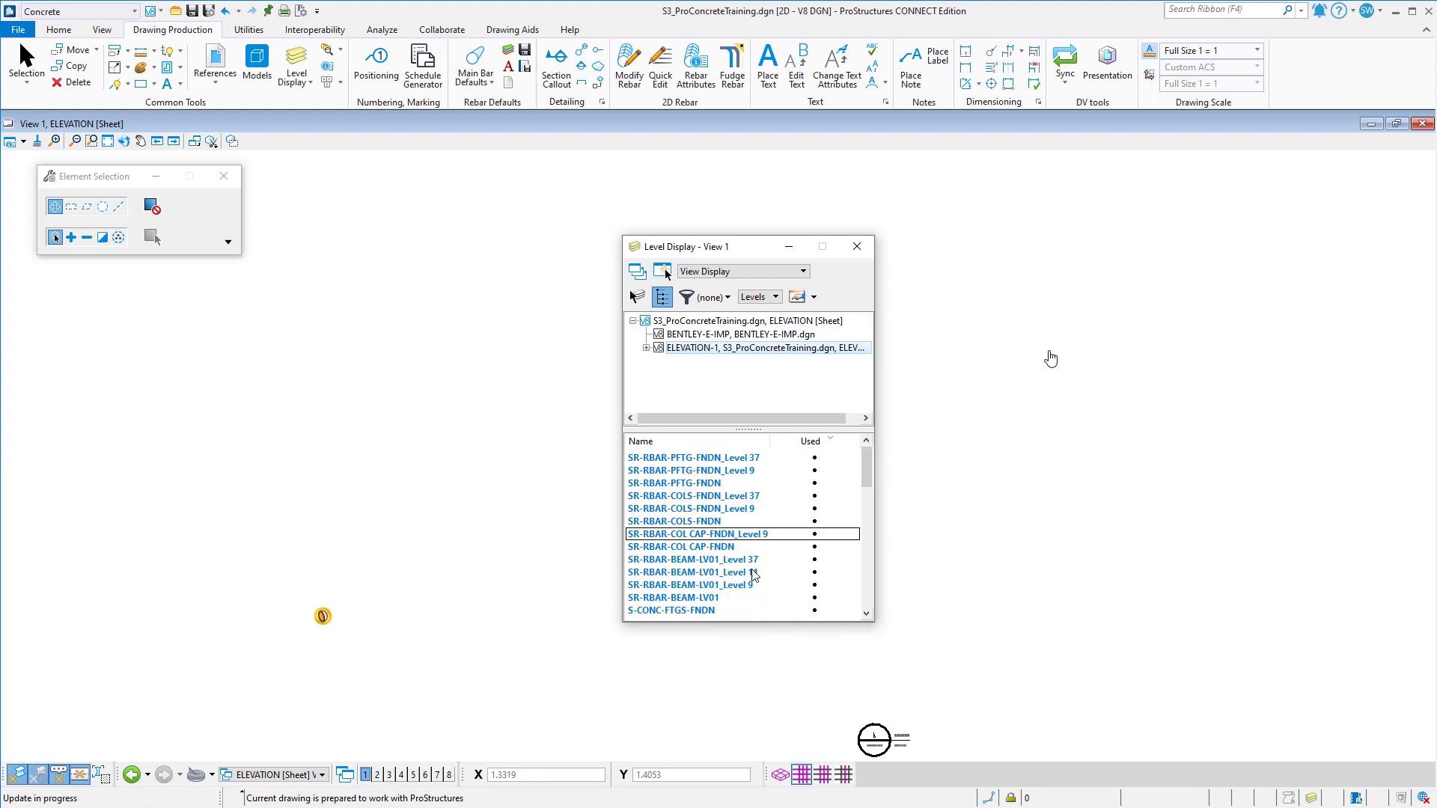
Step: In the ELEVATION reference nested under ELEVATION-1, turn off level 0 and all used G-CONC, G-RBAR and SR-RBAR levels
click(646, 349)
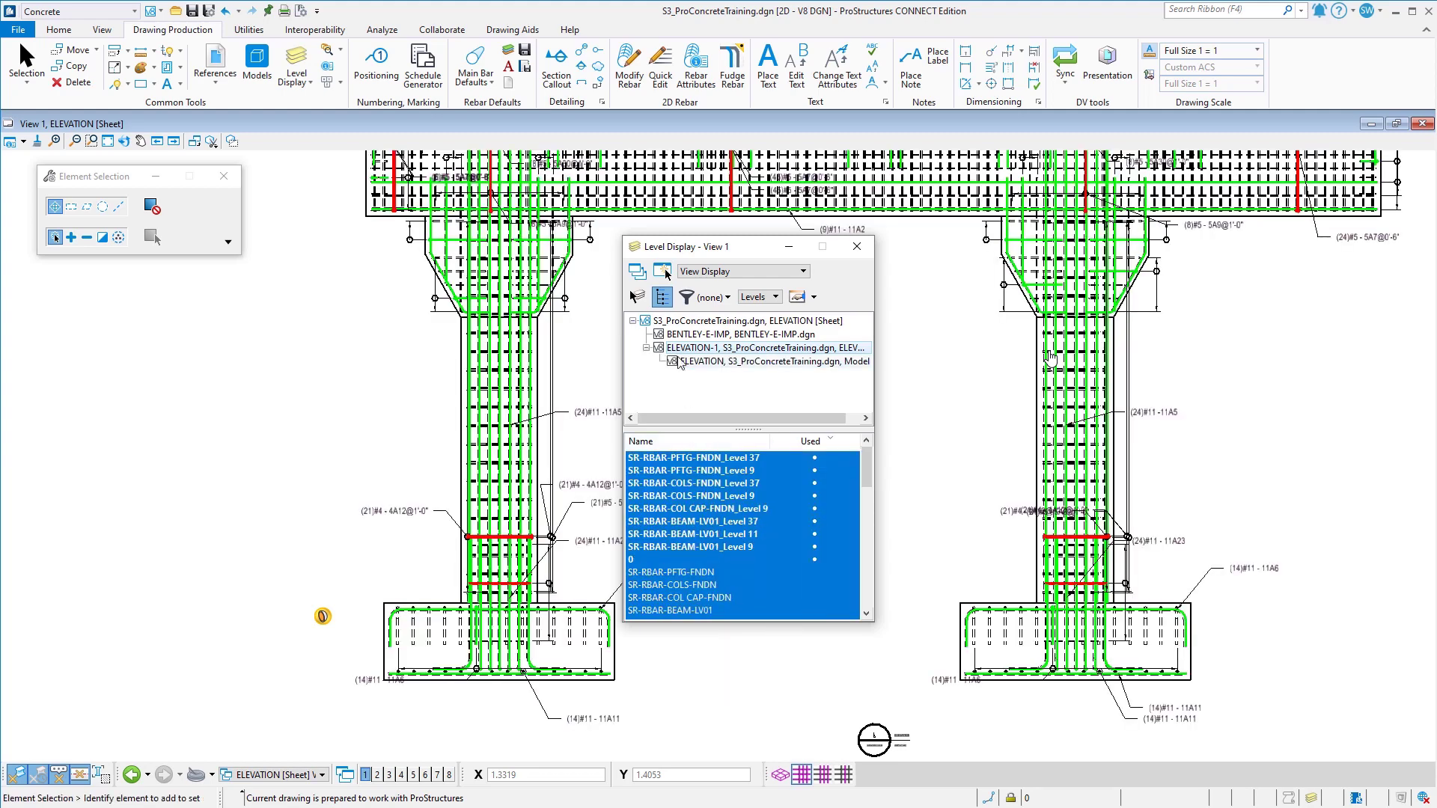
click(716, 362)
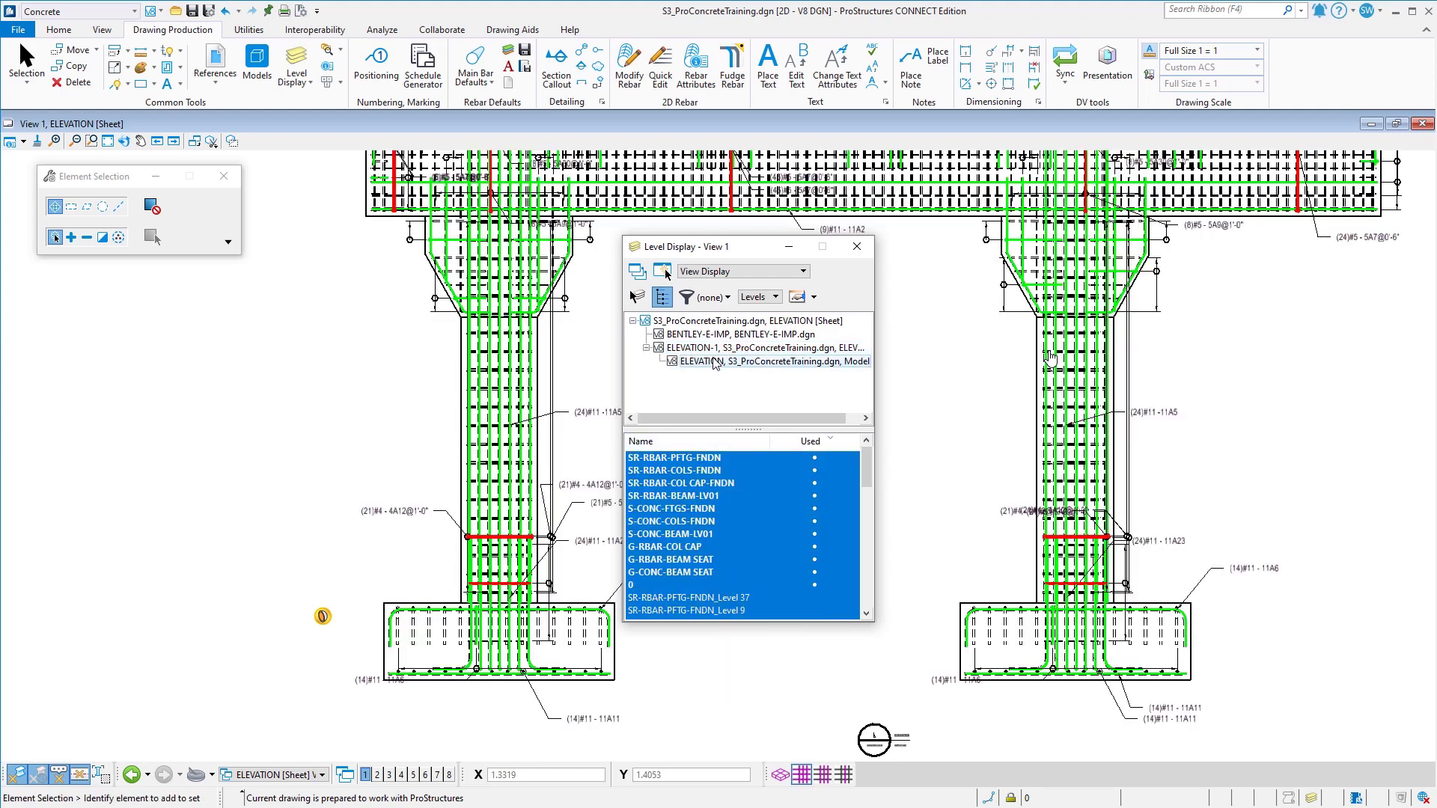
click(662, 444)
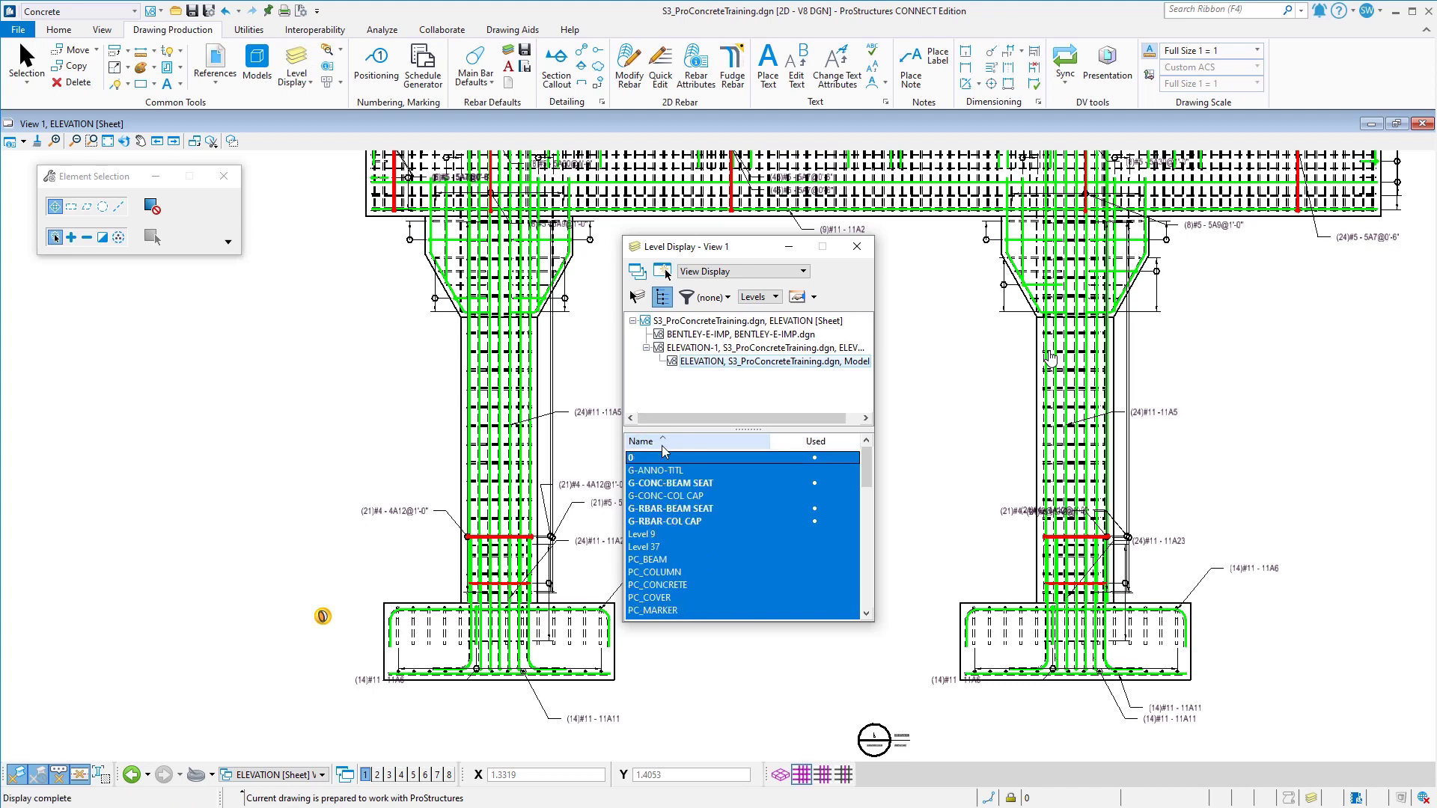
click(813, 444)
click(704, 470)
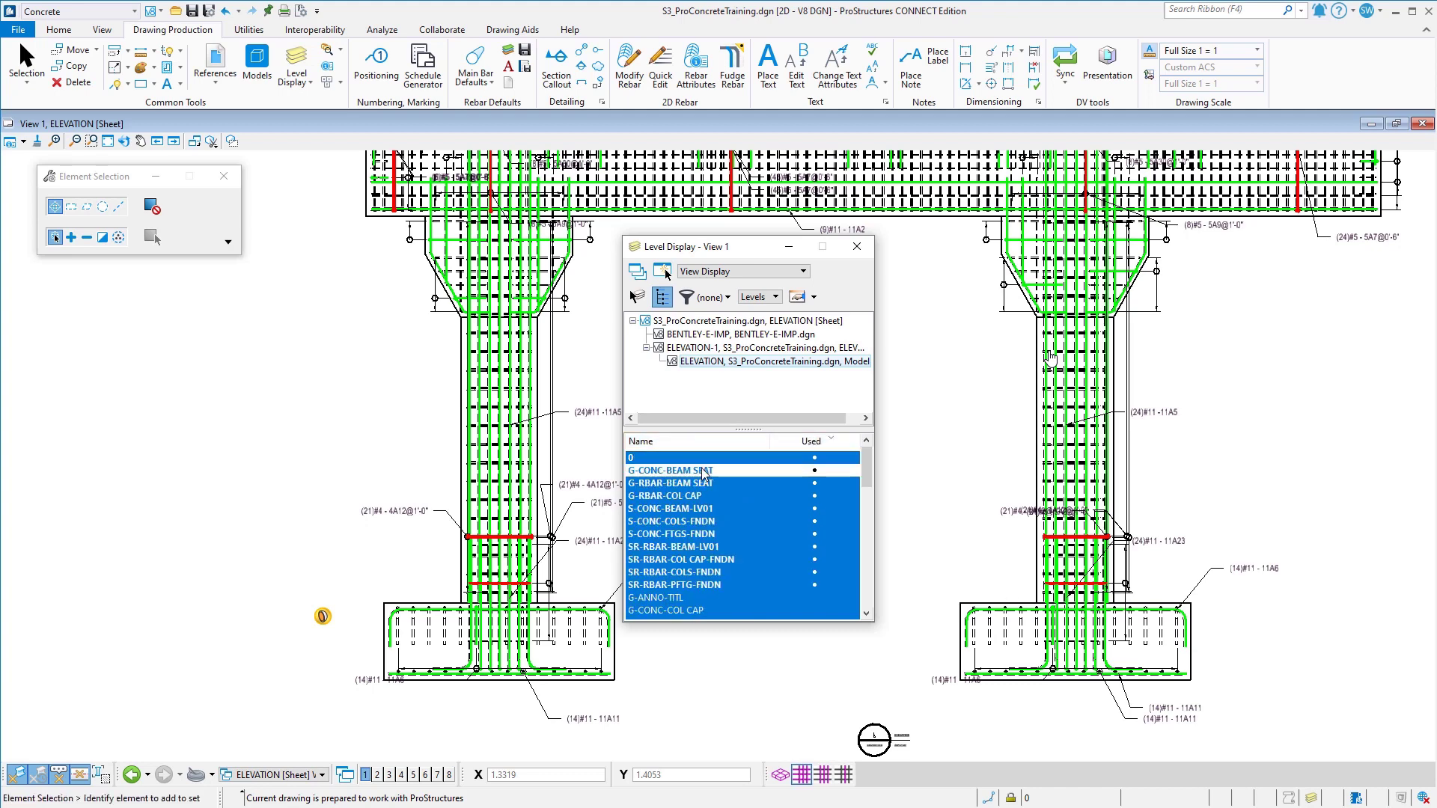
click(700, 483)
click(696, 495)
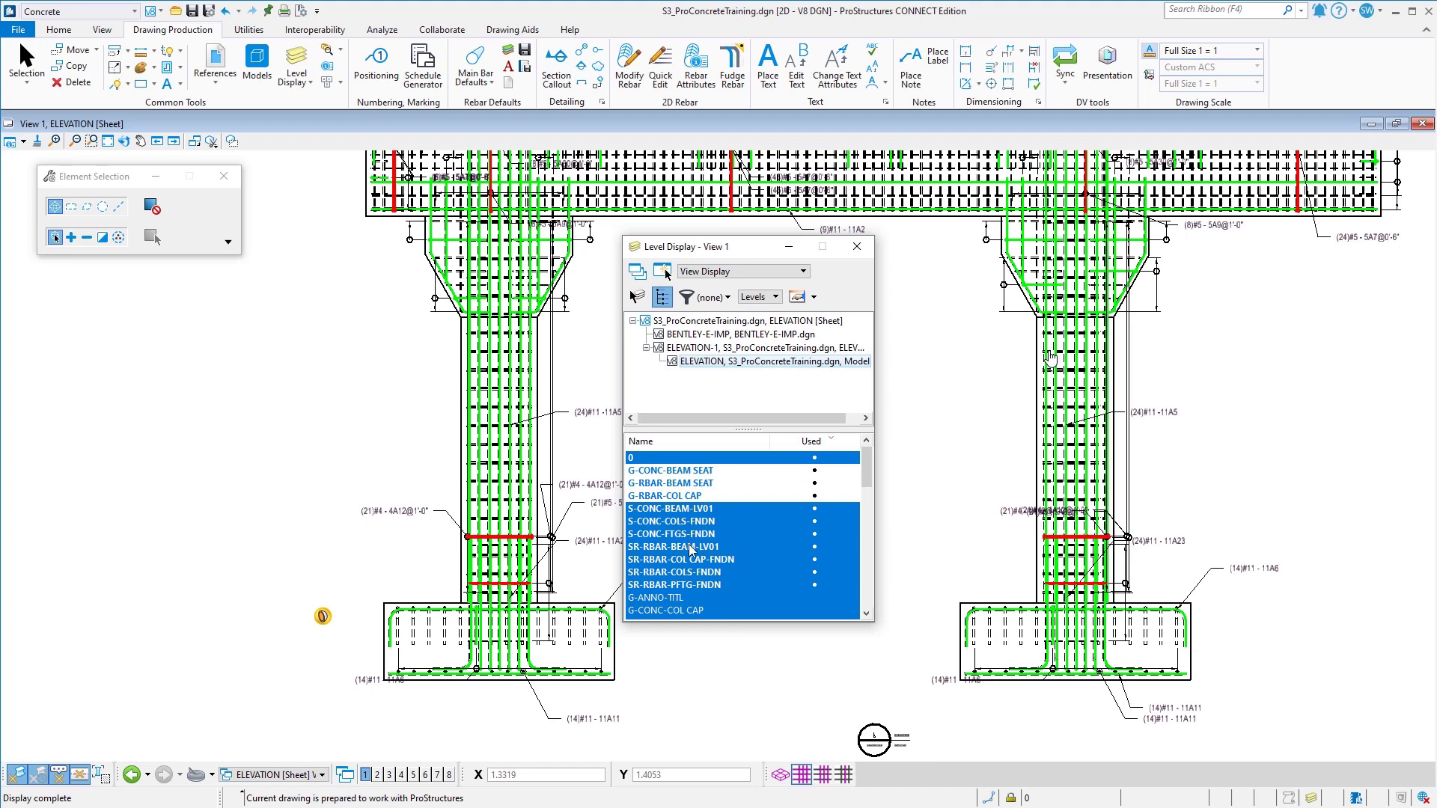
drag(690, 546, 689, 584)
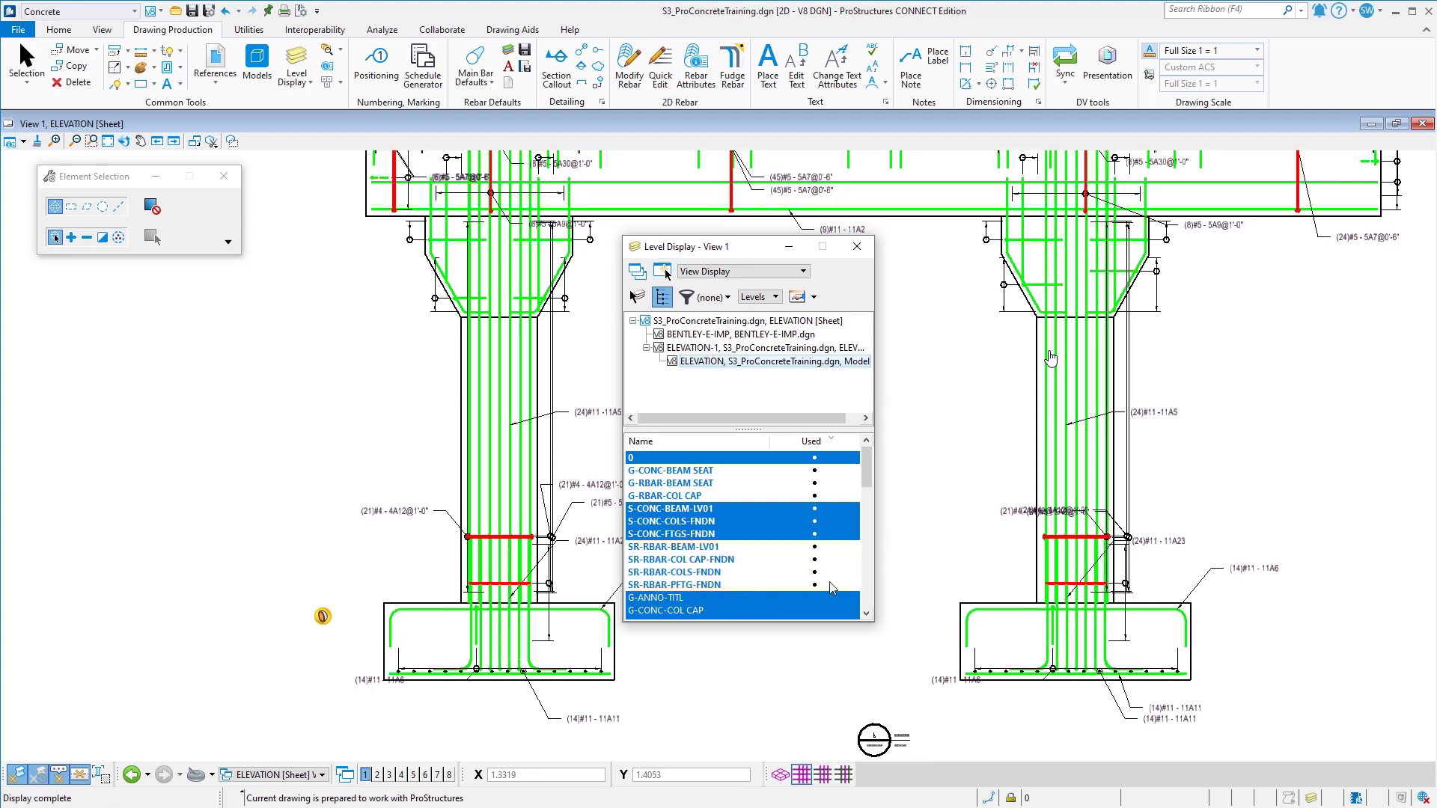
click(792, 460)
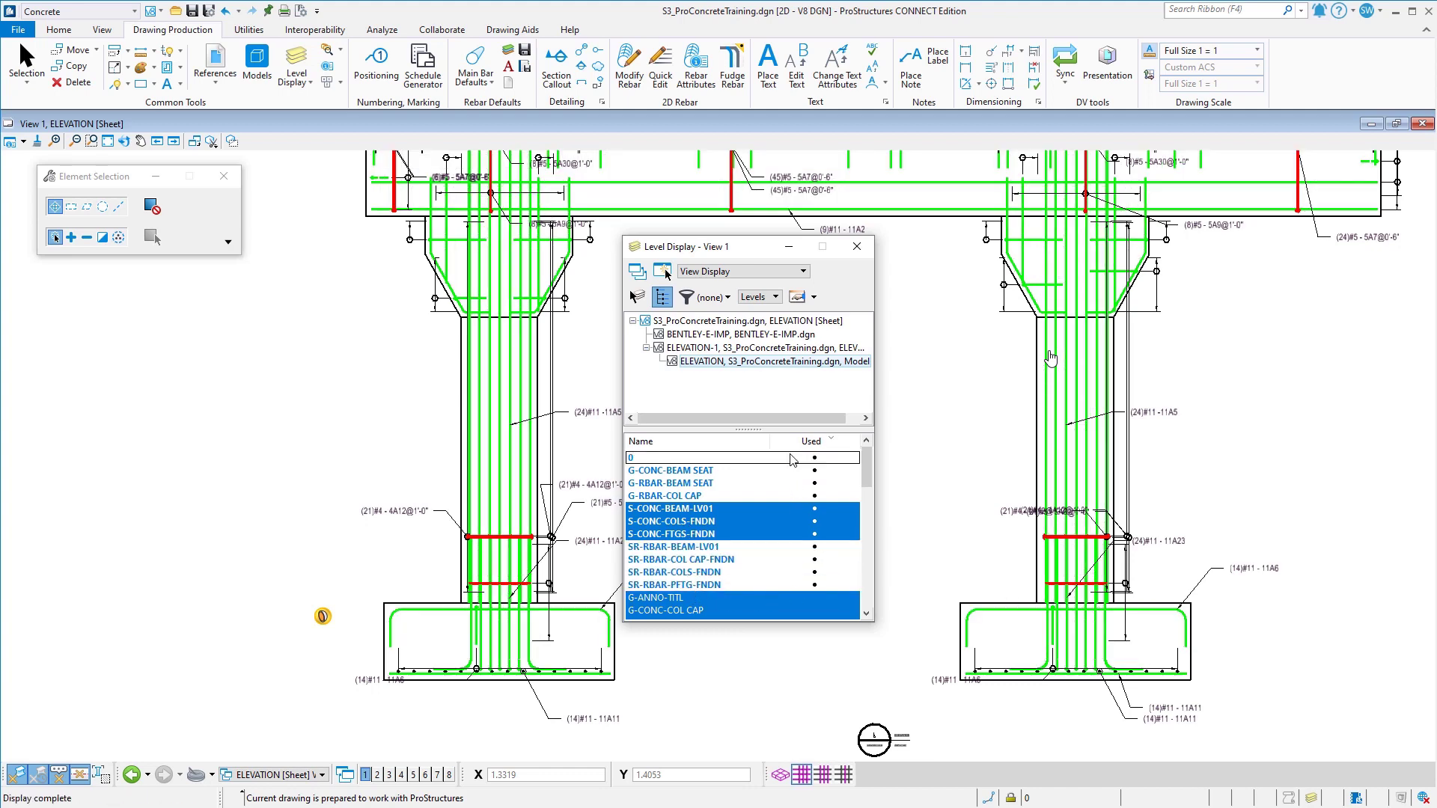
click(861, 247)
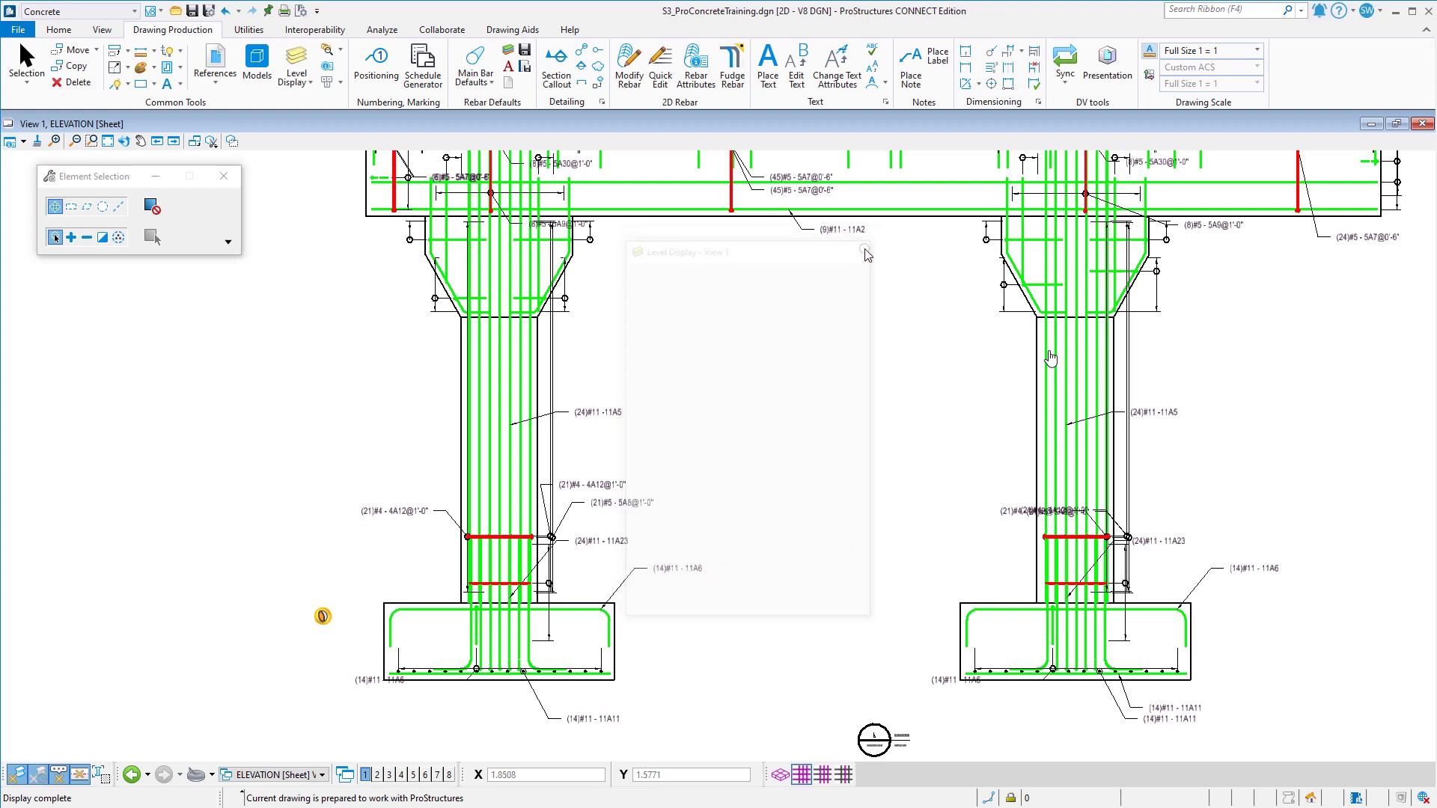
scroll(446, 390, down, 1)
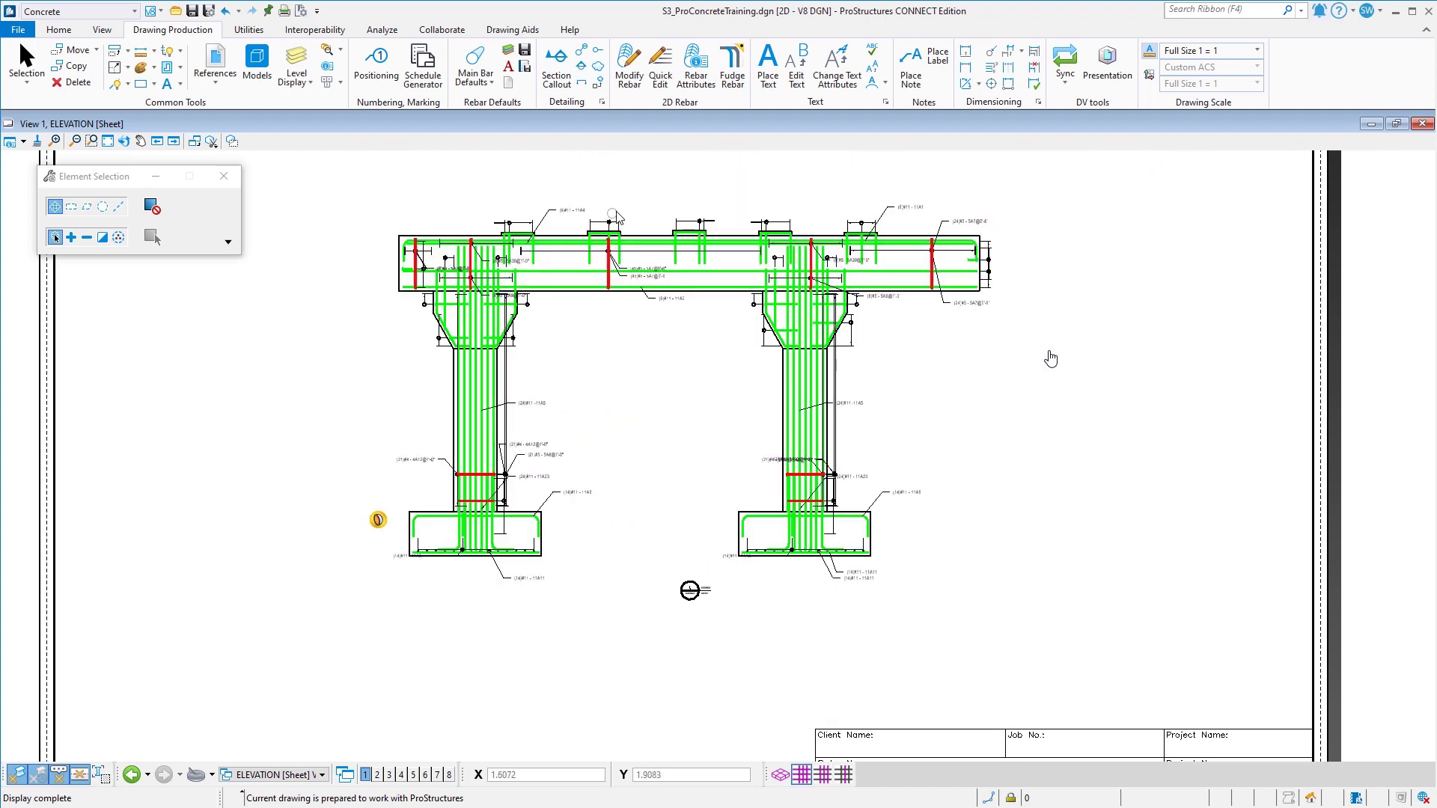
Step: Return to the ELEVATION drawing and place a Concrete_Section_Imperial section callout spanning the pier above the cap beam, looking down
click(298, 776)
click(308, 747)
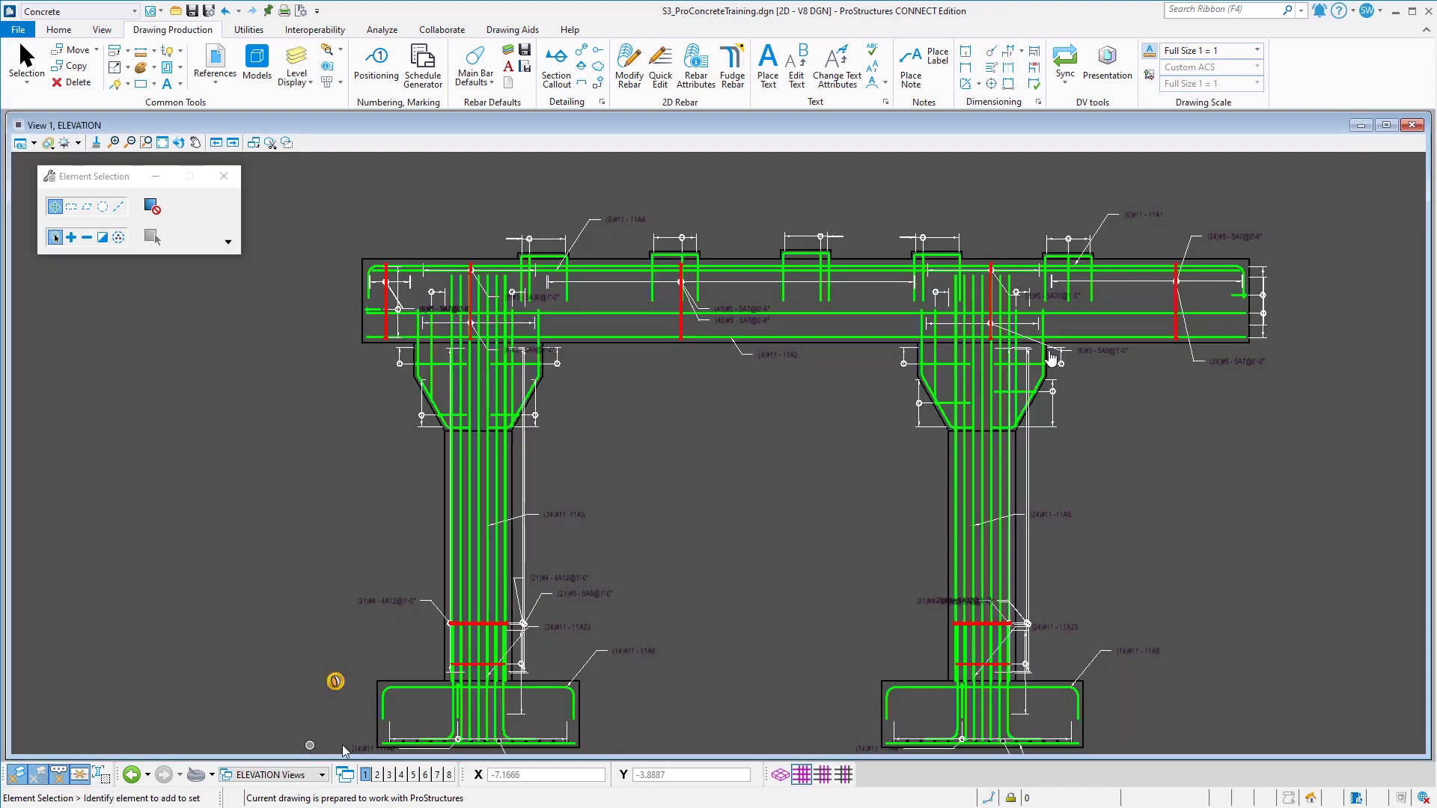
scroll(376, 566, down, 2)
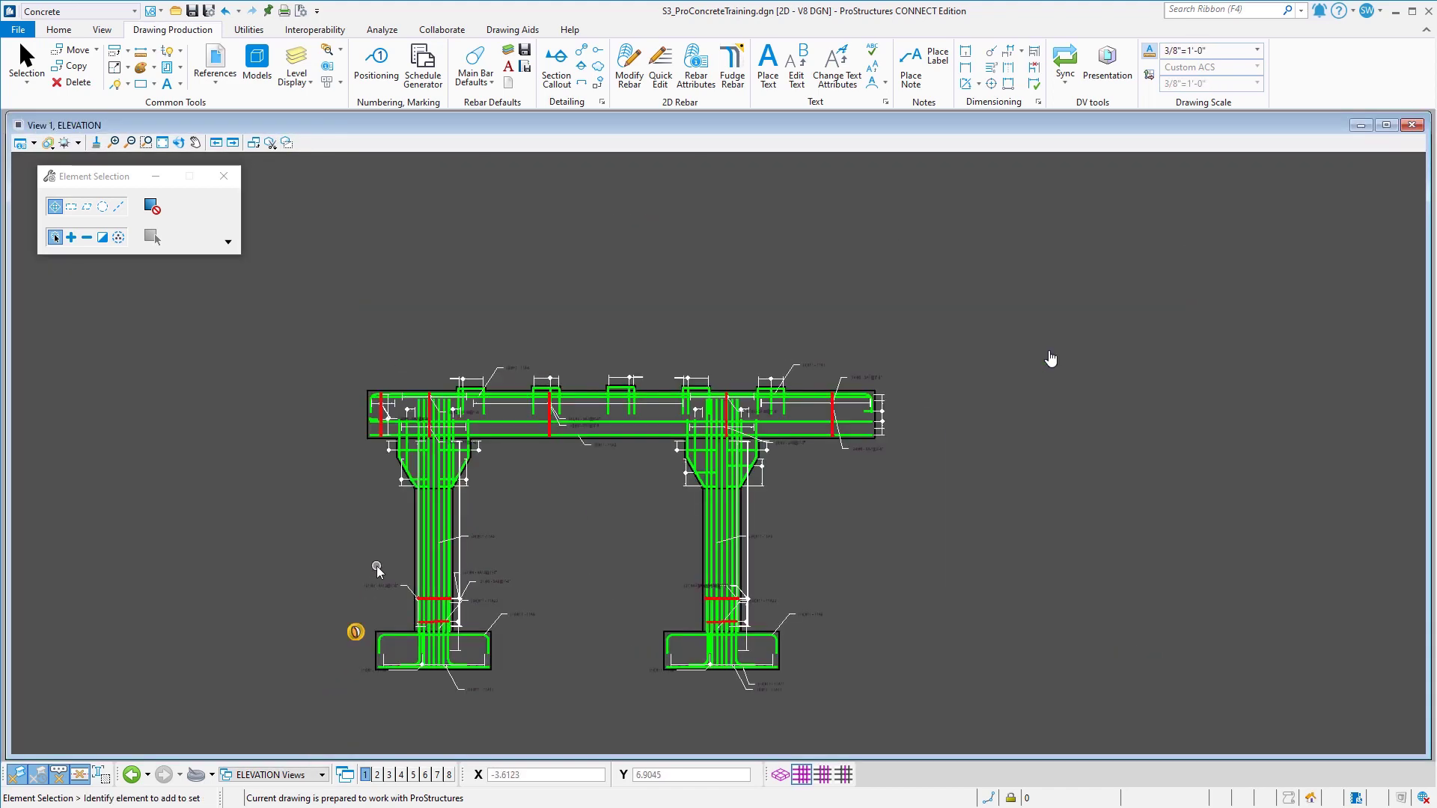
click(558, 75)
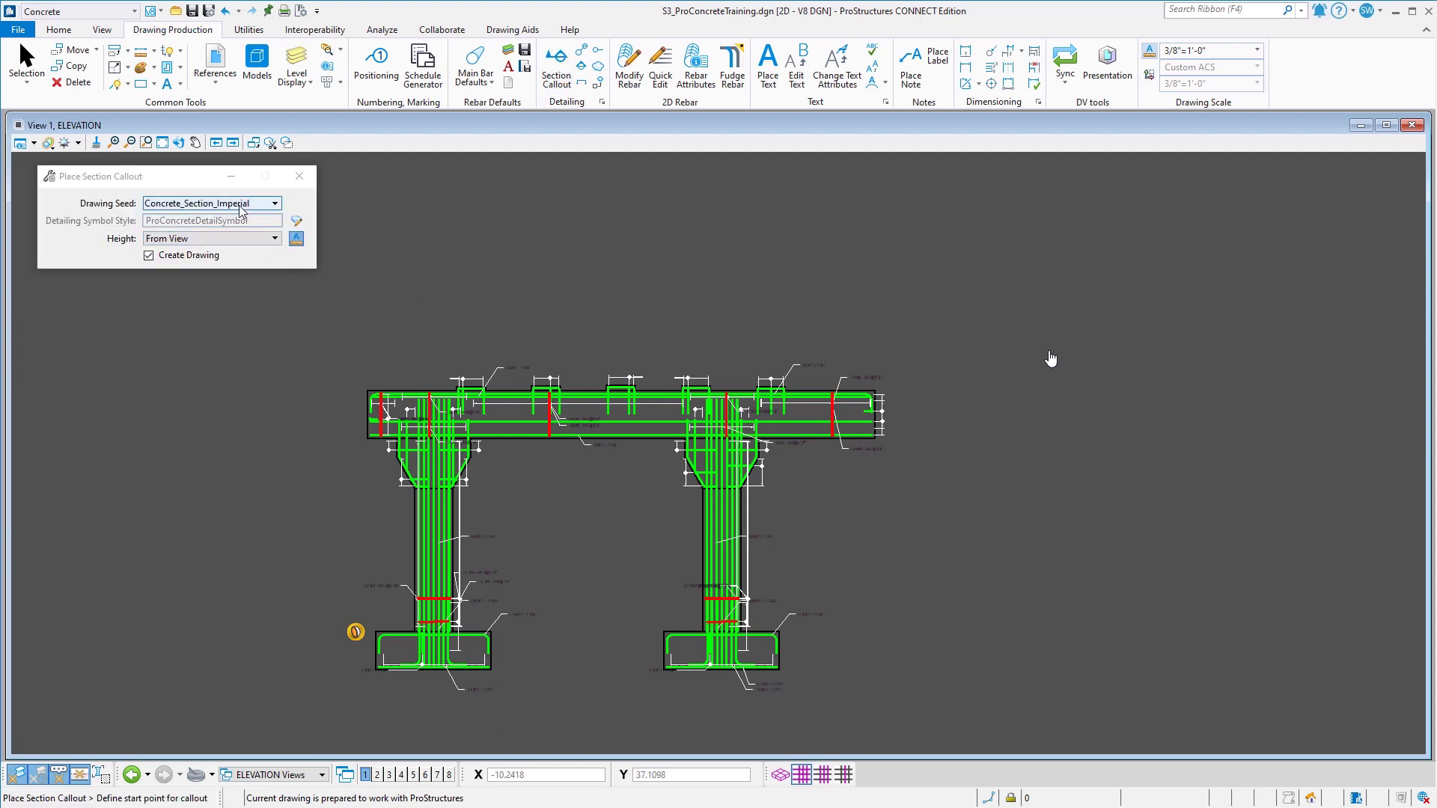
click(348, 350)
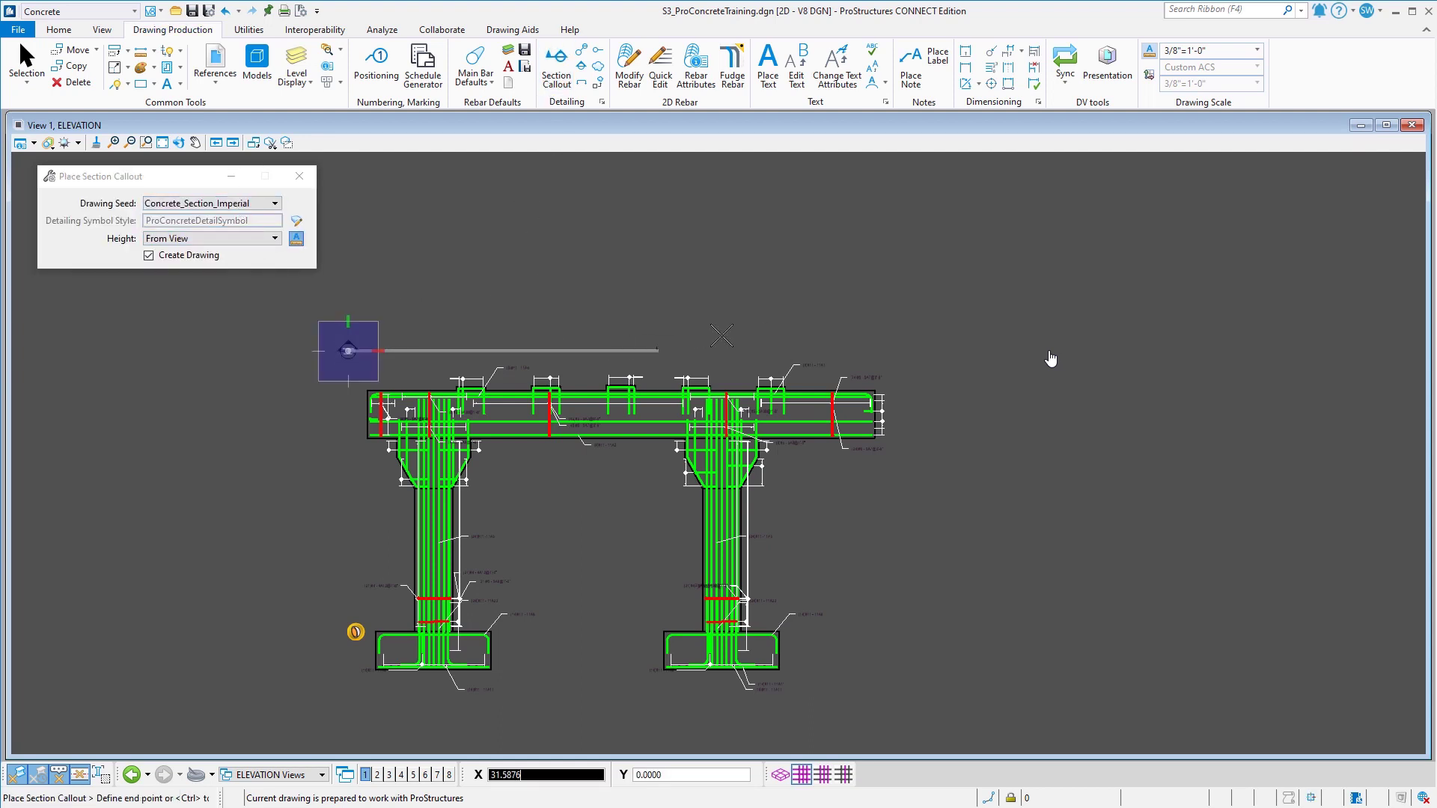
click(885, 350)
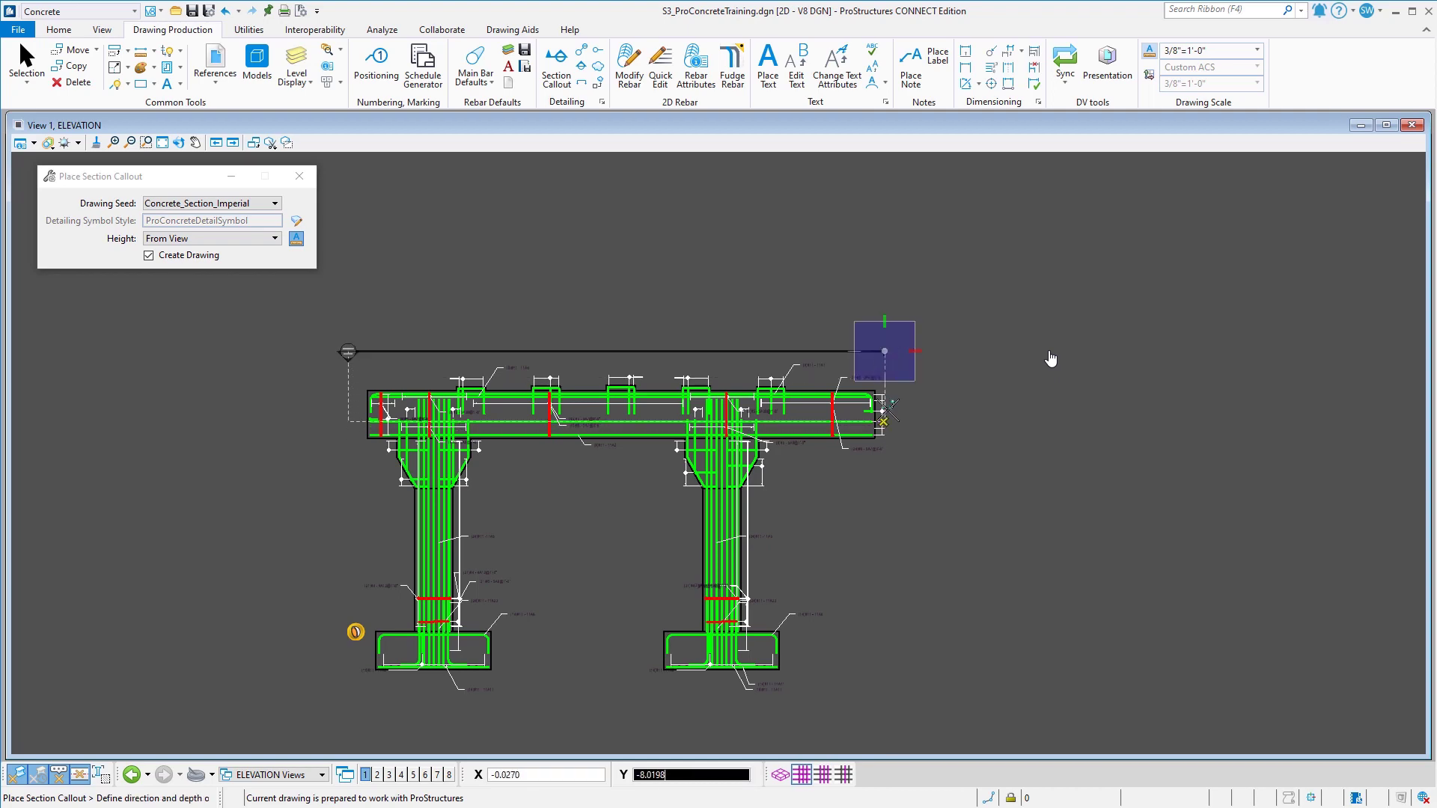
click(1051, 358)
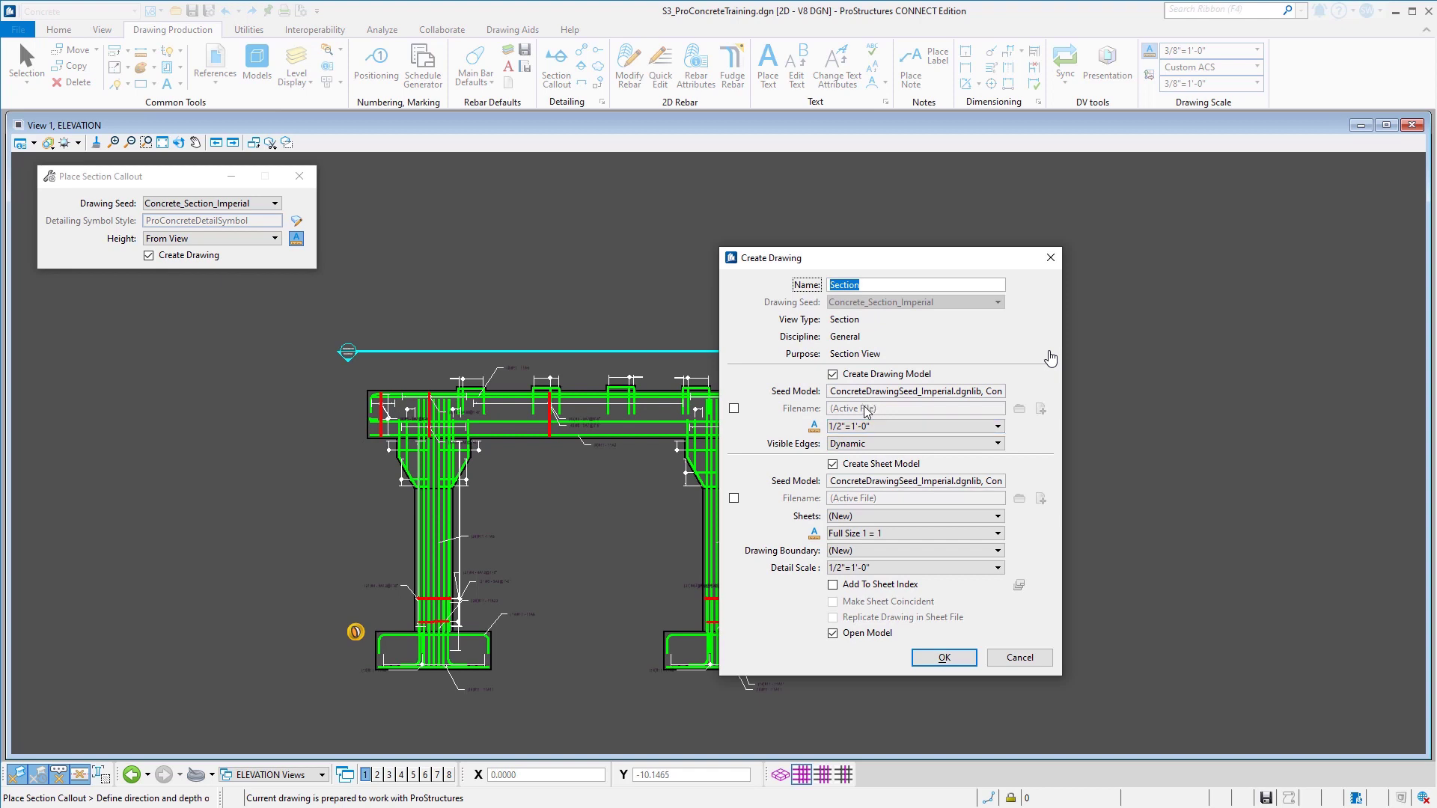
Step: Create the section drawing named PLAN at 3/8"=1'-0" without a sheet model
text(PLAN)
click(872, 426)
click(874, 531)
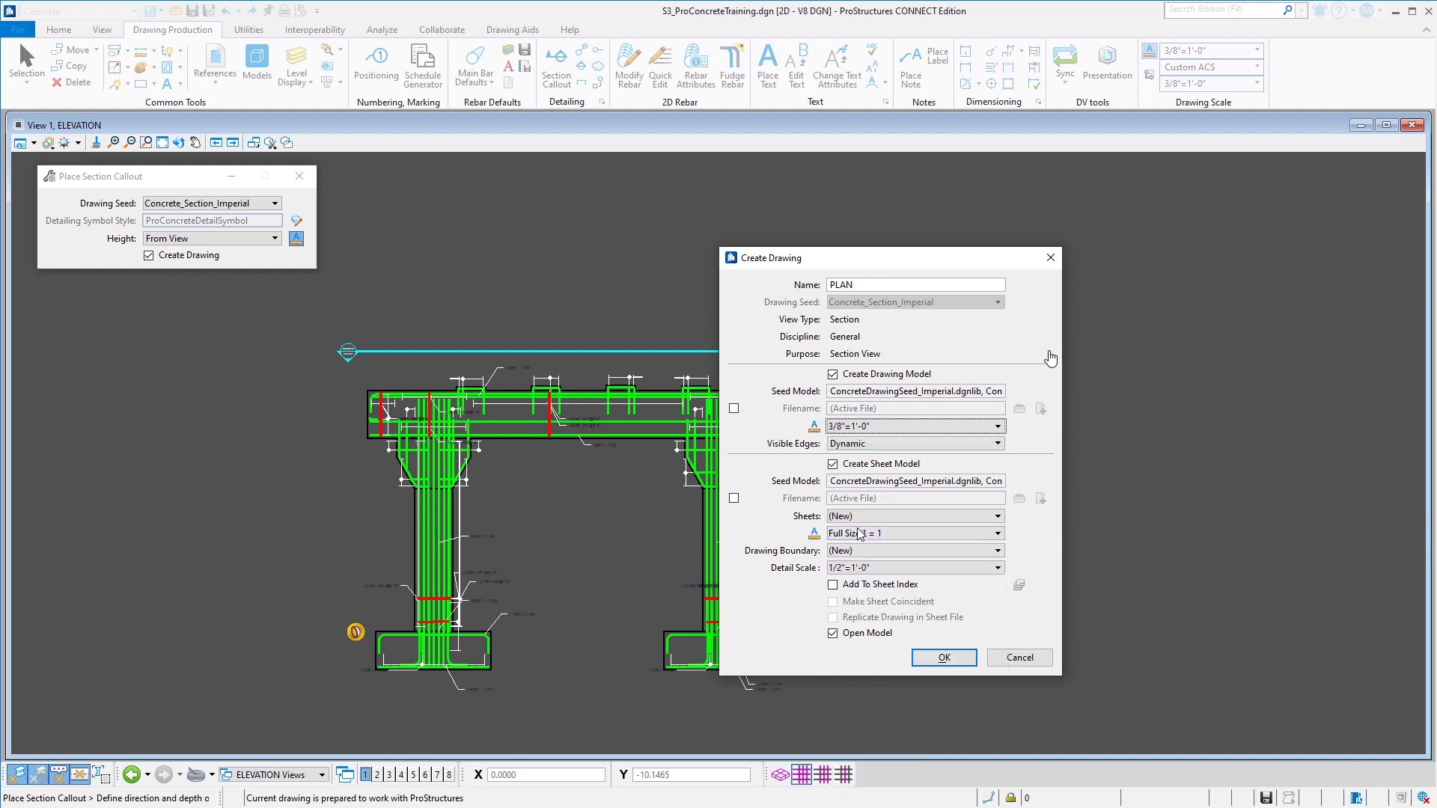
click(834, 464)
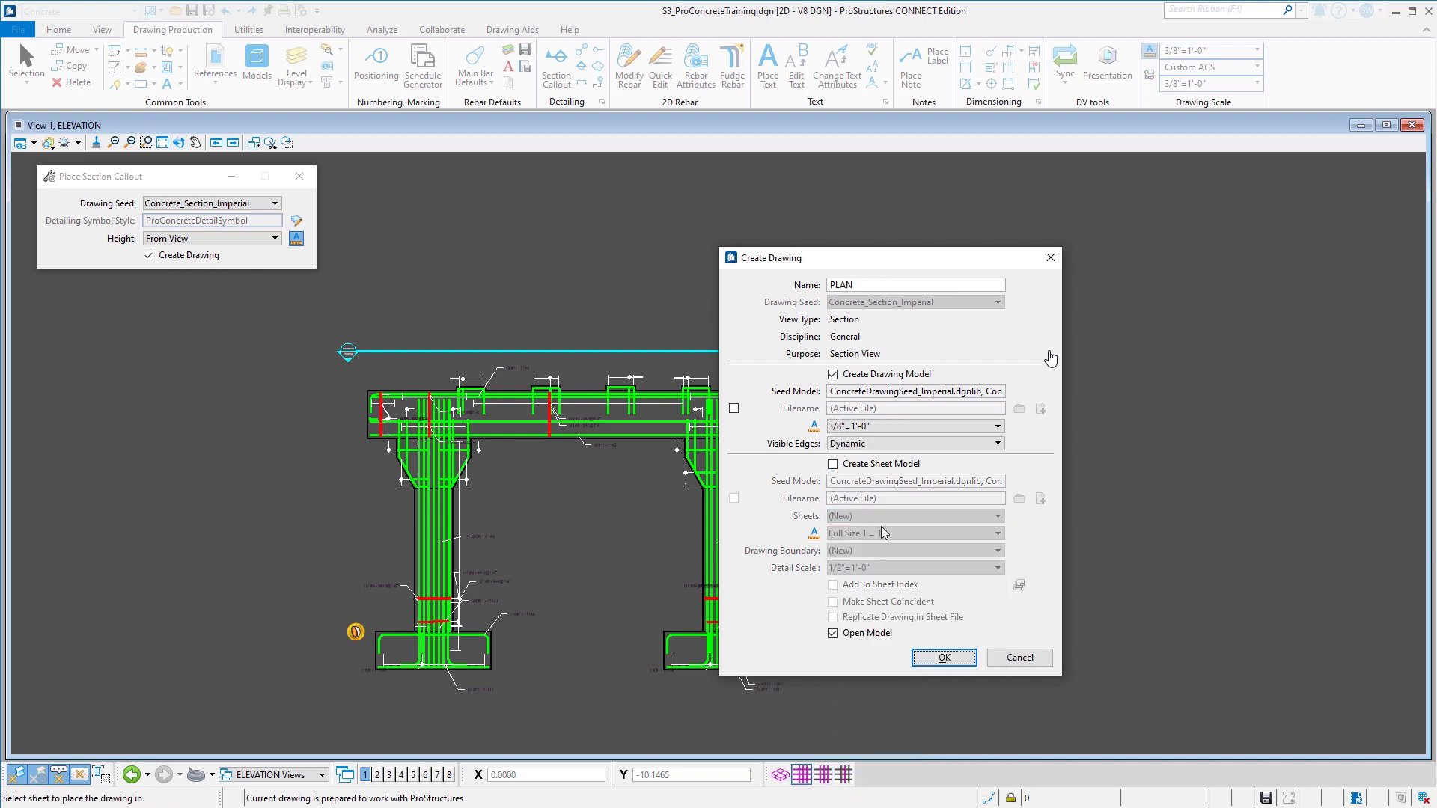
click(952, 662)
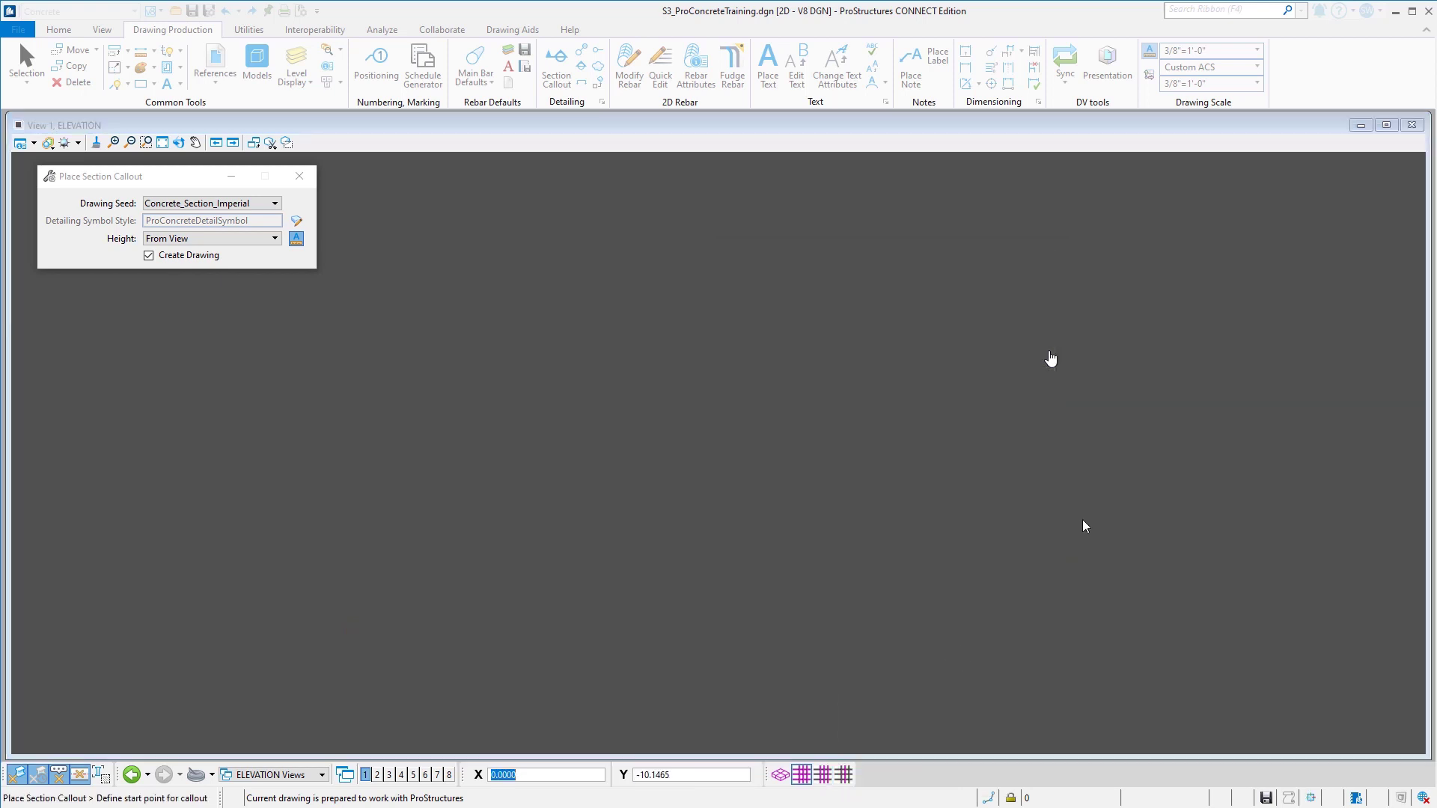
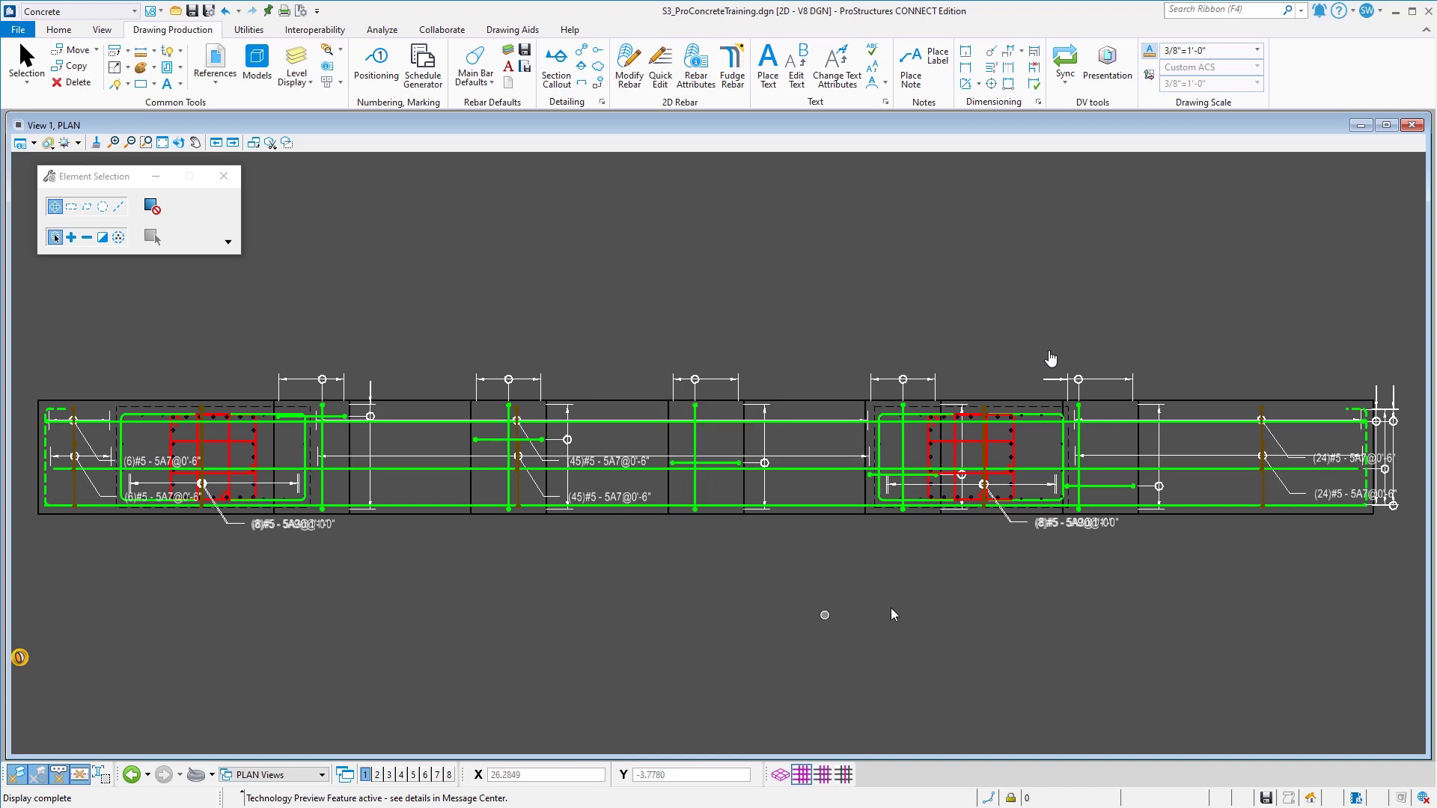
Step: Move the (8)#5 - 5A9@1'-0" label at the right column below the overlapping (8)#5 - 5A30@1'-0" label
drag(1043, 523, 1050, 536)
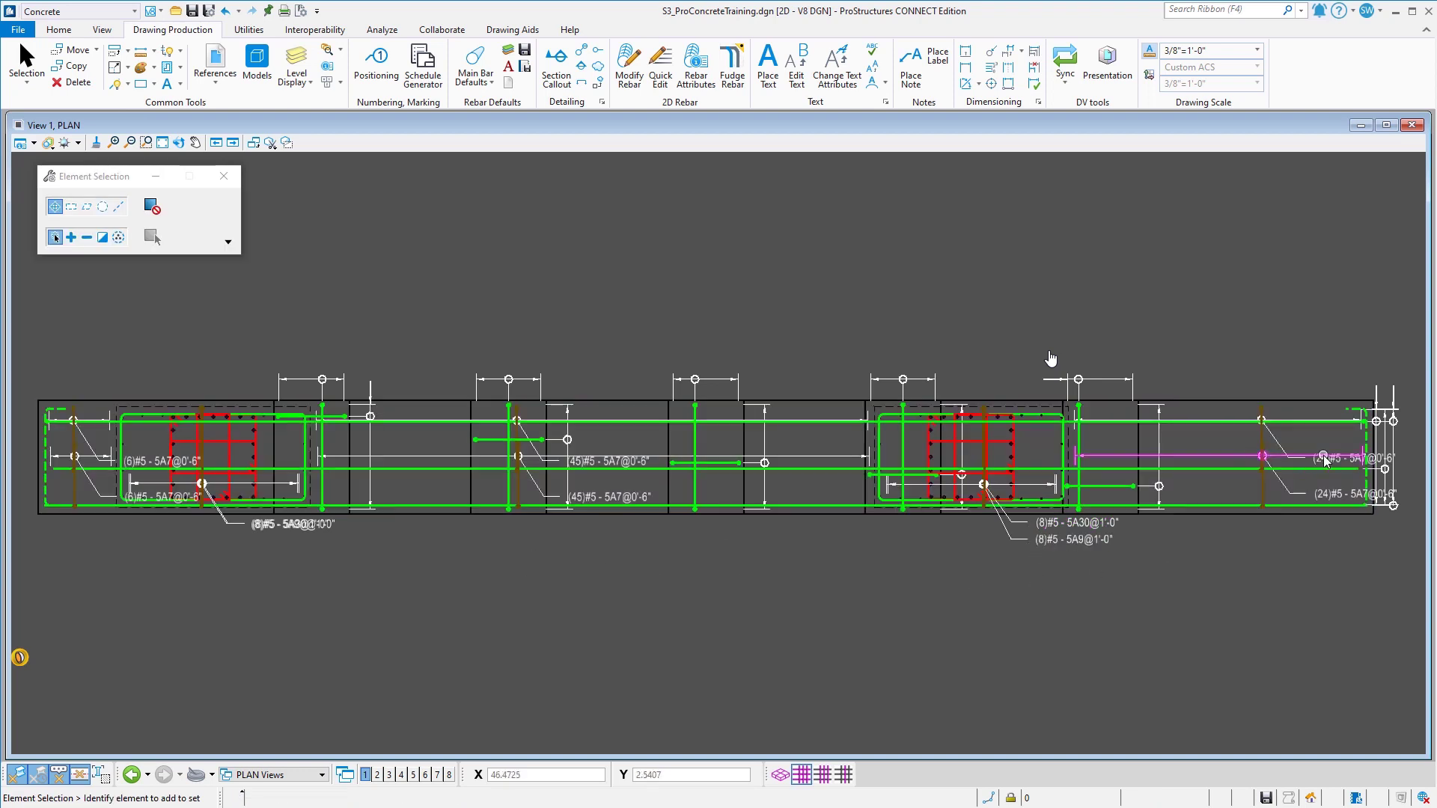
Step: Move the upper (24)#5 - 5A7@0'-6" label above the beam's right end and separate the overlapping (8)#5 labels at the left column
drag(1324, 459, 1303, 378)
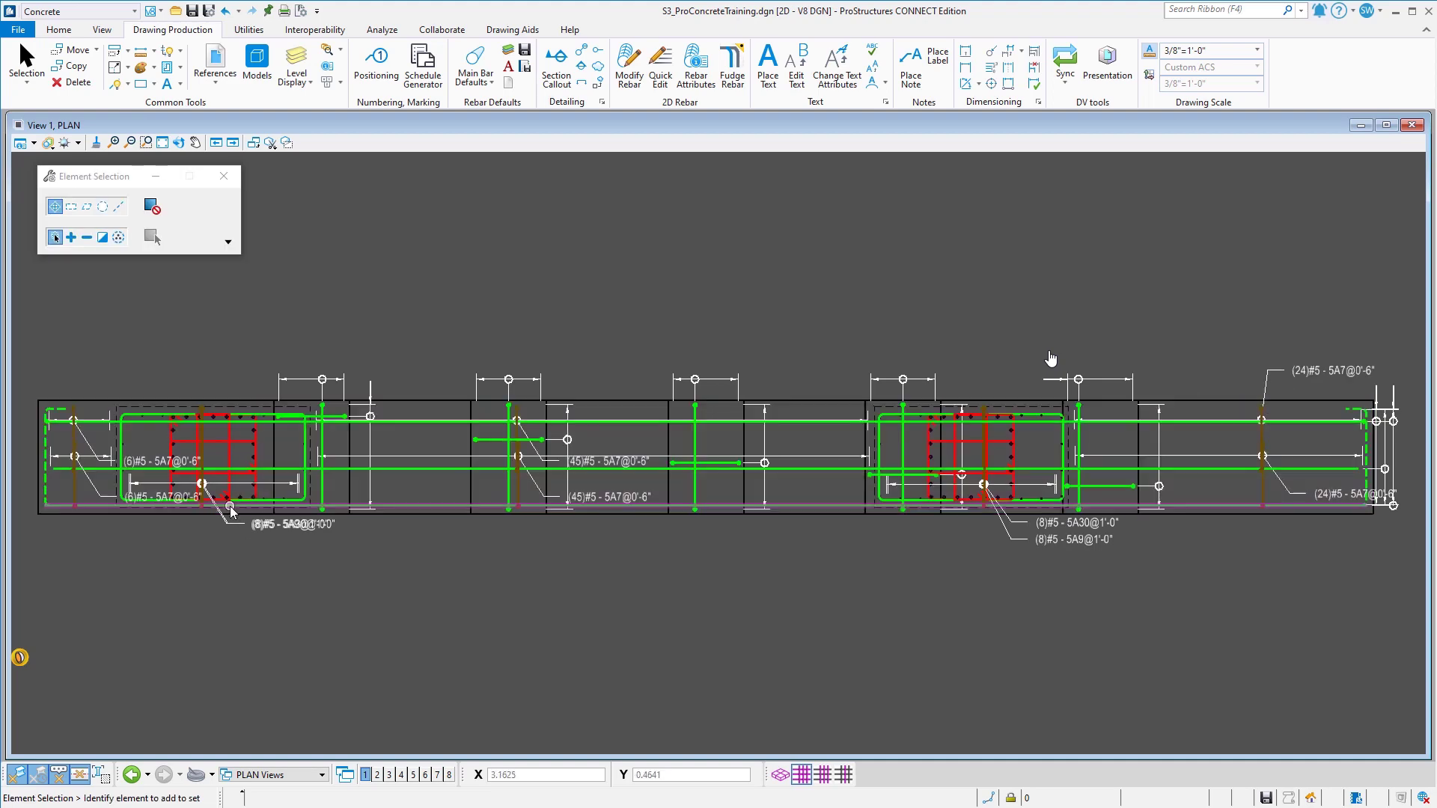
scroll(230, 509, up, 3)
drag(395, 611, 379, 659)
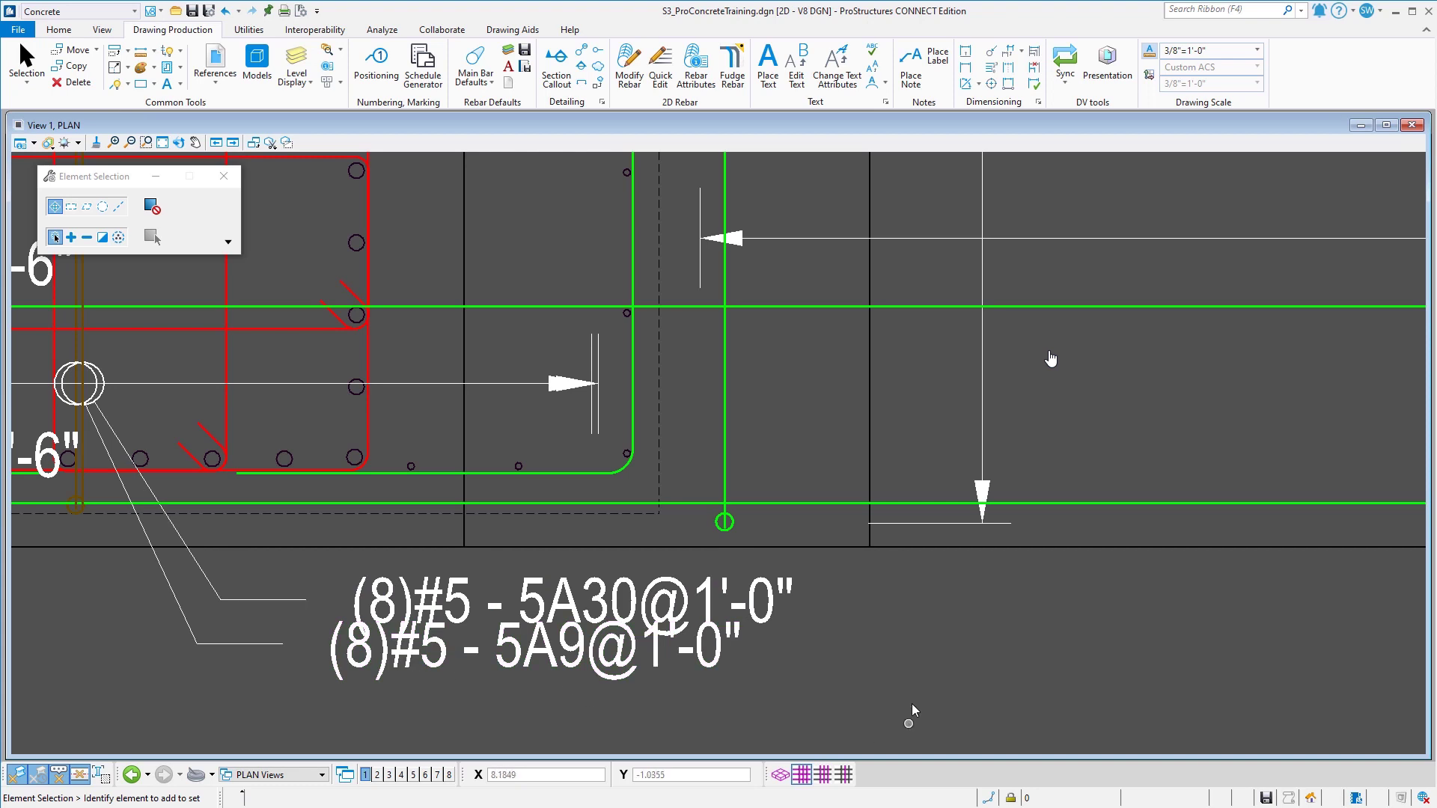
scroll(1011, 640, down, 2)
drag(765, 657, 776, 672)
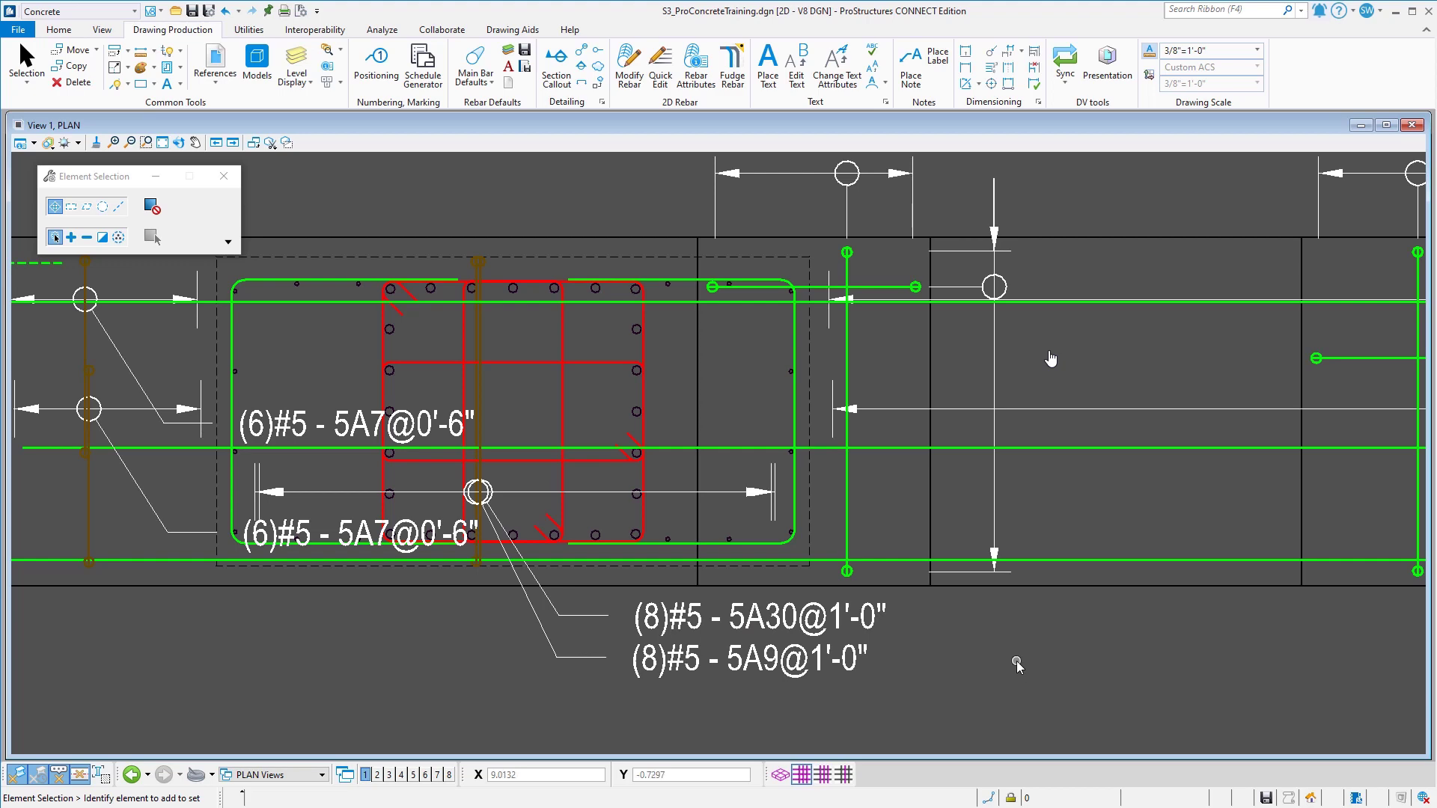
Step: Switch from the PLAN drawing to the ELEVATION sheet
scroll(1018, 666, down, 3)
scroll(241, 478, down, 2)
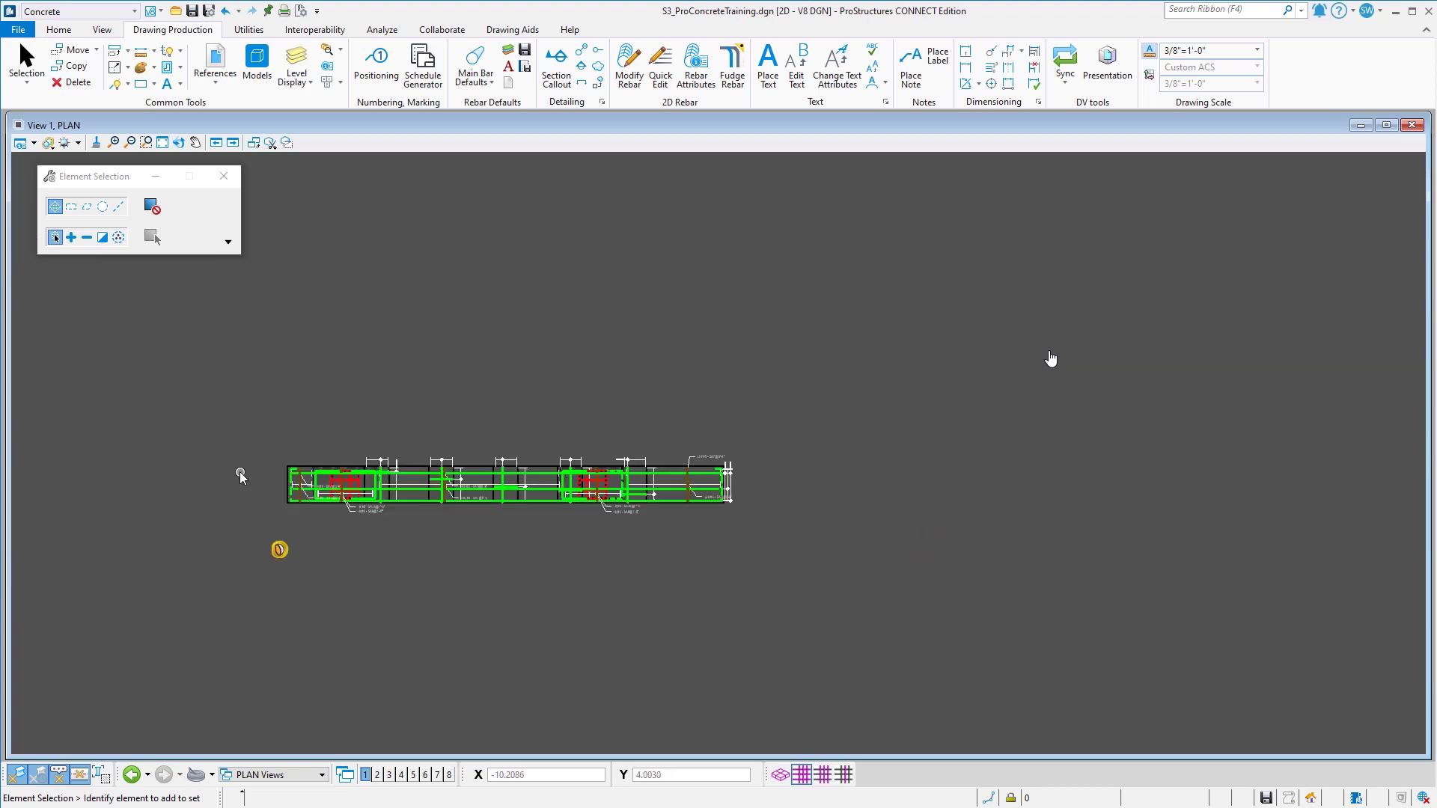
click(255, 777)
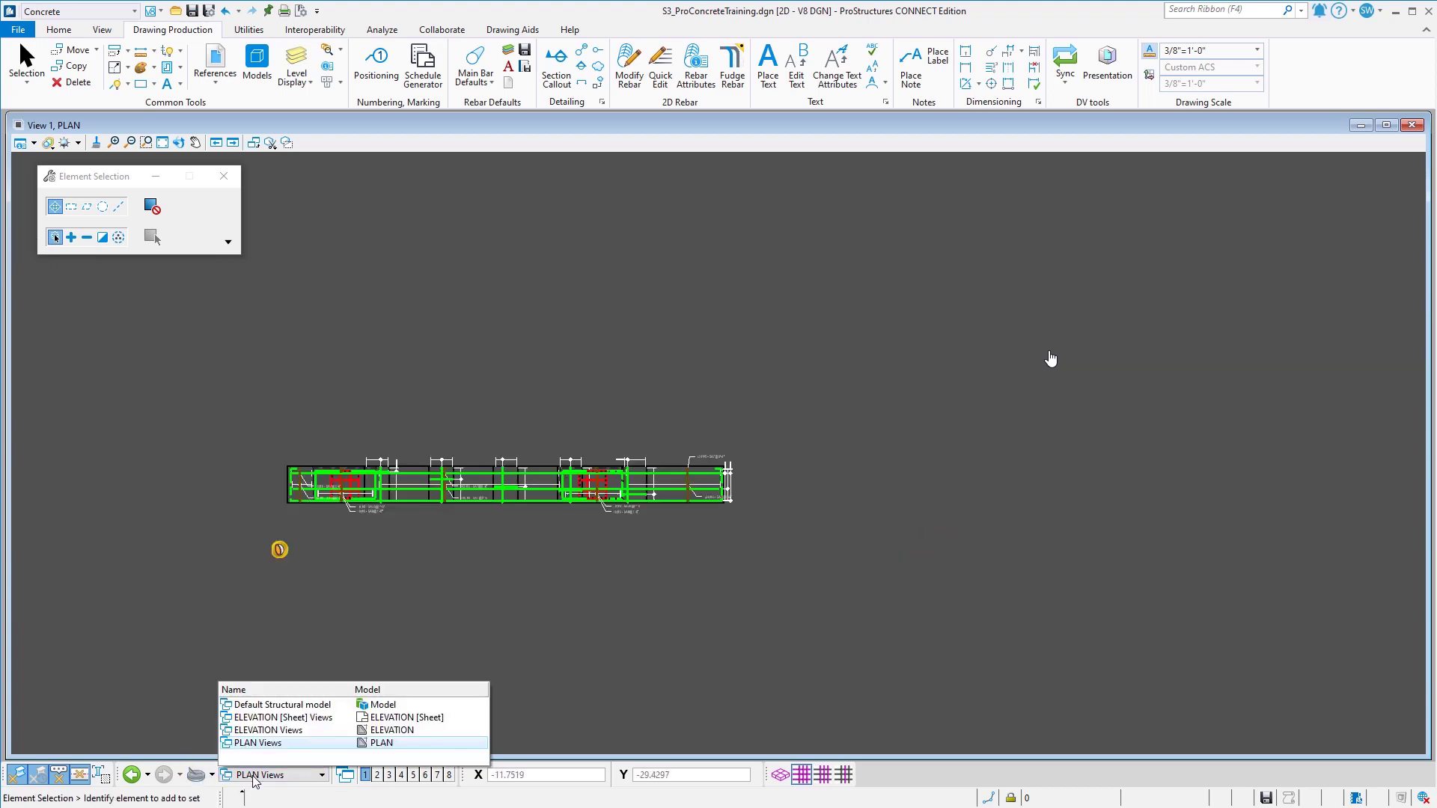
click(418, 720)
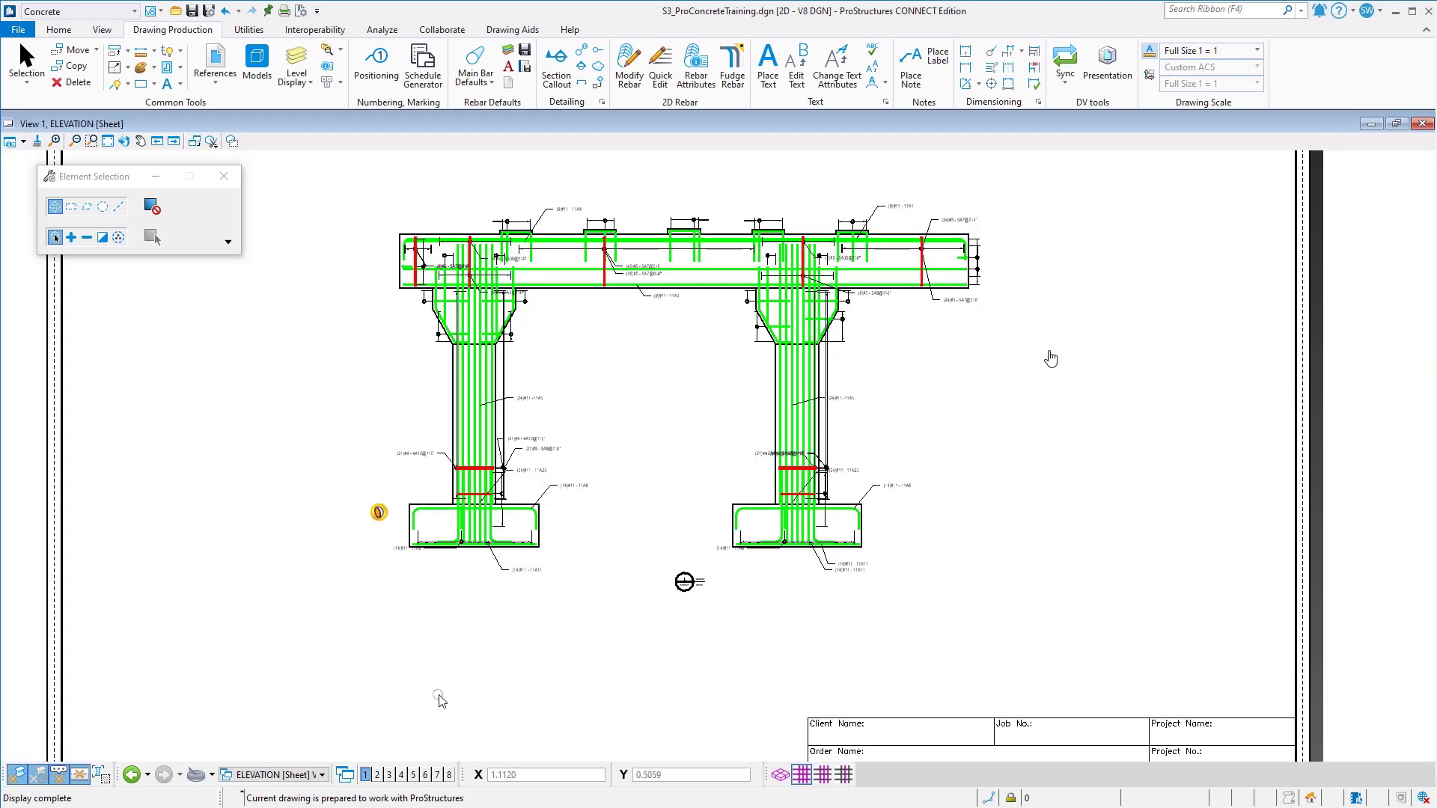
Step: Attach the PLAN drawing model to the sheet with the Recommended method, placing it centered above the elevation view
scroll(440, 696, down, 5)
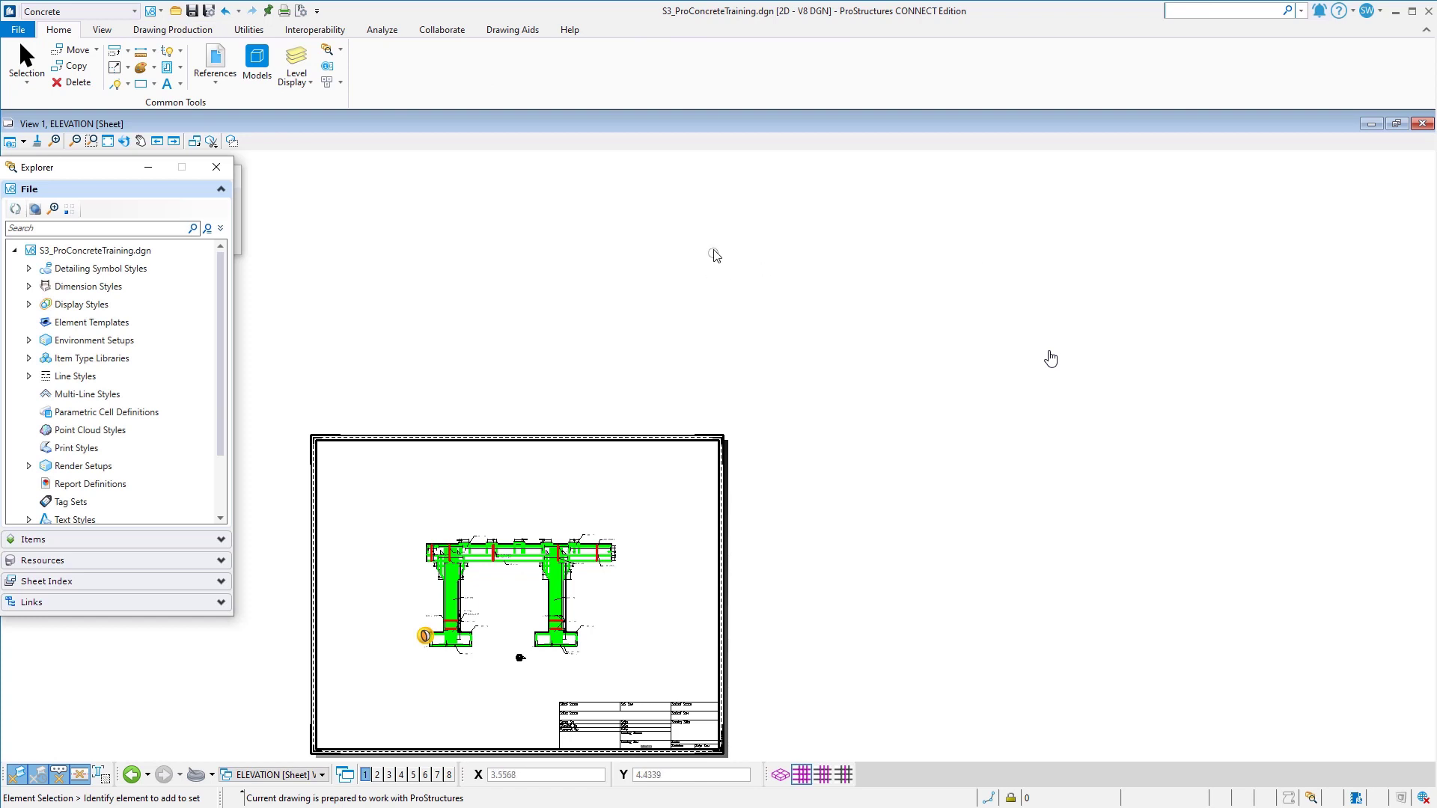
scroll(120, 333, down, 2)
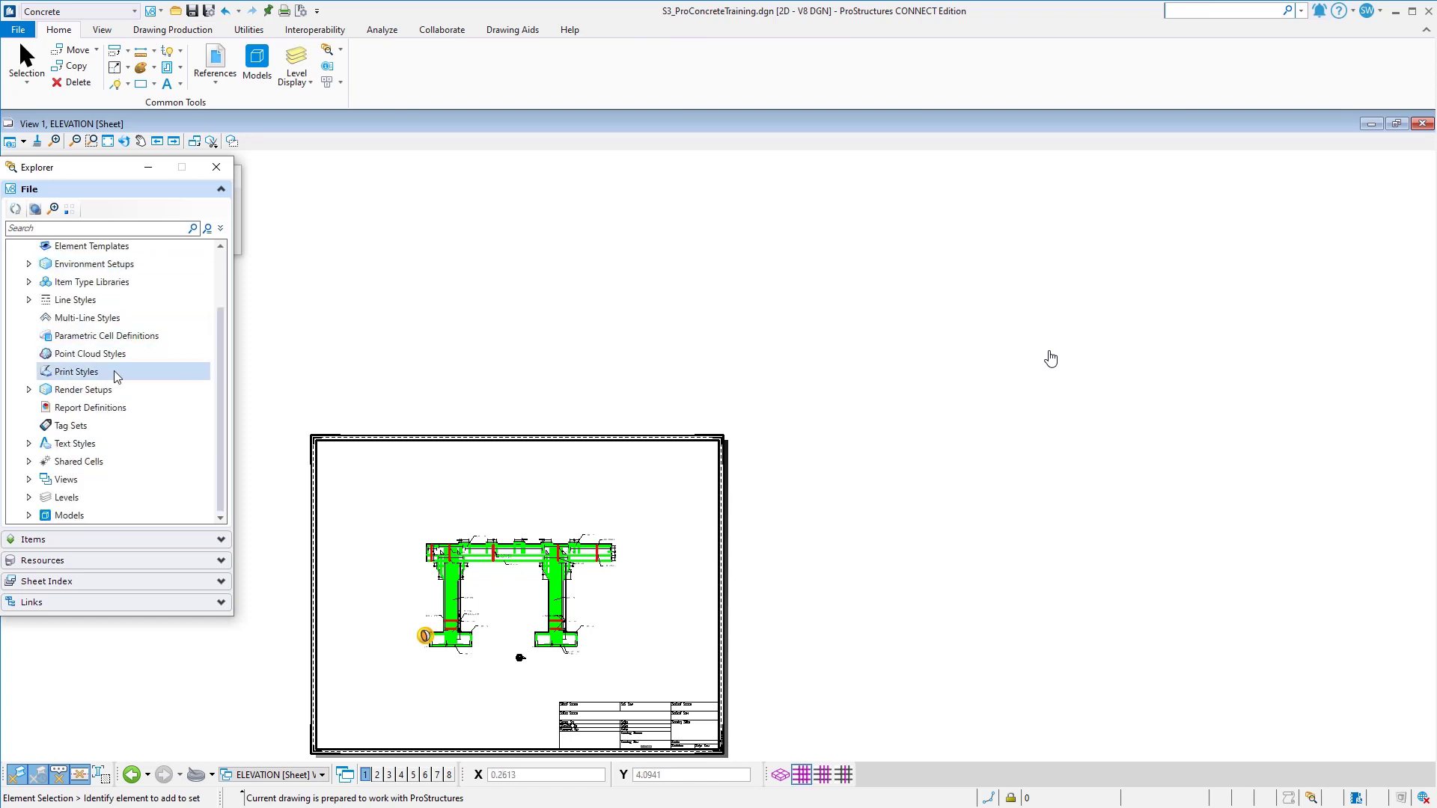
click(29, 516)
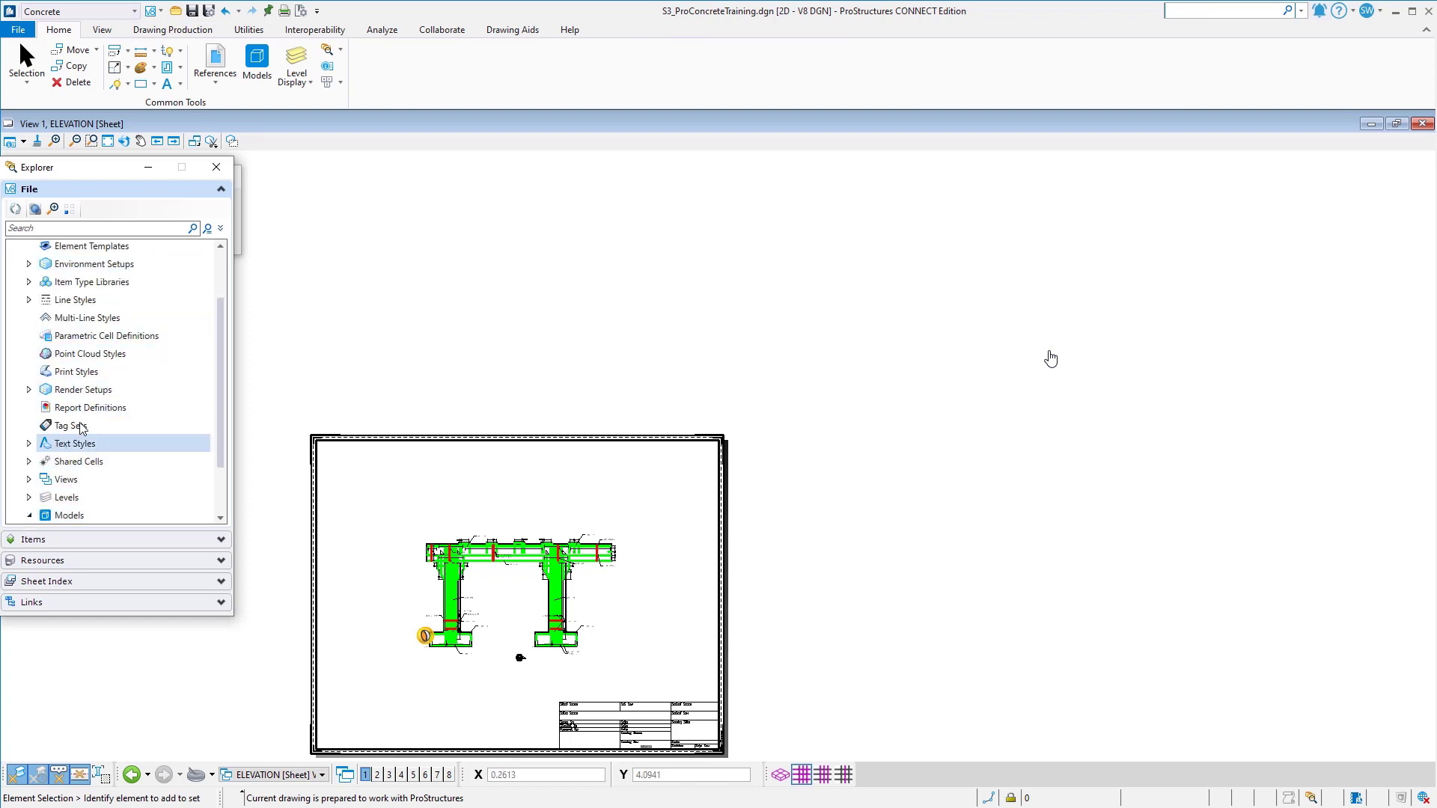
scroll(83, 428, down, 2)
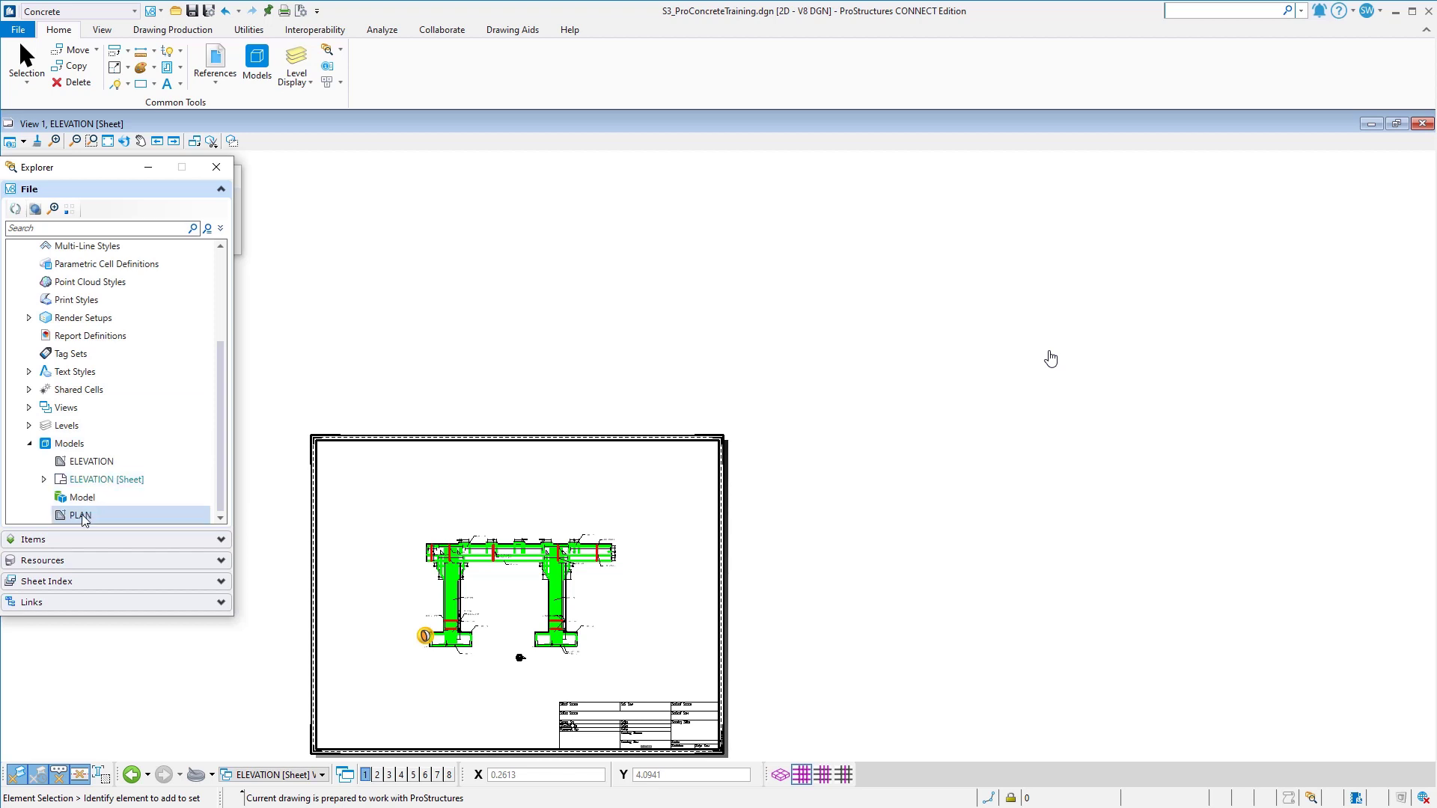
drag(82, 516, 595, 462)
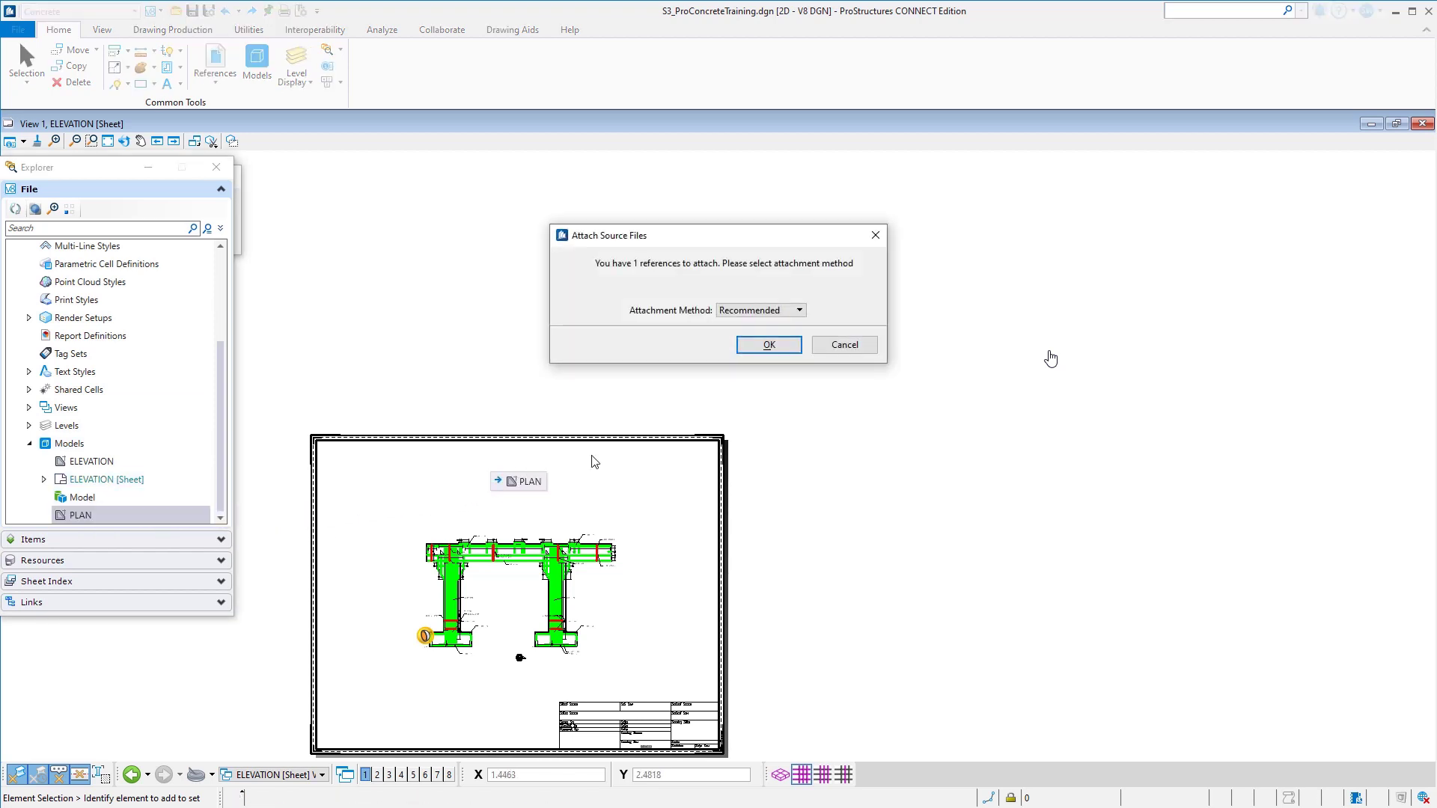
click(771, 344)
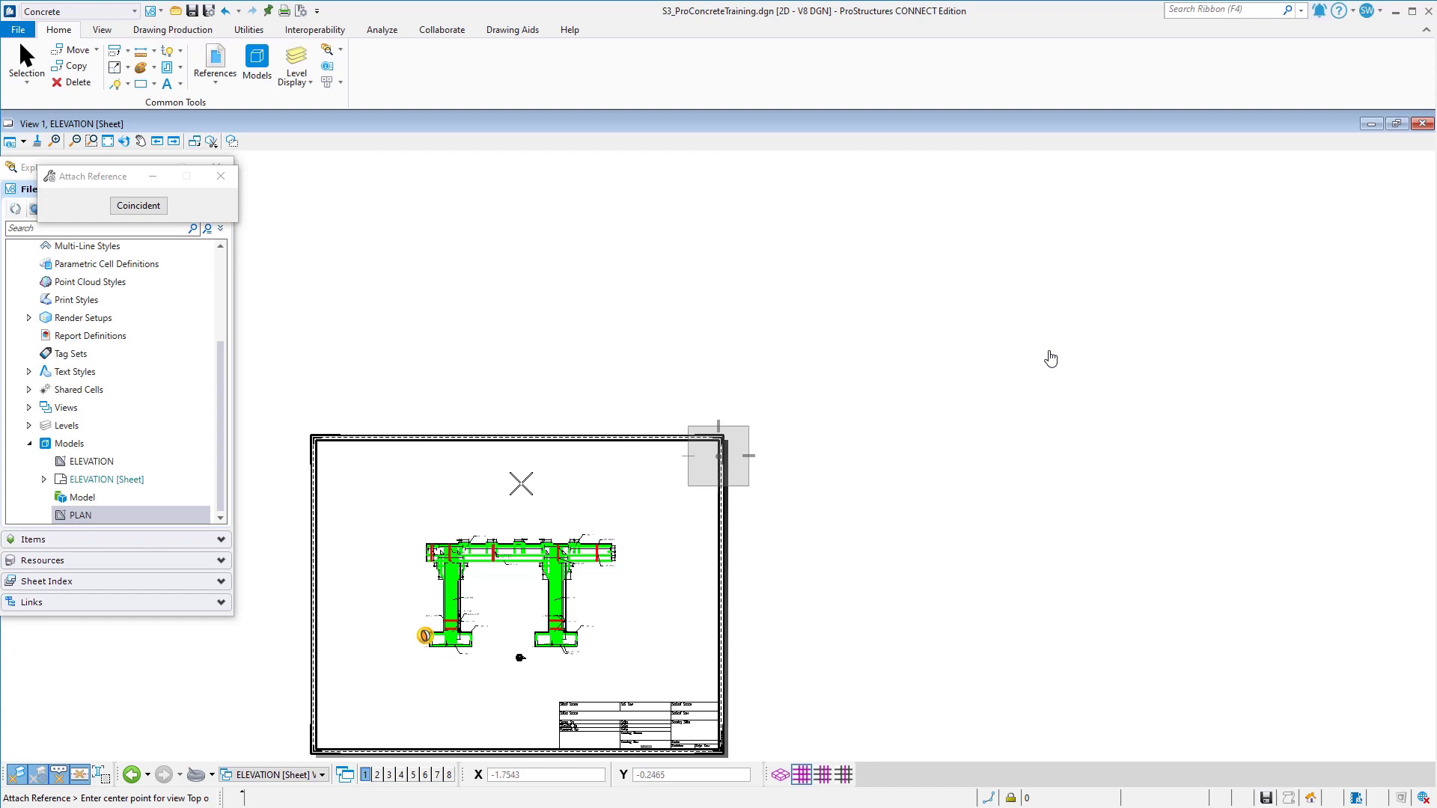
click(524, 456)
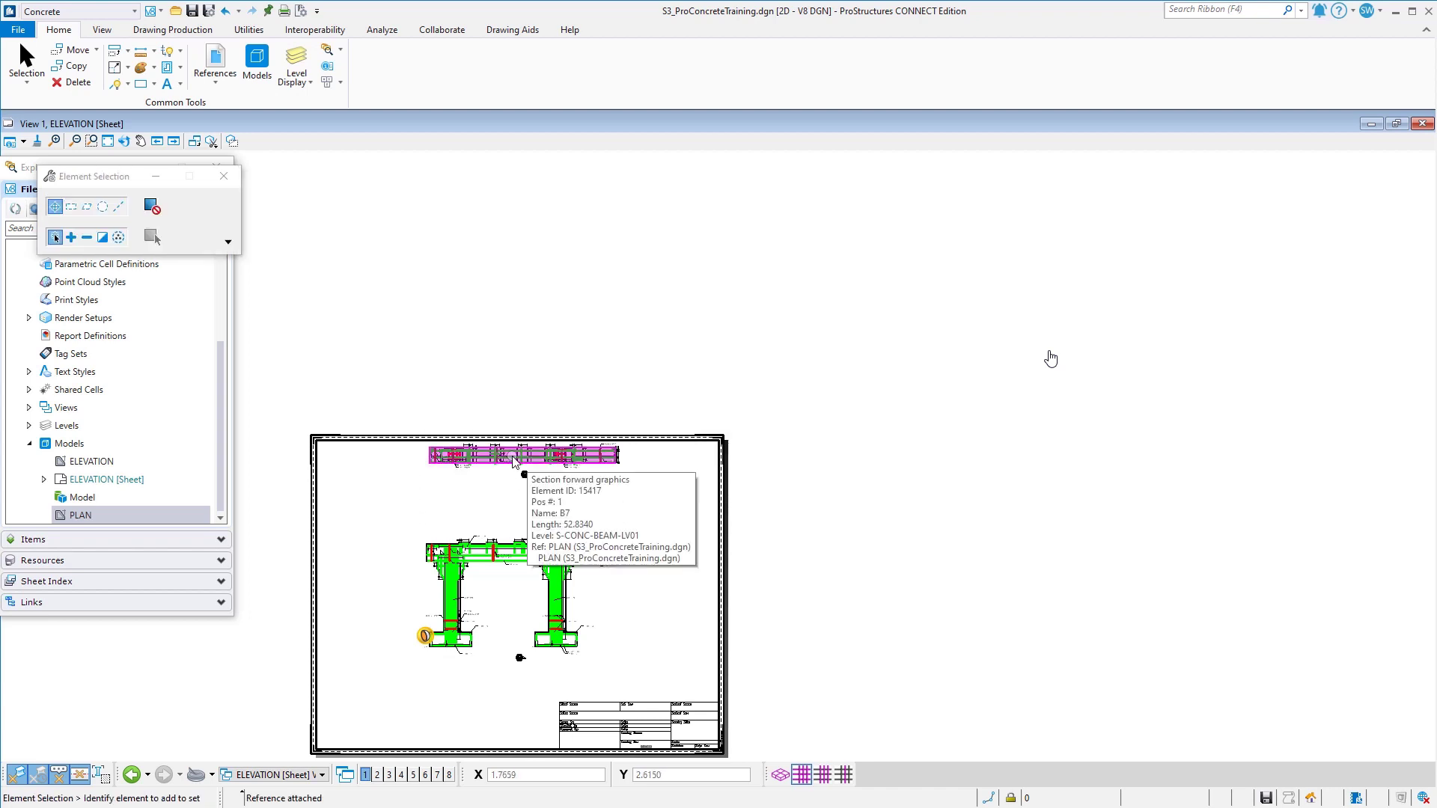
scroll(515, 462, up, 5)
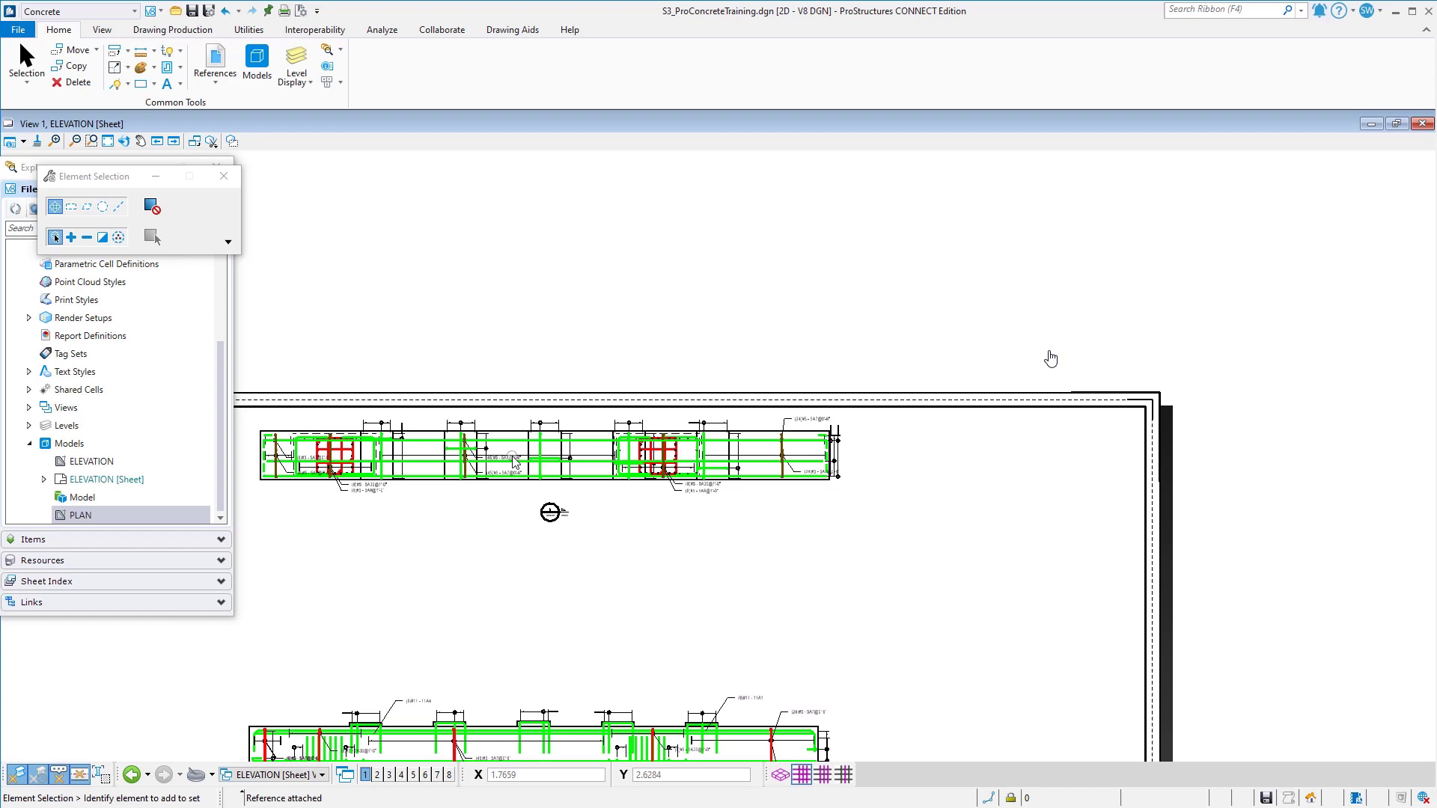
scroll(516, 462, up, 4)
scroll(515, 461, down, 5)
scroll(584, 301, down, 1)
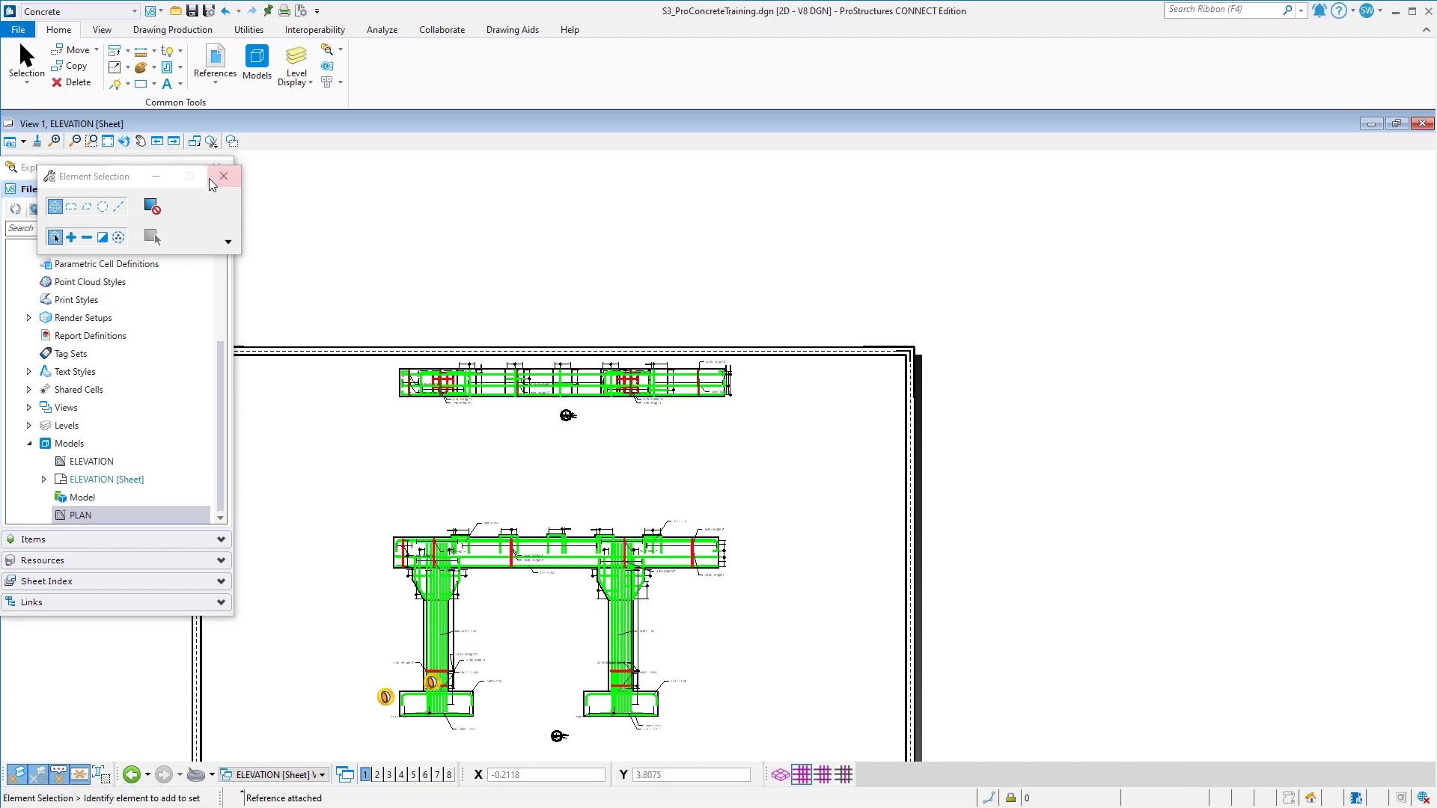
drag(141, 175, 444, 168)
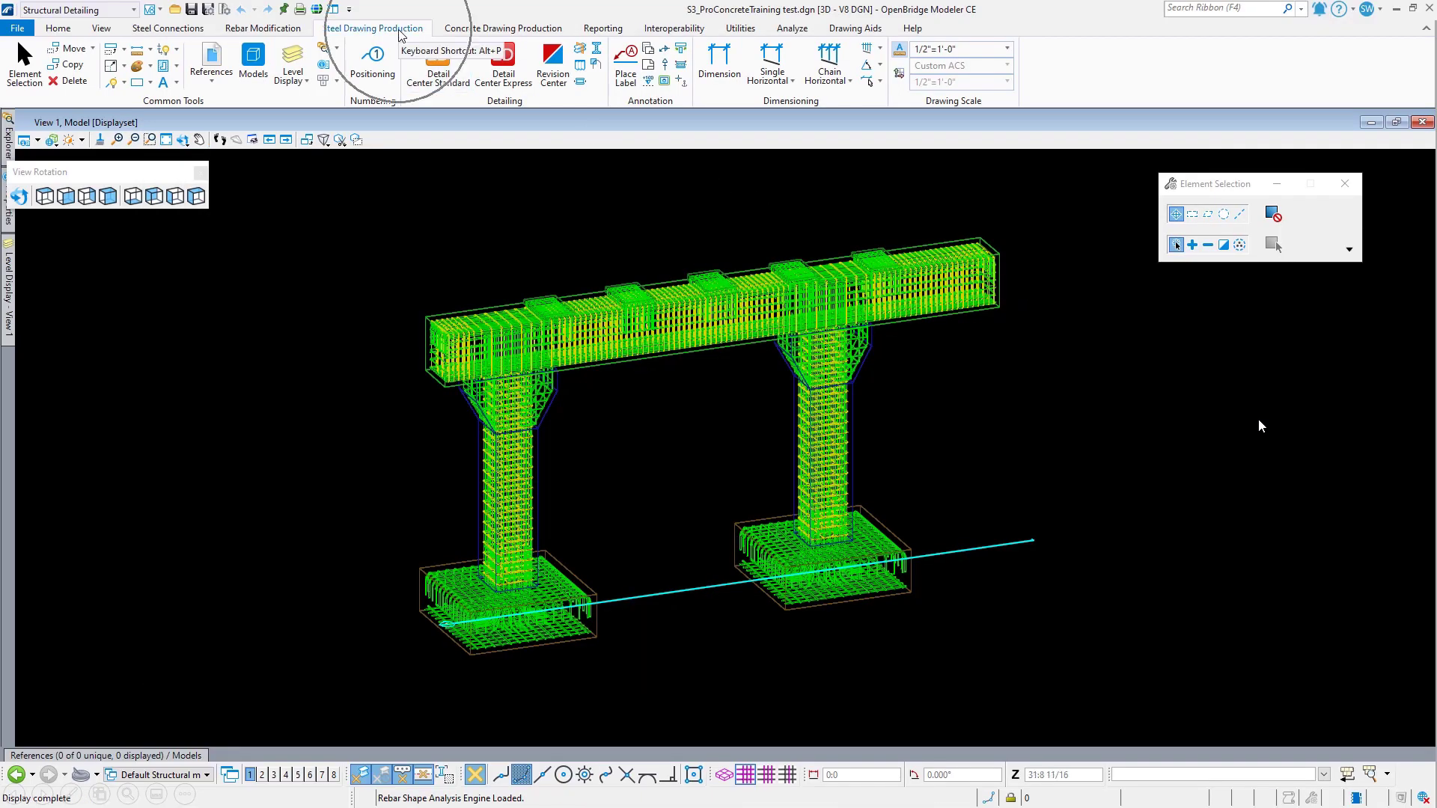
Step: In OpenBridge Modeler, set the marked, checked and approved dates in the Drawing Information Table to 3/31/2023
click(648, 49)
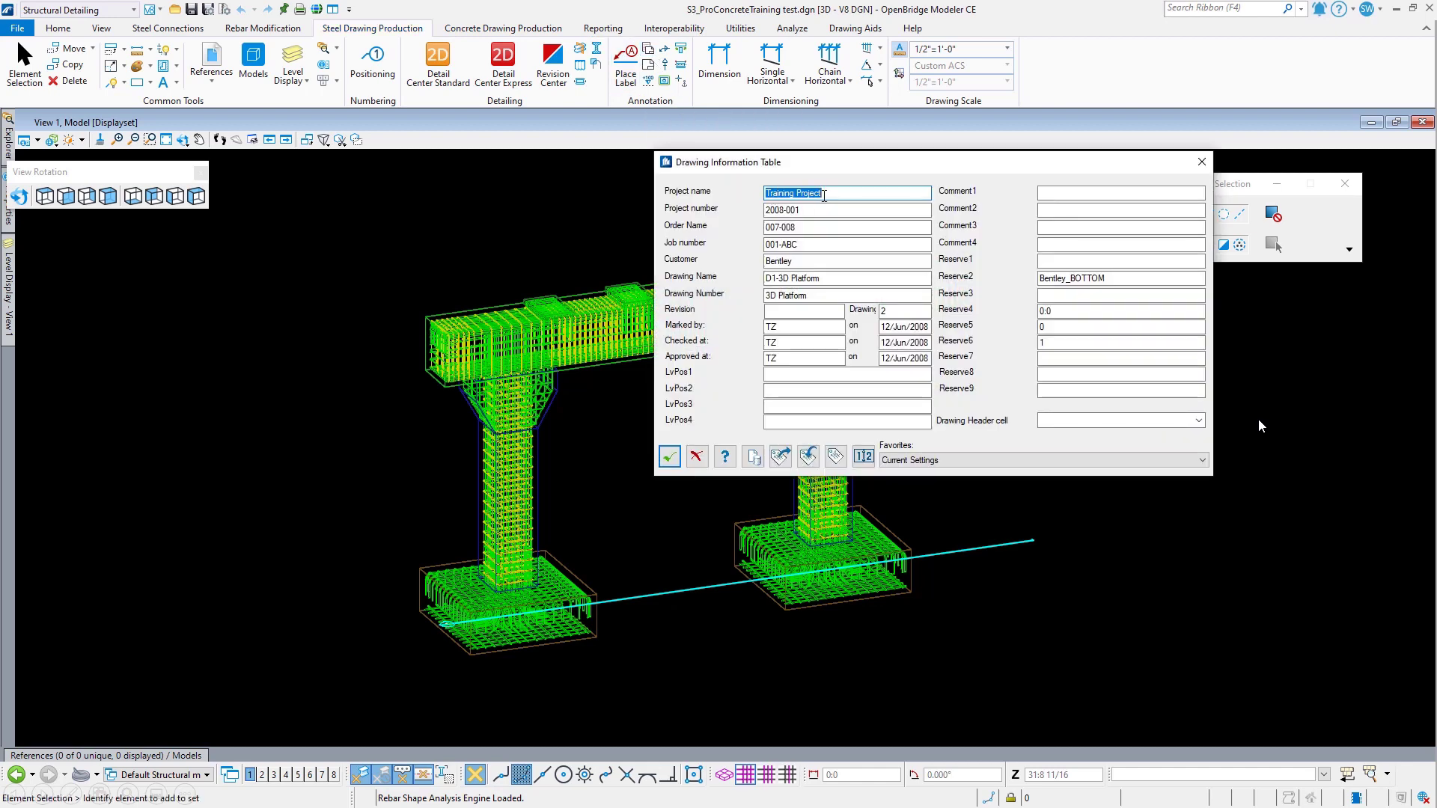
click(821, 210)
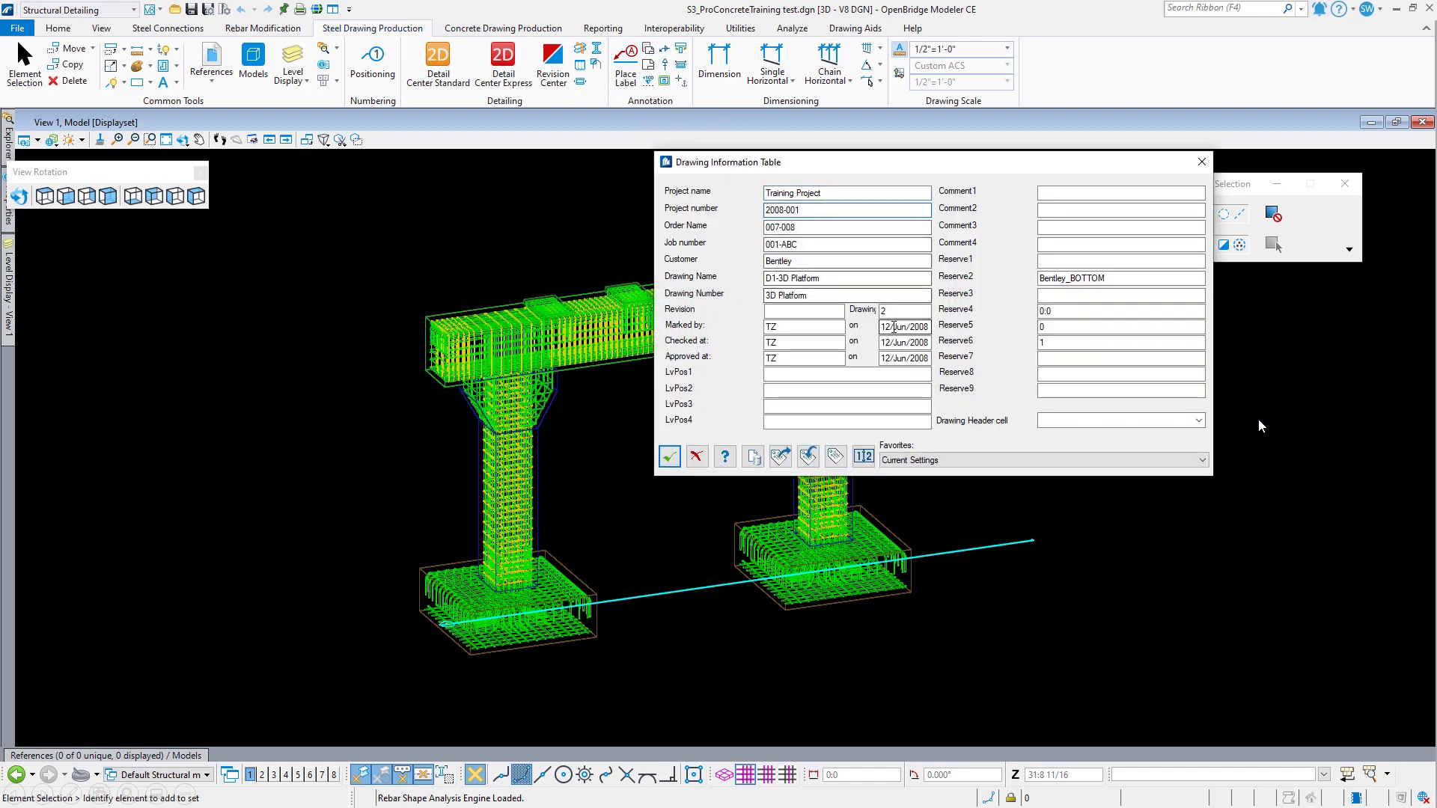
click(895, 327)
click(916, 348)
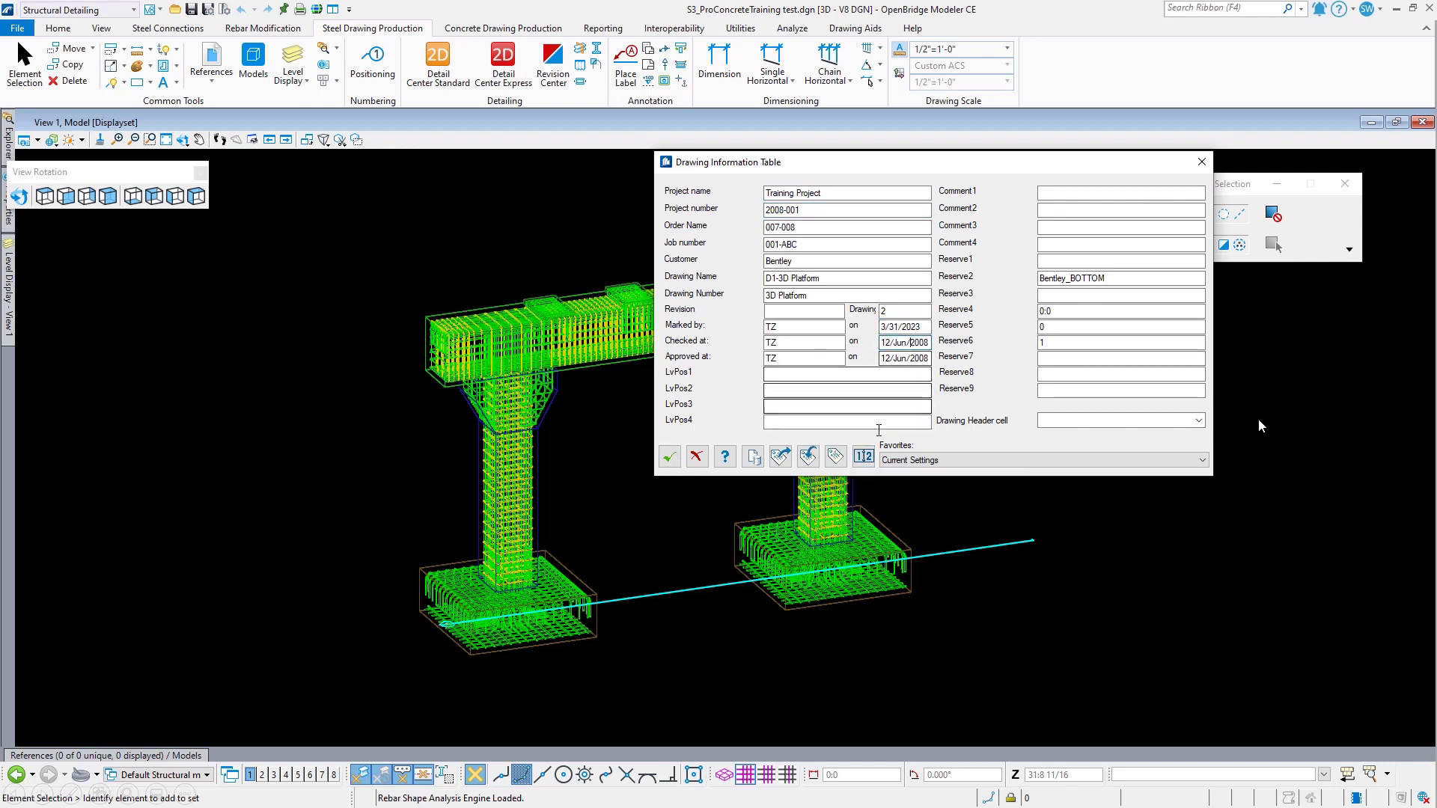
click(866, 455)
click(897, 358)
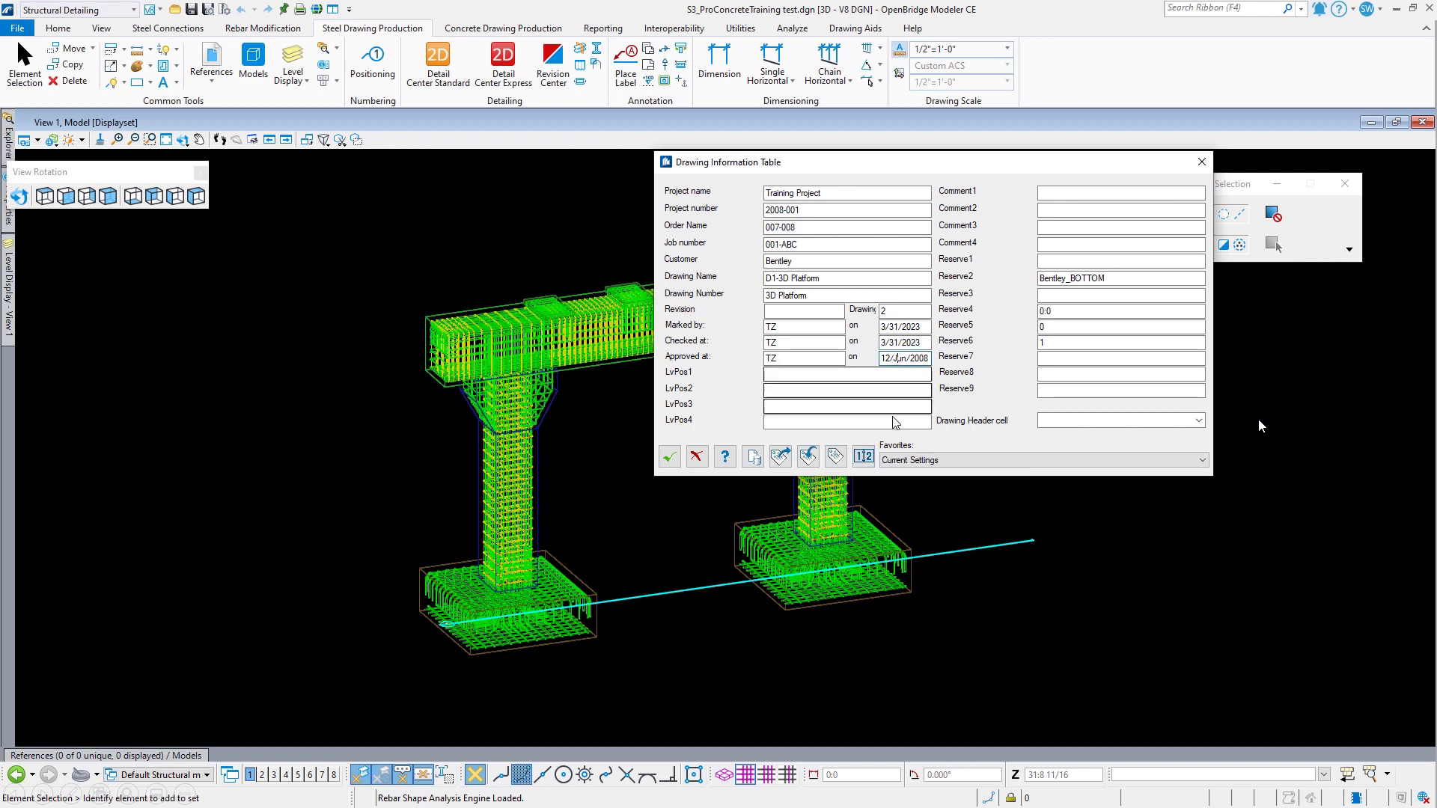
click(863, 456)
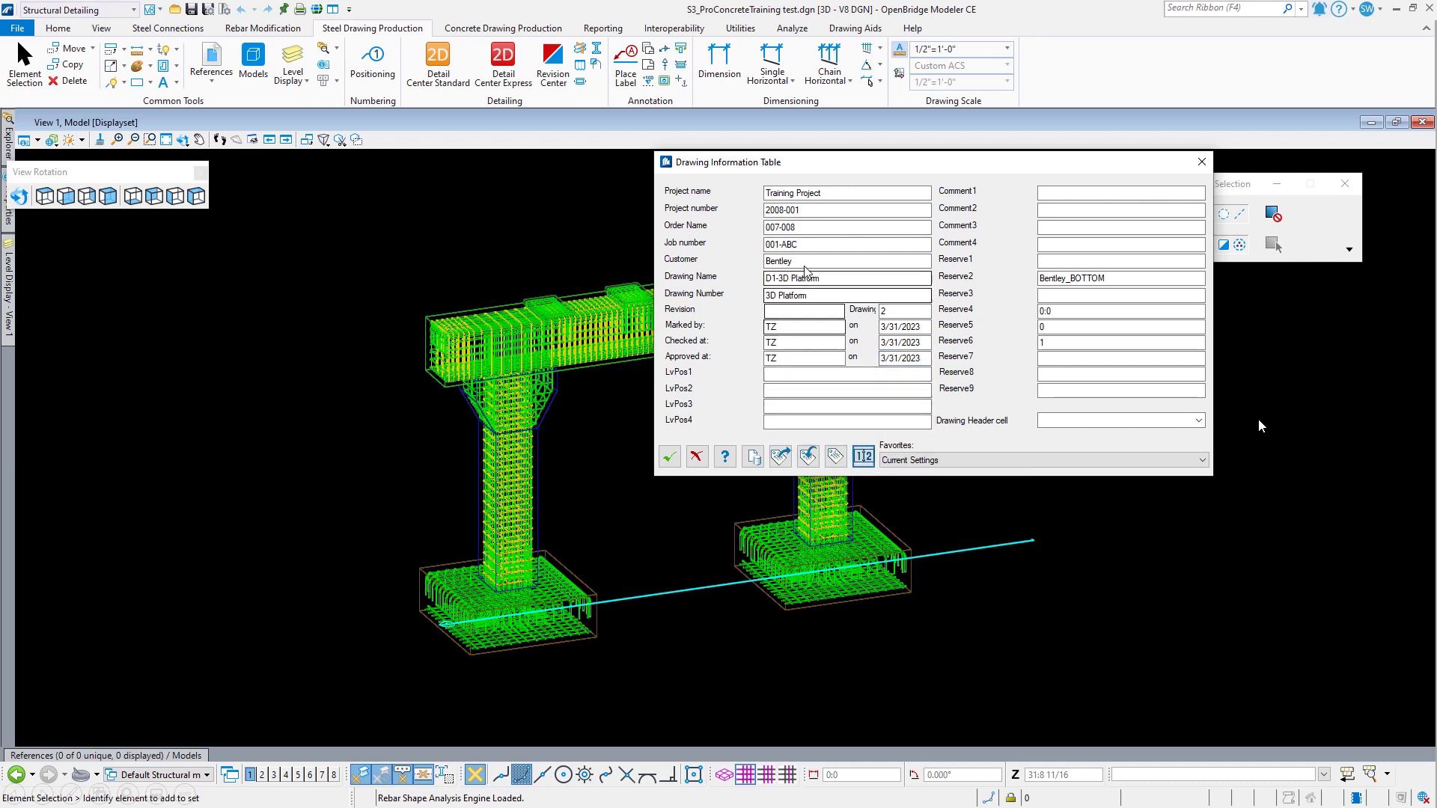
Step: Enter the purchase order number as Comment1 in the Drawing Information Table and save the table
click(1061, 193)
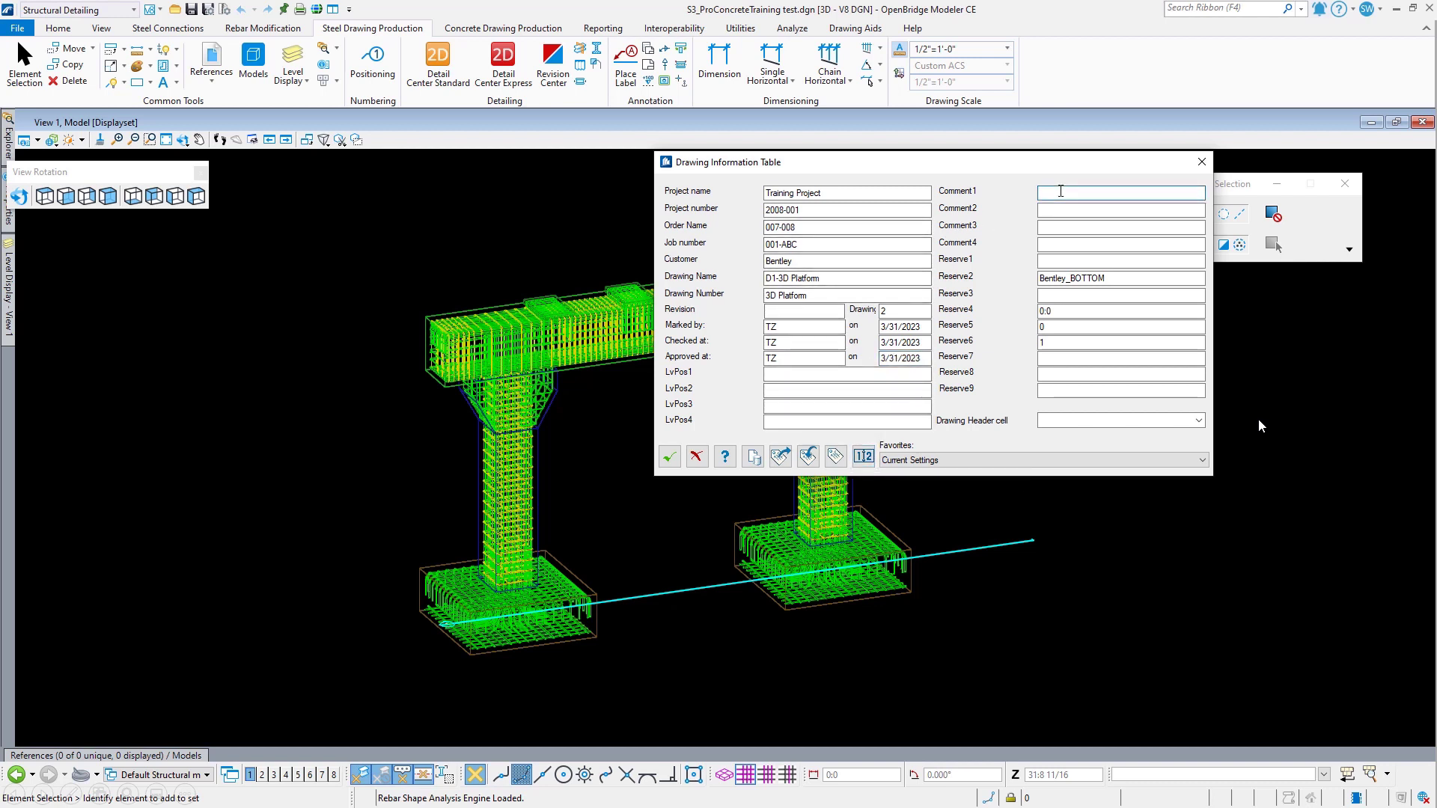
text(PO #123-456)
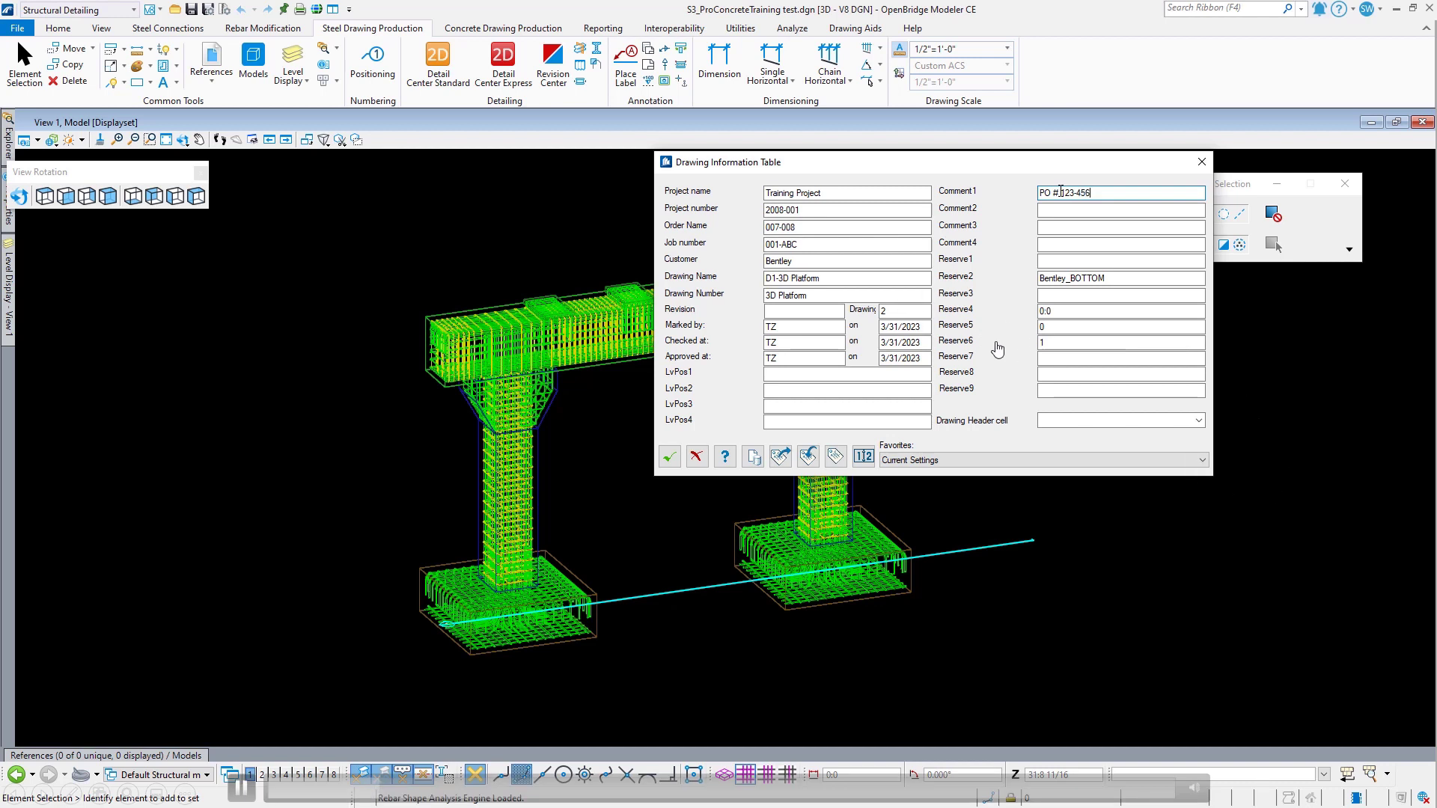
click(814, 229)
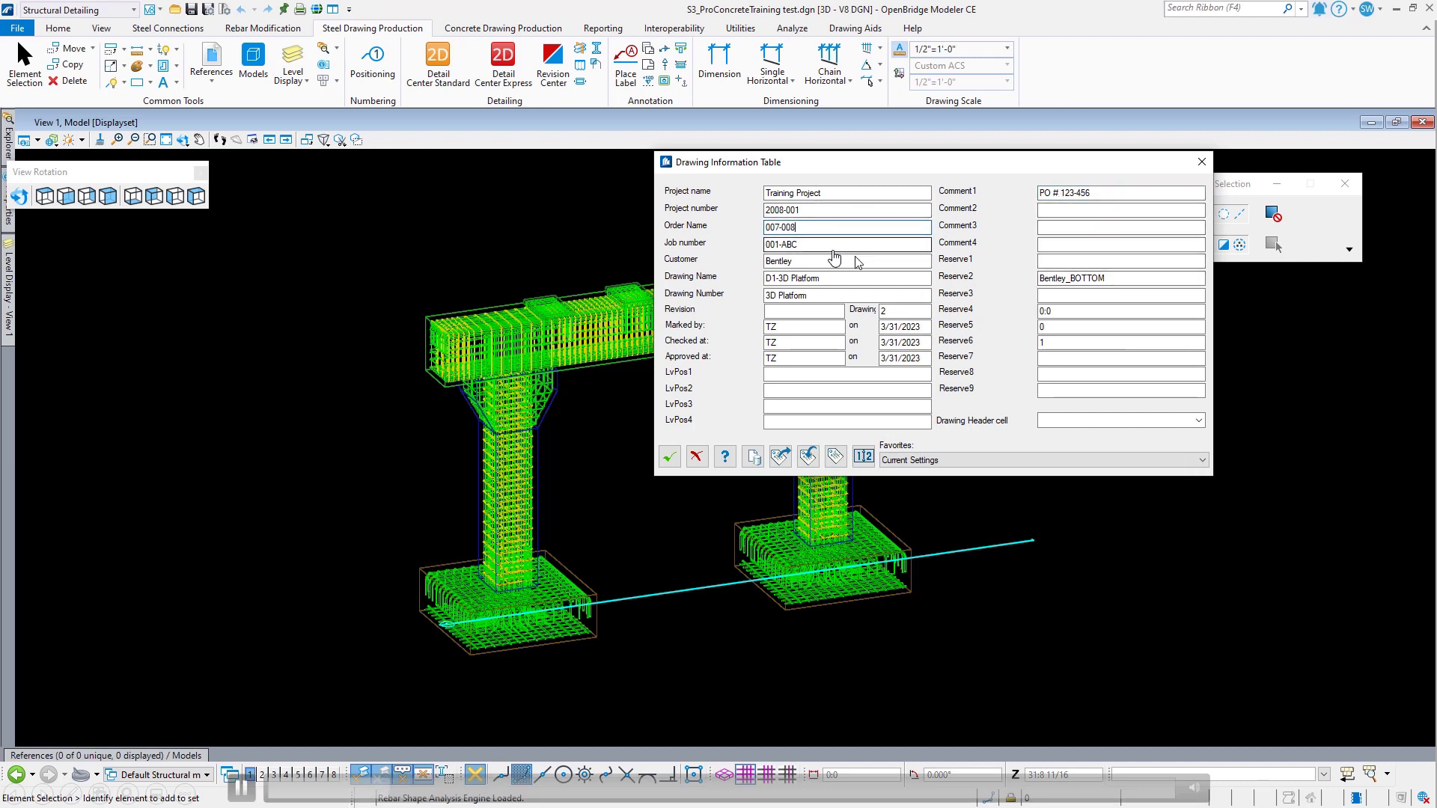
click(669, 456)
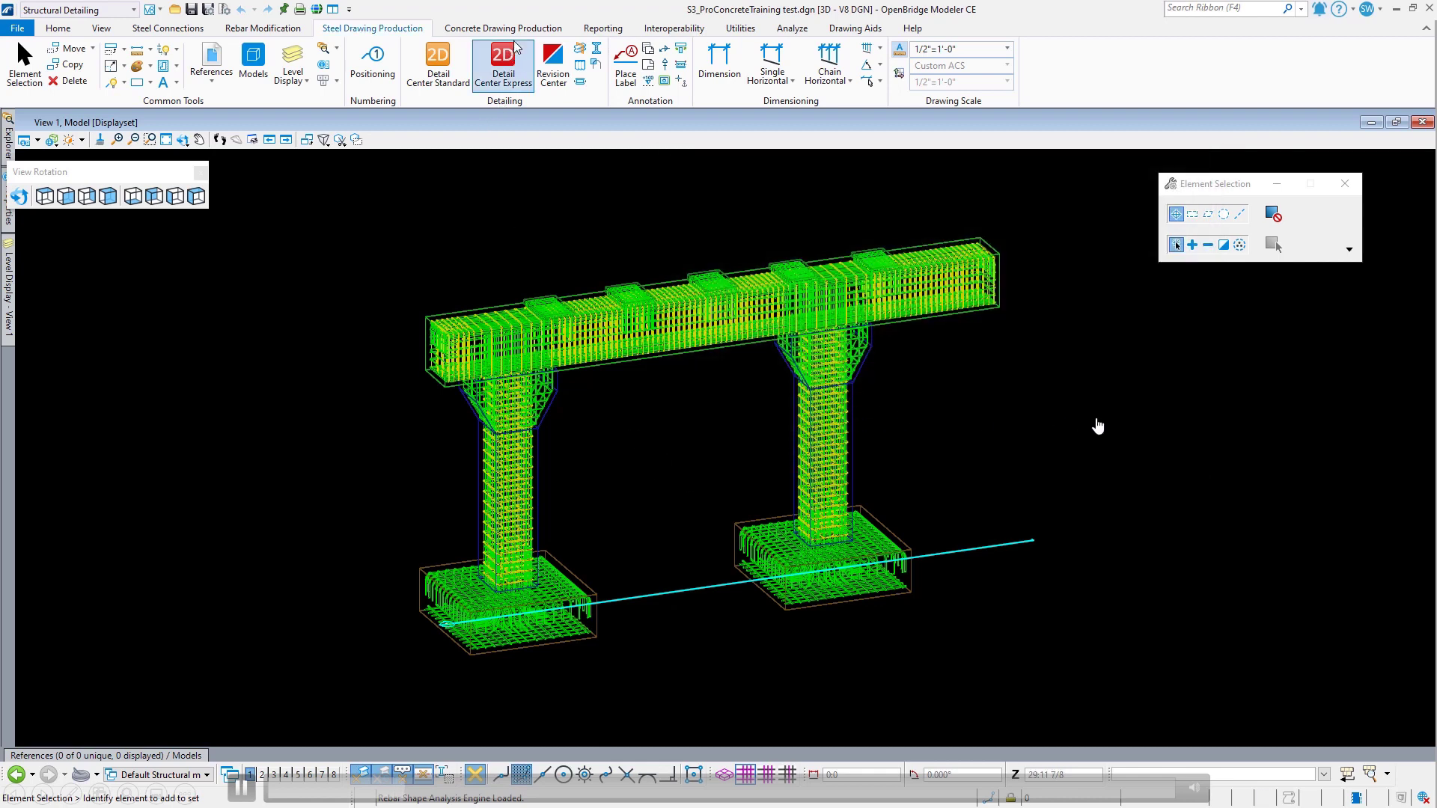
Step: Create the concrete and rebar partlist database Partlist.mdb from all 3D elements in the model
click(614, 36)
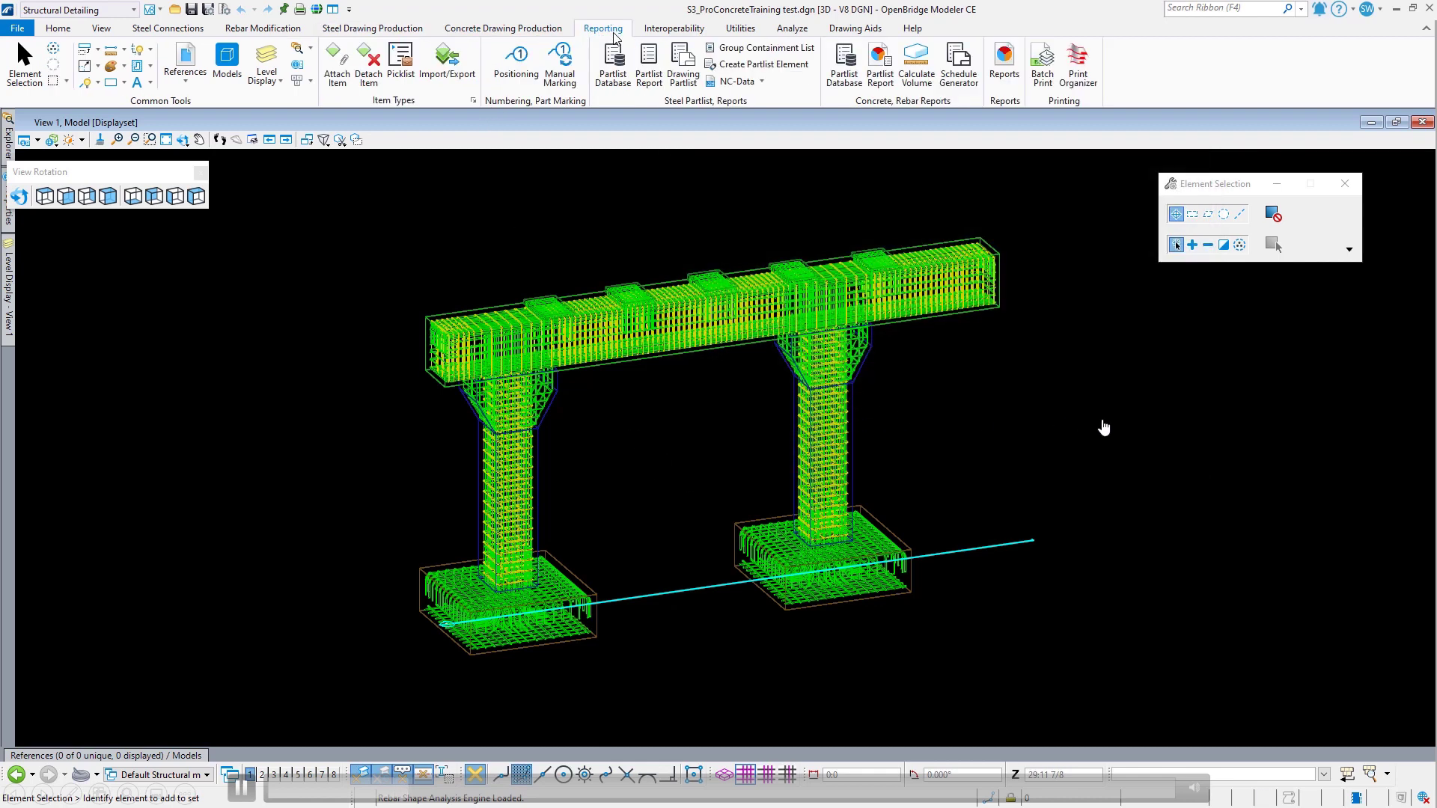
click(707, 110)
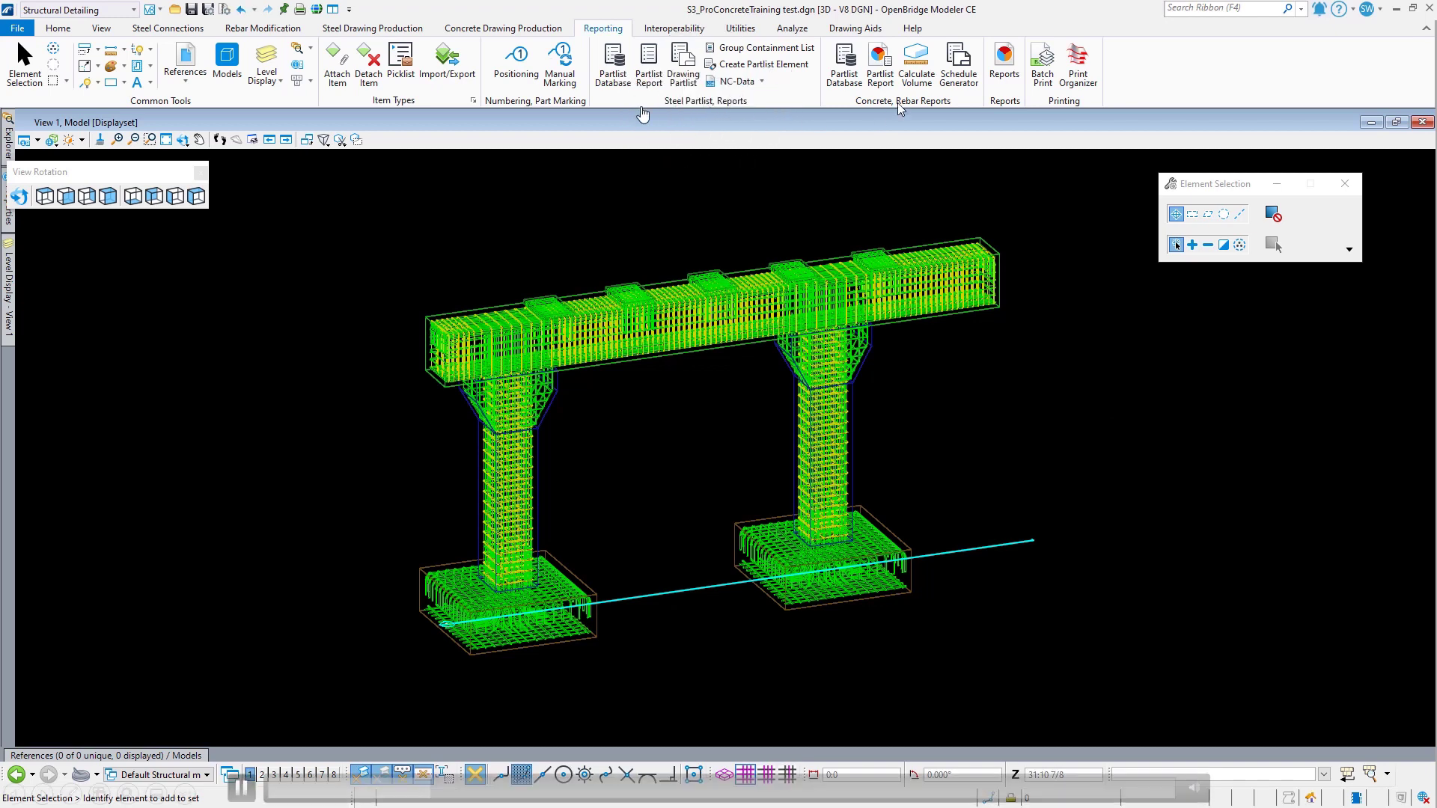
click(844, 63)
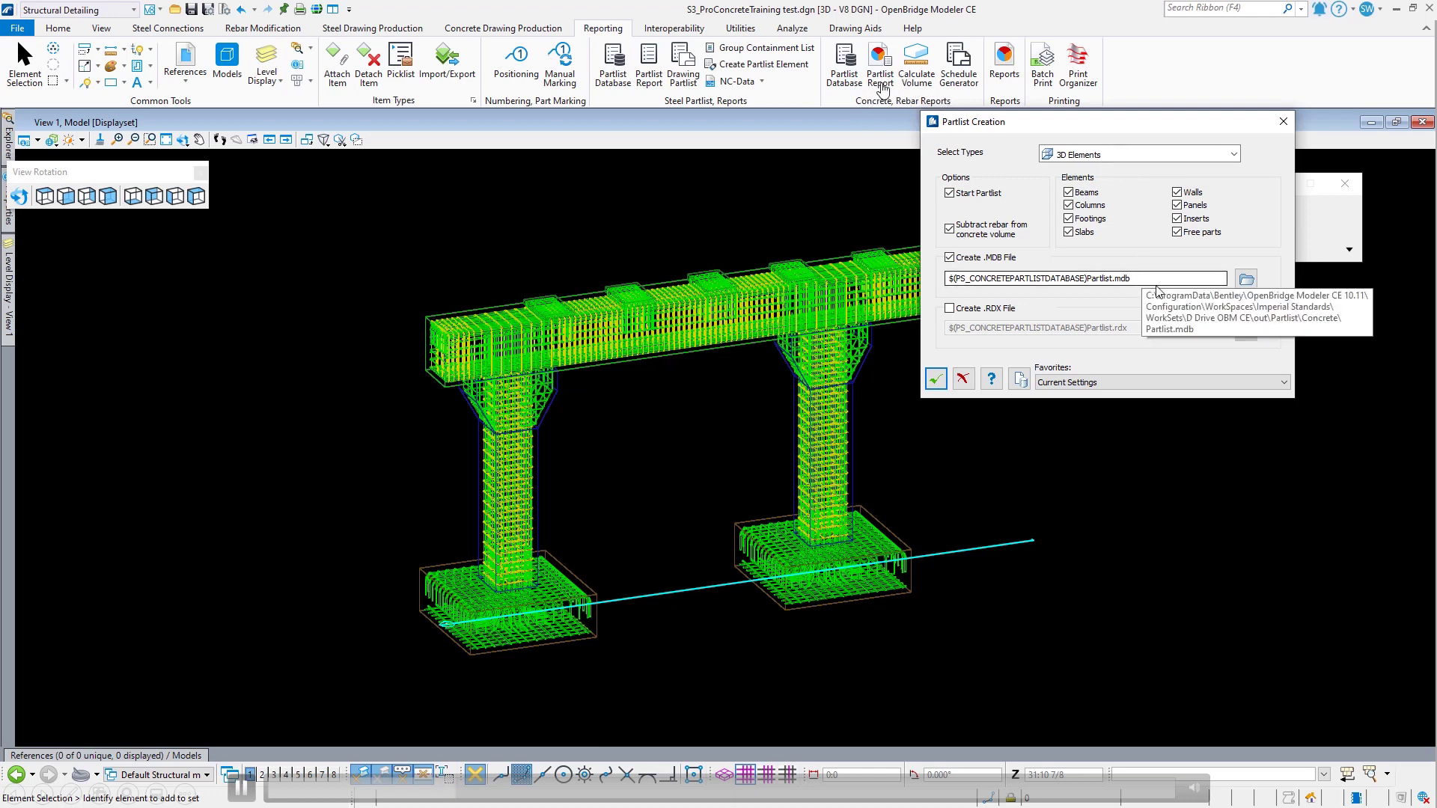
click(936, 381)
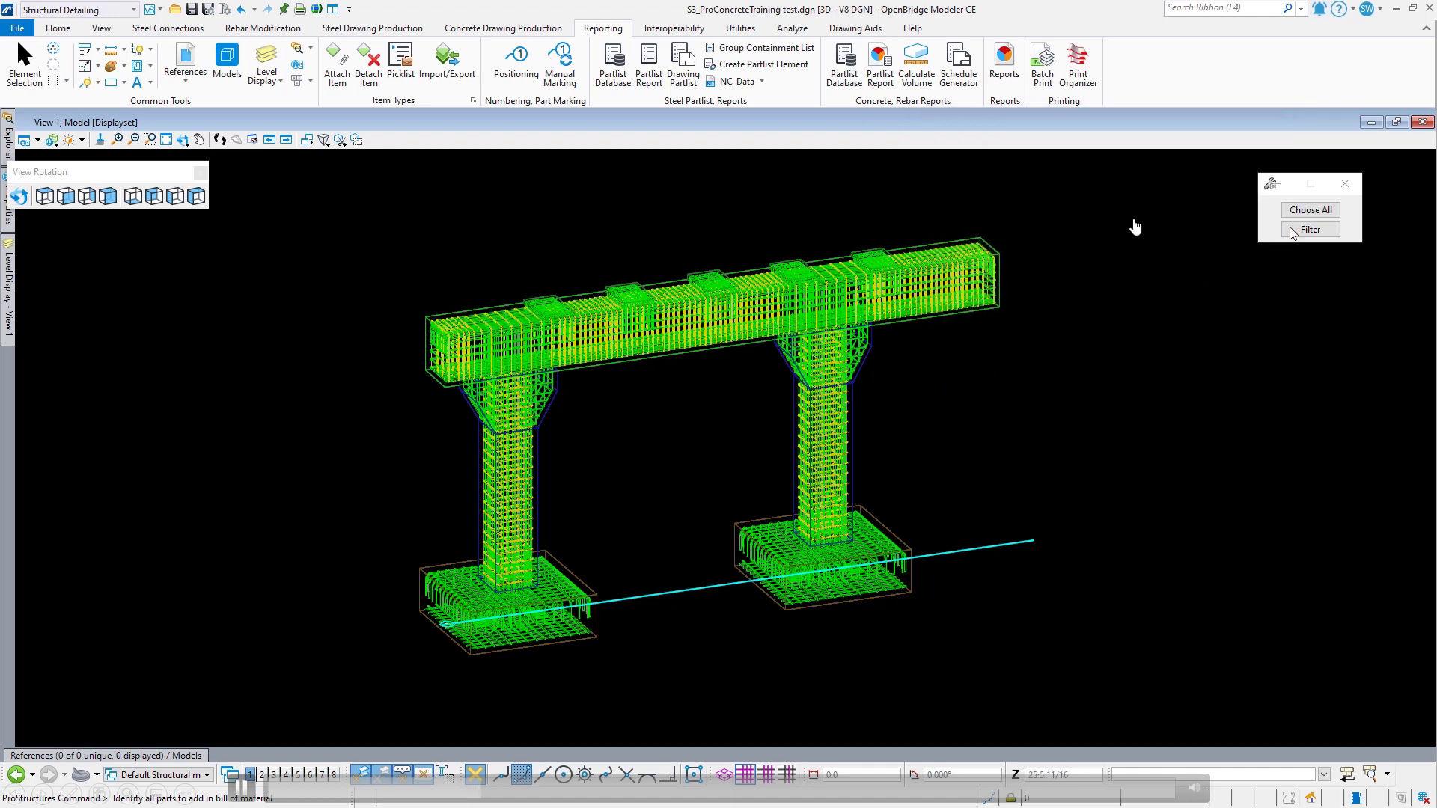
click(1311, 210)
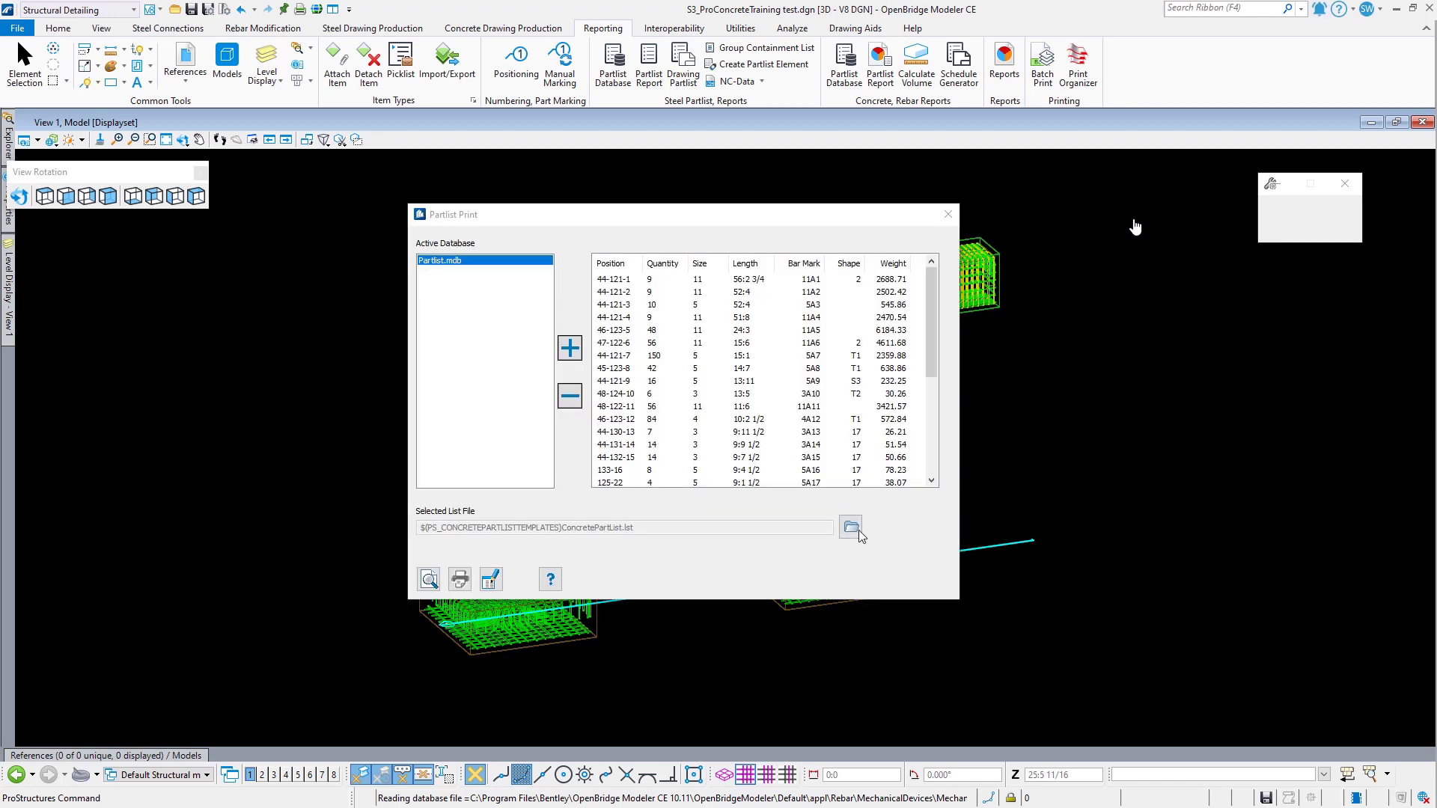
Step: Generate a print preview of all pages of the partlist report using the ConcretePartList.lst template
click(852, 528)
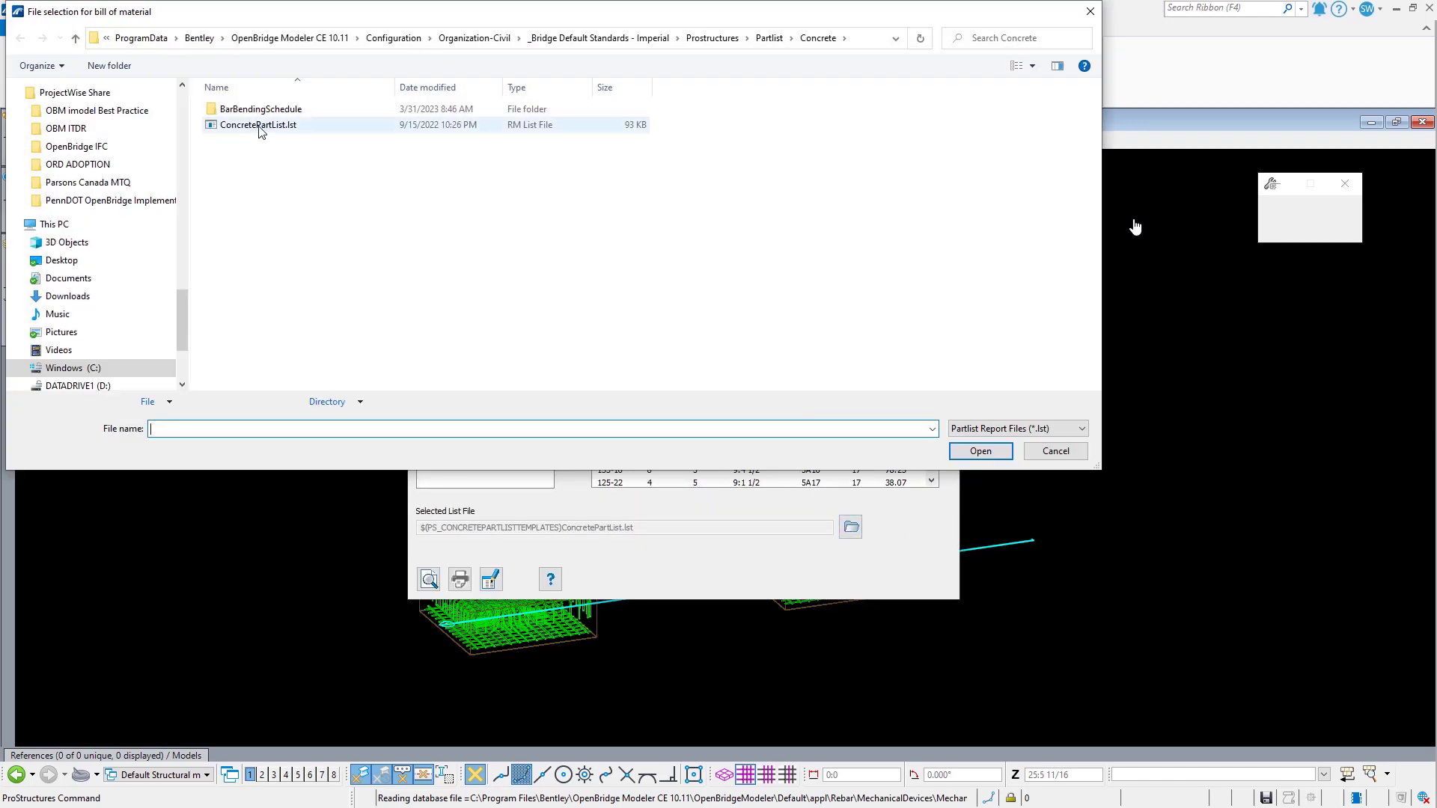
double_click(259, 126)
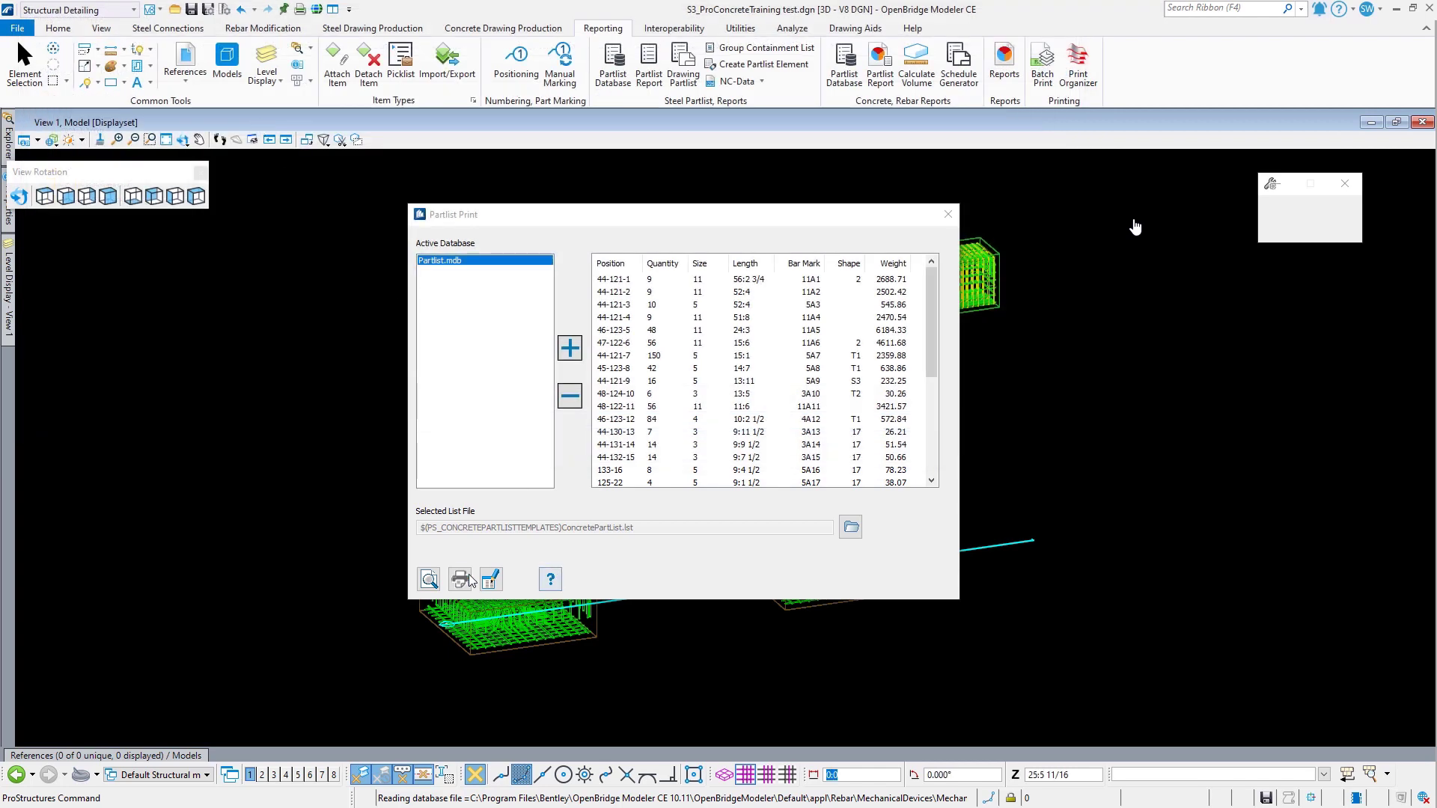
click(436, 581)
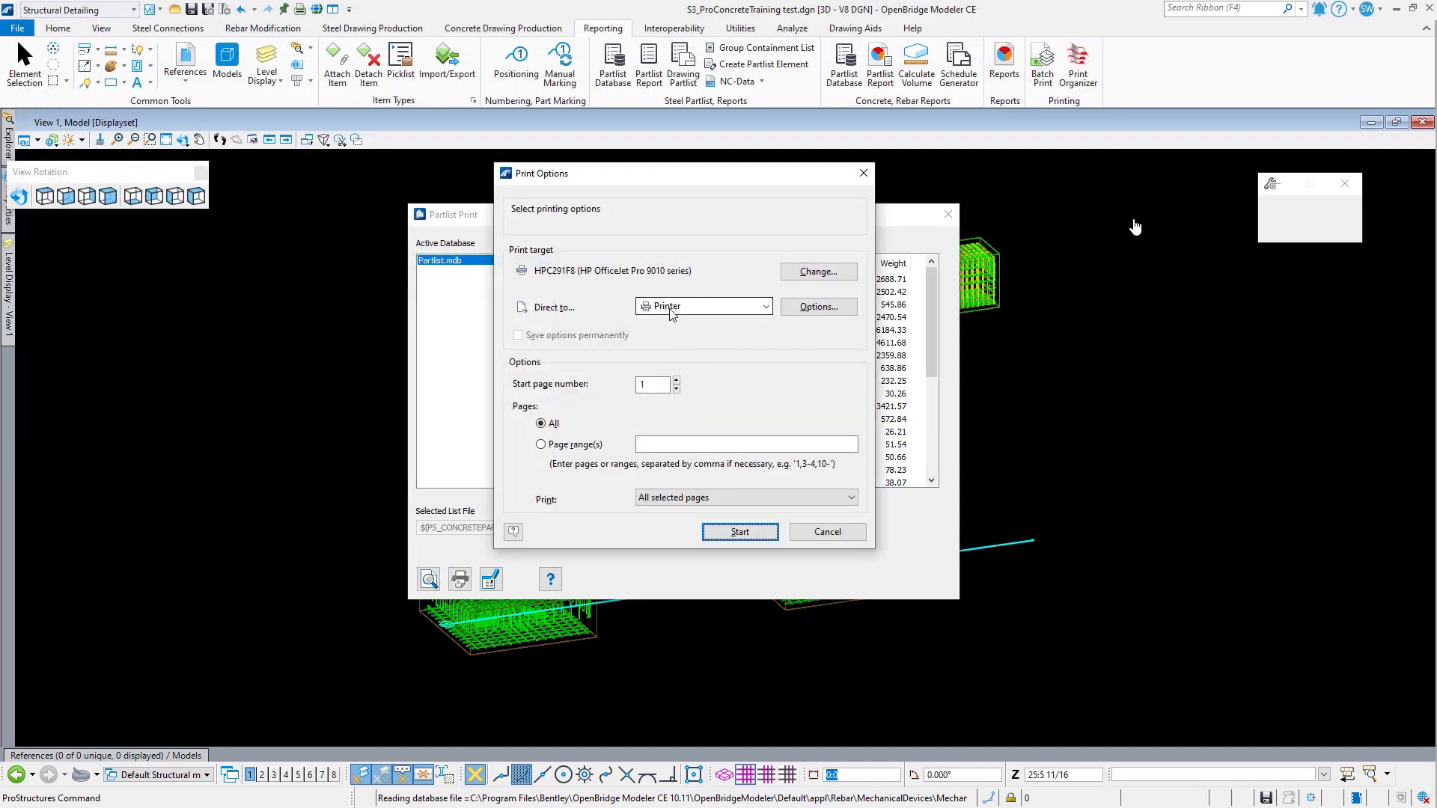
click(671, 308)
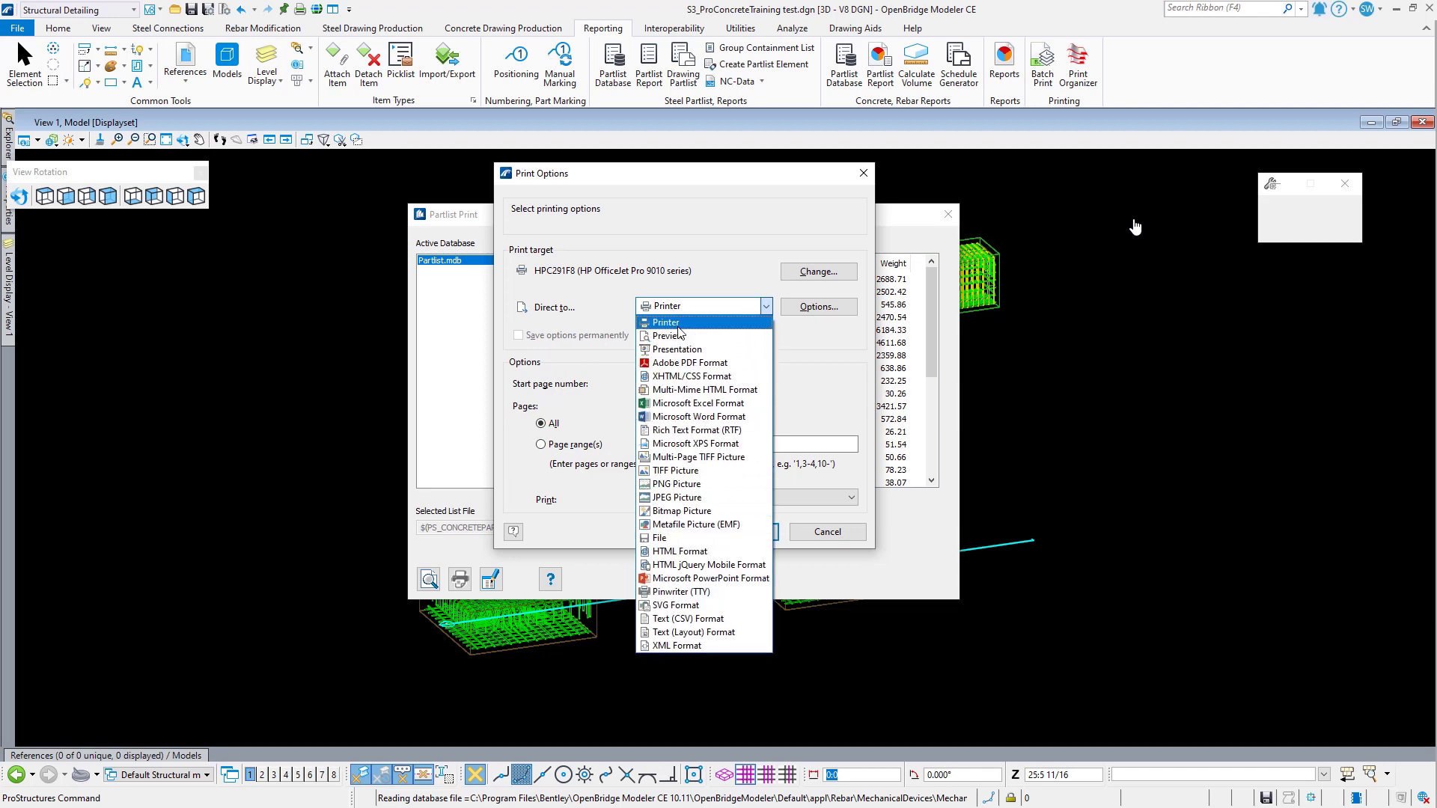
click(678, 335)
click(737, 532)
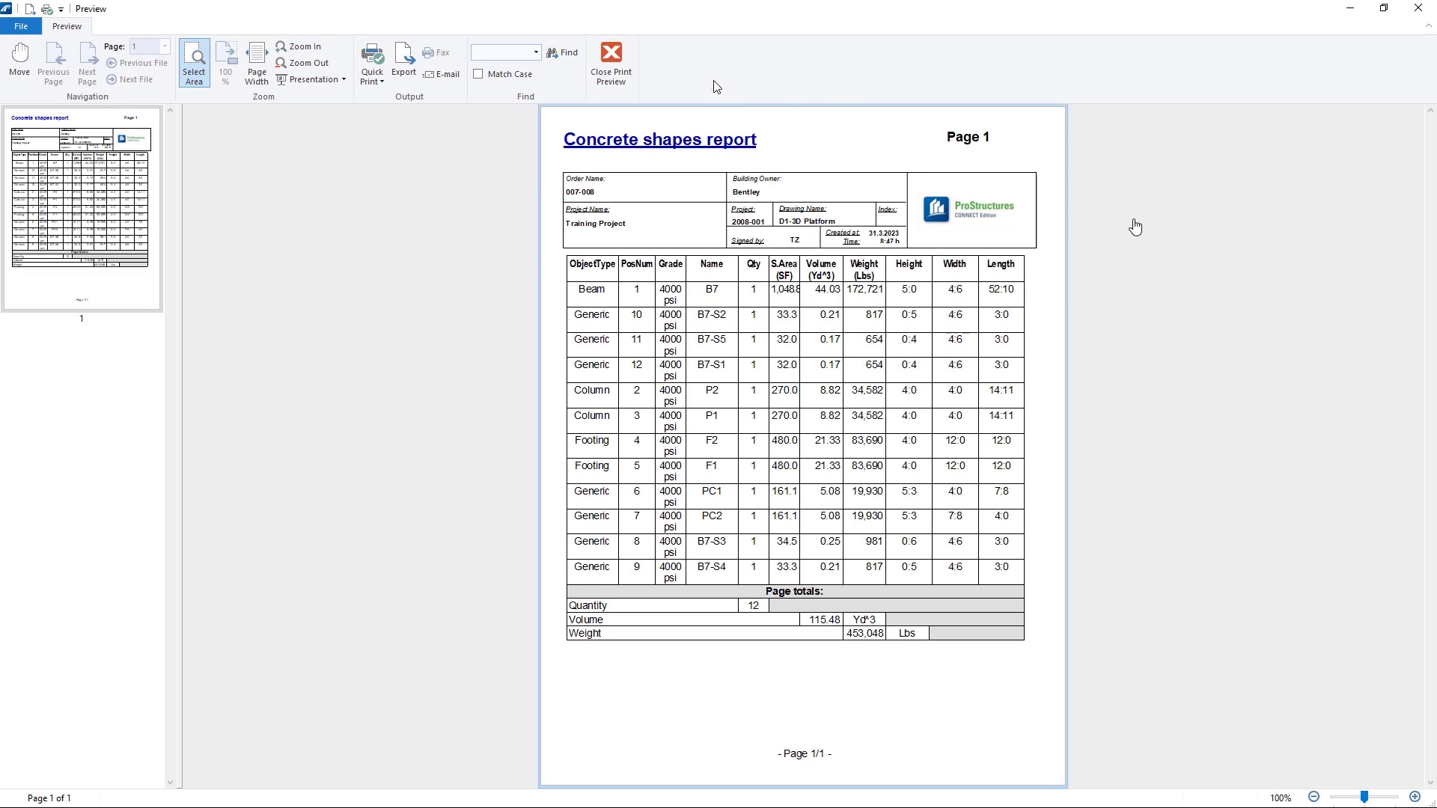
Step: Close the concrete shapes report and generate a full-screen preview of all partlist pages using the Bar_Bending_Schedule.lst template
click(608, 62)
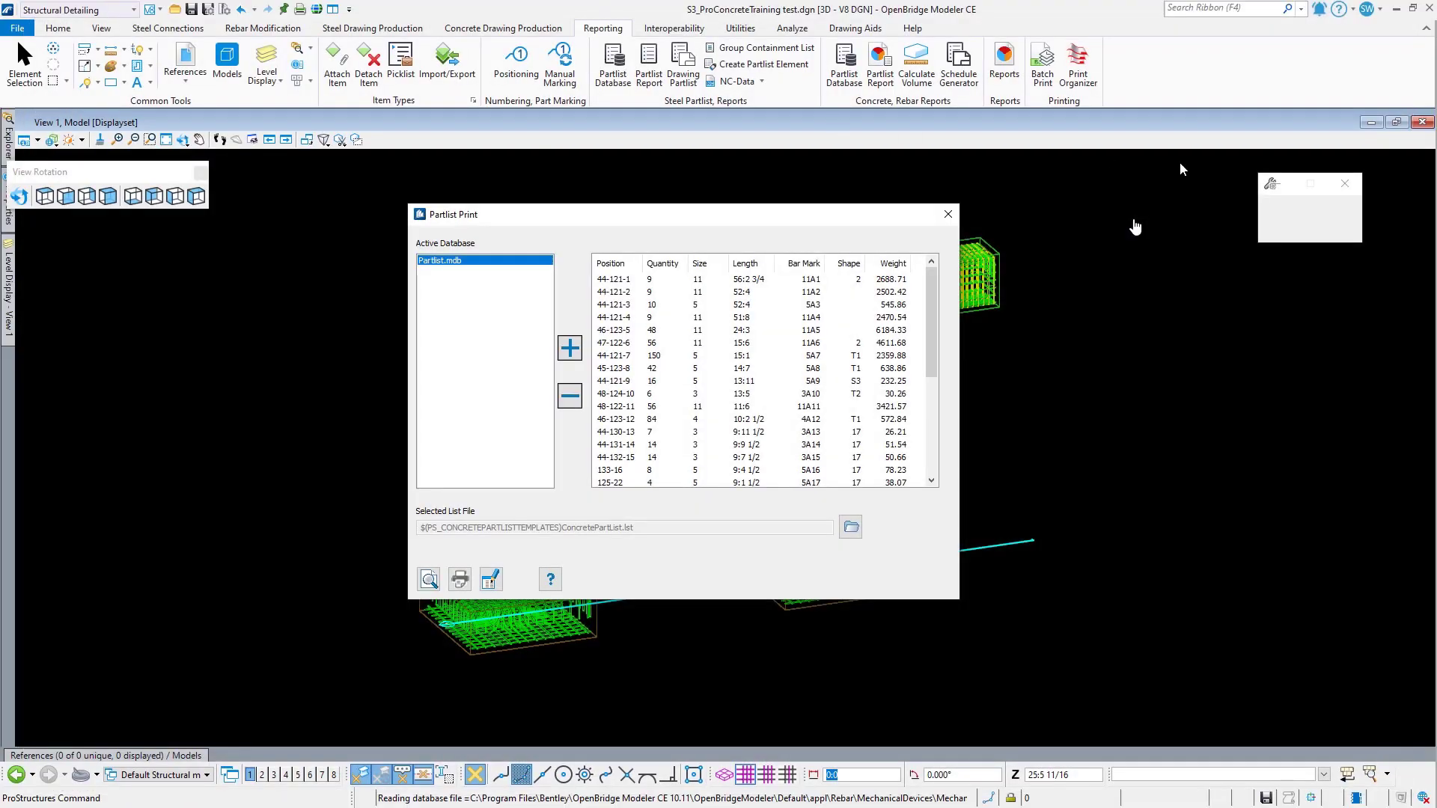
click(851, 527)
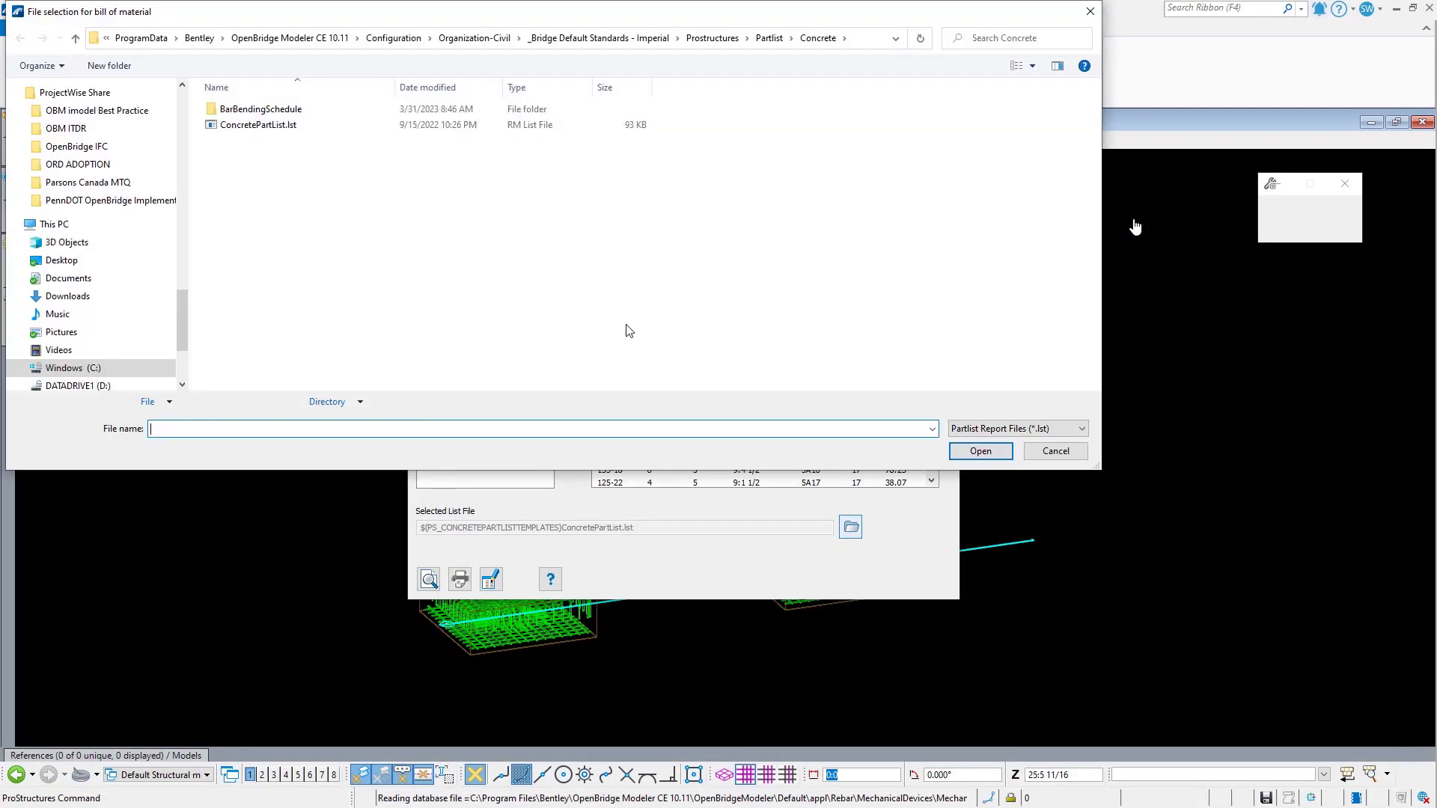
double_click(315, 114)
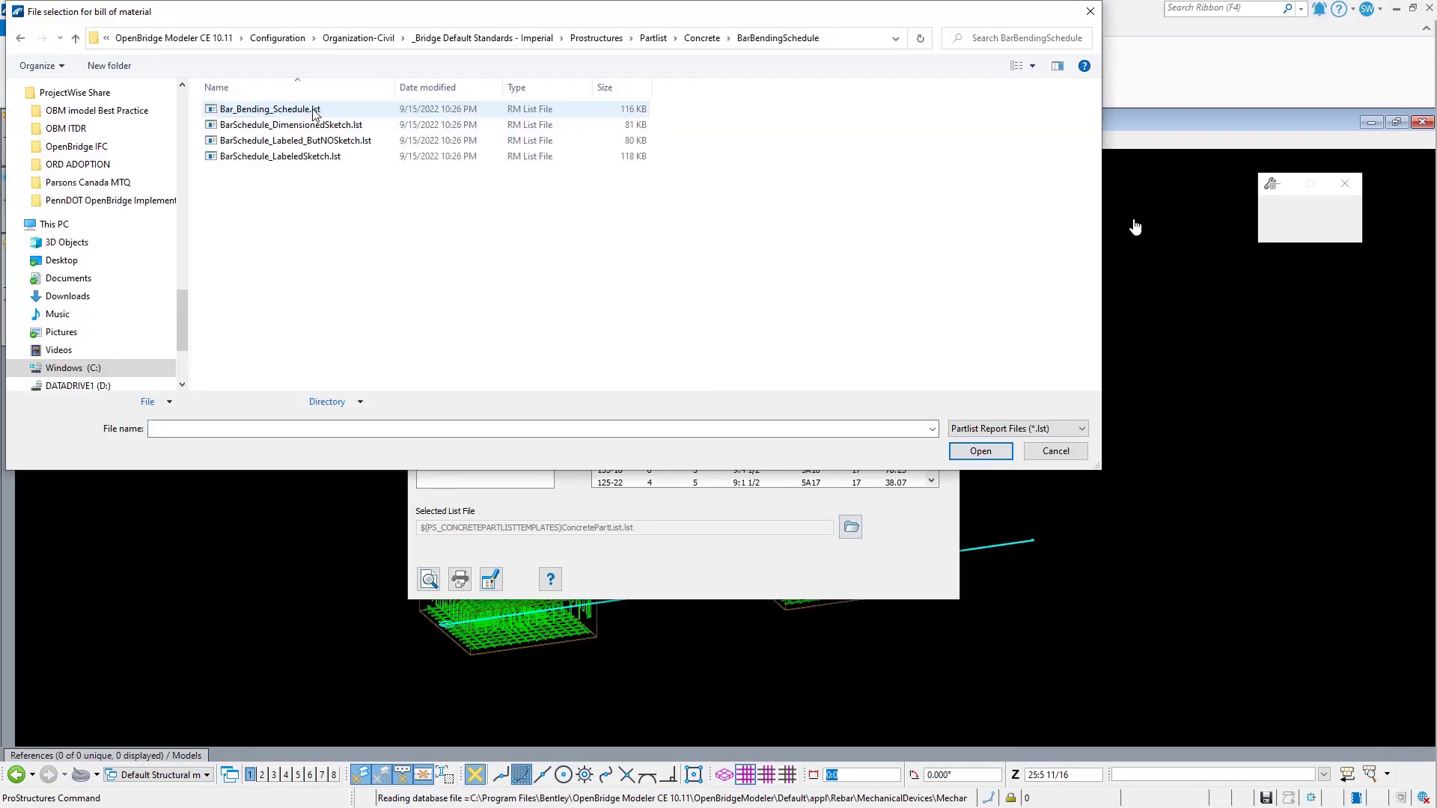
double_click(314, 110)
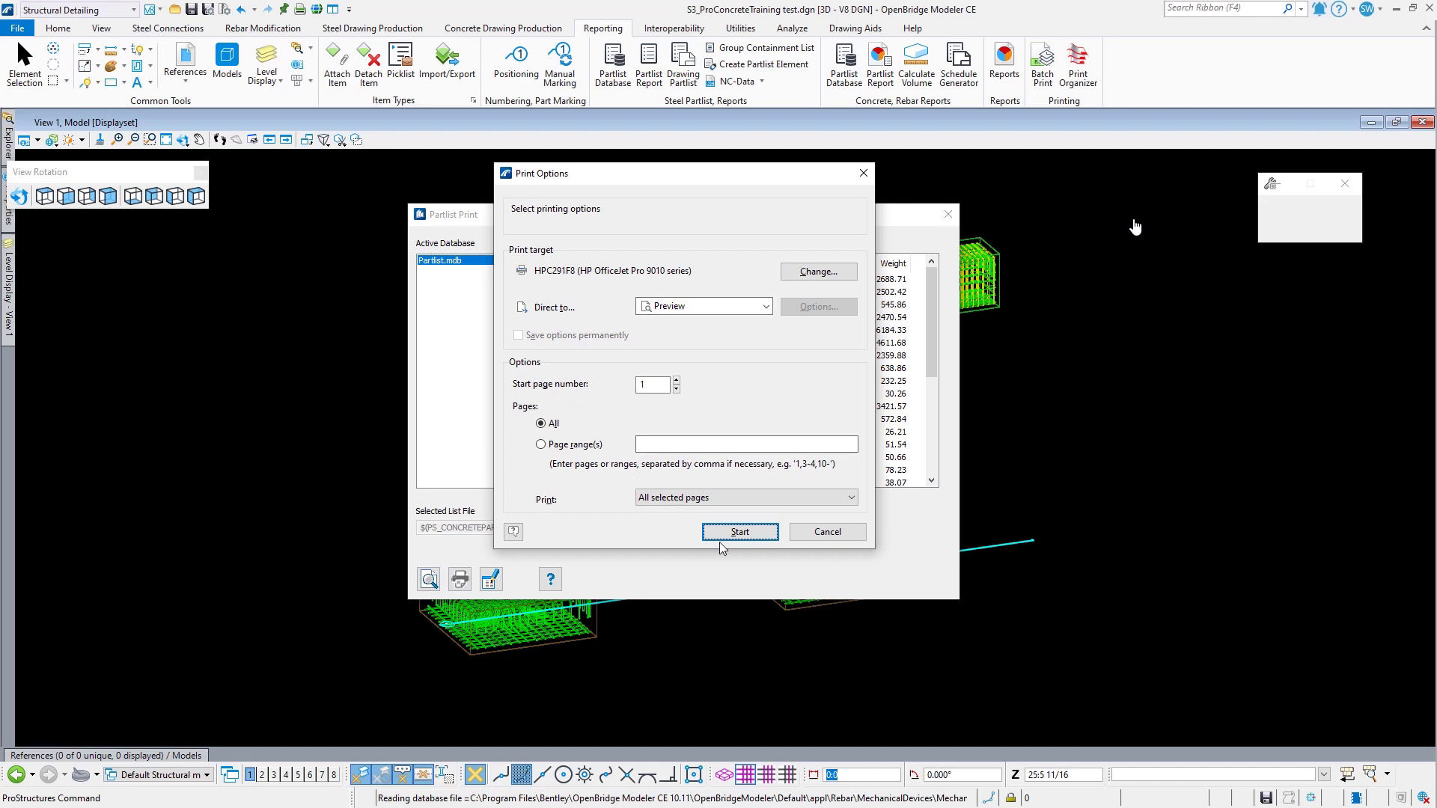
key(Return)
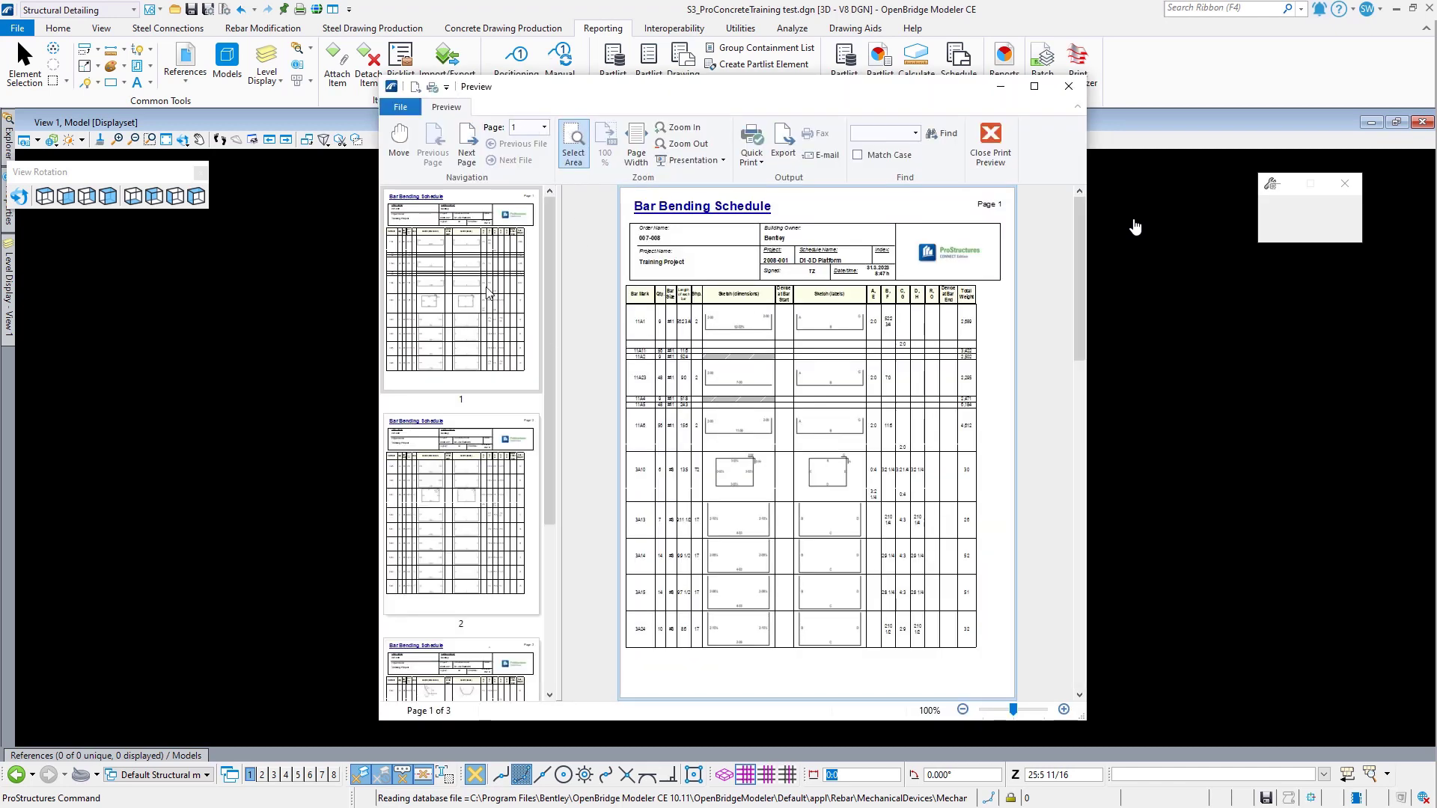
double_click(629, 88)
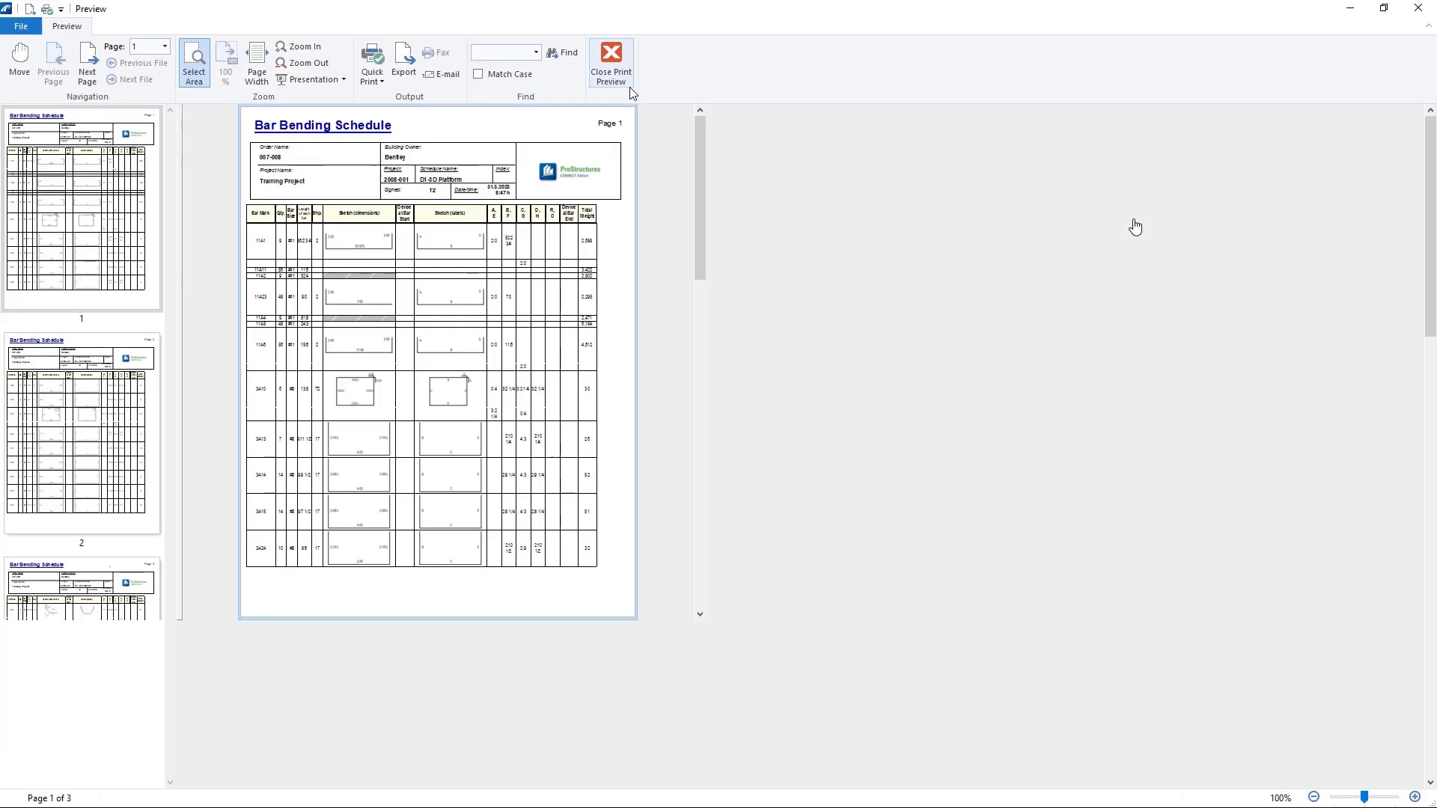
Step: Examine the bar marks, sizes, lengths and bending sketches on all three pages of the Bar Bending Schedule at 200% zoom
click(305, 51)
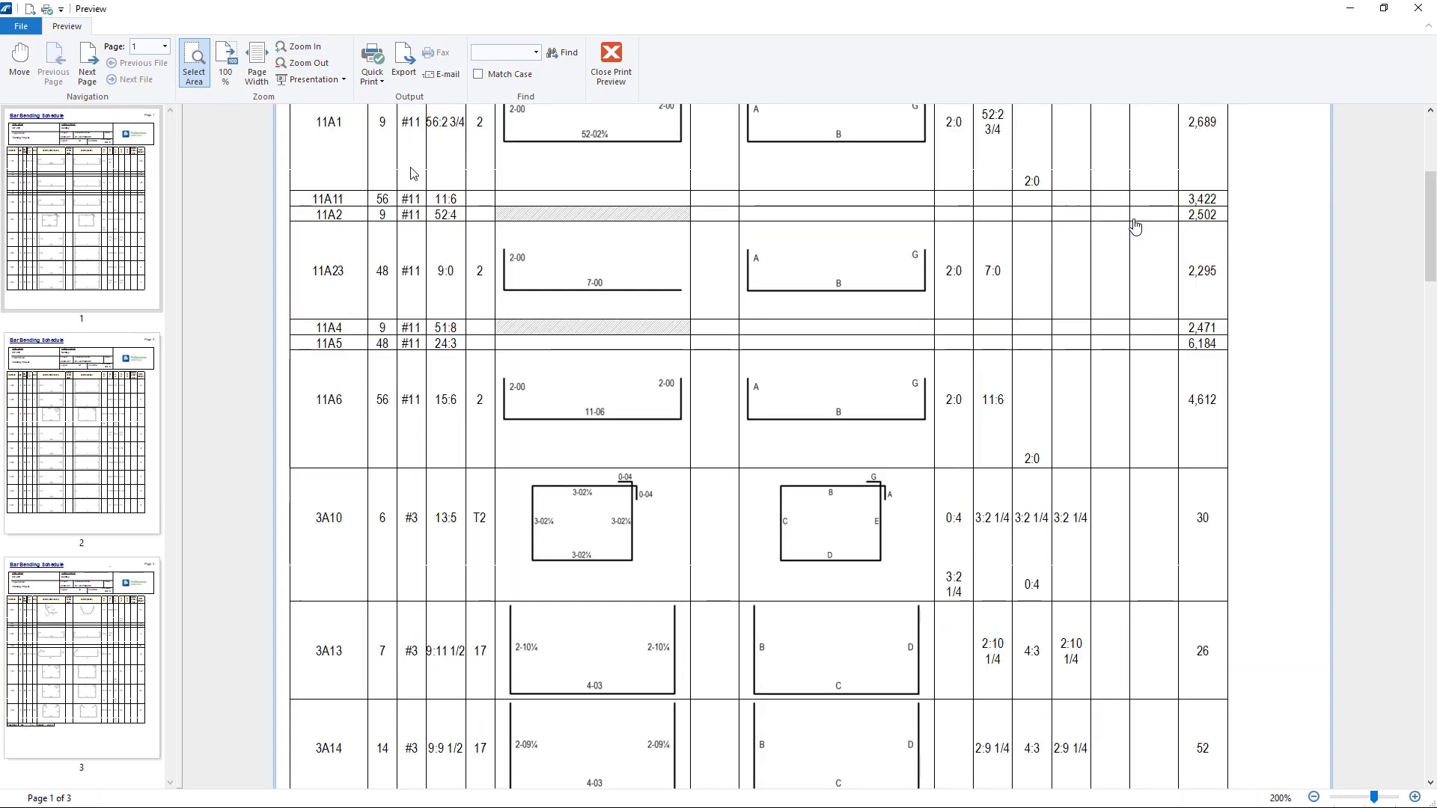
scroll(599, 371, up, 4)
scroll(603, 372, down, 1)
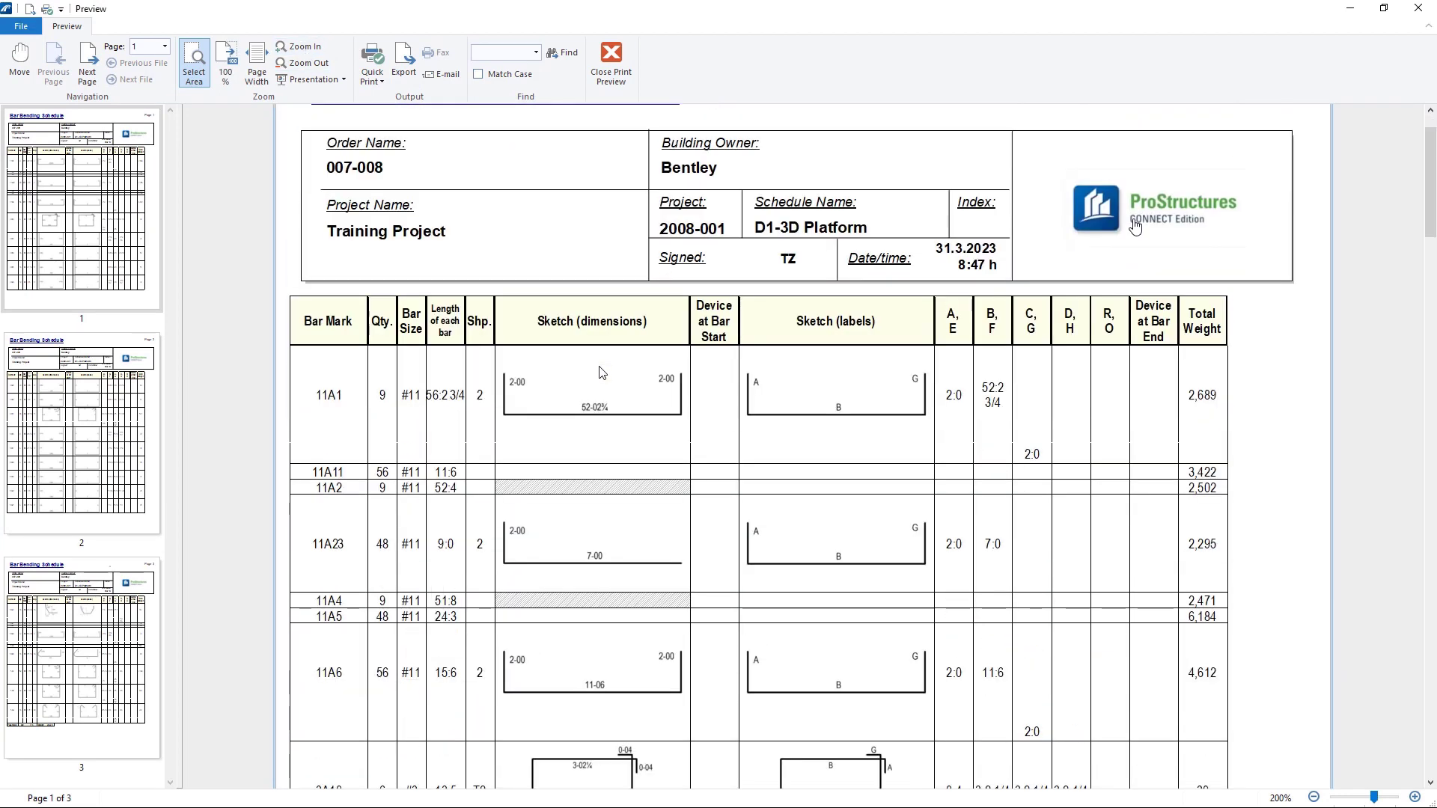
scroll(603, 372, down, 2)
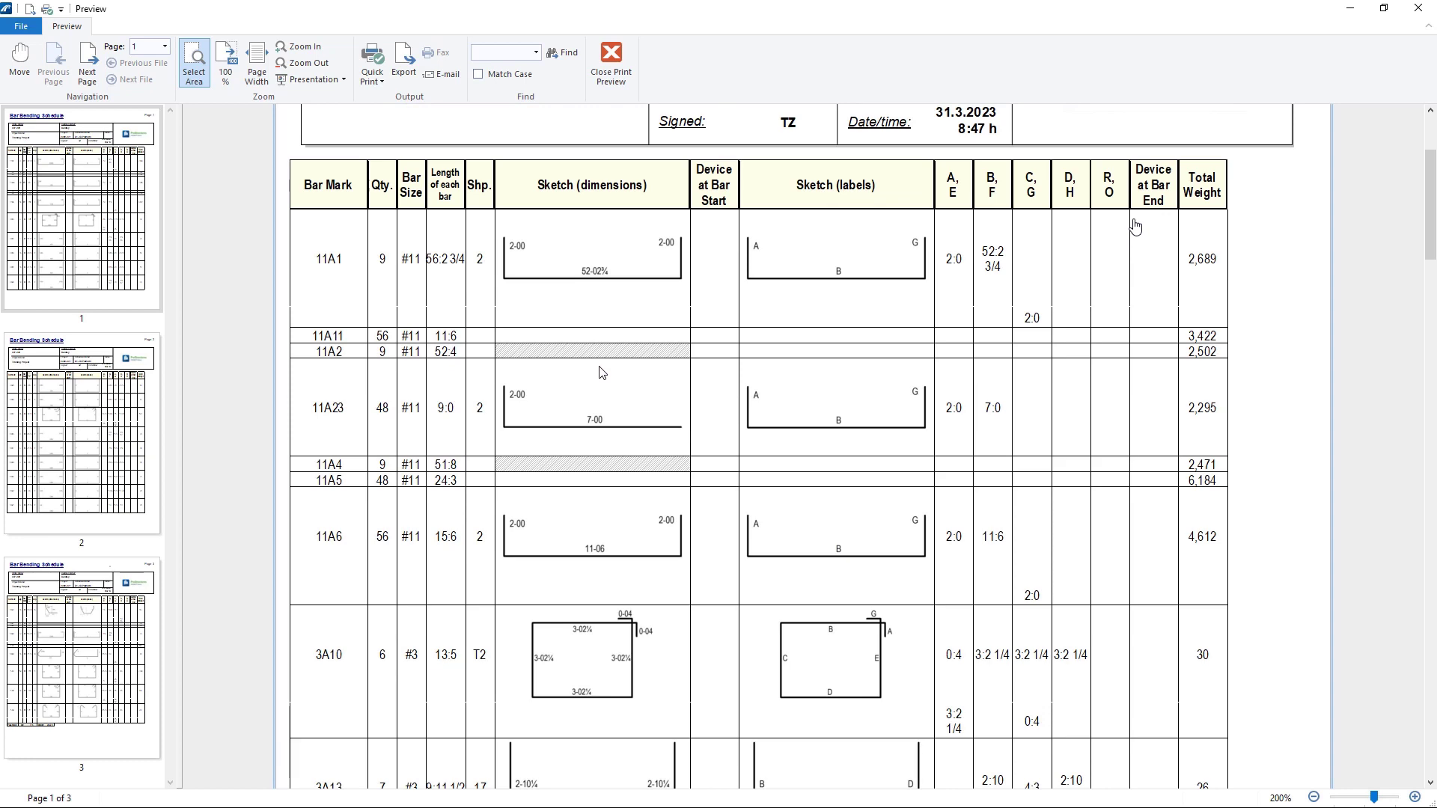
scroll(603, 372, down, 5)
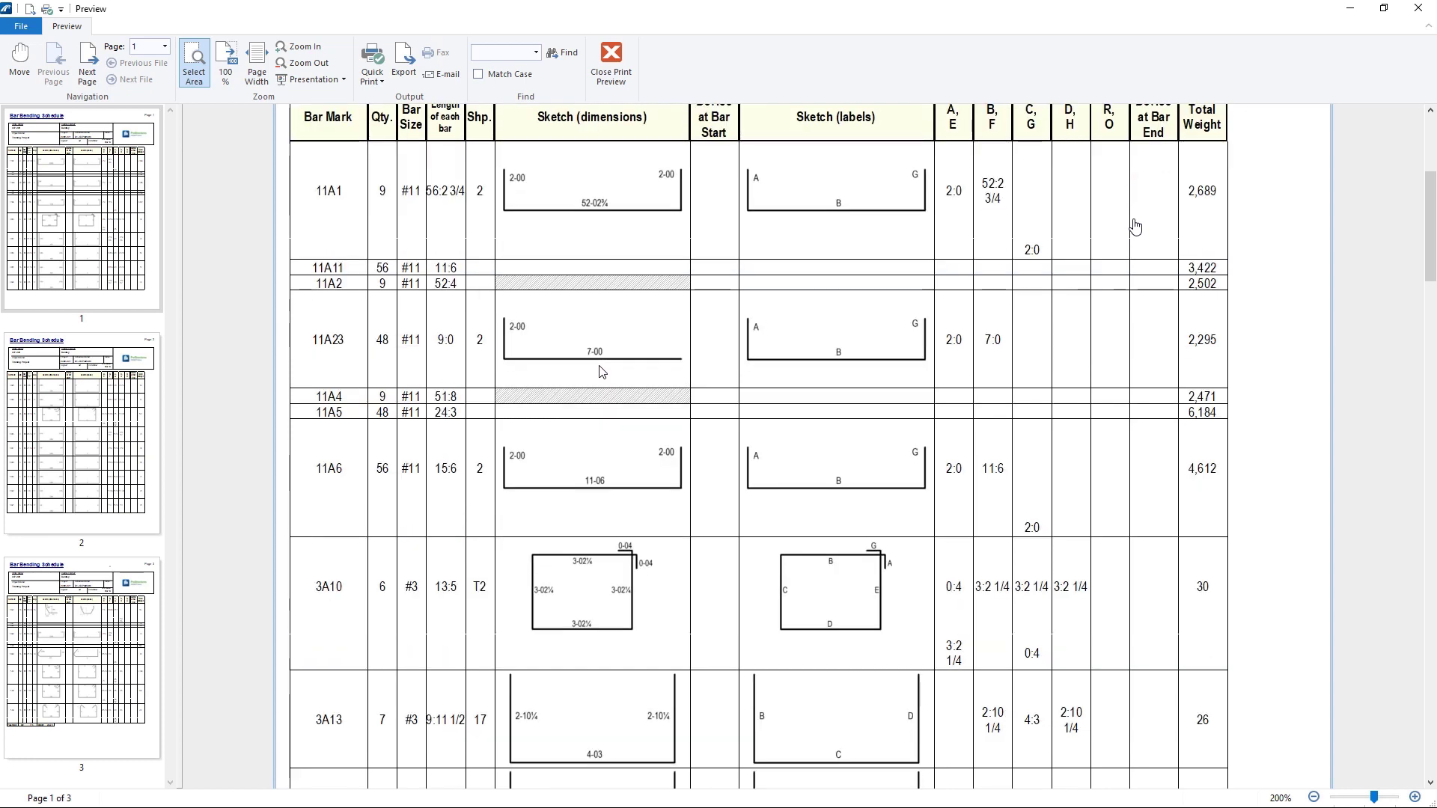
scroll(603, 373, down, 2)
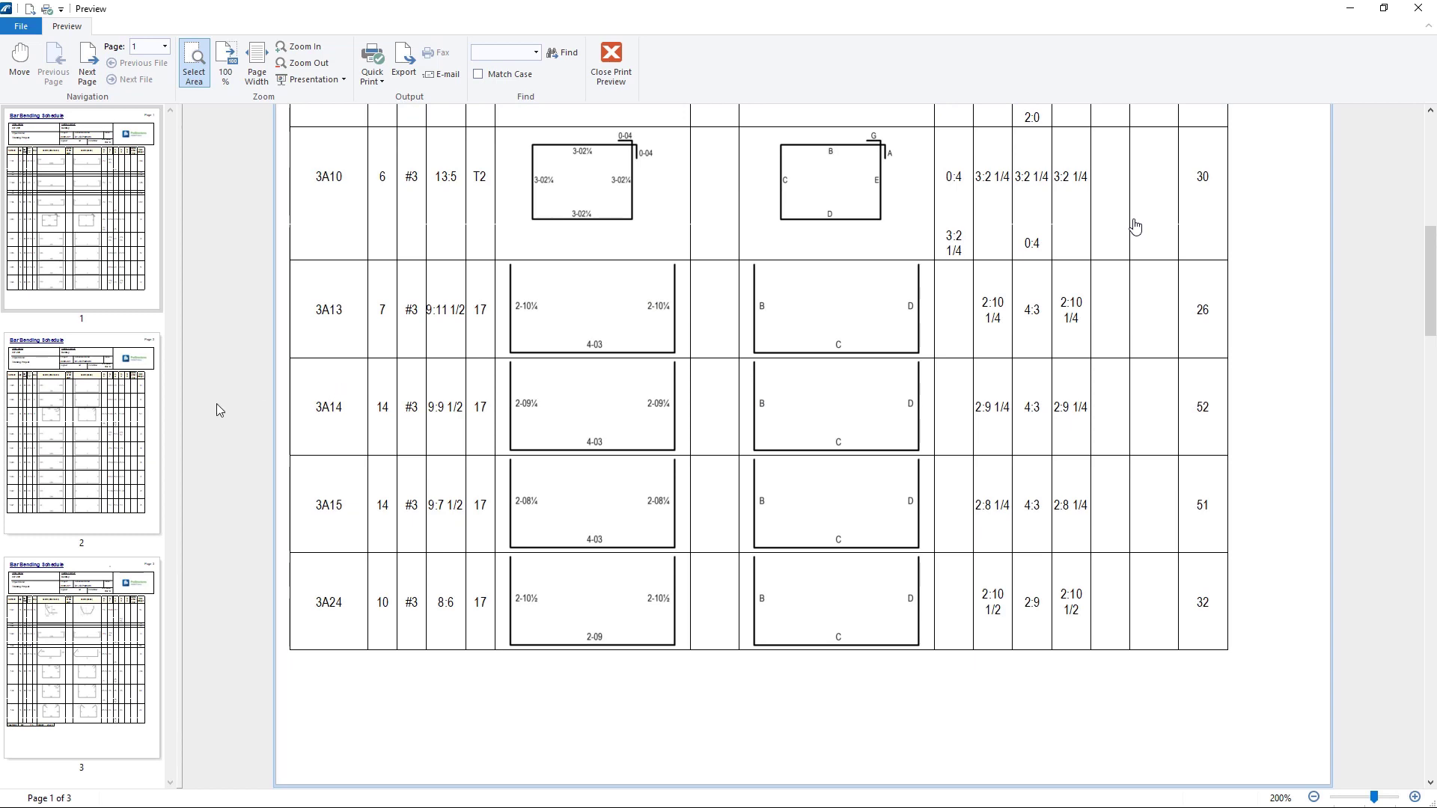
click(125, 432)
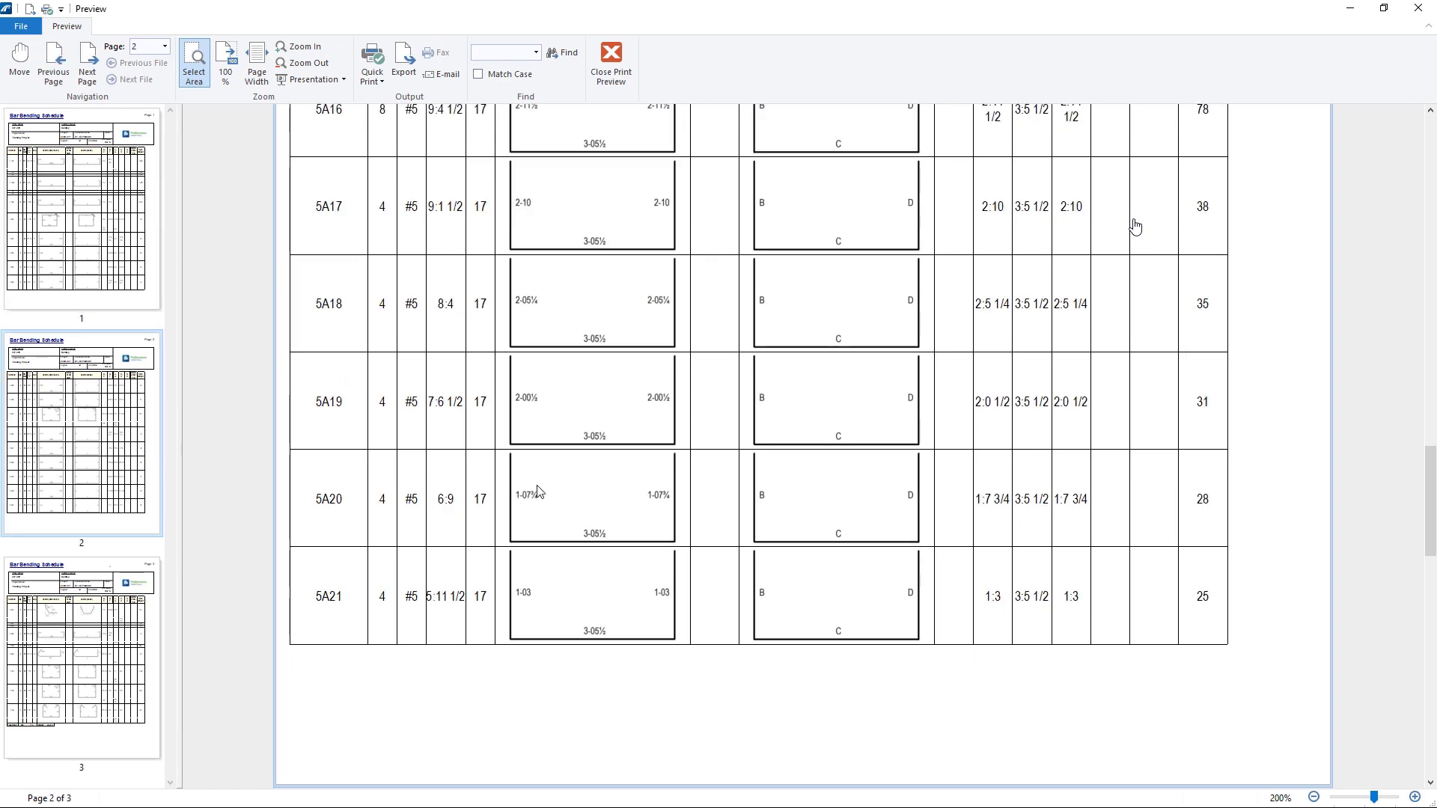
scroll(537, 492, up, 8)
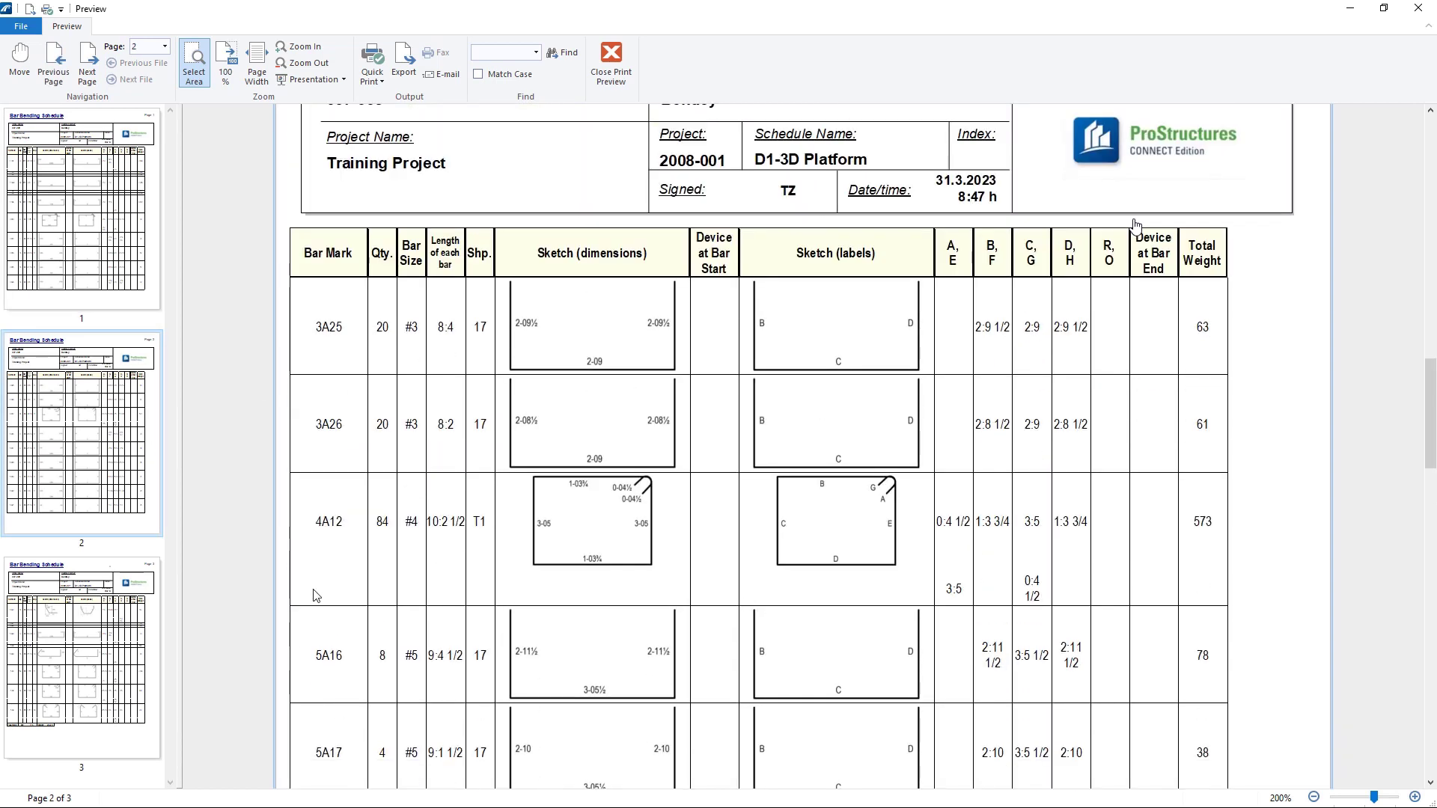
click(97, 632)
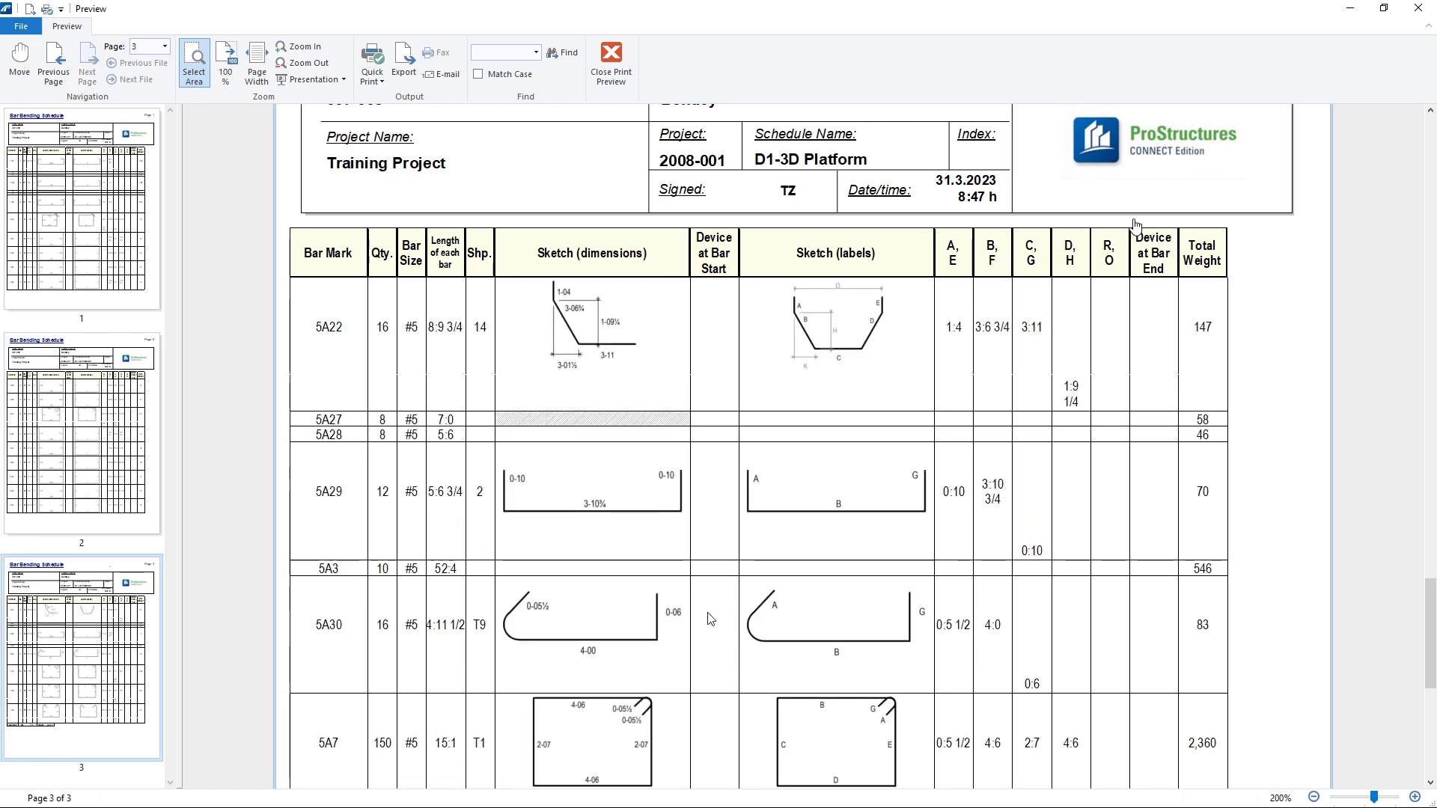
scroll(710, 618, down, 3)
scroll(710, 619, up, 4)
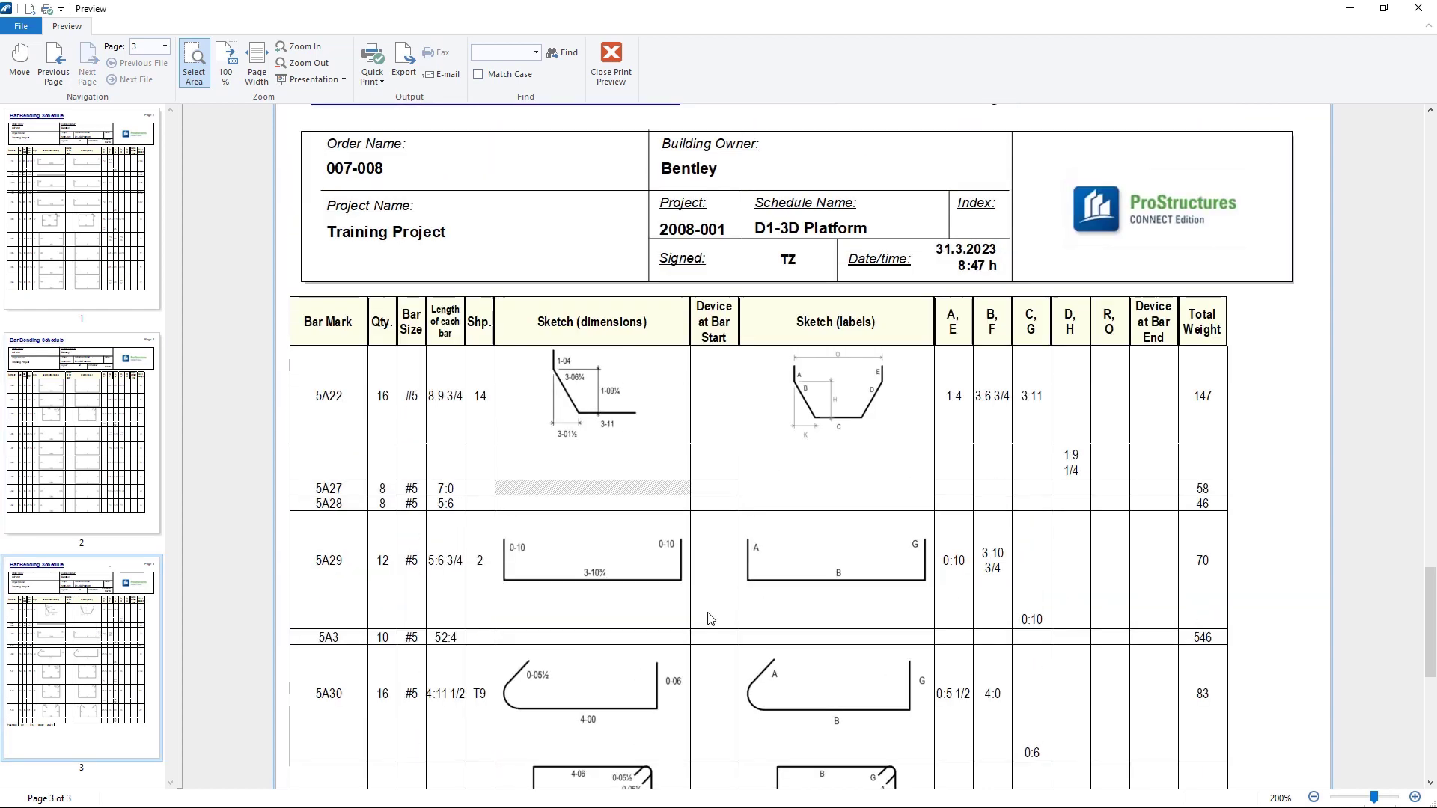
Step: Close the current report and preview all partlist pages using the BarSchedule_LabeledSketch.lst template
click(634, 67)
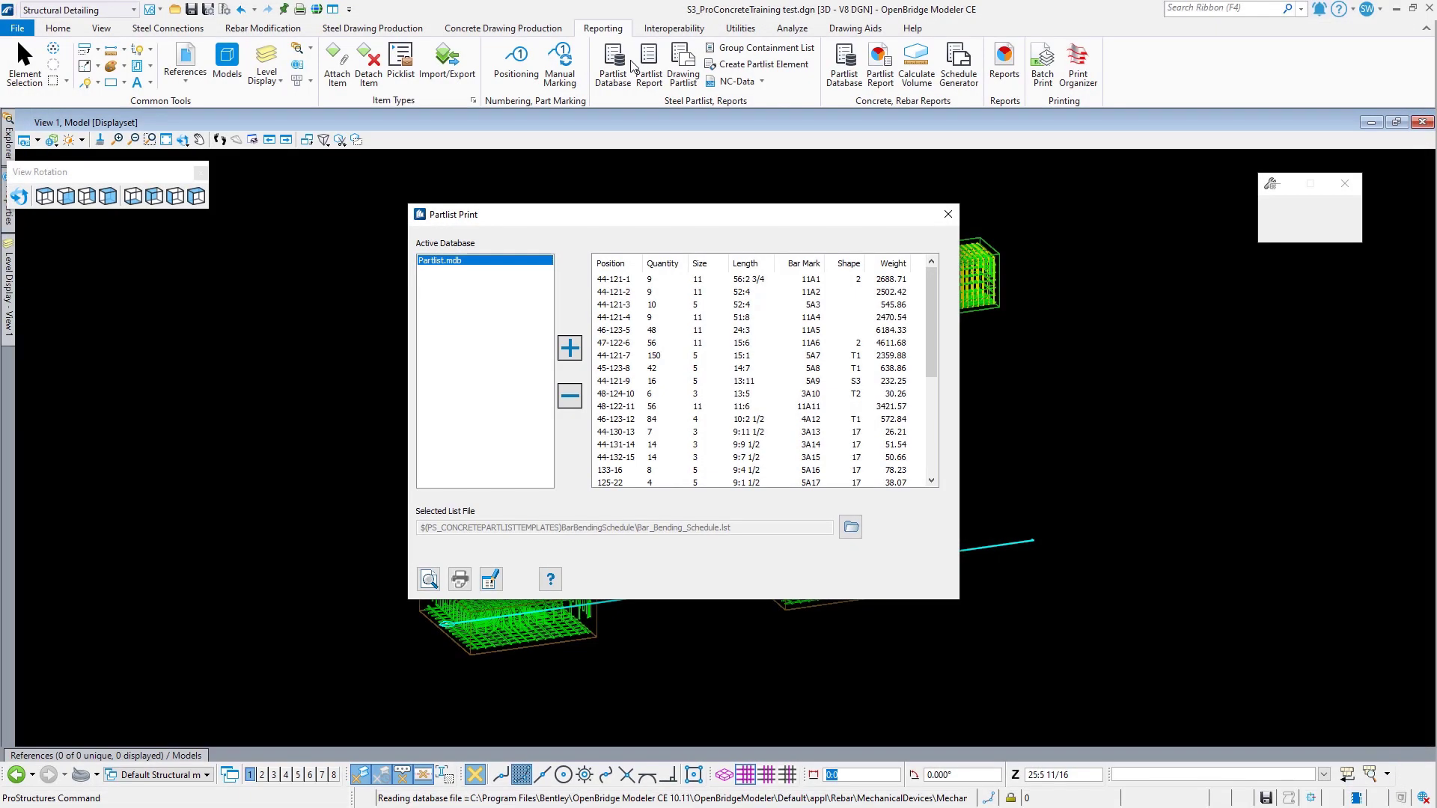
click(859, 533)
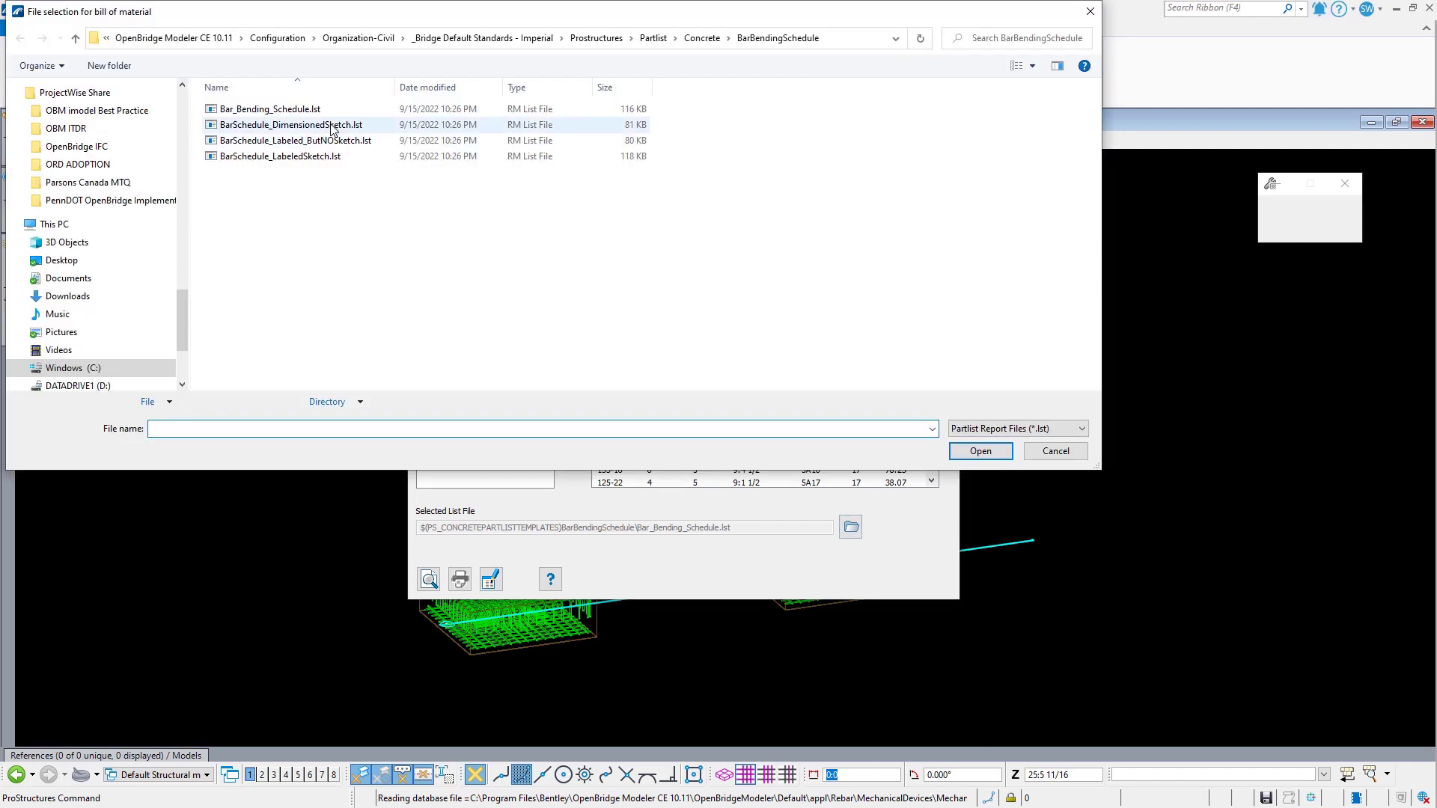
double_click(333, 157)
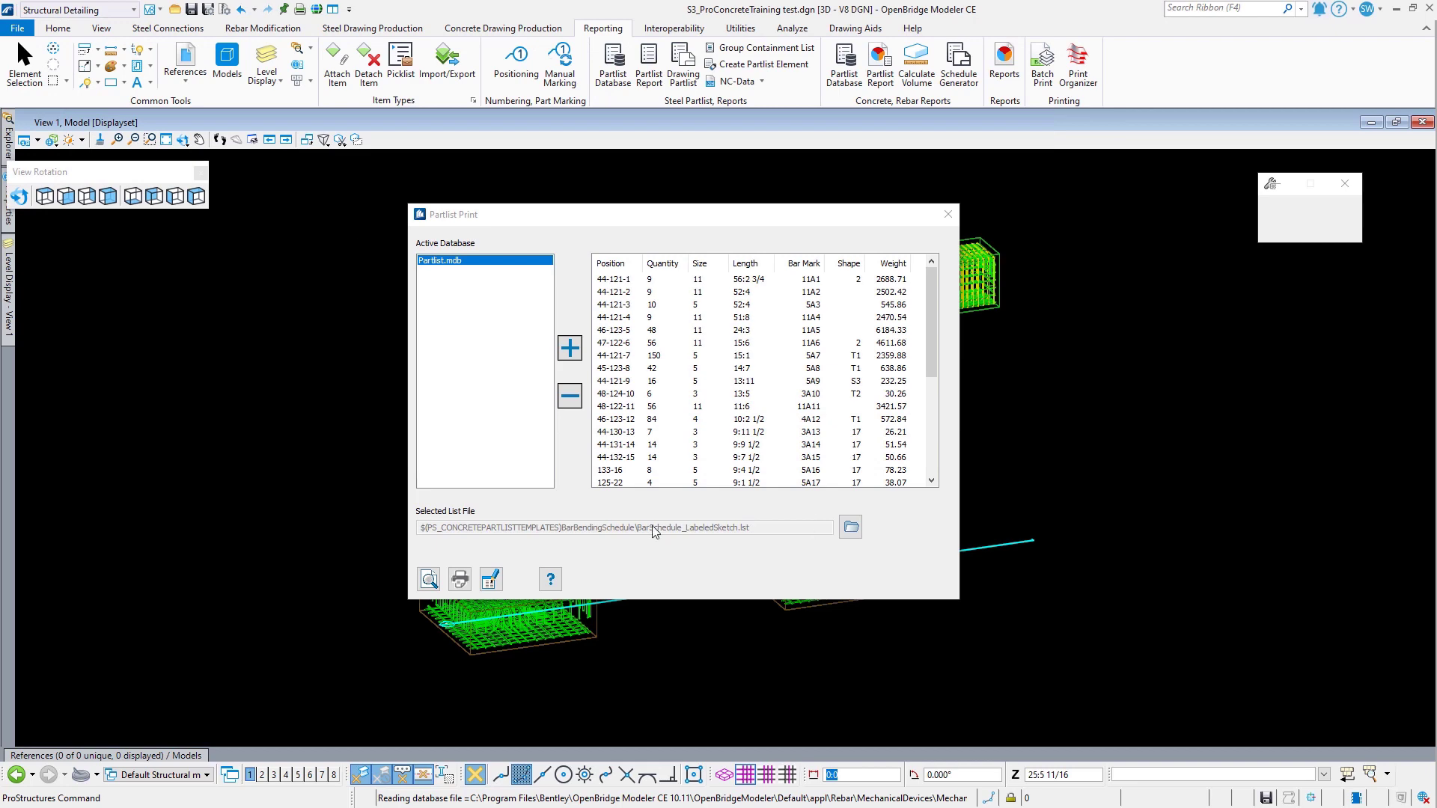
click(427, 582)
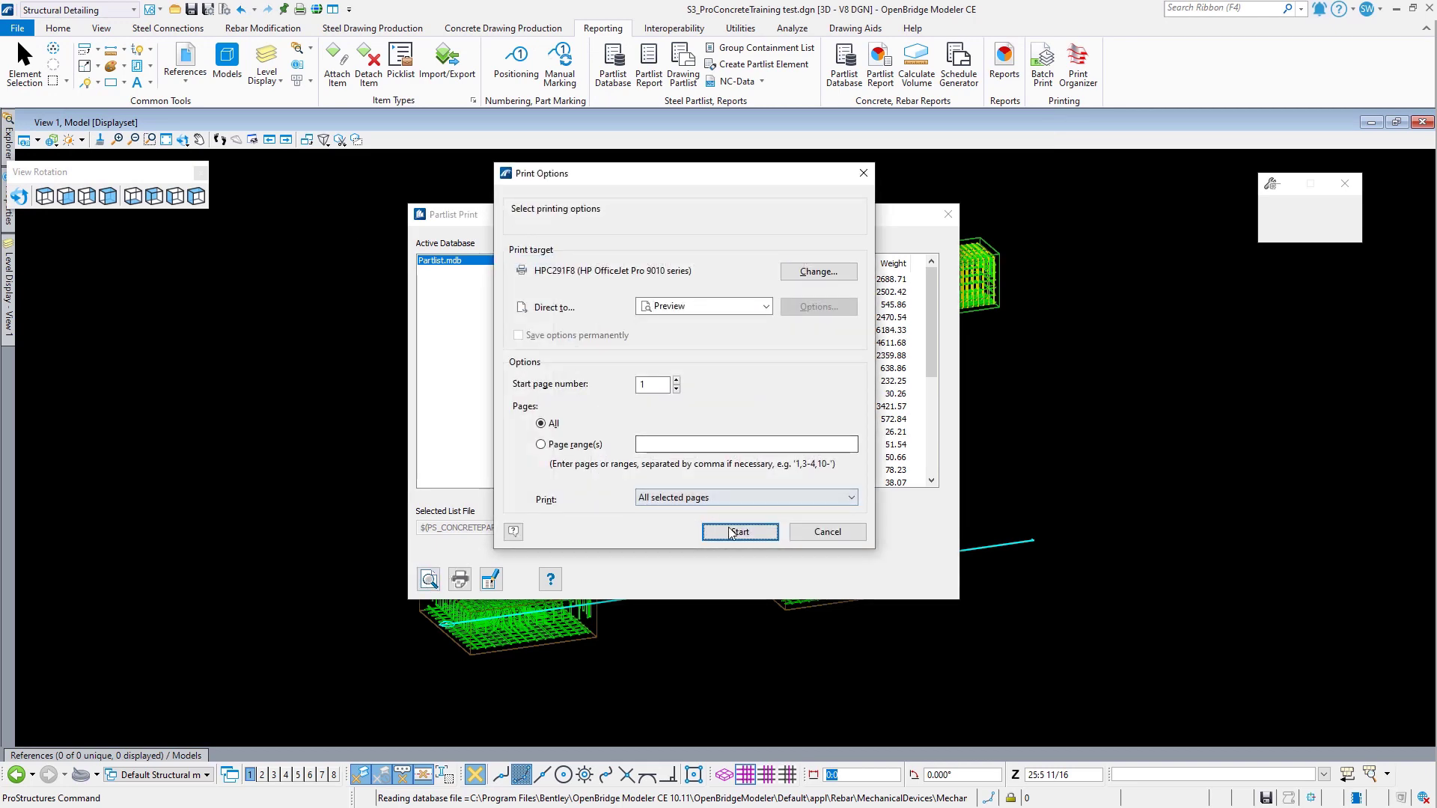
click(729, 532)
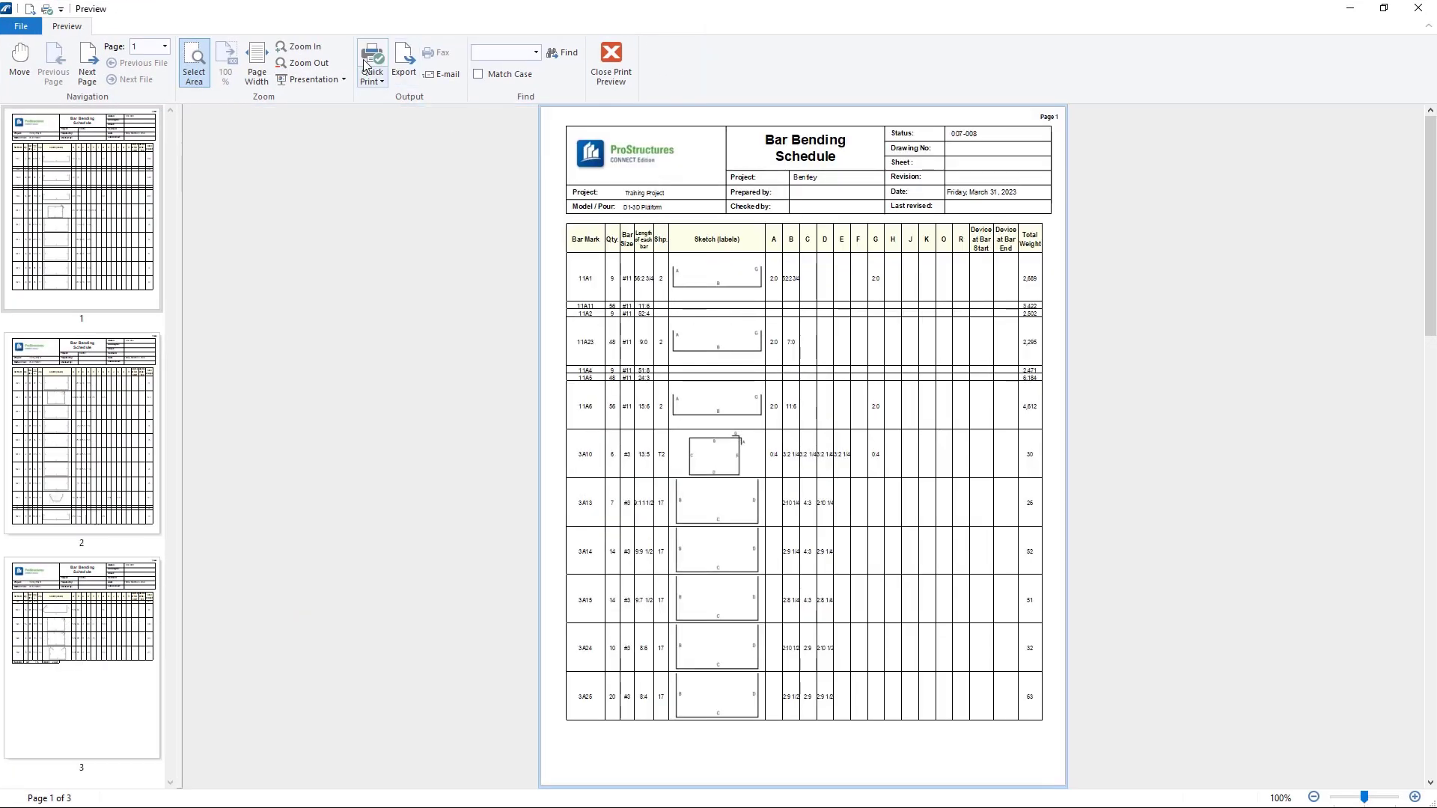
Step: Examine the labeled bar sketches and lettered dimension columns of the schedule at 200% zoom, continuing onto page 2
click(300, 47)
scroll(459, 291, up, 3)
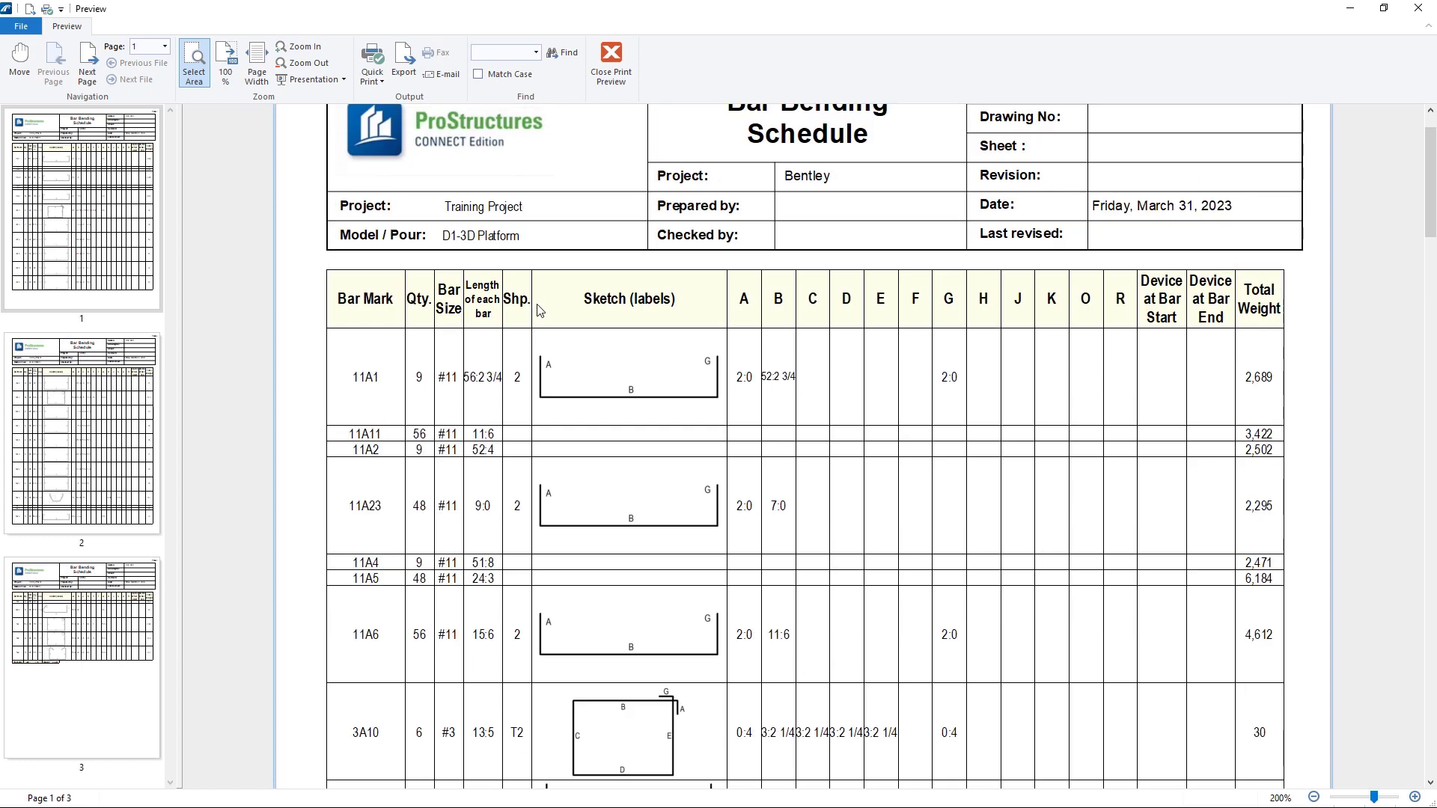
scroll(541, 311, down, 3)
scroll(540, 306, down, 7)
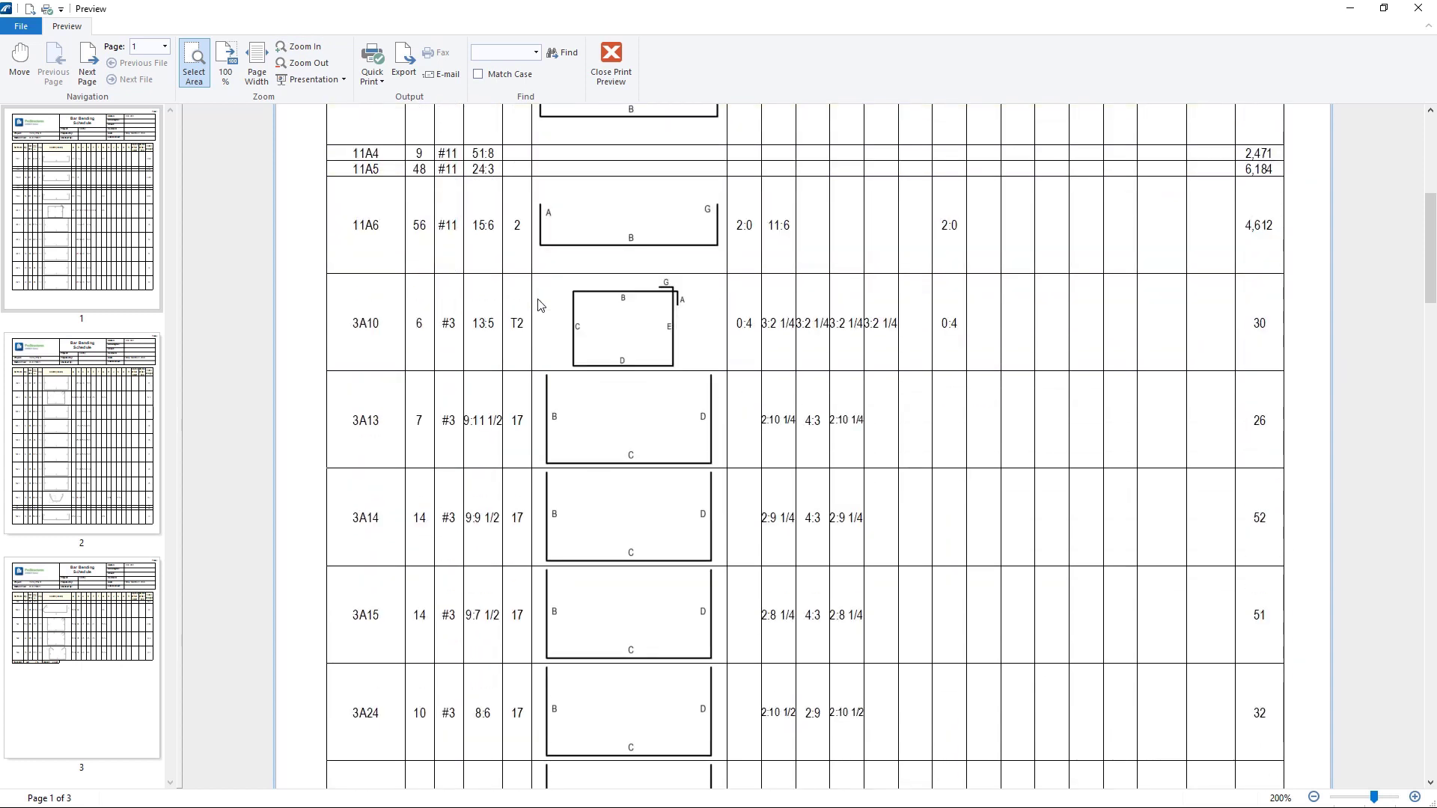
scroll(540, 305, down, 9)
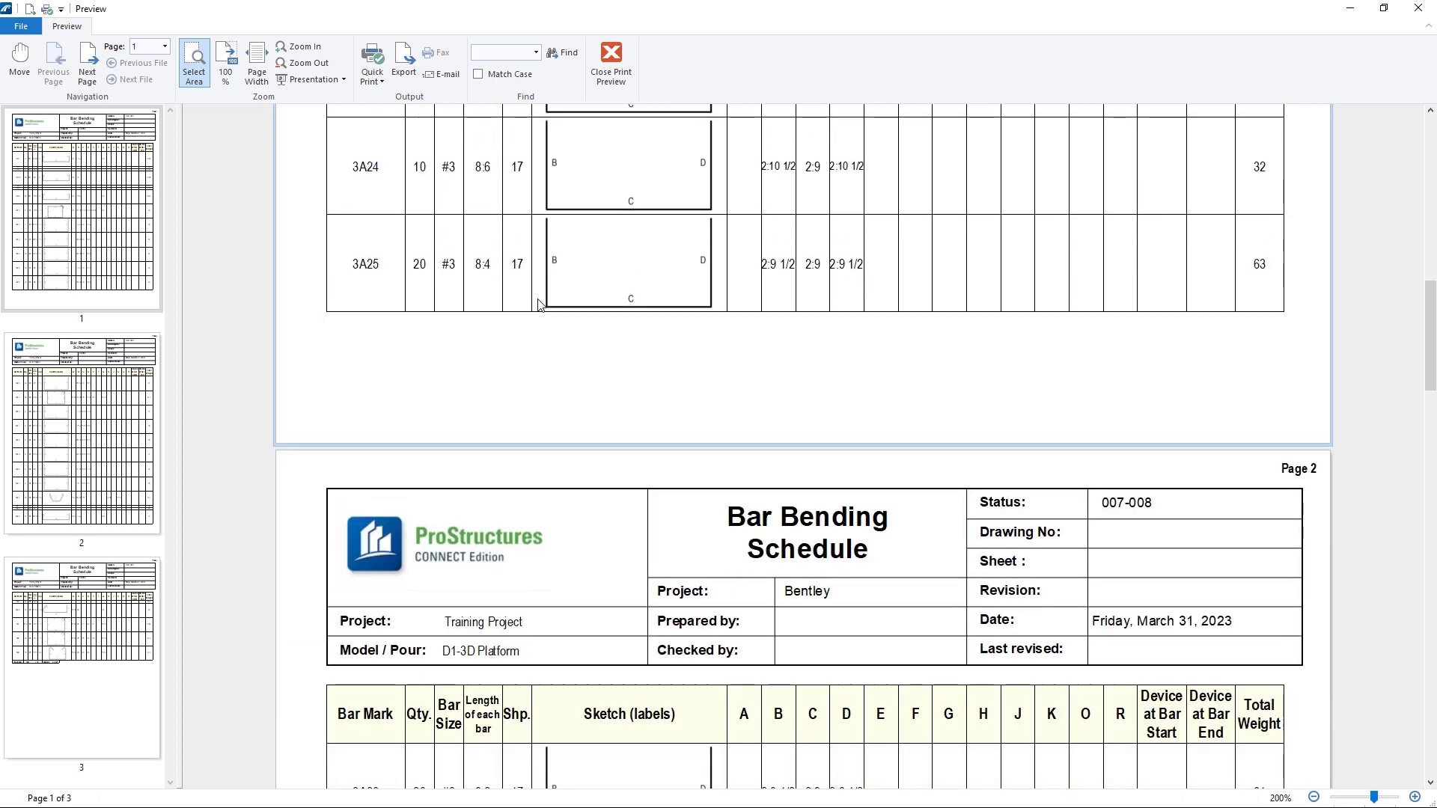
scroll(541, 305, down, 1)
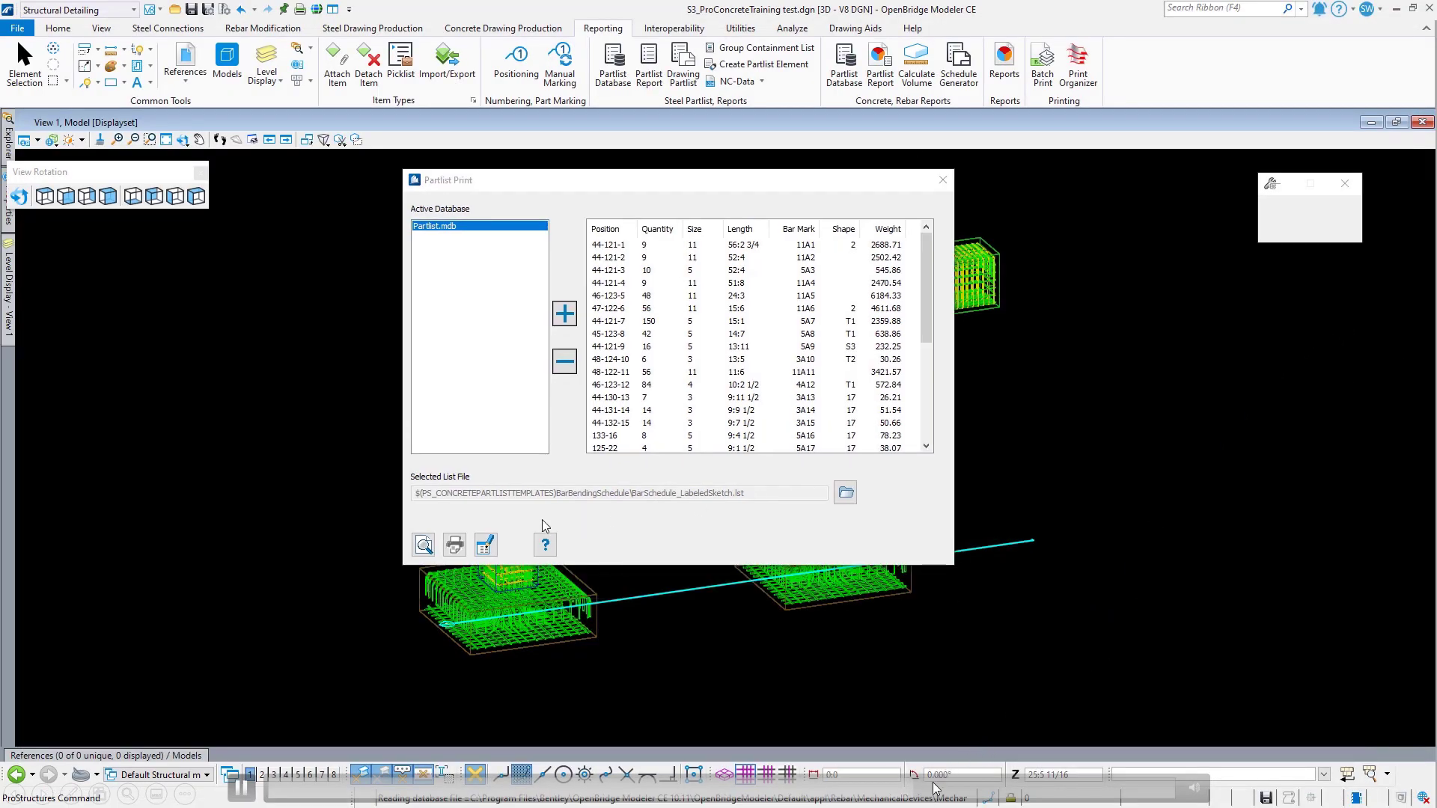
Step: Export the labeled-sketch bar schedule as export.pdf and review its pages in Adobe Acrobat
click(423, 544)
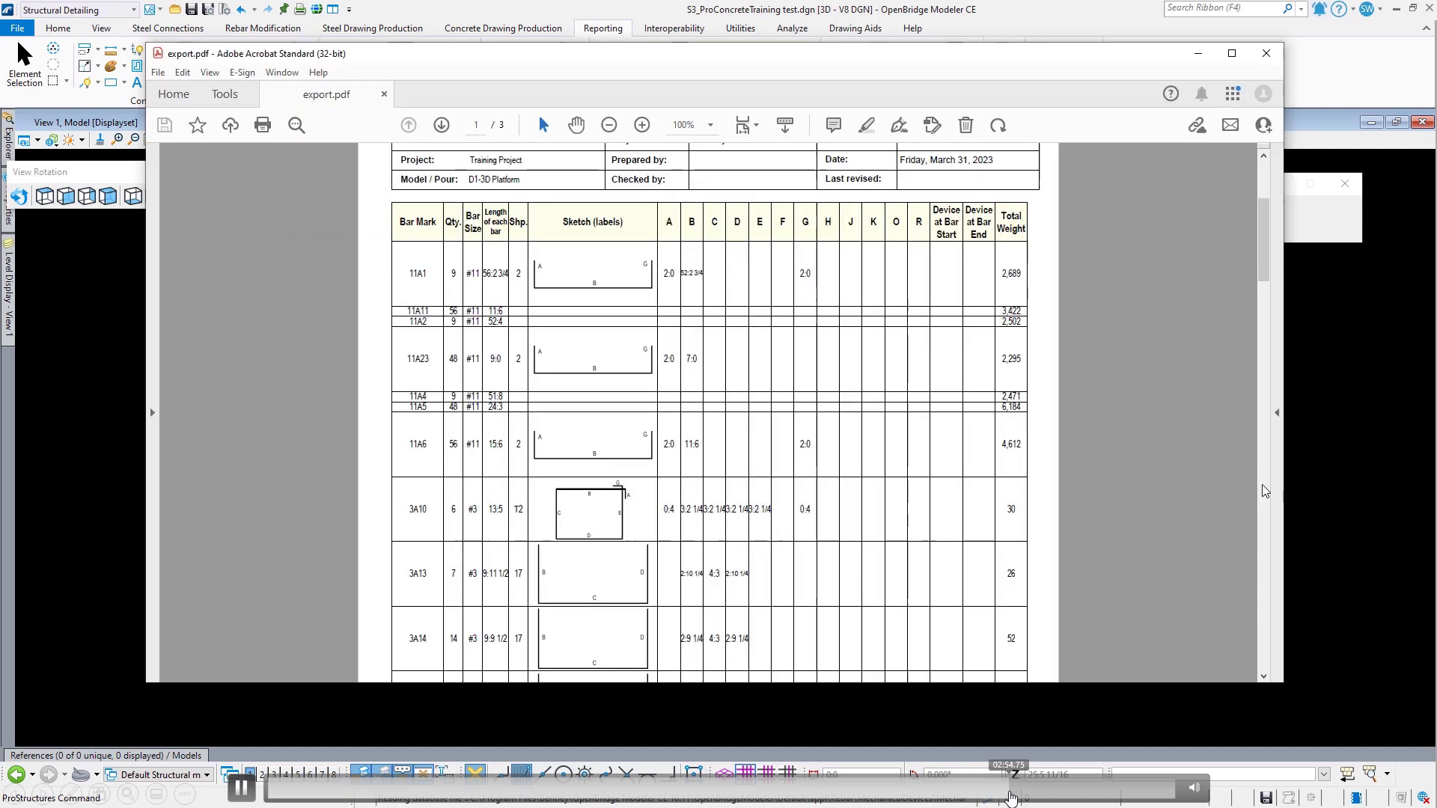
scroll(1265, 491, down, 8)
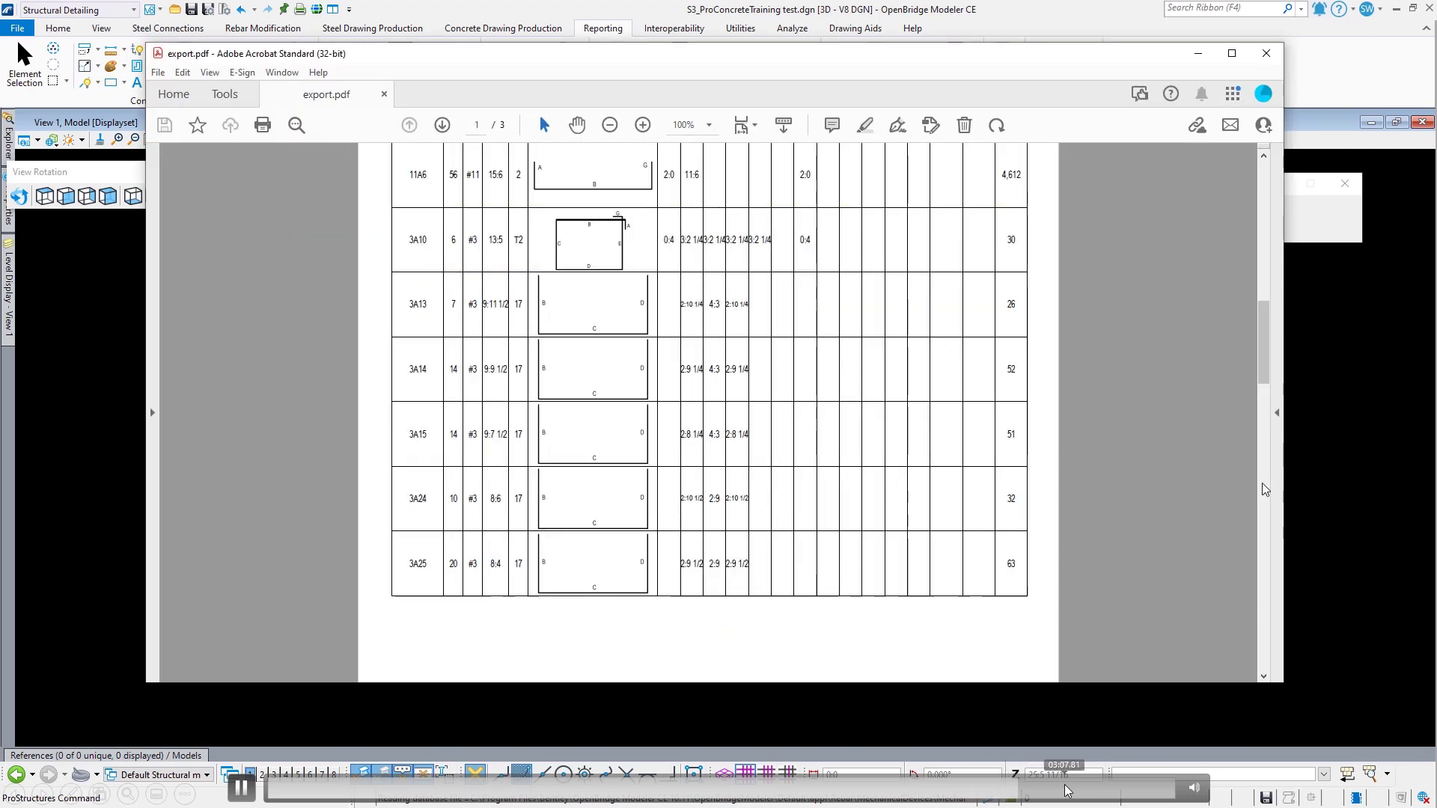
scroll(1264, 490, down, 5)
scroll(1264, 491, down, 5)
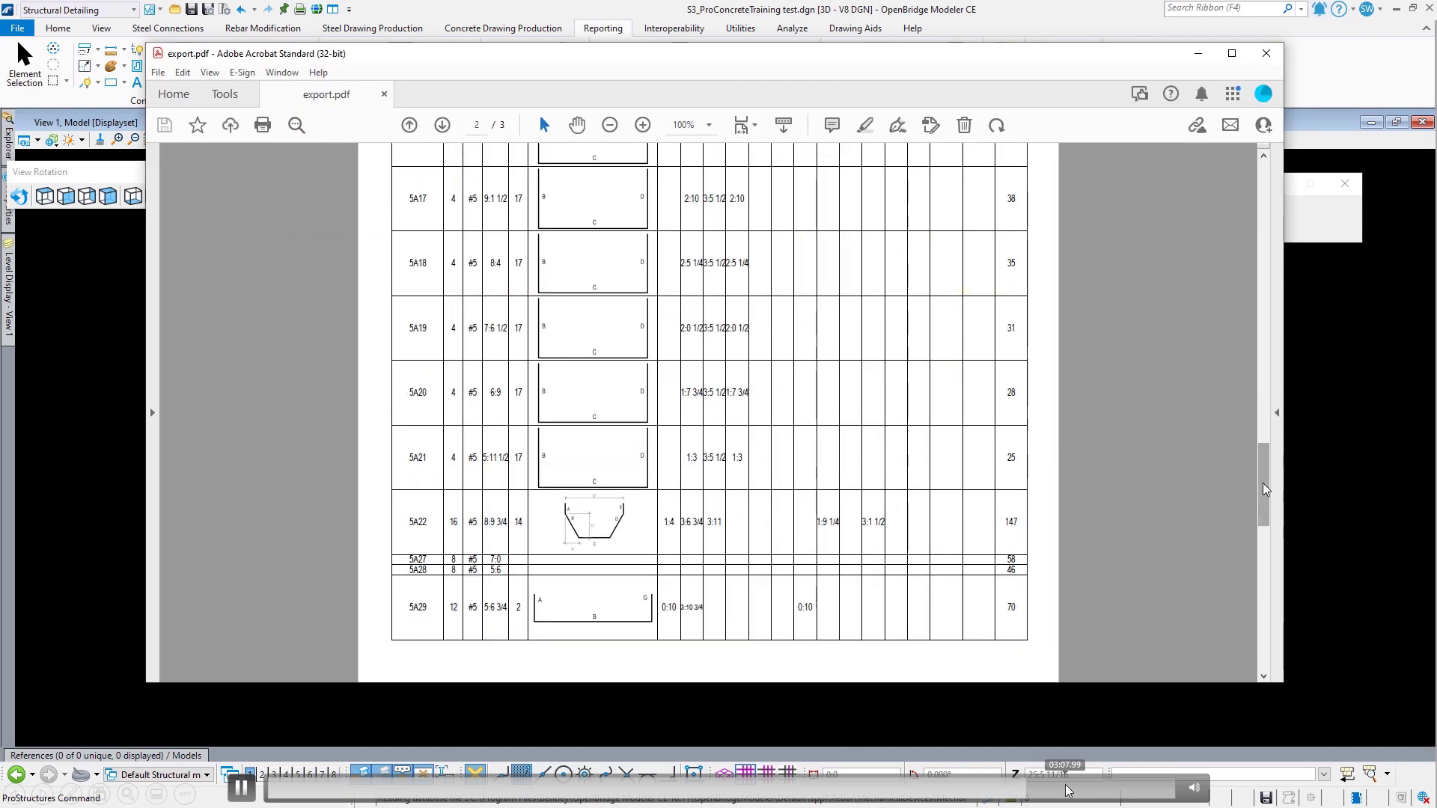
drag(1264, 483, 1261, 565)
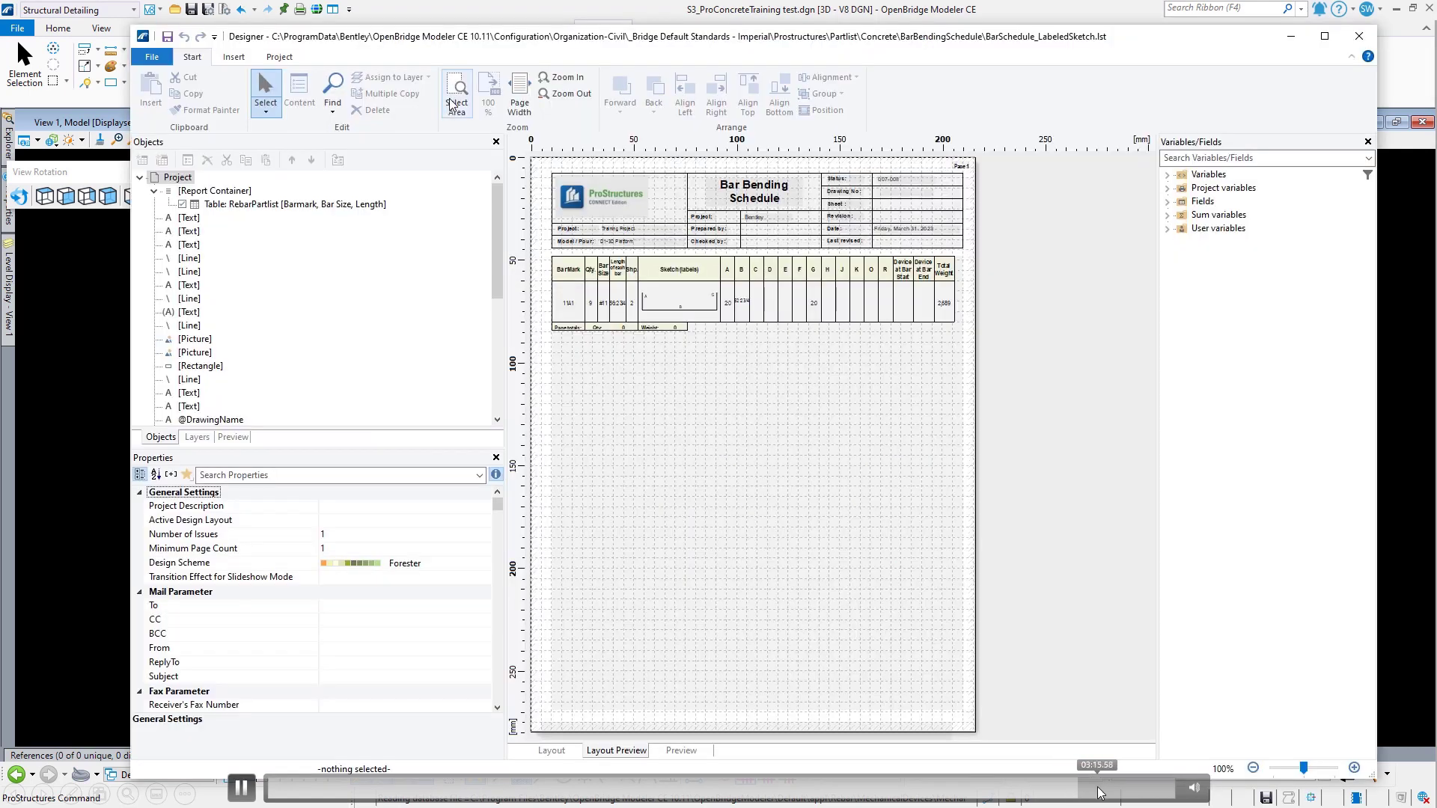
Step: Inspect the BarSchedule_LabeledSketch.lst template in the report Designer, checking its RebarPartlist table, available variables, fields and layout objects
drag(547, 169, 961, 412)
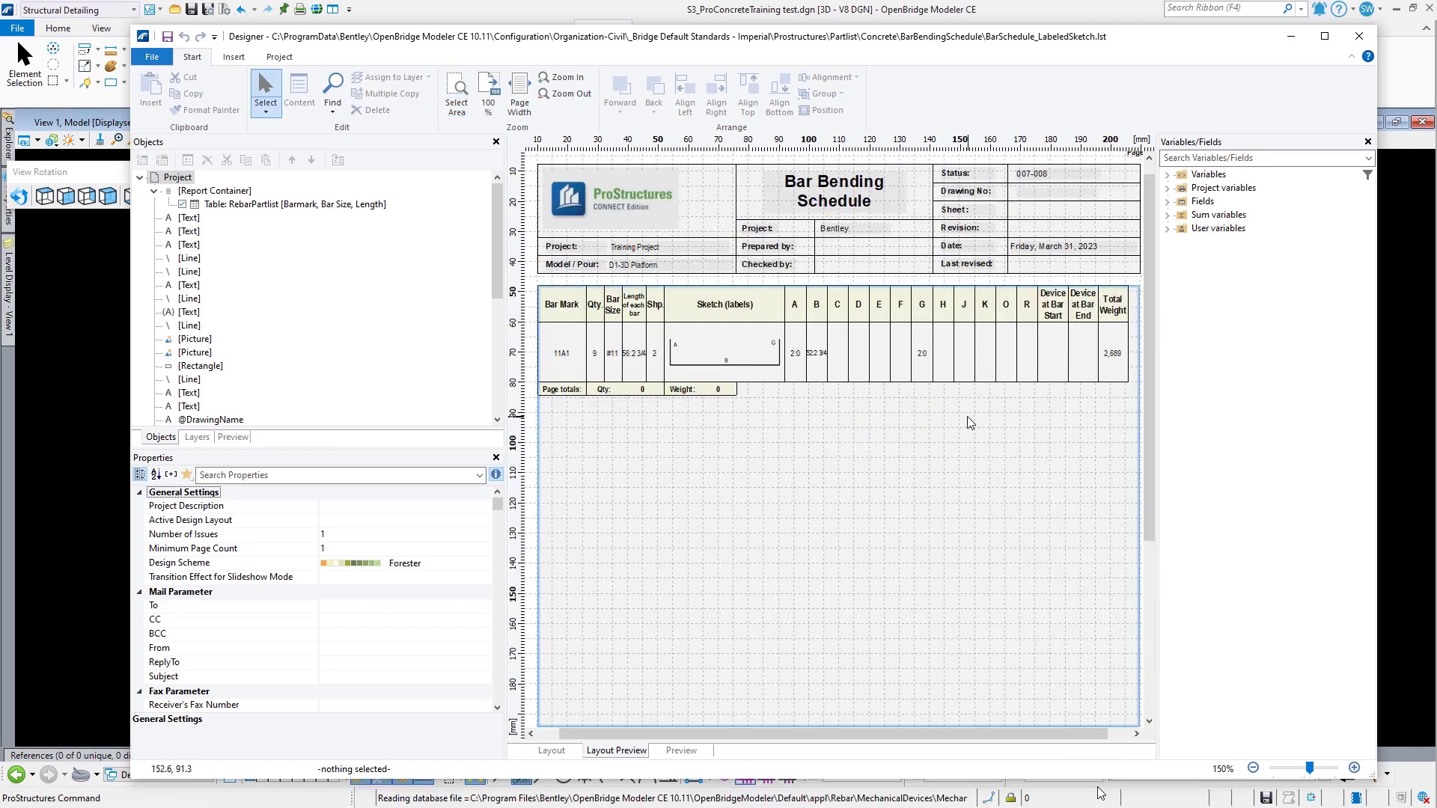
right_click(1041, 446)
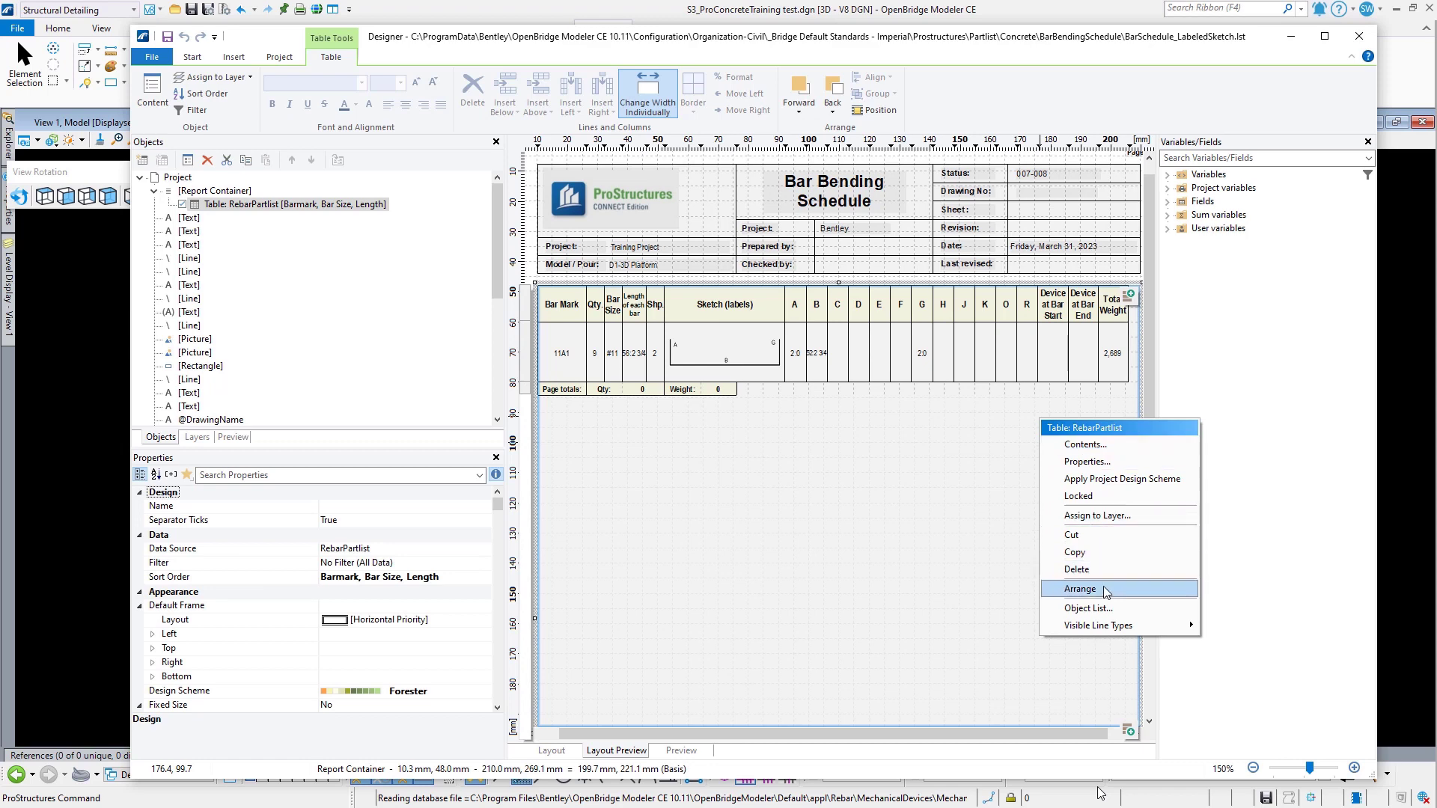
click(886, 507)
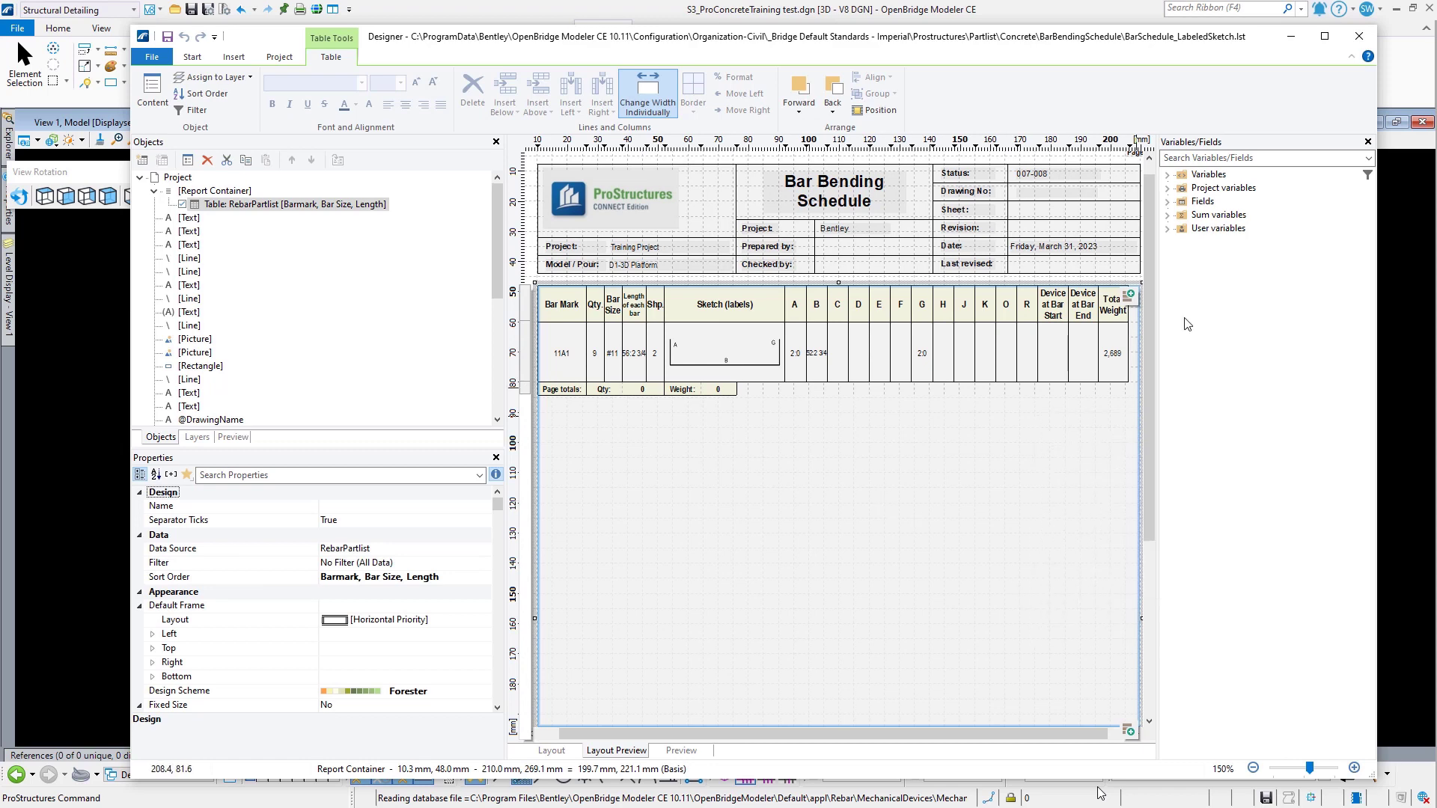
click(1168, 175)
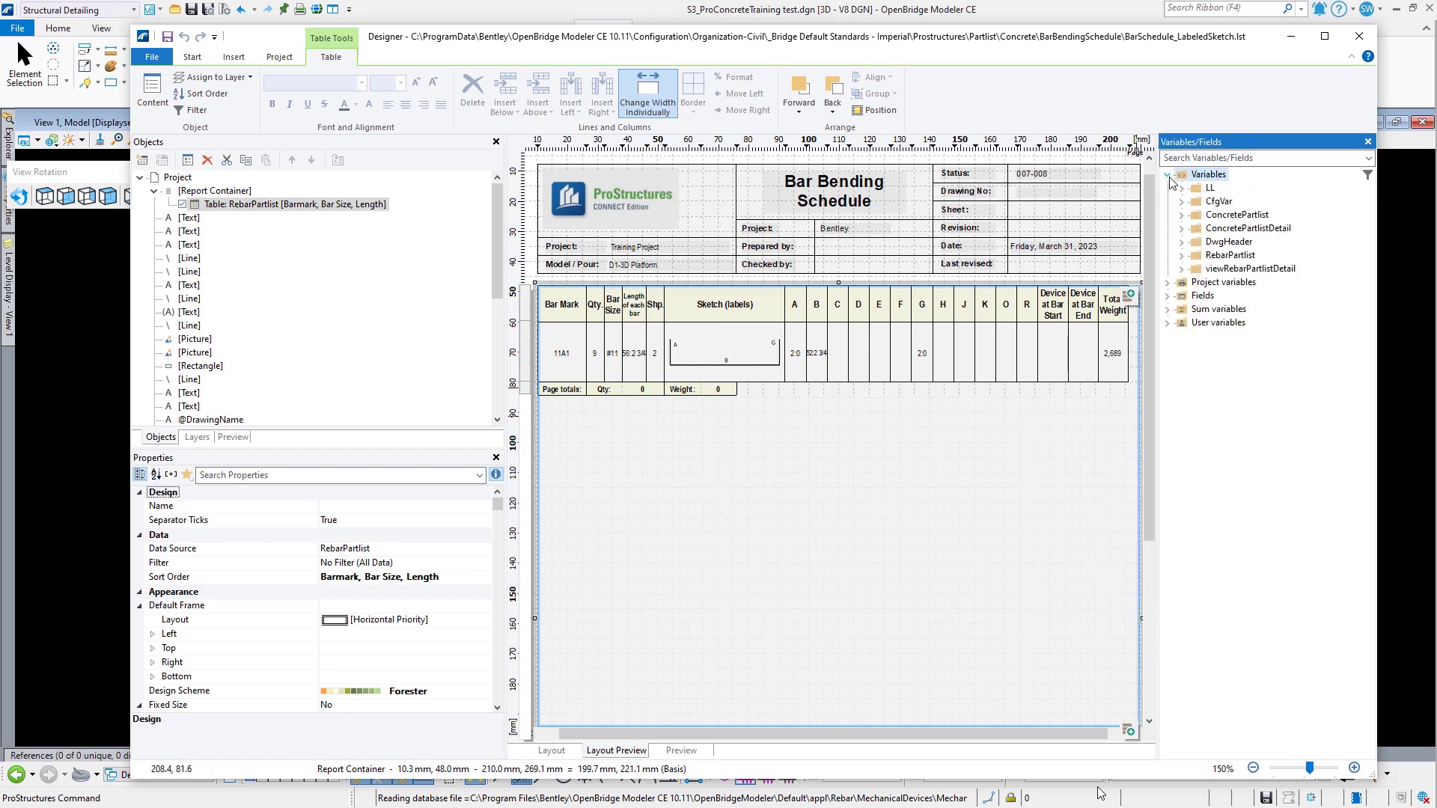
click(1168, 175)
click(1169, 202)
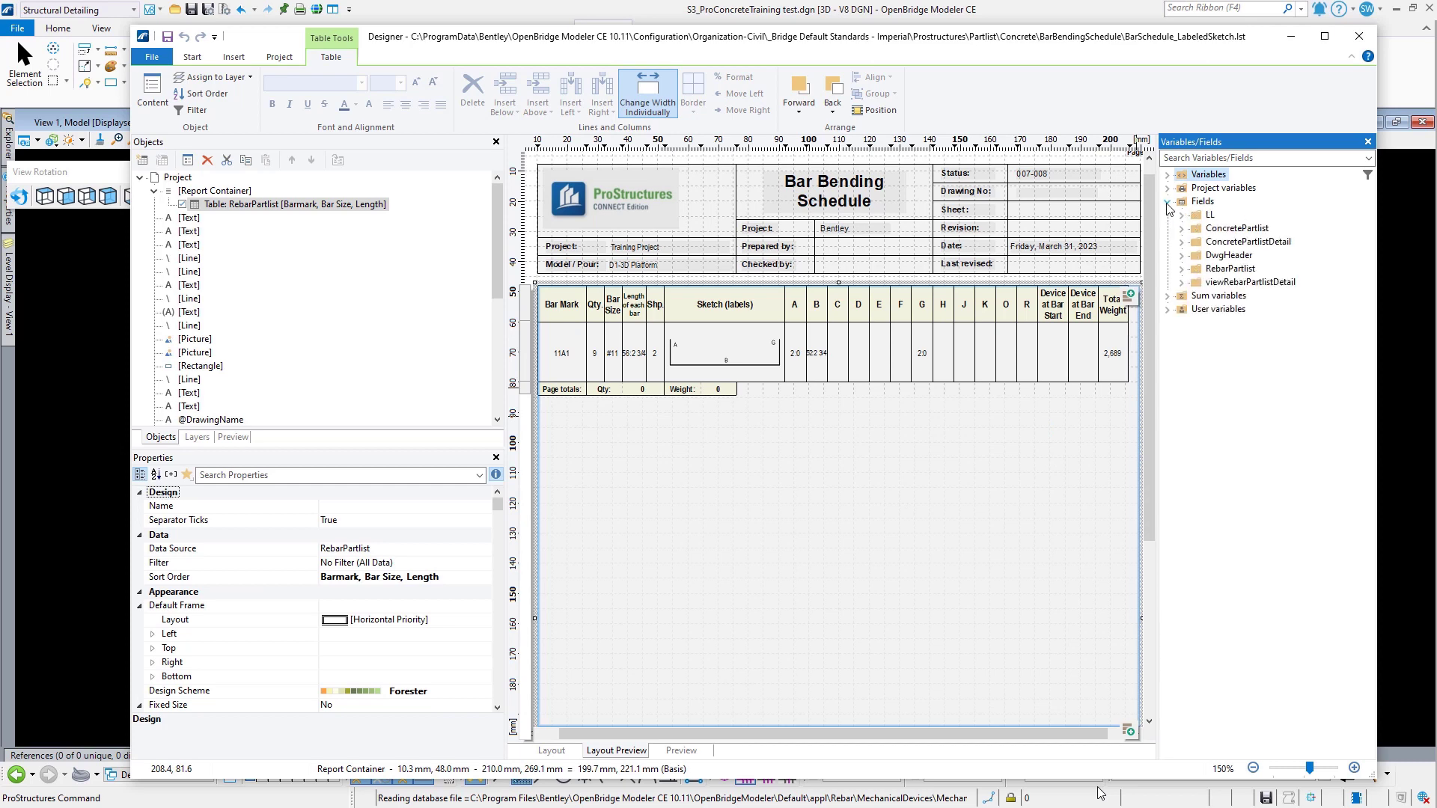
click(1168, 202)
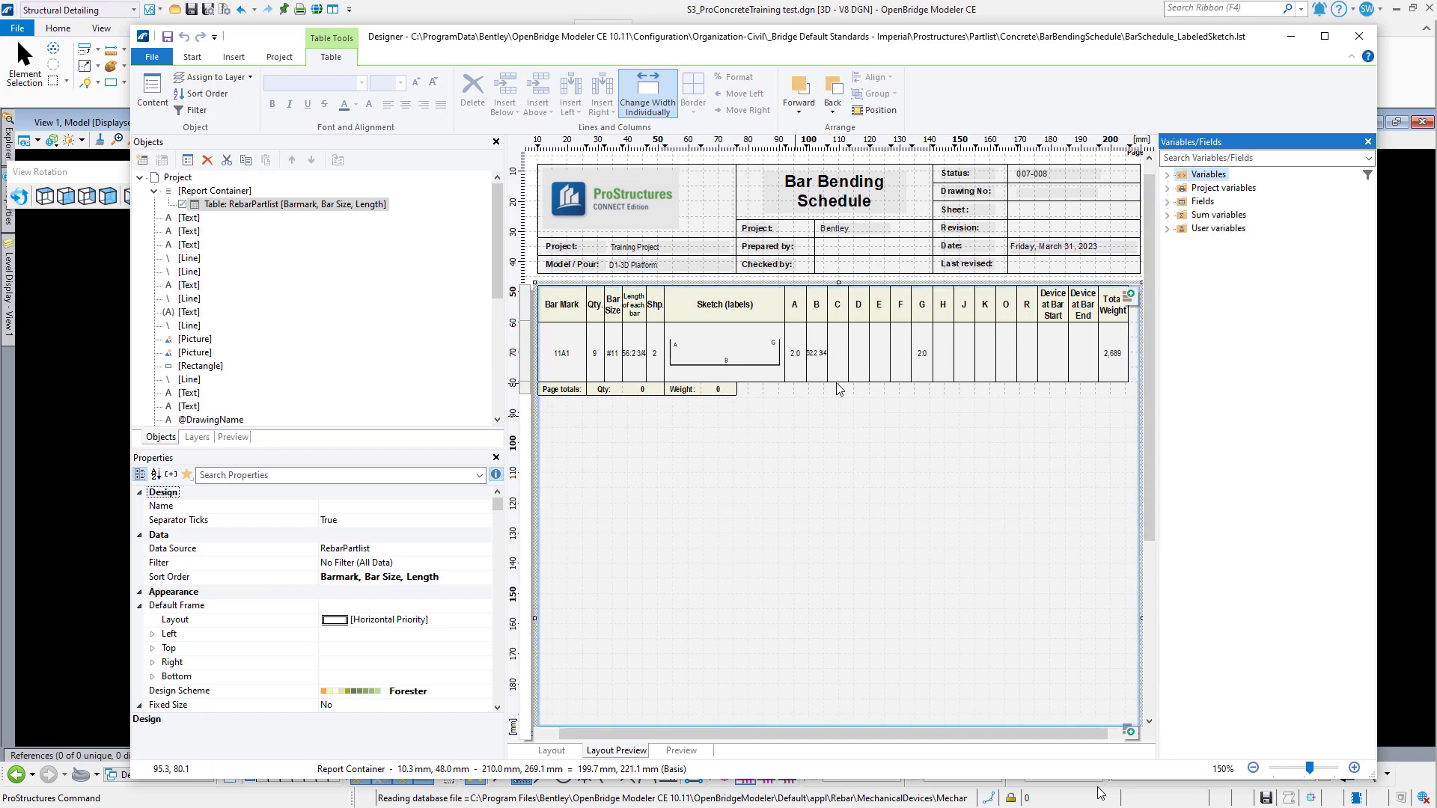
scroll(323, 330, down, 6)
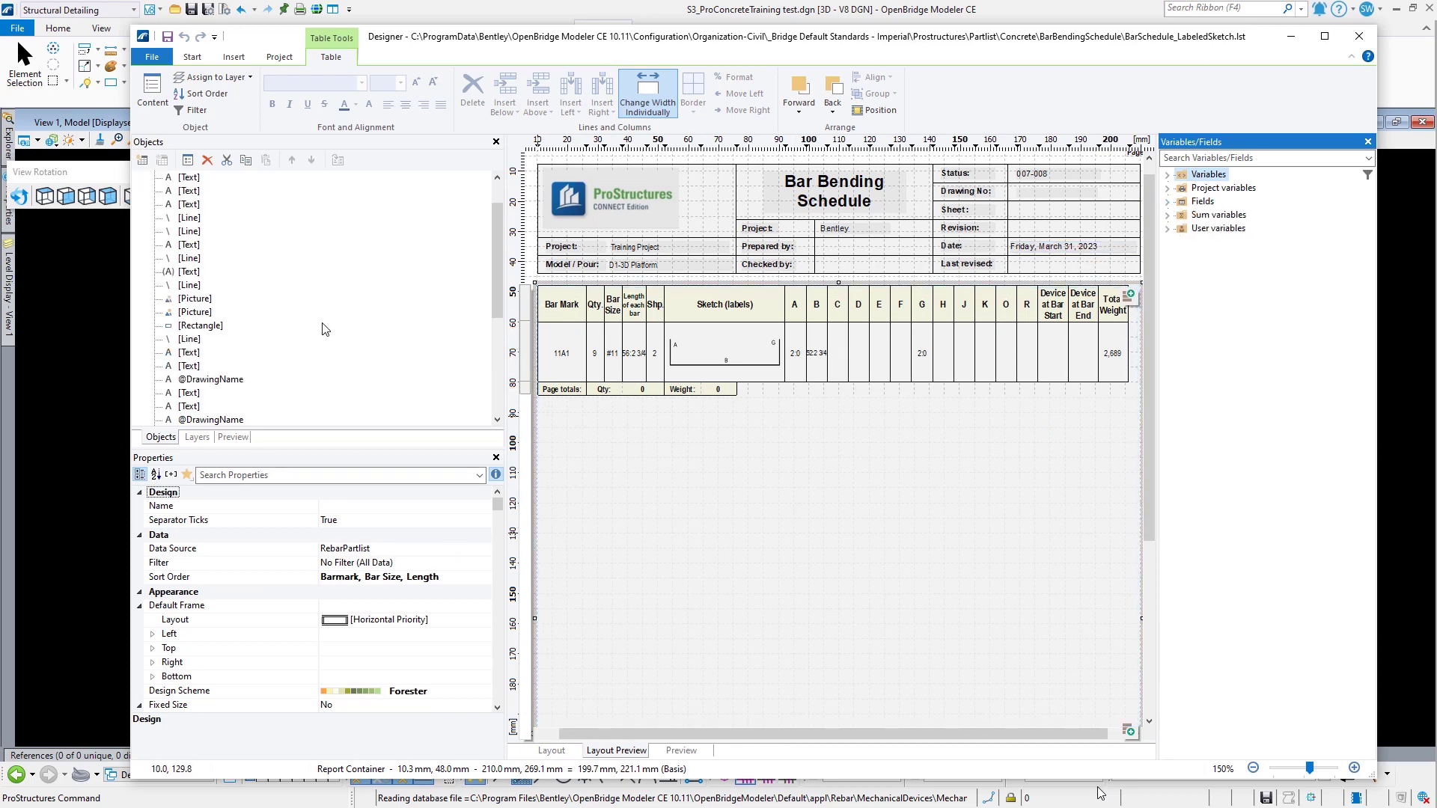
scroll(325, 328, up, 6)
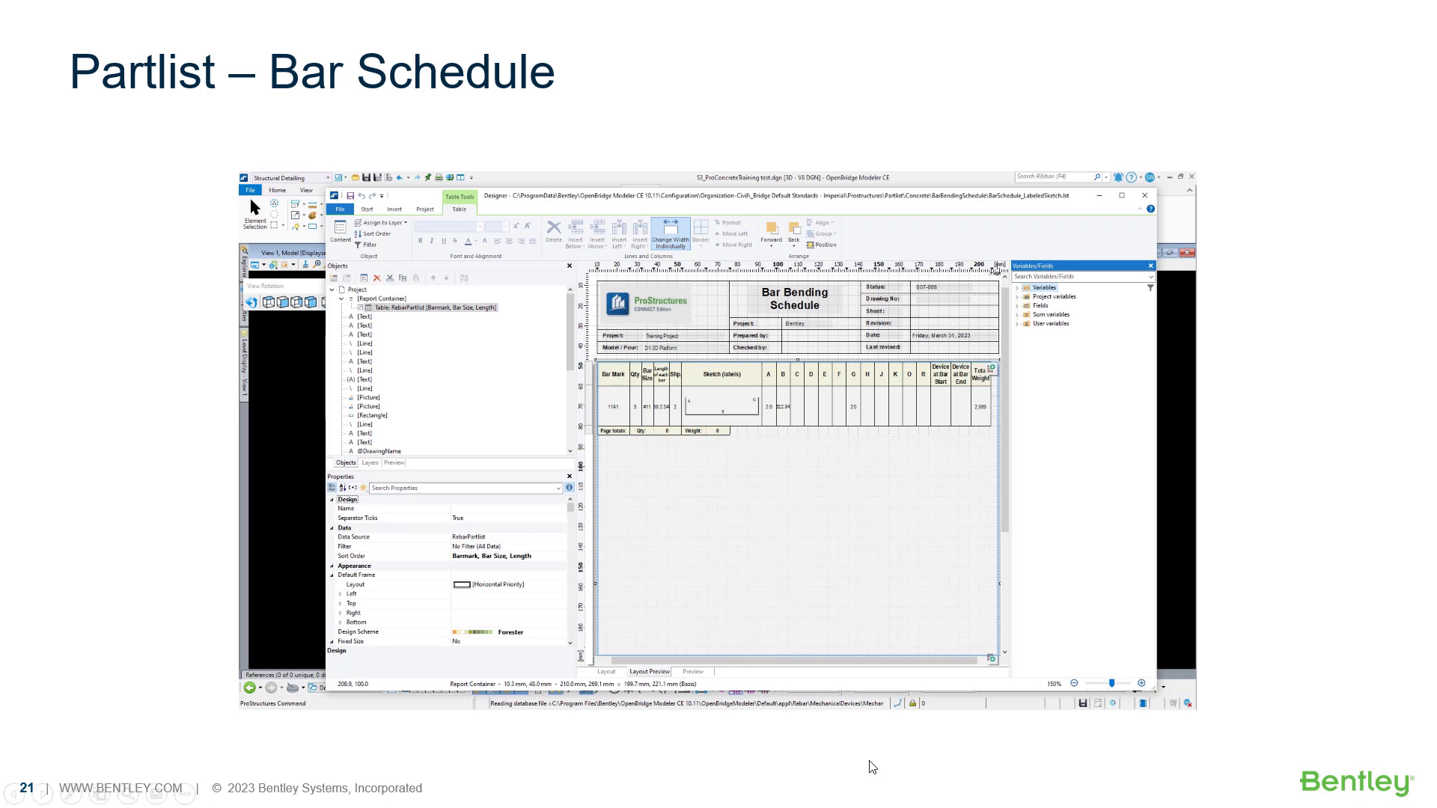
mouse_move(927, 577)
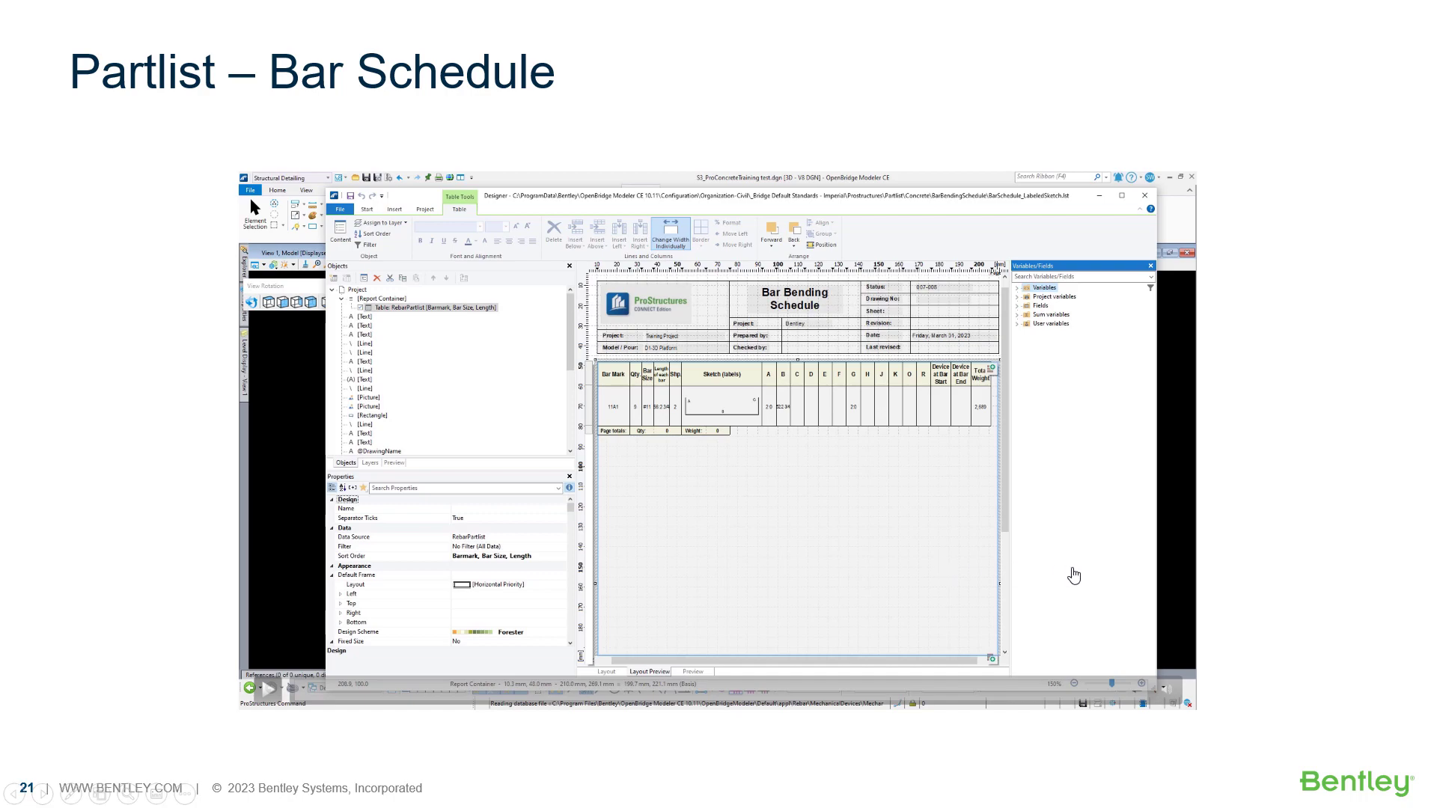
key(Right)
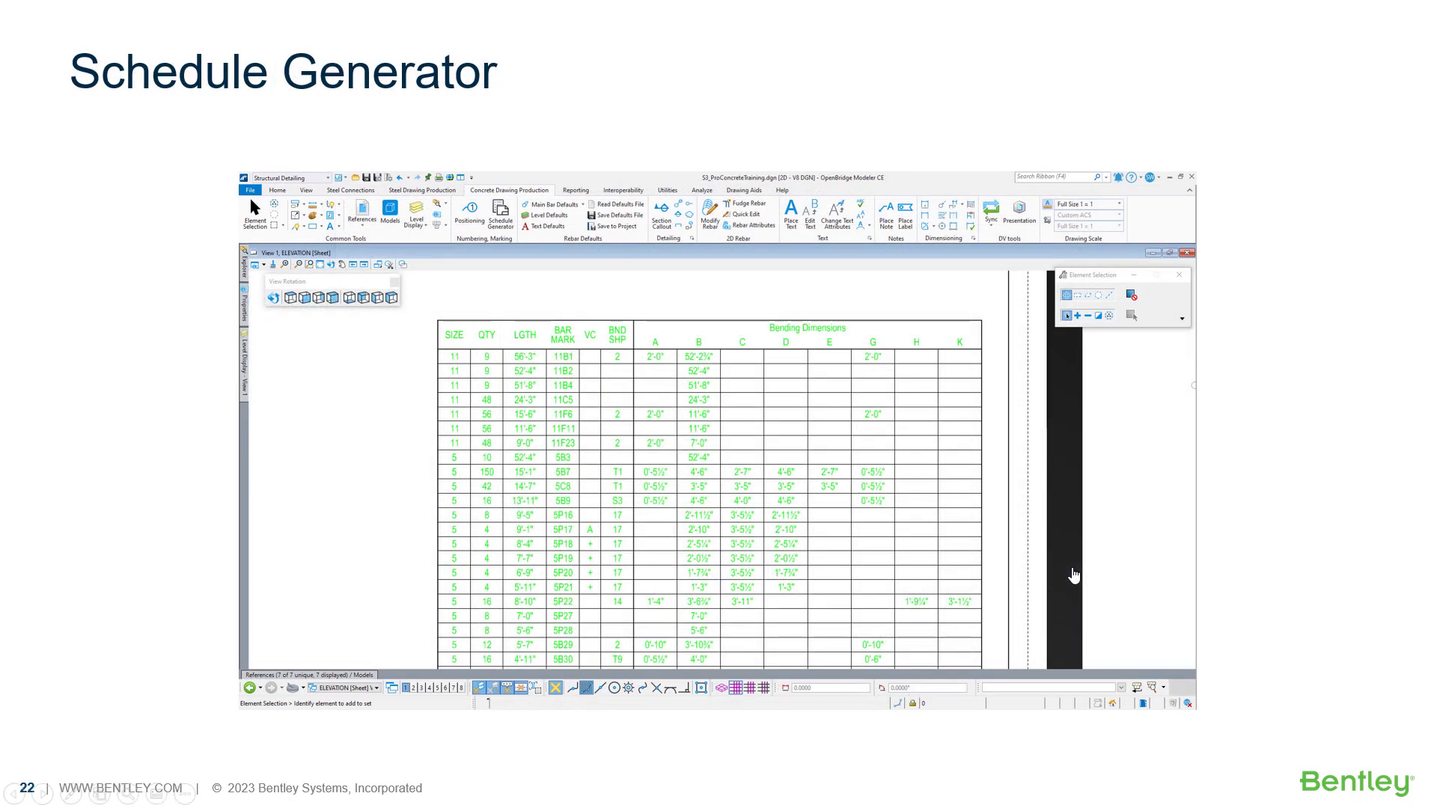
click(1074, 576)
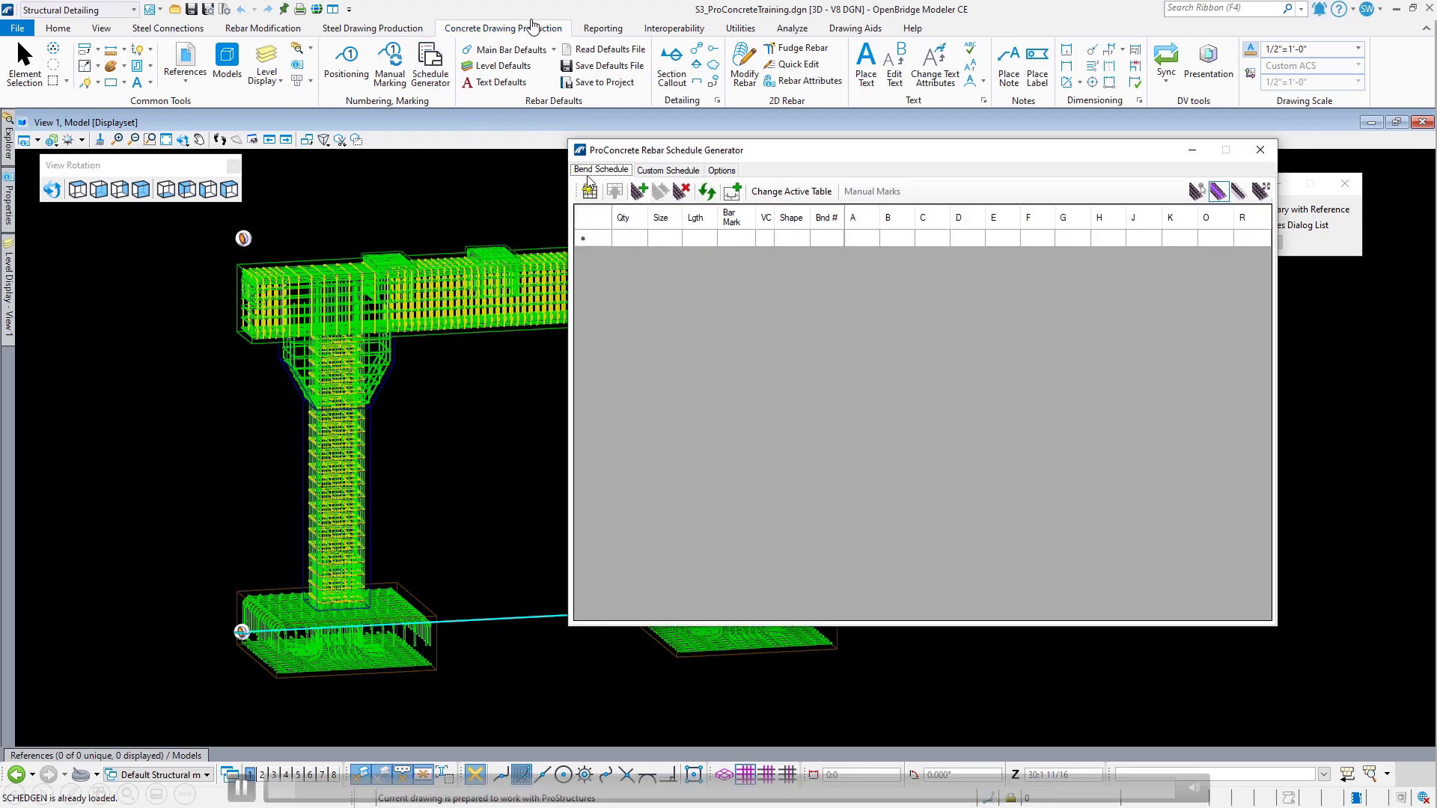
Step: Load all rebar elements of the active model into the bend schedule, displaying the user-defined bar marks
click(667, 170)
click(720, 170)
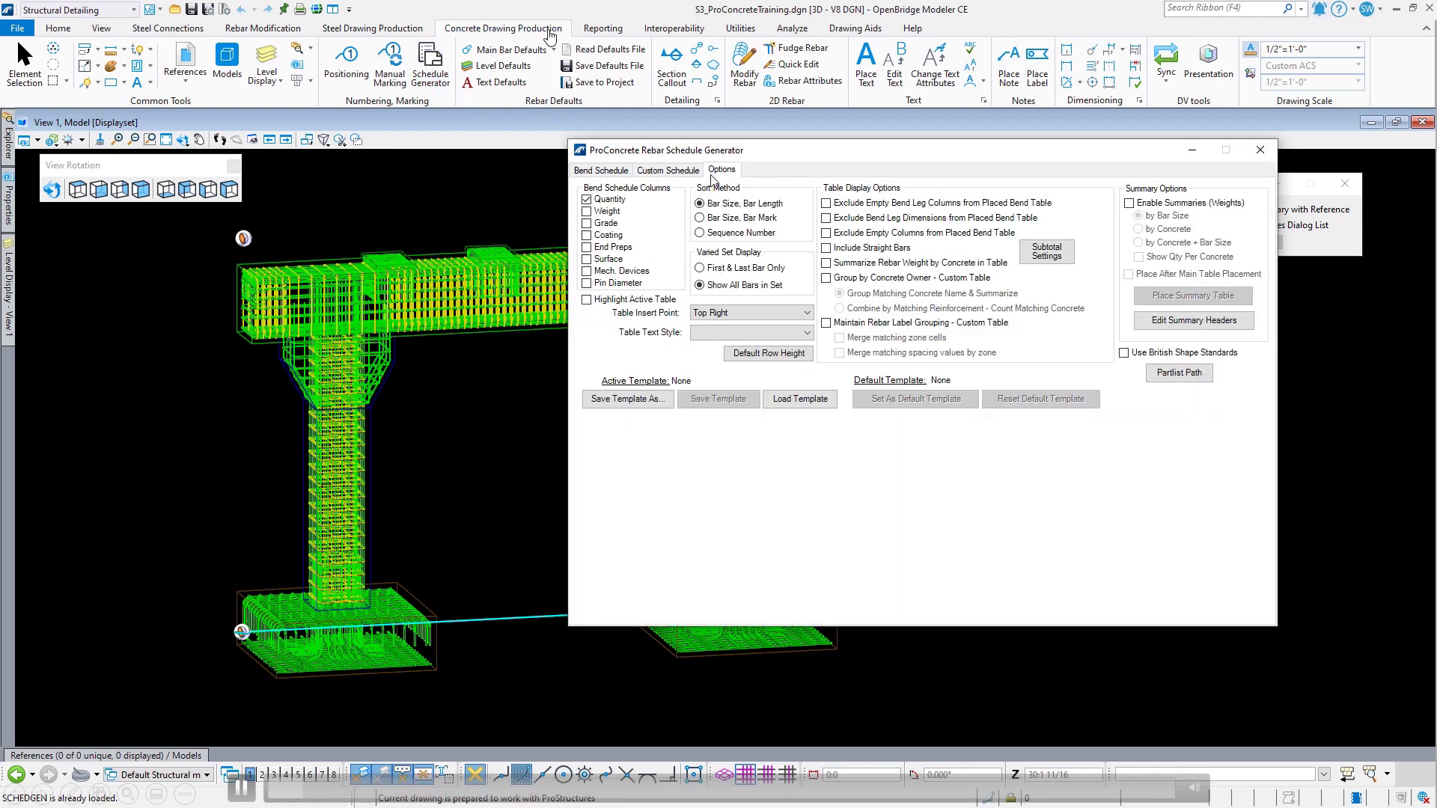
click(606, 171)
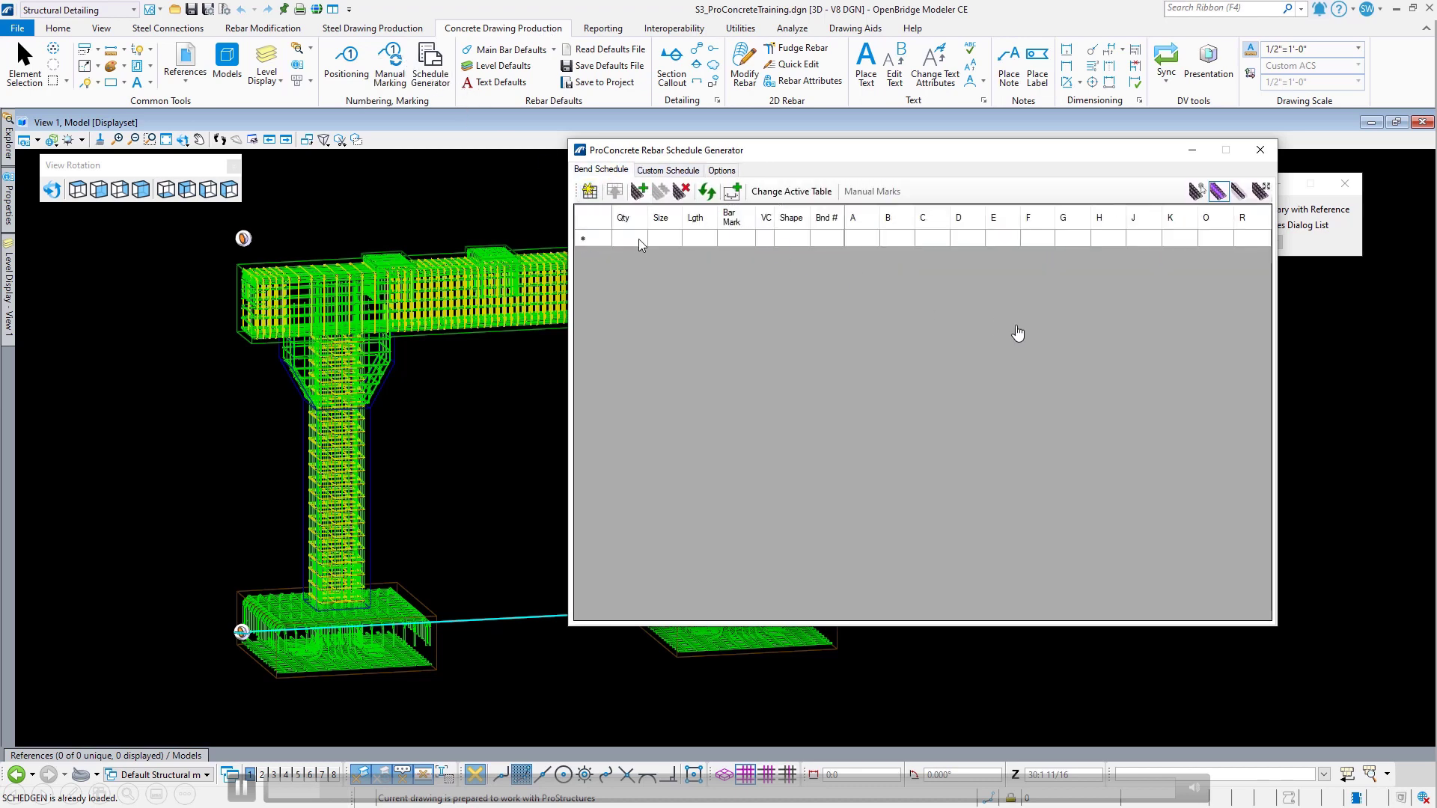
click(639, 190)
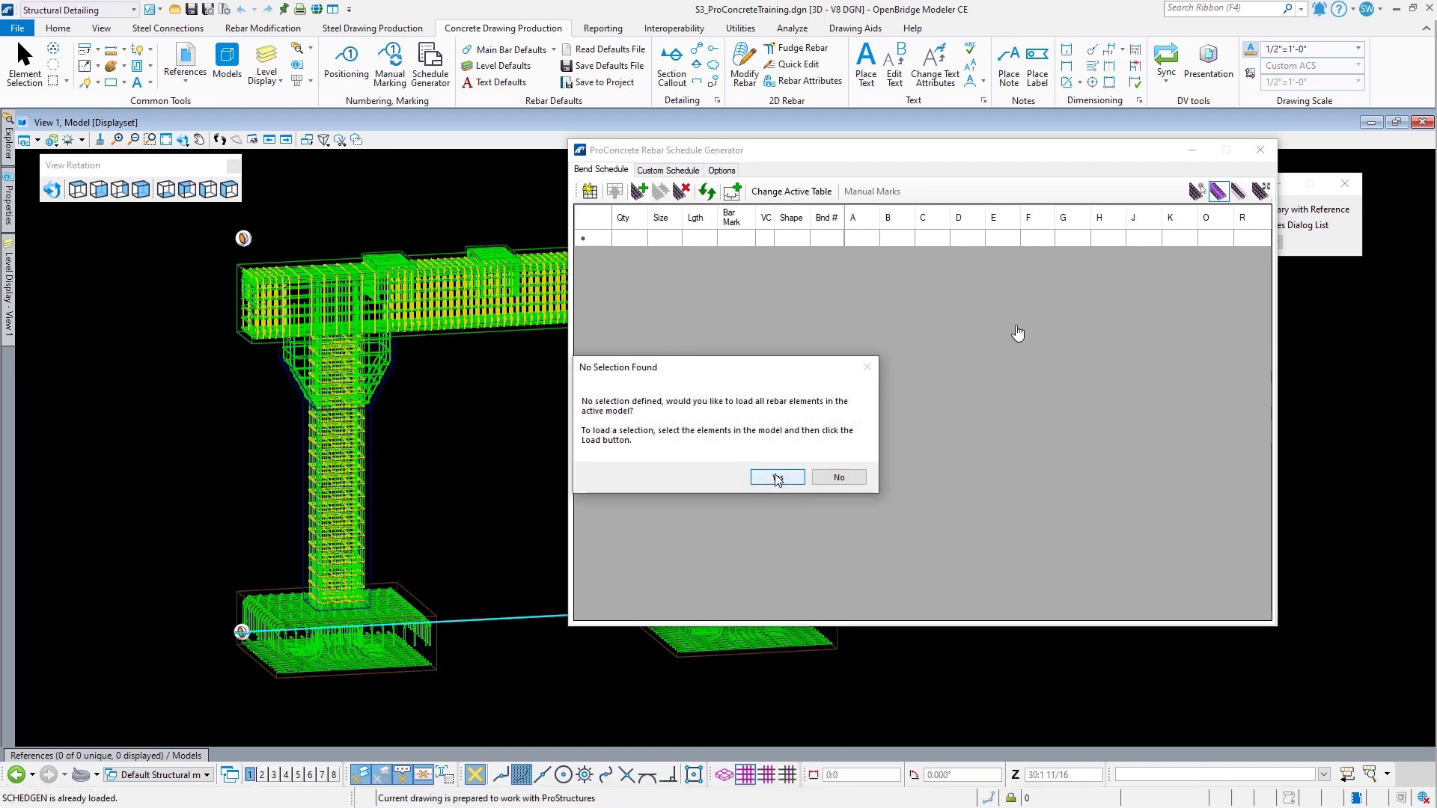
click(775, 477)
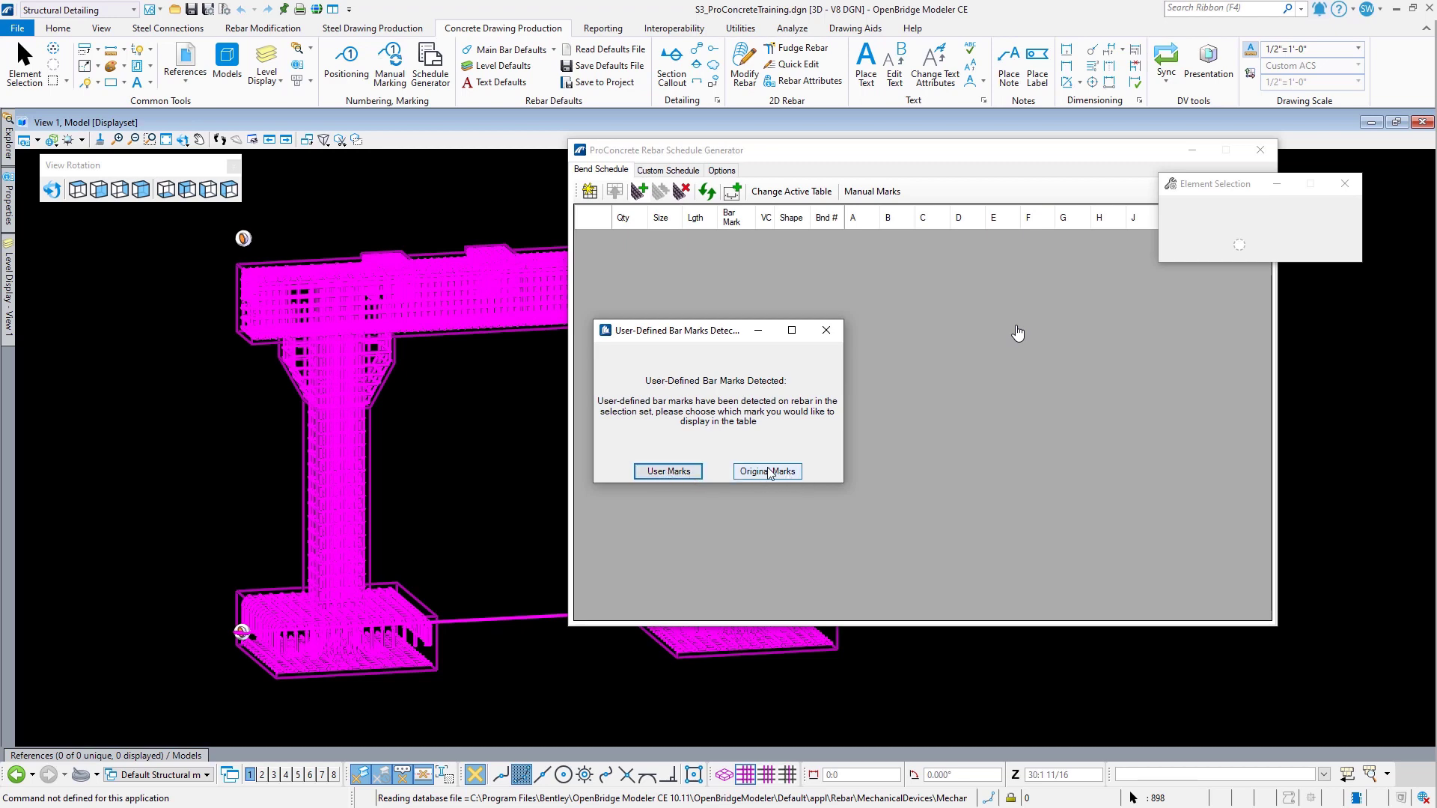
click(660, 472)
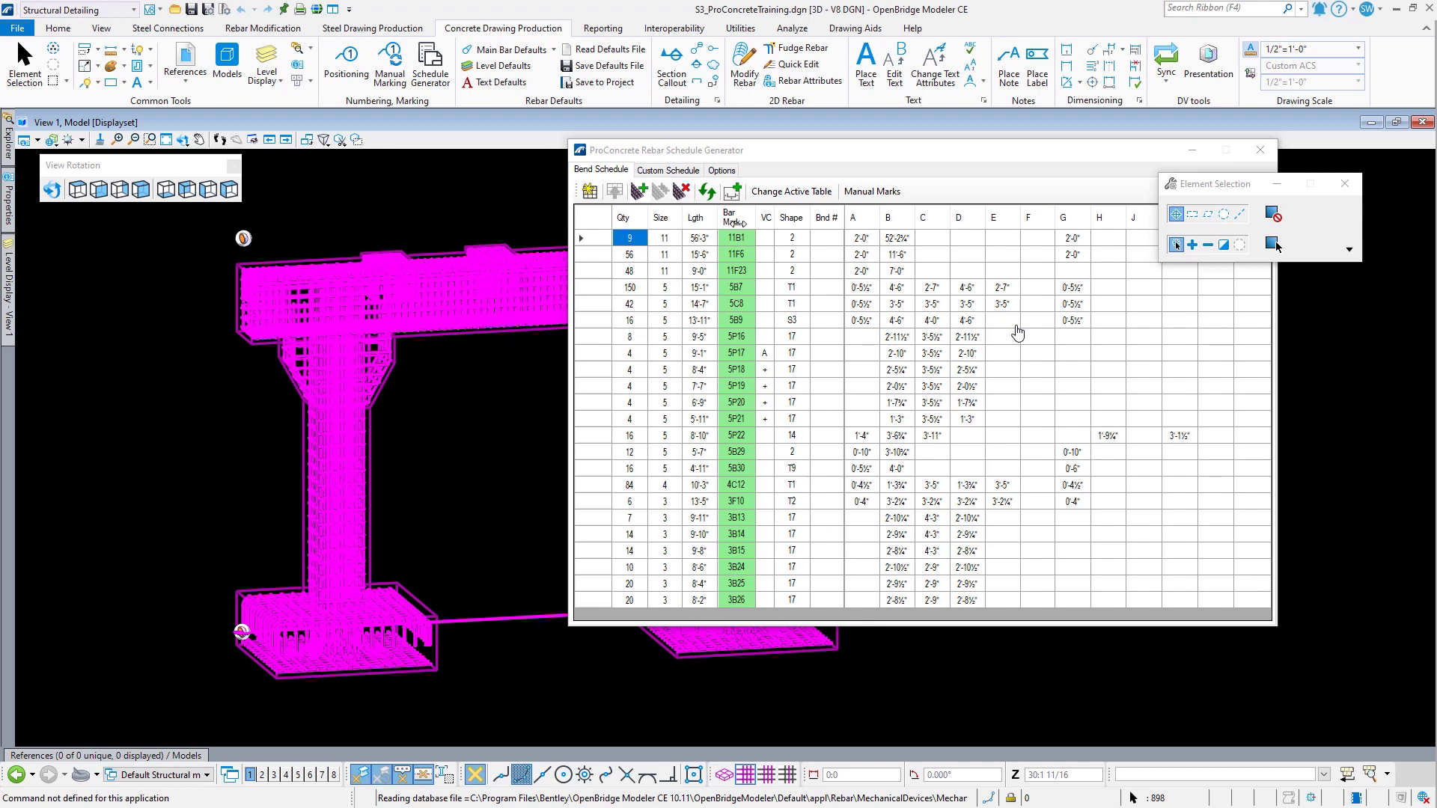
Step: Add weight, grade and coating columns to the bend schedule, placing weight after shape and size before quantity
click(723, 172)
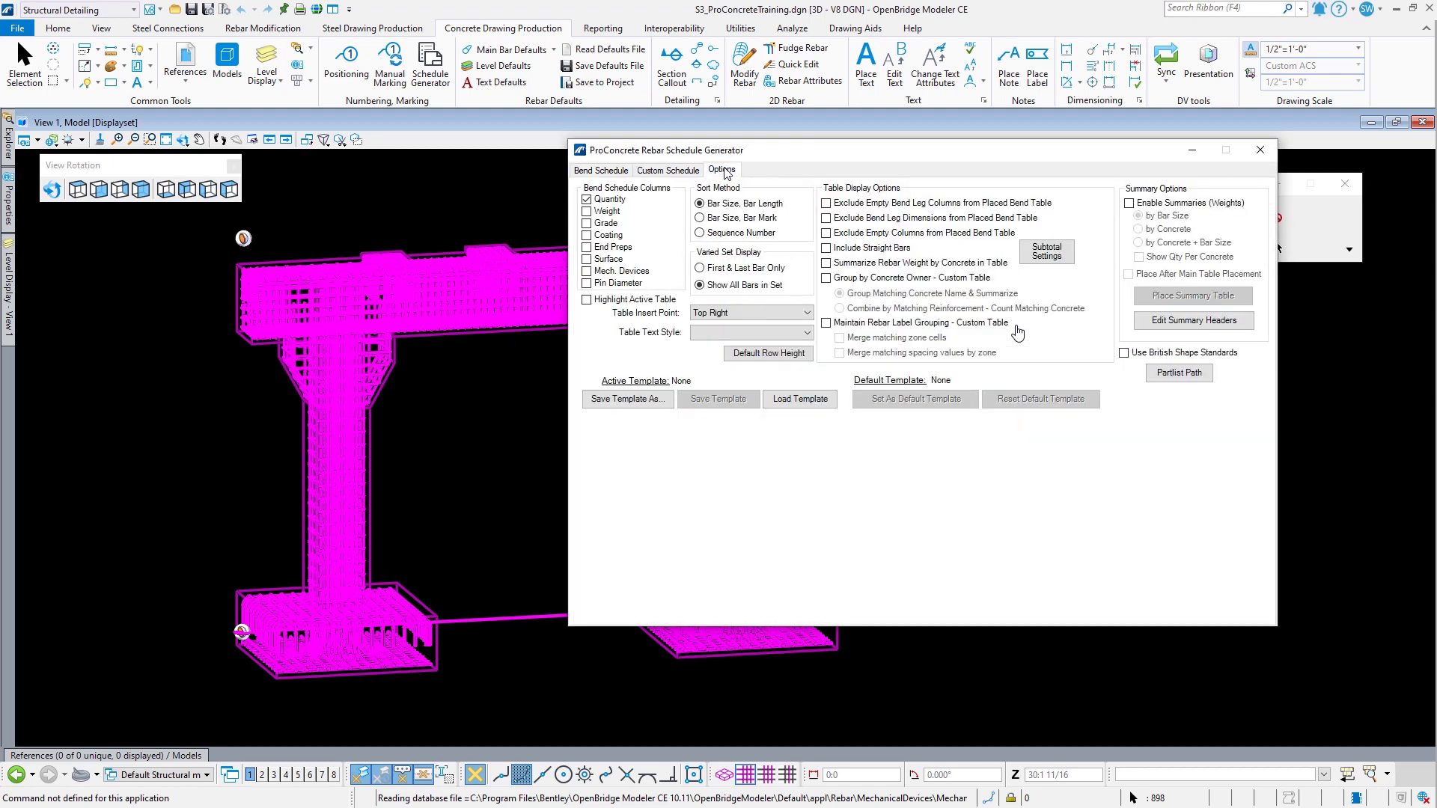
click(618, 224)
click(622, 237)
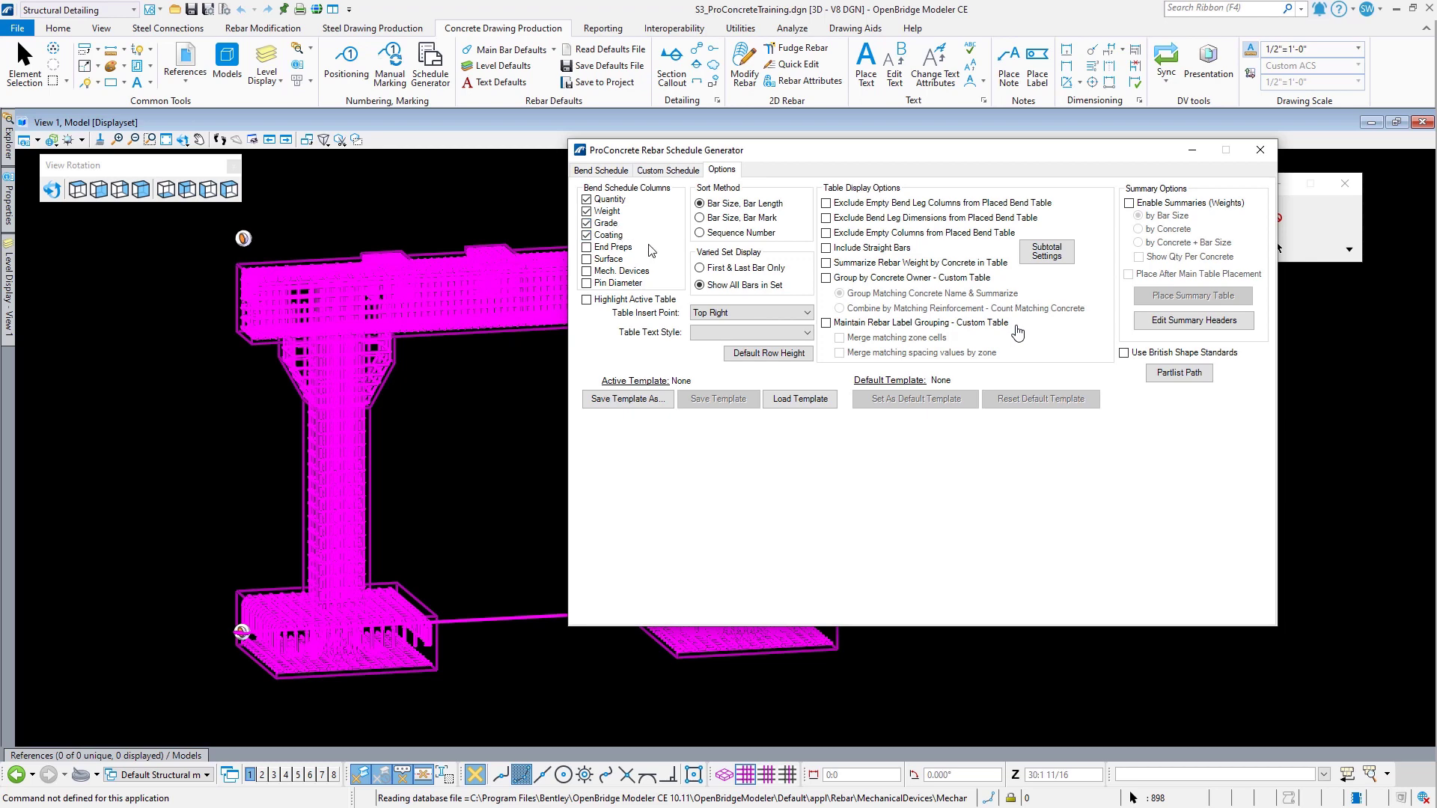
click(601, 172)
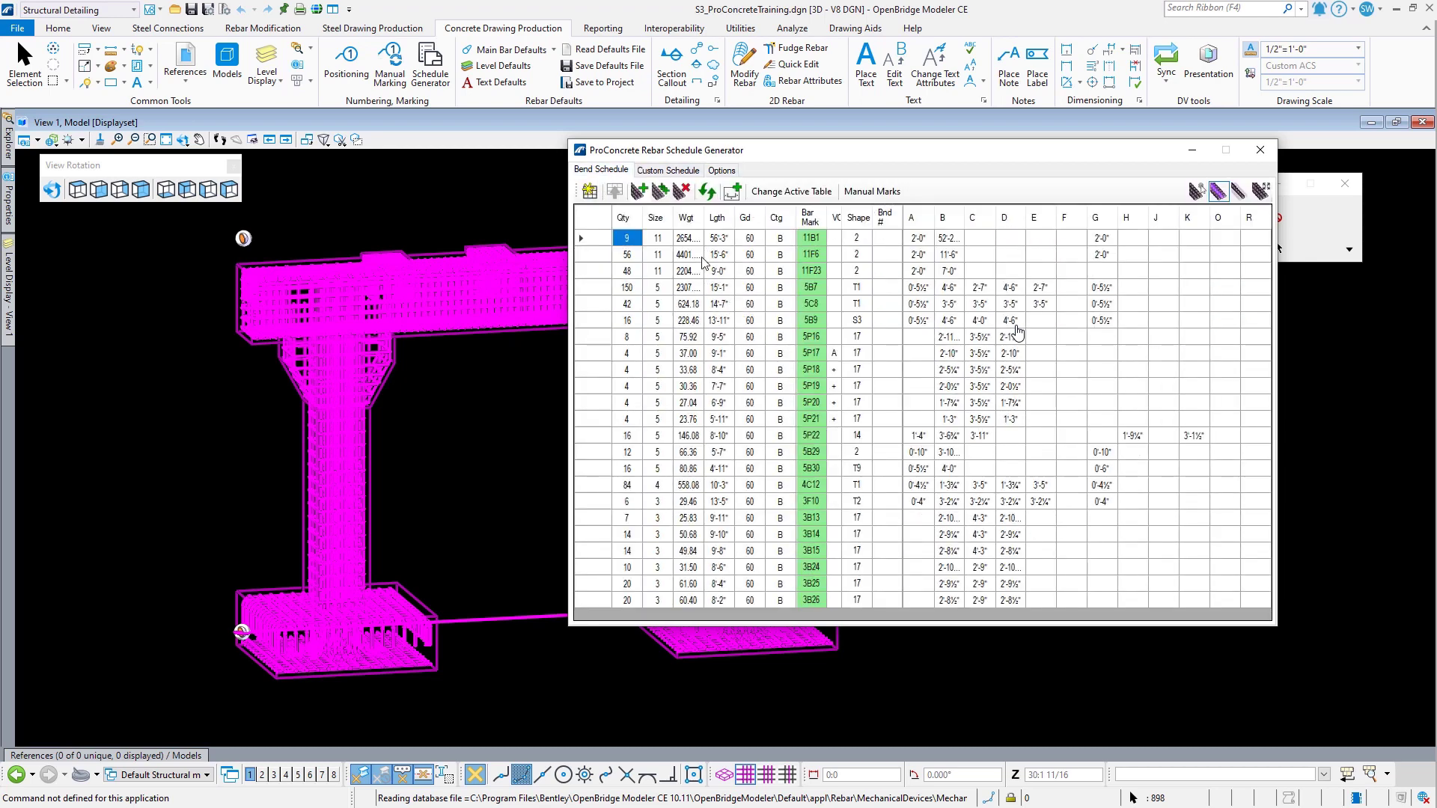
drag(703, 218, 902, 236)
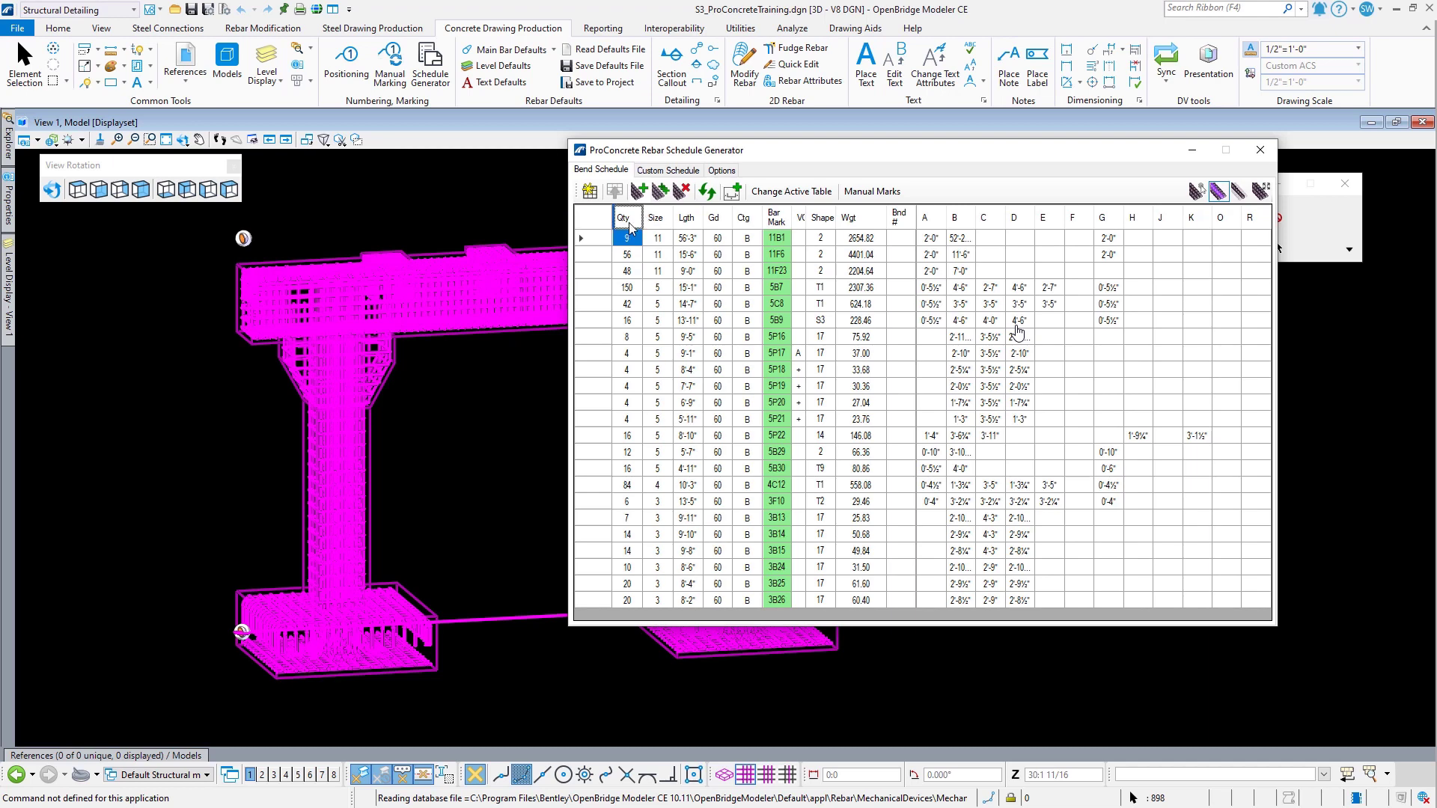
drag(655, 227, 625, 226)
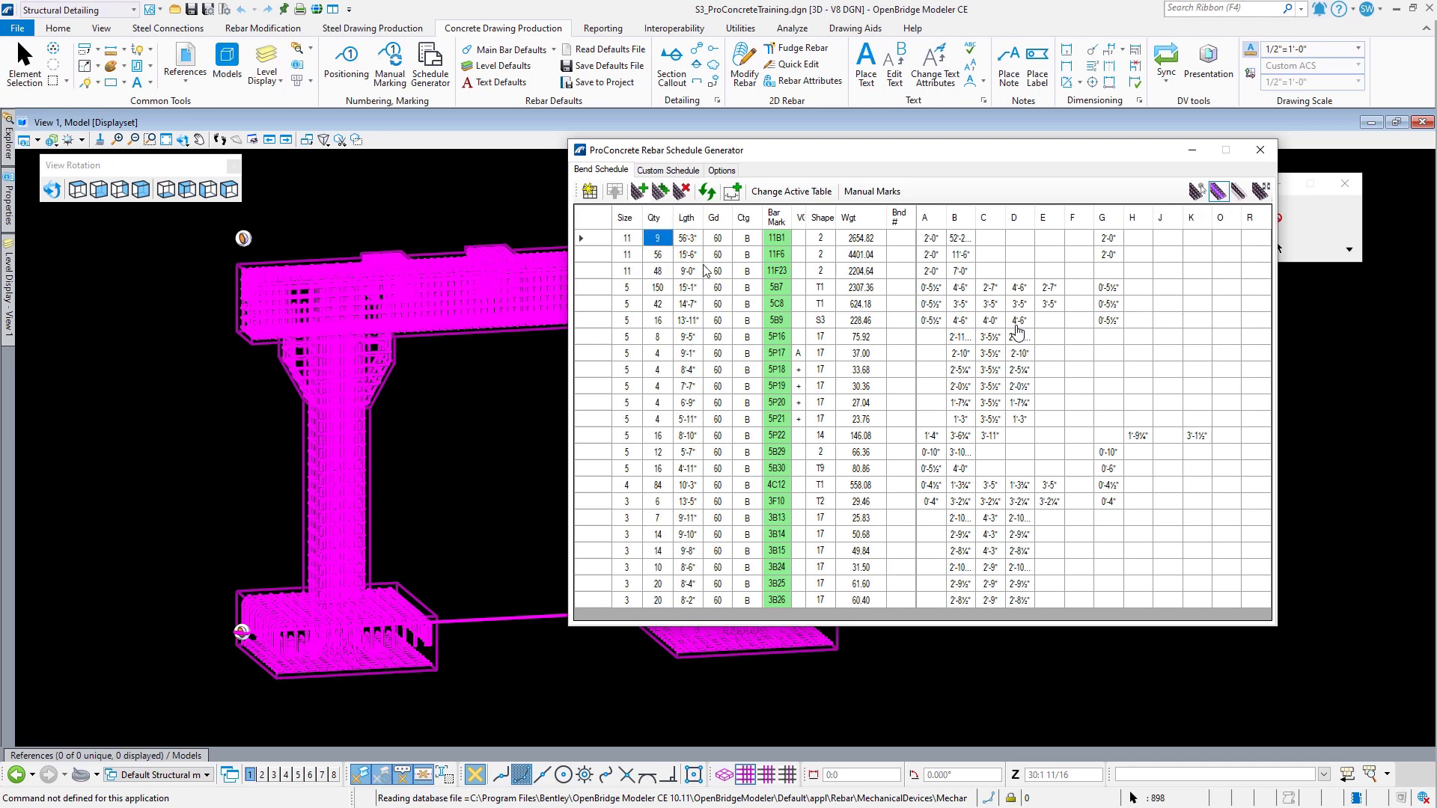
Step: Sort the bend schedule by bar size and bar mark, and set the table insert point to Top Left
click(728, 174)
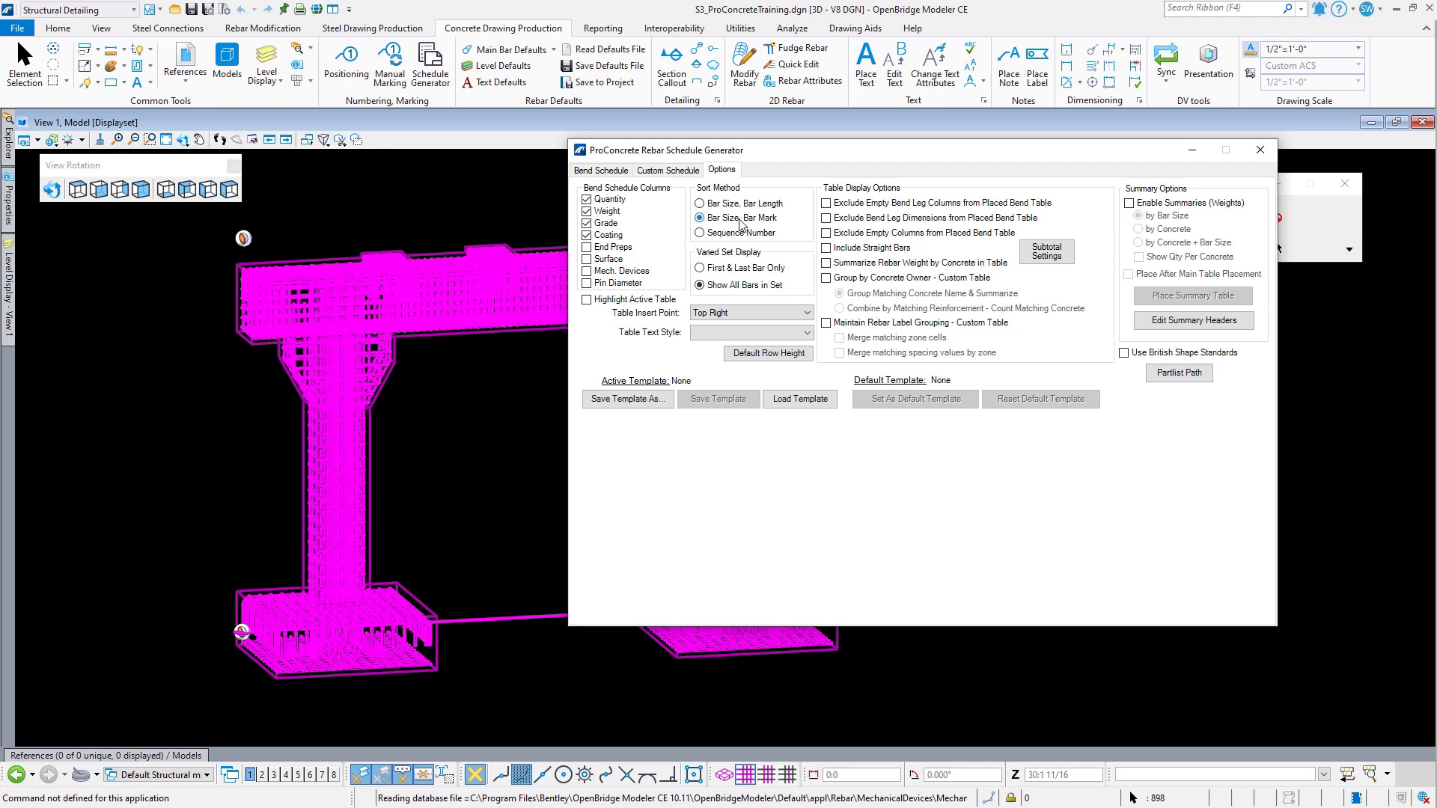
click(603, 171)
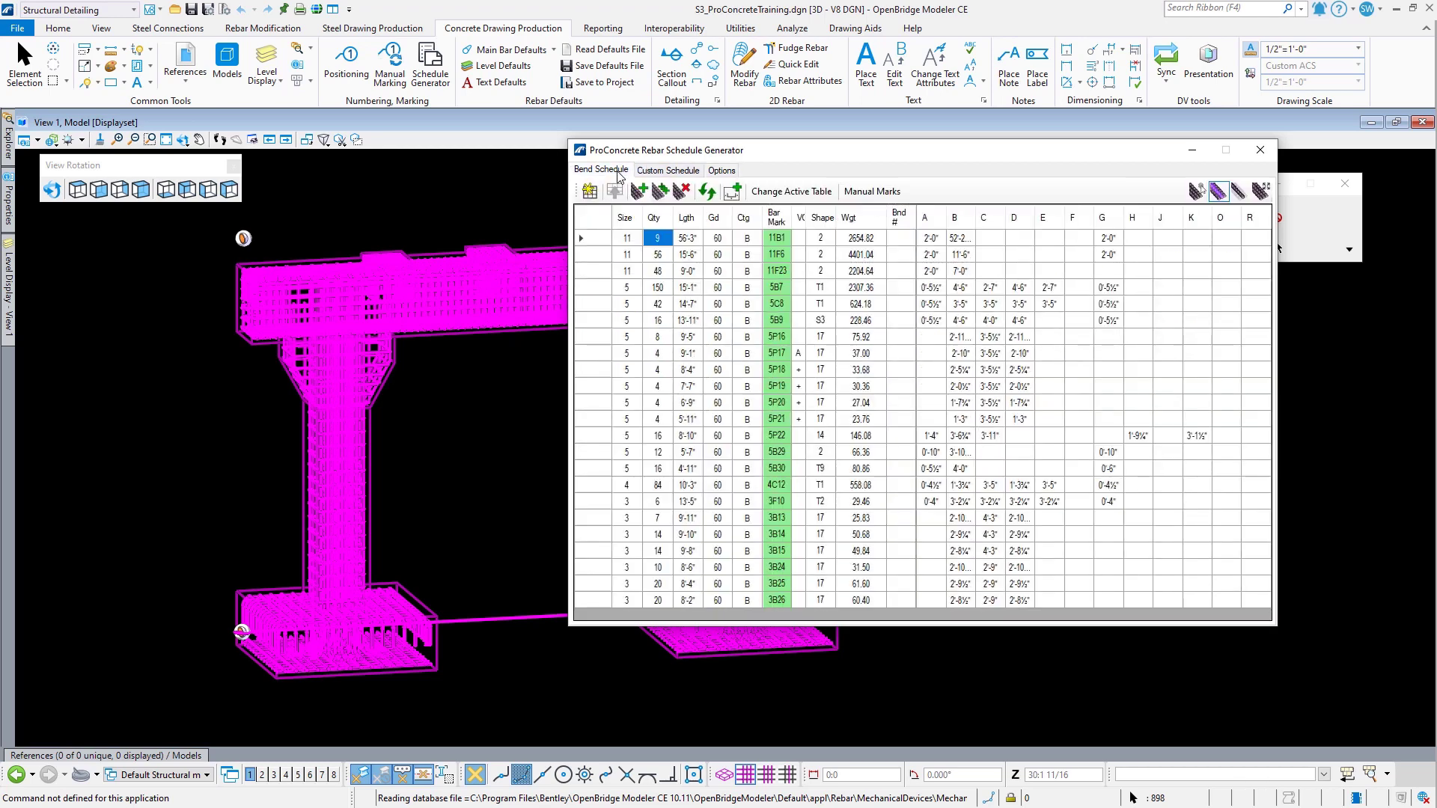
click(711, 174)
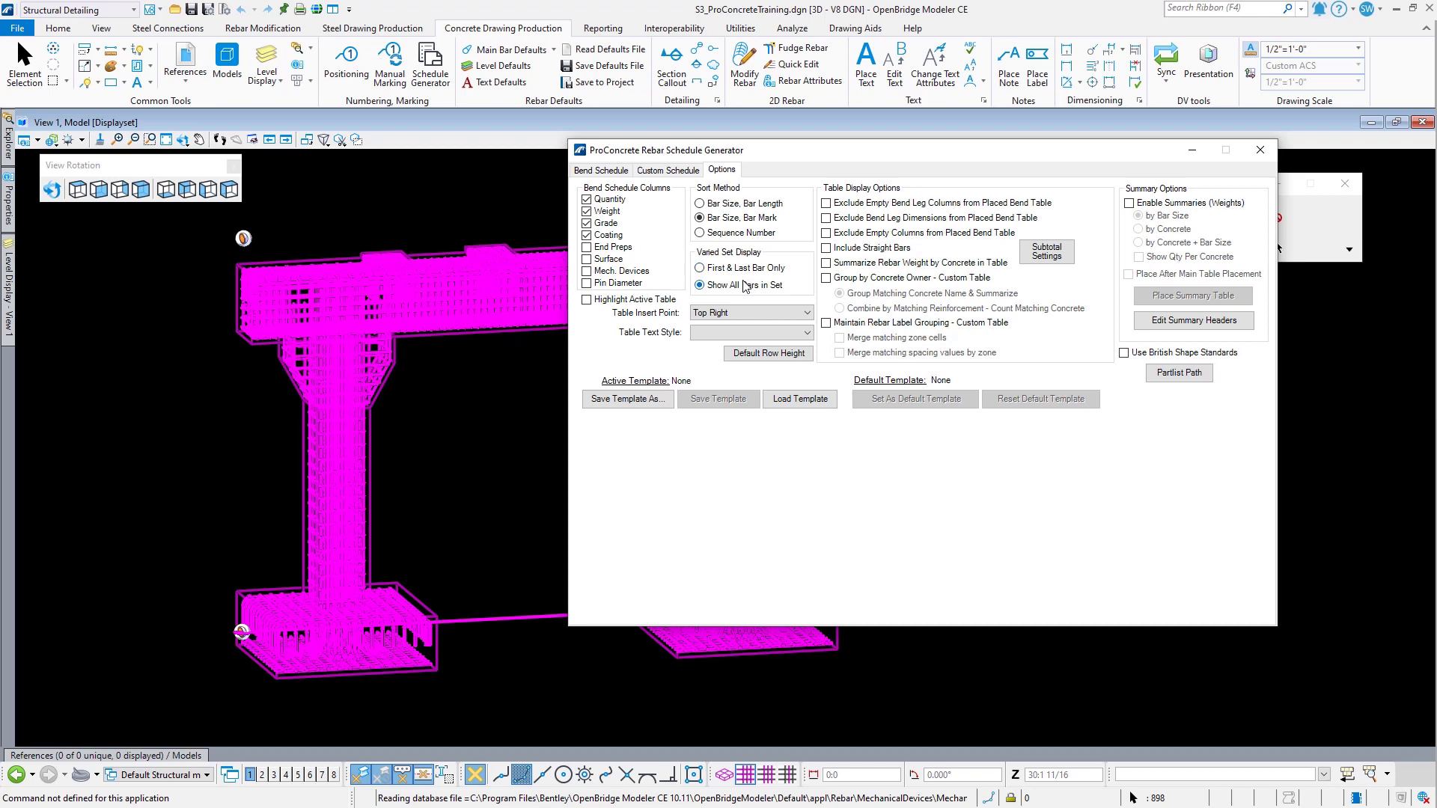
click(732, 314)
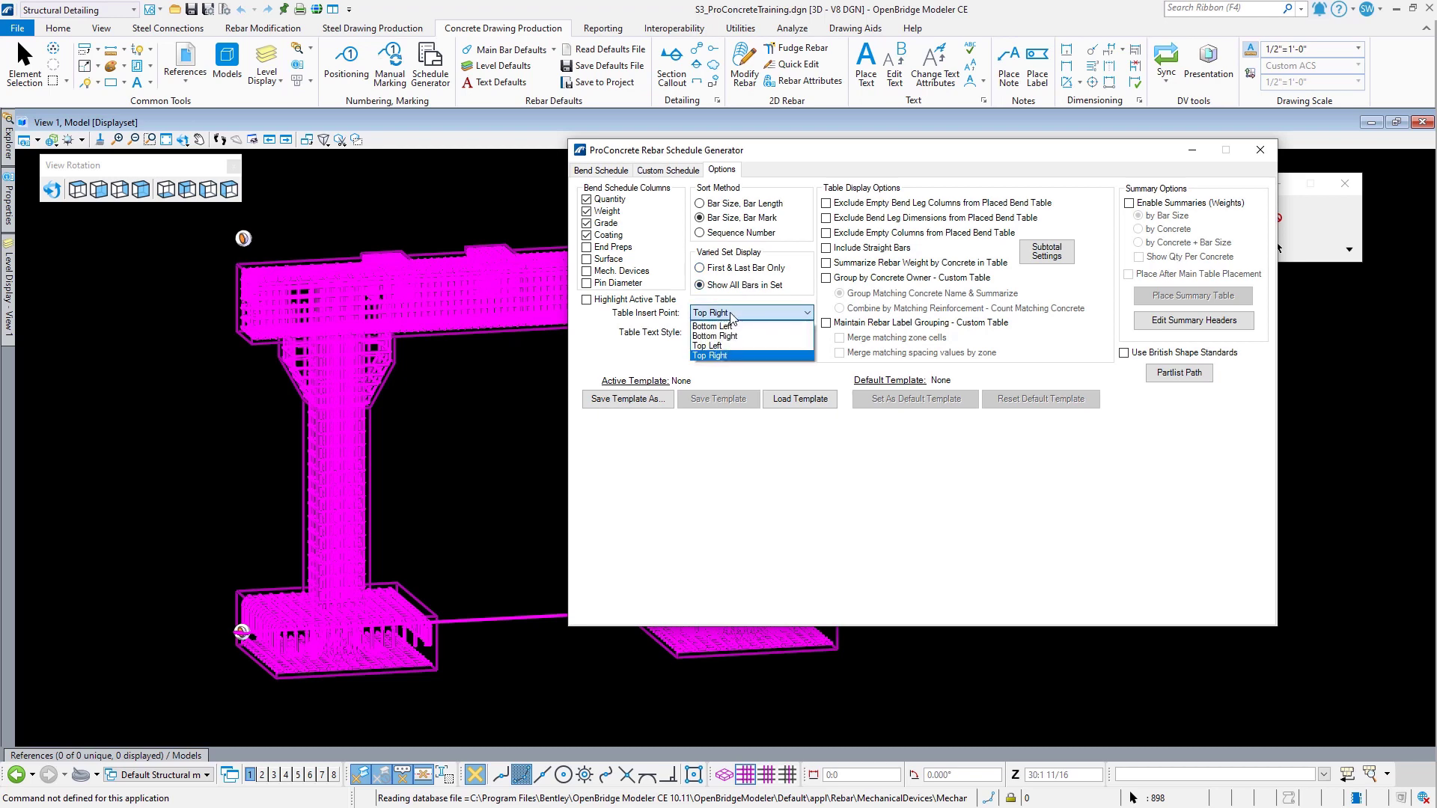
click(717, 346)
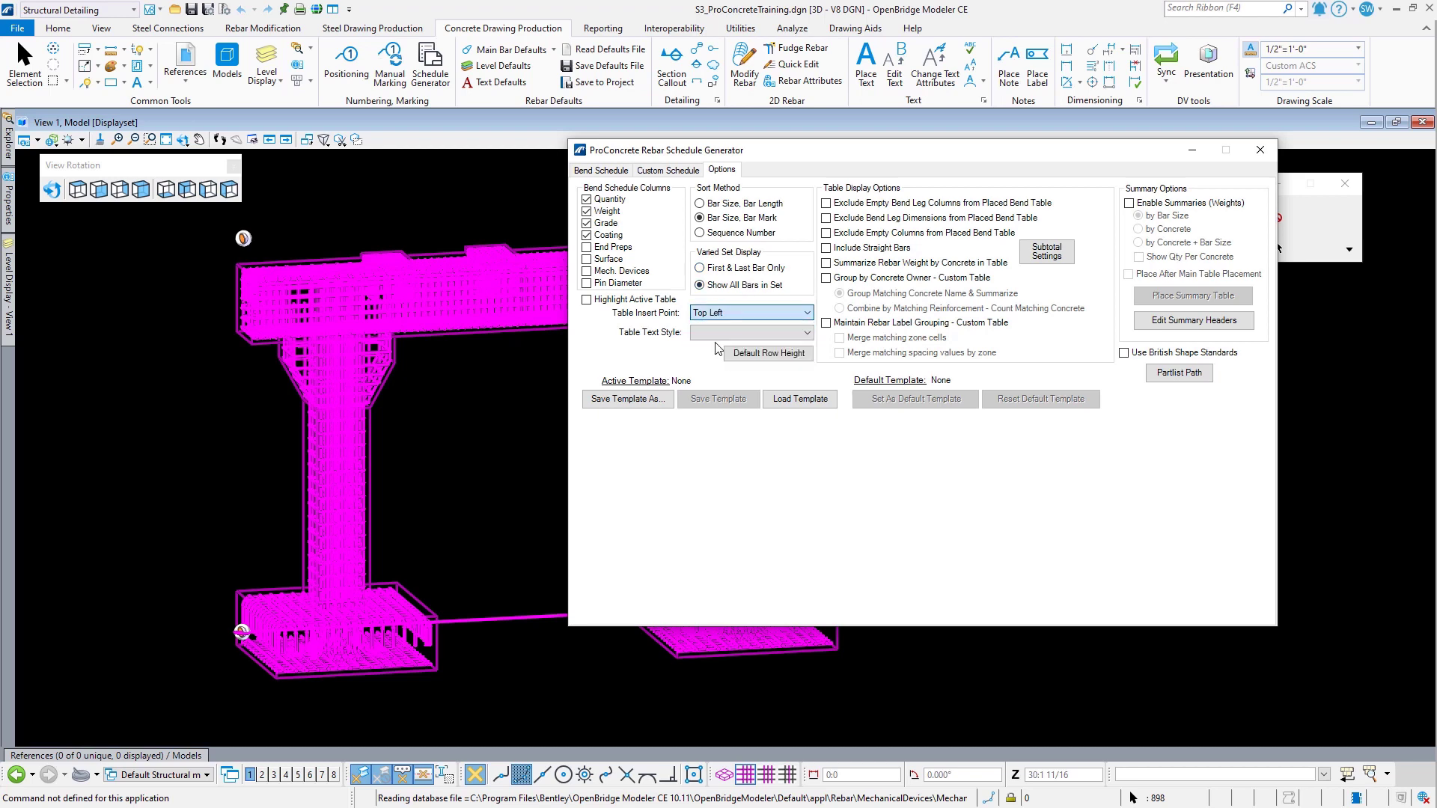
Step: Make the 3/32 Text Arial text style active and assign it as the schedule's table text style
click(715, 332)
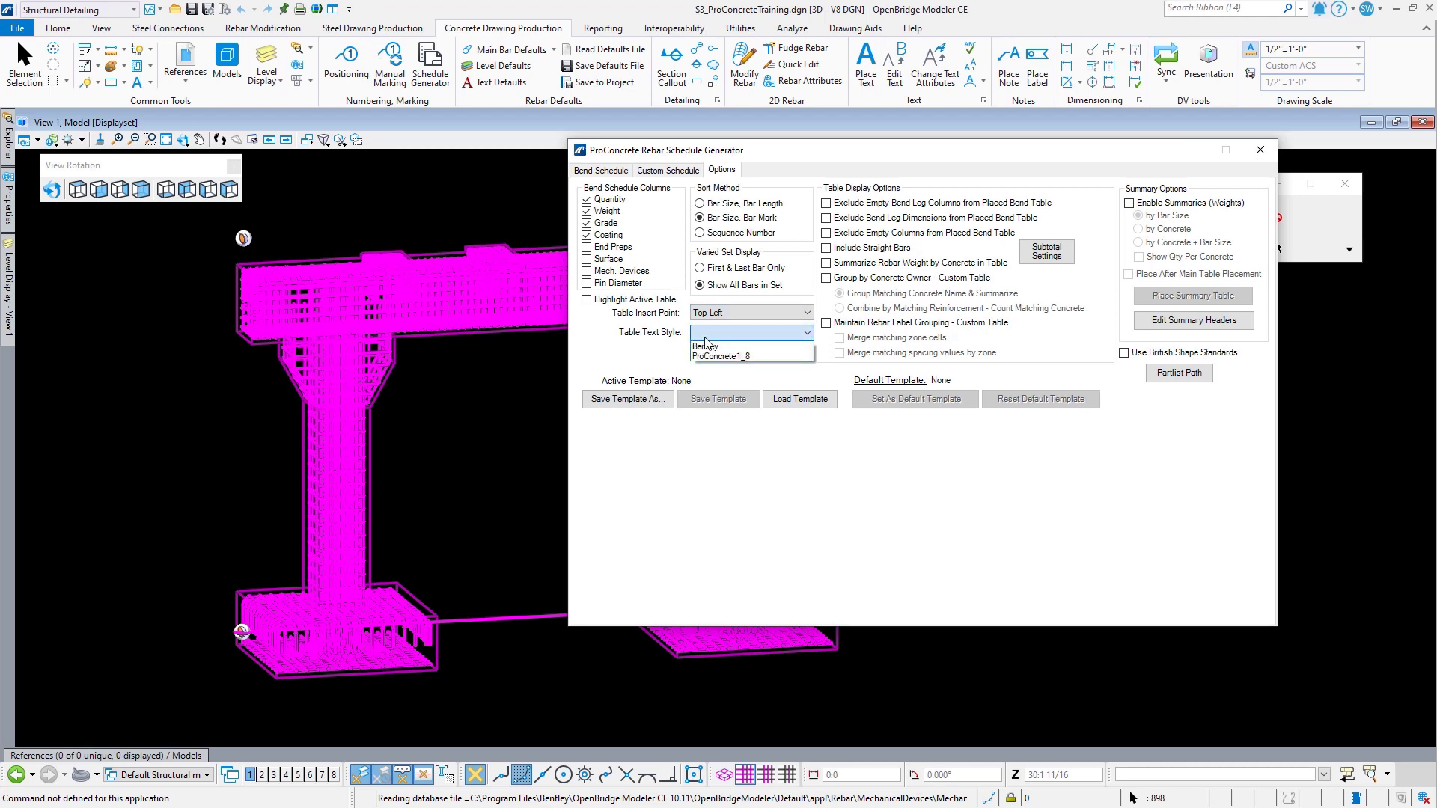
click(717, 386)
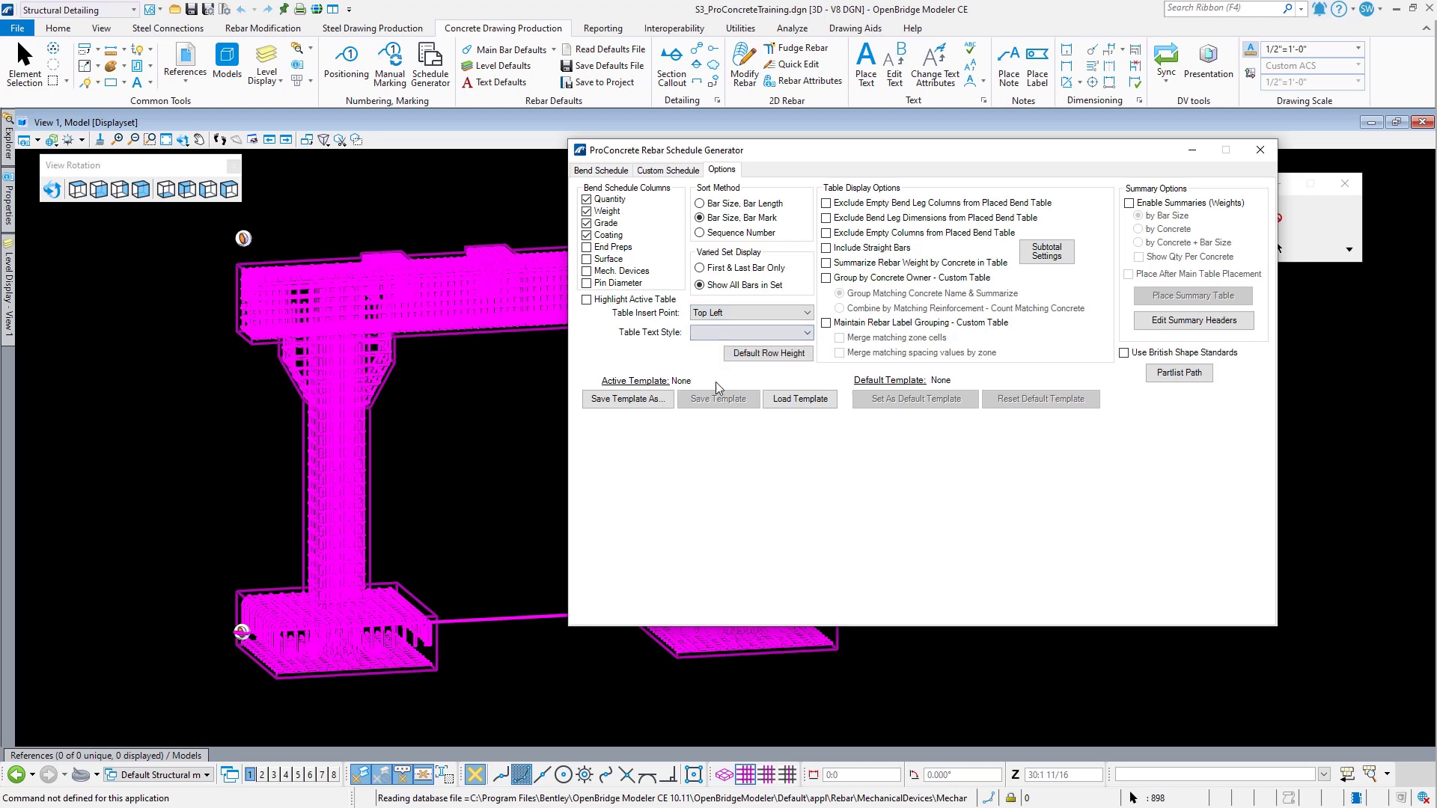
click(983, 99)
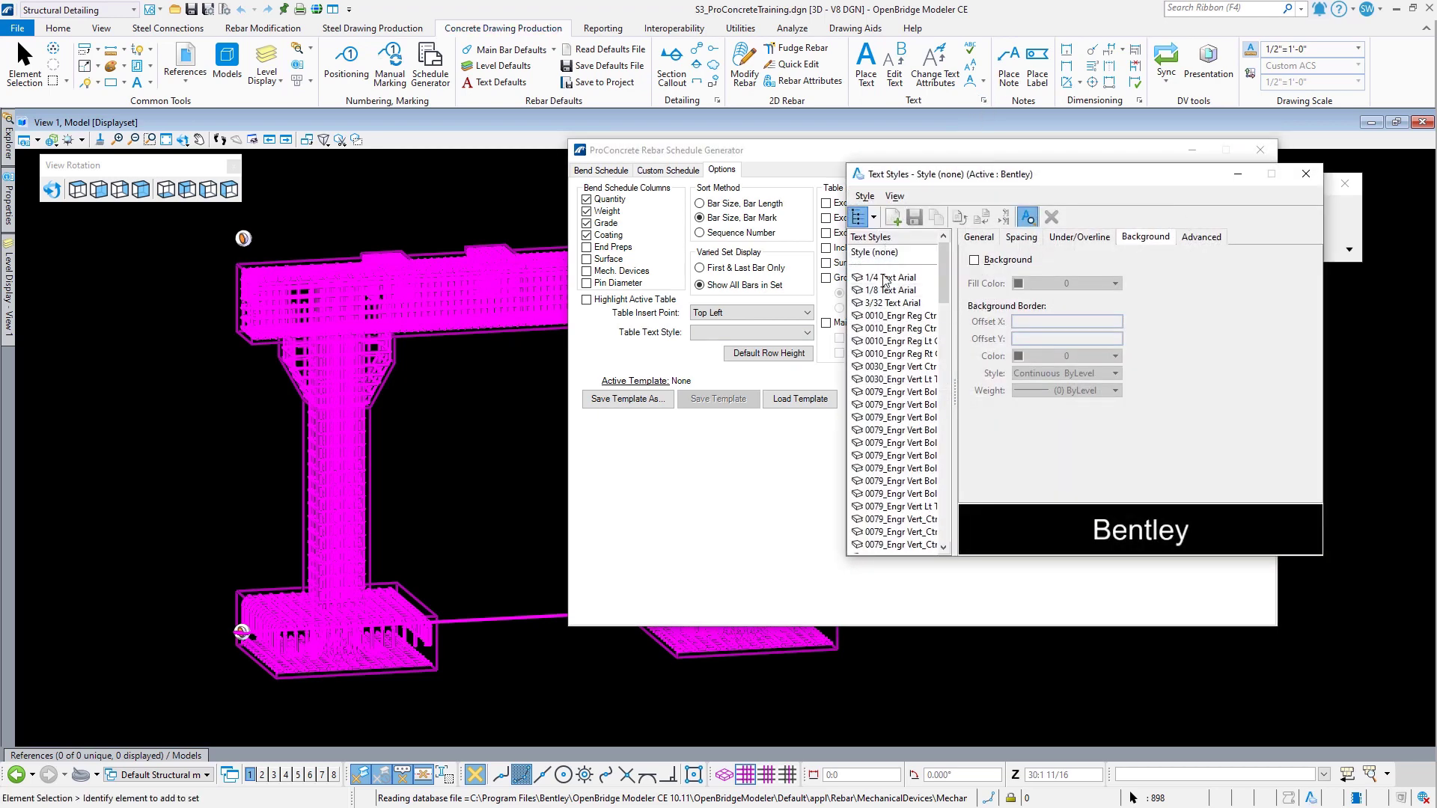
click(891, 303)
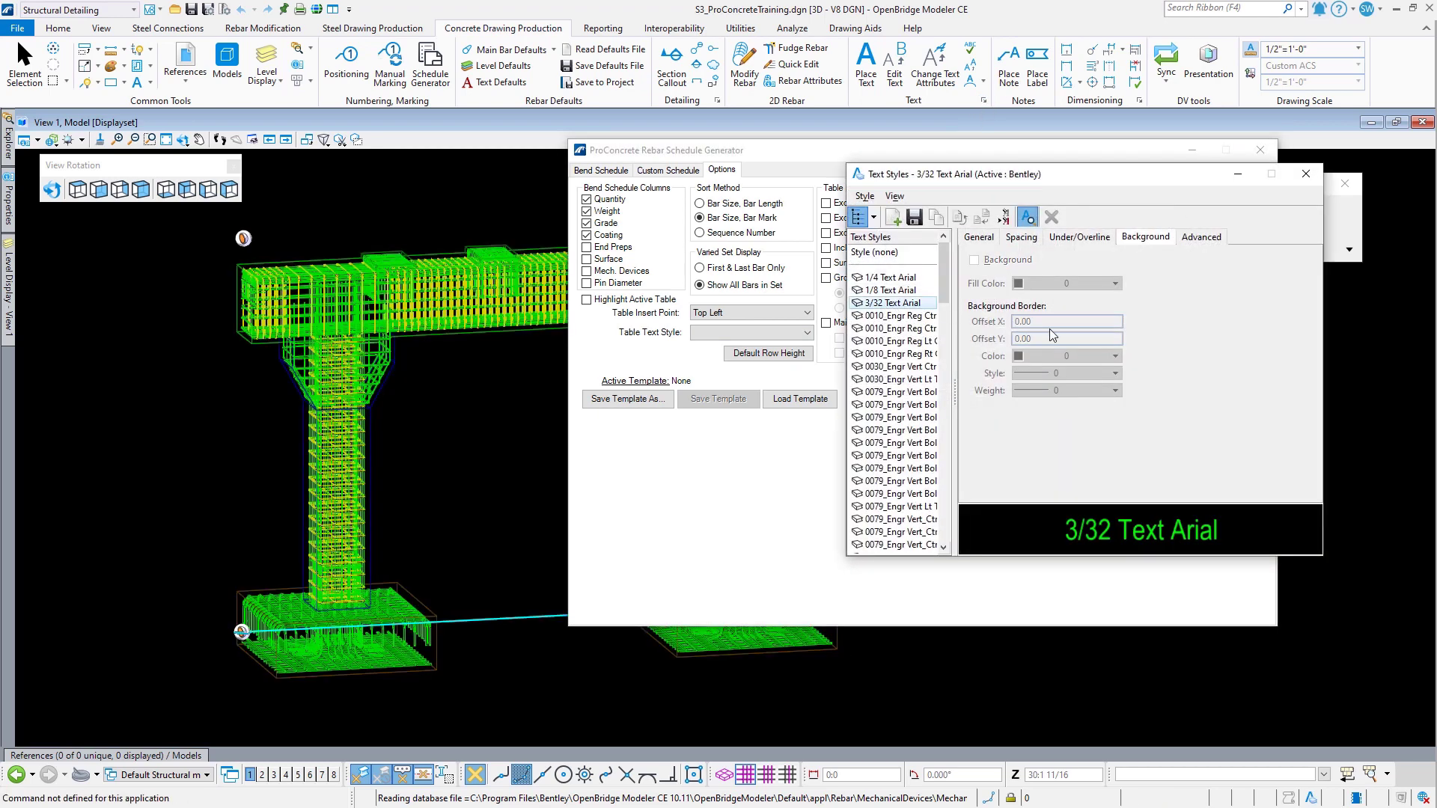
click(1004, 218)
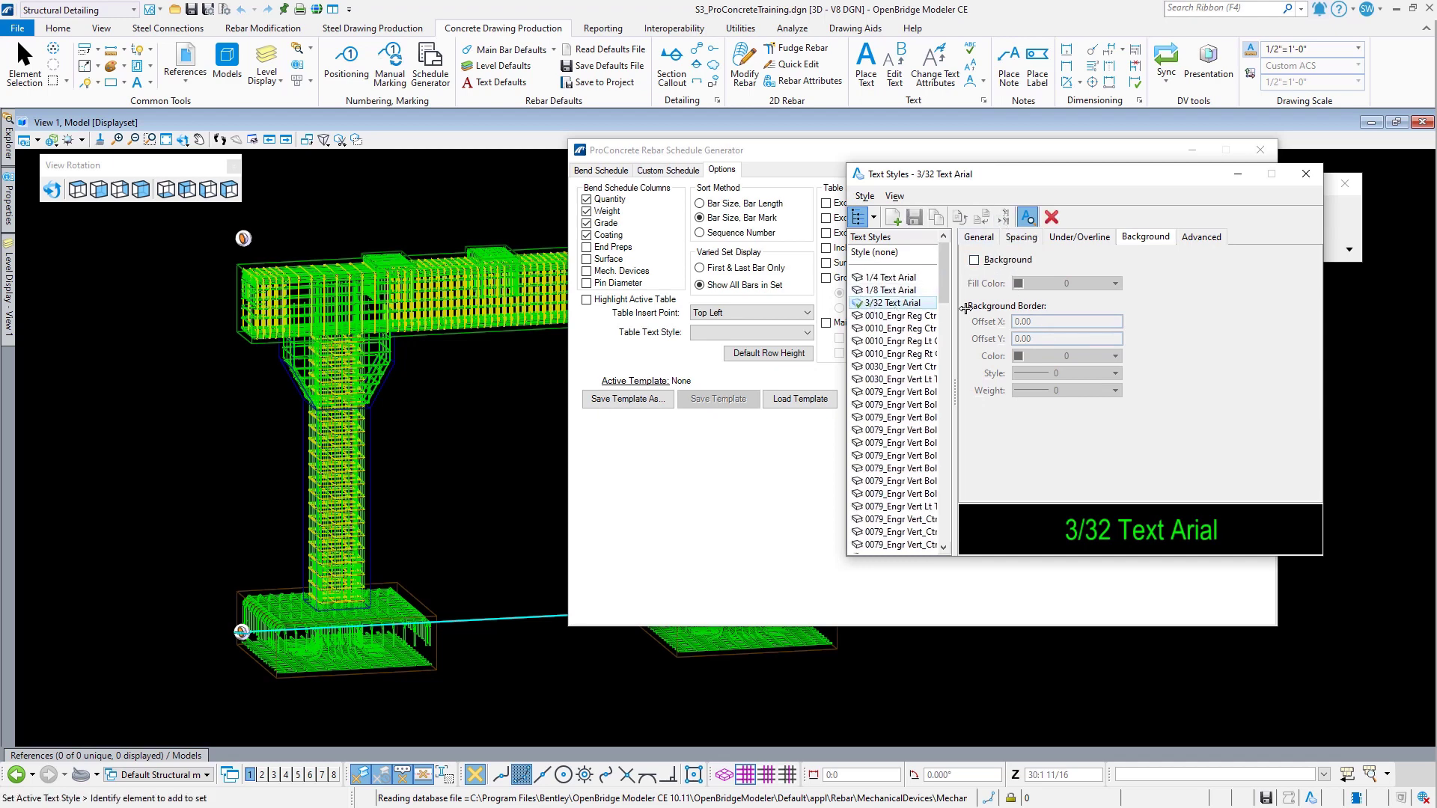
click(1306, 175)
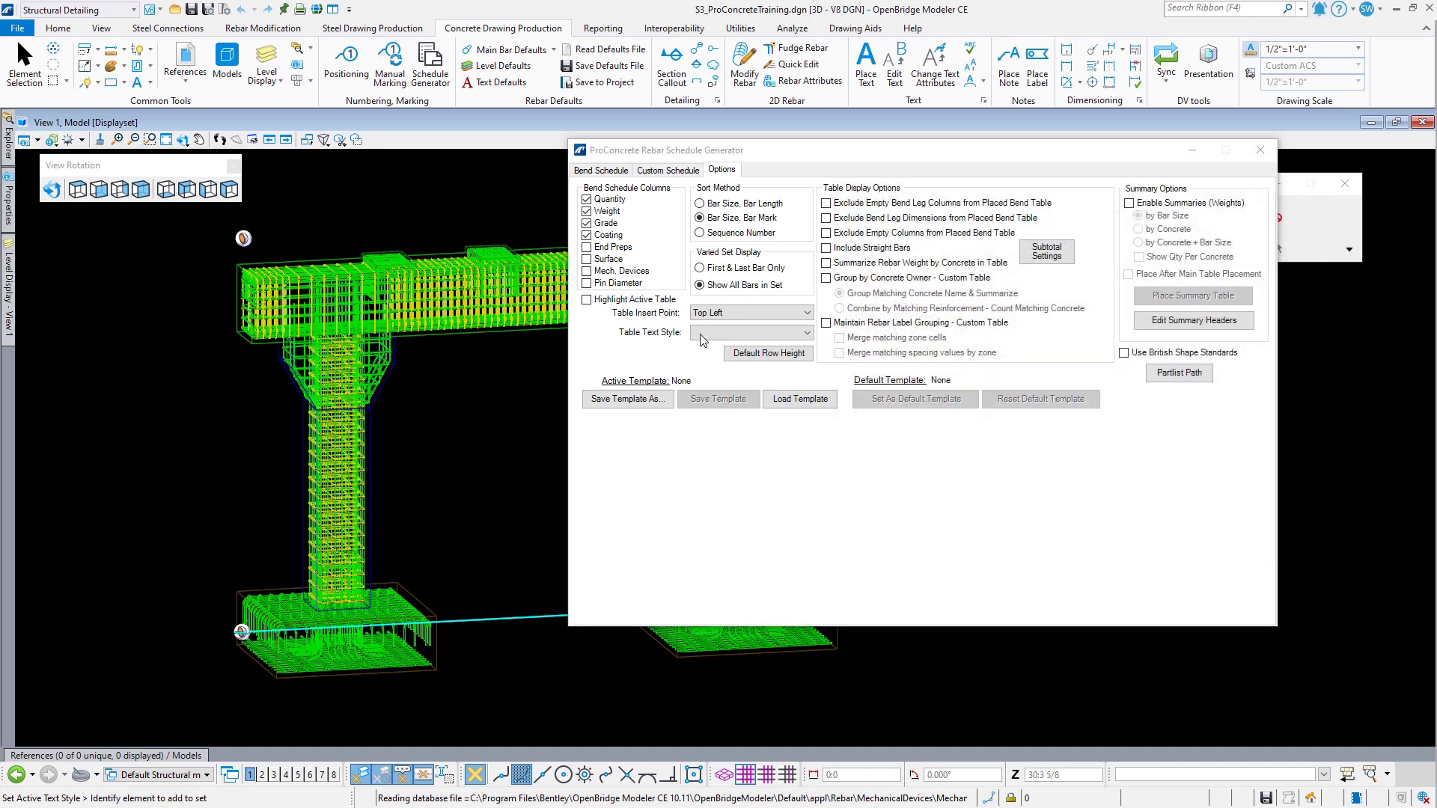
click(702, 335)
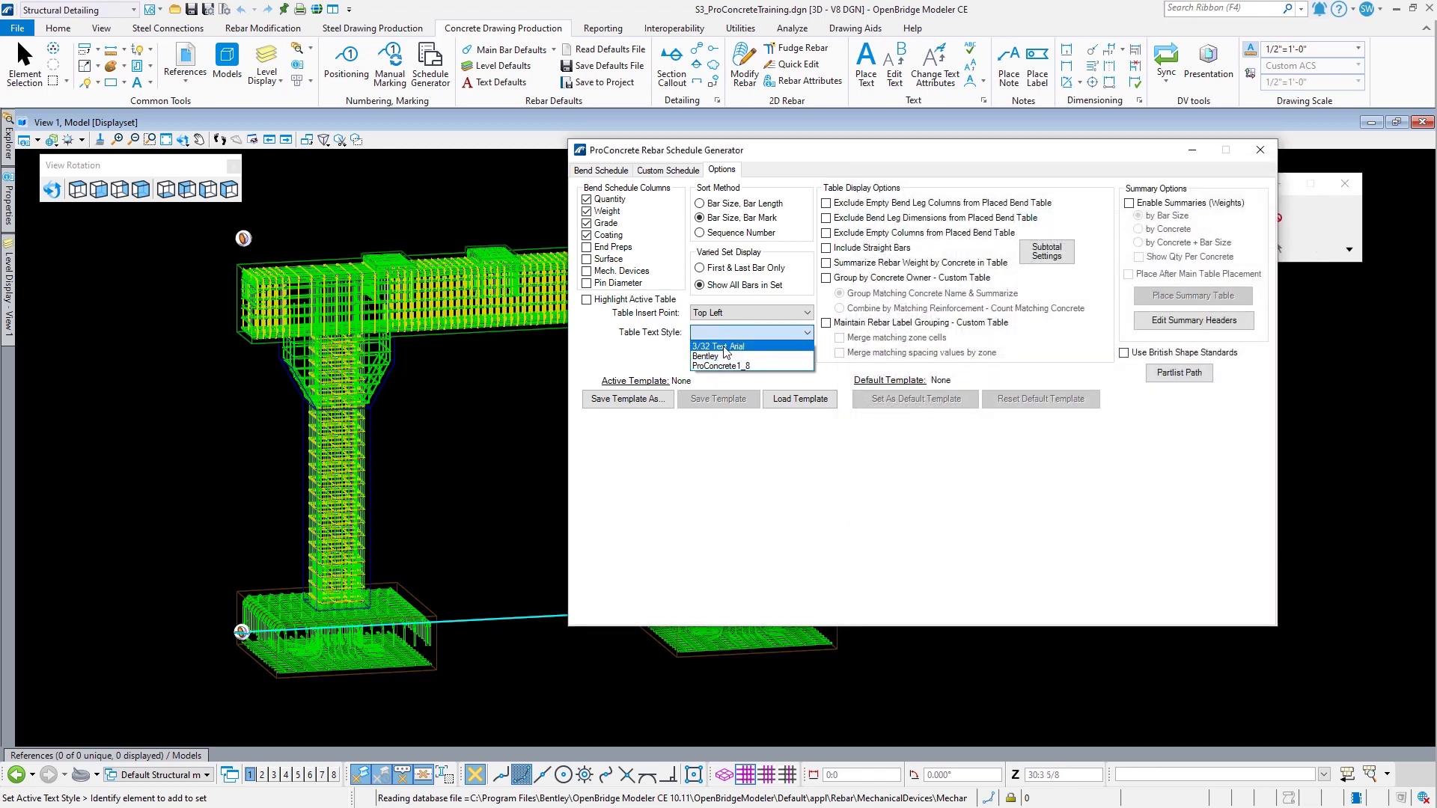
click(725, 349)
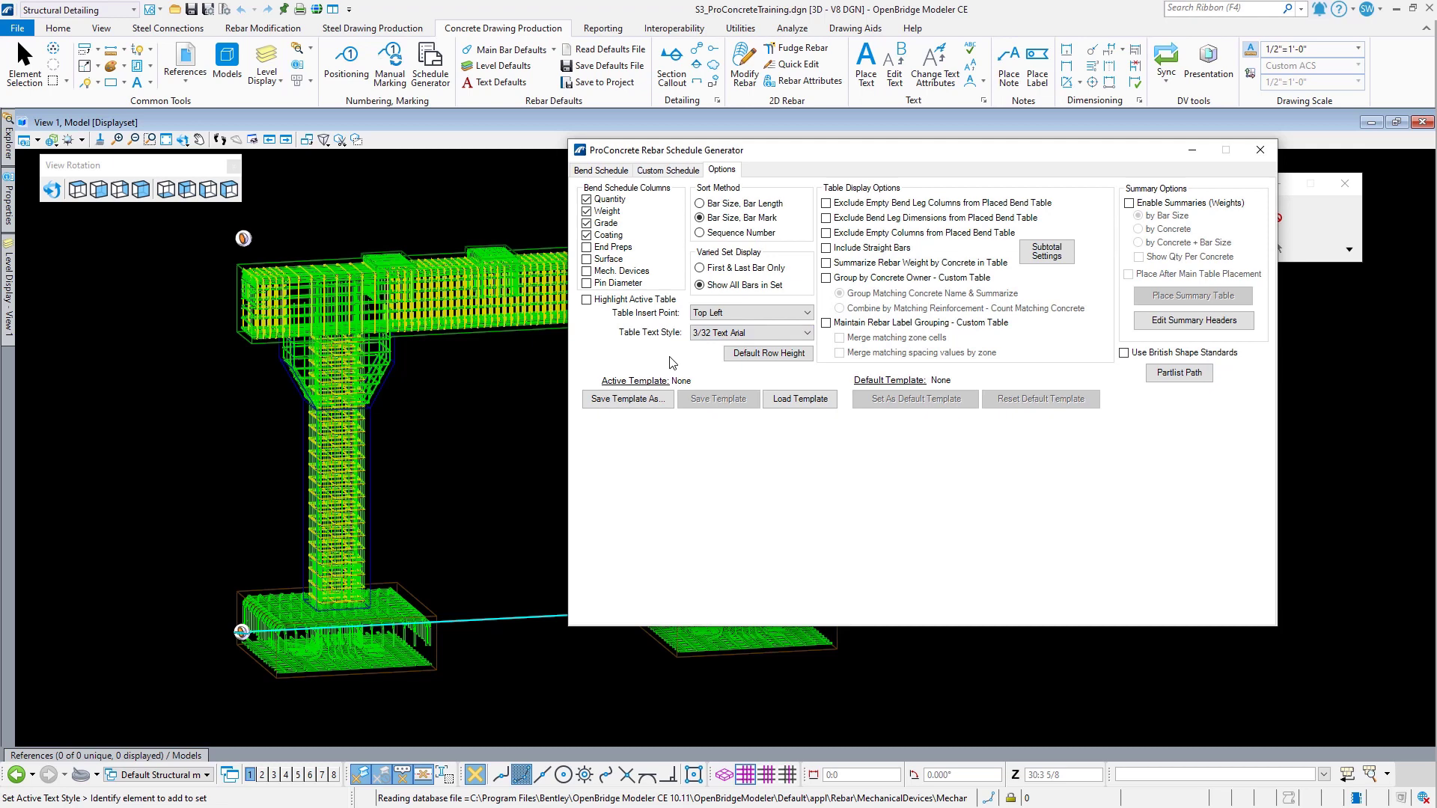
Step: Exclude bend leg dimensions and empty columns from the placed bend table, and include straight bars in the schedule
click(899, 234)
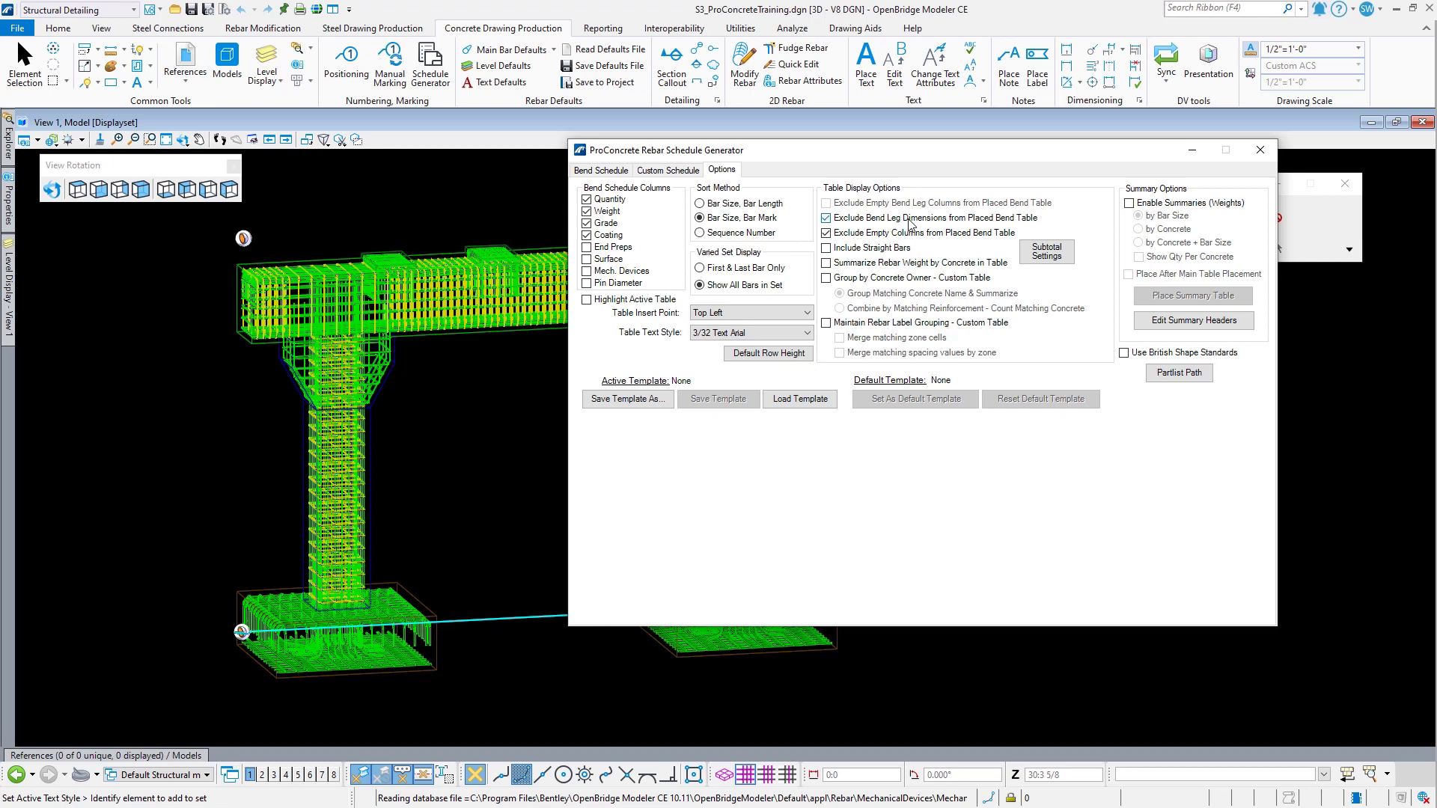
click(886, 250)
click(602, 170)
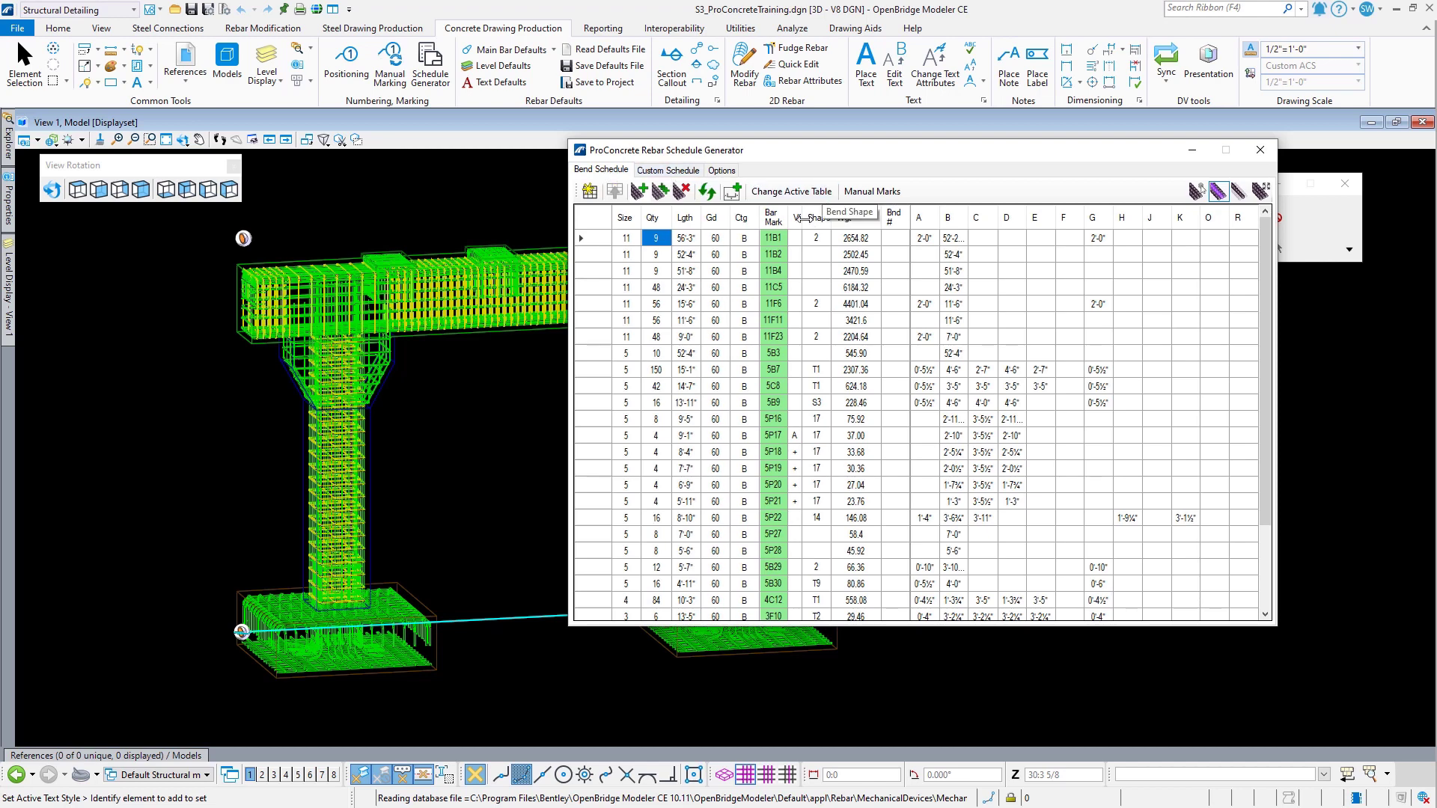
Step: Widen the VC column of the bend schedule to fit its heading and recheck the schedule options
drag(804, 221, 827, 220)
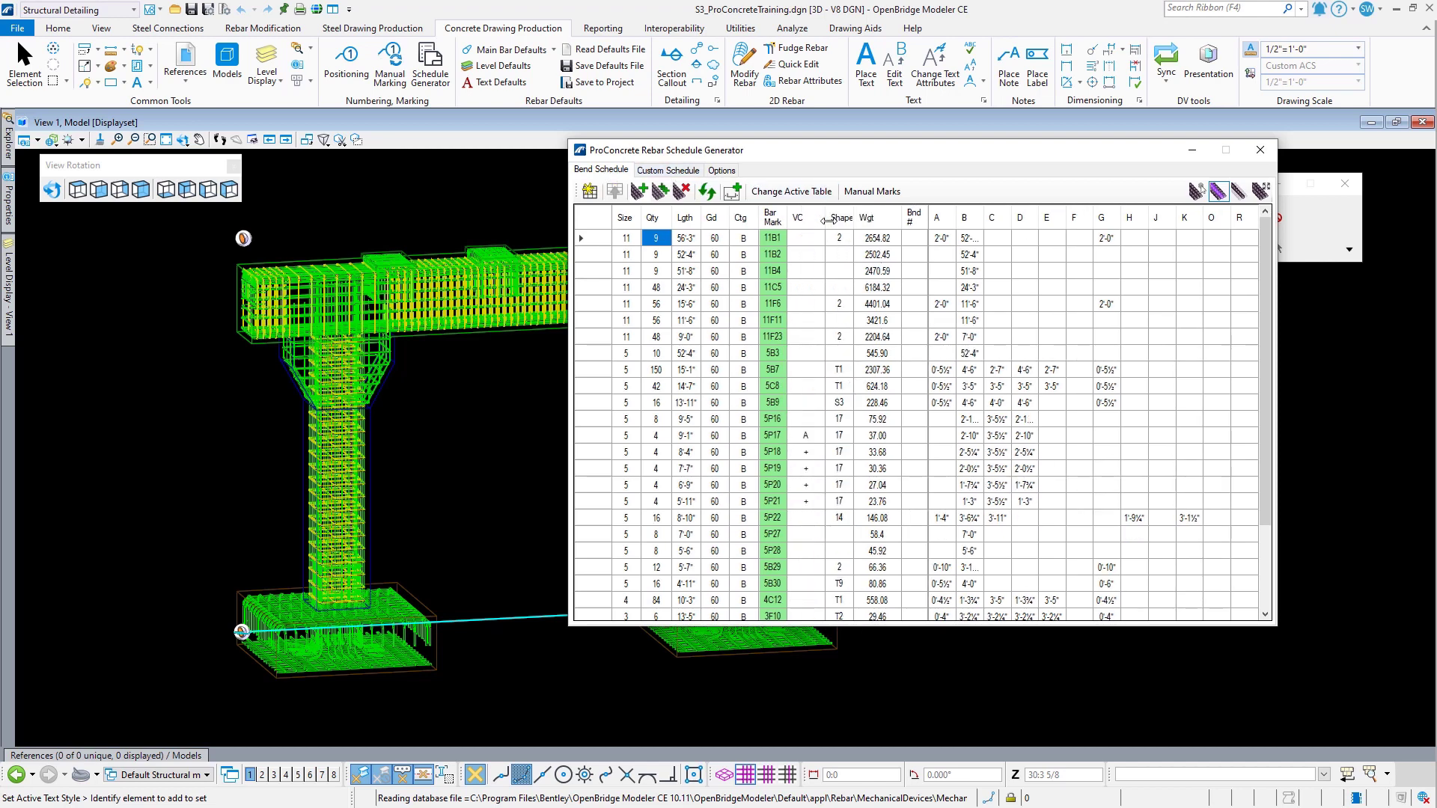
double_click(829, 221)
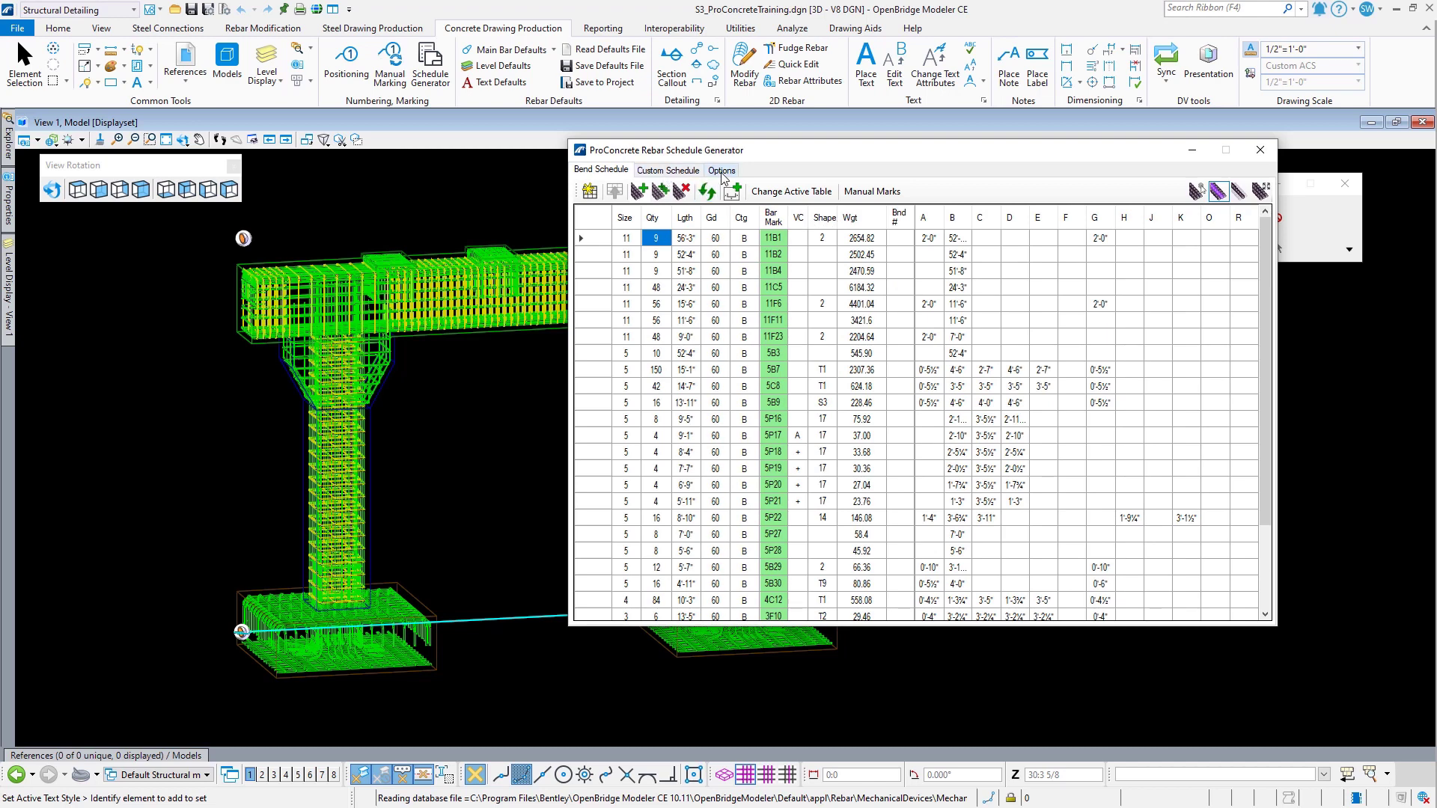
click(722, 173)
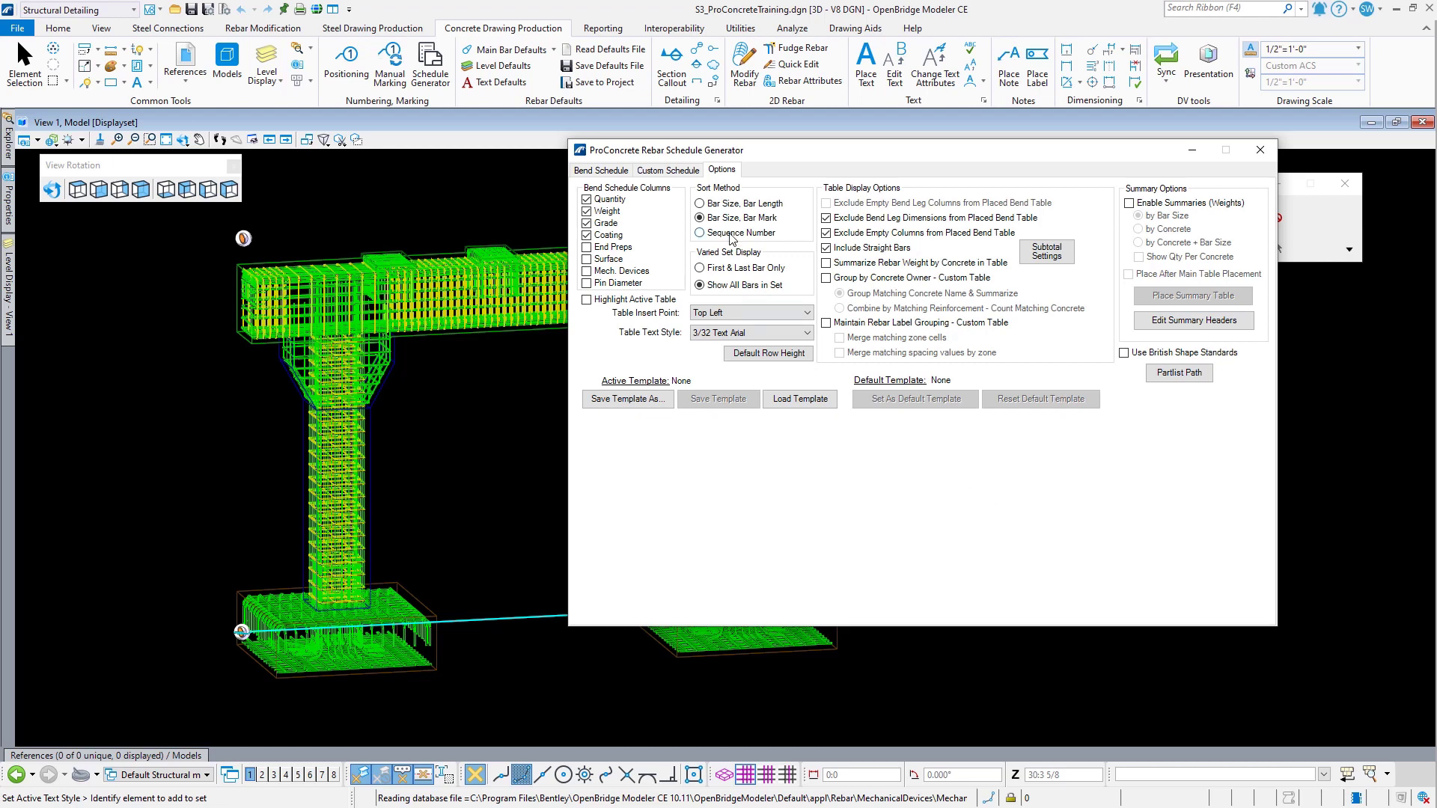
click(618, 170)
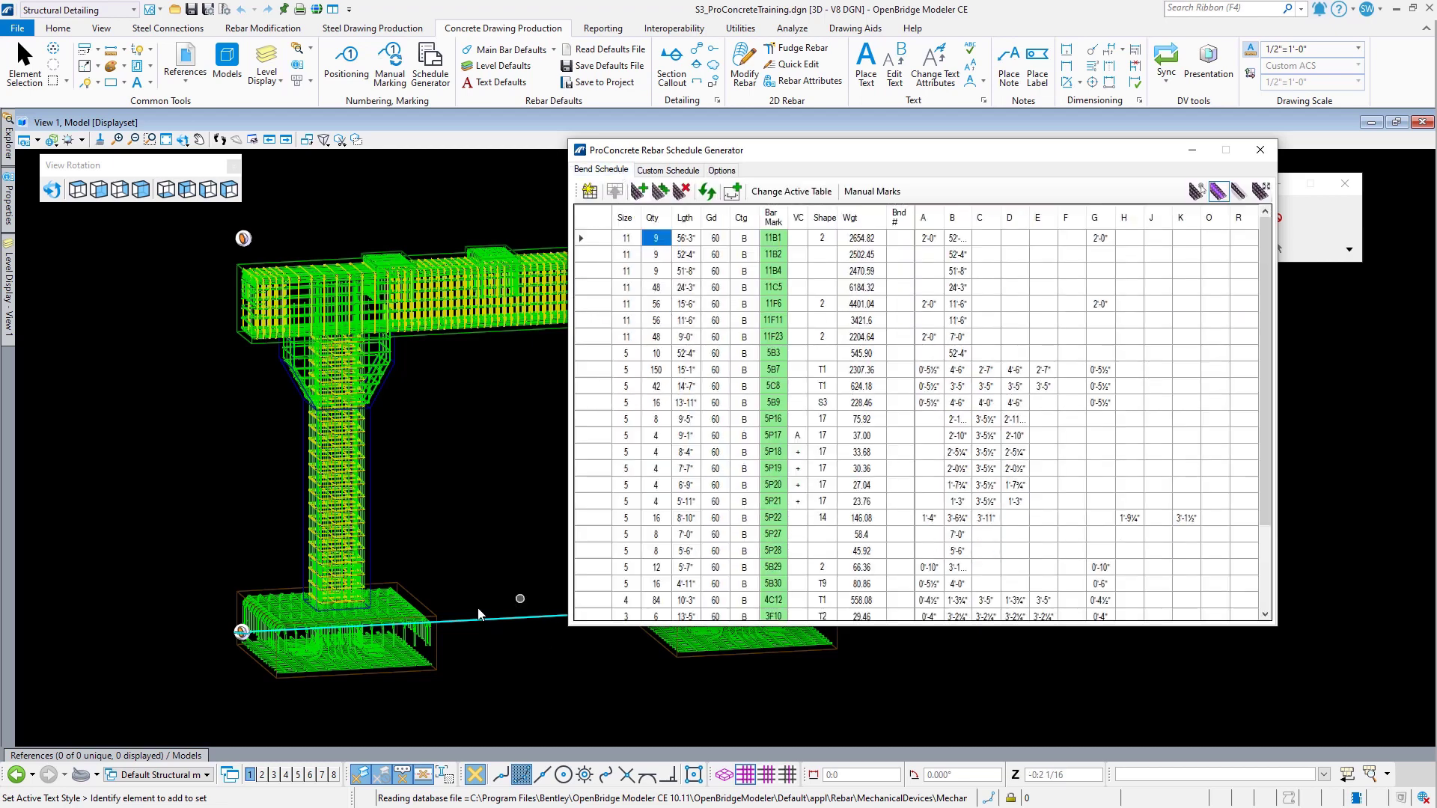
Step: Switch from the 3D model to the ELEVATION sheet with the rebar schedule generator kept open in front
click(207, 775)
click(279, 726)
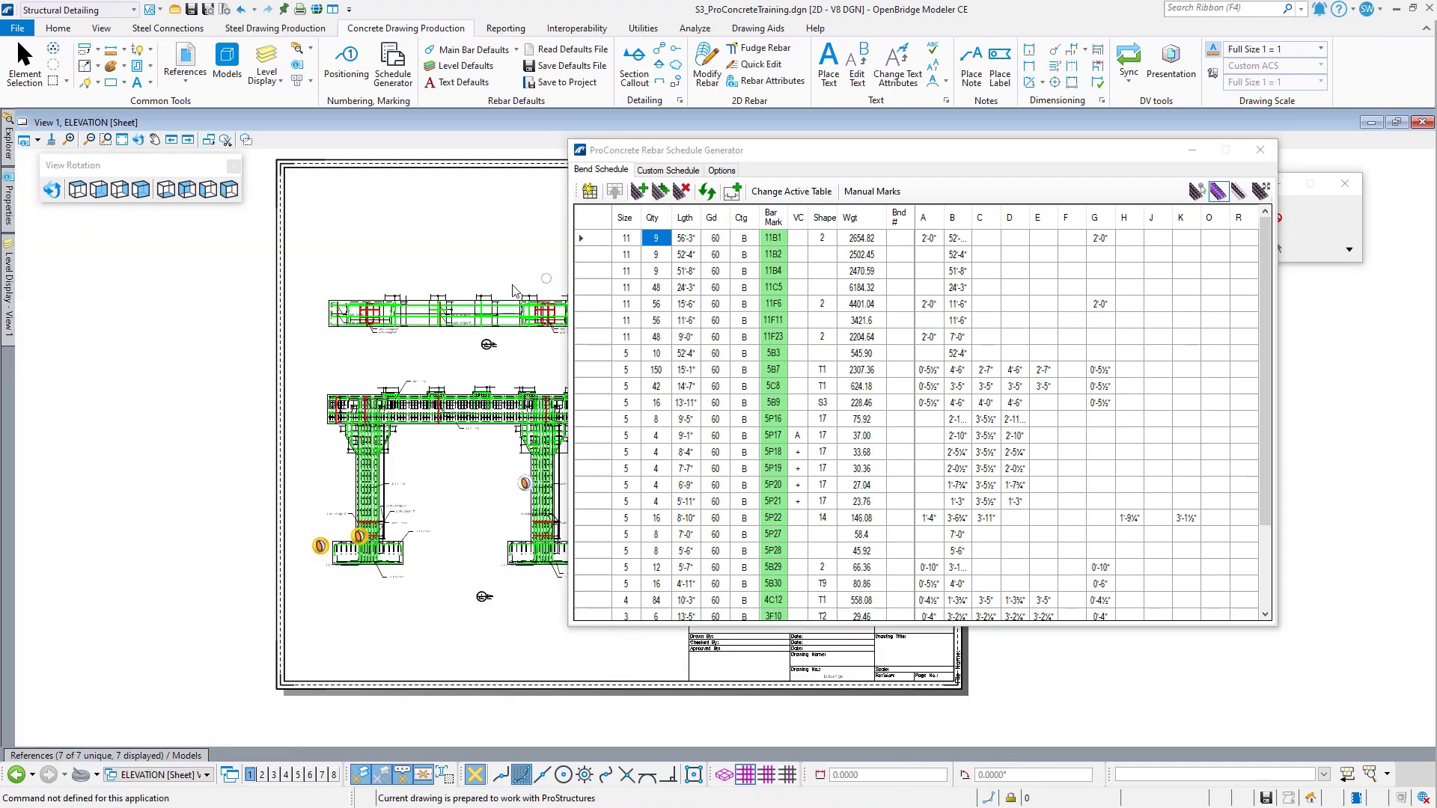
scroll(142, 358, down, 1)
click(649, 144)
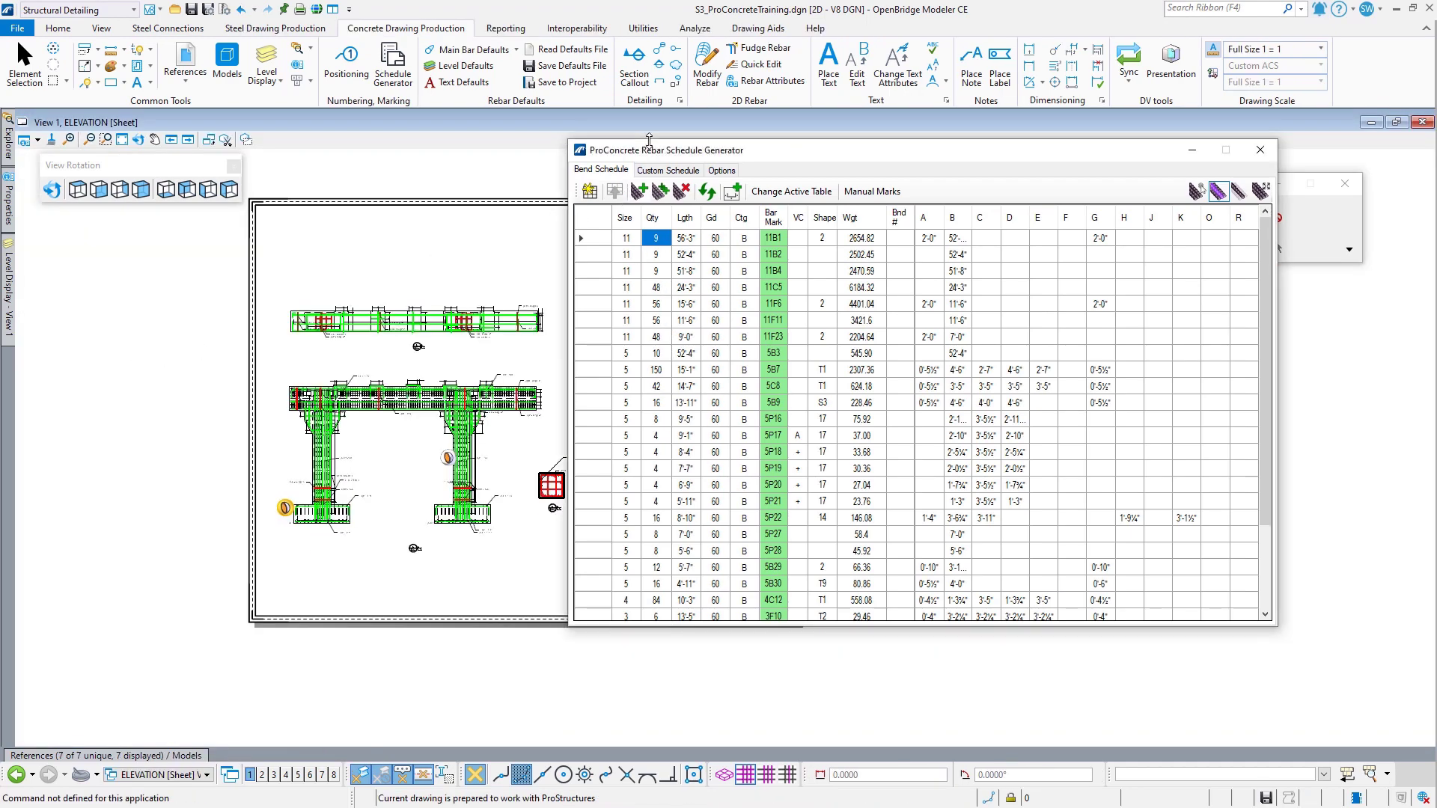
Step: Move the rebar schedule generator clear of the ELEVATION sheet so the empty area above the title block is free
drag(649, 144, 991, 177)
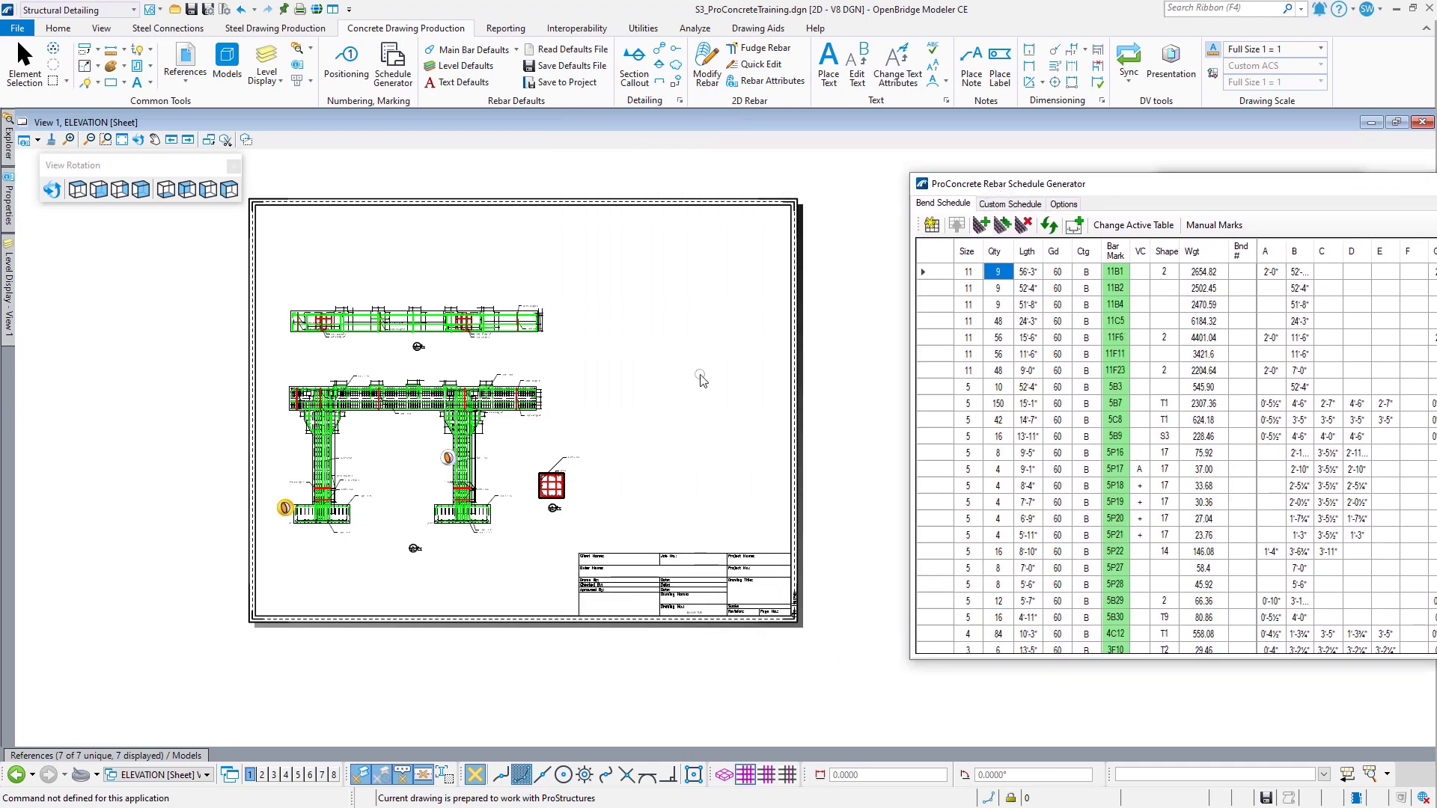
scroll(702, 380, up, 2)
scroll(701, 380, down, 1)
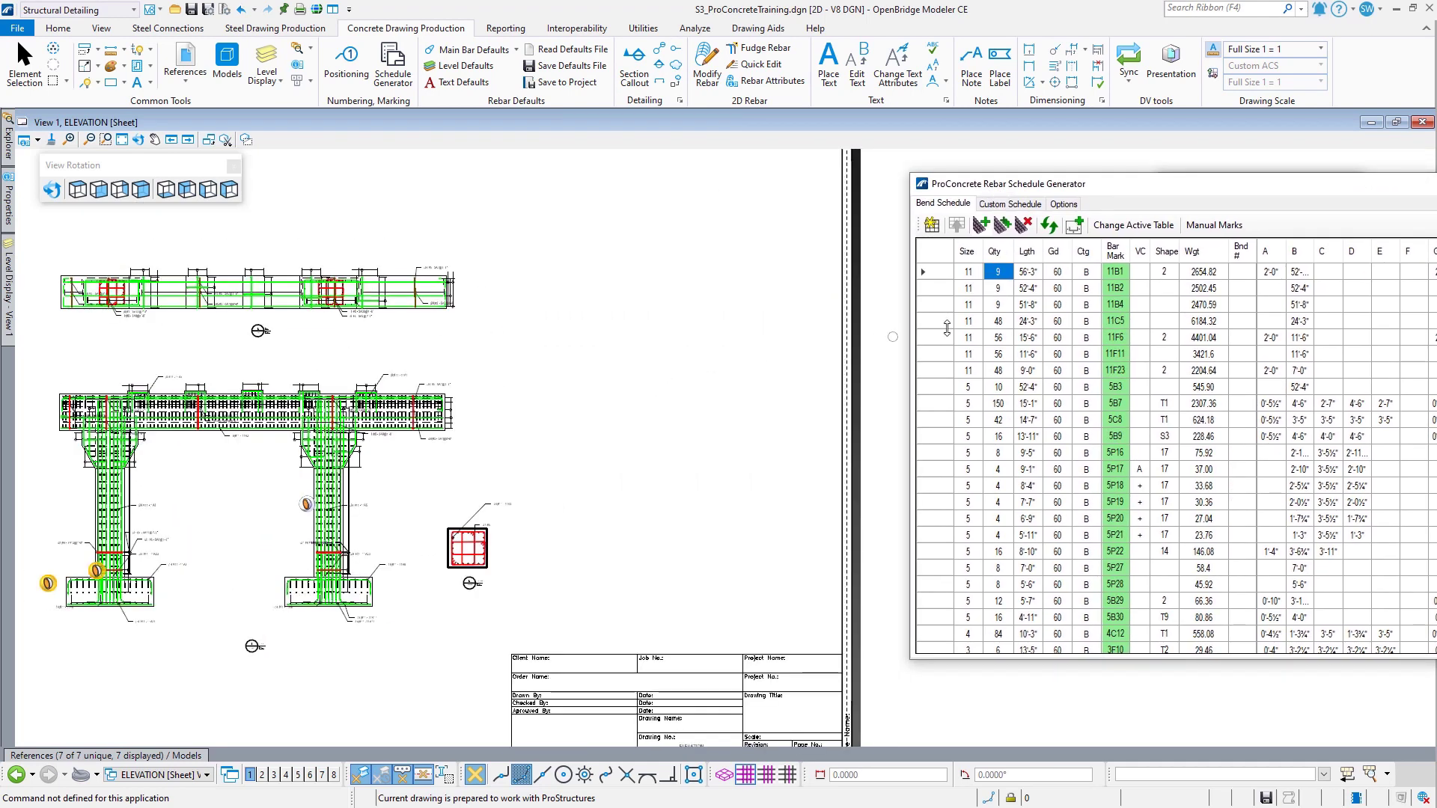
click(932, 225)
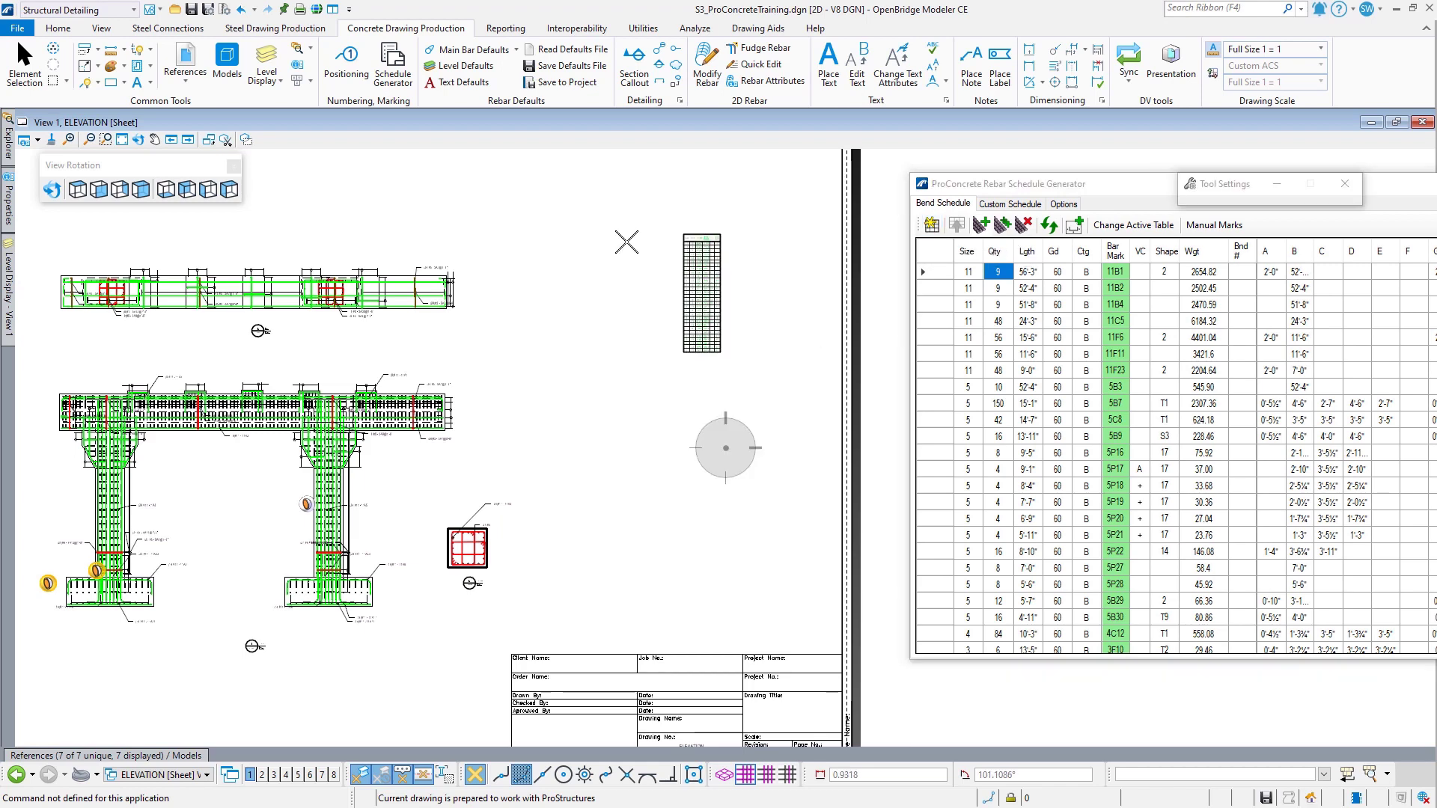
scroll(655, 337, down, 2)
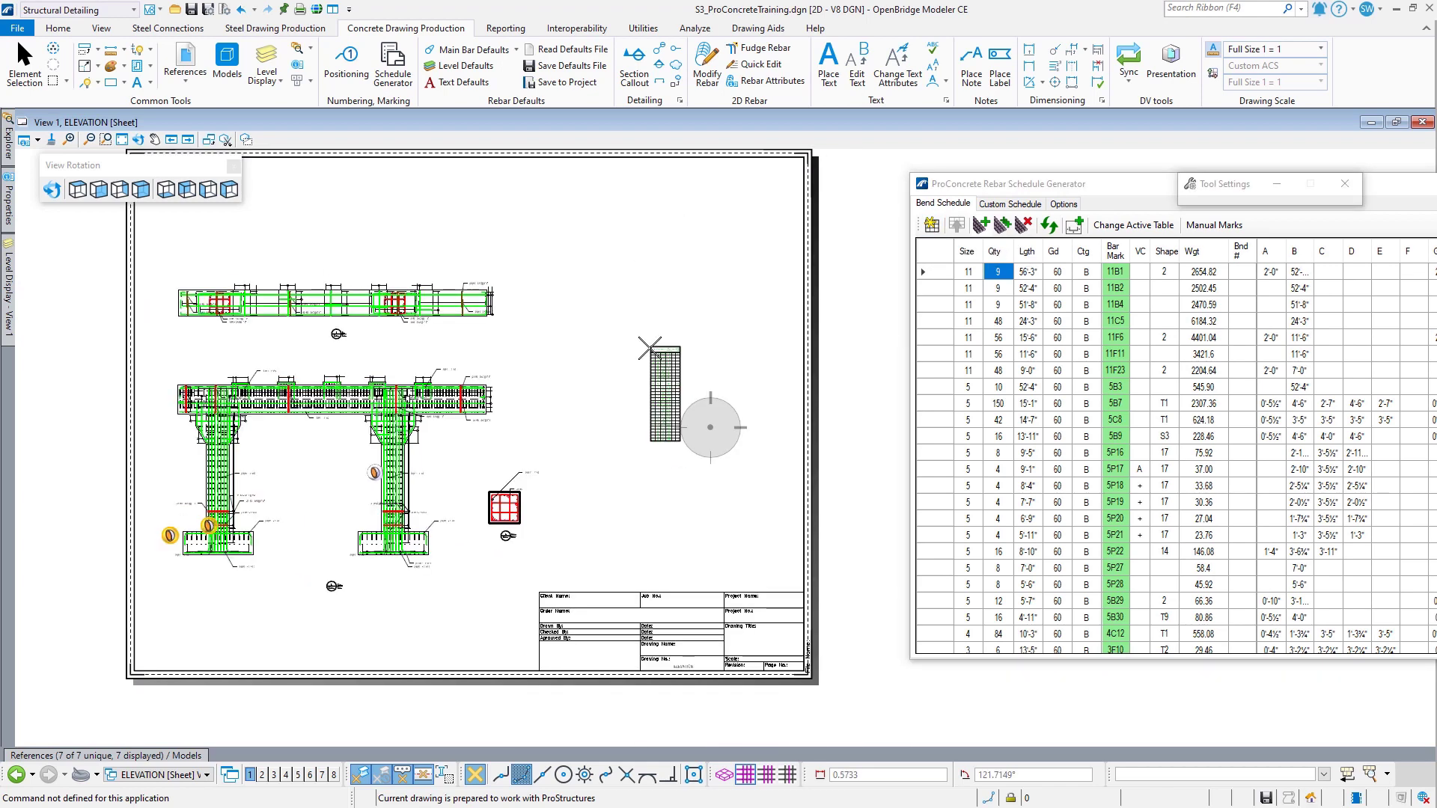
scroll(683, 236, up, 6)
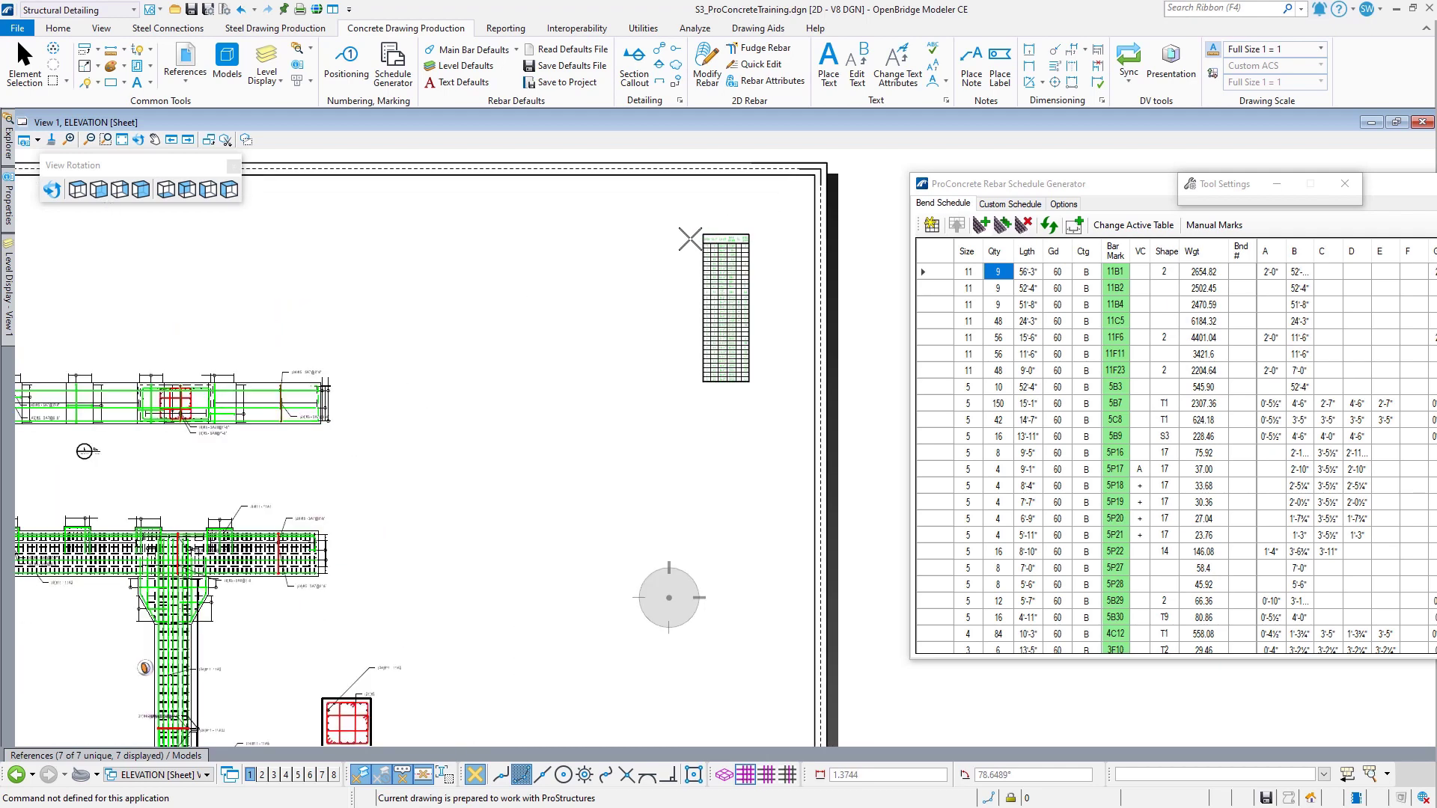
scroll(658, 247, up, 1)
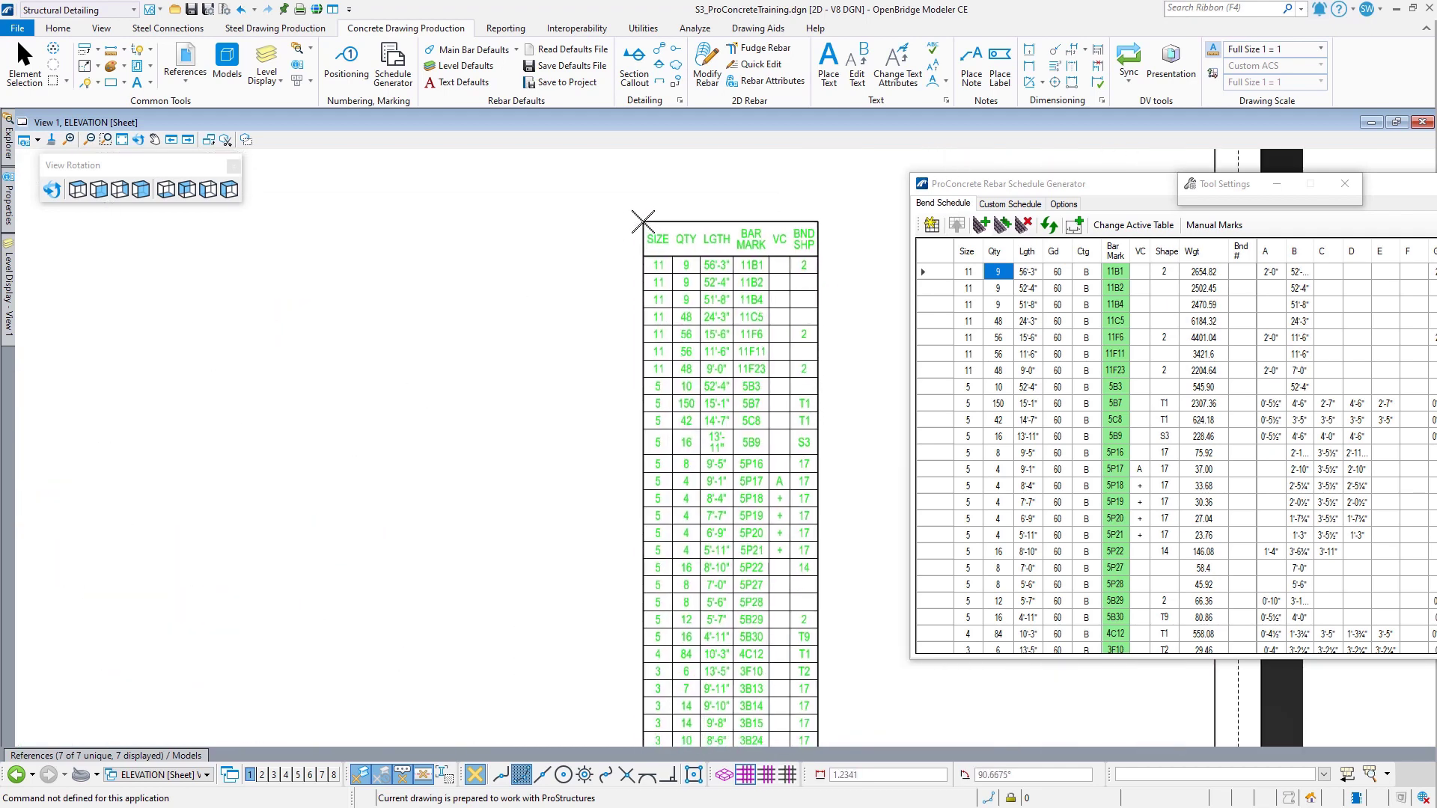
key(Escape)
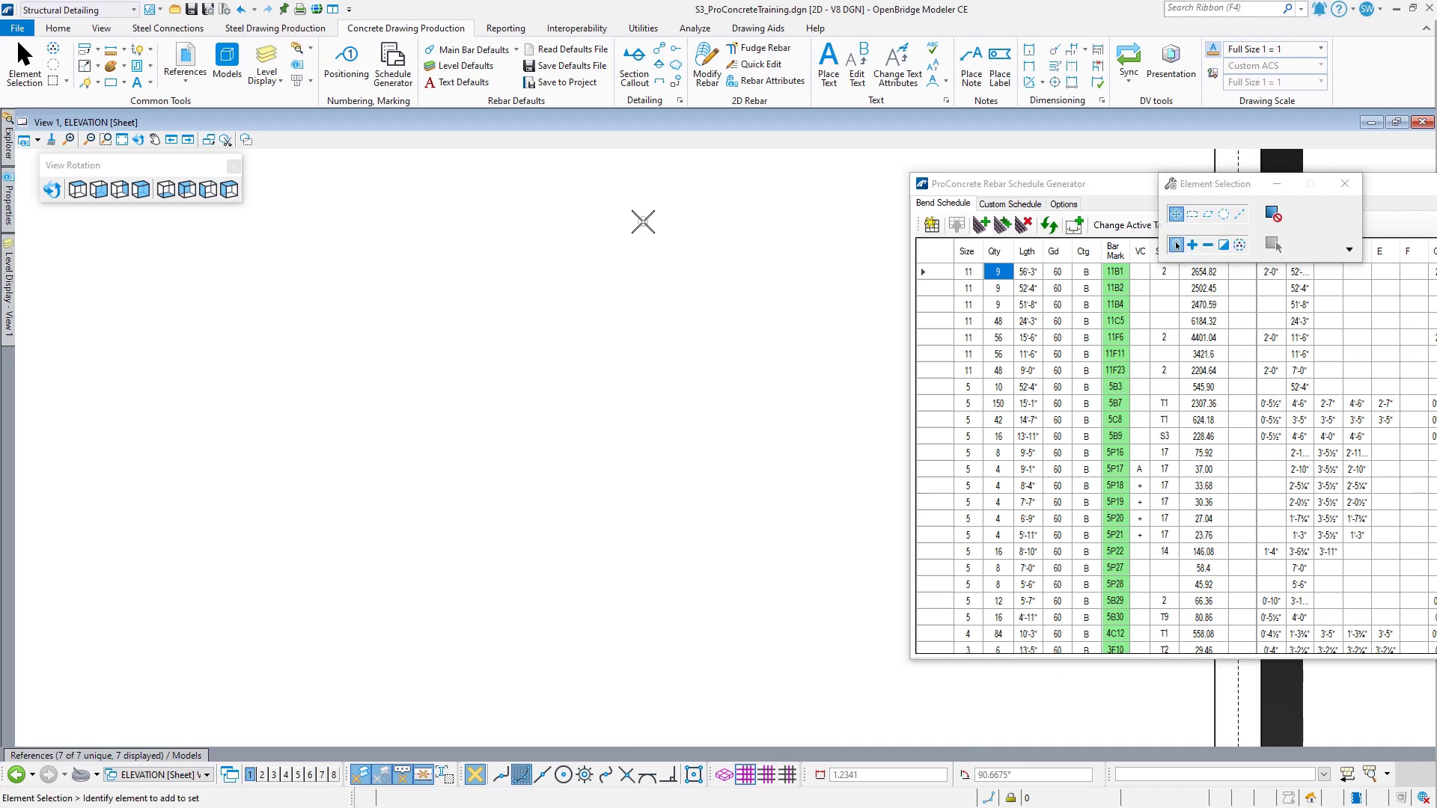
Step: Stop excluding bend leg dimensions from the placed bend table and preview the table on the sheet
click(1065, 206)
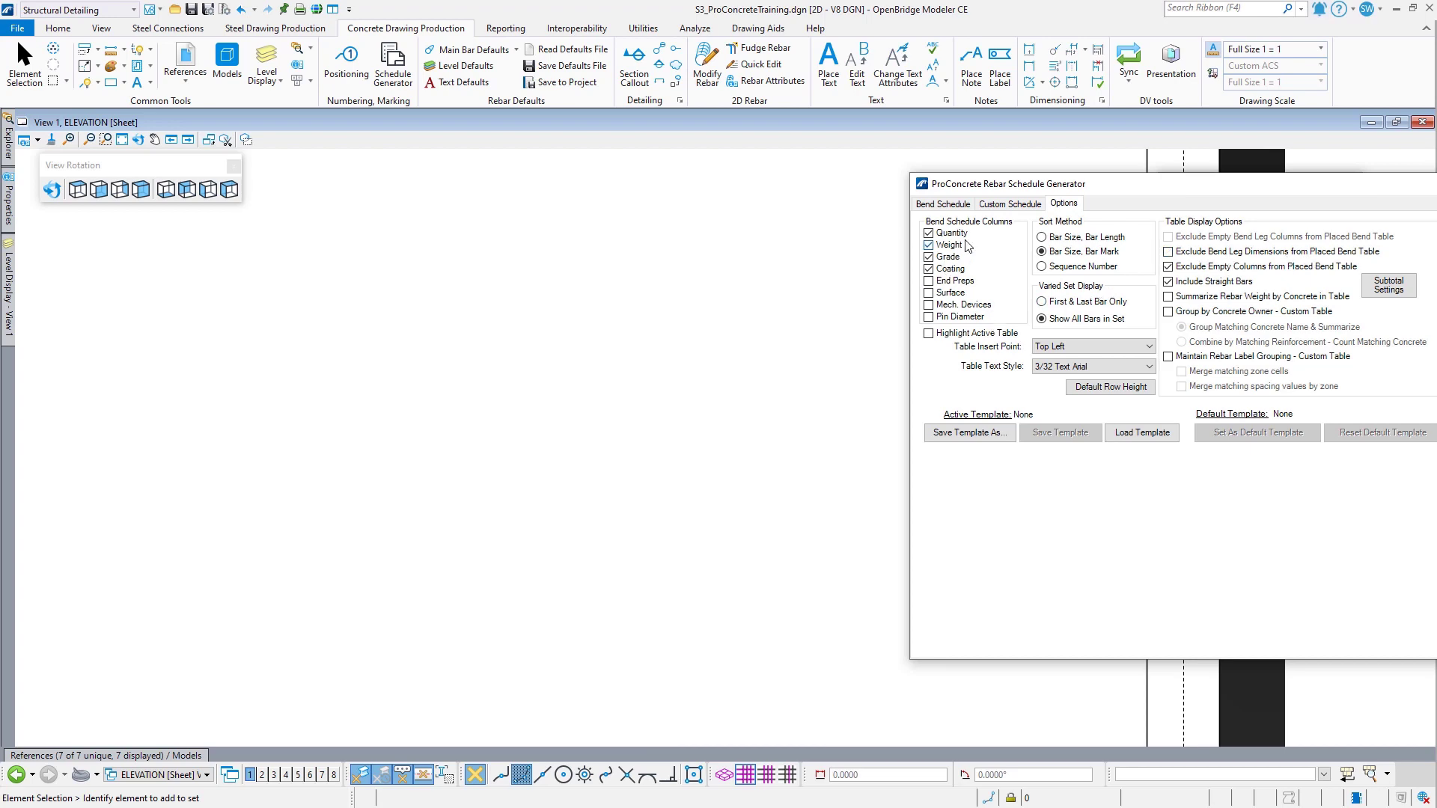
click(943, 204)
click(932, 225)
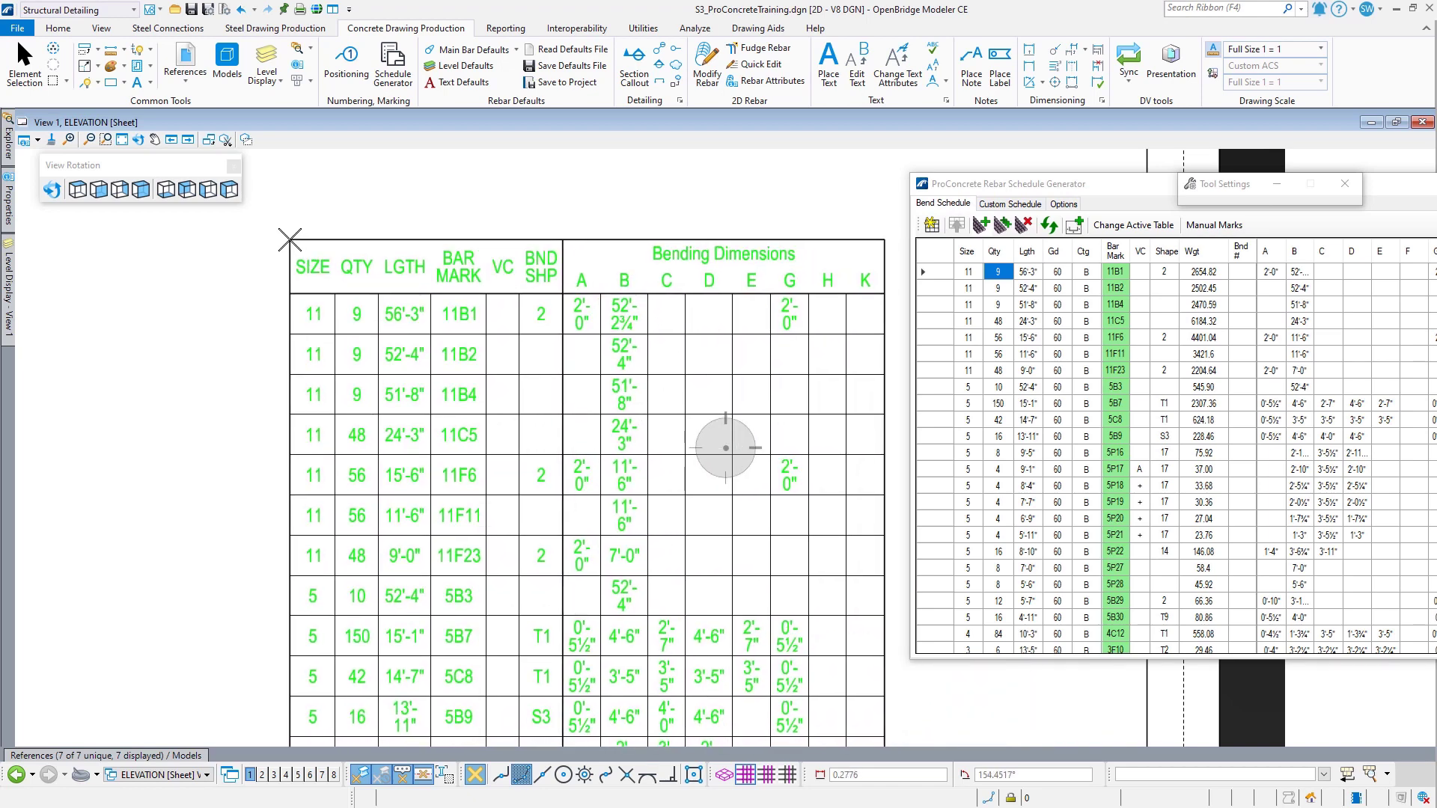
key(Escape)
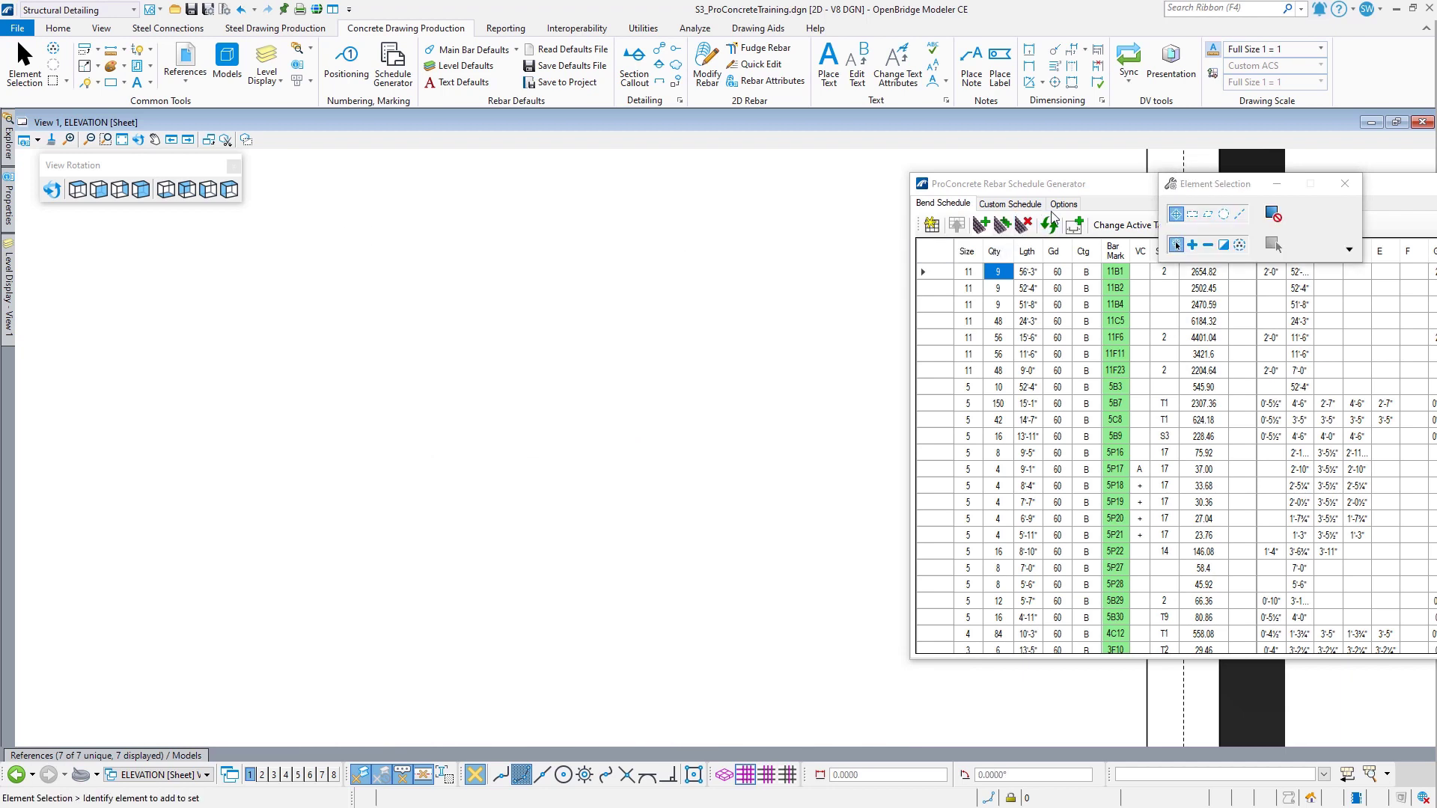
Step: Set the schedule's default column width to 0 5/64, defined as max, and preview the table on the sheet again
click(1064, 204)
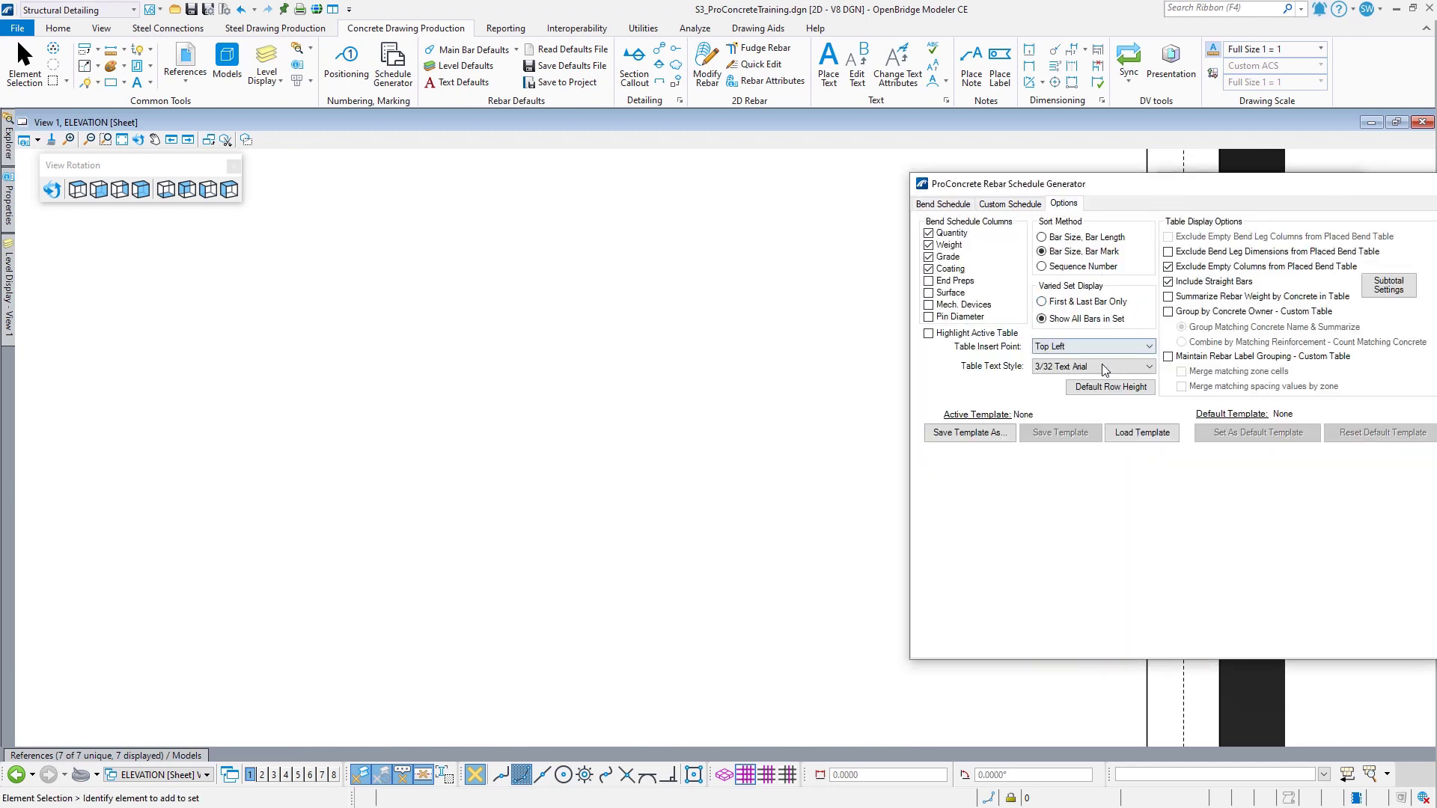
click(1122, 393)
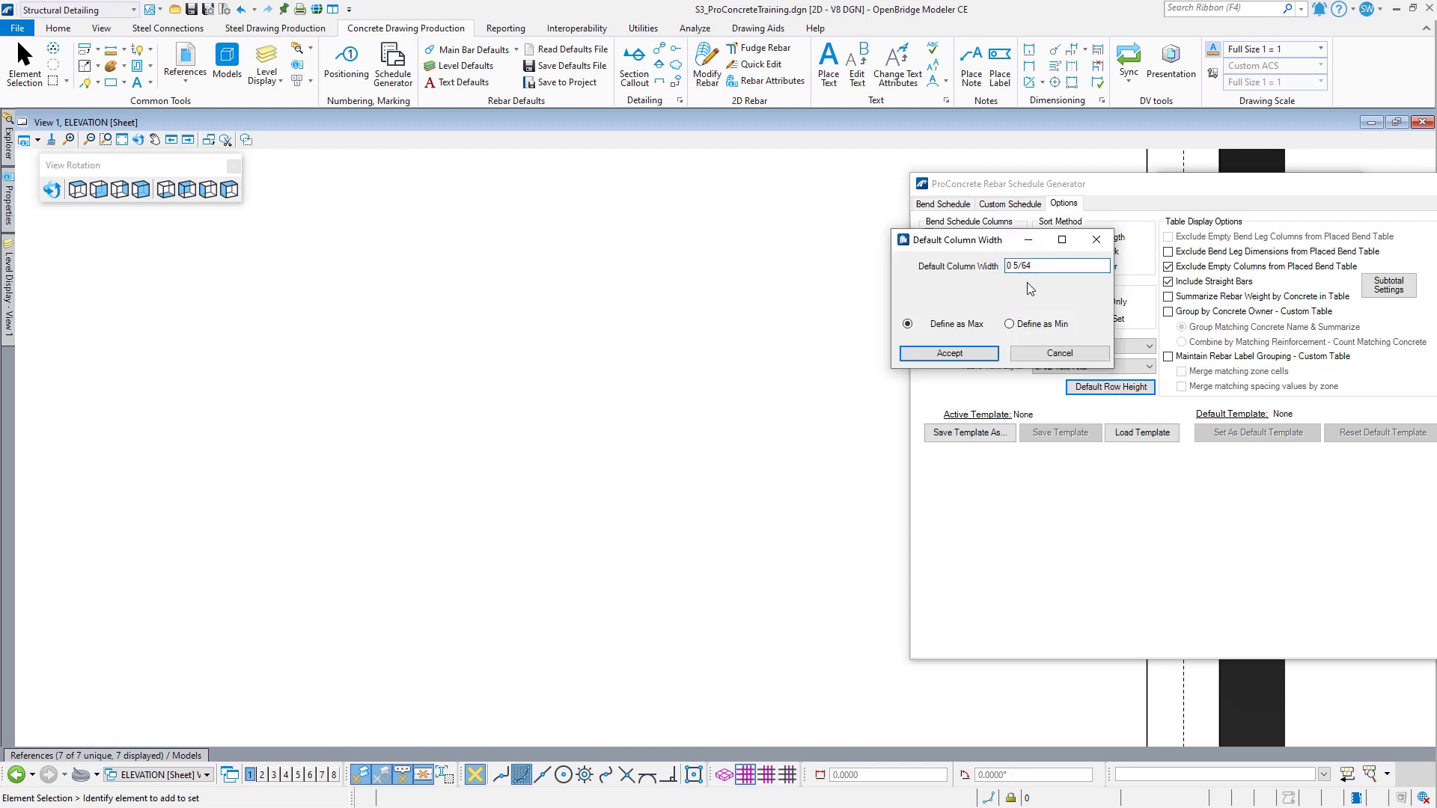
click(949, 356)
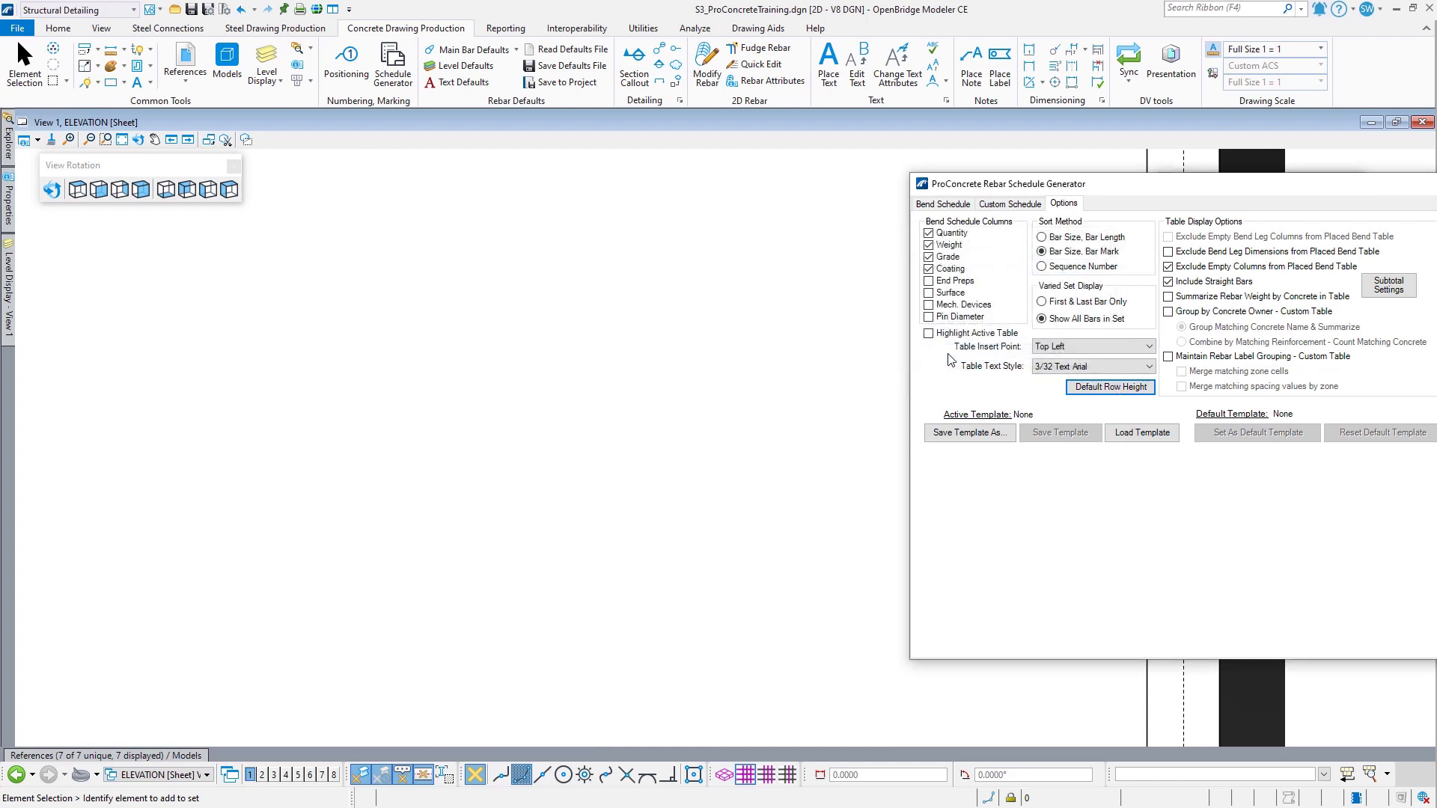
click(943, 203)
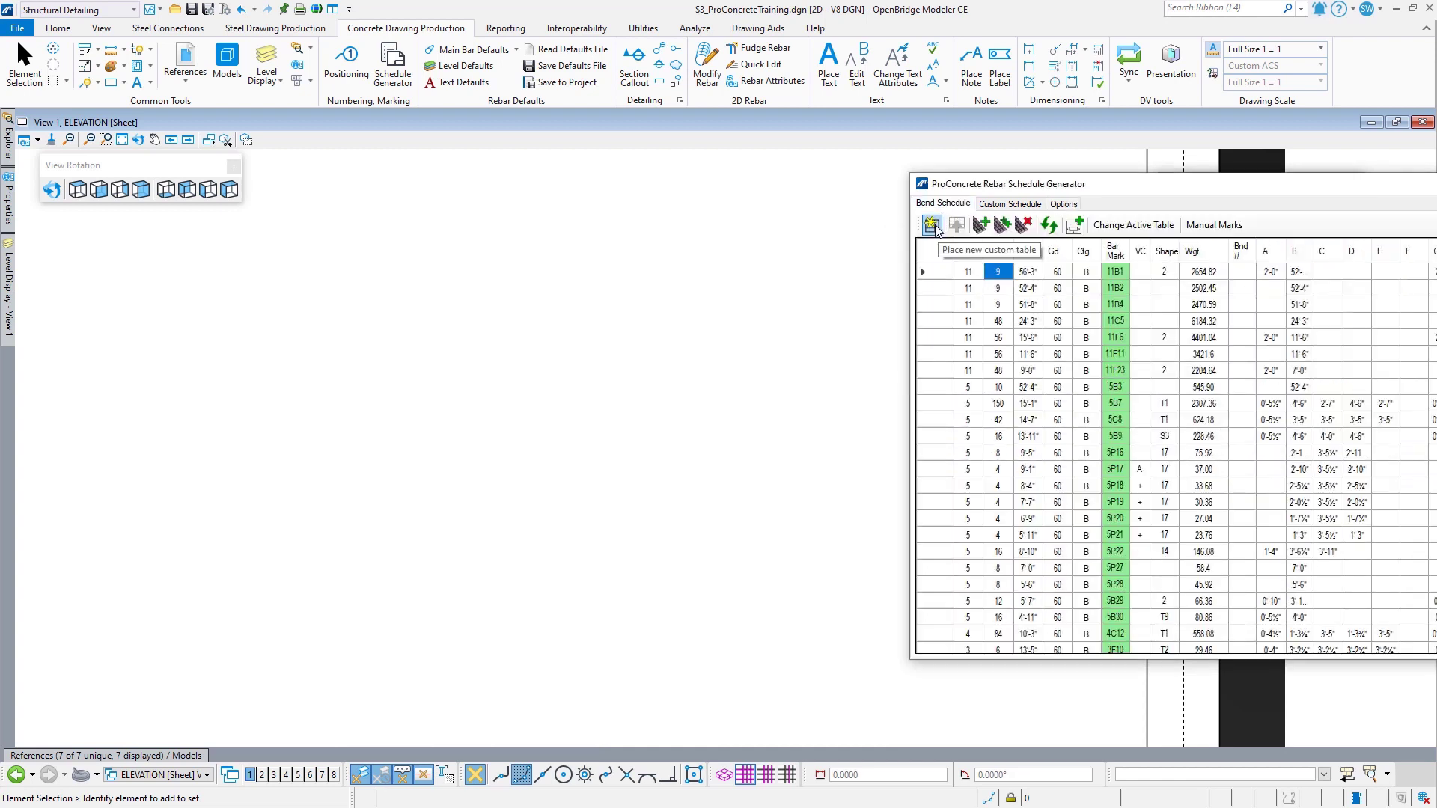
click(933, 225)
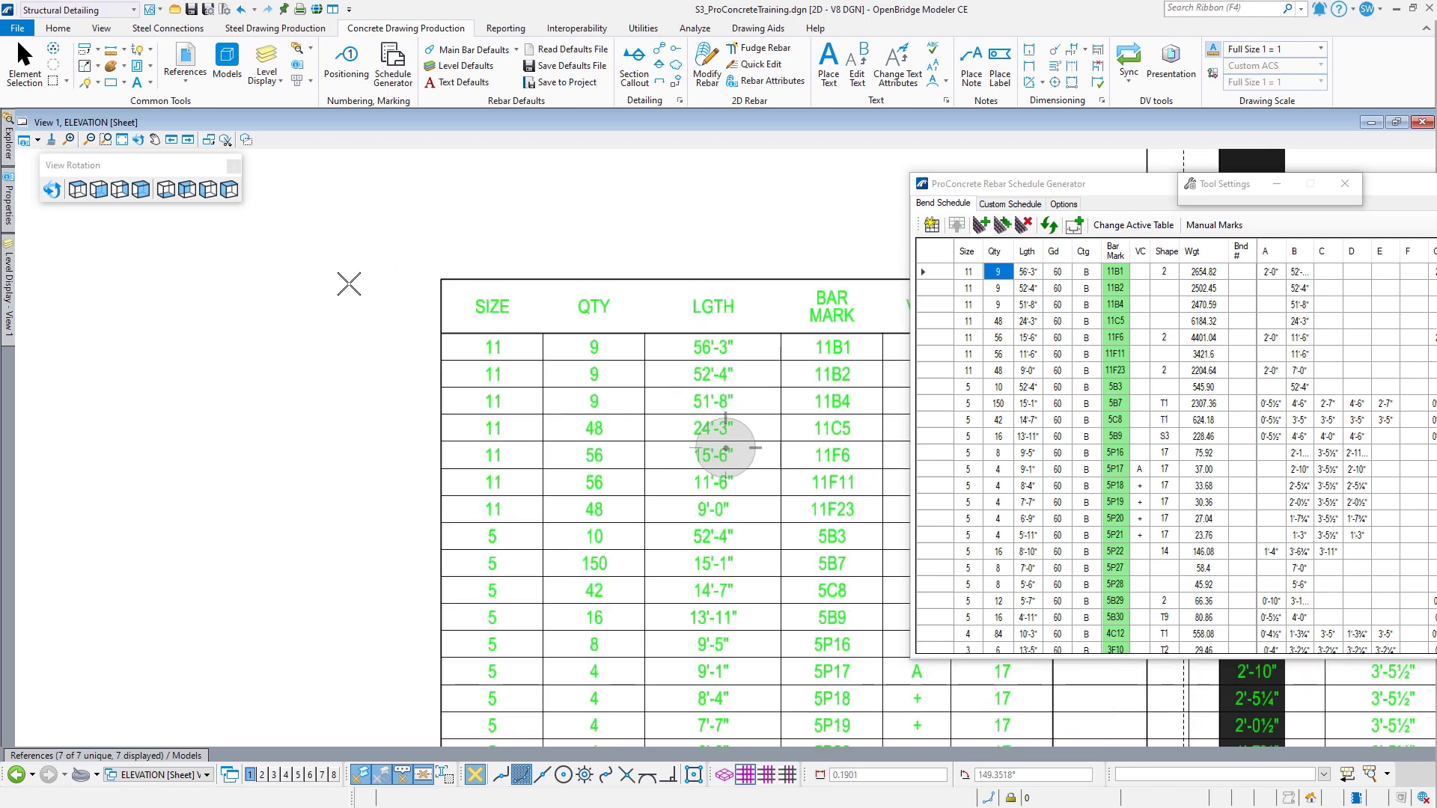
scroll(256, 268, down, 1)
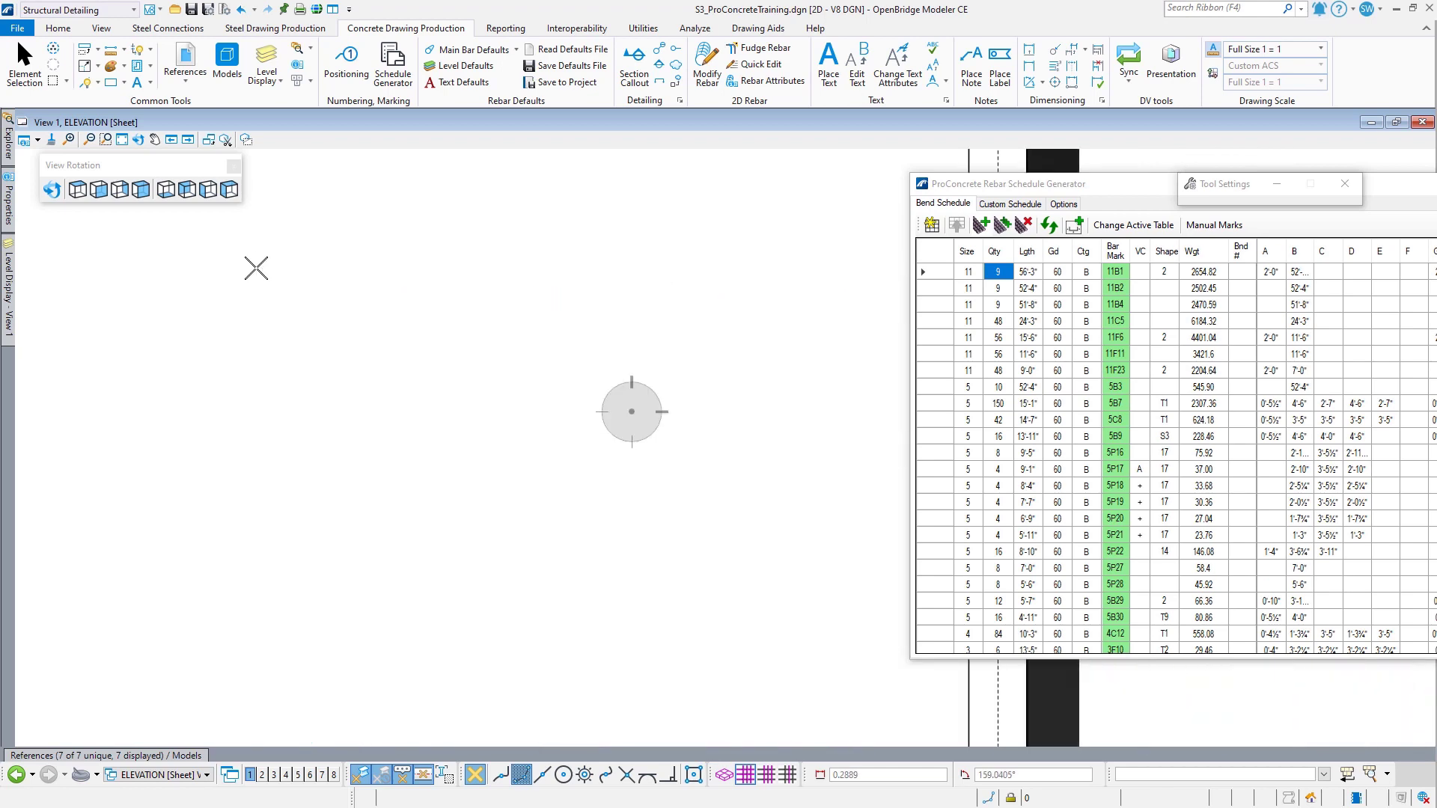
scroll(176, 262, down, 1)
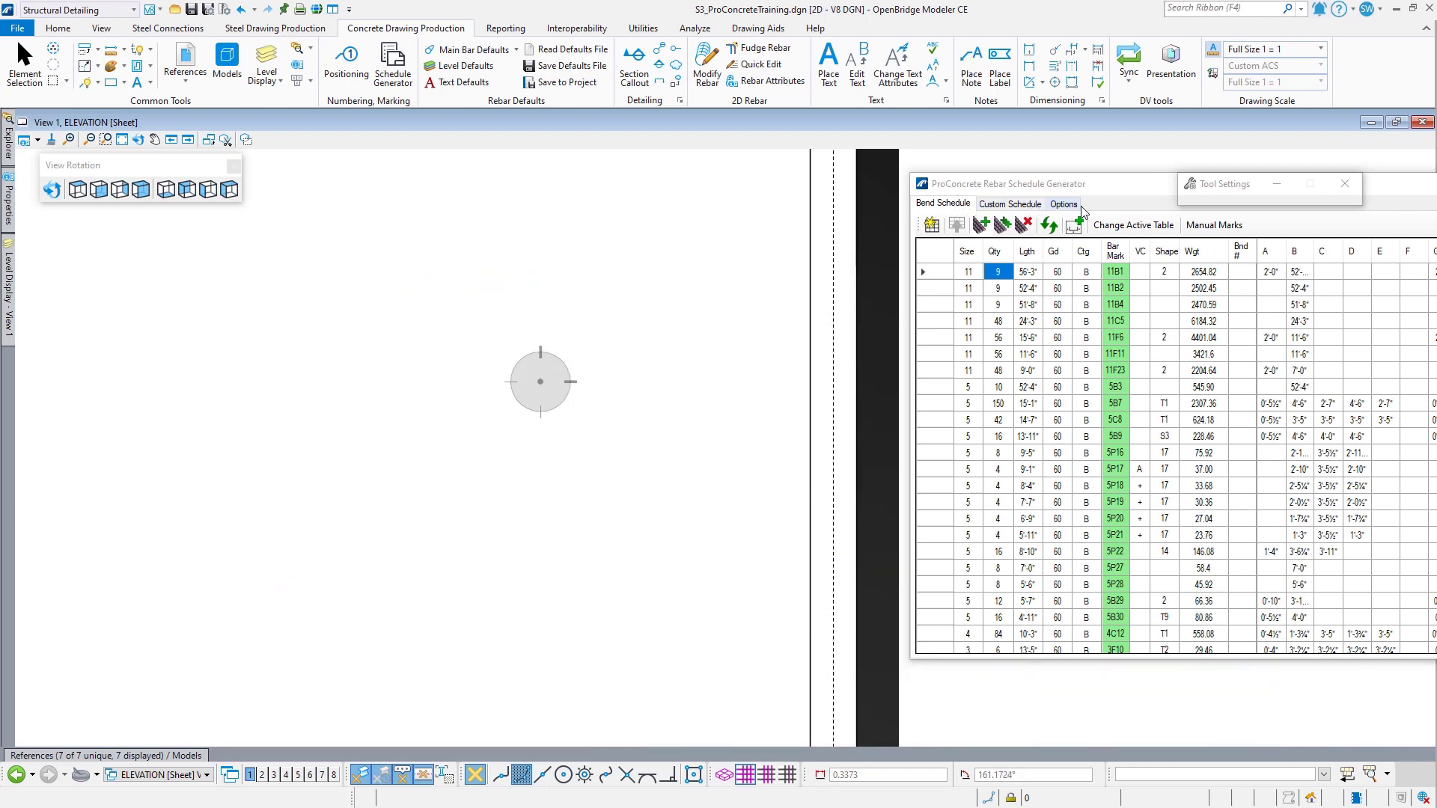
Step: Enable summarizing rebar weight by concrete in the table and place the bend table inside the ELEVATION sheet's upper-right corner
click(1064, 204)
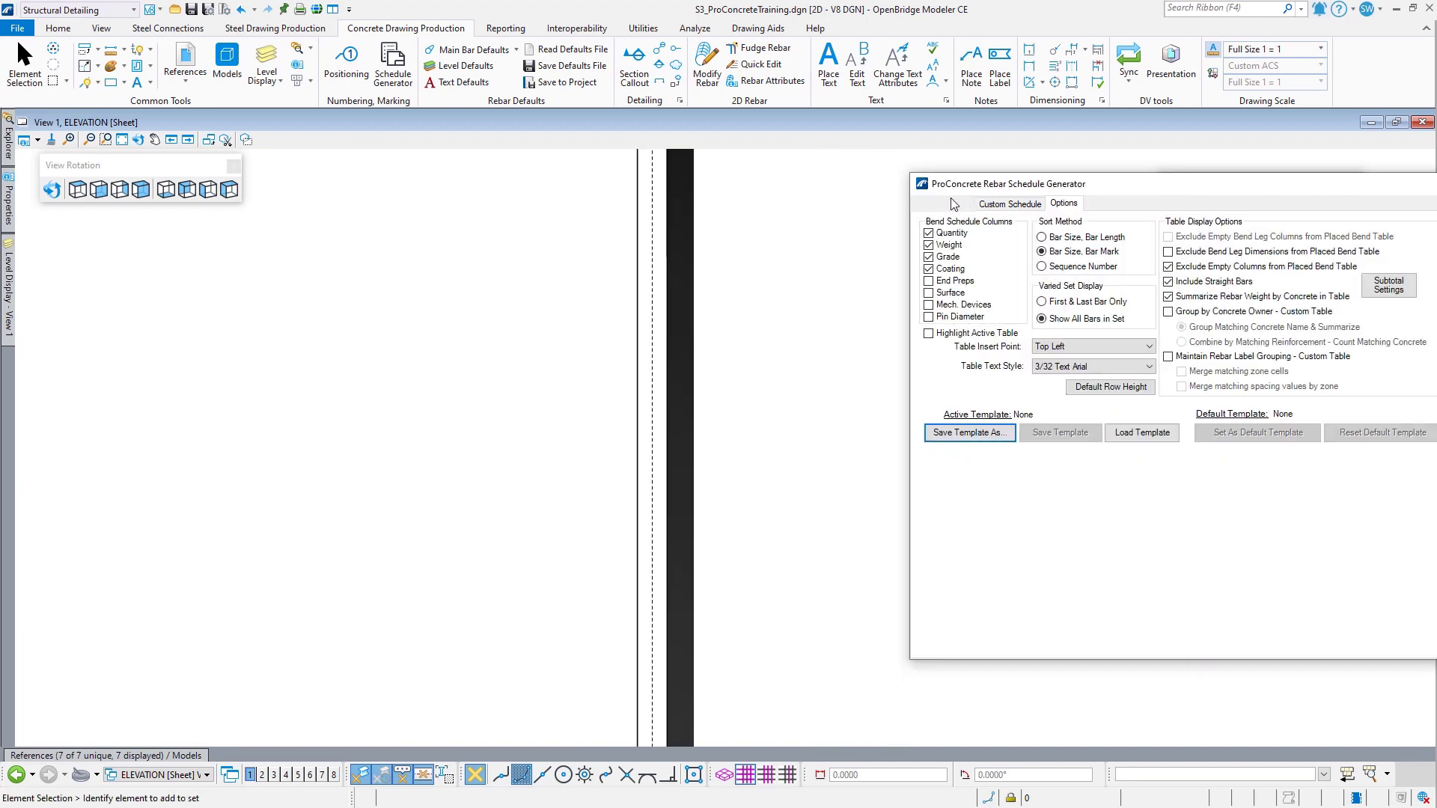
click(945, 205)
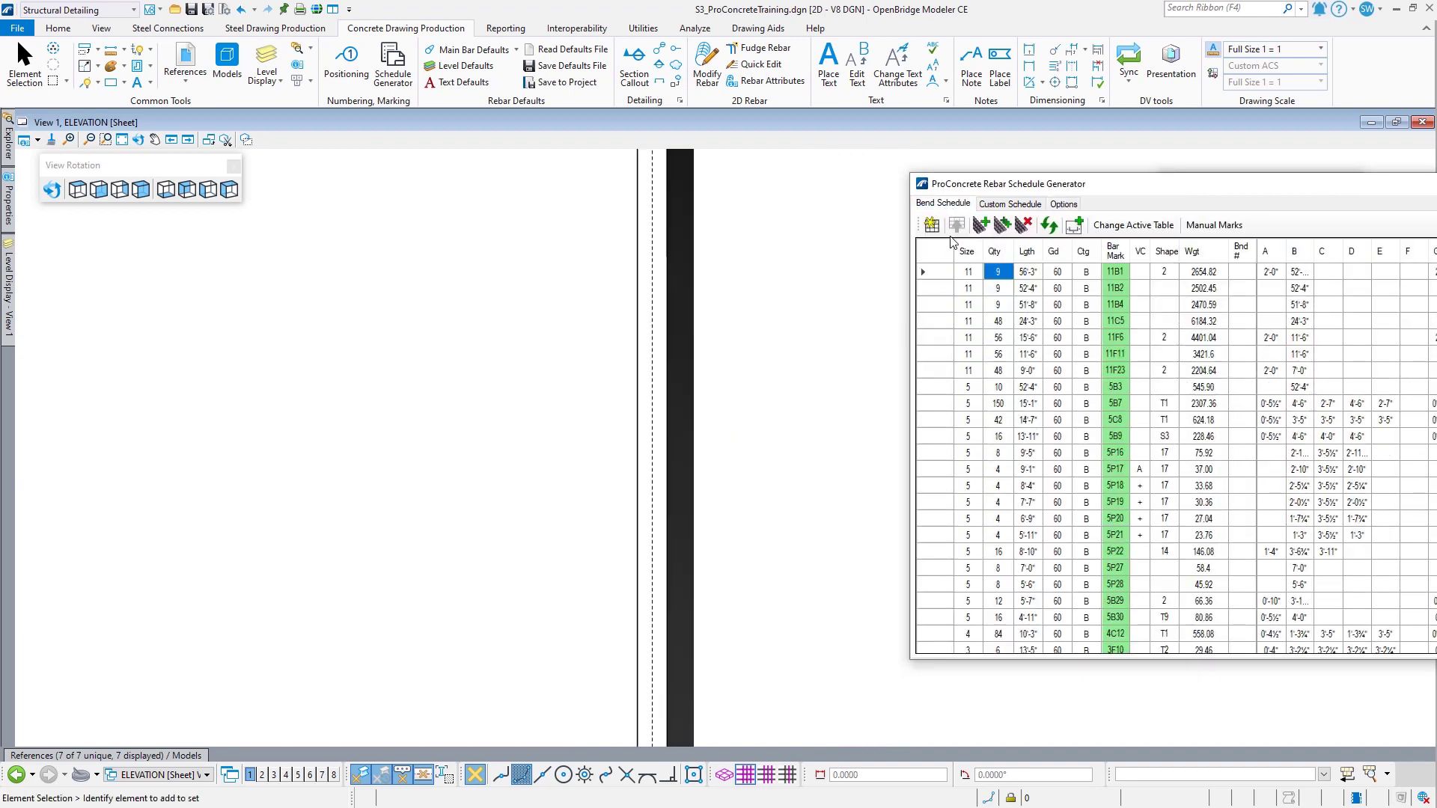
click(931, 225)
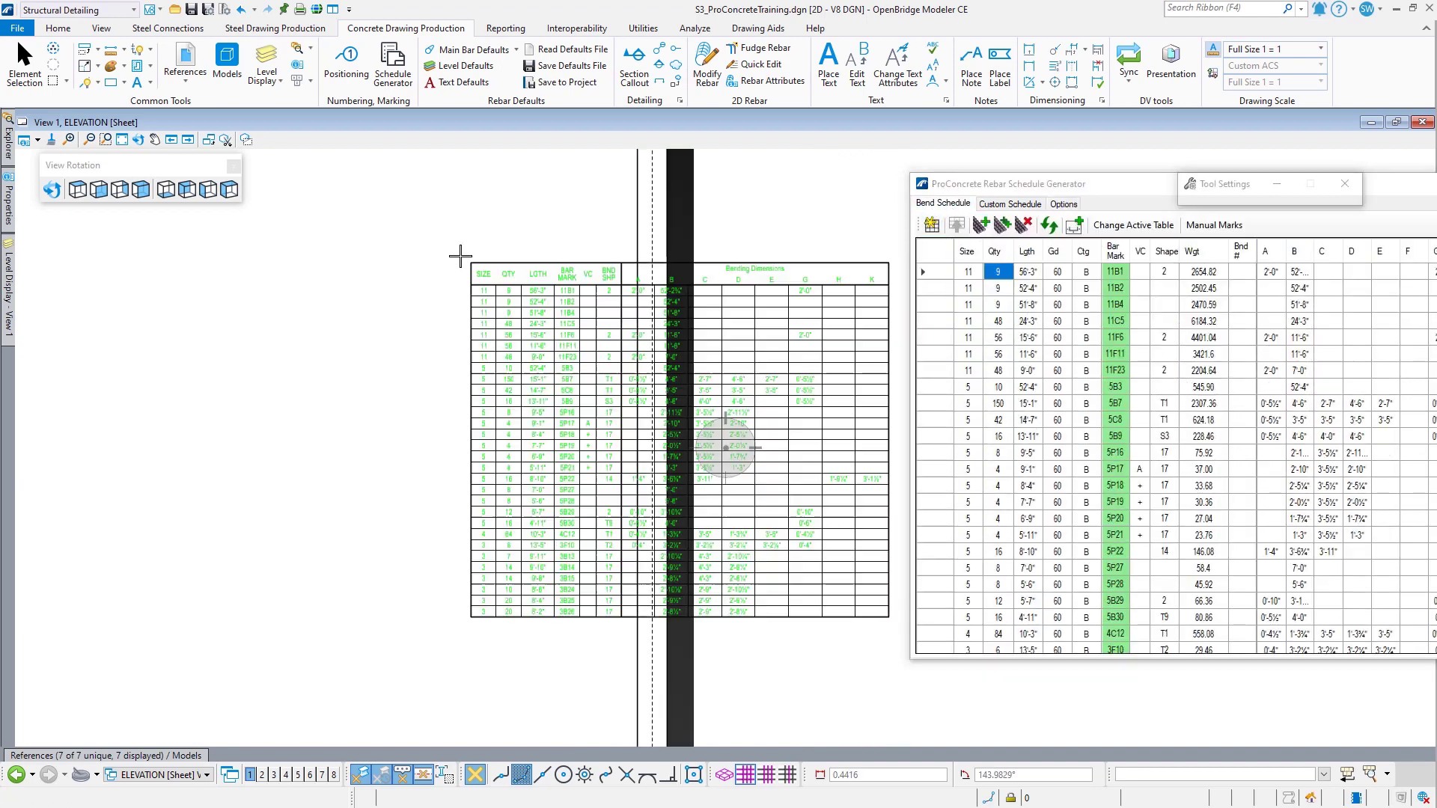
scroll(443, 369, down, 2)
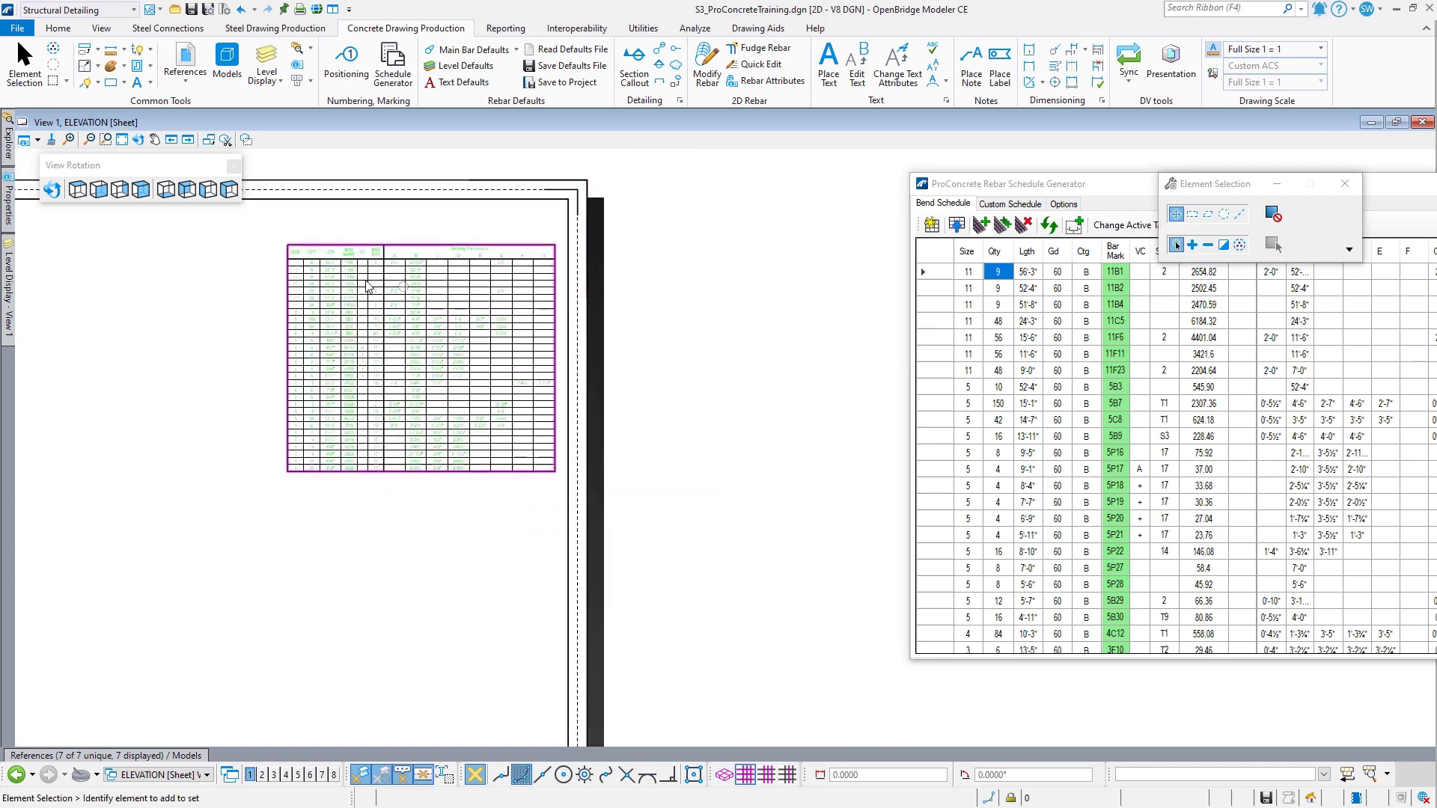
scroll(358, 283, up, 2)
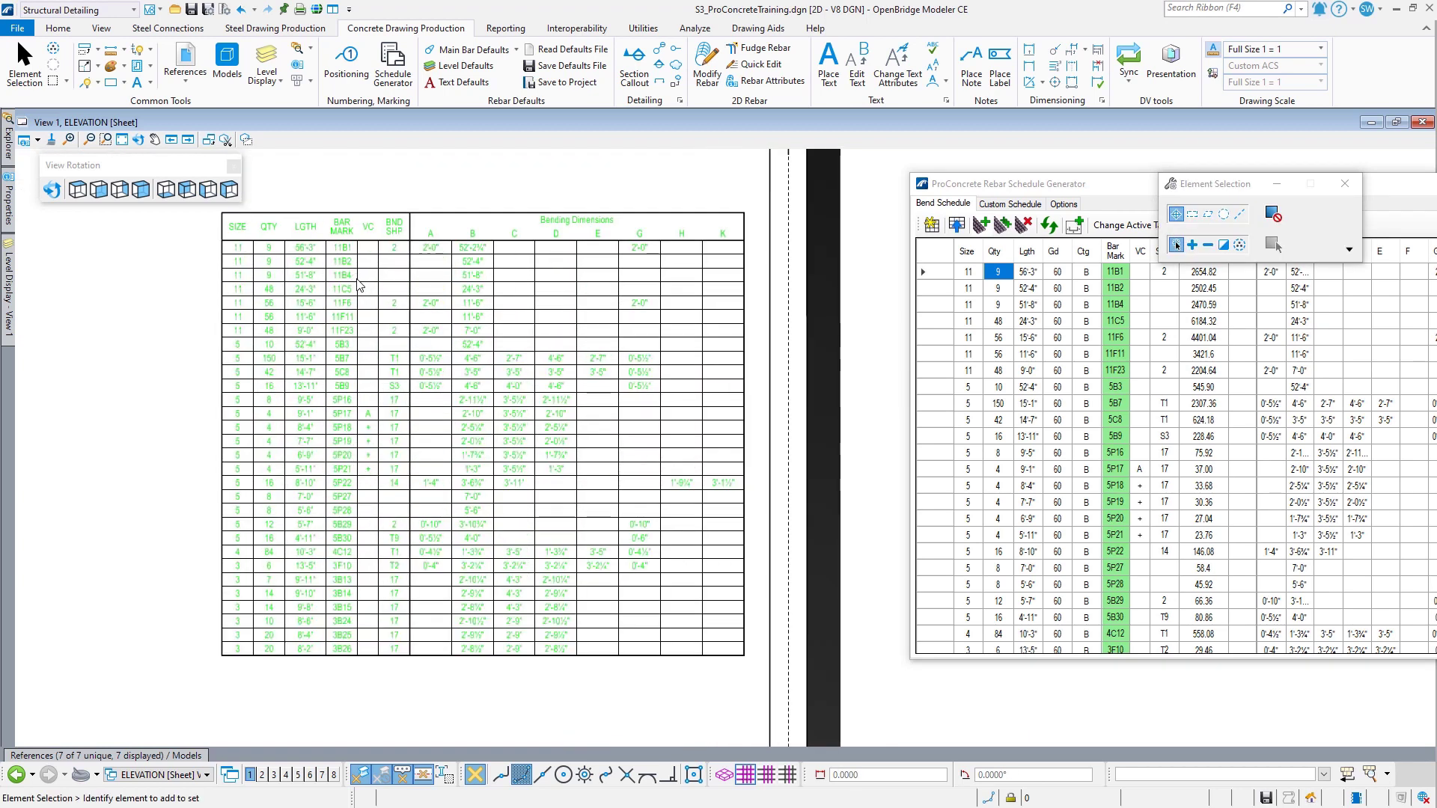
click(358, 283)
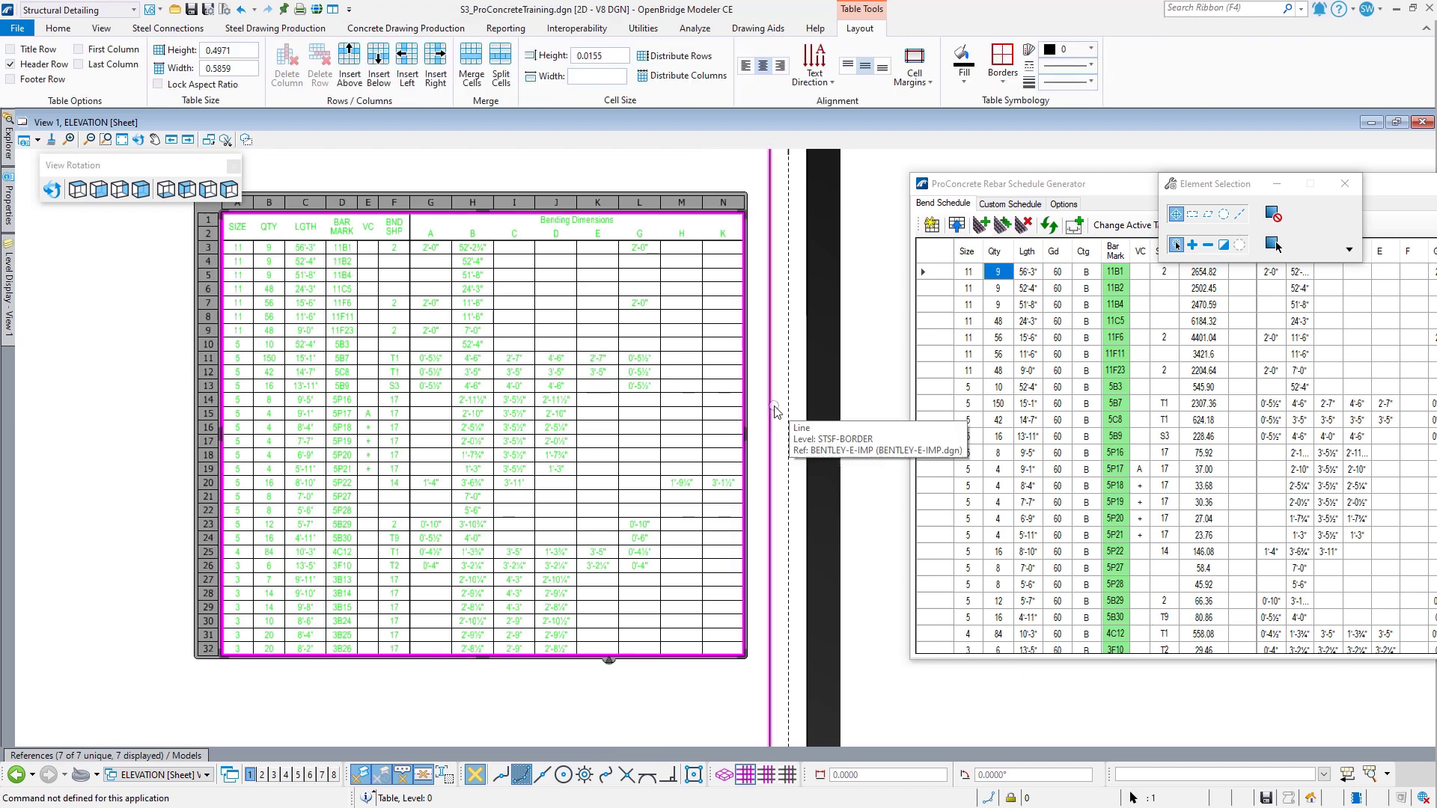
click(111, 395)
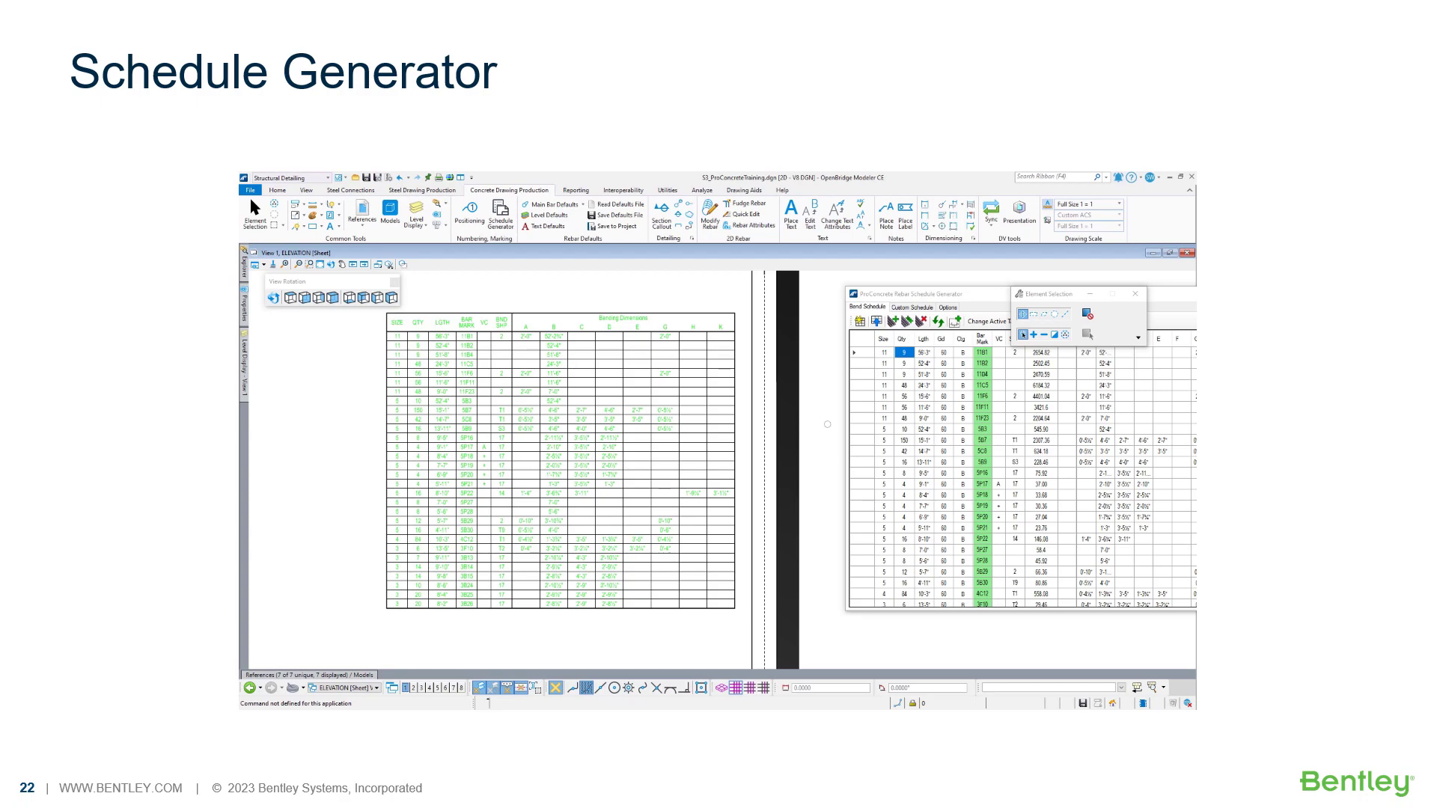
click(1342, 469)
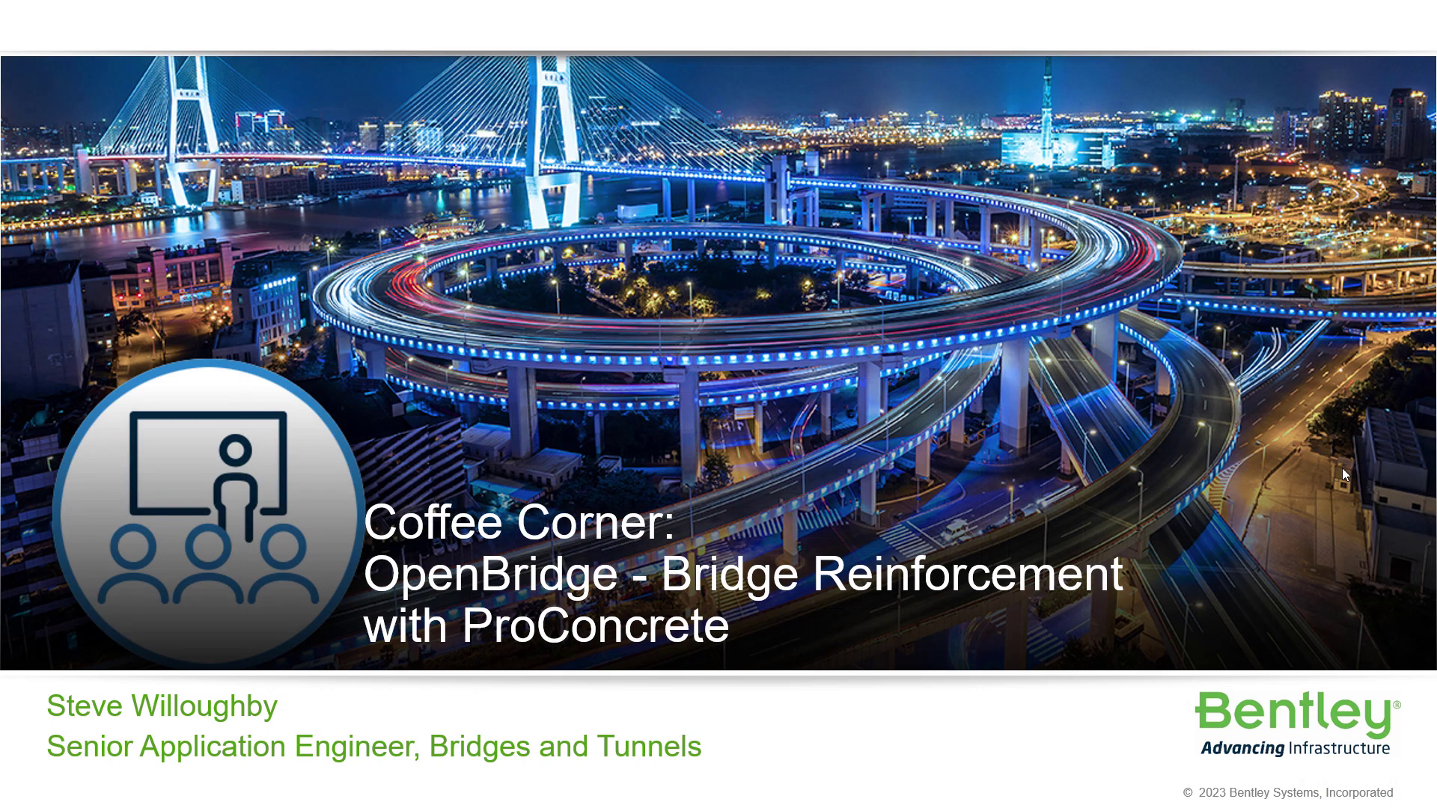